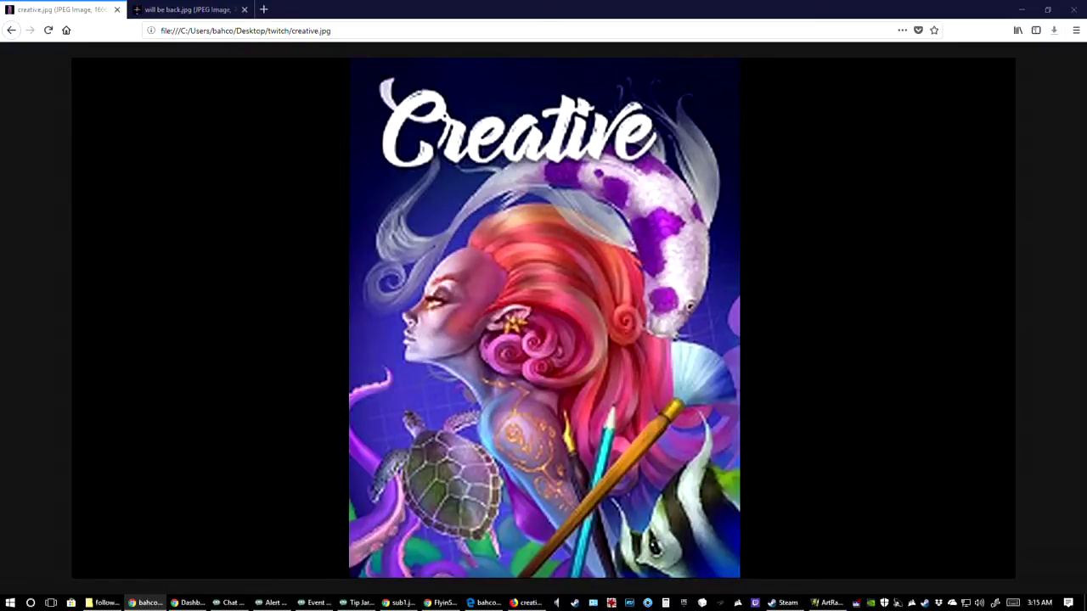
Restore the window showing creative.jpg to its smaller size and switch to the Chrome window holding the sub1.jpg image
click(1048, 10)
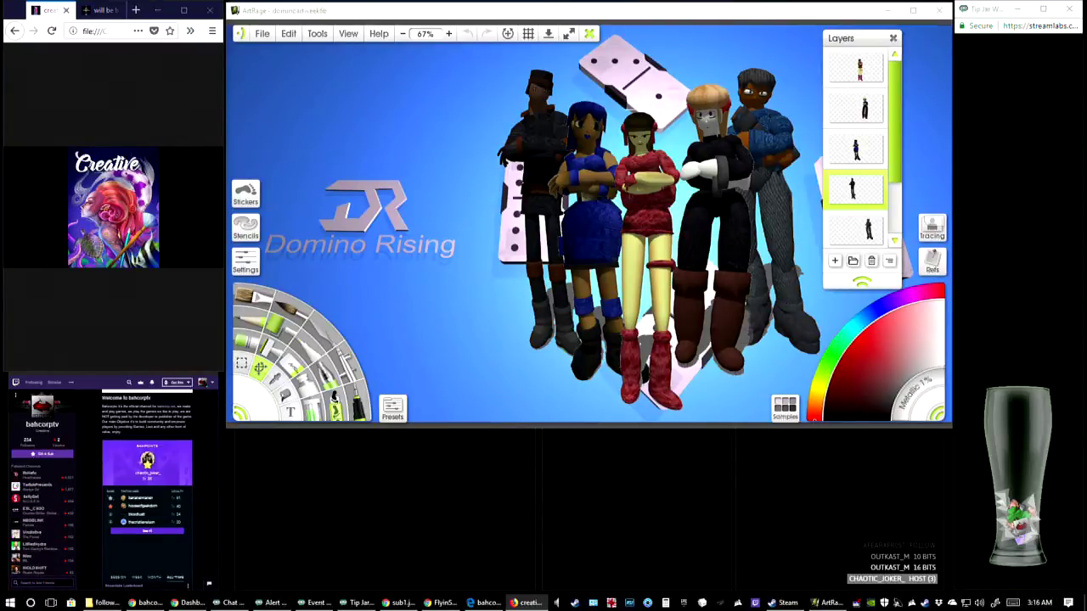
click(145, 603)
click(187, 603)
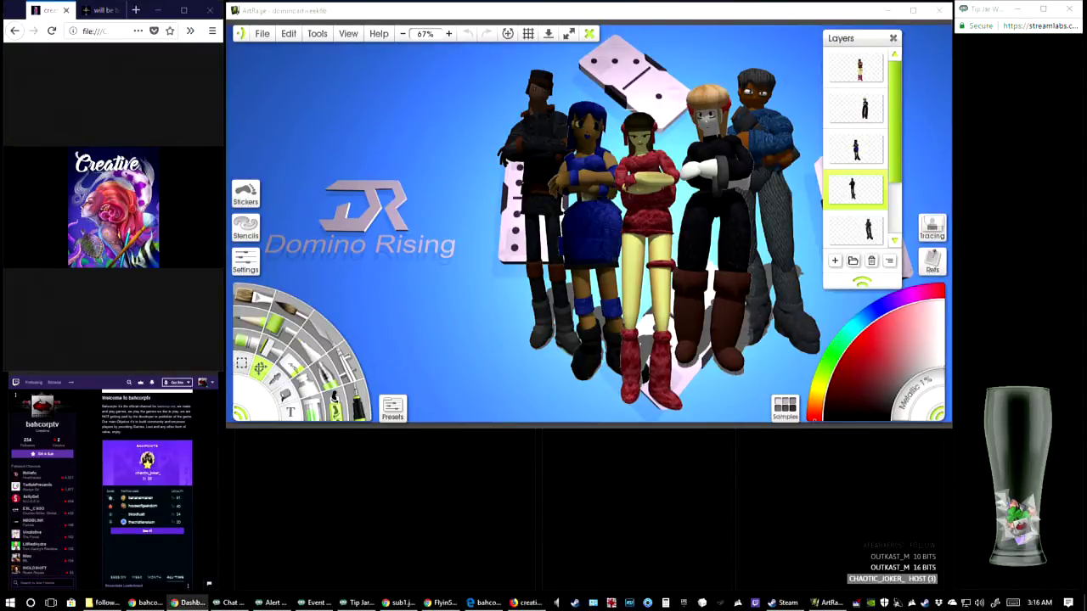
key(alt+Tab)
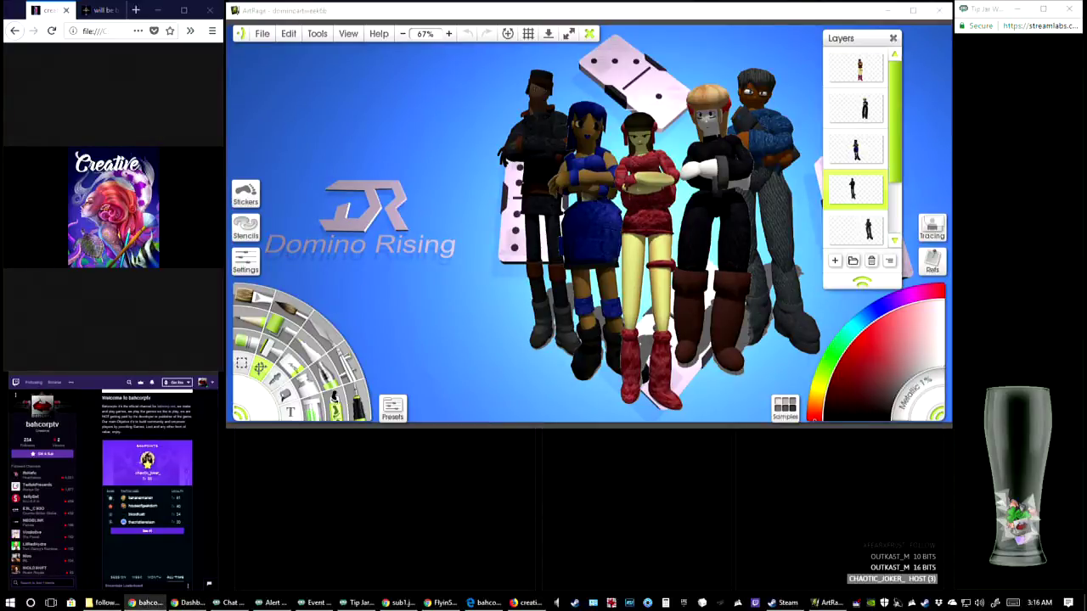
click(397, 603)
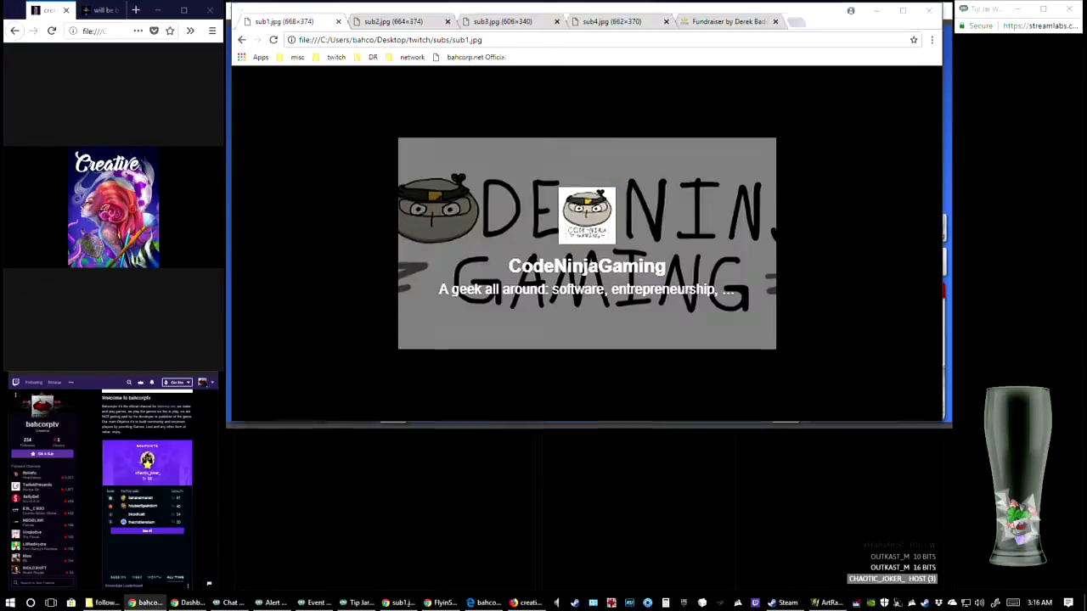
Open bahcorp.net in a new browser tab and follow its Blogger link to the Bahcorp Devlog
click(796, 23)
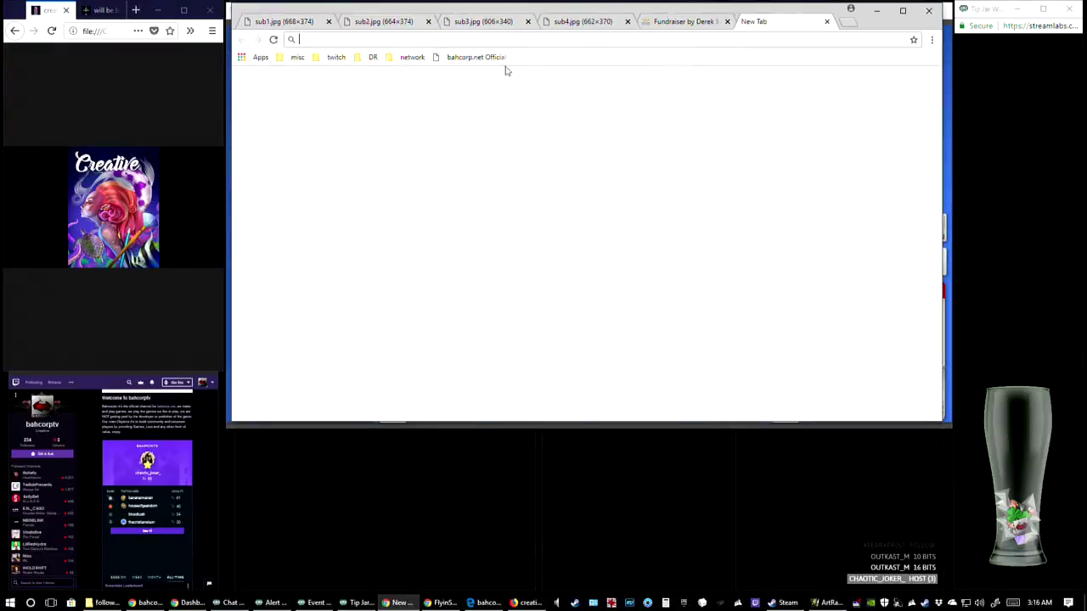
click(333, 58)
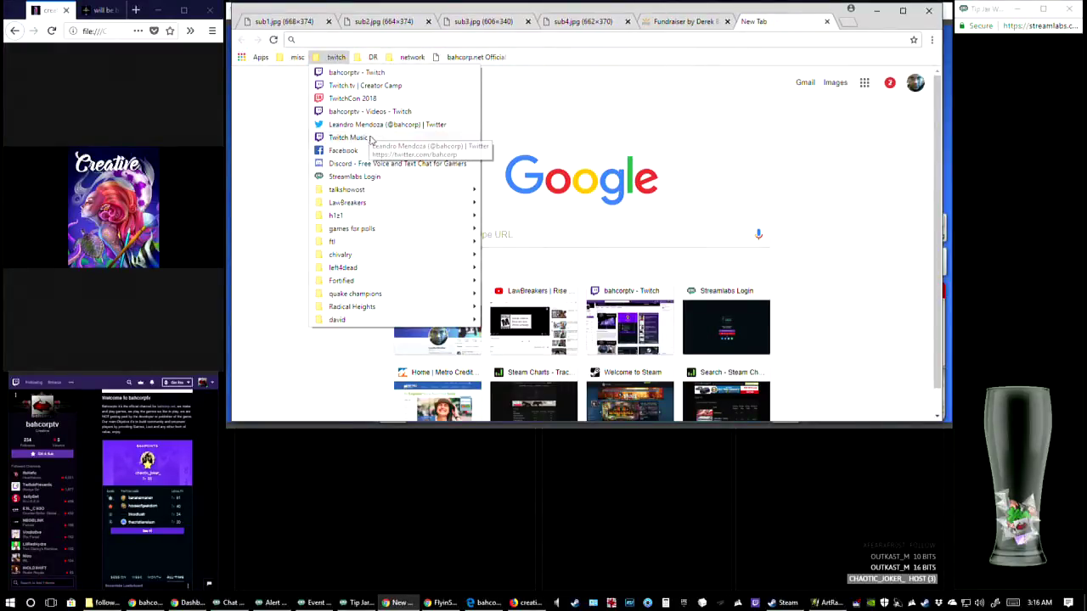
click(602, 66)
click(490, 59)
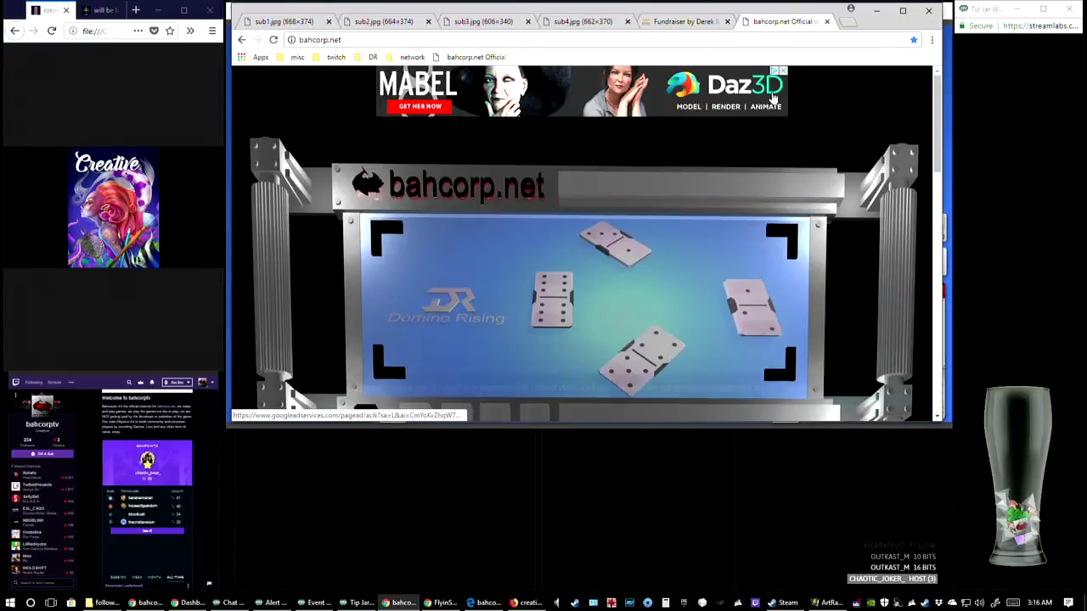
scroll(737, 182, down, 3)
scroll(739, 201, down, 2)
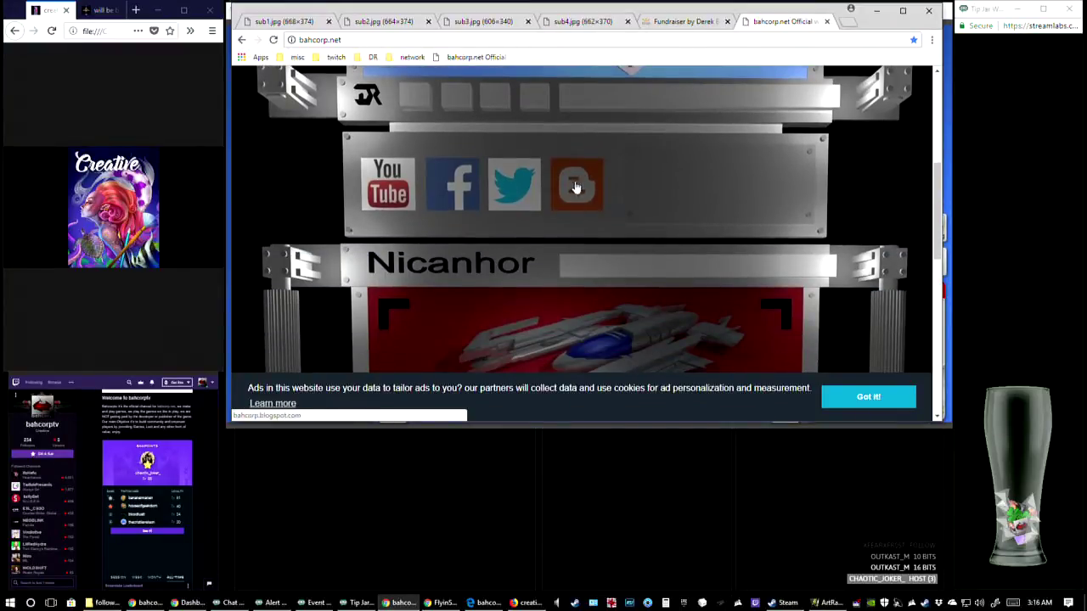
click(573, 197)
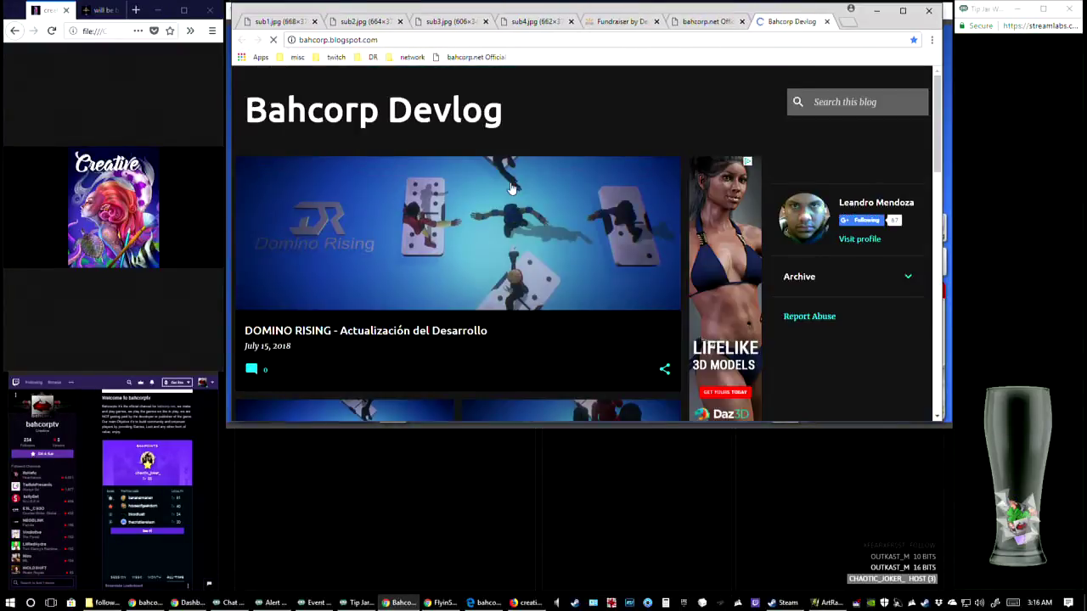
Open the May 06, 2018 "DOMINO RISING - Development Update" post and enlarge its "Walking Forward" wallpaper
scroll(540, 184, down, 3)
scroll(545, 185, down, 2)
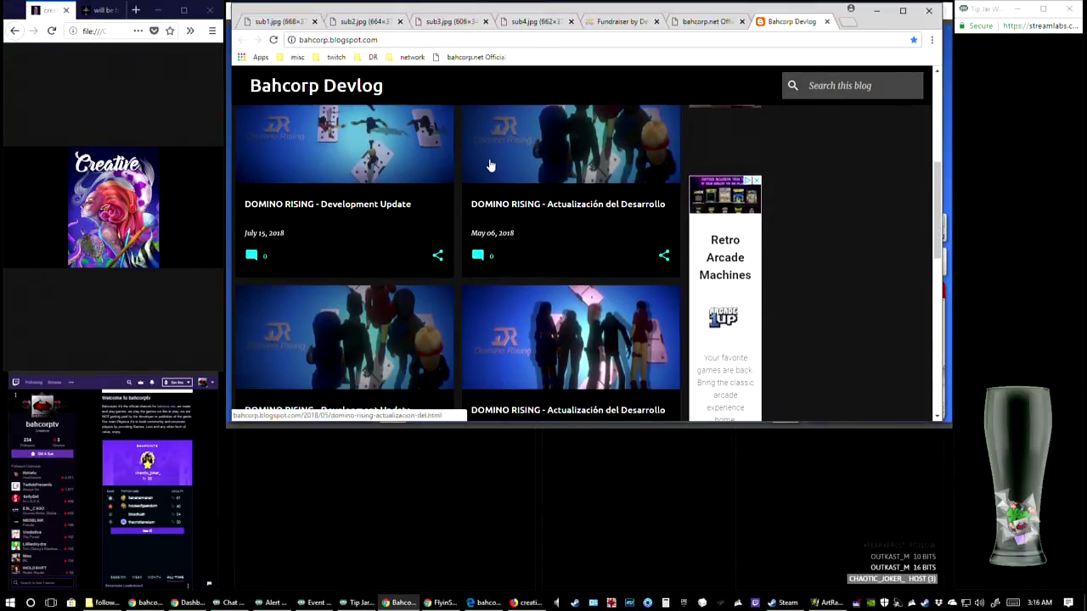
scroll(490, 170, up, 1)
scroll(483, 255, down, 2)
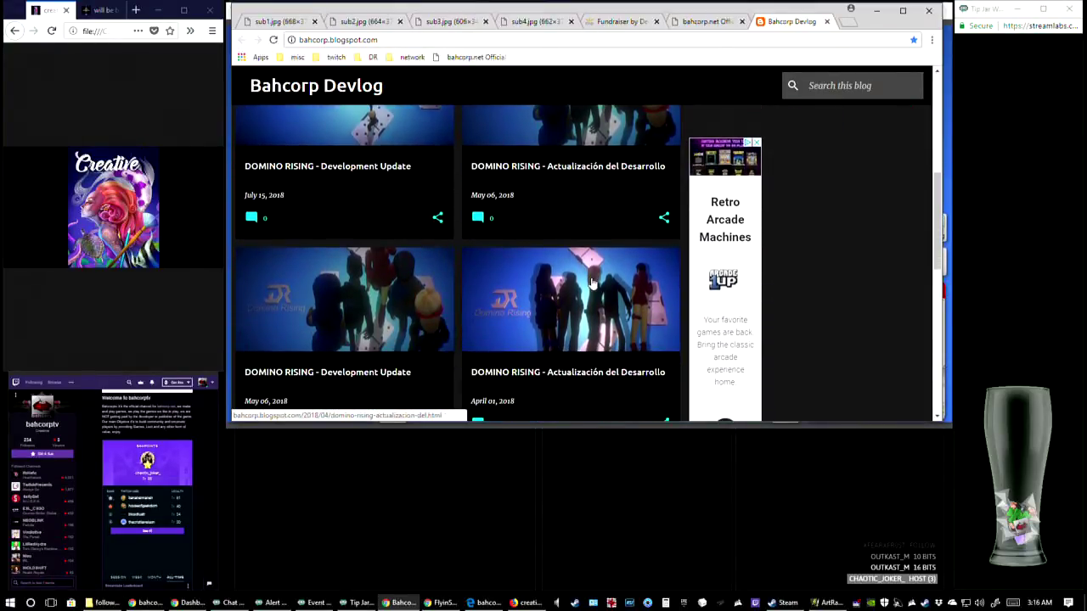
scroll(510, 272, down, 1)
click(559, 274)
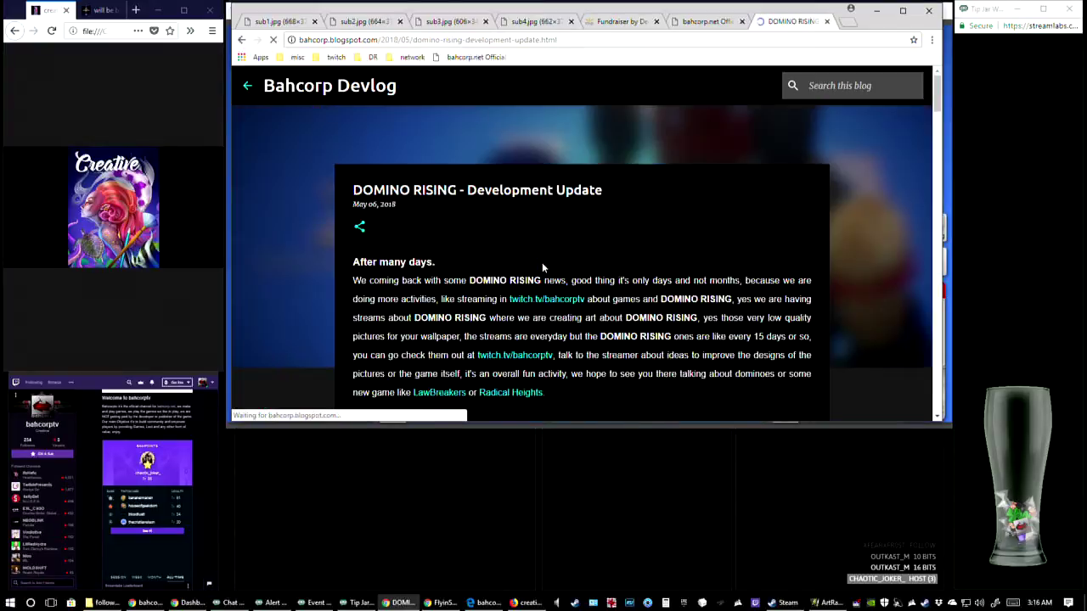
scroll(667, 279, down, 3)
scroll(667, 284, down, 3)
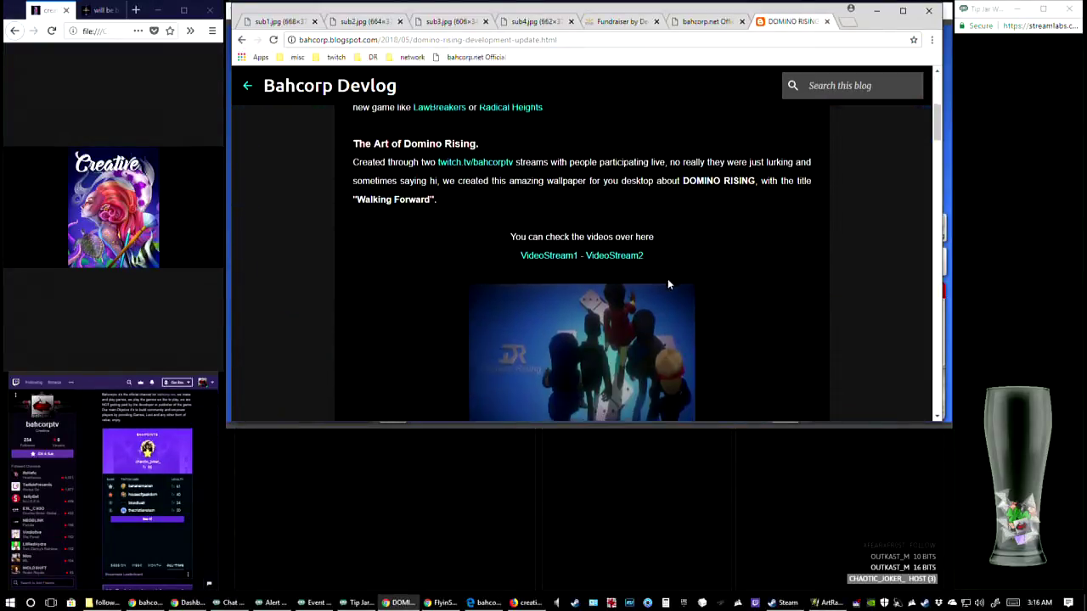
click(671, 284)
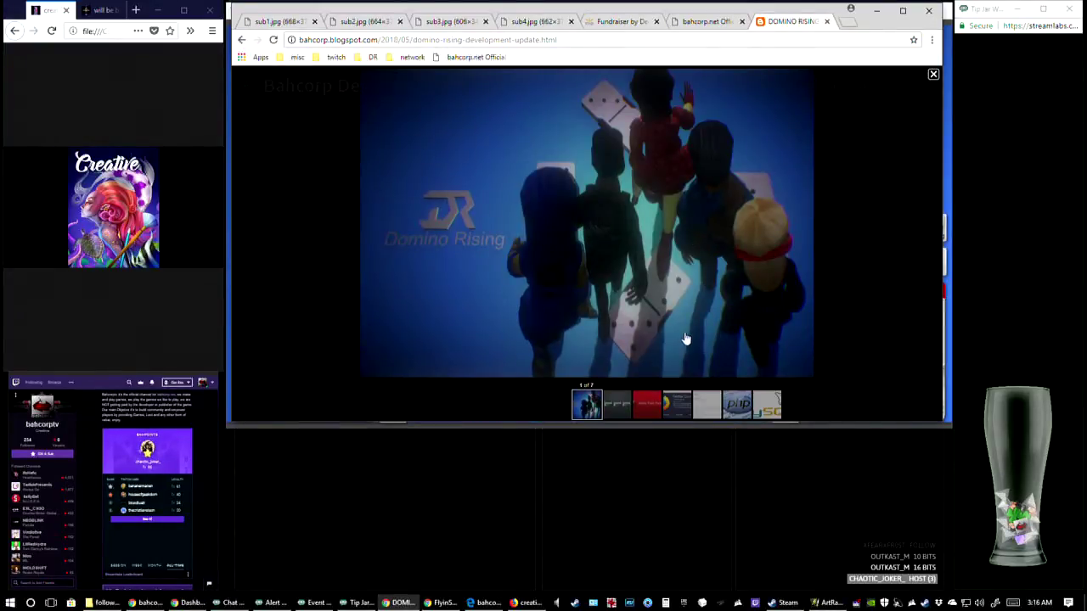
Return to the Devlog post list, open the July 15, 2018 Development Update and enlarge its Domino Rising artwork
click(241, 40)
scroll(596, 246, up, 2)
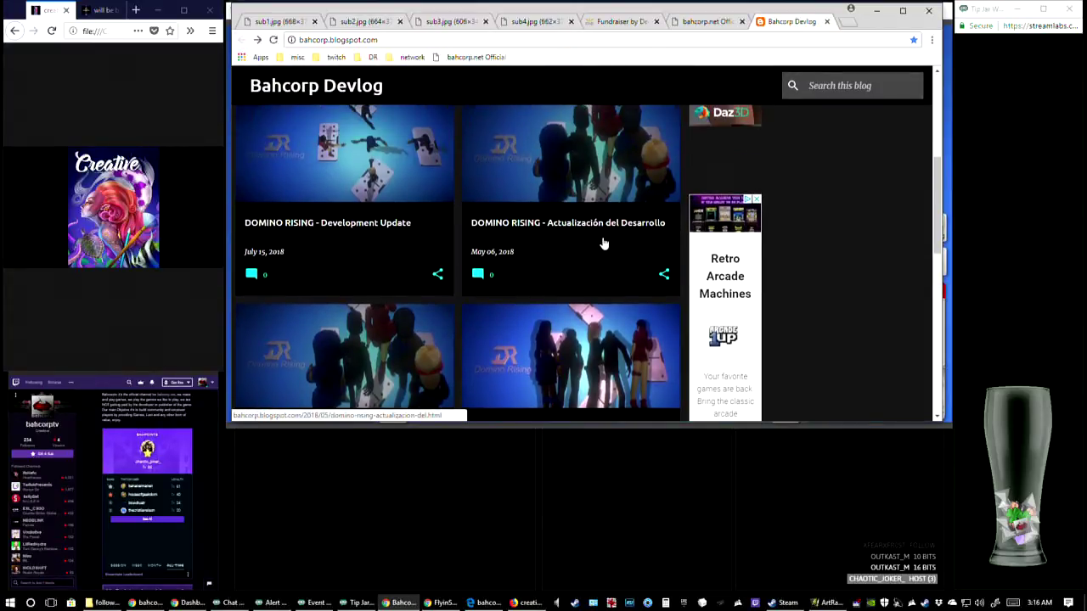
click(378, 246)
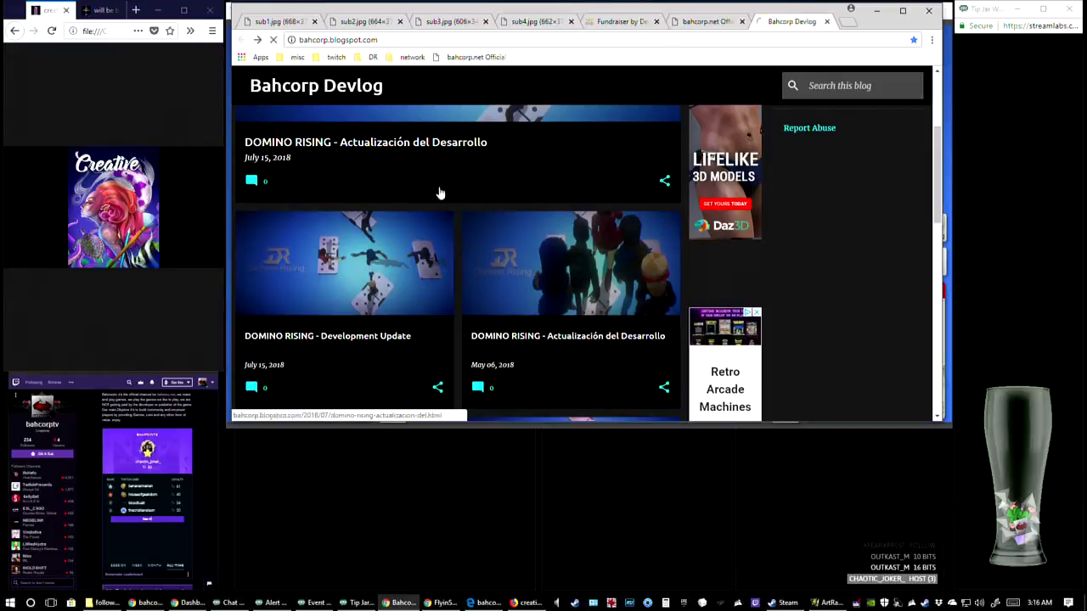
scroll(665, 235, down, 3)
scroll(665, 236, down, 2)
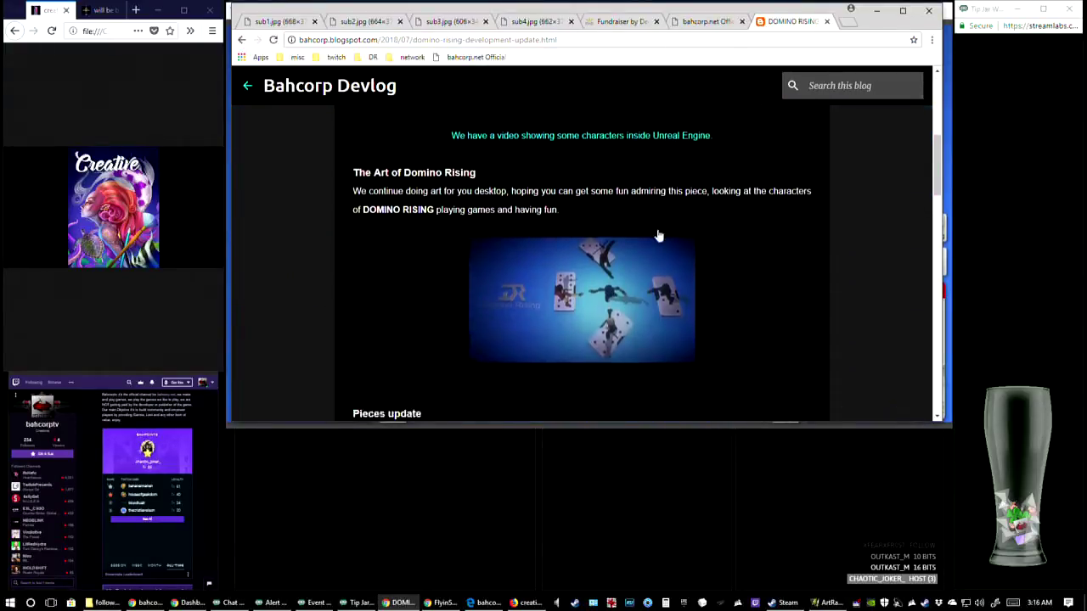
click(657, 238)
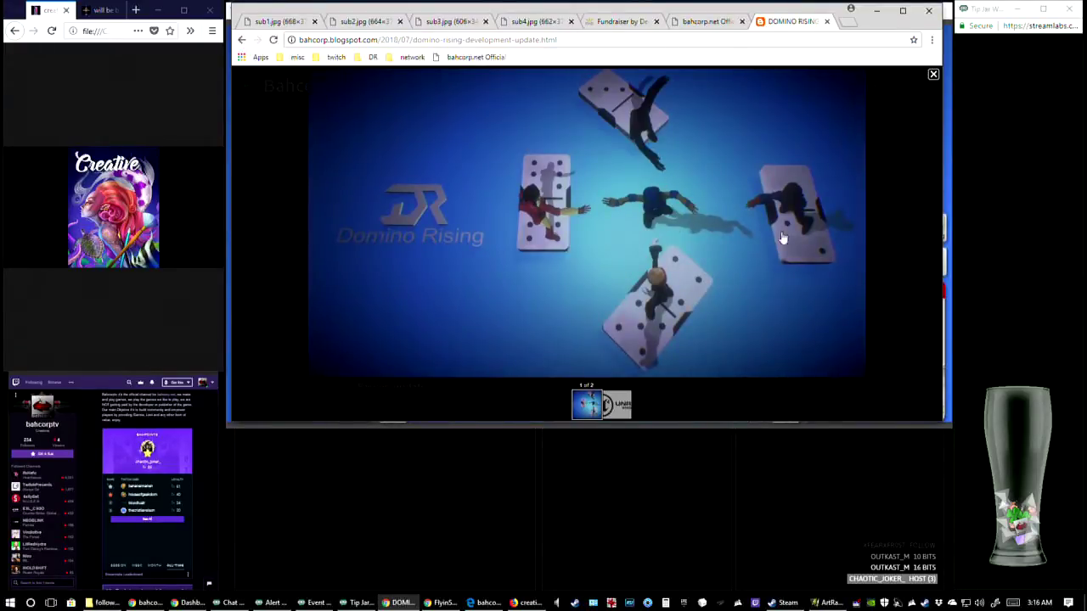
Go back to the post list, open the April 01, 2018 Development Update and enlarge its wallpaper image
click(240, 40)
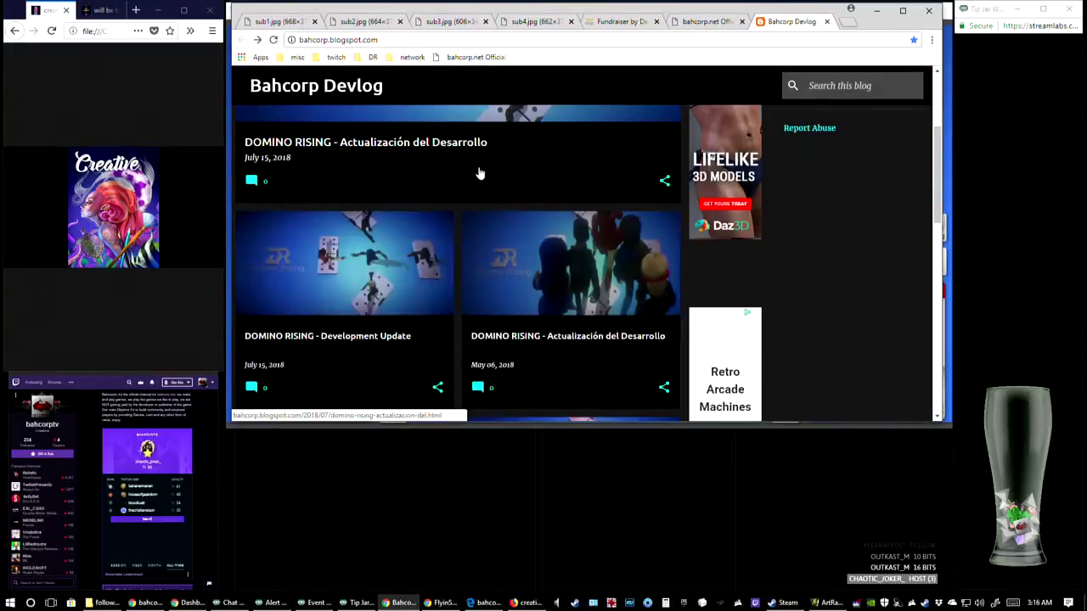
scroll(552, 283, down, 5)
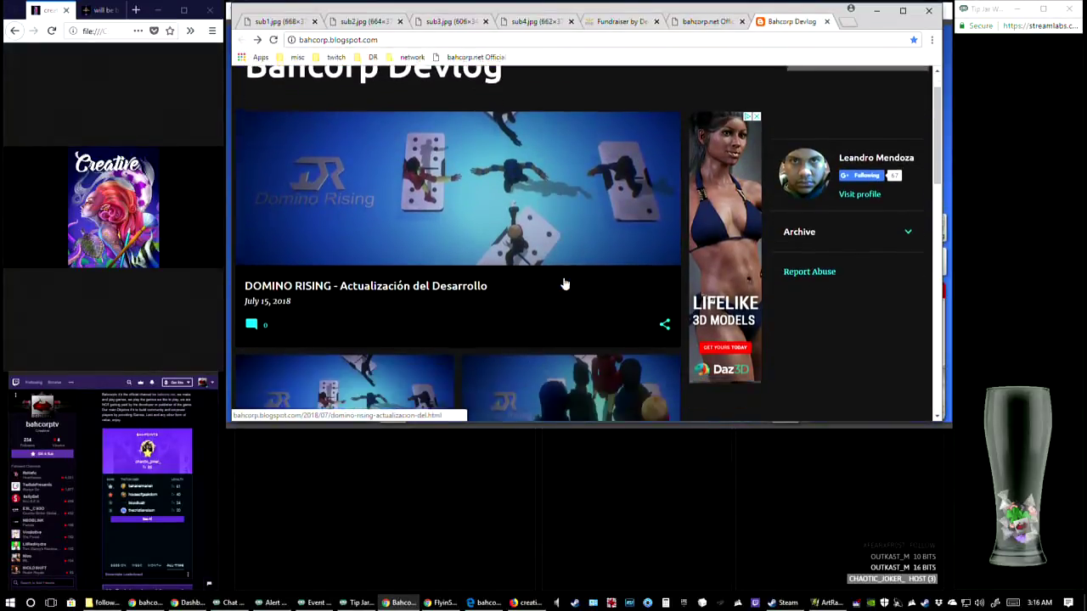
scroll(567, 314, down, 1)
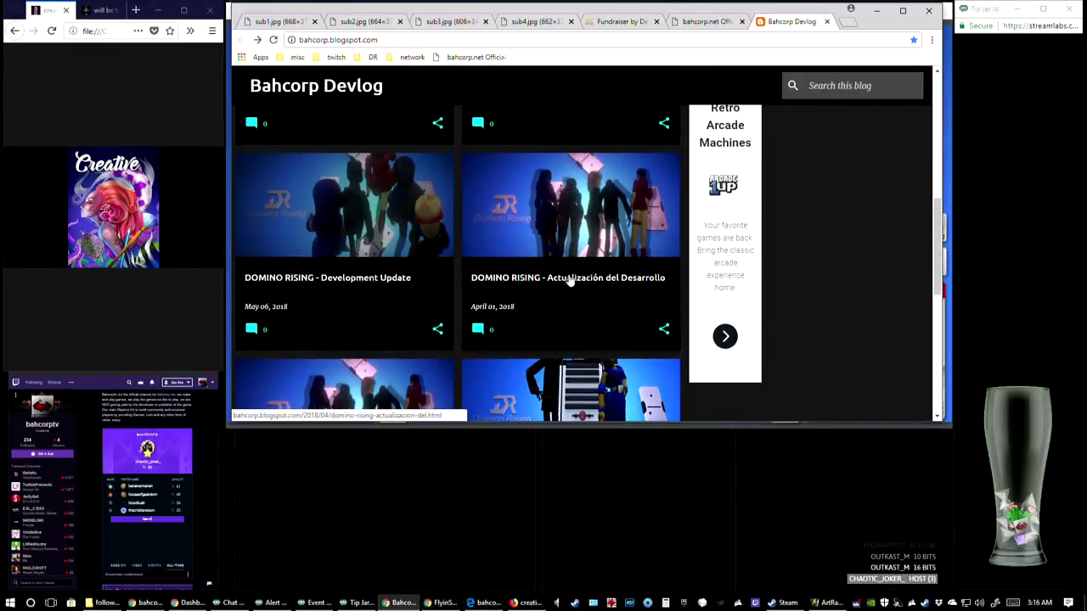
scroll(475, 323, down, 1)
click(384, 299)
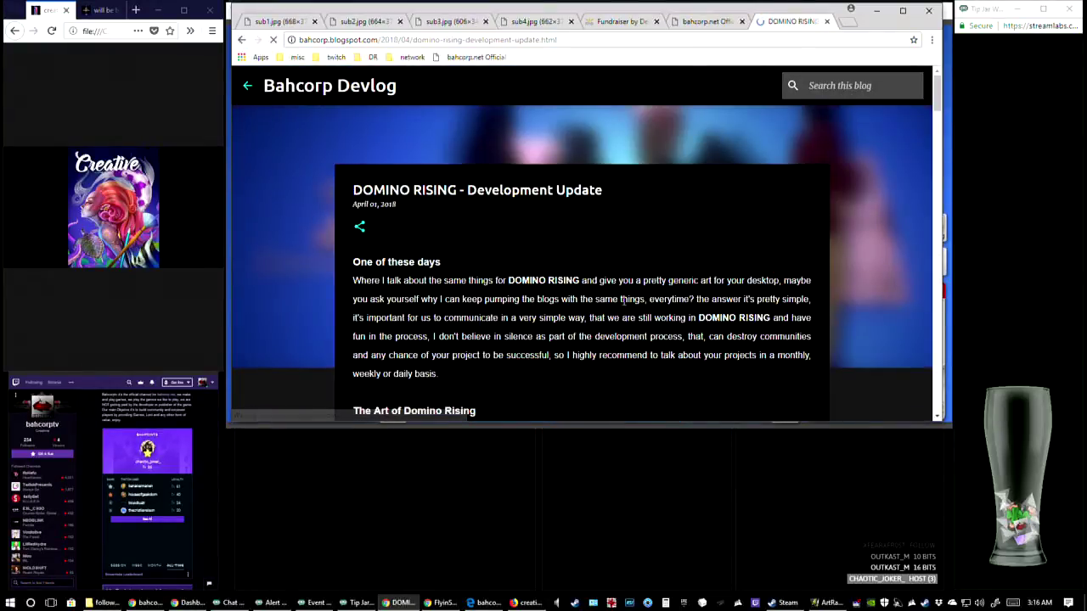
scroll(567, 325, down, 3)
click(567, 325)
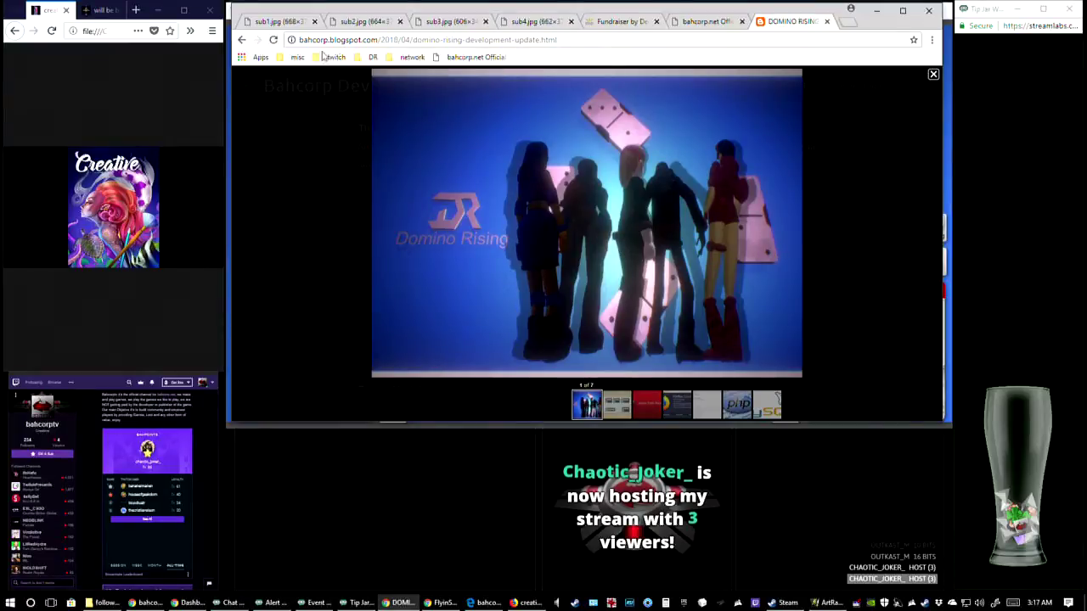
Leave the April 01 post, open the March 04, 2018 Development Update and enlarge its artwork of two characters
click(242, 42)
scroll(415, 273, down, 3)
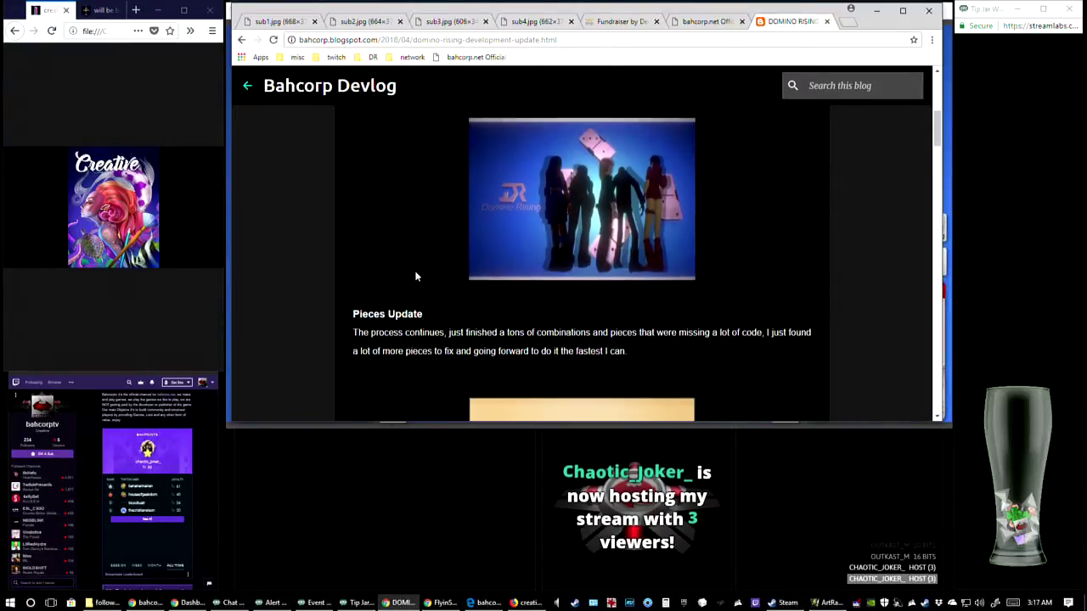
scroll(417, 276, down, 2)
scroll(417, 274, up, 1)
click(243, 40)
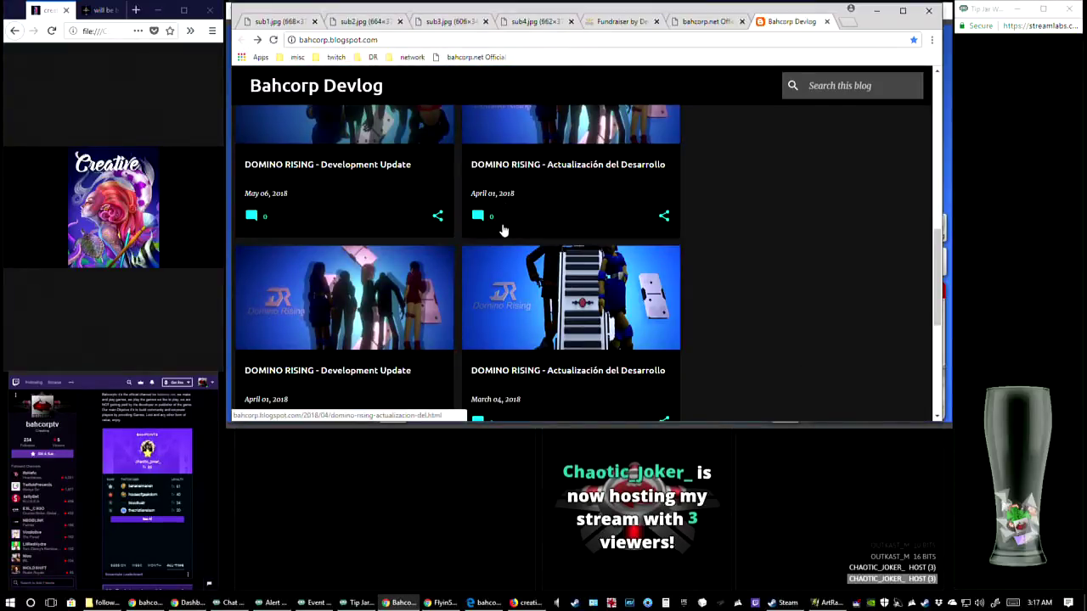
scroll(416, 297, down, 1)
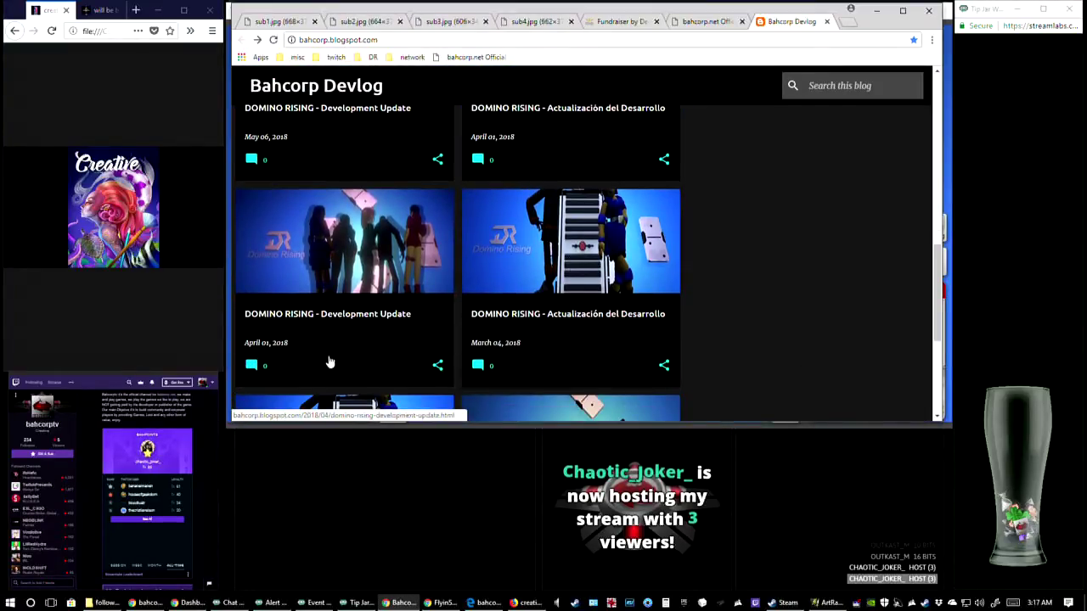
scroll(373, 357, down, 2)
click(384, 344)
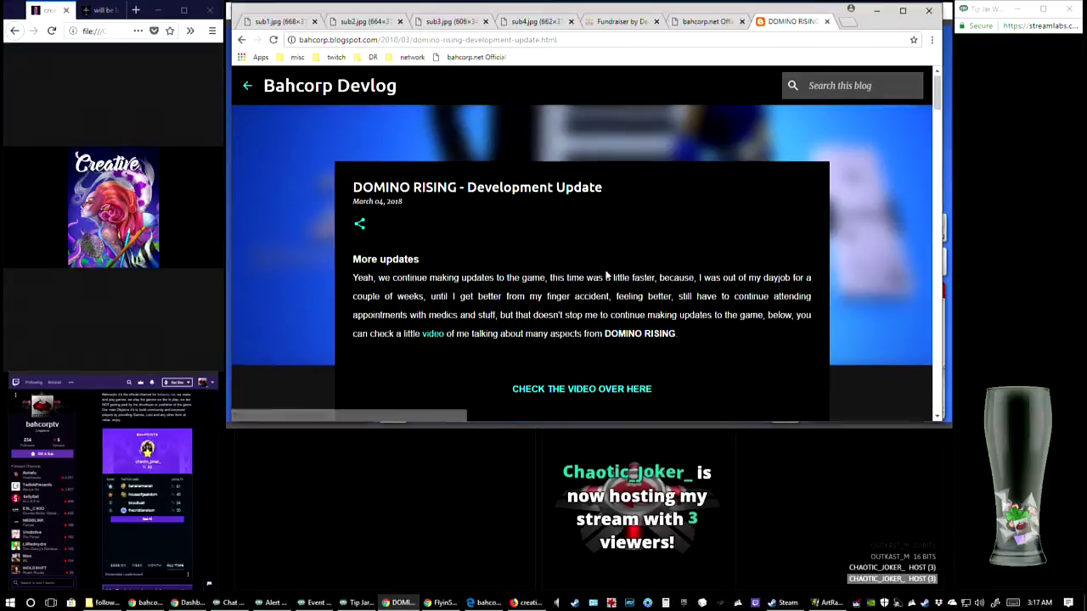
scroll(607, 303, down, 2)
scroll(607, 303, down, 2)
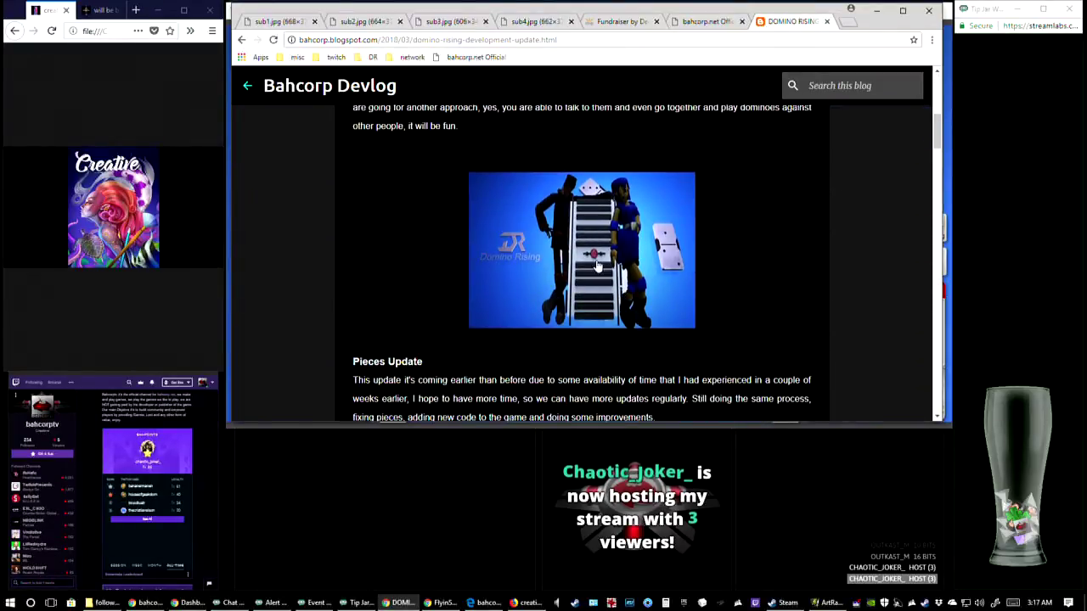
click(619, 291)
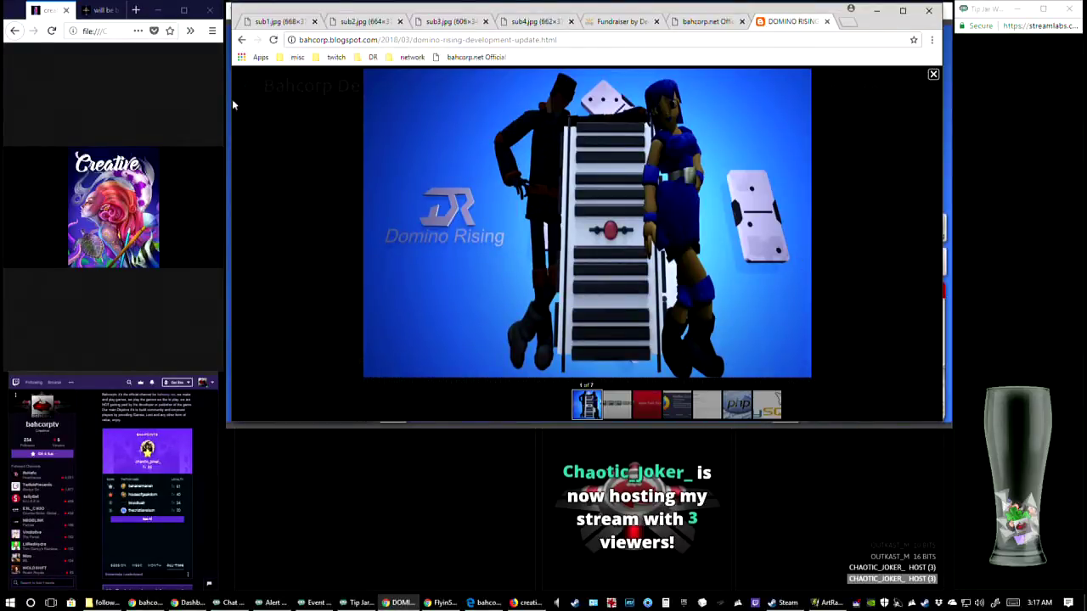
Close and re-enlarge the March 04 artwork, and switch to the dominoartweek6b painting in ArtRage
click(280, 158)
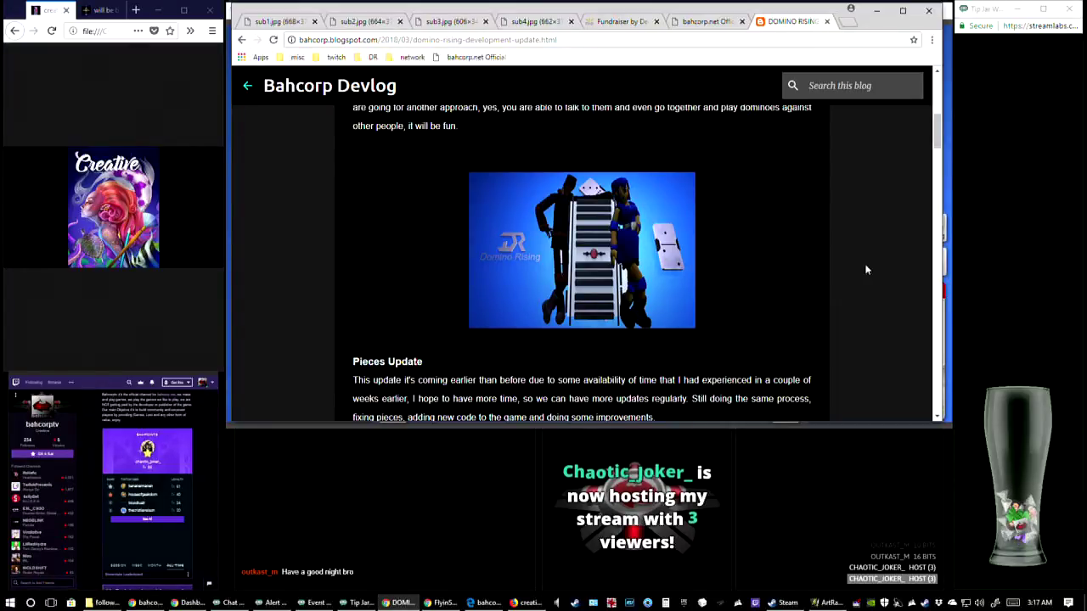
click(637, 252)
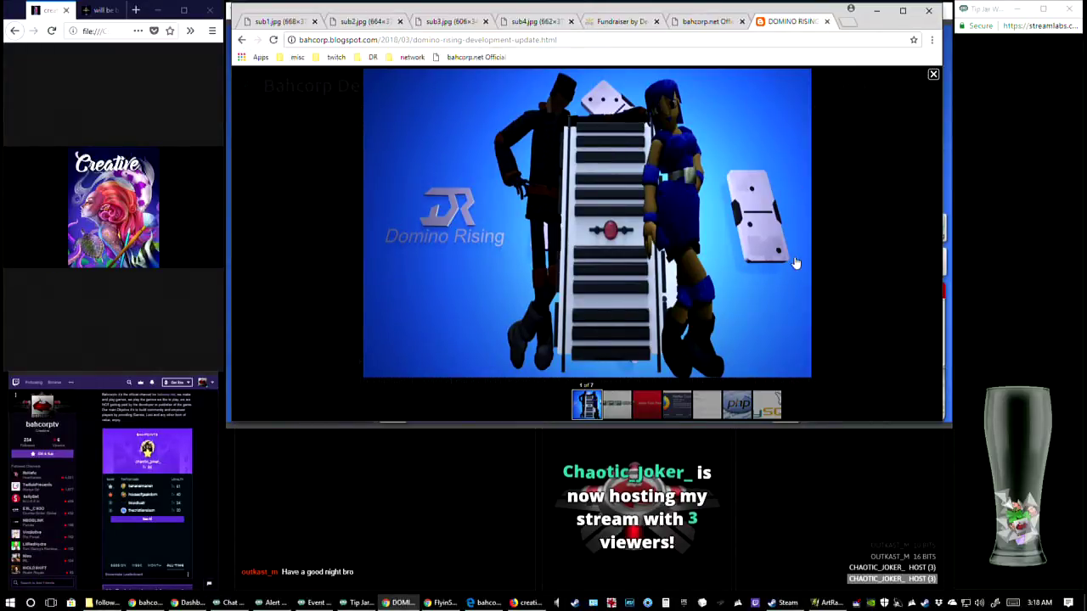
click(830, 605)
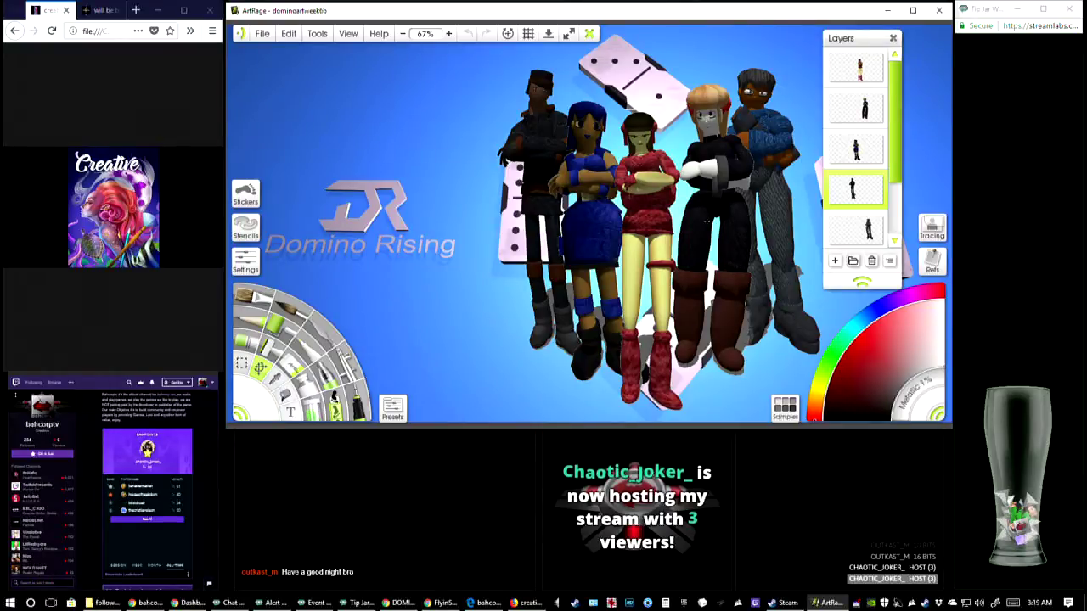
Switch back to the browser, return from the March 04 post to the Devlog list and load the older posts
key(alt+Tab)
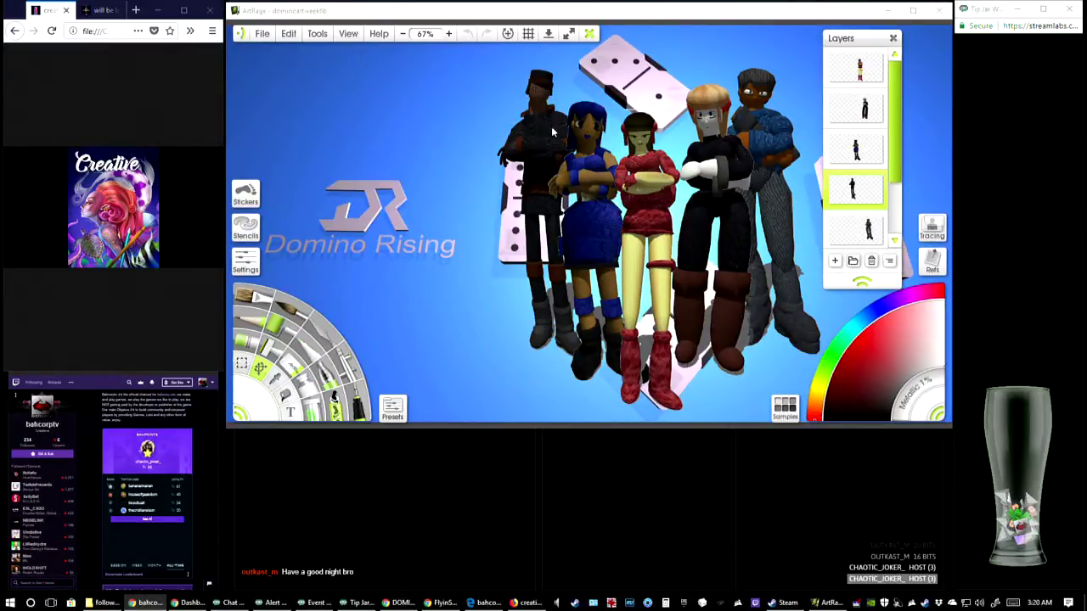
click(399, 603)
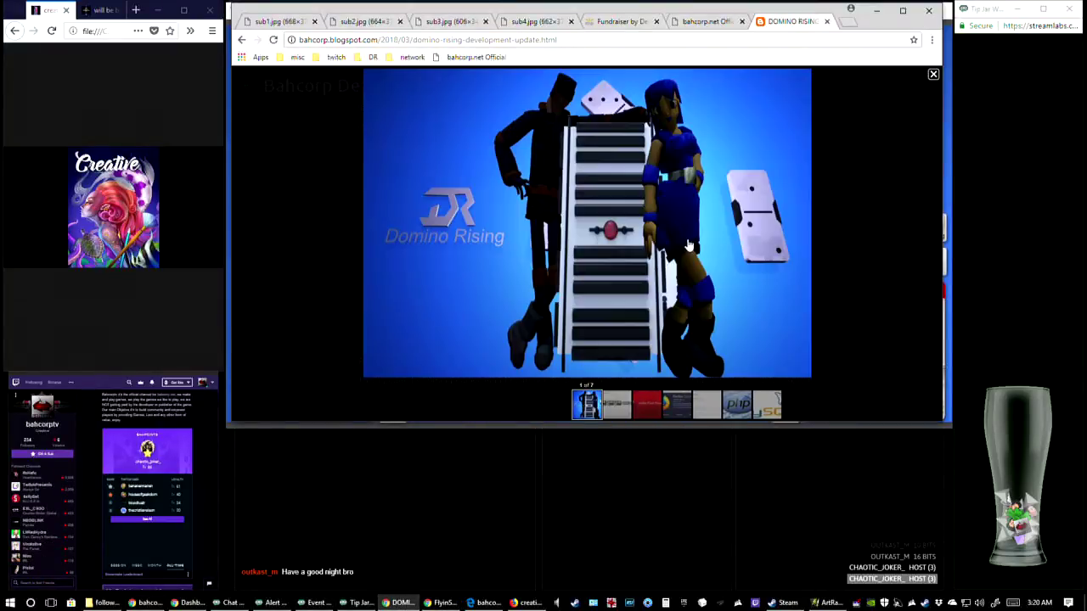
click(241, 40)
scroll(546, 284, down, 10)
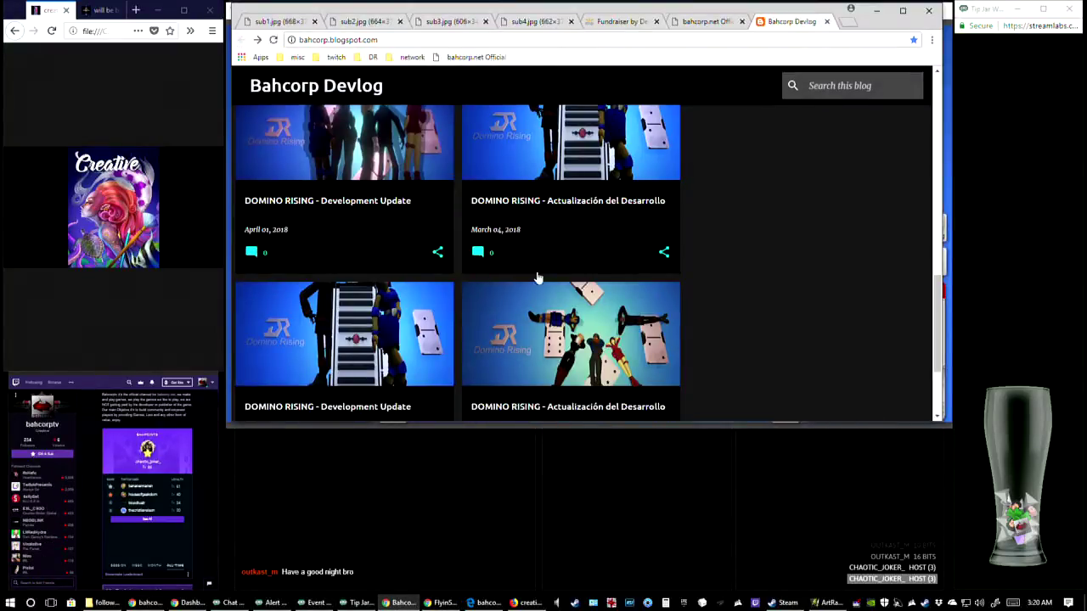
scroll(548, 287, up, 2)
scroll(558, 292, down, 3)
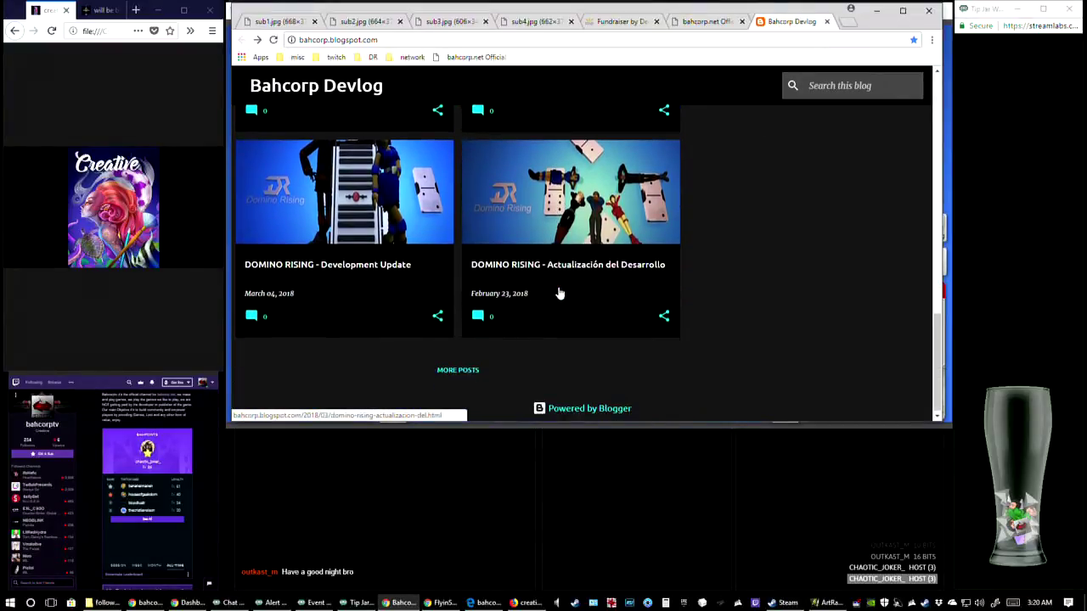
click(466, 369)
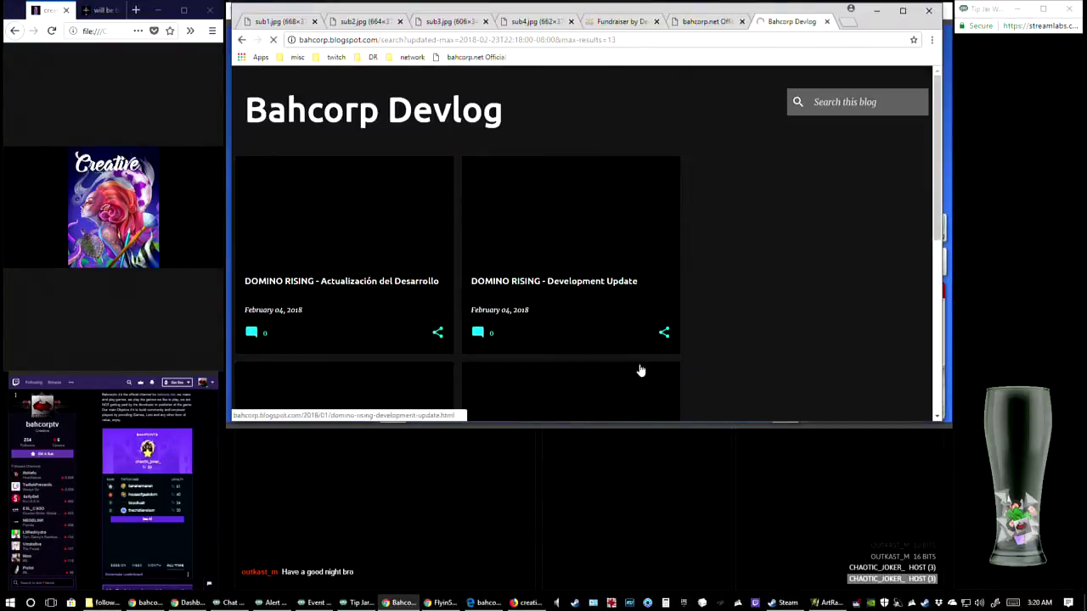
Open the December 17, 2017 Development Update and enlarge its Domino Rising character collection artwork
scroll(607, 362, down, 3)
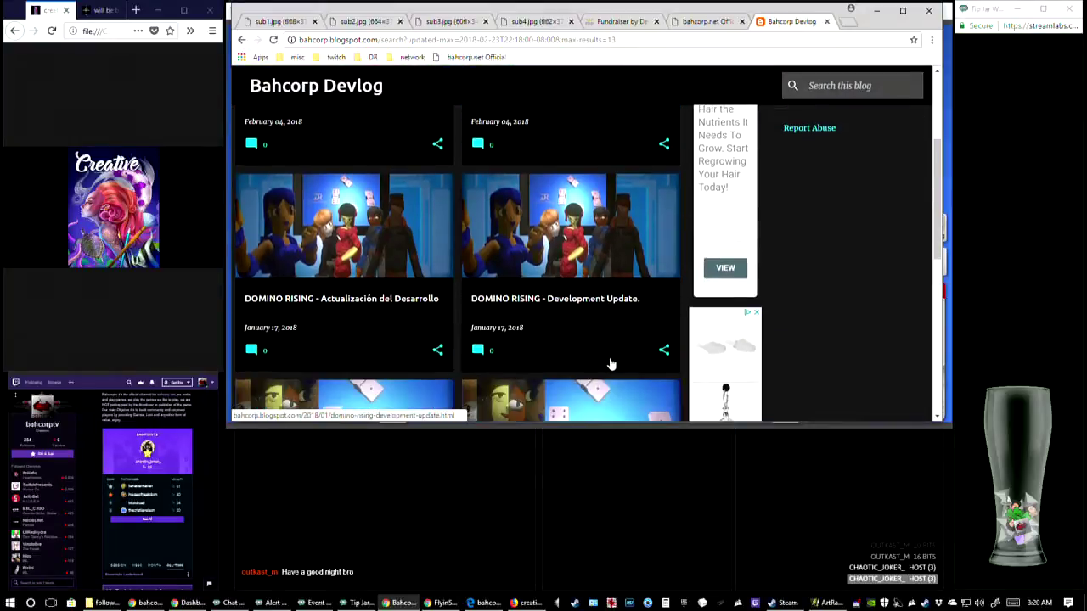
scroll(611, 364, down, 2)
click(650, 335)
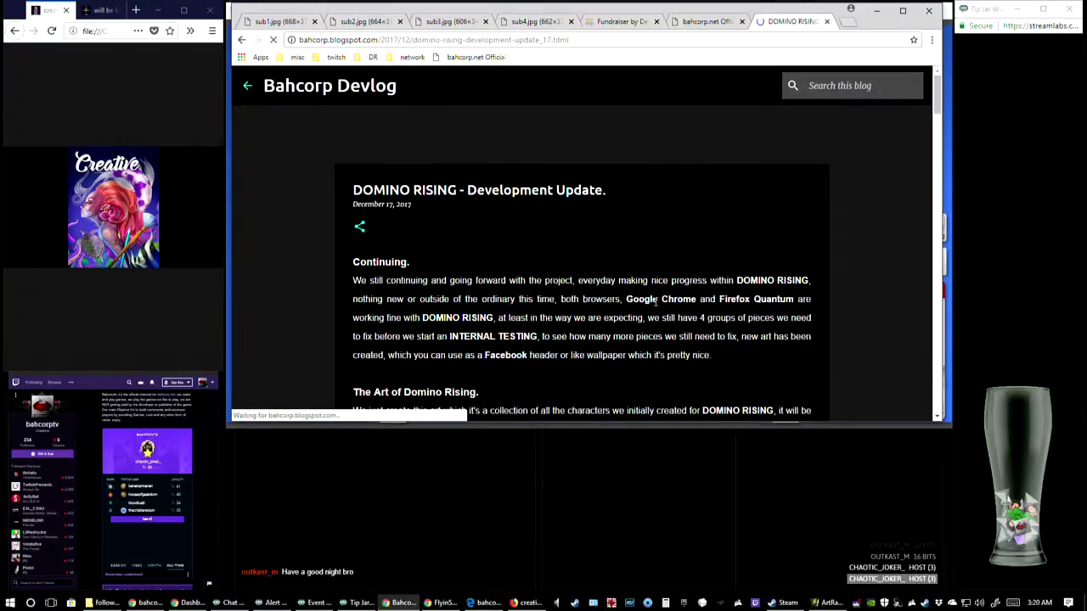
scroll(654, 331, down, 3)
click(643, 269)
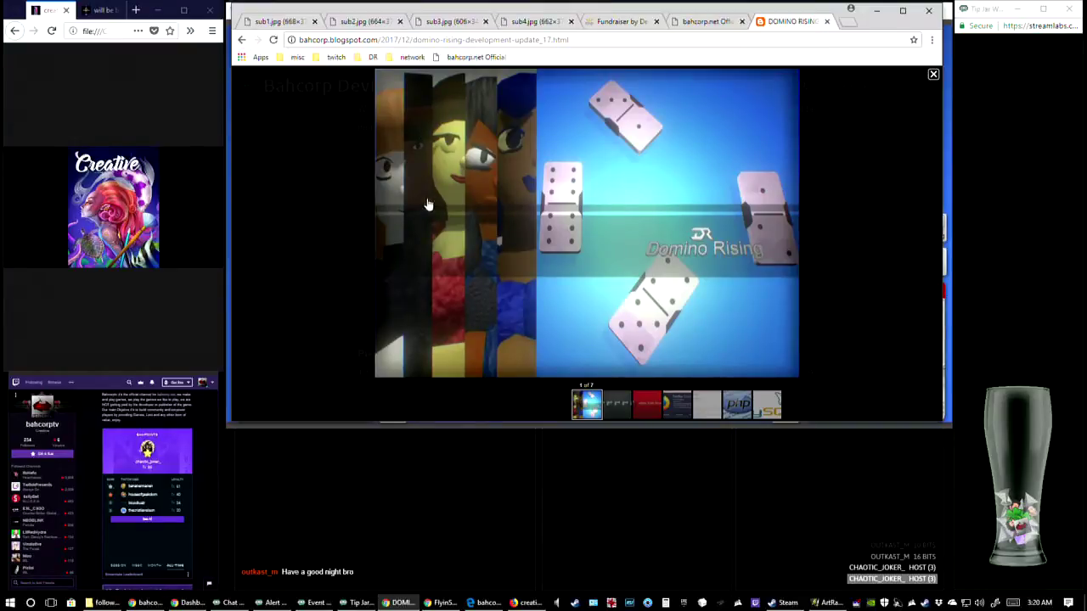
Return to the older posts, open the January 17, 2018 Actualización del Desarrollo and enlarge its group artwork
click(243, 43)
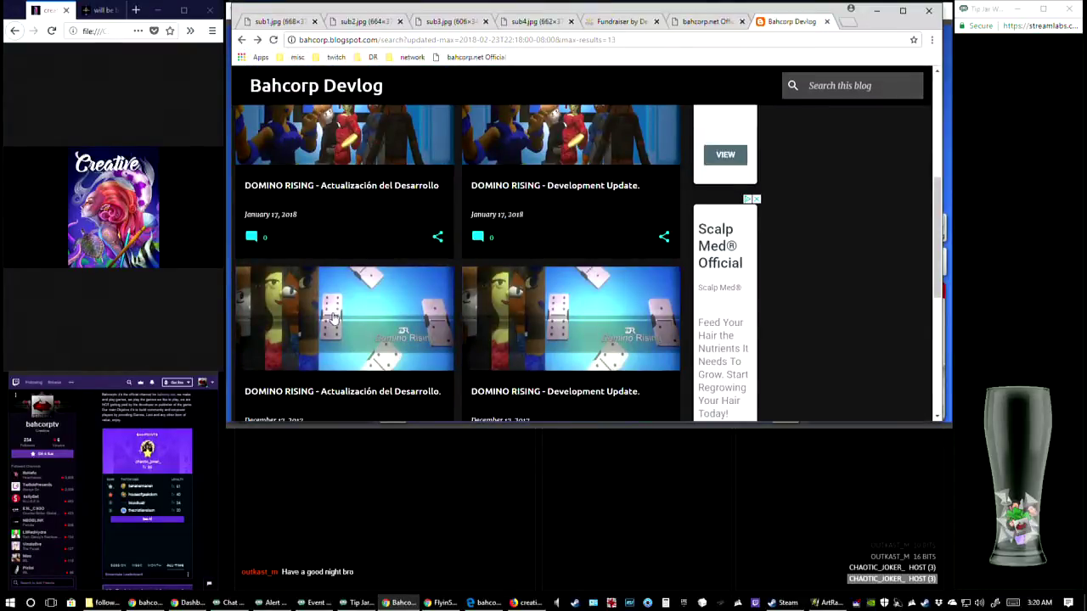
scroll(384, 275, up, 1)
click(383, 275)
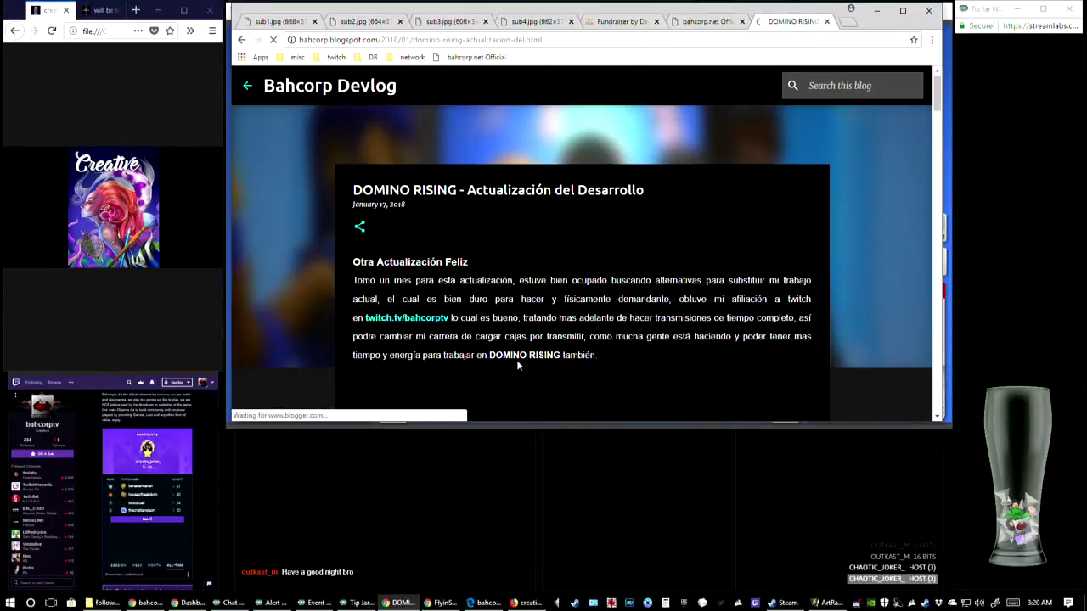
scroll(518, 364, down, 3)
scroll(520, 365, down, 2)
click(599, 350)
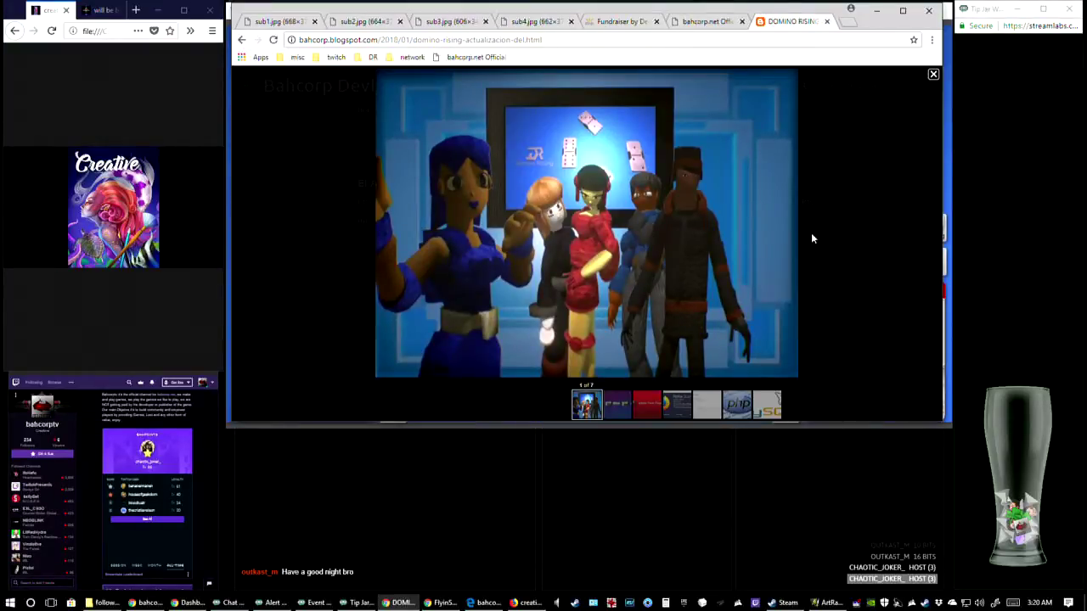
Go back to the older posts, open the December 09, 2017 Development Update and enlarge its coin pickup artwork
click(243, 47)
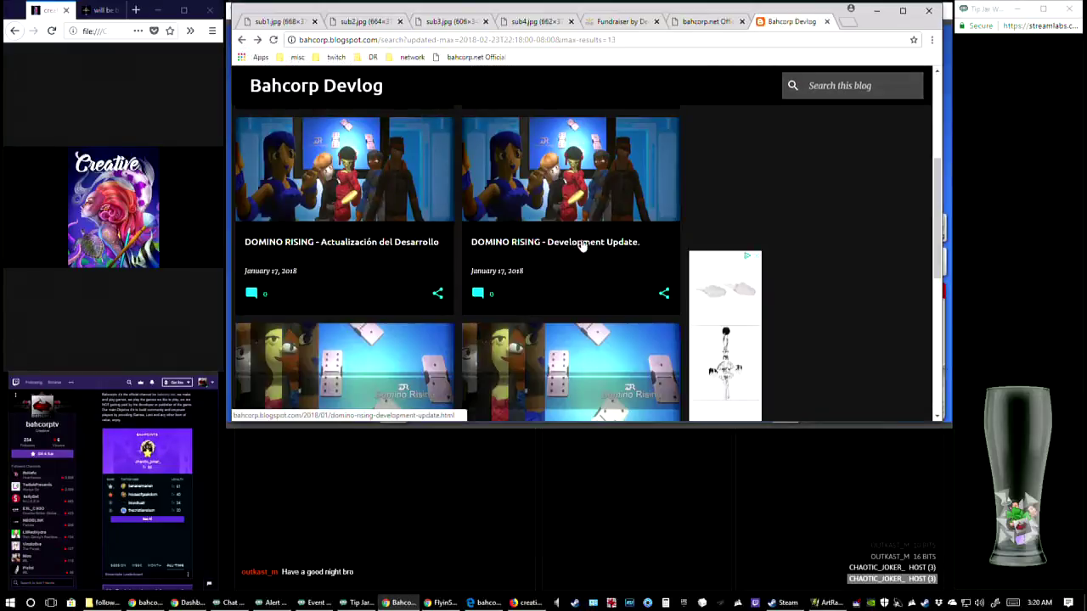
scroll(510, 252, down, 2)
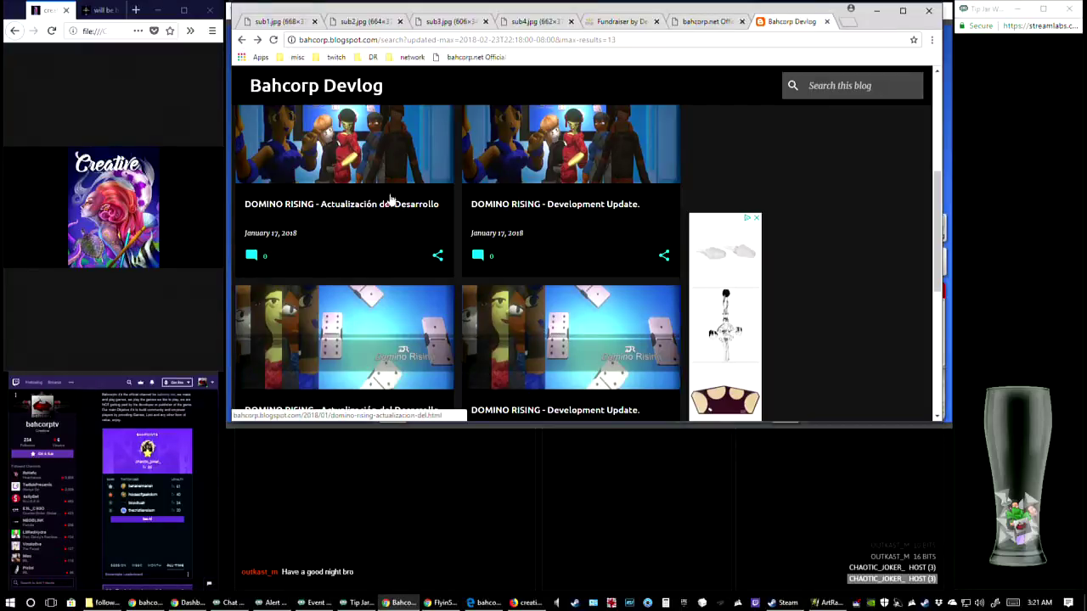
scroll(582, 180, up, 1)
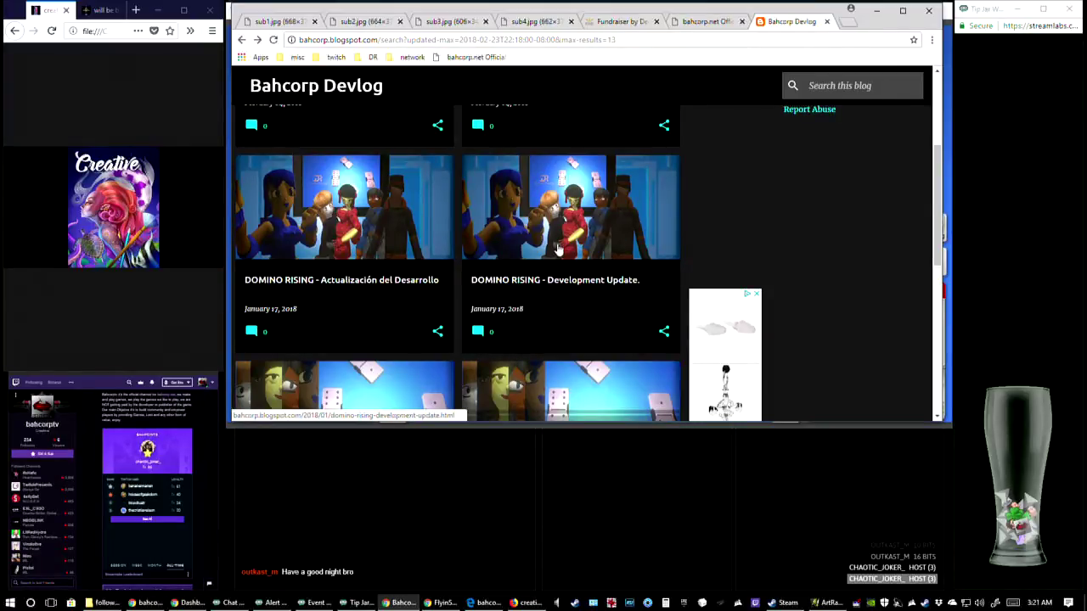
scroll(518, 254, down, 2)
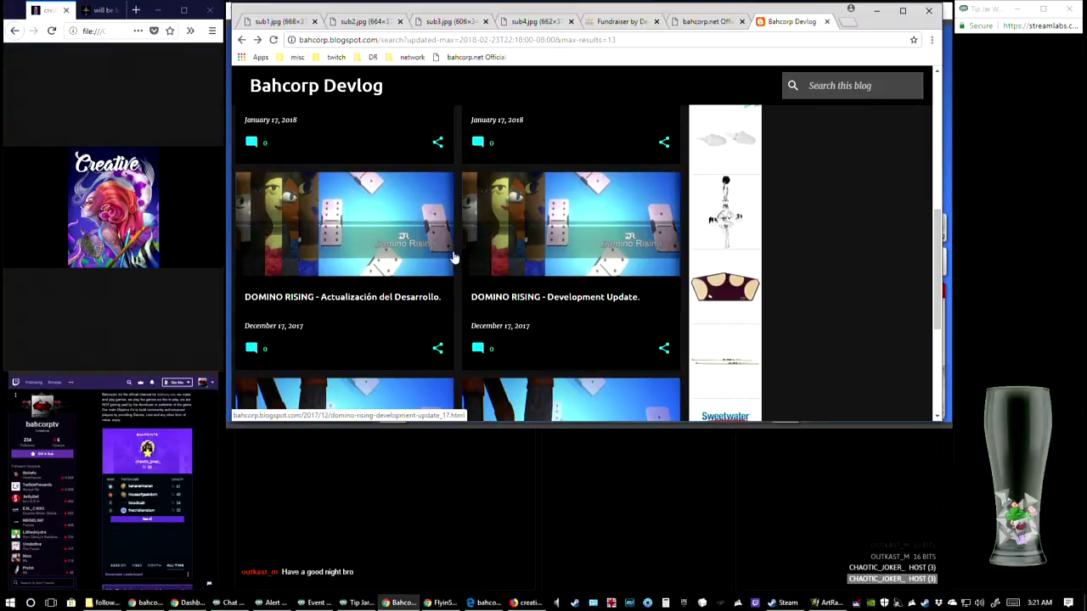
scroll(547, 343, down, 2)
scroll(544, 339, down, 1)
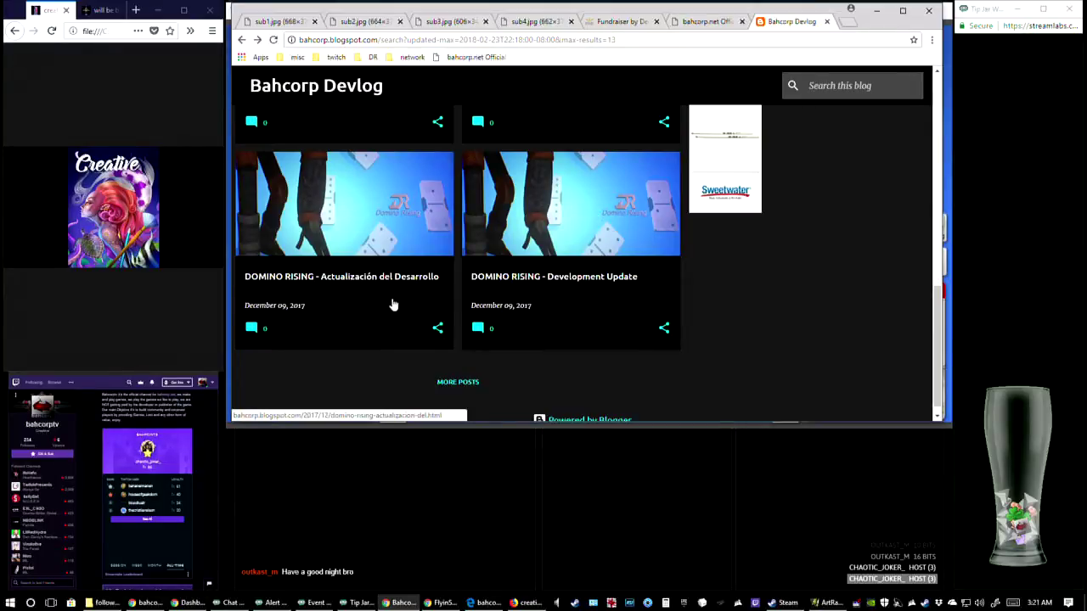
click(596, 200)
scroll(620, 242, down, 5)
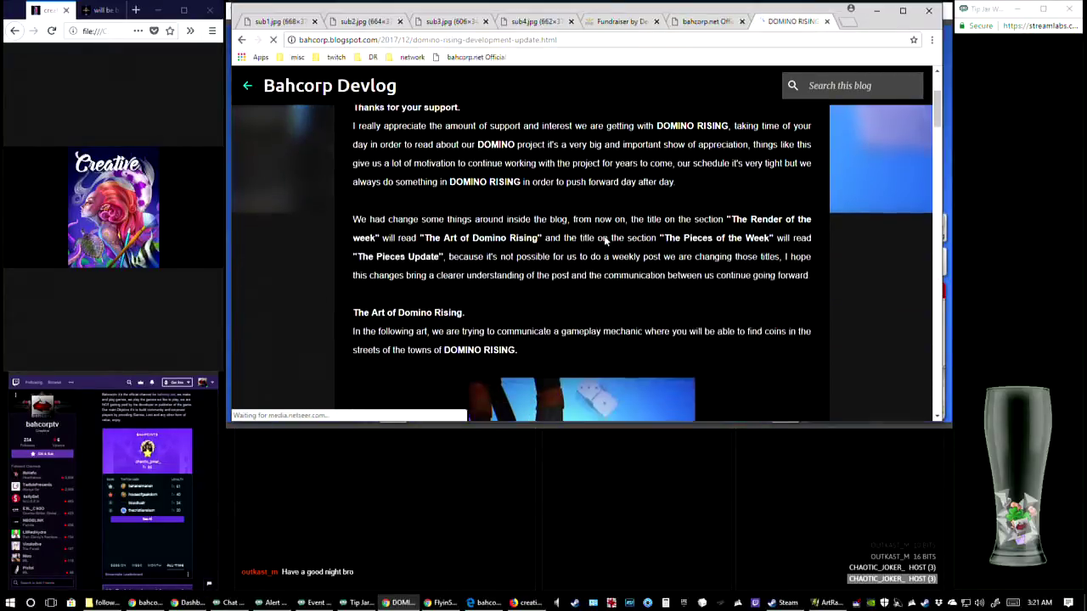
click(546, 250)
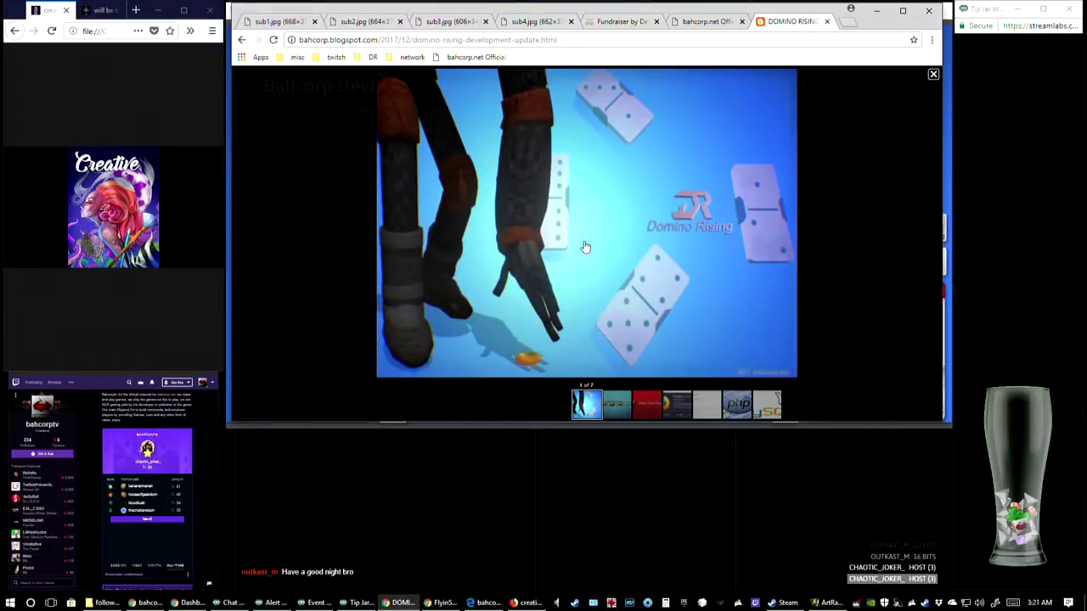
Close the enlarged coin artwork and switch to the dominoartweek6b painting in ArtRage
click(933, 74)
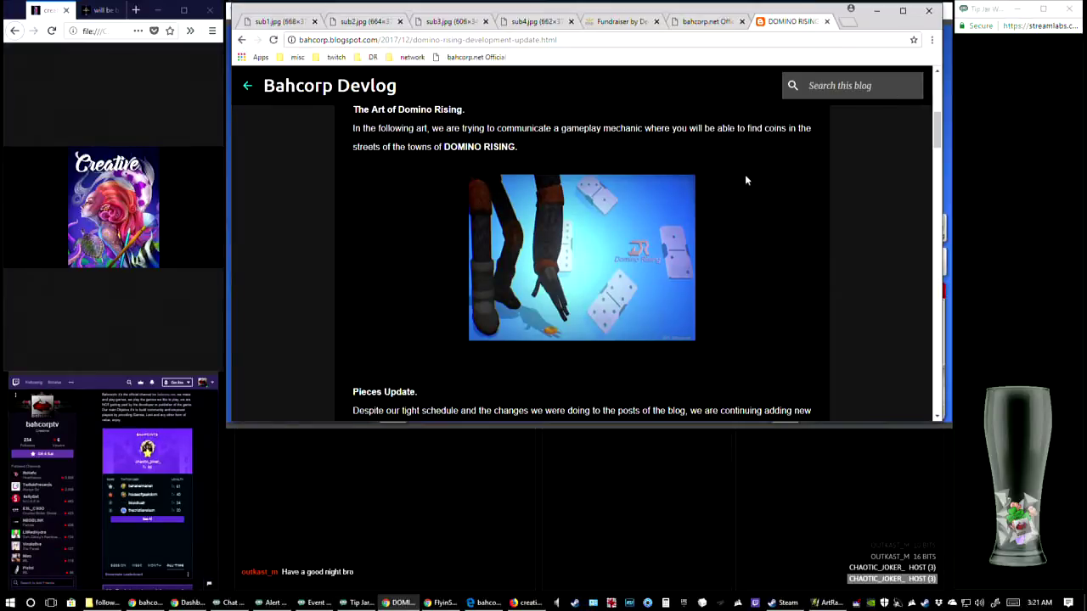
scroll(696, 238, up, 1)
click(828, 603)
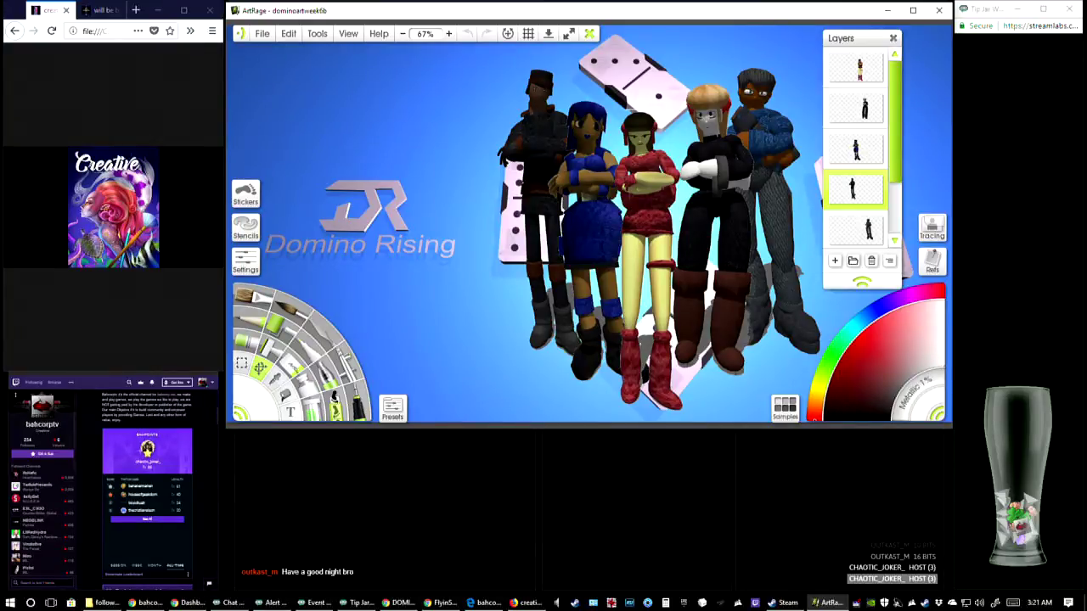
Switch to the browser and open the image lootttt.jpg from the twitch folder in a new tab
key(alt+Tab)
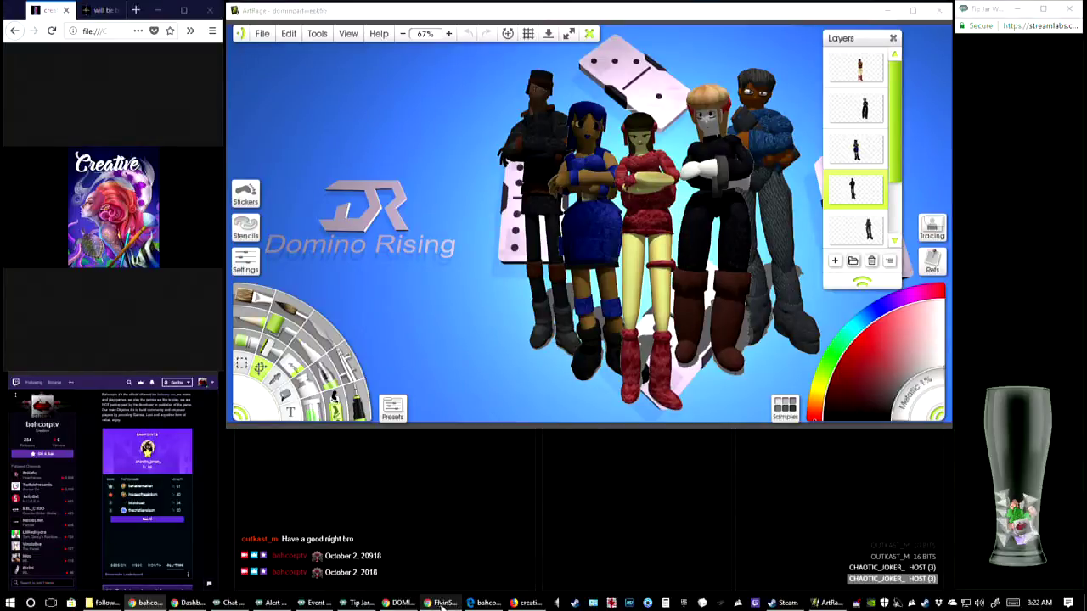
click(401, 603)
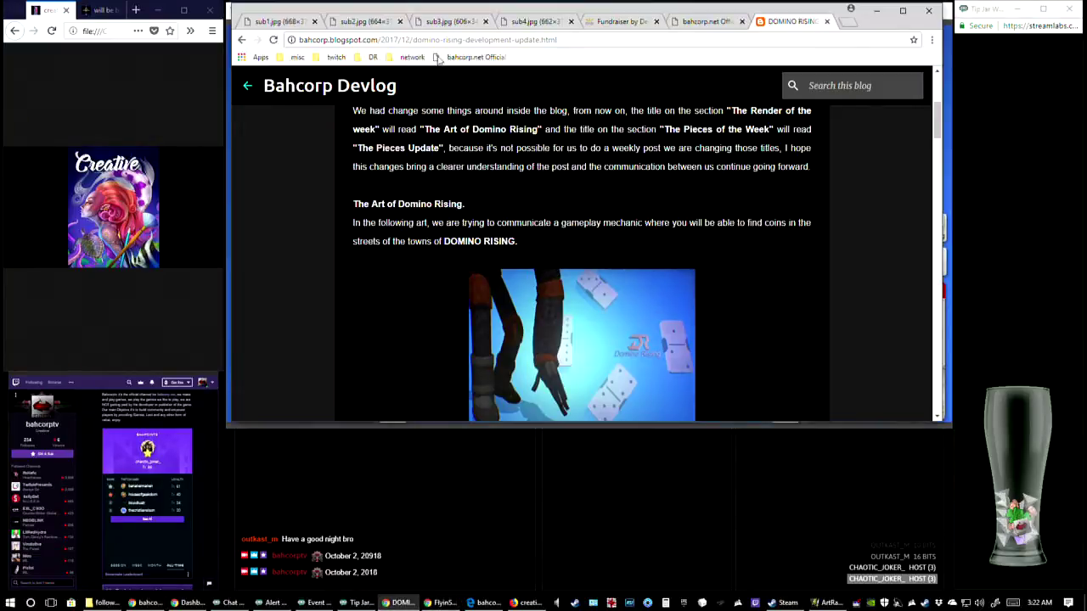
click(847, 24)
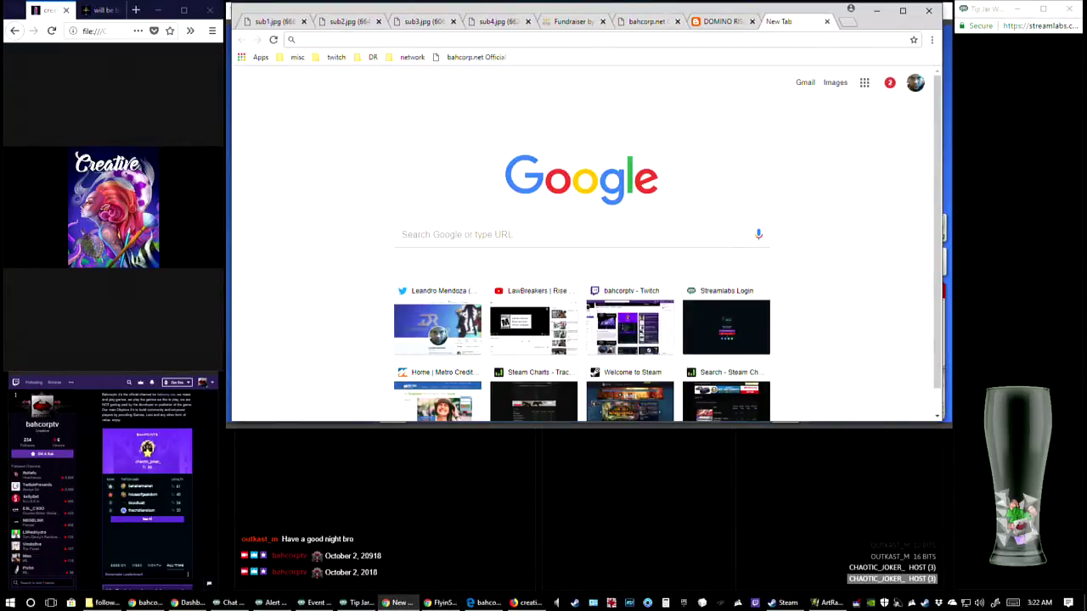
key(alt+Tab)
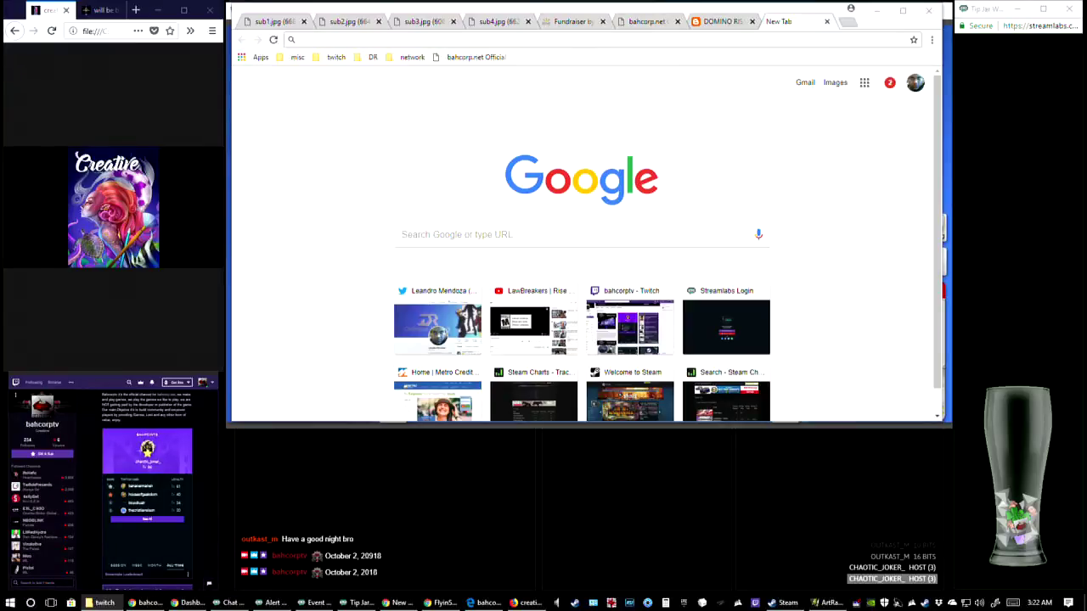
drag(536, 191, 669, 207)
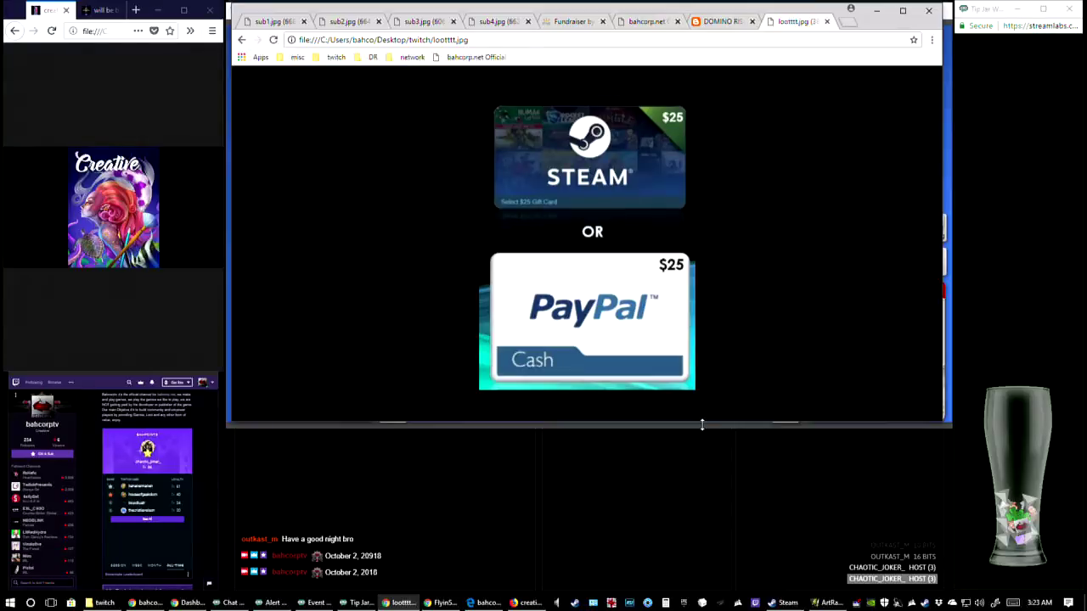
Enlarge the browser window slightly at its lower, right and left edges so it fills the stream frame
drag(702, 425, 703, 429)
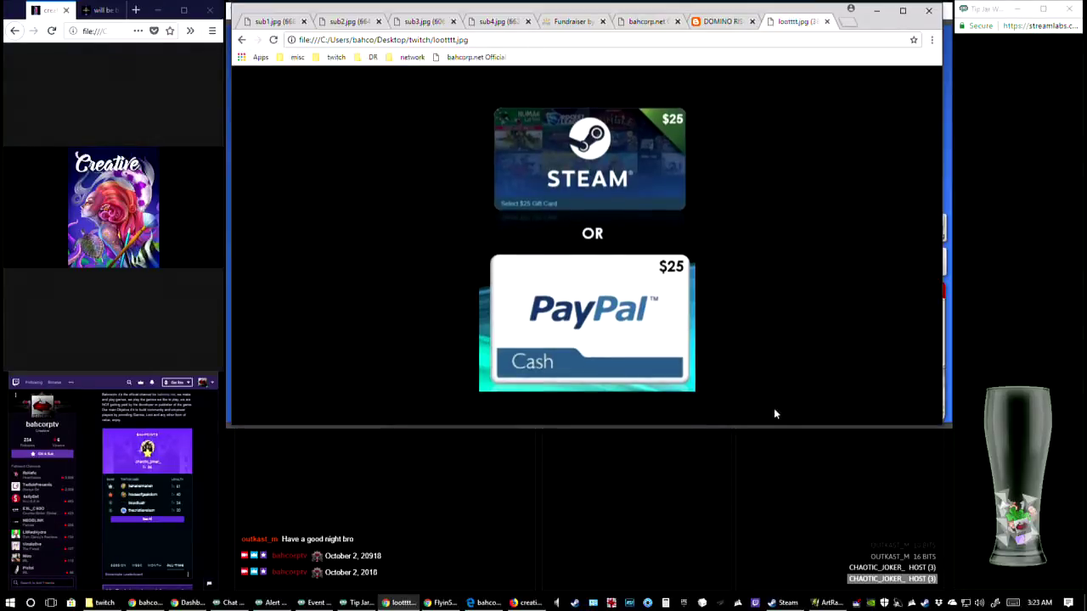
drag(942, 262, 946, 264)
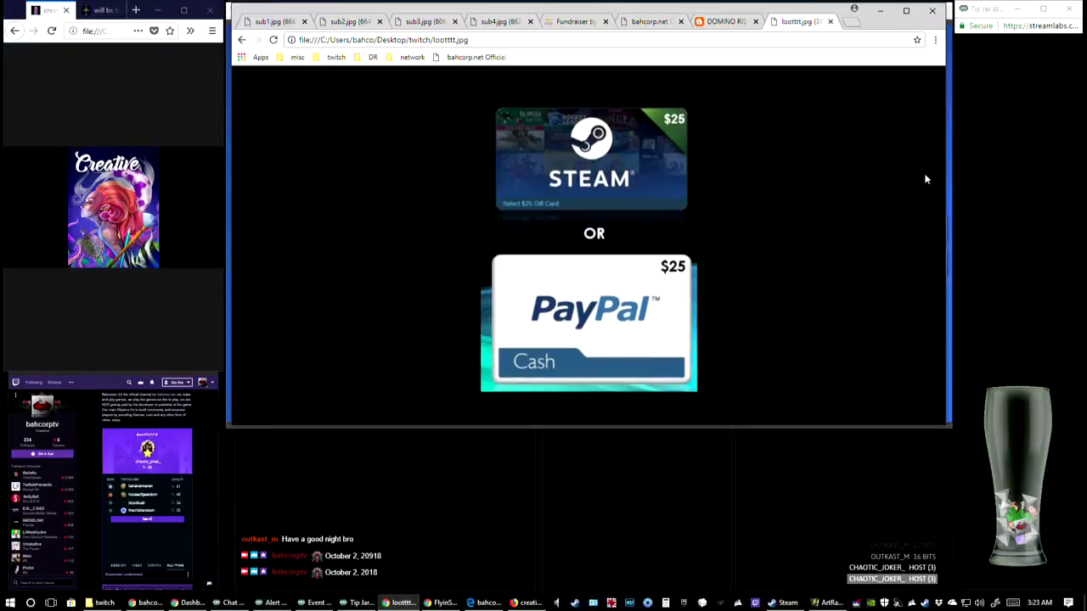
drag(944, 160, 950, 159)
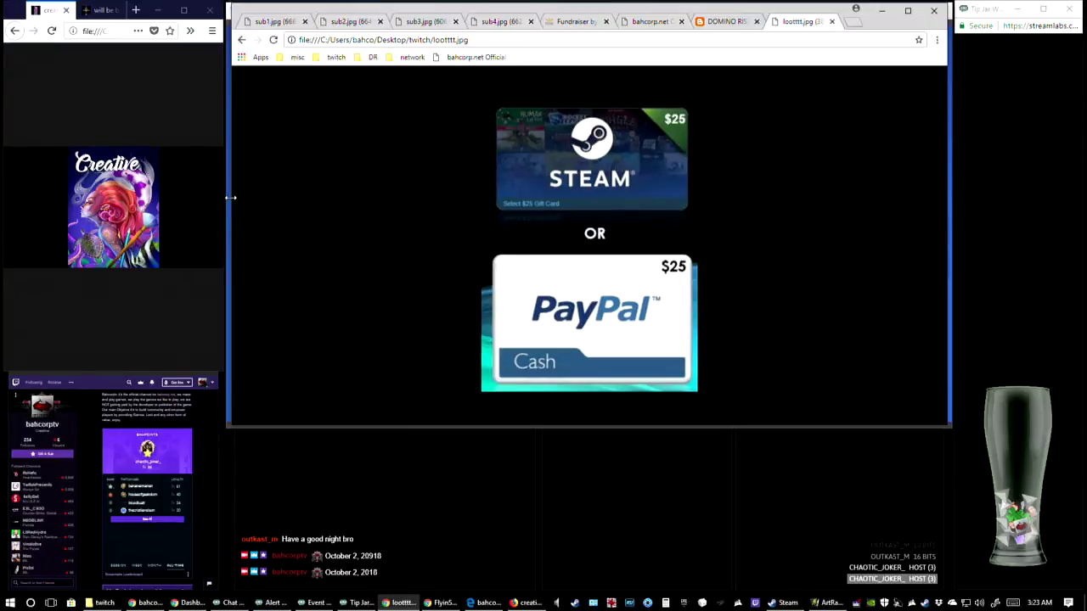
drag(230, 197, 229, 197)
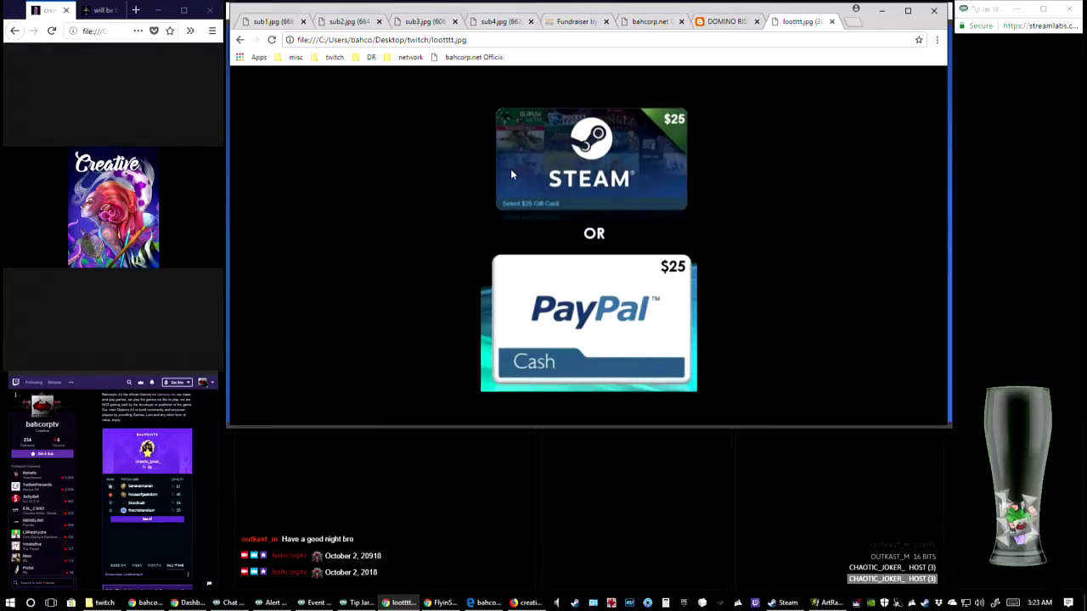
Switch to the dominoartweek6b painting in ArtRage, view the canvas at 50% zoom and look through its layers down to the background
key(alt+Tab)
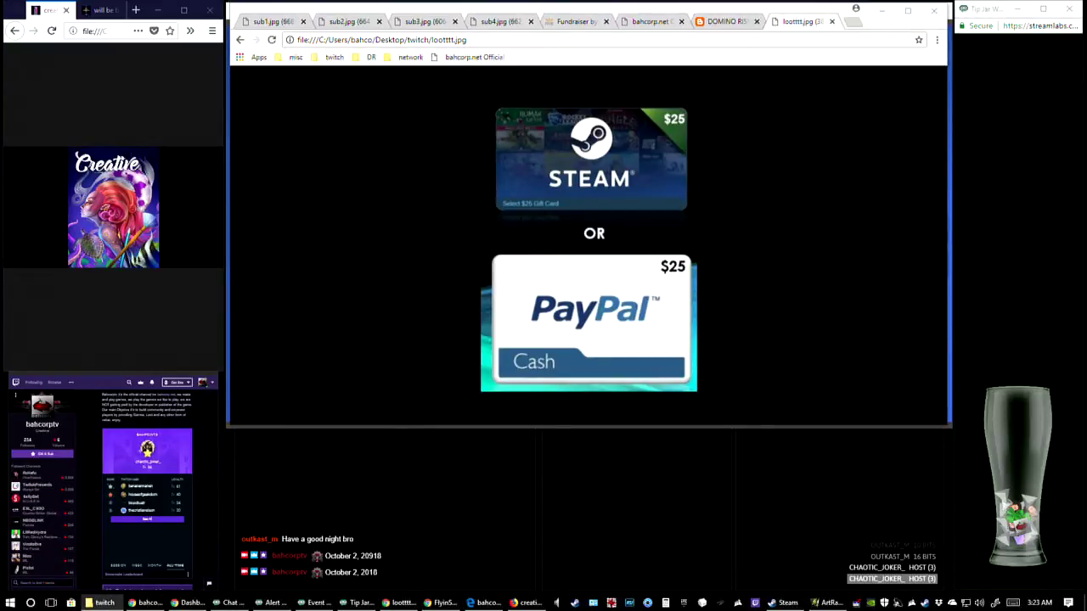
key(alt+Tab)
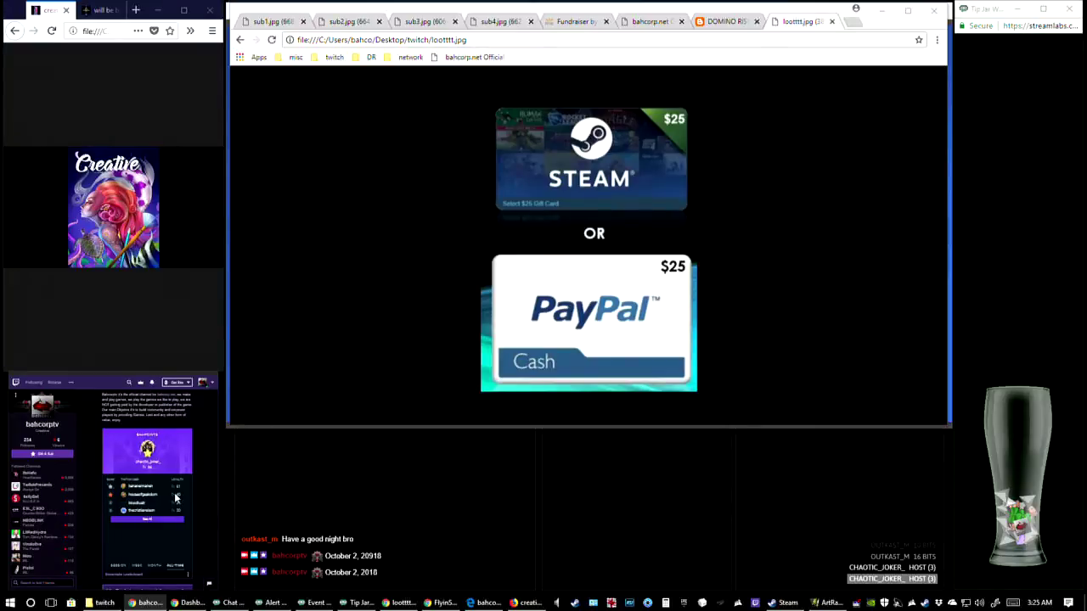
click(828, 603)
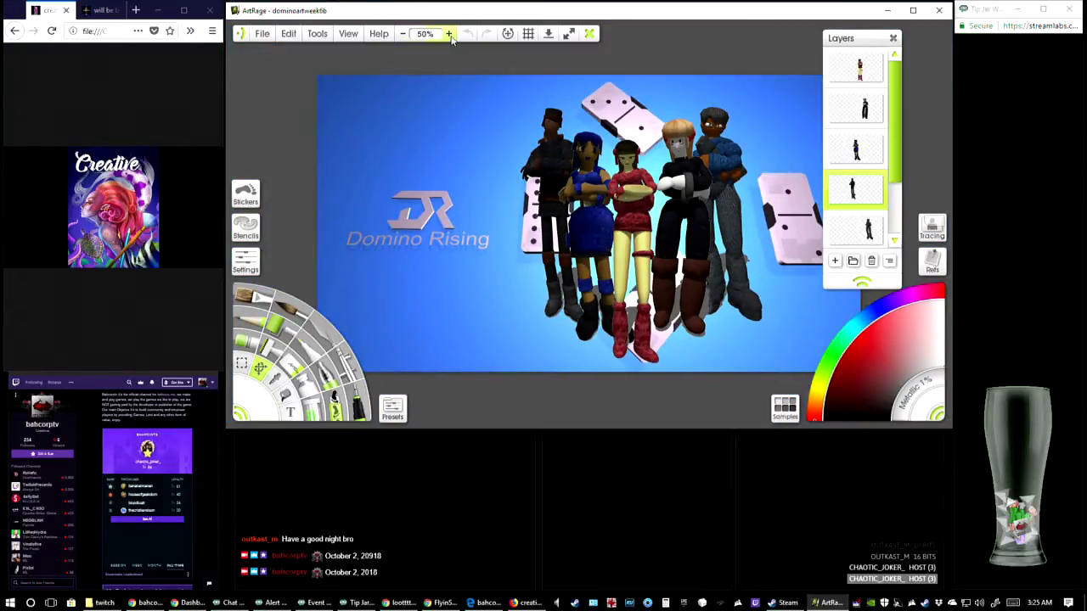
click(449, 34)
click(403, 34)
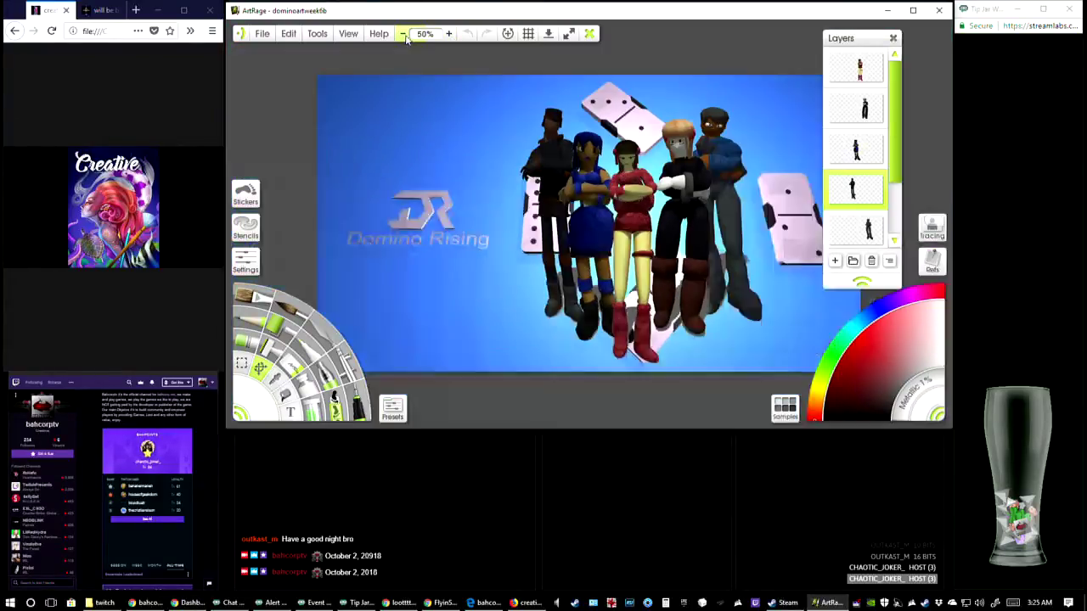
click(449, 34)
click(403, 34)
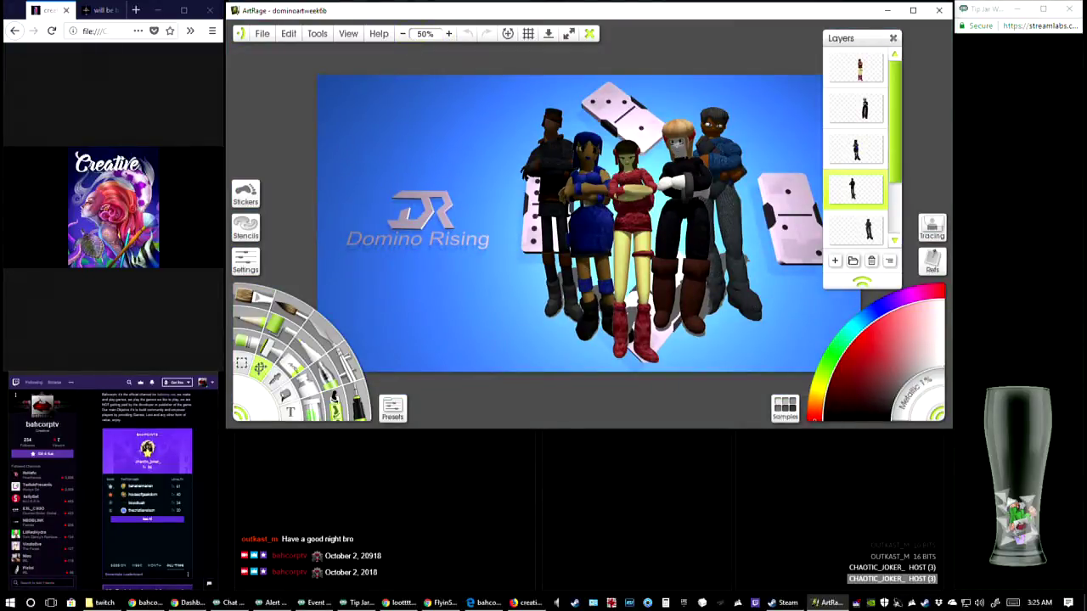
mouse_move(867, 231)
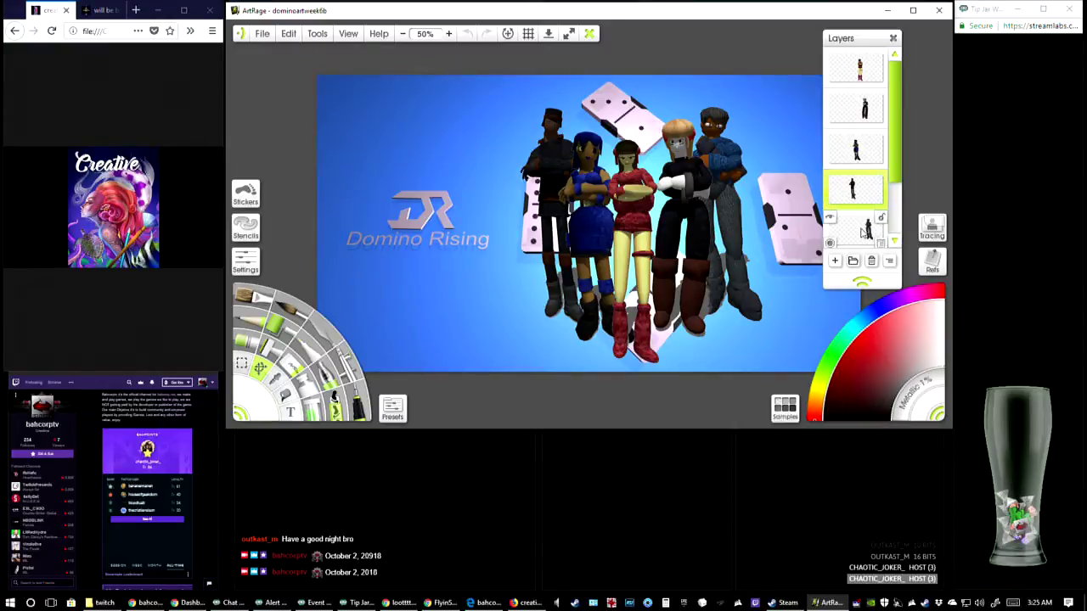
scroll(867, 231, down, 1)
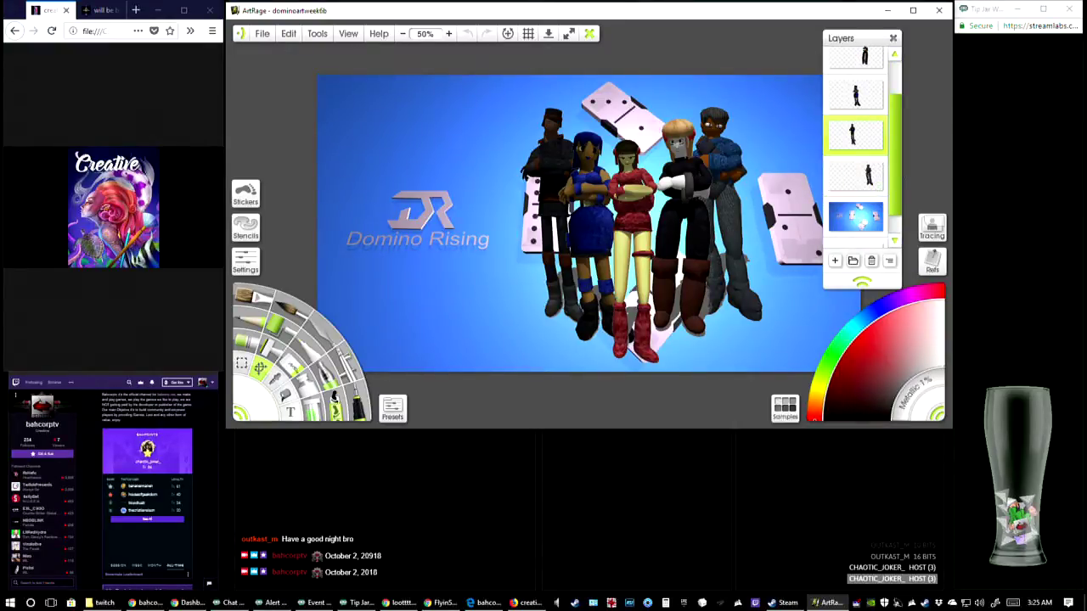
Inspect the characters' legs, boots and cut-out edges at up to 400% zoom, then return to the whole group at 50%
click(449, 34)
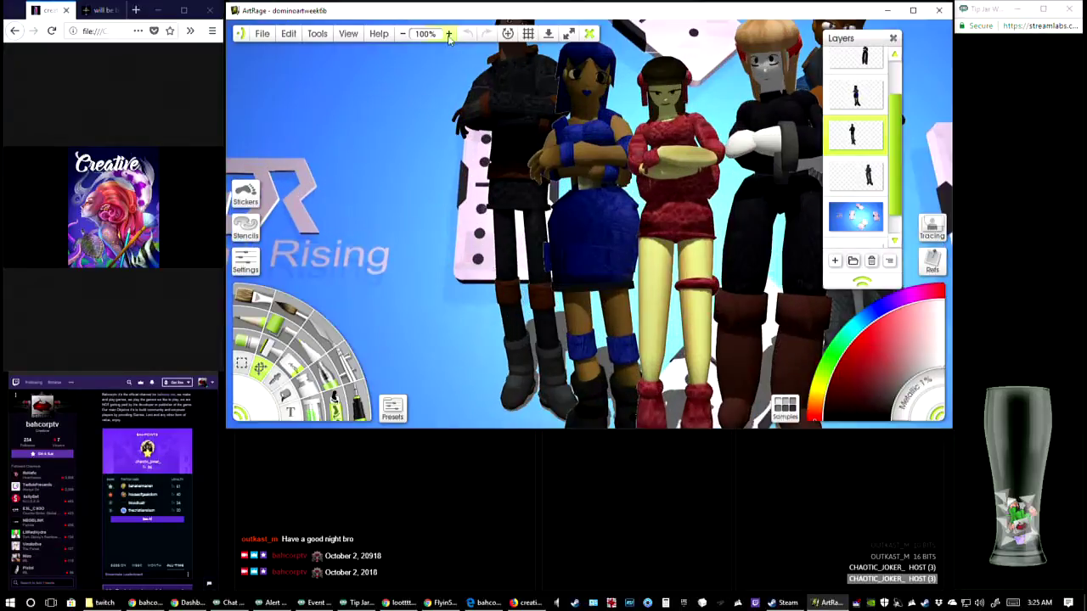
scroll(496, 217, down, 2)
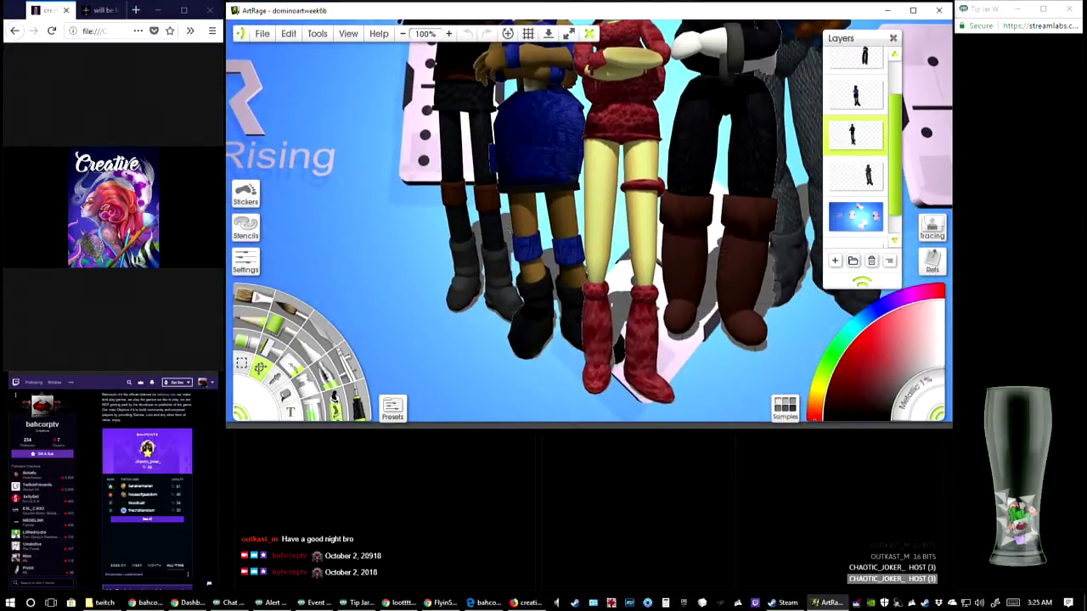
click(449, 34)
click(448, 34)
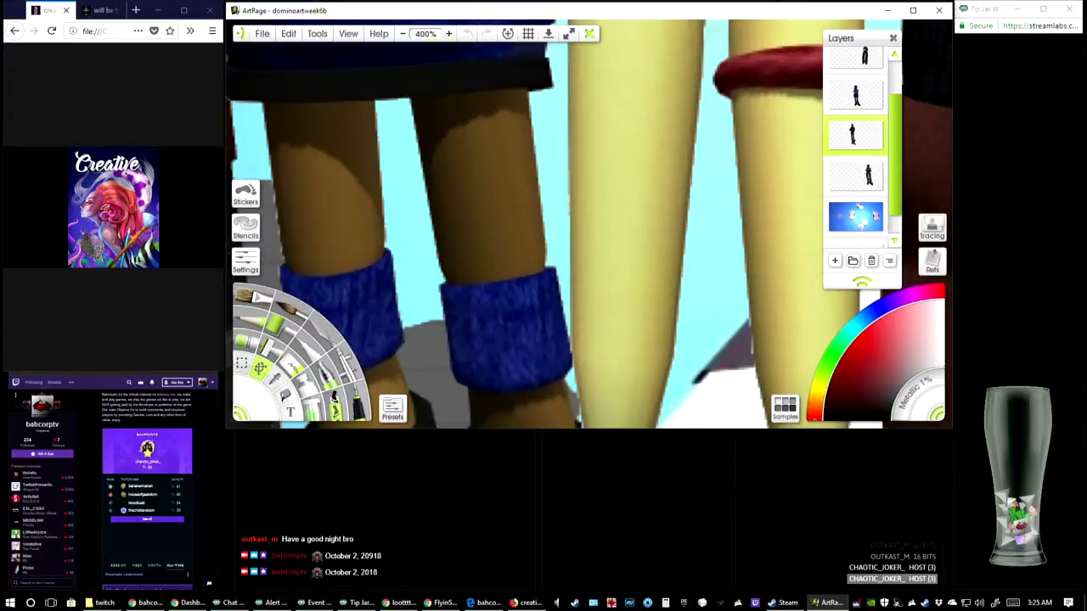
click(448, 34)
click(448, 34)
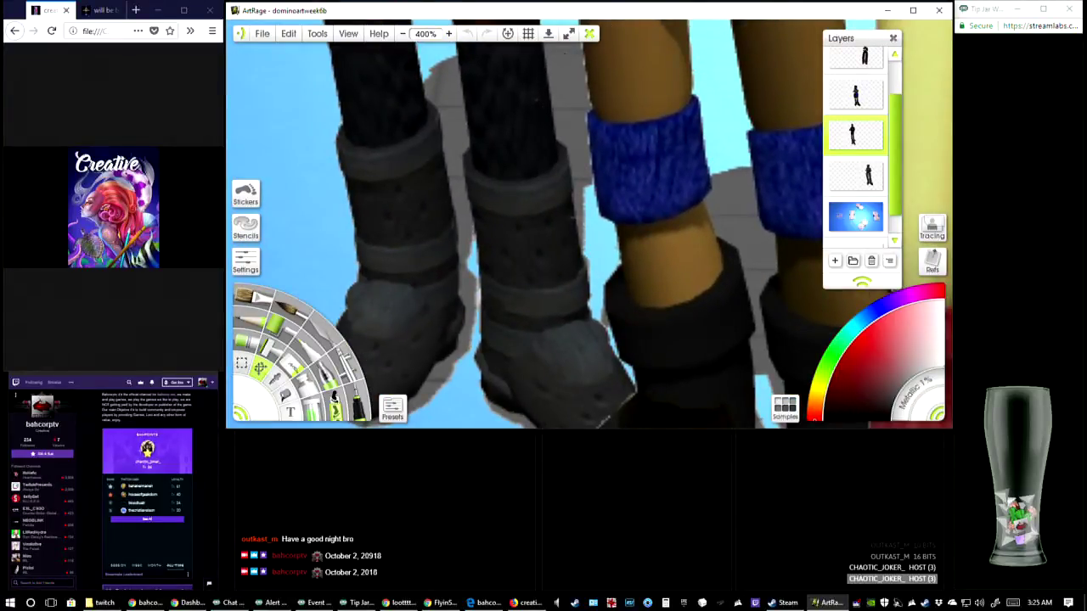
drag(767, 295, 535, 217)
drag(757, 233, 530, 119)
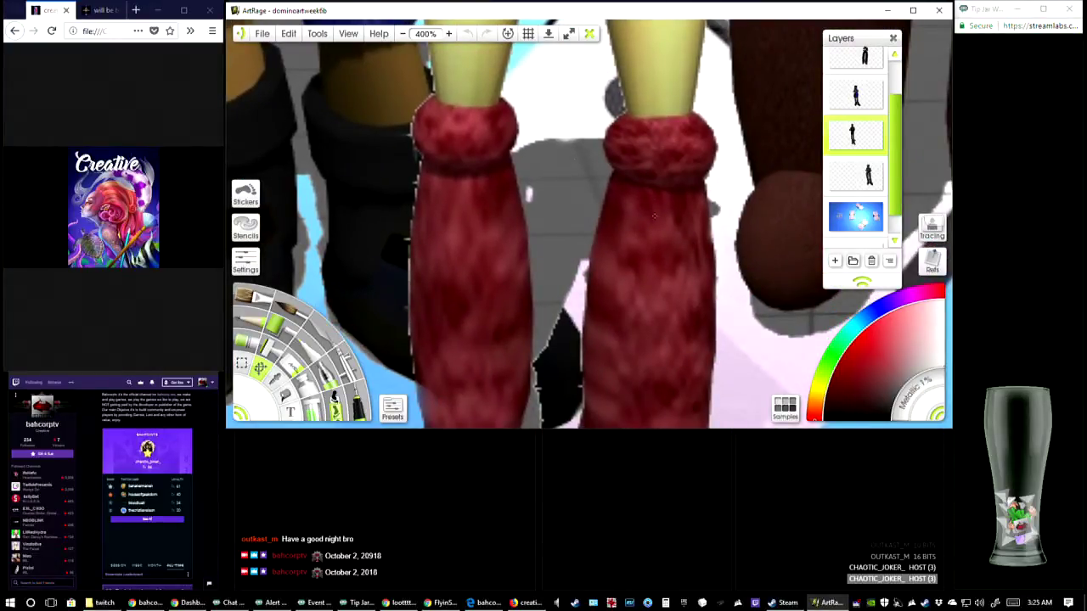
drag(654, 216, 285, 360)
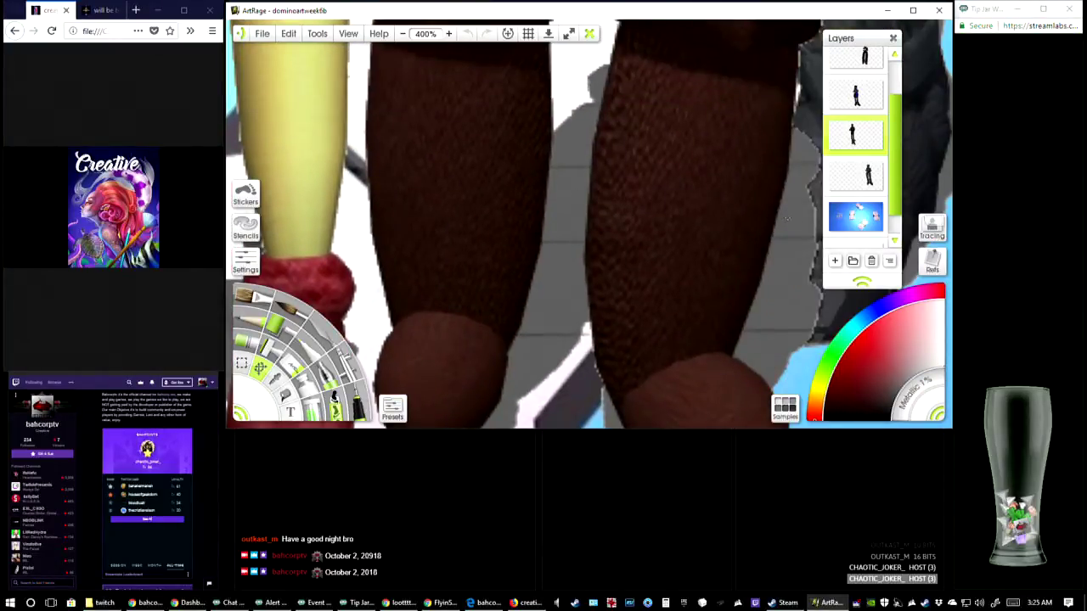
drag(787, 220, 575, 194)
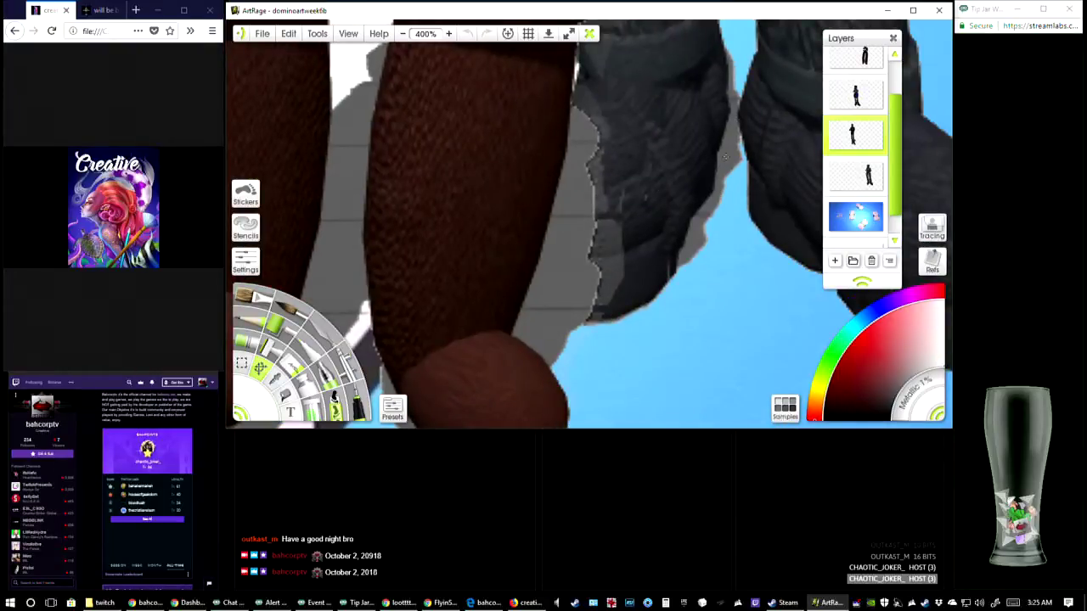
click(404, 34)
click(403, 34)
click(404, 34)
click(403, 34)
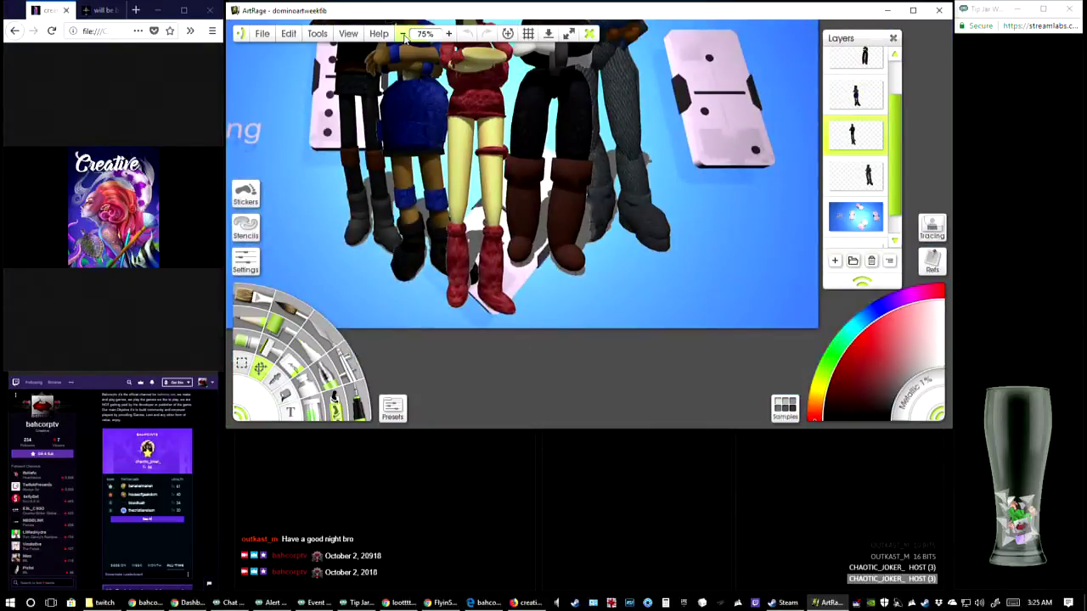
drag(557, 194, 665, 289)
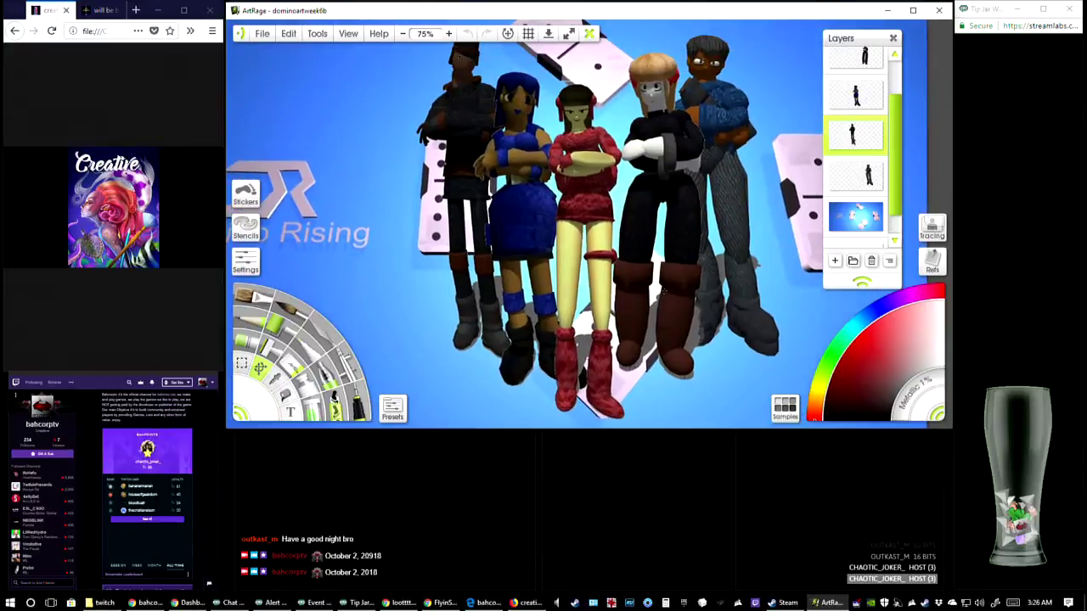
click(404, 35)
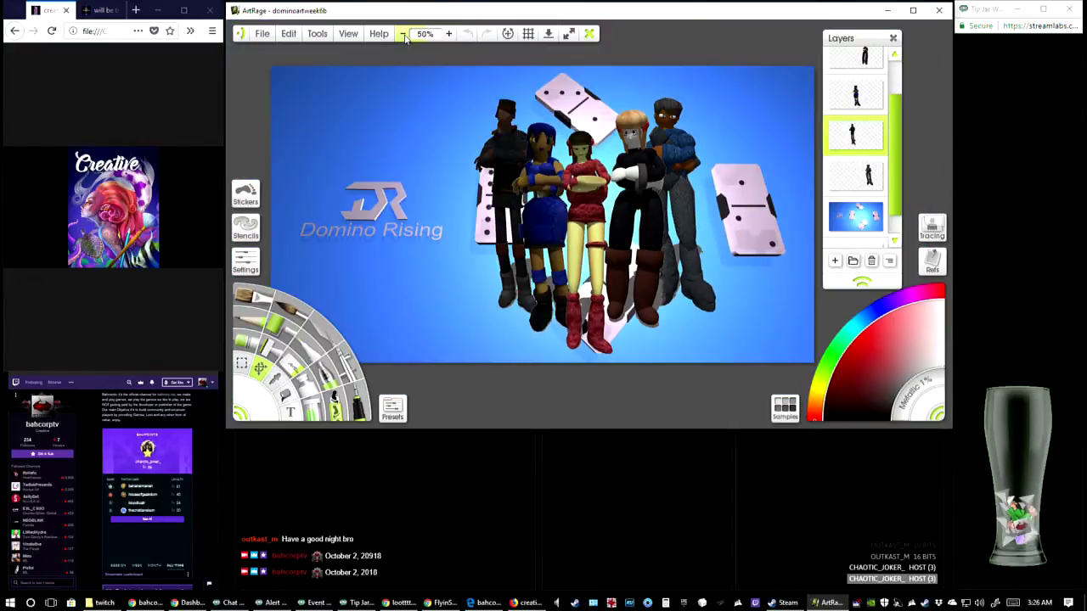
Examine the trousers of the blond figure and the man in the blue sweater at 300% zoom, then return to 50%
click(451, 35)
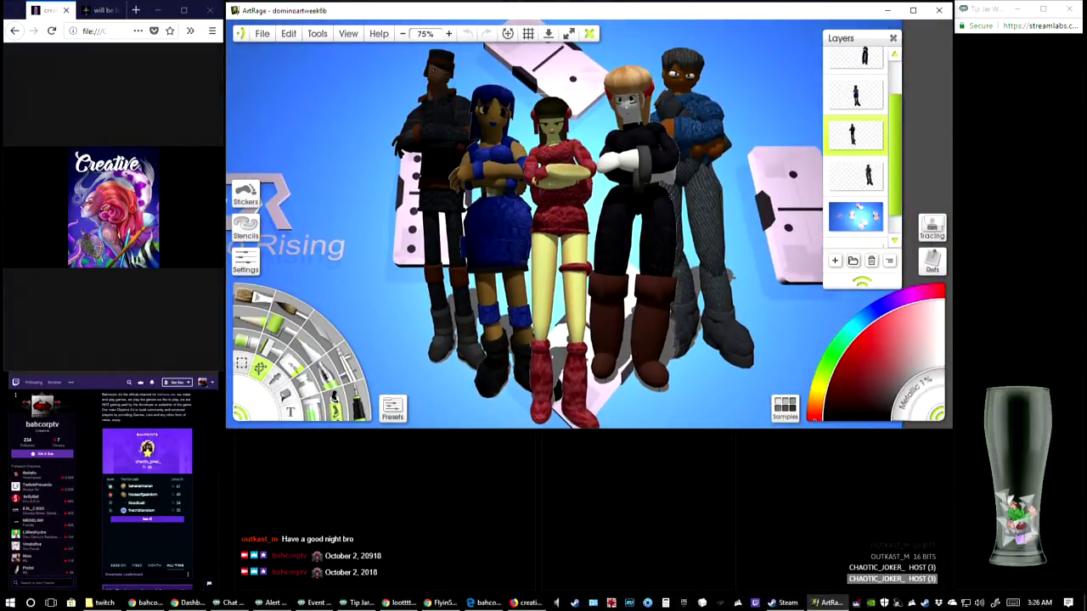
click(449, 34)
click(449, 34)
click(449, 34)
drag(730, 203, 369, 255)
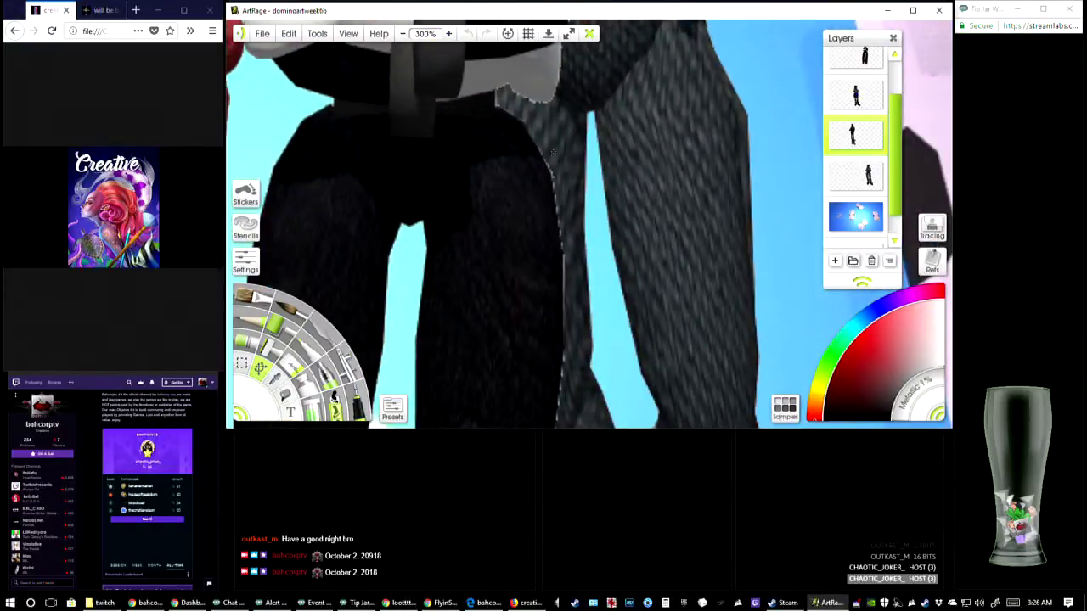
click(403, 36)
click(403, 36)
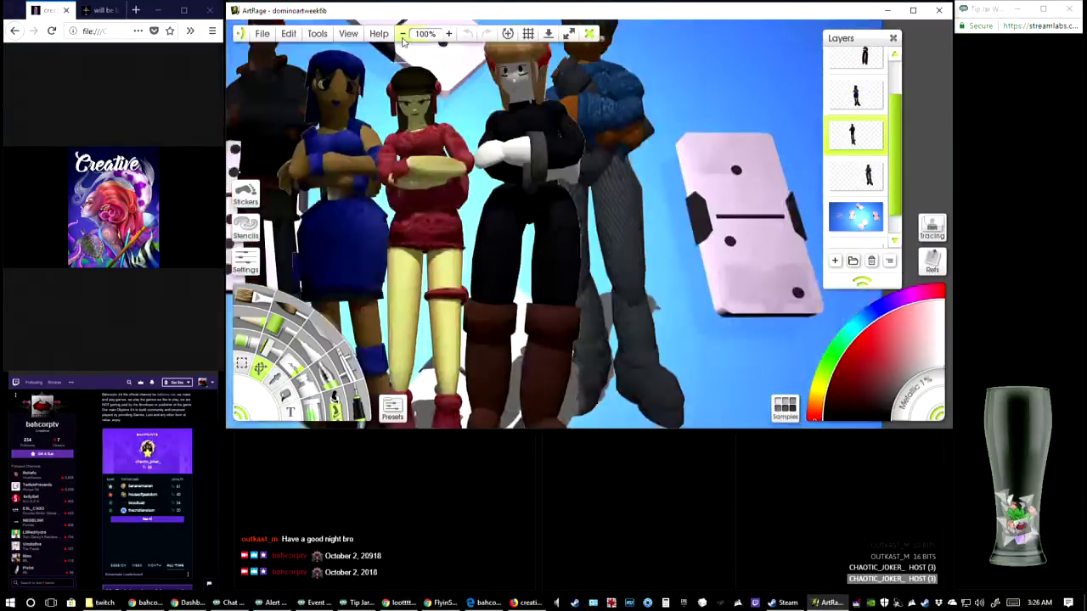
click(403, 36)
click(402, 36)
click(403, 36)
click(449, 34)
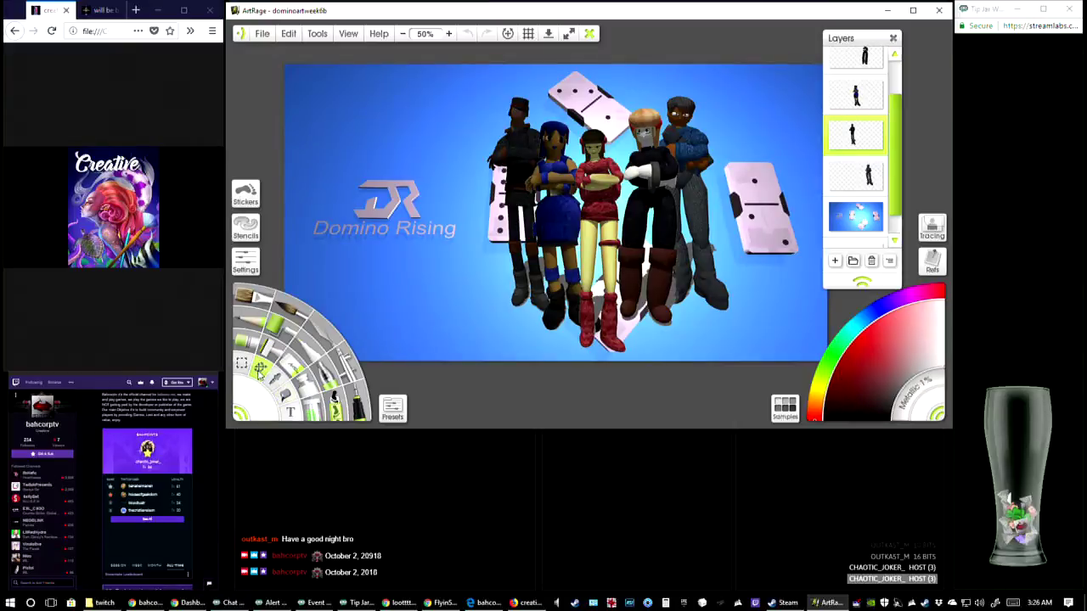
Shift the man in the blue sweater to the right on his layer, then move the blond figure right to stand beside him
click(858, 178)
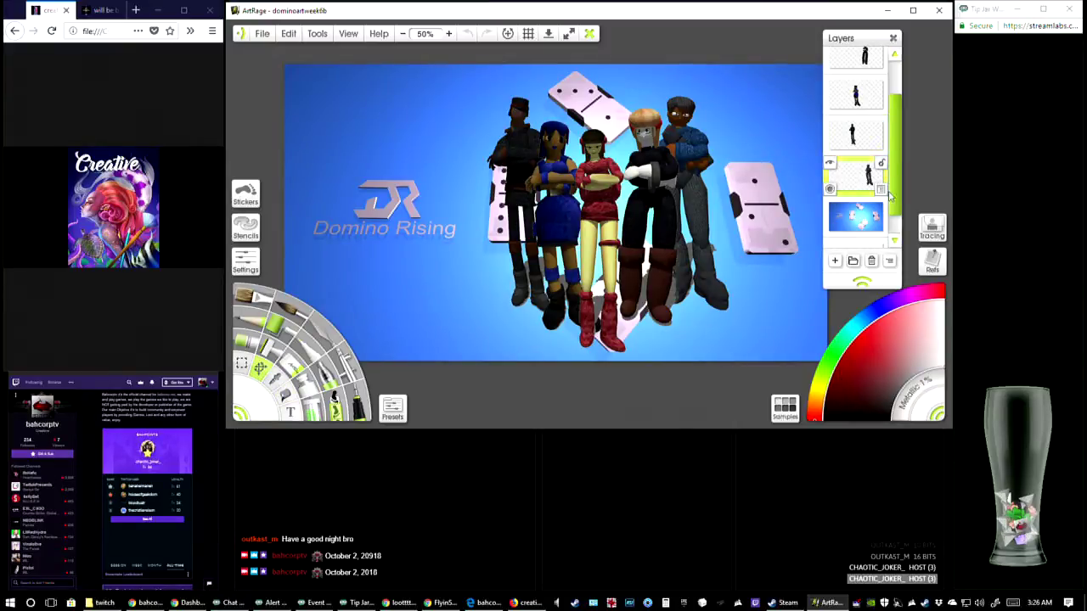
drag(694, 154, 724, 152)
scroll(865, 167, up, 2)
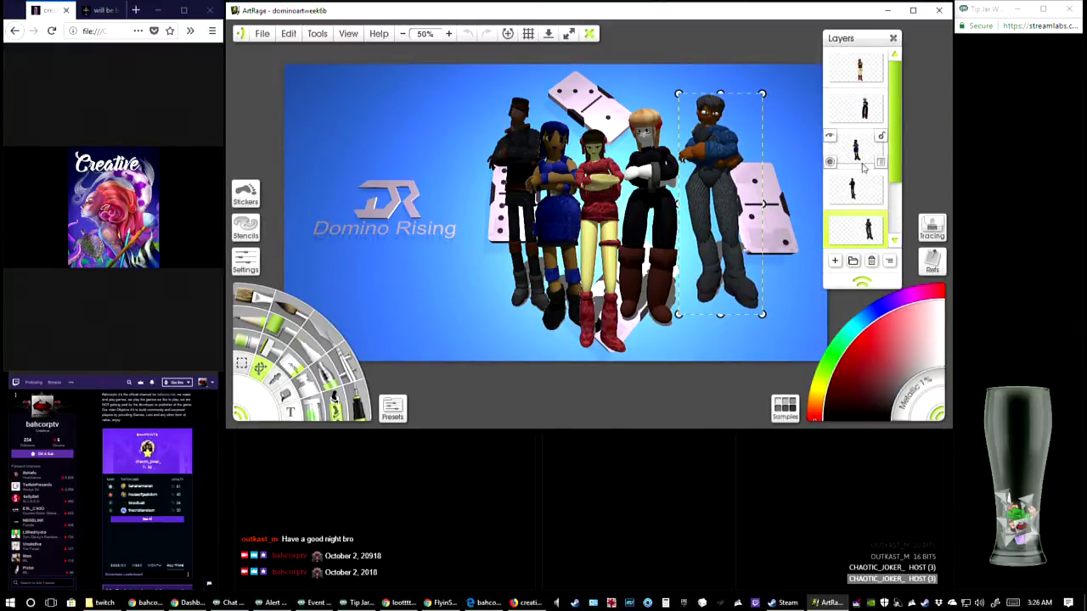
click(856, 107)
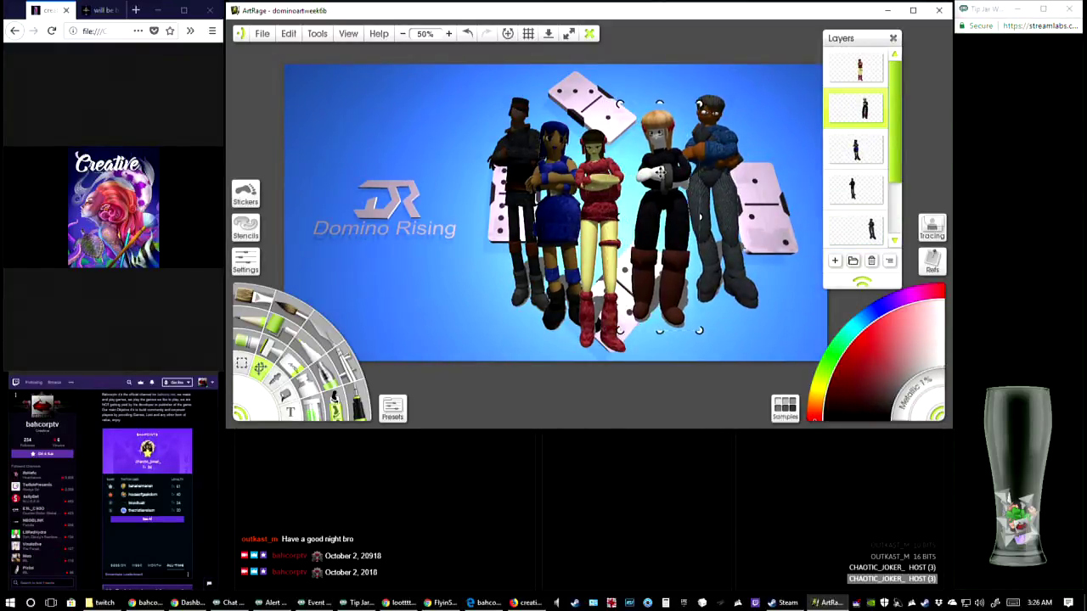
drag(660, 173, 677, 174)
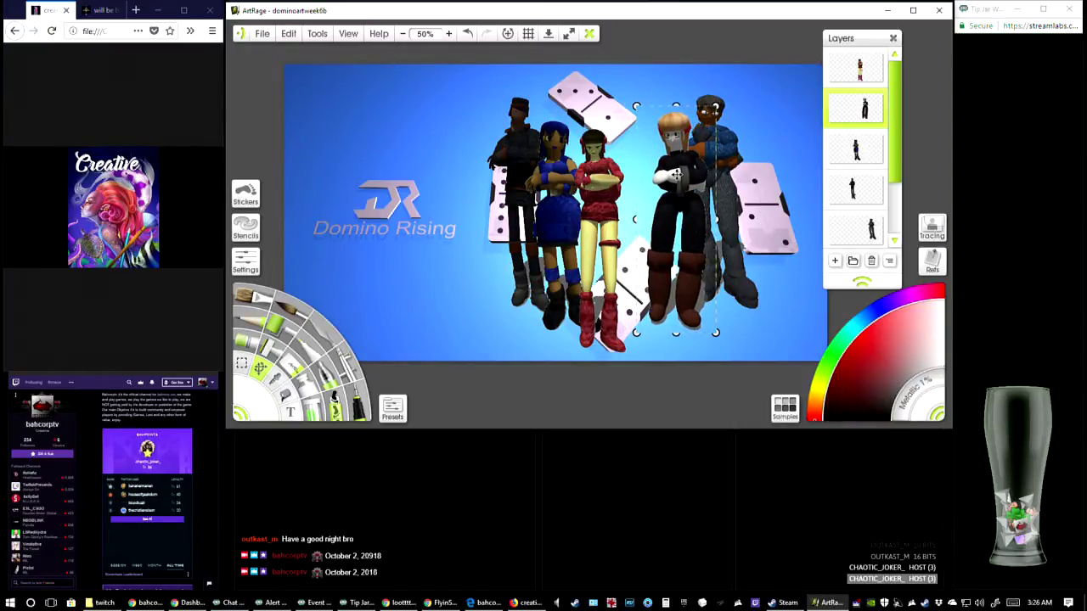
Move the red-dressed figure right against the blond figure, then bring the blue-dressed figure right so she stands close beside the red one
click(866, 76)
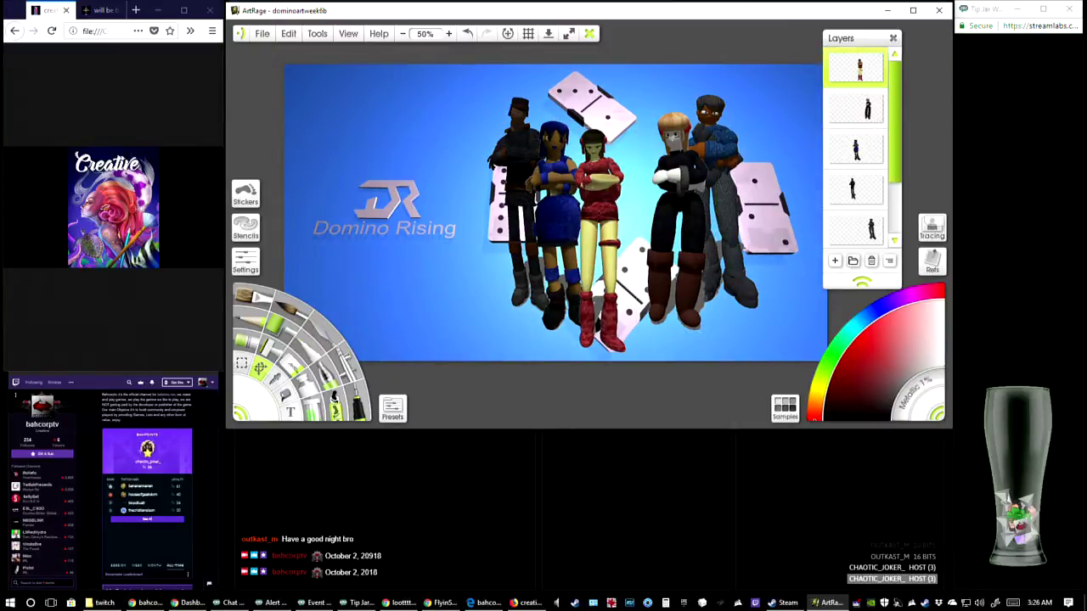
click(600, 186)
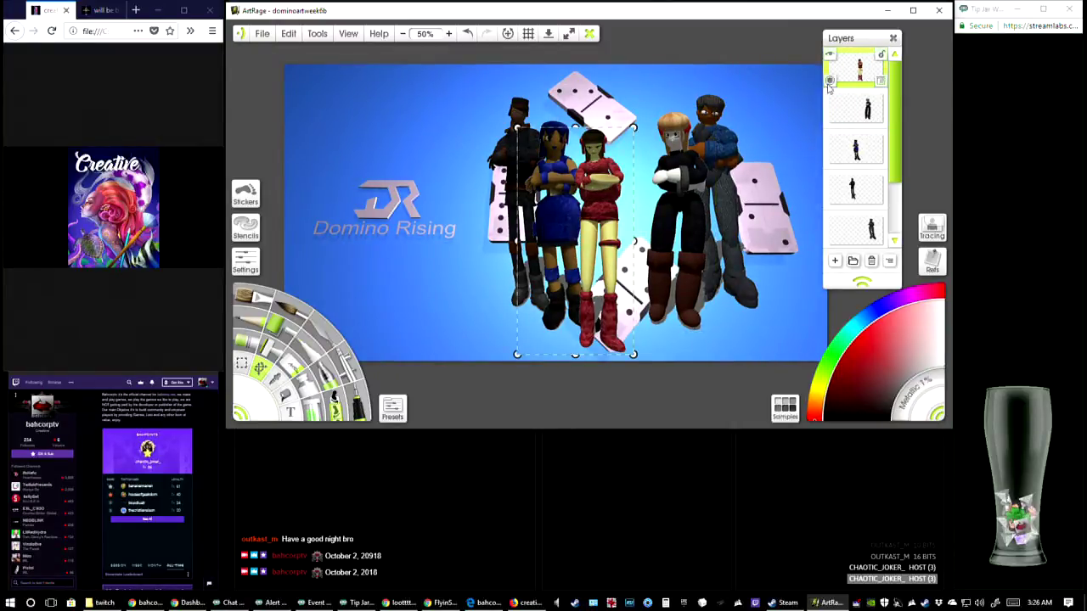
drag(607, 198, 644, 202)
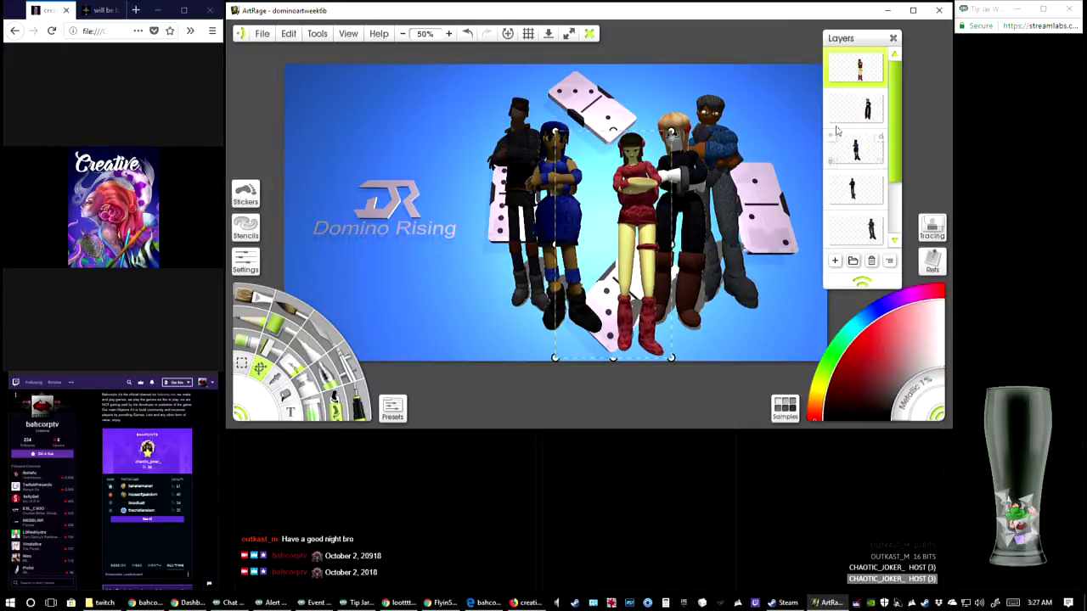
click(853, 151)
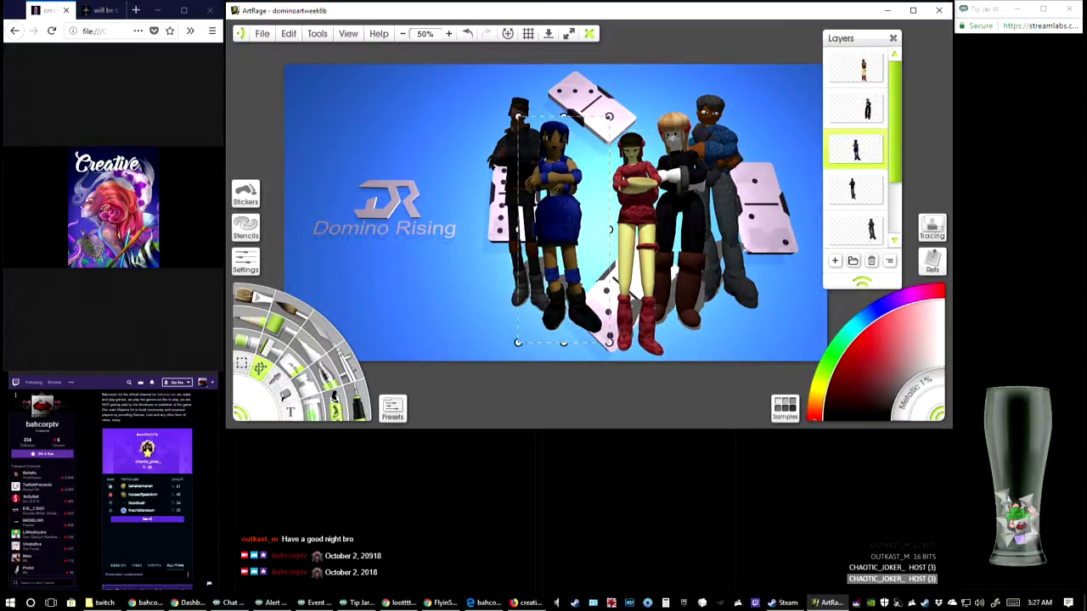
drag(569, 204, 607, 201)
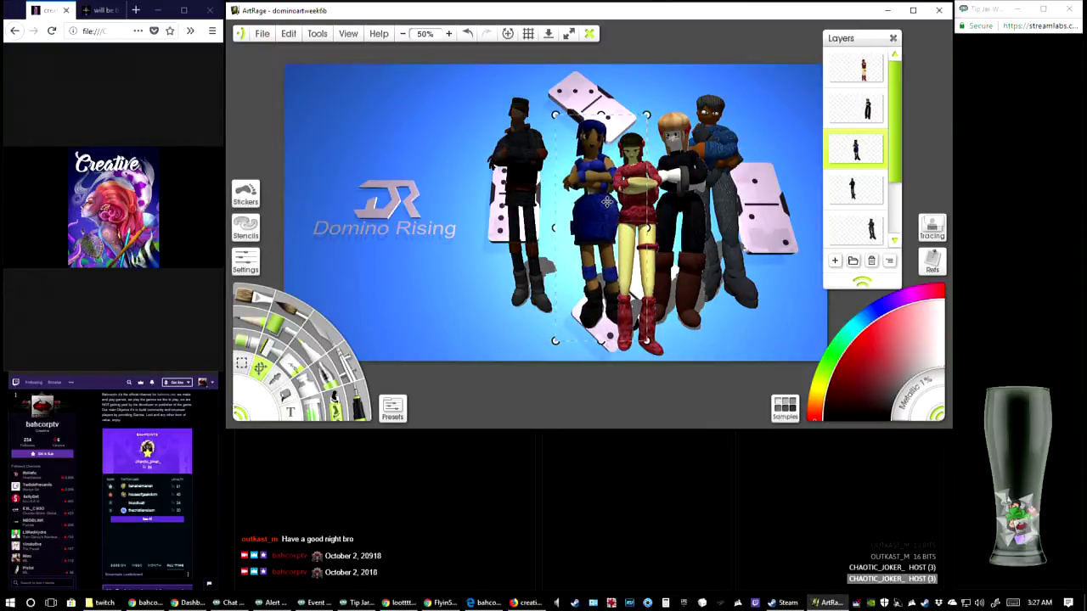
drag(594, 184, 594, 185)
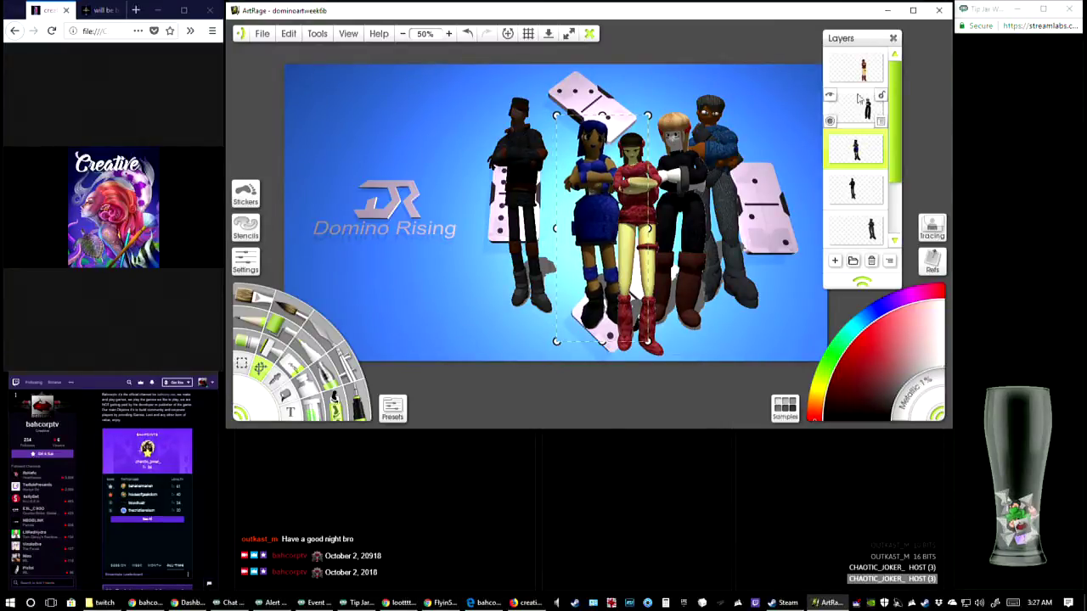
Move the black-clad man in the cap right to stand just behind the blue-dressed figure, and fine-tune his position
click(864, 195)
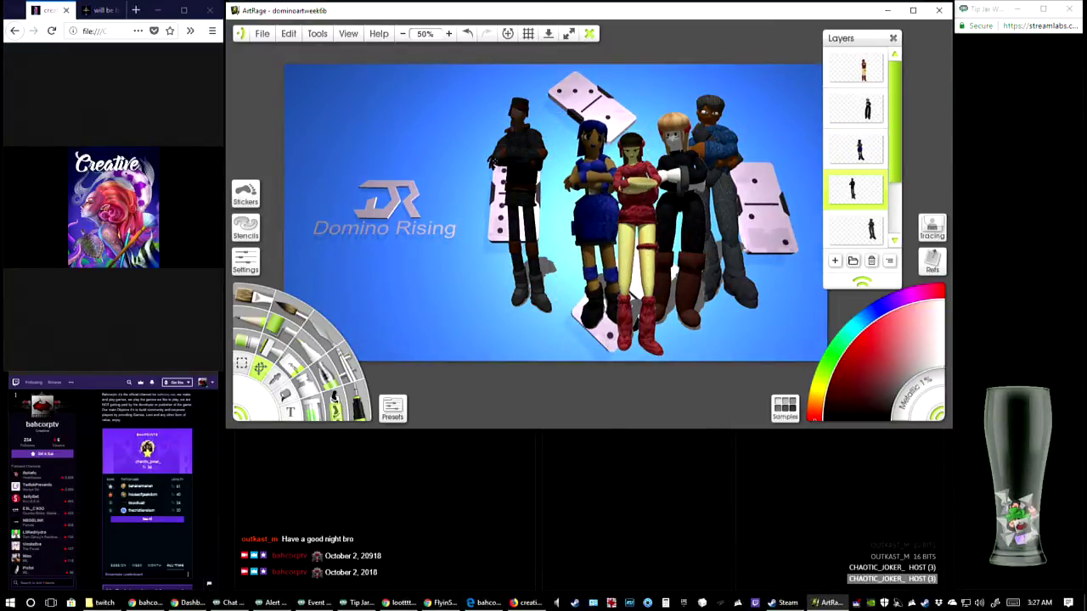
drag(519, 179, 551, 186)
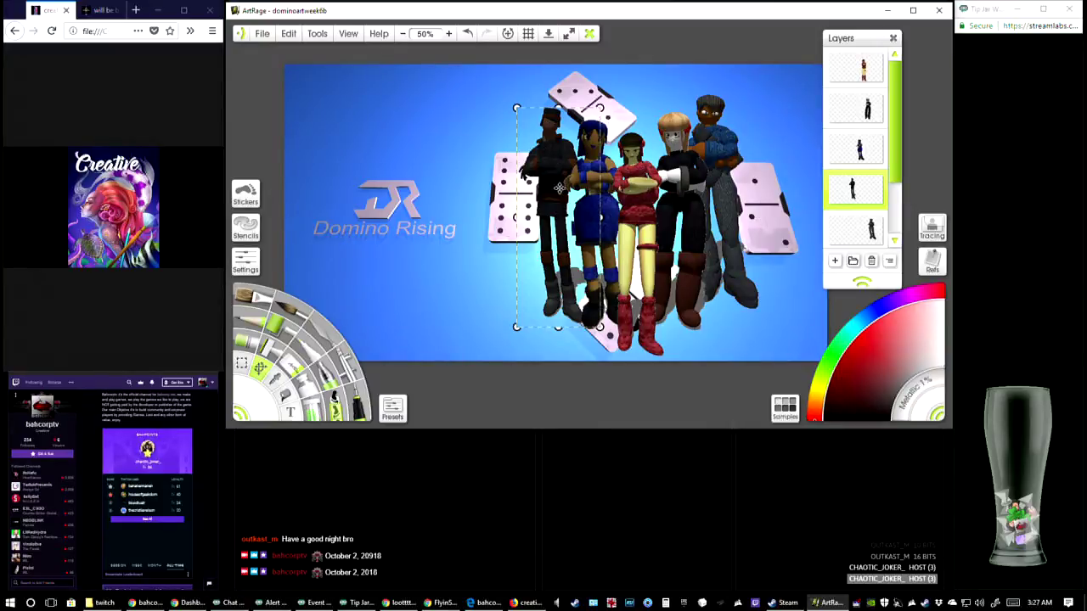
drag(559, 188, 561, 178)
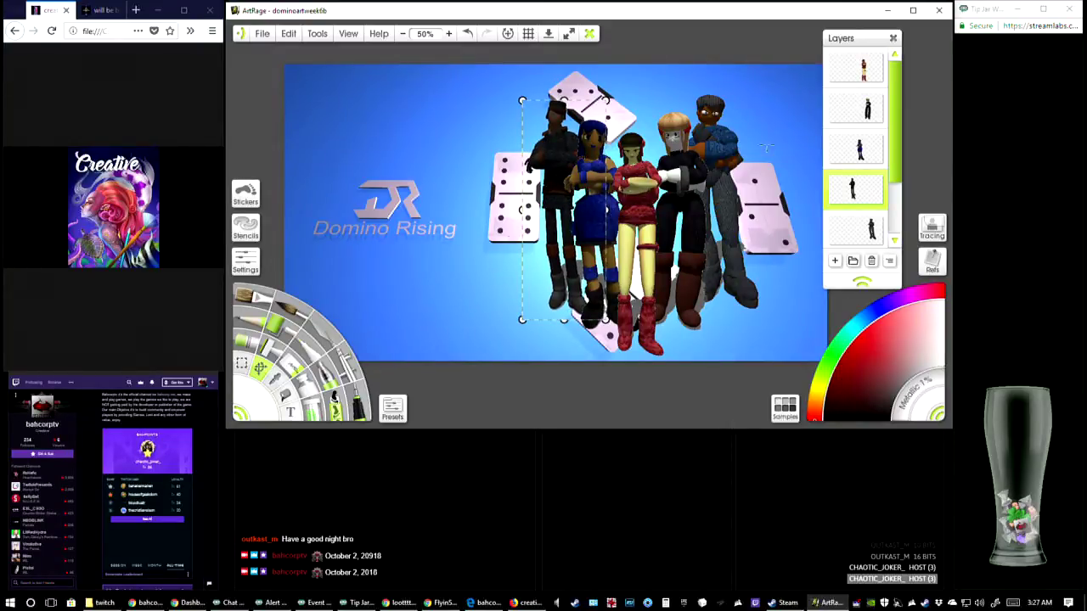
click(771, 260)
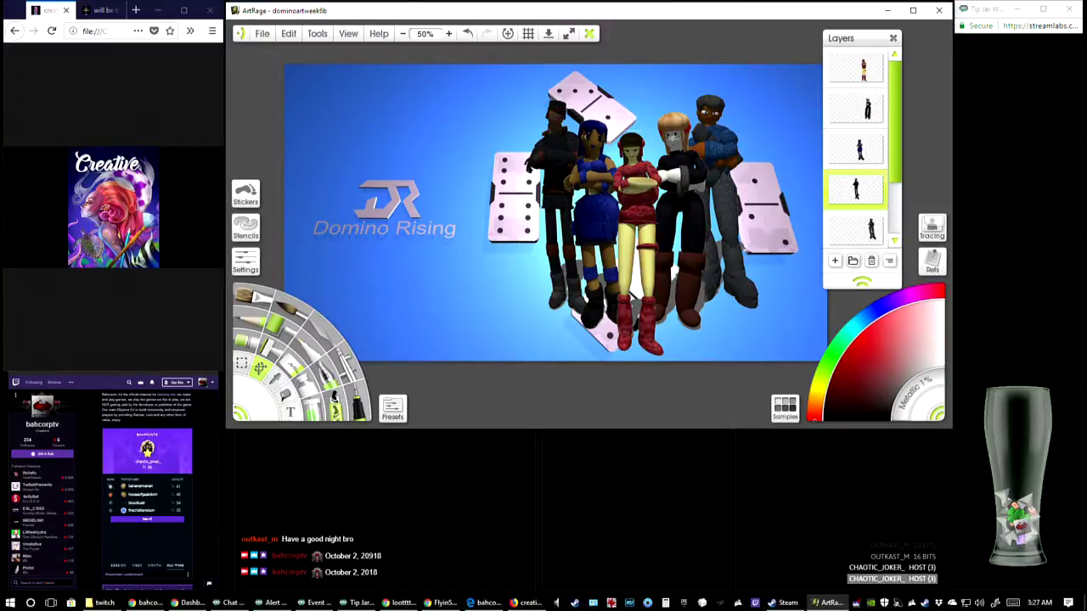
drag(559, 150, 556, 151)
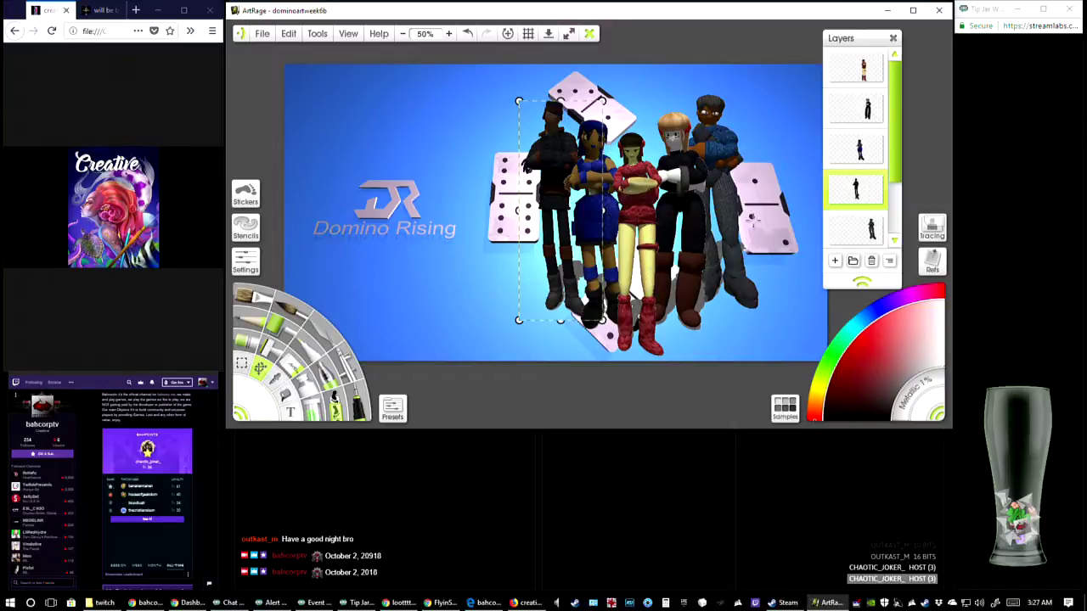
click(635, 292)
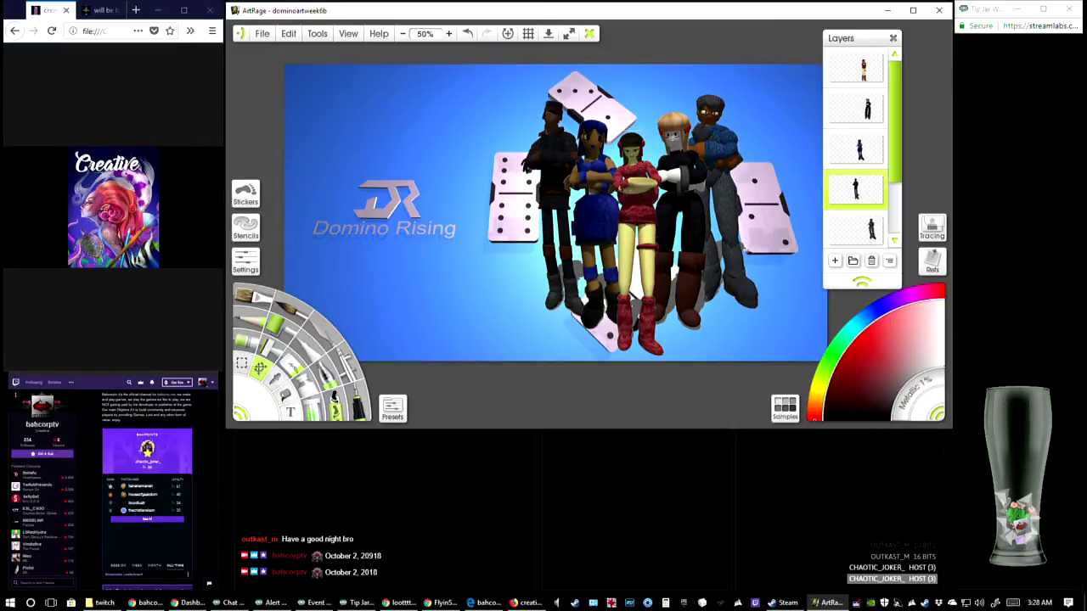
Select the layer of the man in the blue sweater, then shift the Layers panel slightly upward and shorten it
key(alt+Tab)
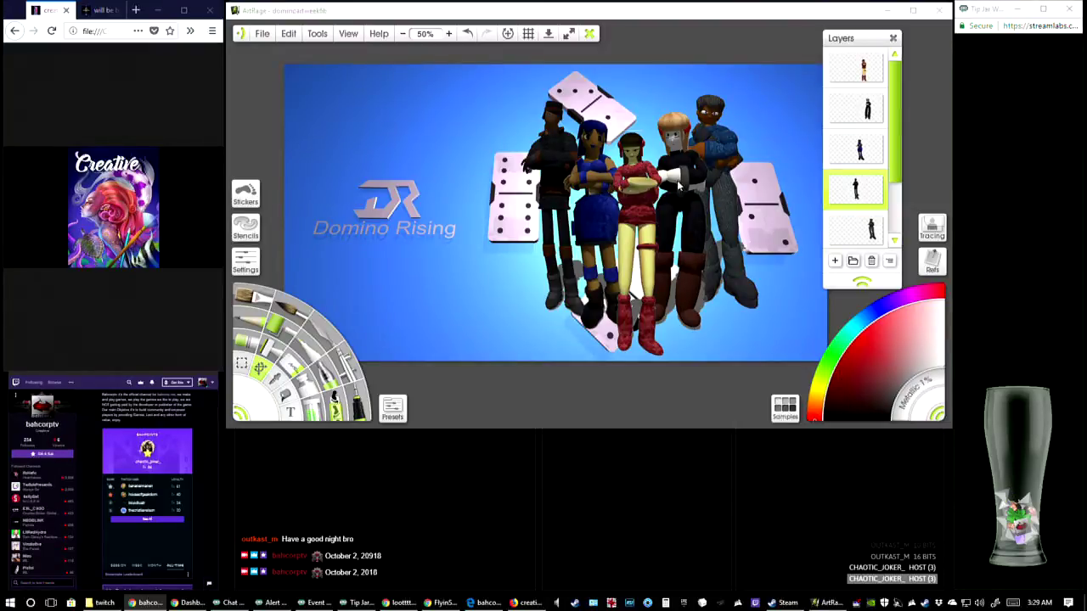
click(874, 225)
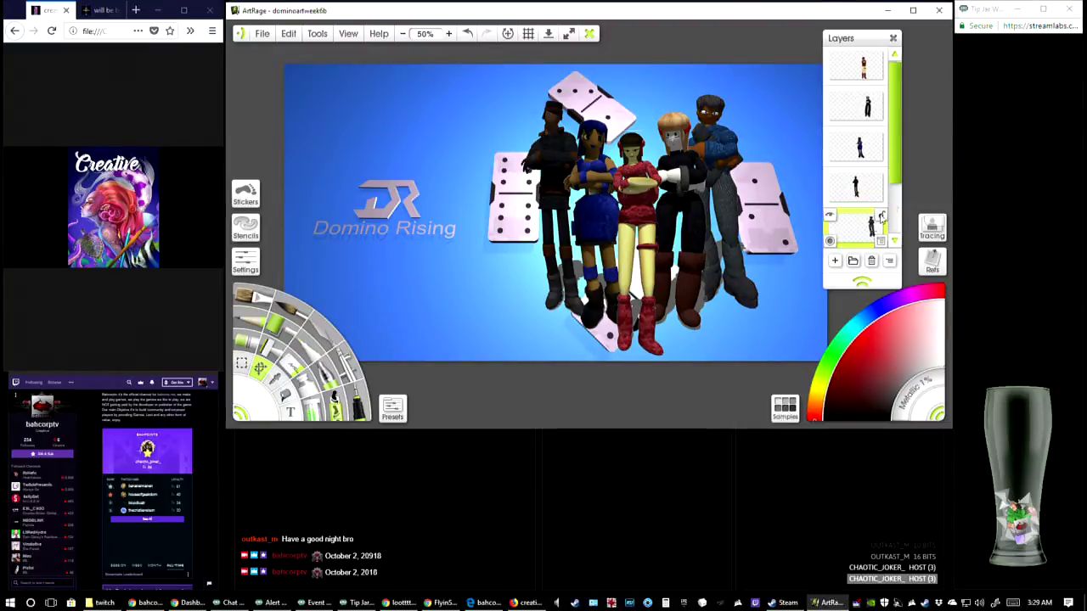
drag(897, 175, 898, 204)
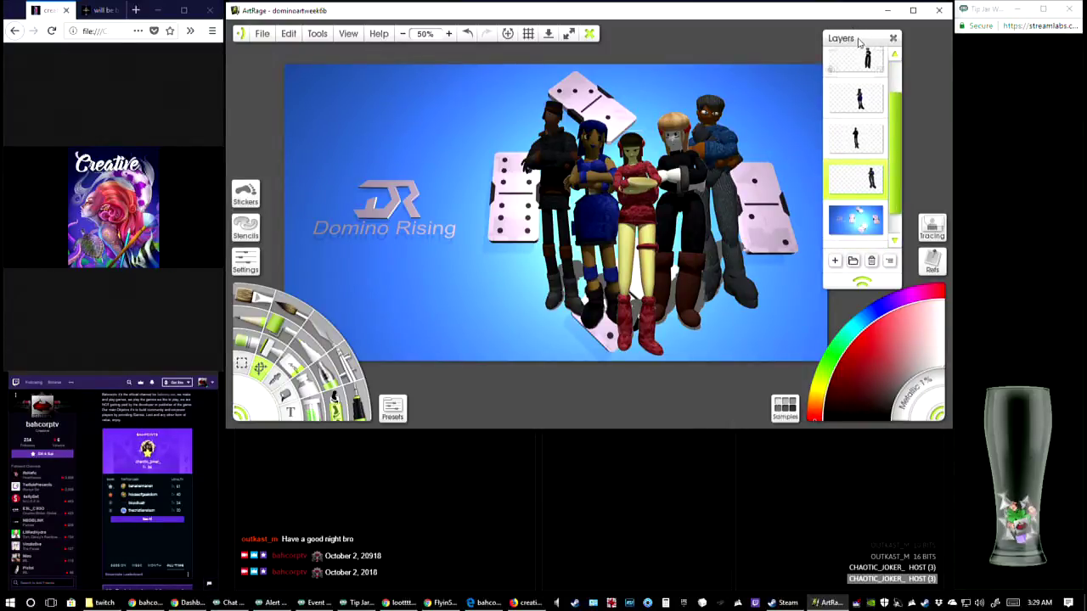
drag(860, 42, 862, 35)
drag(865, 275, 892, 259)
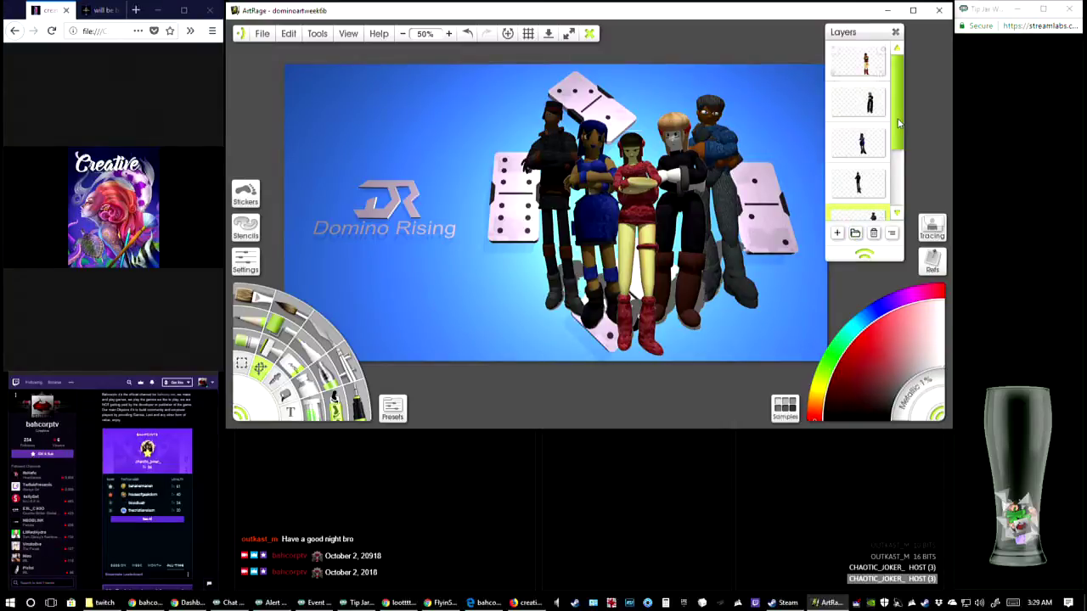
mouse_move(899, 92)
mouse_down()
mouse_move(901, 129)
mouse_move(900, 80)
mouse_up()
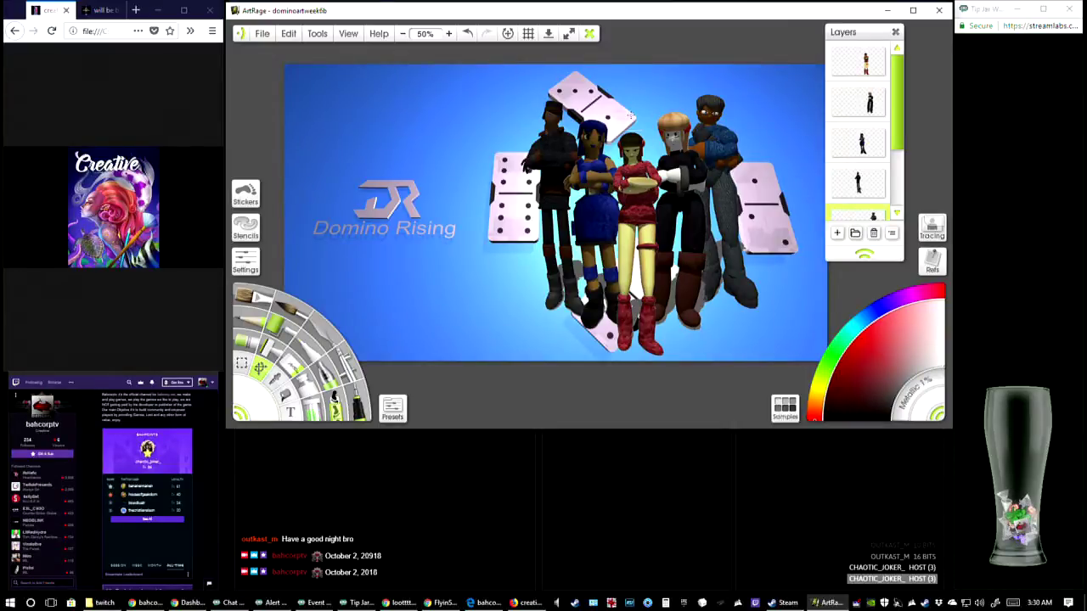
Select the capped man's layer and touch up the pale edge pixels along his lower legs with a 1% brush
scroll(901, 158, down, 1)
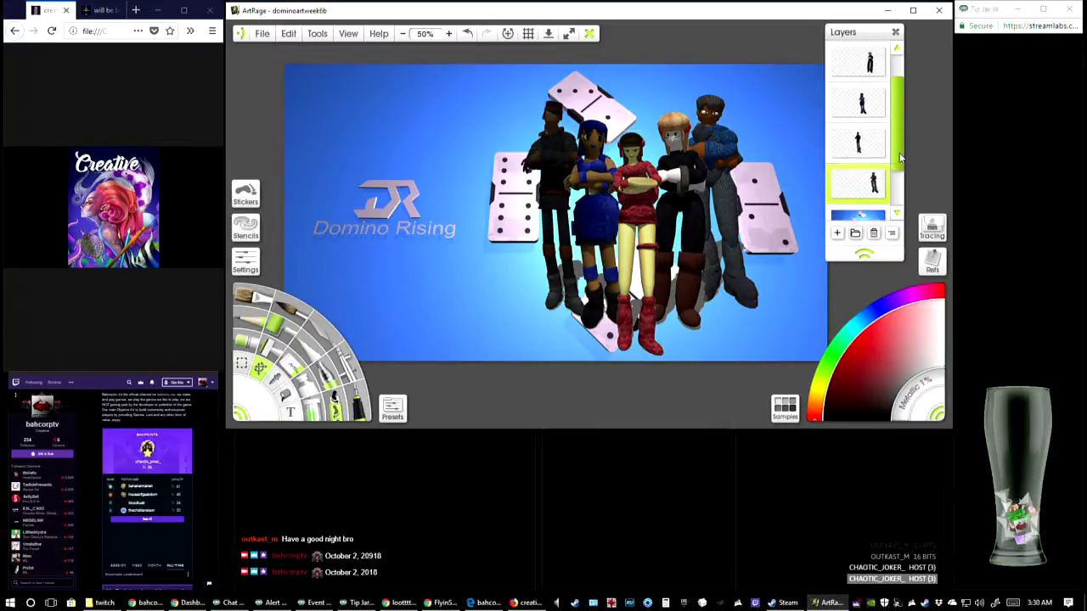
click(883, 155)
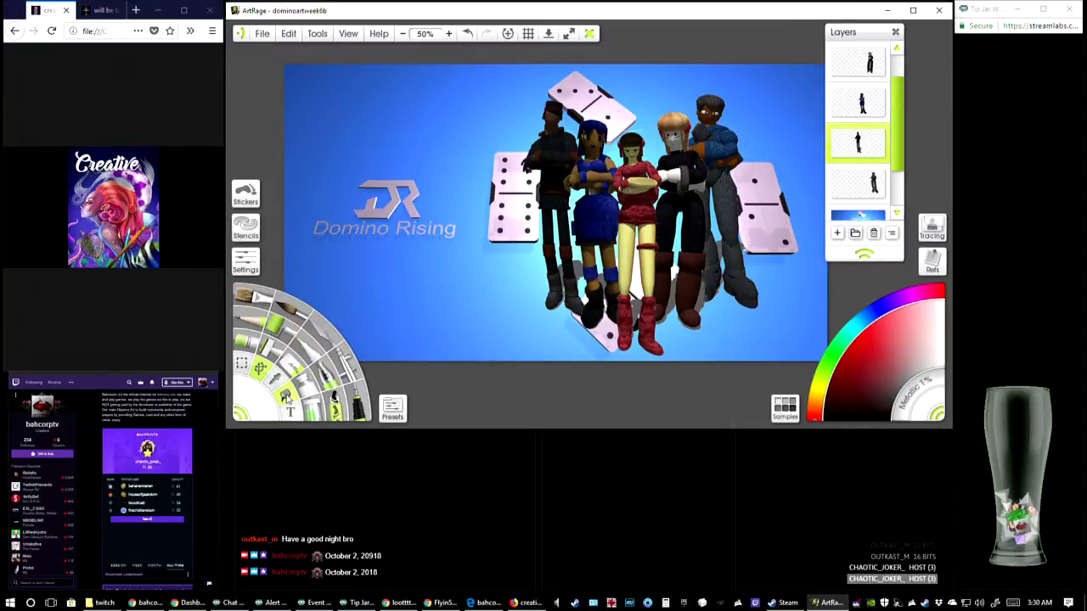
click(448, 33)
click(449, 33)
click(448, 34)
drag(587, 235, 579, 175)
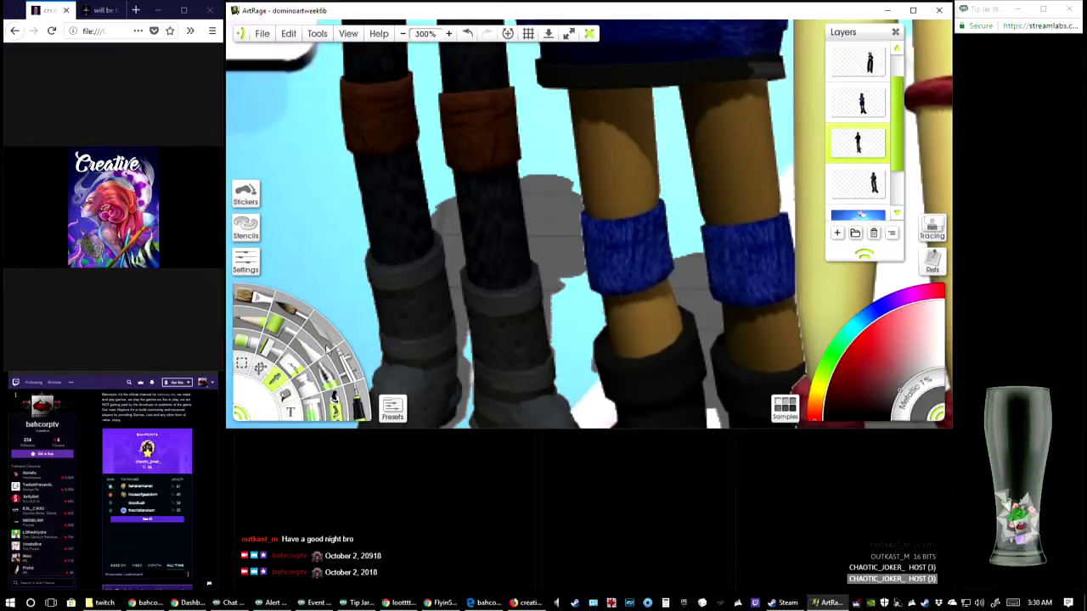
click(349, 397)
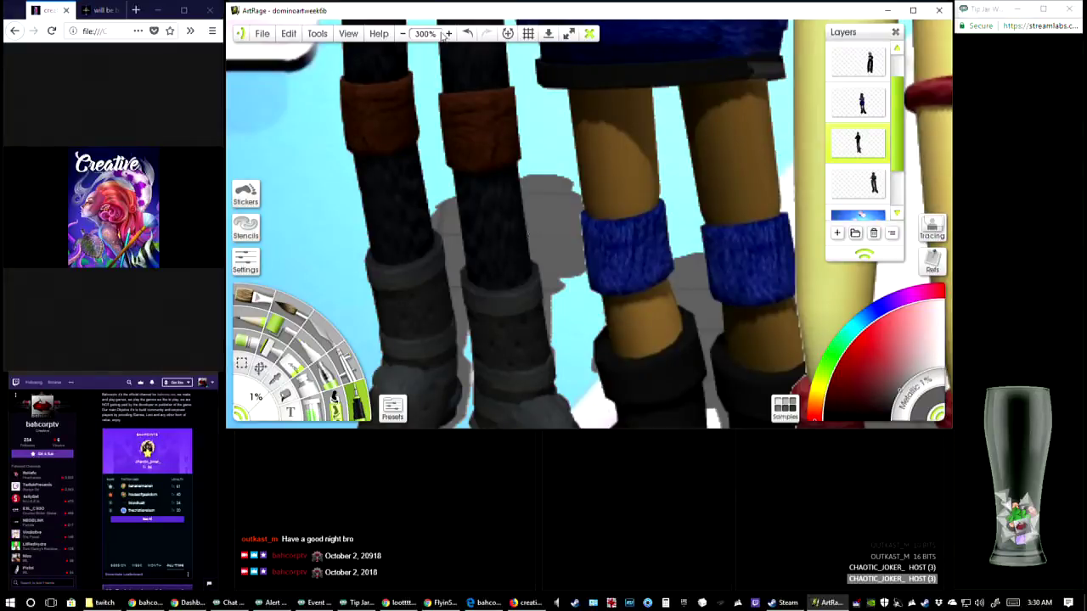
scroll(565, 271, up, 2)
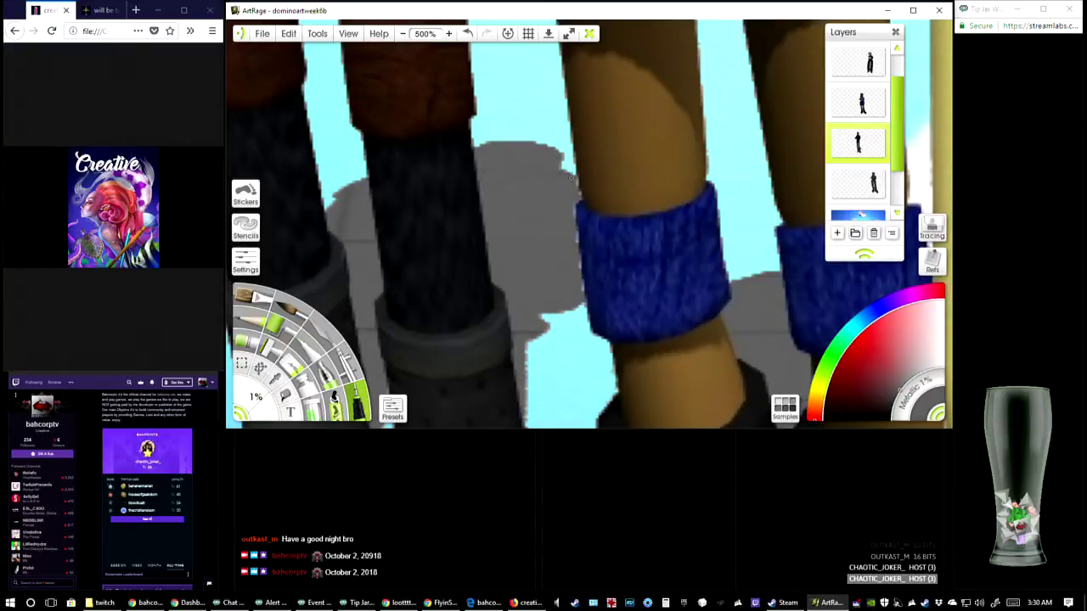
drag(516, 228, 610, 165)
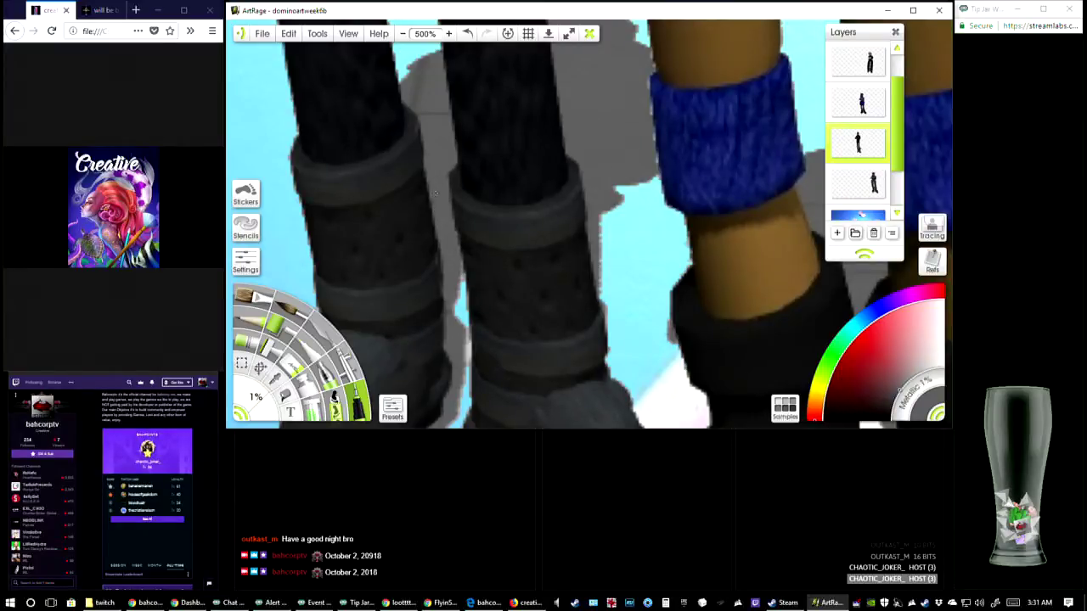
drag(422, 120, 419, 166)
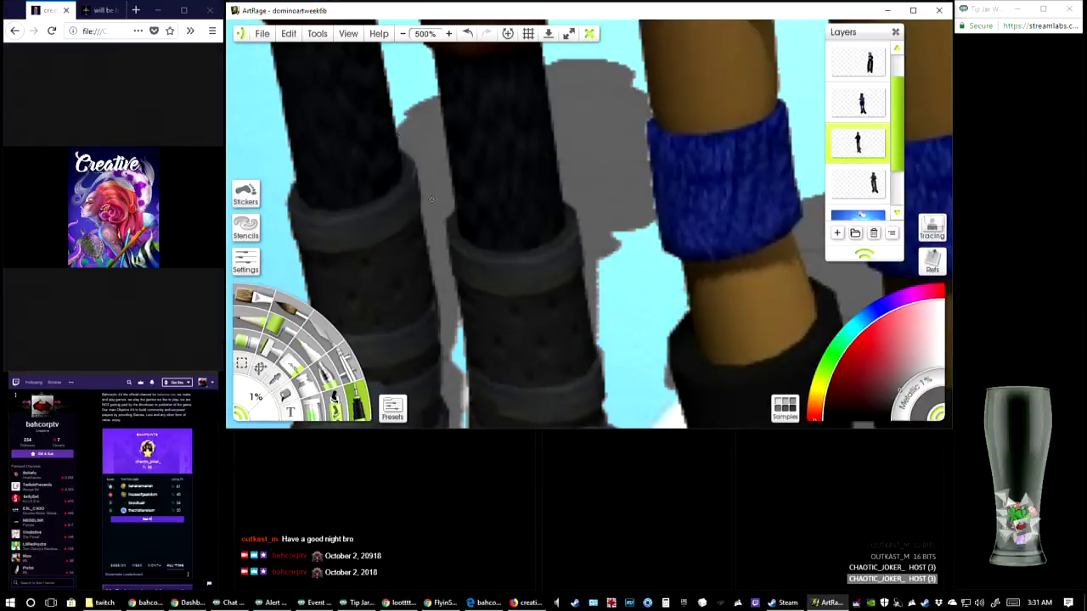
Touch up the pale edge pixels around the capped man's boots with the 1% brush
scroll(432, 199, down, 10)
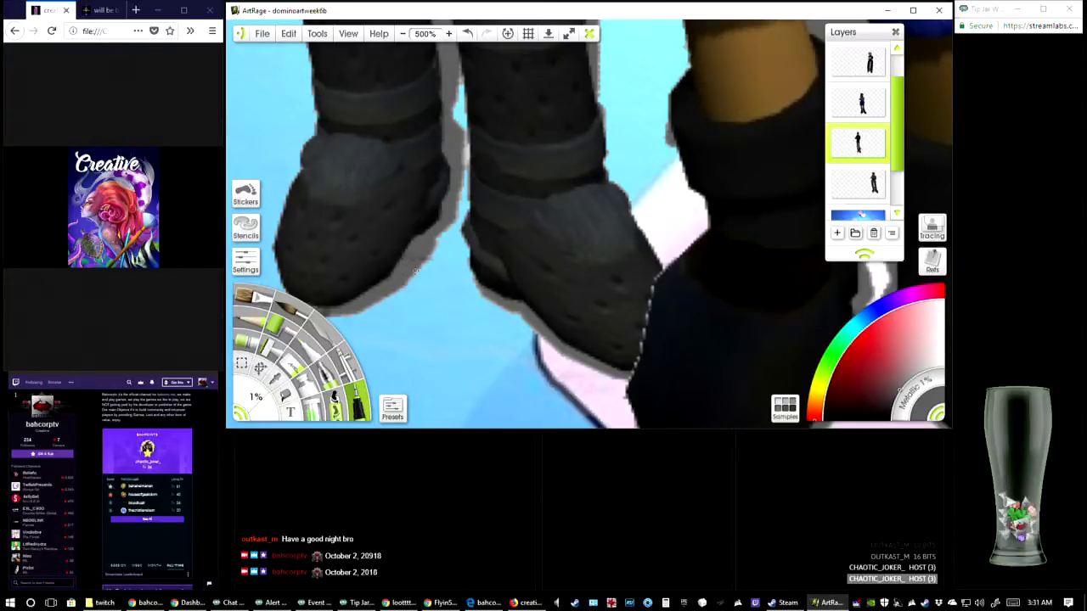
drag(415, 264, 441, 236)
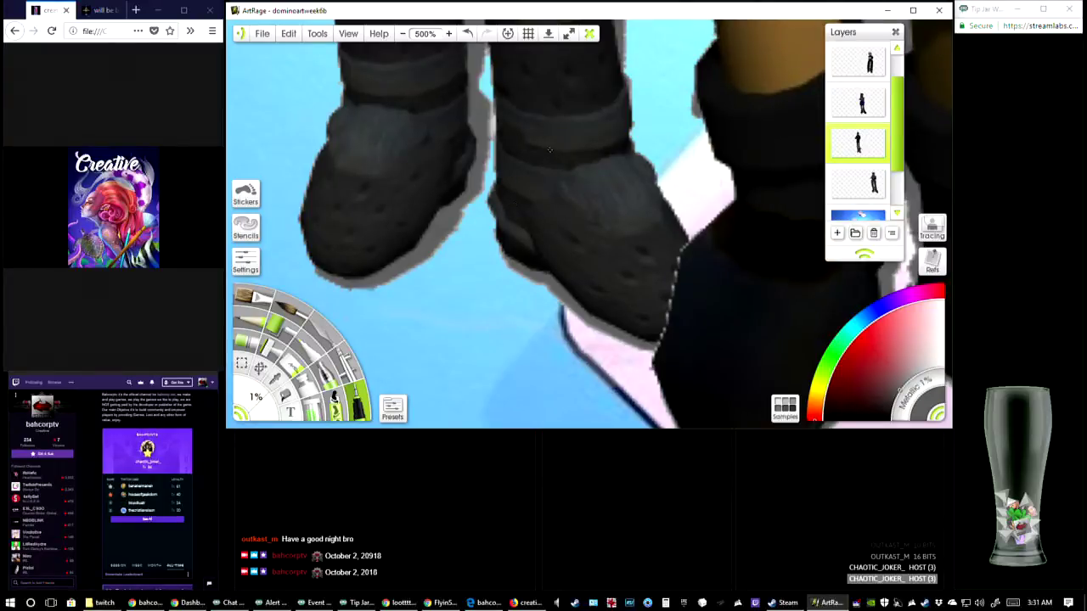
drag(549, 150, 540, 282)
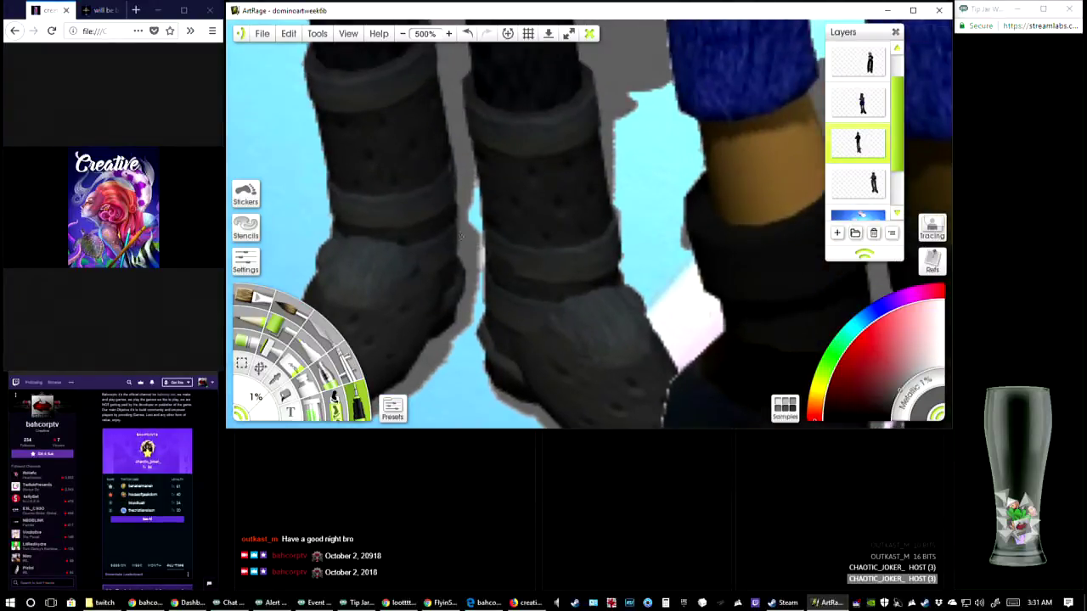
mouse_move(569, 158)
mouse_down()
mouse_move(499, 305)
mouse_move(575, 148)
mouse_up()
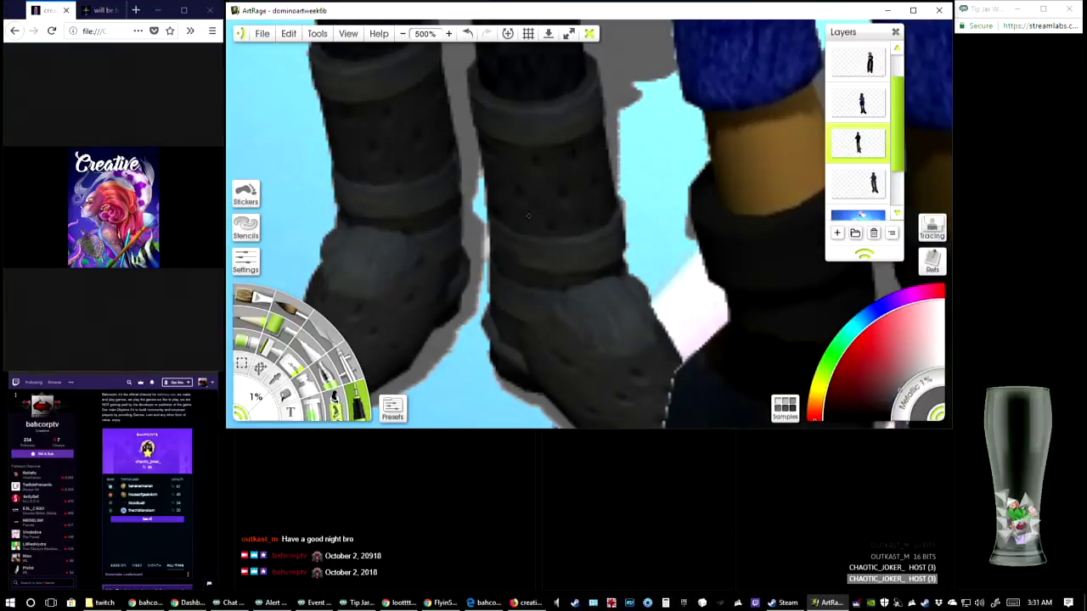
Switch to the eraser, undo the stray stroke across the boot, and erase along the boot's inner edge at 1% size
click(294, 363)
drag(516, 204, 515, 229)
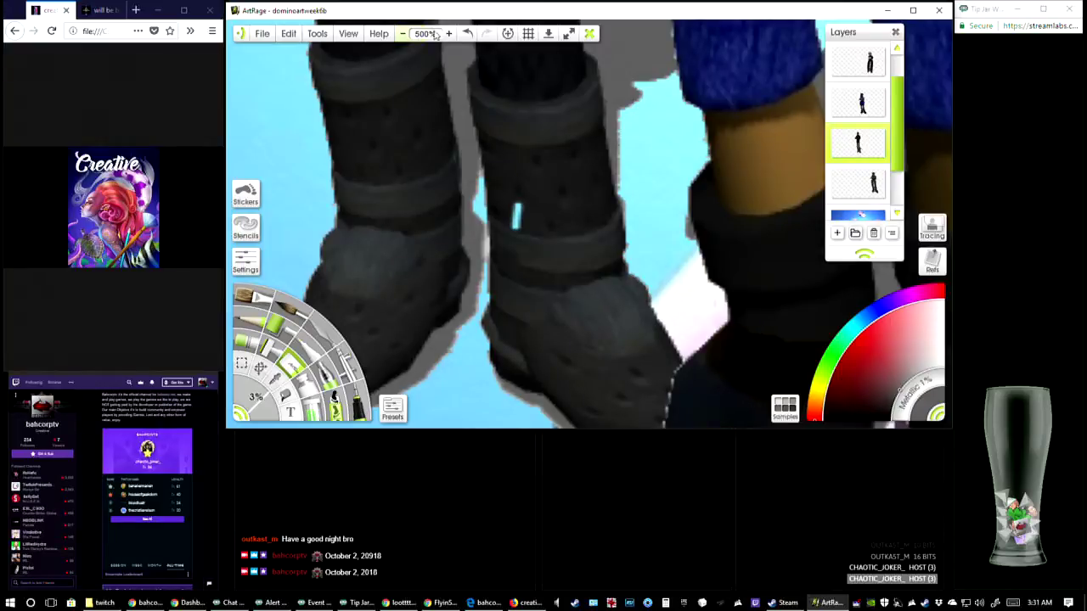
click(467, 34)
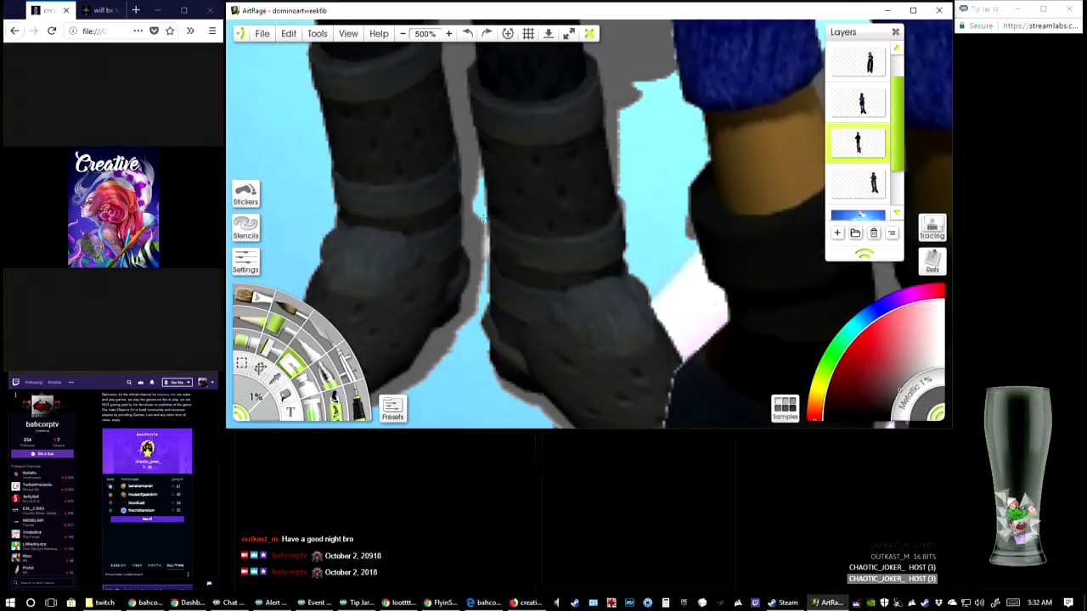
drag(484, 217, 483, 274)
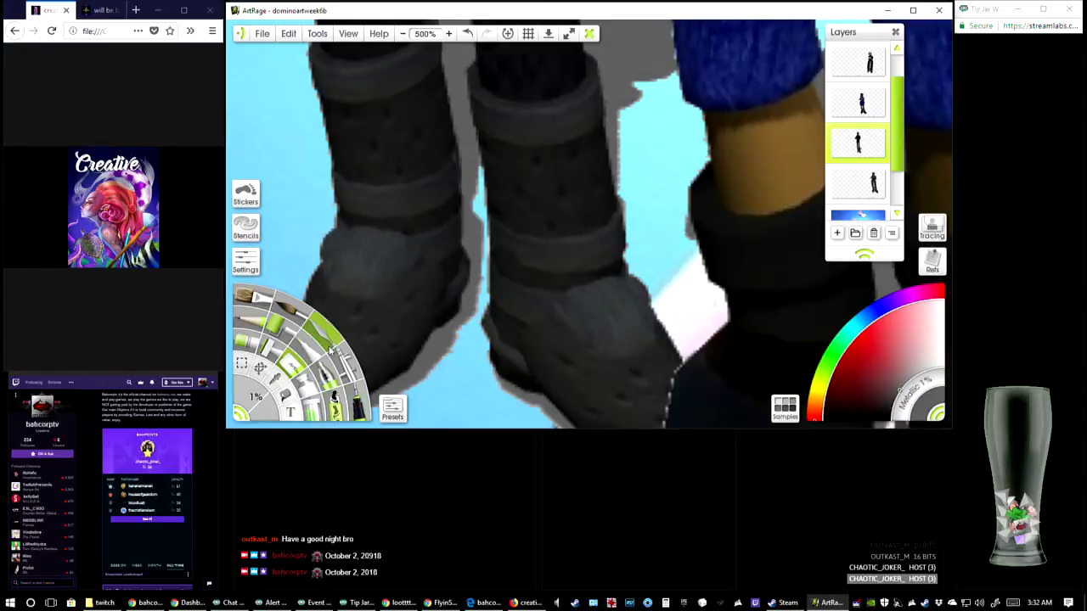
Return to the 1% brush, undo the last three edits, and redo two of them
click(357, 408)
drag(543, 255, 435, 252)
drag(532, 295, 386, 401)
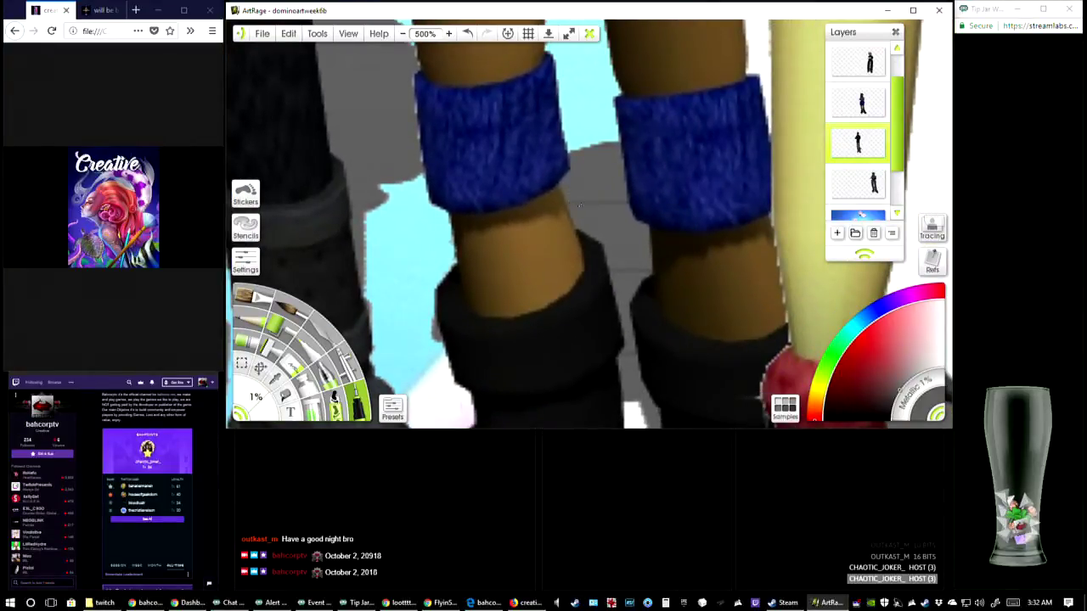
drag(476, 289, 626, 217)
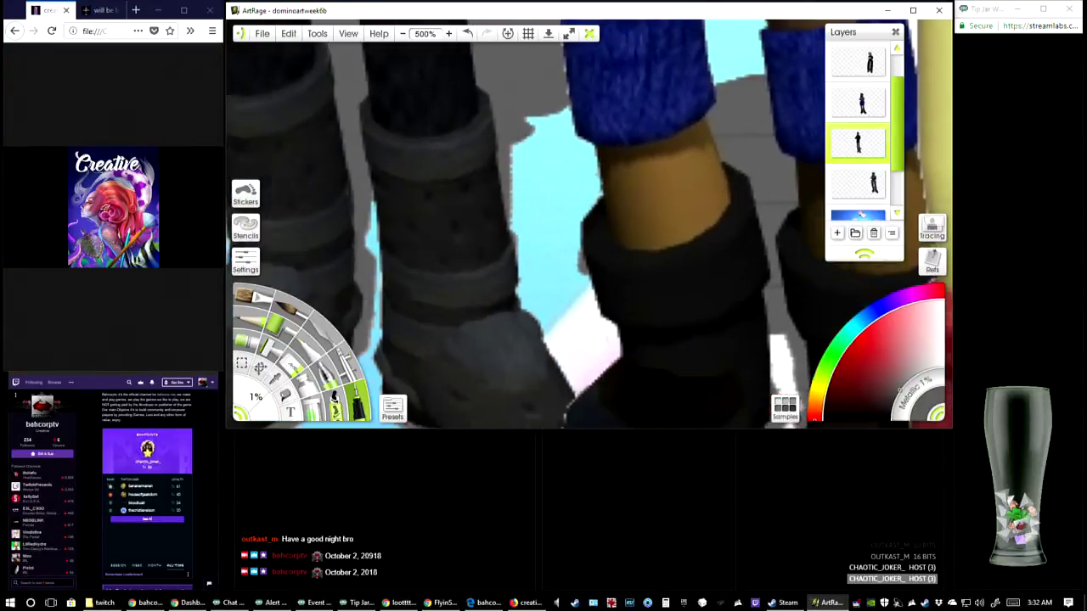
click(468, 34)
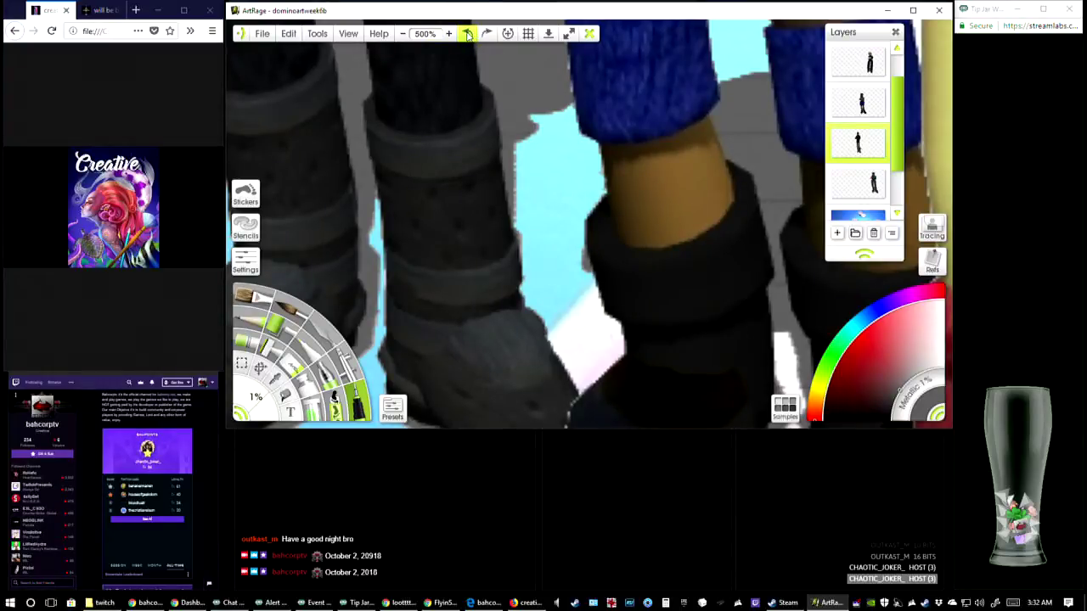
click(468, 35)
click(467, 36)
click(487, 35)
click(488, 36)
Examine the group's legs, boots and shadows at different zoom levels for remaining rough edges
click(403, 35)
click(403, 34)
click(403, 35)
click(403, 35)
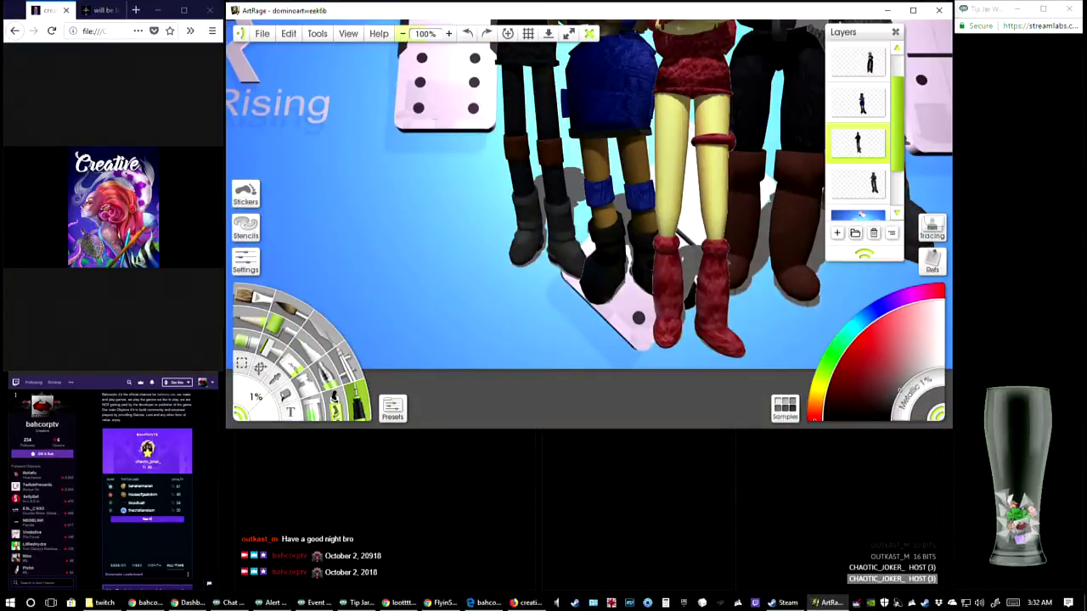
drag(594, 179, 597, 210)
drag(682, 262, 660, 366)
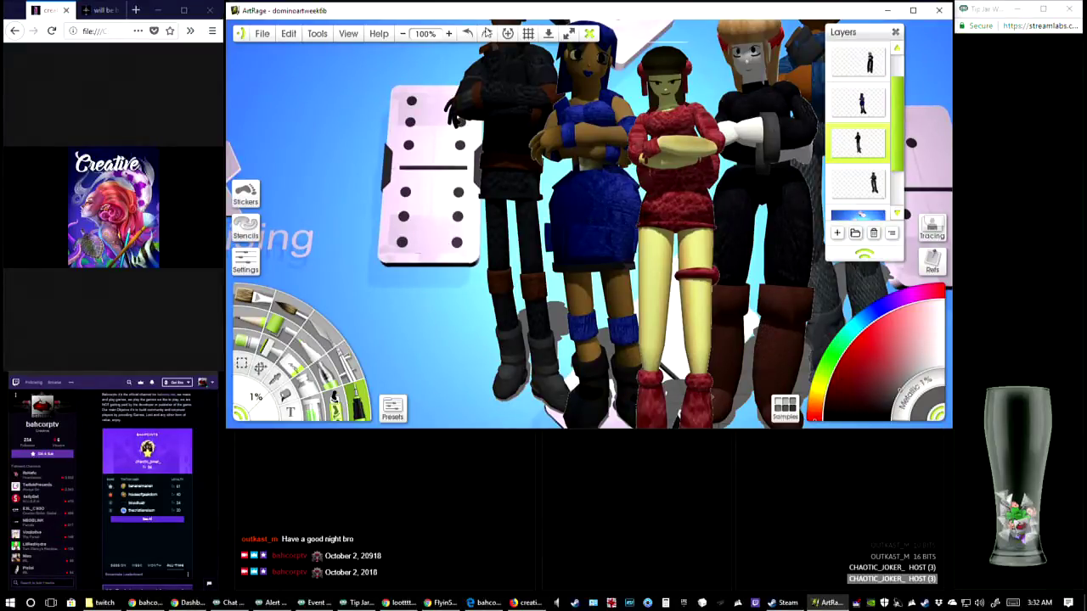
click(449, 34)
click(448, 34)
click(449, 34)
drag(595, 357, 585, 180)
drag(594, 382, 593, 157)
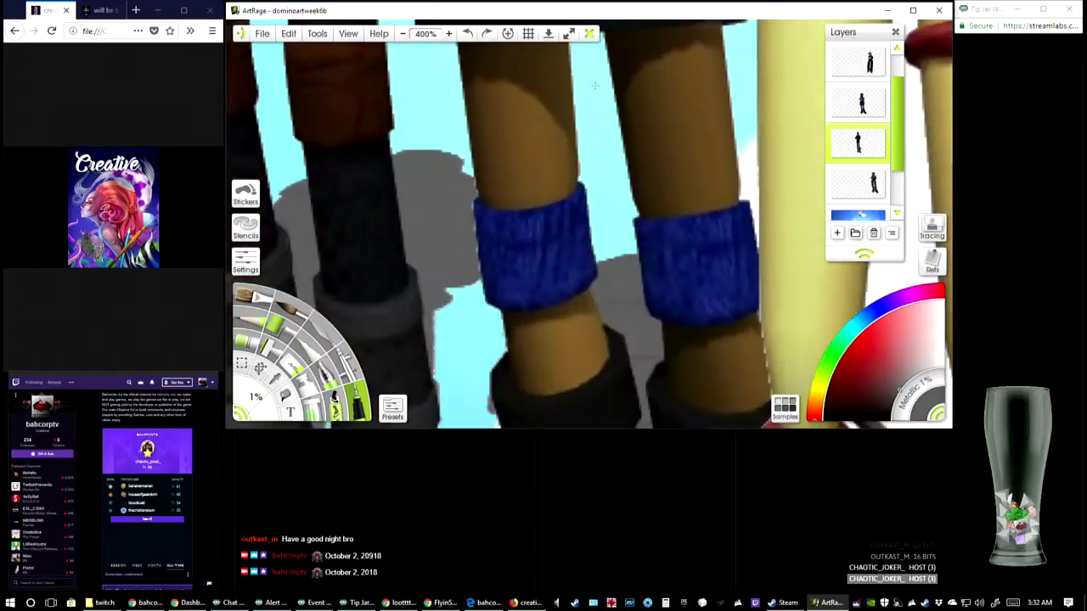
drag(595, 357, 498, 114)
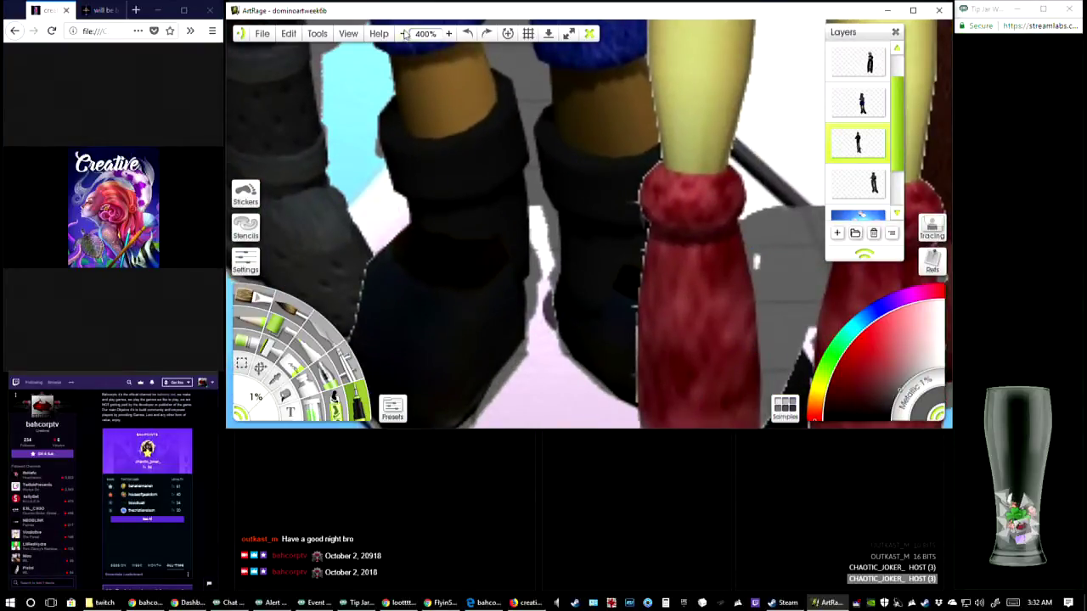
click(402, 34)
drag(620, 238, 614, 292)
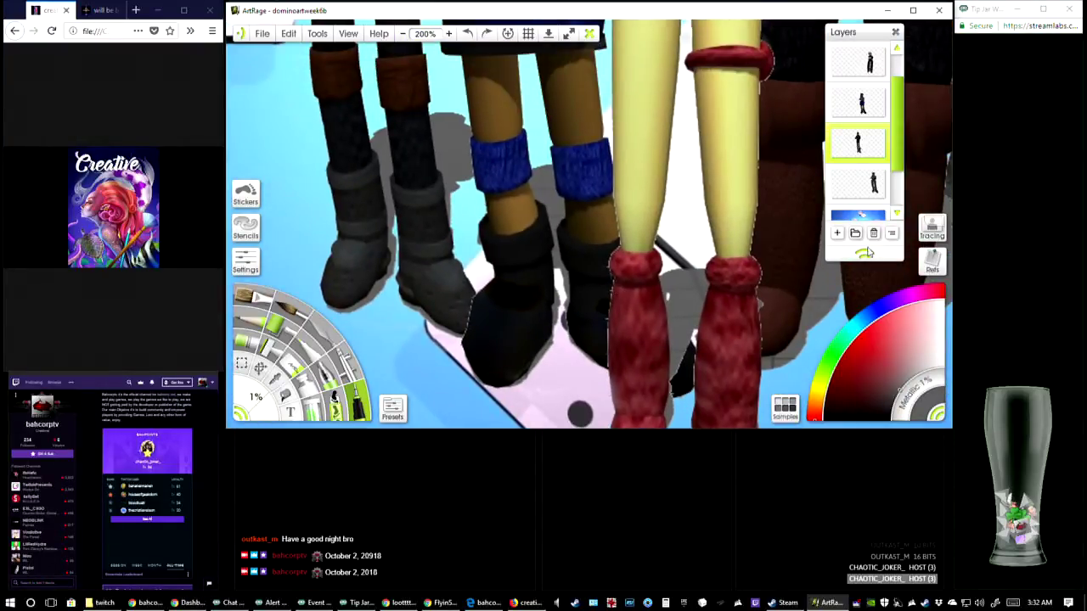
Select the blue-dressed figure's layer and touch up the edges of her lower legs with the 1% brush at 500% zoom
click(862, 102)
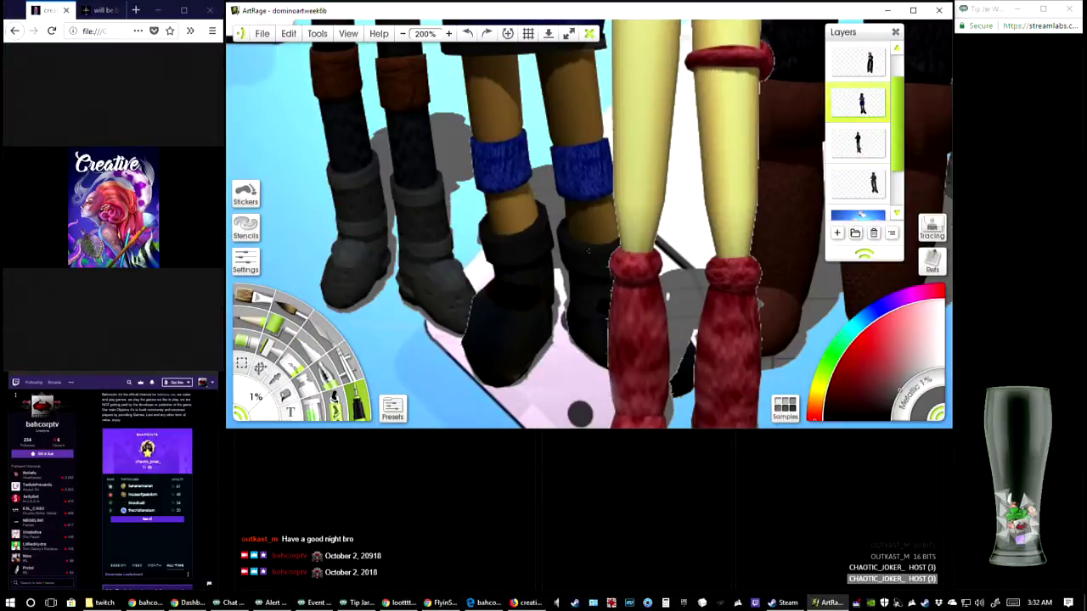
click(440, 36)
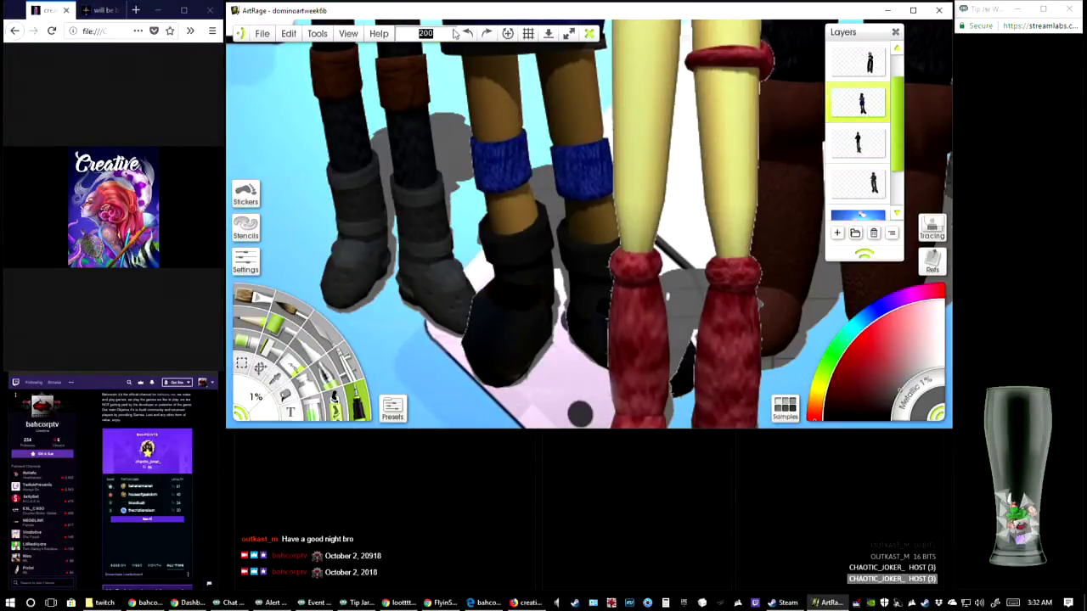
click(442, 38)
click(290, 202)
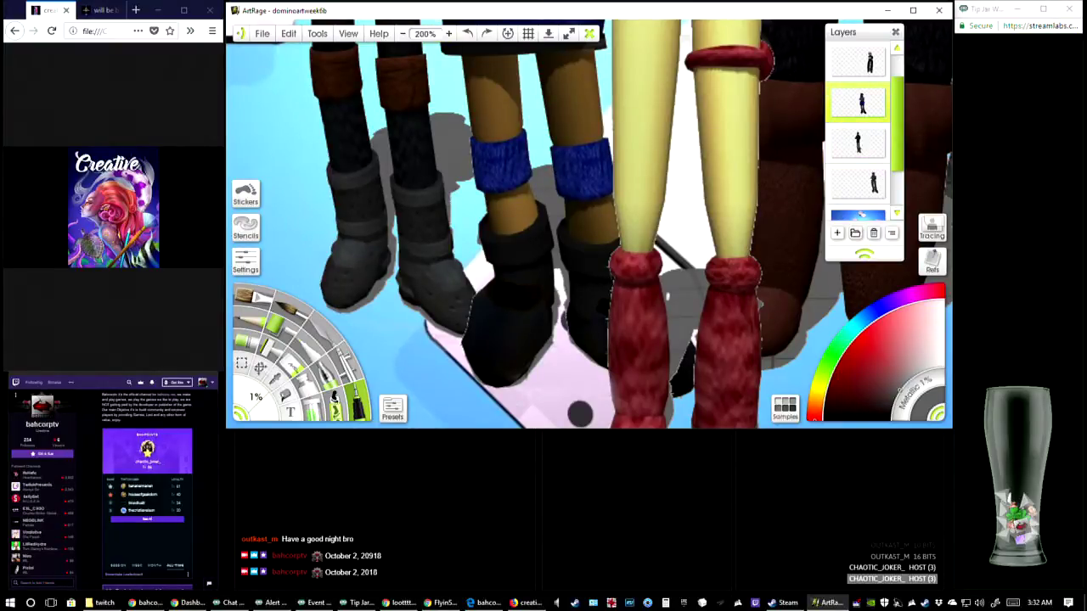
click(450, 34)
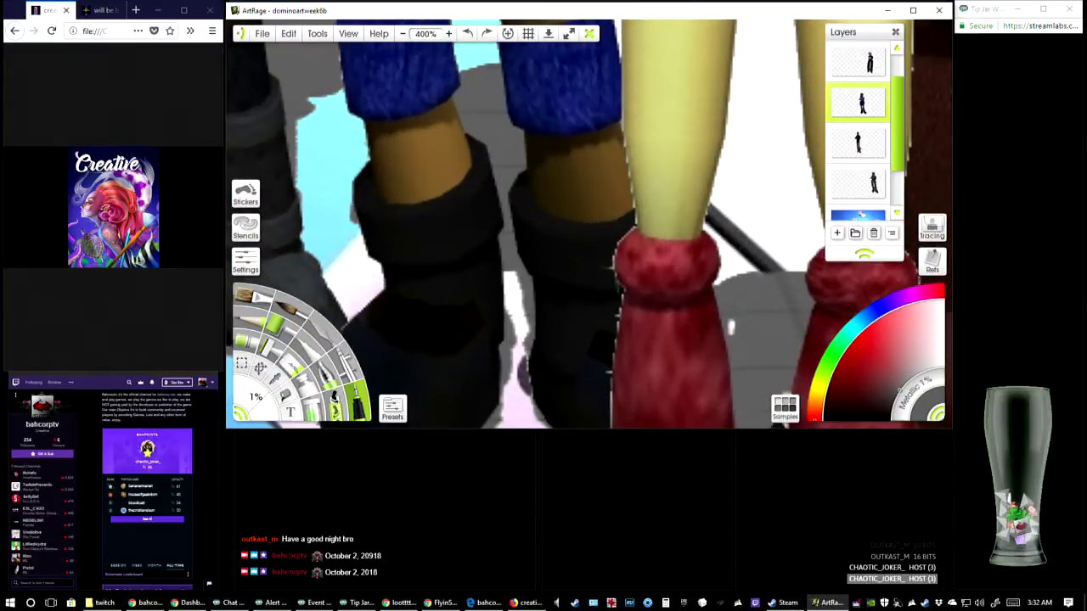
click(449, 34)
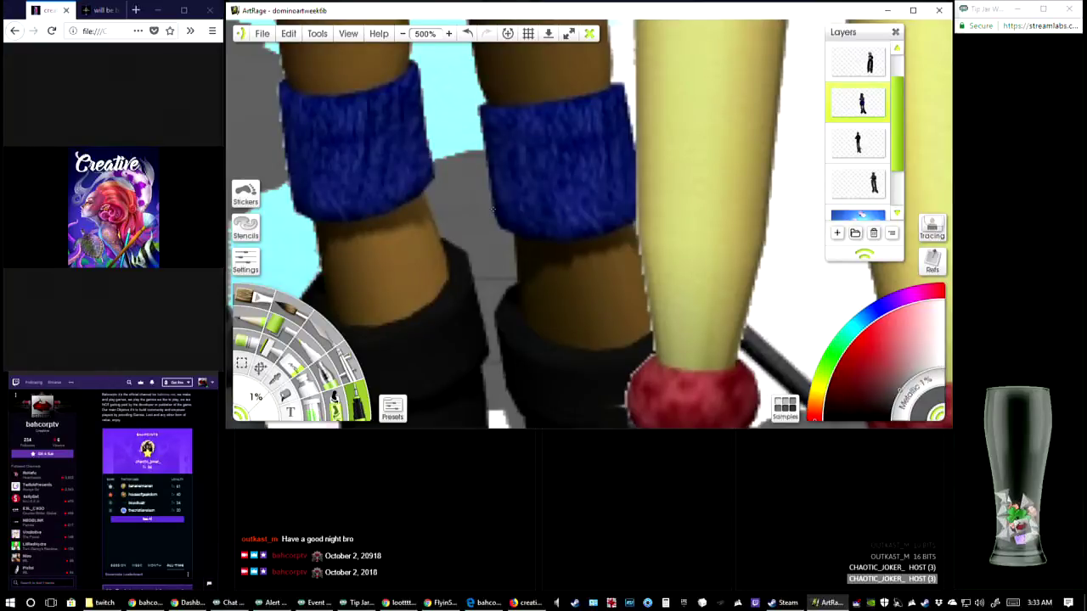
drag(516, 279, 503, 213)
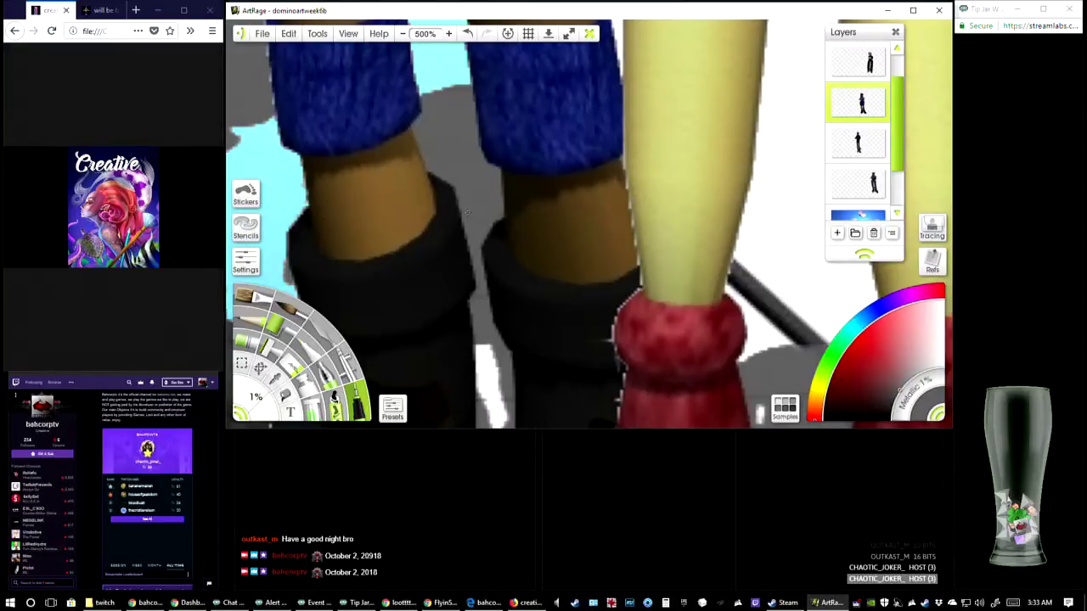
Touch up the edges of the blue-dressed figure's black boots, from the cuffs to the toes, with the 1% brush
scroll(469, 209, down, 3)
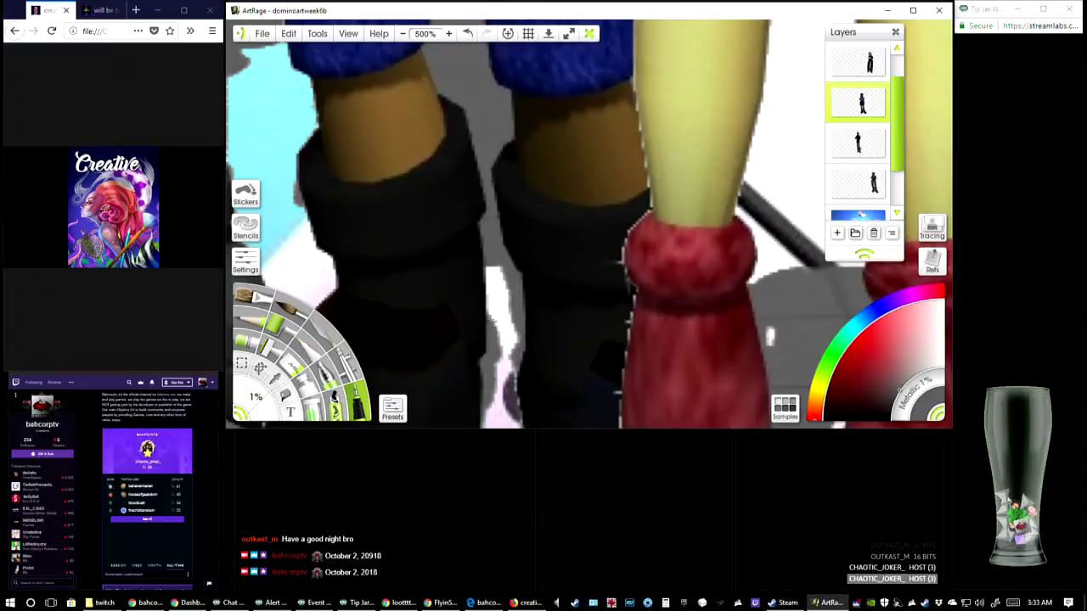
scroll(502, 335, down, 3)
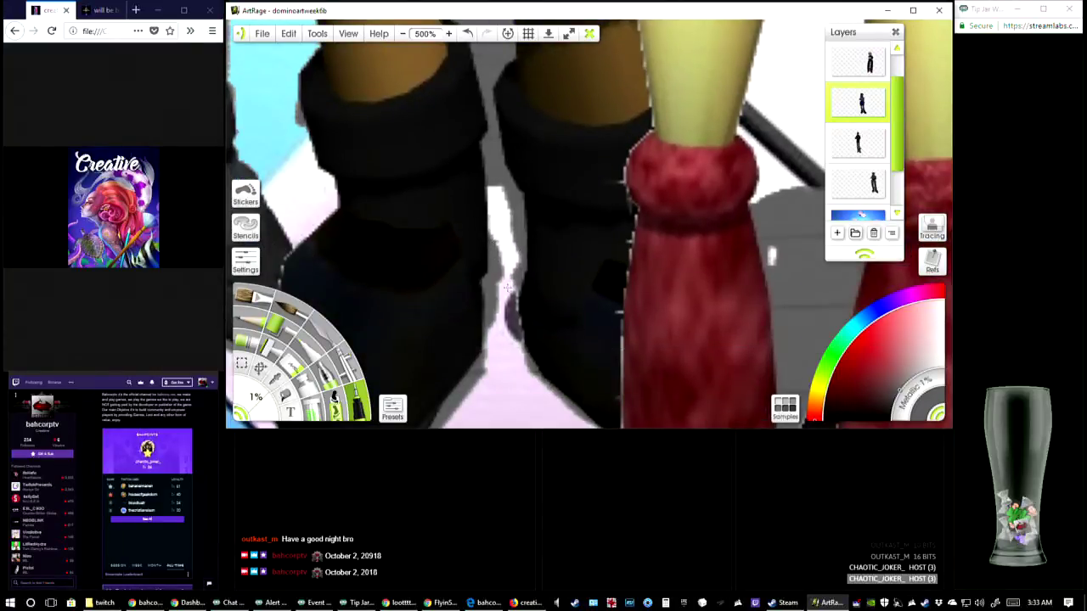
scroll(516, 237, down, 2)
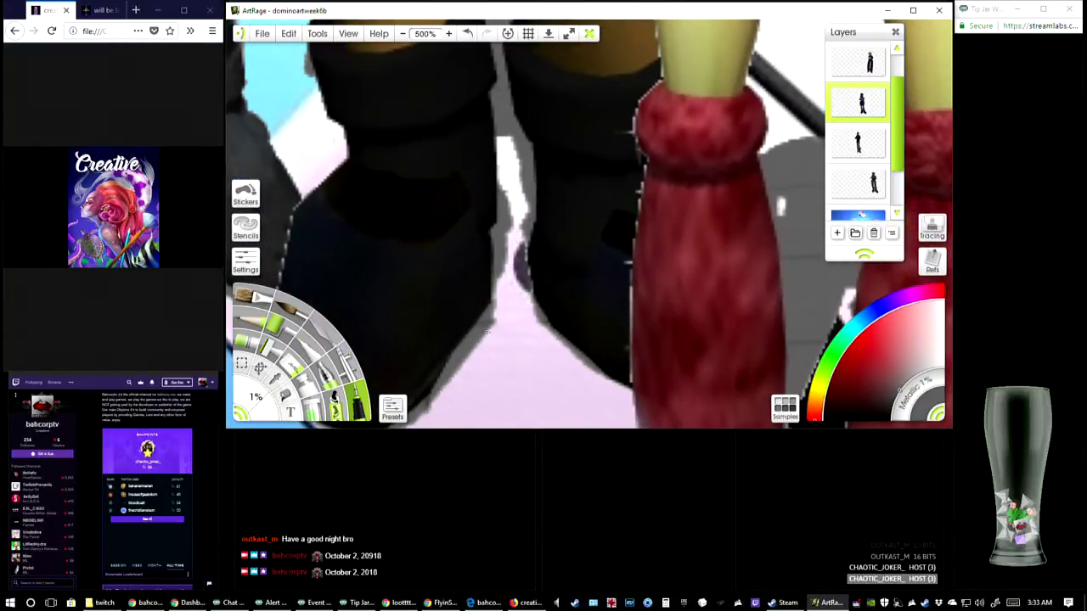
scroll(517, 237, down, 3)
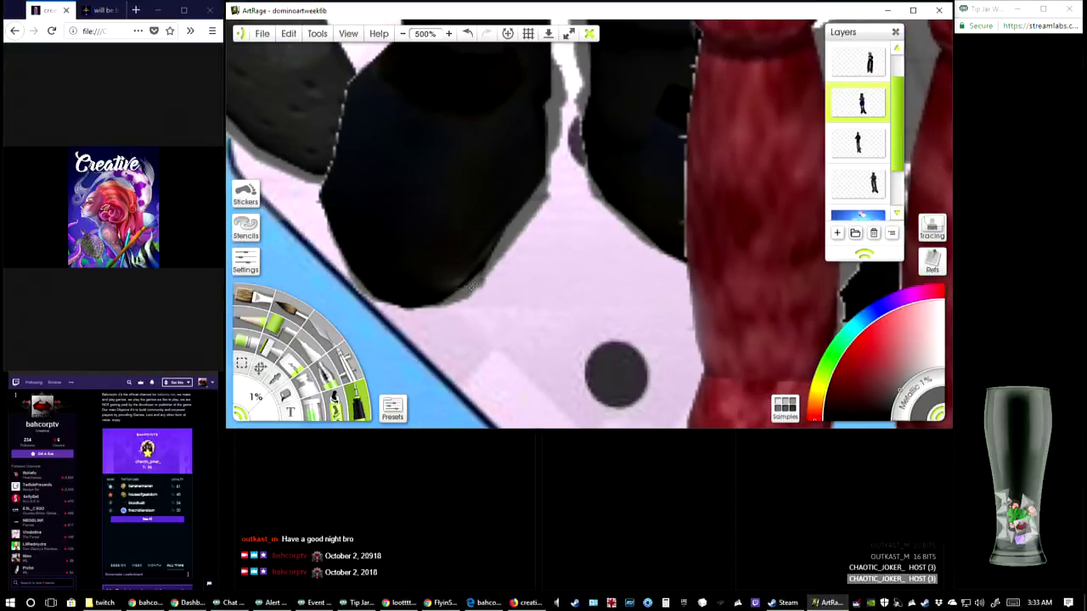
scroll(524, 222, up, 1)
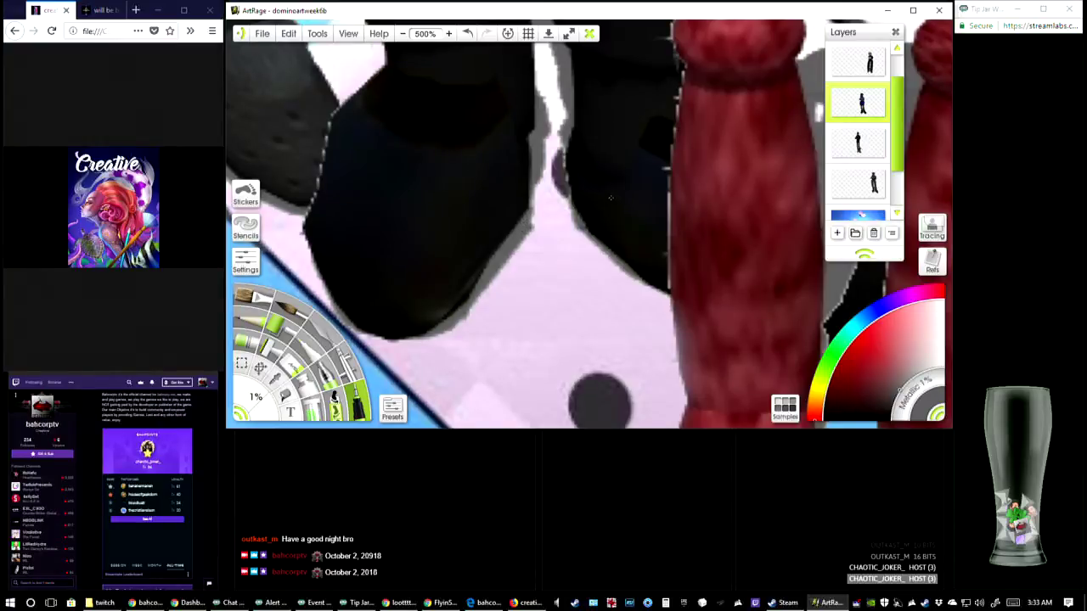
right_click(575, 206)
click(567, 212)
drag(621, 167, 611, 345)
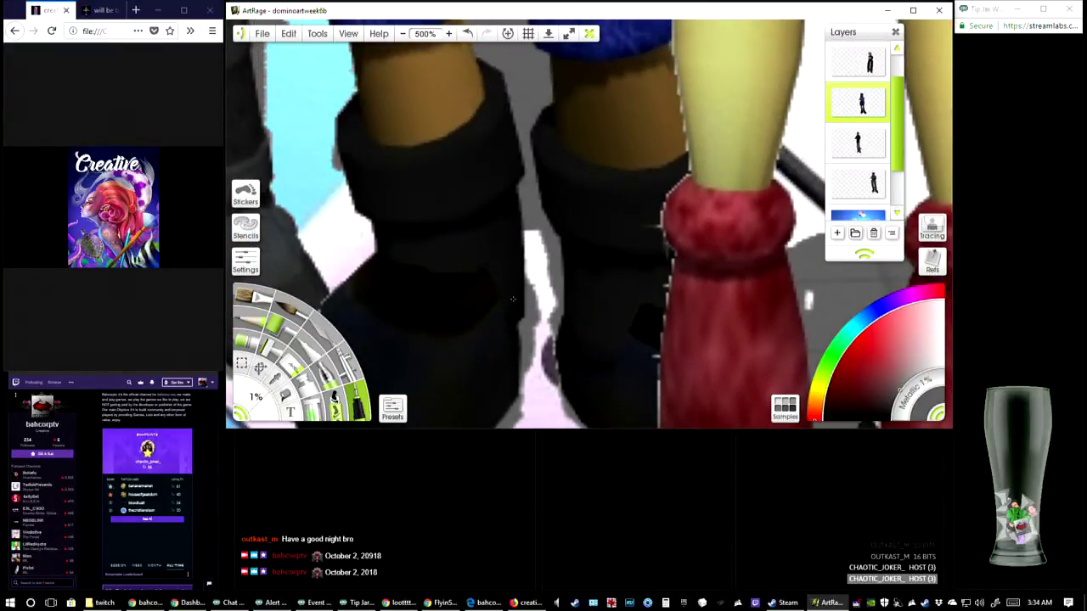
Select the red-booted figure's layer, touch up the edges around her boot cuffs with the 1% brush, and undo the last stroke
drag(564, 151, 272, 37)
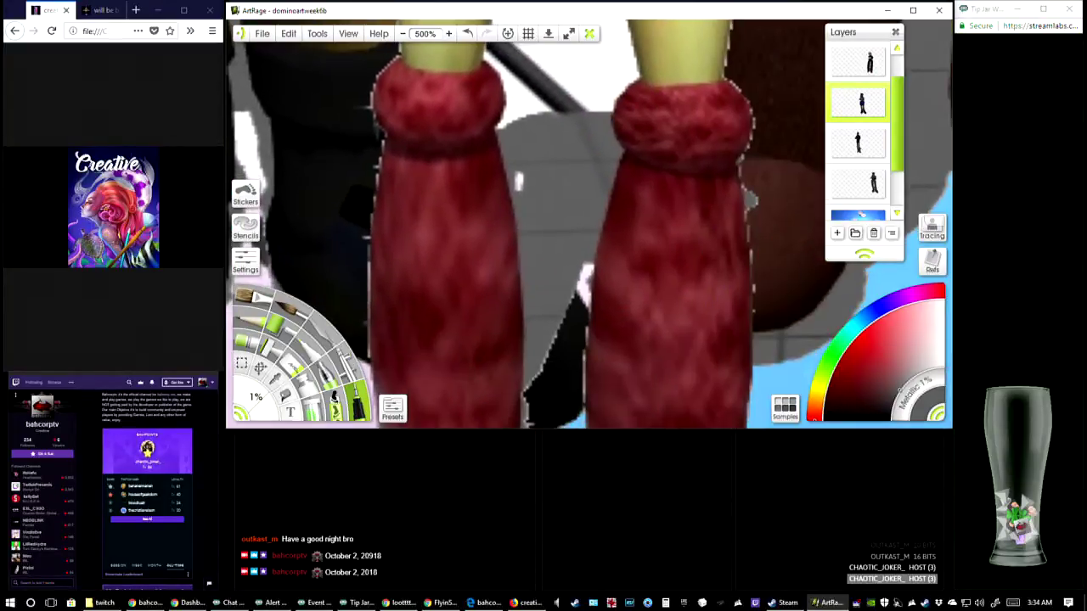
drag(664, 297, 634, 247)
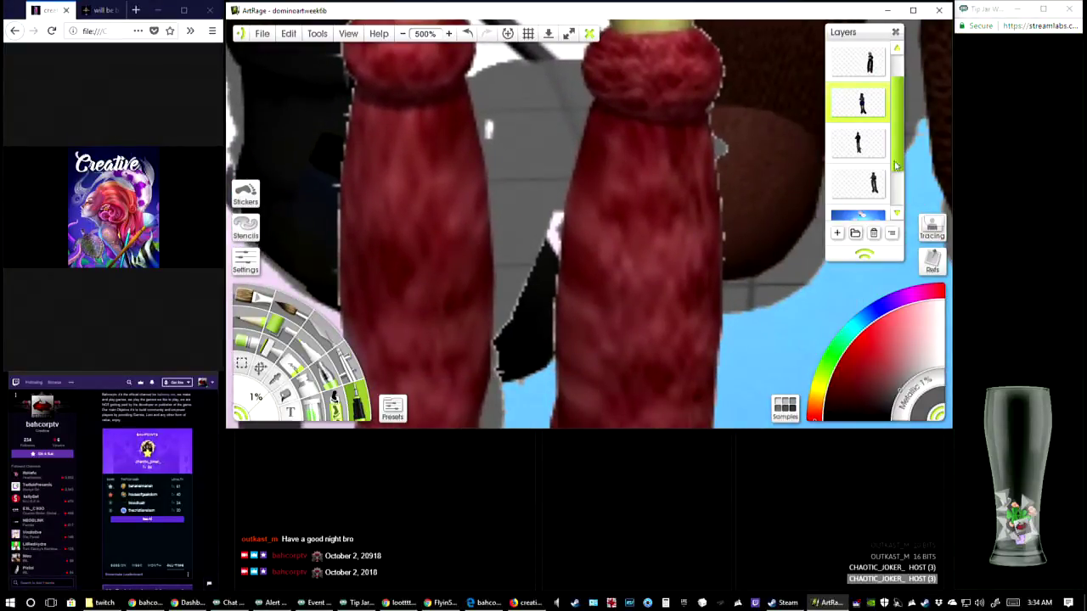
scroll(862, 149, up, 2)
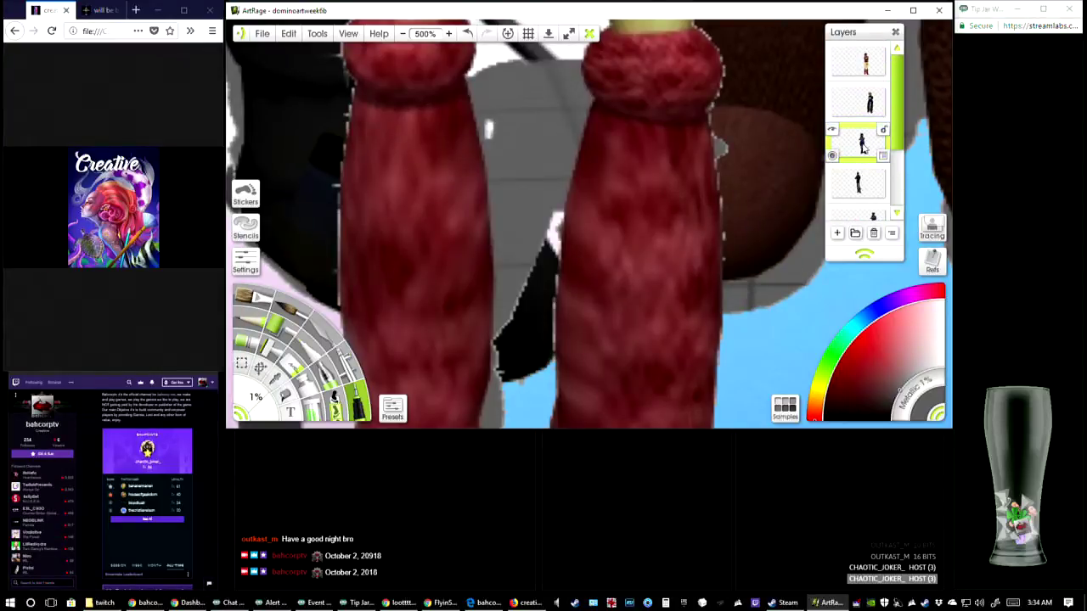
click(862, 61)
drag(443, 128, 498, 199)
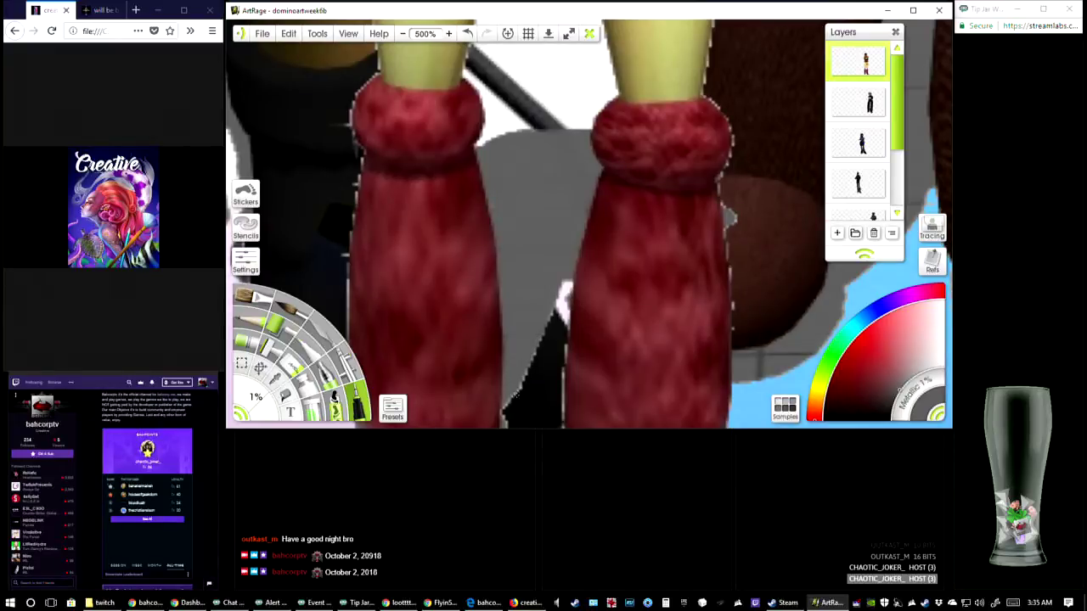
click(467, 33)
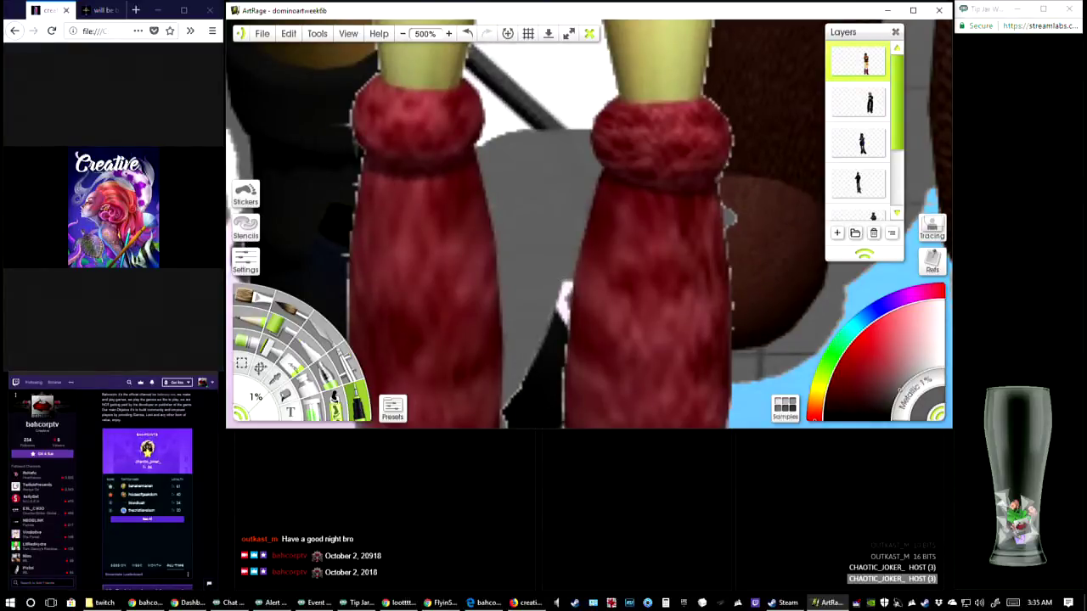
Touch up the edges of the red boots from the shafts down to the toes with the 1% brush
scroll(491, 270, down, 3)
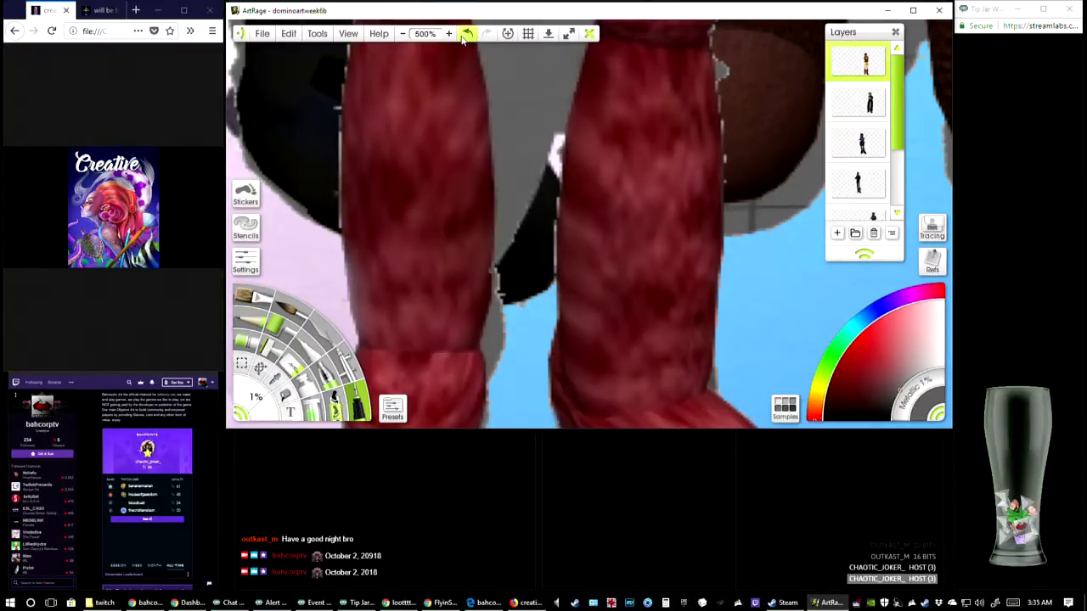
drag(588, 232, 535, 188)
drag(546, 253, 543, 160)
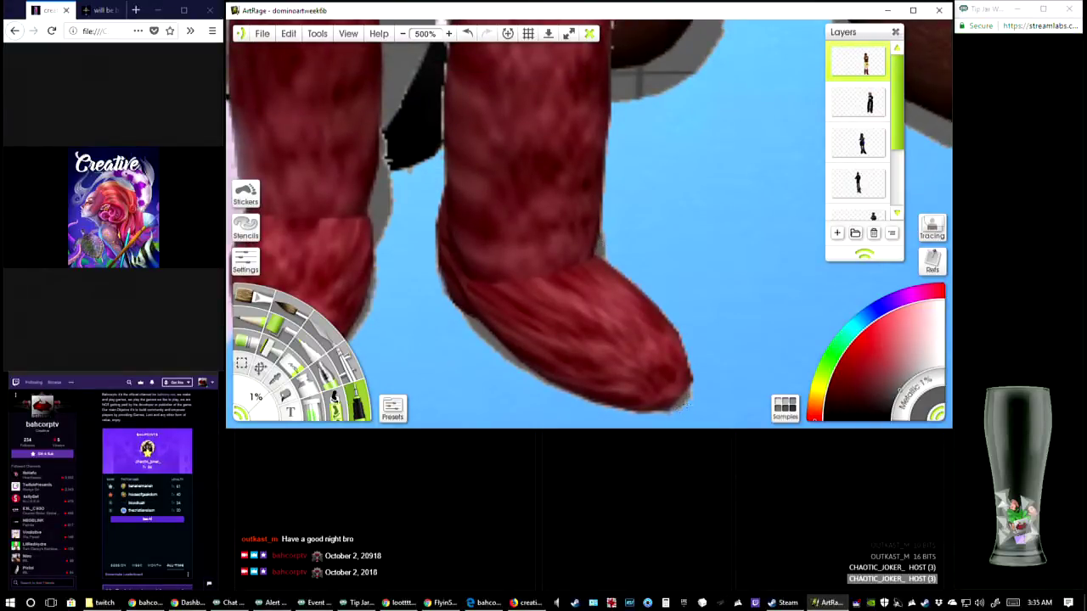
mouse_move(491, 348)
mouse_down()
mouse_move(539, 225)
mouse_move(569, 195)
mouse_move(501, 365)
mouse_up()
mouse_move(552, 204)
mouse_down()
mouse_move(504, 355)
mouse_move(470, 237)
mouse_move(452, 253)
mouse_move(415, 168)
mouse_up()
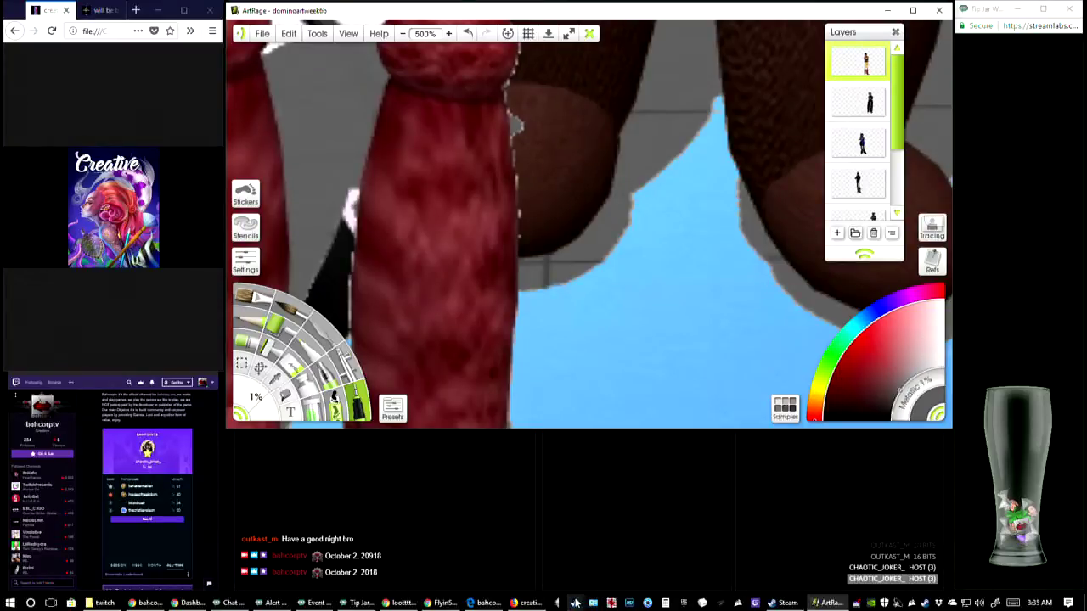
Switch to Steam and browse the list of games in the library
click(782, 603)
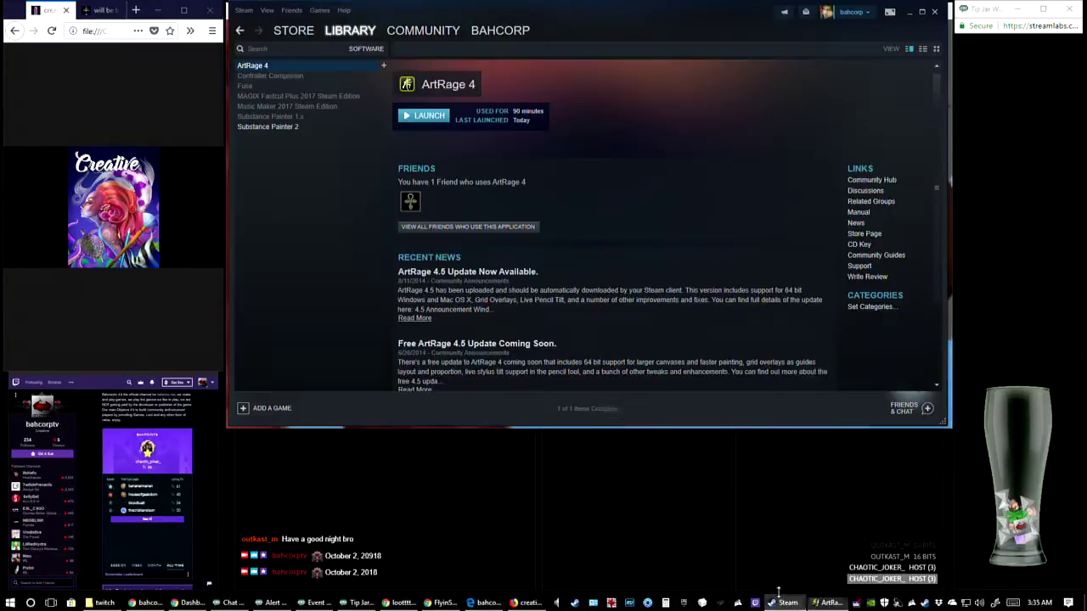
mouse_move(351, 31)
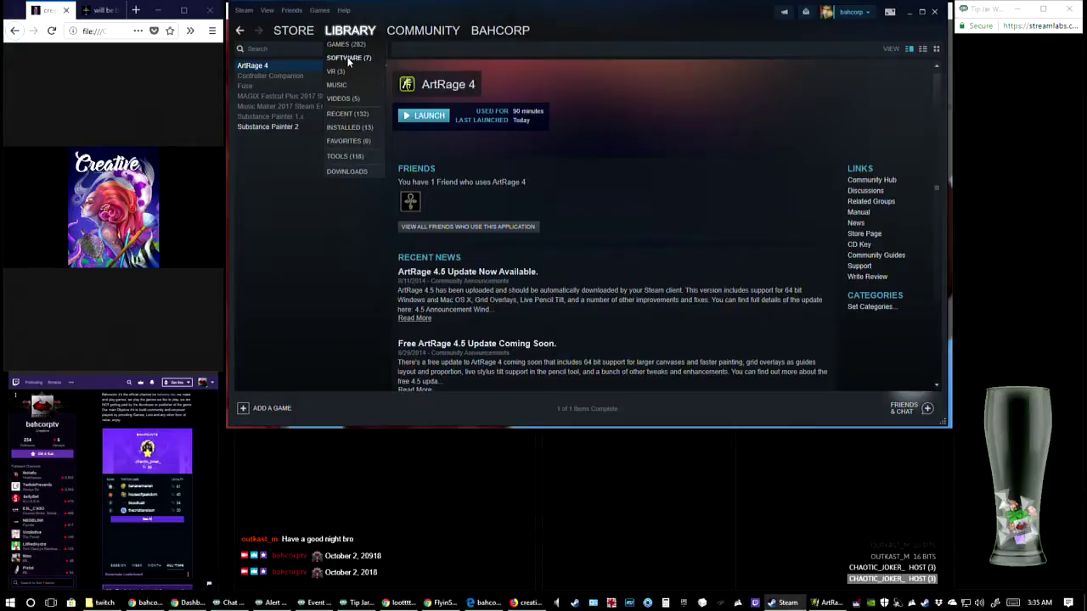
click(346, 44)
scroll(280, 218, down, 5)
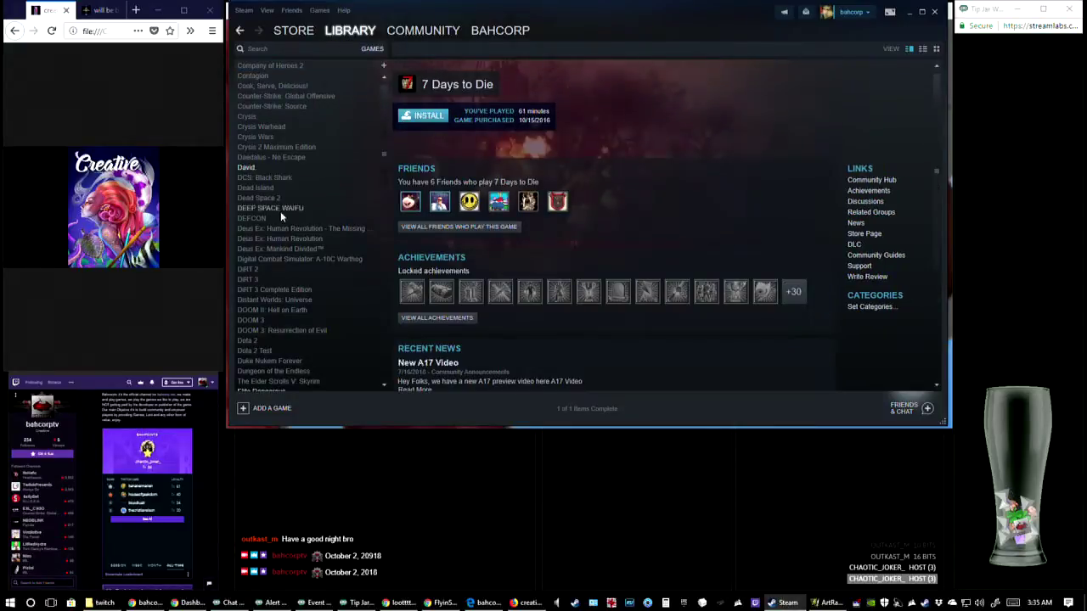
scroll(281, 217, down, 10)
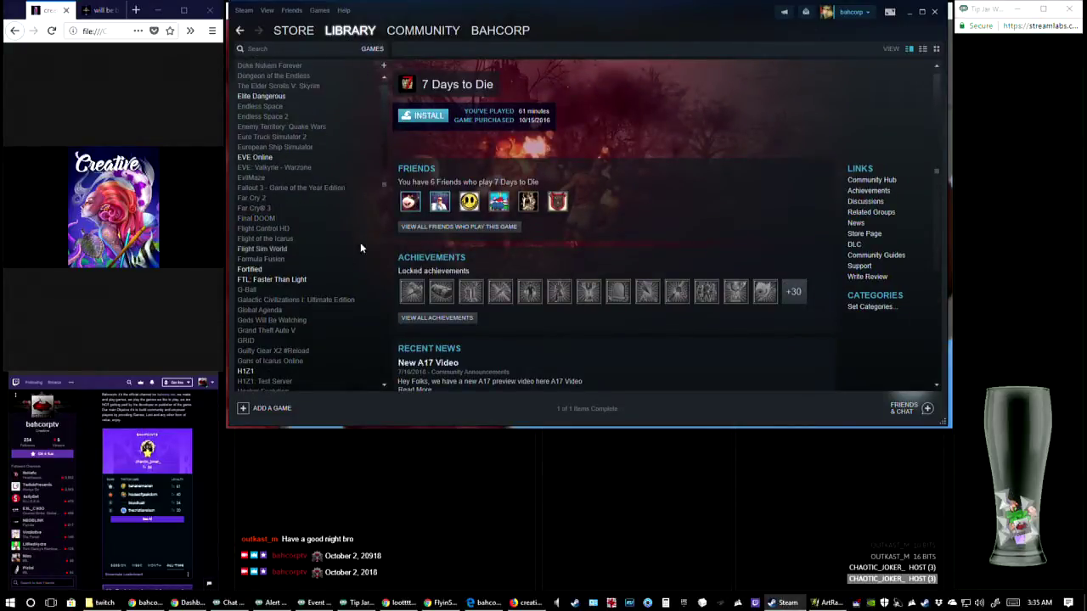
scroll(384, 229, up, 5)
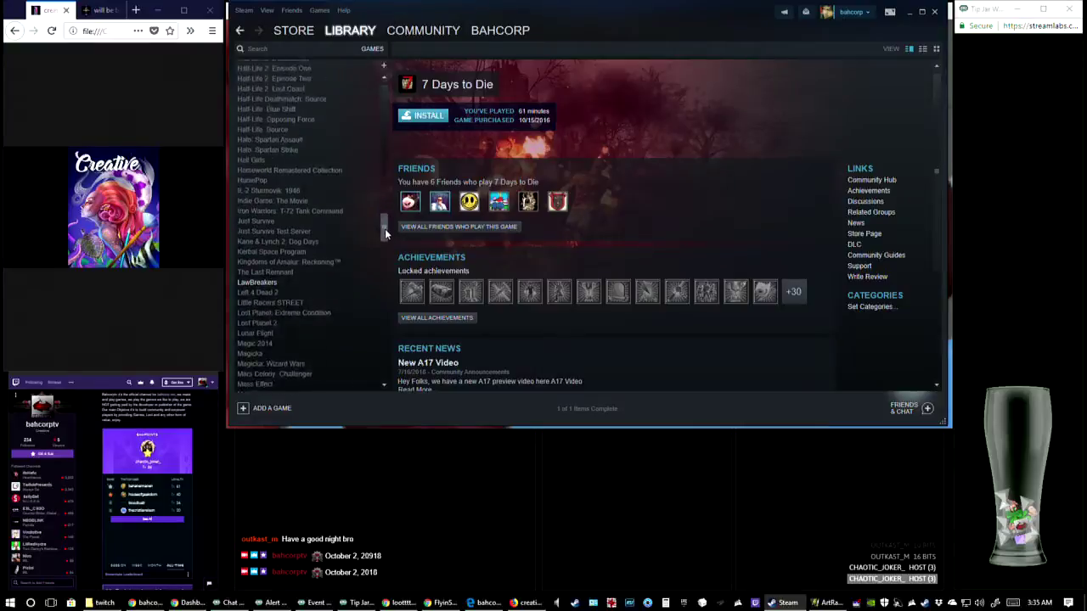
Filter the Steam library to installed titles and view the Radical Heights and LawBreakers pages
click(372, 49)
click(378, 140)
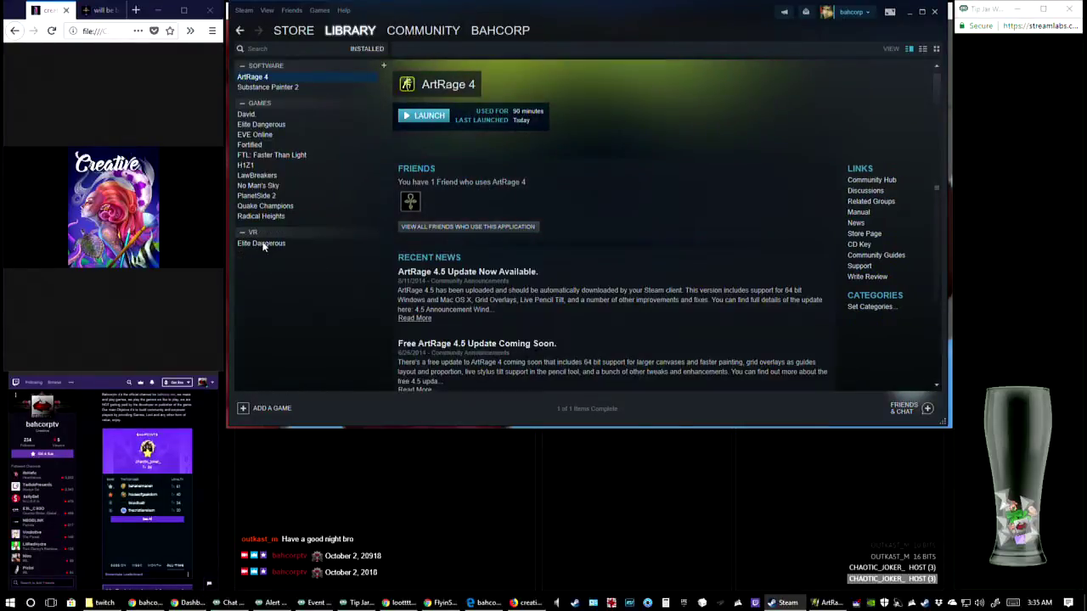
click(263, 216)
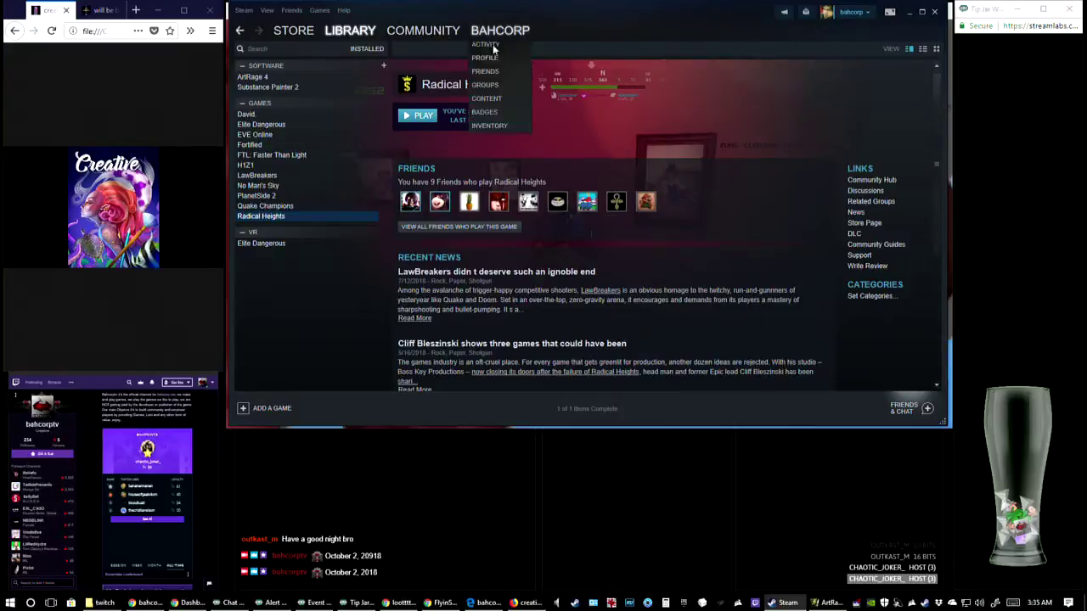
click(263, 176)
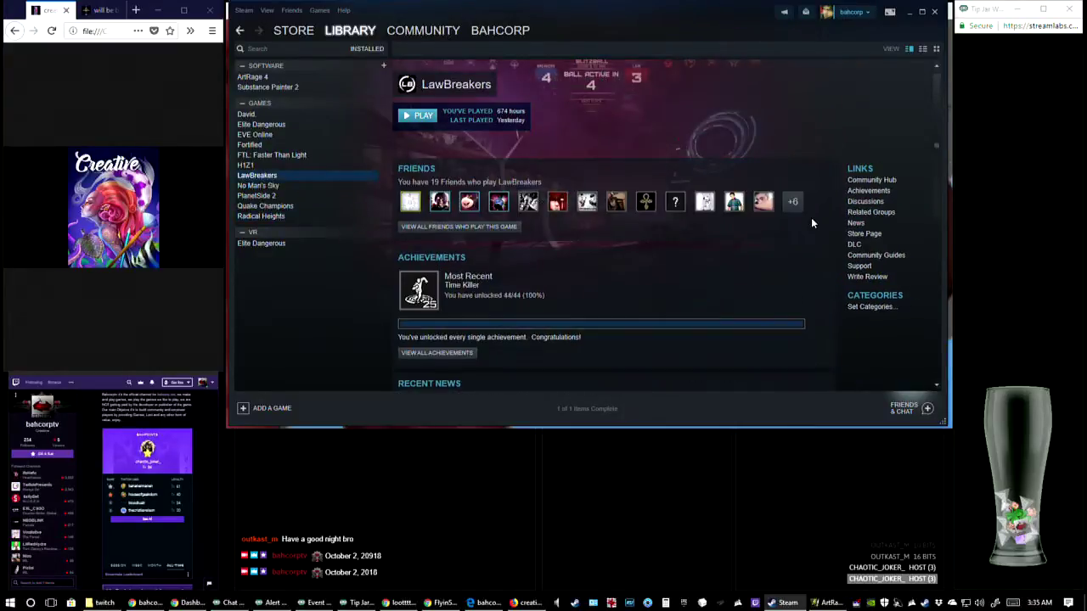
scroll(663, 266, down, 1)
scroll(667, 262, up, 1)
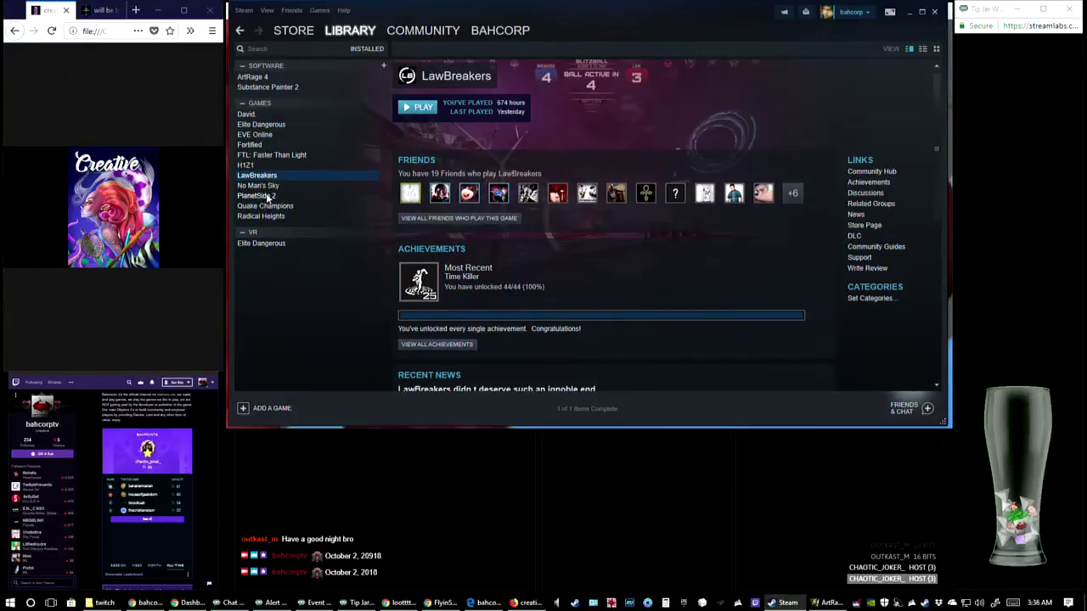
Switch back to ArtRage and examine the edges of the red boots at 500% and at lower zoom levels
click(822, 604)
mouse_move(616, 157)
mouse_down()
mouse_move(583, 298)
mouse_move(671, 53)
mouse_move(630, 290)
mouse_move(768, 202)
mouse_move(866, 36)
mouse_up()
mouse_move(762, 319)
mouse_down()
mouse_move(771, 248)
mouse_move(620, 247)
mouse_move(364, 170)
mouse_move(517, 187)
mouse_move(657, 293)
mouse_up()
drag(586, 153, 609, 410)
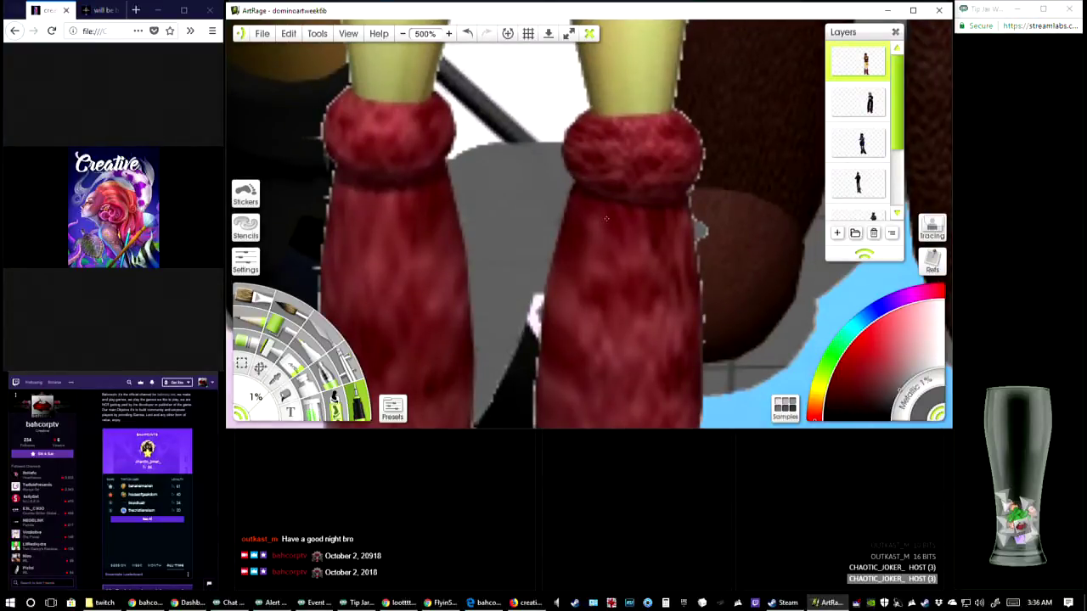
drag(651, 200, 418, 166)
click(407, 39)
click(407, 40)
click(407, 39)
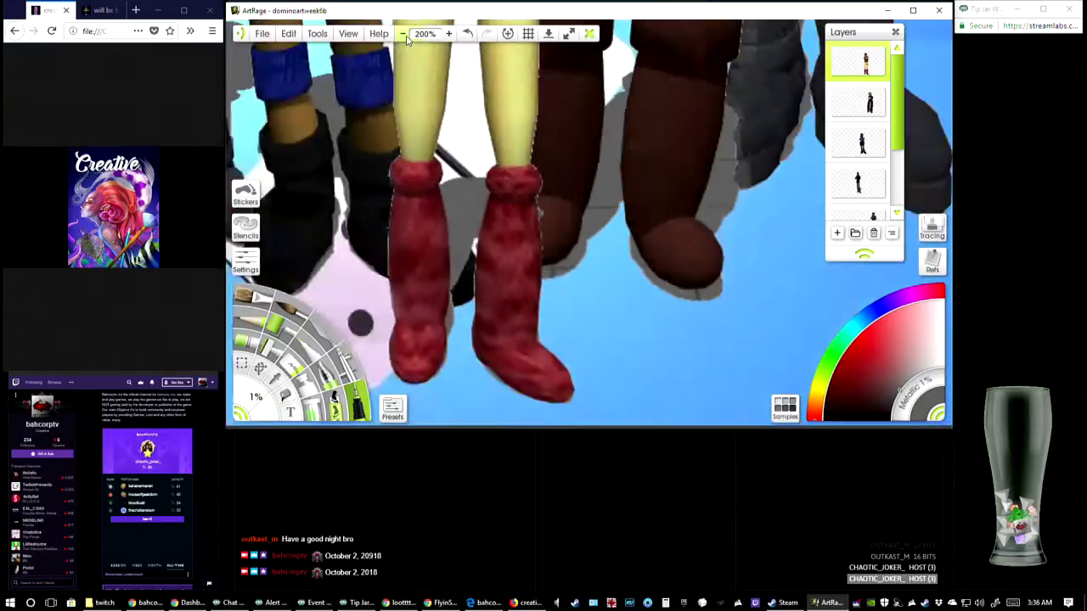
click(406, 39)
click(407, 39)
click(449, 34)
click(448, 34)
click(449, 34)
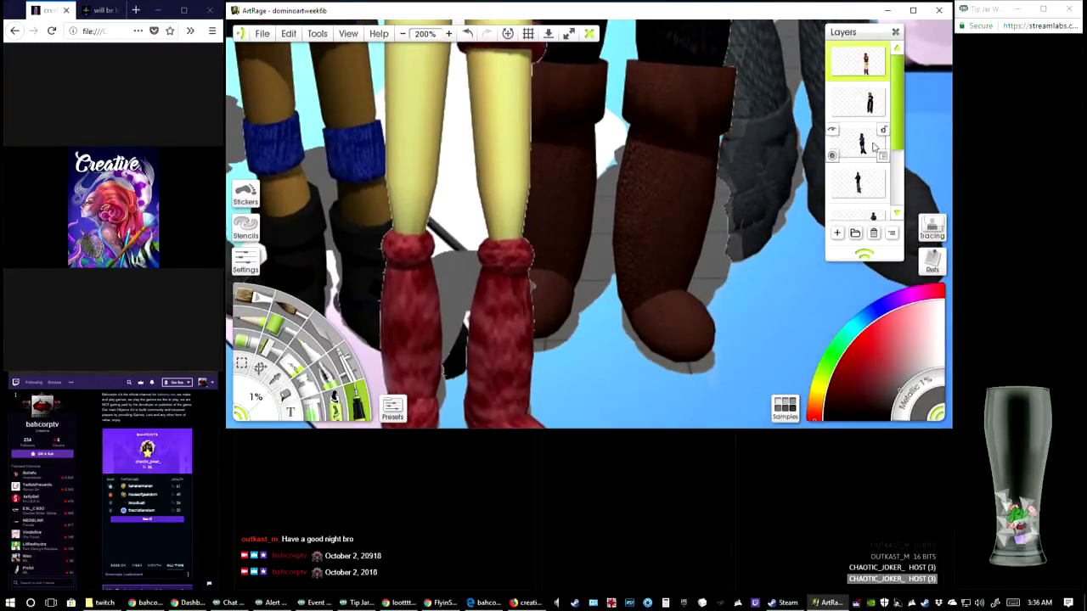
Select the brown-booted figure's layer and enlarge the view of the brown boots to 500%
click(865, 107)
scroll(687, 147, up, 6)
scroll(687, 148, down, 9)
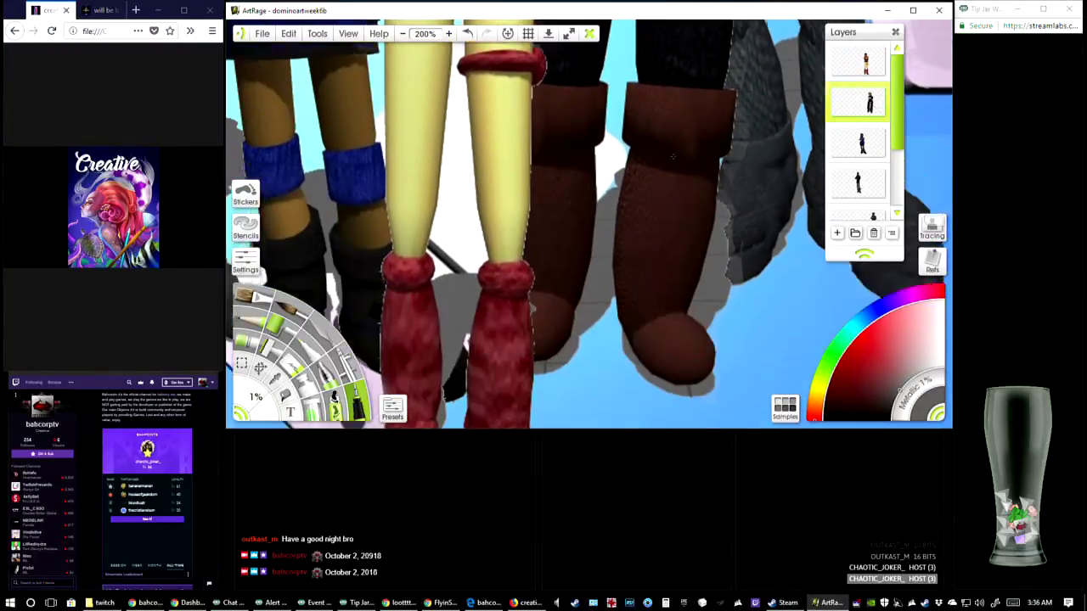
click(448, 34)
click(449, 34)
click(449, 34)
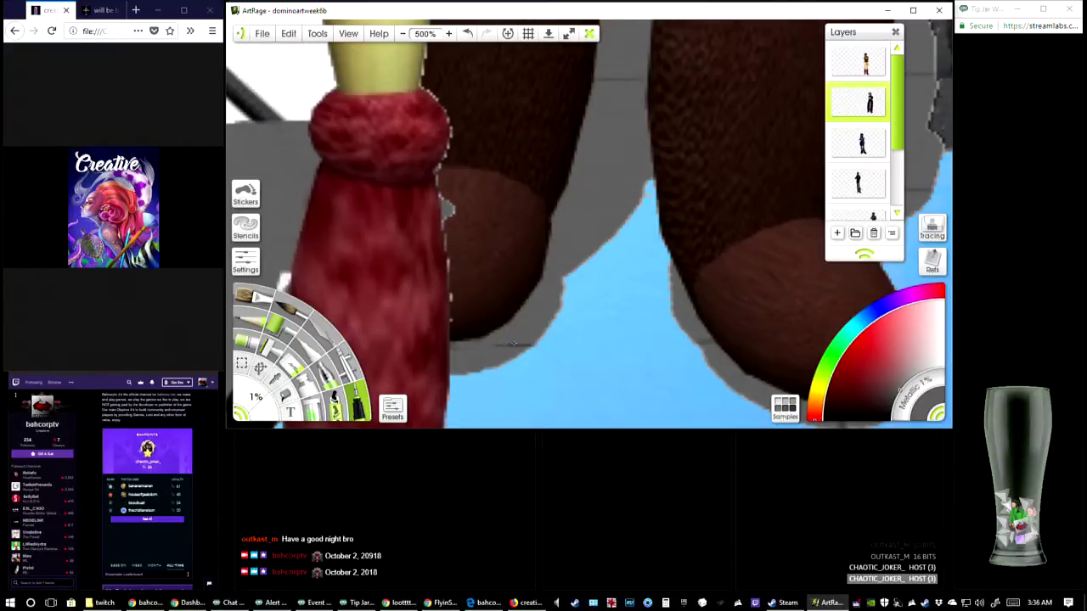
Switch to Chrome, open the "LawBreakers | Rise or Fall" YouTube video in a new tab, then mute and pause it
click(399, 603)
click(854, 23)
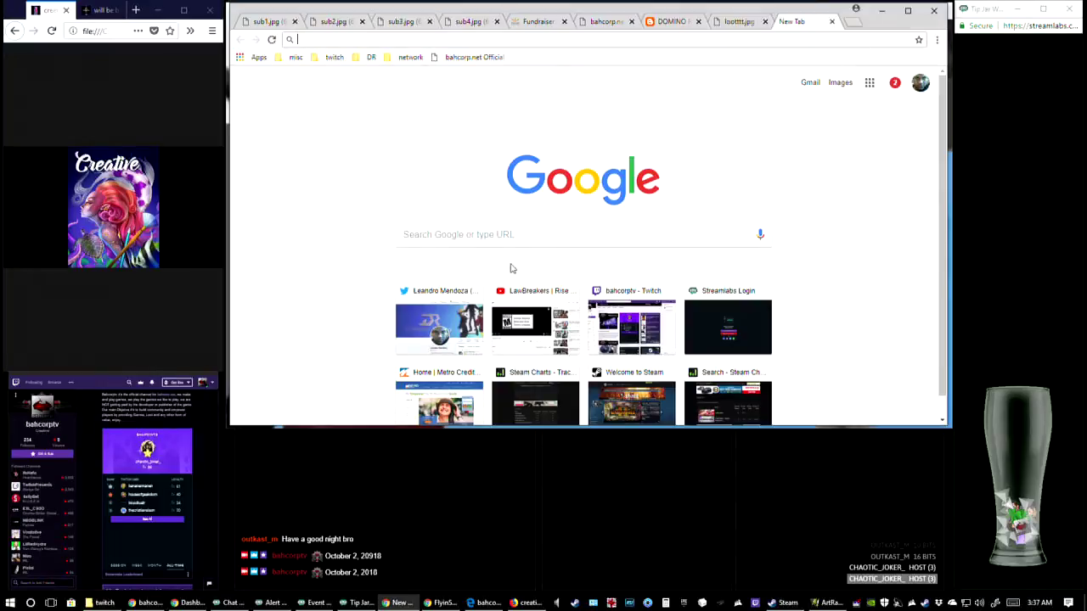
click(524, 313)
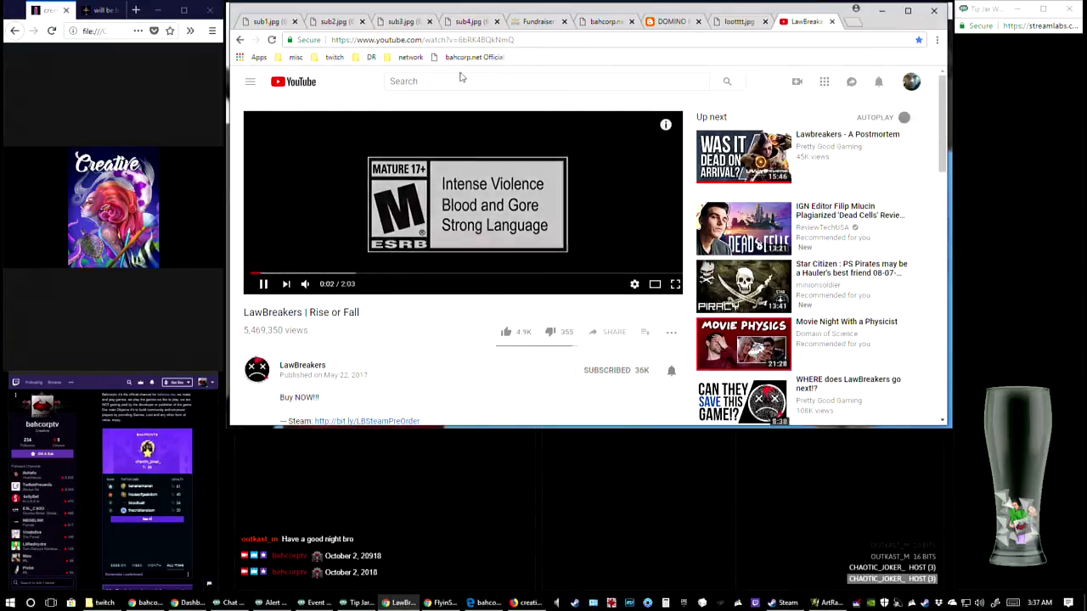
click(306, 285)
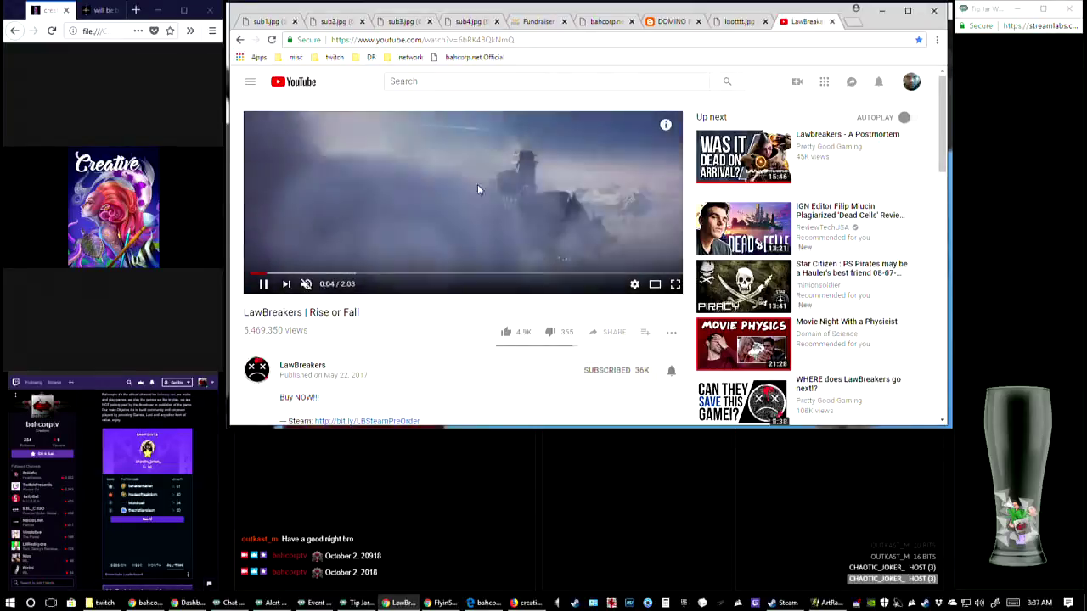
click(264, 284)
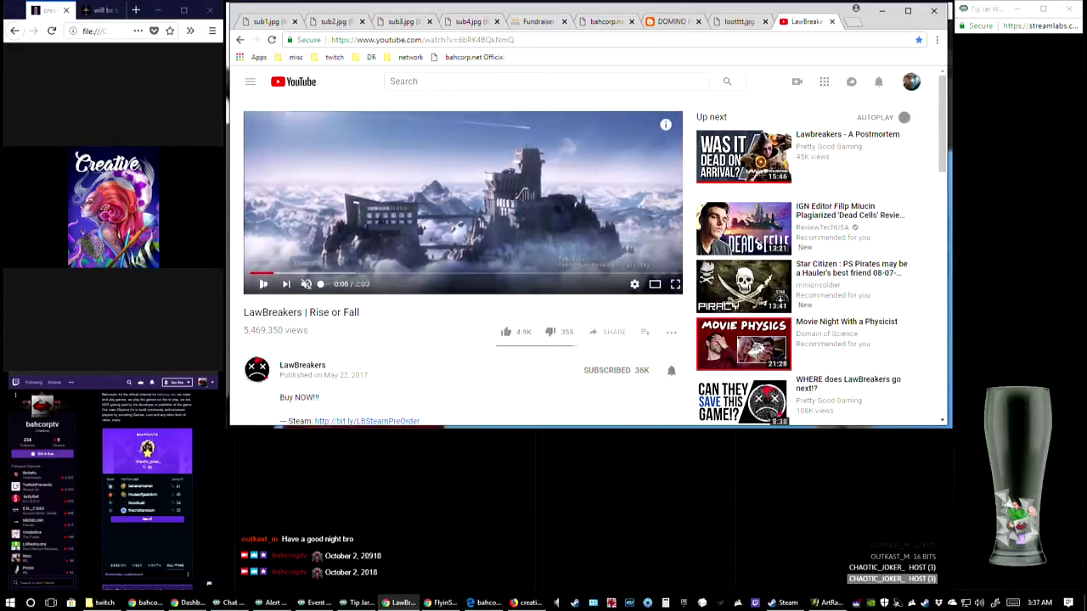
Search YouTube for "battlefield 2142" and play the Battlefield 2142 Intro video by Electronic Arts in theater mode
click(444, 82)
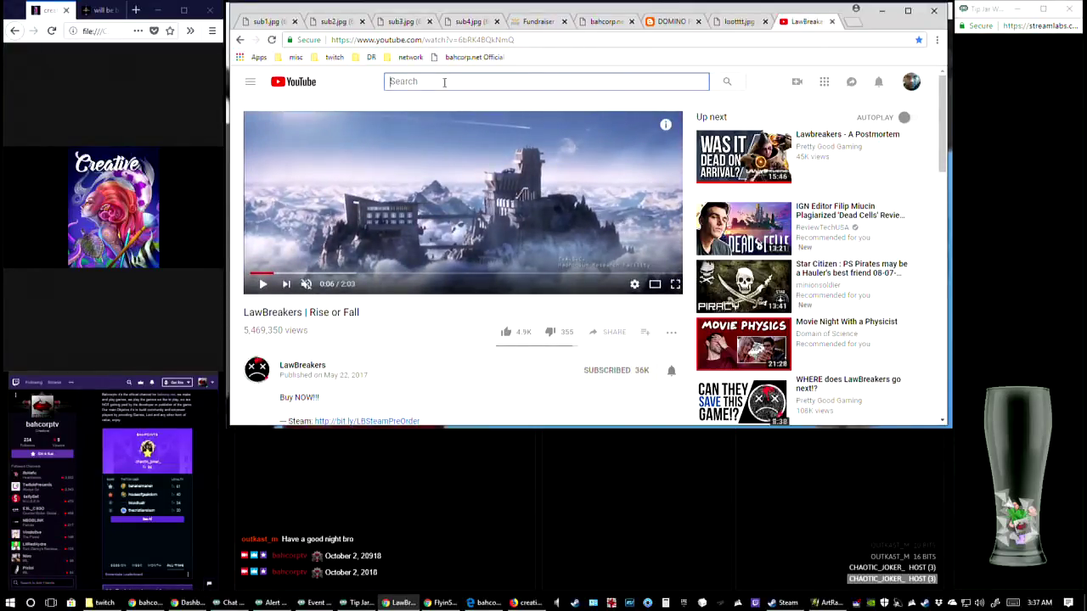
text(battle)
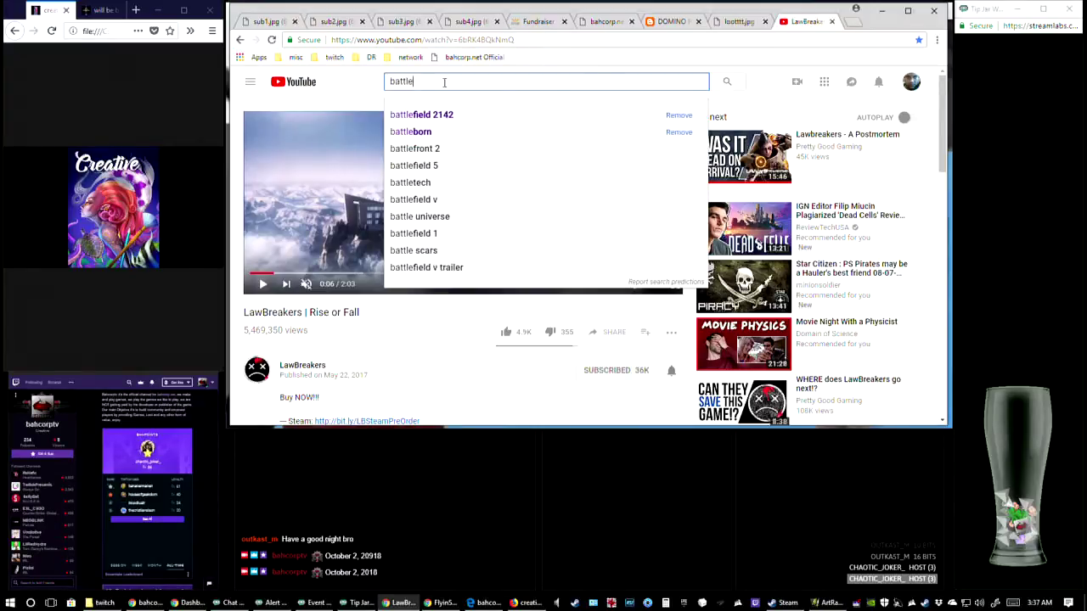
key(Down)
key(Return)
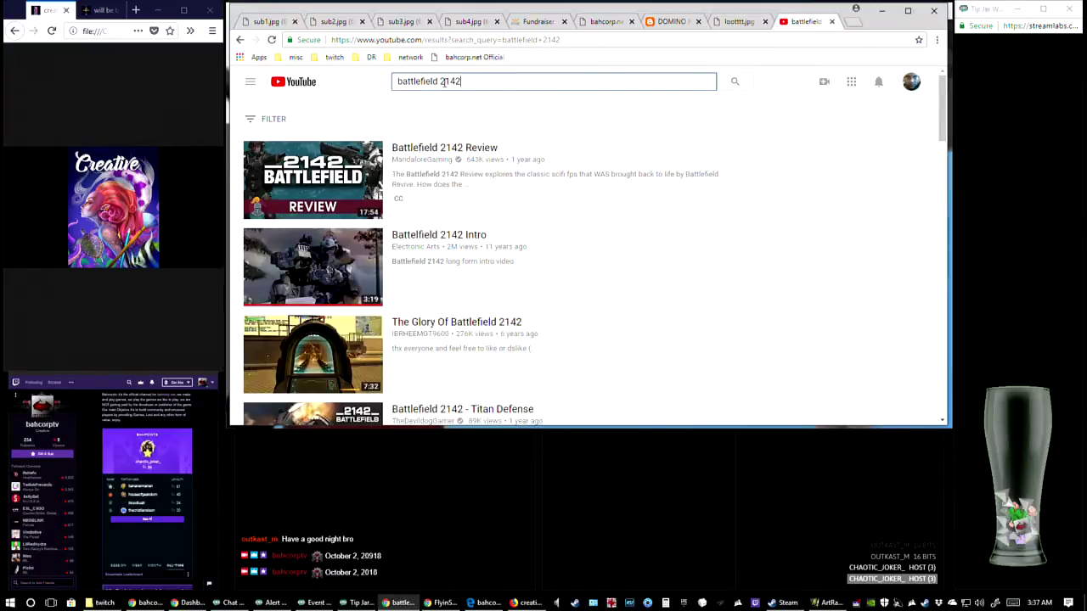
click(312, 265)
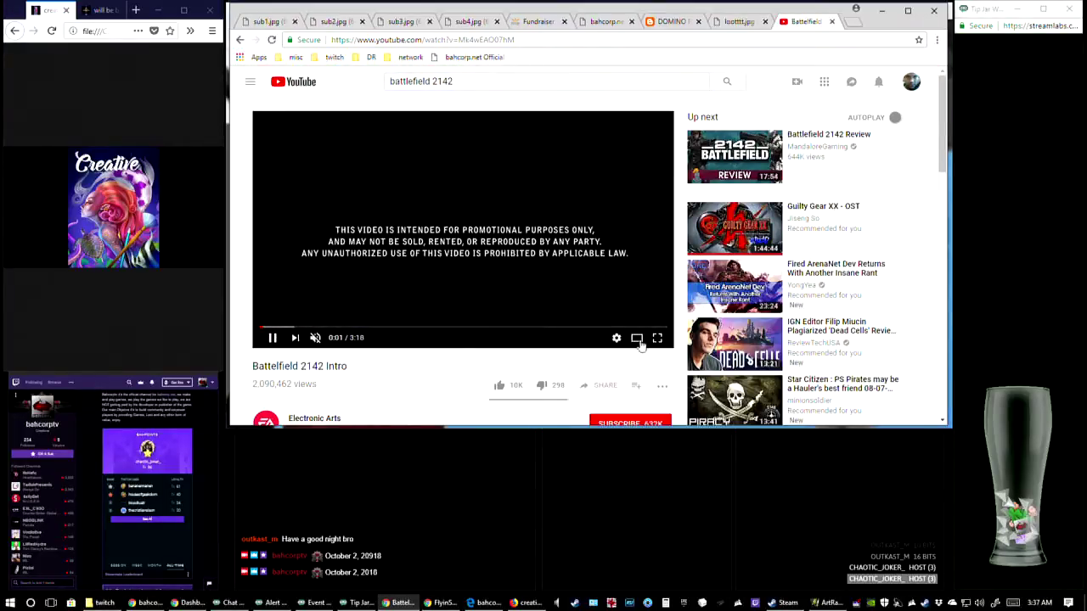
click(637, 338)
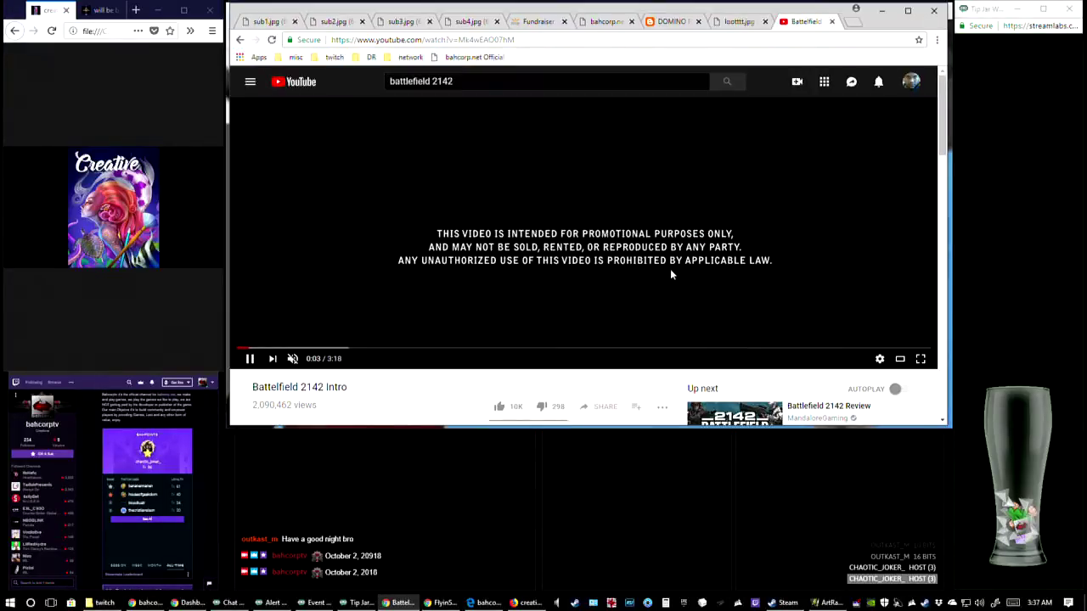
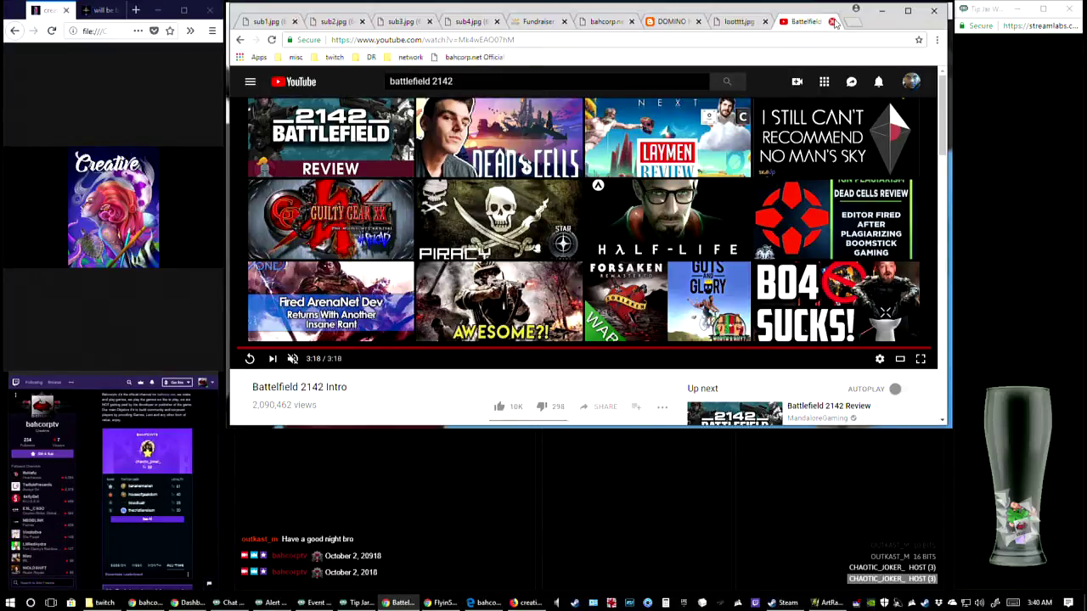
Close the Battlefield 2142 video, switch back to ArtRage and inspect the inner and outer edges of the brown boots at 500%
click(833, 22)
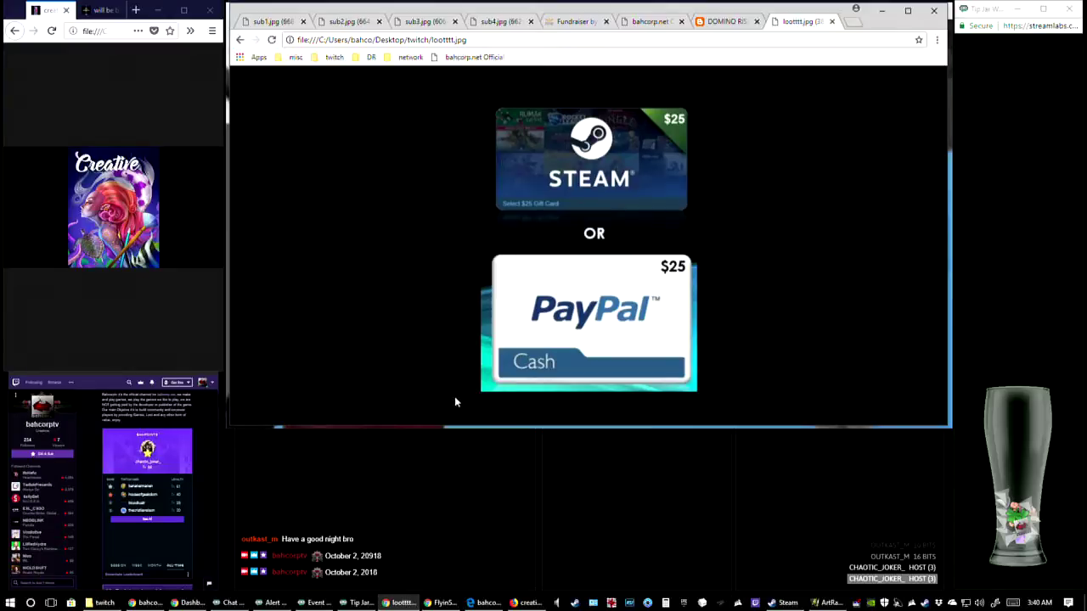
click(824, 603)
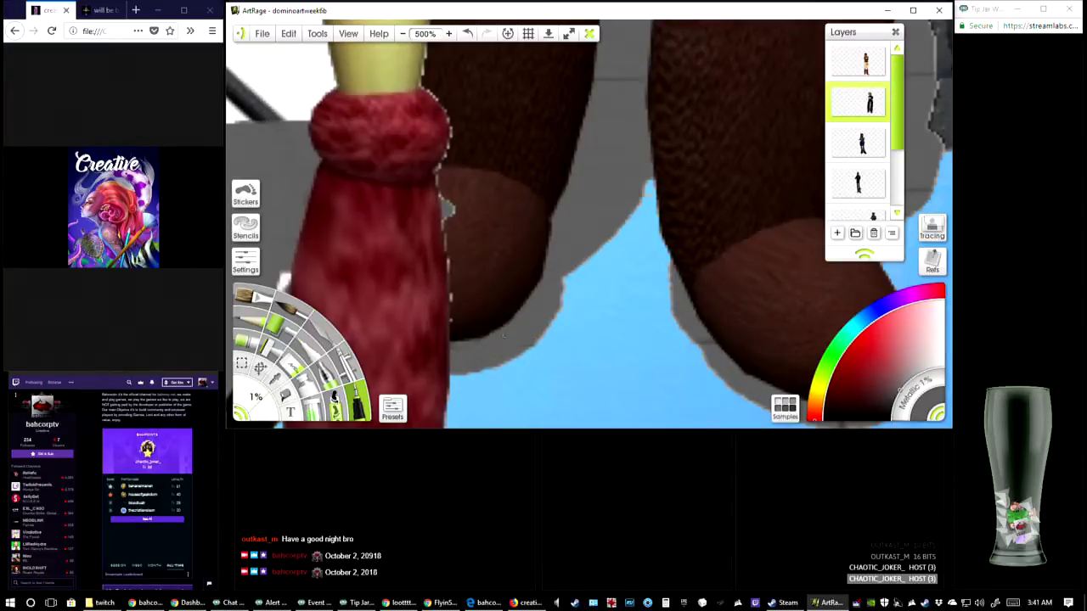
drag(488, 349, 410, 473)
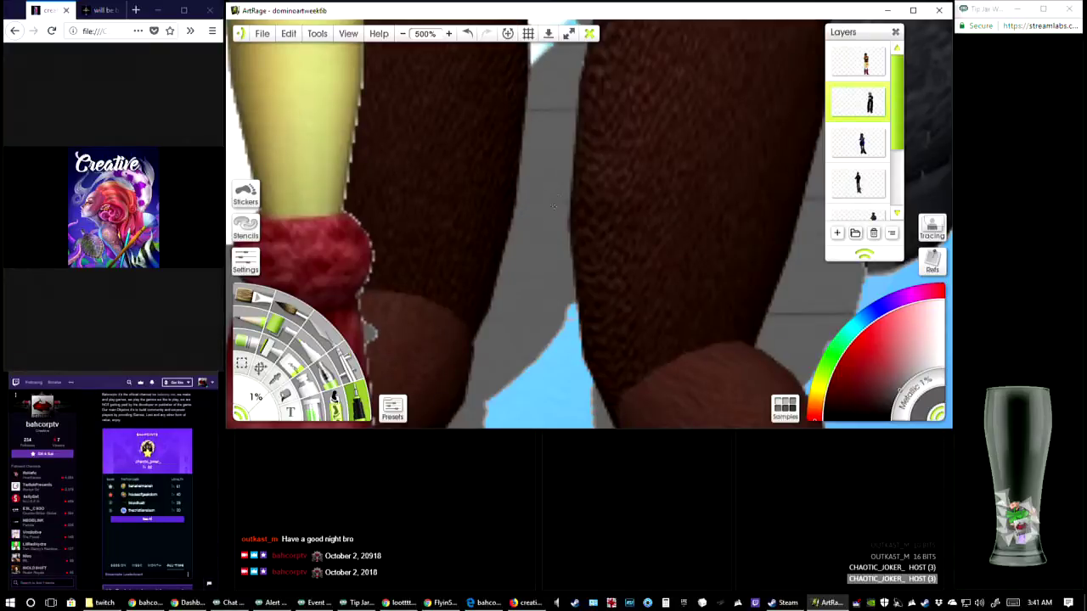
drag(560, 76, 542, 154)
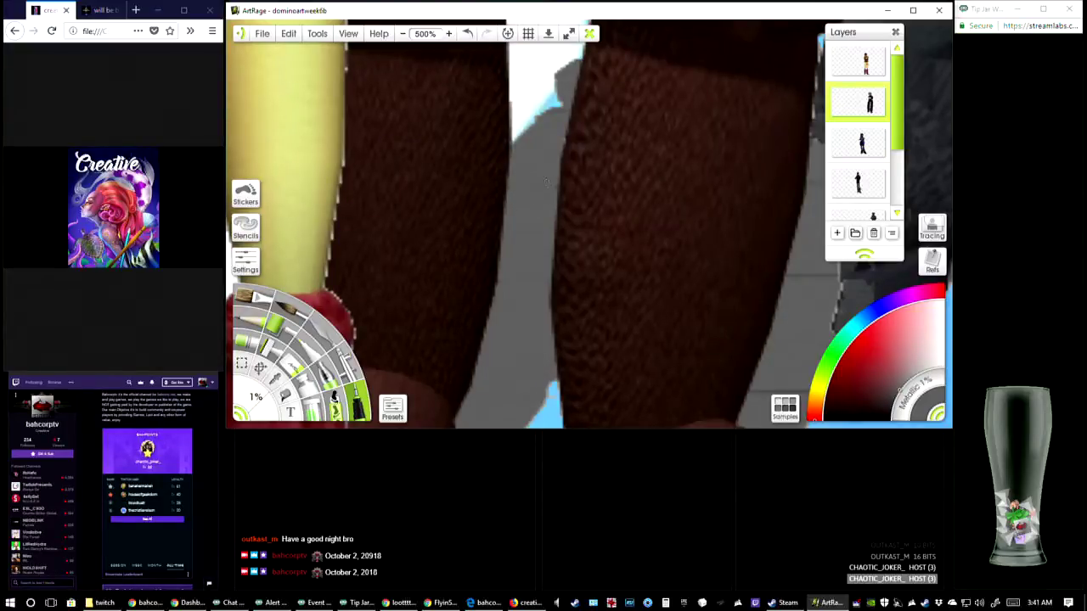
drag(547, 182, 526, 206)
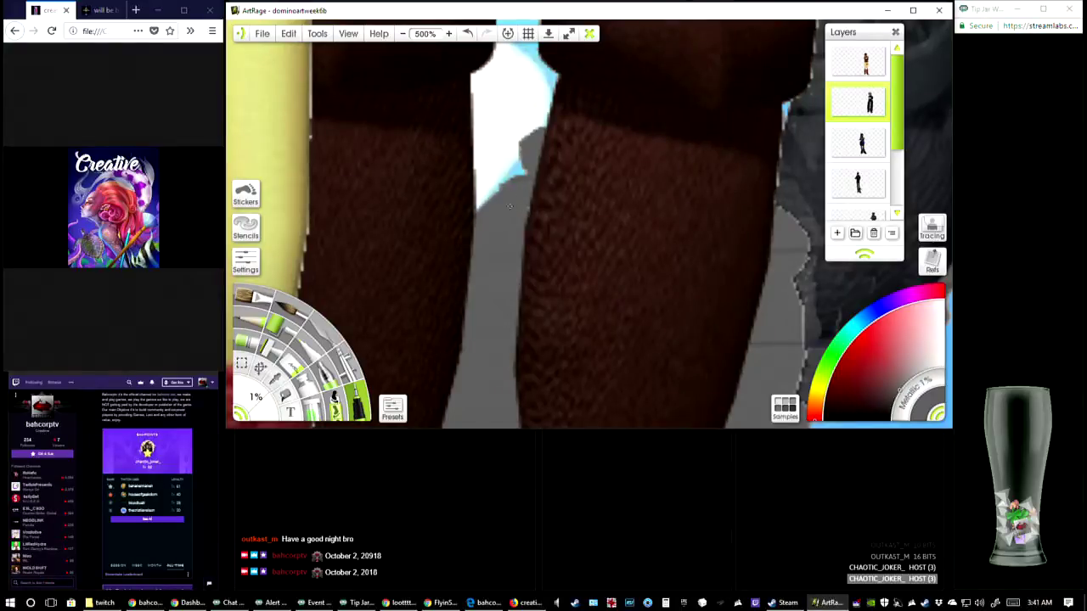
drag(778, 273, 590, 161)
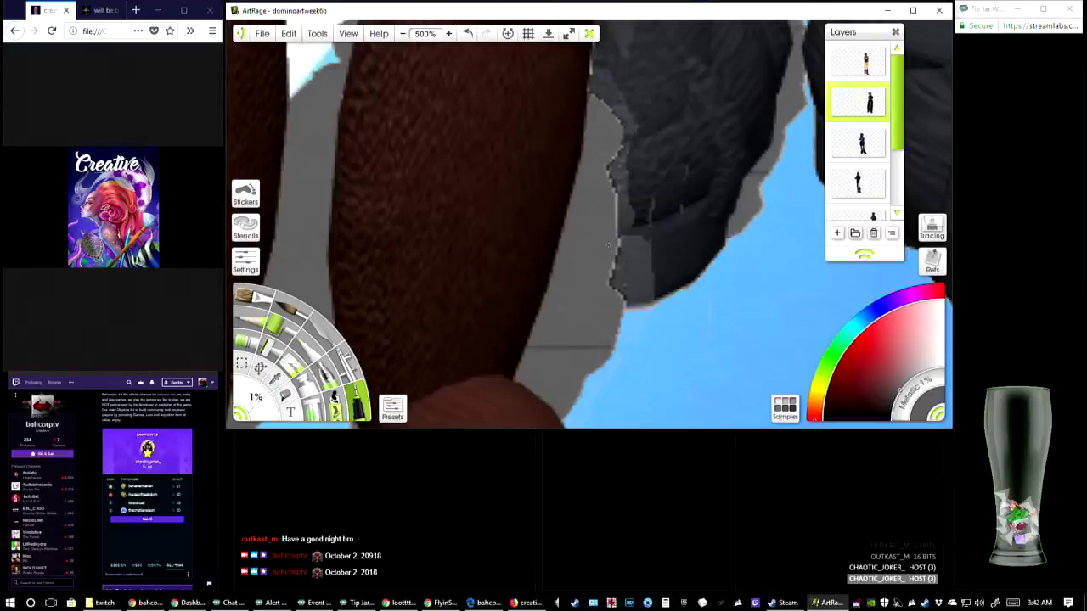
drag(566, 340, 598, 280)
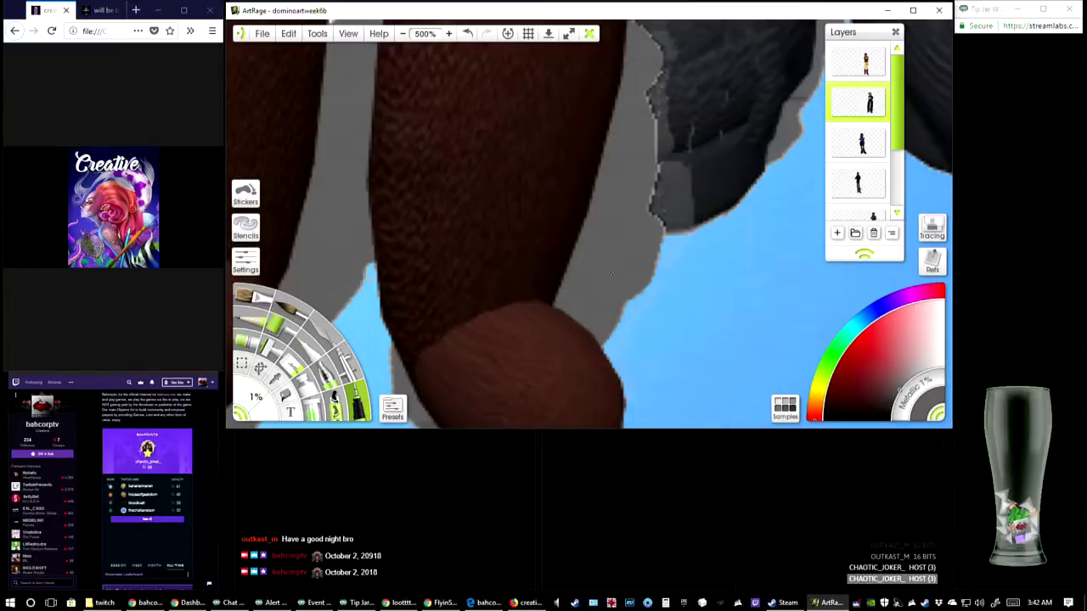
drag(630, 241, 576, 408)
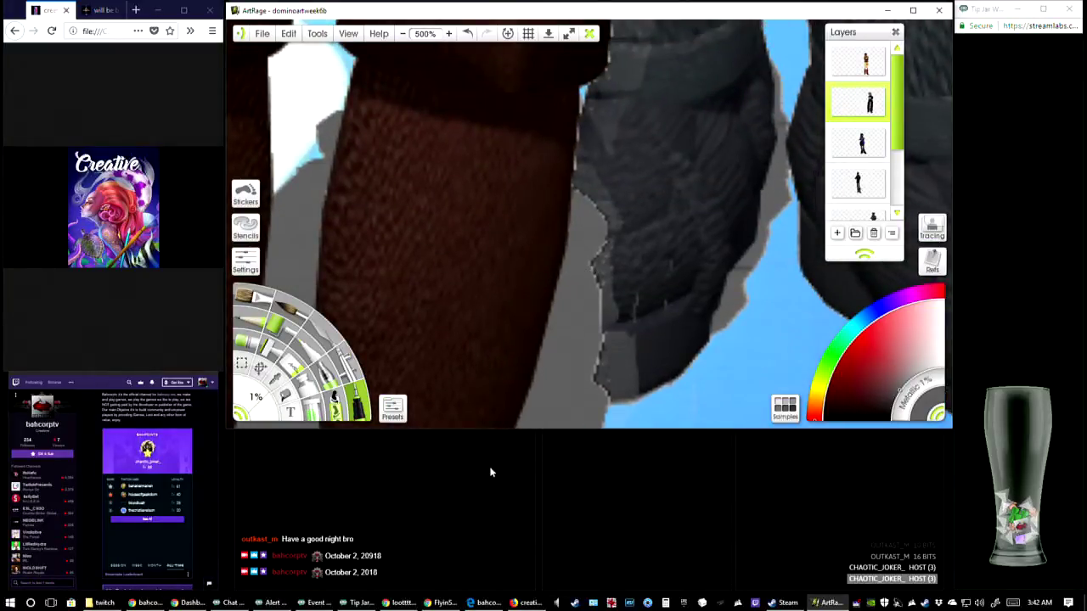
Switch to Chrome and open the Steam store home page in a new tab
click(399, 603)
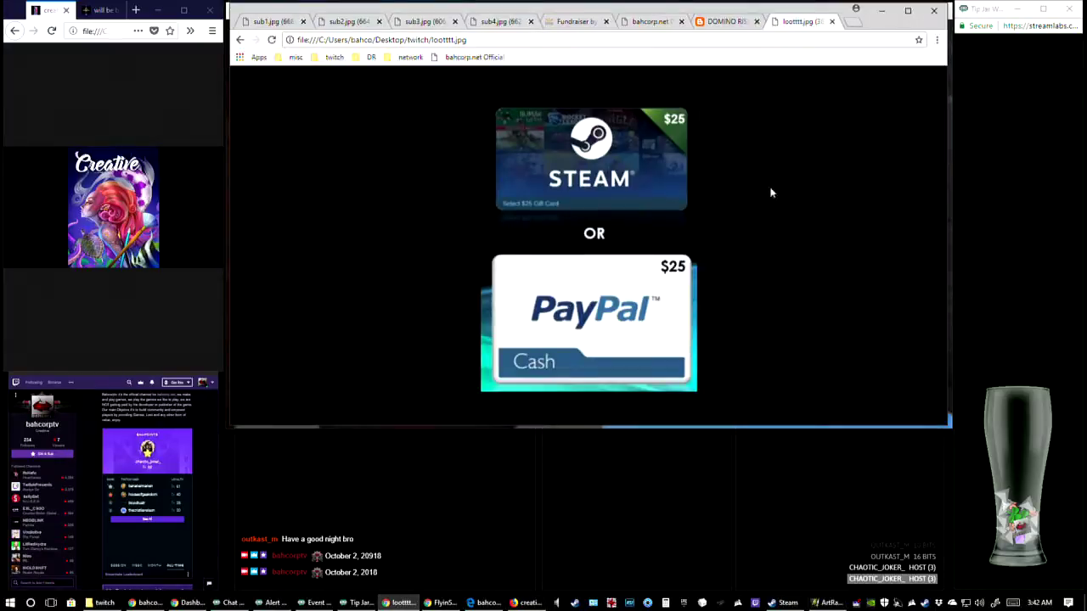
click(853, 24)
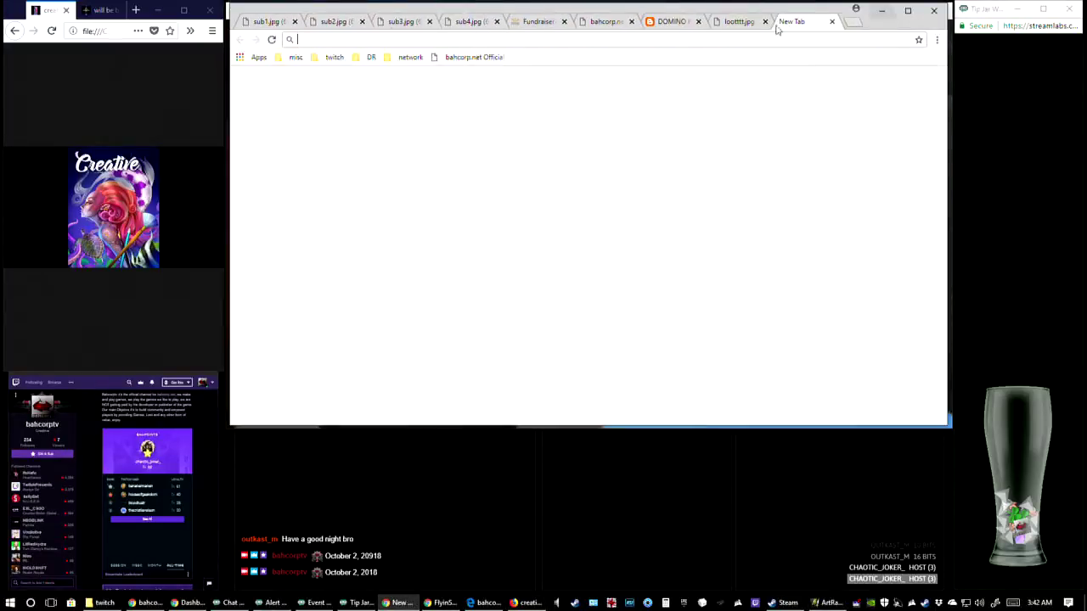
scroll(665, 331, down, 1)
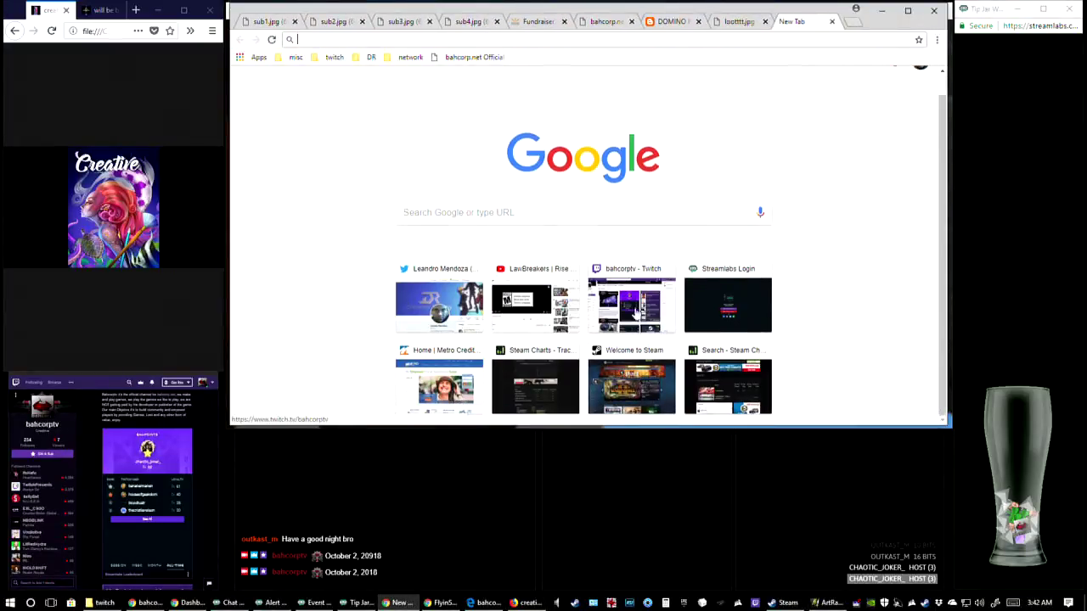
click(635, 374)
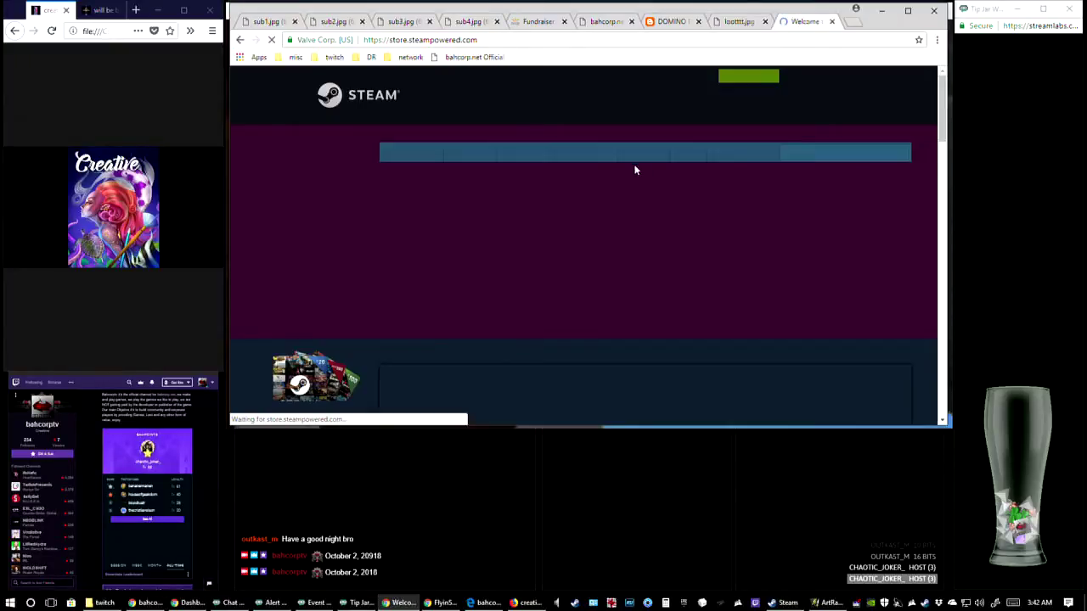
Search the Steam store for "radical hei" and open the Radical Heights page
click(803, 155)
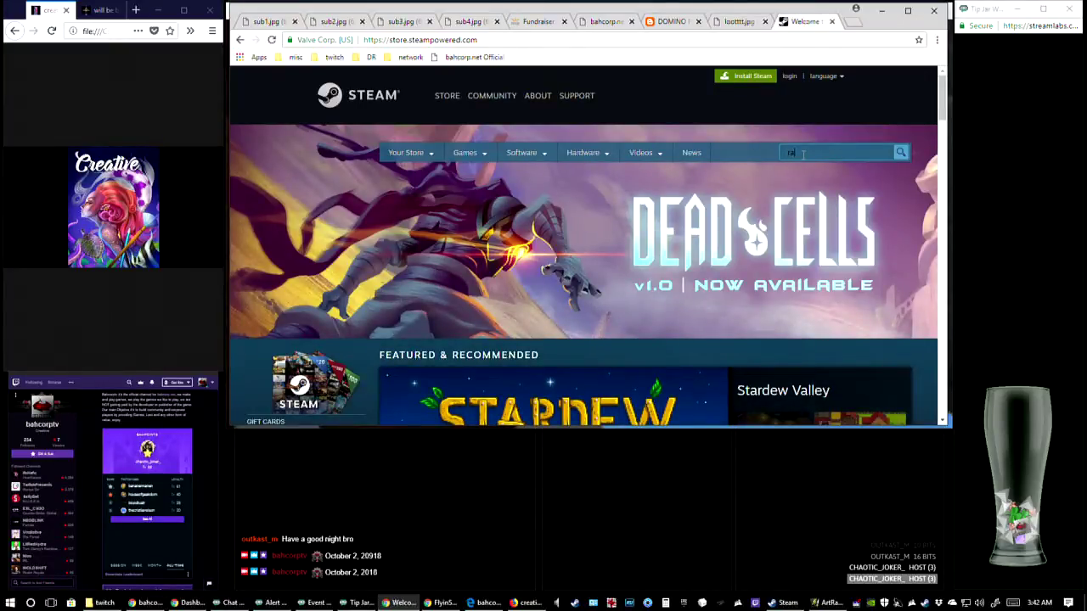
text(radical he)
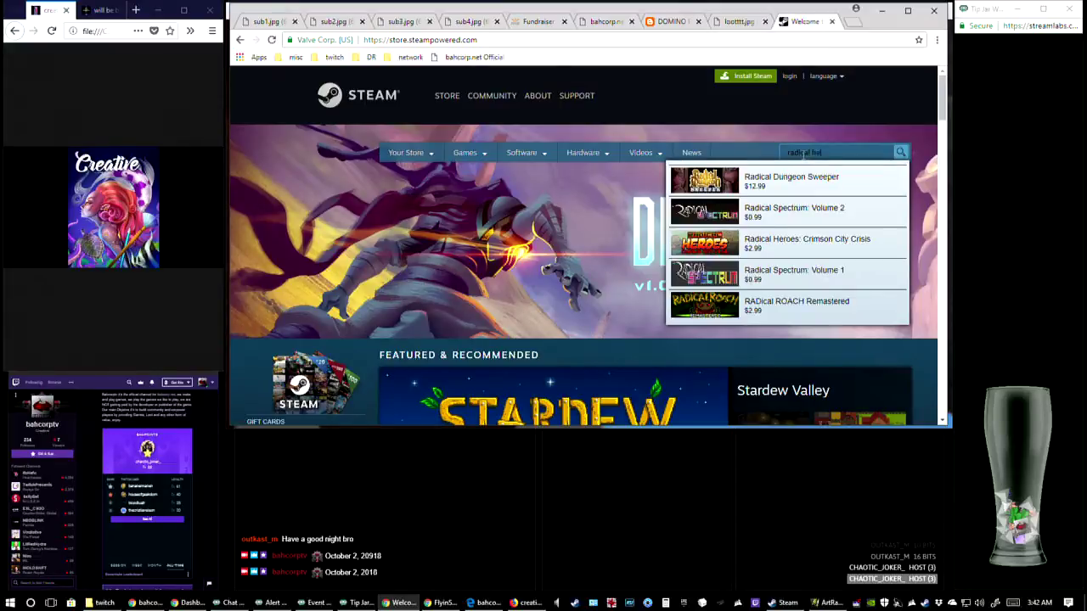
click(802, 209)
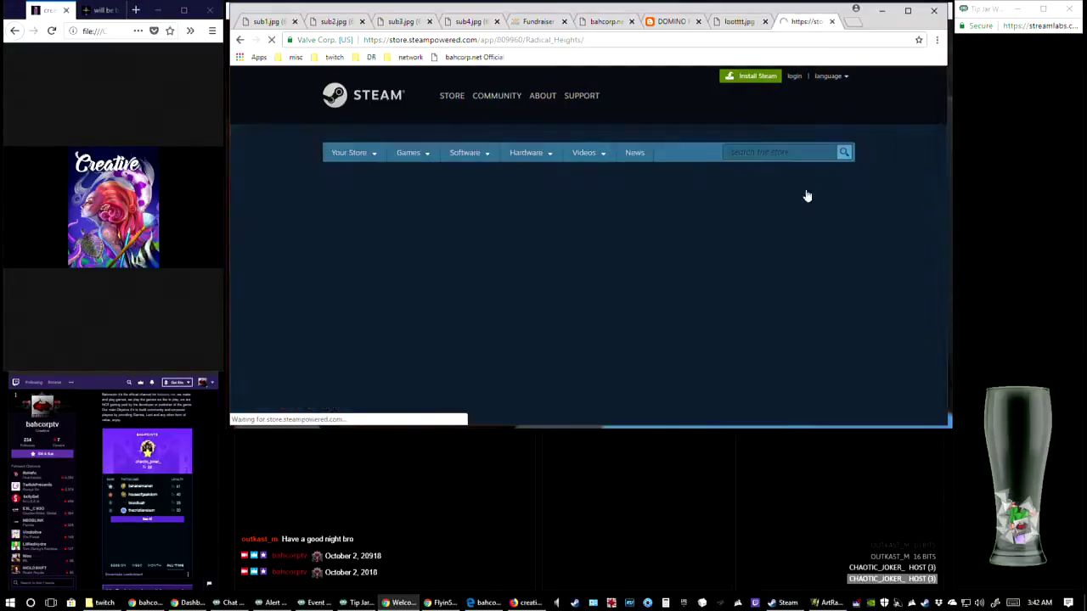
Read through the Radical Heights page, expanding the full game description and checking recent updates, system requirements and customer reviews
scroll(859, 244, down, 2)
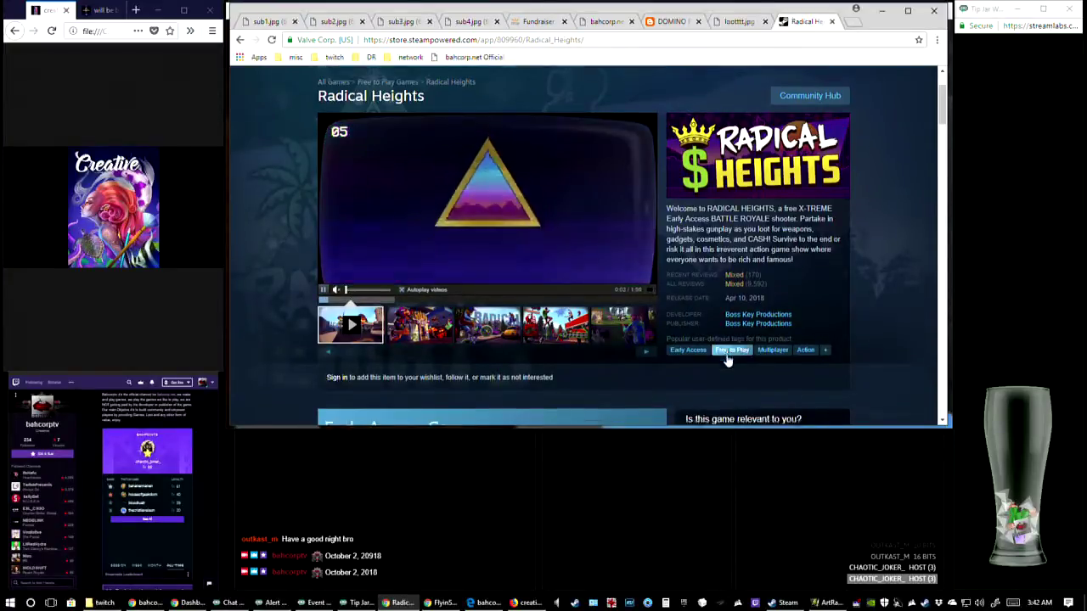
scroll(642, 323, down, 2)
scroll(642, 323, down, 7)
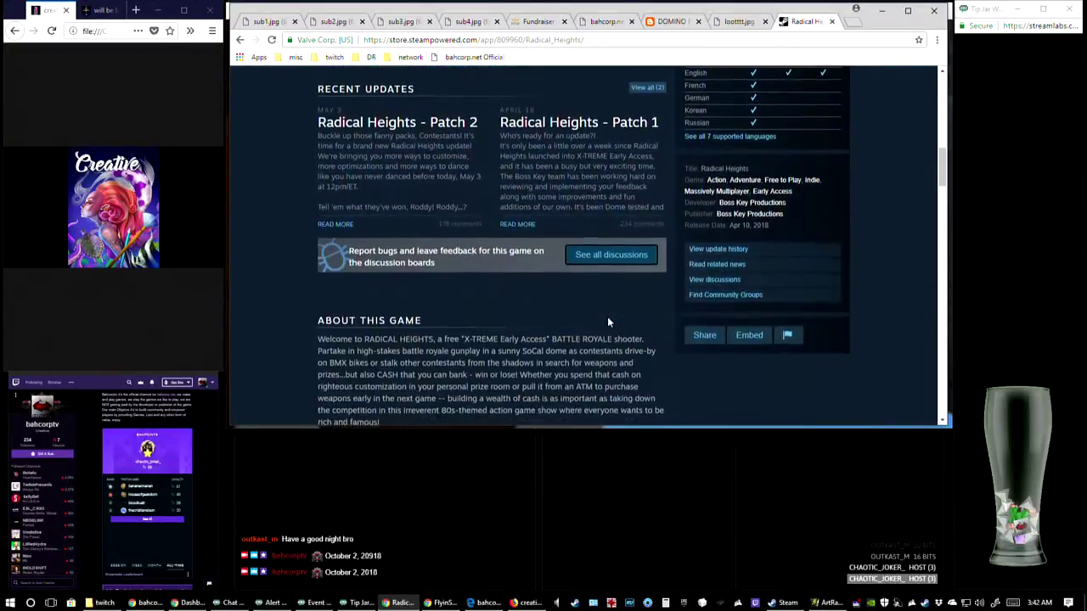
scroll(609, 322, down, 7)
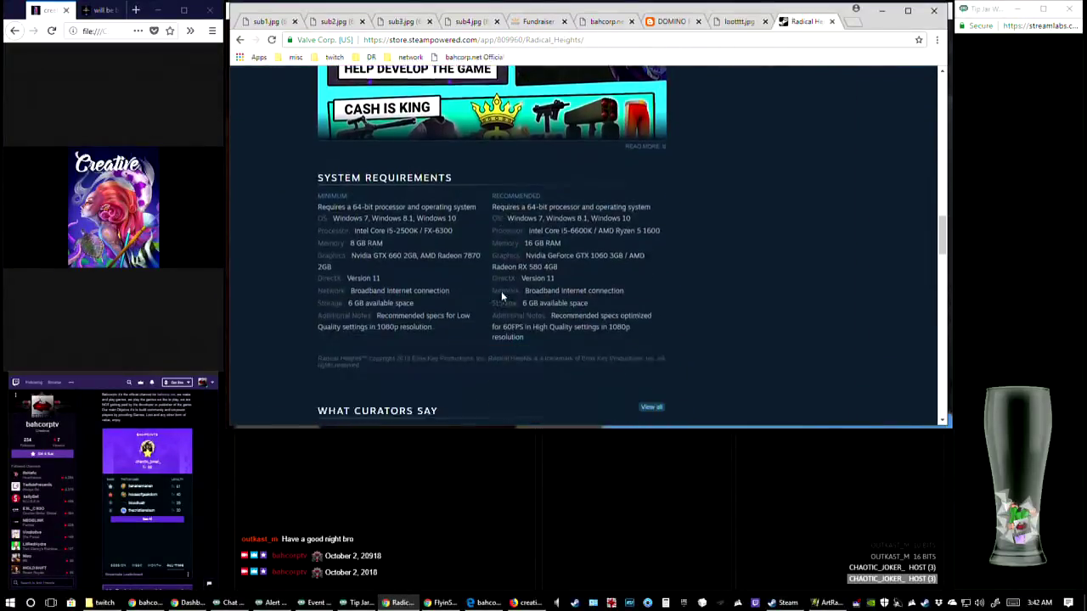
scroll(524, 299, up, 10)
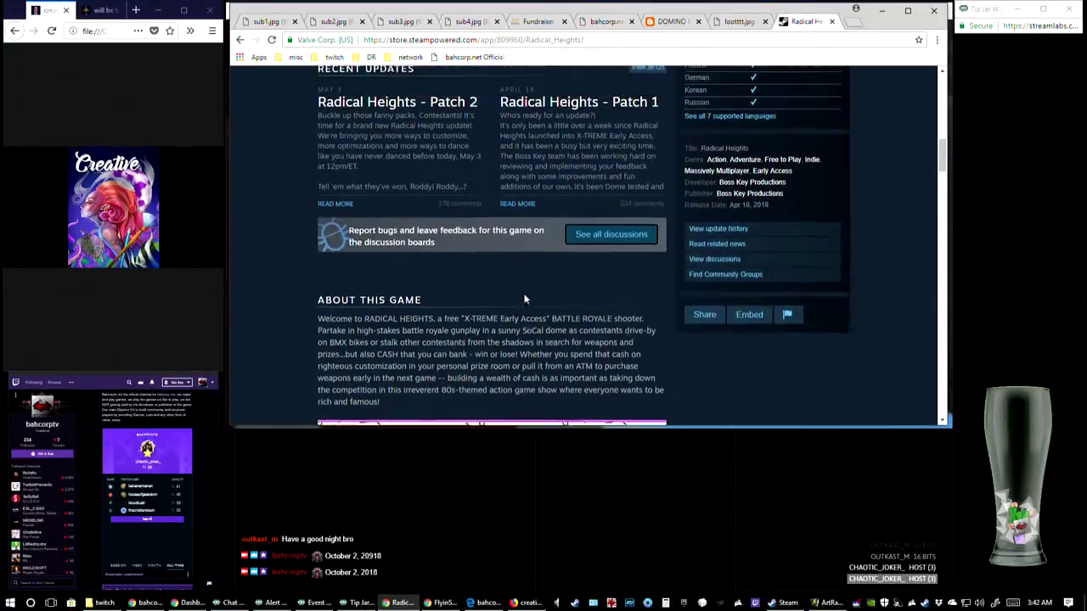
scroll(613, 215, up, 1)
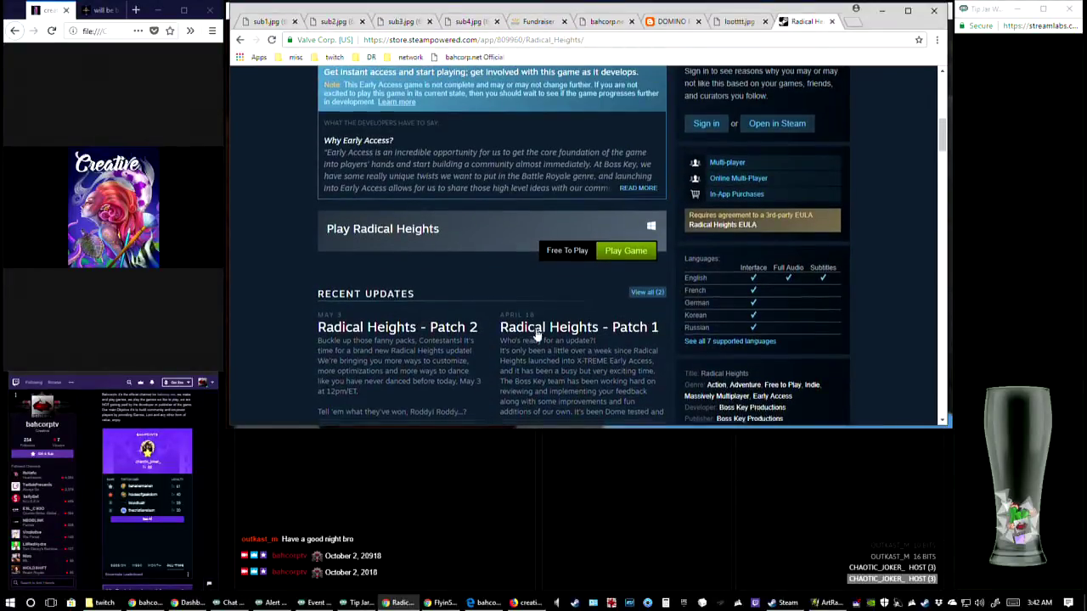
scroll(543, 322, down, 8)
scroll(507, 344, down, 3)
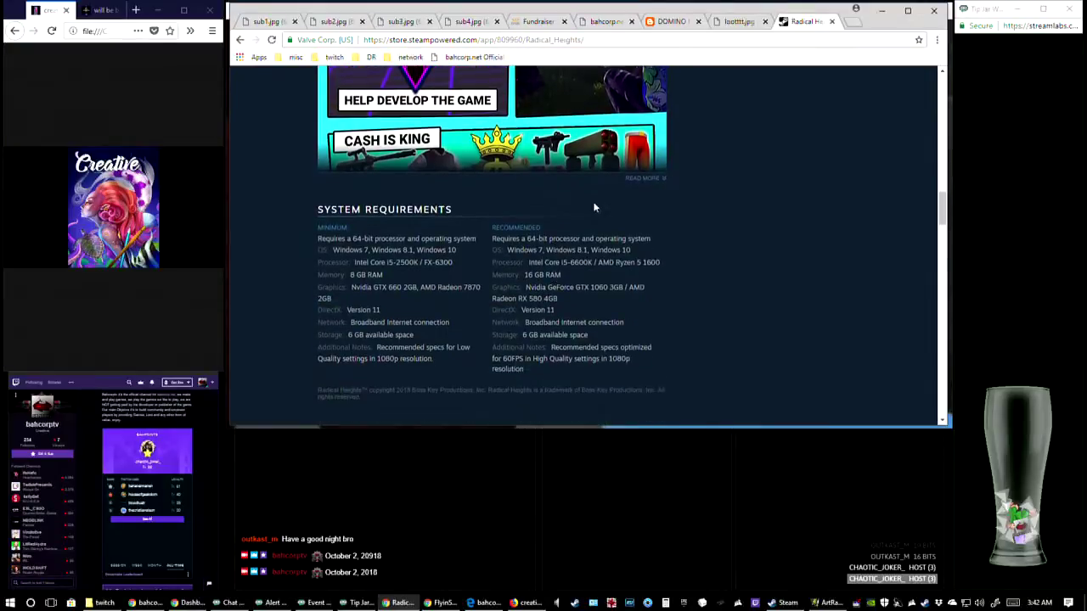
click(644, 180)
scroll(476, 361, down, 4)
scroll(472, 367, down, 8)
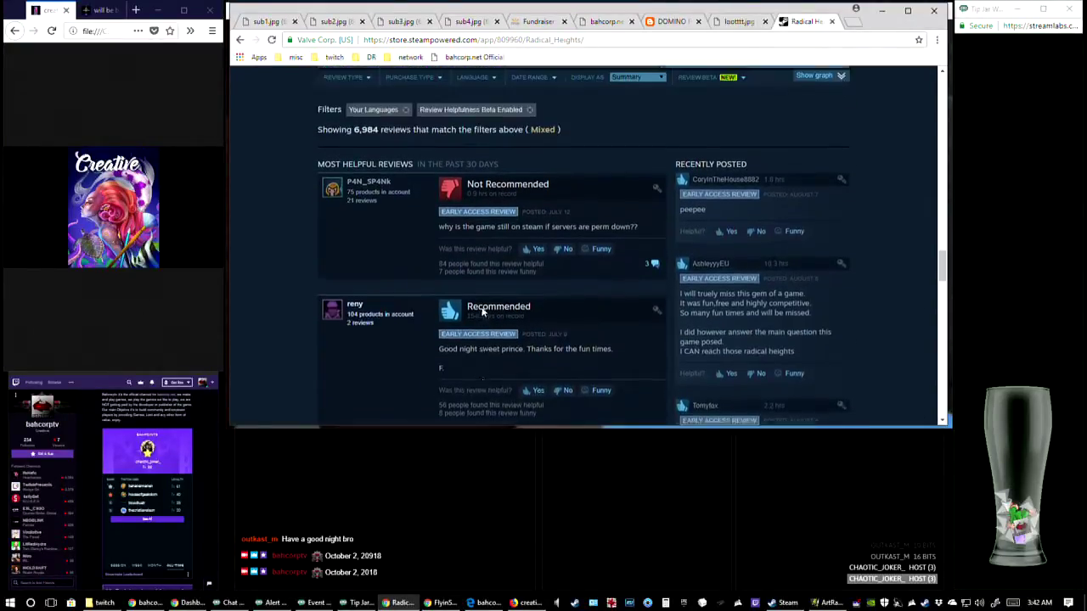
scroll(480, 303, up, 6)
scroll(475, 308, up, 10)
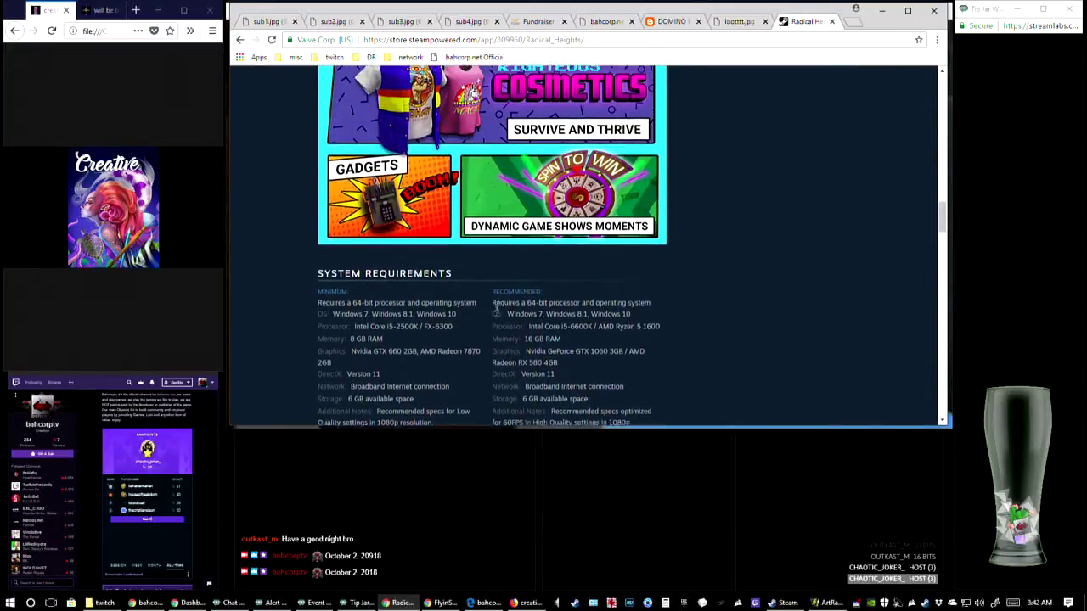
scroll(503, 311, up, 1)
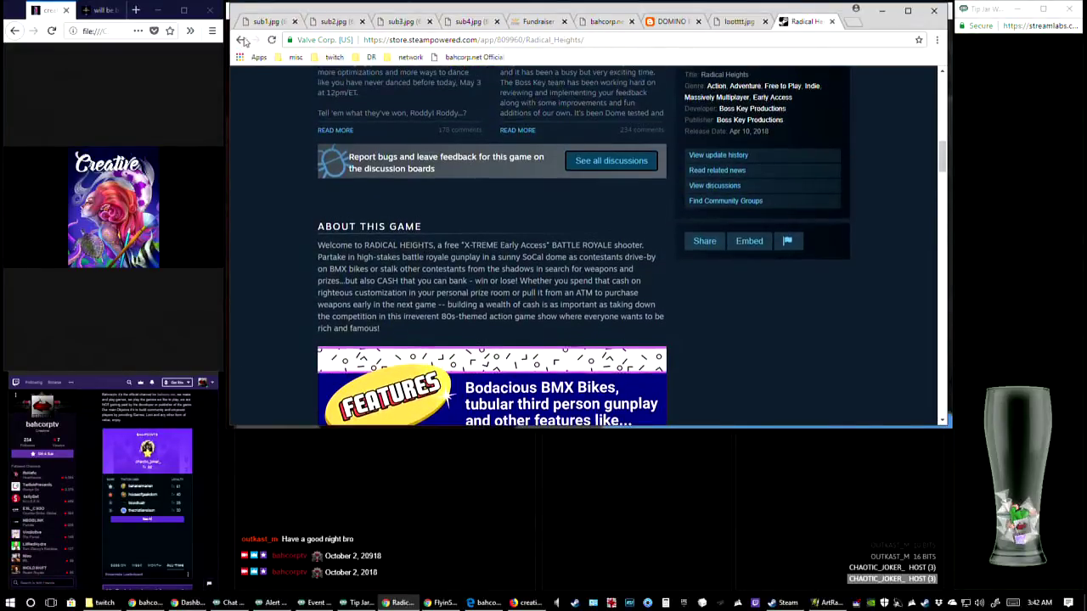
Return to the Steam store home page, search again for "radical hei" and reopen the Radical Heights page
click(240, 39)
click(827, 153)
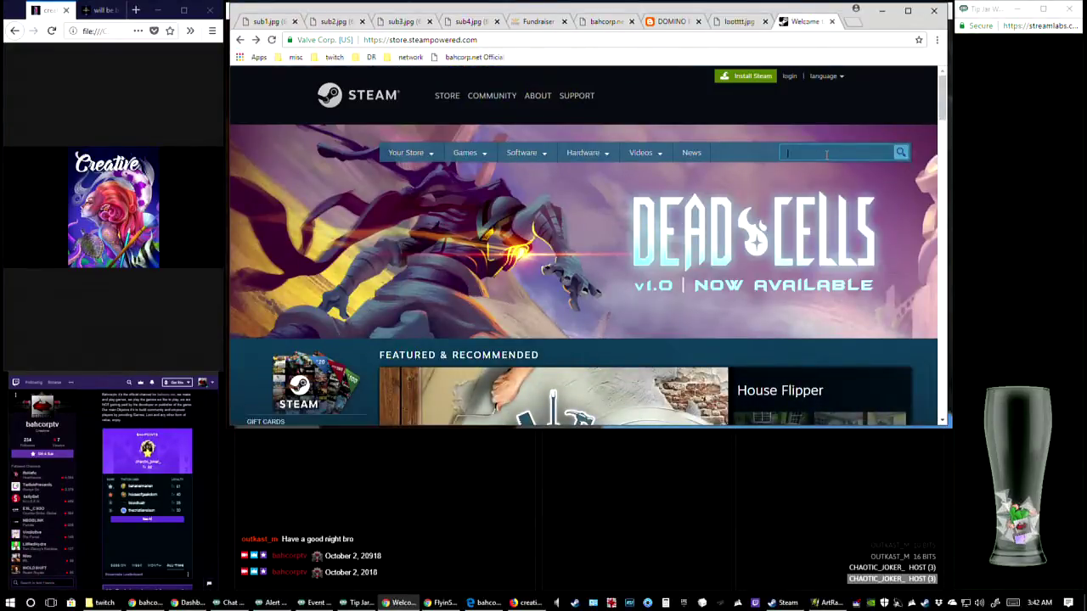
text(radical hei)
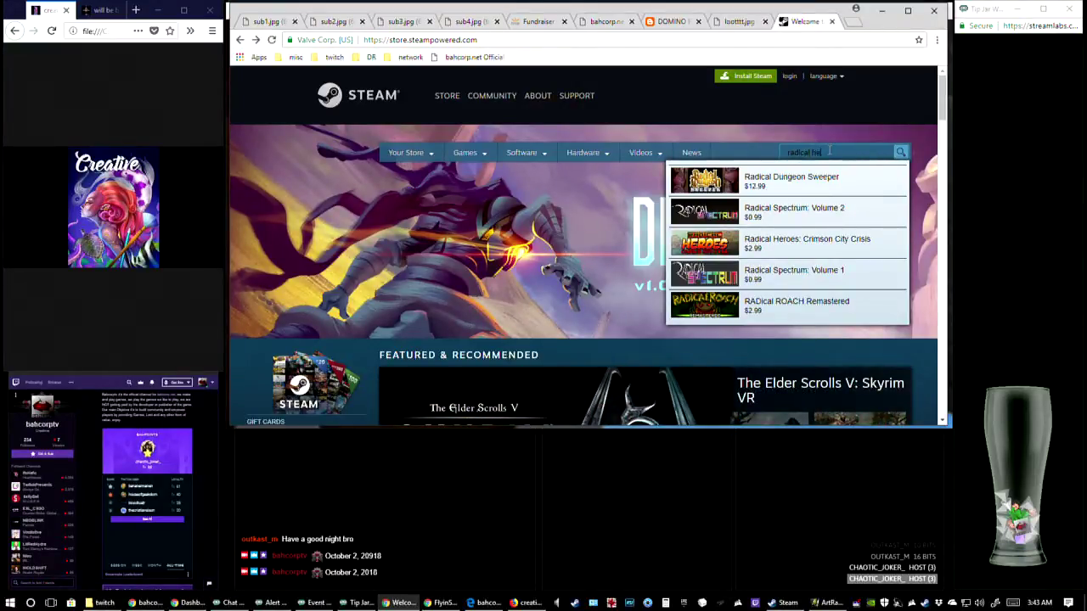
text(l)
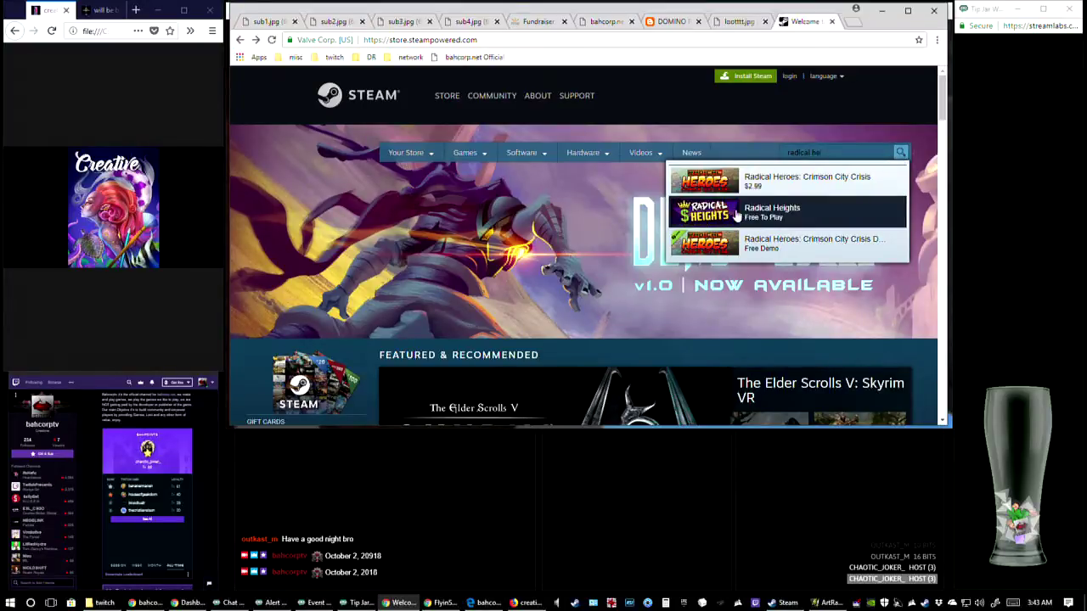
click(762, 214)
Watch the Radical Heights trailer and examine the overview with its review ratings, release date and developer
scroll(781, 314, down, 2)
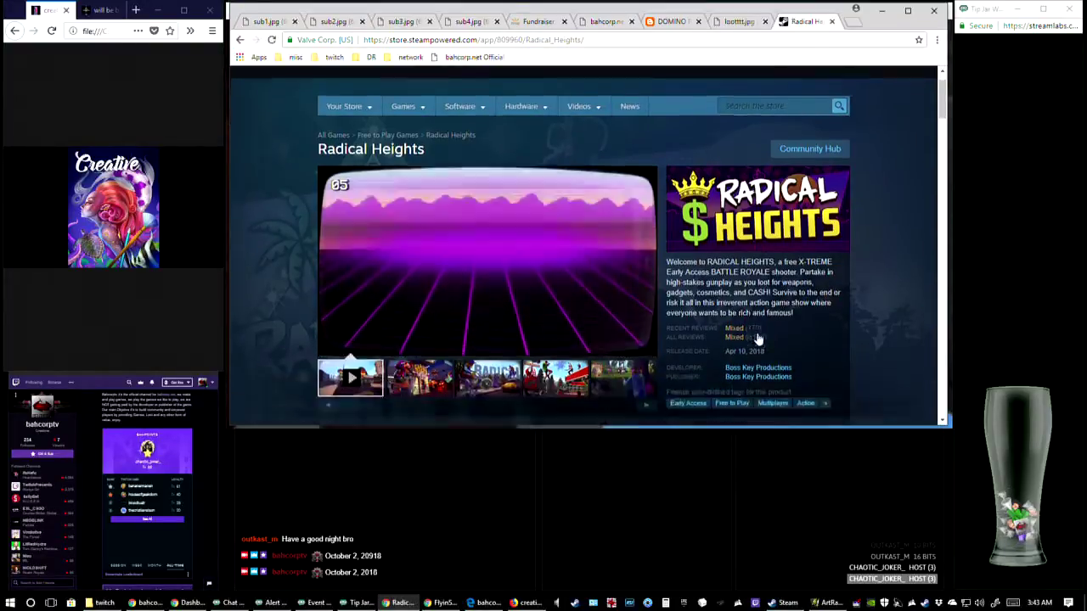
scroll(858, 321, up, 1)
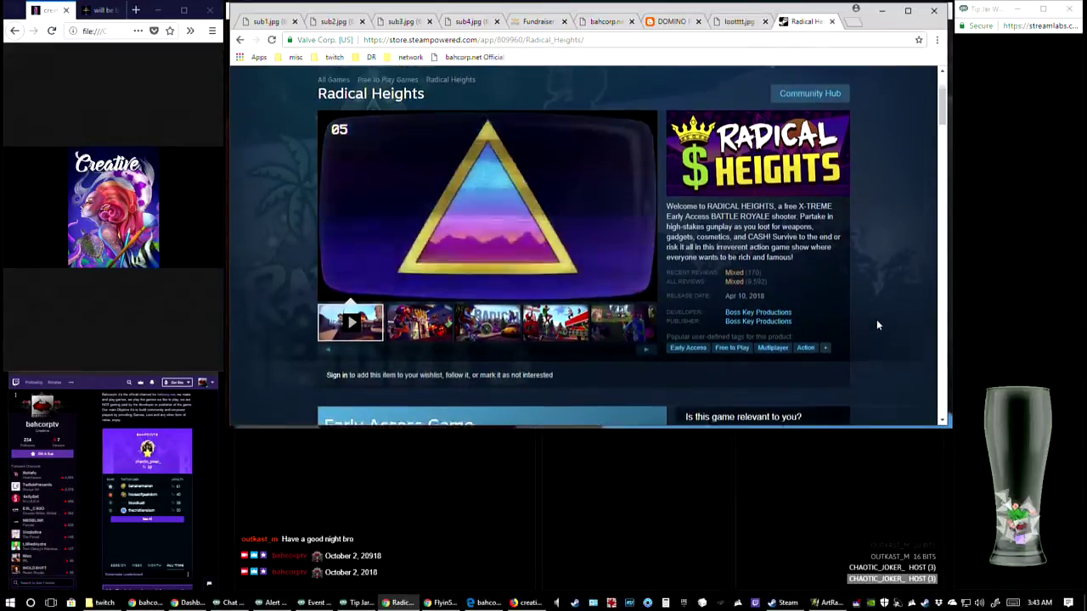
scroll(877, 320, down, 1)
scroll(876, 319, up, 1)
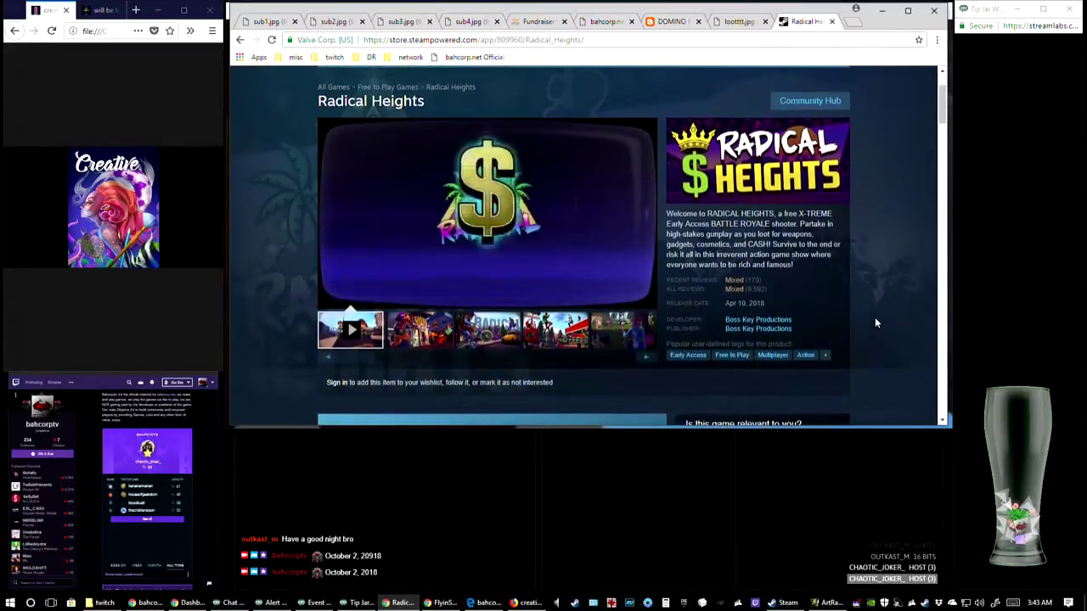
scroll(875, 317, down, 1)
scroll(883, 255, up, 1)
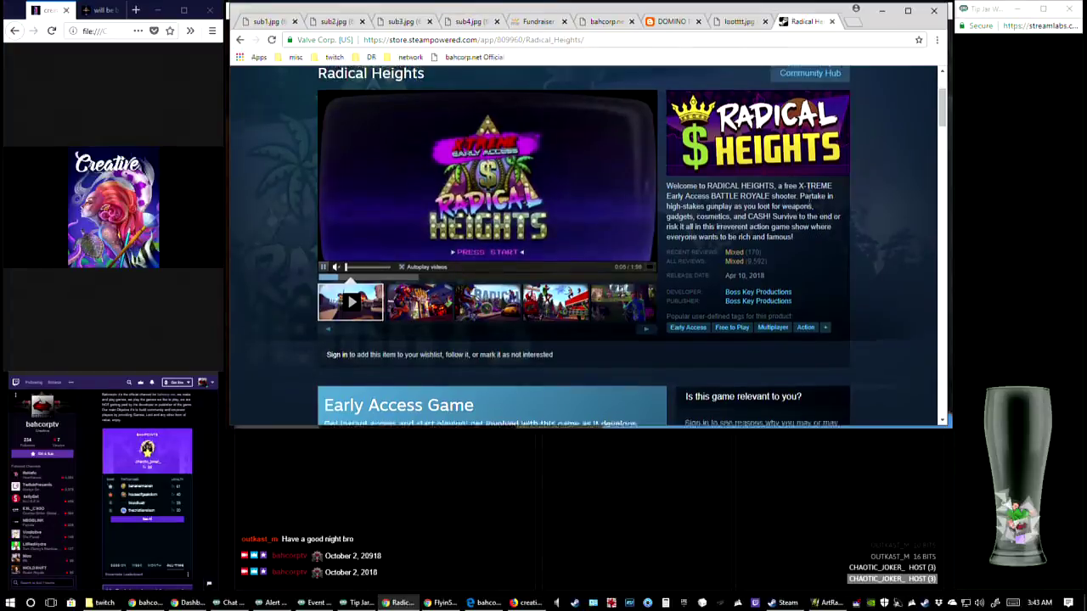
scroll(929, 136, up, 1)
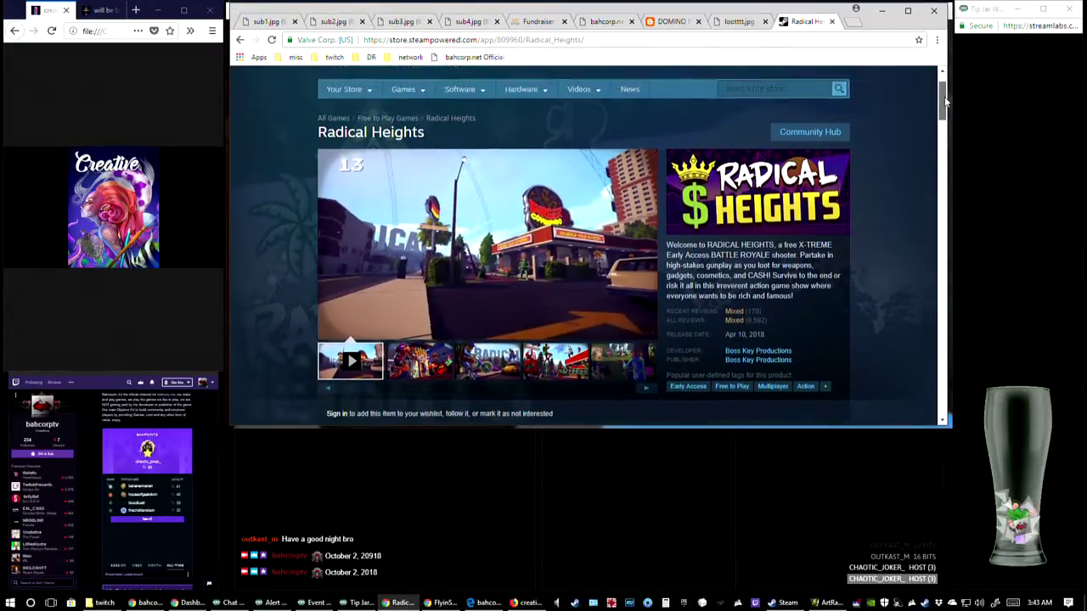
scroll(934, 128, down, 1)
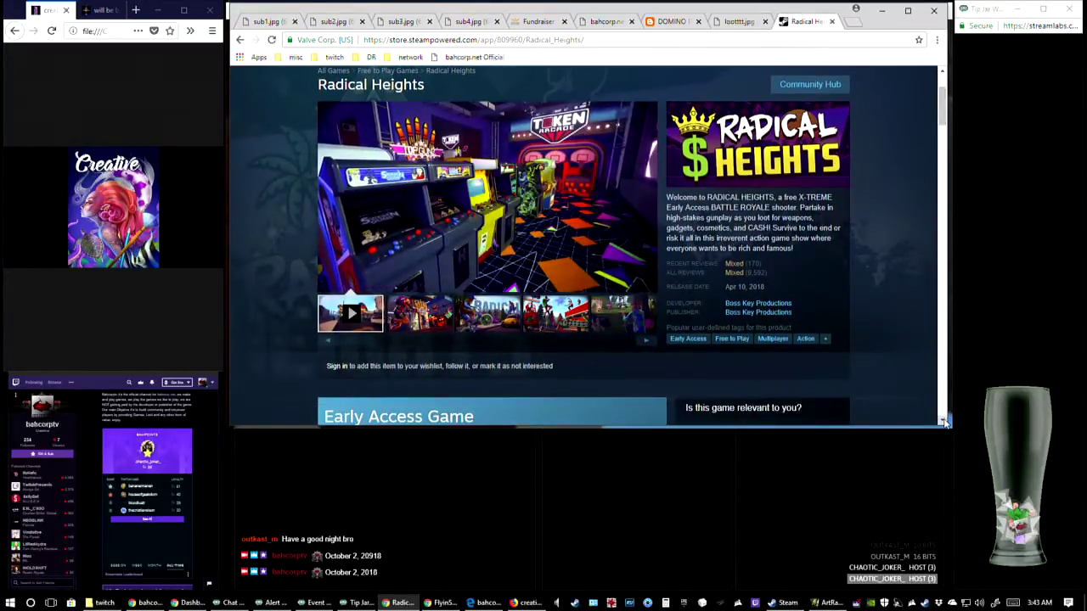
click(944, 422)
scroll(945, 119, up, 1)
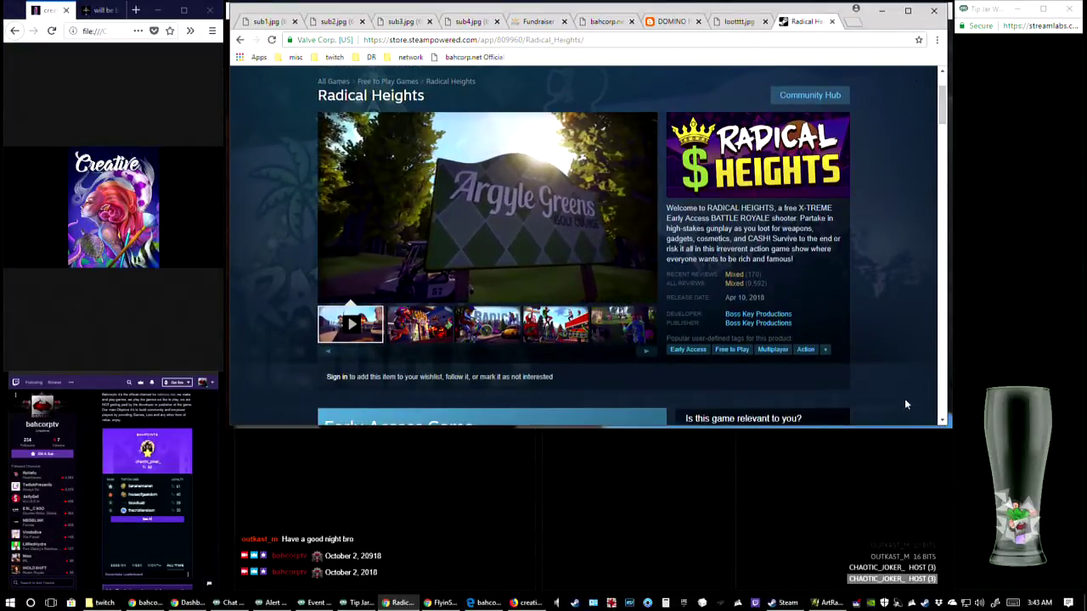
click(942, 422)
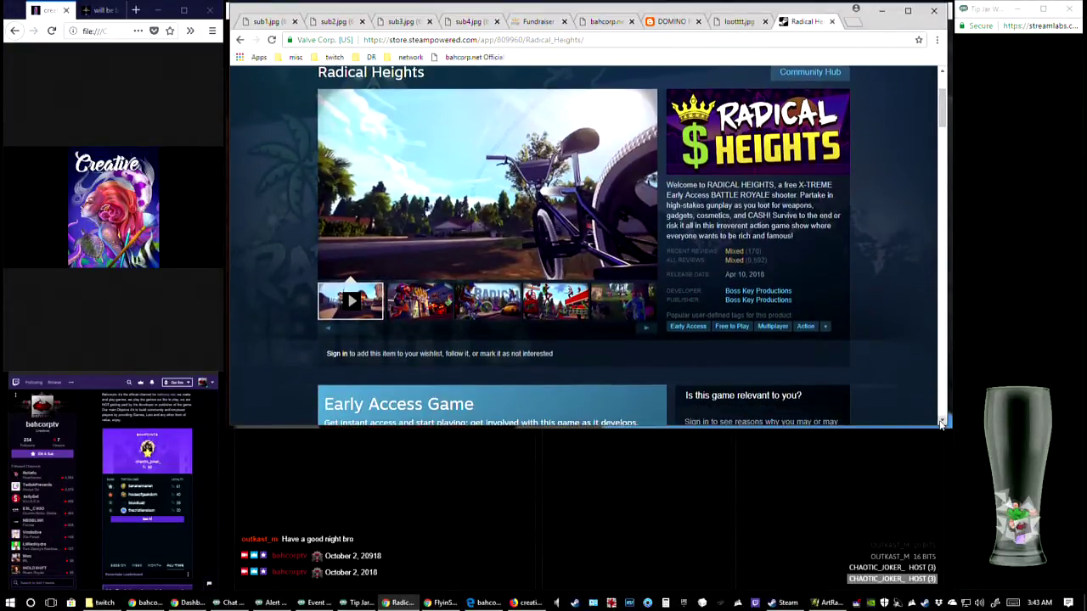
Continue watching the Radical Heights trailer on its store page
scroll(857, 272, up, 1)
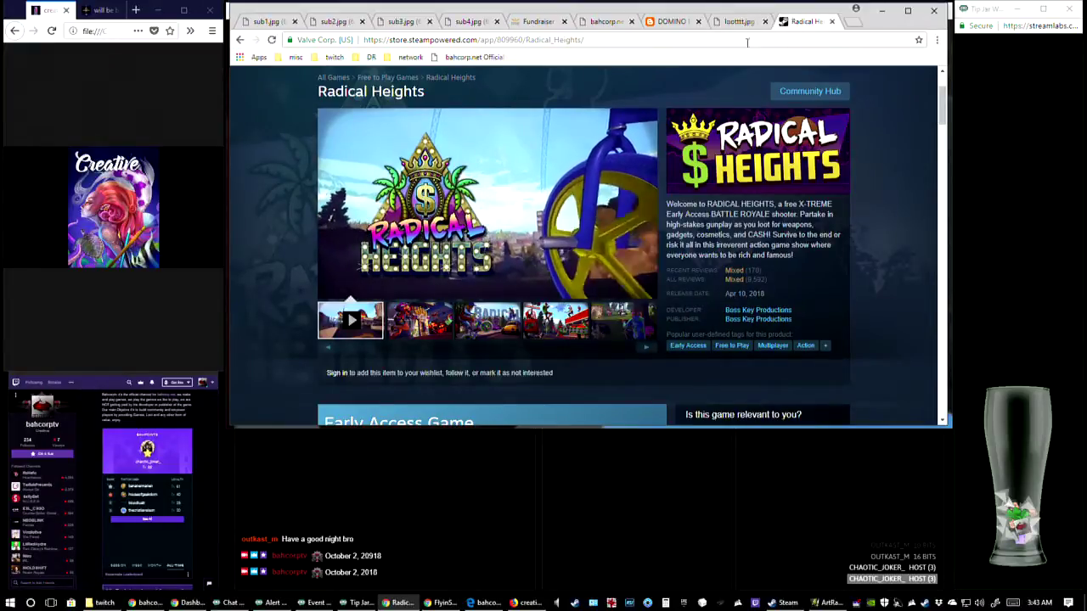
mouse_move(586, 231)
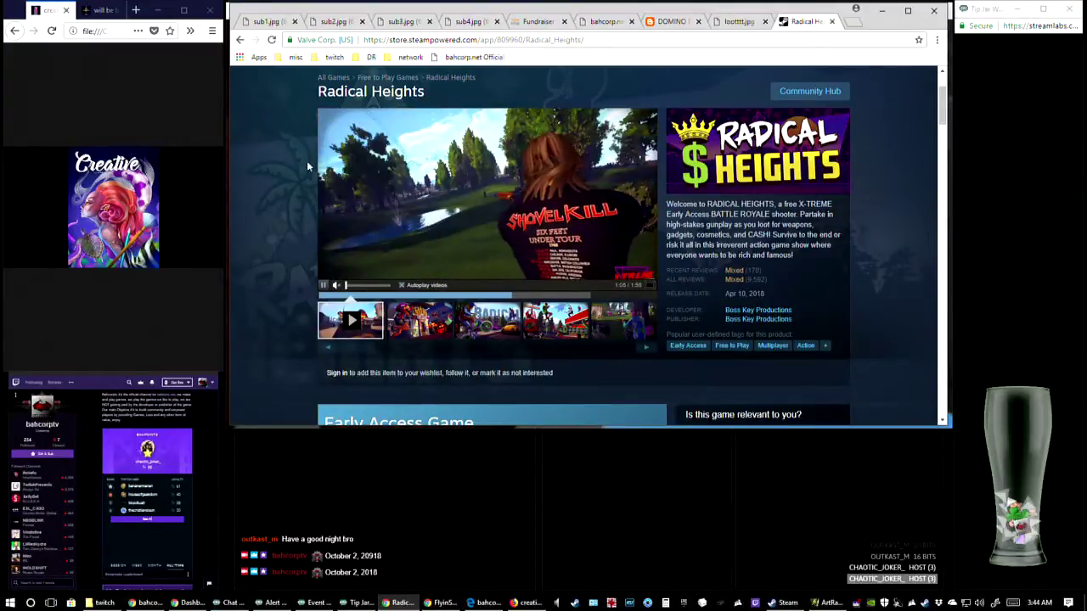
scroll(307, 166, up, 2)
scroll(674, 251, down, 2)
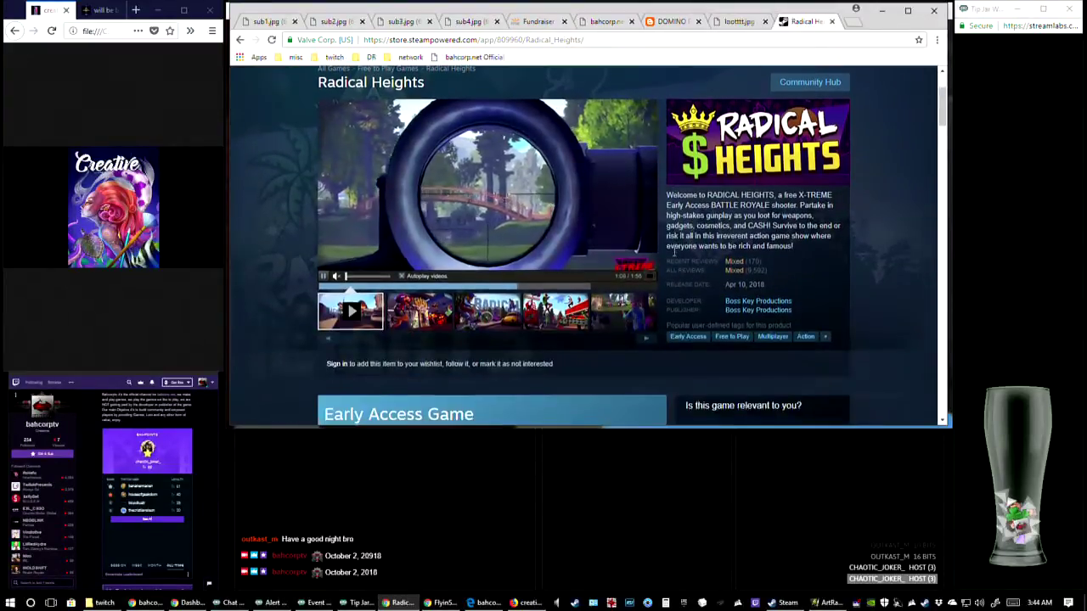
Search the Steam store for "law" and open the LawBreakers page
scroll(674, 251, up, 3)
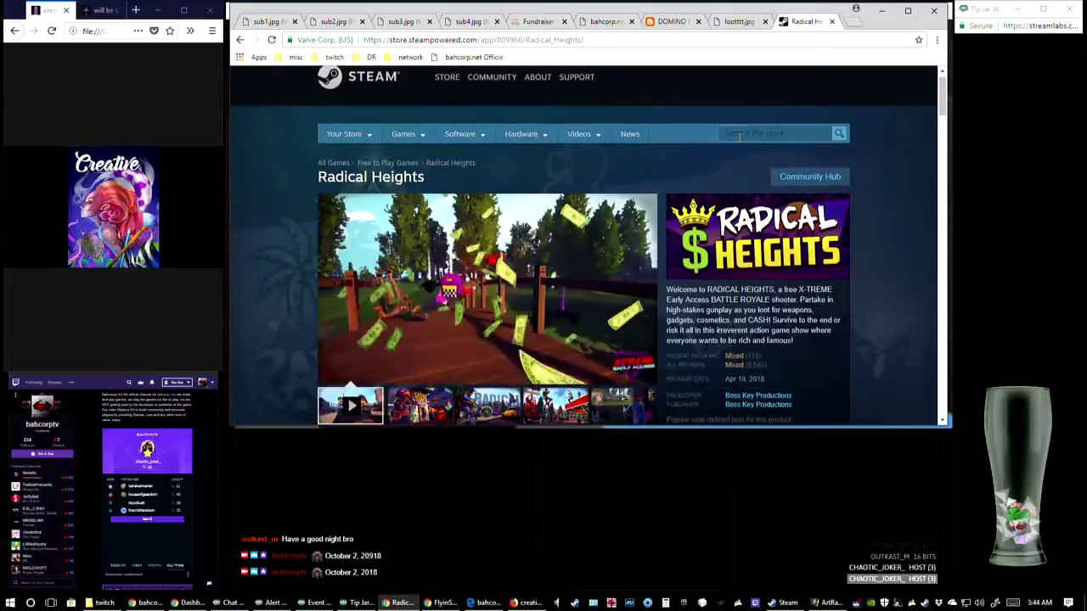
click(739, 136)
text(law)
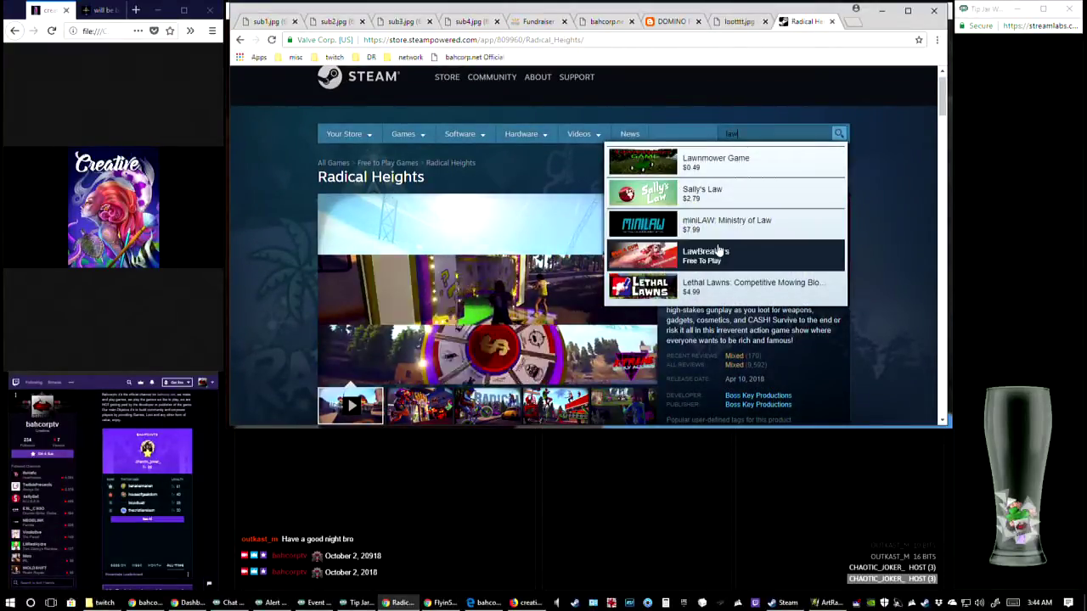
click(719, 252)
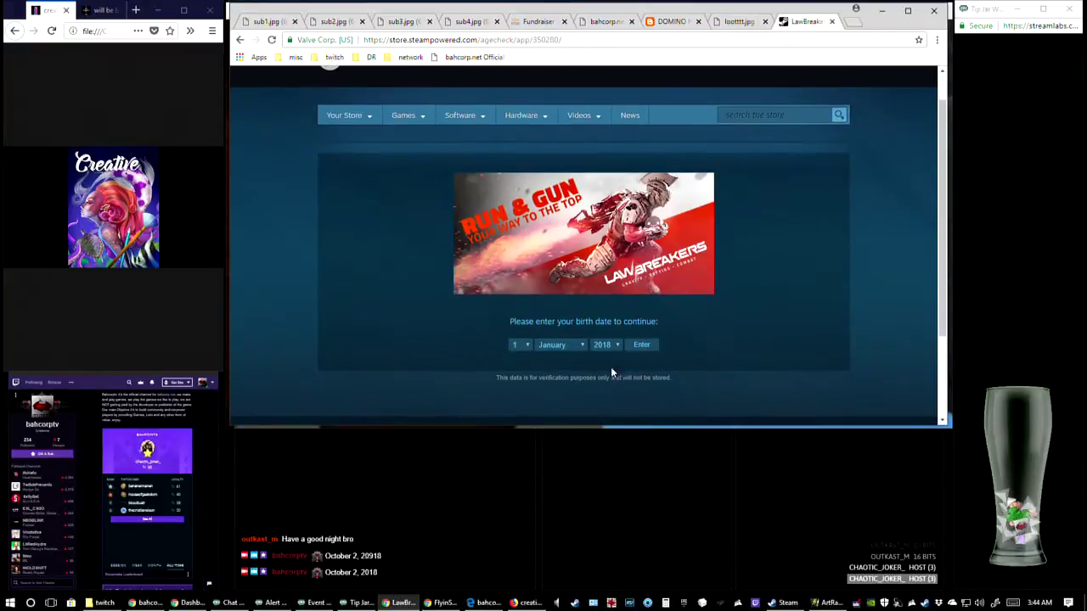
Pass the LawBreakers age check by choosing a birth year and submitting the birth date
click(620, 346)
scroll(604, 384, up, 5)
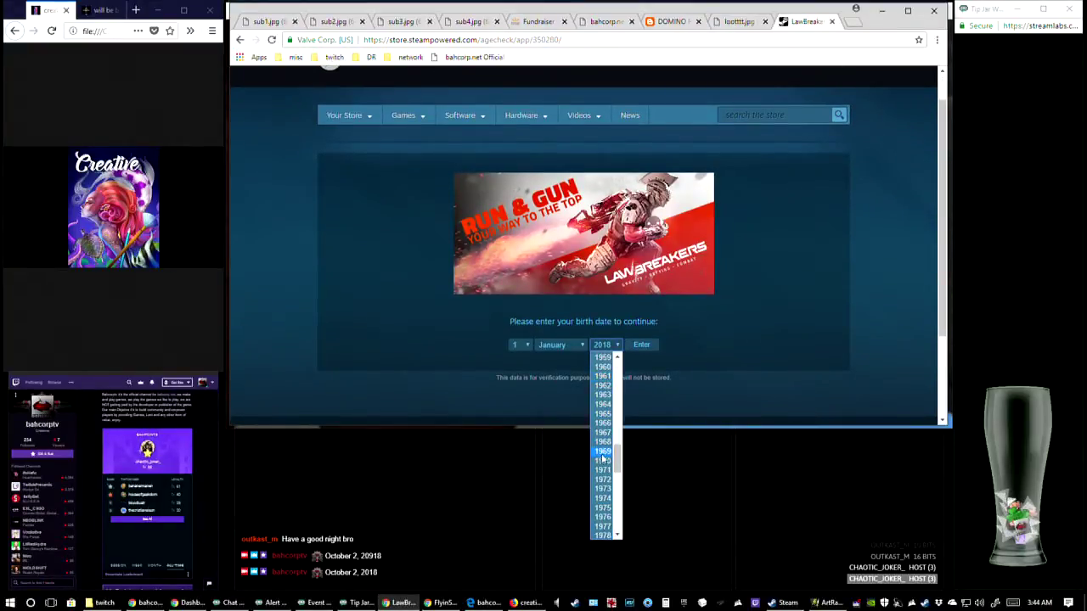
scroll(612, 419, down, 5)
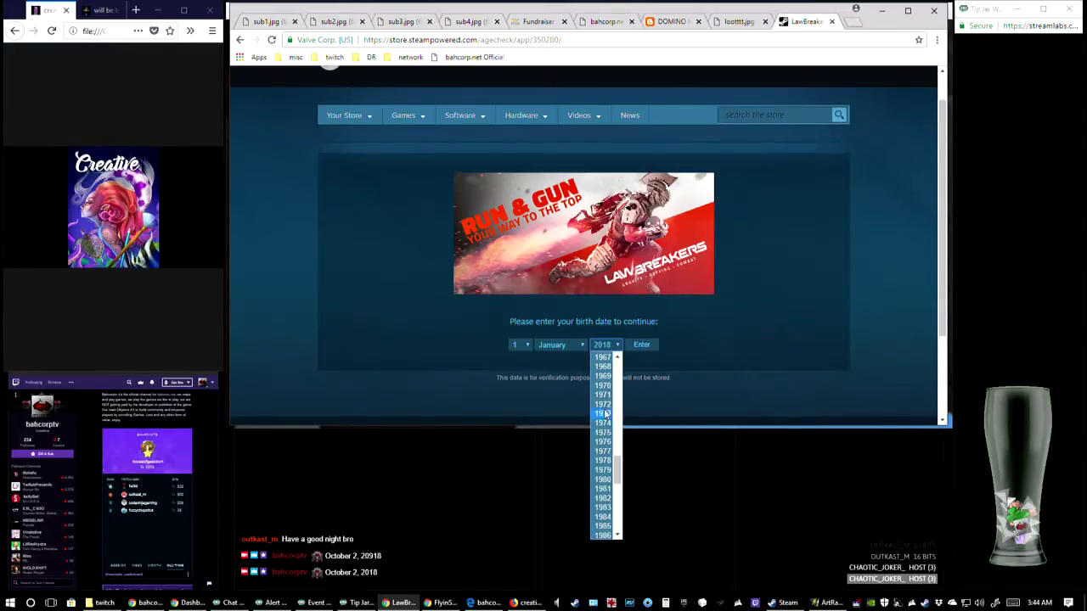
click(602, 459)
click(639, 346)
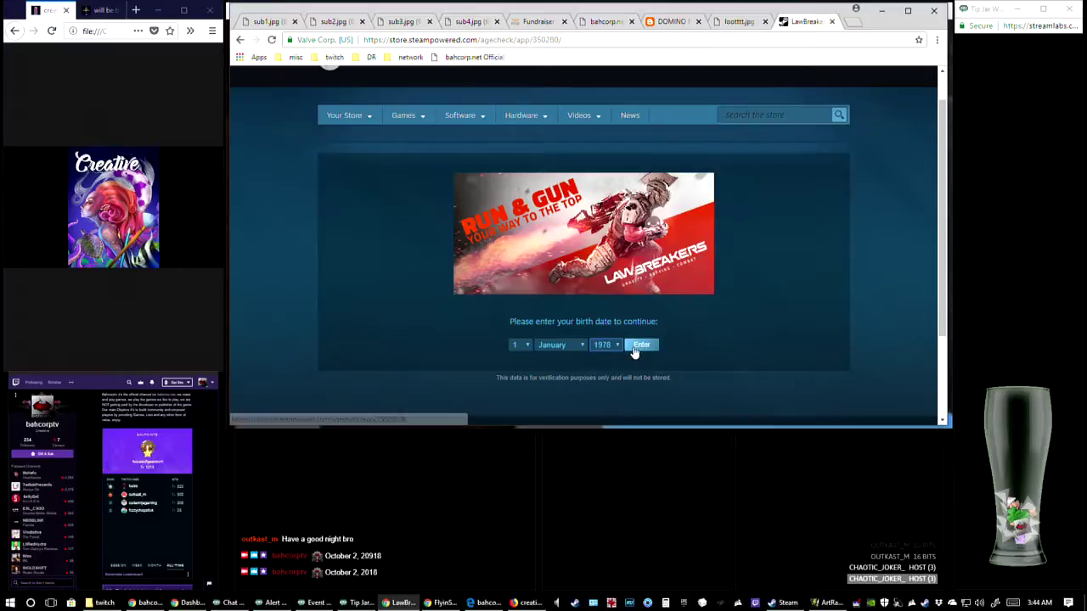
Look through the LawBreakers trailers and screenshots, enlarging the character line-up images and closing the enlarged view
scroll(712, 343, down, 1)
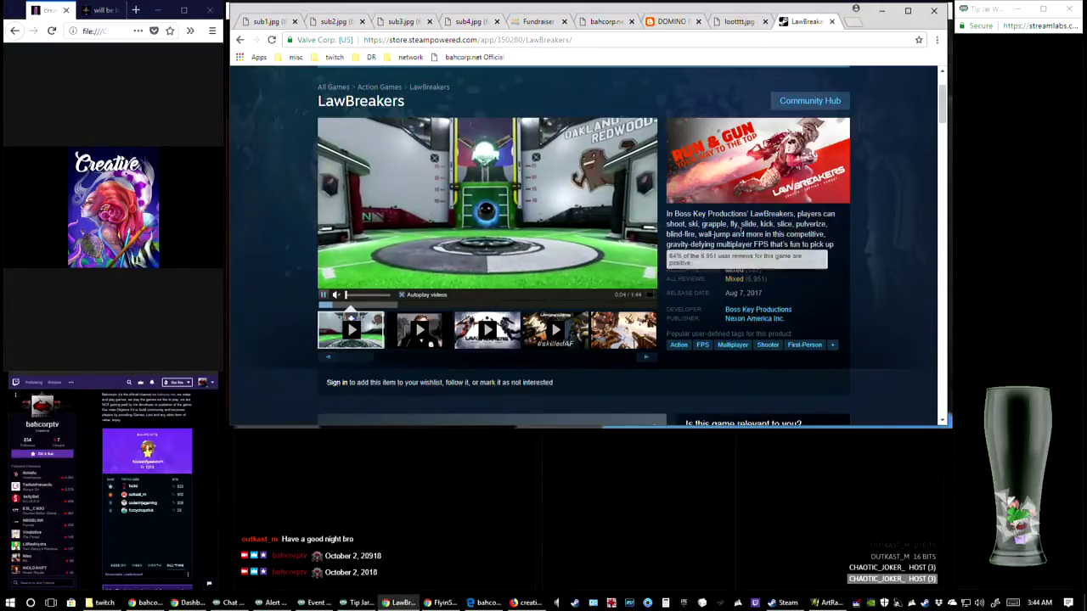
click(556, 346)
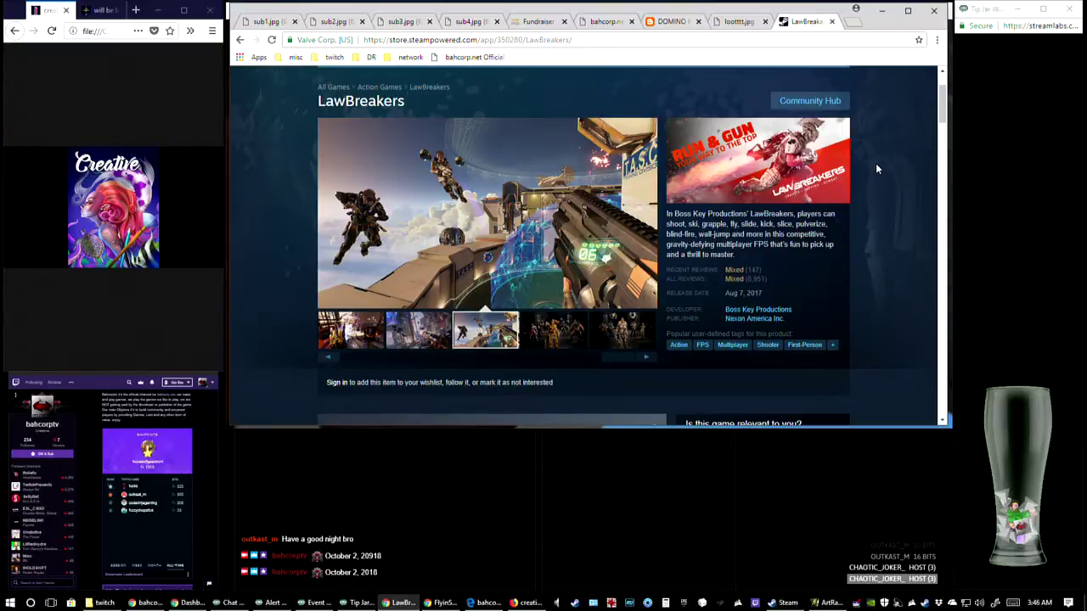
click(475, 197)
click(786, 383)
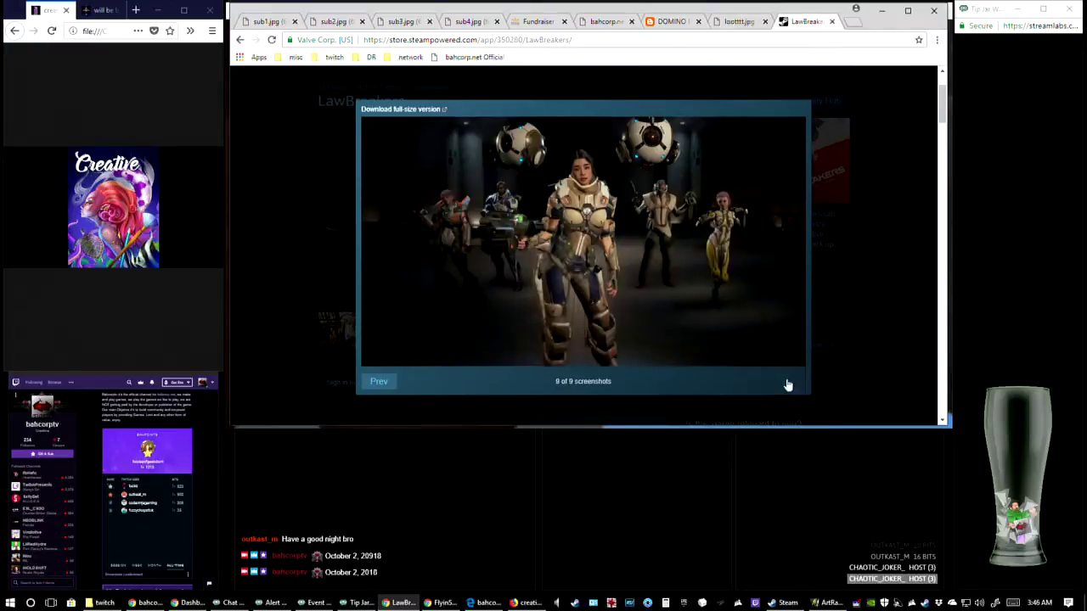
click(298, 244)
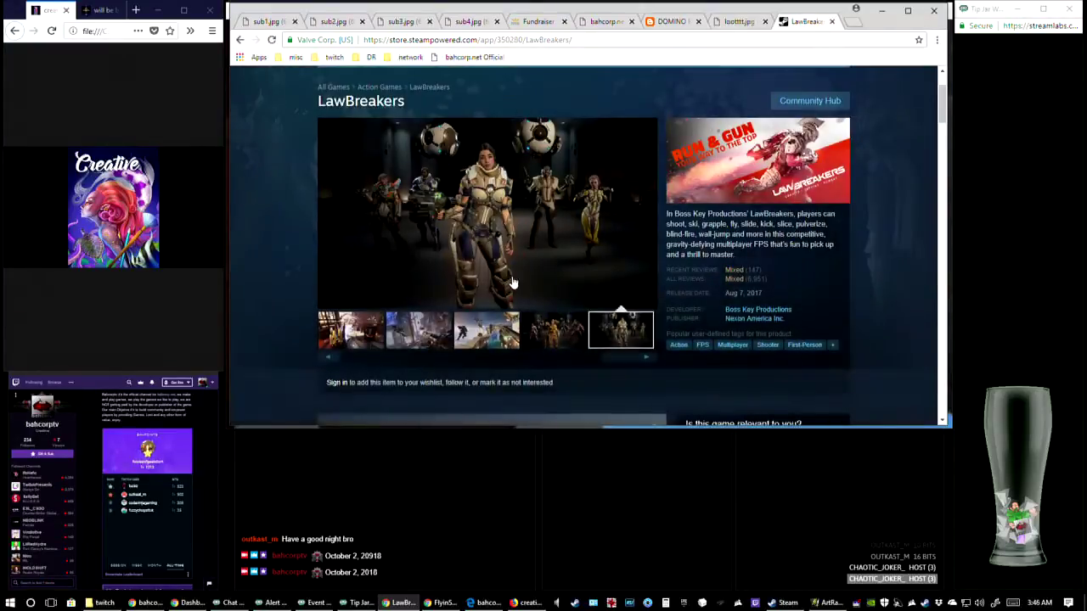
Return to the start of the LawBreakers media strip and play the third trailer
scroll(357, 364, down, 1)
click(357, 339)
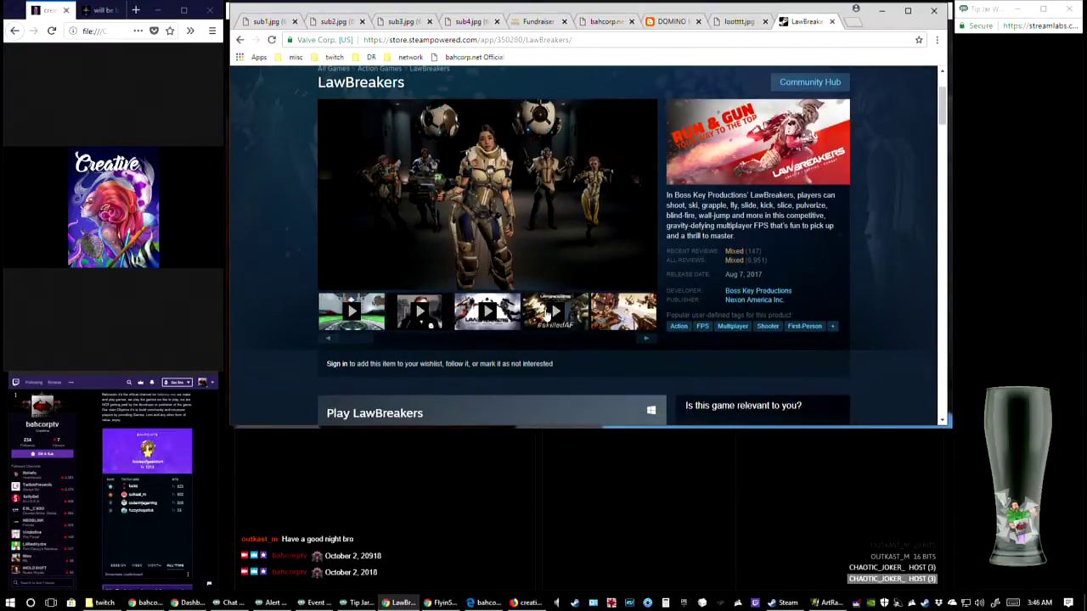
click(485, 312)
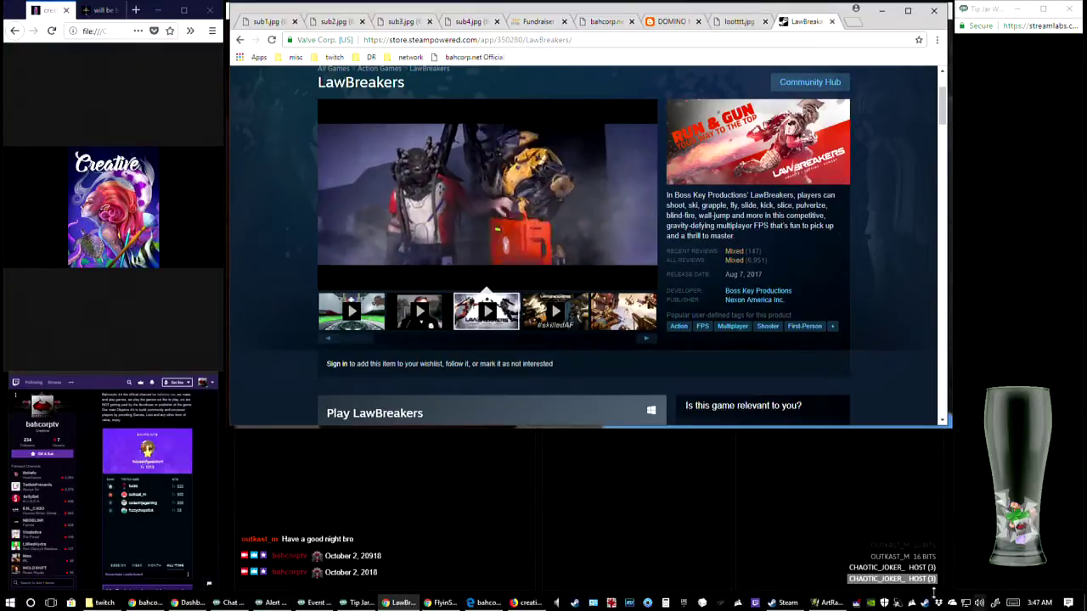
Close the LawBreakers store page and switch to the dominoartweek6b painting in ArtRage
click(831, 22)
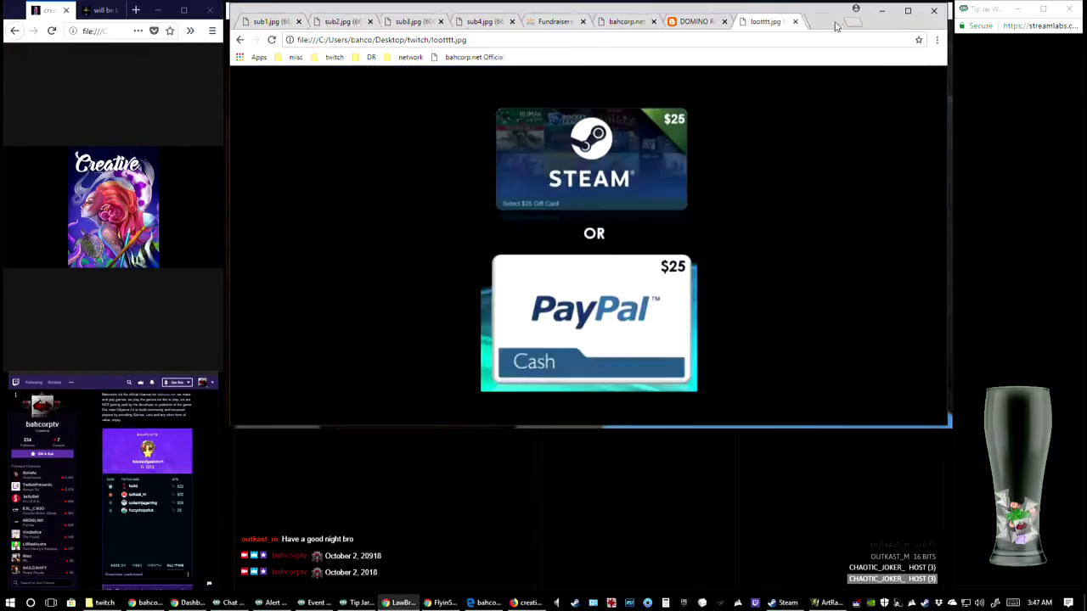
click(828, 603)
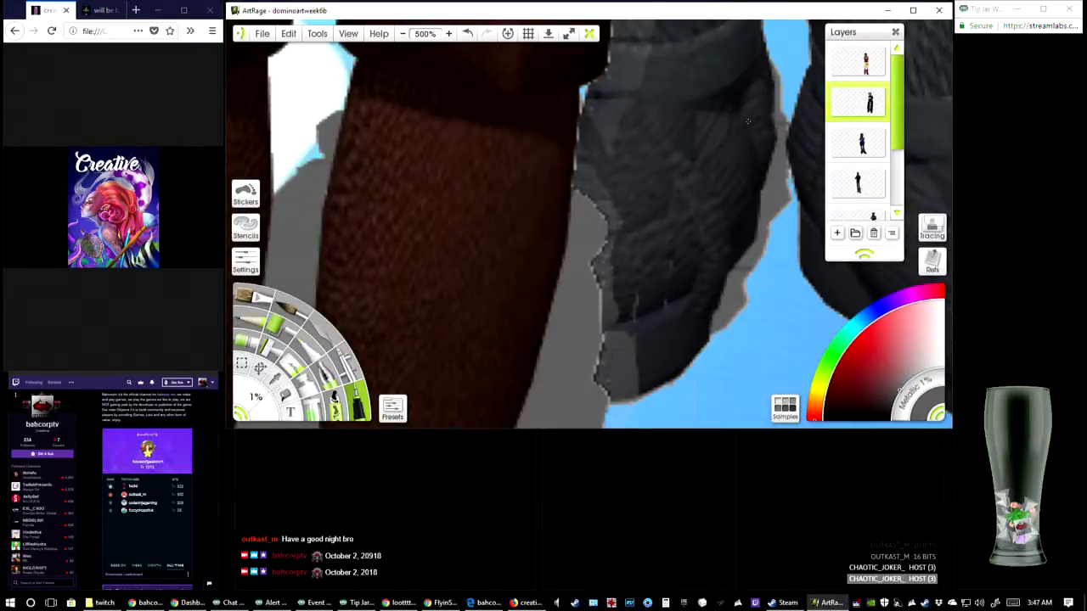
Examine the grey shadow remnants and cutout edges around the brown boots and the neighbouring dark shoe
drag(662, 137, 707, 183)
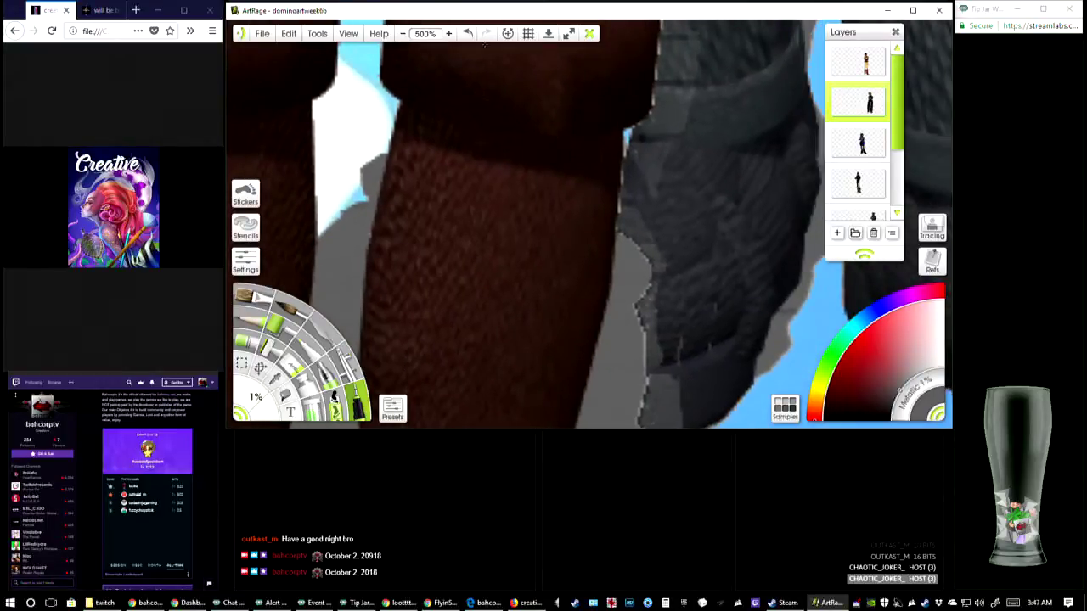
click(402, 36)
click(401, 36)
click(402, 36)
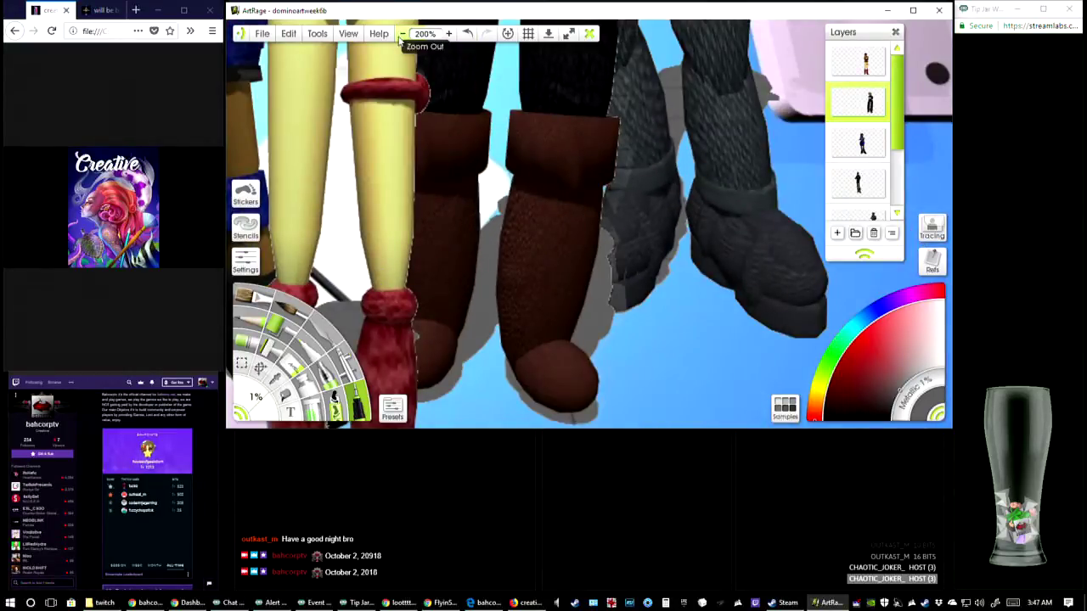
click(448, 34)
click(448, 34)
click(448, 34)
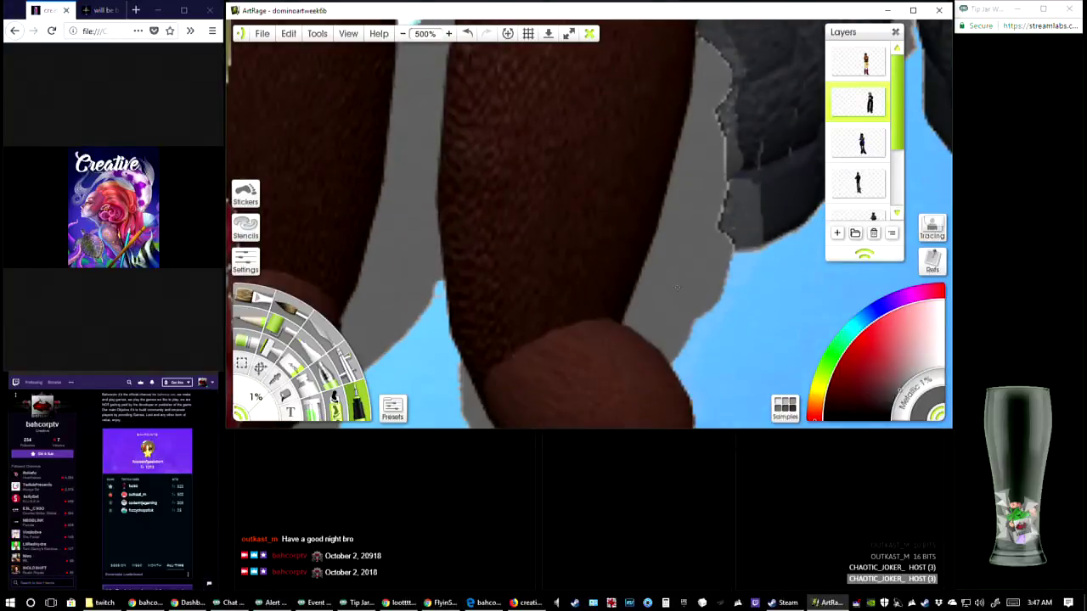
drag(677, 287, 617, 16)
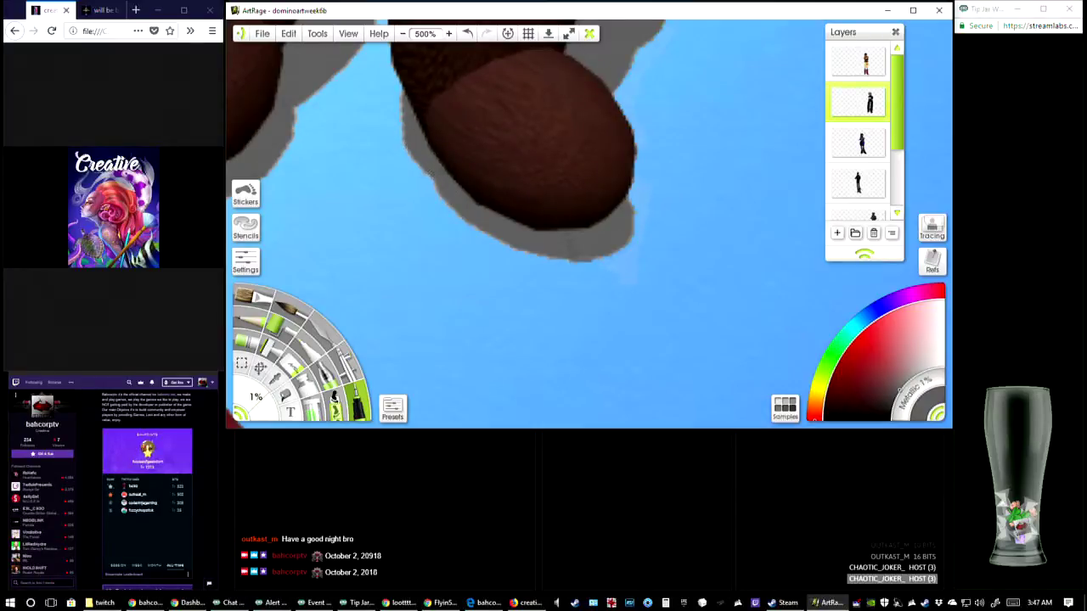
drag(584, 243, 484, 338)
drag(586, 102, 559, 332)
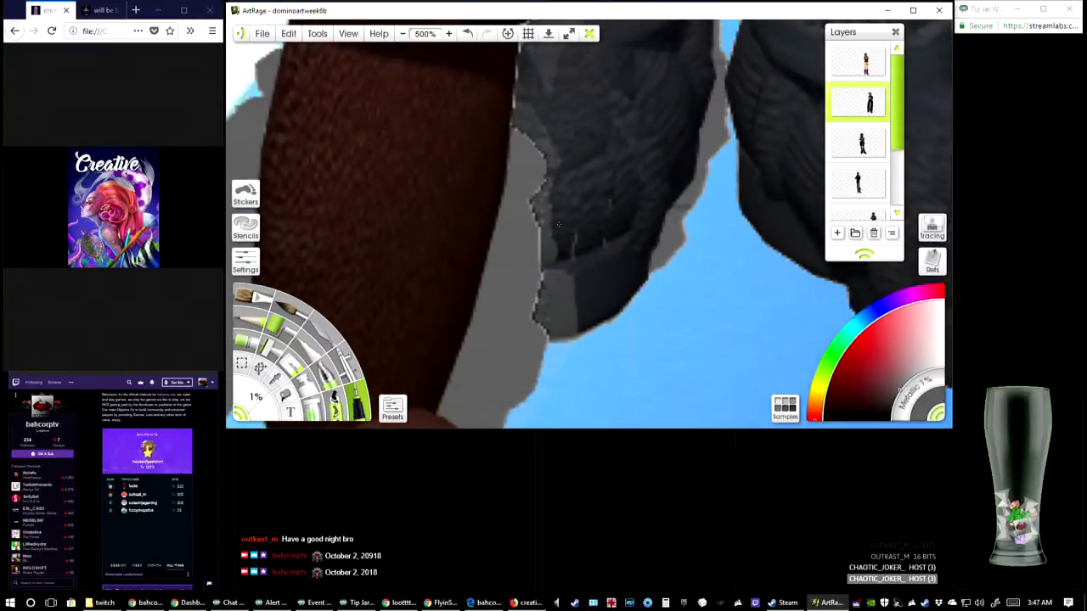
drag(615, 75, 594, 237)
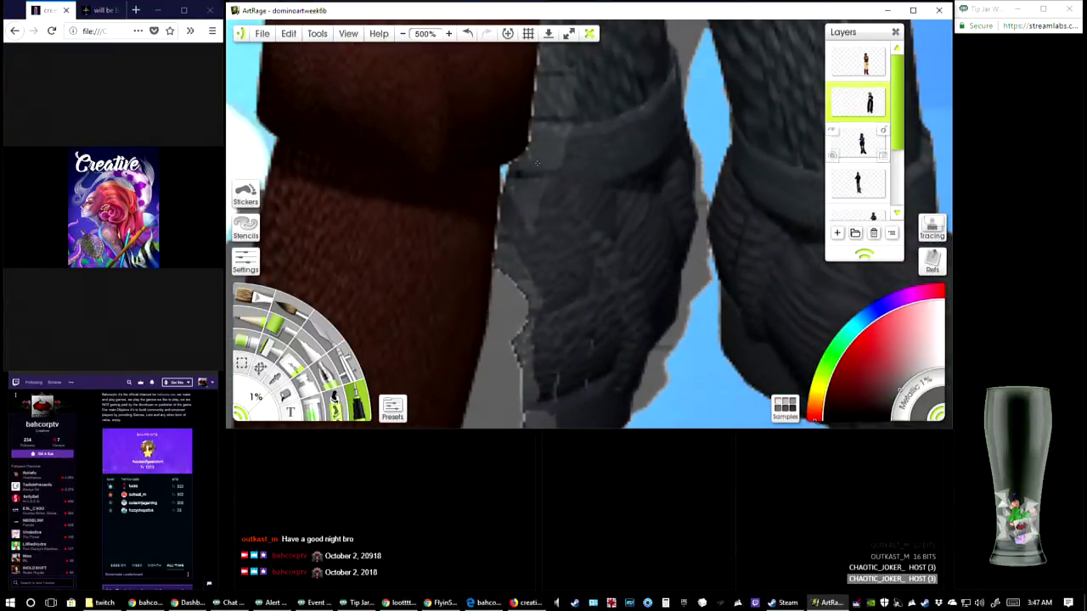
Select the layer of the character in the blue top and inspect the grey remnants around the legs and shoes
scroll(875, 144, down, 2)
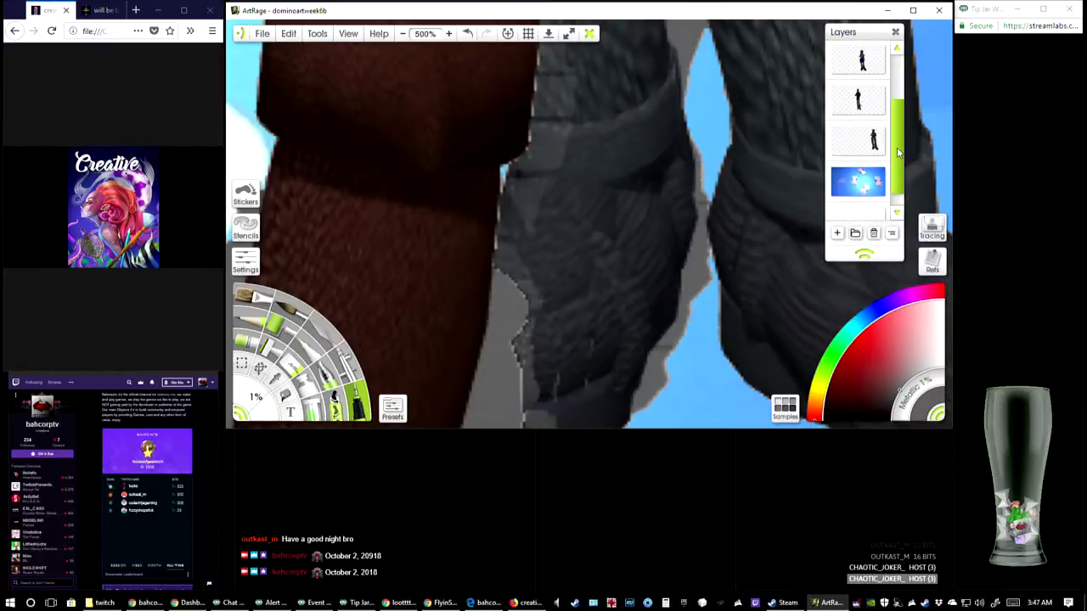
click(878, 152)
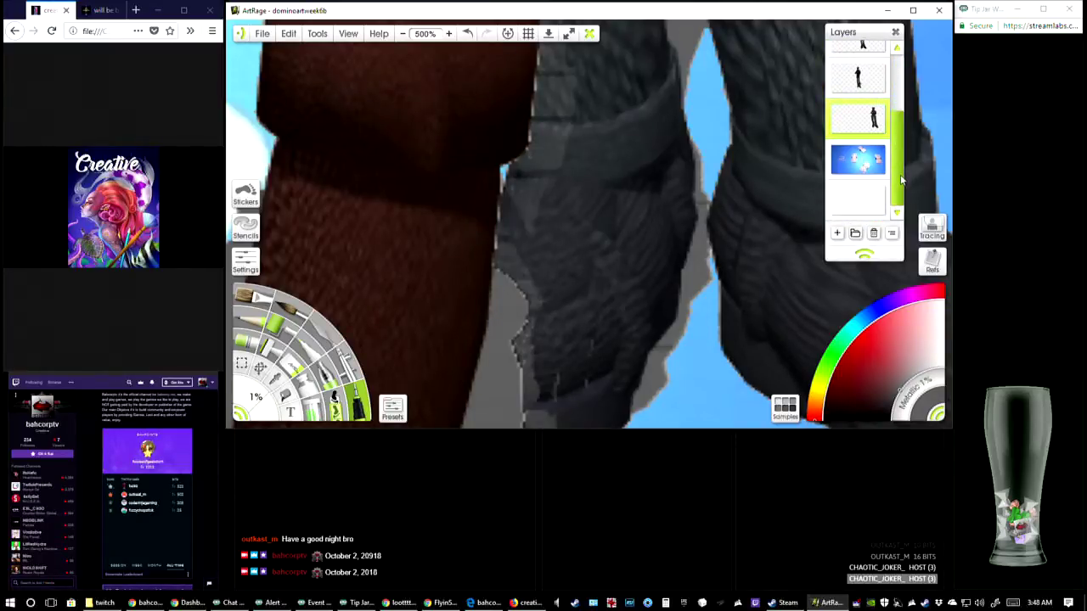
drag(589, 269, 637, 110)
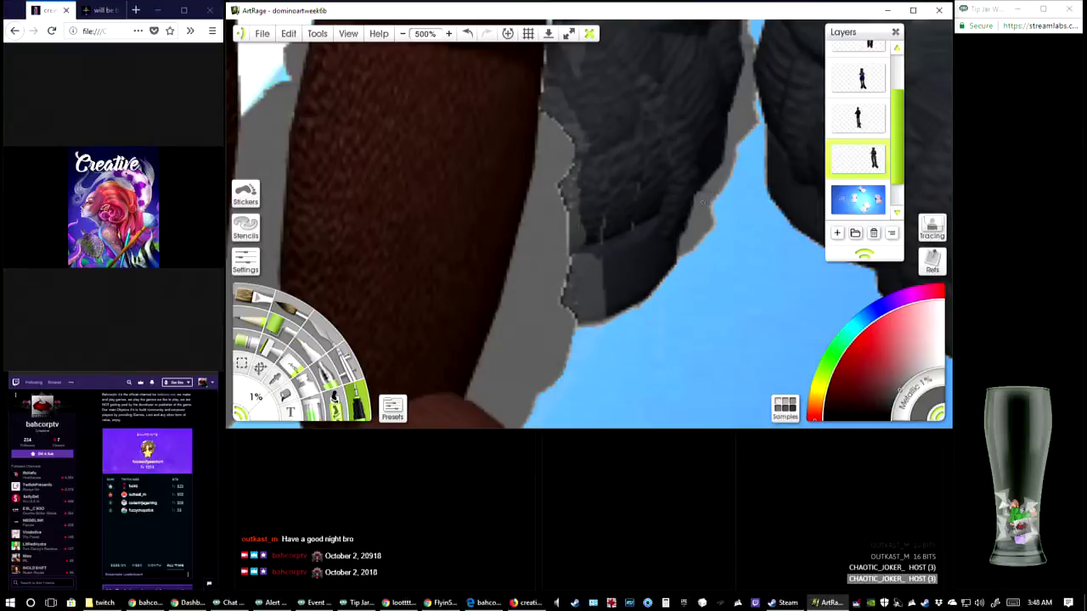
drag(715, 198, 681, 274)
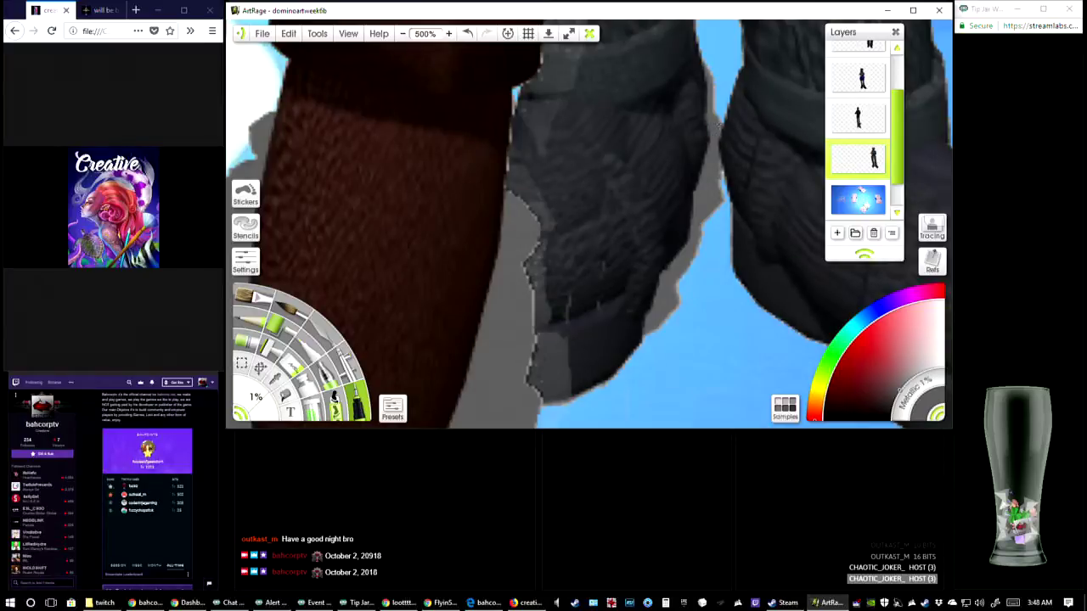
drag(731, 124, 545, 383)
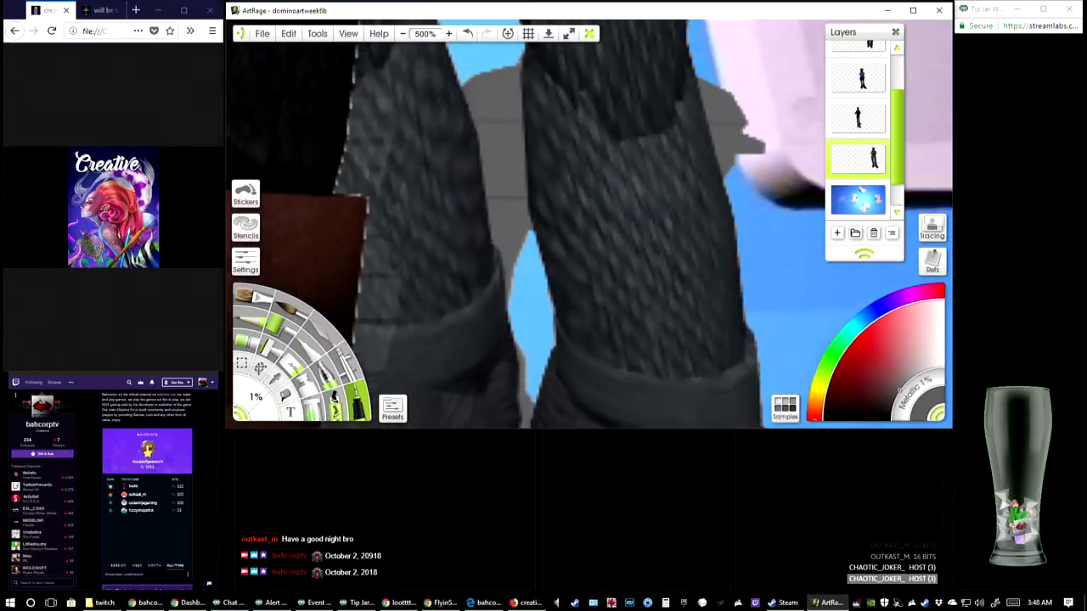
drag(586, 136, 614, 215)
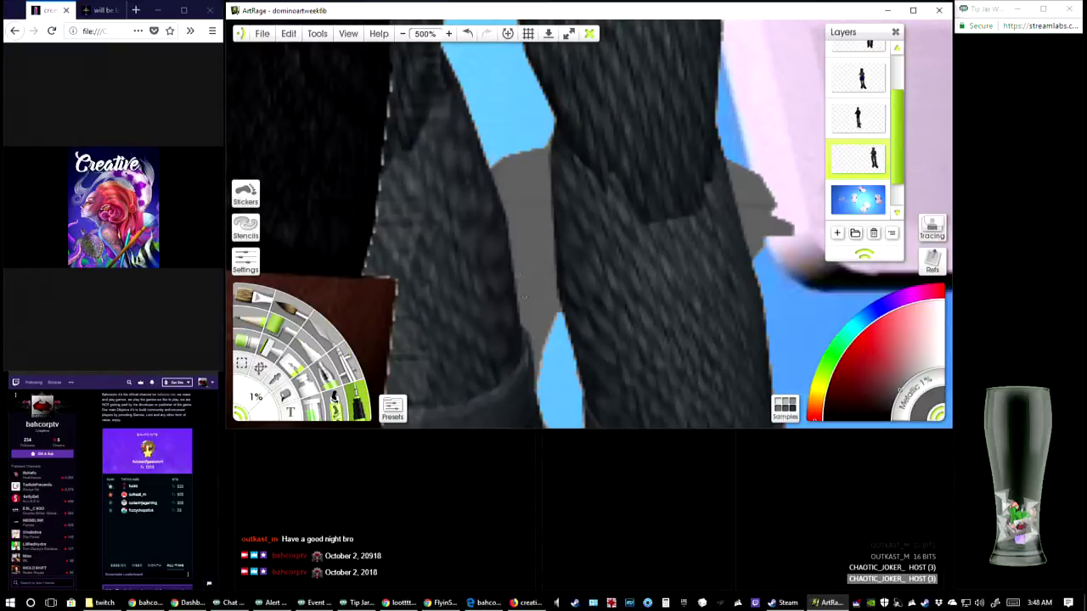
drag(762, 206, 679, 203)
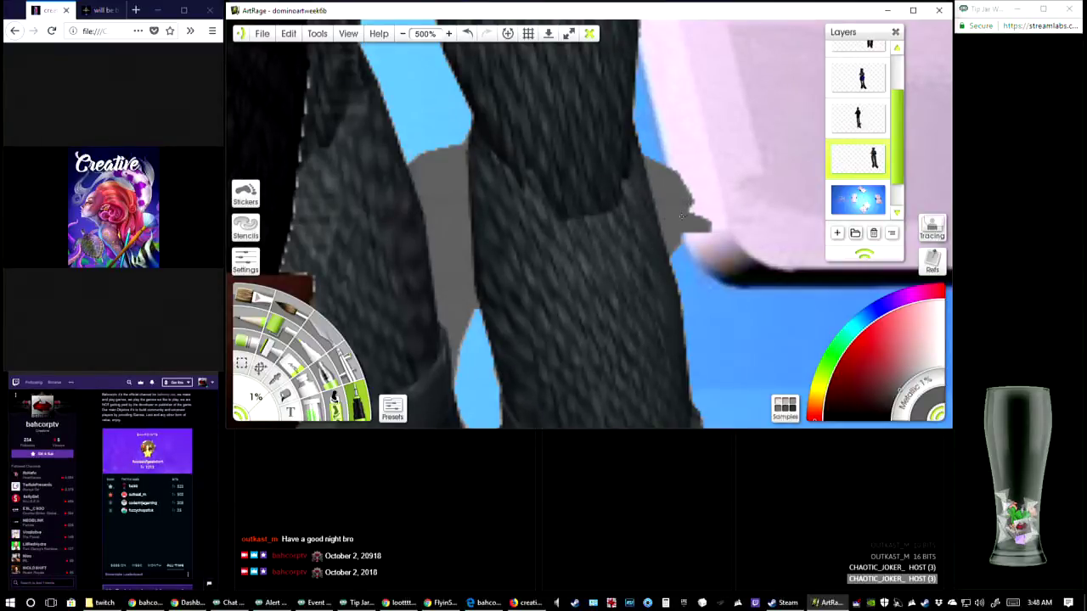
scroll(681, 216, down, 10)
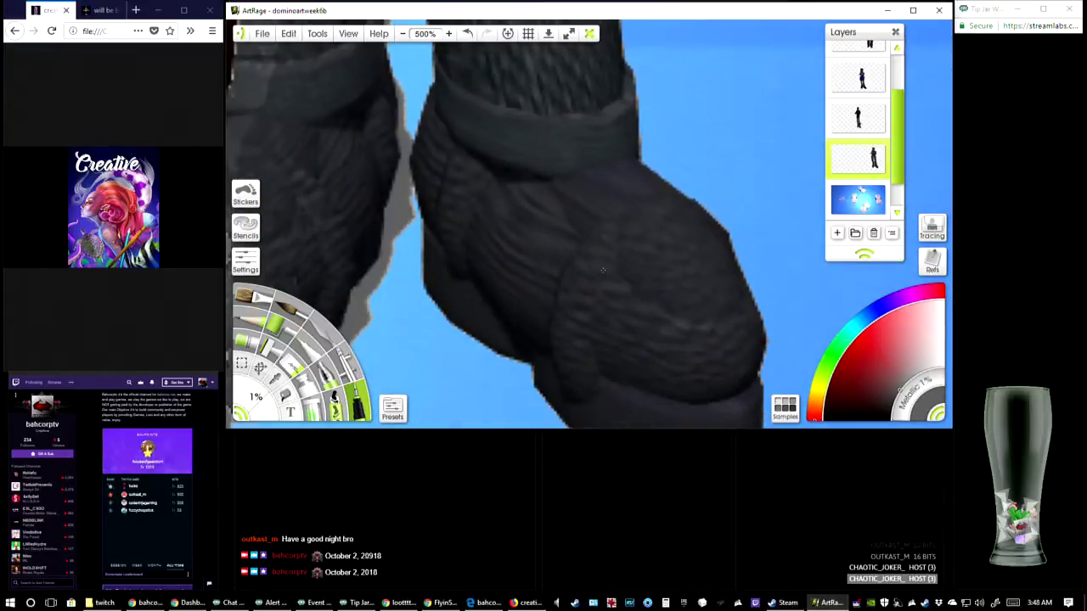
scroll(603, 270, up, 5)
Review the whole group composition at 75% and save the painting
click(405, 36)
click(405, 37)
click(405, 37)
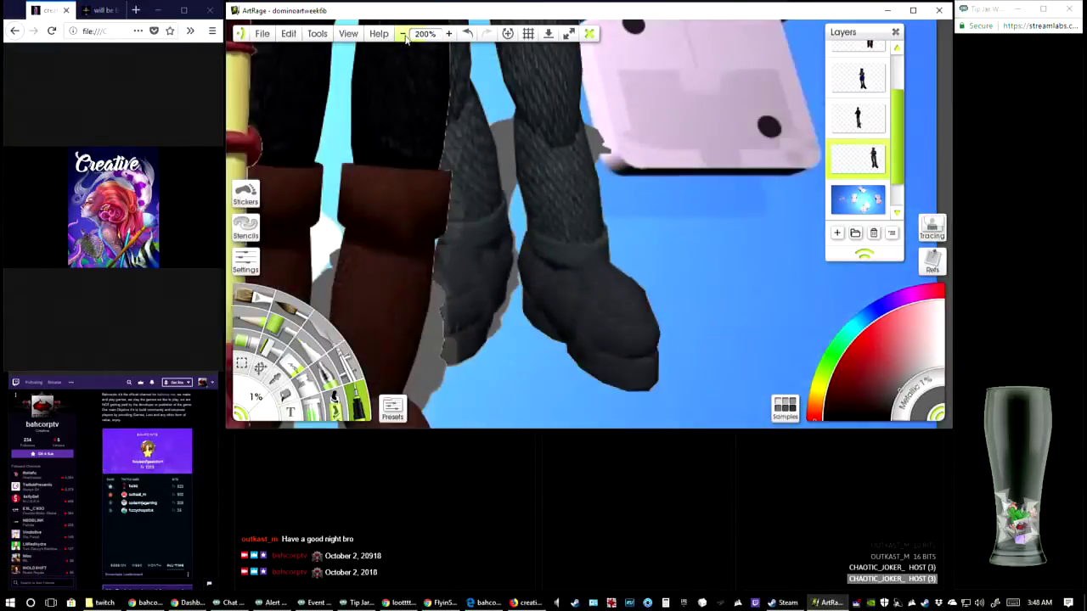
click(405, 38)
click(405, 37)
click(405, 37)
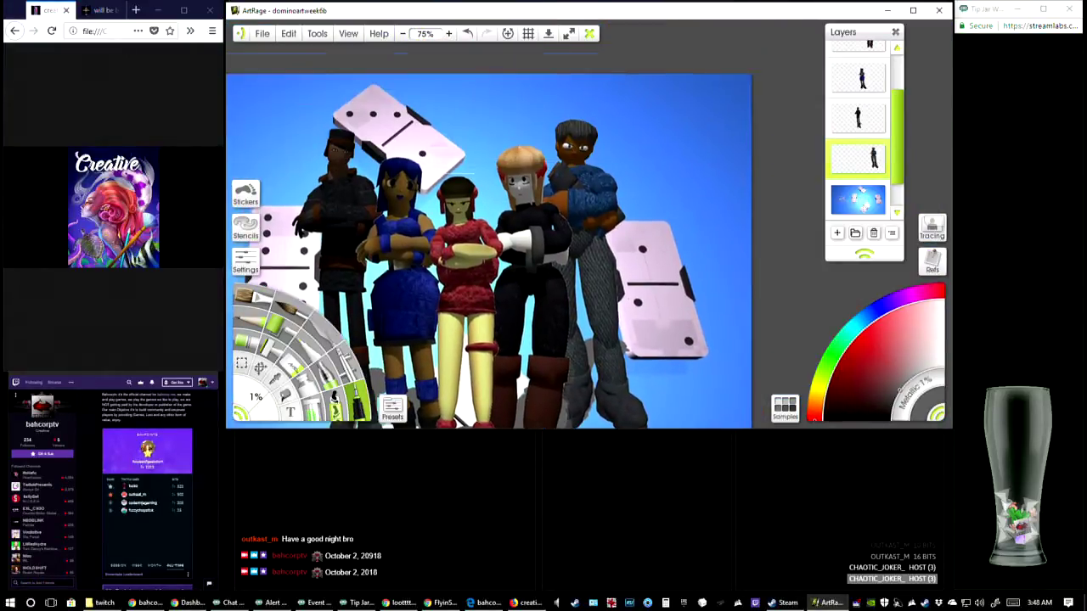
click(271, 33)
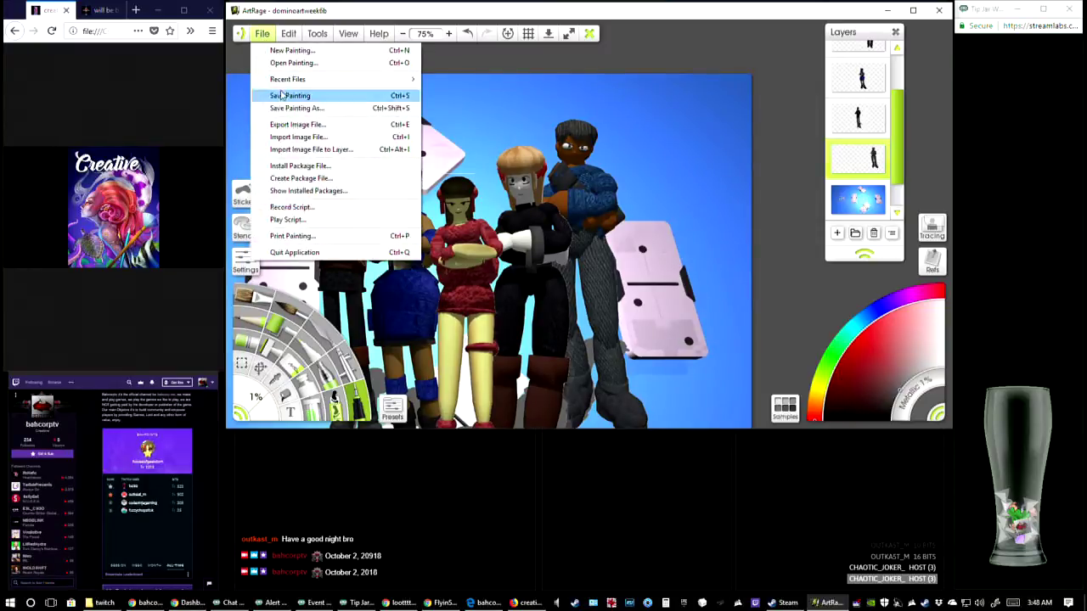
click(367, 94)
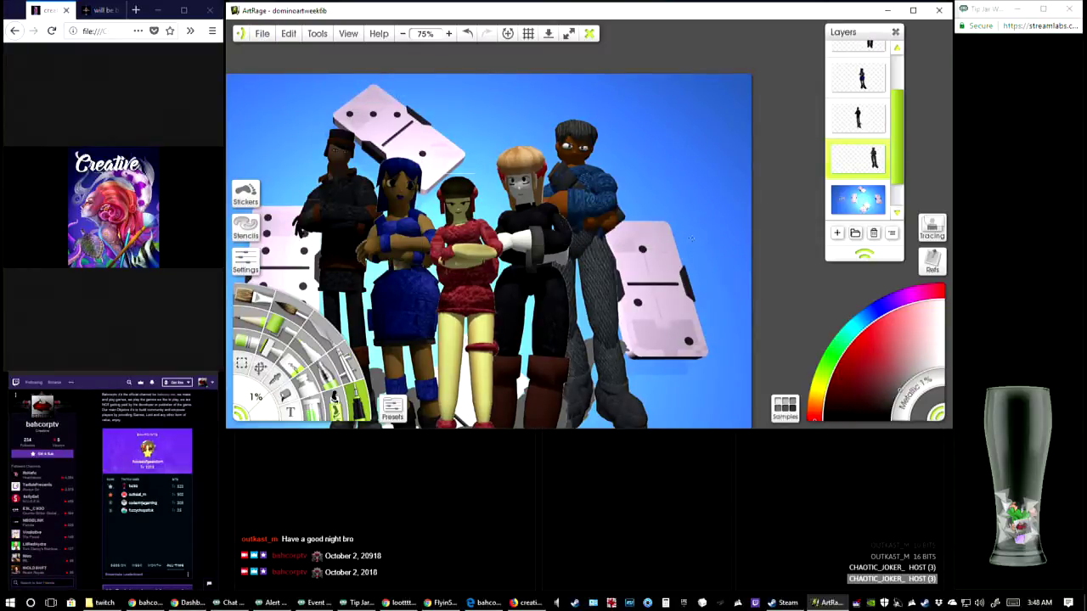
Select the layer of the character in the red dress and examine the group's heads and shoulders at 300%
drag(480, 244, 646, 197)
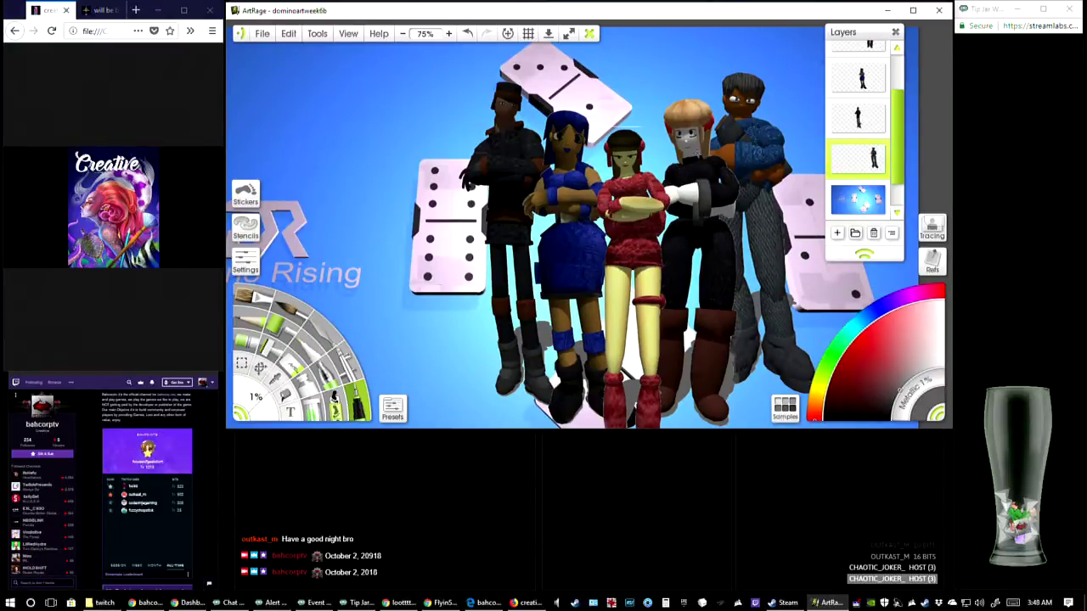
scroll(877, 152, up, 2)
click(873, 68)
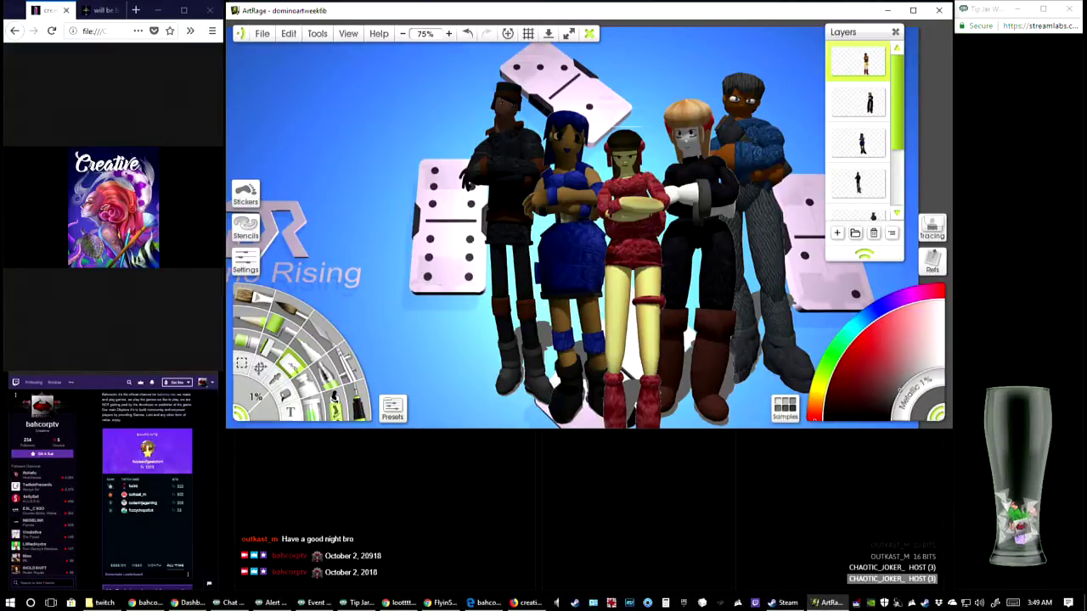
click(449, 34)
click(450, 34)
click(449, 34)
drag(739, 51, 525, 361)
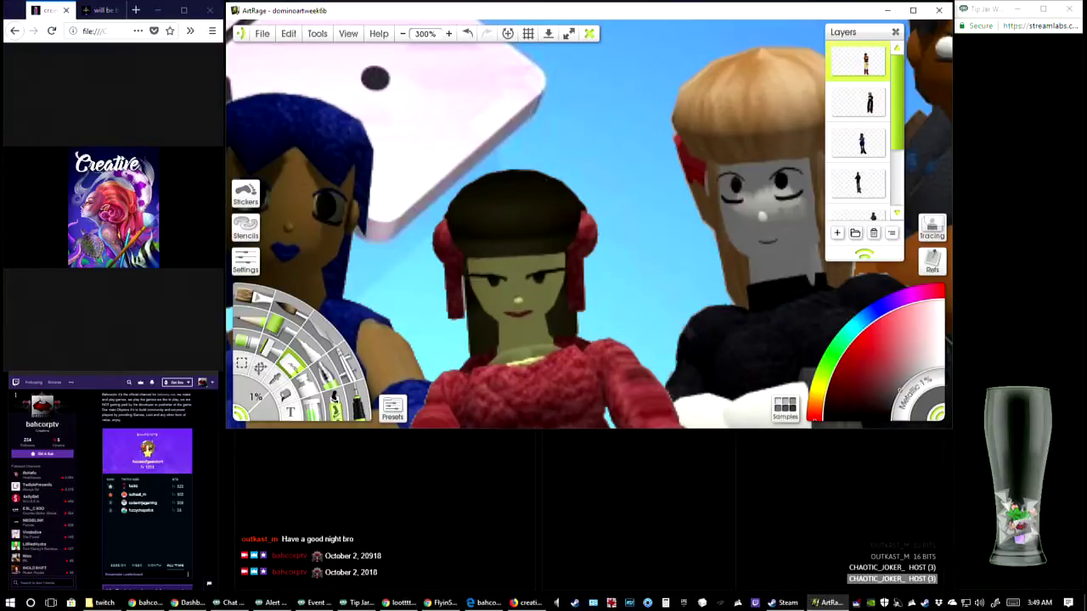
drag(785, 223, 525, 238)
drag(688, 234, 602, 257)
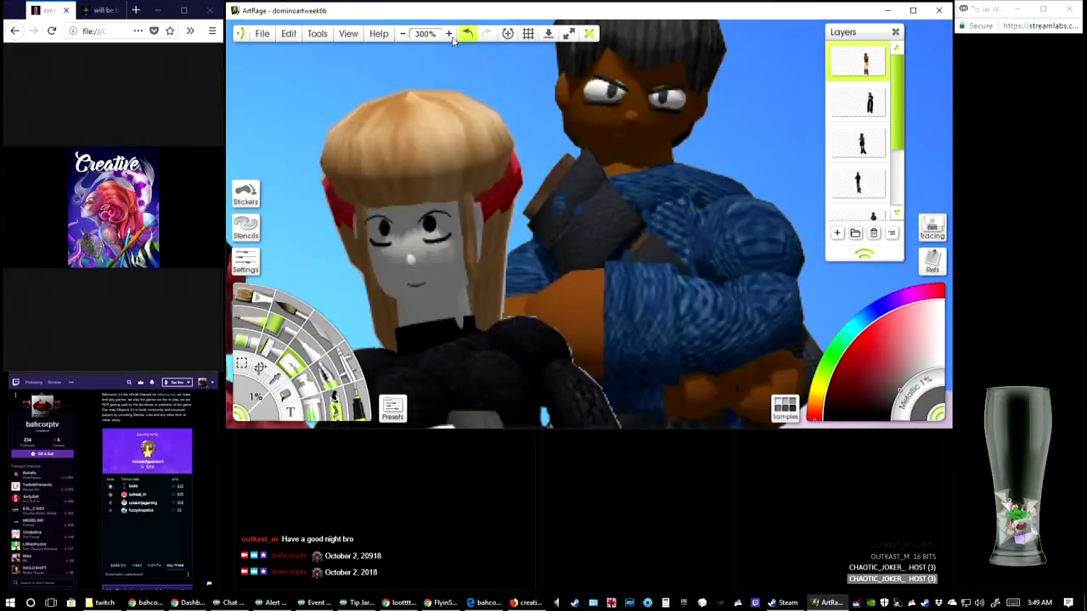
click(412, 34)
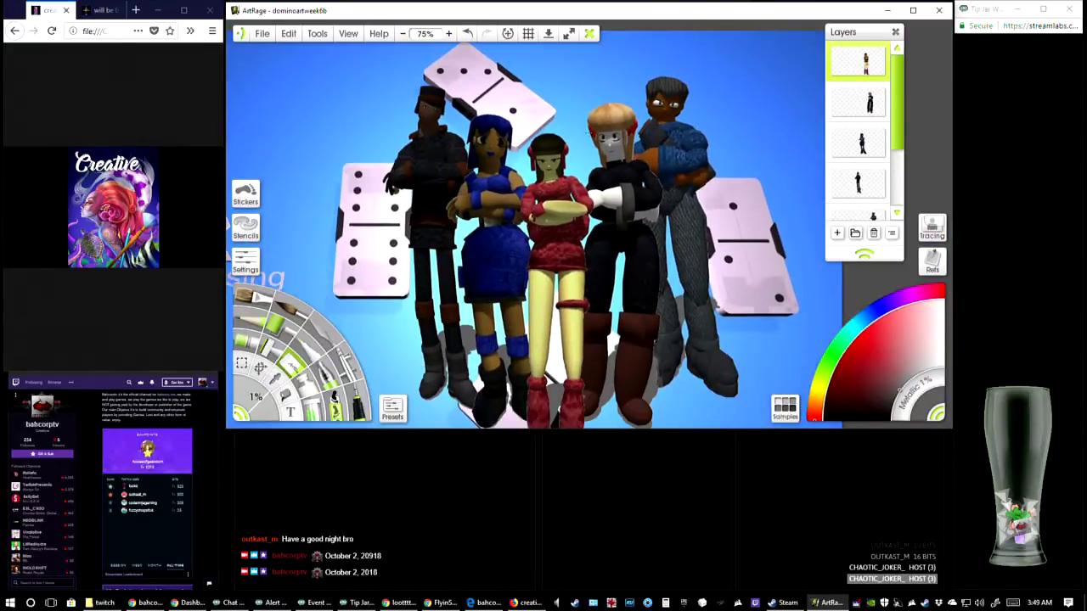
Examine the cutout edges around the red dress and the neighbouring black trousers at 300%
drag(574, 219, 570, 197)
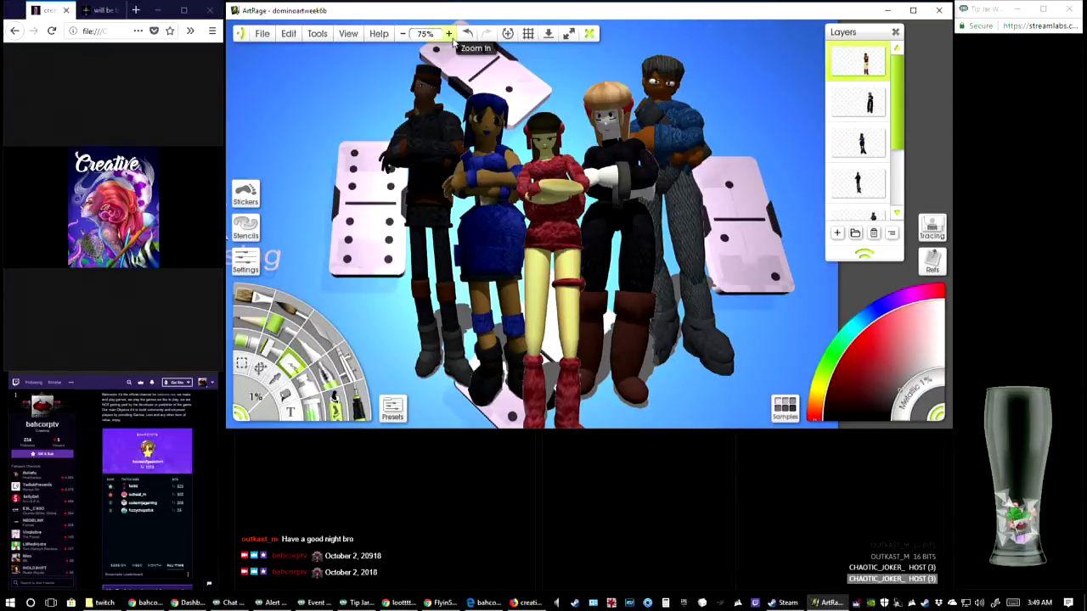
click(450, 38)
click(450, 37)
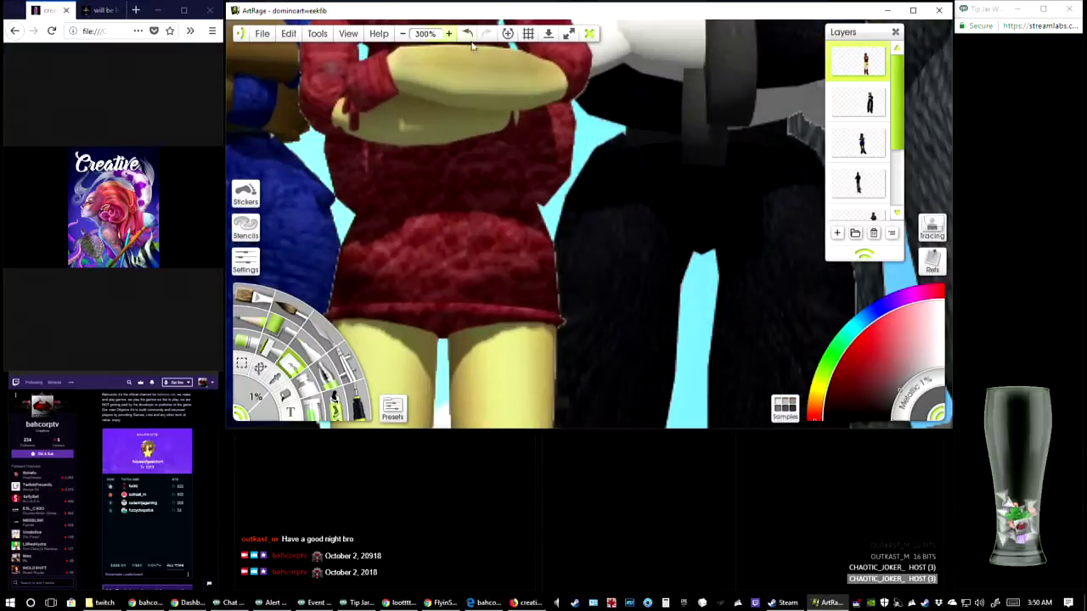
click(450, 37)
click(403, 34)
click(403, 34)
click(403, 34)
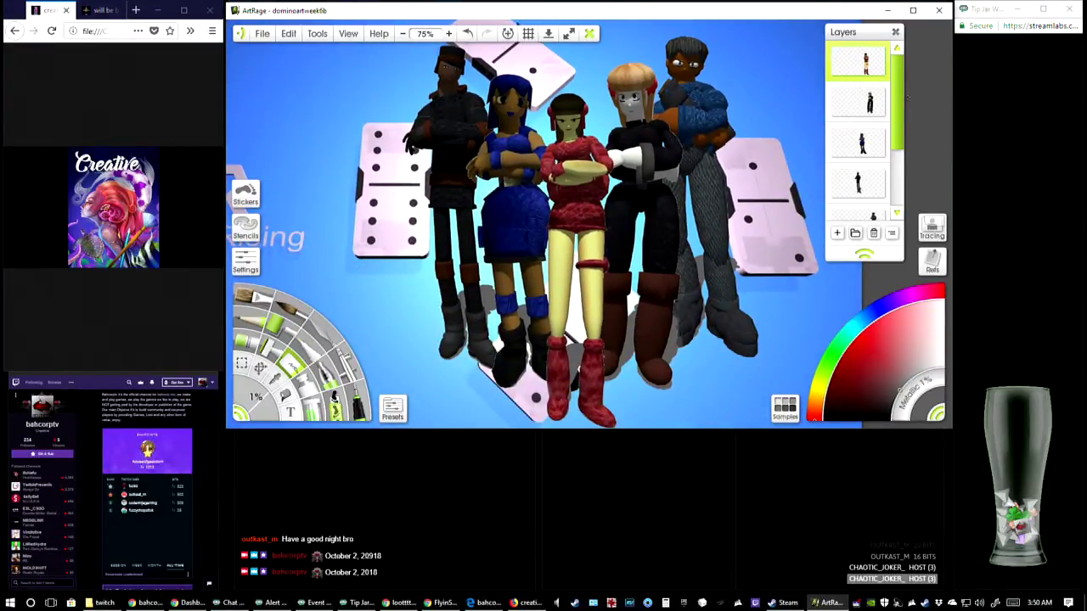
Step through the individual character layers to check the order of the layer stack
click(865, 119)
click(858, 141)
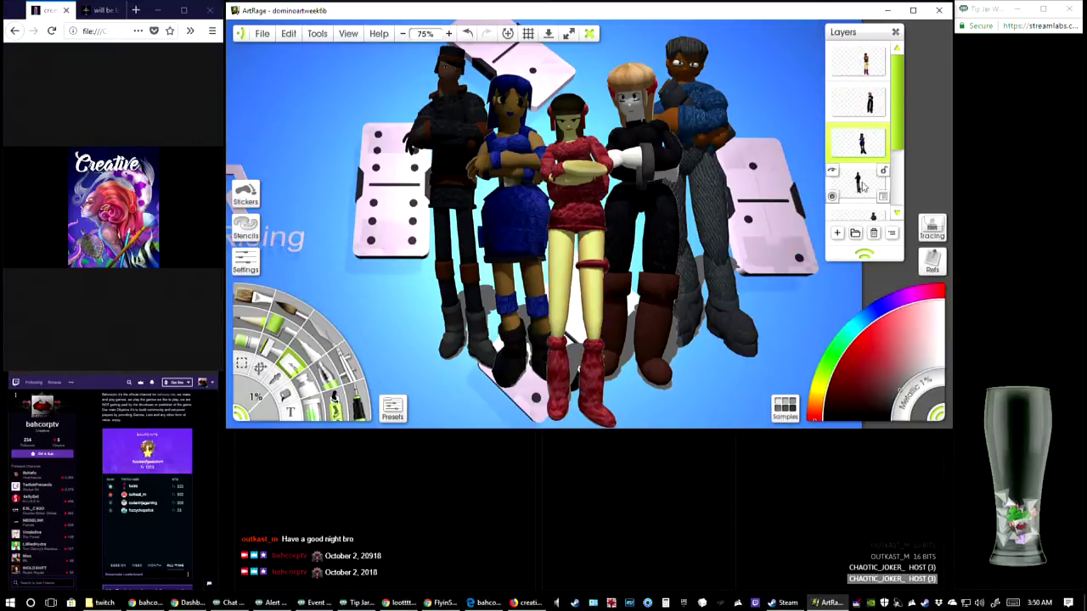
scroll(858, 170, down, 1)
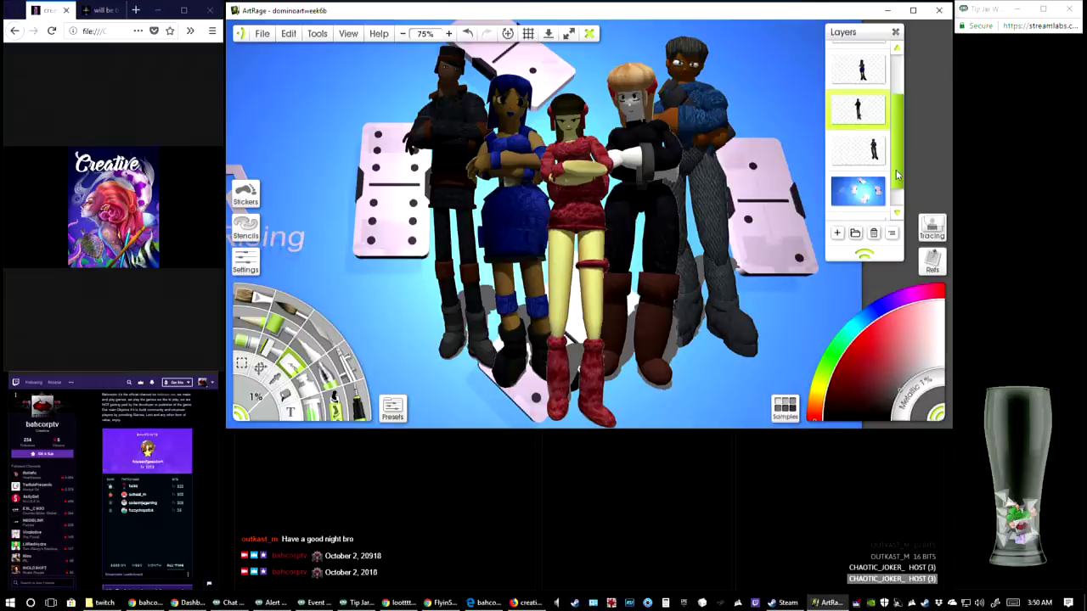
click(853, 153)
scroll(902, 152, down, 1)
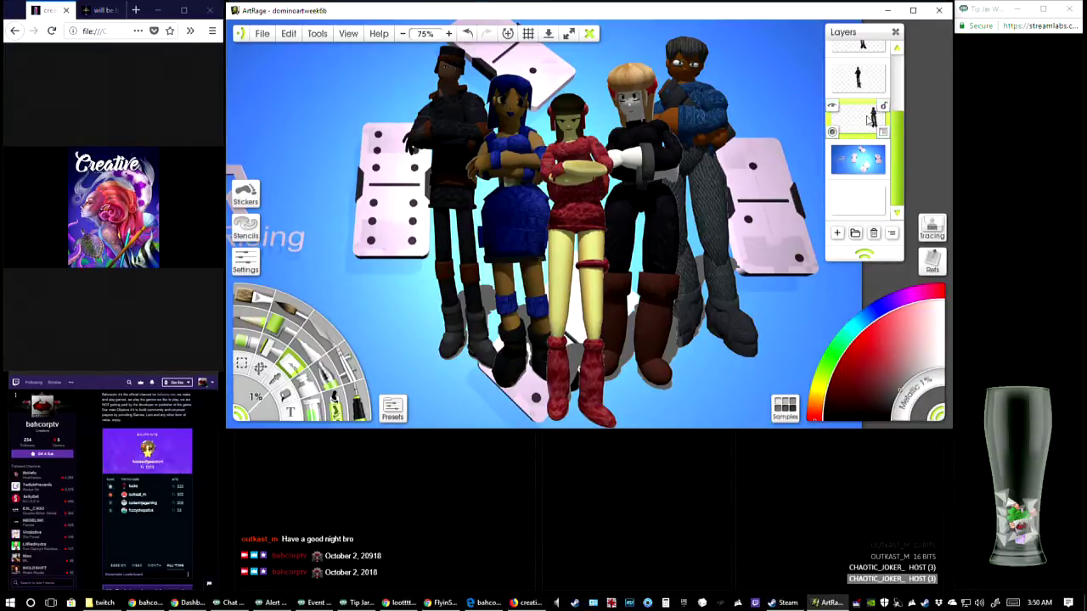
scroll(853, 110, up, 2)
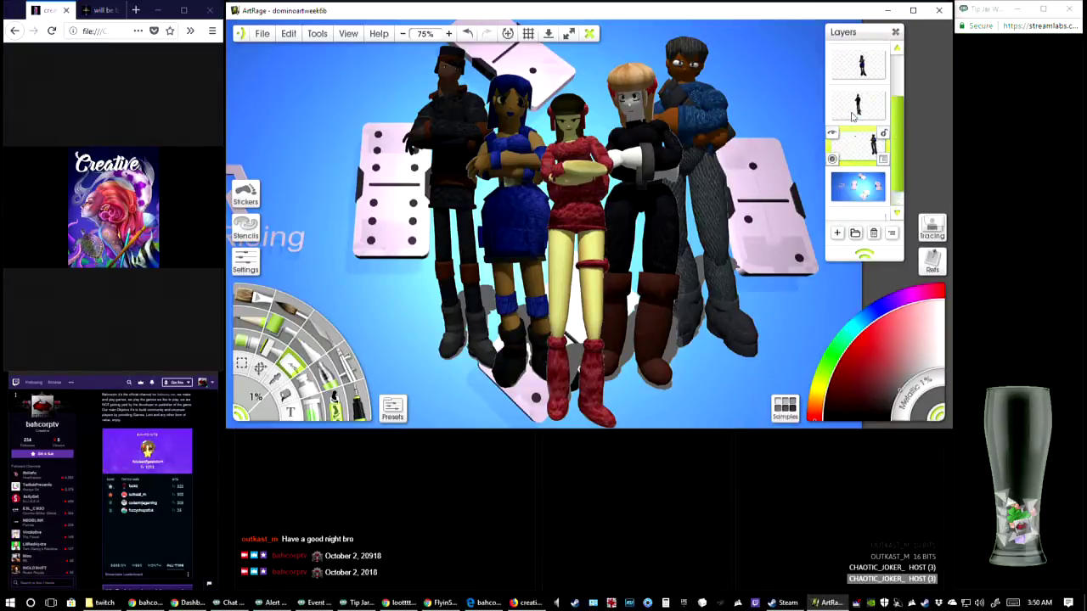
scroll(855, 115, up, 3)
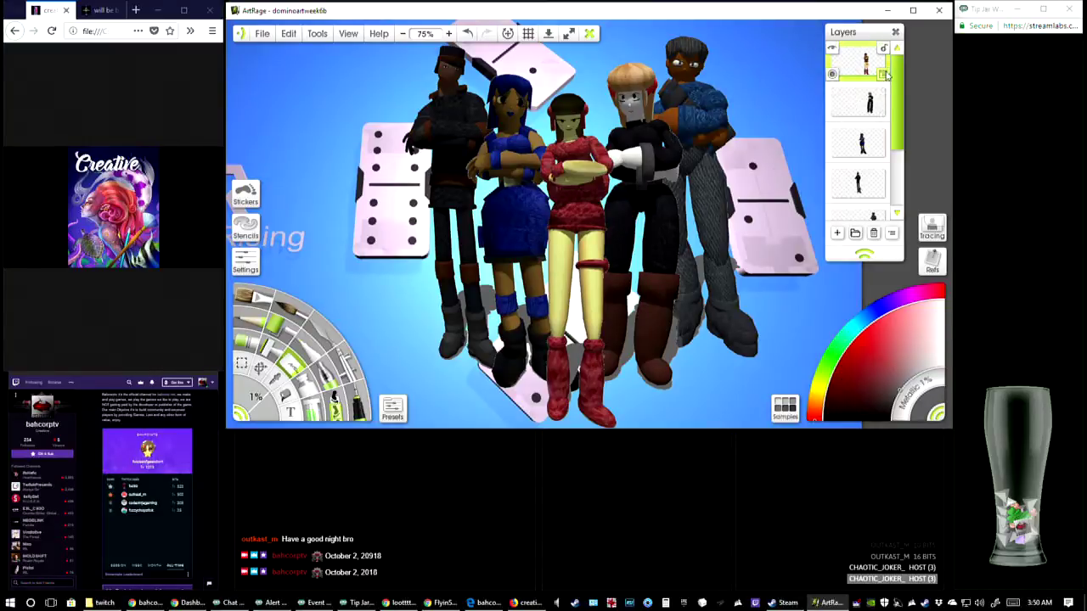
Duplicate the layer of the character in the red dress and select the upper copy
mouse_move(903, 96)
mouse_down()
mouse_move(903, 146)
mouse_move(900, 89)
mouse_up()
click(883, 77)
click(955, 194)
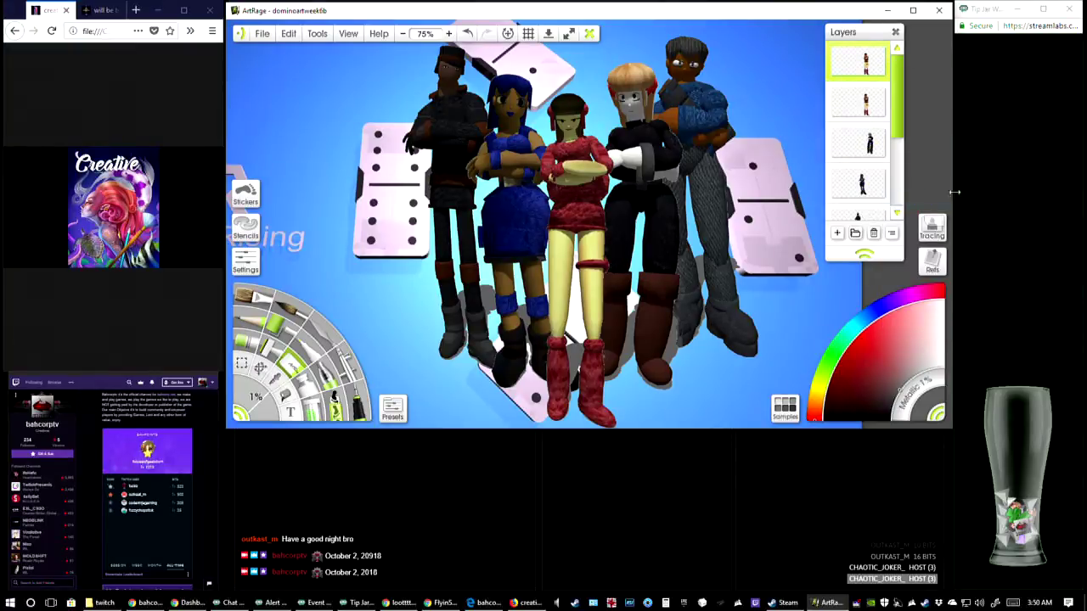
click(875, 109)
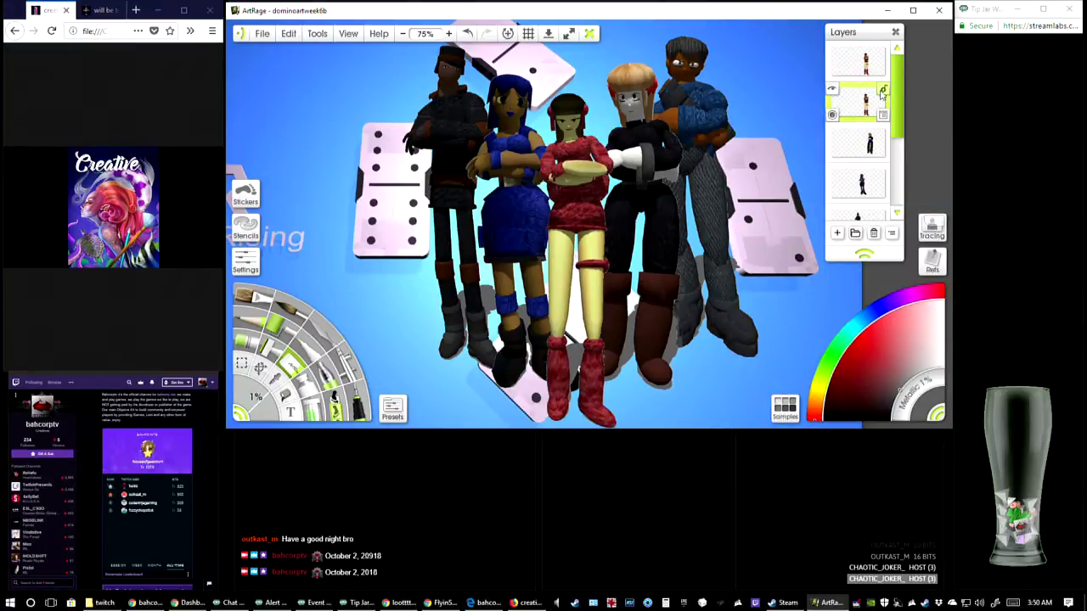
click(870, 68)
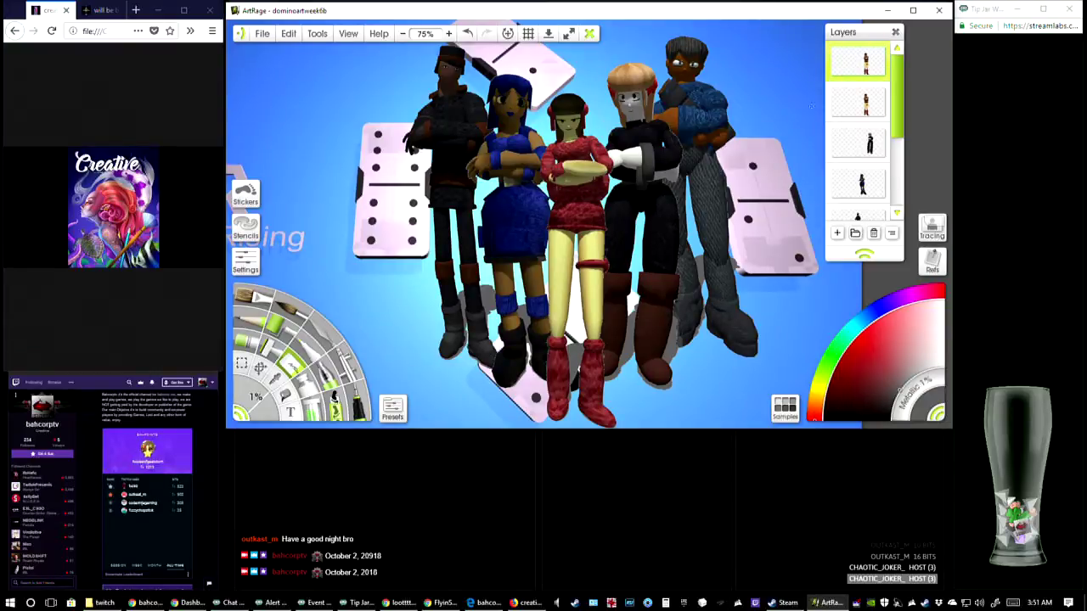
Duplicate the layers of the blond character in black and the character in the blue dress
click(883, 156)
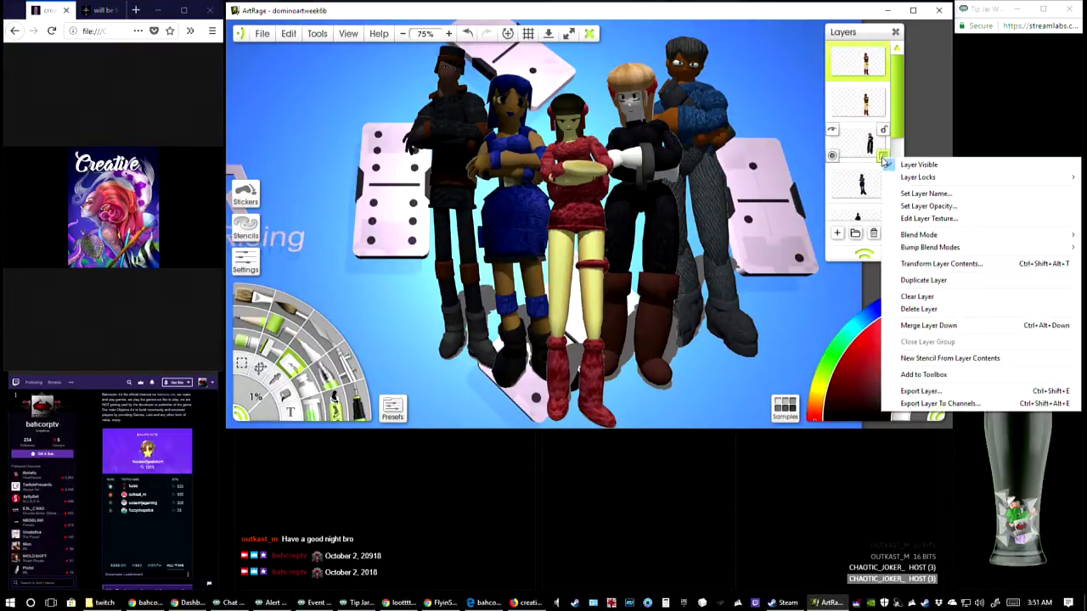
click(923, 281)
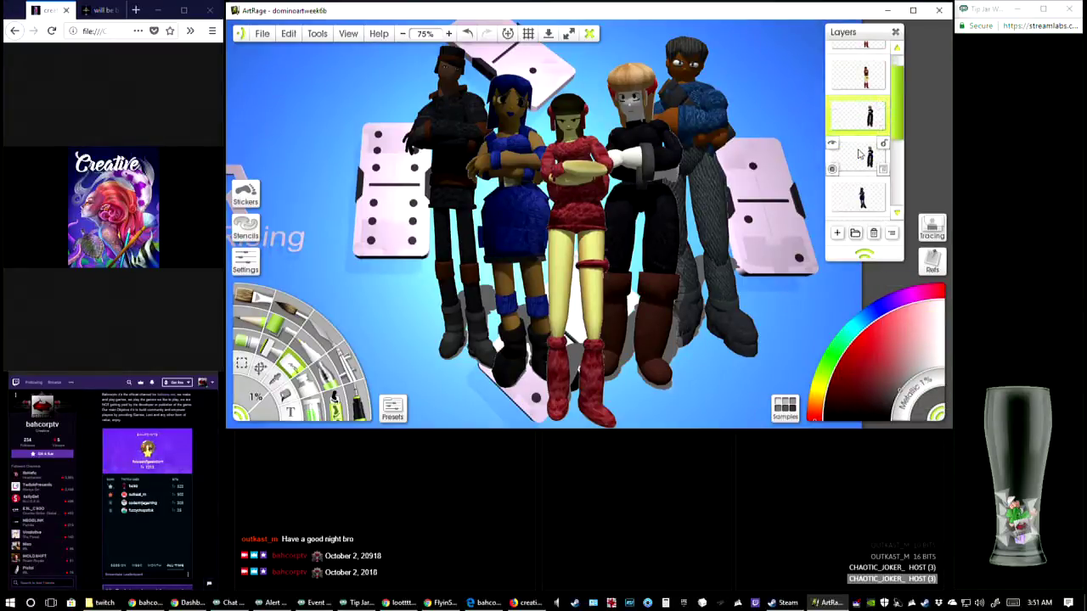
scroll(859, 155, down, 2)
click(885, 130)
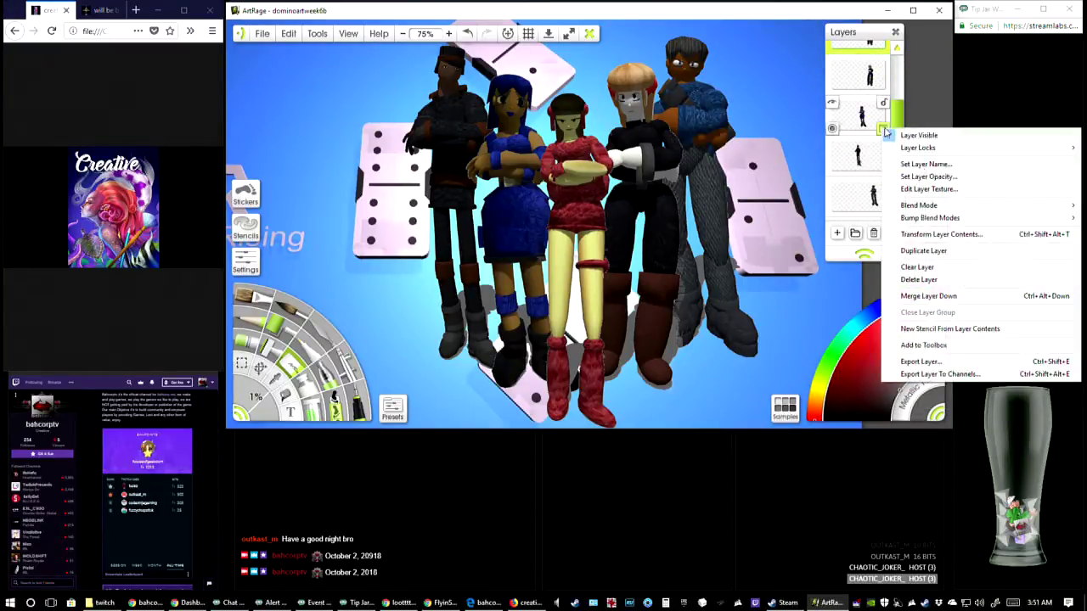
click(924, 252)
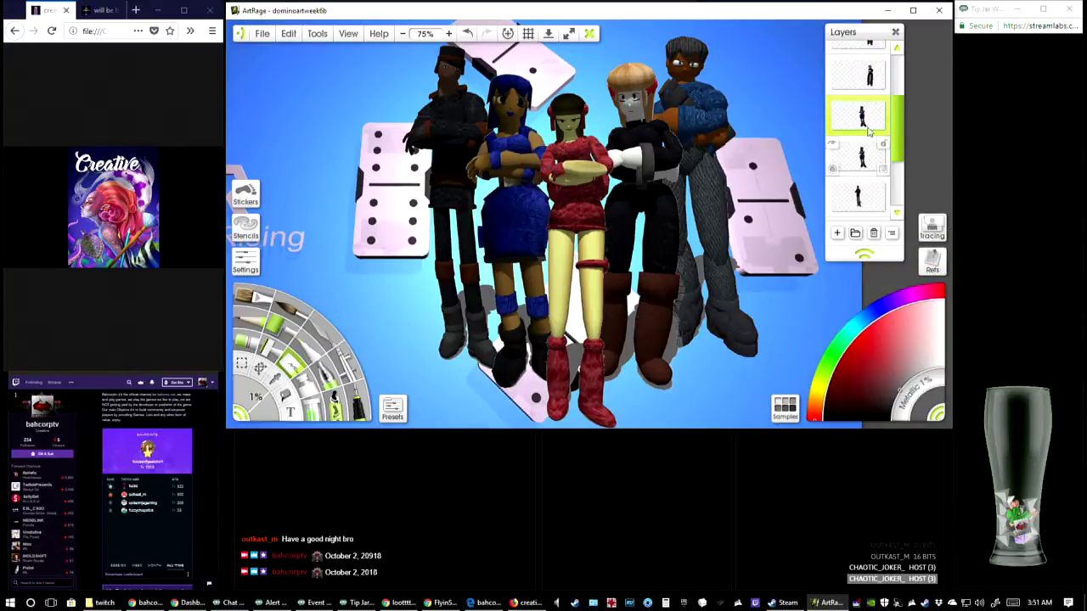
Duplicate the layers of the dark-clothed character with the cap and the character in the blue top
scroll(878, 170, down, 2)
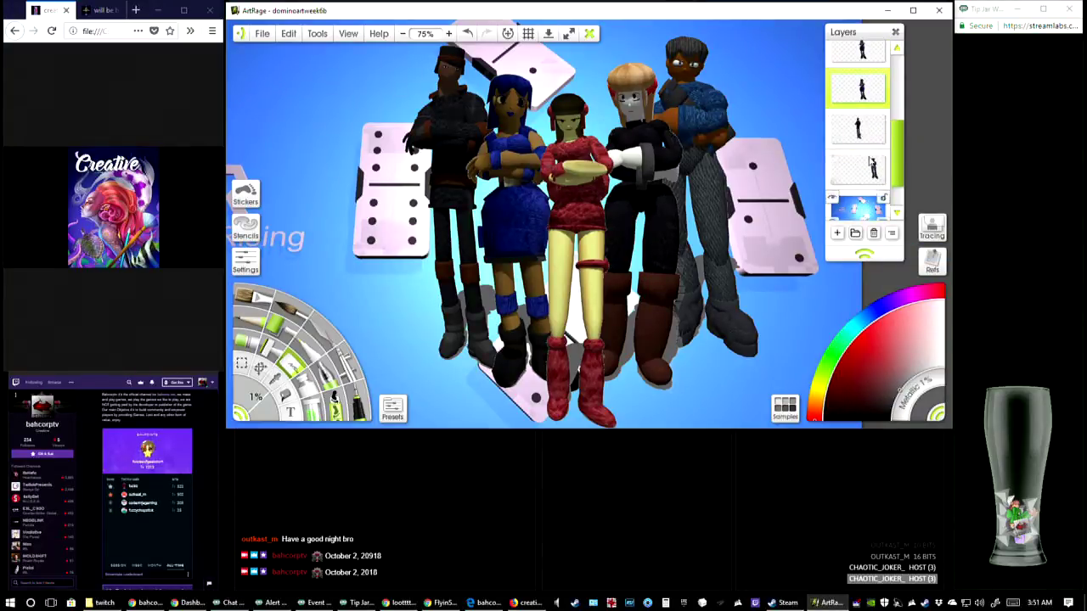
click(884, 143)
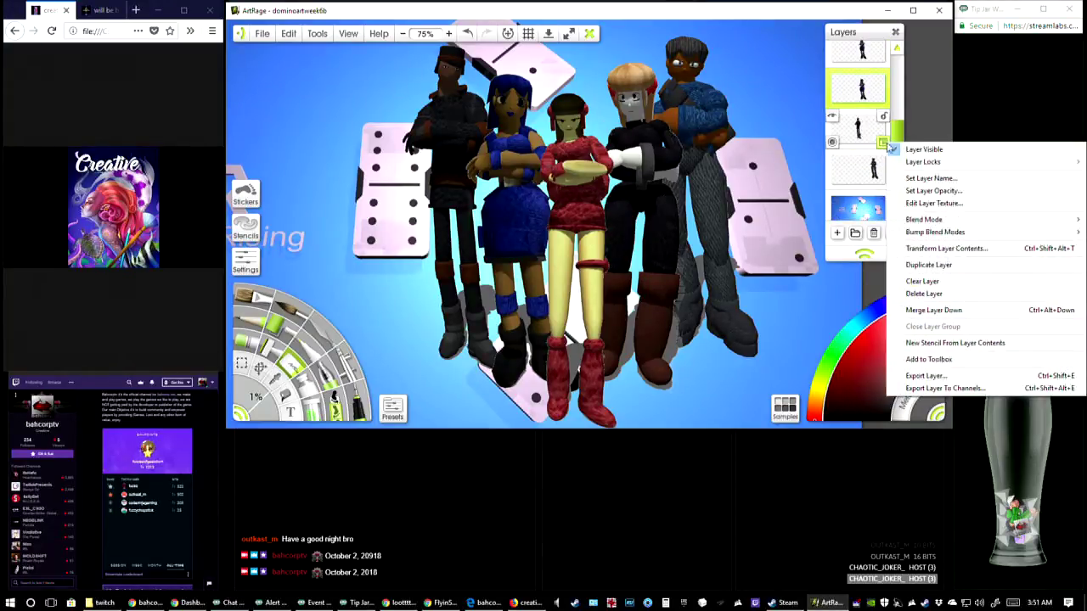
click(932, 265)
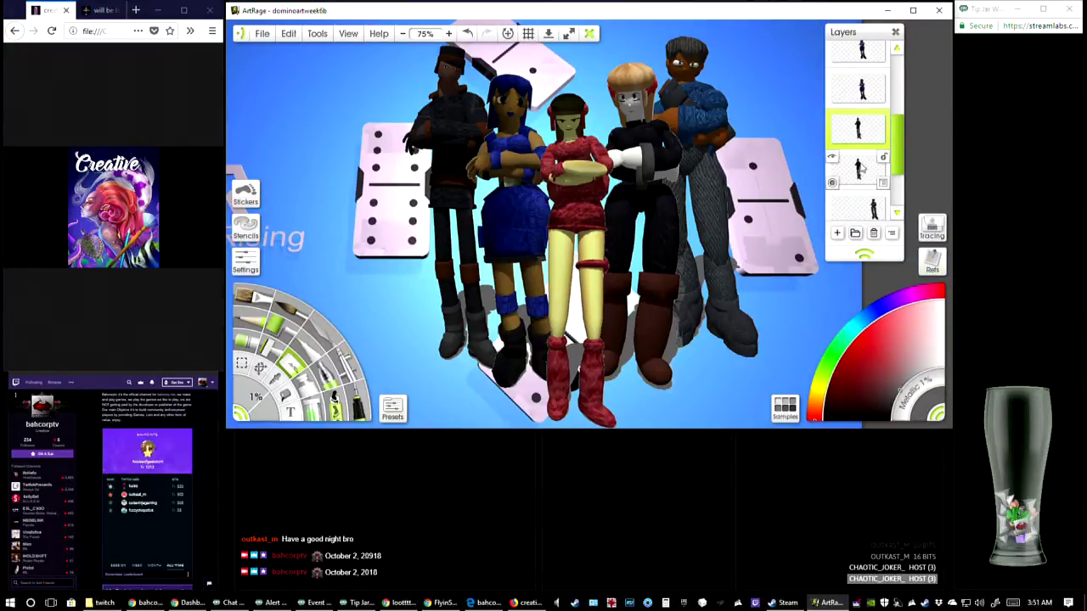
scroll(857, 128, down, 2)
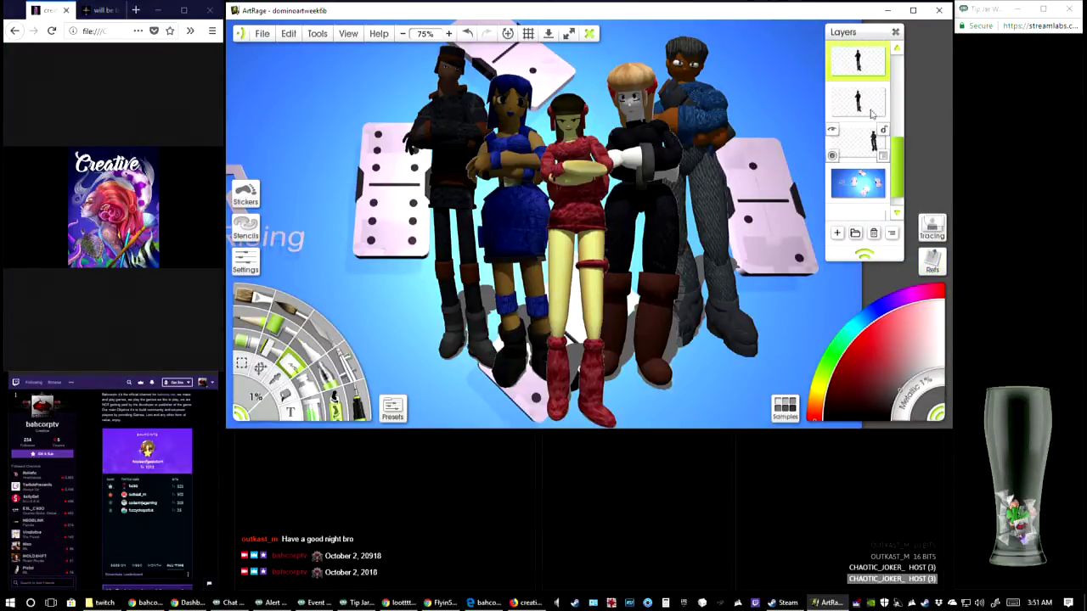
click(883, 156)
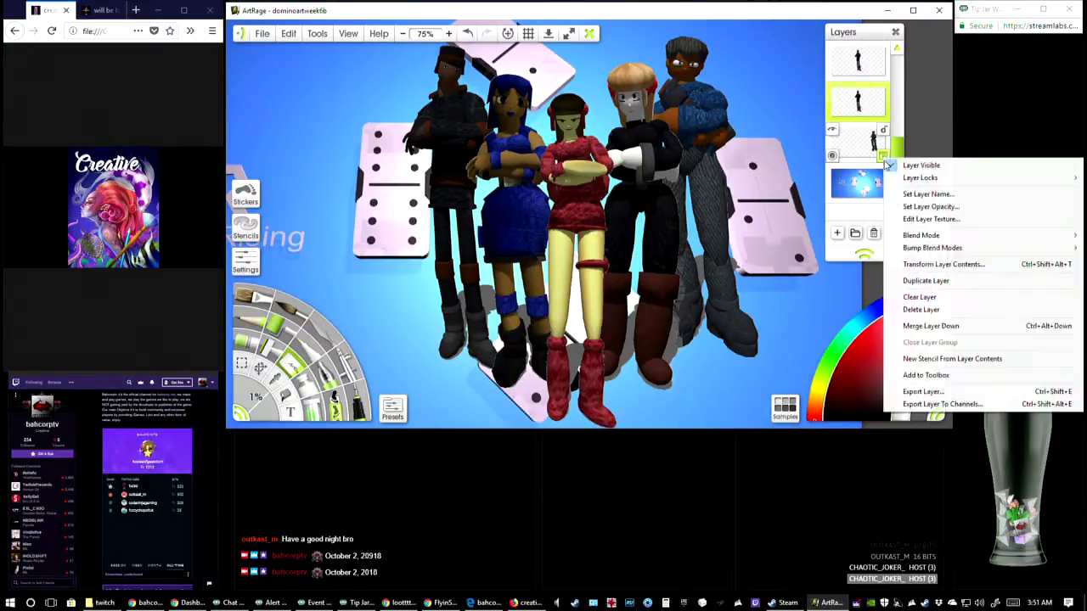
click(930, 282)
Hide the lower copy of the red-dress character and both layers of the blond character in black
scroll(866, 145, up, 4)
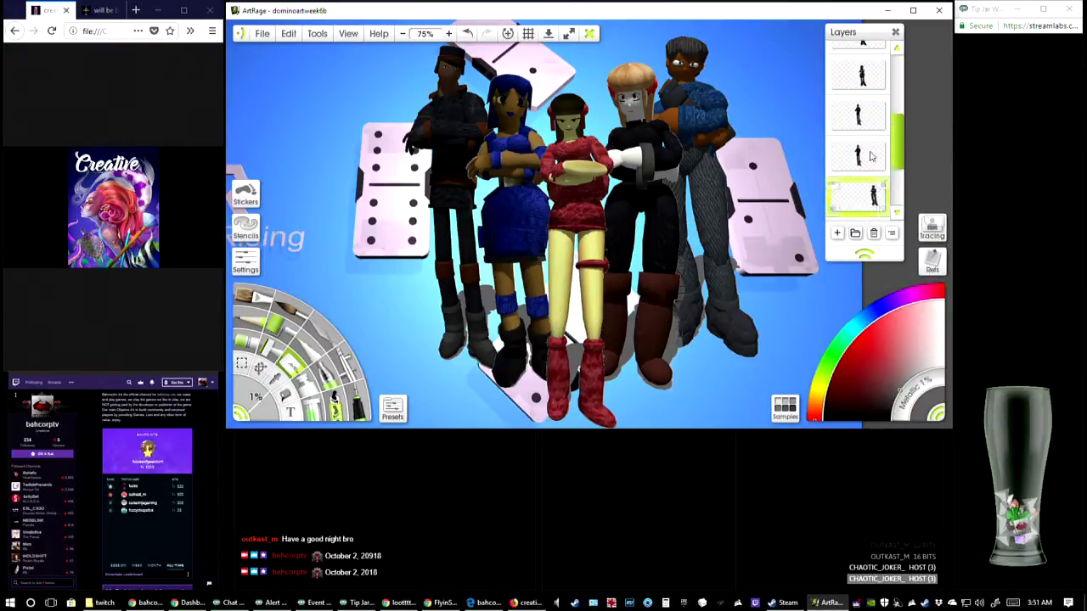
click(854, 95)
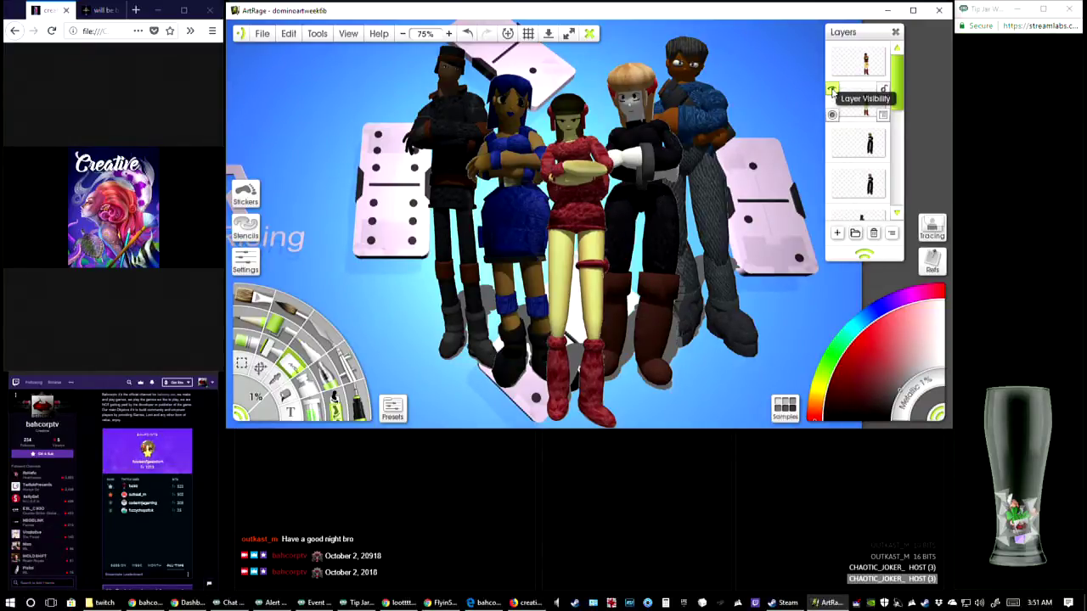
click(833, 91)
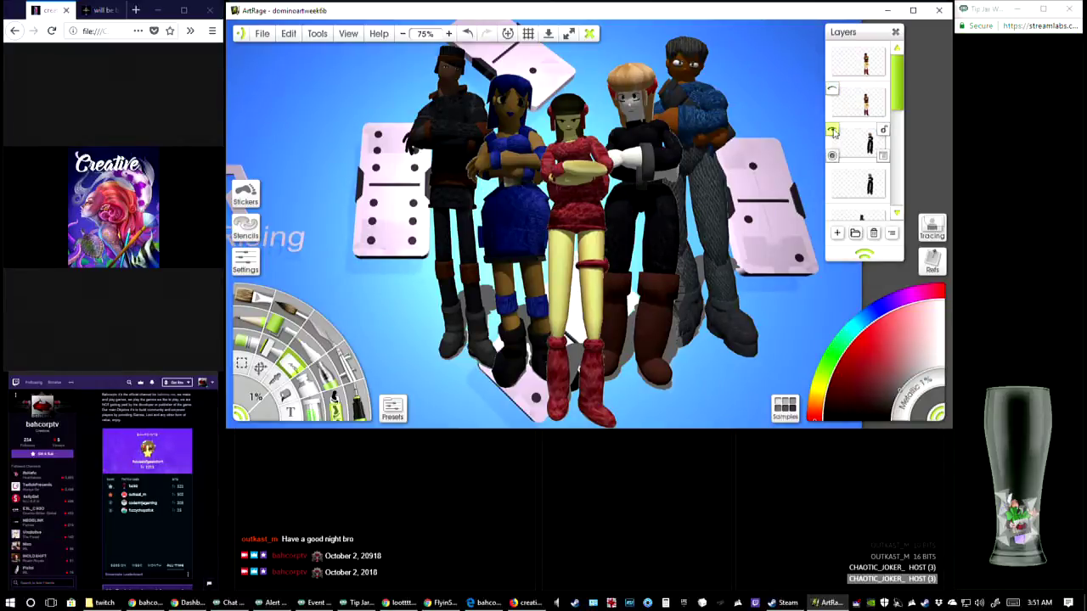
click(832, 132)
click(833, 172)
Hide both layers of the blue-dress, capped and blue-top characters, and select the uppermost red-dress layer
scroll(838, 194, down, 1)
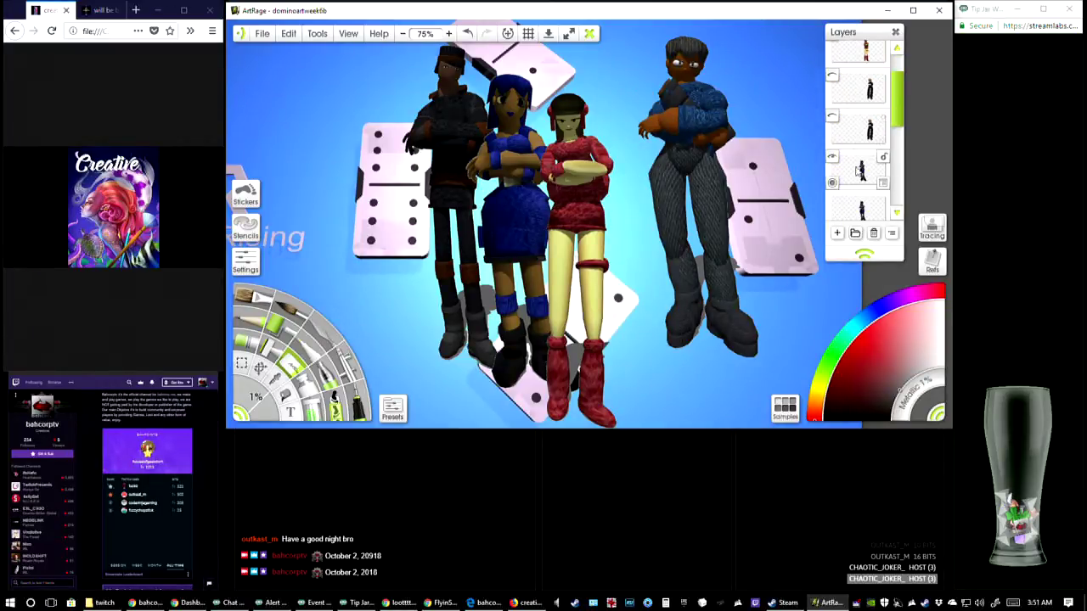
scroll(839, 197, down, 1)
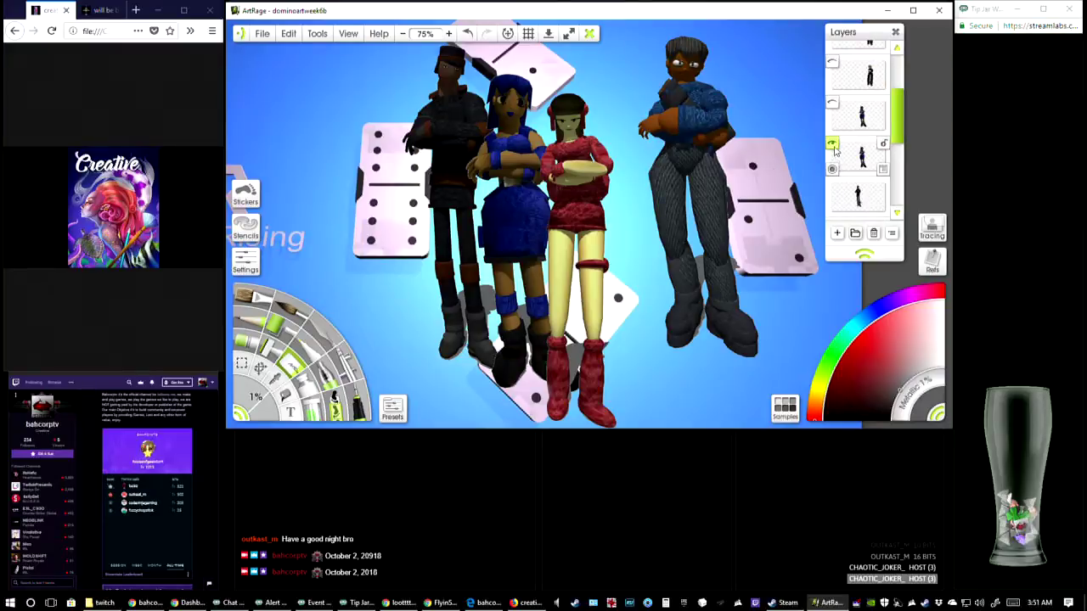
click(836, 158)
scroll(841, 158, down, 1)
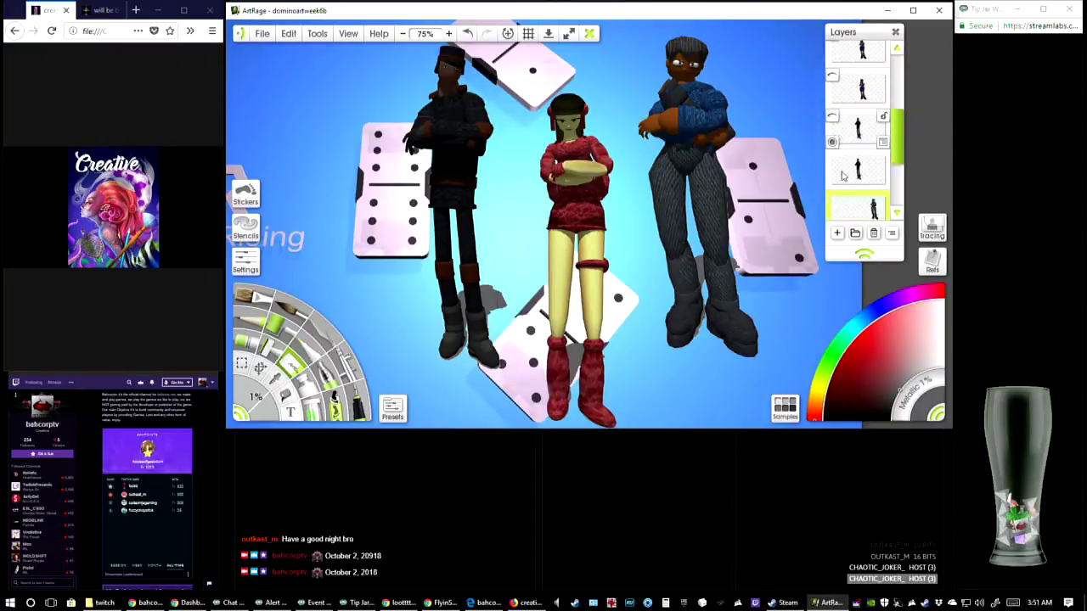
click(834, 132)
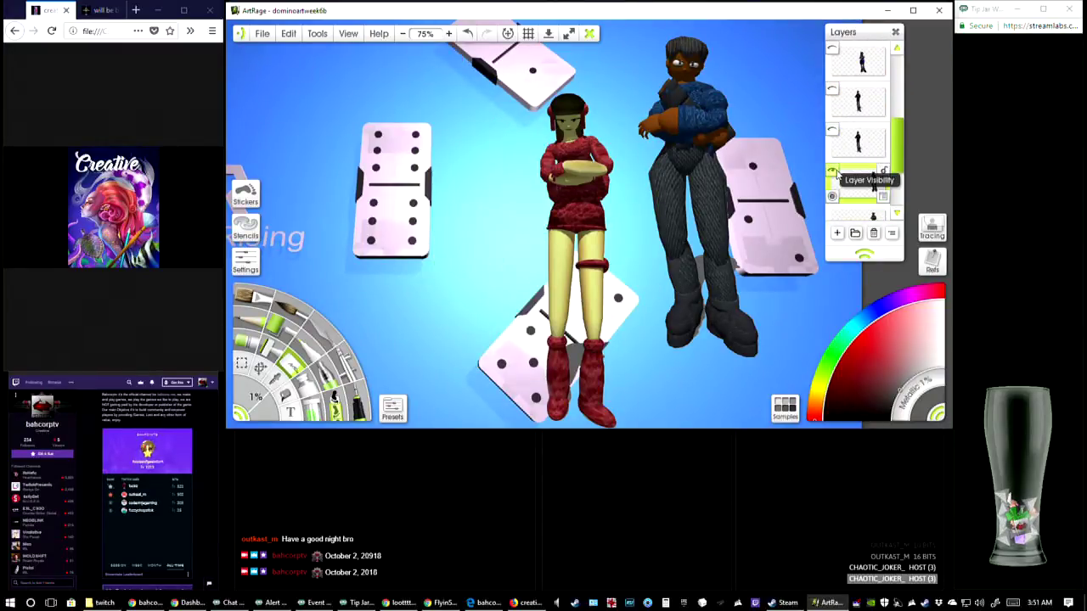
scroll(840, 138, down, 1)
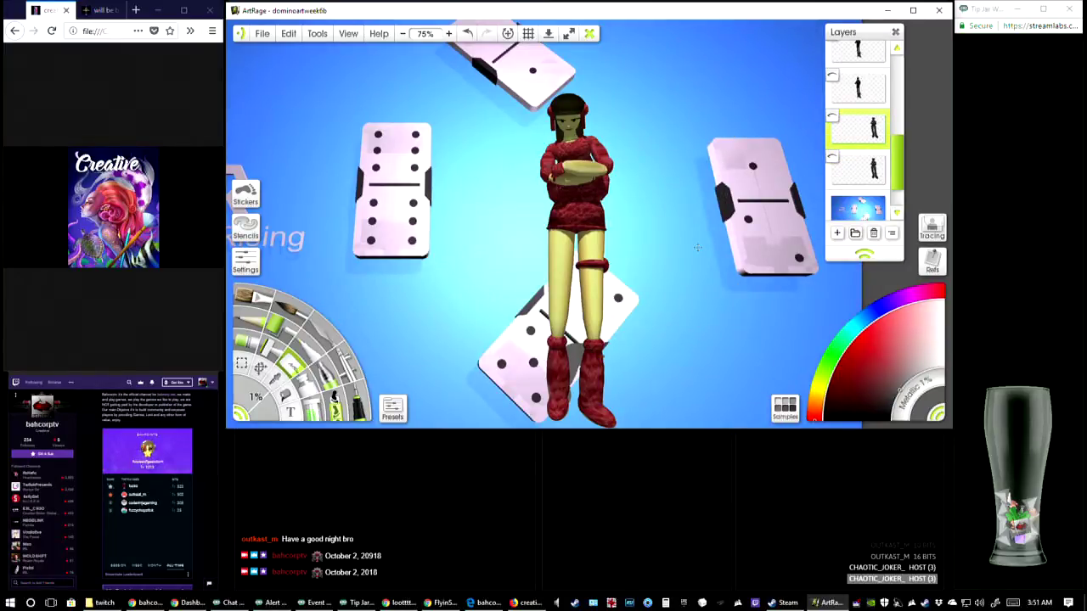
scroll(860, 127, up, 5)
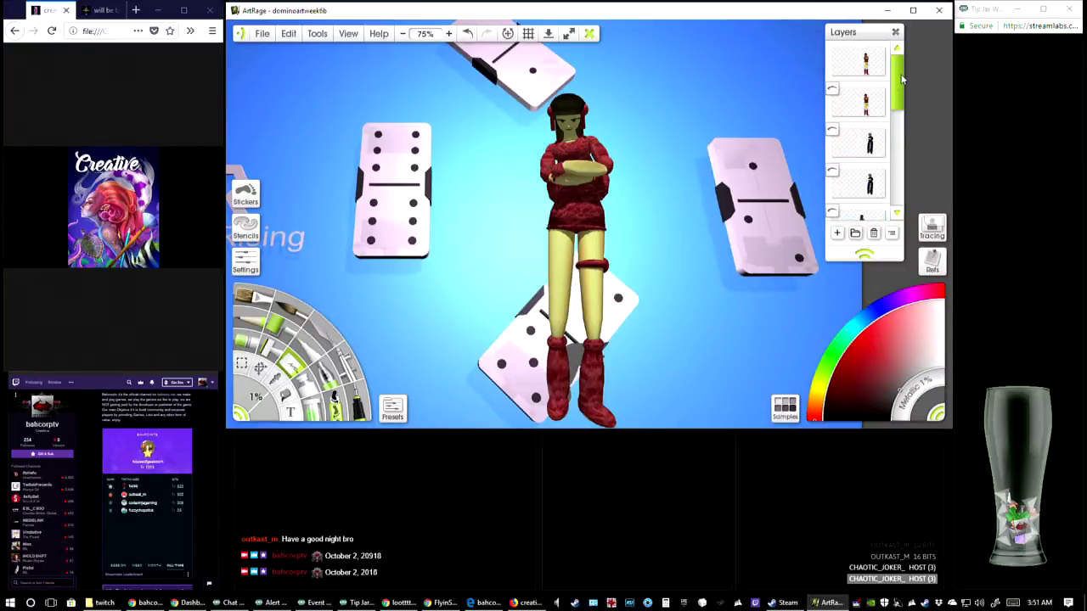
click(867, 70)
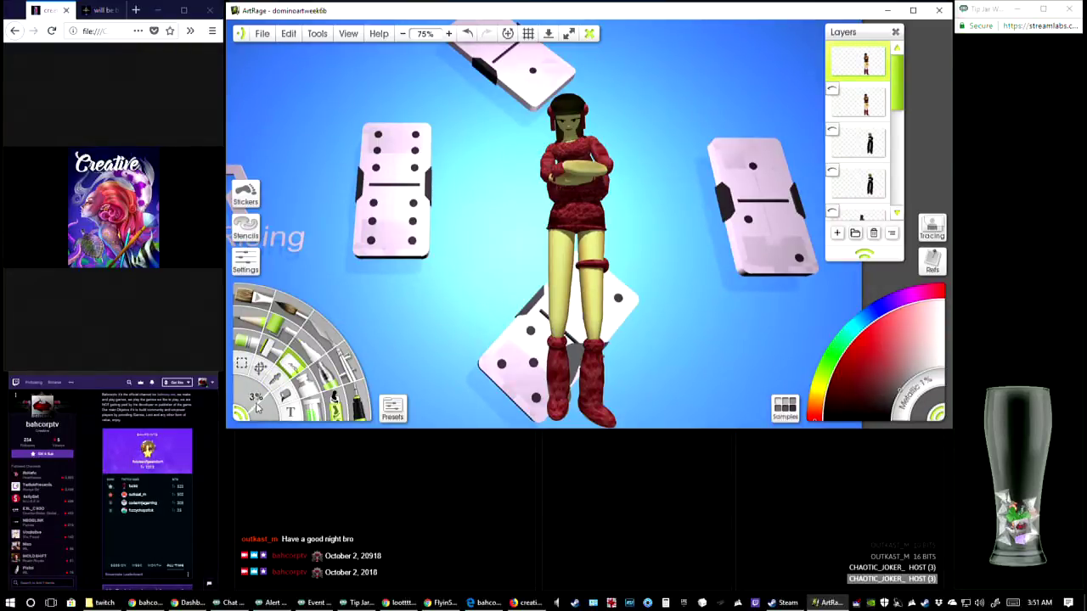
Set the eraser size to 8% and erase the top of the red-dress character's head on the uppermost layer
drag(255, 403, 262, 412)
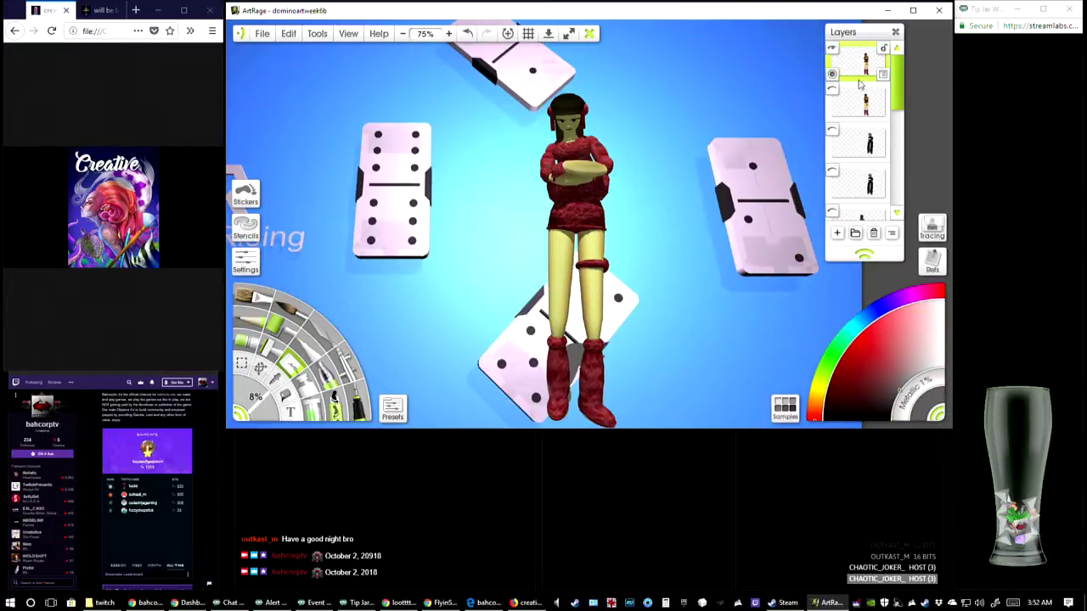
drag(552, 102, 625, 105)
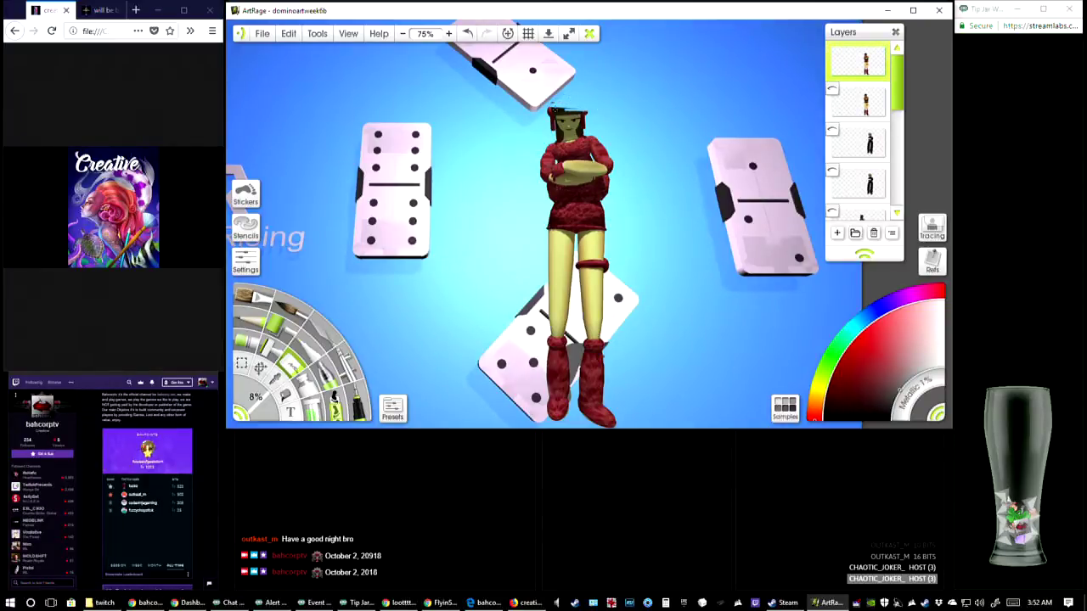
drag(549, 113, 601, 111)
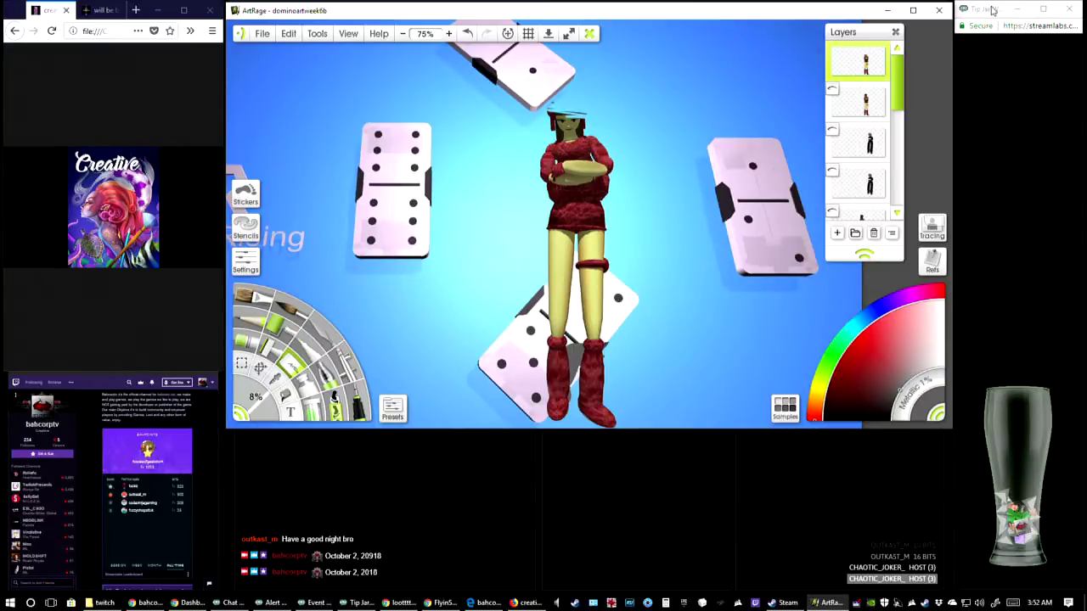
Enlarge the eraser to 17% and erase the character's head, arms, torso and most of the dress
click(261, 368)
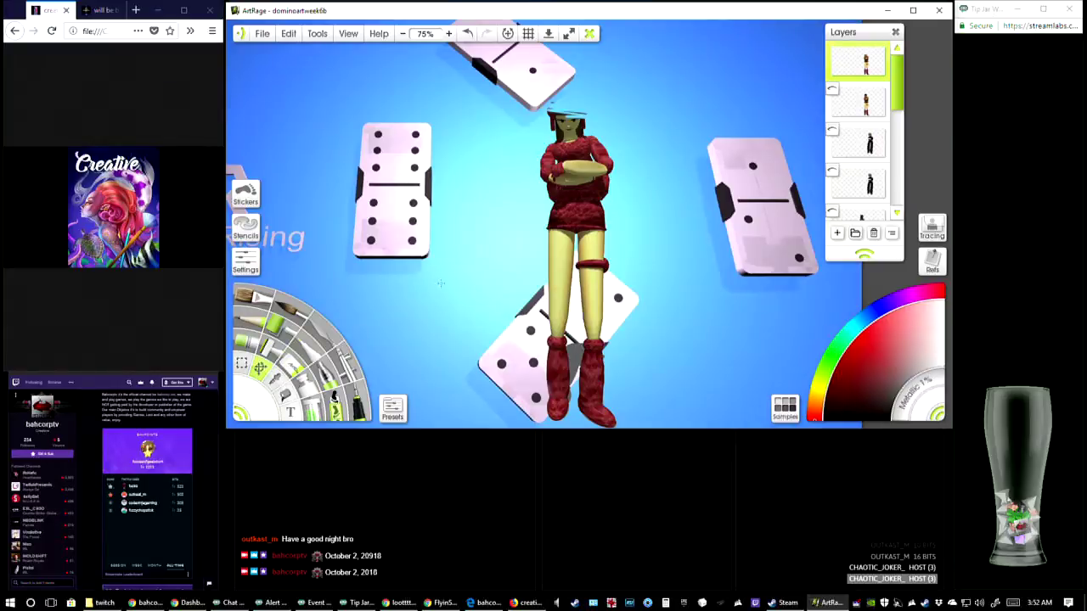
click(293, 370)
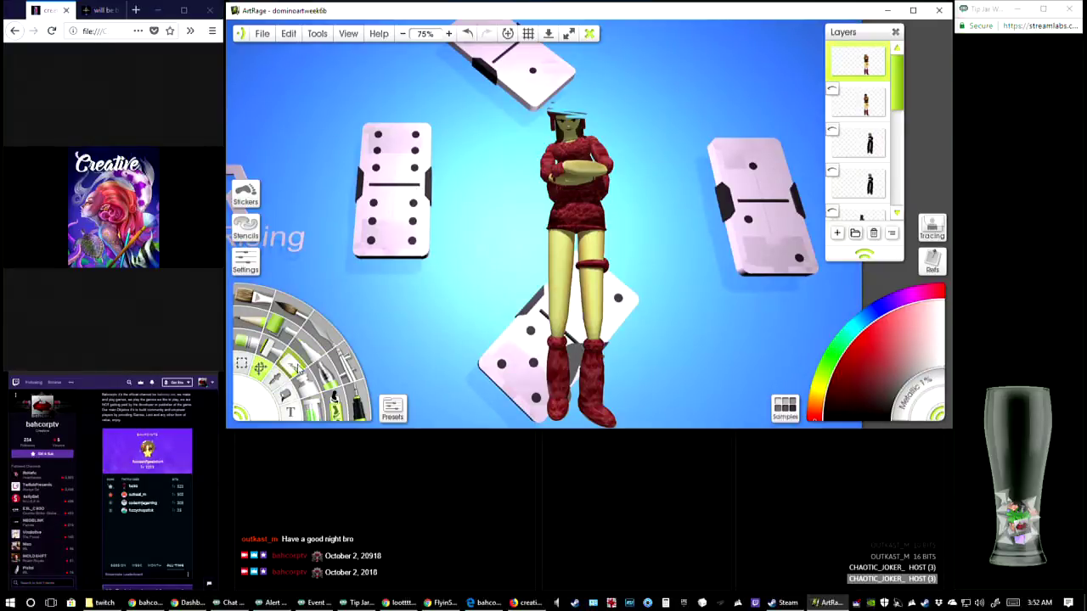
drag(263, 409, 277, 414)
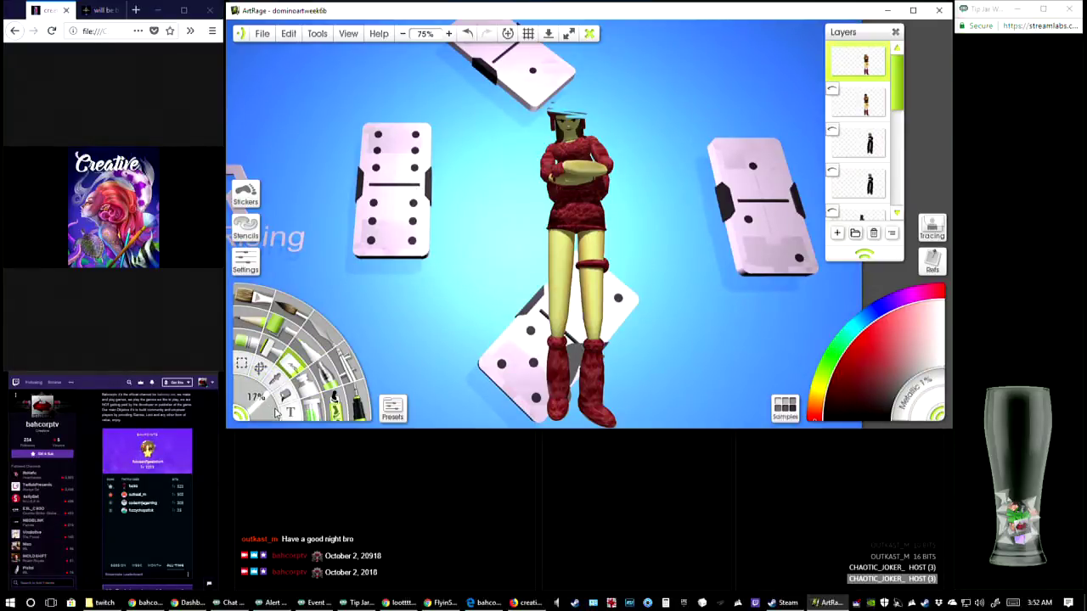
mouse_move(553, 200)
mouse_down()
mouse_move(606, 155)
mouse_move(598, 145)
mouse_move(545, 182)
mouse_move(593, 142)
mouse_move(548, 178)
mouse_move(552, 144)
mouse_move(582, 128)
mouse_move(557, 119)
mouse_move(526, 147)
mouse_move(565, 143)
mouse_up()
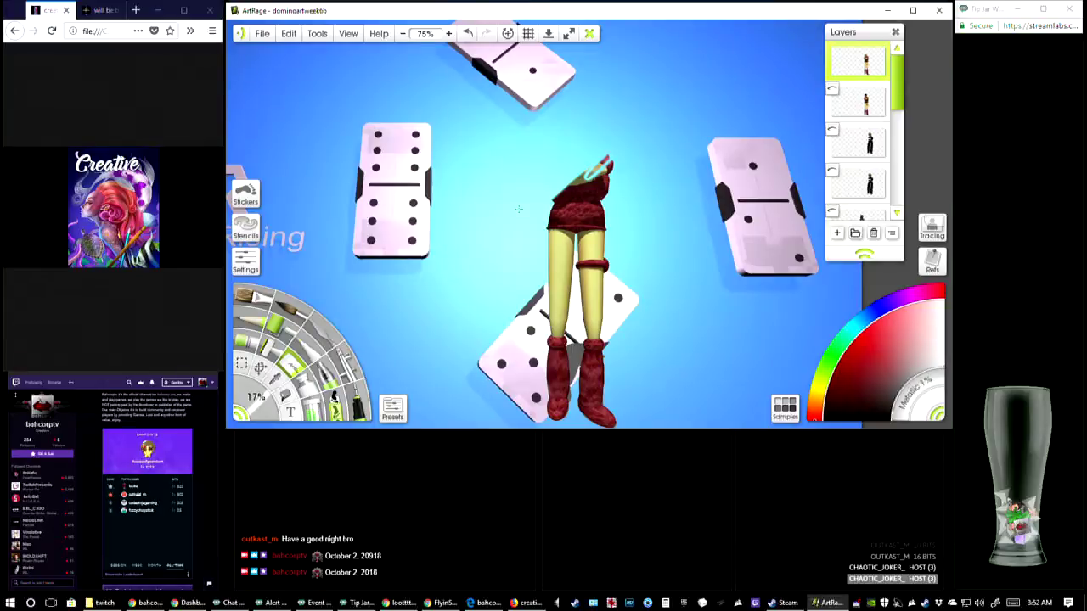
mouse_move(519, 209)
mouse_down()
mouse_move(590, 173)
mouse_move(543, 212)
mouse_move(617, 164)
mouse_up()
drag(616, 165, 525, 236)
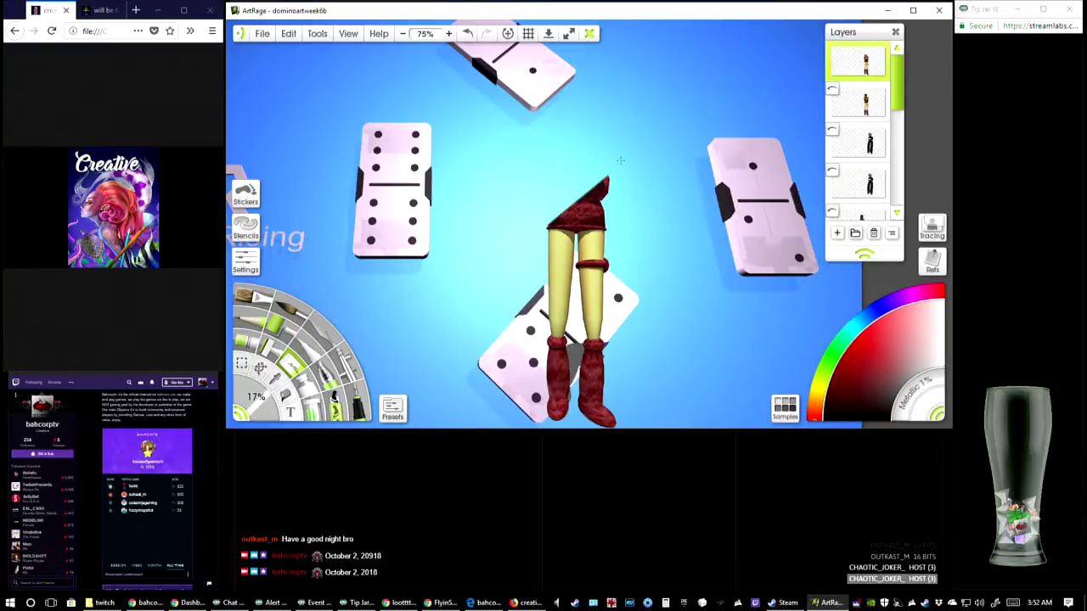
drag(620, 160, 519, 245)
mouse_move(622, 179)
mouse_down()
mouse_move(533, 243)
mouse_move(544, 248)
mouse_move(617, 185)
mouse_up()
mouse_move(550, 232)
mouse_down()
mouse_move(543, 251)
mouse_move(629, 201)
mouse_up()
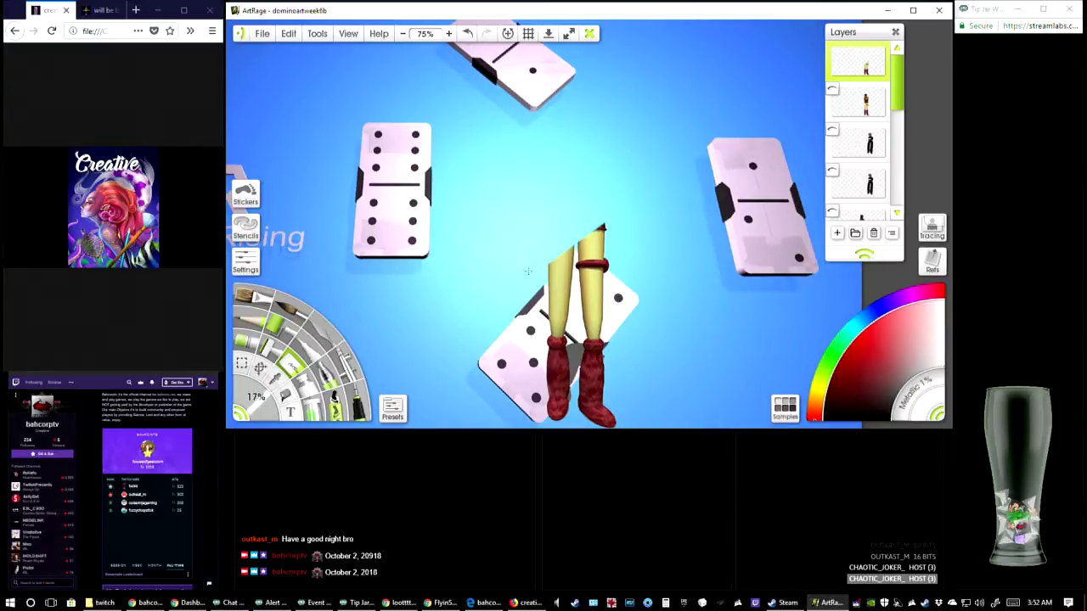
Enlarge the eraser to 39% and erase the legs down to just above the red boots
drag(262, 413, 283, 416)
mouse_move(505, 297)
mouse_down()
mouse_move(532, 264)
mouse_move(552, 280)
mouse_move(541, 321)
mouse_move(593, 314)
mouse_up()
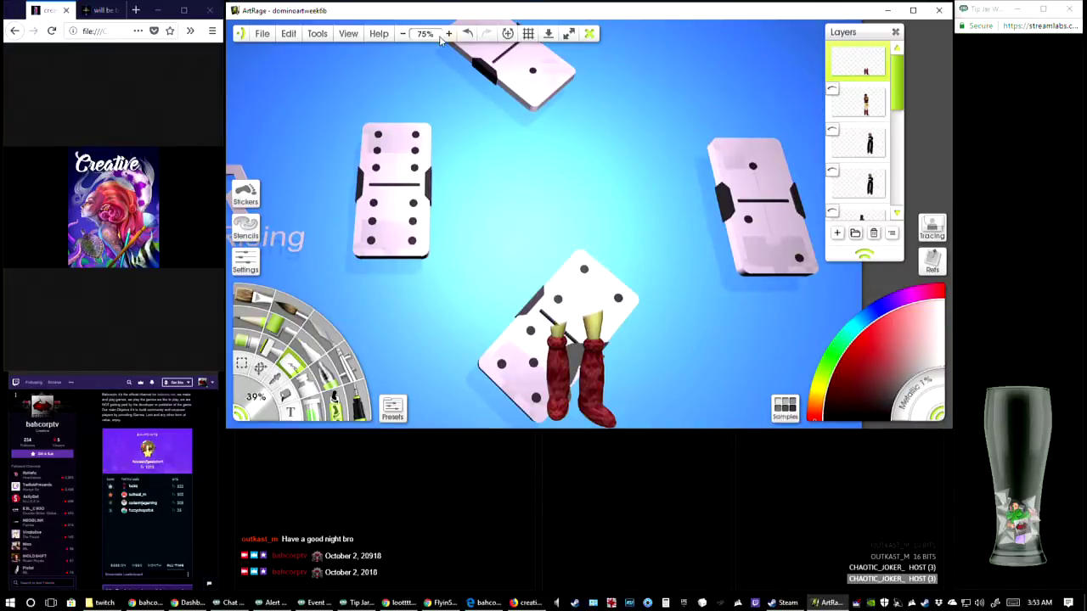
click(448, 35)
click(448, 35)
click(448, 35)
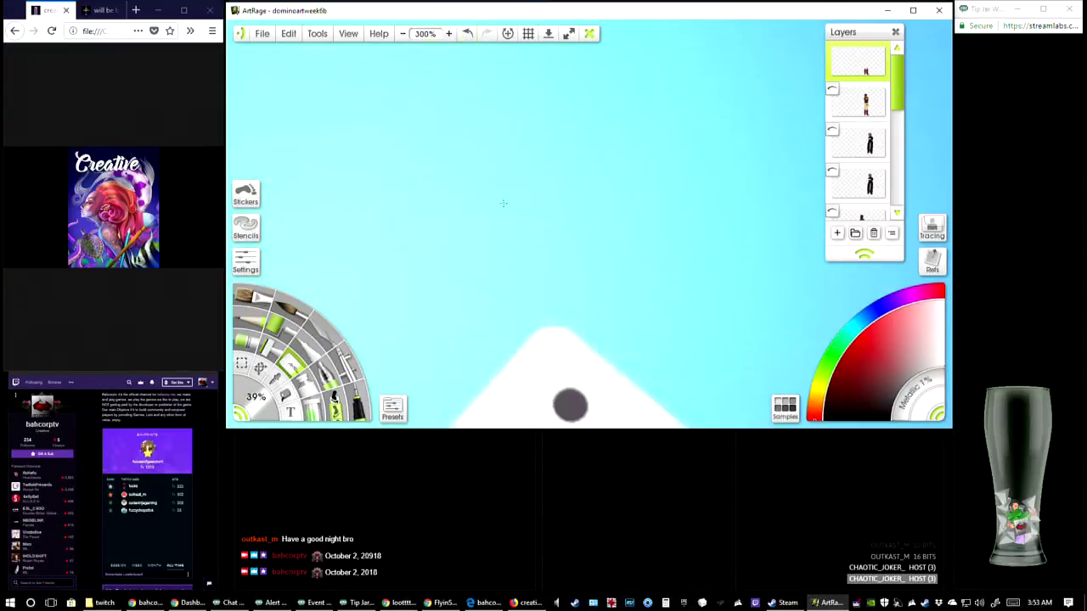
drag(603, 325, 565, 54)
drag(631, 196, 703, 88)
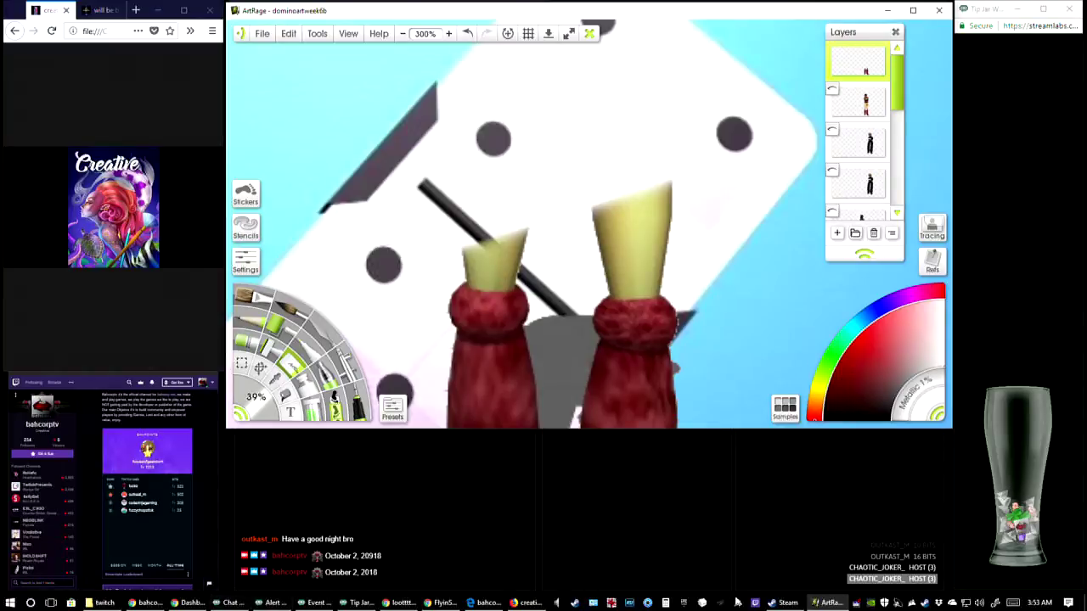
Switch to Steam to view the No Man's Sky library page, and return to ArtRage
click(785, 603)
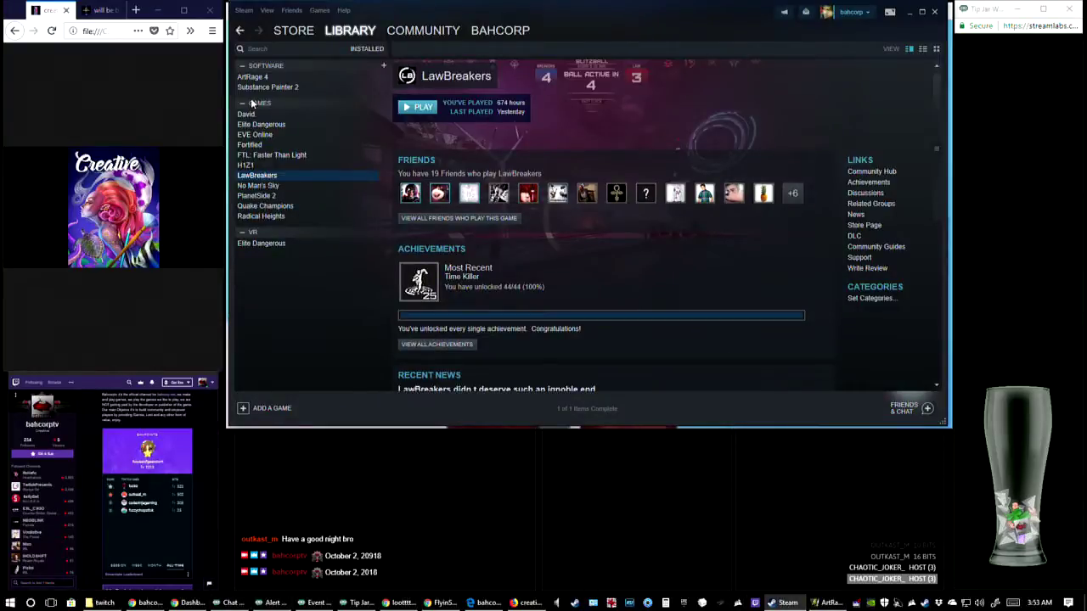
click(270, 185)
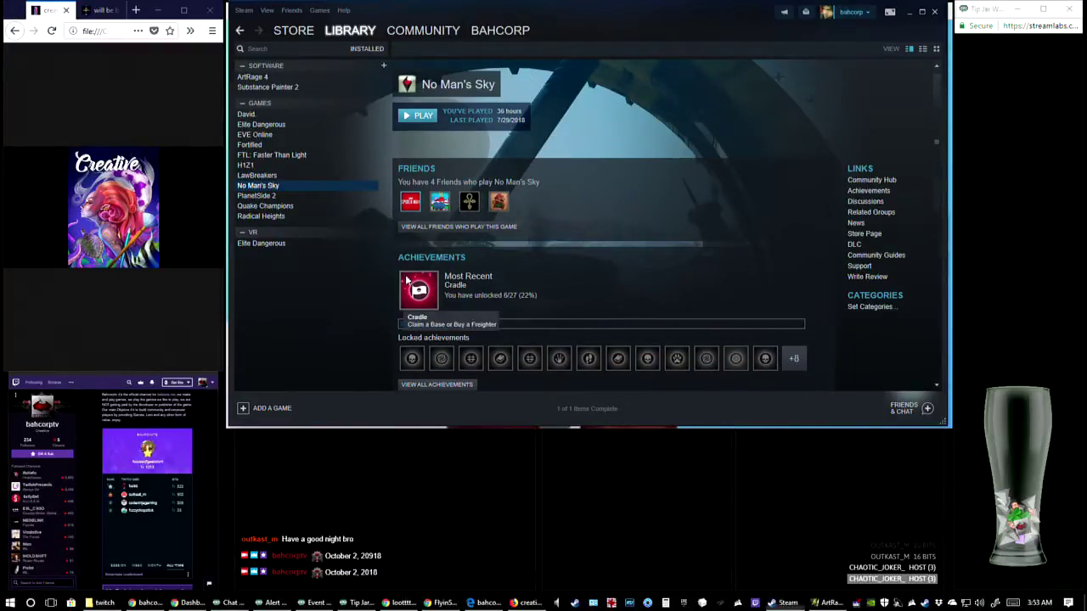
click(826, 602)
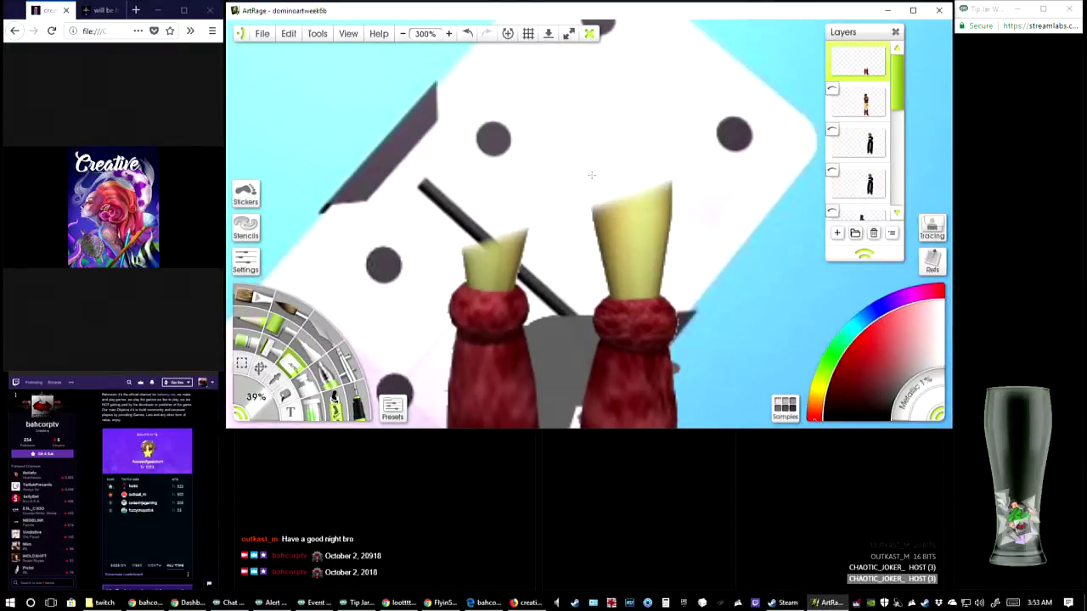
Erase the remaining bare skin above both red boots, reducing the eraser size to 13% for the finer strokes
mouse_move(490, 244)
mouse_down()
mouse_move(463, 263)
mouse_move(522, 247)
mouse_move(480, 268)
mouse_up()
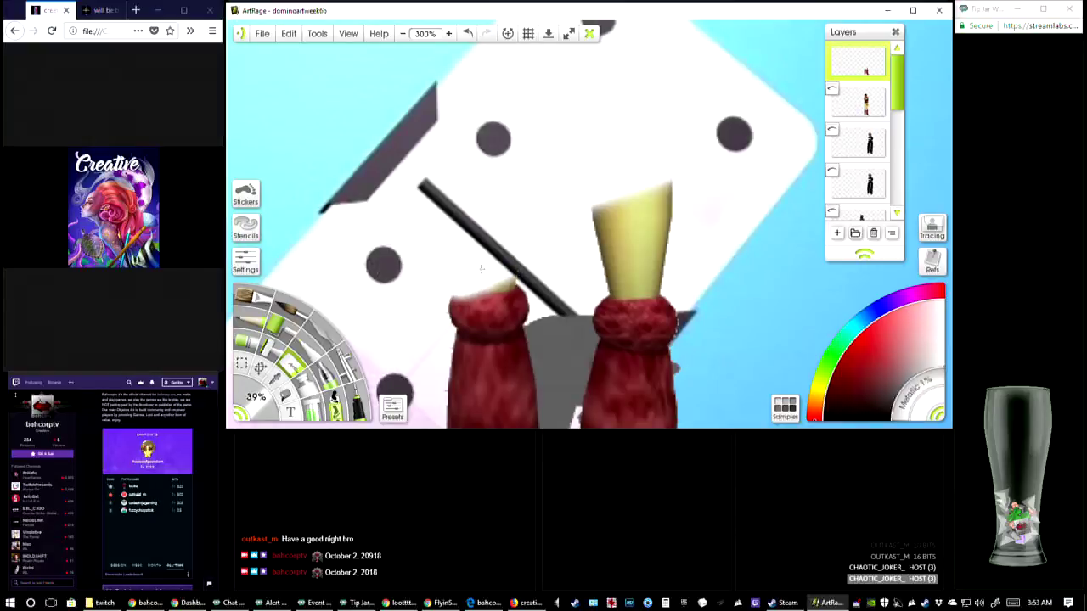
drag(265, 411, 347, 350)
mouse_move(509, 276)
mouse_down()
mouse_move(454, 319)
mouse_move(459, 302)
mouse_up()
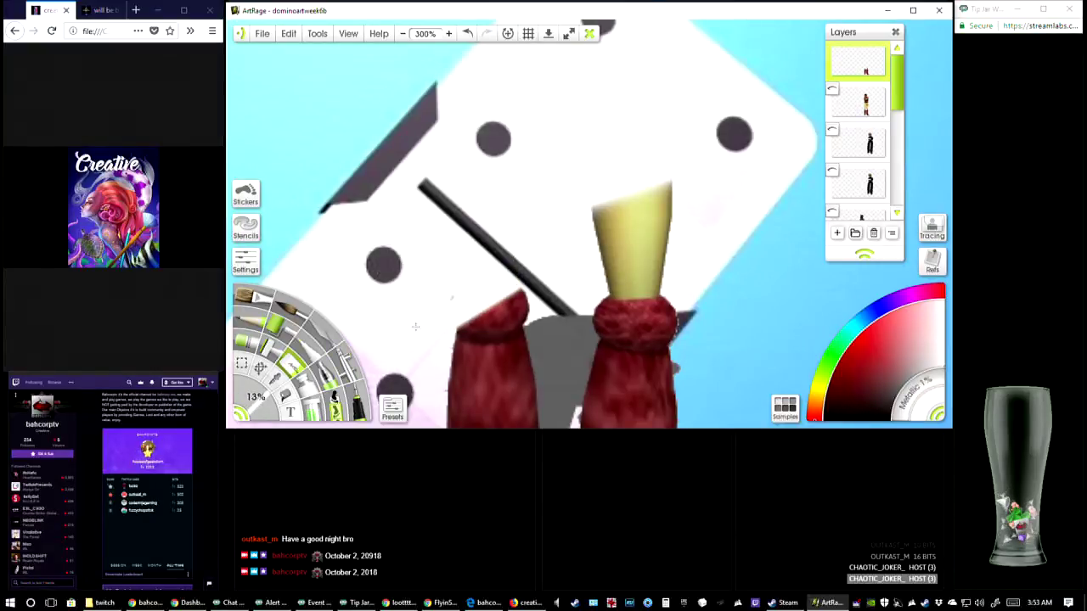
mouse_move(588, 216)
mouse_down()
mouse_move(676, 182)
mouse_move(748, 171)
mouse_move(681, 199)
mouse_up()
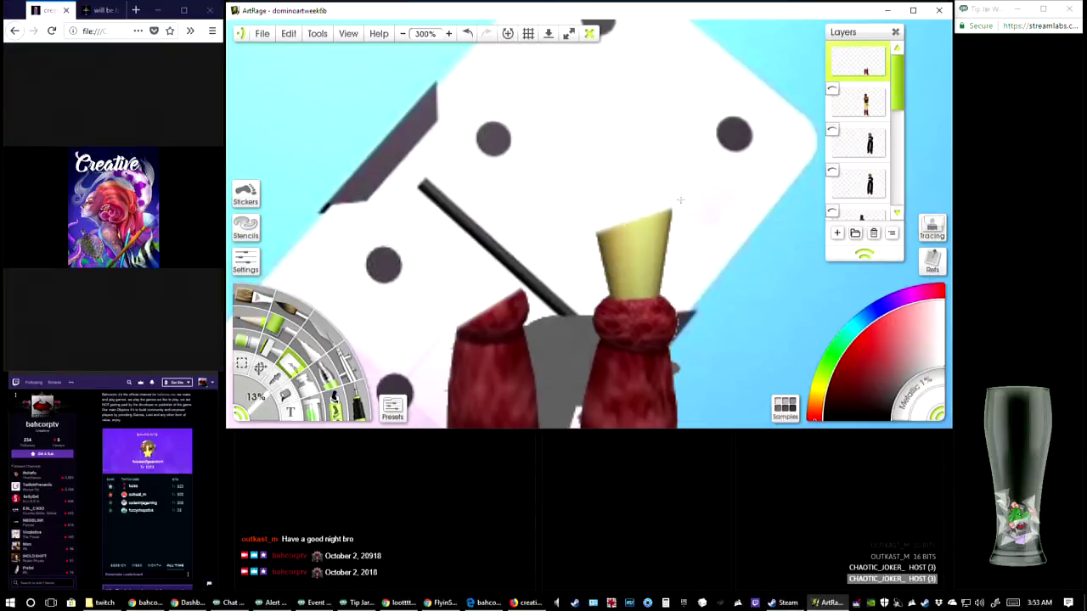
mouse_move(592, 239)
mouse_down()
mouse_move(676, 215)
mouse_move(676, 225)
mouse_up()
drag(594, 265, 675, 238)
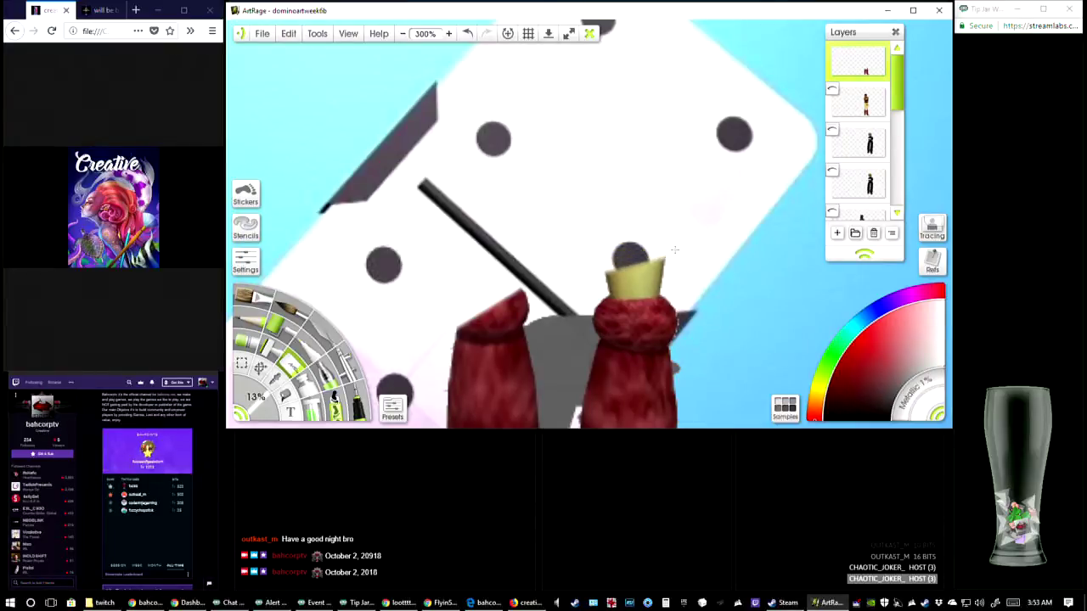
mouse_move(578, 283)
mouse_down()
mouse_move(673, 251)
mouse_move(666, 265)
mouse_up()
mouse_move(604, 299)
mouse_down()
mouse_move(664, 270)
mouse_move(664, 285)
mouse_move(654, 285)
mouse_up()
Erase the cuff and upper shaft of the left boot, undoing one stroke and redoing it
drag(546, 230, 576, 142)
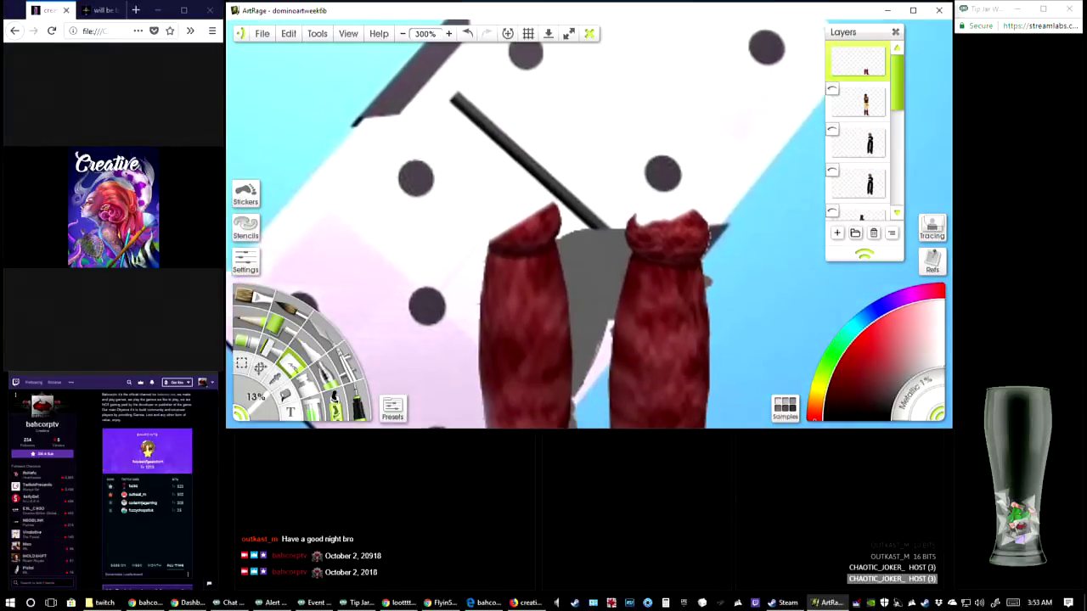
mouse_move(475, 284)
mouse_down()
mouse_move(501, 233)
mouse_move(510, 312)
mouse_move(527, 212)
mouse_move(540, 255)
mouse_move(557, 212)
mouse_move(536, 246)
mouse_move(530, 322)
mouse_move(552, 242)
mouse_move(550, 293)
mouse_move(556, 239)
mouse_move(556, 282)
mouse_up()
mouse_move(549, 228)
mouse_down()
mouse_move(570, 226)
mouse_move(552, 243)
mouse_up()
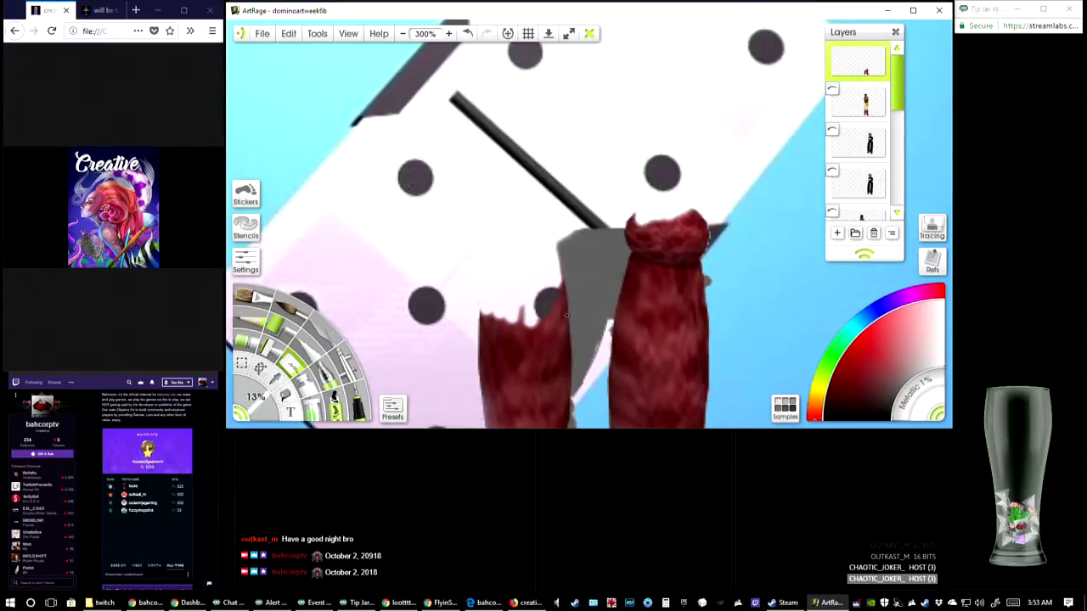
key(ctrl+z)
drag(542, 235, 551, 231)
Erase the left boot's outer edge and the rest of its shaft down to the foot
drag(501, 189, 536, 122)
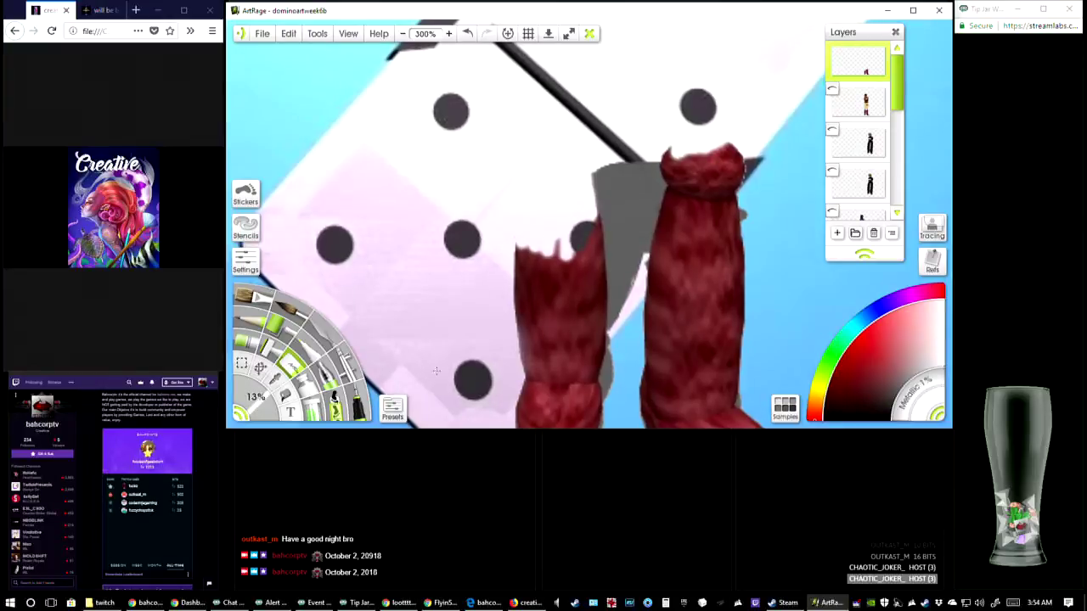
drag(504, 284, 479, 187)
mouse_move(501, 226)
mouse_down()
mouse_move(496, 182)
mouse_move(493, 337)
mouse_move(501, 297)
mouse_move(508, 361)
mouse_move(500, 320)
mouse_up()
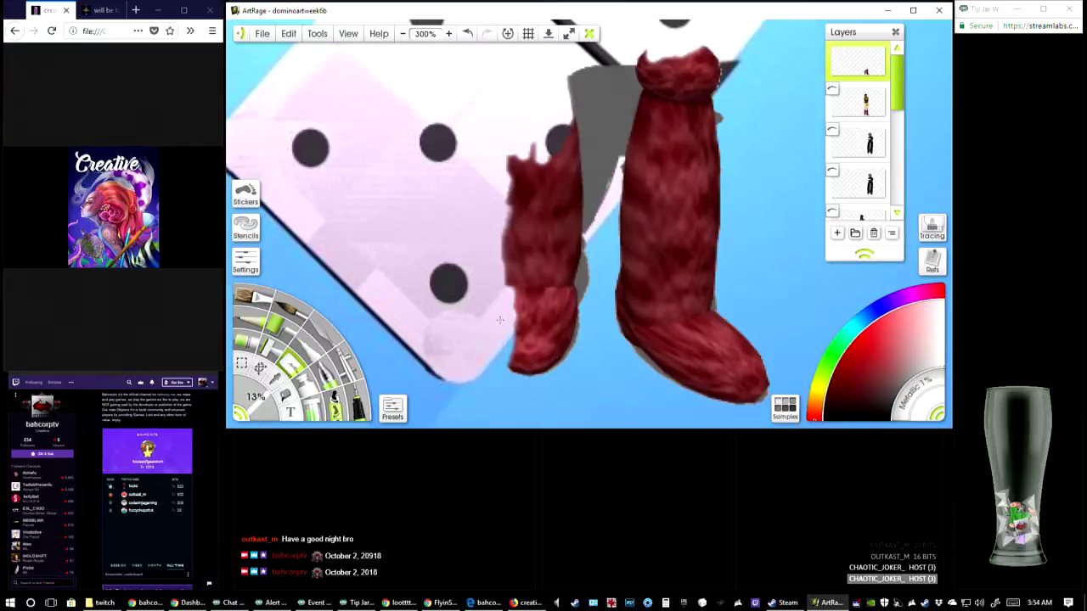
mouse_move(524, 172)
mouse_down()
mouse_move(511, 166)
mouse_move(511, 228)
mouse_move(527, 256)
mouse_move(529, 174)
mouse_move(535, 224)
mouse_move(542, 174)
mouse_move(546, 212)
mouse_move(562, 167)
mouse_move(570, 200)
mouse_move(561, 143)
mouse_up()
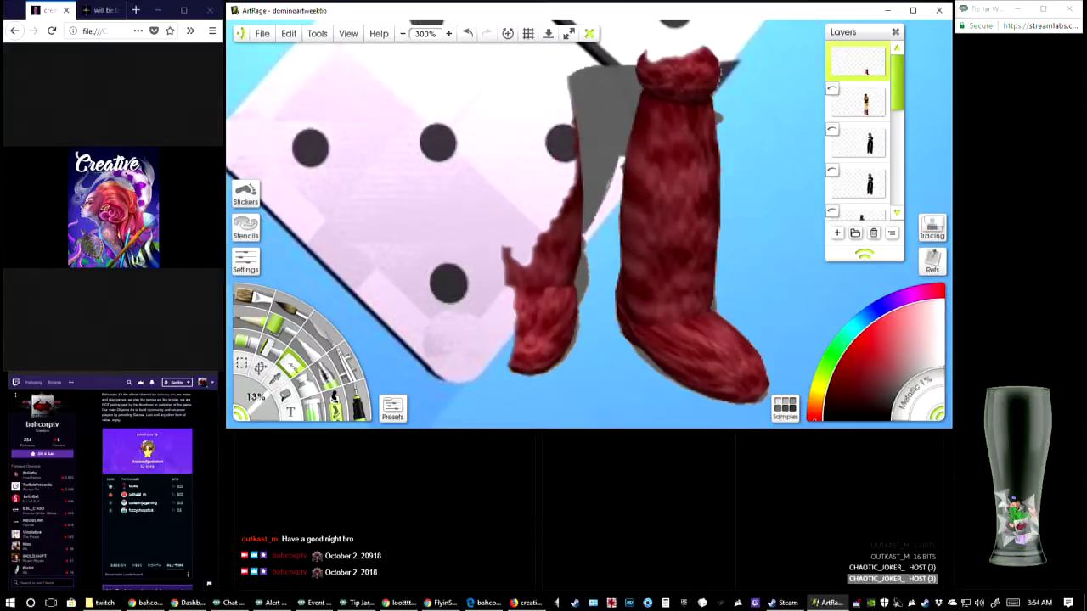
mouse_move(495, 238)
mouse_down()
mouse_move(529, 255)
mouse_move(543, 246)
mouse_move(555, 207)
mouse_move(545, 213)
mouse_move(566, 185)
mouse_move(557, 213)
mouse_up()
mouse_move(562, 91)
mouse_down()
mouse_move(572, 204)
mouse_move(571, 190)
mouse_move(552, 280)
mouse_move(558, 257)
mouse_move(558, 312)
mouse_move(567, 183)
mouse_move(564, 267)
mouse_up()
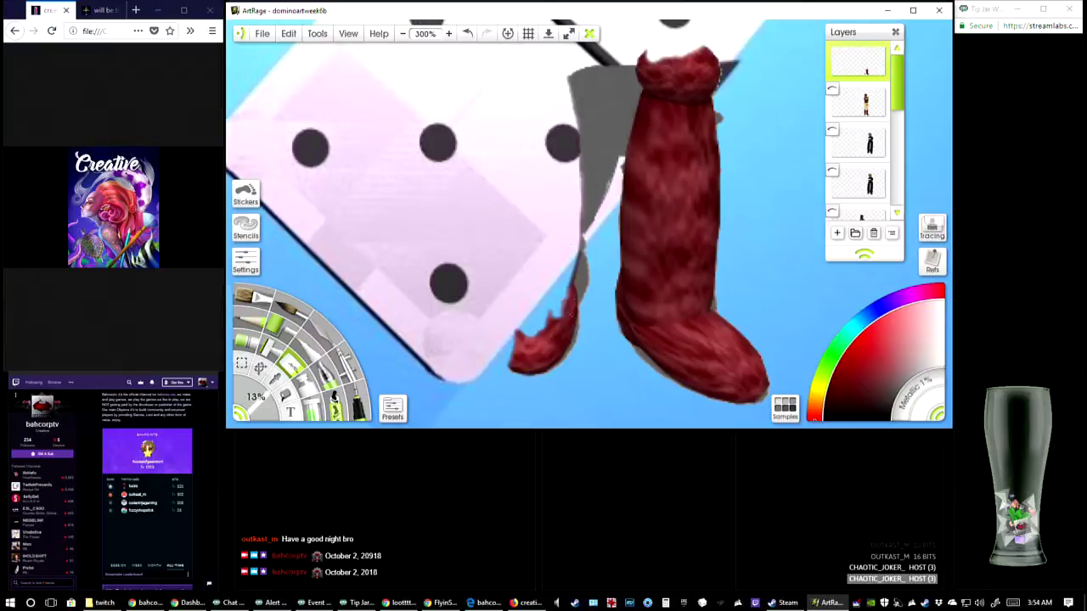
Erase the foot of the left boot and the thin red strip along its inner edge
mouse_move(524, 339)
mouse_down()
mouse_move(514, 333)
mouse_move(525, 339)
mouse_move(526, 372)
mouse_up()
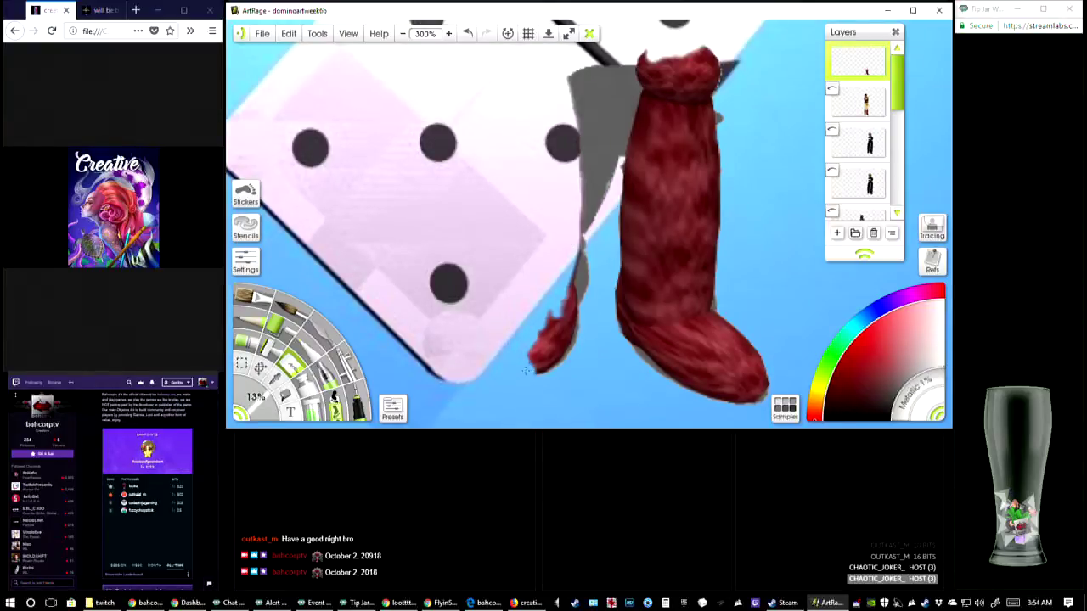
drag(552, 316, 519, 362)
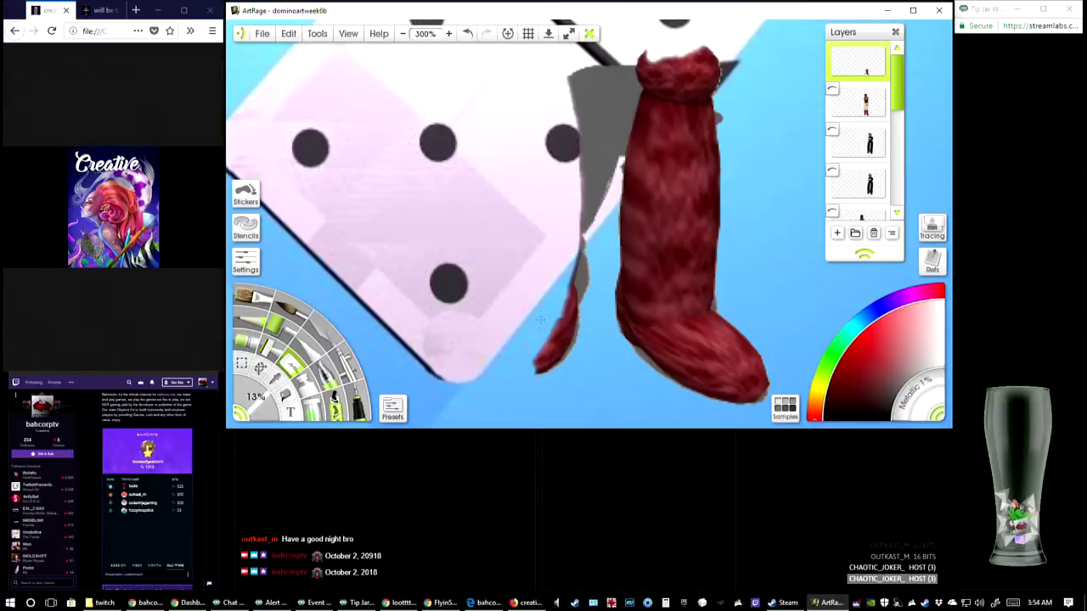
mouse_move(559, 283)
mouse_down()
mouse_move(570, 297)
mouse_move(532, 365)
mouse_up()
drag(562, 319, 537, 366)
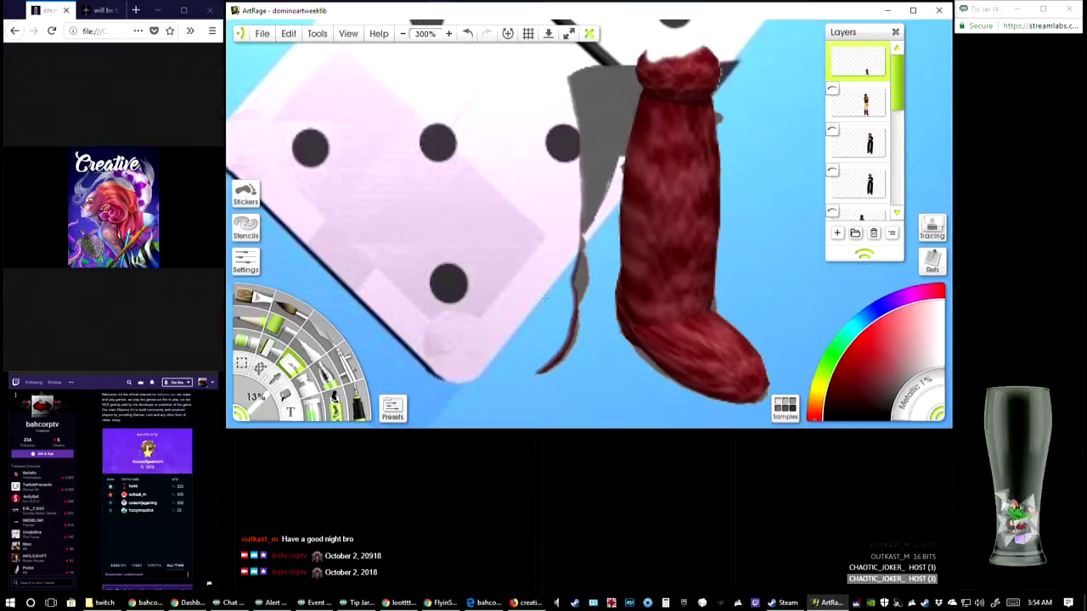
drag(572, 258, 565, 282)
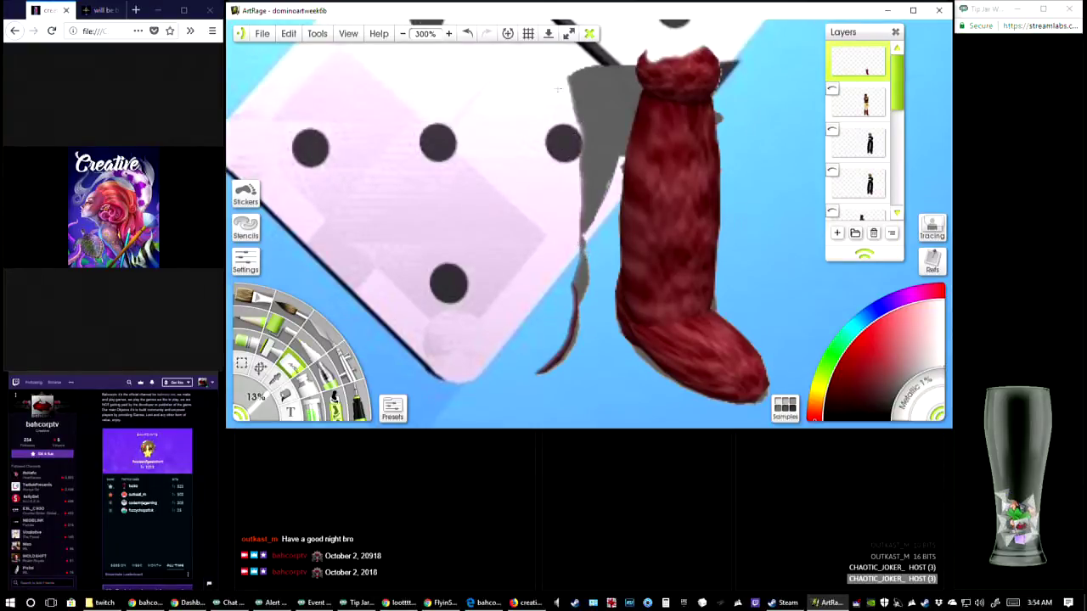
click(467, 34)
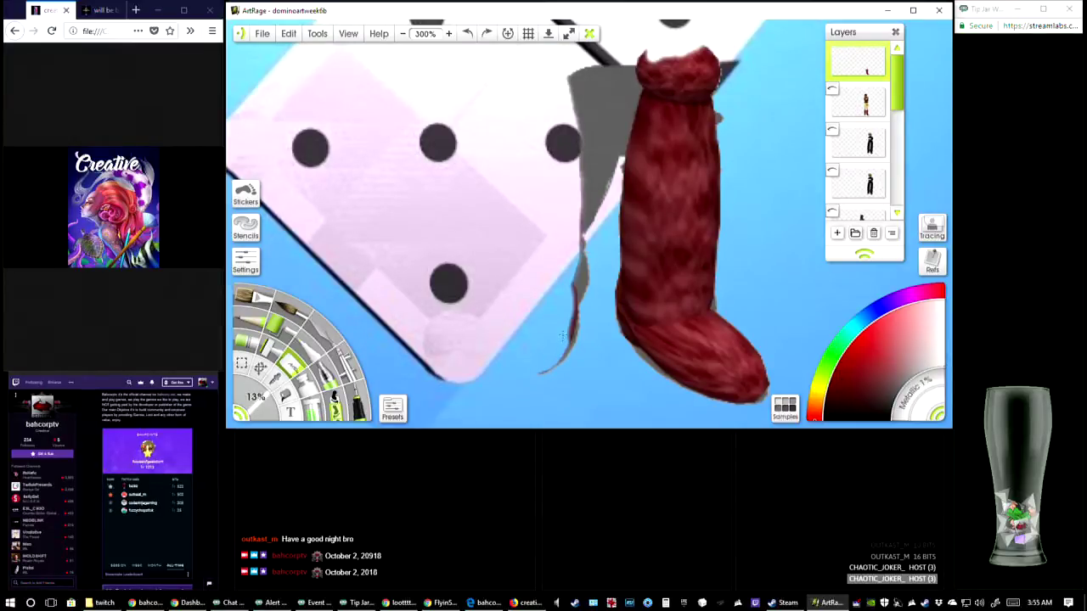
mouse_move(566, 304)
mouse_down()
mouse_move(574, 285)
mouse_move(562, 293)
mouse_up()
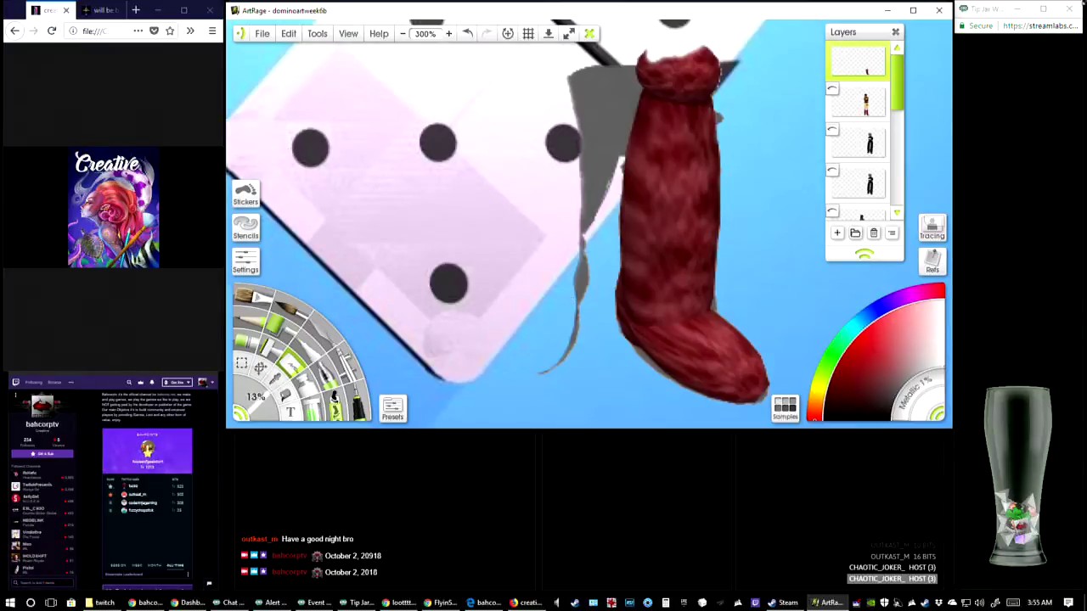
Erase the middle and inner side of the right boot's cuff and the centre of its shaft
click(1020, 93)
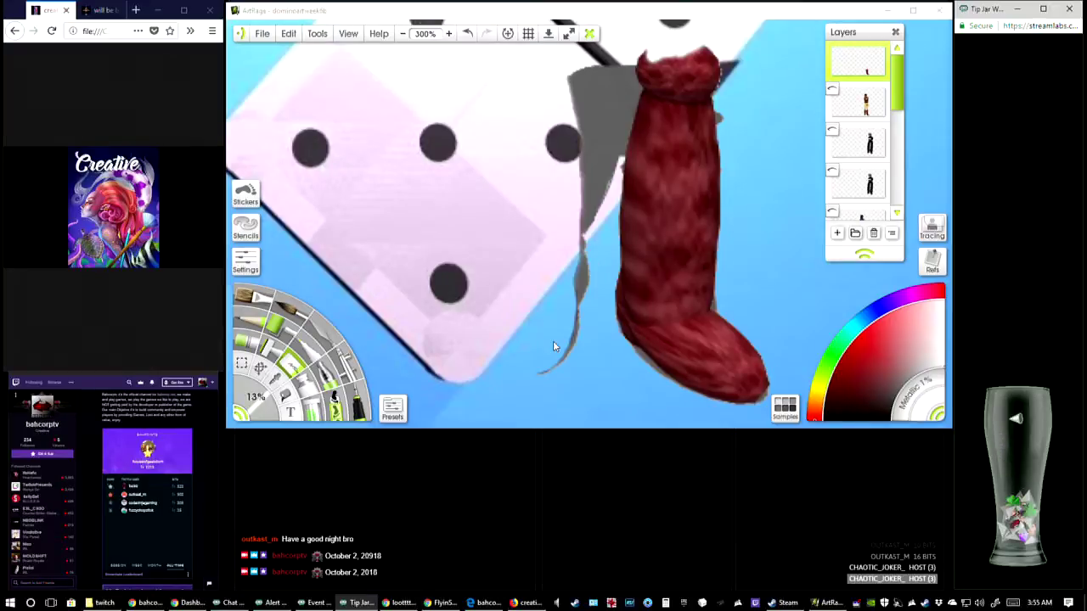
click(574, 344)
drag(650, 247, 596, 319)
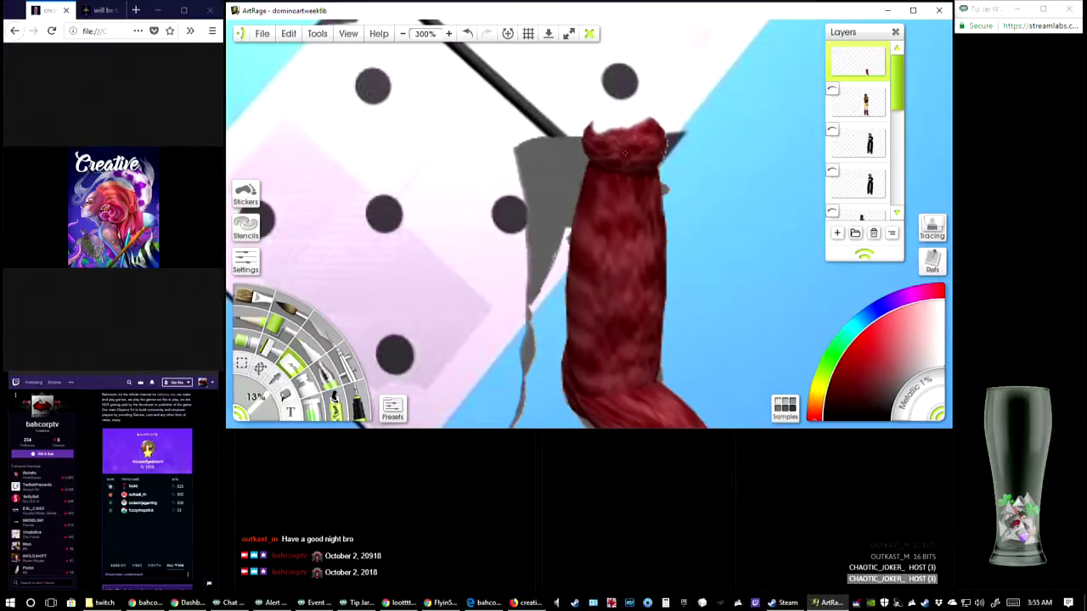
mouse_move(625, 153)
mouse_down()
mouse_move(606, 144)
mouse_move(622, 143)
mouse_move(647, 115)
mouse_move(616, 140)
mouse_move(649, 129)
mouse_move(649, 142)
mouse_move(635, 139)
mouse_move(621, 226)
mouse_move(606, 179)
mouse_up()
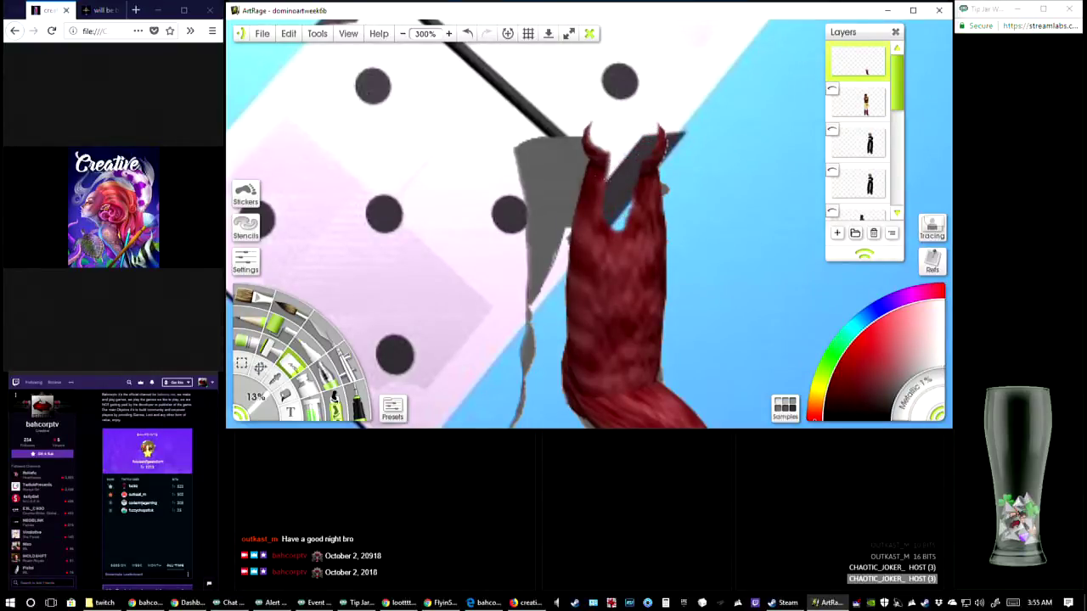
mouse_move(599, 132)
mouse_down()
mouse_move(617, 158)
mouse_move(608, 162)
mouse_move(595, 122)
mouse_move(607, 152)
mouse_move(591, 153)
mouse_move(592, 138)
mouse_move(611, 147)
mouse_move(604, 201)
mouse_move(615, 159)
mouse_move(615, 252)
mouse_up()
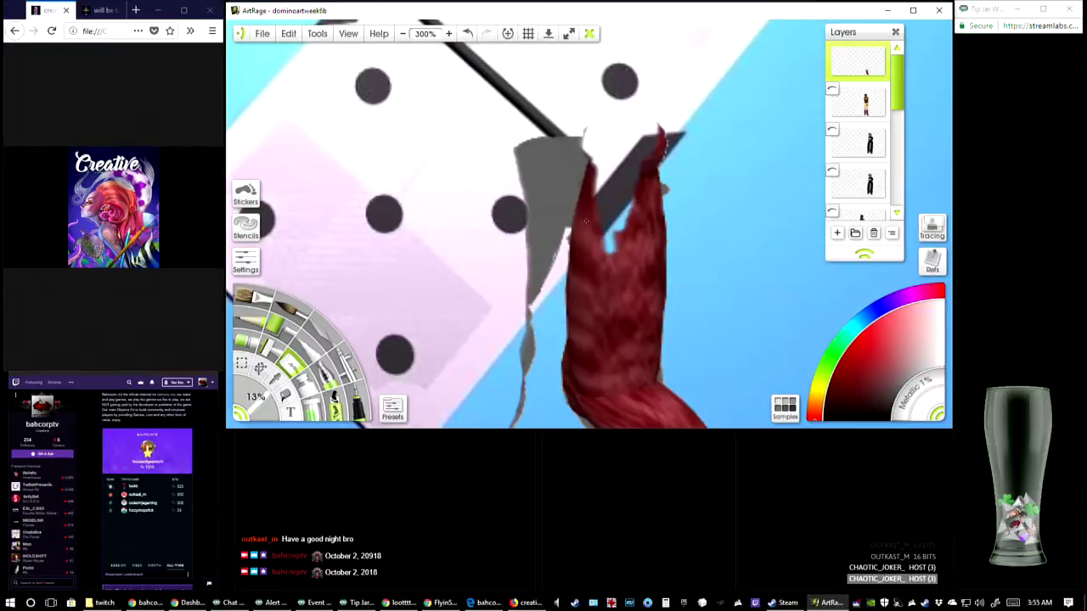
mouse_move(603, 168)
mouse_down()
mouse_move(592, 194)
mouse_move(594, 165)
mouse_move(586, 203)
mouse_move(605, 220)
mouse_move(604, 307)
mouse_move(636, 208)
mouse_up()
drag(609, 260, 614, 322)
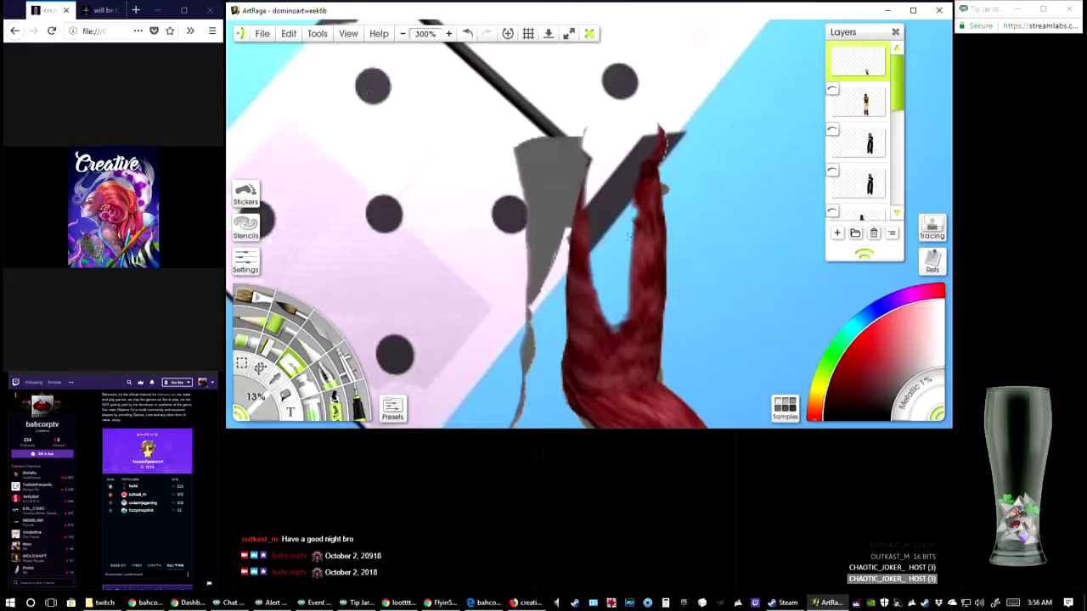
Erase the inner side of the right boot's shaft and its heel down to a thin edge line
mouse_move(588, 165)
mouse_down()
mouse_move(605, 312)
mouse_move(588, 247)
mouse_move(627, 357)
mouse_move(624, 341)
mouse_move(593, 336)
mouse_move(583, 280)
mouse_up()
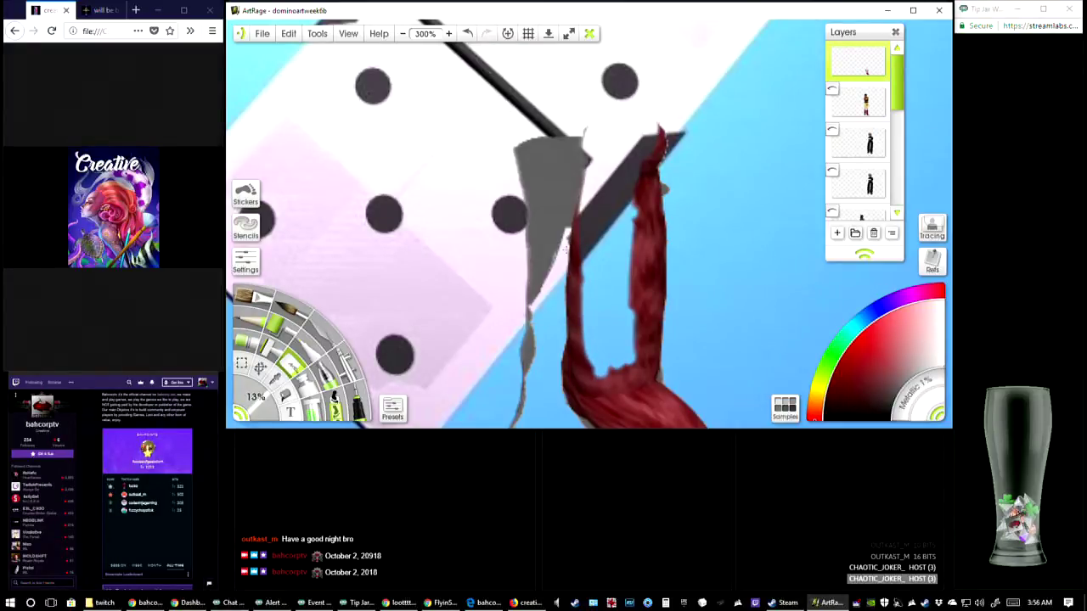
drag(656, 353, 661, 328)
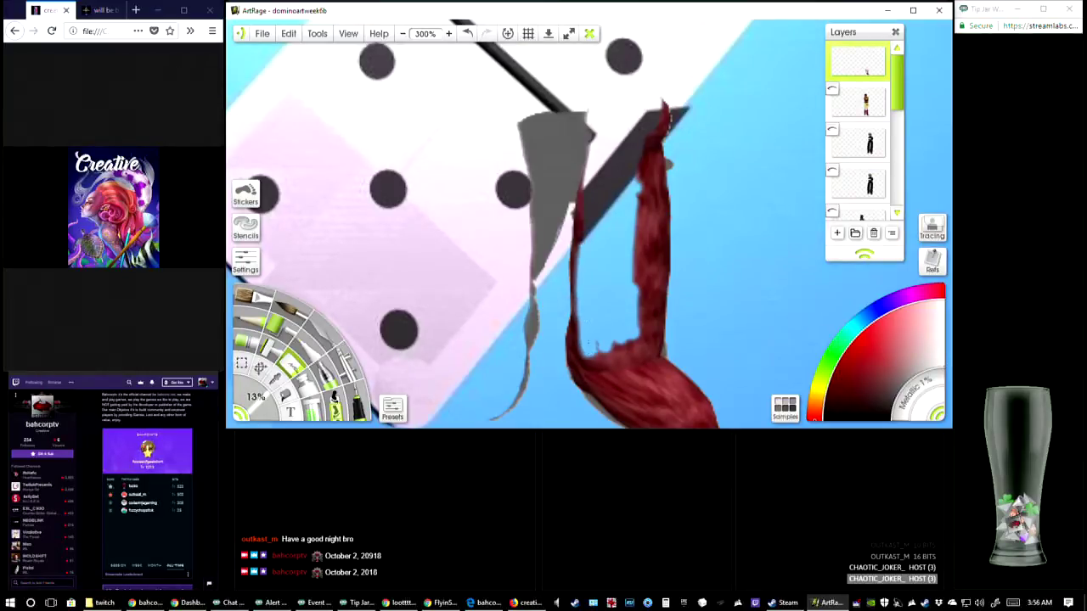
drag(585, 187, 580, 308)
drag(581, 222, 586, 357)
mouse_move(581, 320)
mouse_down()
mouse_move(593, 365)
mouse_move(579, 378)
mouse_move(594, 373)
mouse_move(602, 348)
mouse_move(620, 378)
mouse_move(626, 357)
mouse_move(635, 378)
mouse_move(633, 340)
mouse_move(637, 376)
mouse_up()
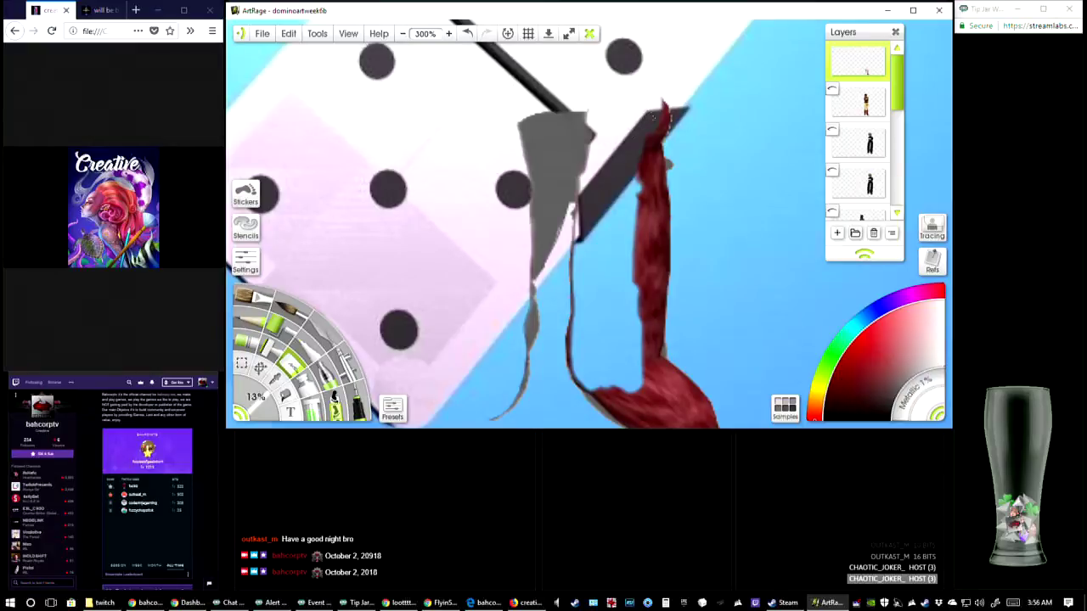
Erase the outer side of the right boot's cuff and shaft down to a thin edge line
mouse_move(658, 113)
mouse_down()
mouse_move(667, 103)
mouse_move(642, 143)
mouse_move(641, 183)
mouse_move(635, 156)
mouse_up()
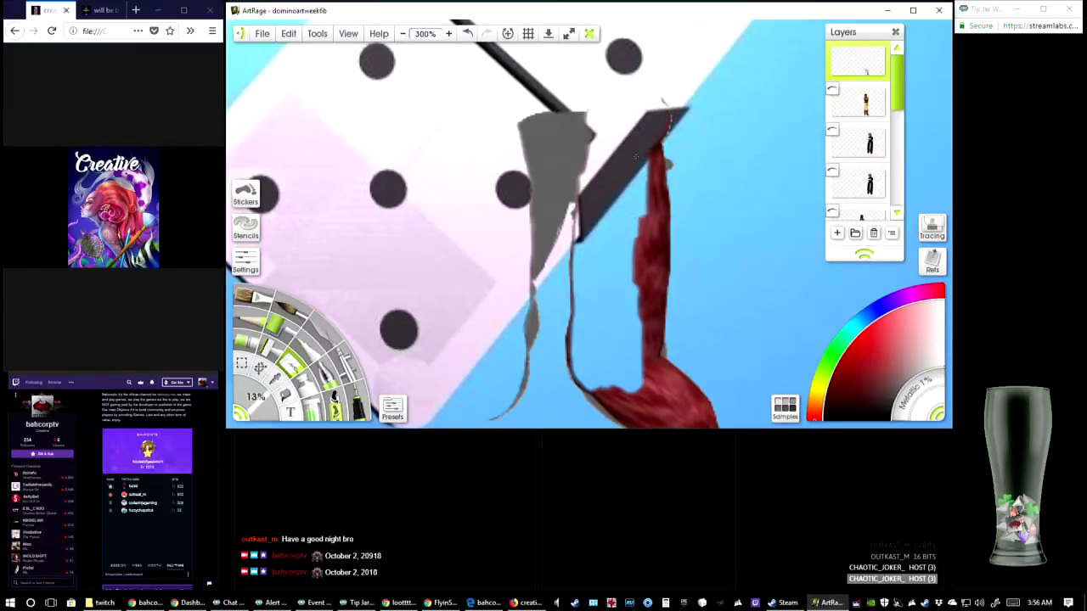
mouse_move(639, 194)
mouse_down()
mouse_move(639, 214)
mouse_move(643, 142)
mouse_up()
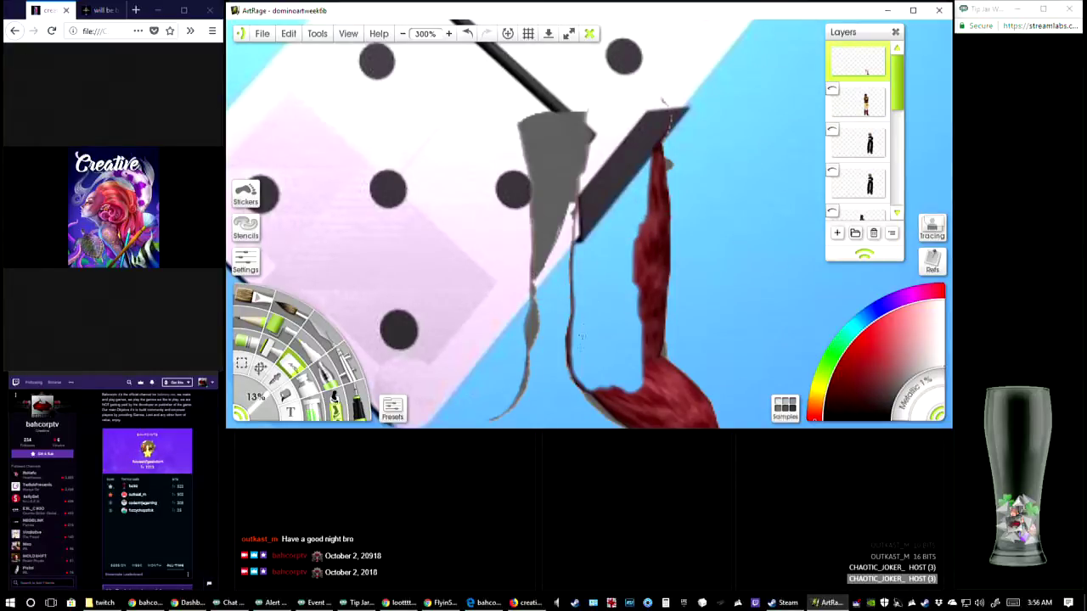
drag(579, 329, 593, 361)
mouse_move(637, 310)
mouse_down()
mouse_move(635, 238)
mouse_move(654, 150)
mouse_move(645, 332)
mouse_move(648, 240)
mouse_up()
mouse_move(656, 188)
mouse_down()
mouse_move(633, 334)
mouse_move(654, 269)
mouse_move(634, 328)
mouse_move(648, 294)
mouse_move(637, 363)
mouse_move(653, 302)
mouse_move(647, 355)
mouse_up()
drag(654, 271, 653, 283)
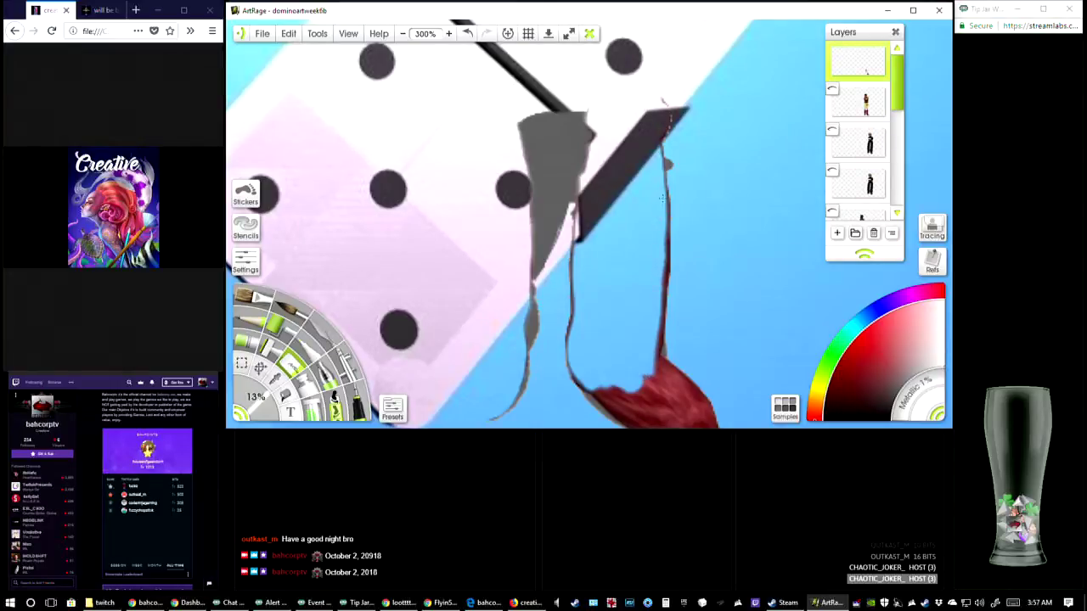
drag(662, 197, 656, 309)
Erase the foot of the right boot from instep to toe, leaving only its lower edge remnant
mouse_move(629, 238)
mouse_down()
mouse_move(611, 198)
mouse_move(612, 138)
mouse_up()
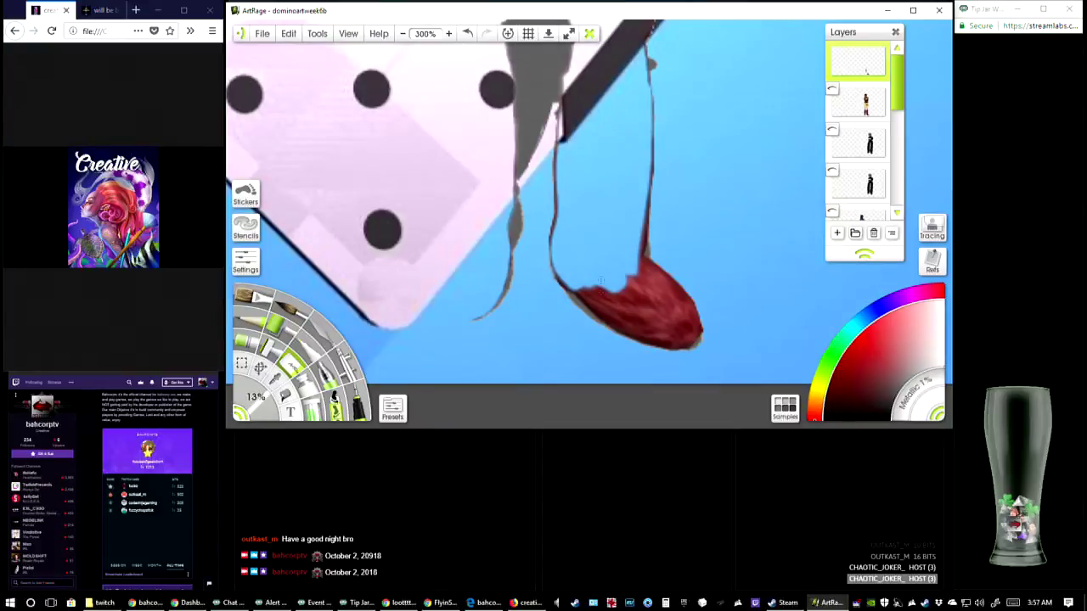
mouse_move(590, 290)
mouse_down()
mouse_move(618, 311)
mouse_move(582, 298)
mouse_move(626, 318)
mouse_up()
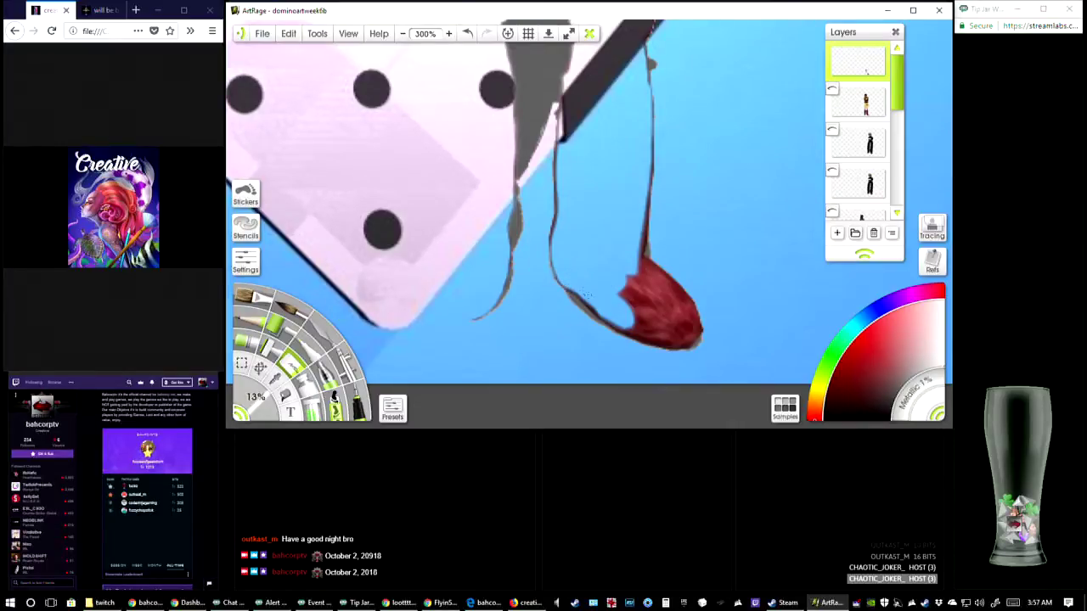
mouse_move(579, 290)
mouse_down()
mouse_move(567, 287)
mouse_move(600, 316)
mouse_move(630, 304)
mouse_move(637, 285)
mouse_move(626, 265)
mouse_move(646, 214)
mouse_move(635, 269)
mouse_move(661, 298)
mouse_move(647, 263)
mouse_move(654, 281)
mouse_move(669, 280)
mouse_move(687, 321)
mouse_move(669, 293)
mouse_up()
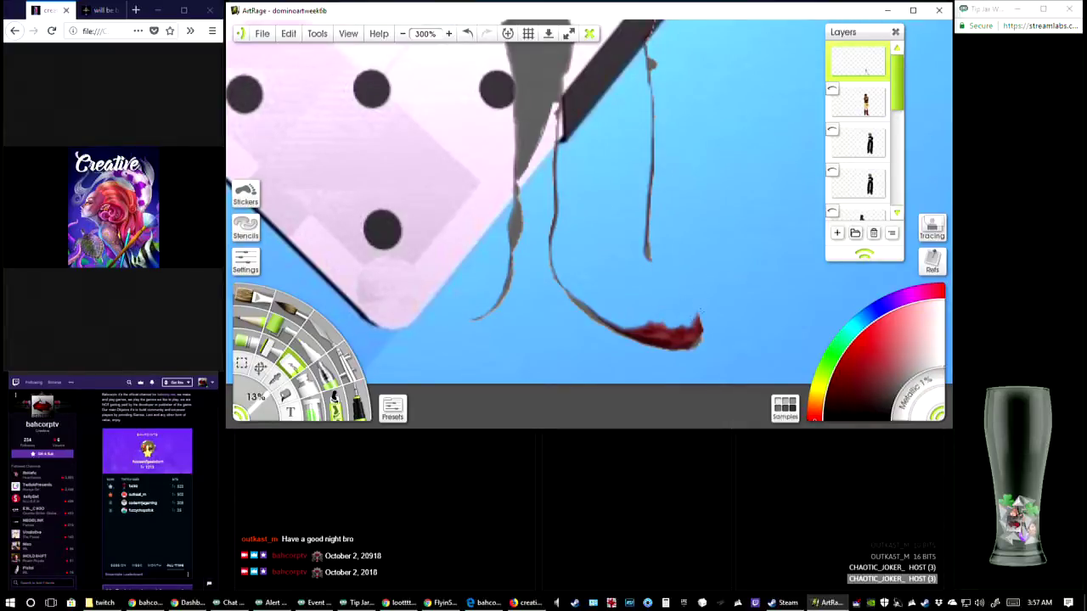
mouse_move(700, 312)
mouse_down()
mouse_move(658, 329)
mouse_move(605, 321)
mouse_move(684, 343)
mouse_move(697, 324)
mouse_up()
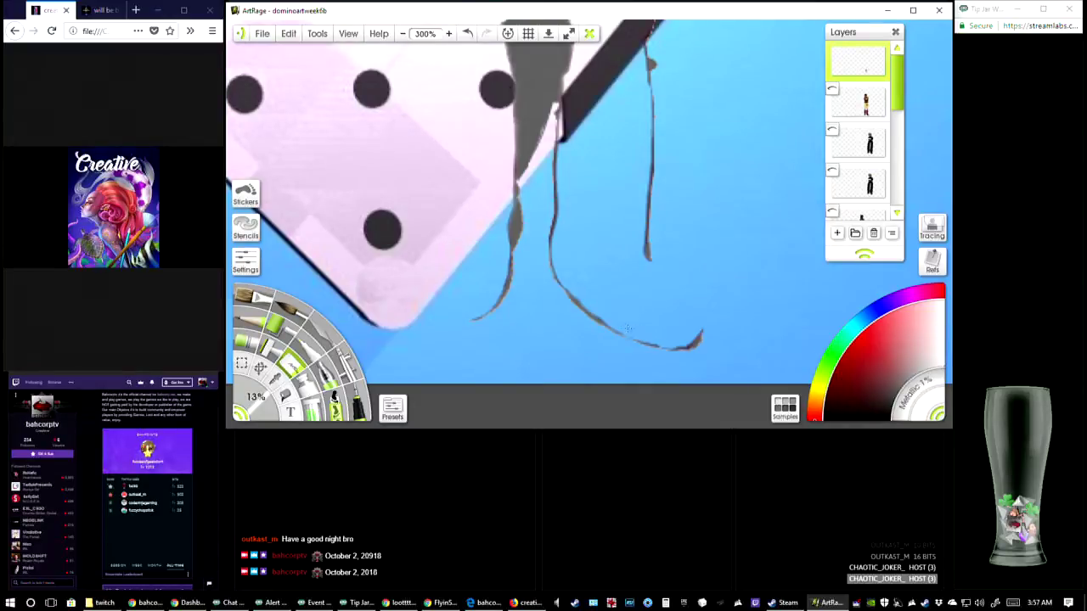
drag(673, 341, 701, 321)
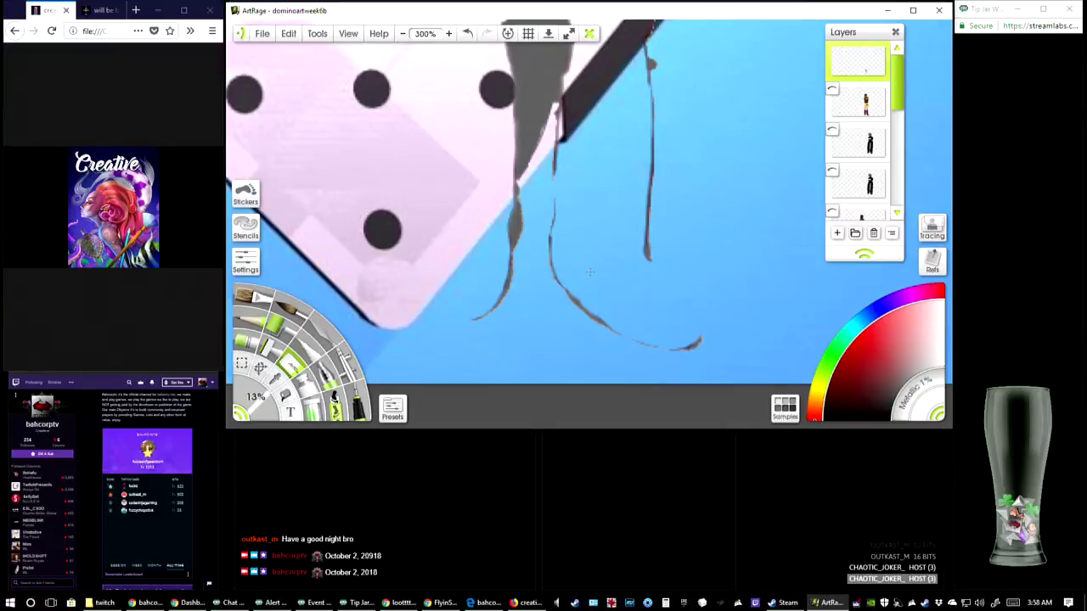
Hide the edge-remnant layer, select the red-dress layer beneath it, and erase the grey patch between its boots, reducing the eraser size to 9%
drag(450, 196, 485, 277)
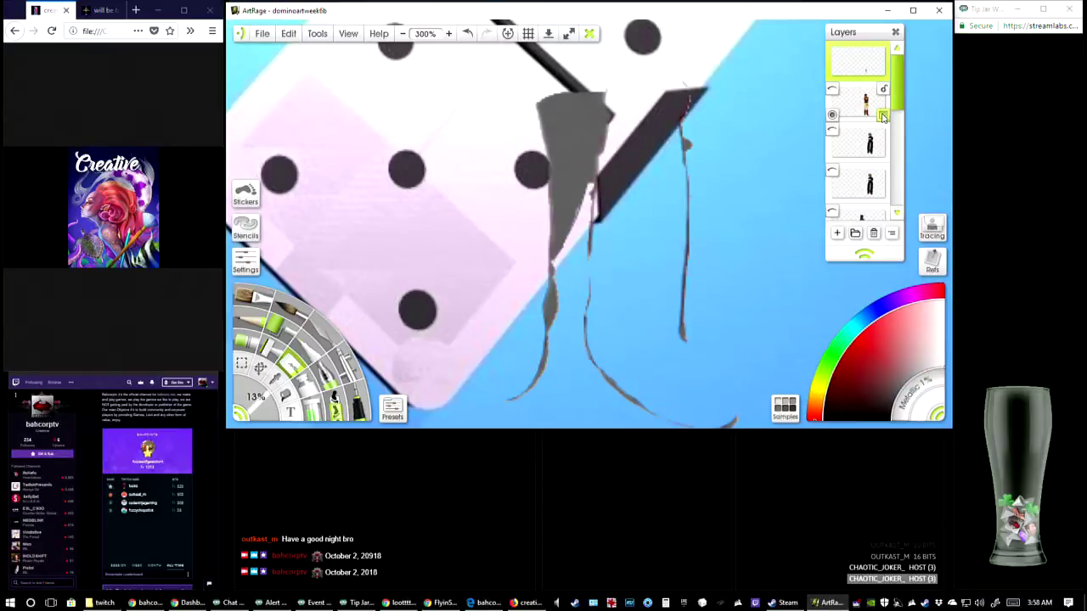
click(862, 109)
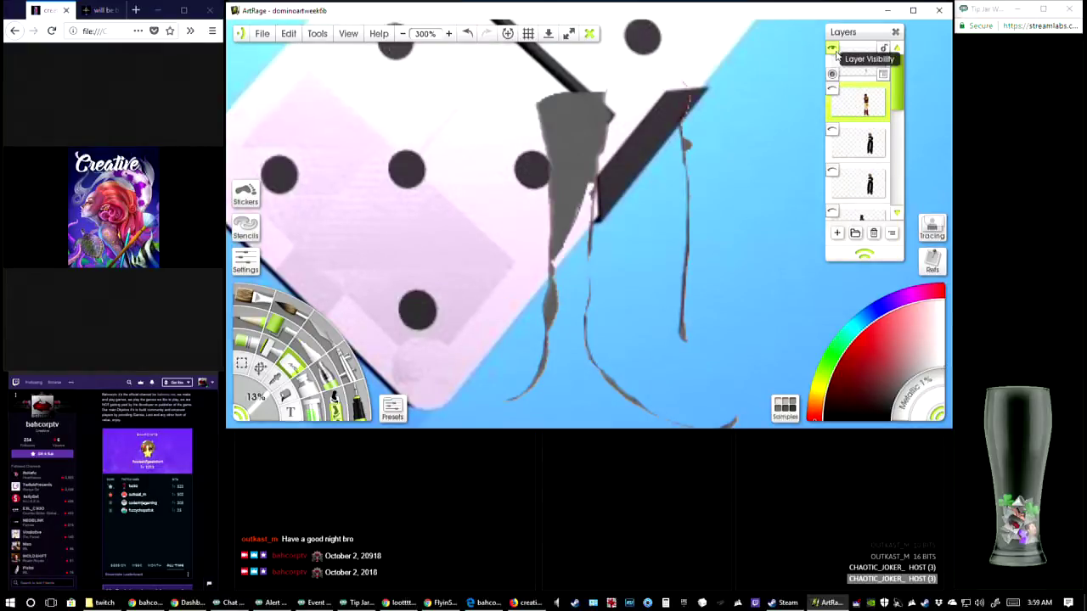
click(833, 49)
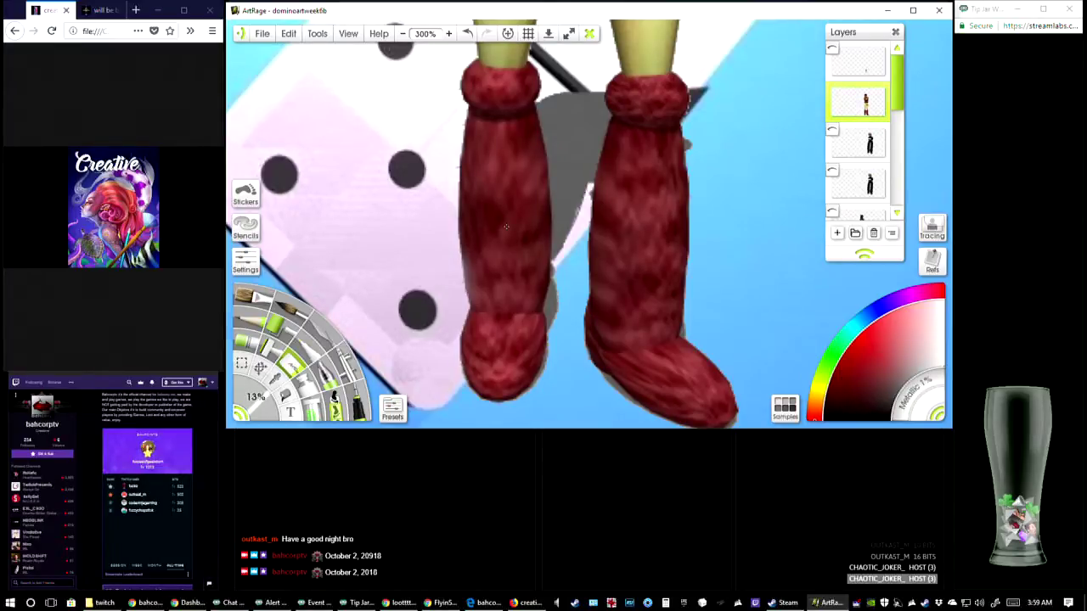
mouse_move(577, 102)
mouse_down()
mouse_move(571, 95)
mouse_move(569, 153)
mouse_move(557, 97)
mouse_move(546, 109)
mouse_move(538, 92)
mouse_move(548, 109)
mouse_up()
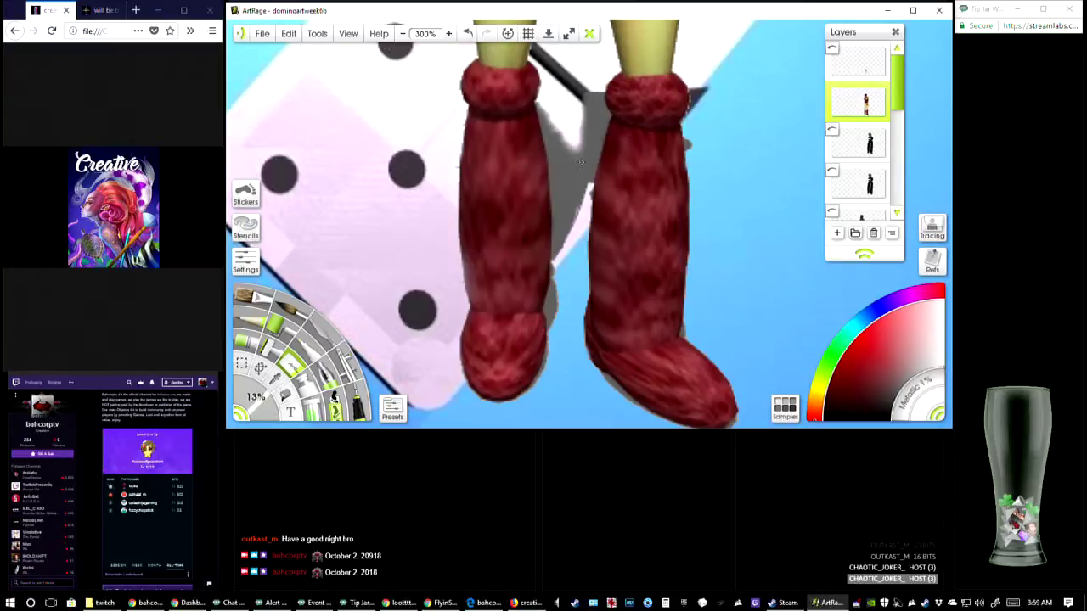
key(ctrl+z)
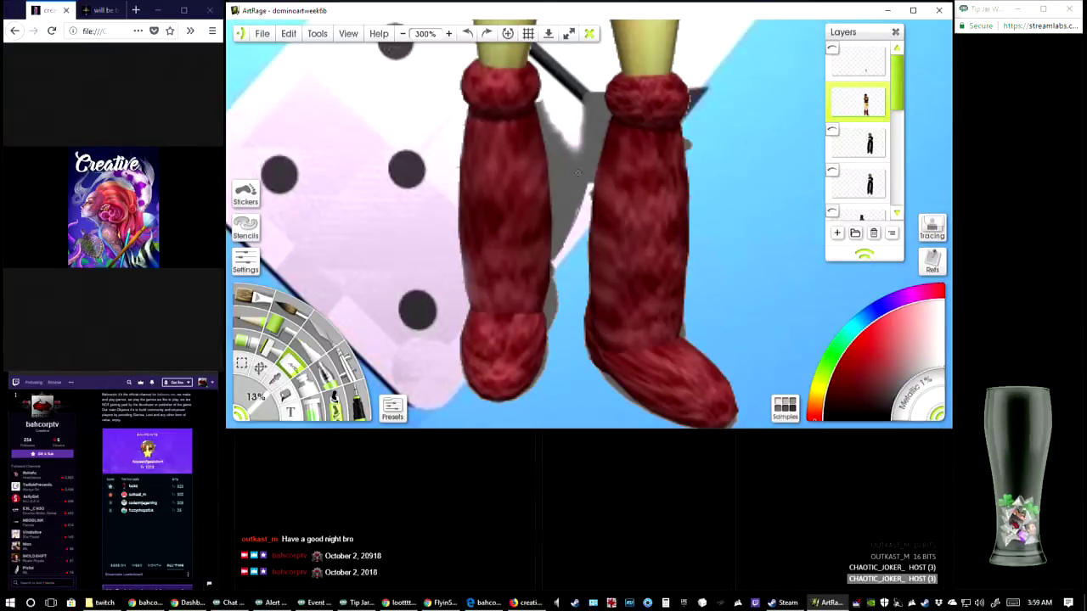
mouse_move(578, 172)
mouse_down()
mouse_move(567, 191)
mouse_move(561, 137)
mouse_move(565, 197)
mouse_move(545, 105)
mouse_move(562, 234)
mouse_move(571, 223)
mouse_move(557, 158)
mouse_move(562, 257)
mouse_move(550, 323)
mouse_move(548, 312)
mouse_move(558, 341)
mouse_up()
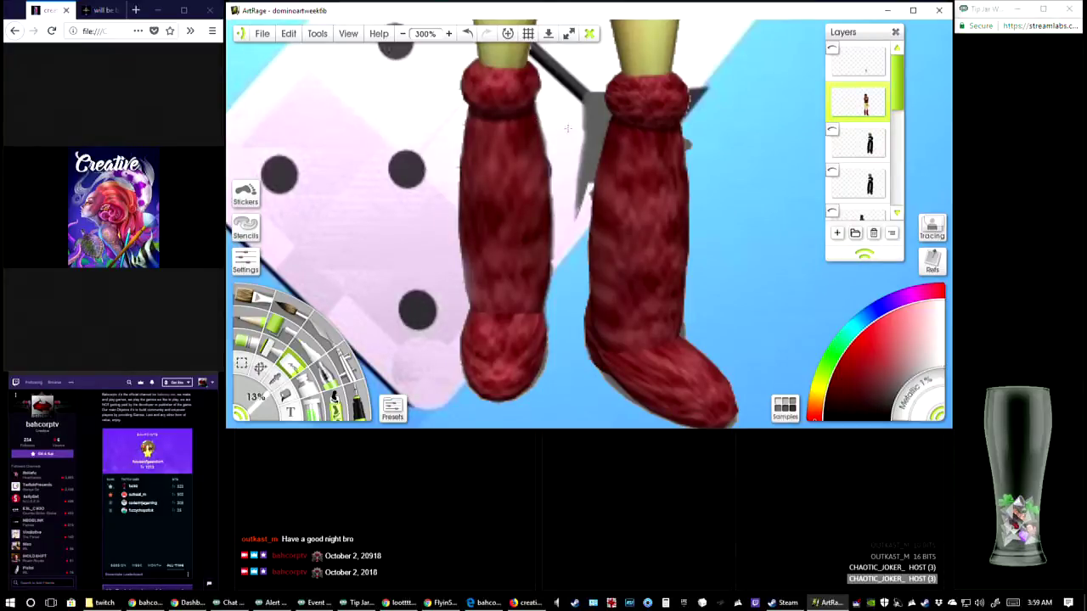
mouse_move(582, 100)
mouse_down()
mouse_move(574, 227)
mouse_move(587, 127)
mouse_move(572, 179)
mouse_up()
drag(258, 408, 255, 399)
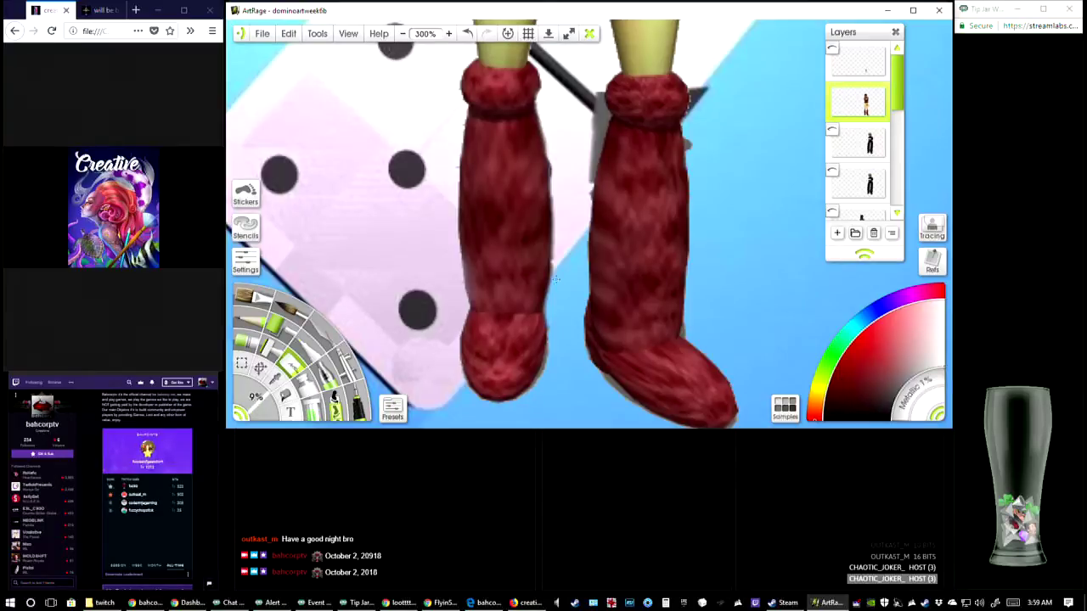
mouse_move(598, 101)
mouse_down()
mouse_move(590, 137)
mouse_move(600, 111)
mouse_move(608, 114)
mouse_move(590, 178)
mouse_up()
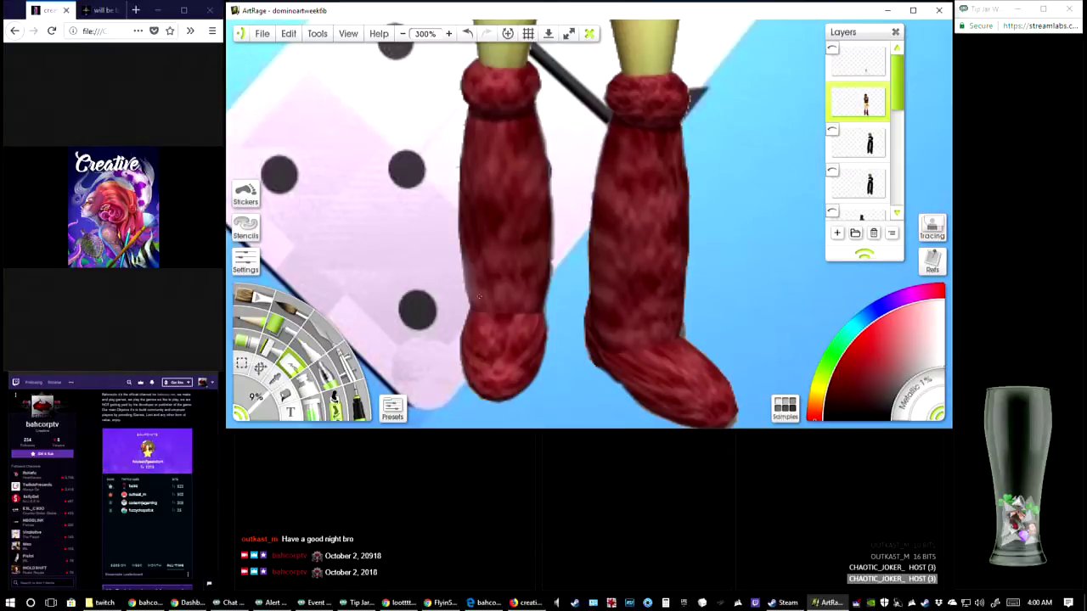
Undo the last few eraser strokes and clean the grey fringe around both boots on the red-dress layer
key(ctrl+z)
key(ctrl+z)
key(ctrl+z)
key(ctrl+z)
drag(689, 328, 691, 337)
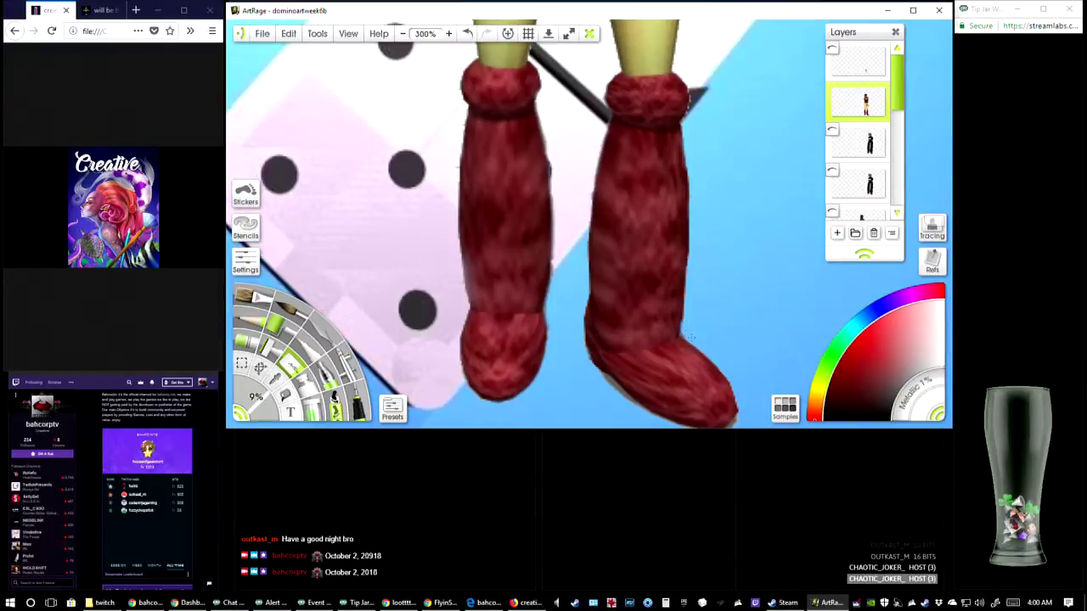
drag(732, 409, 693, 320)
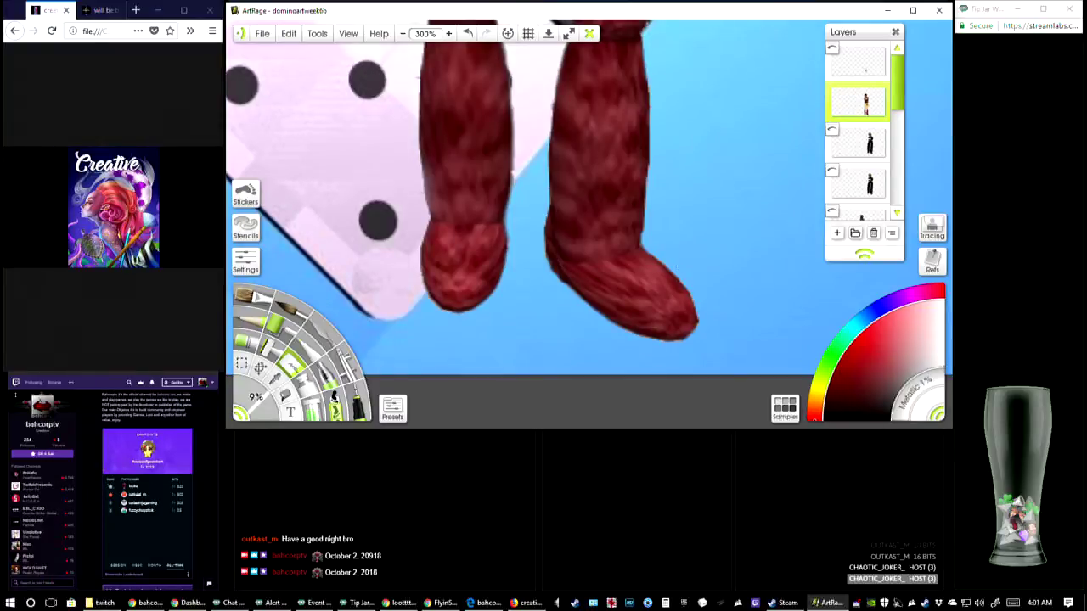
Show the uppermost edge-remnant layer again behind the cleaned boots and undo the last two changes
click(833, 49)
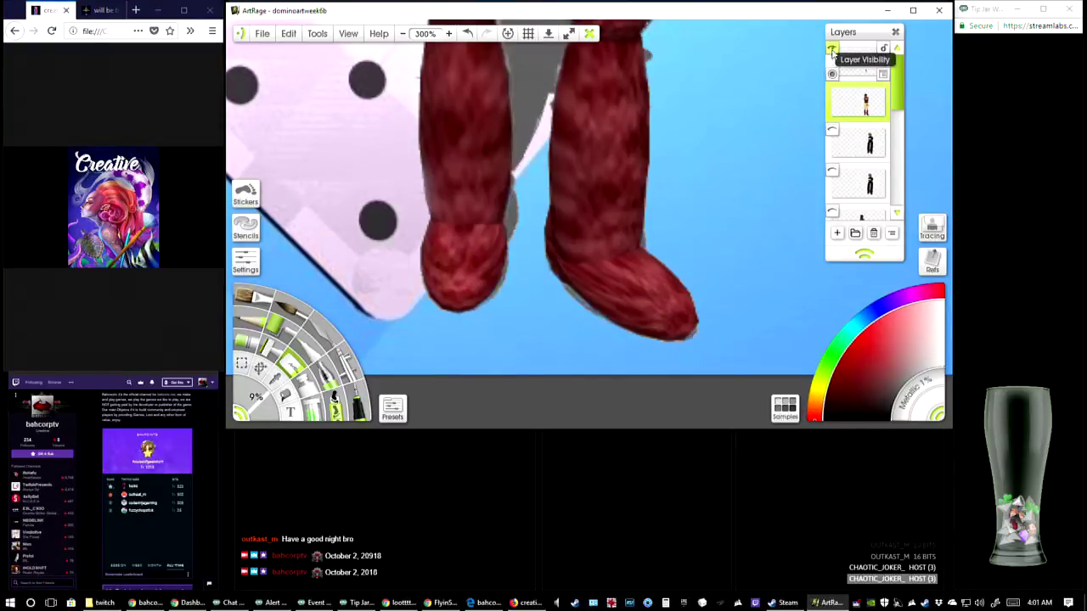
scroll(592, 226, up, 5)
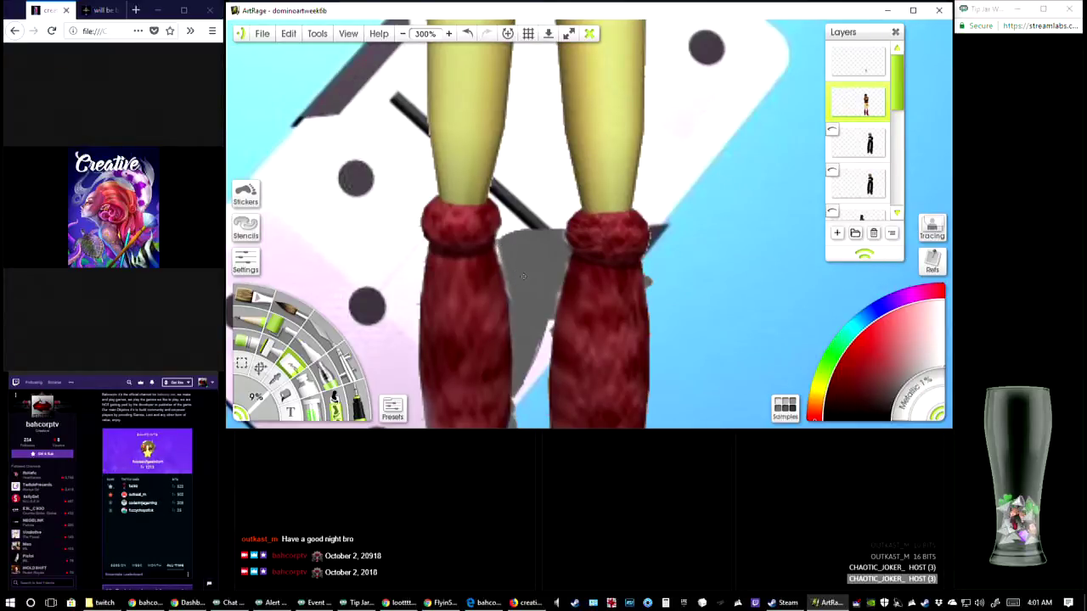
key(ctrl+z)
key(ctrl+z)
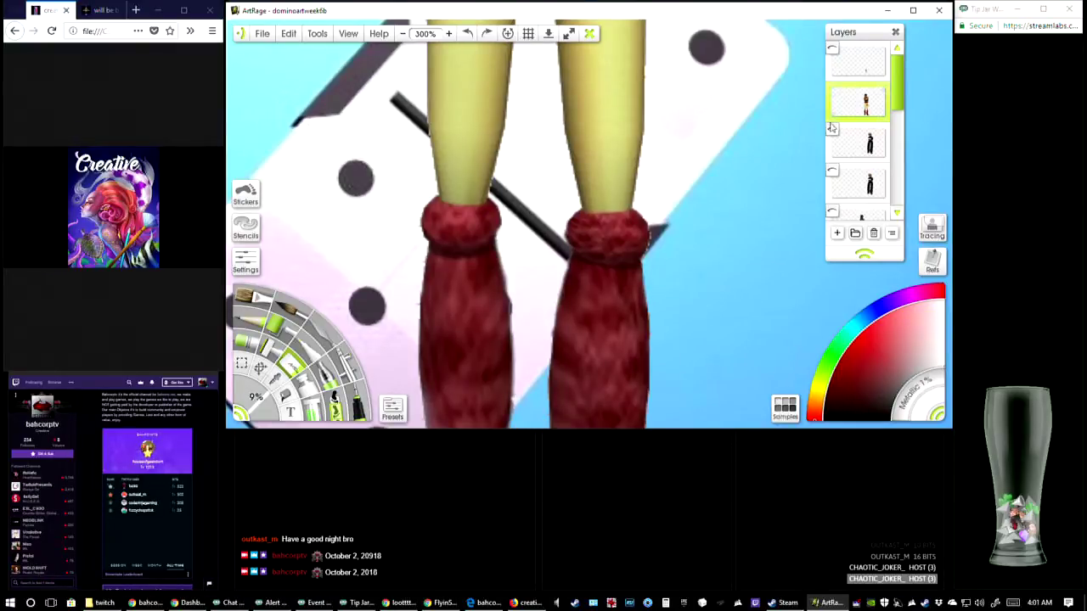
click(834, 51)
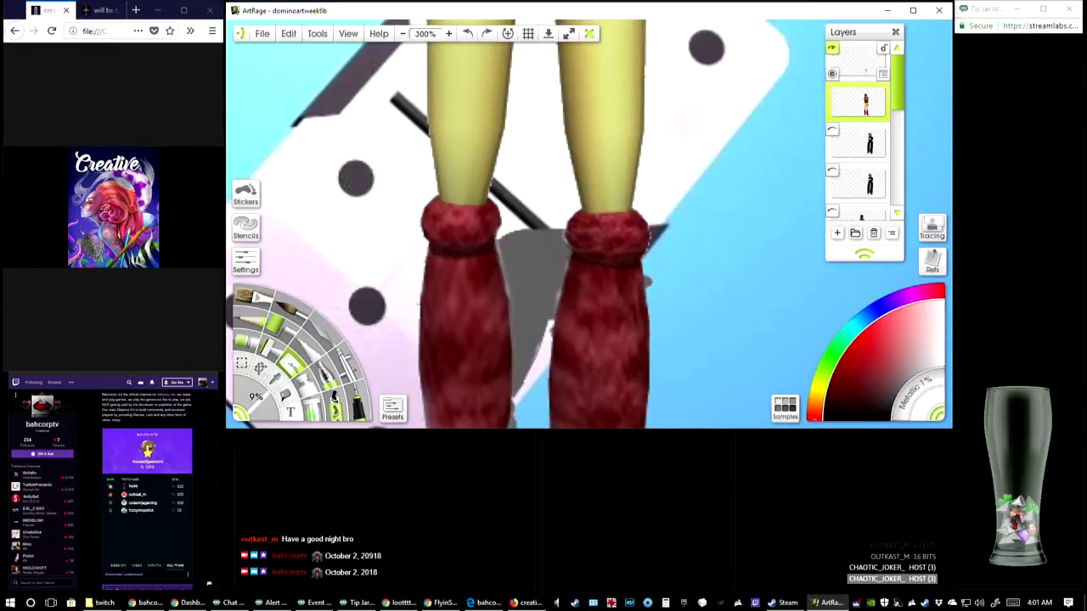
scroll(631, 338, down, 7)
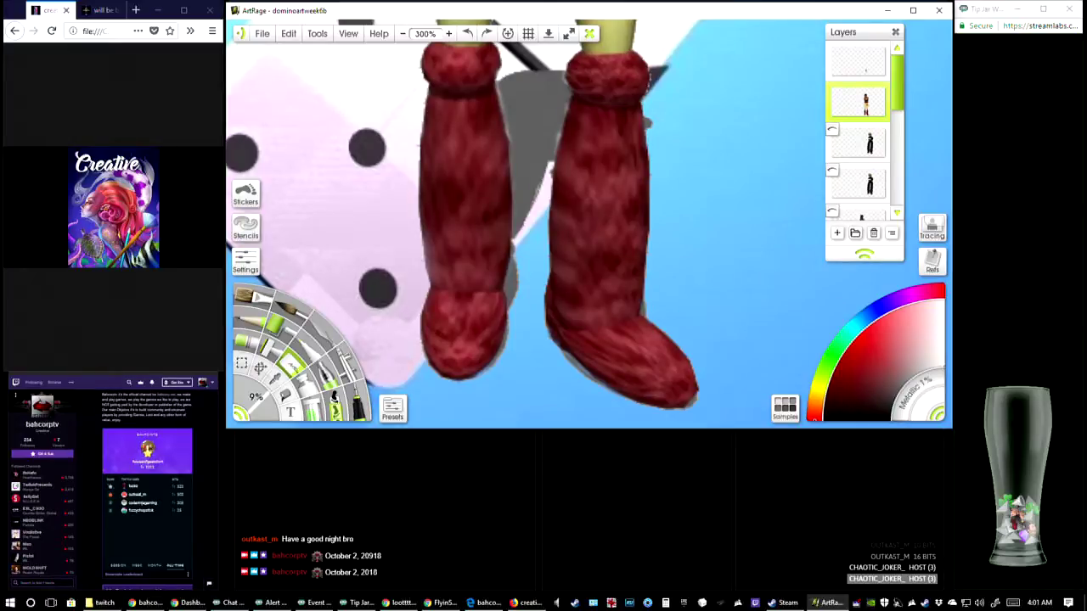
Touch up the boot edges on the edge-remnant layer with a 1% pen, undoing one stroke, and move the red-dress layer above it
click(899, 76)
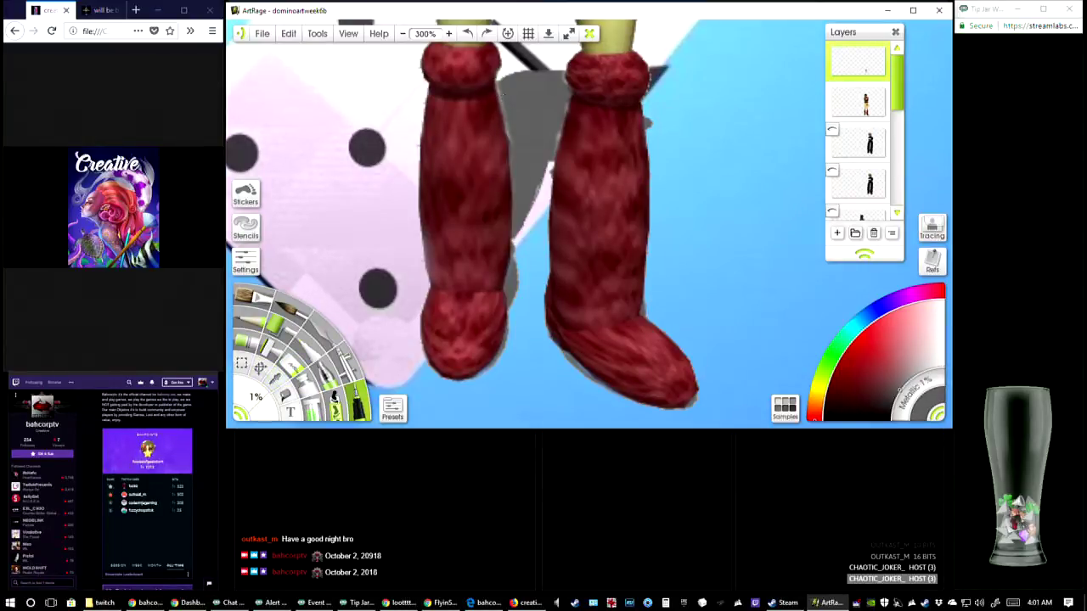
drag(496, 84, 497, 88)
key(ctrl+z)
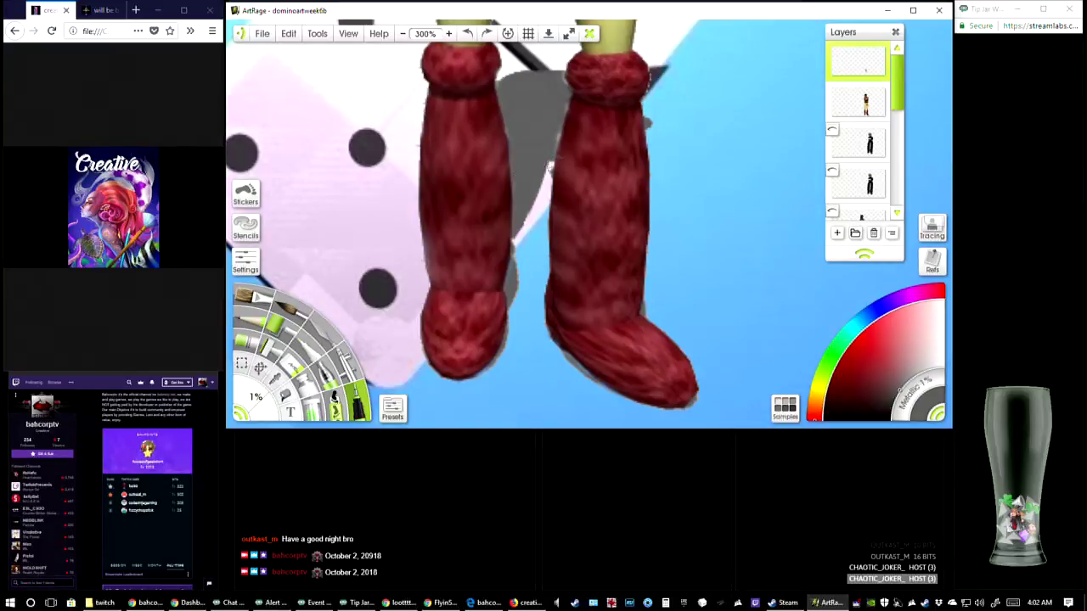
drag(557, 143, 552, 163)
mouse_move(853, 98)
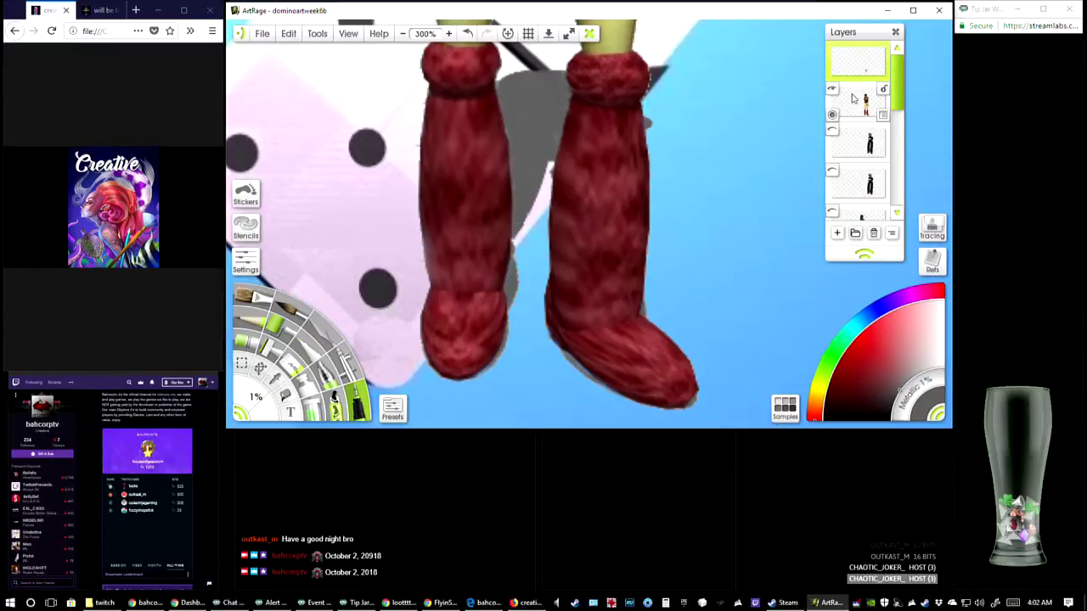
drag(853, 97, 868, 71)
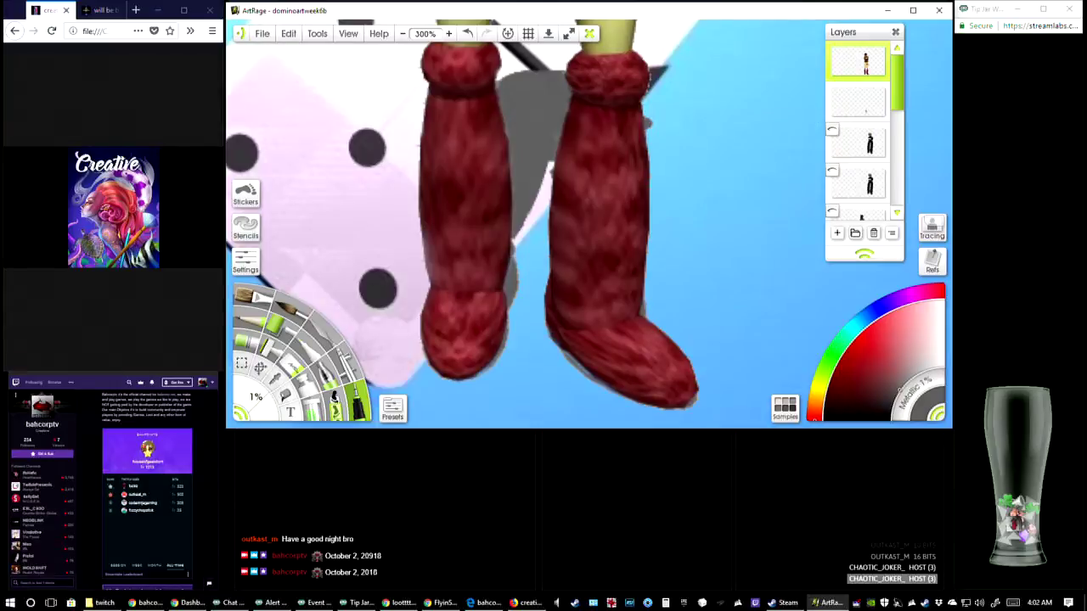
Examine the red-dress character's legs and cleaned boots, both in full view and at 300% zoom
key(Up)
key(Up)
key(Up)
key(Up)
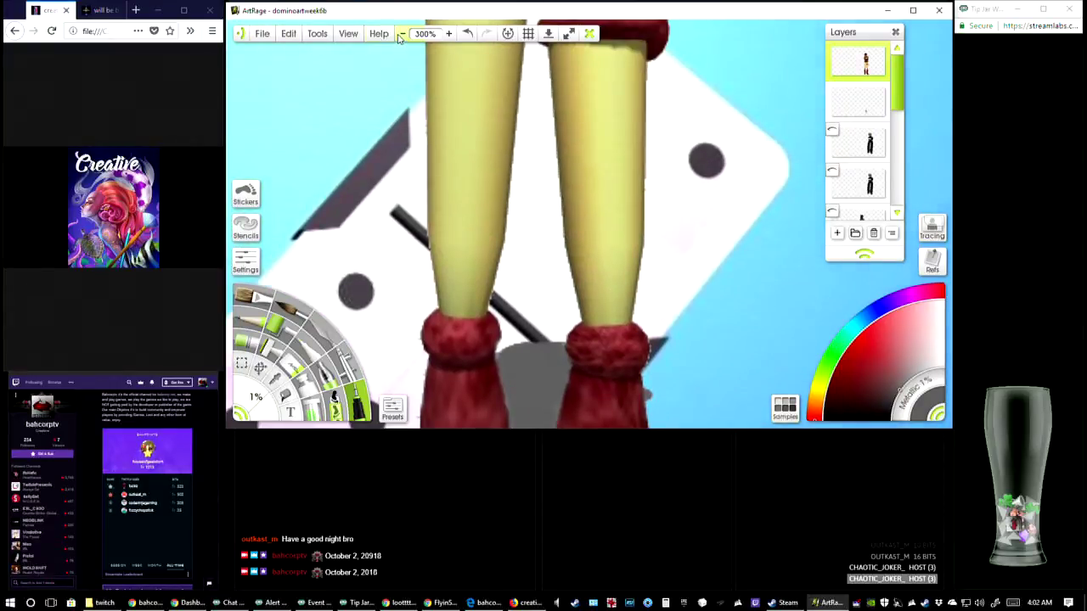
click(402, 34)
click(403, 35)
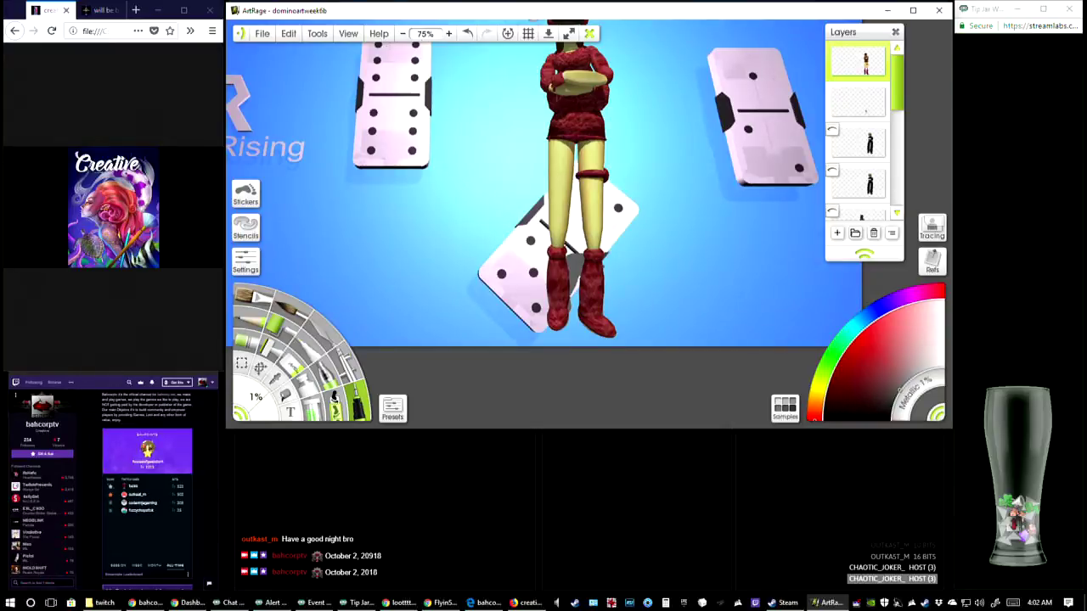
click(449, 34)
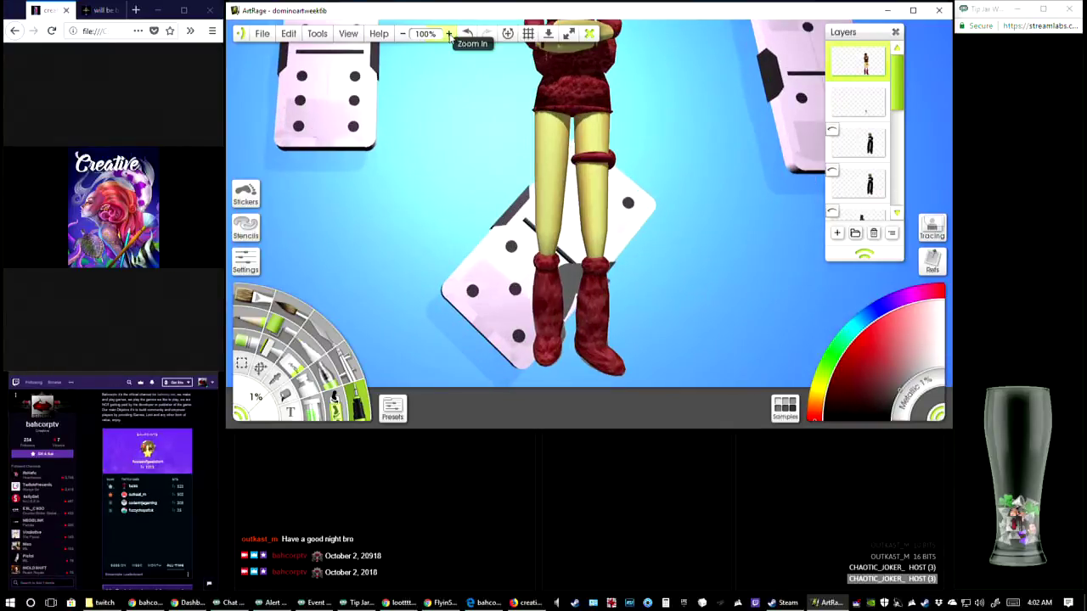
click(449, 34)
click(449, 34)
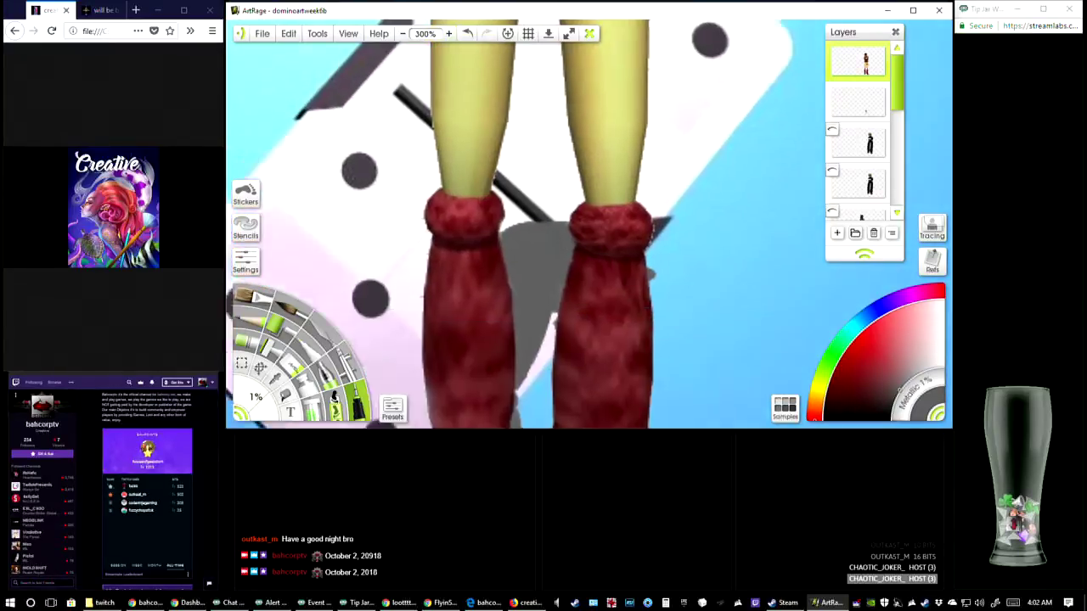
click(449, 34)
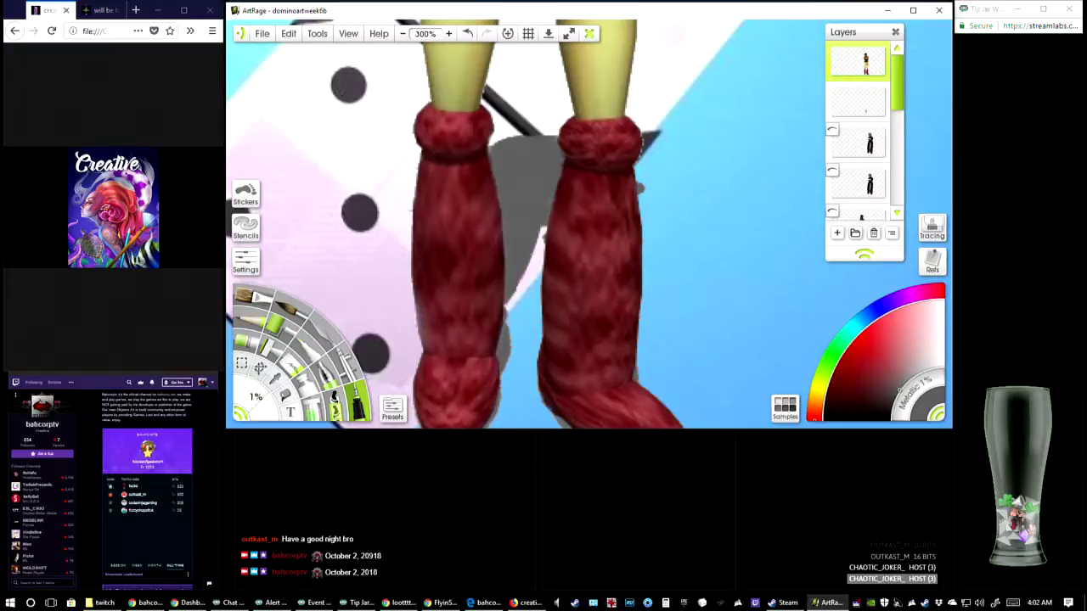
drag(630, 268, 646, 185)
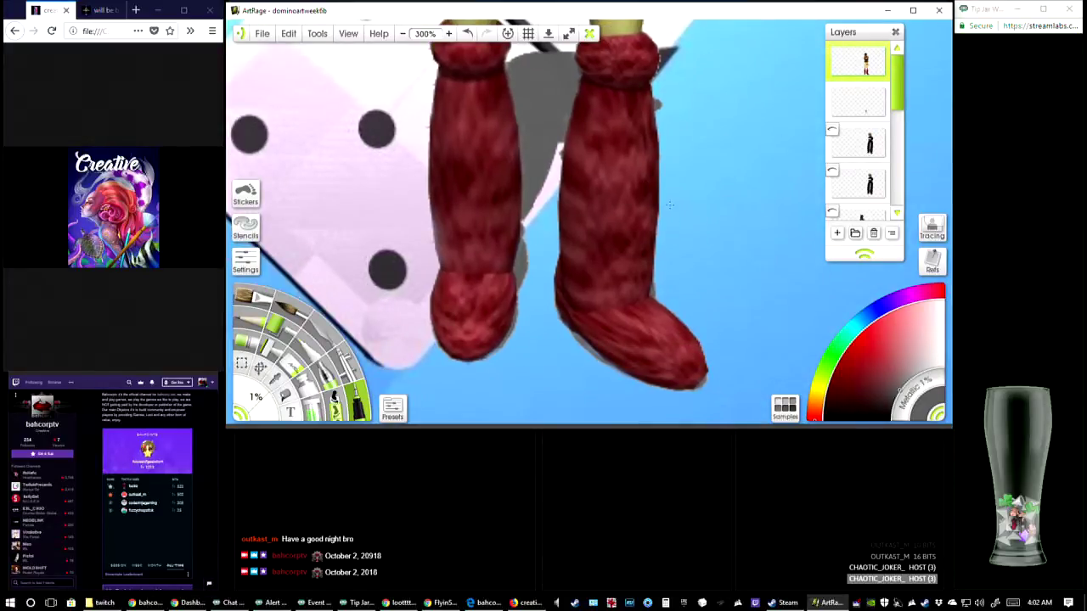
Select the lower black-clad figure layer, hide the red-dress and edge-remnant layers, and show the selected layer
click(858, 188)
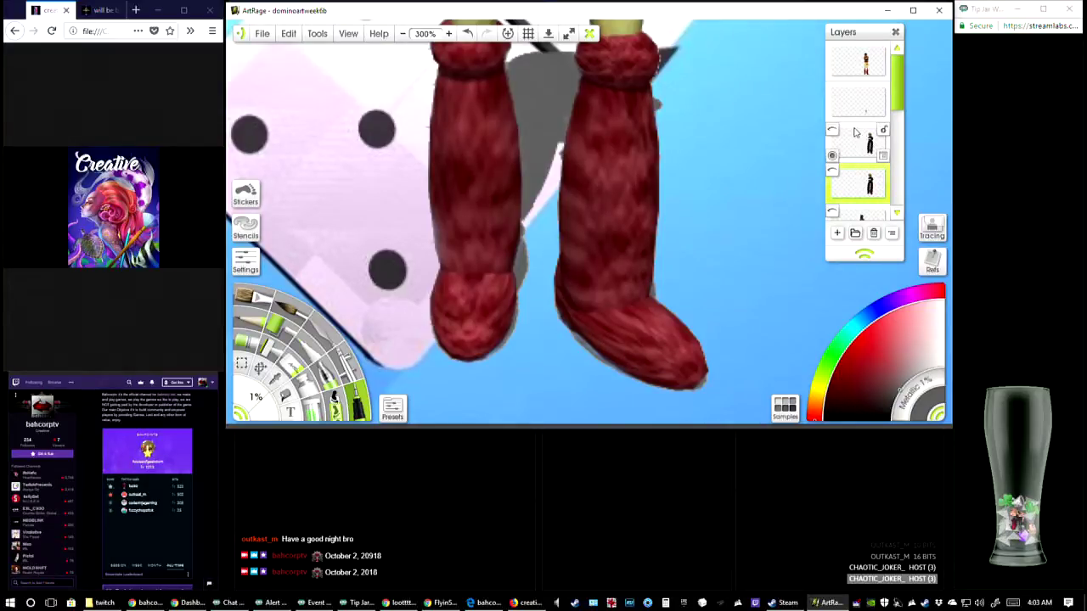
scroll(938, 133, up, 10)
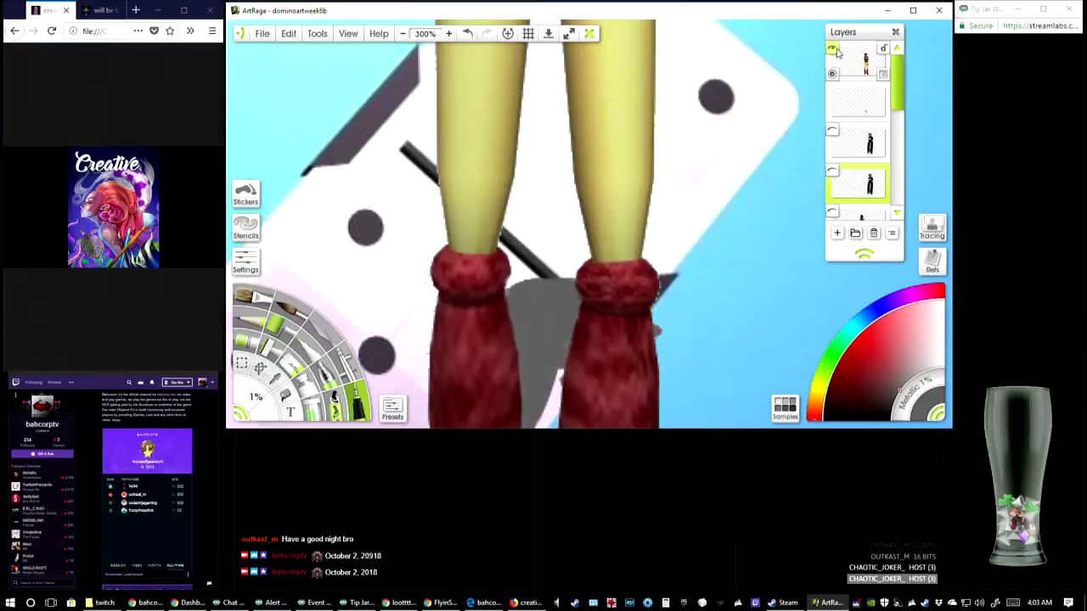
click(833, 49)
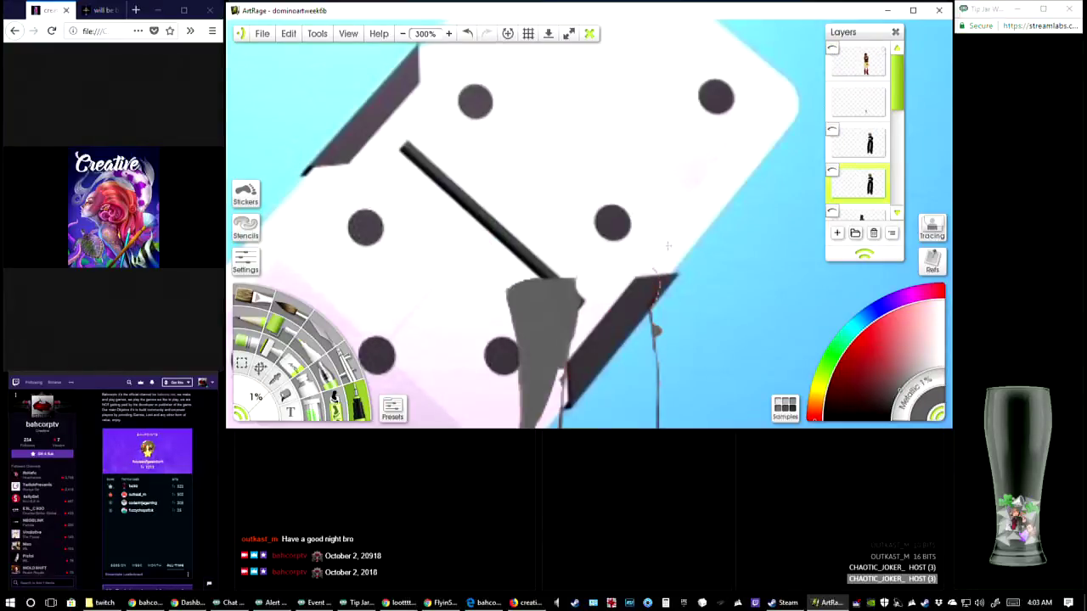
click(833, 89)
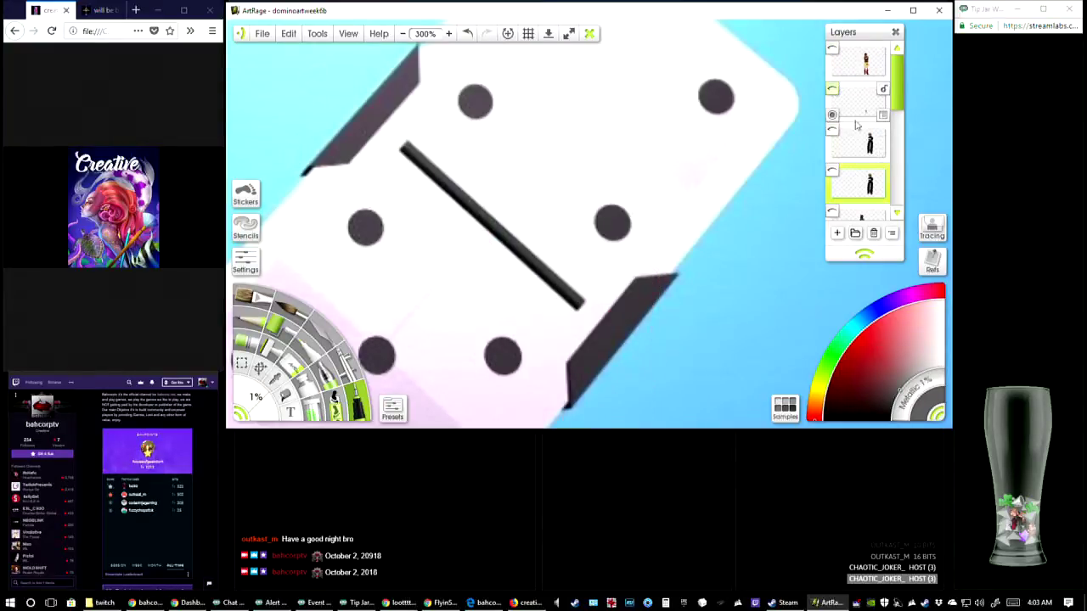
click(833, 172)
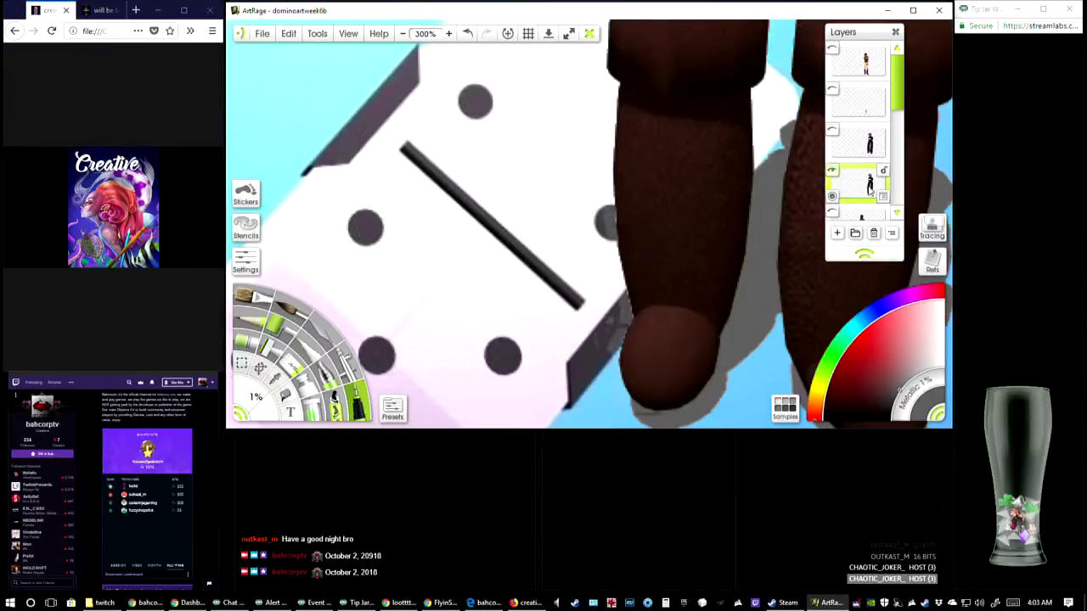
Inspect the black-clad character from the brown boots up to the head for leftover grey areas
drag(870, 174, 803, 179)
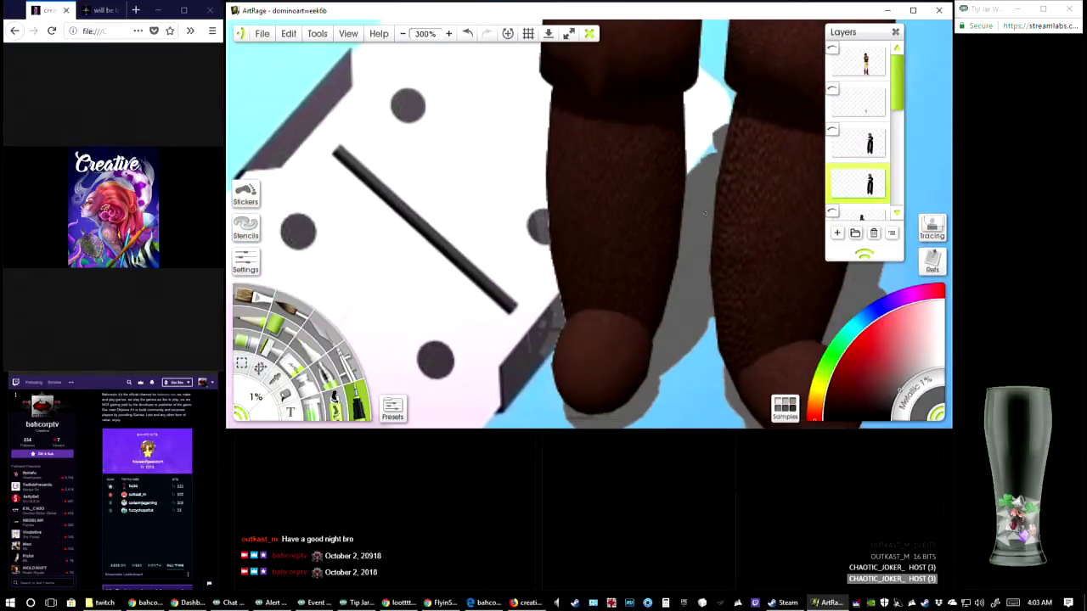
drag(705, 214, 535, 164)
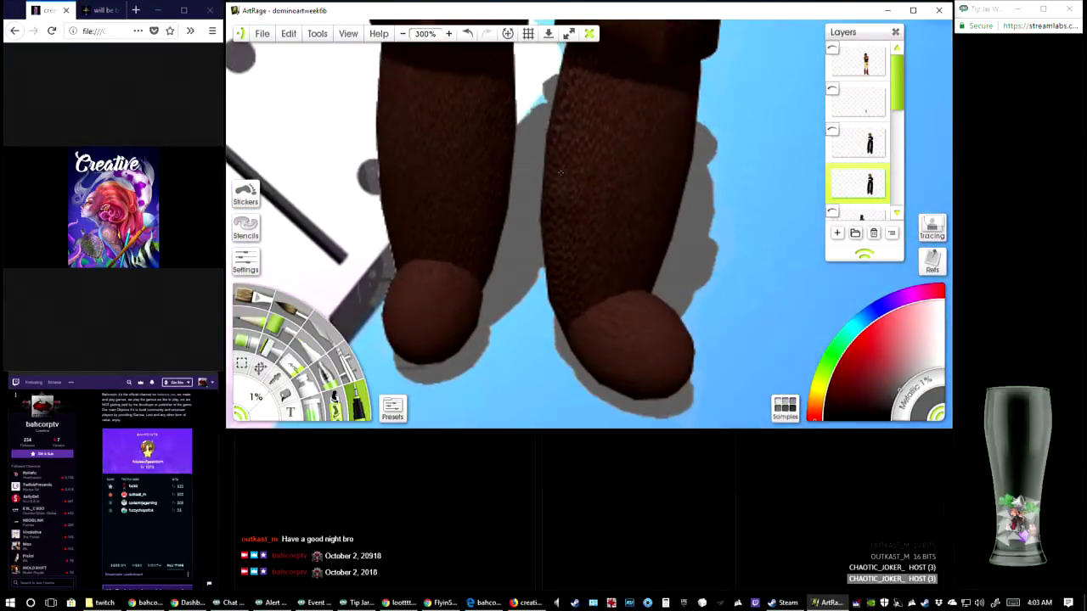
drag(822, 139, 822, 388)
click(404, 34)
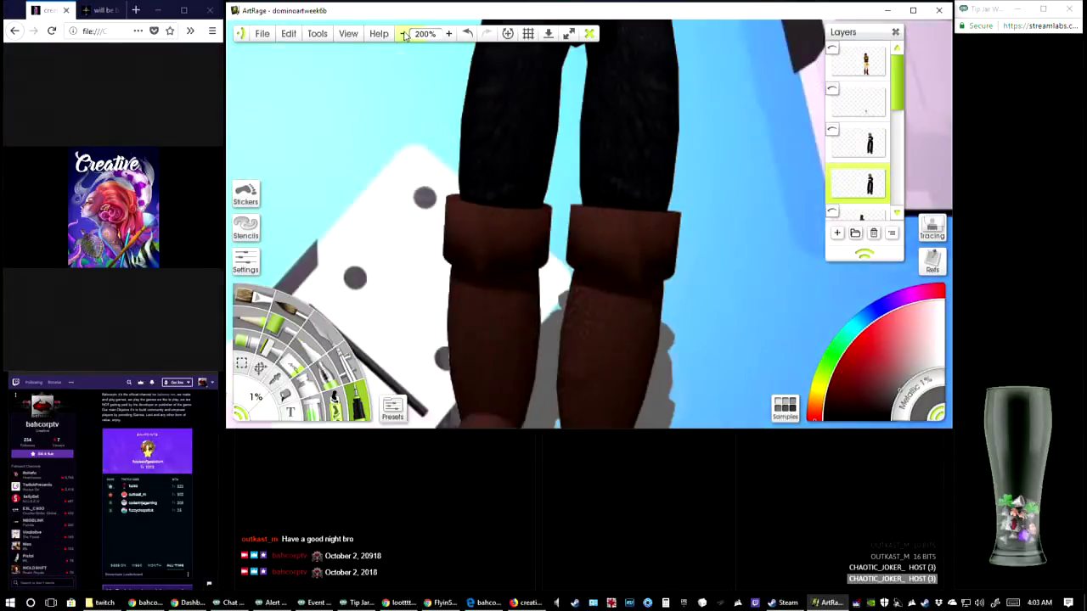
click(404, 34)
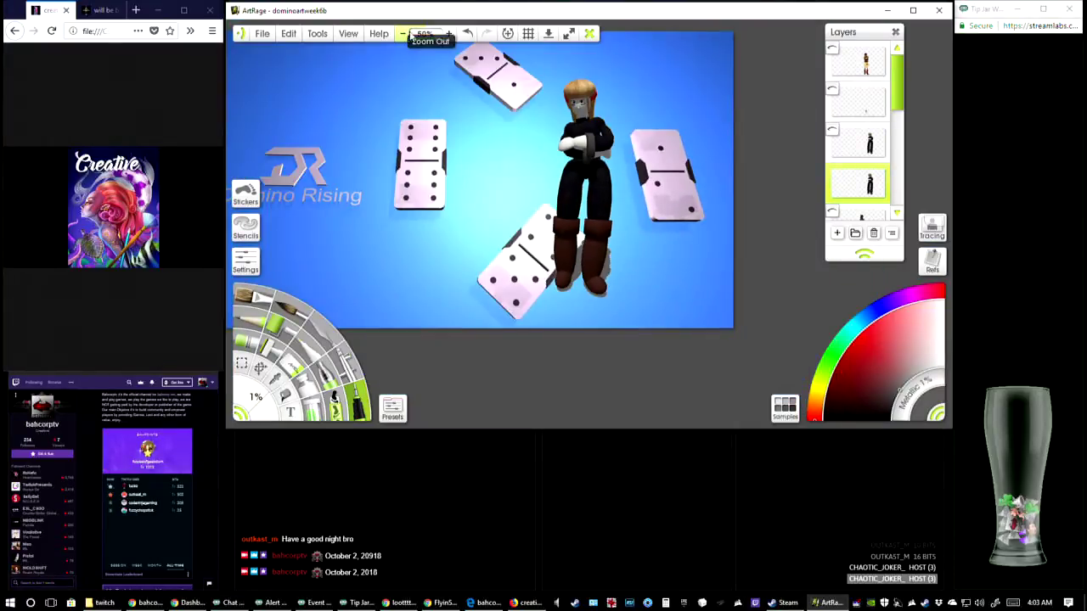
click(448, 34)
click(448, 34)
drag(510, 128, 533, 233)
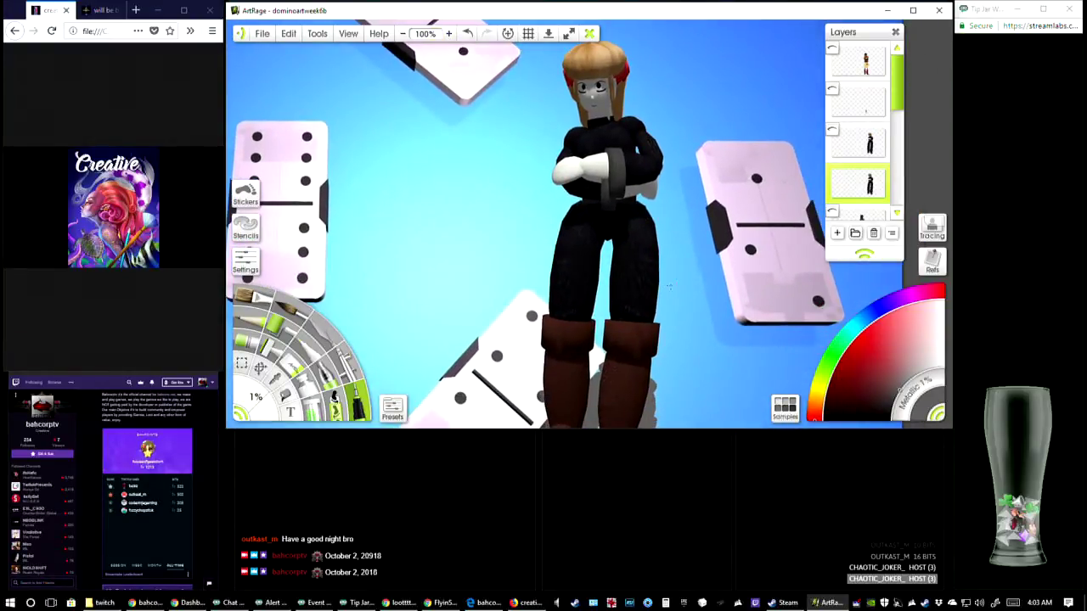
drag(670, 285, 662, 321)
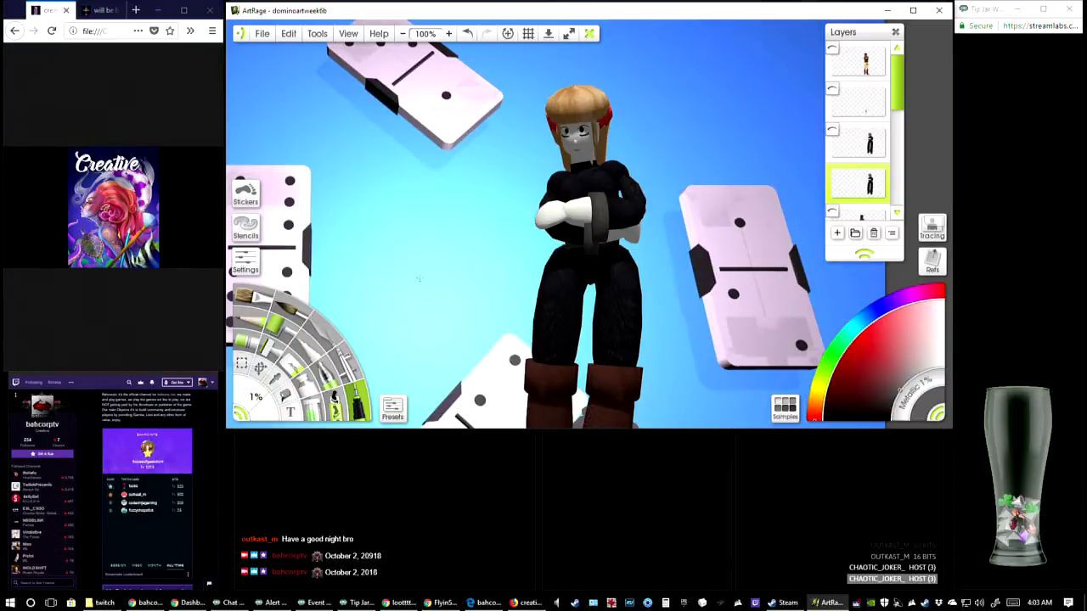
Erase the black-clad character's head and hair down to the neck with the eraser at 9% size
click(291, 367)
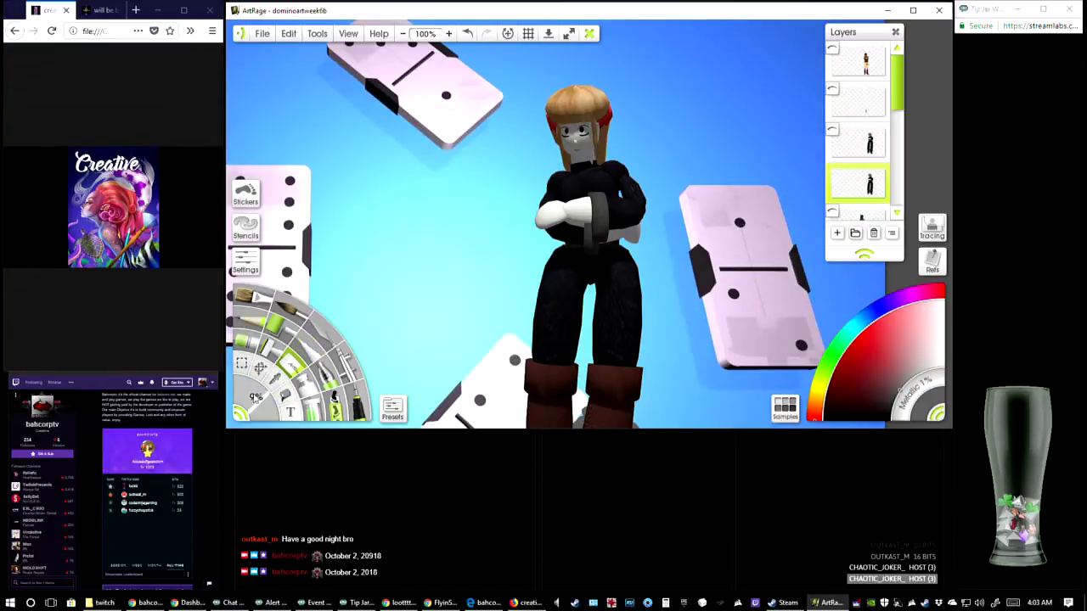
click(257, 402)
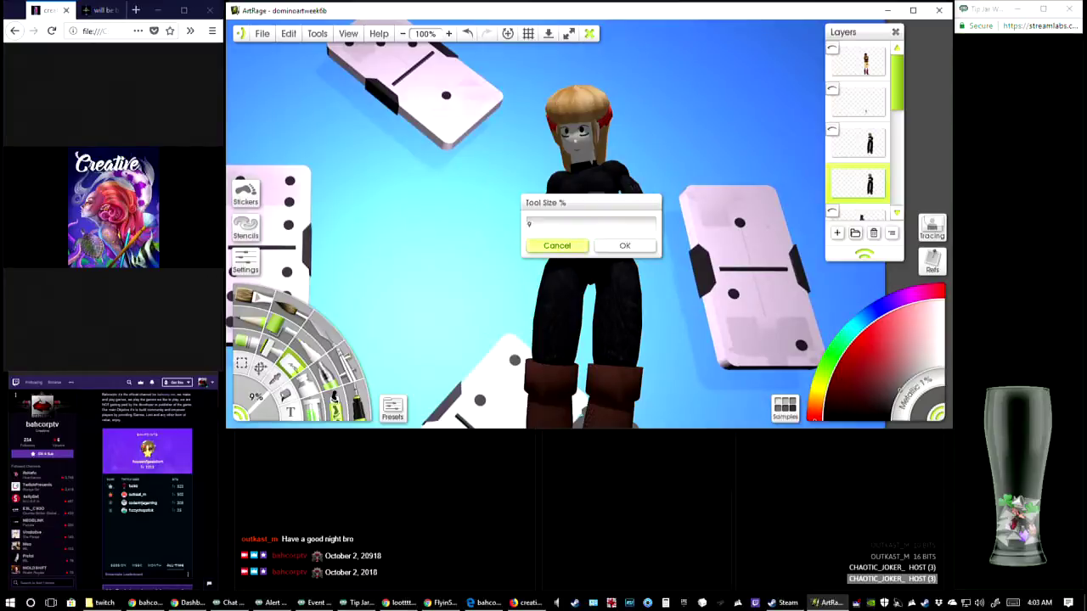
click(553, 246)
mouse_move(612, 109)
mouse_down()
mouse_move(518, 178)
mouse_move(594, 144)
mouse_up()
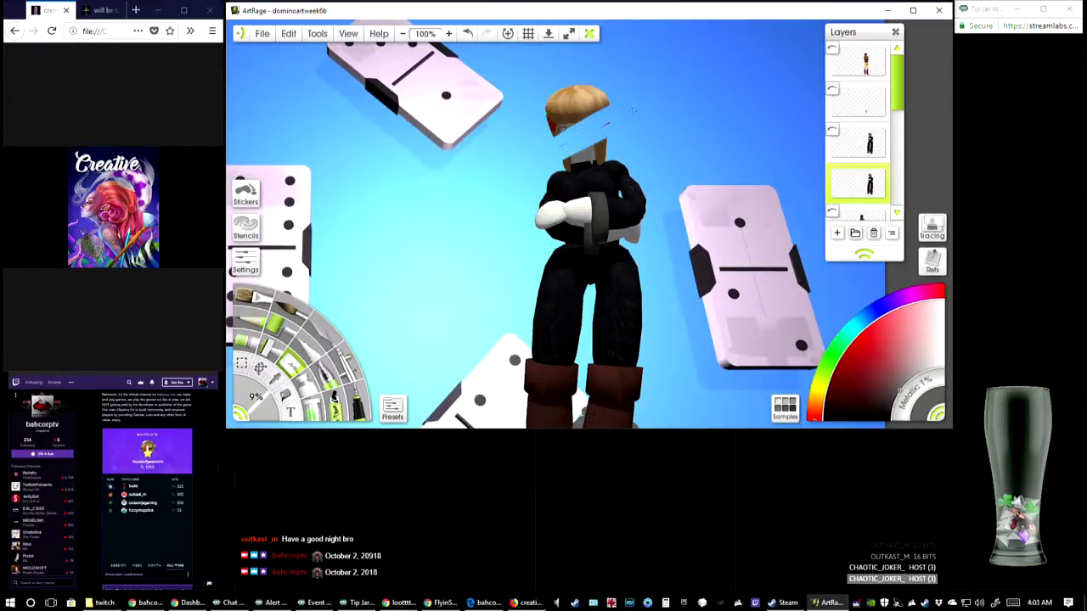
mouse_move(633, 110)
mouse_down()
mouse_move(592, 127)
mouse_move(613, 105)
mouse_up()
mouse_move(542, 144)
mouse_down()
mouse_move(598, 103)
mouse_move(540, 132)
mouse_move(600, 97)
mouse_move(548, 124)
mouse_move(593, 92)
mouse_move(550, 110)
mouse_move(584, 89)
mouse_move(561, 95)
mouse_up()
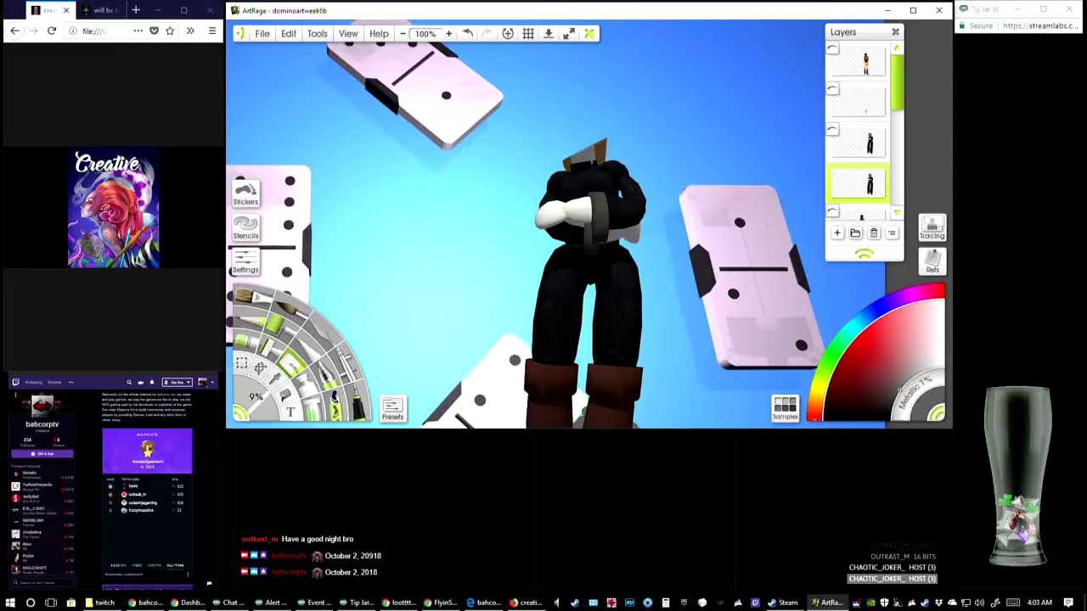
mouse_move(559, 156)
mouse_down()
mouse_move(608, 131)
mouse_move(560, 165)
mouse_up()
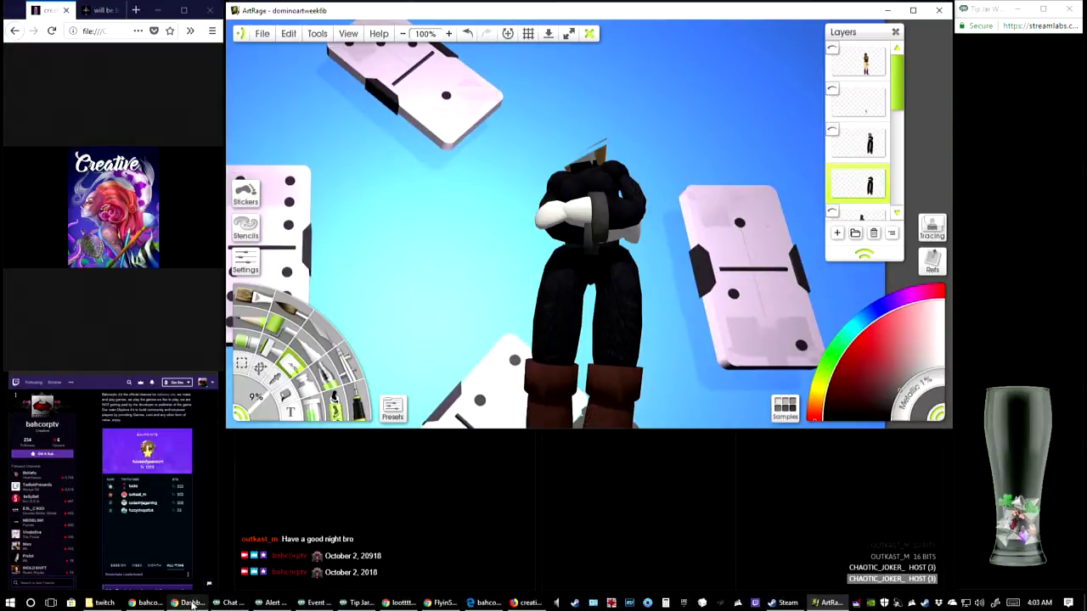
Switch to the Chrome window and view the subscriber images sub1.jpg, sub2.jpg, sub3.jpg and sub4.jpg in turn
click(399, 603)
click(281, 22)
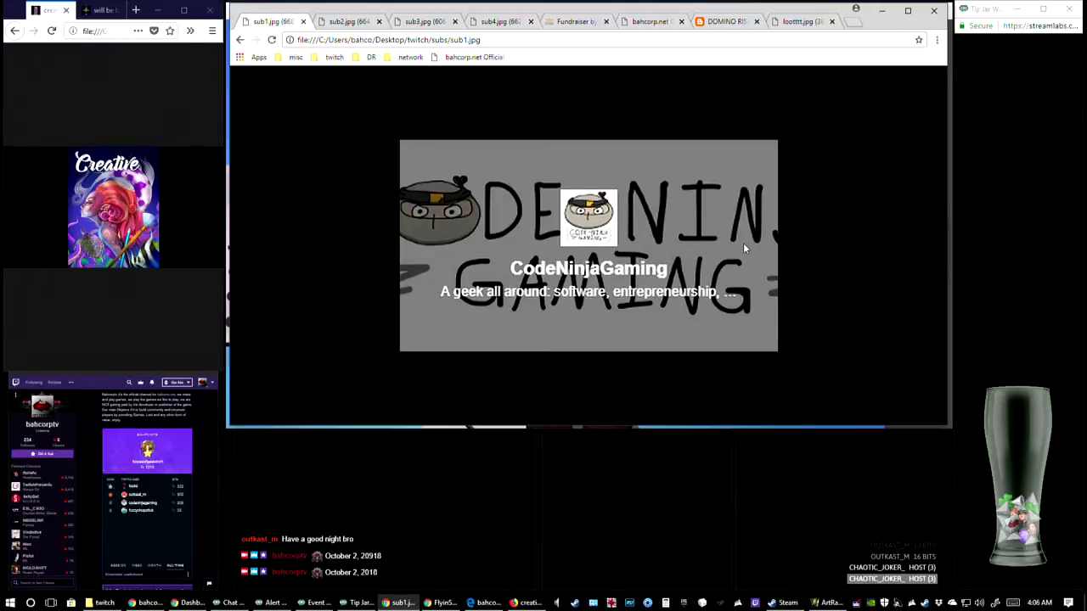
click(353, 21)
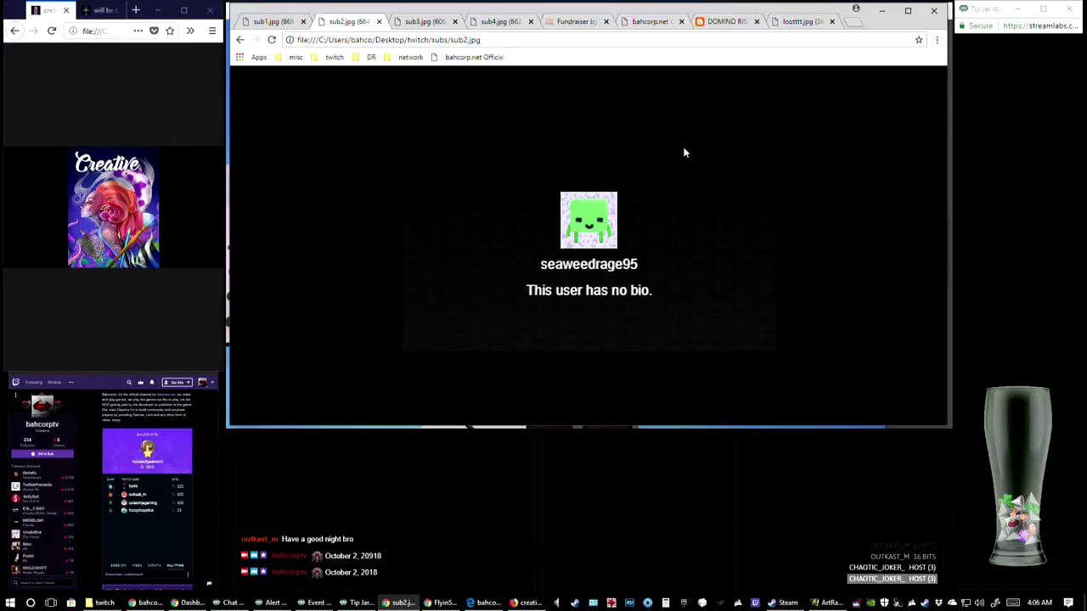
click(421, 23)
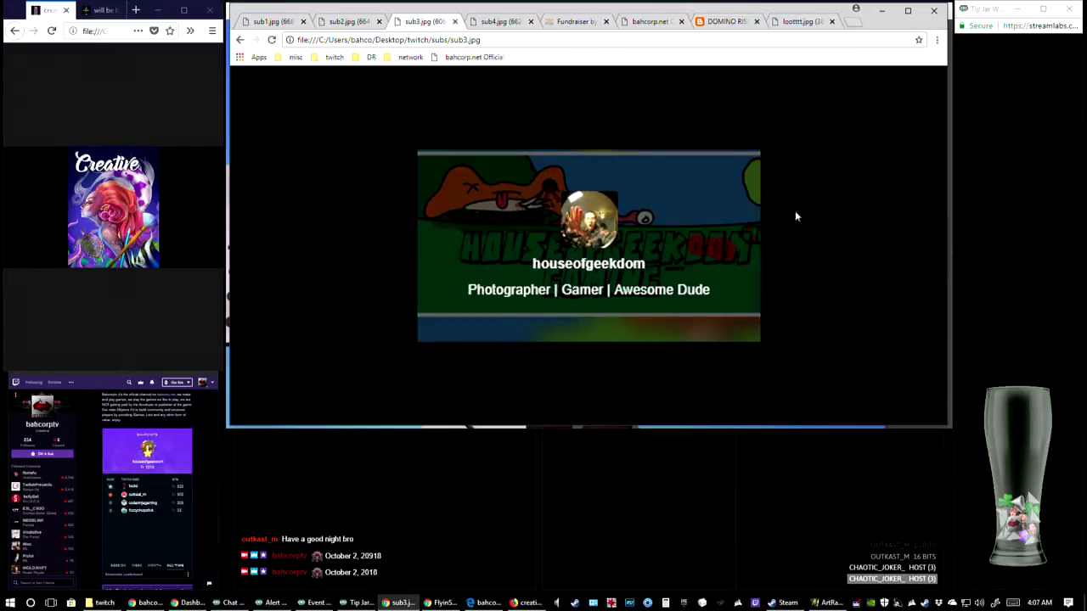
key(ctrl+Tab)
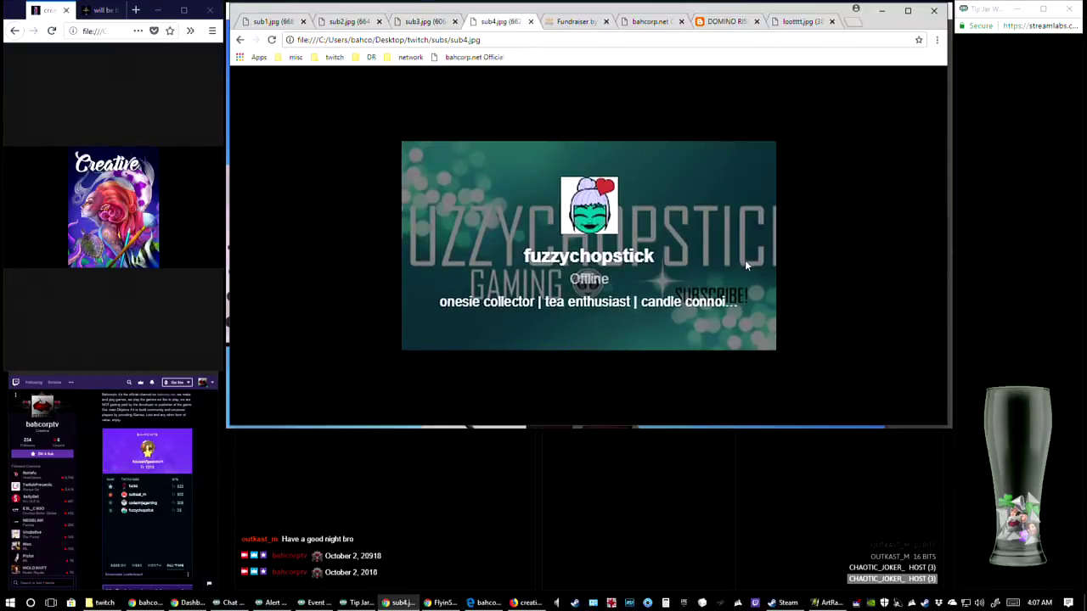
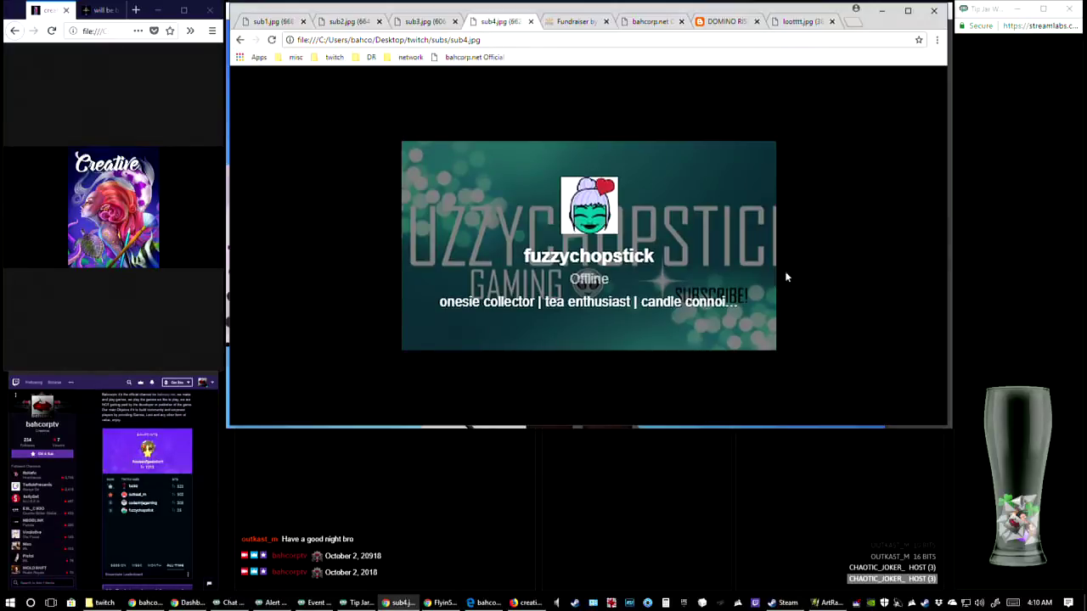
key(alt+Left)
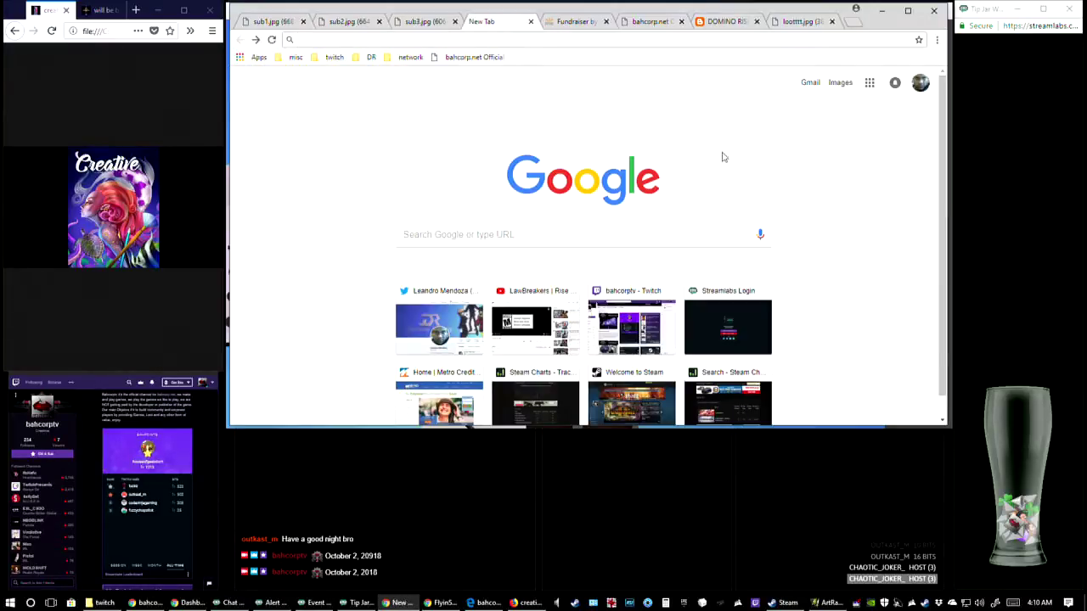
click(254, 40)
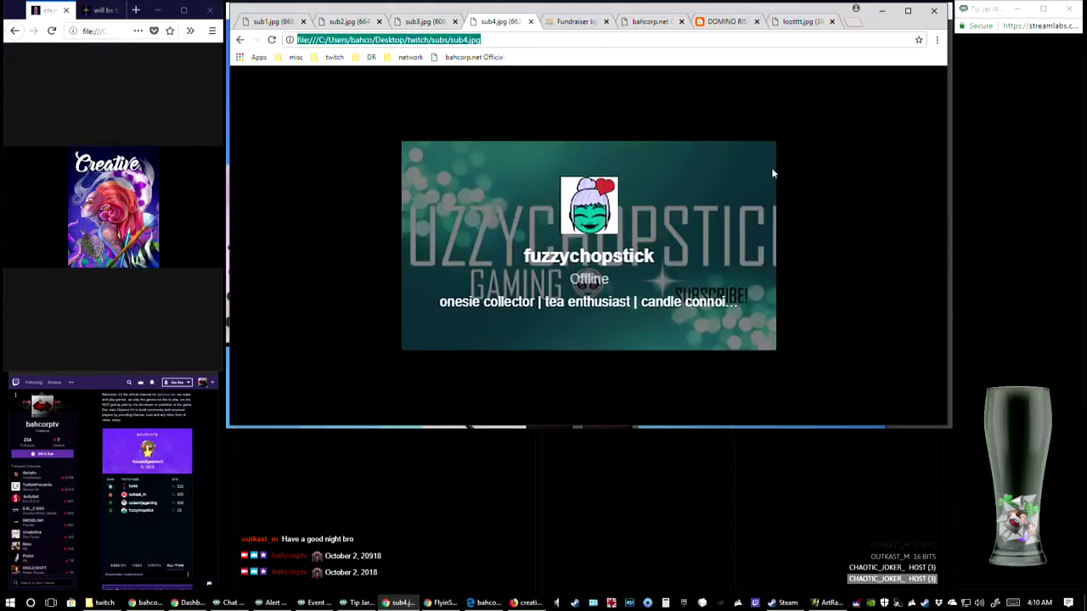
click(503, 40)
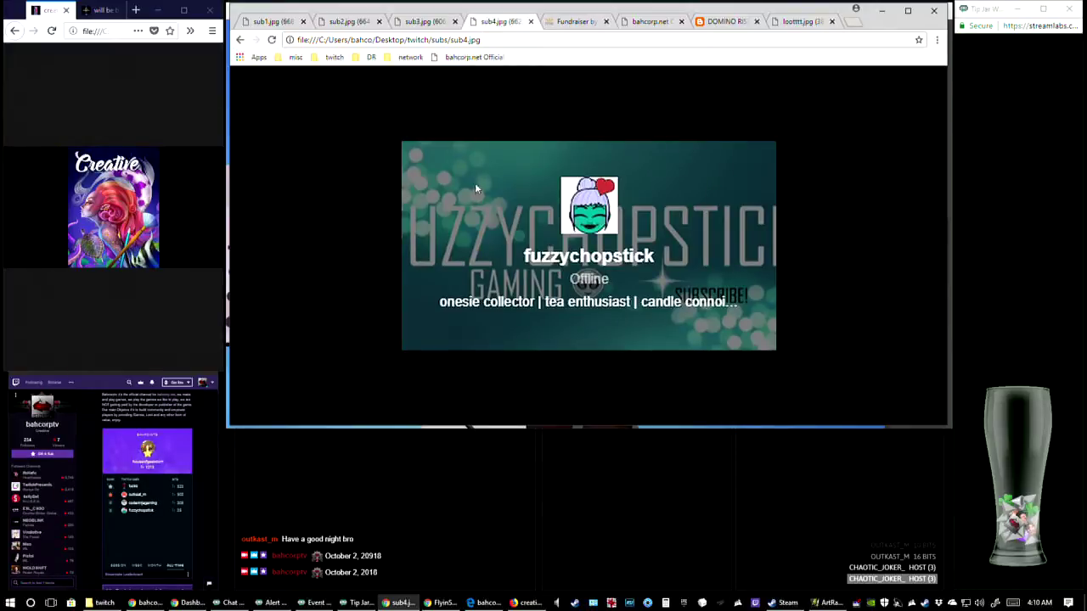
click(148, 438)
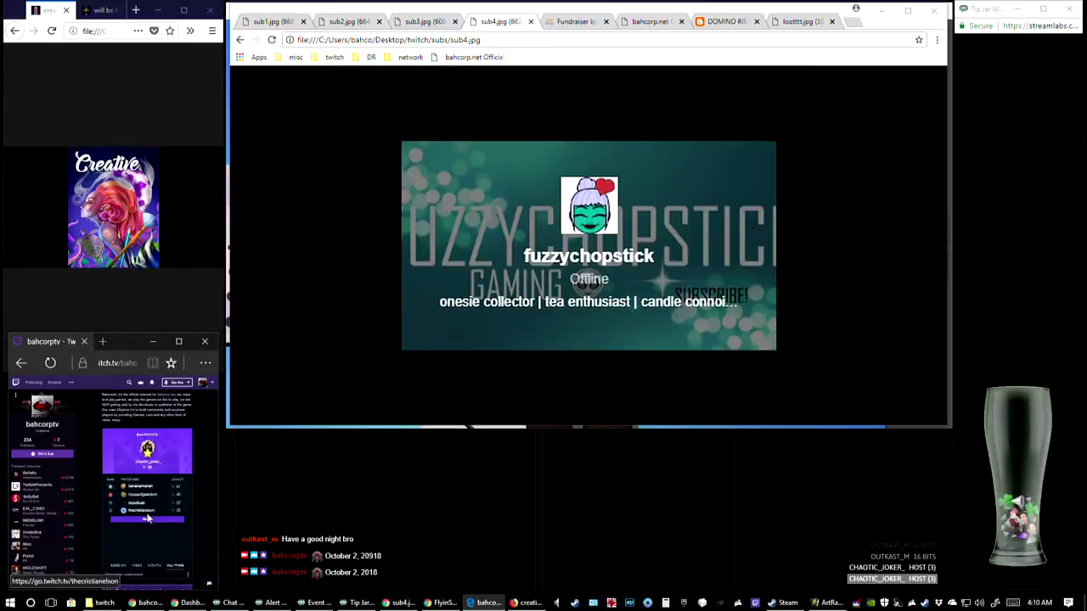
click(15, 13)
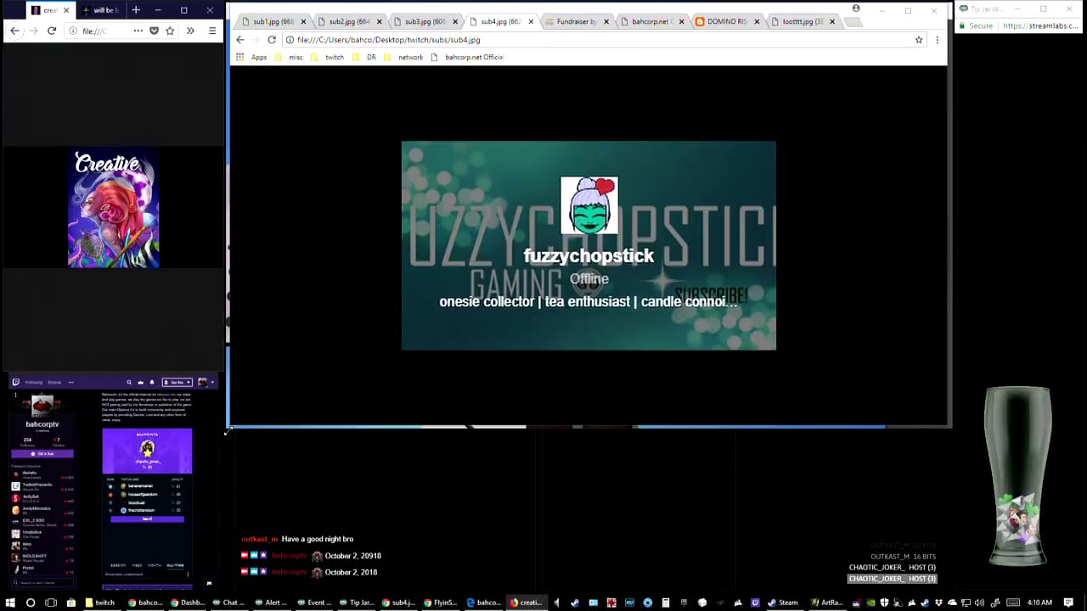
click(280, 425)
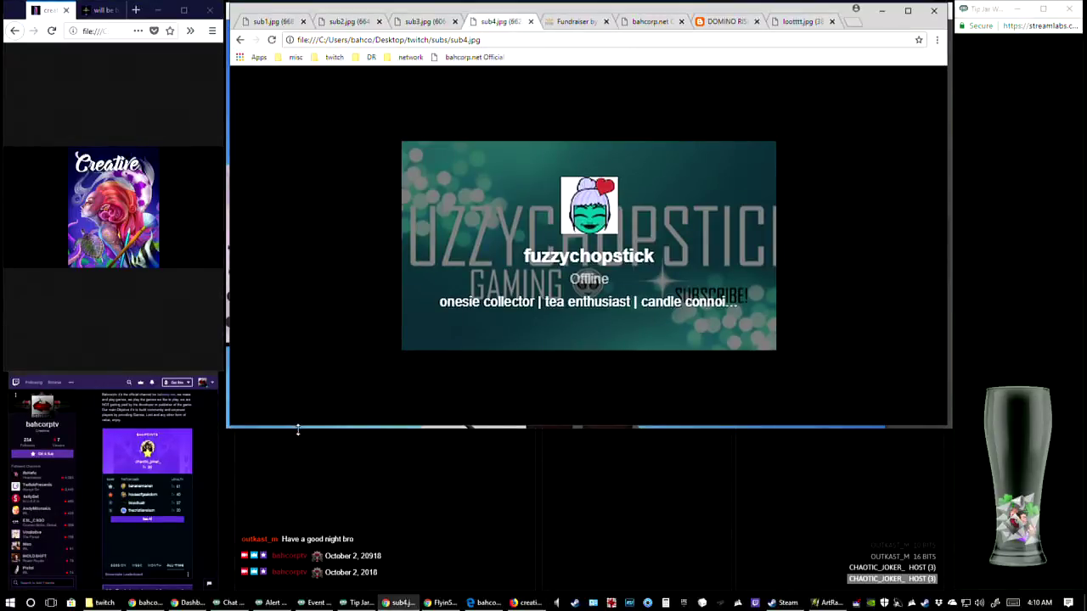
Switch back to ArtRage and erase the black-clad figure's torso and arms down to the top of the legs at 9% eraser size
key(alt+Tab)
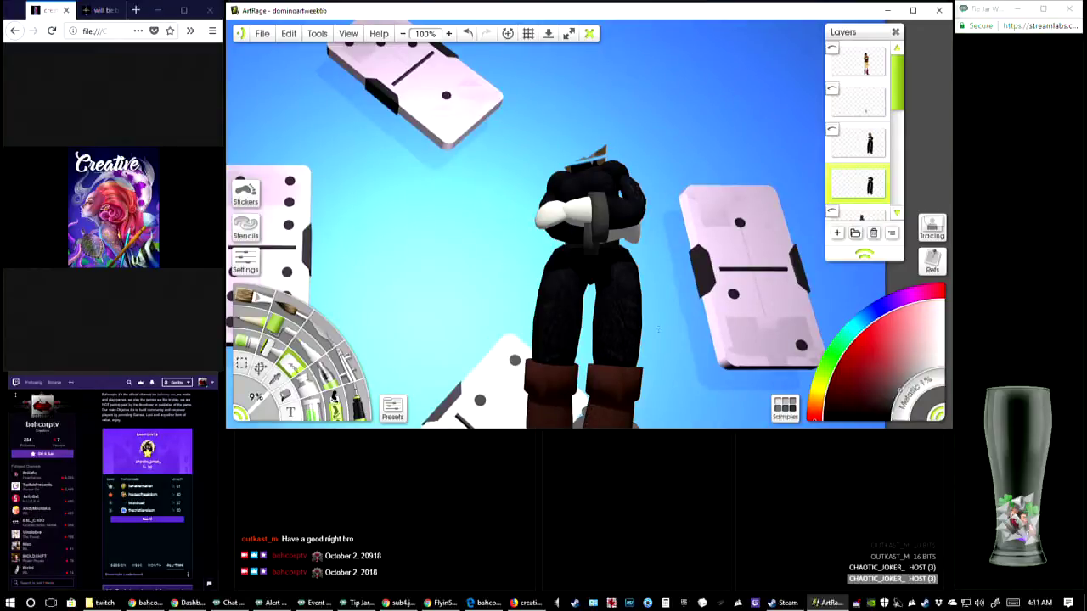
mouse_move(552, 263)
mouse_down()
mouse_move(643, 208)
mouse_move(637, 188)
mouse_move(648, 170)
mouse_move(545, 230)
mouse_move(643, 193)
mouse_up()
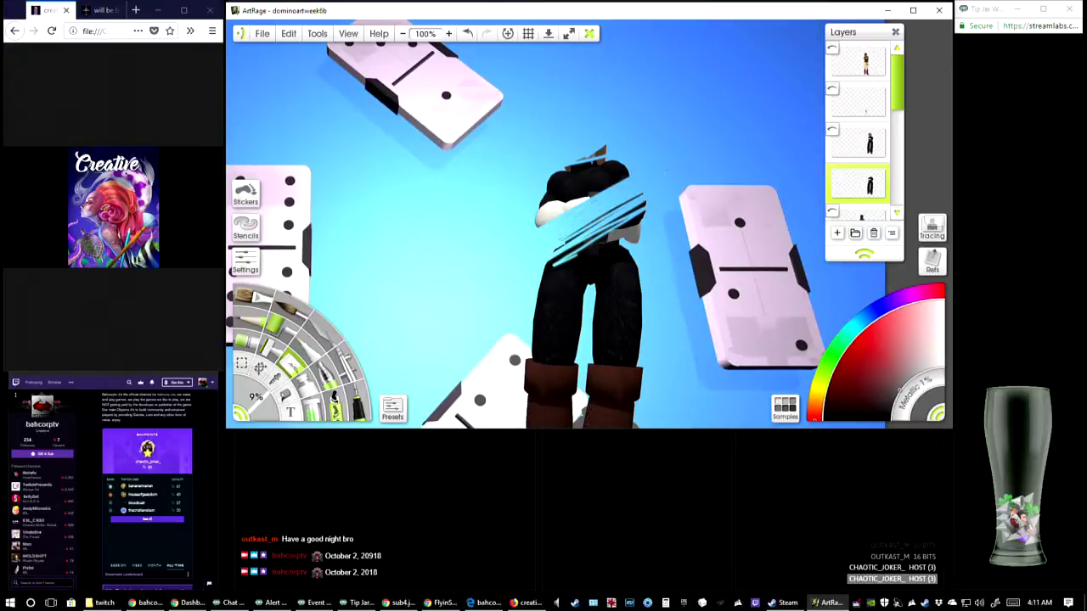
mouse_move(554, 220)
mouse_down()
mouse_move(630, 175)
mouse_move(540, 223)
mouse_move(625, 165)
mouse_move(537, 217)
mouse_up()
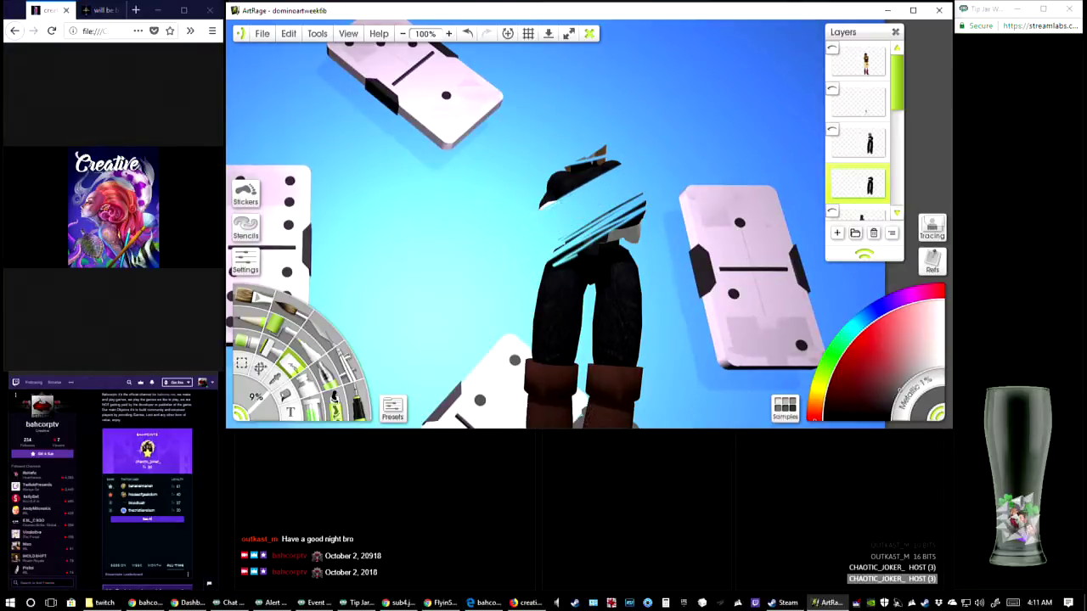
mouse_move(627, 167)
mouse_down()
mouse_move(545, 207)
mouse_move(645, 152)
mouse_move(542, 202)
mouse_up()
mouse_move(591, 174)
mouse_down()
mouse_move(612, 163)
mouse_move(542, 201)
mouse_move(606, 155)
mouse_move(520, 209)
mouse_up()
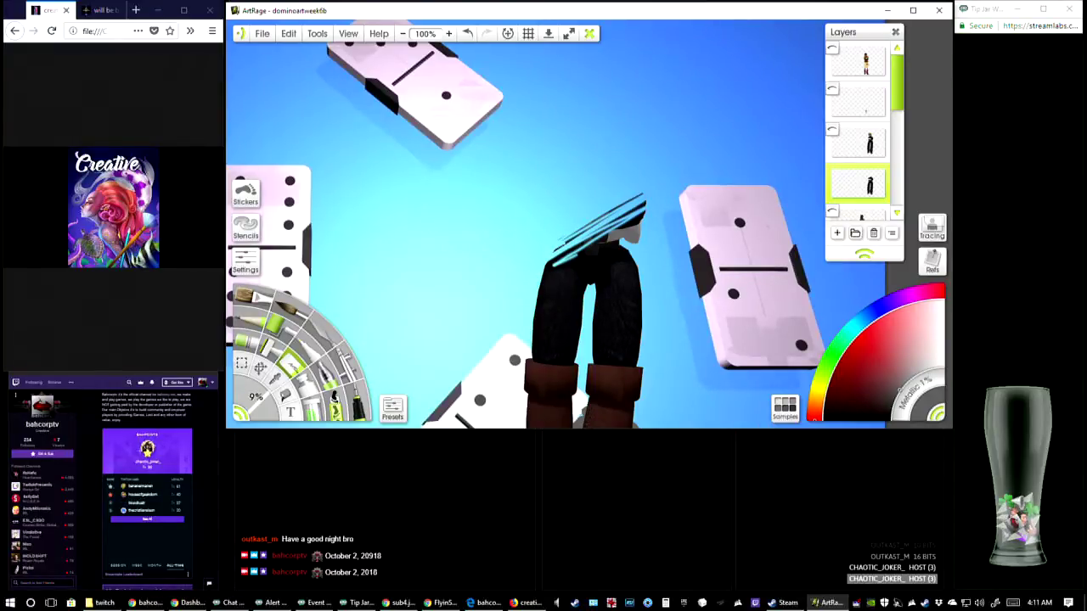
mouse_move(643, 195)
mouse_down()
mouse_move(564, 242)
mouse_move(545, 269)
mouse_up()
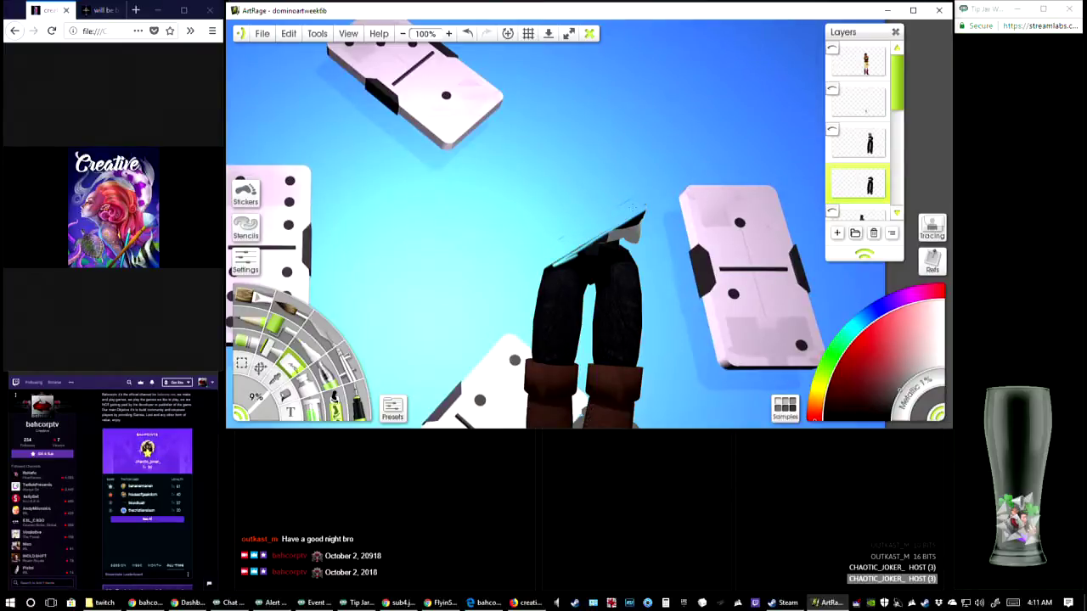
drag(645, 212, 547, 274)
drag(641, 233, 544, 277)
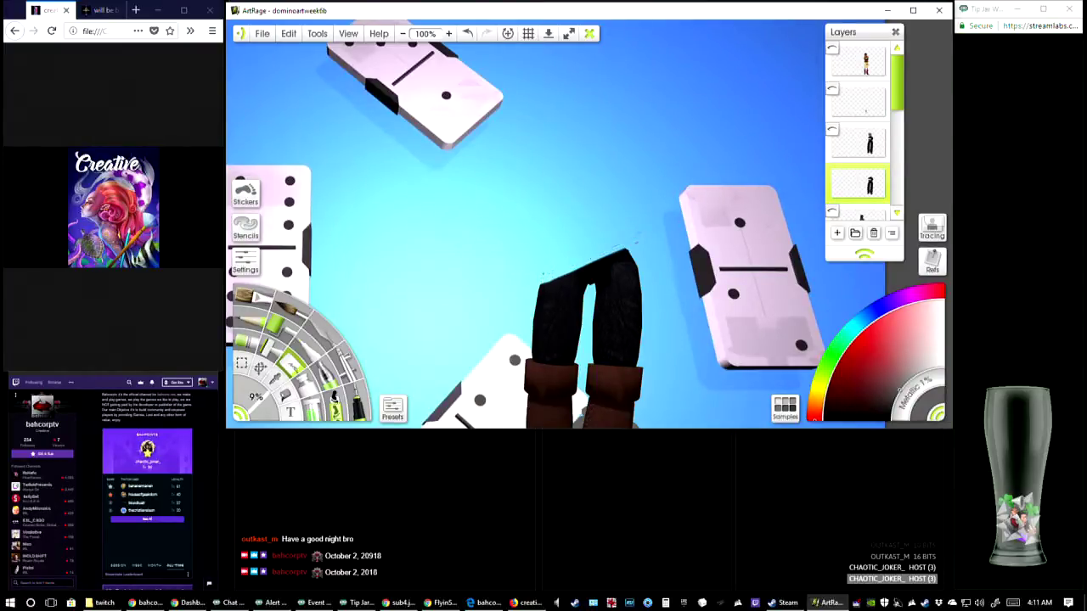
mouse_move(637, 236)
mouse_down()
mouse_move(544, 280)
mouse_move(522, 307)
mouse_move(548, 237)
mouse_move(587, 189)
mouse_move(680, 160)
mouse_move(627, 185)
mouse_move(652, 165)
mouse_up()
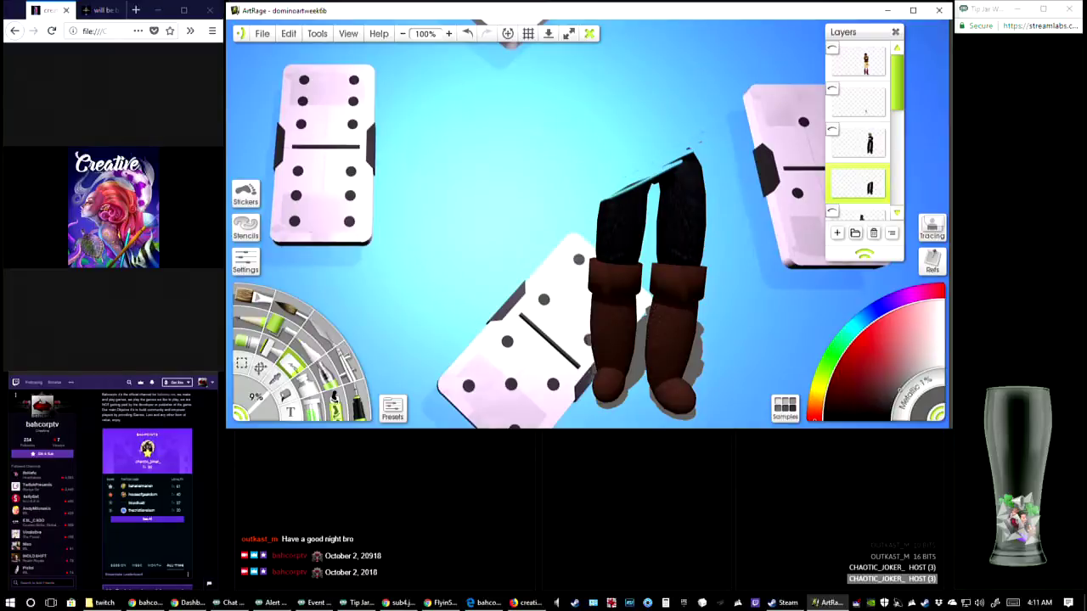
Erase the figure's black trouser legs from the thighs down toward the brown boot cuffs
drag(601, 202, 698, 153)
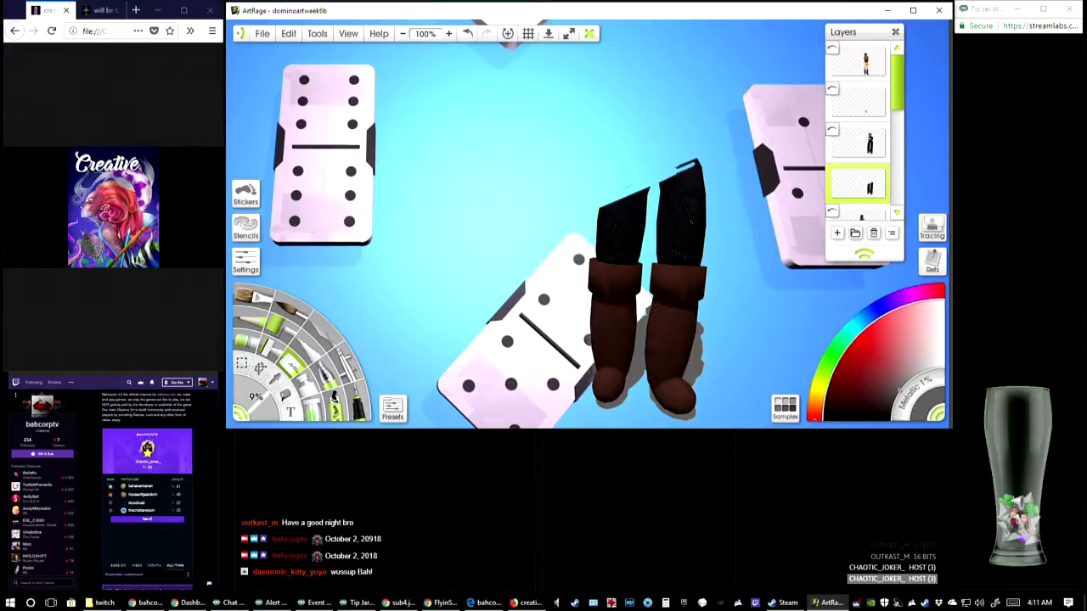
drag(707, 163, 571, 220)
mouse_move(704, 169)
mouse_down()
mouse_move(627, 209)
mouse_move(703, 176)
mouse_up()
mouse_move(703, 176)
mouse_down()
mouse_move(592, 240)
mouse_move(647, 205)
mouse_move(596, 228)
mouse_up()
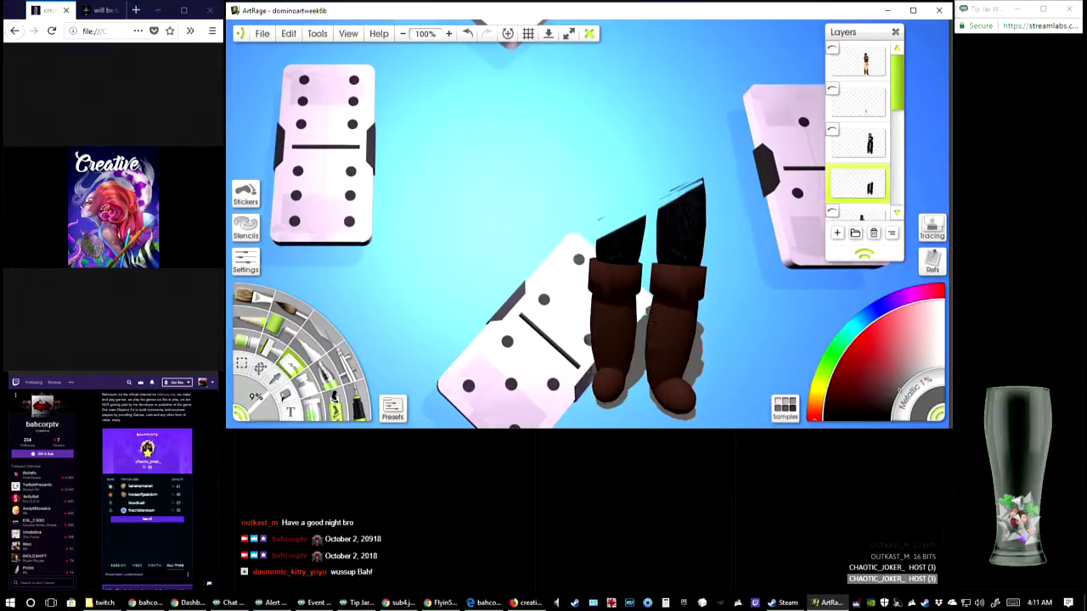
mouse_move(666, 195)
mouse_down()
mouse_move(688, 183)
mouse_move(637, 218)
mouse_move(701, 184)
mouse_move(638, 207)
mouse_up()
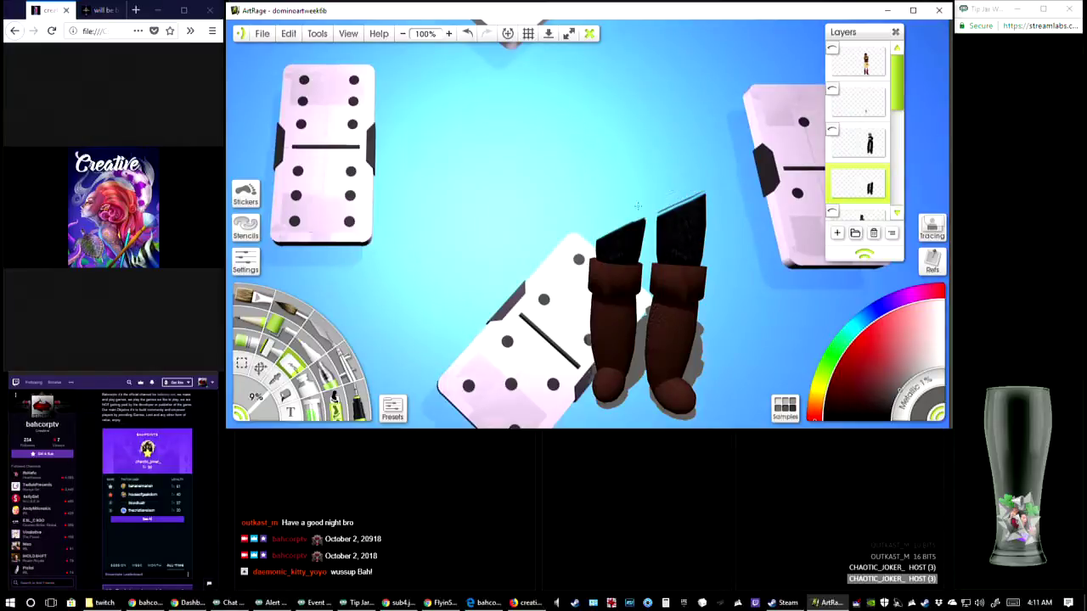
mouse_move(708, 188)
mouse_down()
mouse_move(595, 234)
mouse_move(703, 208)
mouse_move(596, 246)
mouse_move(705, 202)
mouse_move(679, 204)
mouse_up()
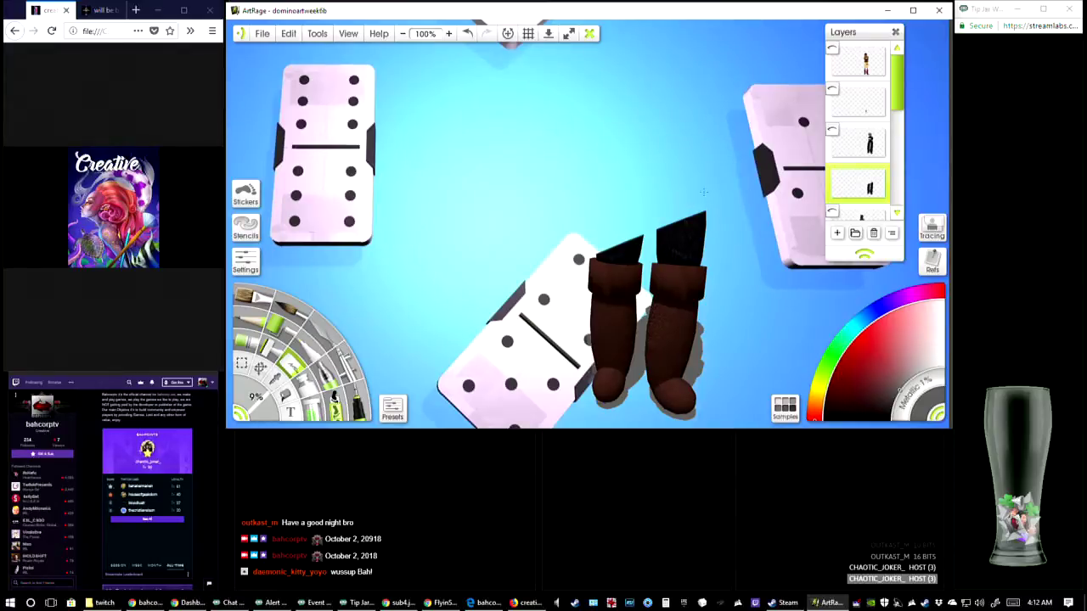
mouse_move(635, 261)
mouse_down()
mouse_move(599, 255)
mouse_move(638, 241)
mouse_move(595, 259)
mouse_move(630, 236)
mouse_up()
drag(593, 271, 676, 224)
drag(676, 224, 587, 260)
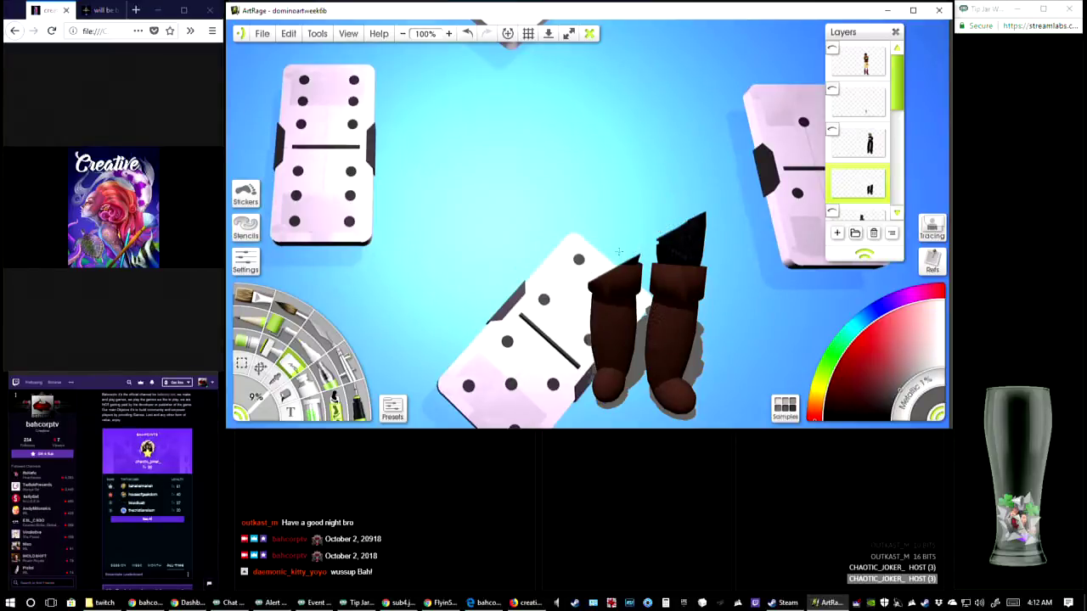
mouse_move(705, 212)
mouse_down()
mouse_move(591, 275)
mouse_move(705, 220)
mouse_move(591, 291)
mouse_move(705, 224)
mouse_move(641, 255)
mouse_up()
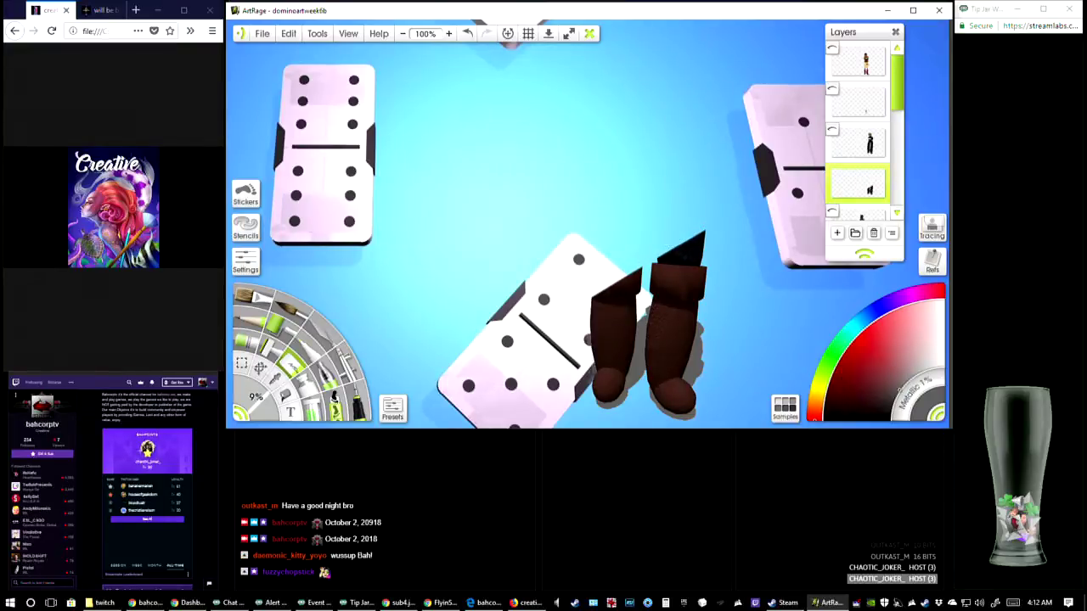
Erase the bulk of the left brown boot from cuff to toe, keeping the grey shadow around it
click(449, 34)
drag(671, 412, 615, 121)
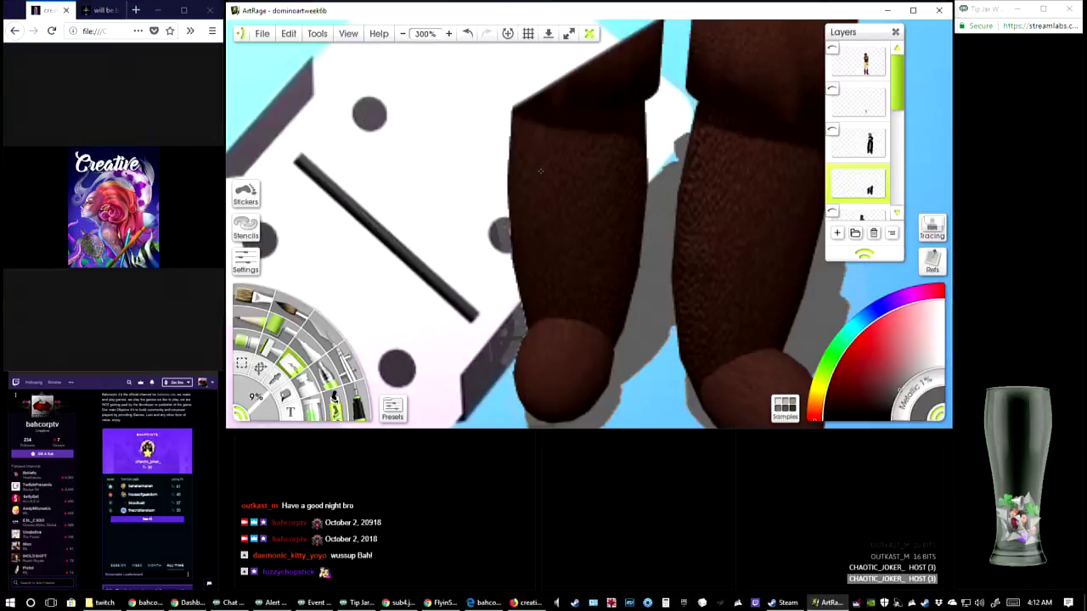
drag(541, 171, 549, 163)
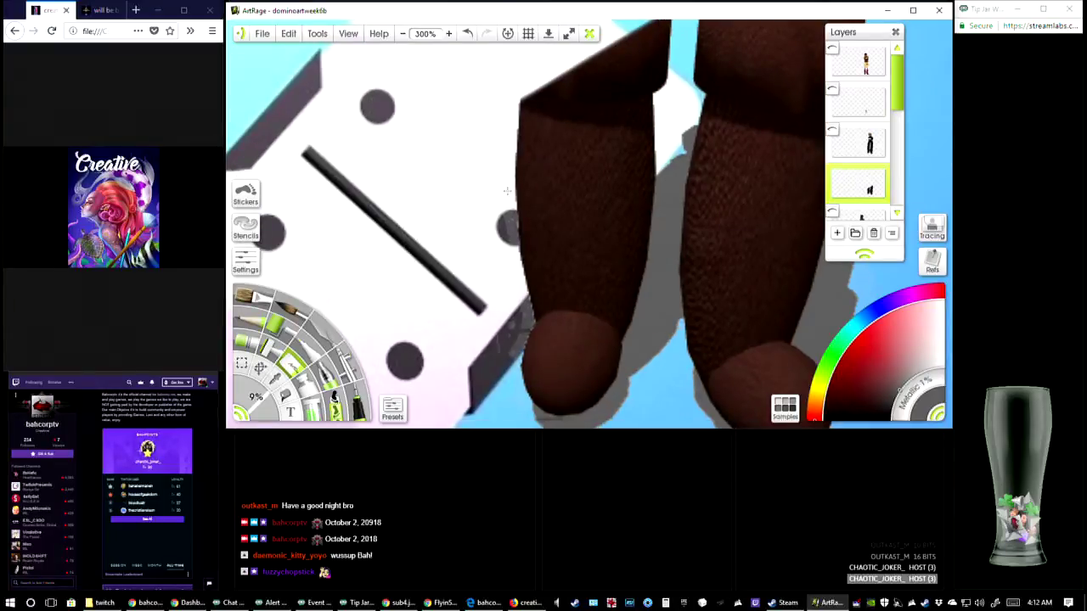
drag(685, 123, 606, 176)
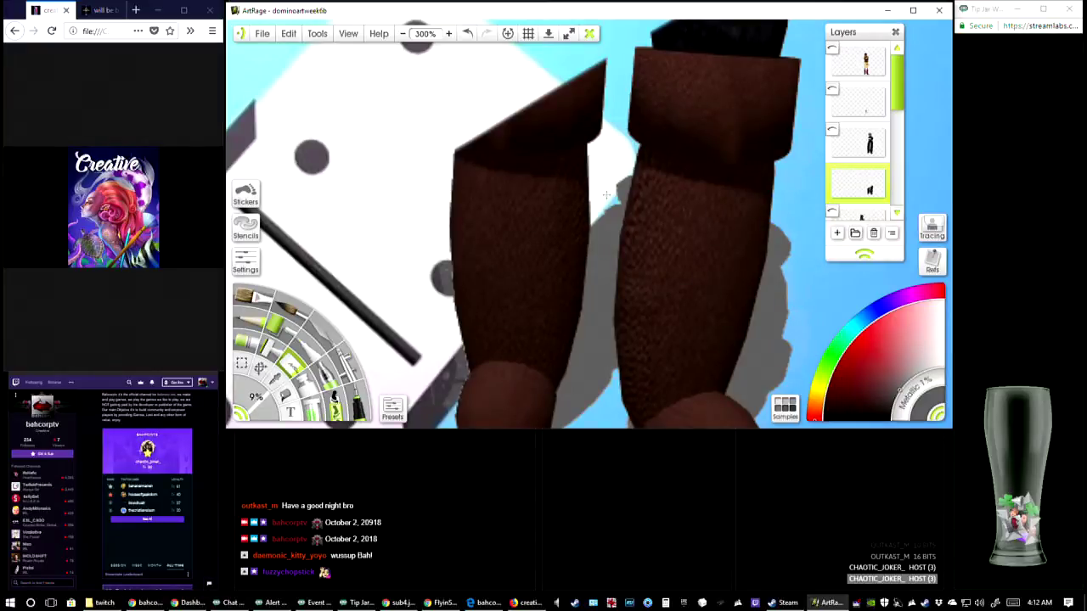
mouse_move(517, 178)
mouse_down()
mouse_move(587, 119)
mouse_move(464, 197)
mouse_move(460, 161)
mouse_move(489, 163)
mouse_move(601, 68)
mouse_move(600, 85)
mouse_move(518, 174)
mouse_move(603, 127)
mouse_move(455, 255)
mouse_move(459, 212)
mouse_move(456, 229)
mouse_move(493, 254)
mouse_move(510, 221)
mouse_move(561, 191)
mouse_move(504, 242)
mouse_up()
mouse_move(575, 179)
mouse_down()
mouse_move(586, 166)
mouse_move(492, 260)
mouse_move(564, 203)
mouse_up()
mouse_move(517, 246)
mouse_down()
mouse_move(464, 303)
mouse_move(473, 170)
mouse_move(459, 169)
mouse_up()
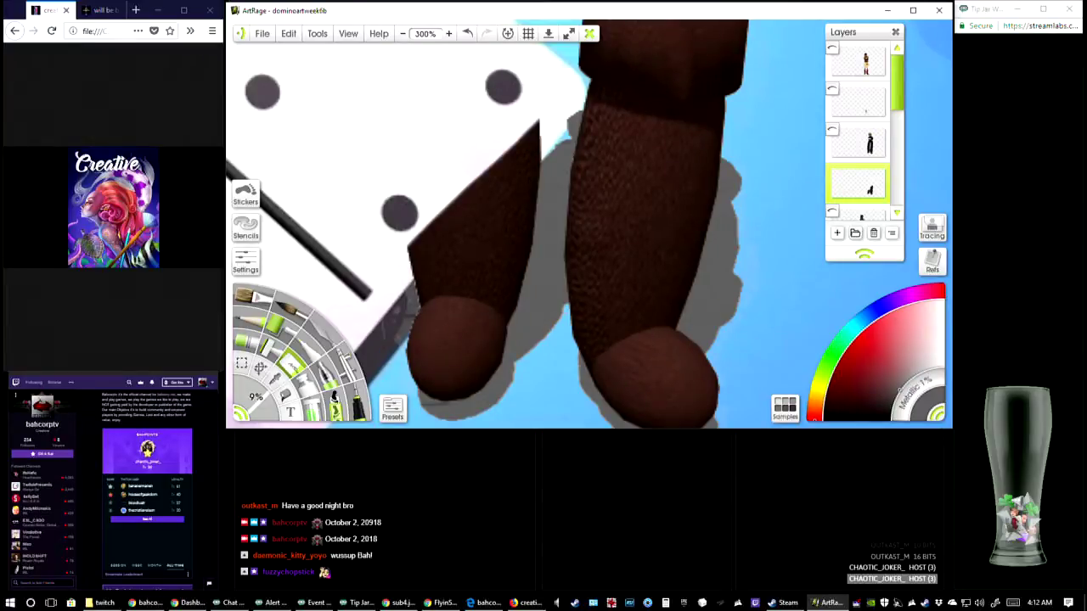
mouse_move(442, 223)
mouse_down()
mouse_move(436, 265)
mouse_move(421, 253)
mouse_move(422, 231)
mouse_move(534, 132)
mouse_move(452, 272)
mouse_move(450, 325)
mouse_up()
mouse_move(446, 270)
mouse_down()
mouse_move(450, 340)
mouse_move(426, 289)
mouse_move(426, 319)
mouse_move(419, 293)
mouse_move(423, 318)
mouse_move(468, 215)
mouse_move(465, 310)
mouse_move(492, 221)
mouse_move(516, 170)
mouse_move(503, 241)
mouse_move(533, 153)
mouse_move(528, 200)
mouse_move(520, 192)
mouse_move(514, 228)
mouse_move(477, 306)
mouse_move(456, 317)
mouse_move(446, 361)
mouse_move(433, 370)
mouse_move(416, 336)
mouse_move(415, 365)
mouse_move(412, 348)
mouse_move(429, 382)
mouse_move(421, 357)
mouse_move(451, 373)
mouse_move(467, 357)
mouse_move(521, 214)
mouse_up()
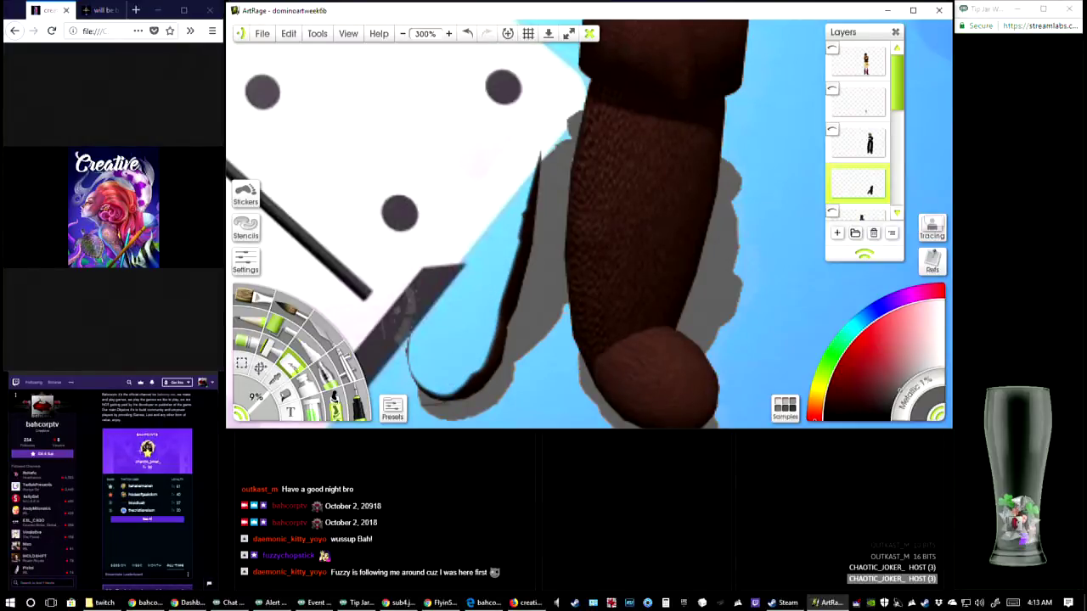
Erase the dark remnants along the left boot's inner edge and toe up to the grey shadow
mouse_move(430, 391)
mouse_down()
mouse_move(423, 382)
mouse_move(452, 396)
mouse_move(477, 381)
mouse_move(496, 336)
mouse_up()
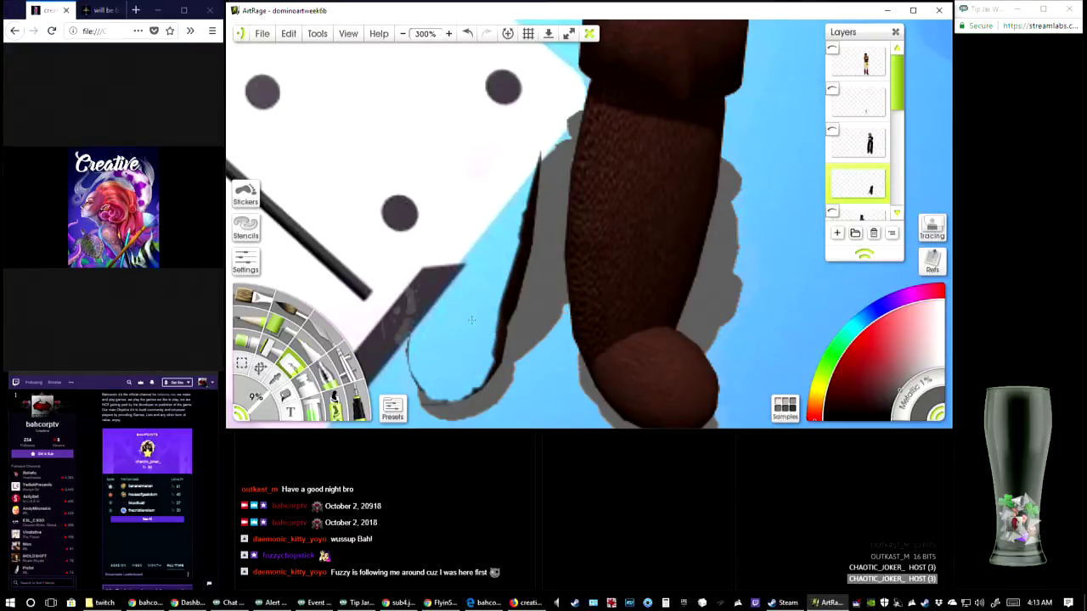
mouse_move(491, 274)
mouse_down()
mouse_move(506, 298)
mouse_move(523, 200)
mouse_move(496, 364)
mouse_move(484, 357)
mouse_up()
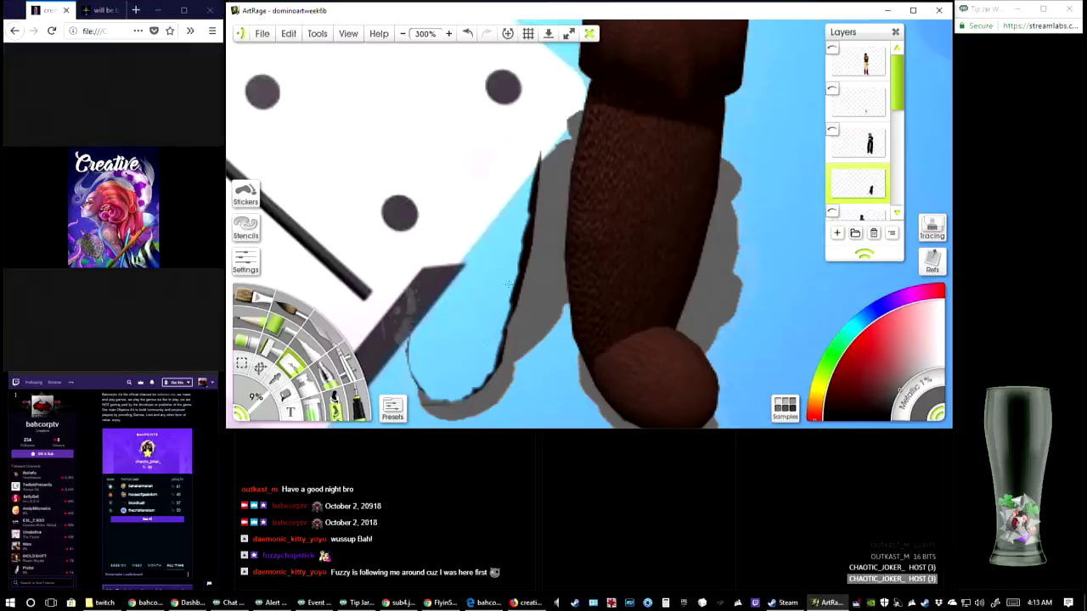
mouse_move(508, 284)
mouse_down()
mouse_move(494, 357)
mouse_move(499, 337)
mouse_move(477, 380)
mouse_move(458, 392)
mouse_move(498, 355)
mouse_up()
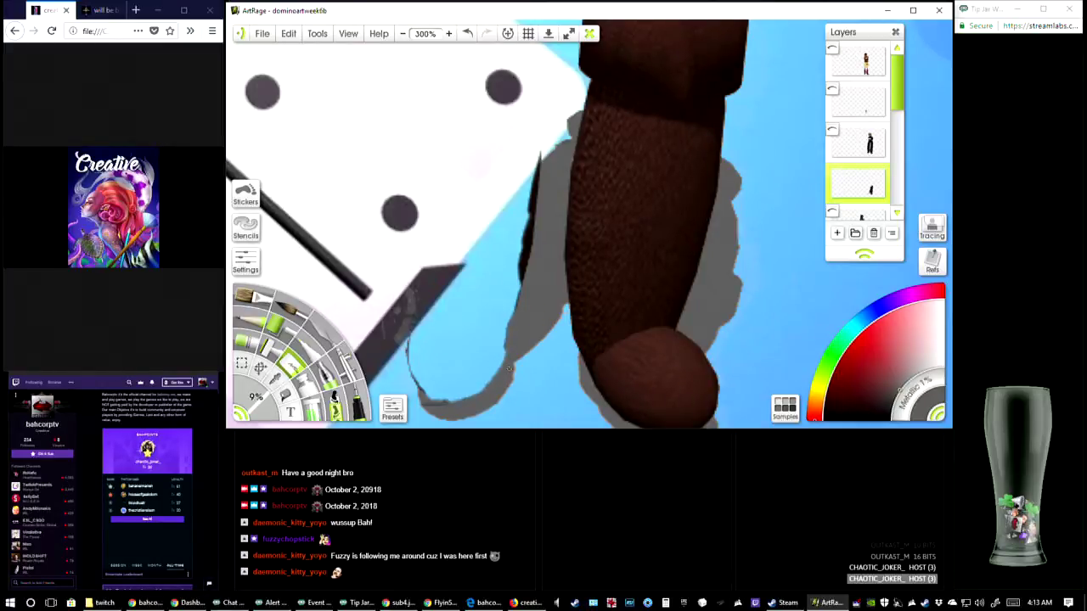
key(ctrl+z)
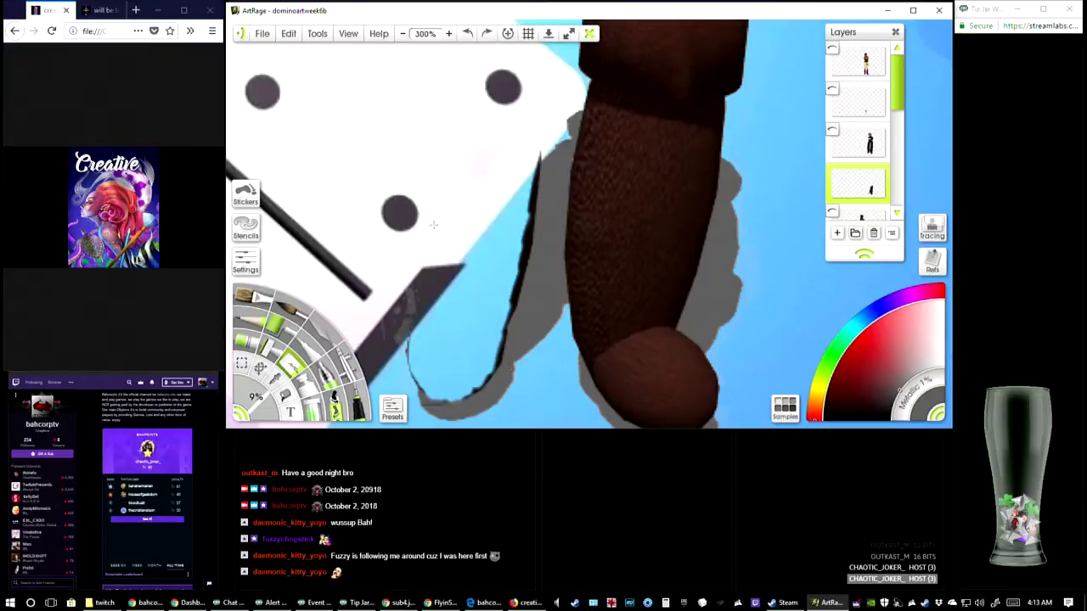
mouse_move(526, 162)
mouse_down()
mouse_move(514, 274)
mouse_move(513, 239)
mouse_up()
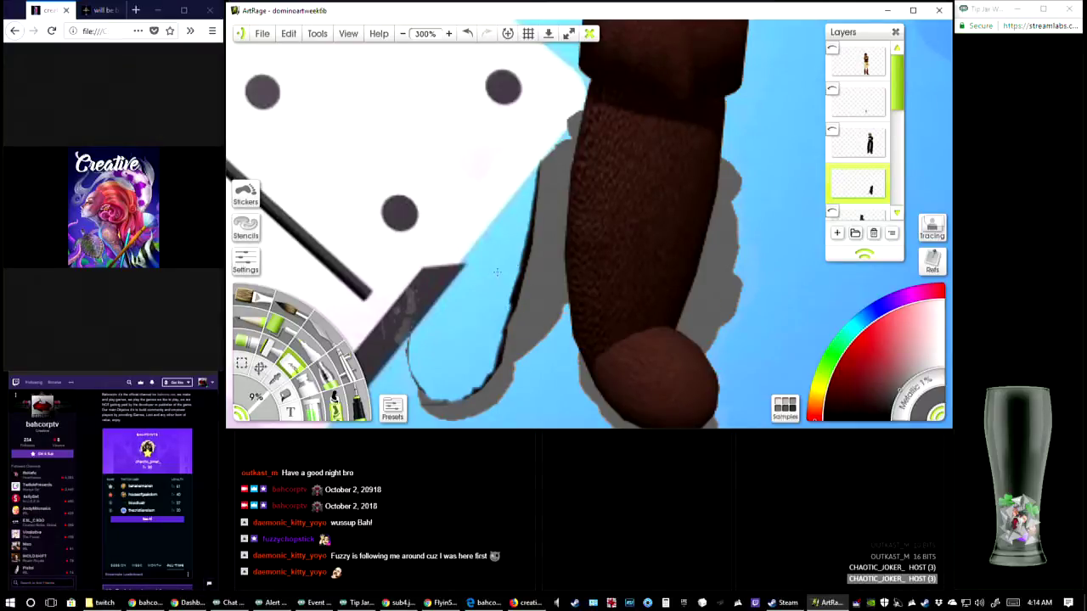
mouse_move(500, 299)
mouse_down()
mouse_move(526, 222)
mouse_move(515, 275)
mouse_move(528, 223)
mouse_move(509, 294)
mouse_move(529, 190)
mouse_up()
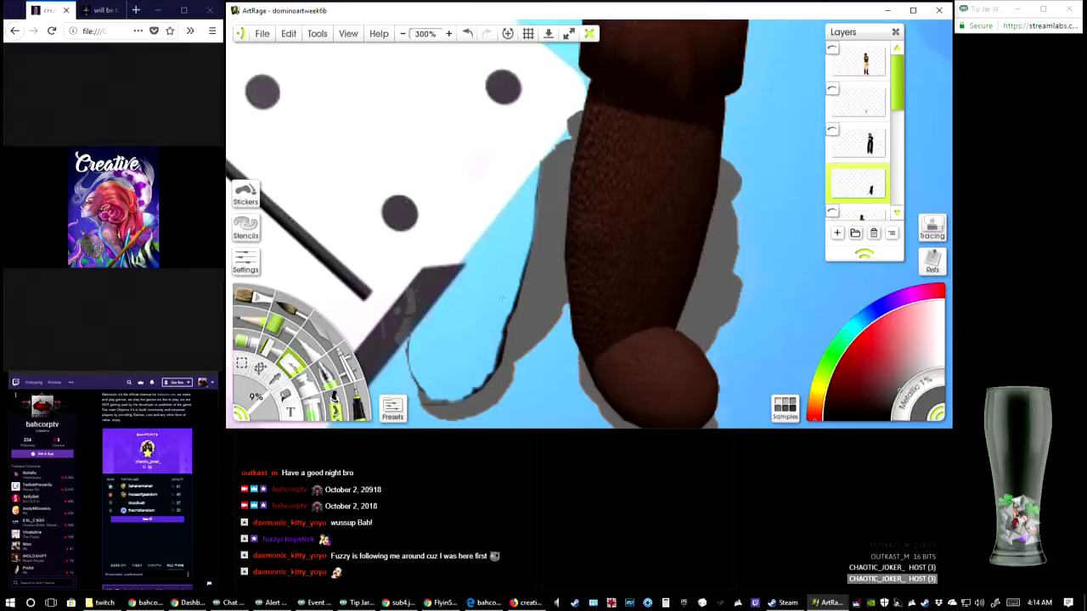
mouse_move(524, 248)
mouse_down()
mouse_move(490, 348)
mouse_move(501, 361)
mouse_move(499, 349)
mouse_move(486, 381)
mouse_move(463, 389)
mouse_move(472, 385)
mouse_up()
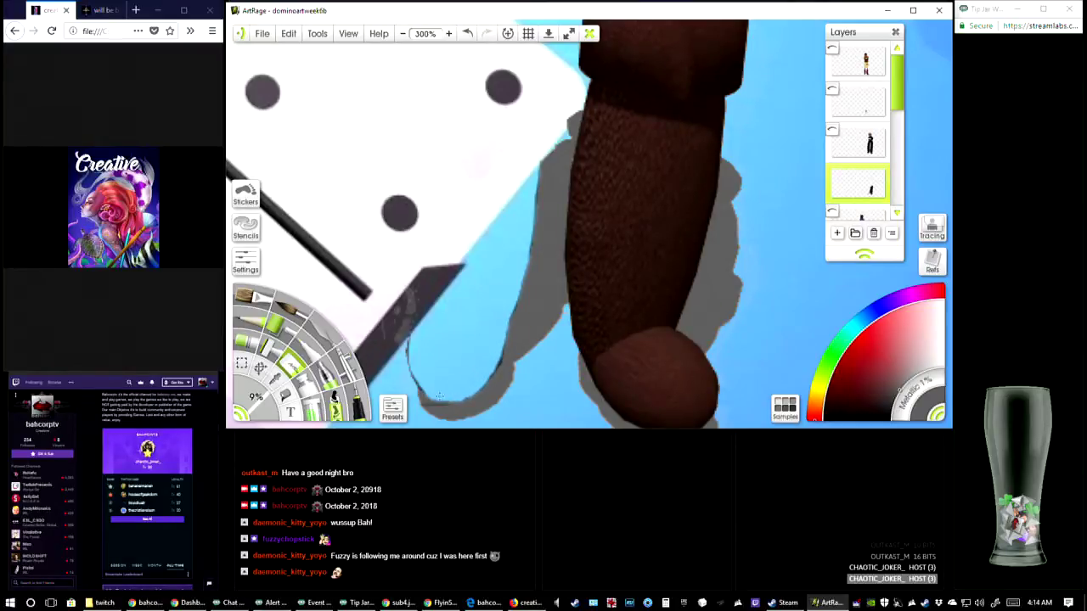
mouse_move(486, 368)
mouse_down()
mouse_move(501, 357)
mouse_move(468, 393)
mouse_up()
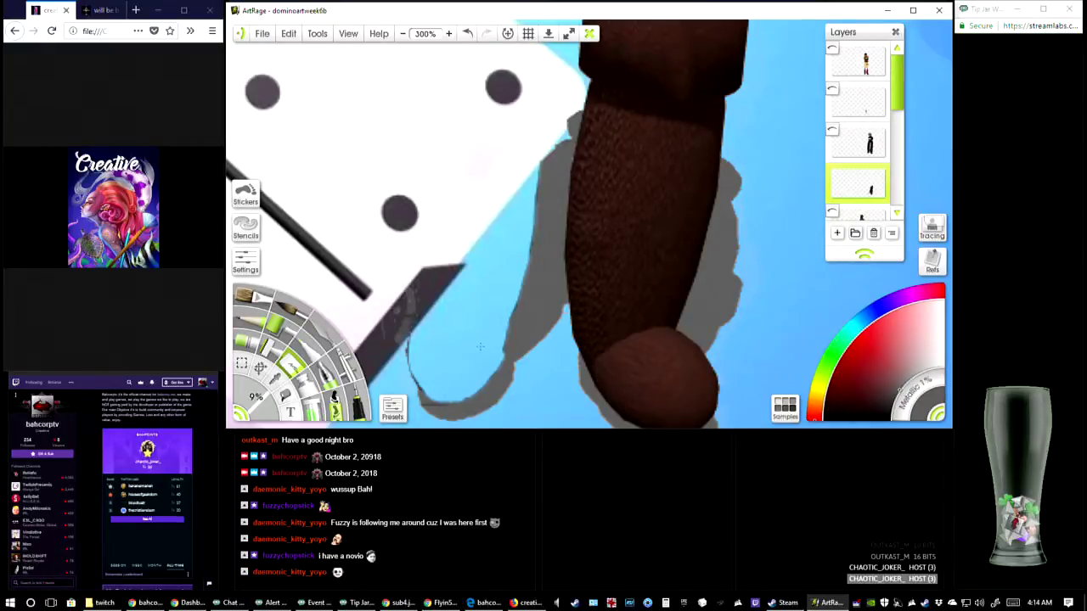
Sample the shadow's grey and paint over the thin dark outline left around the erased boot with the pen at 1% size
click(276, 375)
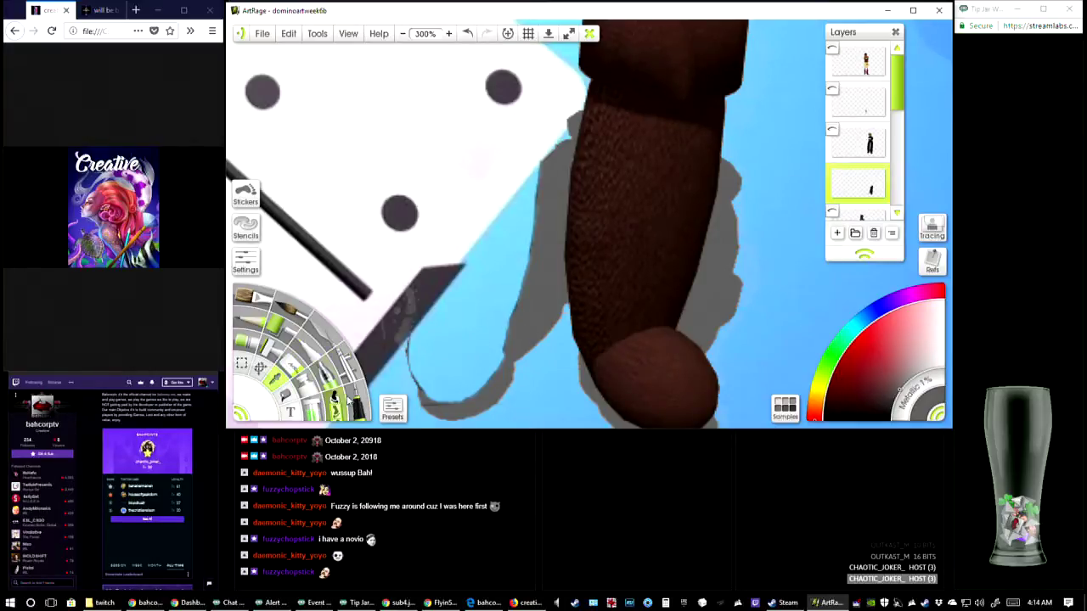
click(355, 404)
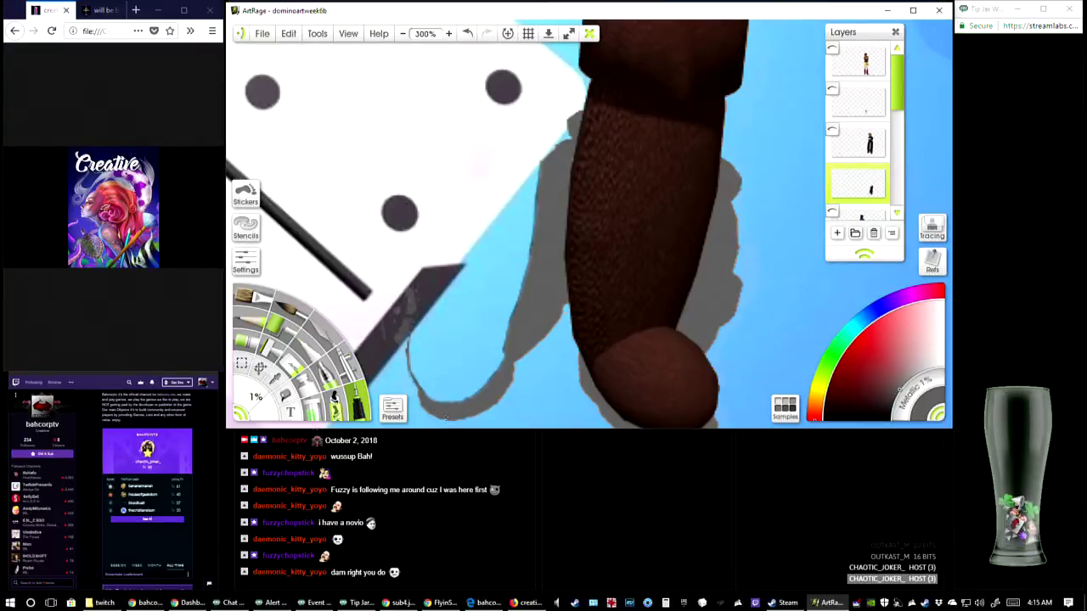
drag(638, 223, 573, 323)
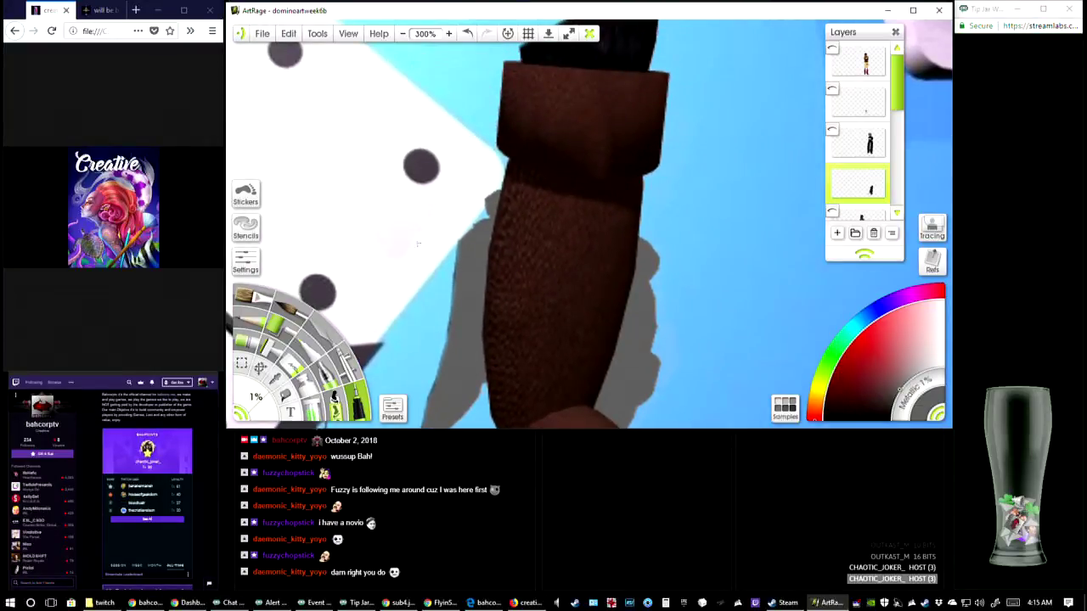
Erase the black trouser remnant, most of the right boot's cuff and its upper shaft with the Eraser at 9% size
click(294, 369)
drag(559, 148, 544, 263)
mouse_move(584, 126)
mouse_down()
mouse_move(571, 136)
mouse_move(617, 102)
mouse_move(497, 180)
mouse_move(535, 152)
mouse_up()
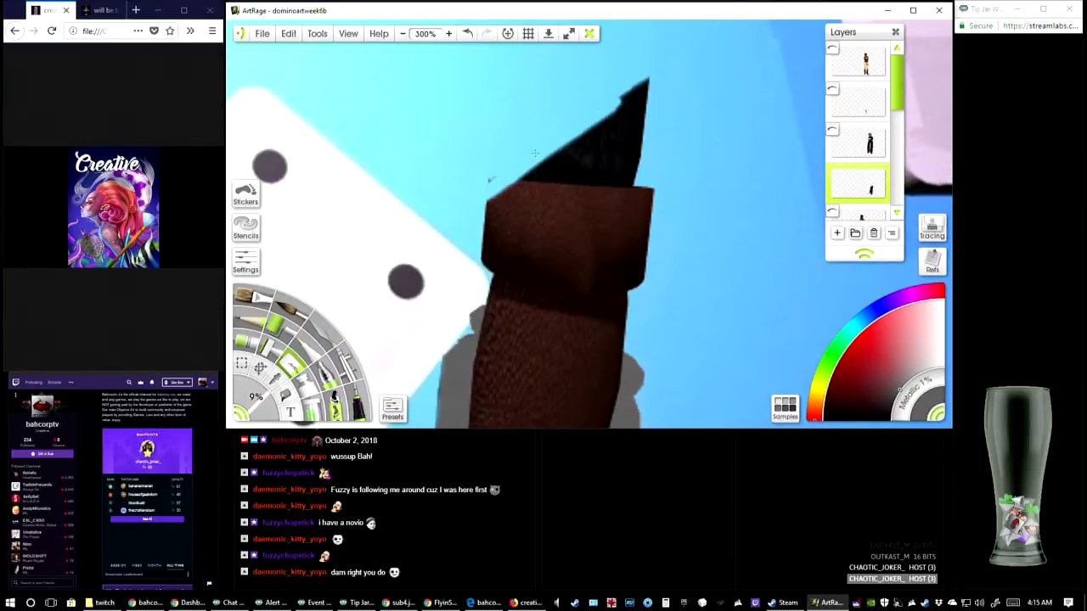
mouse_move(514, 204)
mouse_down()
mouse_move(603, 110)
mouse_move(641, 93)
mouse_move(595, 161)
mouse_move(488, 242)
mouse_move(487, 229)
mouse_move(497, 246)
mouse_move(615, 157)
mouse_move(503, 324)
mouse_move(510, 346)
mouse_up()
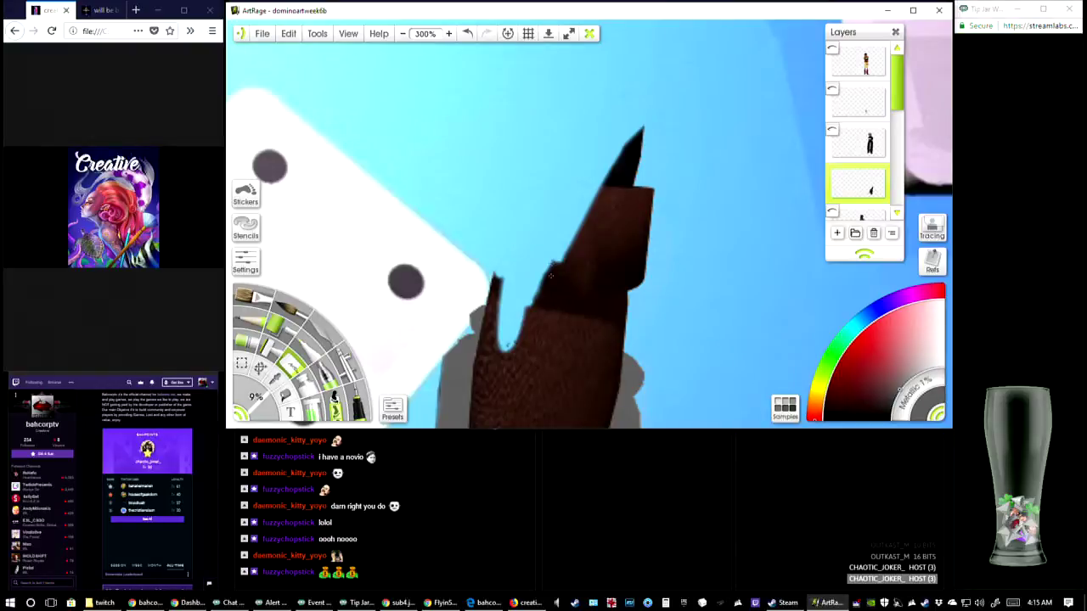
mouse_move(550, 275)
mouse_down()
mouse_move(520, 350)
mouse_move(503, 353)
mouse_move(509, 264)
mouse_move(493, 331)
mouse_move(494, 286)
mouse_up()
mouse_move(495, 324)
mouse_down()
mouse_move(493, 356)
mouse_move(481, 363)
mouse_move(513, 376)
mouse_move(499, 405)
mouse_move(486, 374)
mouse_move(537, 323)
mouse_move(564, 242)
mouse_move(590, 193)
mouse_move(595, 223)
mouse_move(605, 174)
mouse_move(633, 136)
mouse_move(639, 158)
mouse_move(603, 221)
mouse_move(639, 163)
mouse_move(616, 212)
mouse_move(646, 195)
mouse_move(607, 255)
mouse_up()
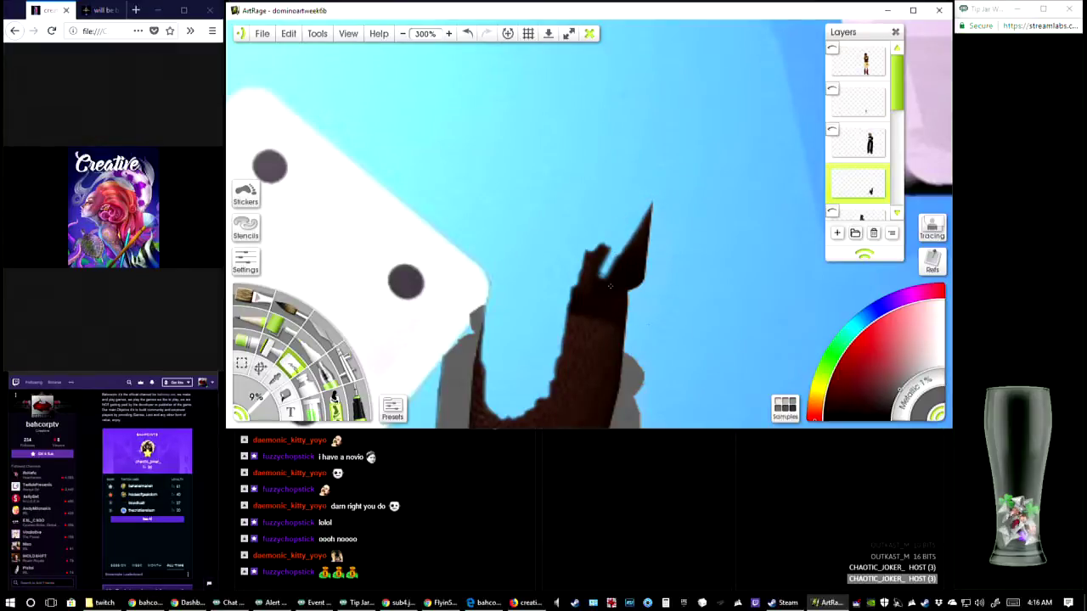
Erase the rest of the right boot's cuff and the middle of its shaft down to the rounded toe
drag(623, 219, 620, 91)
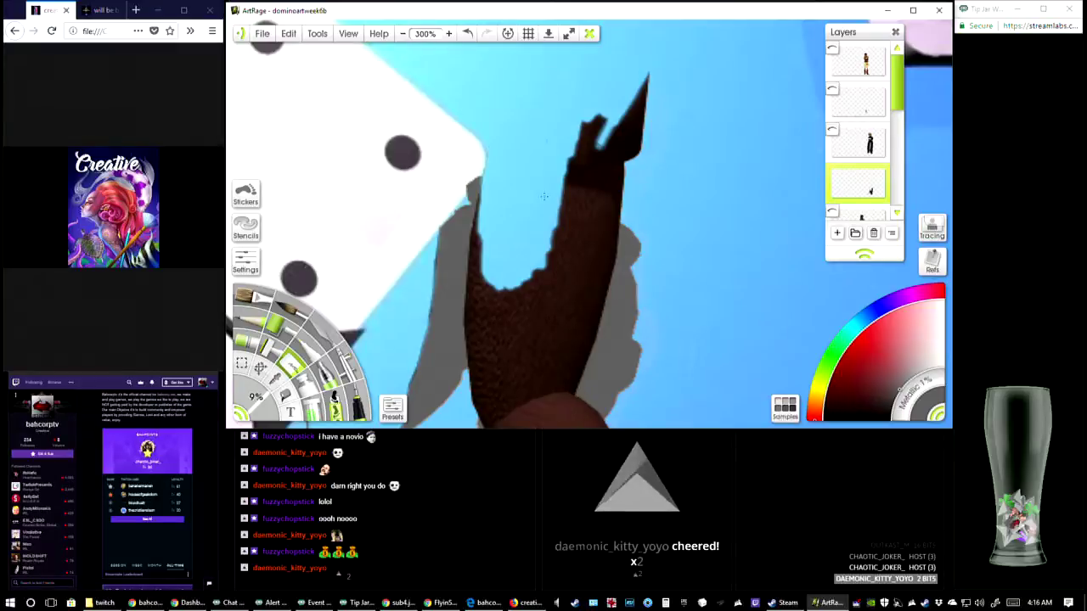
drag(630, 97, 567, 182)
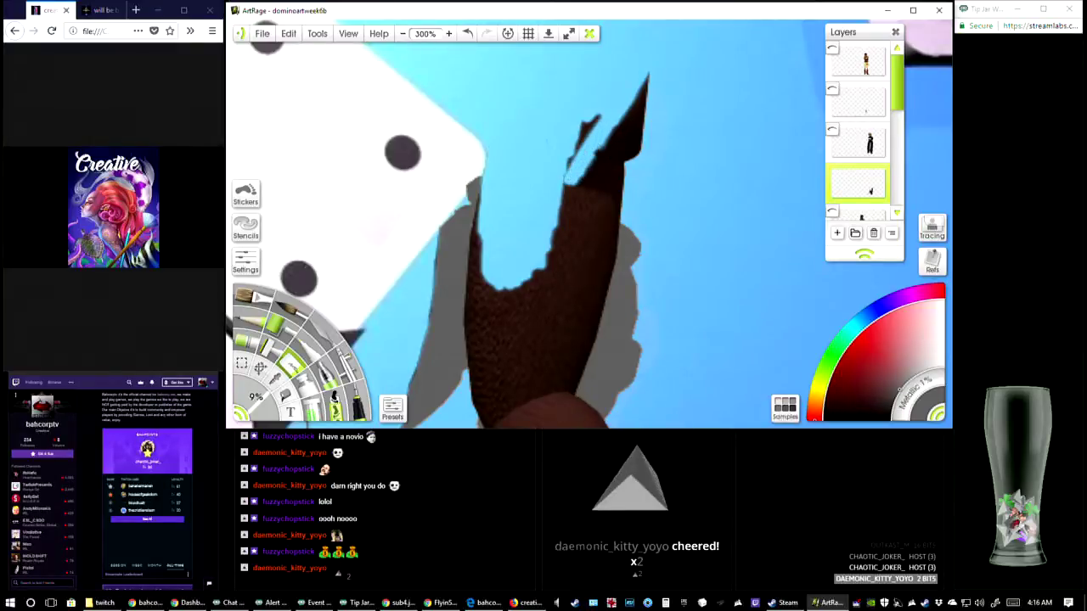
mouse_move(609, 133)
mouse_down()
mouse_move(569, 173)
mouse_move(520, 365)
mouse_move(501, 261)
mouse_move(498, 357)
mouse_up()
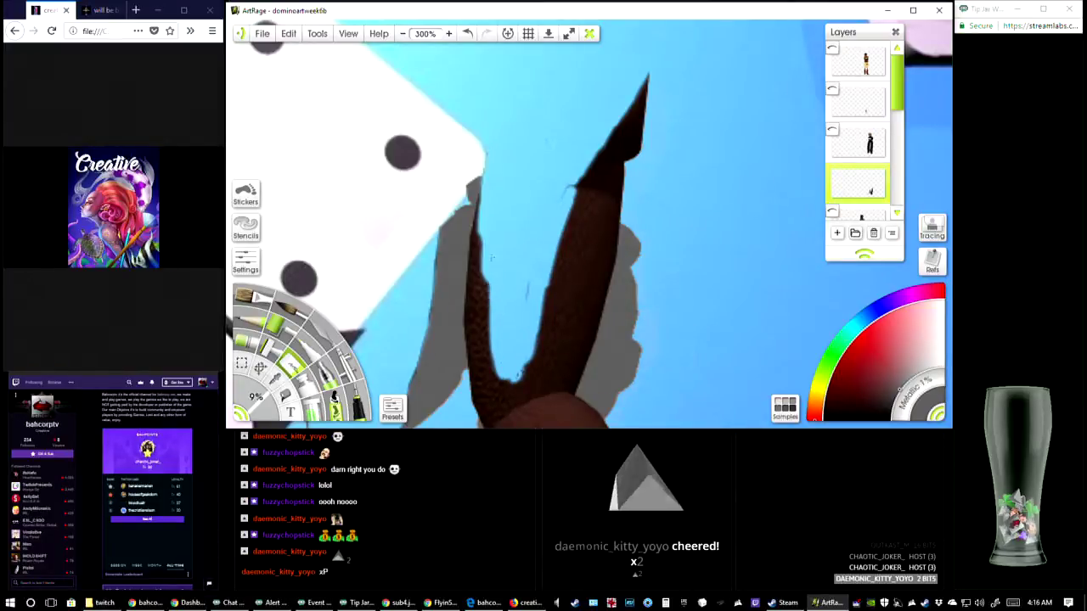
mouse_move(491, 277)
mouse_down()
mouse_move(496, 364)
mouse_move(484, 218)
mouse_move(481, 316)
mouse_move(514, 390)
mouse_move(577, 178)
mouse_move(562, 246)
mouse_up()
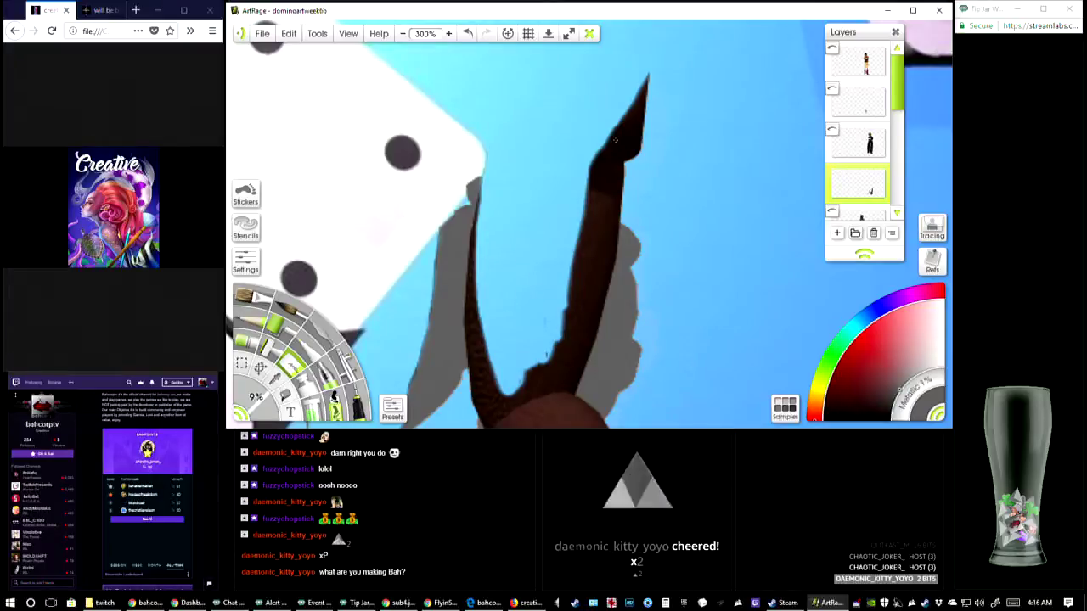
mouse_move(572, 176)
mouse_down()
mouse_move(624, 115)
mouse_move(594, 179)
mouse_move(644, 81)
mouse_move(651, 105)
mouse_move(636, 153)
mouse_move(586, 234)
mouse_move(582, 217)
mouse_up()
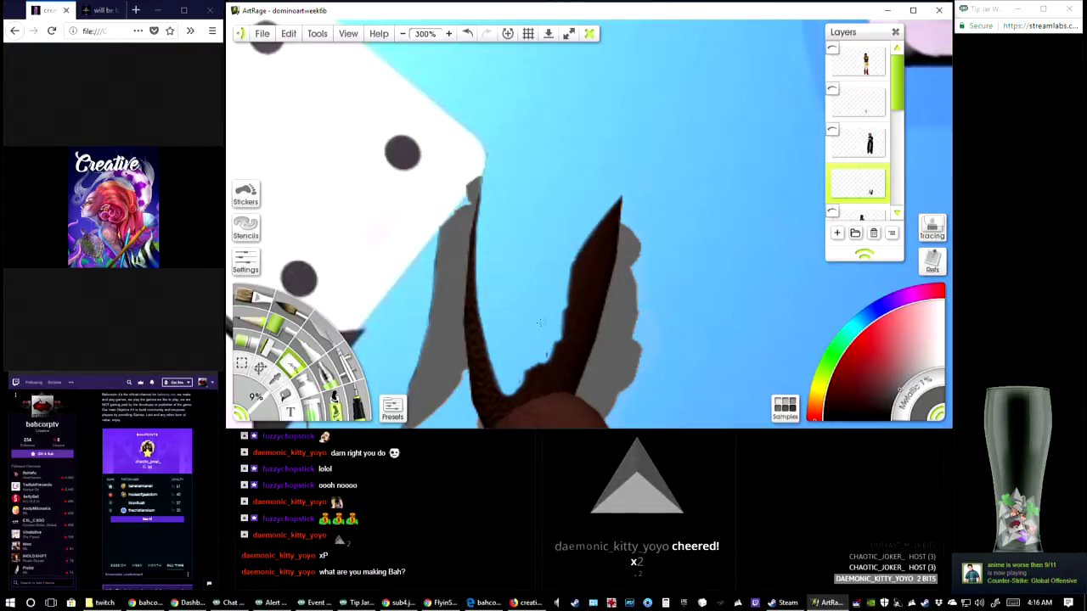
Erase the brown strip along the right boot's left edge, from the top past the toe's left side, keeping the grey shadow
drag(552, 257, 571, 165)
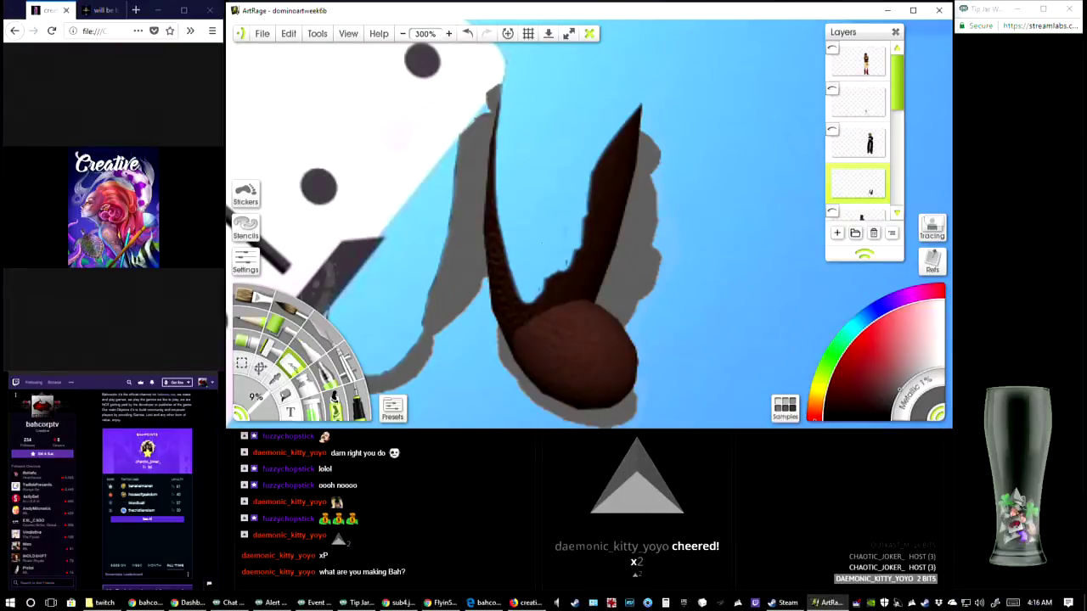
mouse_move(546, 284)
mouse_down()
mouse_move(564, 378)
mouse_move(526, 305)
mouse_move(528, 354)
mouse_move(519, 203)
mouse_up()
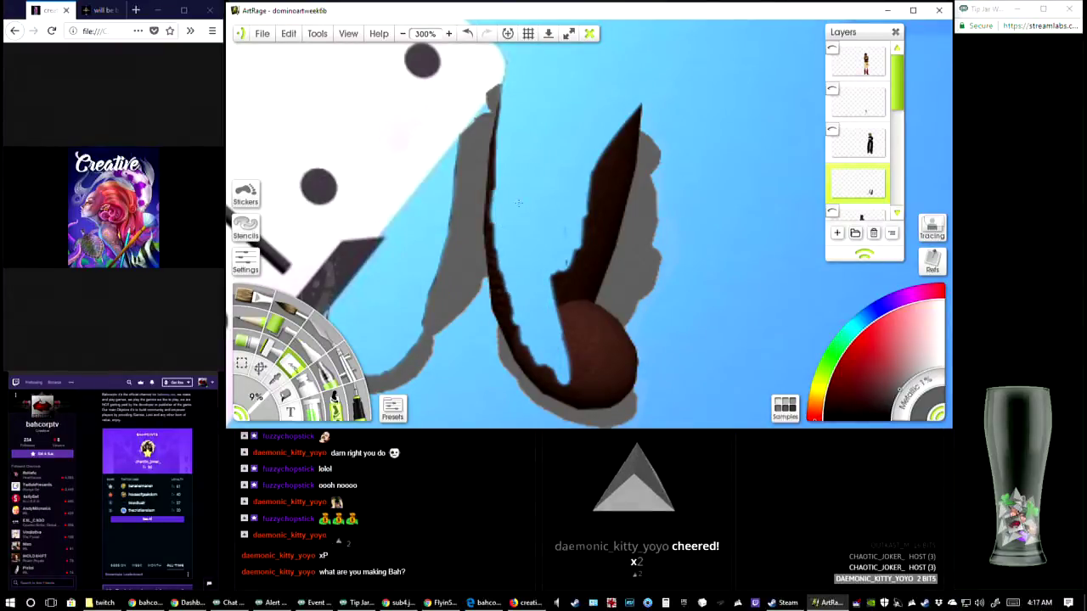
mouse_move(501, 113)
mouse_down()
mouse_move(495, 199)
mouse_move(506, 270)
mouse_move(491, 228)
mouse_move(509, 301)
mouse_move(501, 267)
mouse_move(537, 352)
mouse_move(574, 389)
mouse_up()
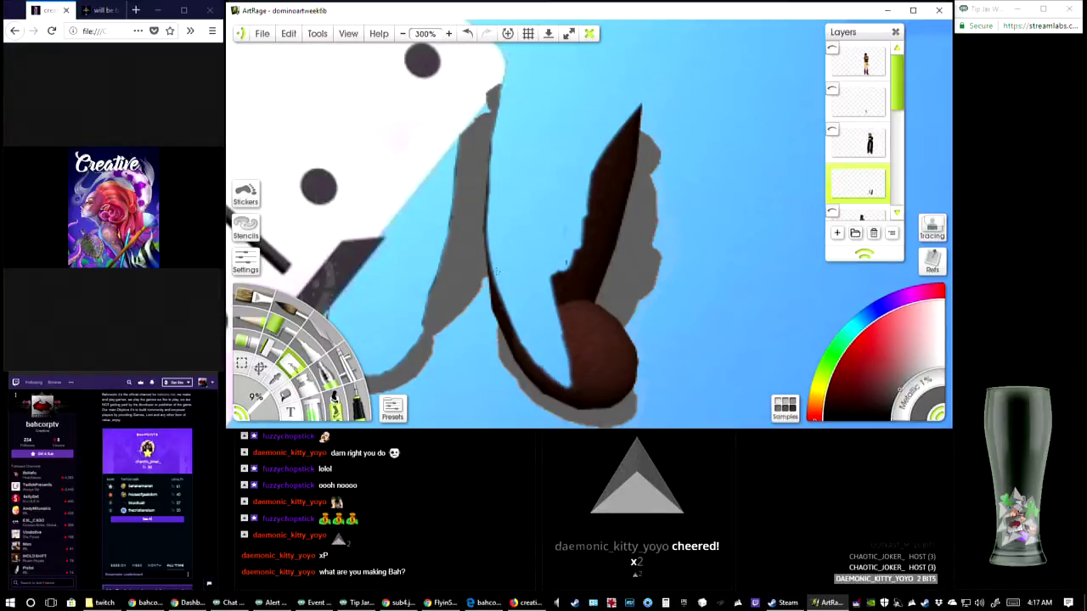
mouse_move(498, 272)
mouse_down()
mouse_move(511, 326)
mouse_move(562, 387)
mouse_up()
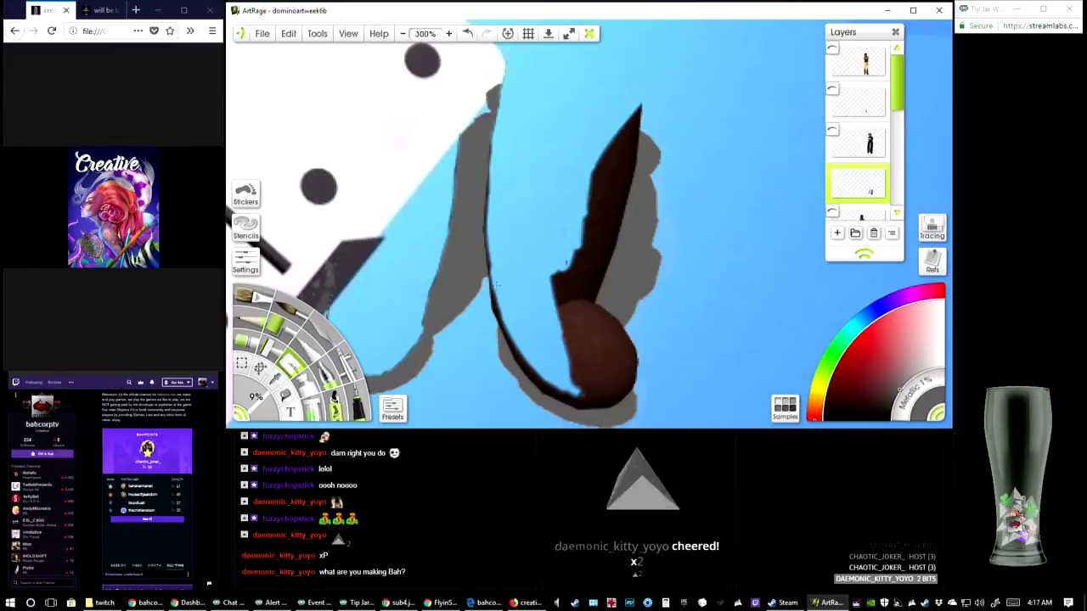
drag(491, 265, 516, 326)
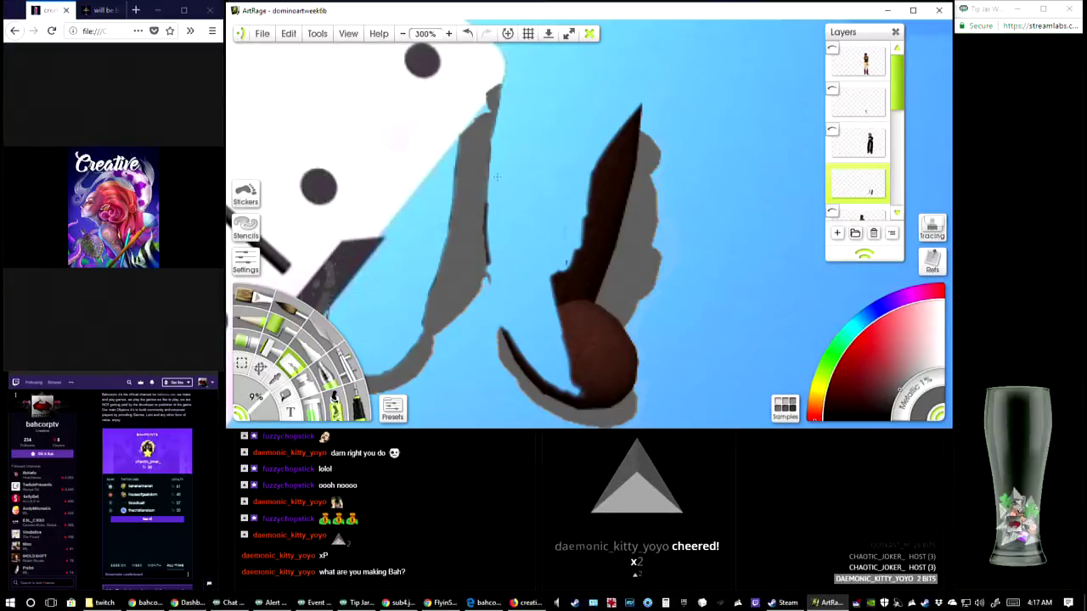
drag(496, 182, 491, 209)
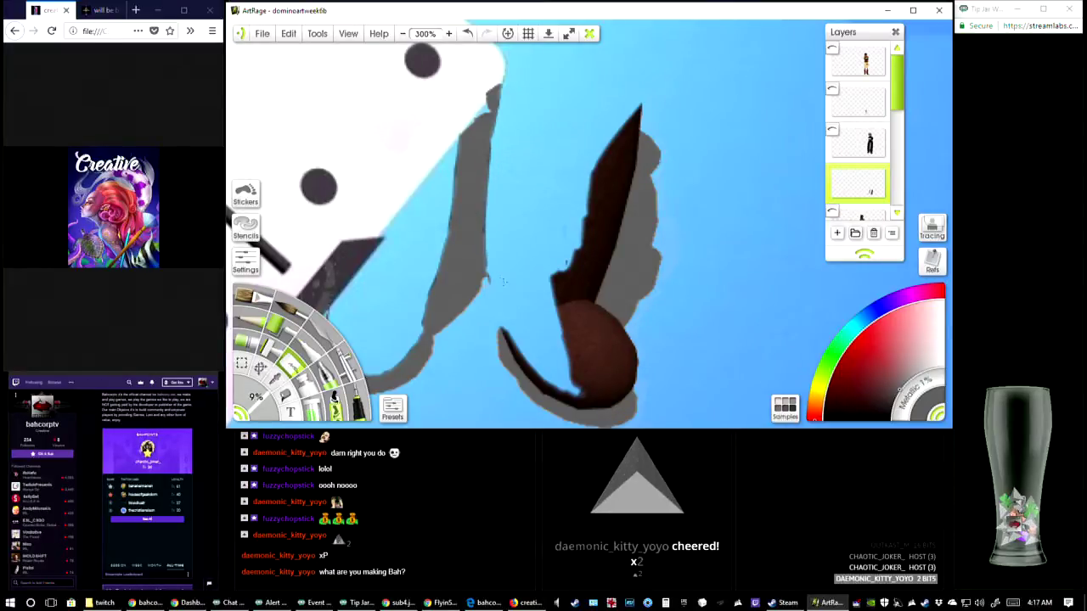
Erase the right boot's rounded brown toe down to the curved grey shadow beneath it and thin the shaft's remaining dark strip
mouse_move(534, 267)
mouse_down()
mouse_move(551, 337)
mouse_move(564, 341)
mouse_move(577, 274)
mouse_move(565, 215)
mouse_move(590, 188)
mouse_move(579, 219)
mouse_move(622, 128)
mouse_move(639, 118)
mouse_move(624, 138)
mouse_move(623, 128)
mouse_move(588, 213)
mouse_move(607, 166)
mouse_up()
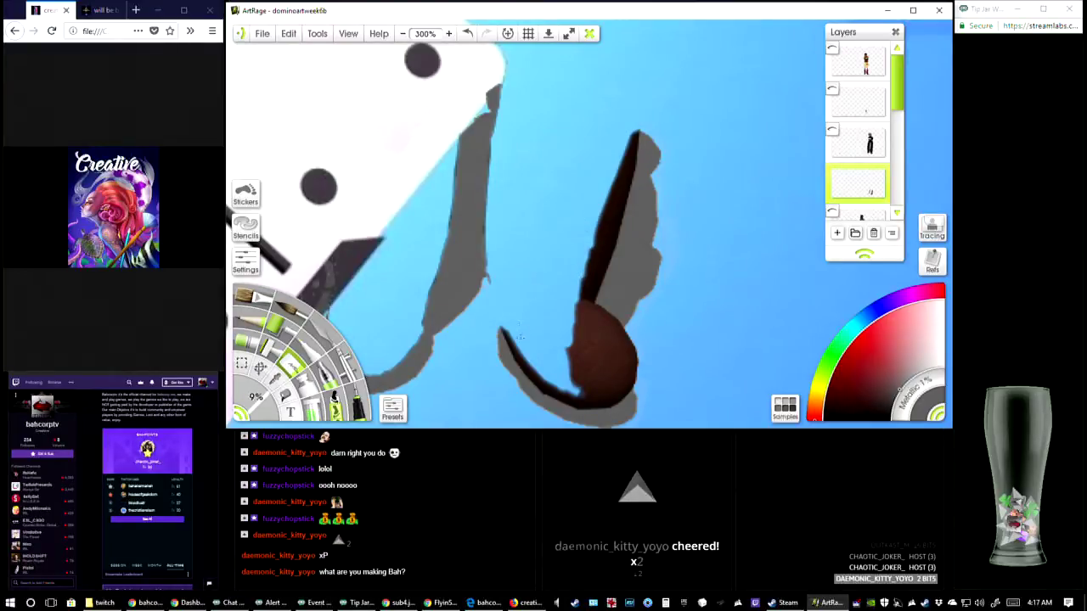
mouse_move(521, 336)
mouse_down()
mouse_move(512, 332)
mouse_move(565, 392)
mouse_move(591, 400)
mouse_move(572, 378)
mouse_move(597, 316)
mouse_move(605, 364)
mouse_move(575, 310)
mouse_move(611, 339)
mouse_move(592, 310)
mouse_move(608, 323)
mouse_move(594, 313)
mouse_move(620, 344)
mouse_move(604, 358)
mouse_move(604, 391)
mouse_move(557, 390)
mouse_up()
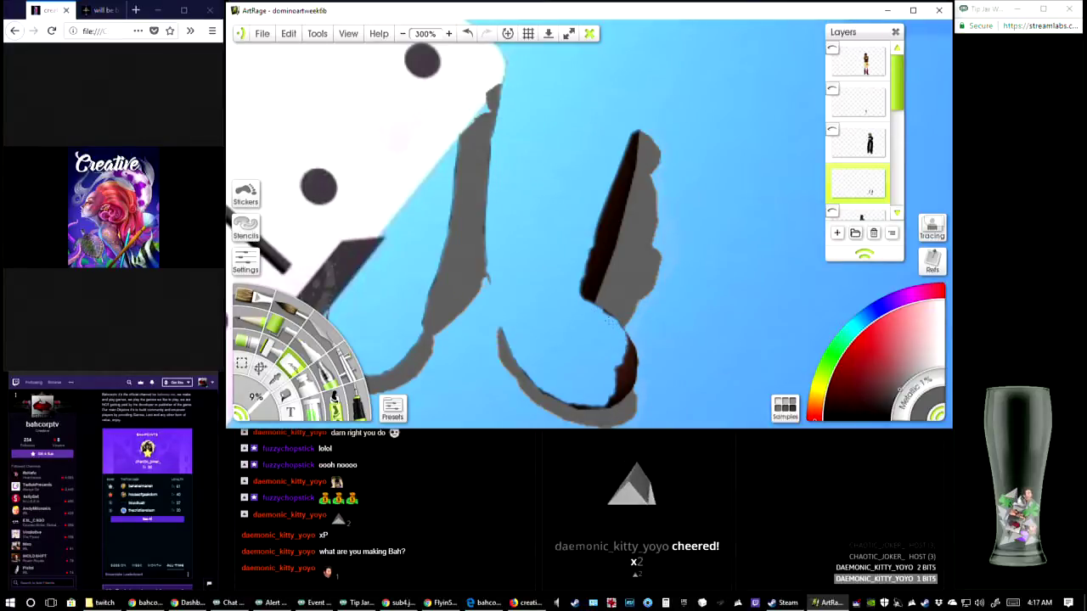
mouse_move(626, 351)
mouse_down()
mouse_move(629, 365)
mouse_move(625, 356)
mouse_up()
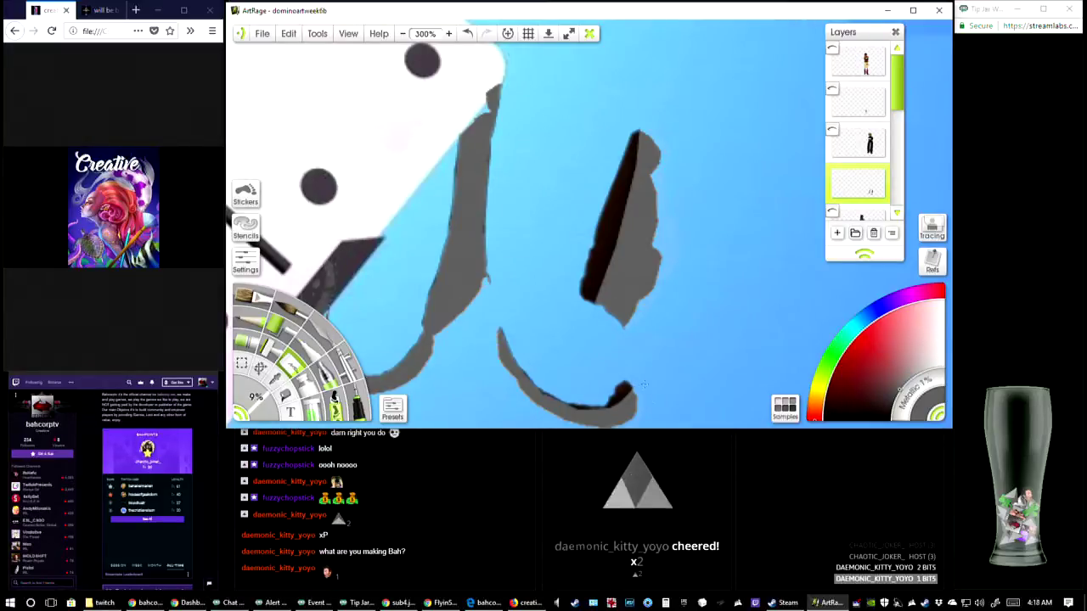
mouse_move(629, 370)
mouse_down()
mouse_move(608, 399)
mouse_move(623, 393)
mouse_up()
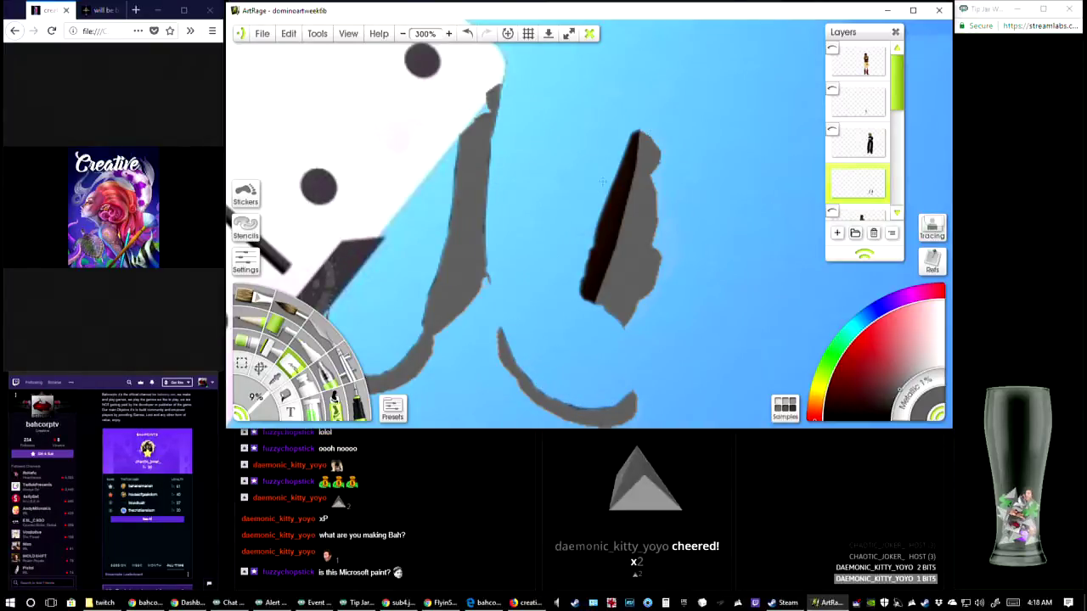
Erase the dark strip left along the inner edge of the right boot's outer grey shadow
drag(628, 130, 616, 153)
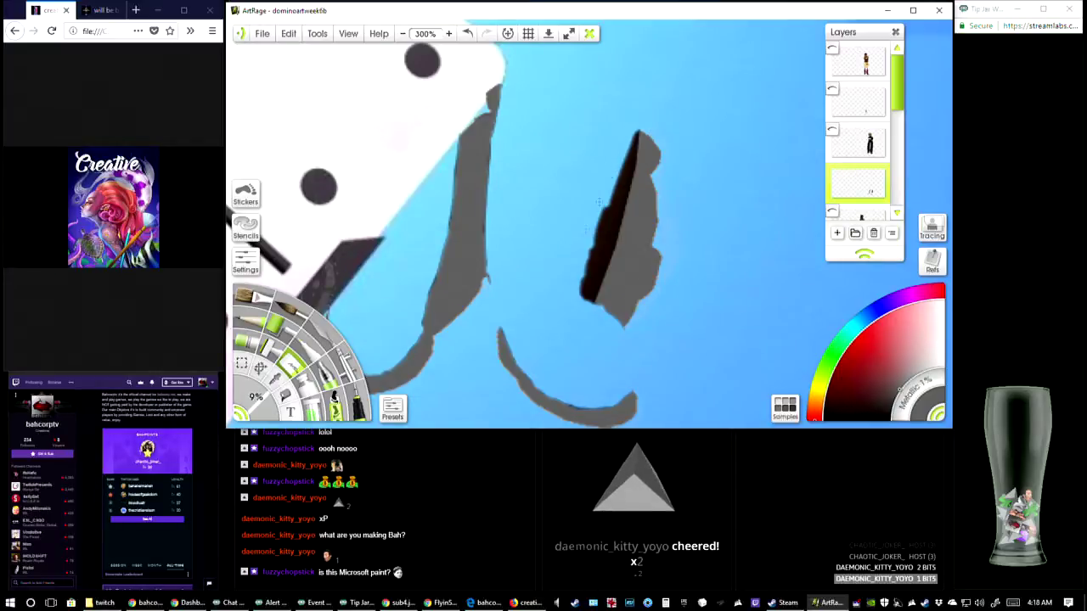
mouse_move(599, 201)
mouse_down()
mouse_move(596, 255)
mouse_move(573, 312)
mouse_move(594, 273)
mouse_move(583, 311)
mouse_up()
mouse_move(592, 270)
mouse_down()
mouse_move(598, 242)
mouse_move(591, 270)
mouse_move(599, 249)
mouse_move(598, 277)
mouse_up()
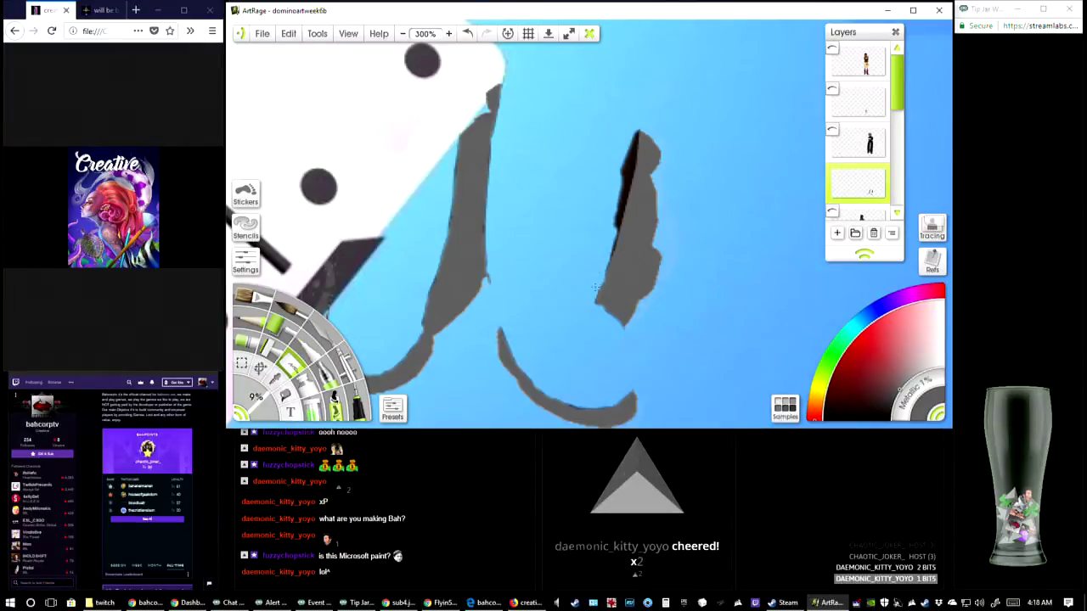
drag(629, 146, 633, 124)
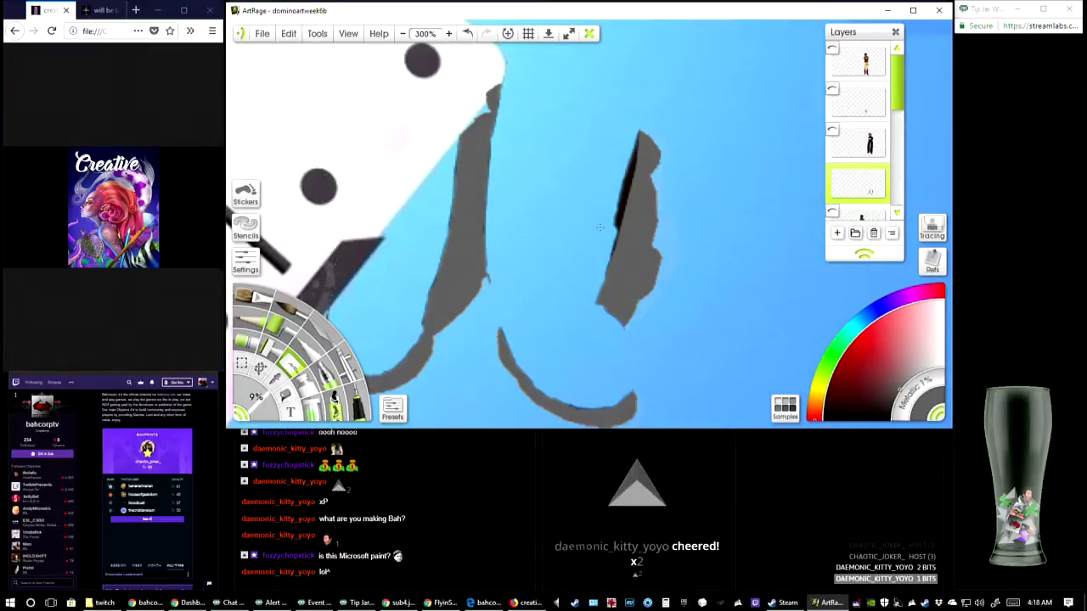
drag(599, 227, 606, 211)
drag(629, 164, 611, 197)
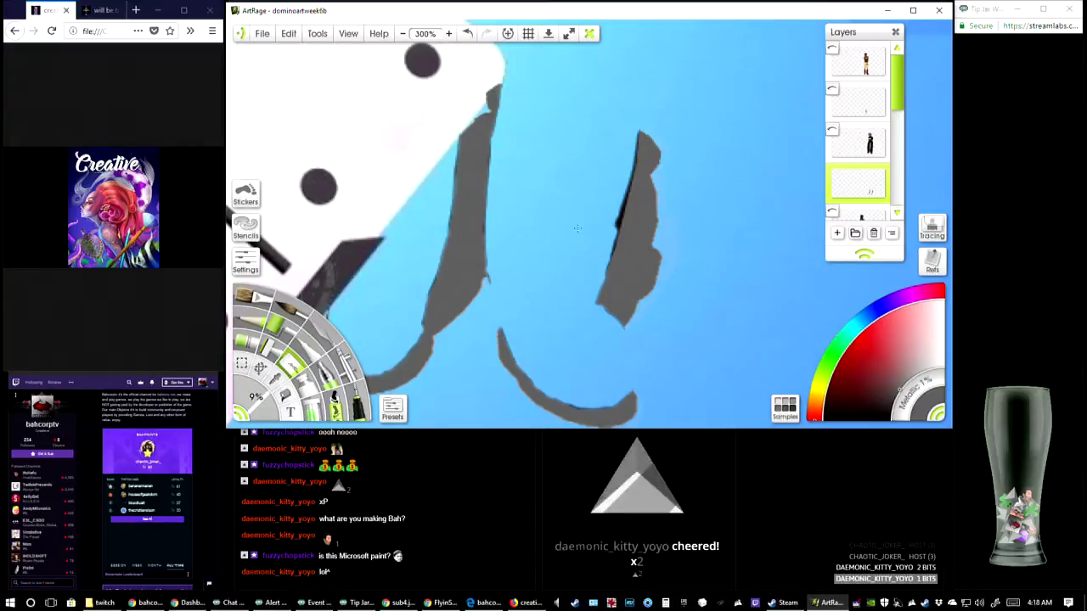
mouse_move(626, 180)
mouse_down()
mouse_move(594, 281)
mouse_move(614, 228)
mouse_move(610, 270)
mouse_up()
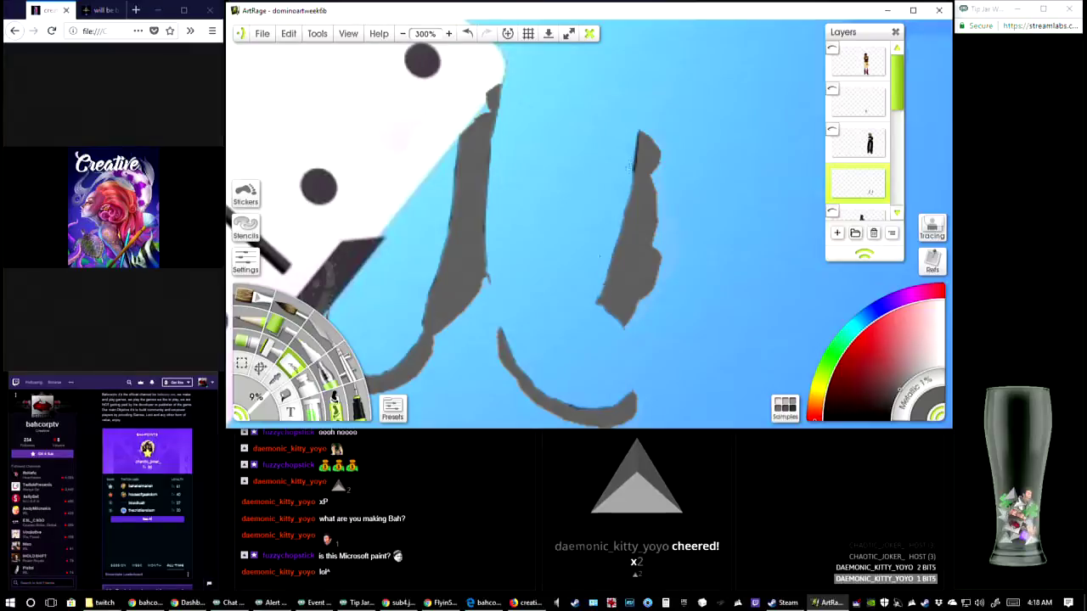
drag(635, 134, 626, 187)
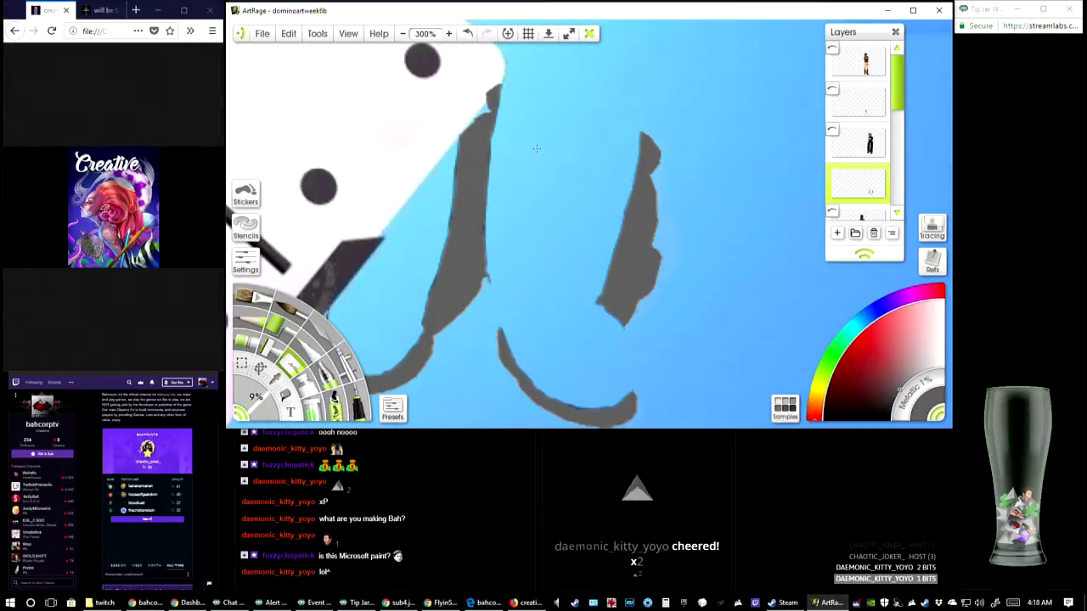
Examine the cleaned boot shadows within the whole artwork at 50% zoom
drag(552, 345, 562, 290)
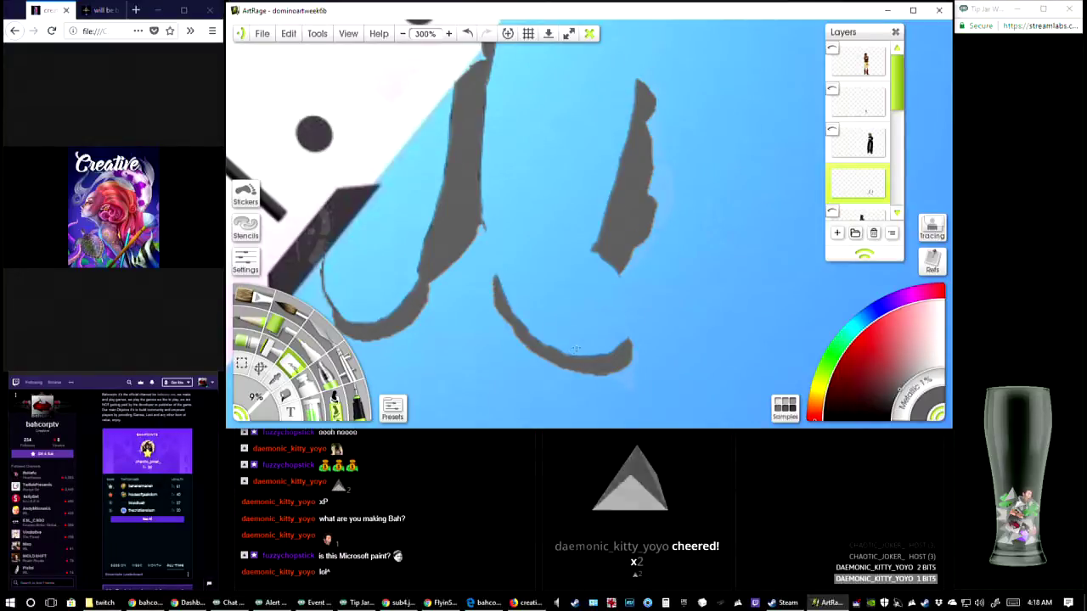
click(402, 34)
click(403, 34)
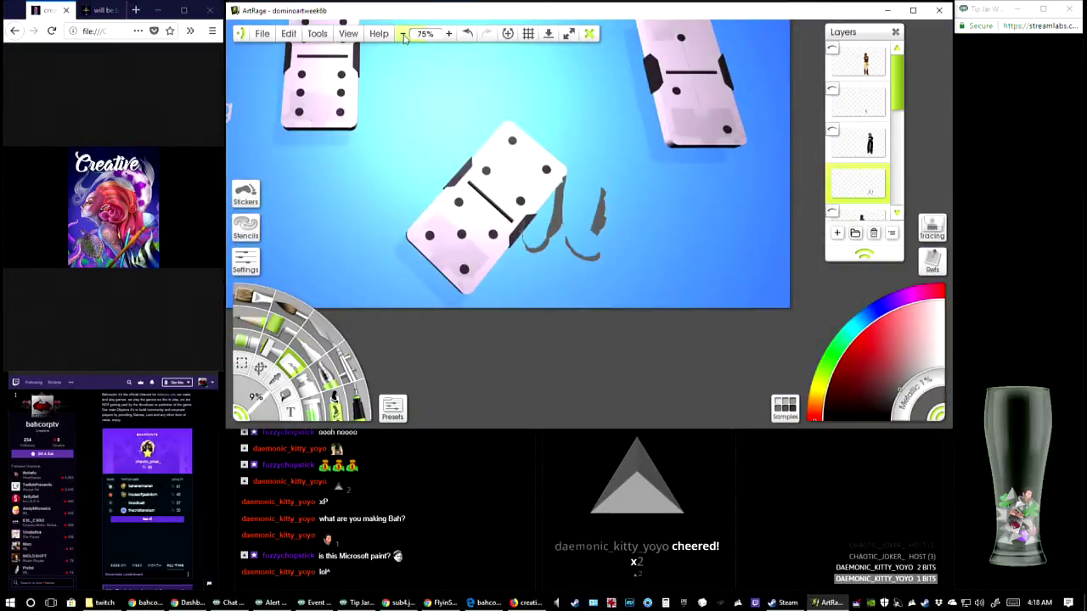
click(403, 34)
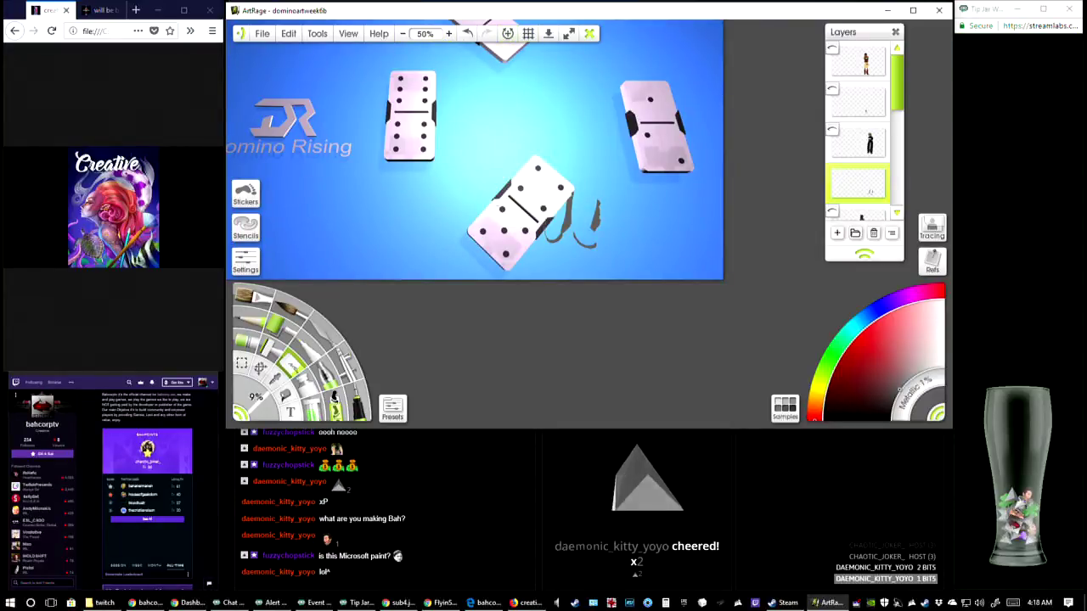
click(508, 33)
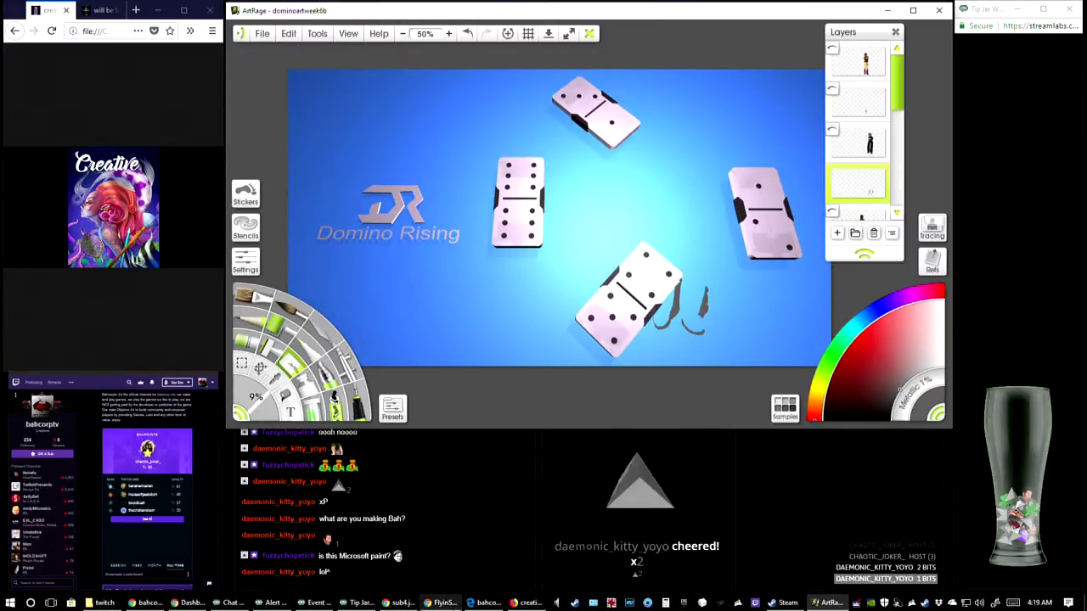
Switch to Chrome, search for "artrage" in a new tab and look through the product overview on the artrage.com home page
click(409, 604)
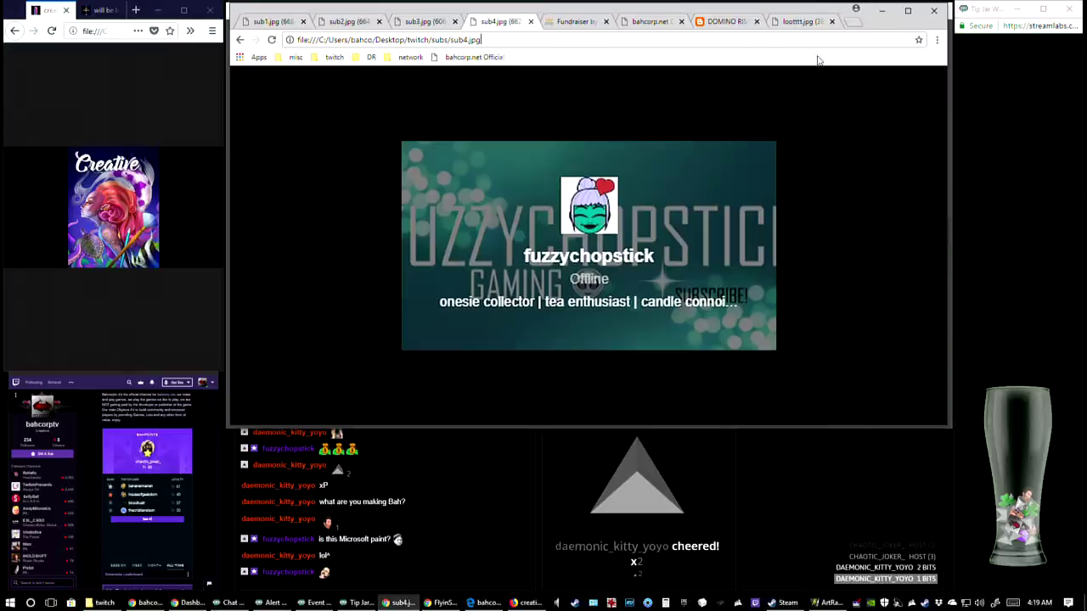
click(851, 24)
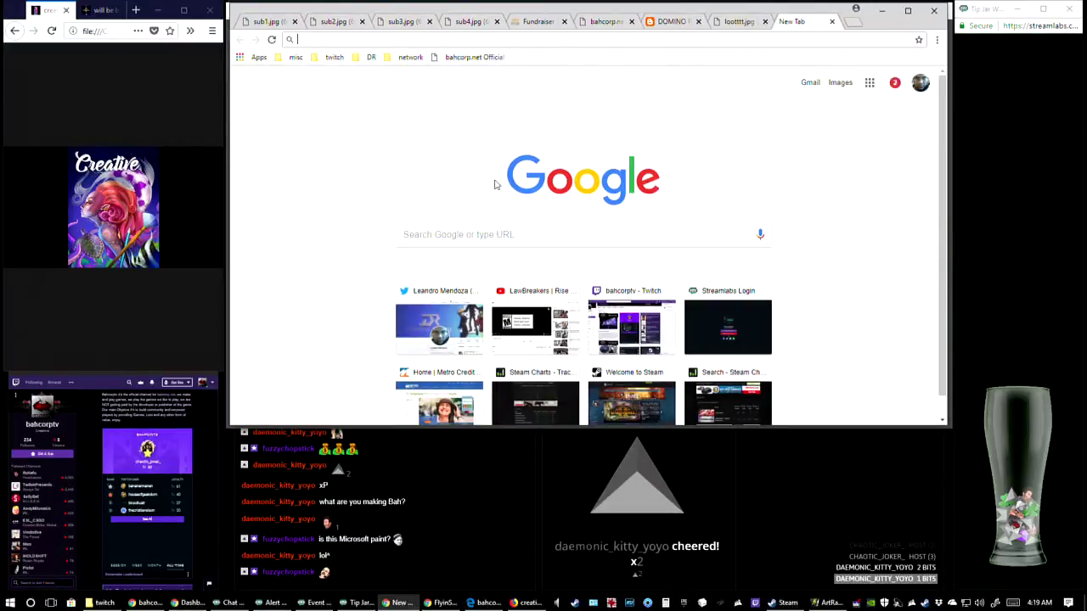
click(510, 239)
text(artrage)
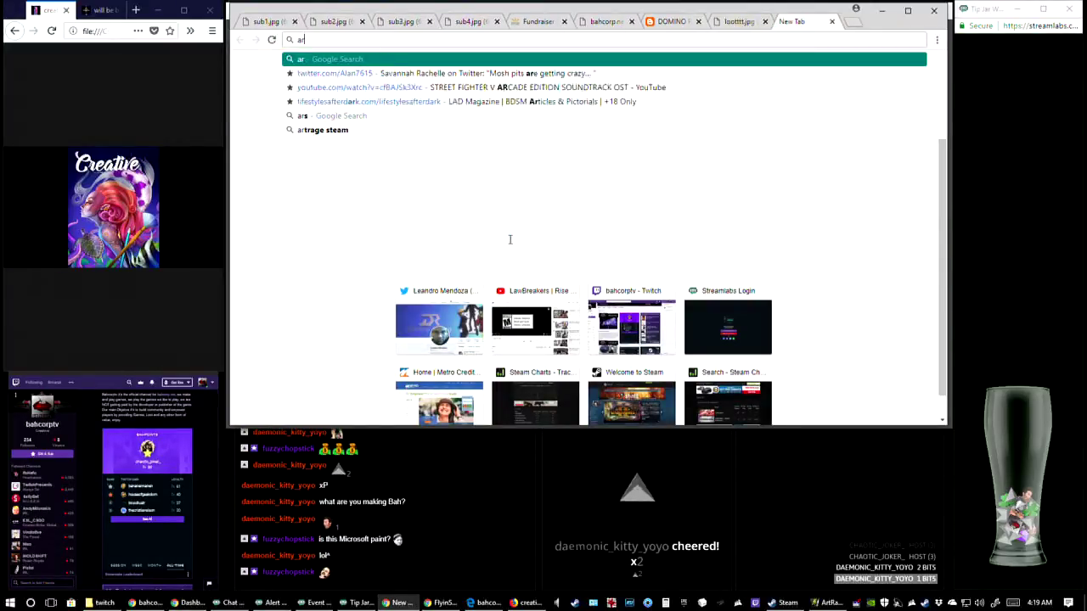
key(Return)
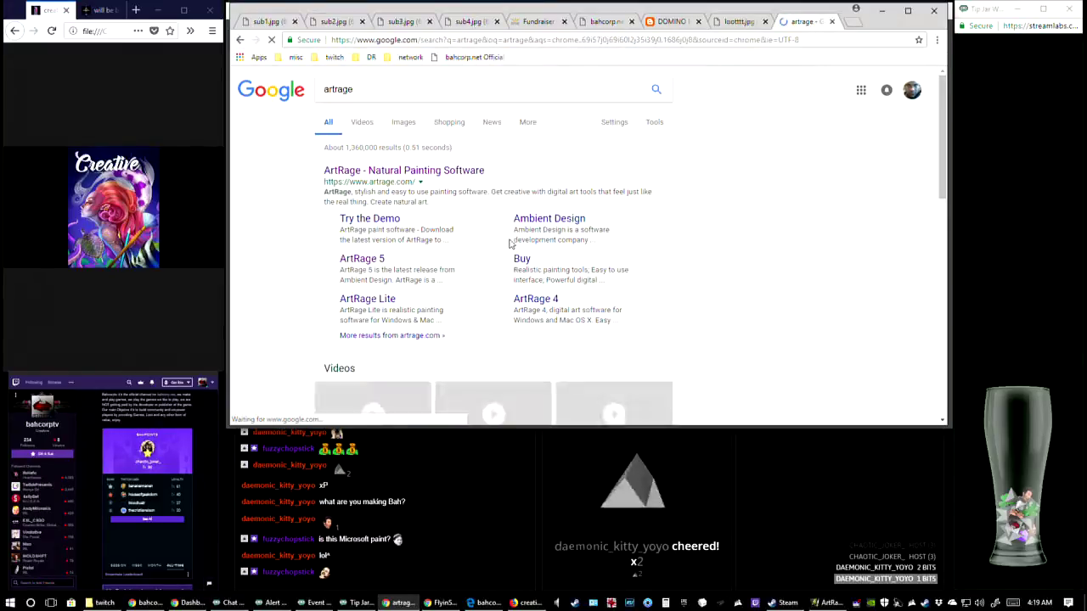
click(429, 175)
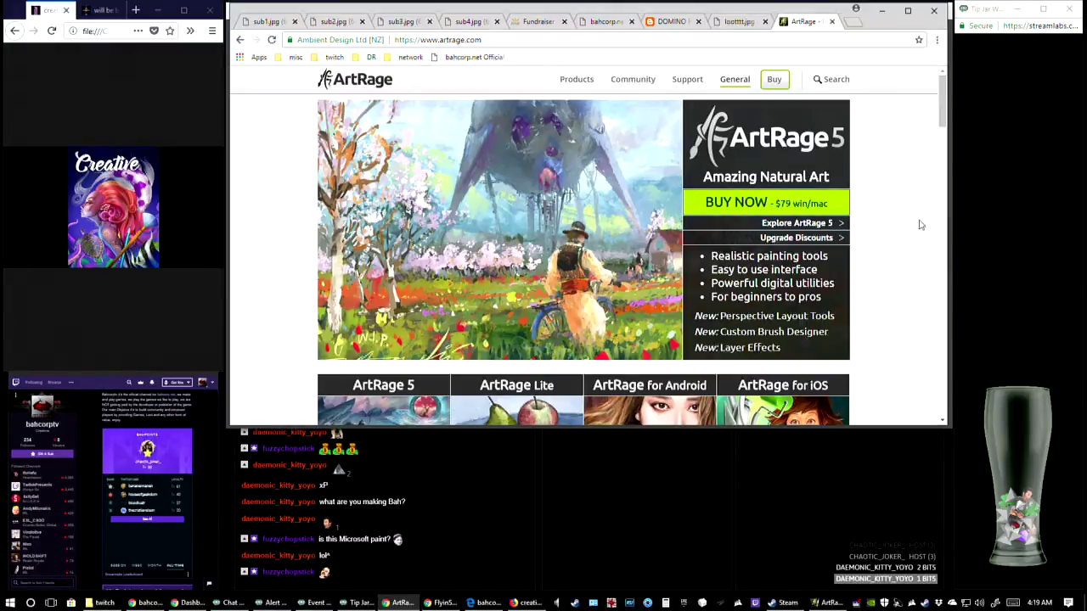
scroll(898, 224, down, 2)
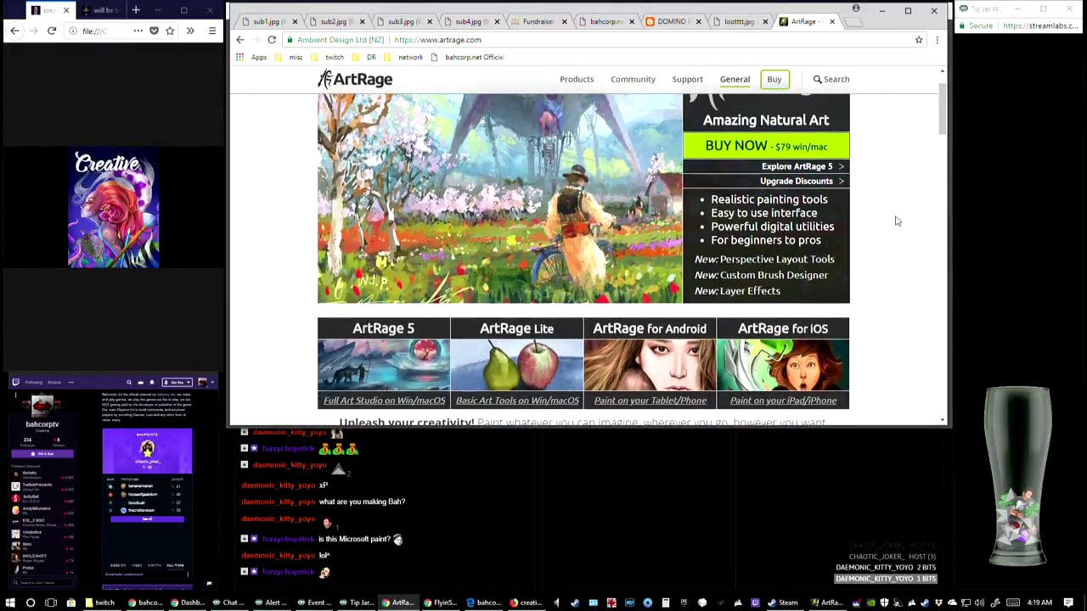
scroll(896, 221, down, 1)
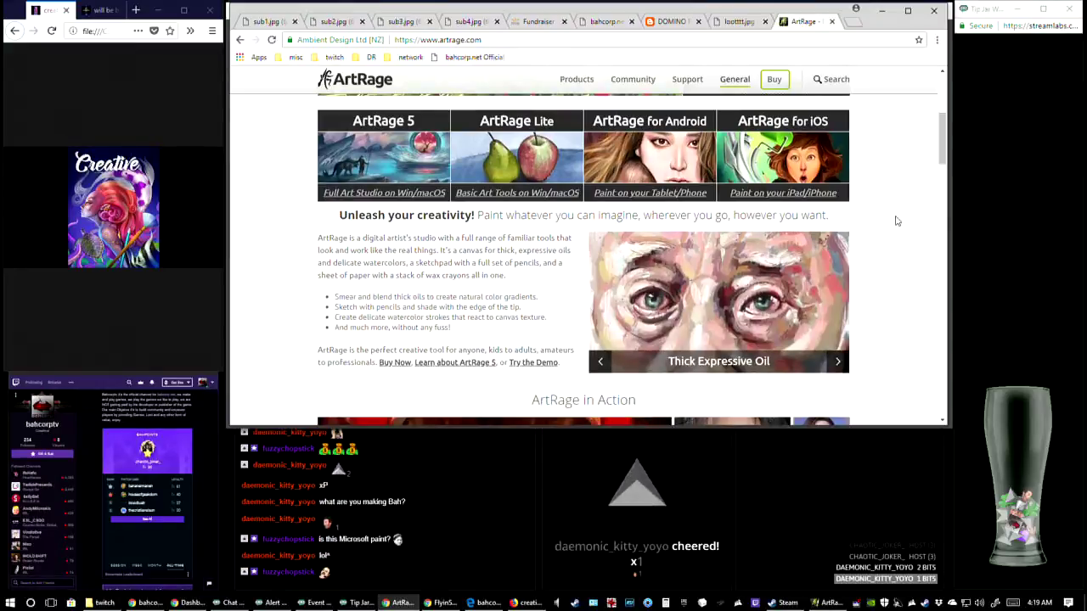
Look through the rest of the artrage.com home page, from the ArtRage in Action gallery and community links to the news posts and footer
scroll(896, 220, down, 3)
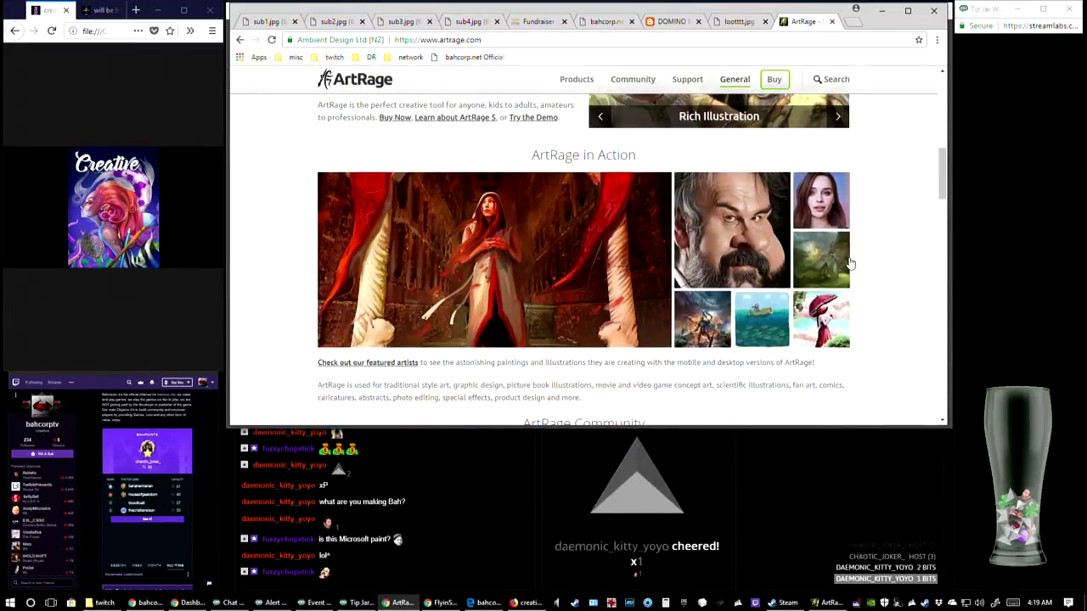
scroll(880, 221, down, 1)
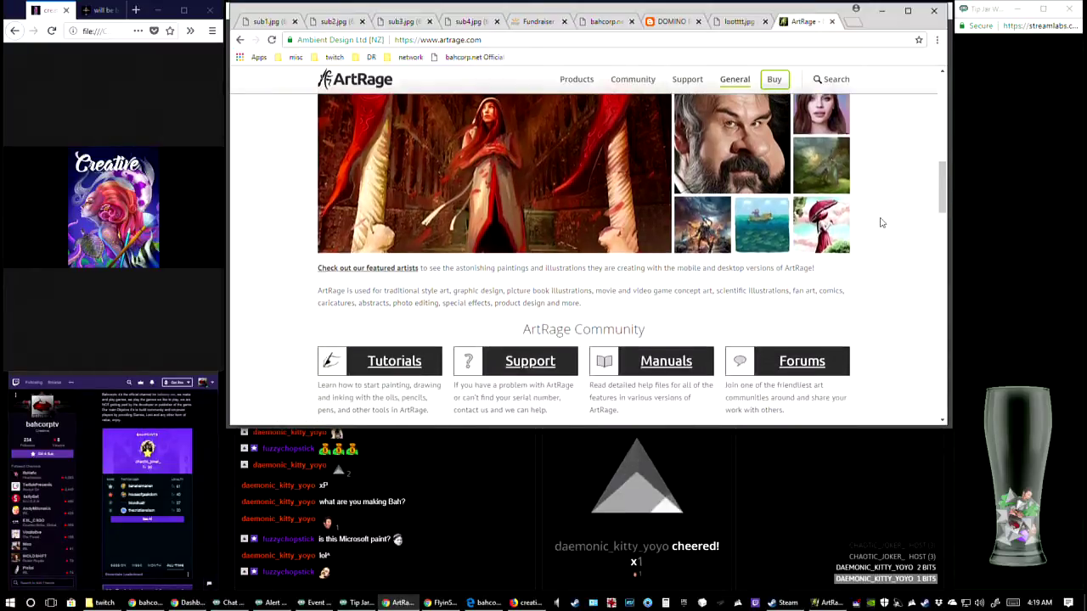
scroll(880, 222, down, 4)
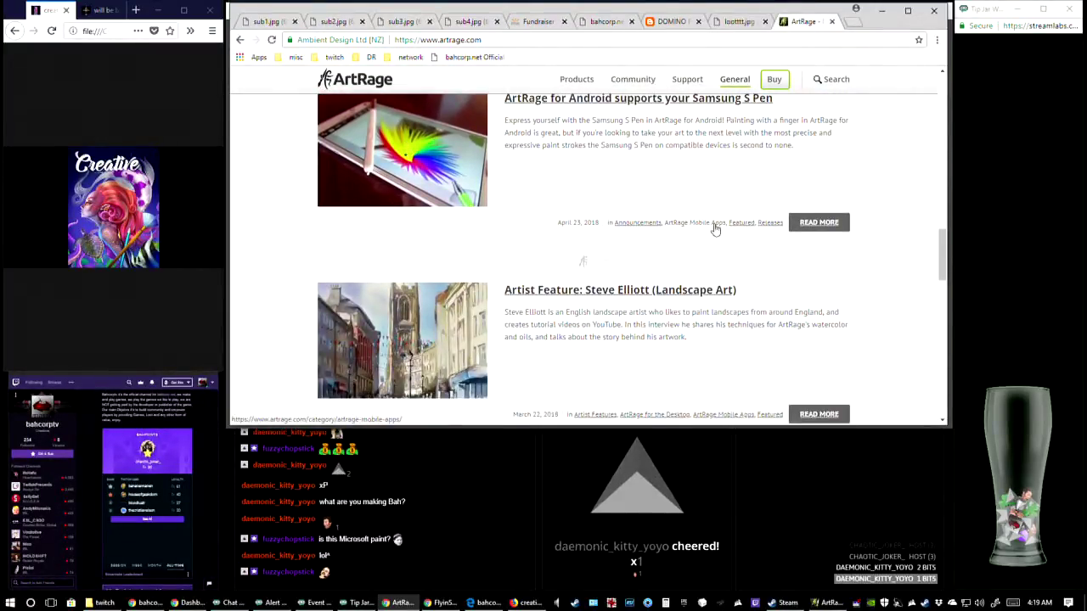
scroll(716, 228, down, 1)
scroll(715, 228, down, 1)
scroll(715, 226, down, 2)
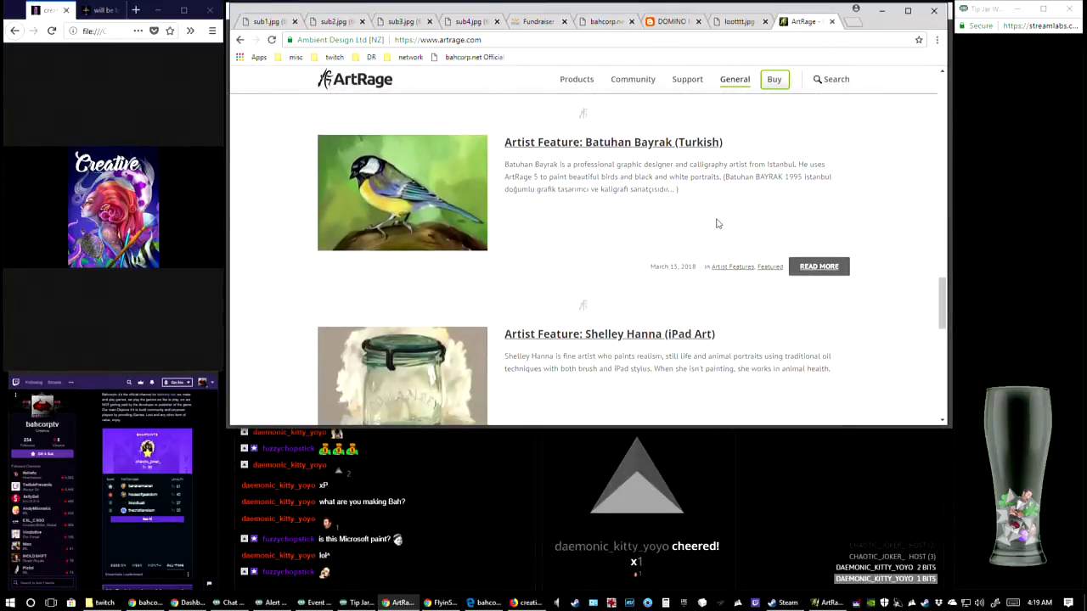
scroll(716, 216, down, 1)
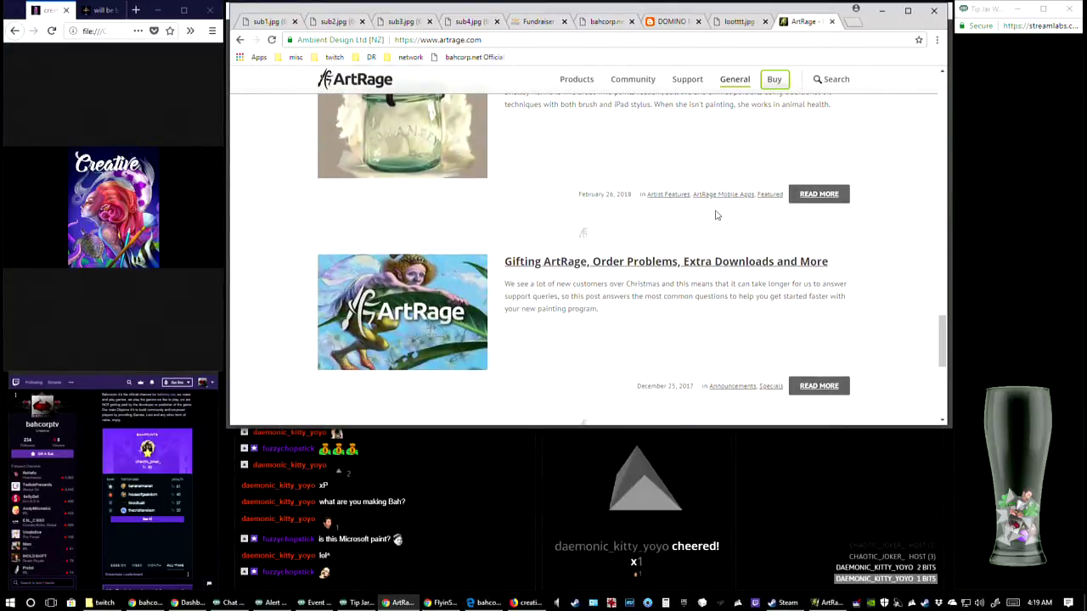
scroll(717, 218, down, 3)
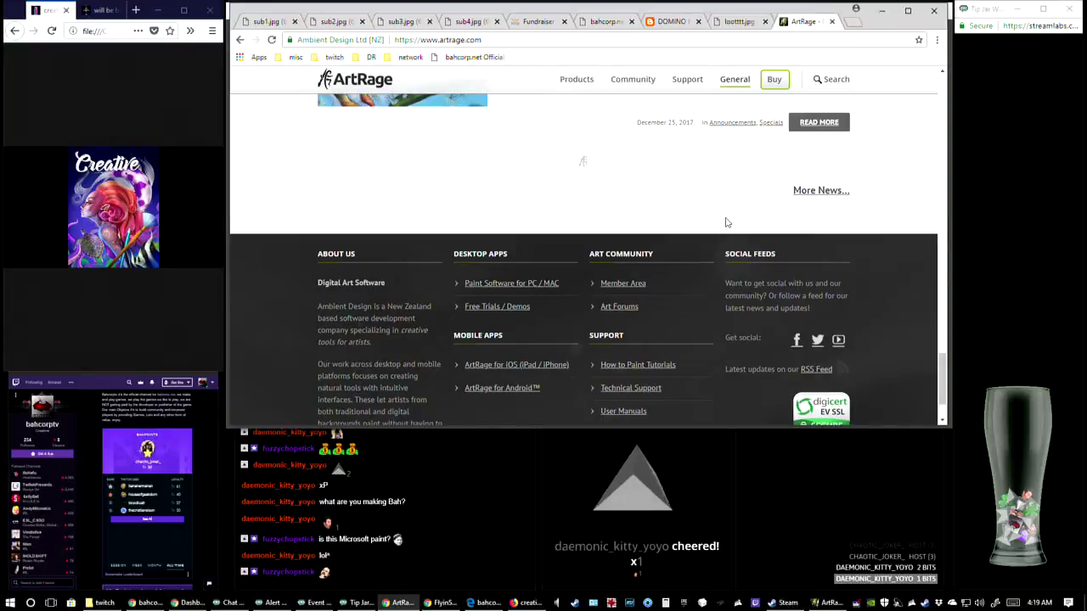
scroll(731, 212, down, 1)
scroll(473, 165, up, 3)
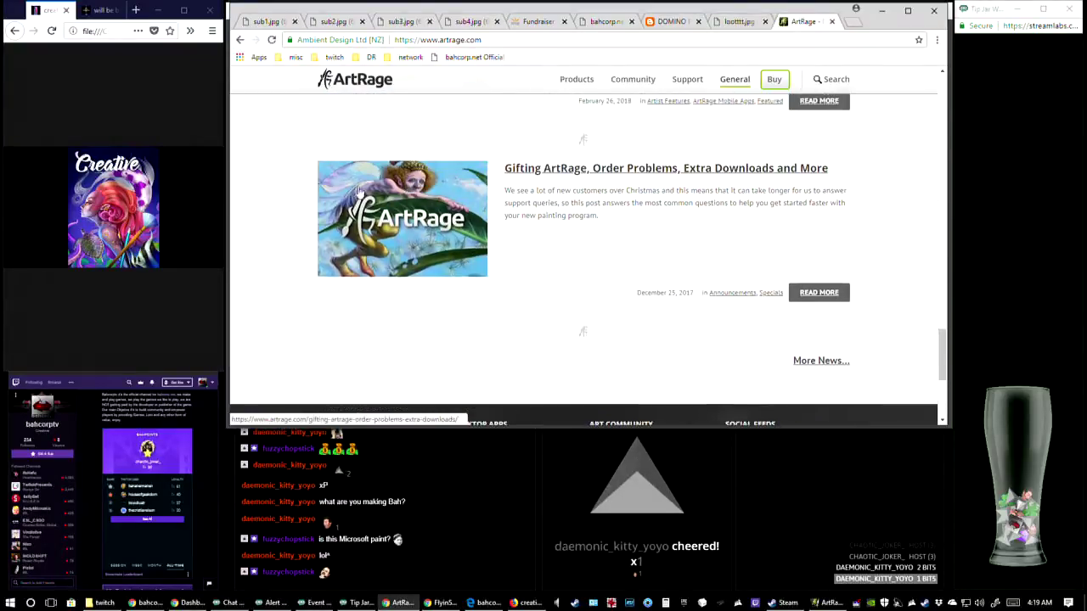
scroll(405, 232, up, 6)
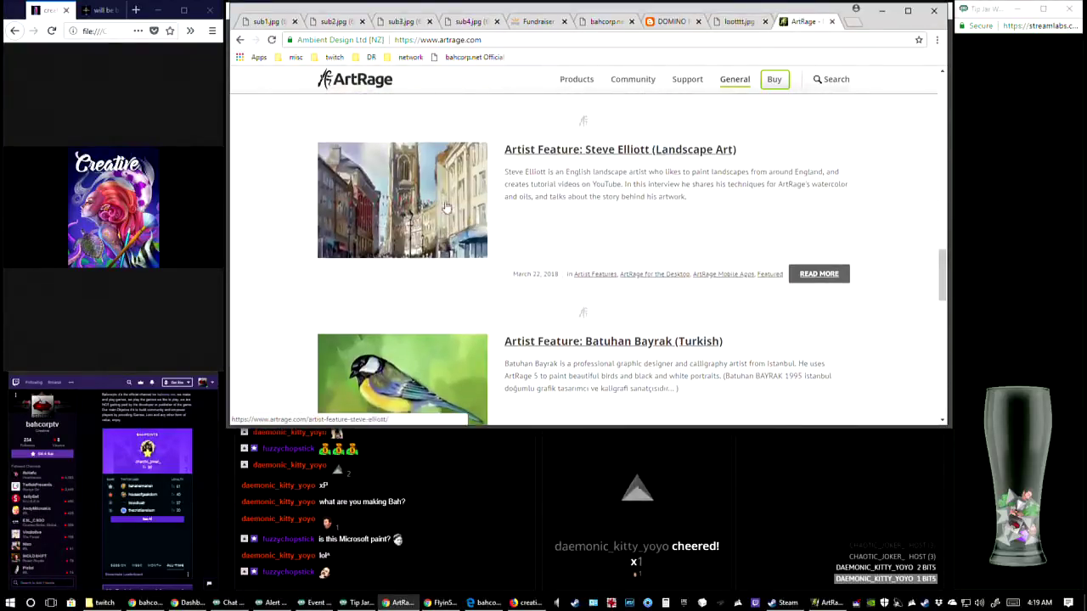
scroll(442, 221, up, 6)
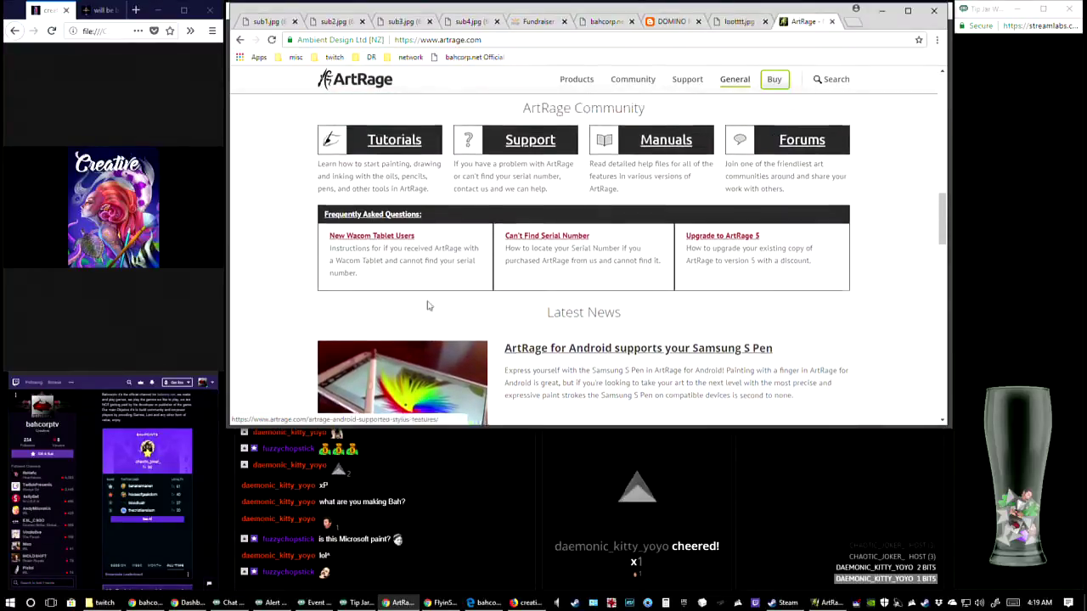
scroll(429, 293, up, 2)
scroll(742, 329, down, 1)
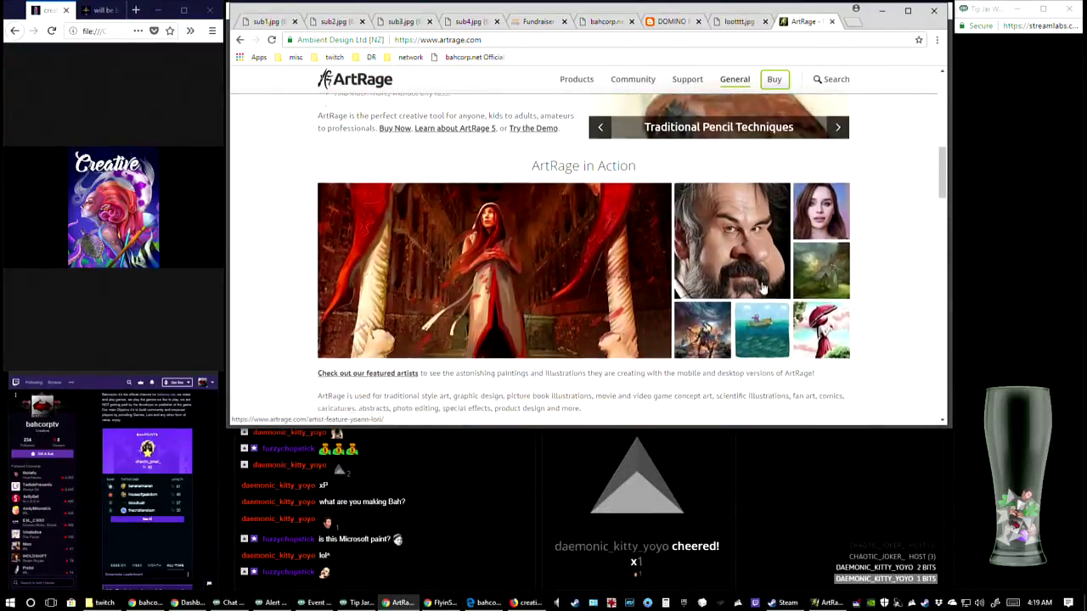
Browse the slides of the artwork slideshow beside the Unleash your creativity text
scroll(813, 333, up, 3)
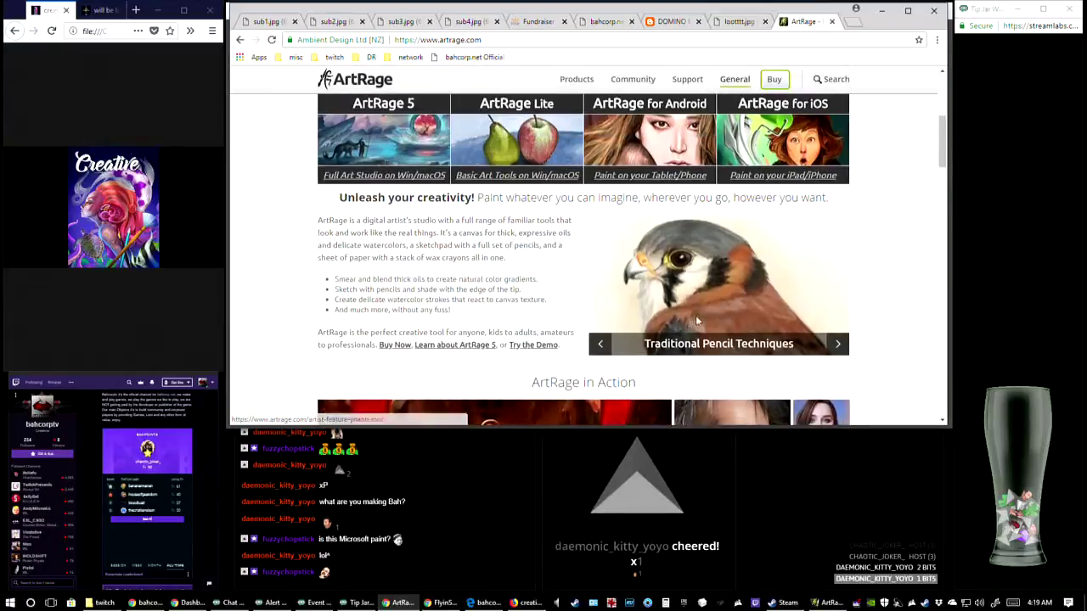
click(838, 344)
click(839, 344)
click(838, 344)
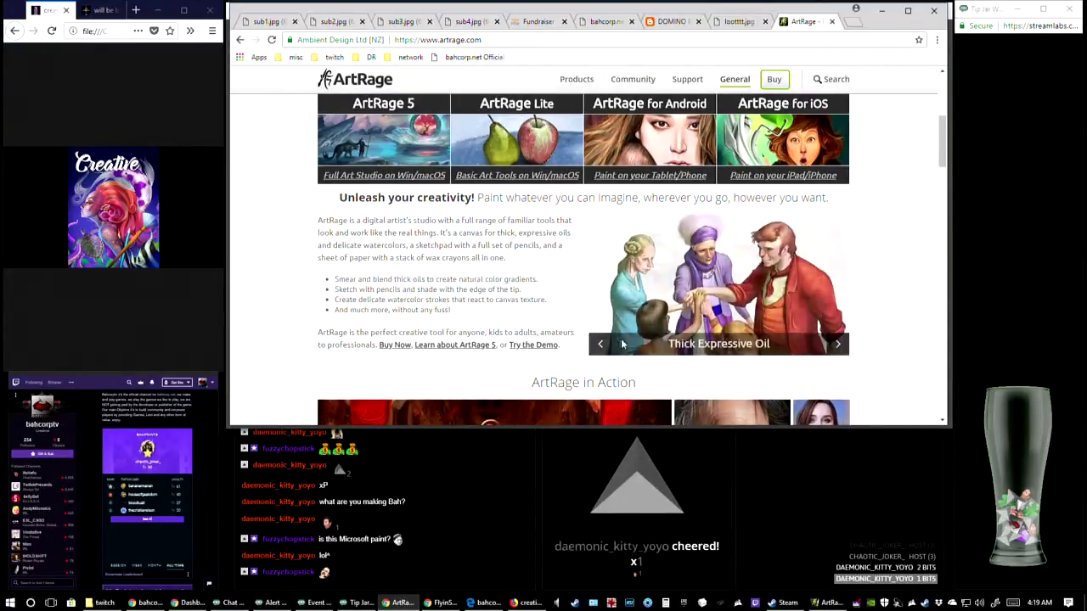
click(599, 346)
click(599, 346)
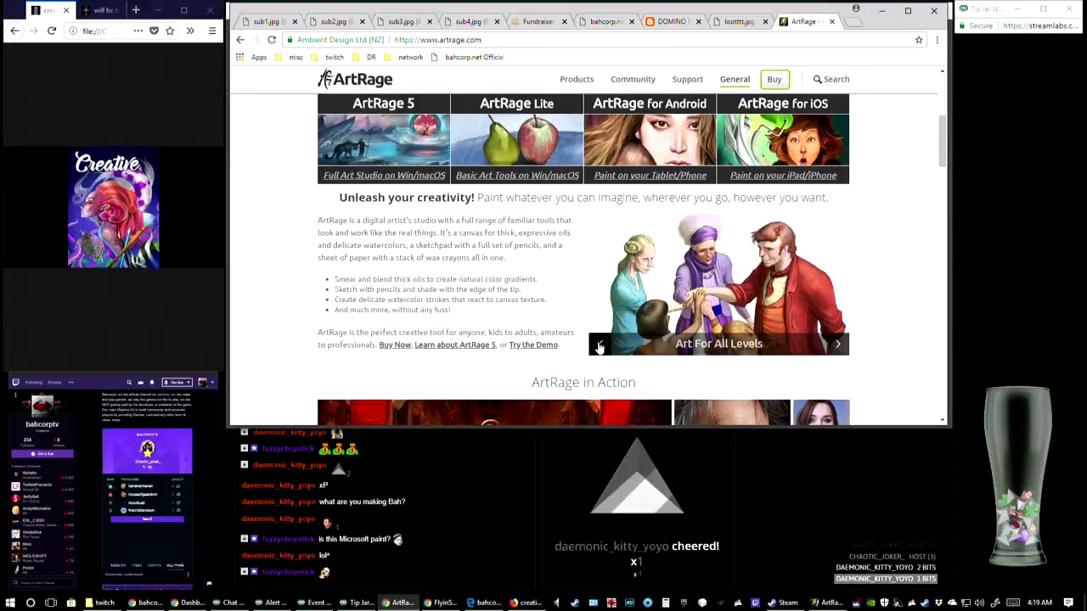
Highlight the ArtRage 5 feature lines for viewers, from realistic painting tools to the new perspective layout and custom brush entries
scroll(558, 212, up, 3)
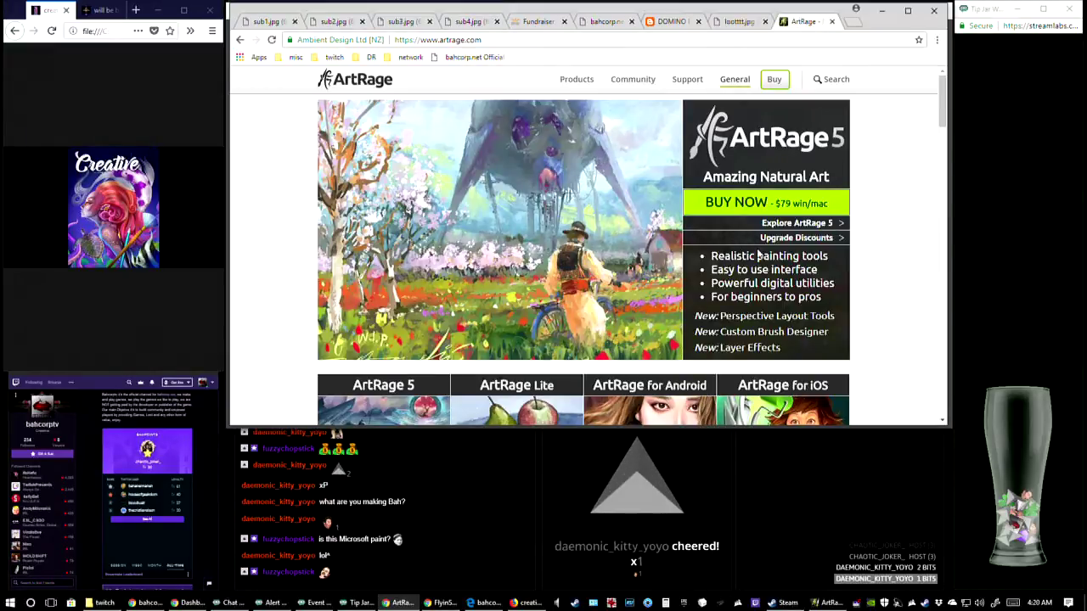
drag(712, 256, 829, 256)
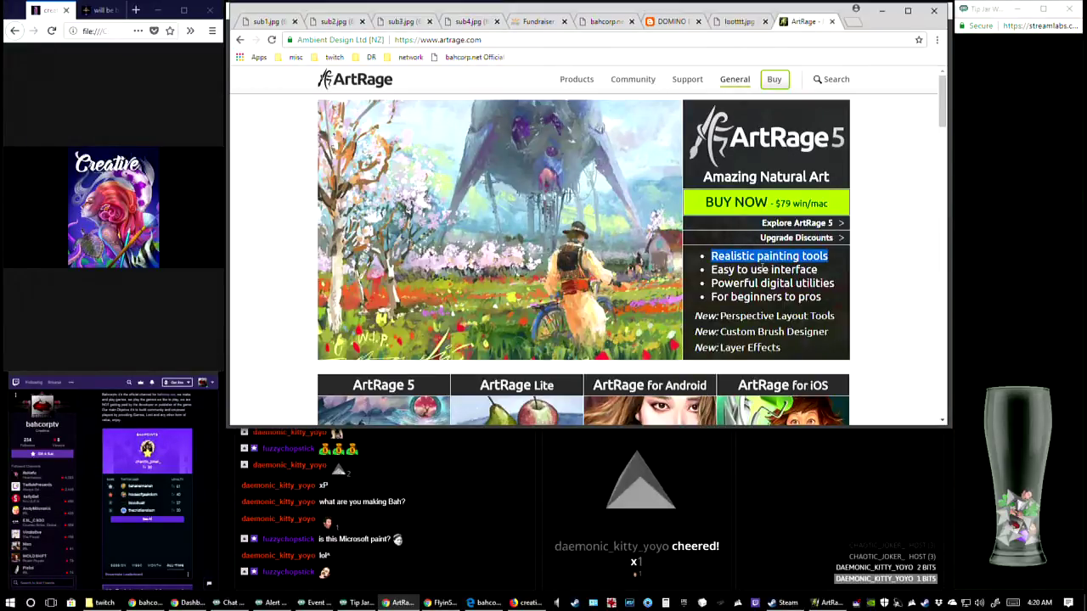
triple_click(763, 269)
triple_click(771, 257)
click(738, 290)
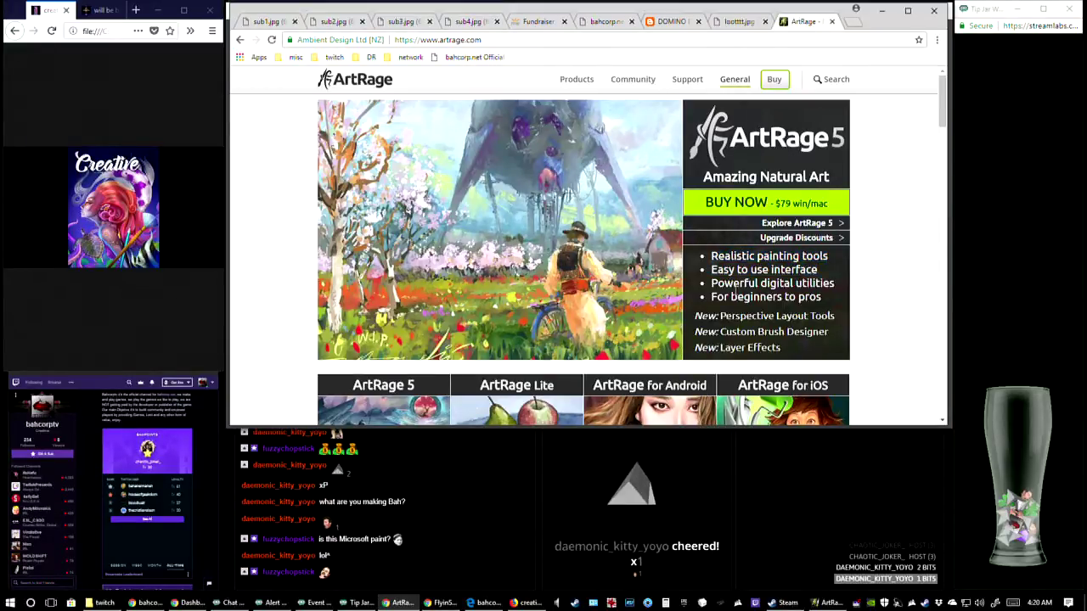
triple_click(735, 294)
double_click(790, 269)
triple_click(739, 286)
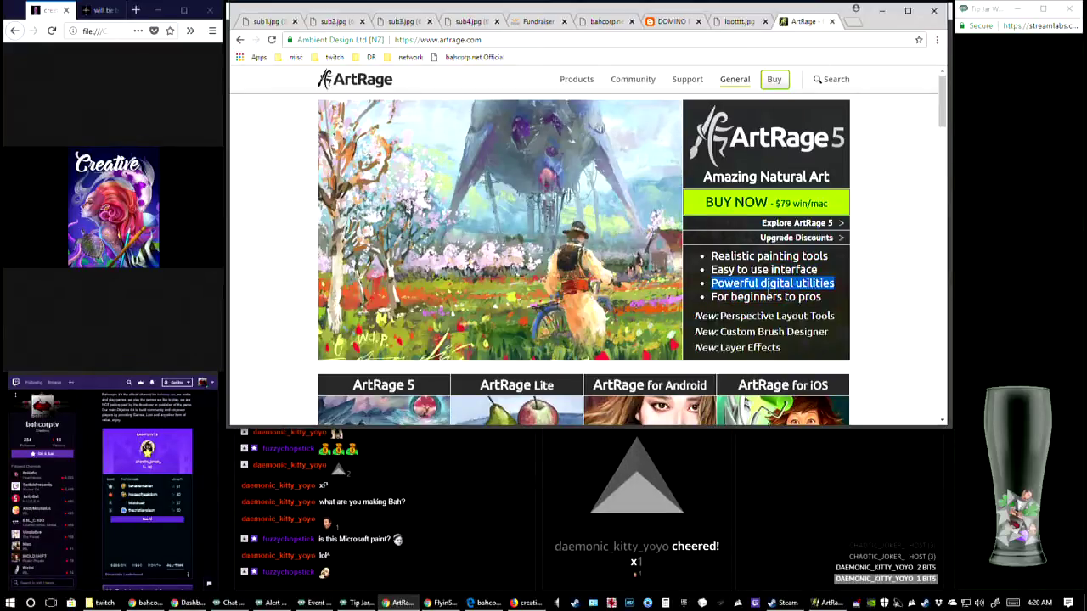
click(758, 297)
drag(719, 318, 784, 332)
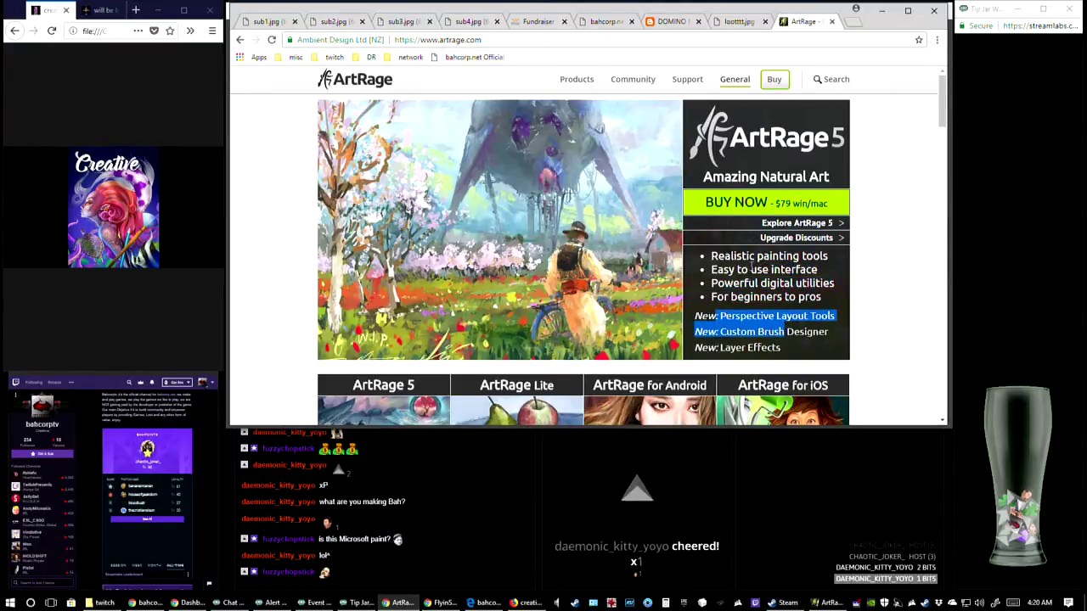
click(497, 251)
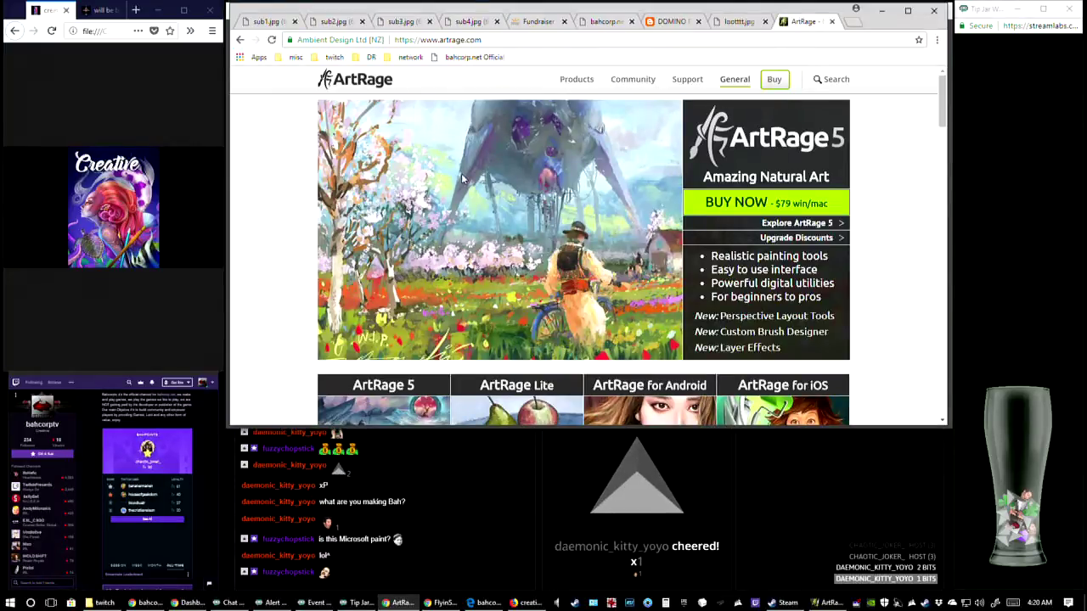
Go over the four bulleted ArtRage 5 selling points again, highlighting each line and returning to realistic painting tools
drag(712, 255, 860, 273)
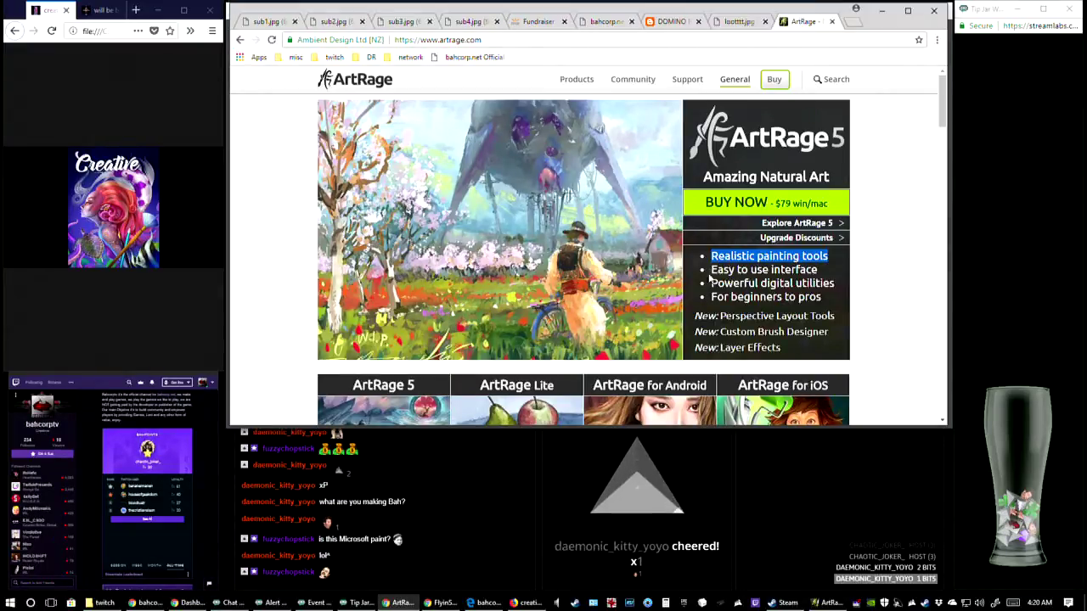
drag(723, 270, 828, 275)
drag(734, 284, 844, 290)
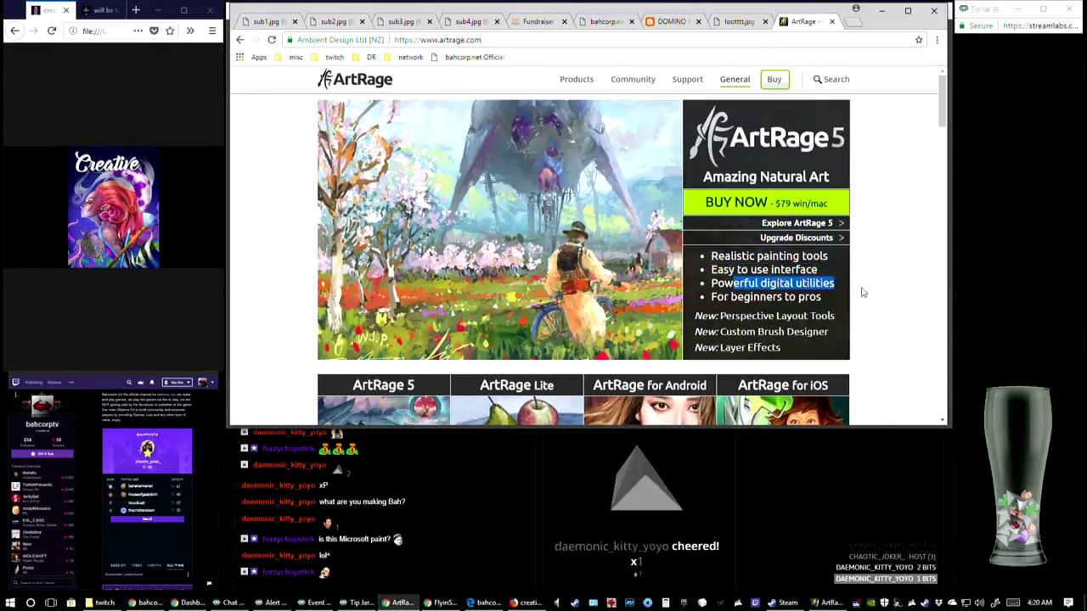
drag(710, 295, 832, 310)
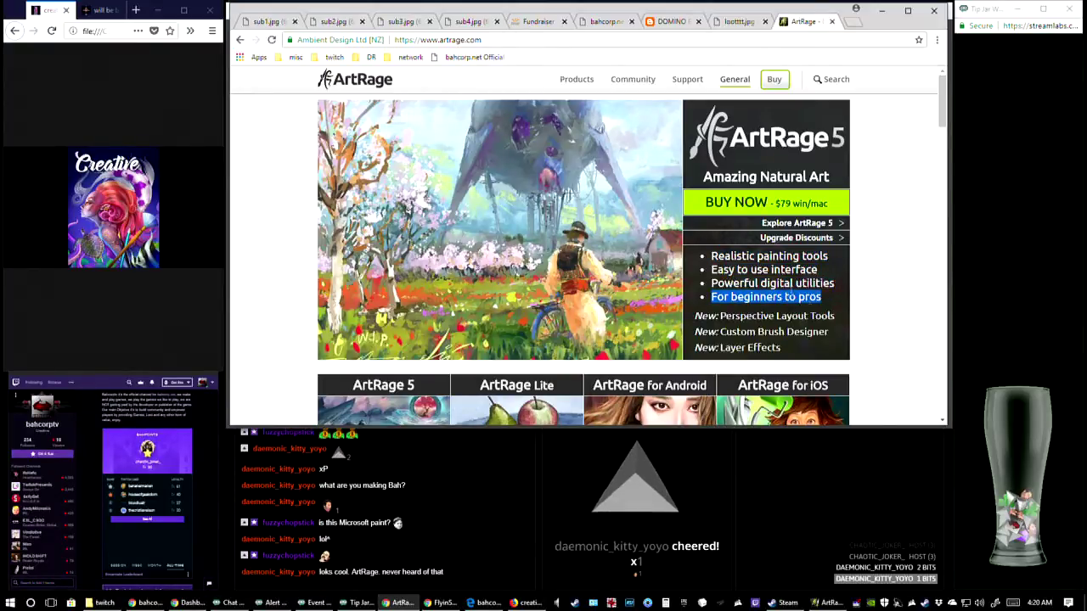
click(755, 251)
double_click(777, 255)
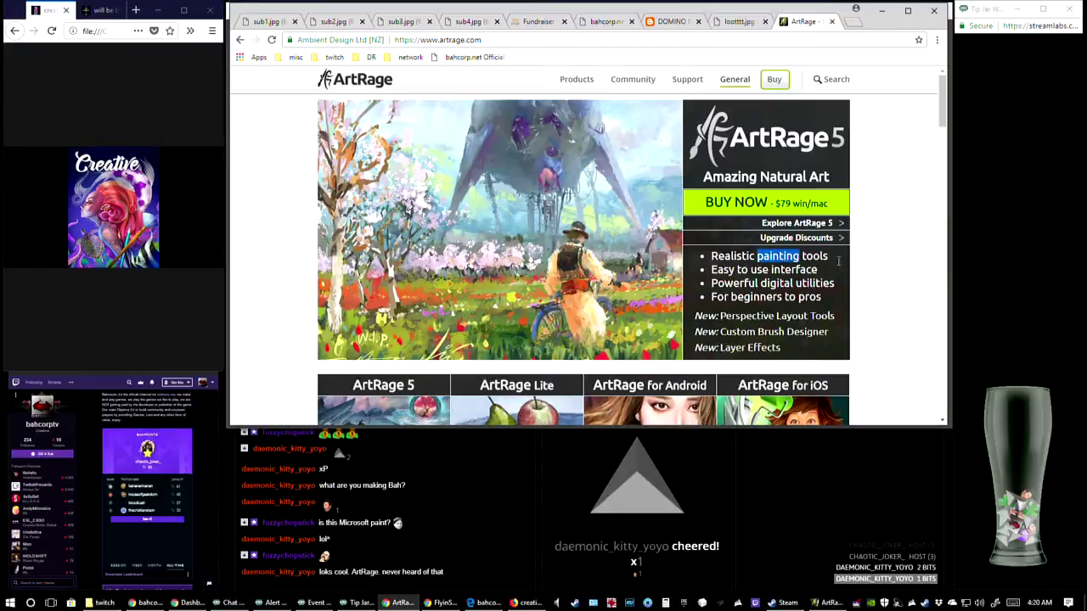
triple_click(814, 256)
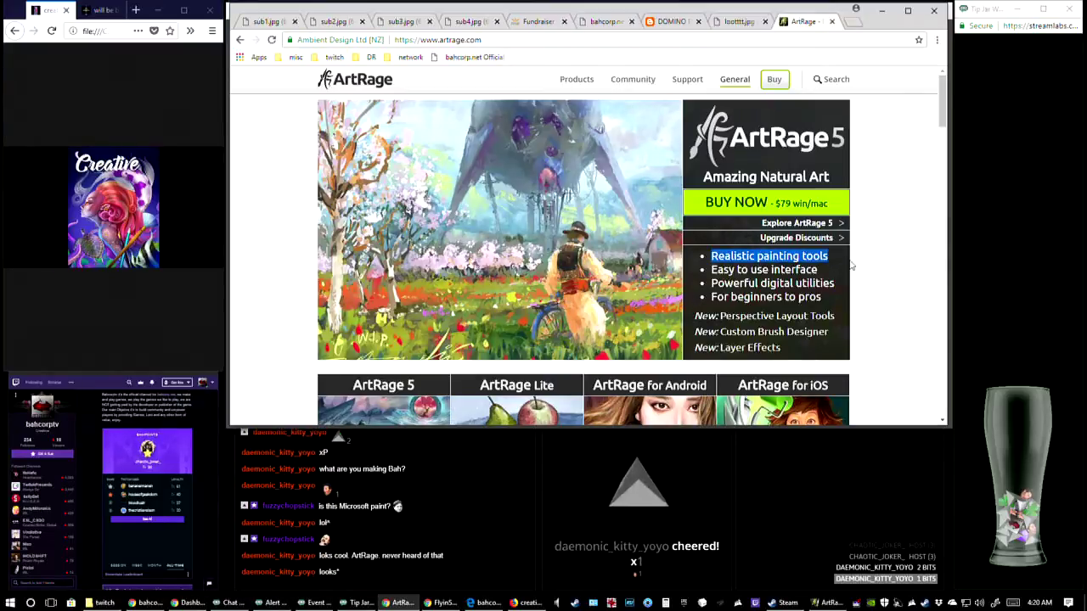
click(775, 268)
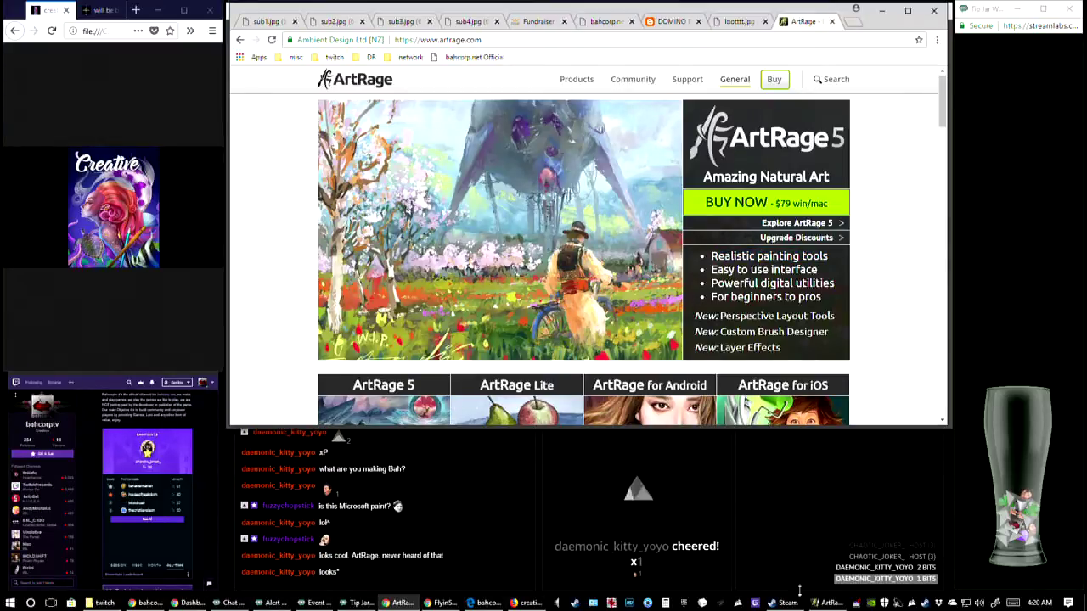
Switch back to ArtRage and add one empty layer above the boot shadow layer and another at the top of the stack
click(828, 603)
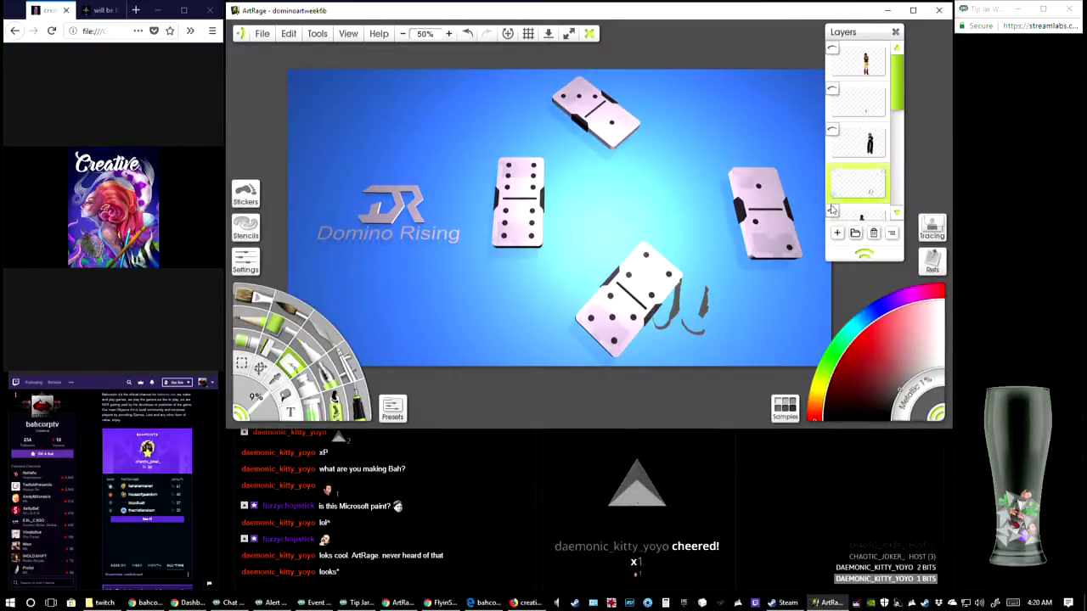
click(837, 233)
mouse_move(897, 98)
mouse_down()
mouse_move(898, 205)
mouse_move(857, 183)
mouse_move(858, 107)
mouse_move(858, 204)
mouse_move(902, 59)
mouse_up()
click(883, 49)
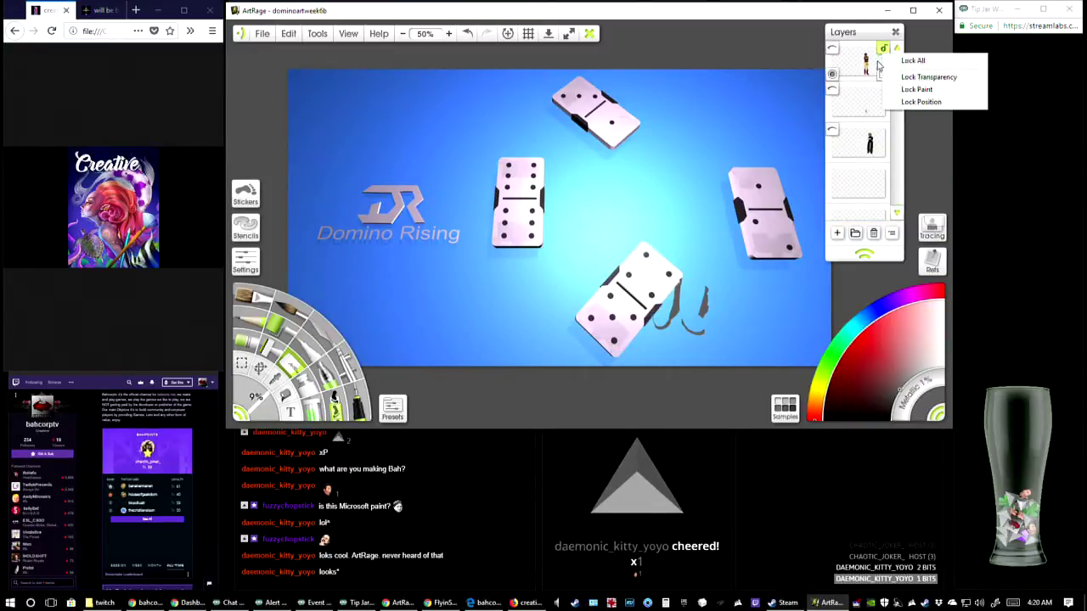
click(858, 67)
click(838, 233)
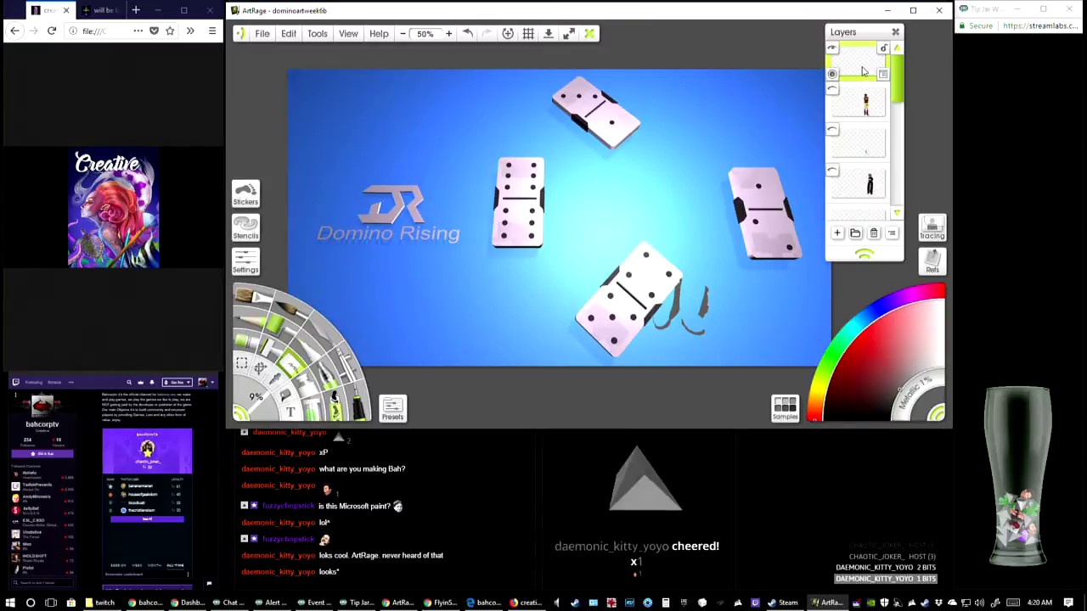
Check the empty layer above the boot shadows, select the empty top layer and save the dominoartweek6b painting
scroll(866, 119, down, 3)
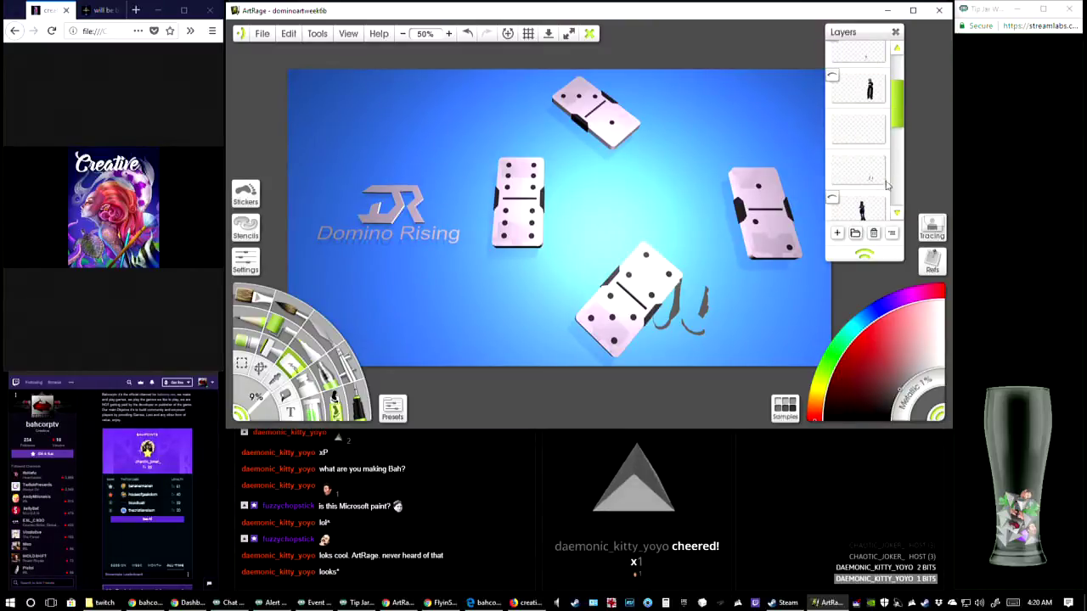
click(860, 124)
scroll(862, 140, up, 3)
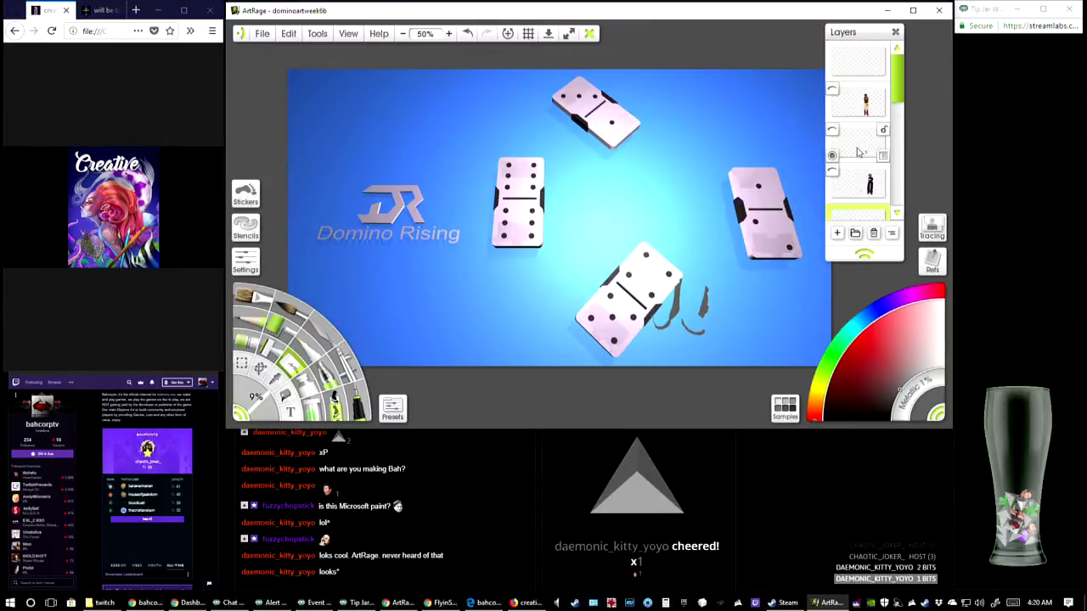
click(857, 75)
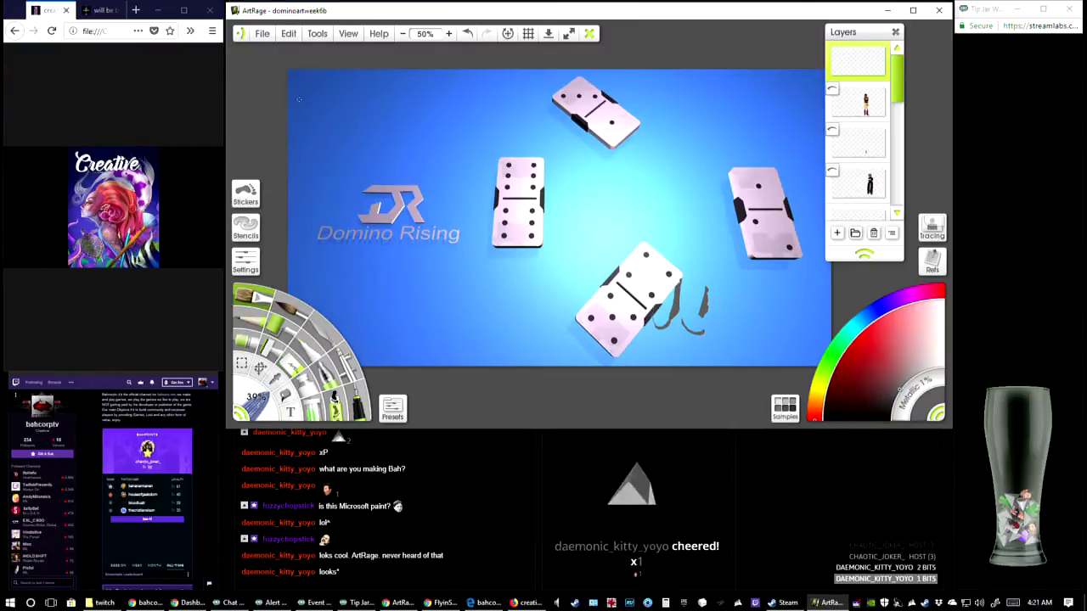
click(262, 34)
click(282, 96)
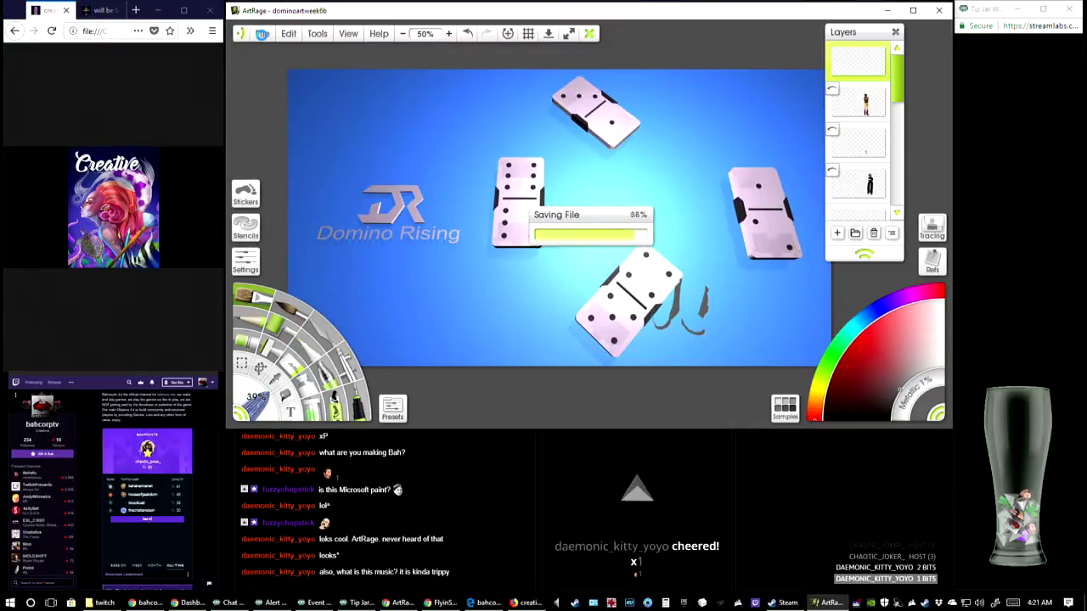
Create a new blank painting of 1920 by 1050 px at 72 pixels per inch and set the paint hue to orange
click(262, 34)
click(288, 51)
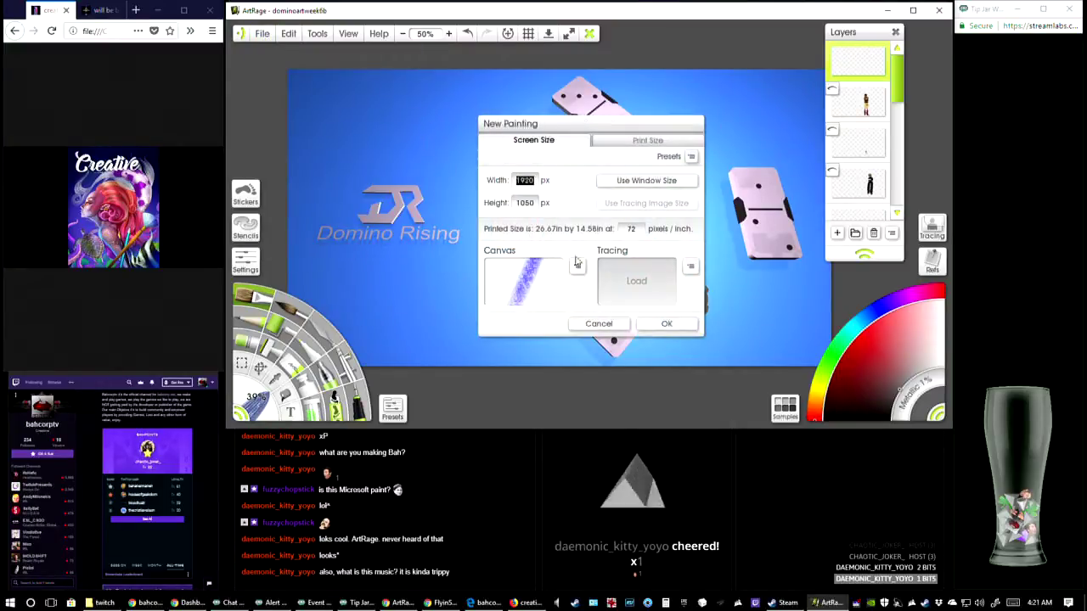
click(667, 323)
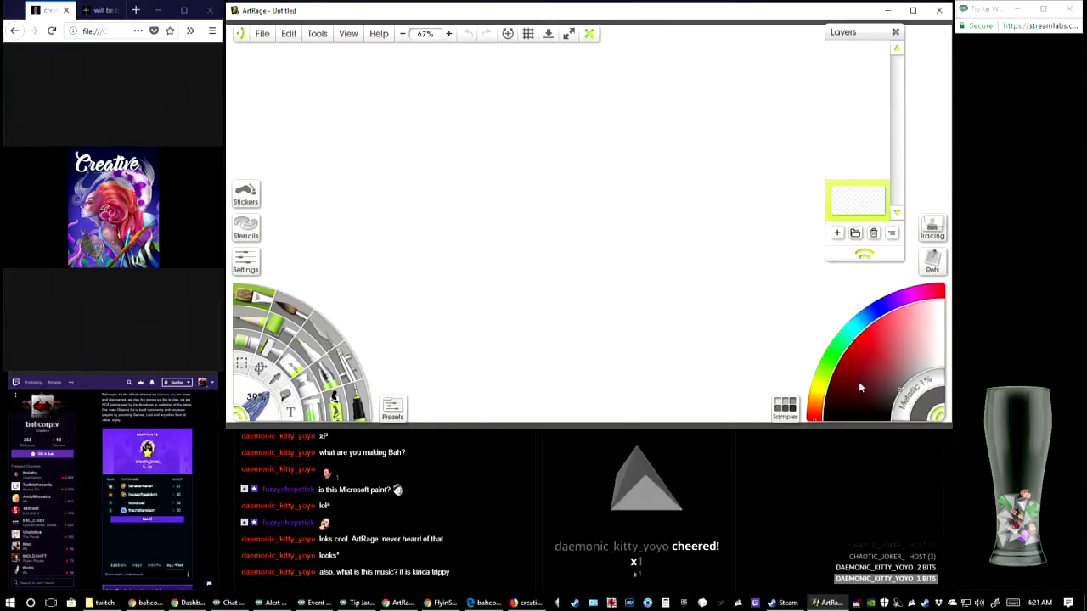
drag(817, 407, 818, 413)
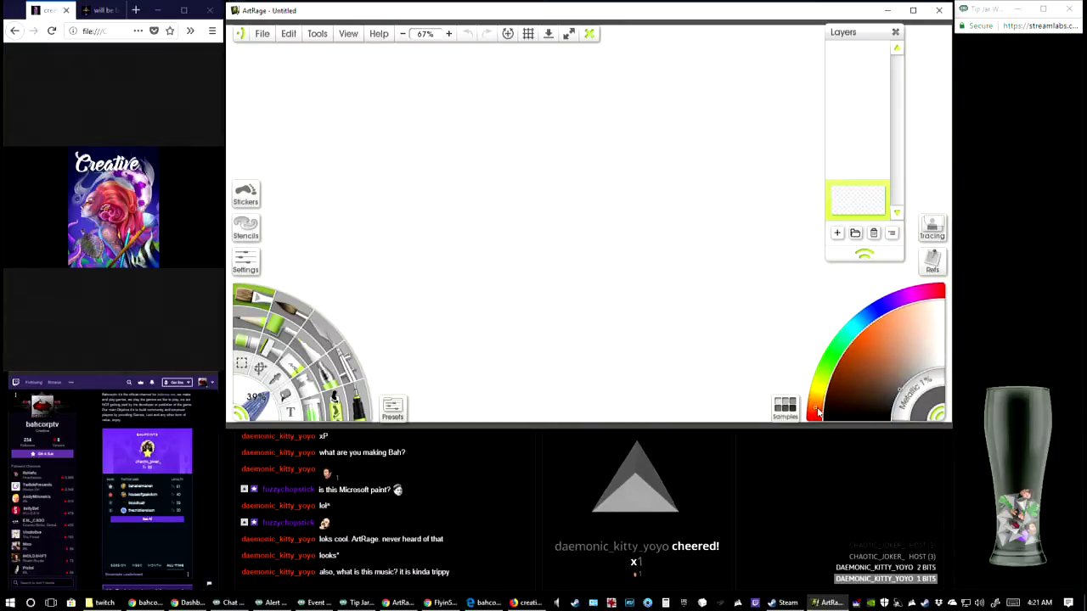
Paint overlapping dark grey oil brush strokes into one long band across the middle of the canvas
mouse_move(439, 253)
mouse_down()
mouse_move(673, 285)
mouse_move(787, 287)
mouse_up()
mouse_move(491, 258)
mouse_down()
mouse_move(527, 254)
mouse_move(552, 270)
mouse_up()
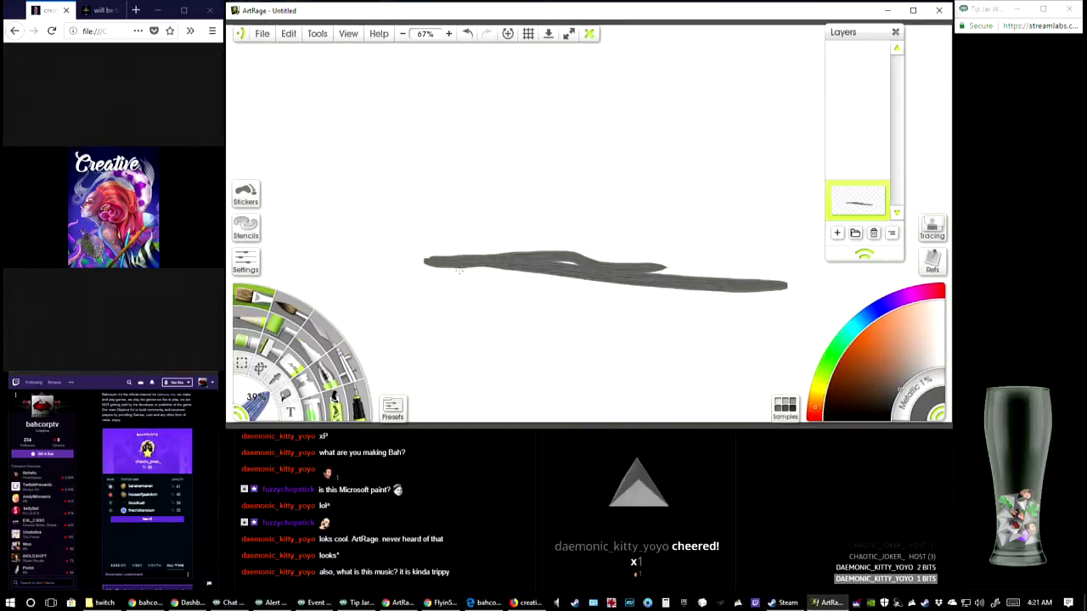
drag(458, 270, 695, 277)
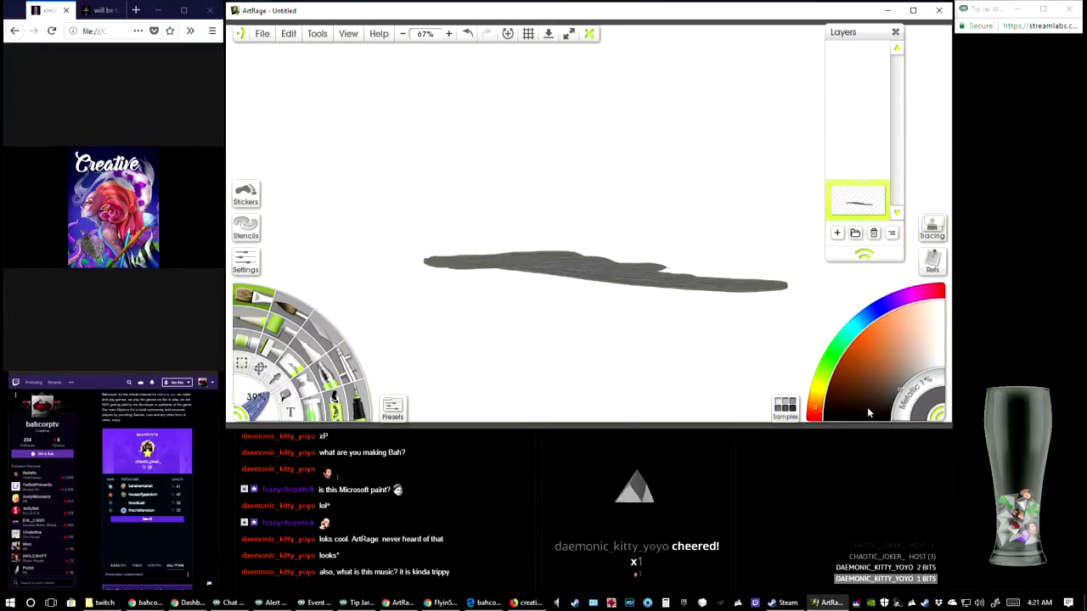
Choose a dark orange-brown, blend it over the grey band into a wide ground patch and add two slanting strokes above
mouse_move(889, 386)
mouse_down()
mouse_move(859, 377)
mouse_move(842, 388)
mouse_move(865, 389)
mouse_up()
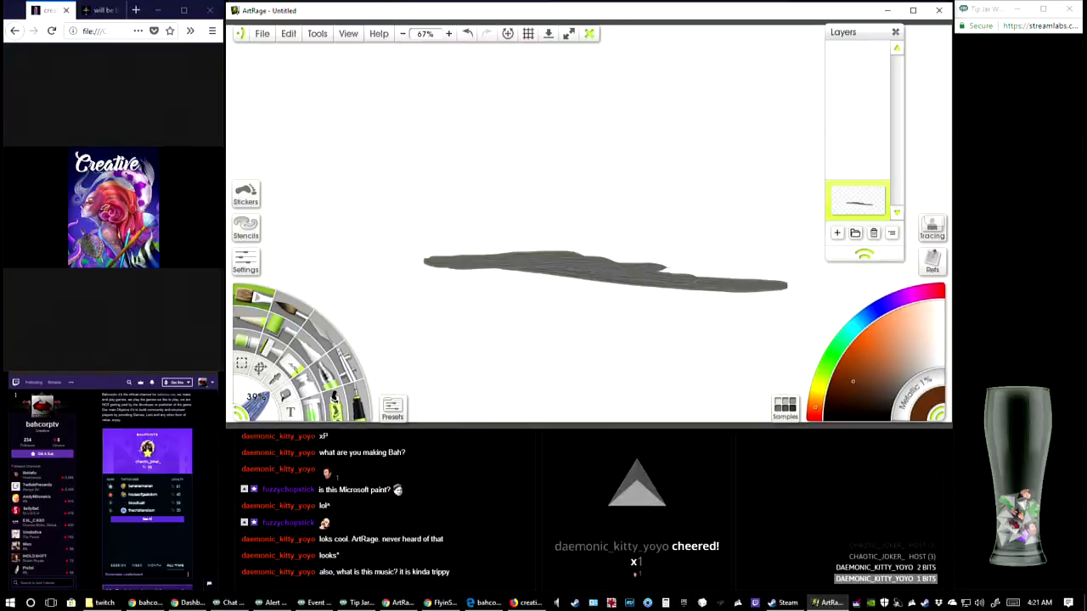
mouse_move(433, 275)
mouse_down()
mouse_move(631, 276)
mouse_move(435, 255)
mouse_move(635, 263)
mouse_move(674, 270)
mouse_move(509, 259)
mouse_move(730, 283)
mouse_move(551, 263)
mouse_move(754, 266)
mouse_move(756, 282)
mouse_move(802, 295)
mouse_up()
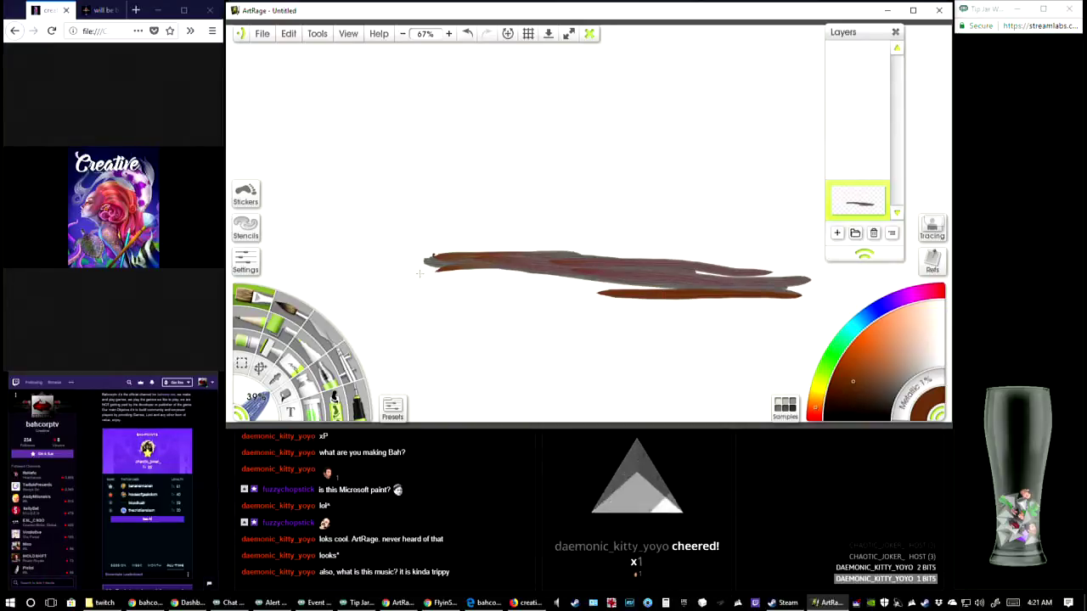
drag(418, 284, 752, 306)
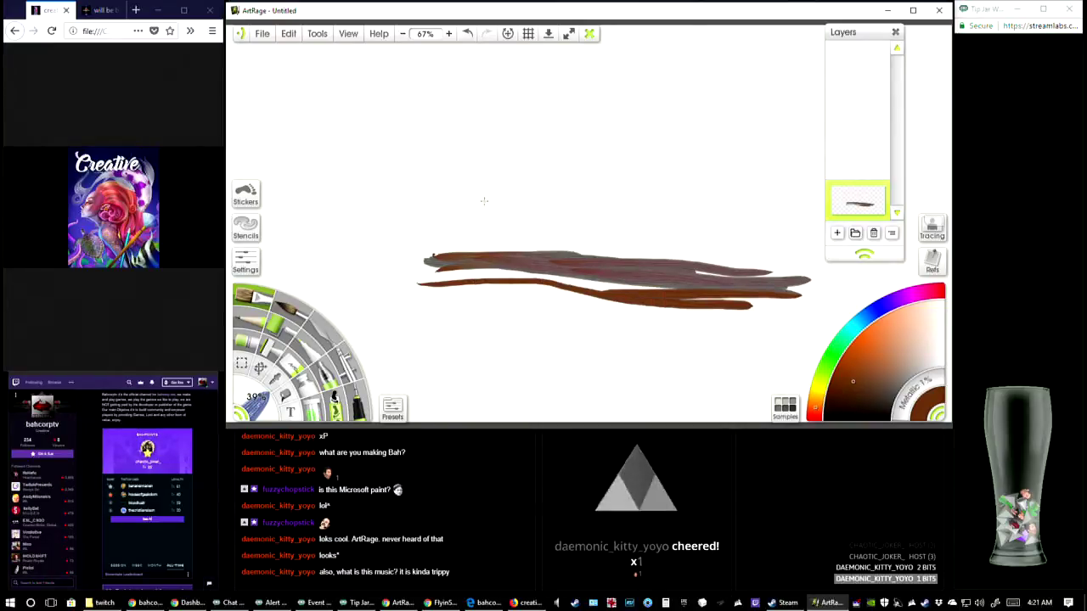
mouse_move(429, 257)
mouse_down()
mouse_move(398, 274)
mouse_move(429, 288)
mouse_move(532, 291)
mouse_move(563, 312)
mouse_move(650, 314)
mouse_move(755, 293)
mouse_move(794, 308)
mouse_up()
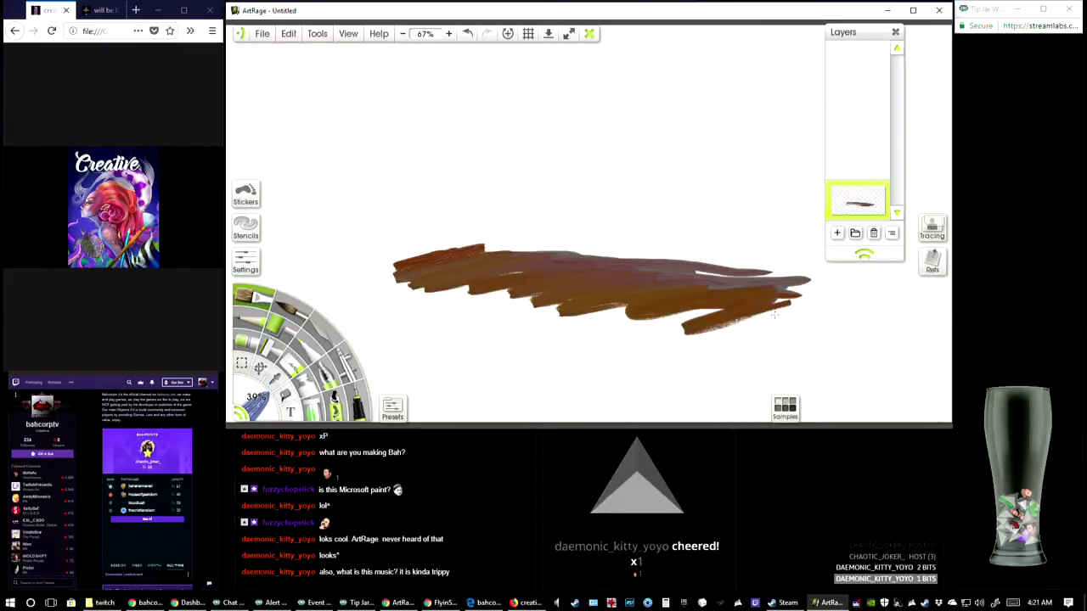
mouse_move(362, 173)
mouse_down()
mouse_move(462, 142)
mouse_move(681, 108)
mouse_up()
drag(365, 201, 773, 137)
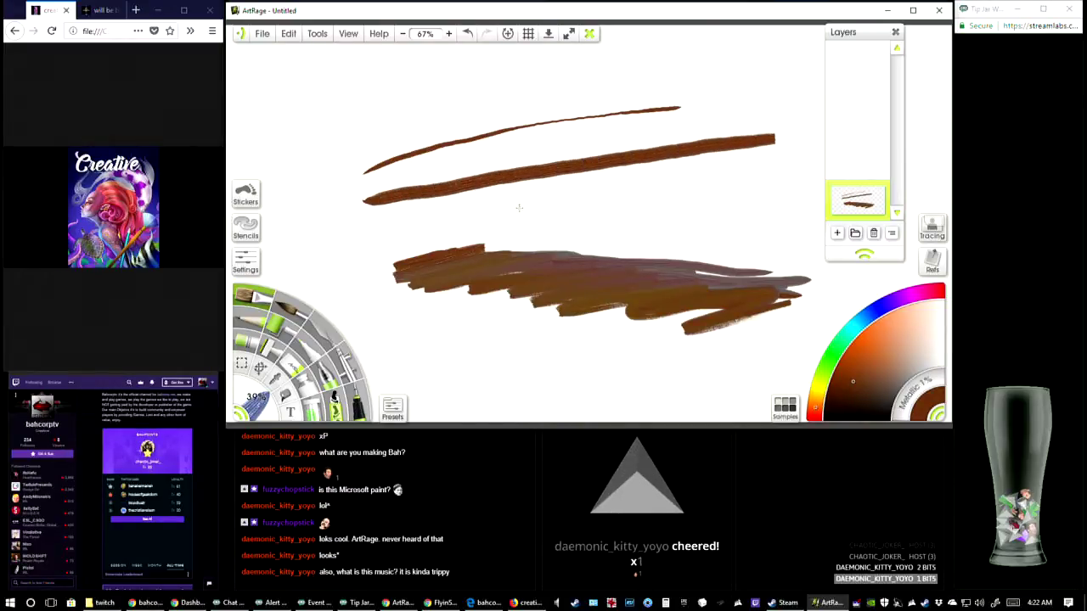
mouse_move(381, 276)
mouse_down()
mouse_move(537, 247)
mouse_move(556, 284)
mouse_move(544, 301)
mouse_move(680, 287)
mouse_move(760, 294)
mouse_move(723, 315)
mouse_move(766, 315)
mouse_move(781, 284)
mouse_up()
mouse_move(637, 258)
mouse_down()
mouse_move(358, 267)
mouse_move(399, 302)
mouse_move(390, 318)
mouse_move(432, 296)
mouse_move(418, 259)
mouse_move(462, 248)
mouse_move(510, 289)
mouse_move(503, 308)
mouse_move(400, 311)
mouse_move(595, 292)
mouse_up()
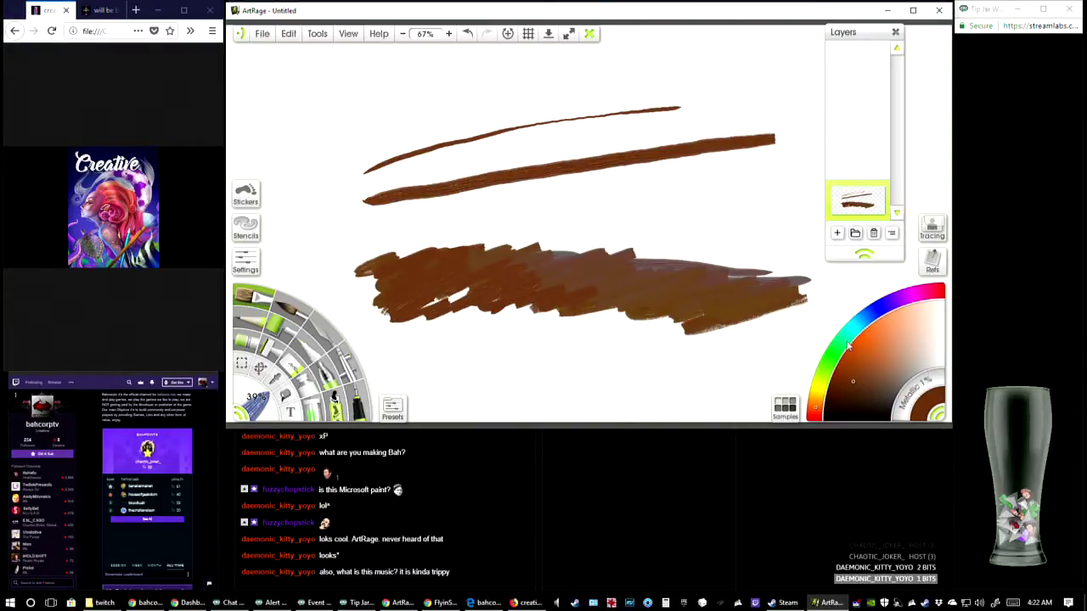
Darken the brown and paint a tree trunk rising from the ground, with two upper branches and a side branch each way
drag(858, 396, 852, 408)
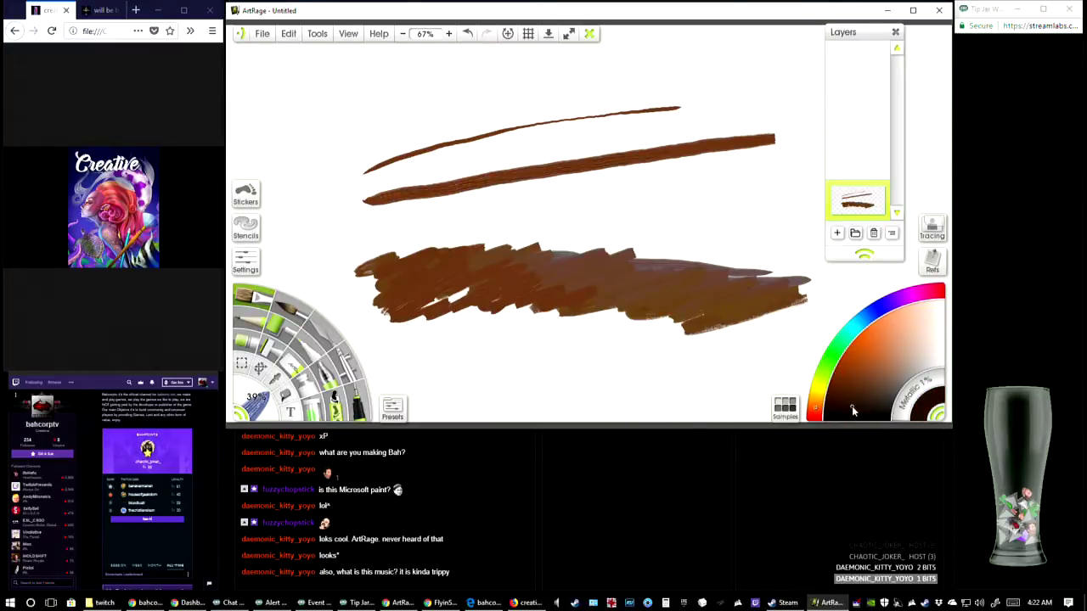
click(551, 270)
mouse_move(560, 255)
mouse_down()
mouse_move(560, 199)
mouse_move(581, 187)
mouse_move(562, 175)
mouse_move(549, 126)
mouse_move(596, 88)
mouse_up()
mouse_move(561, 136)
mouse_down()
mouse_move(554, 155)
mouse_move(581, 209)
mouse_move(562, 265)
mouse_up()
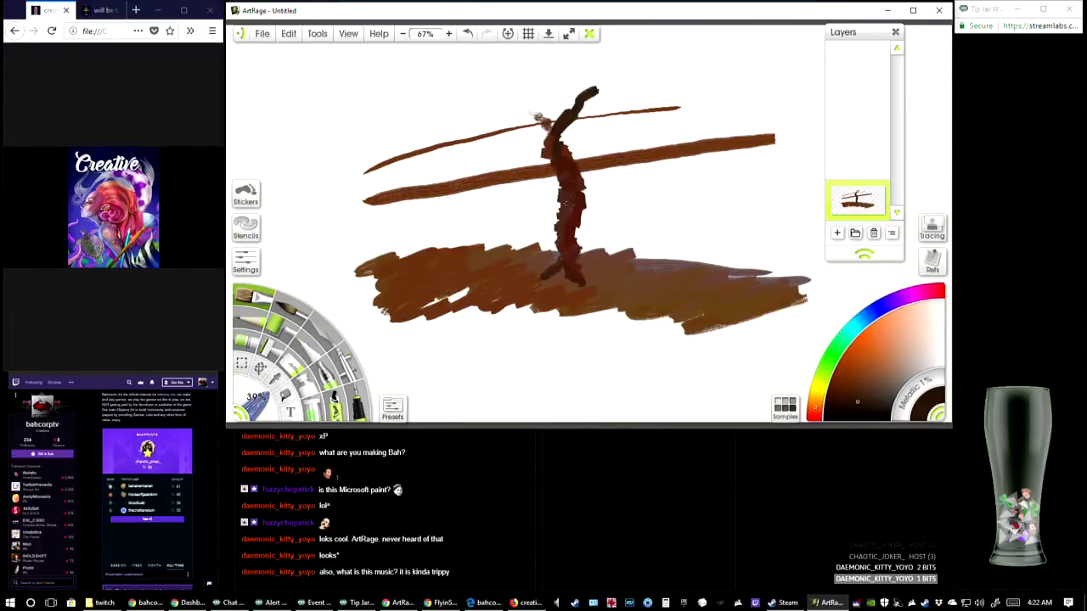
drag(537, 116, 567, 155)
drag(570, 214, 574, 244)
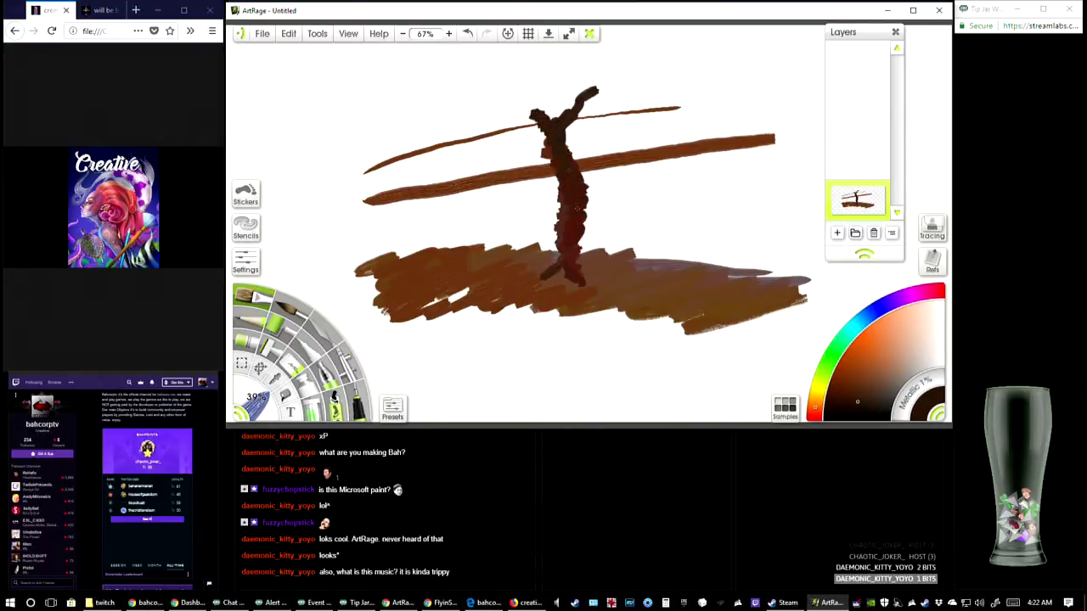
mouse_move(554, 182)
mouse_down()
mouse_move(518, 164)
mouse_move(602, 168)
mouse_move(634, 136)
mouse_up()
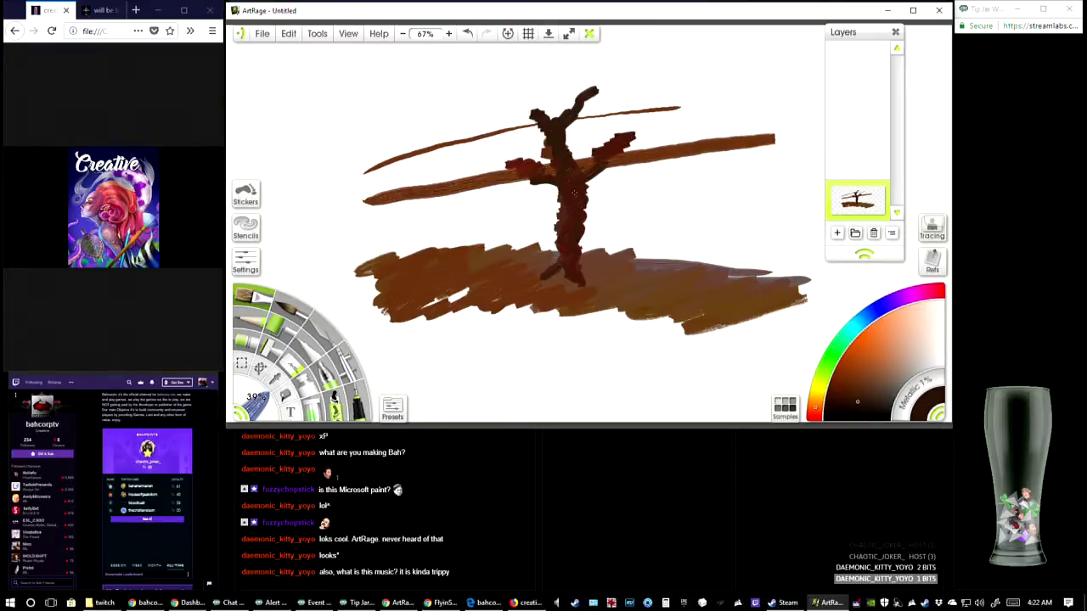
Thicken the tree trunk and paint roots spreading to both sides over the brown ground
drag(557, 228, 554, 246)
mouse_move(591, 182)
mouse_down()
mouse_move(585, 231)
mouse_move(617, 263)
mouse_move(662, 279)
mouse_up()
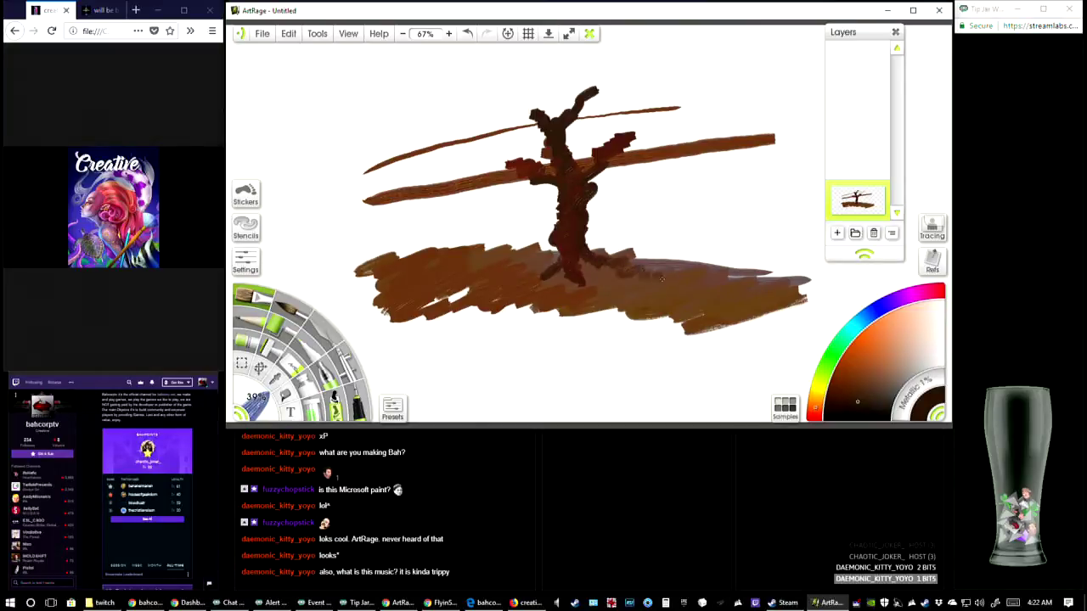
drag(573, 250, 639, 274)
mouse_move(586, 250)
mouse_down()
mouse_move(588, 269)
mouse_move(520, 259)
mouse_up()
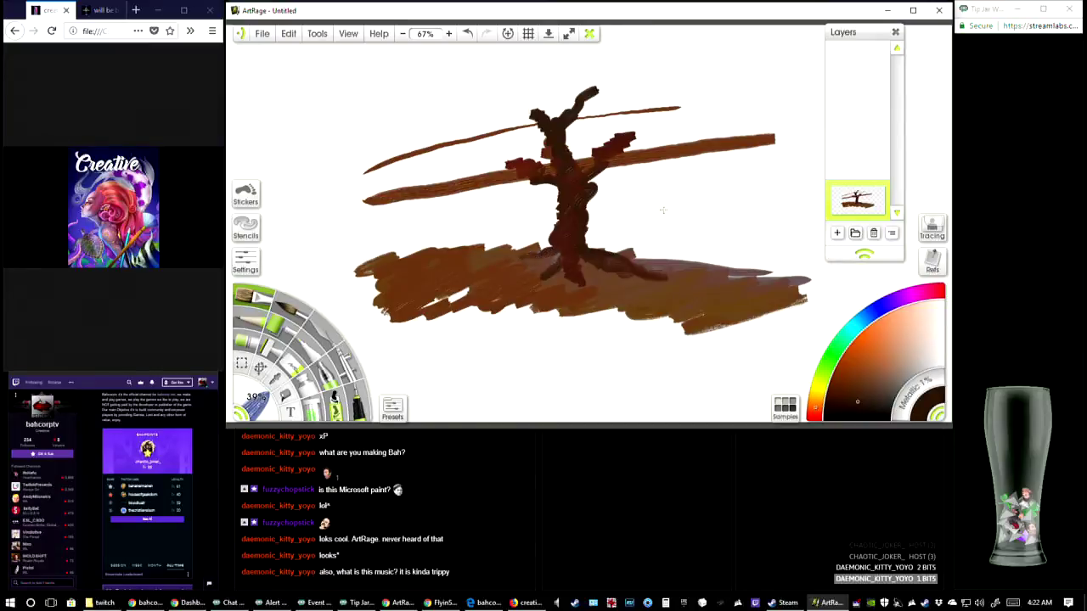
Switch to a dark green and paint foliage over the right branches and across the upper left of the tree
click(830, 362)
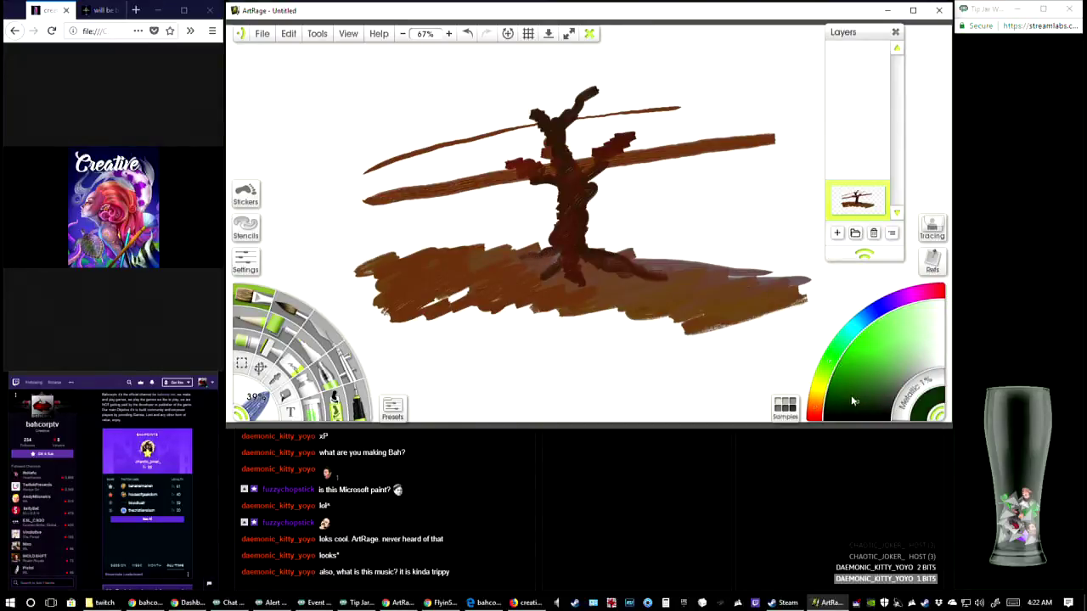
click(853, 393)
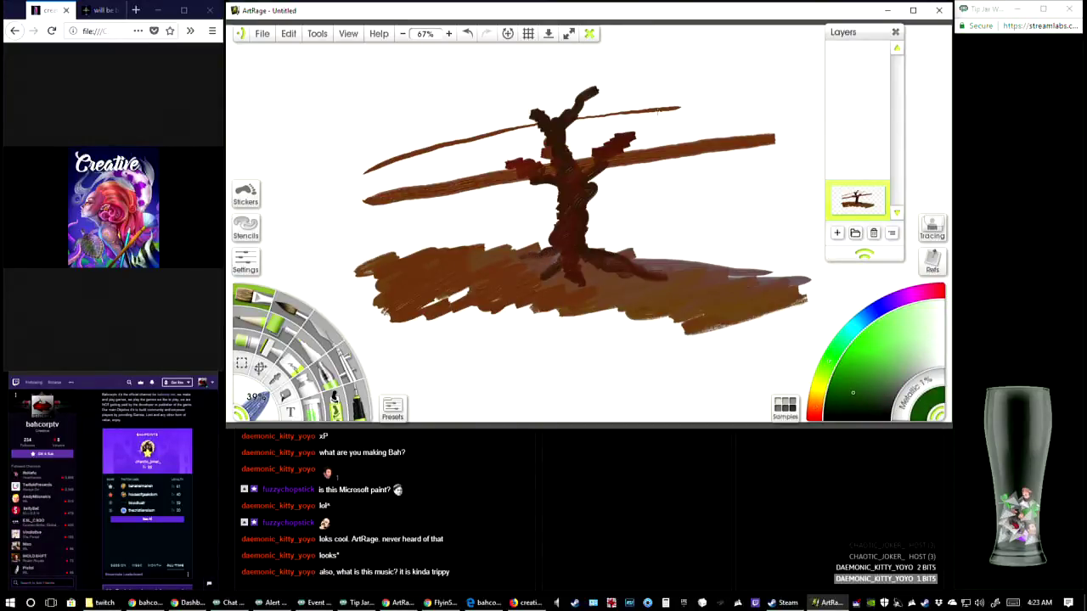
mouse_move(601, 176)
mouse_down()
mouse_move(662, 176)
mouse_move(726, 152)
mouse_move(741, 94)
mouse_move(632, 54)
mouse_move(463, 94)
mouse_move(584, 72)
mouse_move(555, 96)
mouse_move(567, 105)
mouse_move(552, 114)
mouse_move(548, 94)
mouse_move(652, 60)
mouse_move(620, 85)
mouse_move(652, 82)
mouse_move(587, 110)
mouse_move(581, 164)
mouse_move(646, 93)
mouse_move(683, 115)
mouse_move(654, 71)
mouse_move(713, 119)
mouse_move(645, 140)
mouse_move(679, 140)
mouse_move(628, 170)
mouse_move(665, 172)
mouse_move(731, 127)
mouse_move(688, 75)
mouse_move(603, 129)
mouse_move(679, 121)
mouse_move(628, 153)
mouse_move(654, 158)
mouse_move(654, 126)
mouse_up()
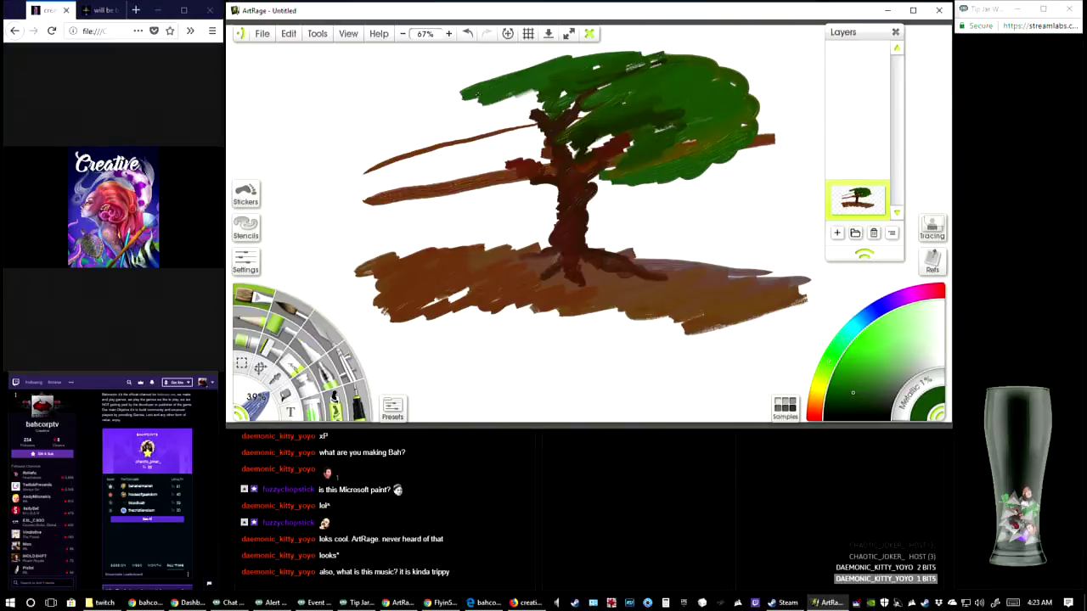
mouse_move(520, 93)
mouse_down()
mouse_move(442, 119)
mouse_move(450, 152)
mouse_move(518, 140)
mouse_move(535, 158)
mouse_move(484, 123)
mouse_move(437, 151)
mouse_move(510, 98)
mouse_move(543, 91)
mouse_move(535, 103)
mouse_move(610, 75)
mouse_up()
mouse_move(459, 127)
mouse_down()
mouse_move(382, 174)
mouse_move(394, 151)
mouse_up()
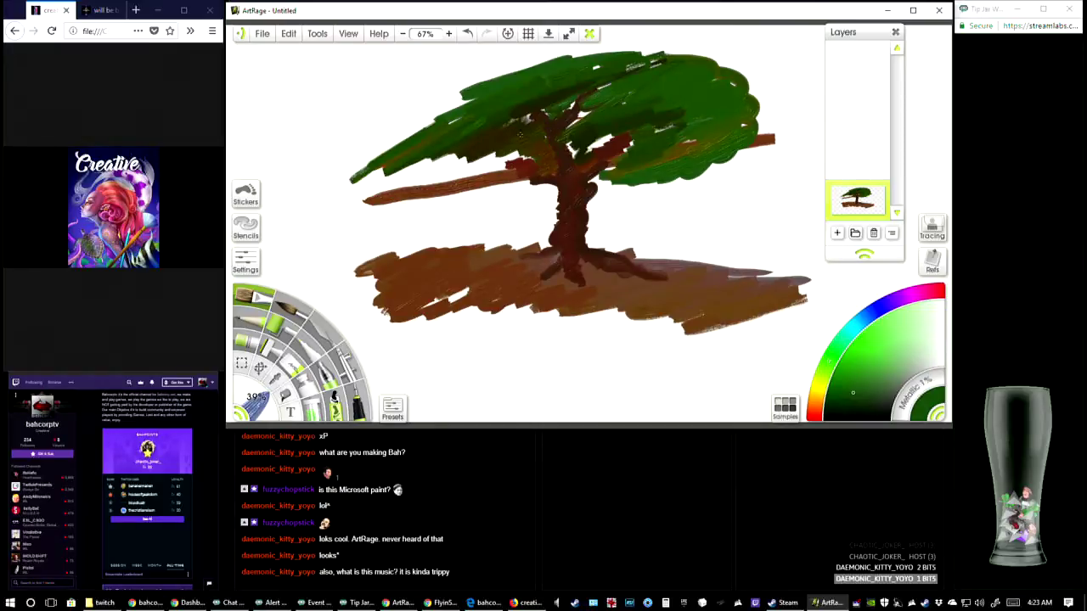
Fill in the lower left foliage, round off the upper left edge and extend the right side of the canopy
mouse_move(522, 132)
mouse_down()
mouse_move(421, 177)
mouse_move(485, 163)
mouse_move(440, 200)
mouse_move(371, 185)
mouse_move(399, 205)
mouse_move(442, 210)
mouse_move(517, 191)
mouse_move(430, 204)
mouse_move(439, 178)
mouse_move(450, 198)
mouse_move(518, 192)
mouse_move(493, 211)
mouse_move(538, 181)
mouse_move(556, 201)
mouse_up()
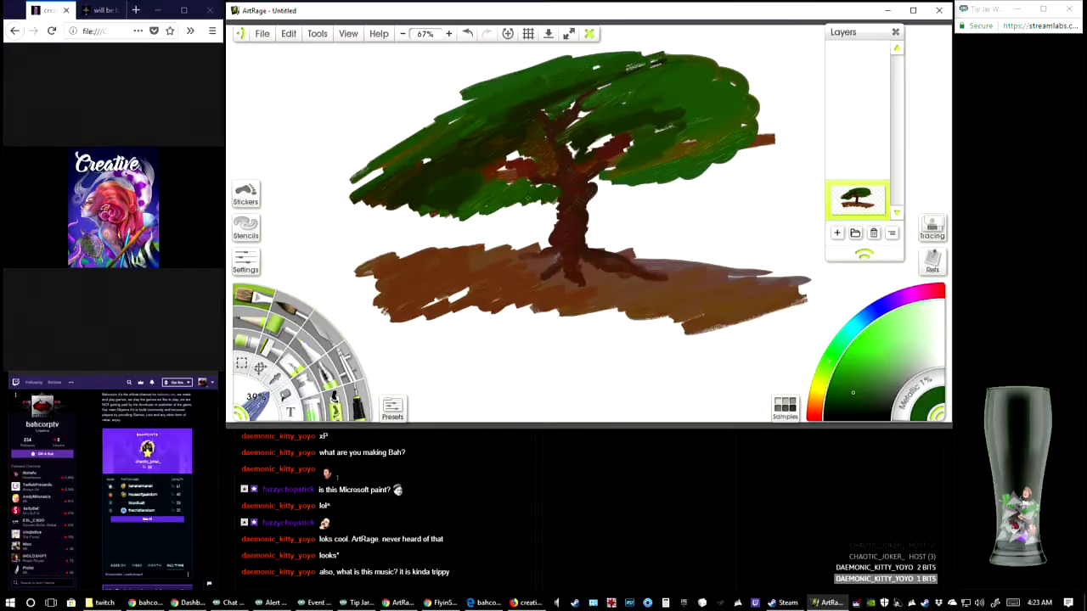
mouse_move(482, 181)
mouse_down()
mouse_move(512, 177)
mouse_move(470, 181)
mouse_move(500, 153)
mouse_move(529, 149)
mouse_move(554, 161)
mouse_move(526, 144)
mouse_move(442, 136)
mouse_move(416, 110)
mouse_move(378, 136)
mouse_move(439, 121)
mouse_move(438, 111)
mouse_move(513, 75)
mouse_up()
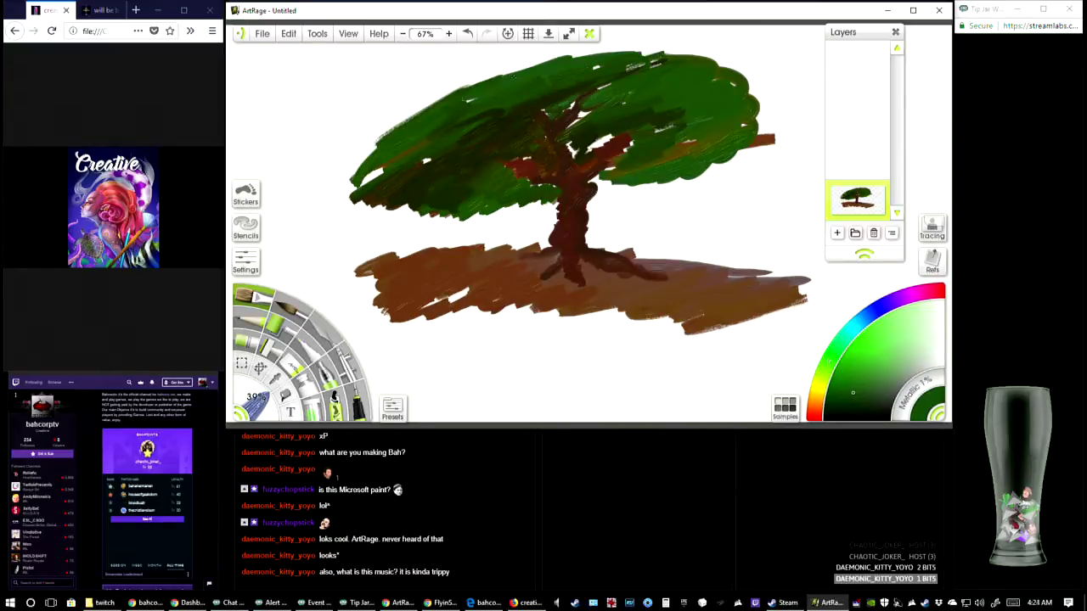
mouse_move(613, 97)
mouse_down()
mouse_move(737, 128)
mouse_move(664, 165)
mouse_move(747, 174)
mouse_move(777, 127)
mouse_move(764, 104)
mouse_up()
drag(625, 189, 595, 166)
mouse_move(604, 127)
mouse_down()
mouse_move(577, 151)
mouse_move(597, 124)
mouse_move(592, 106)
mouse_move(628, 81)
mouse_move(568, 75)
mouse_up()
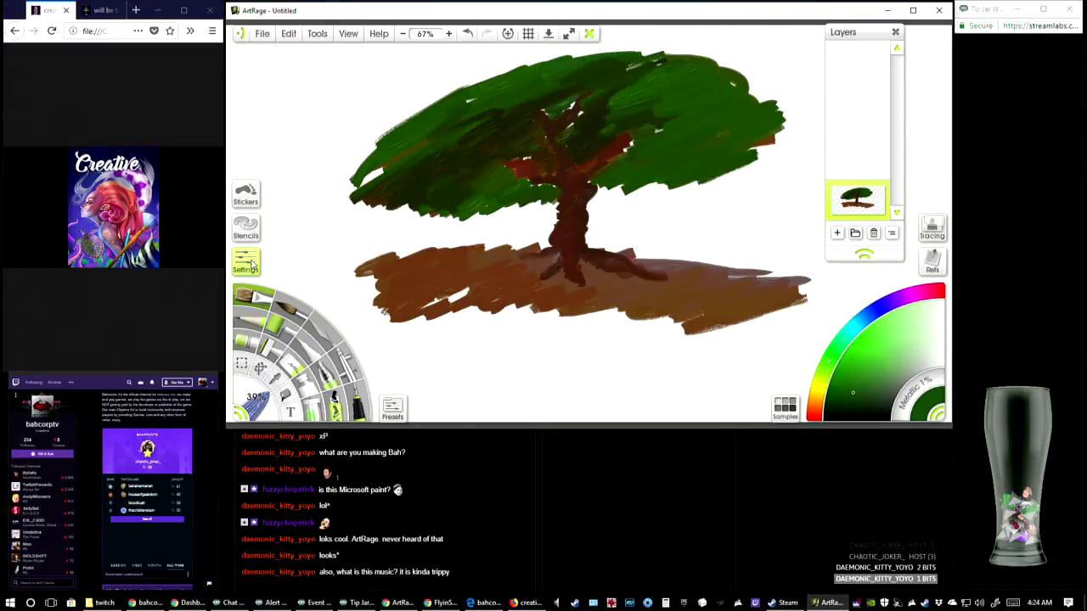
Check the oil brush settings and blend more dark green strokes through the canopy and along its left edge
click(247, 263)
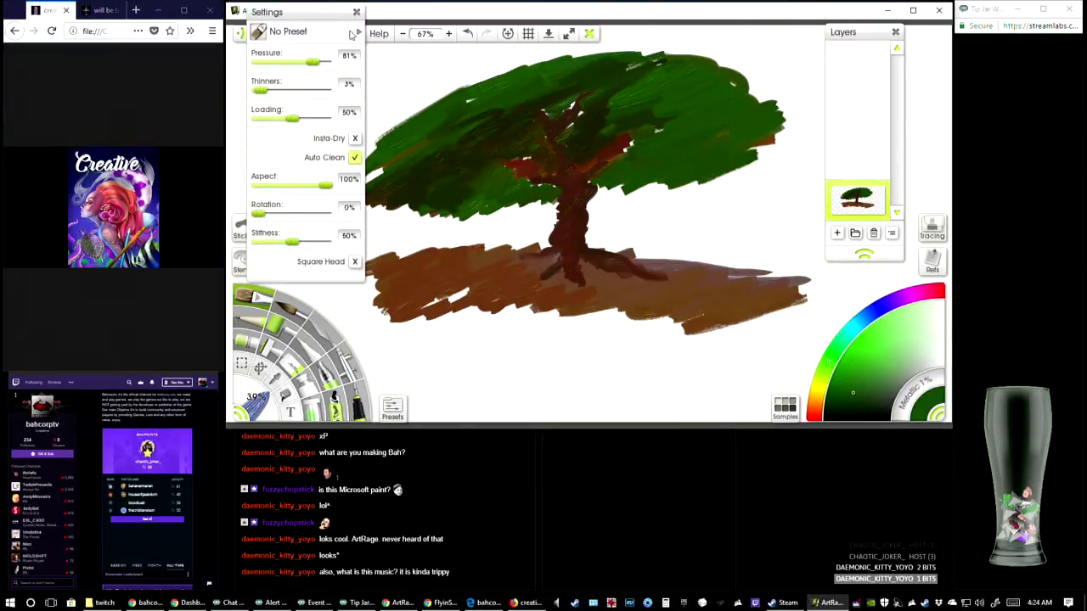
click(356, 12)
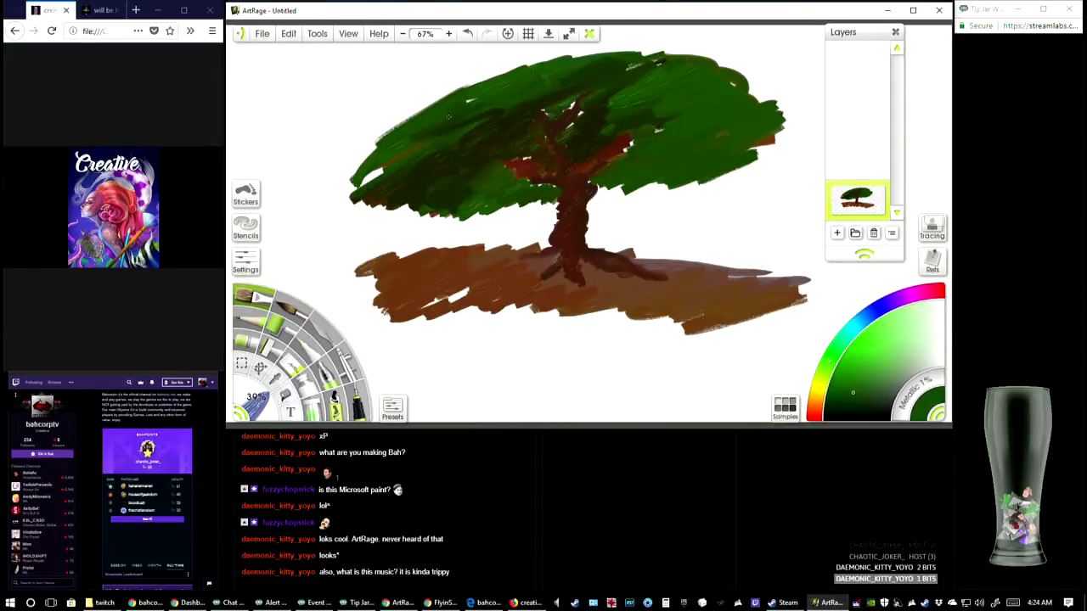
mouse_move(438, 106)
mouse_down()
mouse_move(421, 98)
mouse_move(520, 86)
mouse_up()
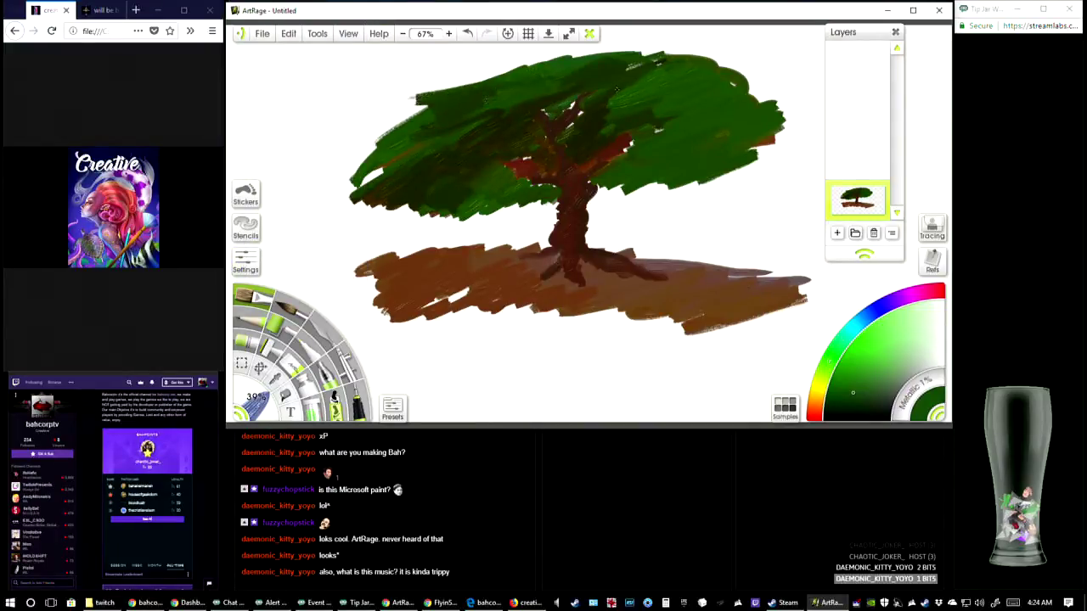
drag(666, 118, 659, 121)
drag(582, 154, 610, 194)
mouse_move(536, 143)
mouse_down()
mouse_move(492, 107)
mouse_move(399, 183)
mouse_move(654, 100)
mouse_up()
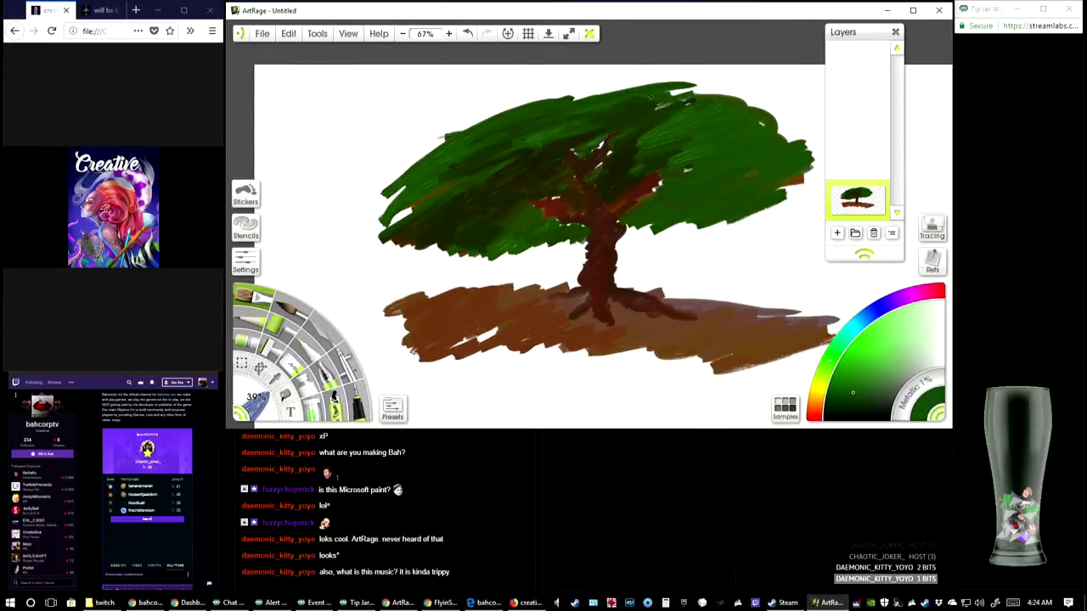
mouse_move(439, 172)
mouse_down()
mouse_move(472, 177)
mouse_move(380, 228)
mouse_up()
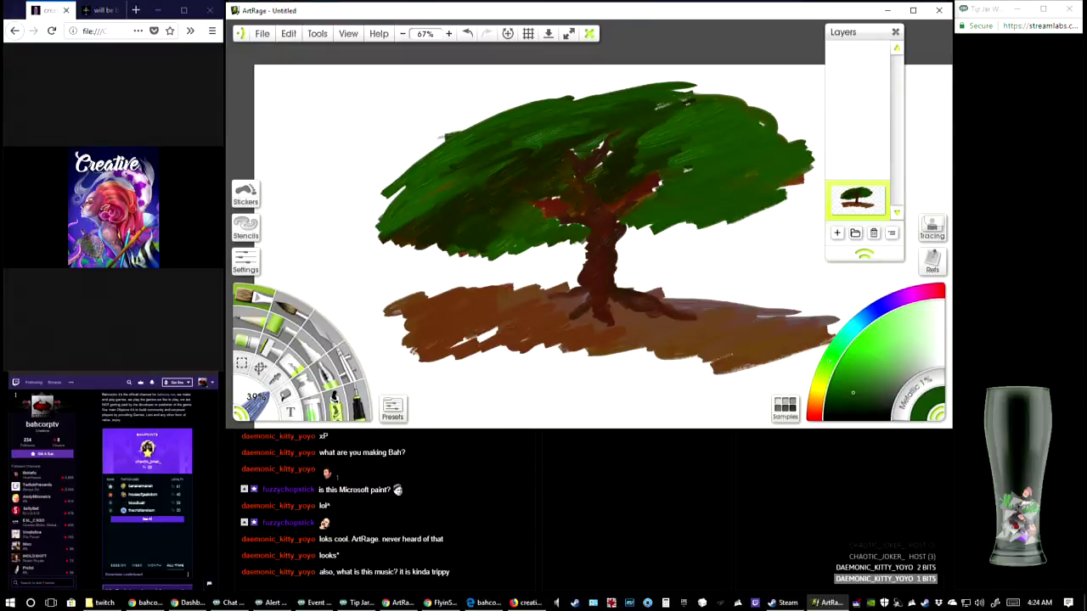
mouse_move(485, 196)
mouse_down()
mouse_move(391, 236)
mouse_move(438, 254)
mouse_move(547, 237)
mouse_up()
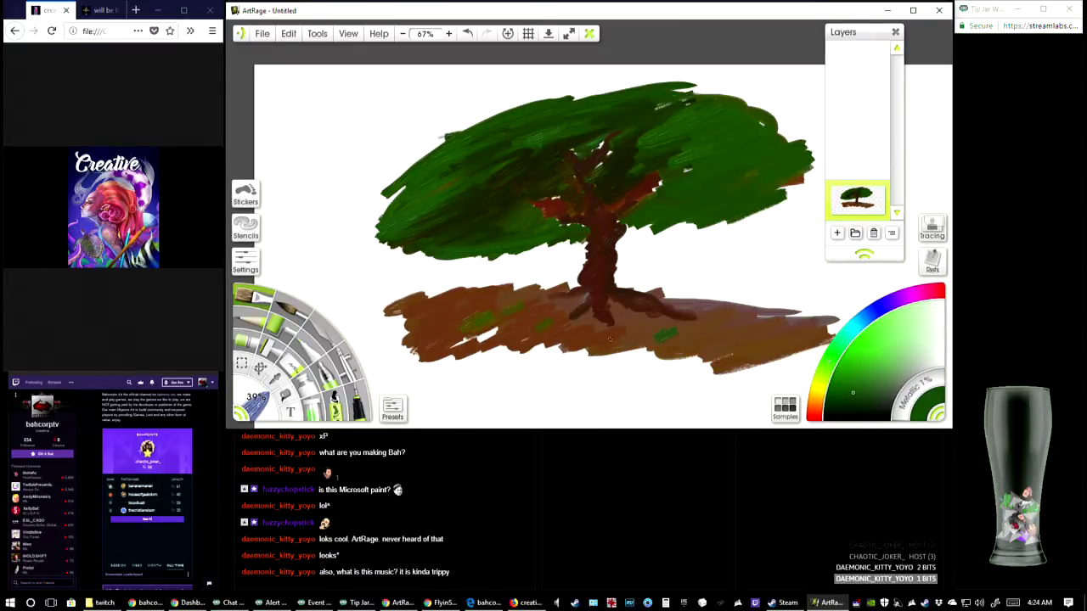
Dab small green grass patches onto the brown ground around and in front of the tree roots
drag(699, 340, 728, 343)
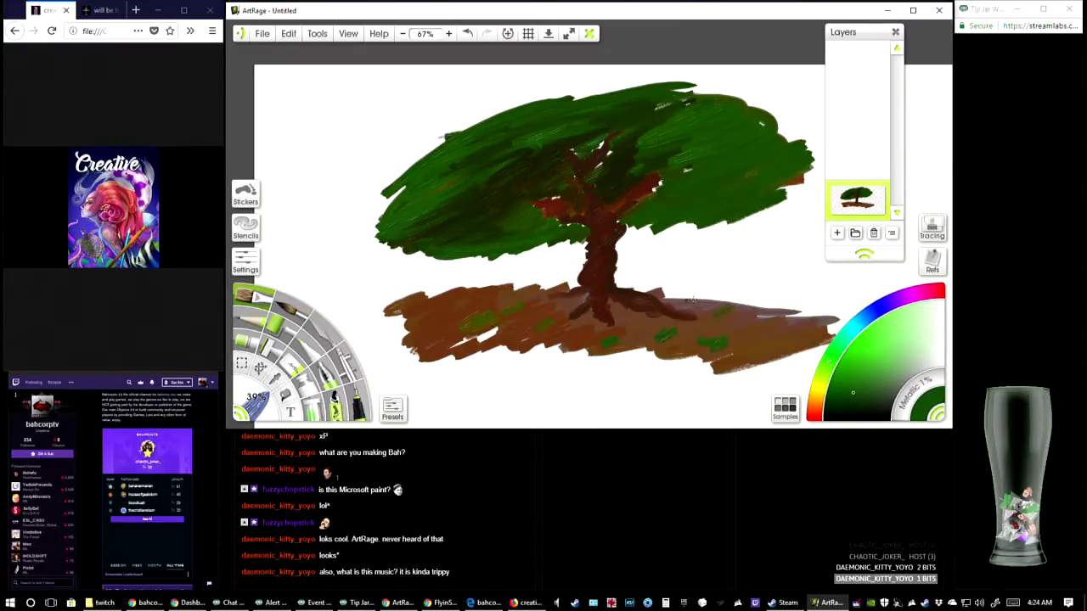
drag(685, 303, 704, 300)
drag(715, 316, 743, 306)
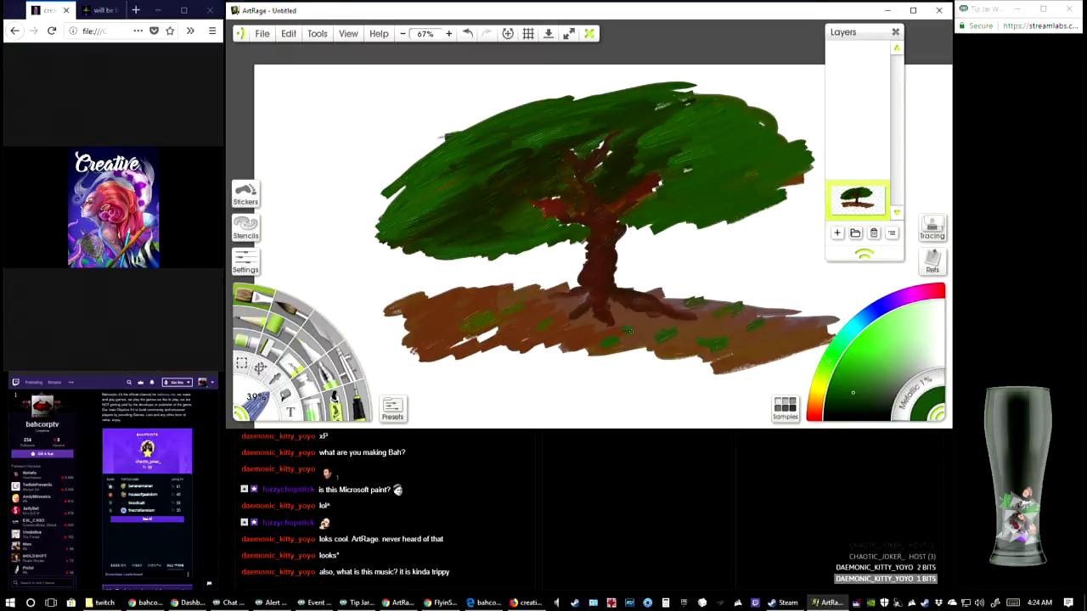
drag(625, 333, 642, 338)
Switch to a dark teal and paint strokes along the upper left edge of the canopy
click(849, 332)
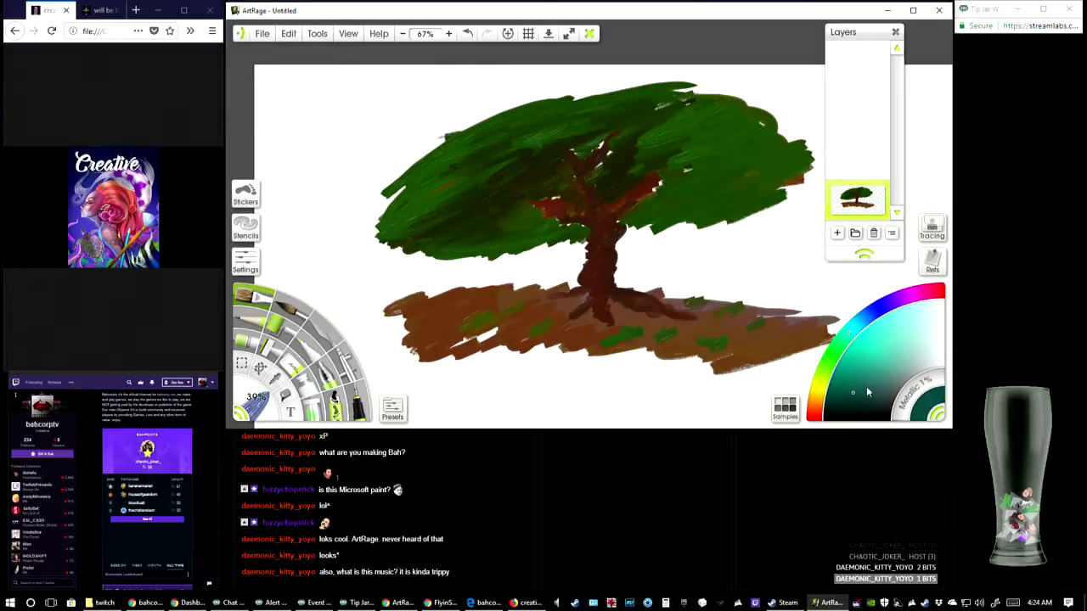
drag(868, 392, 864, 388)
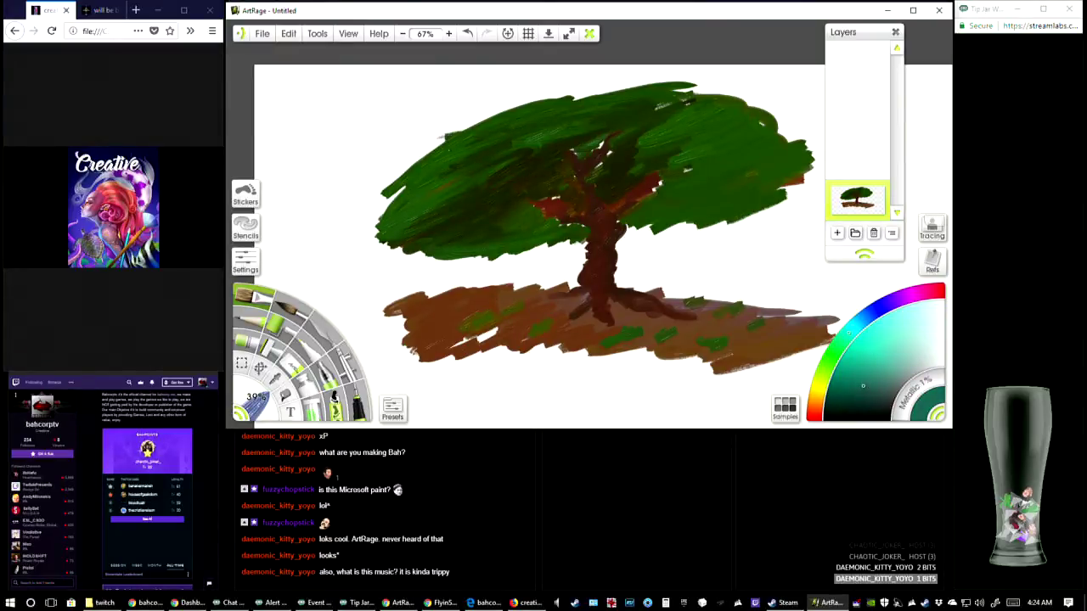
mouse_move(417, 126)
mouse_down()
mouse_move(355, 180)
mouse_move(348, 202)
mouse_up()
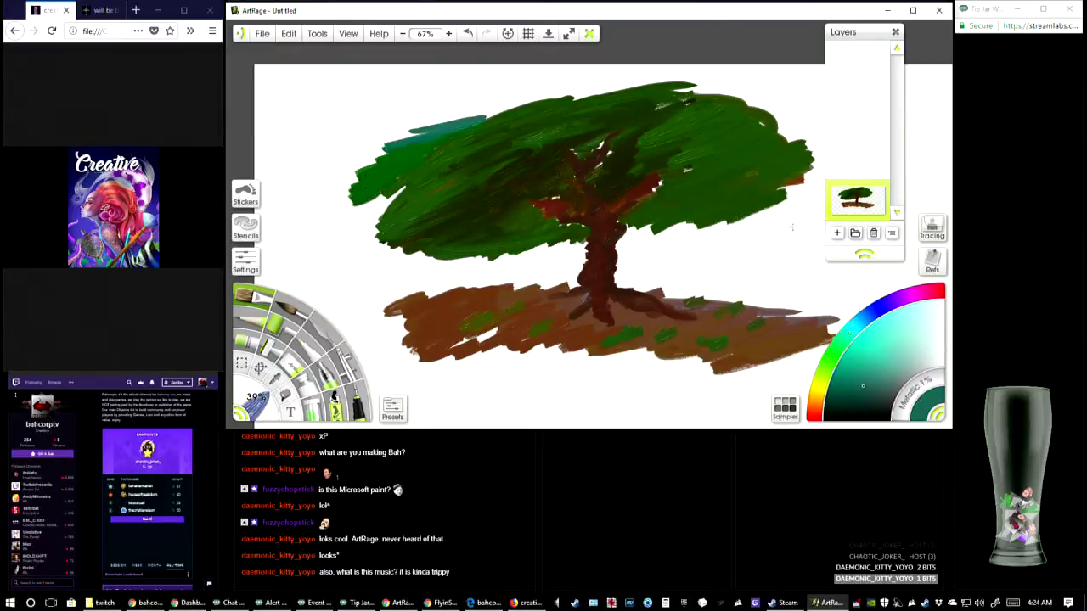
Switch to a bright turquoise and paint sky strokes around the canopy's left side and beneath it up to the trunk
click(865, 352)
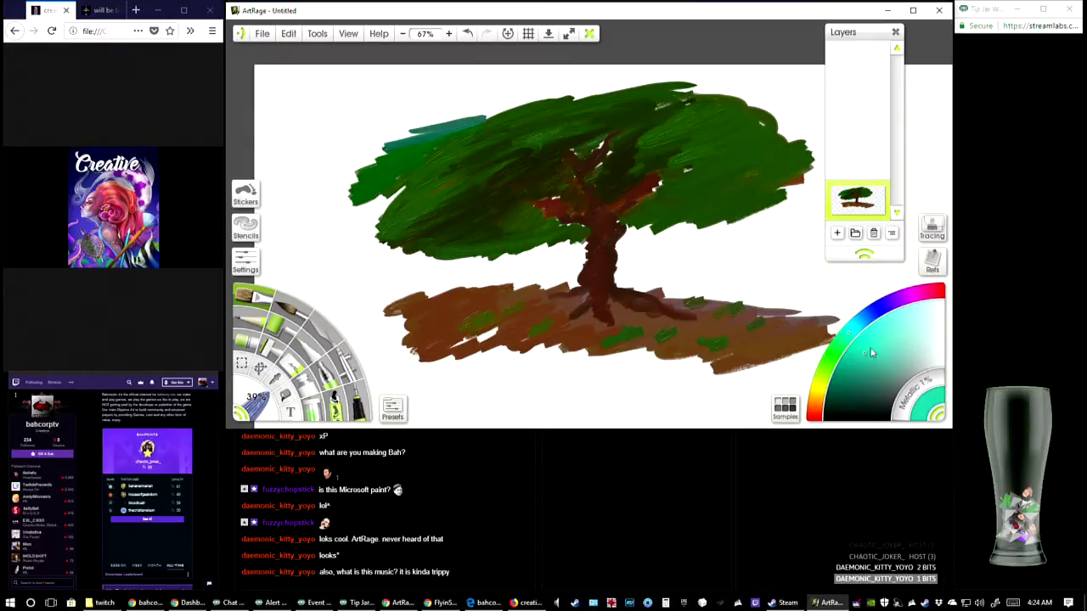
mouse_move(419, 101)
mouse_down()
mouse_move(338, 189)
mouse_move(459, 115)
mouse_move(543, 91)
mouse_move(489, 85)
mouse_move(518, 70)
mouse_move(412, 132)
mouse_move(620, 86)
mouse_move(758, 89)
mouse_move(710, 73)
mouse_move(414, 89)
mouse_move(365, 136)
mouse_move(374, 158)
mouse_up()
mouse_move(372, 209)
mouse_down()
mouse_move(323, 241)
mouse_move(323, 202)
mouse_up()
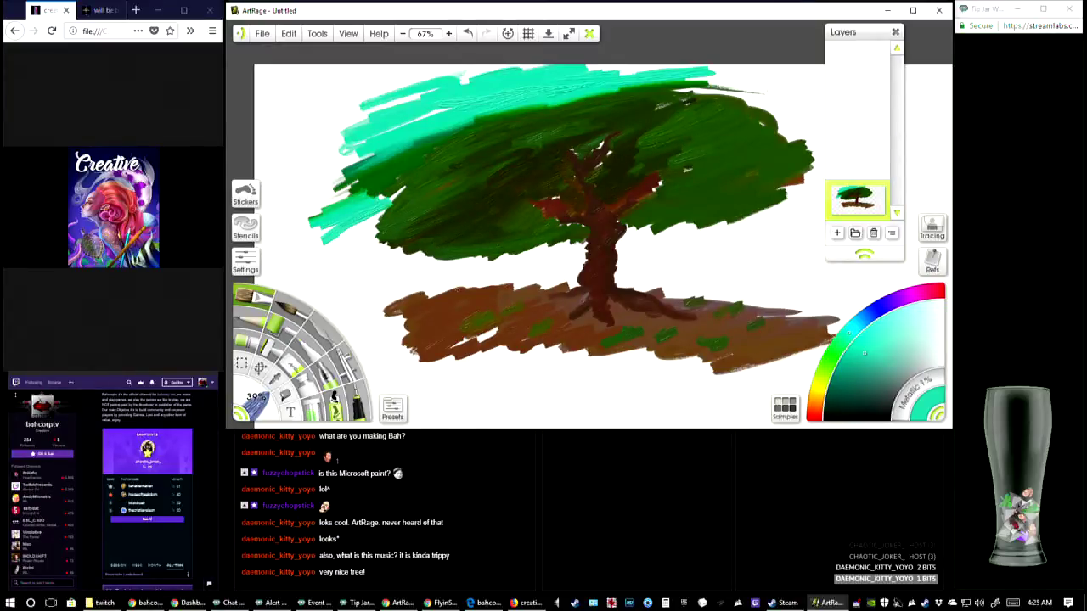
mouse_move(357, 136)
mouse_down()
mouse_move(314, 196)
mouse_move(357, 222)
mouse_move(339, 262)
mouse_move(365, 255)
mouse_move(357, 277)
mouse_move(336, 280)
mouse_move(344, 250)
mouse_move(319, 229)
mouse_move(335, 144)
mouse_move(378, 104)
mouse_up()
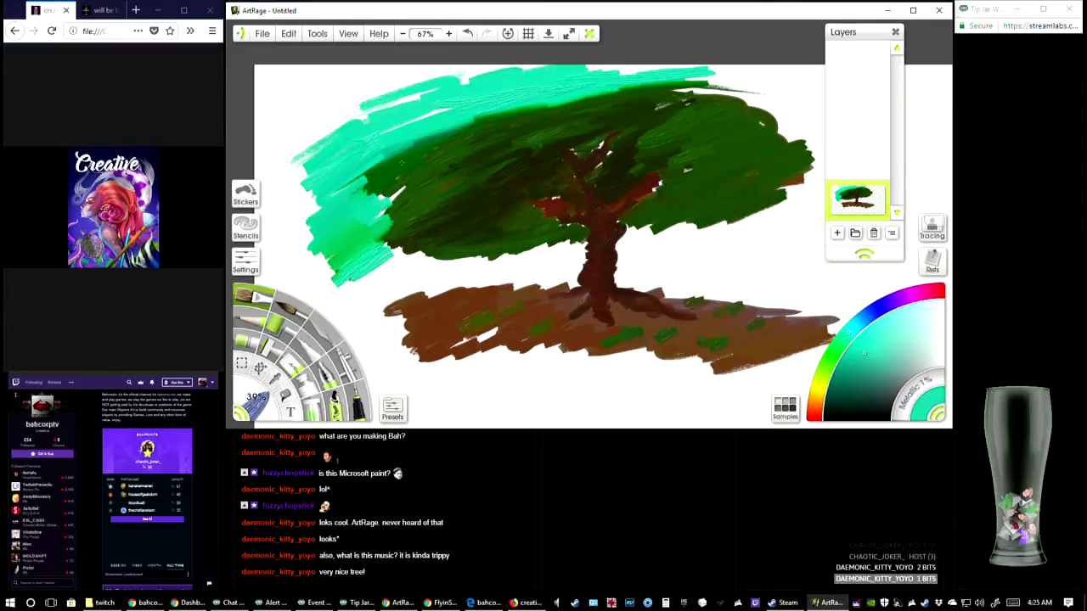
mouse_move(340, 85)
mouse_down()
mouse_move(272, 136)
mouse_move(365, 93)
mouse_move(416, 98)
mouse_move(323, 76)
mouse_move(434, 71)
mouse_move(450, 105)
mouse_move(426, 114)
mouse_up()
mouse_move(396, 195)
mouse_down()
mouse_move(356, 213)
mouse_move(412, 189)
mouse_move(331, 255)
mouse_move(365, 284)
mouse_move(350, 302)
mouse_move(448, 260)
mouse_up()
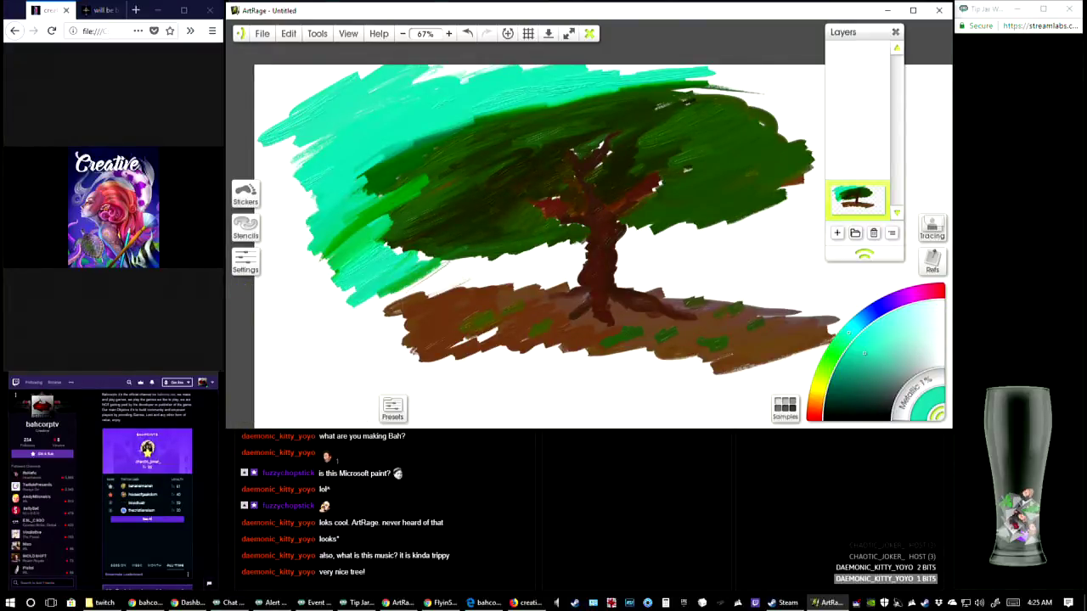
mouse_move(553, 261)
mouse_down()
mouse_move(528, 277)
mouse_move(426, 277)
mouse_move(392, 289)
mouse_move(429, 260)
mouse_up()
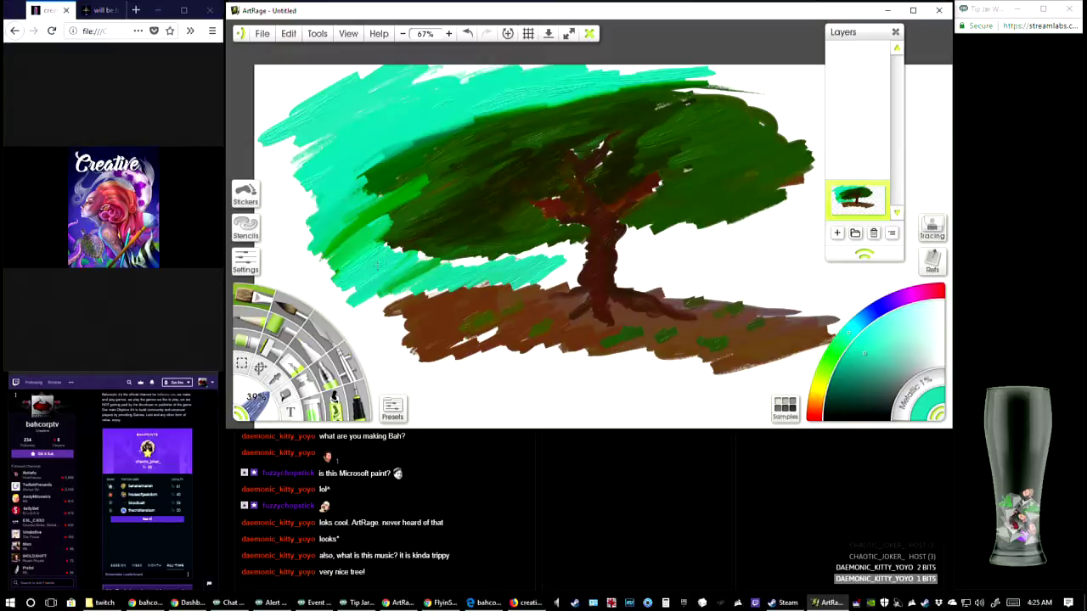
mouse_move(429, 260)
mouse_down()
mouse_move(577, 257)
mouse_move(530, 282)
mouse_move(574, 286)
mouse_move(544, 289)
mouse_move(543, 261)
mouse_move(562, 246)
mouse_move(415, 258)
mouse_move(489, 207)
mouse_up()
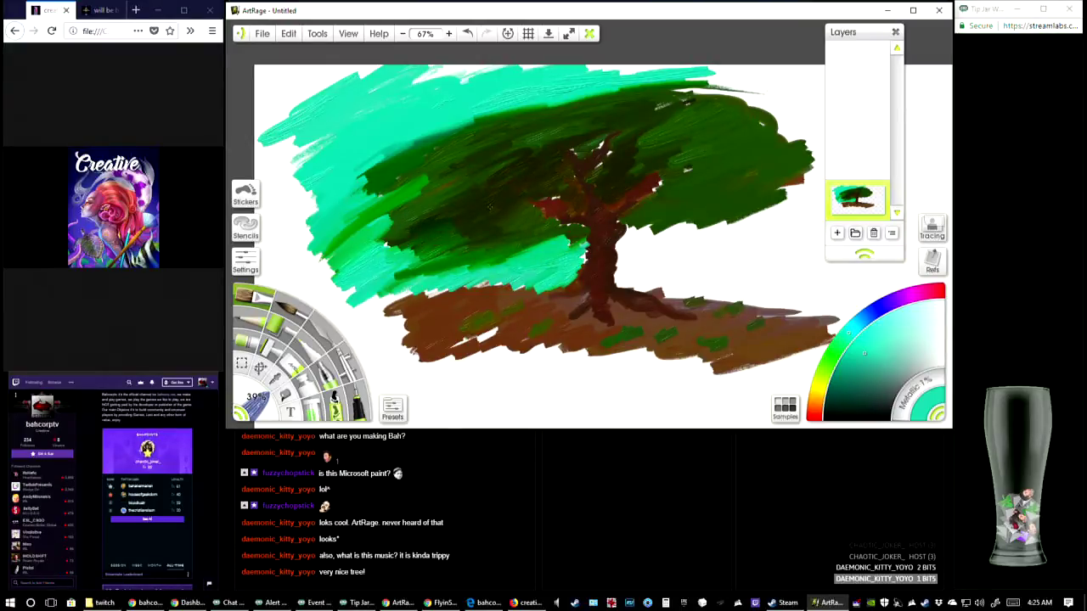
Extend the turquoise sky across the top of the canopy and down along its right edge
mouse_move(365, 195)
mouse_down()
mouse_move(373, 170)
mouse_move(476, 119)
mouse_move(752, 75)
mouse_move(692, 93)
mouse_move(805, 81)
mouse_move(683, 86)
mouse_move(789, 75)
mouse_move(744, 108)
mouse_move(909, 102)
mouse_move(811, 140)
mouse_move(921, 83)
mouse_up()
drag(806, 107, 865, 82)
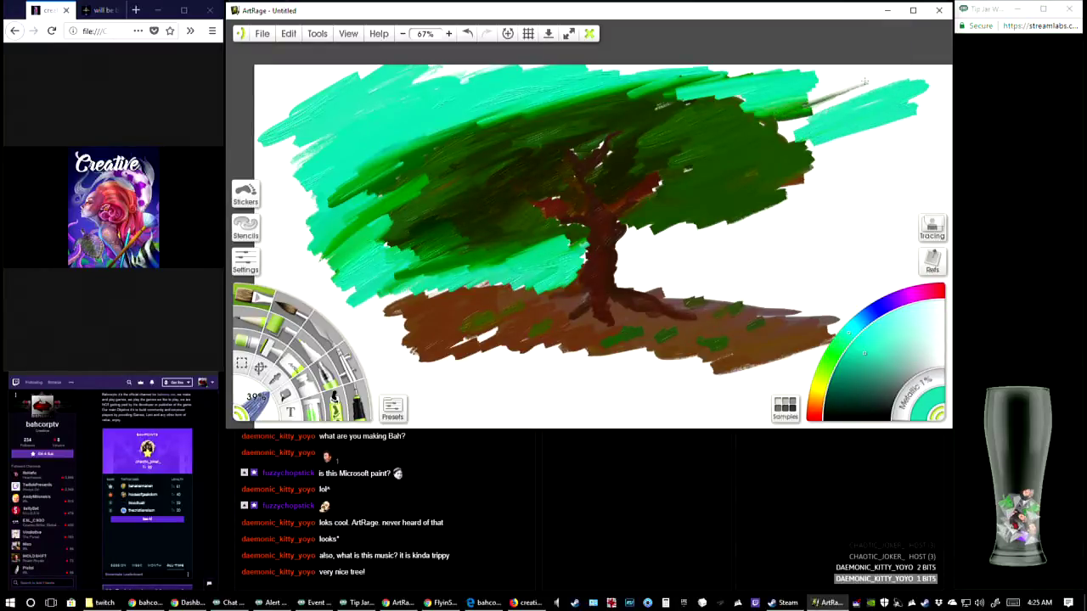
mouse_move(811, 105)
mouse_down()
mouse_move(864, 79)
mouse_move(791, 108)
mouse_move(906, 93)
mouse_move(900, 127)
mouse_move(769, 127)
mouse_move(815, 115)
mouse_move(835, 146)
mouse_move(885, 146)
mouse_up()
mouse_move(815, 183)
mouse_down()
mouse_move(781, 194)
mouse_move(873, 151)
mouse_up()
mouse_move(674, 247)
mouse_down()
mouse_move(909, 152)
mouse_move(807, 68)
mouse_move(710, 68)
mouse_up()
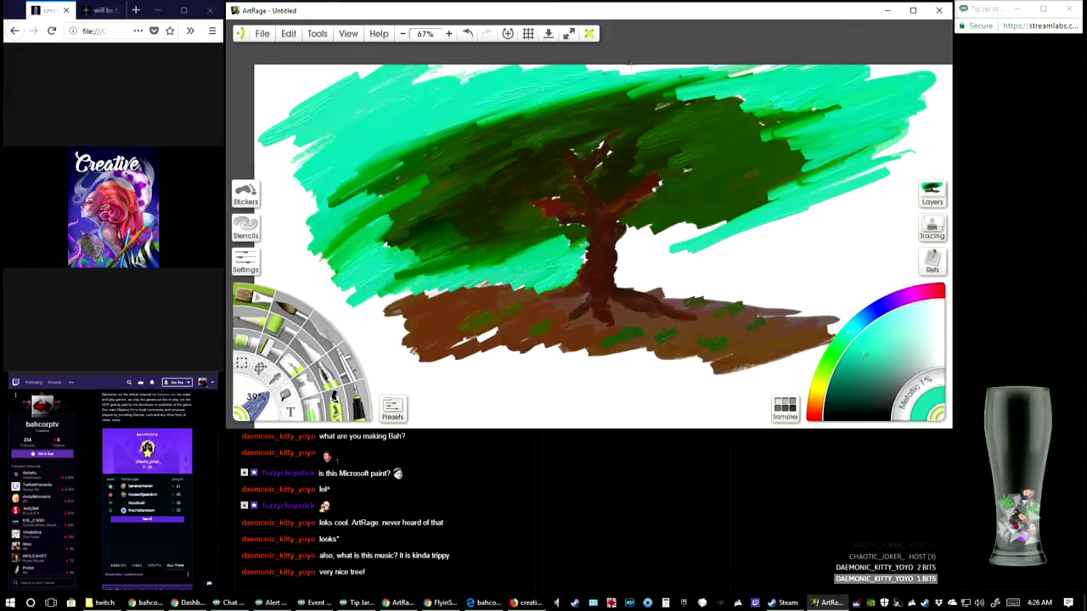
mouse_move(630, 63)
mouse_down()
mouse_move(620, 69)
mouse_move(756, 70)
mouse_up()
Fill the area beneath the right side of the canopy with turquoise sky, from the trunk out toward the right edge
drag(780, 239, 799, 229)
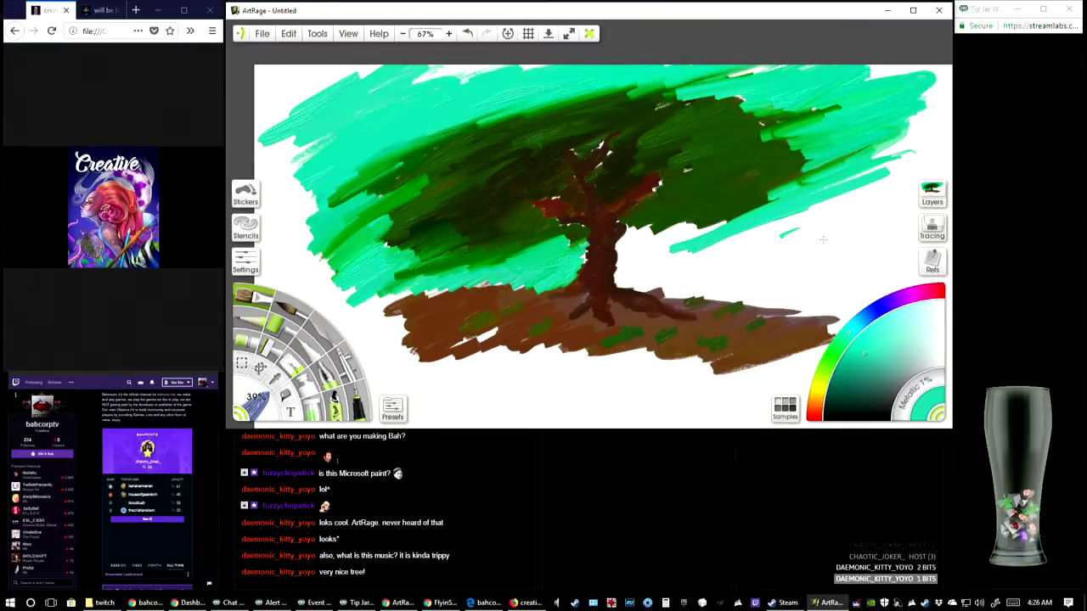
mouse_move(624, 231)
mouse_down()
mouse_move(713, 255)
mouse_move(745, 237)
mouse_up()
mouse_move(689, 257)
mouse_down()
mouse_move(709, 233)
mouse_move(634, 246)
mouse_move(716, 254)
mouse_move(752, 217)
mouse_move(812, 200)
mouse_move(735, 191)
mouse_move(839, 201)
mouse_up()
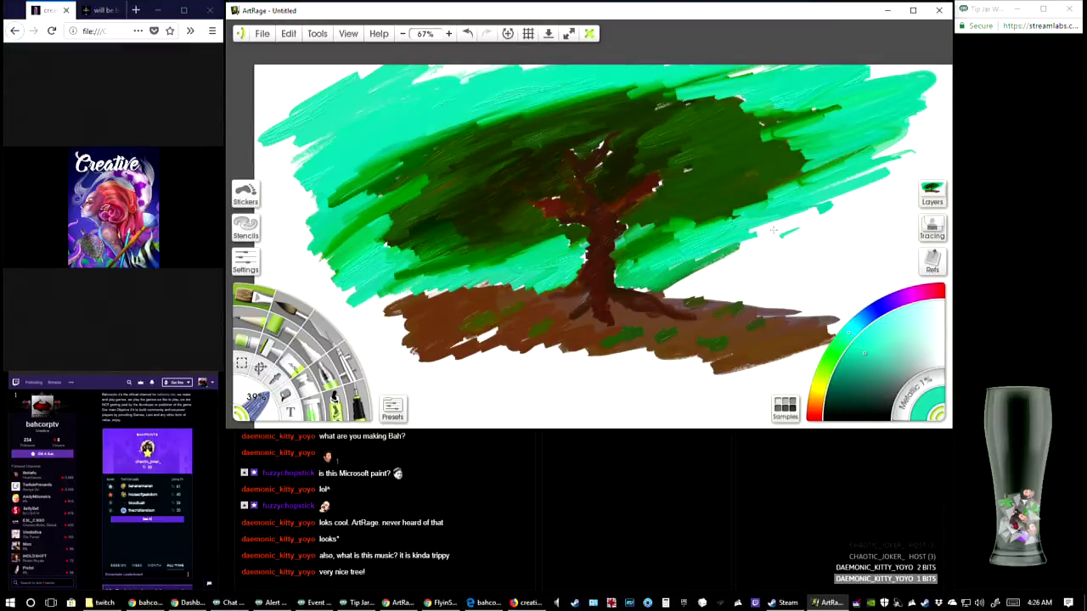
mouse_move(773, 230)
mouse_down()
mouse_move(713, 272)
mouse_move(845, 208)
mouse_move(858, 225)
mouse_move(796, 231)
mouse_up()
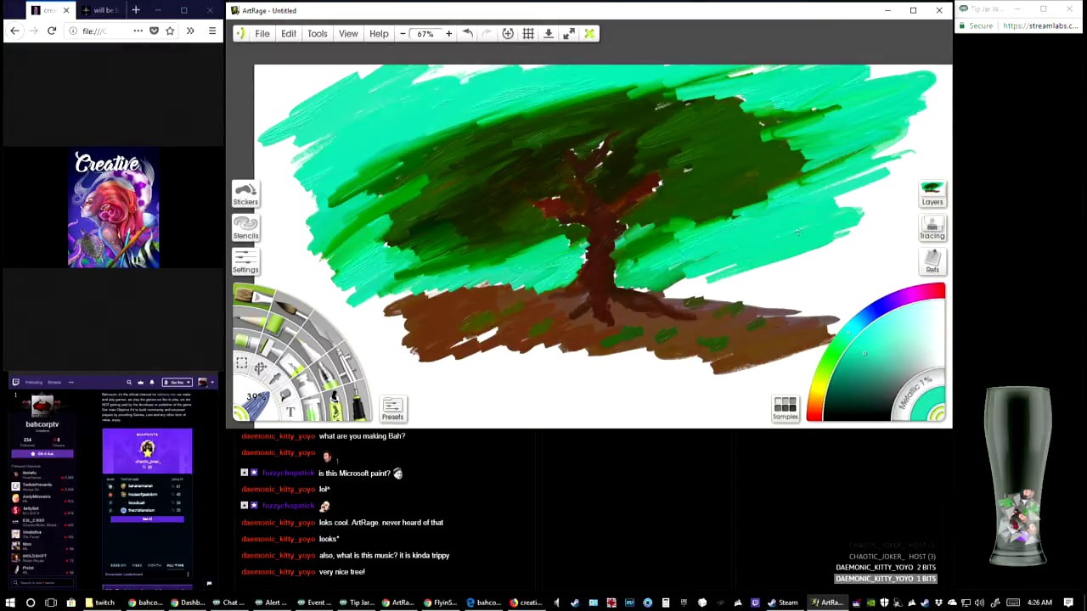
mouse_move(690, 266)
mouse_down()
mouse_move(652, 277)
mouse_move(683, 231)
mouse_move(732, 234)
mouse_move(898, 166)
mouse_move(771, 189)
mouse_move(866, 115)
mouse_move(805, 113)
mouse_move(887, 73)
mouse_move(947, 77)
mouse_move(926, 111)
mouse_move(856, 168)
mouse_up()
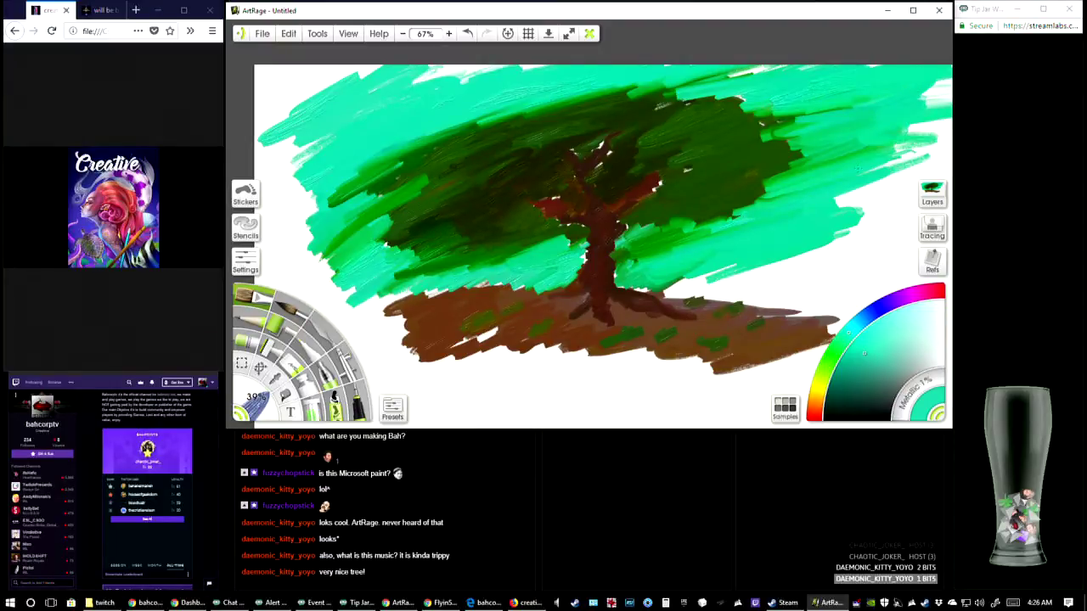
mouse_move(735, 270)
mouse_down()
mouse_move(661, 289)
mouse_move(788, 276)
mouse_up()
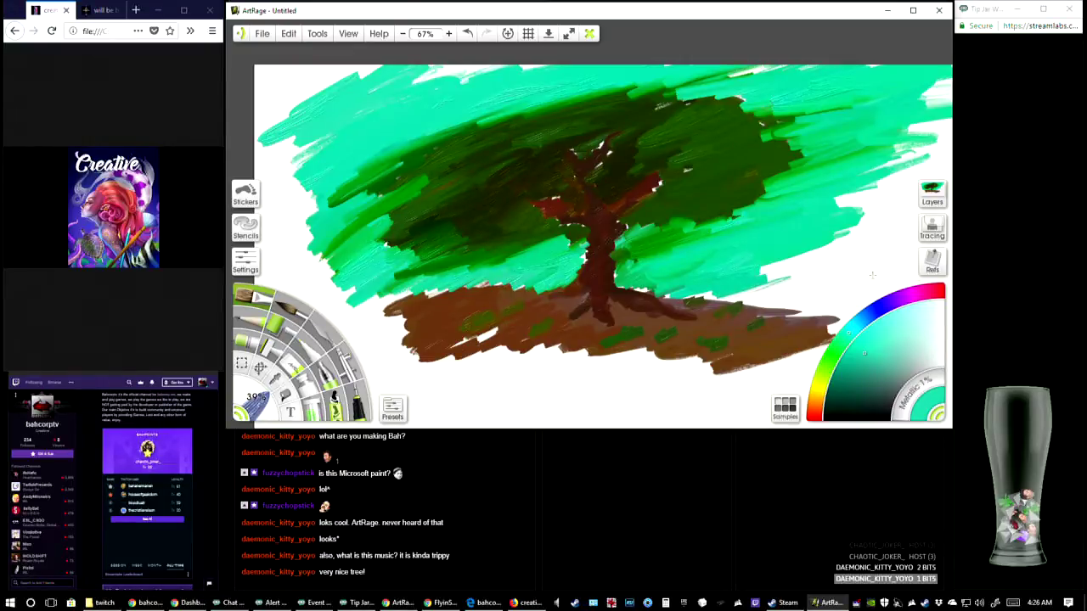
mouse_move(872, 274)
mouse_down()
mouse_move(837, 282)
mouse_move(880, 266)
mouse_move(867, 242)
mouse_move(754, 278)
mouse_up()
Switch to blue and blend strokes into the sky on the far right and above the canopy's right side
mouse_move(846, 246)
mouse_down()
mouse_move(768, 280)
mouse_move(867, 248)
mouse_move(883, 276)
mouse_move(821, 285)
mouse_move(815, 300)
mouse_move(907, 226)
mouse_move(841, 238)
mouse_up()
click(861, 331)
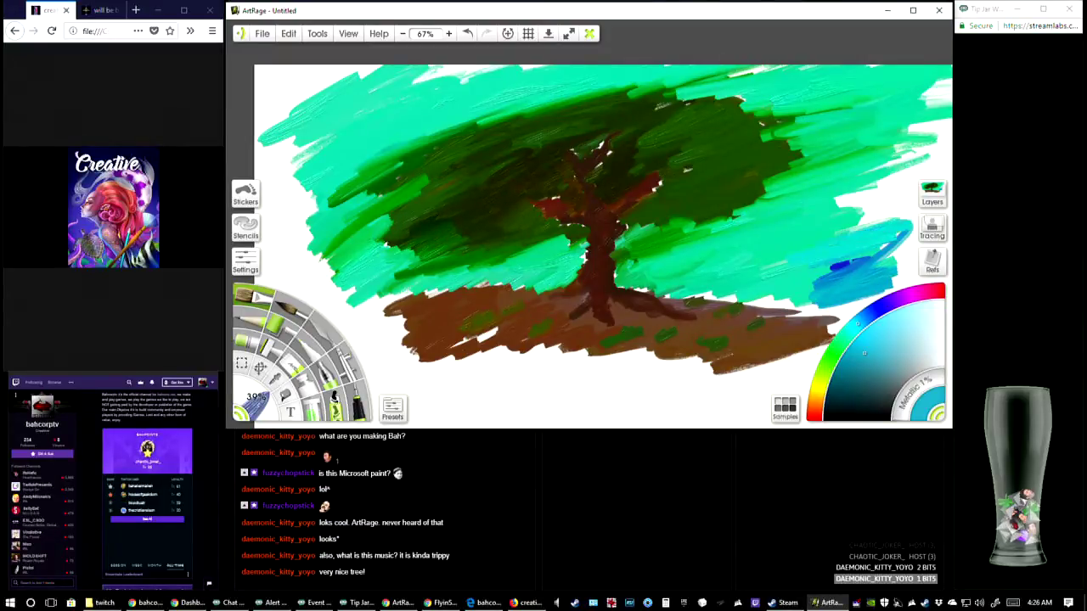
mouse_move(877, 185)
mouse_down()
mouse_move(832, 208)
mouse_move(902, 218)
mouse_move(859, 219)
mouse_move(943, 149)
mouse_move(900, 145)
mouse_up()
mouse_move(858, 227)
mouse_down()
mouse_move(883, 211)
mouse_move(815, 208)
mouse_move(877, 175)
mouse_up()
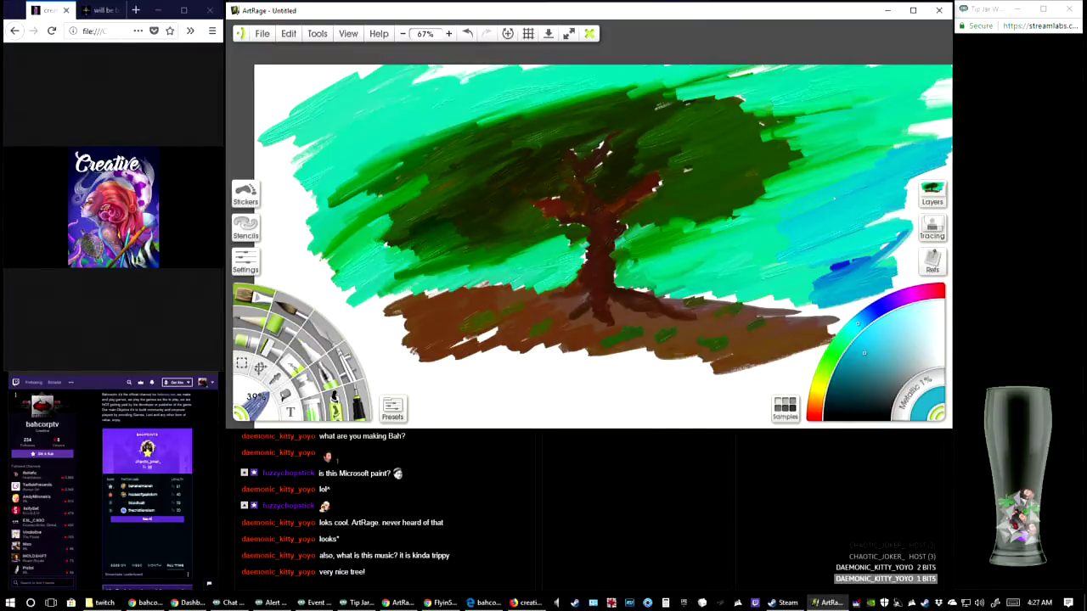
mouse_move(723, 101)
mouse_down()
mouse_move(776, 70)
mouse_move(807, 88)
mouse_up()
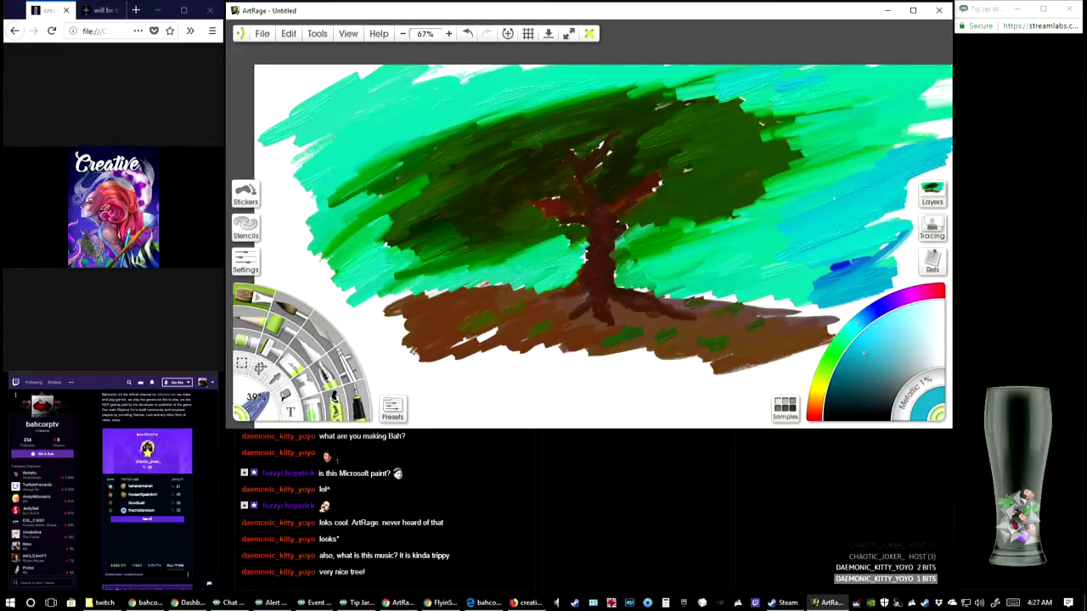
Paint and blend pale bluish-white cloud patches into the sky at the upper left and upper right of the tree
click(925, 361)
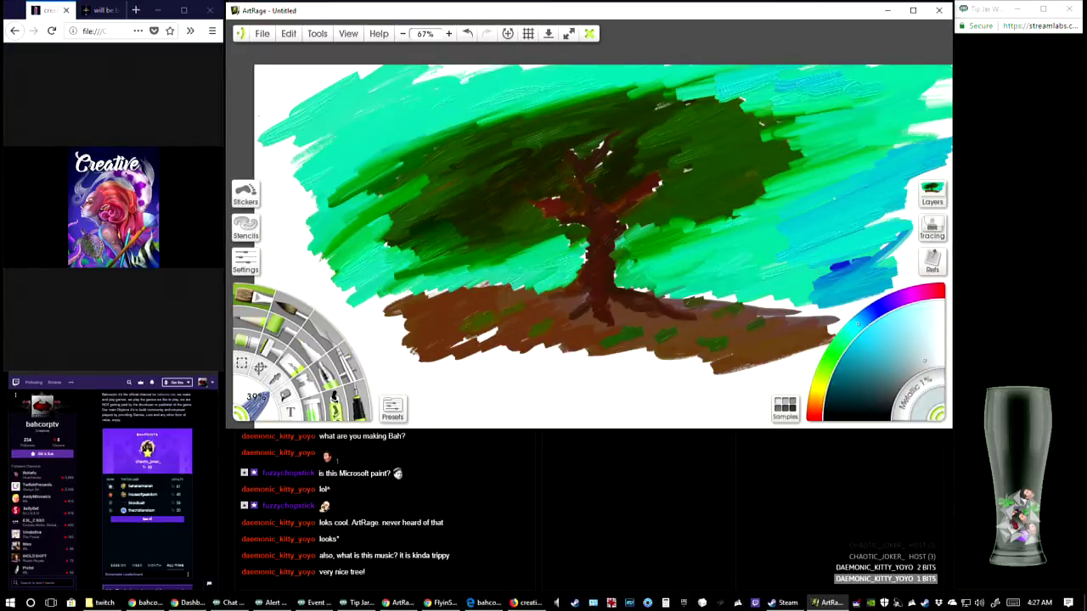
mouse_move(397, 98)
mouse_down()
mouse_move(436, 103)
mouse_move(382, 108)
mouse_move(412, 96)
mouse_move(401, 88)
mouse_move(373, 100)
mouse_move(397, 100)
mouse_move(379, 110)
mouse_move(403, 100)
mouse_move(387, 83)
mouse_move(405, 124)
mouse_up()
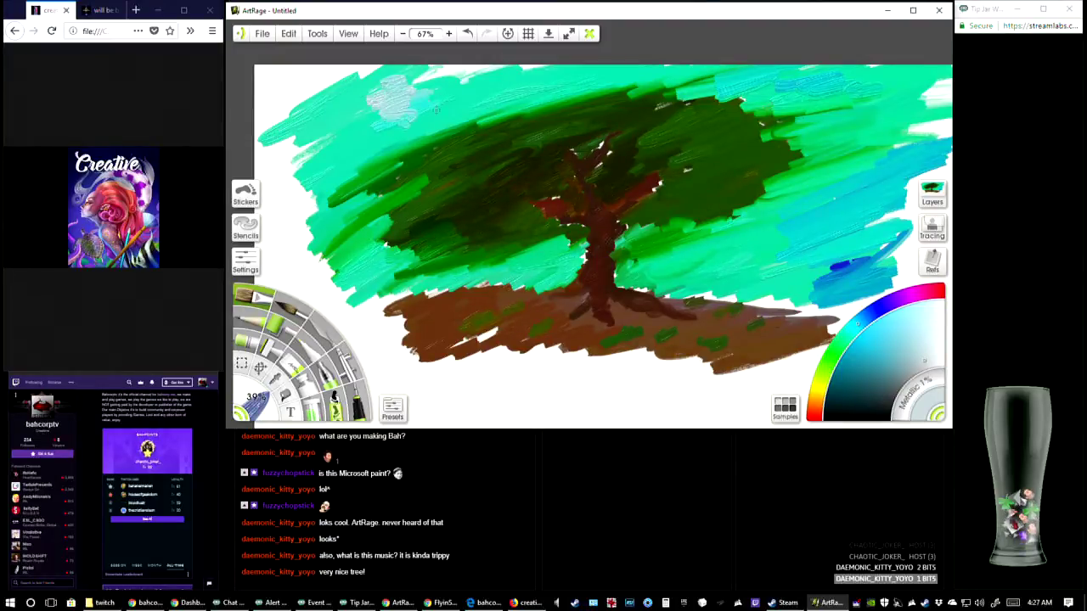
drag(843, 88, 883, 114)
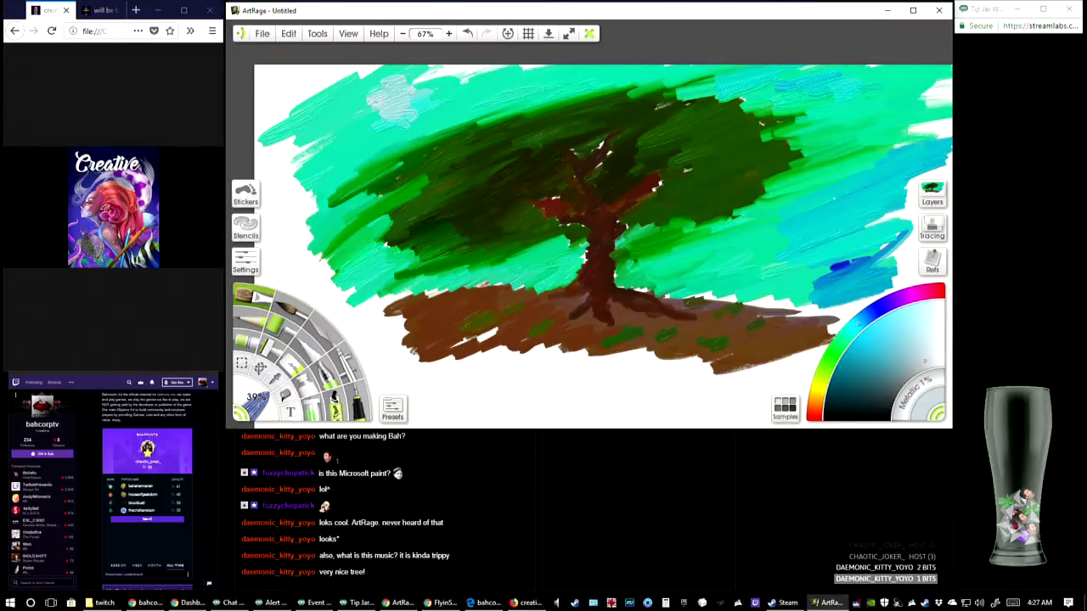
drag(925, 361, 938, 361)
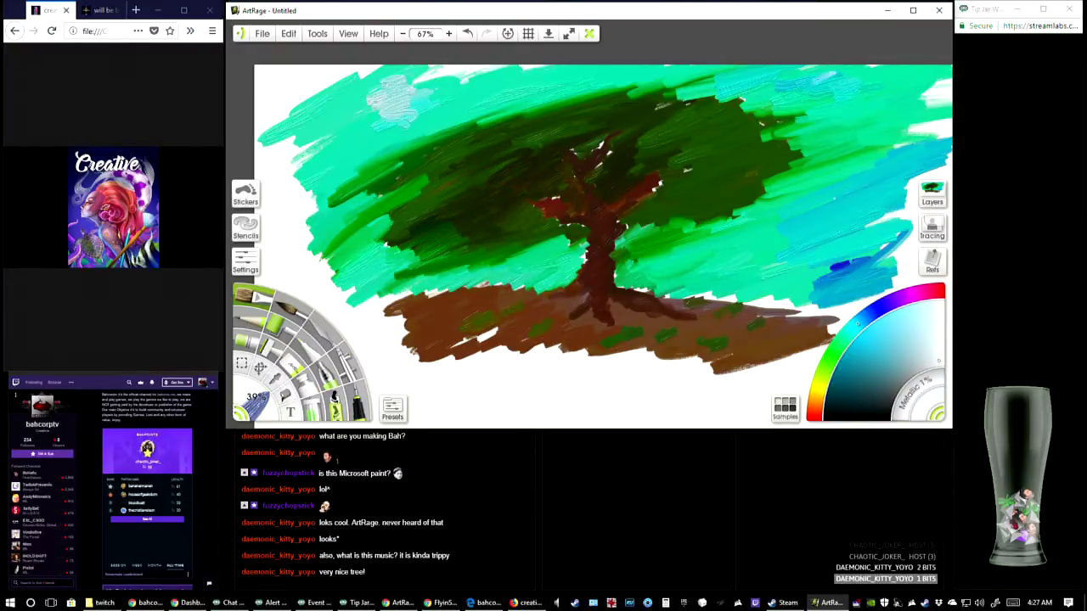
mouse_move(837, 74)
mouse_down()
mouse_move(805, 94)
mouse_move(834, 79)
mouse_move(833, 98)
mouse_move(842, 82)
mouse_move(826, 84)
mouse_up()
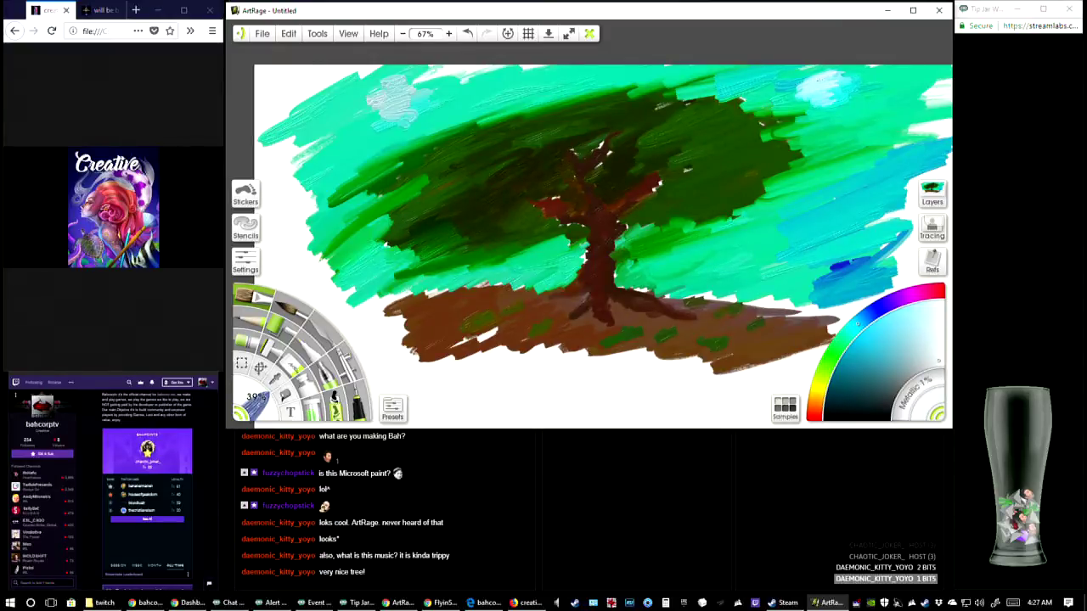
mouse_move(806, 77)
mouse_down()
mouse_move(854, 73)
mouse_move(872, 87)
mouse_move(858, 107)
mouse_move(833, 114)
mouse_up()
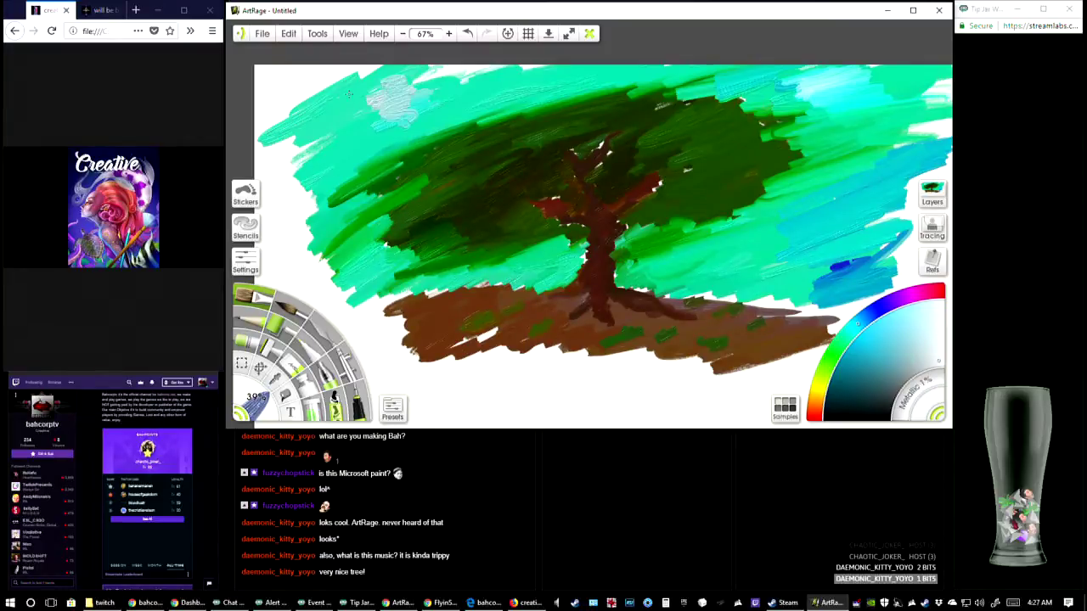
mouse_move(348, 93)
mouse_down()
mouse_move(414, 81)
mouse_move(403, 96)
mouse_move(417, 133)
mouse_up()
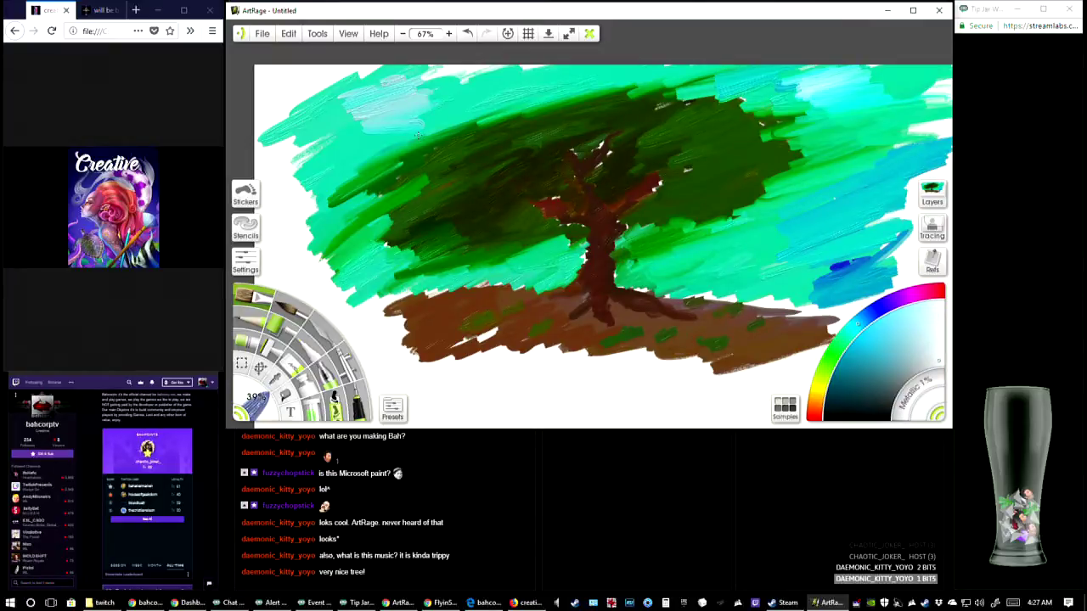
Switch to dark brown and extend the ground downward and to the left, blending over the green grass patches
click(819, 406)
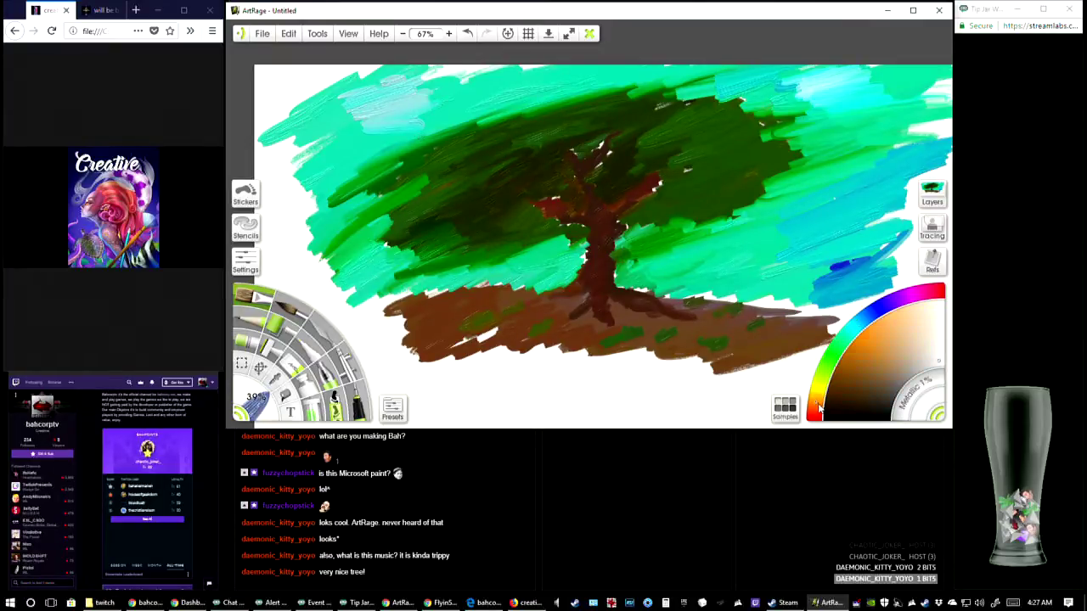
click(855, 386)
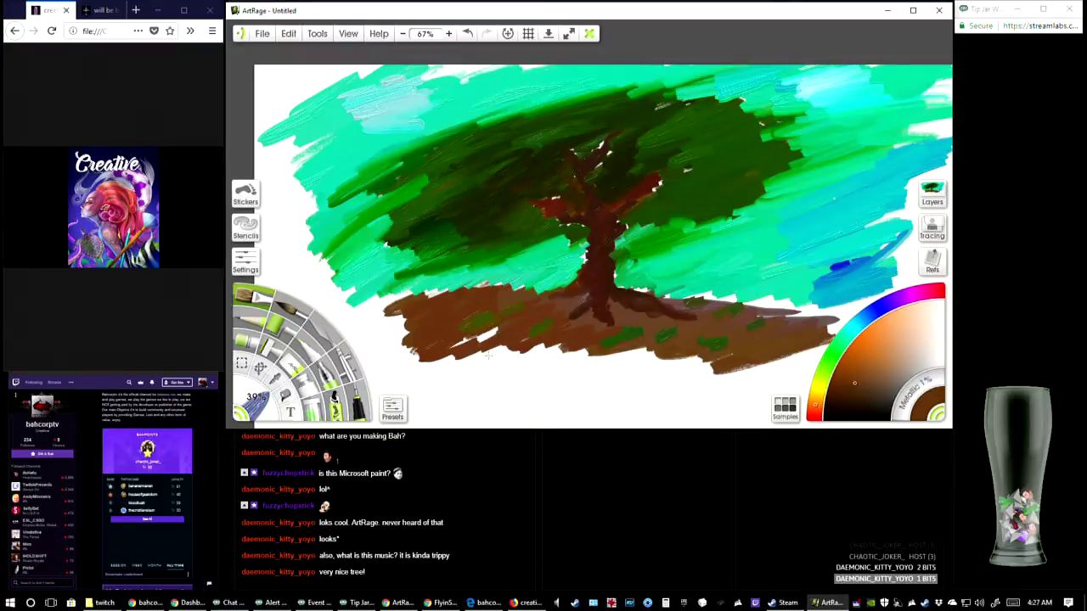
mouse_move(451, 341)
mouse_down()
mouse_move(496, 330)
mouse_move(513, 365)
mouse_move(581, 365)
mouse_move(593, 345)
mouse_move(654, 355)
mouse_move(633, 367)
mouse_move(620, 350)
mouse_move(657, 361)
mouse_move(745, 354)
mouse_move(649, 389)
mouse_move(860, 357)
mouse_move(693, 356)
mouse_up()
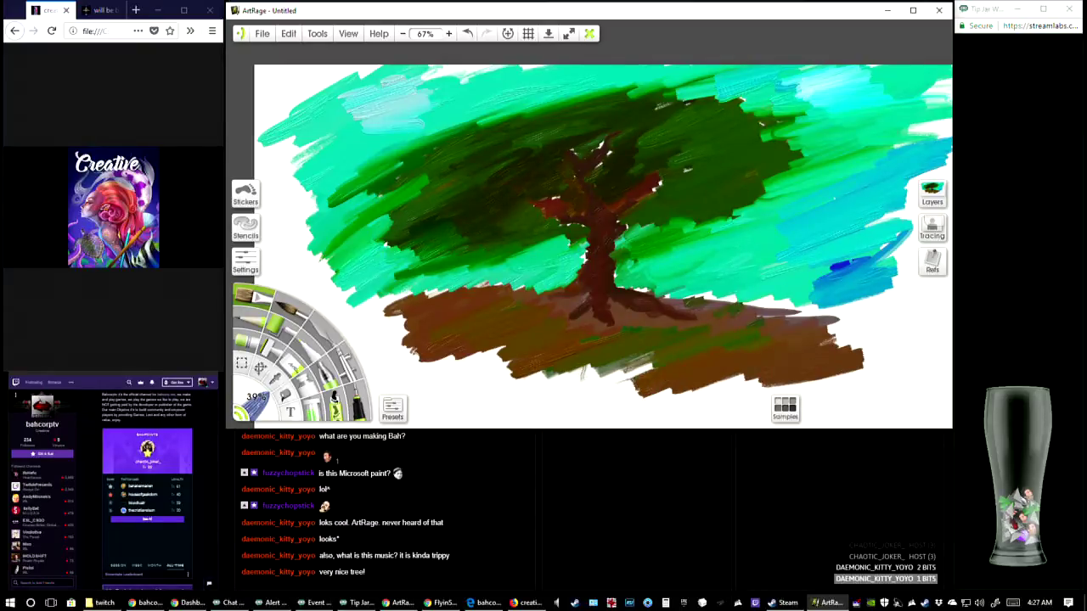
drag(549, 372, 693, 367)
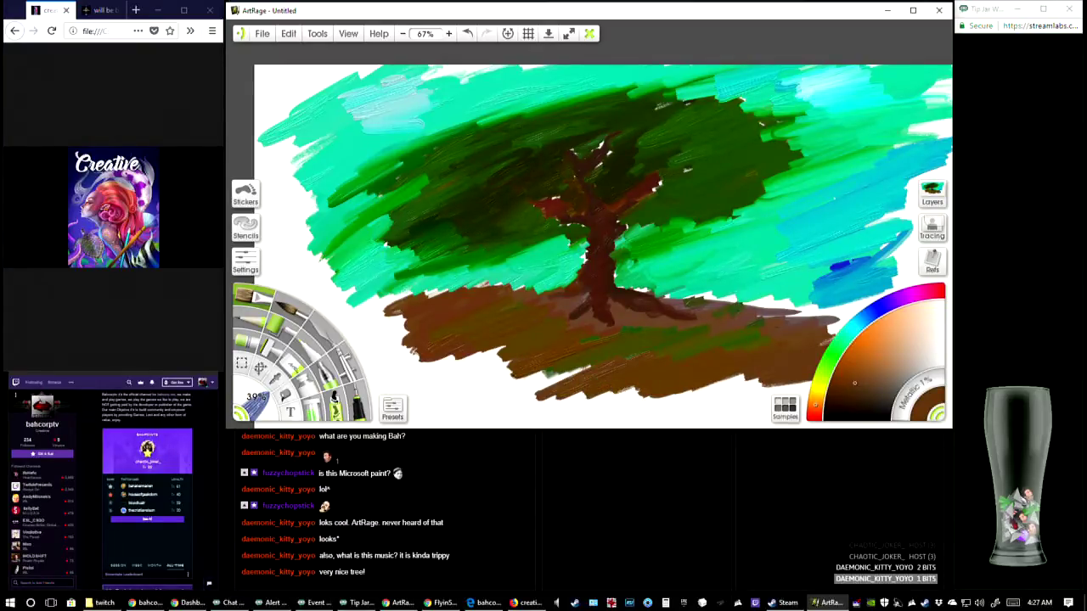
mouse_move(544, 374)
mouse_down()
mouse_move(475, 386)
mouse_move(607, 371)
mouse_up()
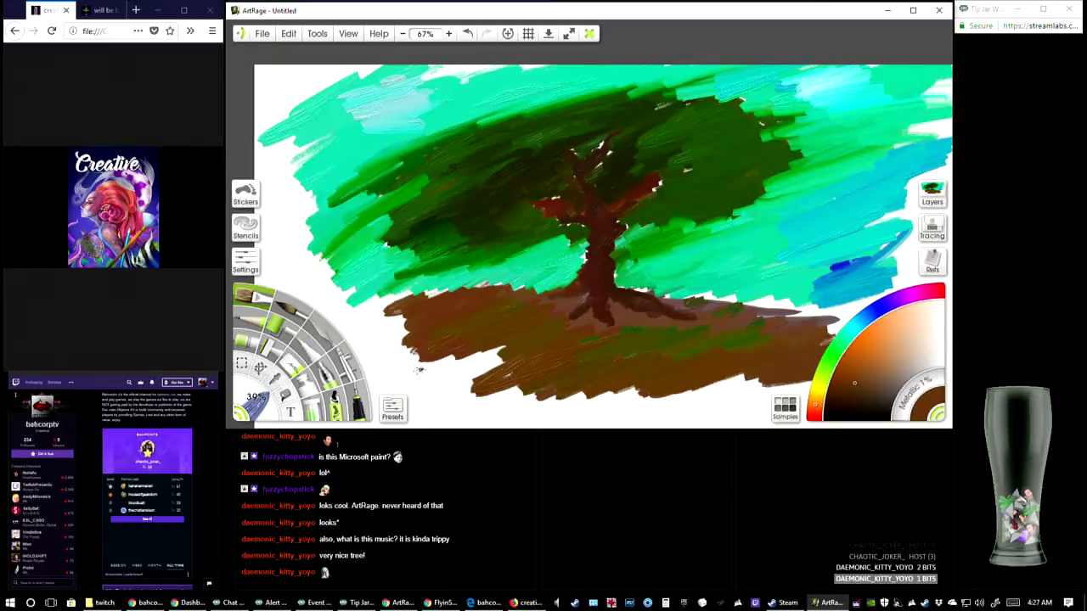
mouse_move(420, 370)
mouse_down()
mouse_move(501, 374)
mouse_move(459, 389)
mouse_move(323, 336)
mouse_move(344, 316)
mouse_move(370, 378)
mouse_move(480, 367)
mouse_move(552, 399)
mouse_move(683, 355)
mouse_up()
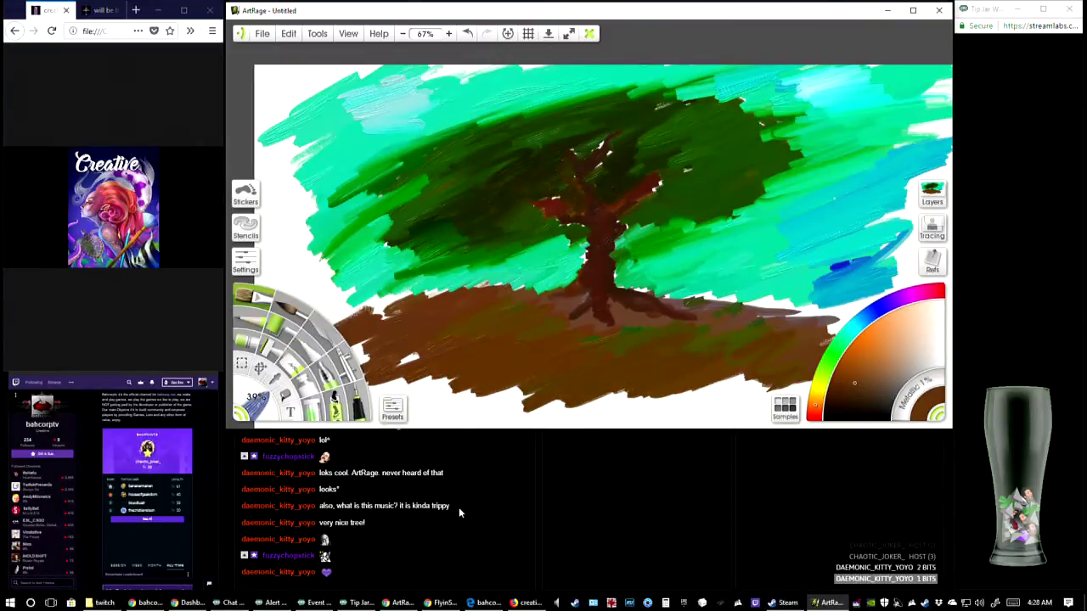
Pick a light green, dab a small highlight on the left of the canopy and switch to the brush beside the oil brush
mouse_move(525, 603)
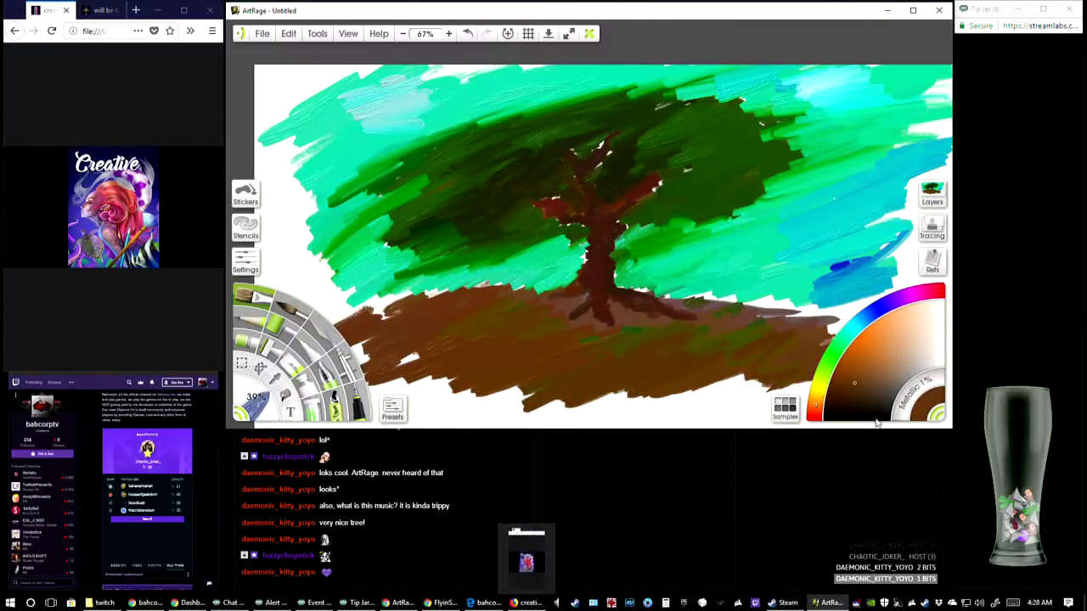
click(838, 363)
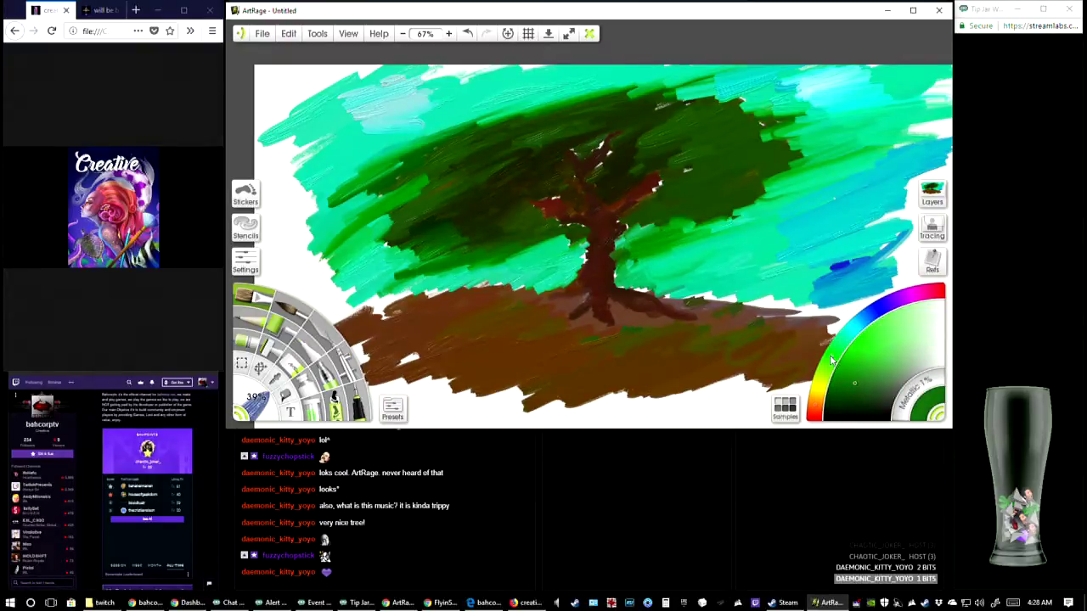
mouse_move(876, 360)
mouse_down()
mouse_move(885, 363)
mouse_move(881, 348)
mouse_up()
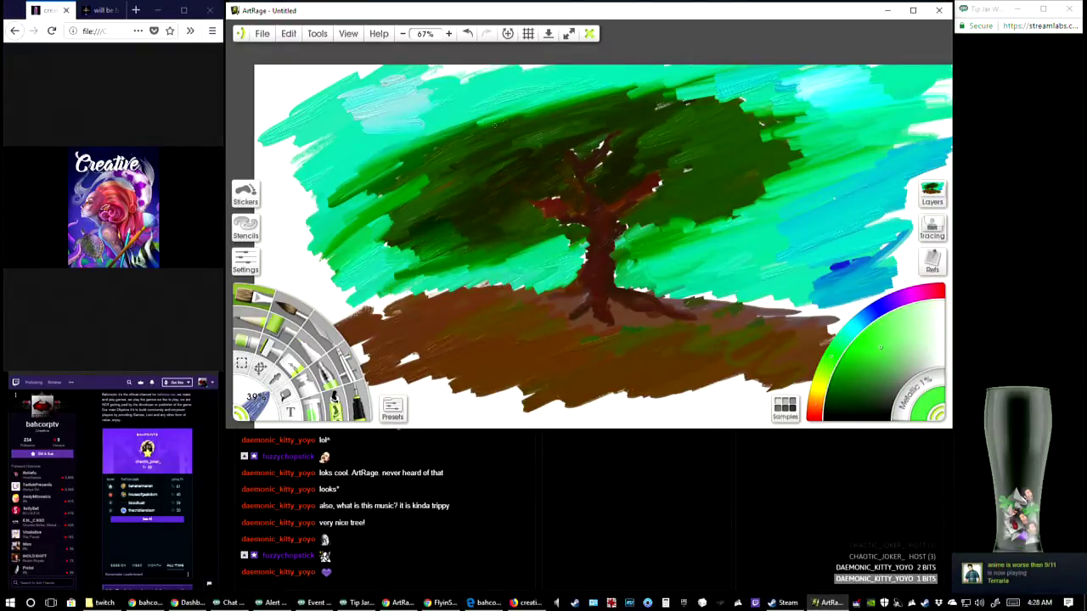
click(295, 314)
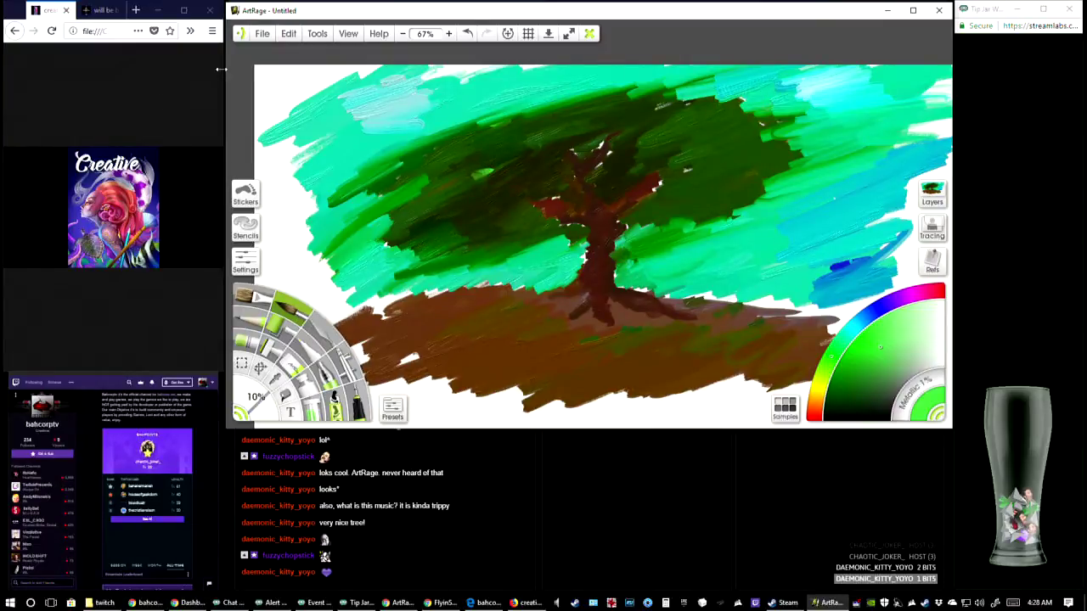
Save the painting under the name "the tree"
click(262, 38)
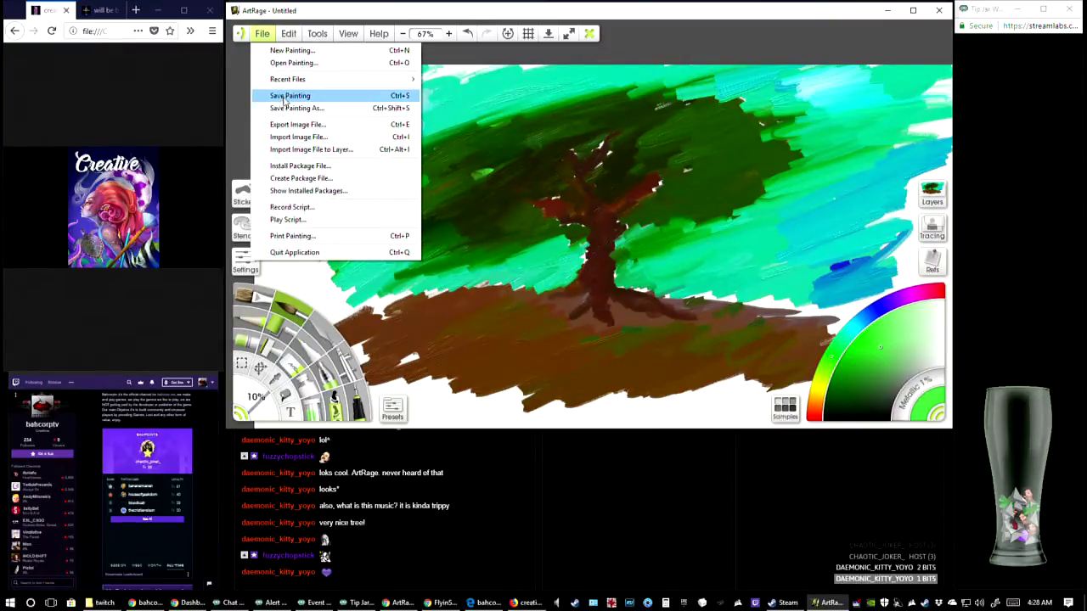
click(286, 98)
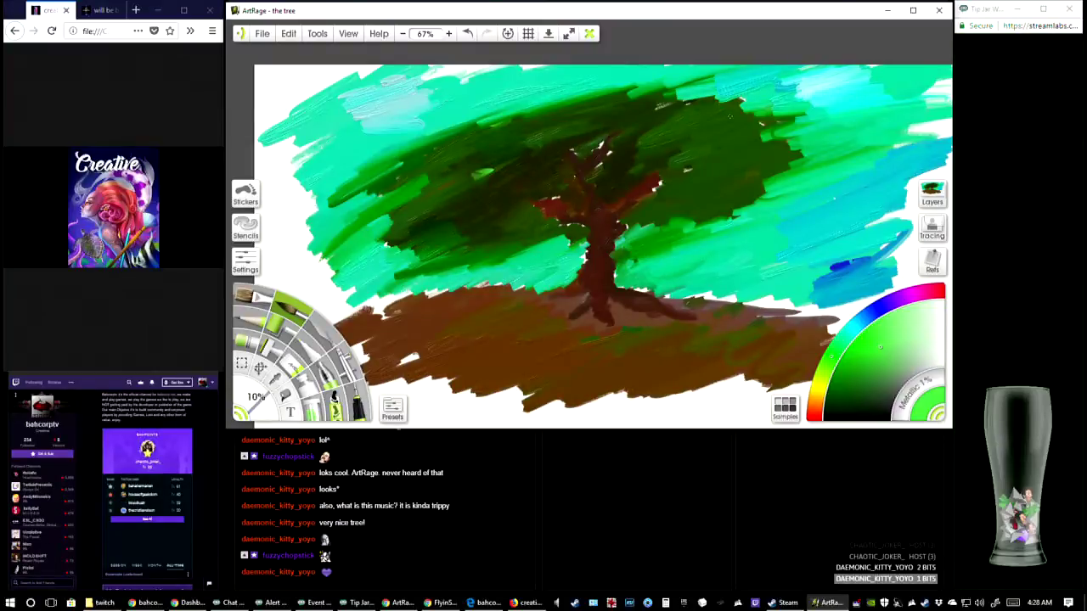
Create a new blank painting 1920 by 1050 px at 72 pixels per inch
click(262, 34)
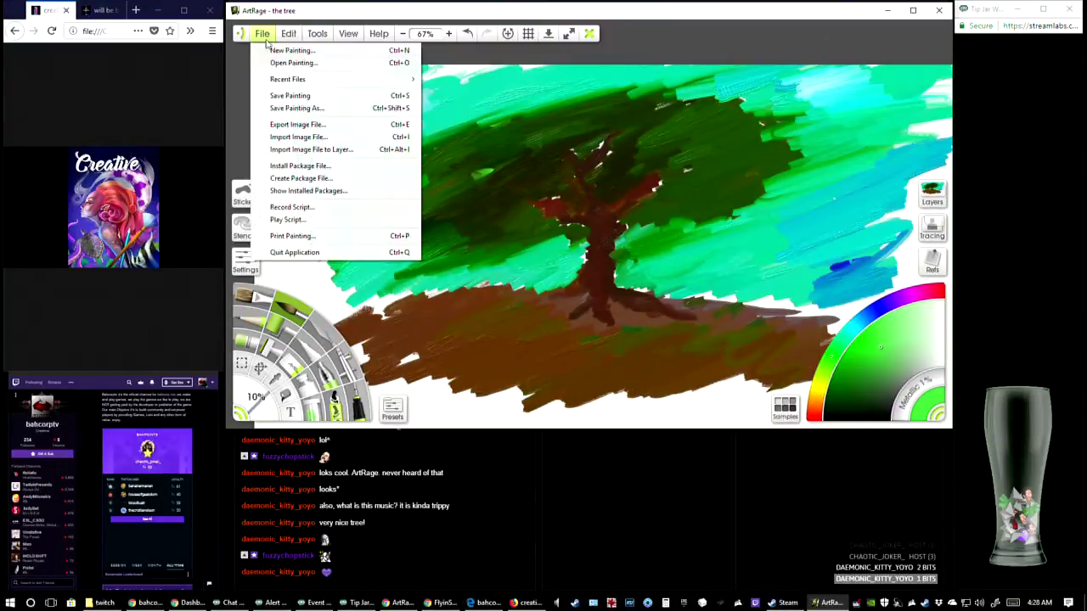
click(272, 49)
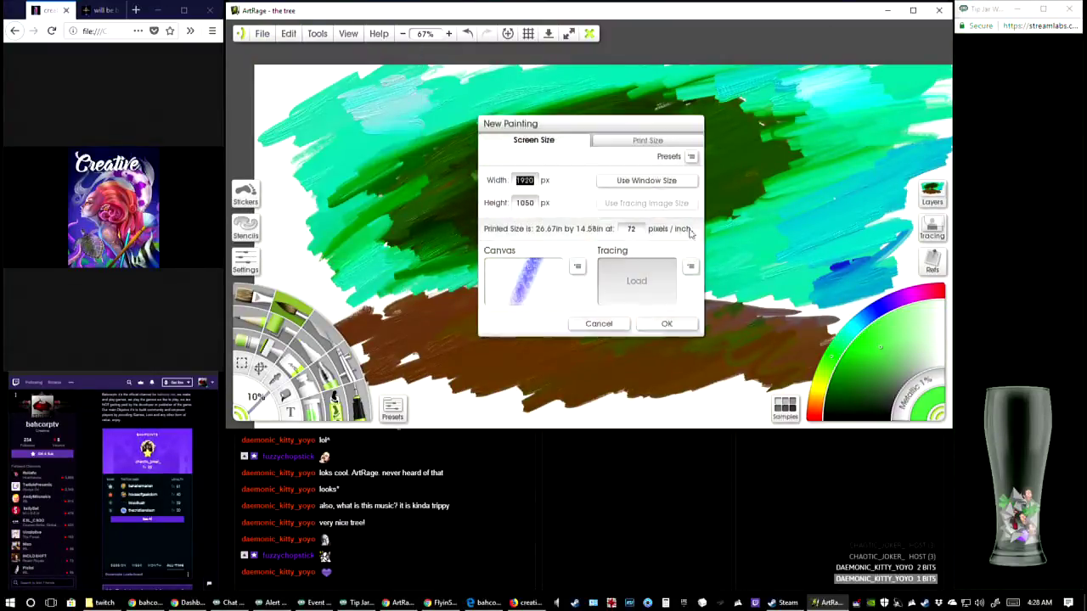
click(666, 323)
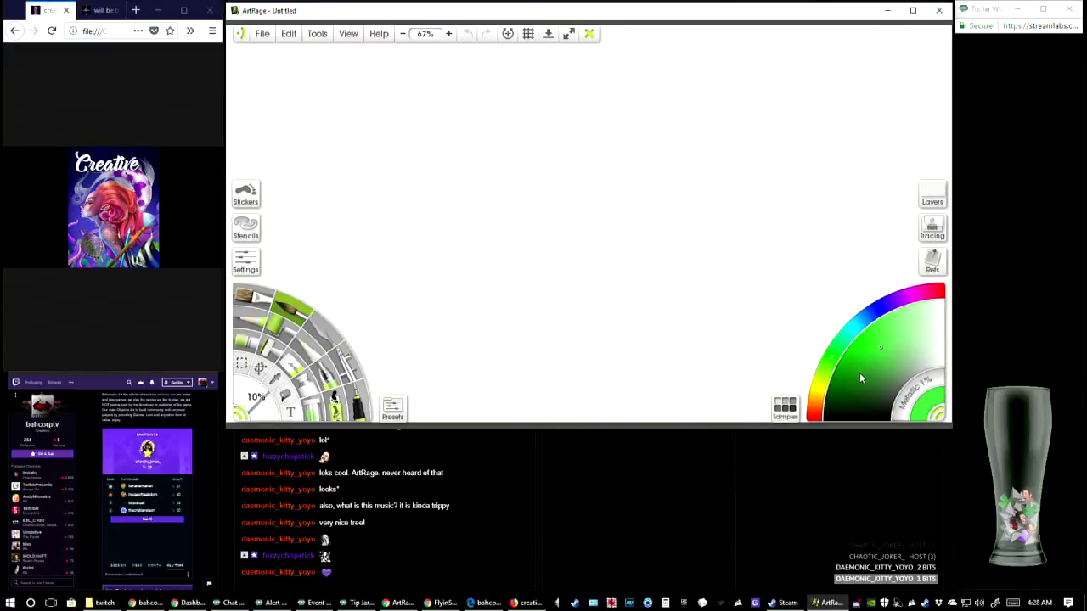
Pick red, set the brush size to 60%, and paint a filled round apple in the middle of the canvas
drag(815, 415, 939, 294)
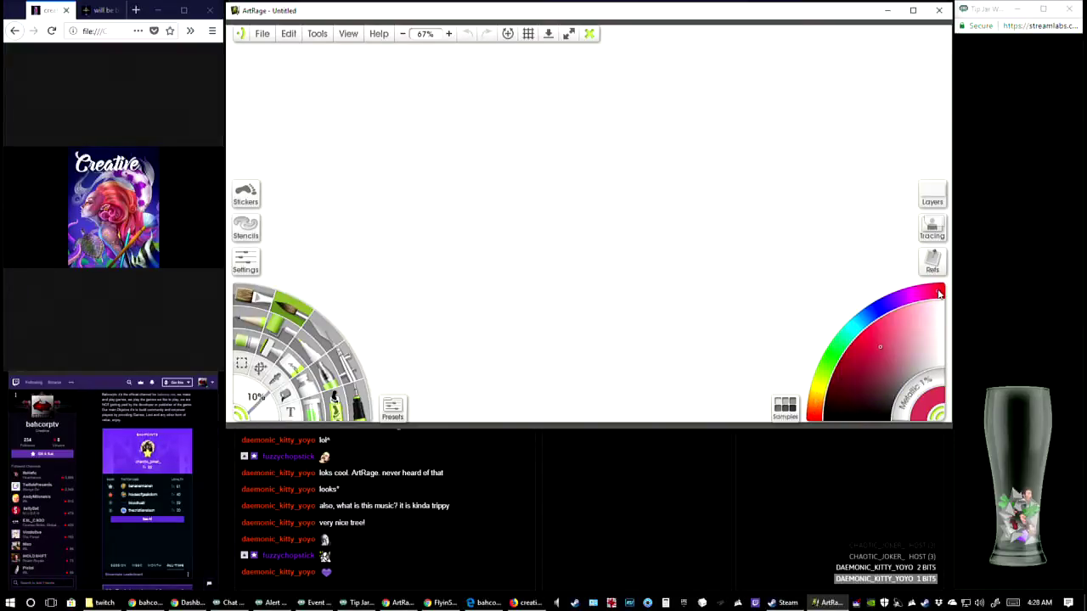
drag(867, 366, 860, 356)
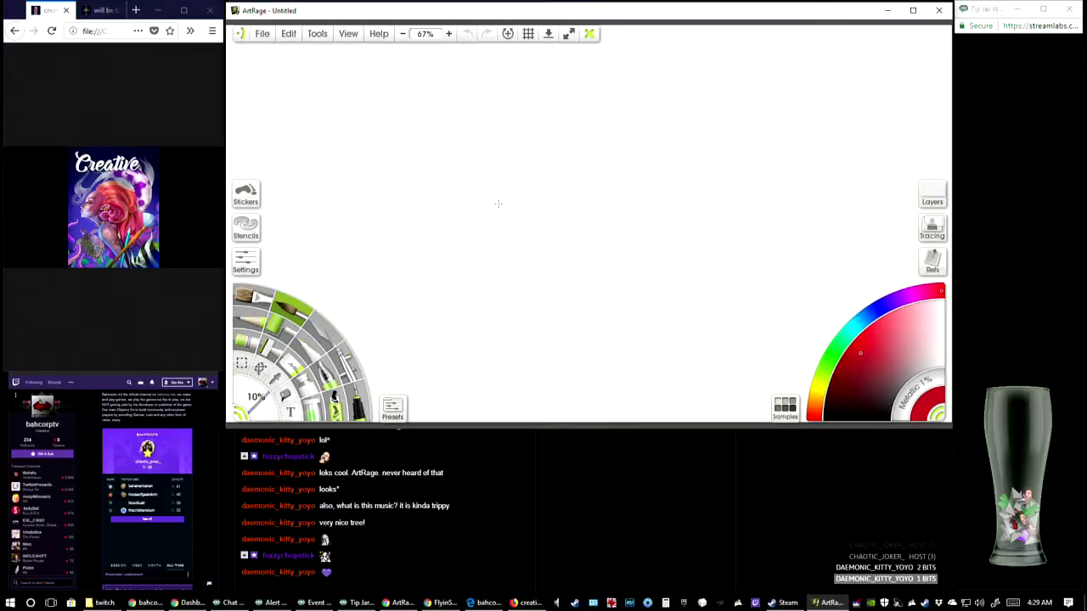
drag(498, 204, 487, 235)
drag(259, 388, 277, 416)
mouse_move(512, 193)
mouse_down()
mouse_move(484, 219)
mouse_move(489, 254)
mouse_move(532, 278)
mouse_move(606, 280)
mouse_move(656, 267)
mouse_move(688, 219)
mouse_move(667, 162)
mouse_move(623, 139)
mouse_move(553, 147)
mouse_move(503, 189)
mouse_move(483, 234)
mouse_move(517, 280)
mouse_move(565, 287)
mouse_move(580, 273)
mouse_move(654, 271)
mouse_move(688, 216)
mouse_move(650, 151)
mouse_move(586, 146)
mouse_move(529, 174)
mouse_move(574, 146)
mouse_up()
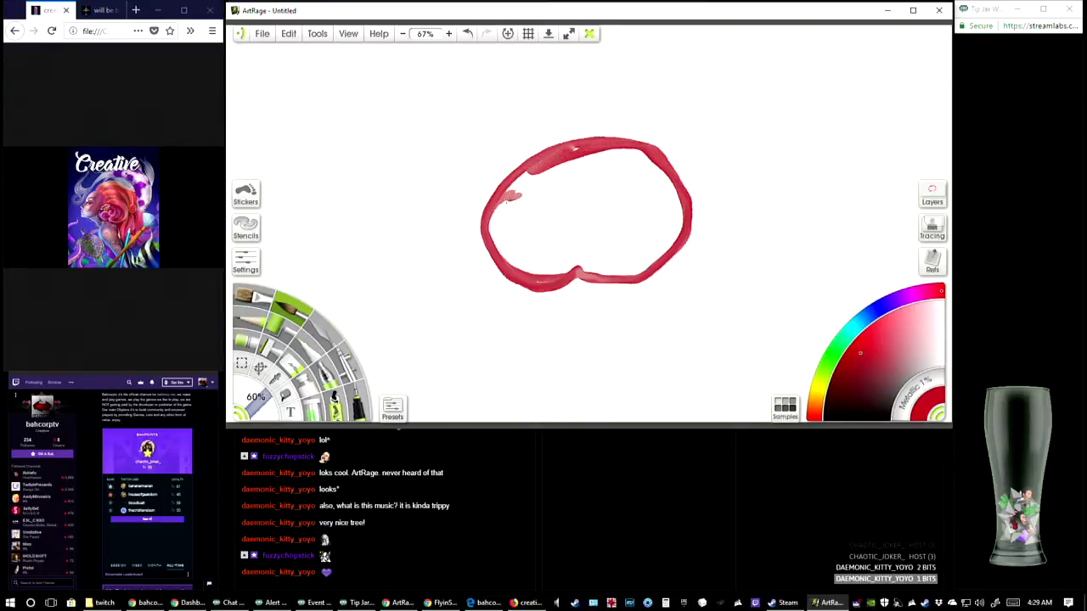
mouse_move(510, 197)
mouse_down()
mouse_move(548, 172)
mouse_move(515, 220)
mouse_move(539, 280)
mouse_move(602, 258)
mouse_move(616, 268)
mouse_move(638, 253)
mouse_move(624, 276)
mouse_move(636, 277)
mouse_move(673, 236)
mouse_move(682, 208)
mouse_move(605, 244)
mouse_move(656, 195)
mouse_move(637, 173)
mouse_move(521, 234)
mouse_move(601, 164)
mouse_move(575, 150)
mouse_move(570, 163)
mouse_move(655, 247)
mouse_move(672, 239)
mouse_move(676, 195)
mouse_move(622, 150)
mouse_move(671, 204)
mouse_move(663, 237)
mouse_move(642, 250)
mouse_move(674, 218)
mouse_move(602, 257)
mouse_move(592, 244)
mouse_move(636, 220)
mouse_move(609, 186)
mouse_move(539, 213)
mouse_move(591, 148)
mouse_move(629, 160)
mouse_move(580, 166)
mouse_move(642, 153)
mouse_move(658, 178)
mouse_up()
mouse_move(615, 237)
mouse_down()
mouse_move(523, 281)
mouse_move(522, 296)
mouse_move(496, 277)
mouse_move(484, 222)
mouse_move(497, 203)
mouse_move(591, 141)
mouse_move(625, 148)
mouse_move(690, 245)
mouse_move(635, 289)
mouse_move(590, 284)
mouse_move(557, 299)
mouse_move(506, 259)
mouse_move(502, 237)
mouse_move(525, 297)
mouse_up()
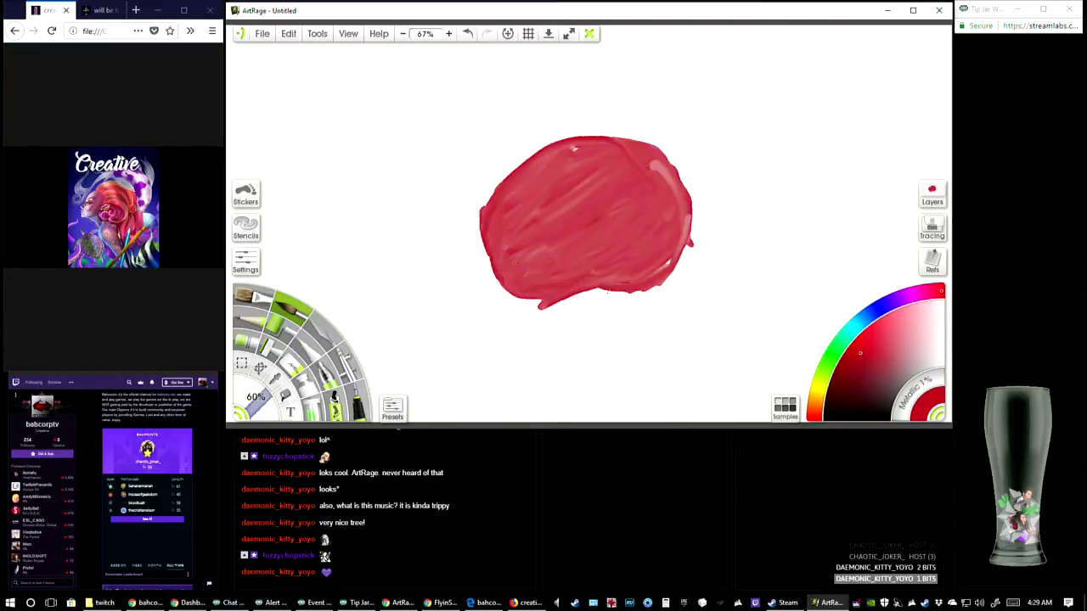
Paint a white highlight on the apple's lower left and a pale green forked stem at its top
click(942, 361)
mouse_move(516, 200)
mouse_down()
mouse_move(506, 269)
mouse_move(567, 286)
mouse_move(506, 221)
mouse_move(517, 199)
mouse_move(507, 219)
mouse_move(525, 273)
mouse_move(583, 279)
mouse_move(567, 286)
mouse_move(522, 266)
mouse_move(522, 226)
mouse_move(507, 222)
mouse_move(517, 187)
mouse_move(502, 201)
mouse_move(506, 257)
mouse_move(531, 280)
mouse_move(589, 286)
mouse_move(525, 255)
mouse_move(530, 232)
mouse_move(516, 206)
mouse_up()
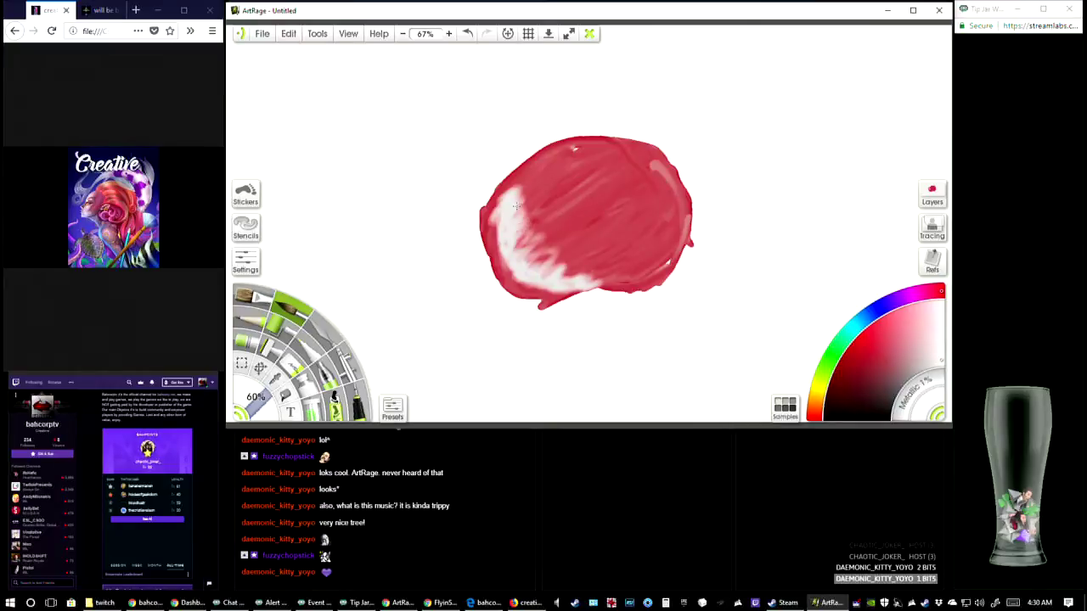
click(835, 356)
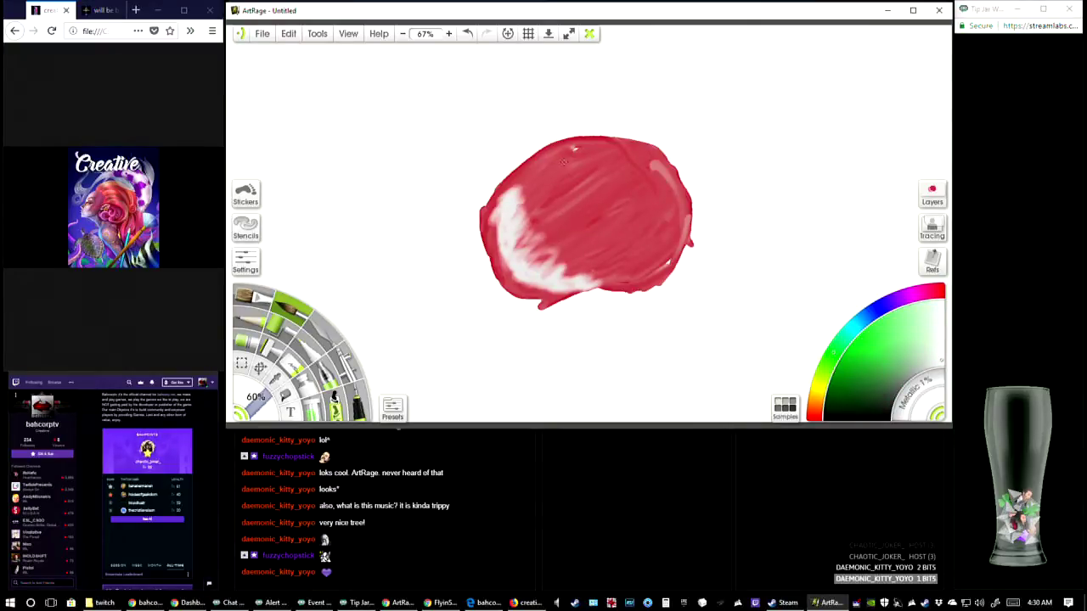
drag(564, 161, 466, 149)
mouse_move(537, 150)
mouse_down()
mouse_move(507, 127)
mouse_move(450, 131)
mouse_up()
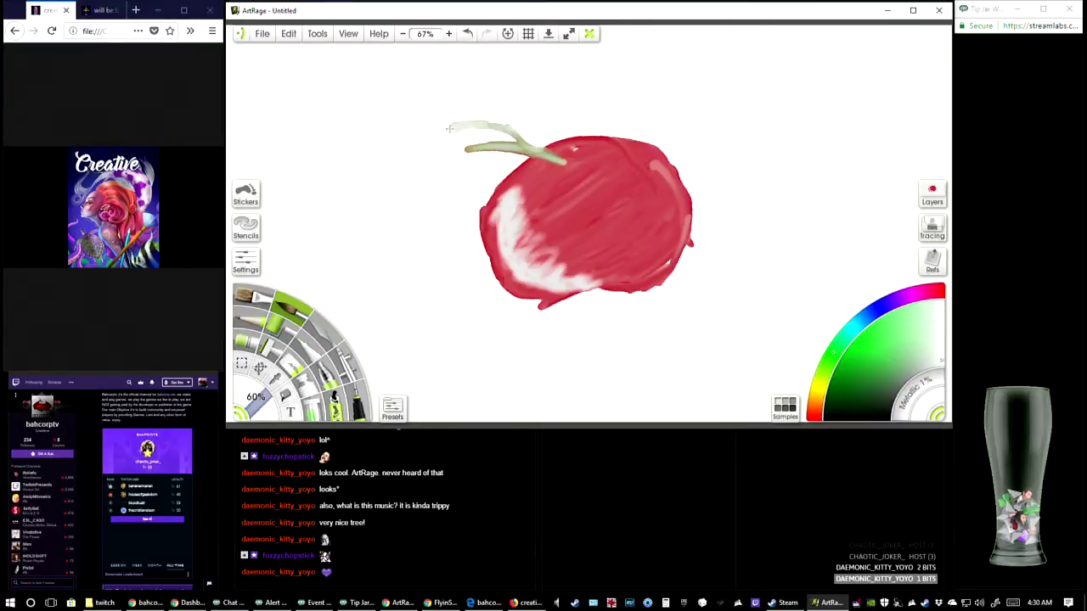
Pick a medium green, paint a leaf around the stem's forks and dab the stem's base on the apple
click(871, 360)
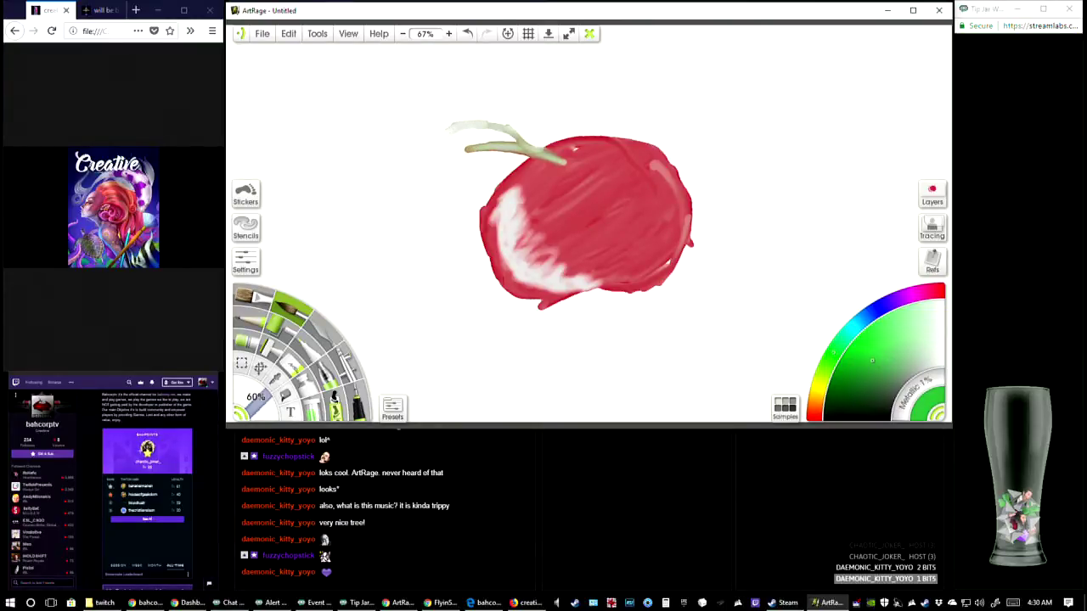
drag(507, 125, 532, 151)
mouse_move(486, 119)
mouse_down()
mouse_move(430, 130)
mouse_move(400, 181)
mouse_move(405, 203)
mouse_move(431, 175)
mouse_move(498, 173)
mouse_move(524, 146)
mouse_move(459, 144)
mouse_move(507, 146)
mouse_move(480, 127)
mouse_move(440, 129)
mouse_move(404, 197)
mouse_move(438, 154)
mouse_move(434, 172)
mouse_move(445, 160)
mouse_move(484, 157)
mouse_move(468, 161)
mouse_move(503, 168)
mouse_move(487, 127)
mouse_move(457, 134)
mouse_move(510, 138)
mouse_up()
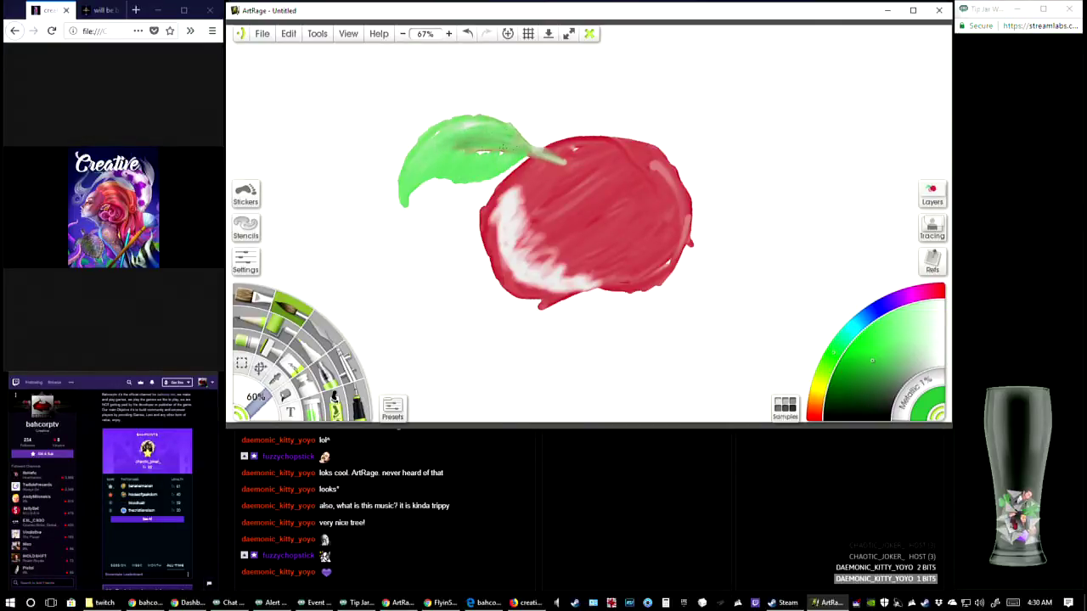
drag(559, 170, 570, 152)
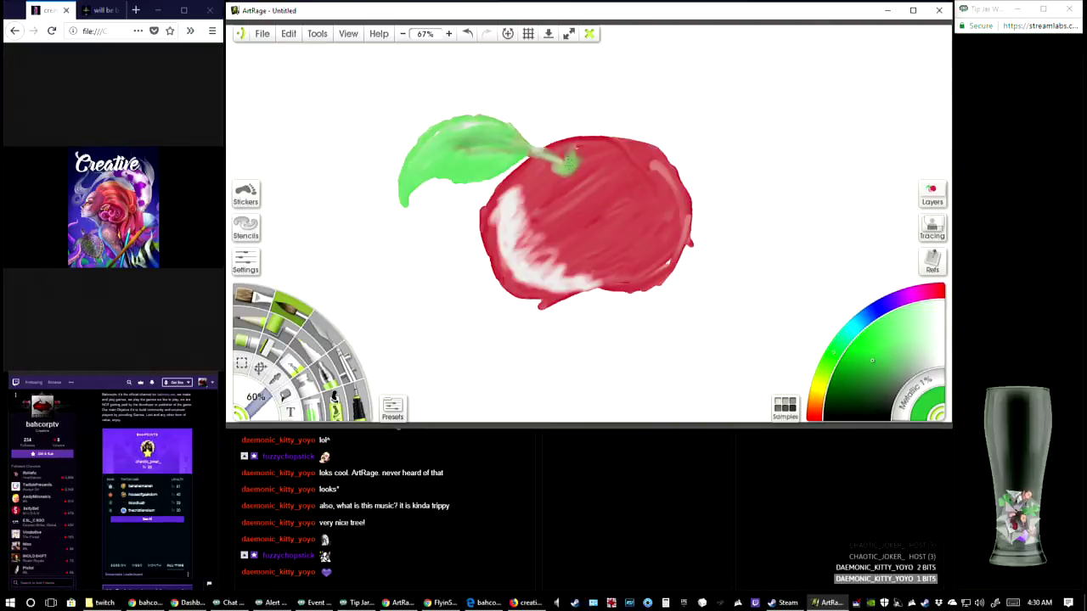
Switch to near-black to shade the stem base and leaf vein, and outline the apple
click(885, 413)
mouse_move(573, 167)
mouse_down()
mouse_move(561, 175)
mouse_move(569, 170)
mouse_up()
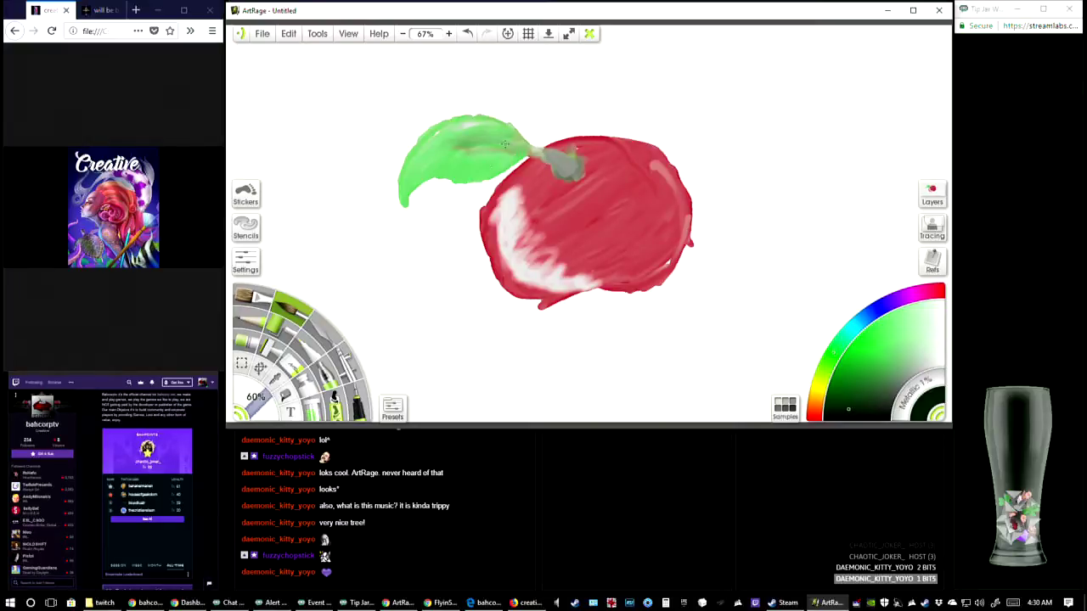
mouse_move(505, 144)
mouse_down()
mouse_move(438, 144)
mouse_move(500, 148)
mouse_move(458, 145)
mouse_move(430, 159)
mouse_move(453, 141)
mouse_move(406, 199)
mouse_move(479, 141)
mouse_move(427, 139)
mouse_move(445, 146)
mouse_move(430, 159)
mouse_move(473, 141)
mouse_up()
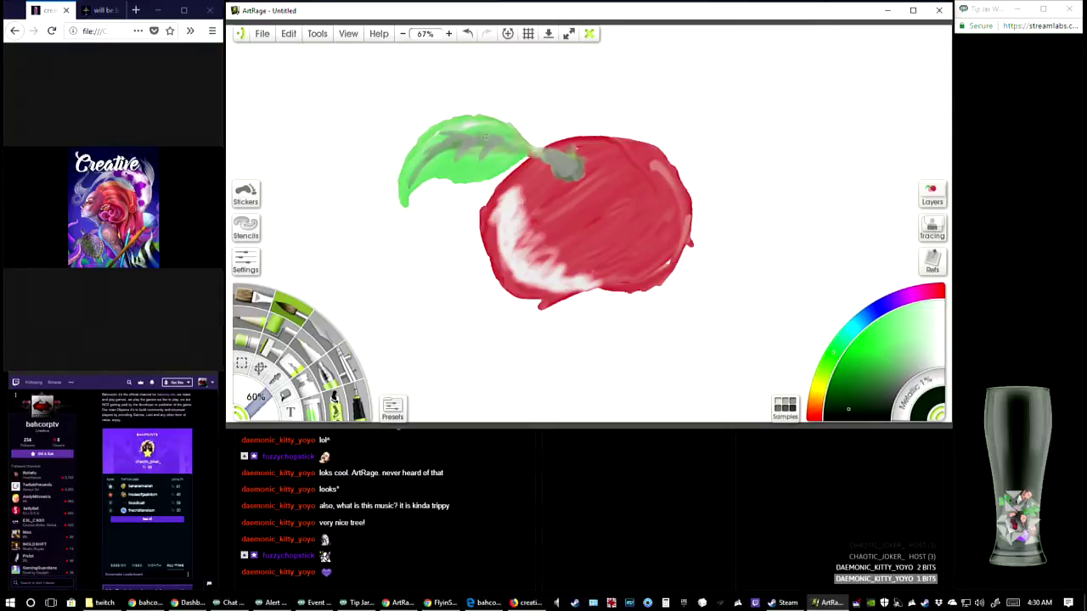
mouse_move(554, 155)
mouse_down()
mouse_move(501, 150)
mouse_move(547, 158)
mouse_move(444, 144)
mouse_move(460, 146)
mouse_move(414, 173)
mouse_up()
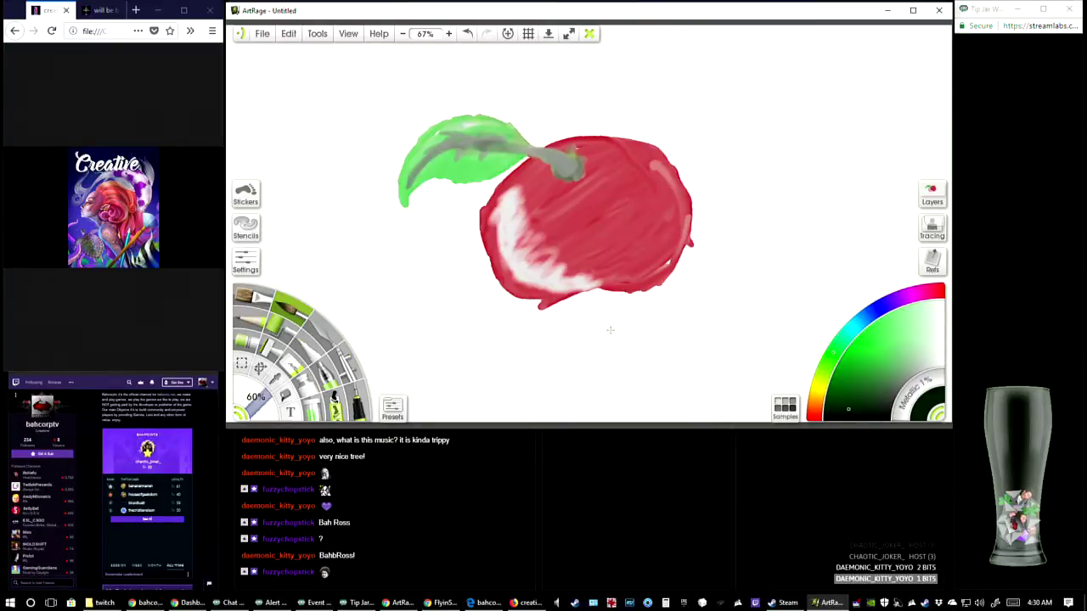
mouse_move(475, 179)
mouse_down()
mouse_move(480, 270)
mouse_move(521, 302)
mouse_move(598, 286)
mouse_move(600, 255)
mouse_move(600, 270)
mouse_move(634, 300)
mouse_move(582, 293)
mouse_move(626, 295)
mouse_move(683, 231)
mouse_up()
mouse_move(543, 147)
mouse_down()
mouse_move(586, 133)
mouse_move(645, 143)
mouse_move(679, 183)
mouse_move(690, 229)
mouse_move(684, 265)
mouse_move(650, 299)
mouse_move(588, 289)
mouse_move(591, 276)
mouse_move(629, 294)
mouse_move(596, 287)
mouse_move(562, 299)
mouse_up()
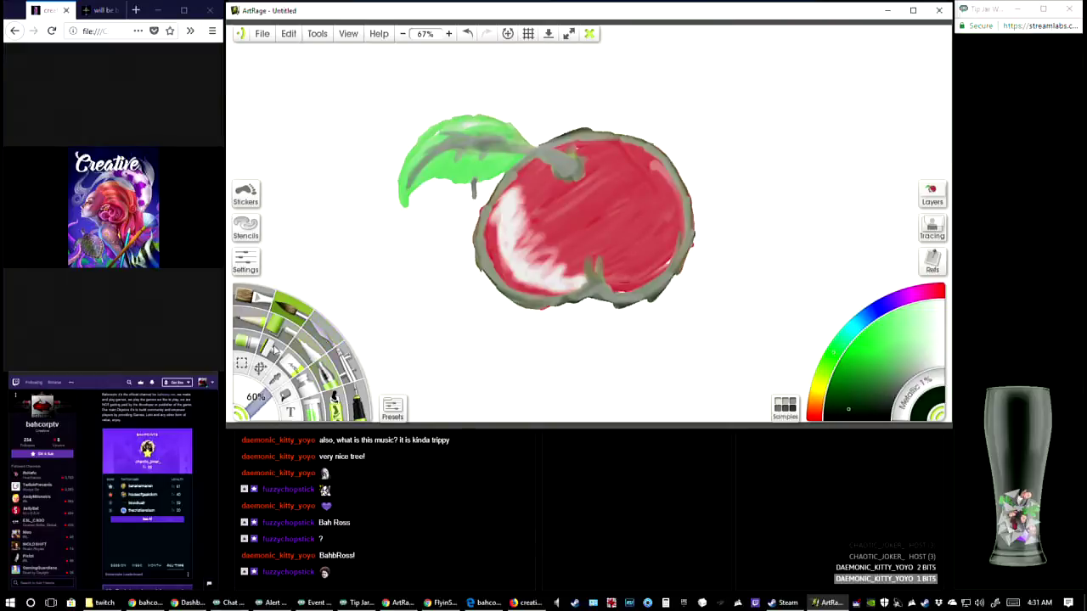
Switch to the paint tube, enlarge it to 97%, and lay thick near-black strokes left of the leaf
click(304, 390)
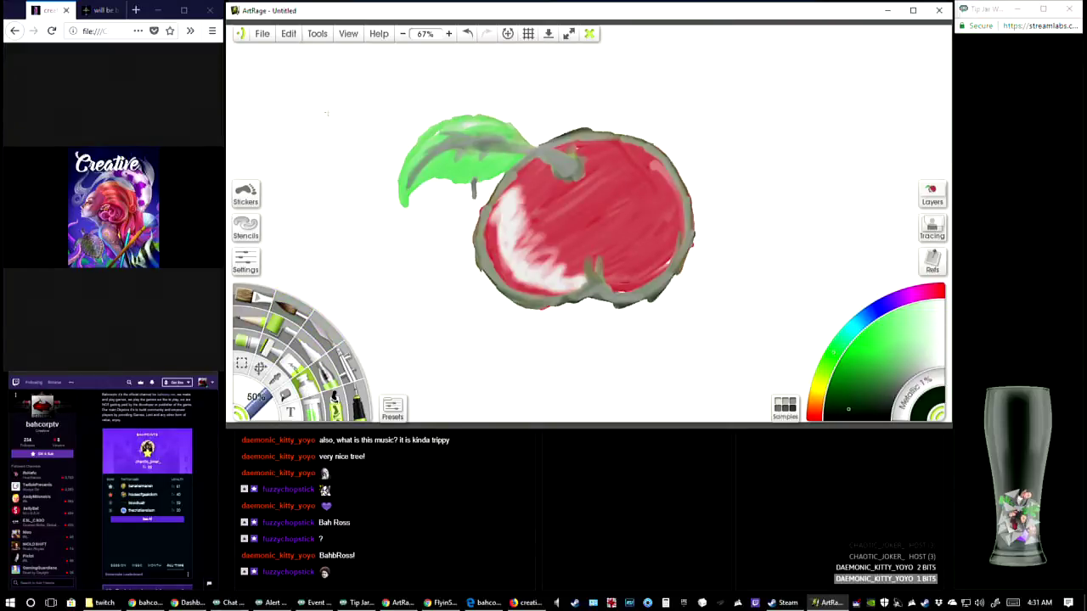
drag(268, 121, 340, 96)
drag(257, 399, 304, 422)
drag(270, 137, 406, 87)
mouse_move(348, 120)
mouse_down()
mouse_move(269, 162)
mouse_move(337, 115)
mouse_up()
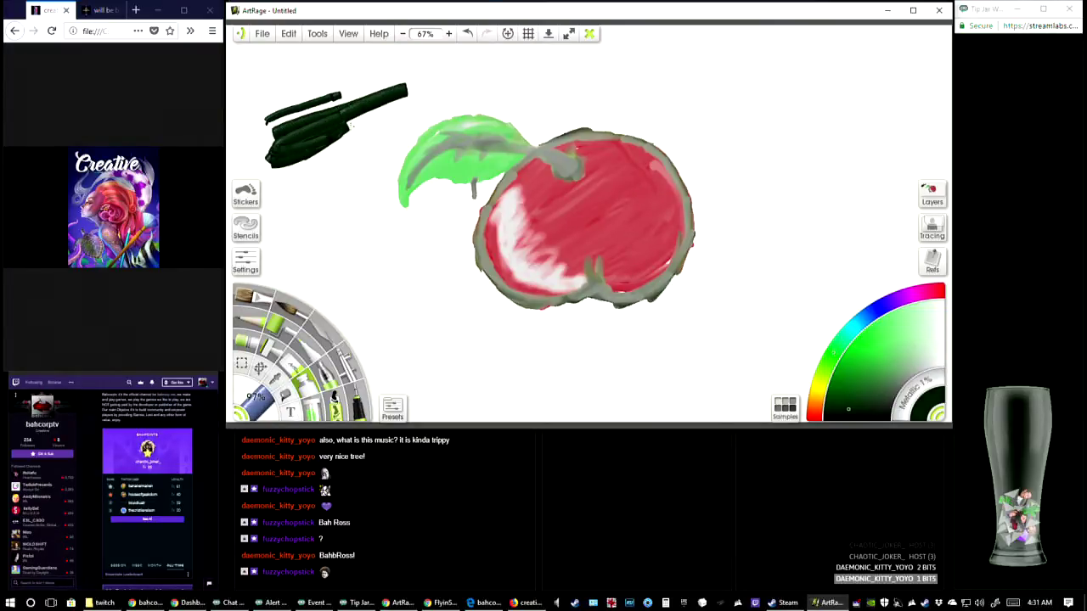
Squeeze overlapping bright green, light blue and dark blue paint right of the apple, plus a short dark blue stroke below
mouse_move(684, 90)
mouse_down()
mouse_move(797, 71)
mouse_move(713, 99)
mouse_move(794, 88)
mouse_move(741, 108)
mouse_move(809, 107)
mouse_move(687, 114)
mouse_move(817, 132)
mouse_move(762, 153)
mouse_move(788, 163)
mouse_move(797, 183)
mouse_move(740, 198)
mouse_move(800, 180)
mouse_move(842, 127)
mouse_up()
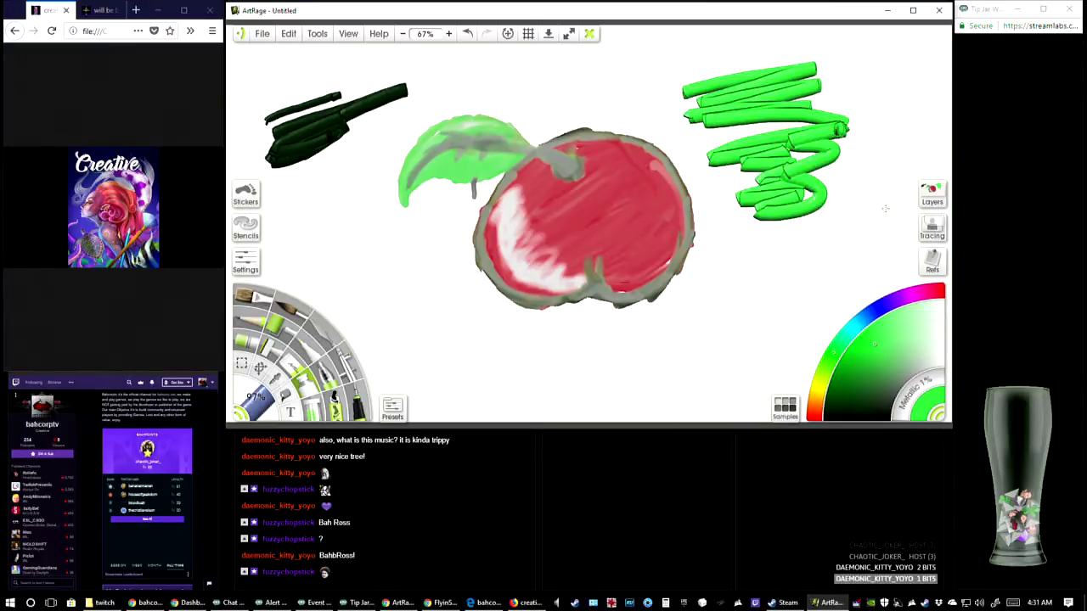
click(858, 328)
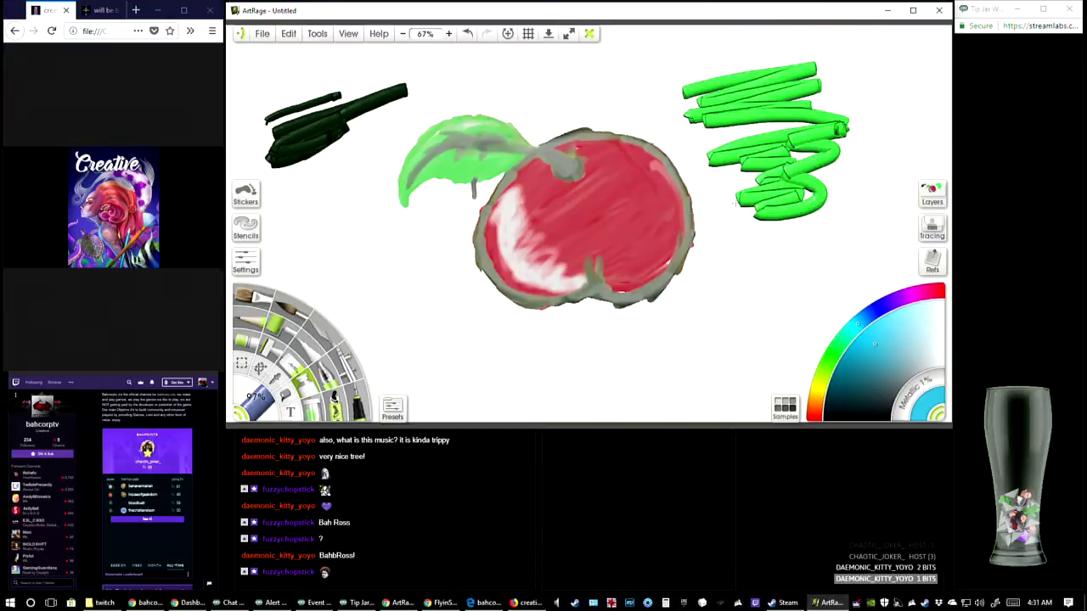
mouse_move(735, 202)
mouse_down()
mouse_move(848, 171)
mouse_move(805, 199)
mouse_move(771, 248)
mouse_move(730, 200)
mouse_move(841, 127)
mouse_up()
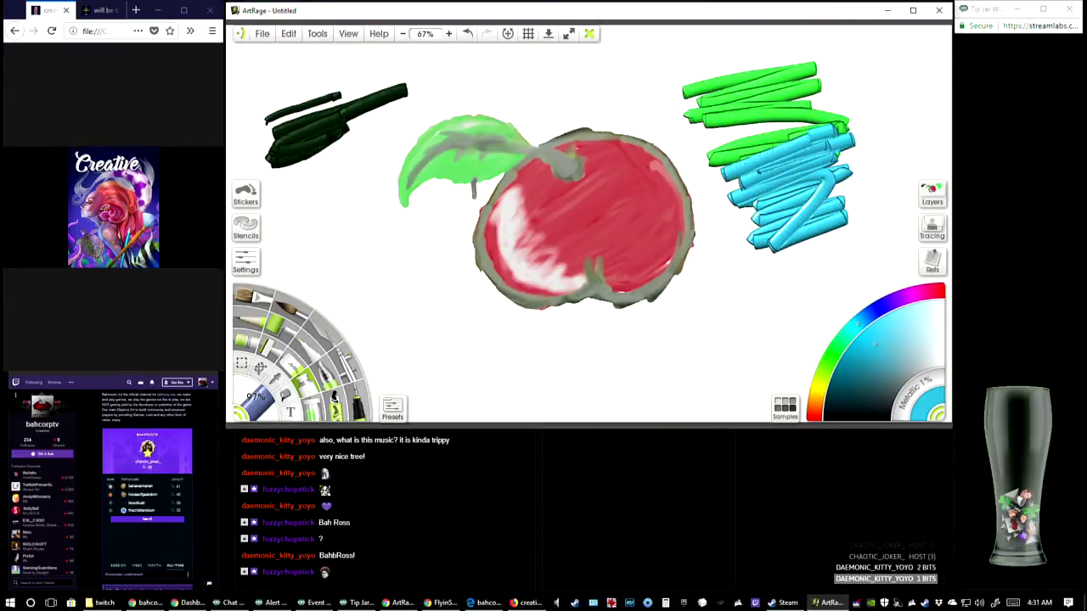
click(880, 308)
mouse_move(745, 156)
mouse_down()
mouse_move(795, 136)
mouse_move(828, 174)
mouse_move(739, 144)
mouse_move(748, 128)
mouse_move(728, 143)
mouse_up()
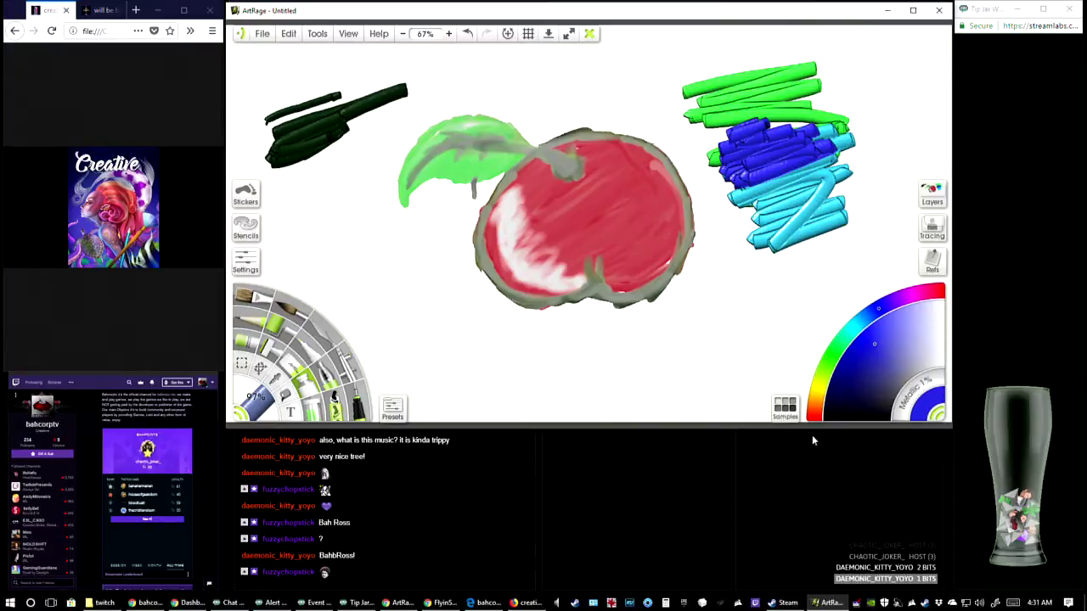
drag(749, 332, 801, 302)
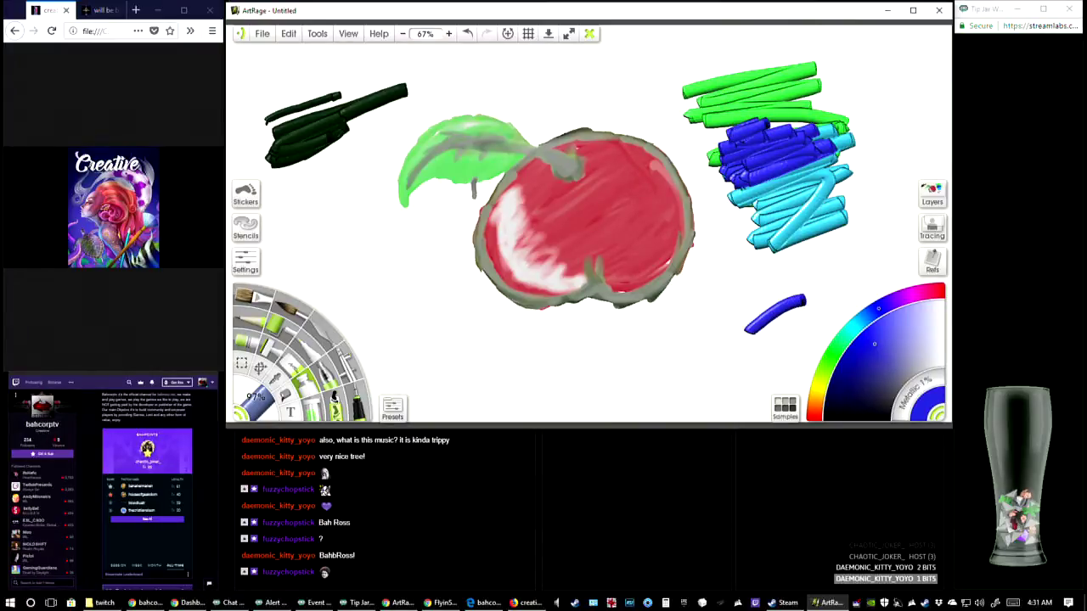
Smear the light blue paint with the palette knife, first at 20% and with its size raised to 51%
click(326, 338)
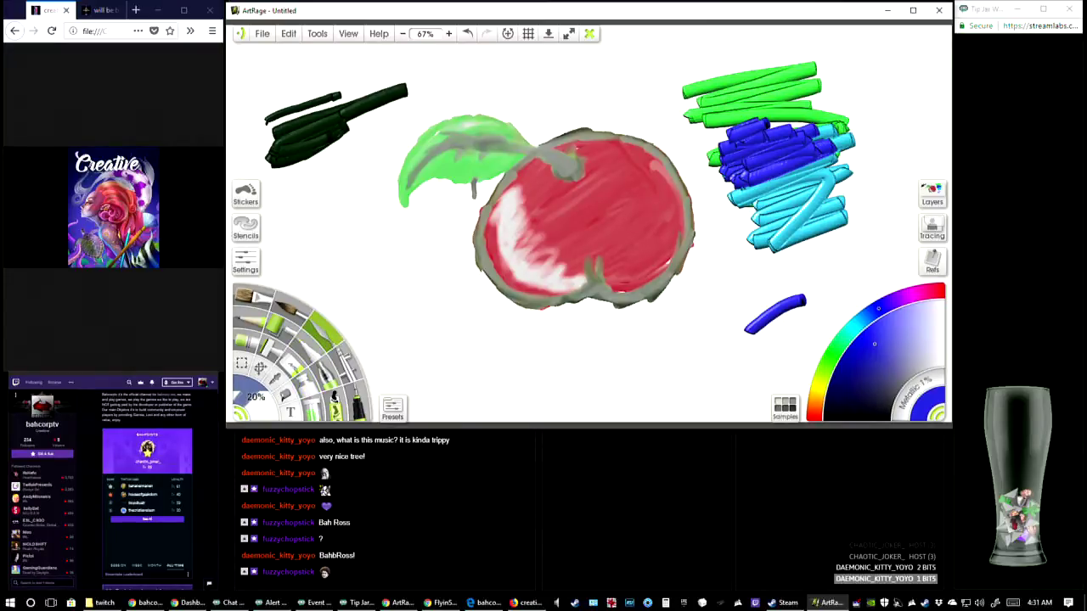
drag(737, 197, 848, 162)
drag(752, 222, 815, 211)
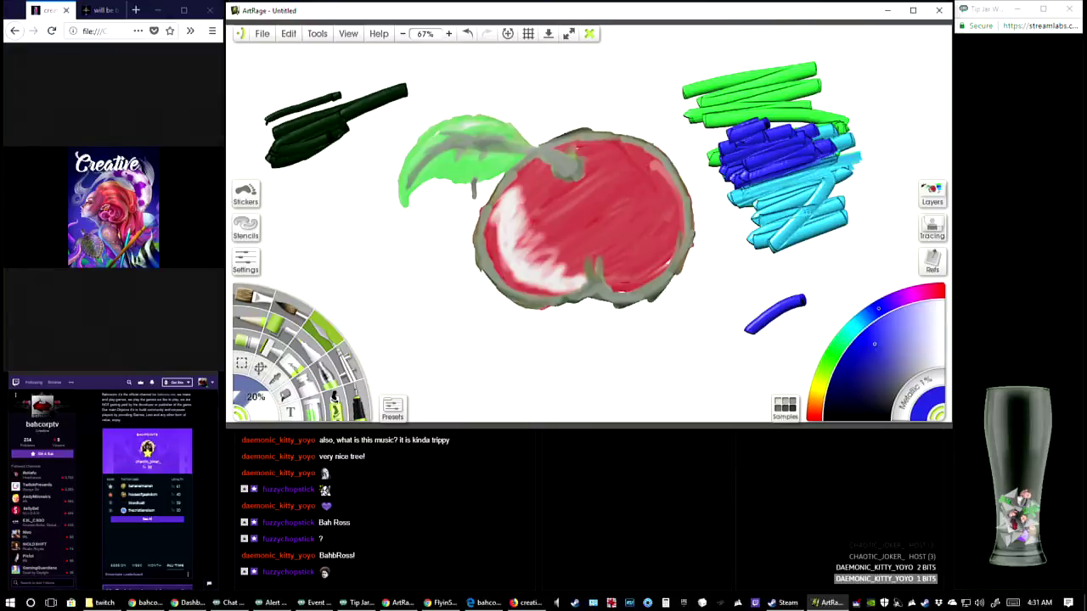
mouse_move(744, 252)
mouse_down()
mouse_move(814, 246)
mouse_move(877, 219)
mouse_up()
drag(239, 400, 281, 409)
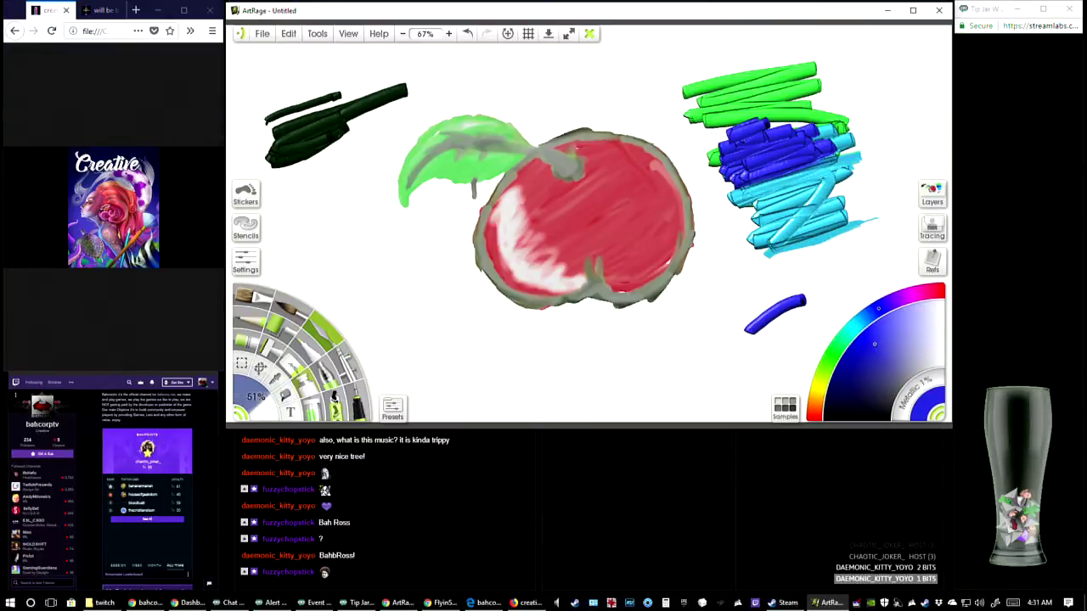
mouse_move(758, 246)
mouse_down()
mouse_move(845, 224)
mouse_move(725, 270)
mouse_move(872, 219)
mouse_move(737, 253)
mouse_move(873, 212)
mouse_up()
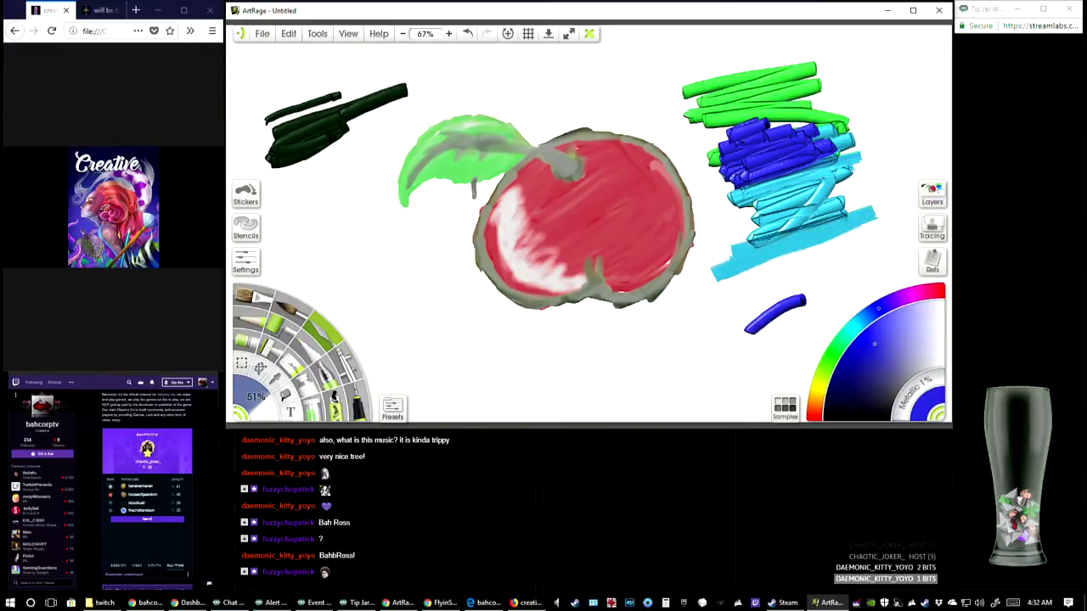
Blend the green and blue paint with the palette knife, spread the lower blue stroke, and smear colour across the apple
mouse_move(797, 112)
mouse_down()
mouse_move(732, 140)
mouse_move(690, 138)
mouse_move(685, 124)
mouse_move(710, 101)
mouse_move(667, 106)
mouse_move(669, 92)
mouse_move(808, 61)
mouse_move(826, 106)
mouse_move(764, 151)
mouse_move(829, 147)
mouse_move(868, 127)
mouse_move(880, 165)
mouse_move(825, 192)
mouse_move(705, 214)
mouse_move(733, 244)
mouse_move(834, 177)
mouse_move(815, 156)
mouse_move(722, 183)
mouse_up()
mouse_move(772, 323)
mouse_down()
mouse_move(682, 357)
mouse_move(837, 293)
mouse_move(708, 374)
mouse_move(726, 379)
mouse_move(698, 354)
mouse_move(651, 388)
mouse_move(631, 371)
mouse_move(859, 278)
mouse_move(890, 273)
mouse_up()
drag(828, 297, 905, 270)
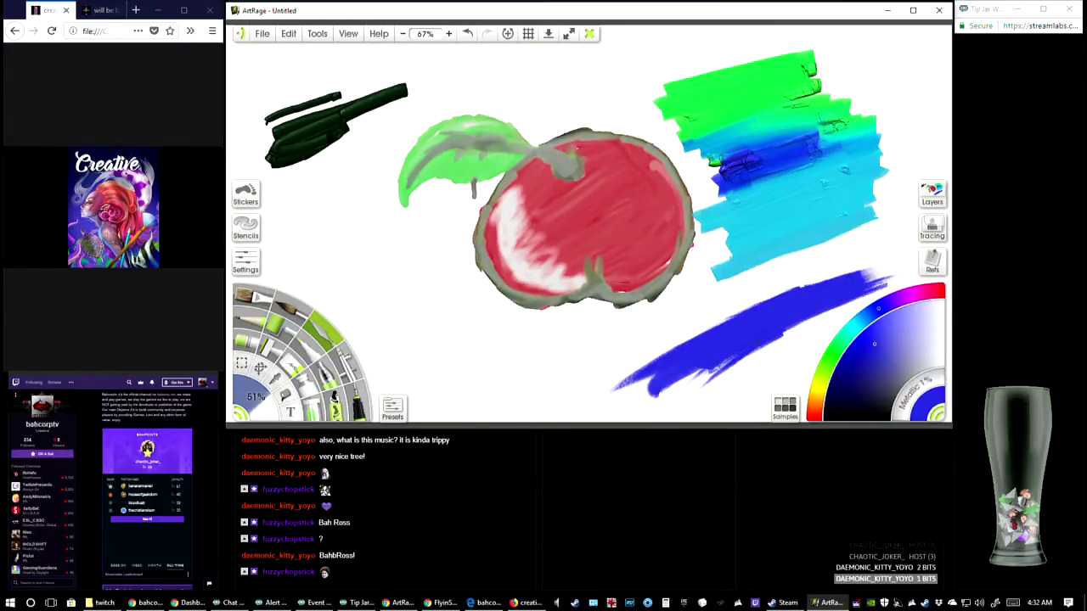
mouse_move(755, 158)
mouse_down()
mouse_move(677, 186)
mouse_move(679, 209)
mouse_move(739, 225)
mouse_move(875, 185)
mouse_move(563, 184)
mouse_move(544, 172)
mouse_move(949, 166)
mouse_up()
click(958, 165)
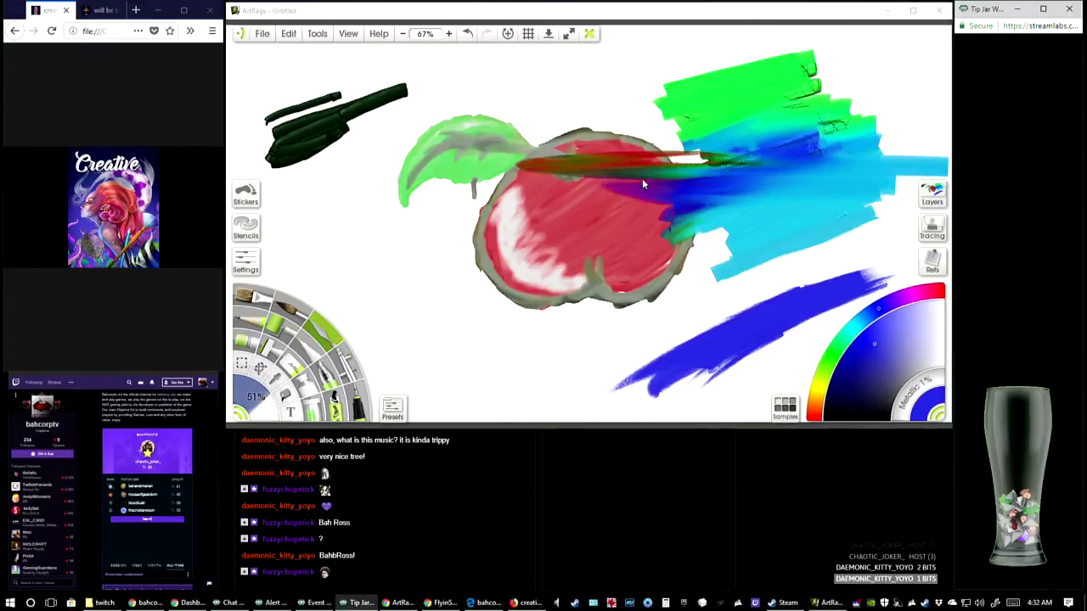
click(643, 181)
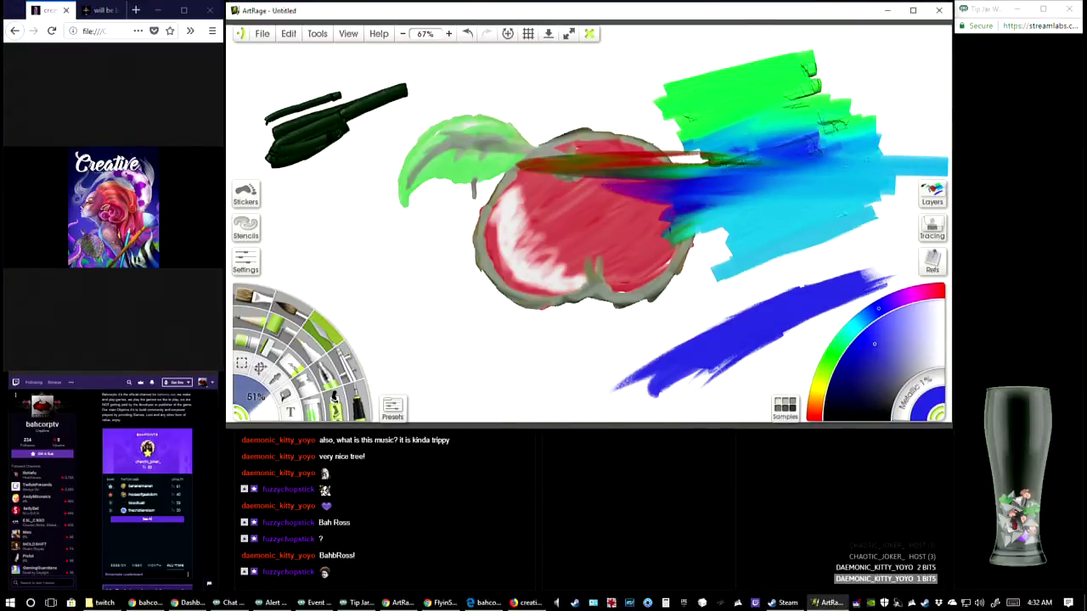
Add white paint over the blue area with the paint tube and smear it rightward with the palette knife
click(305, 390)
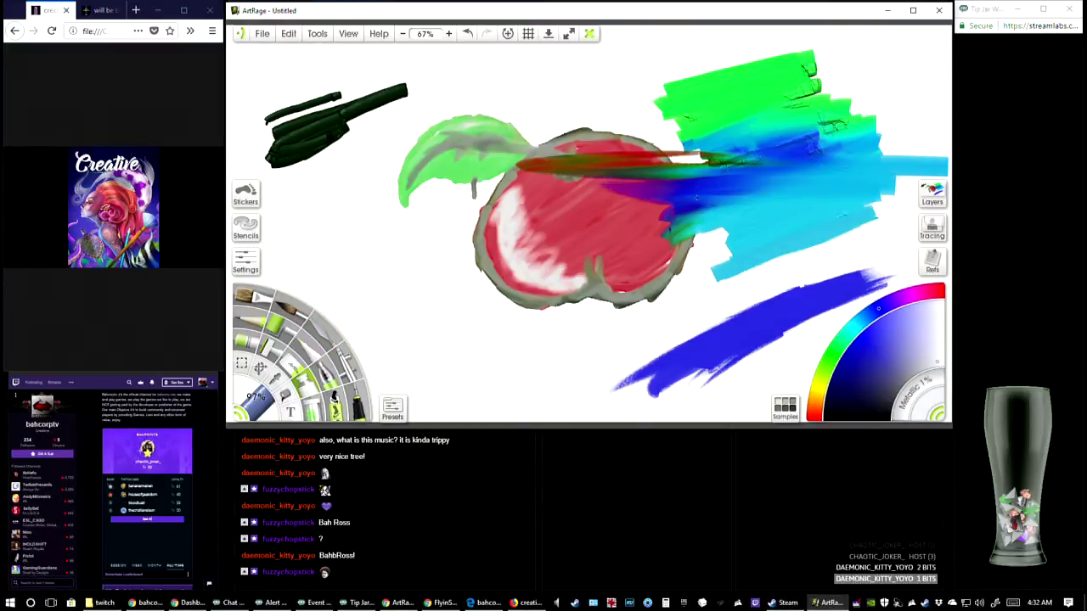
mouse_move(690, 203)
mouse_down()
mouse_move(853, 187)
mouse_move(720, 203)
mouse_move(833, 200)
mouse_move(713, 192)
mouse_up()
click(326, 336)
mouse_move(852, 187)
mouse_down()
mouse_move(807, 164)
mouse_move(720, 181)
mouse_move(811, 180)
mouse_move(822, 193)
mouse_move(735, 235)
mouse_up()
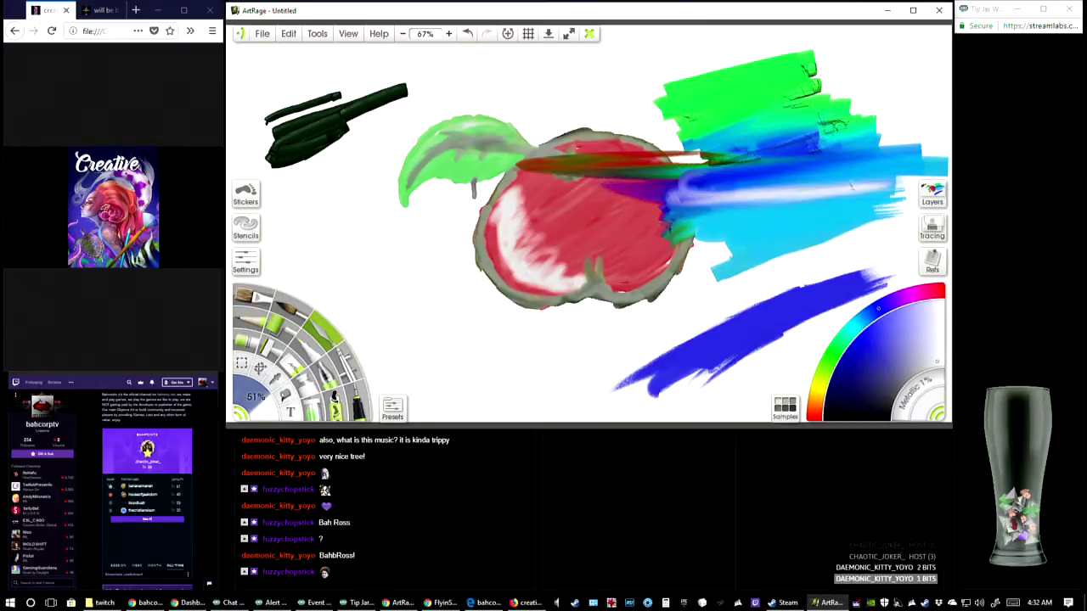
Start a new blank 1920 × 1050 px painting without saving the apple practice canvas
click(264, 35)
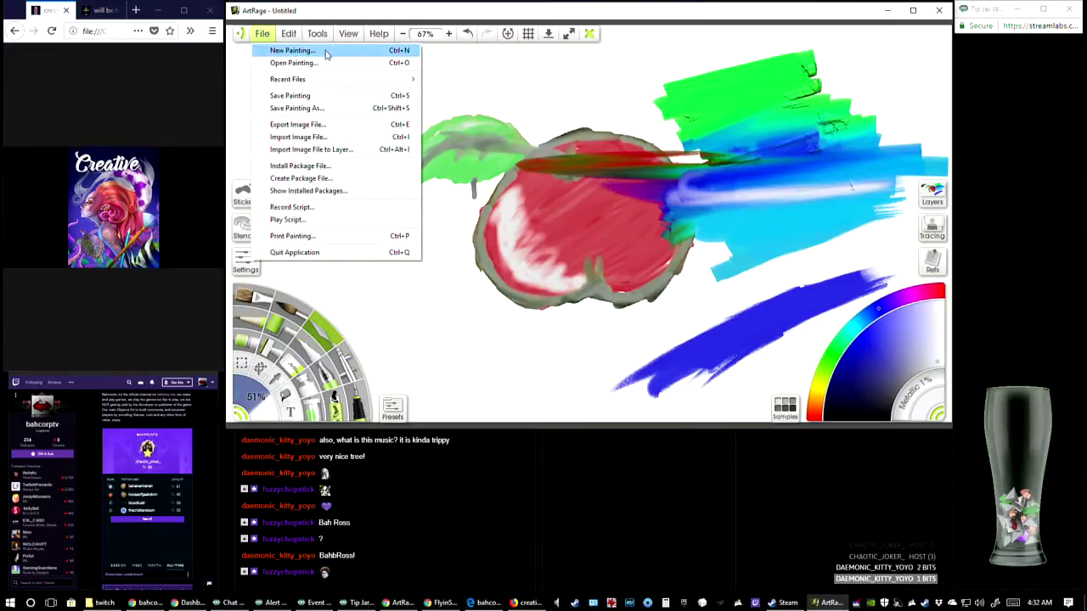
click(293, 48)
click(591, 253)
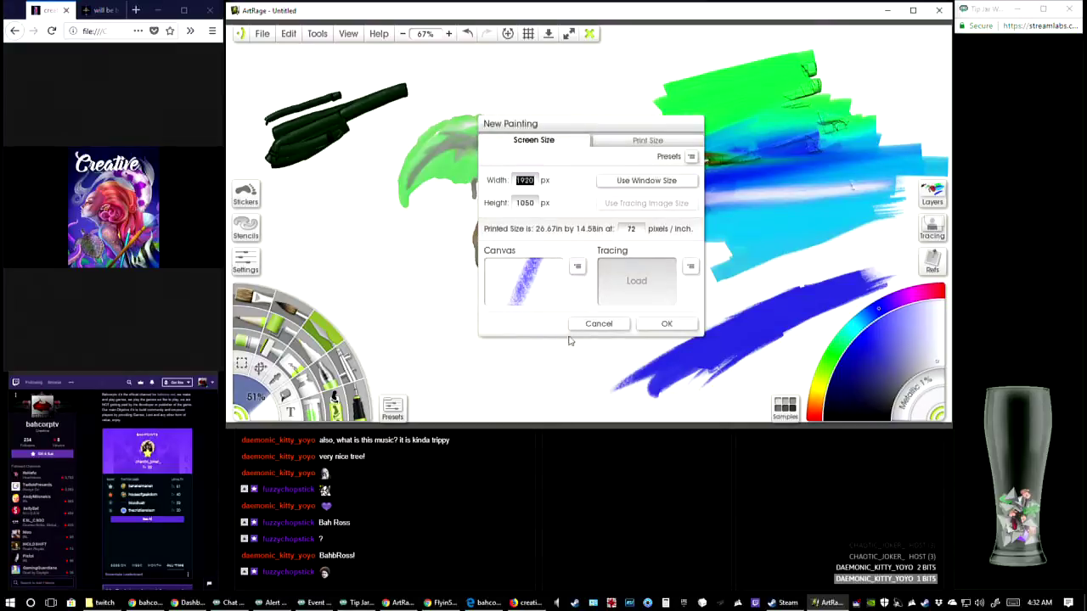
click(666, 324)
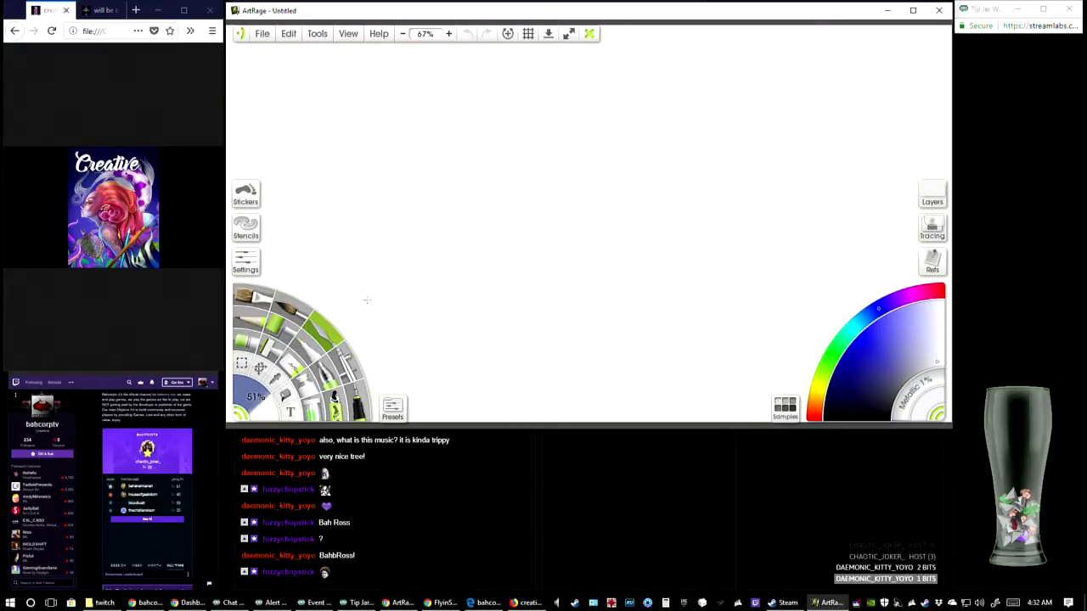
Draw dark blue Felt Pen marks: a zigzag, a long line crossed by several vertical strokes, and a check mark below
click(308, 348)
click(859, 373)
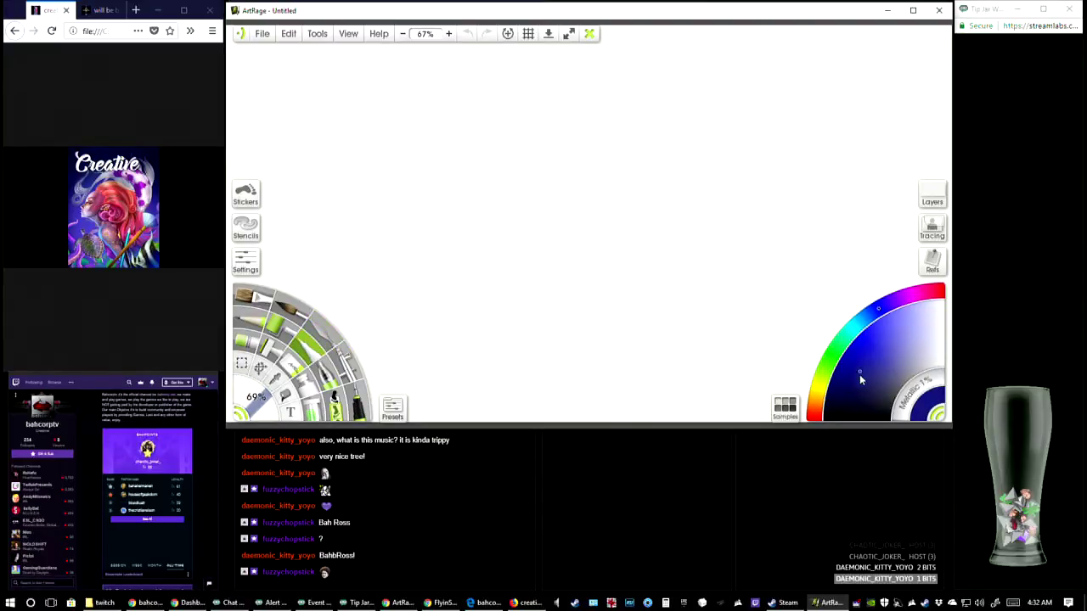
mouse_move(358, 186)
mouse_down()
mouse_move(406, 225)
mouse_move(411, 261)
mouse_move(429, 226)
mouse_move(428, 252)
mouse_move(484, 243)
mouse_move(521, 274)
mouse_move(558, 278)
mouse_up()
drag(459, 188, 720, 162)
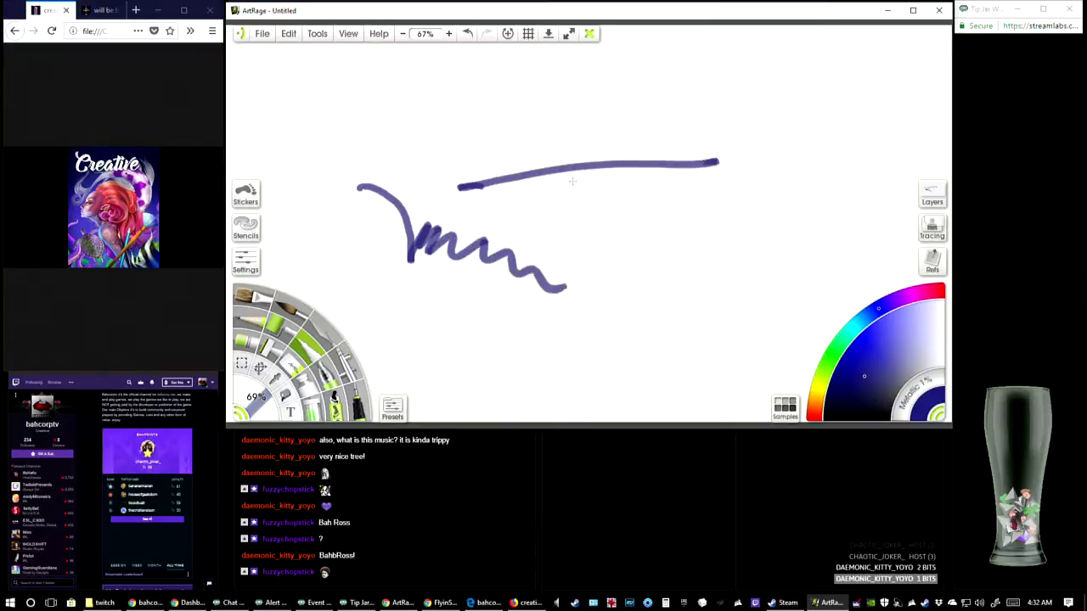
drag(523, 139, 570, 231)
drag(565, 129, 592, 254)
drag(613, 129, 600, 253)
mouse_move(665, 140)
mouse_down()
mouse_move(615, 265)
mouse_move(647, 253)
mouse_move(701, 268)
mouse_up()
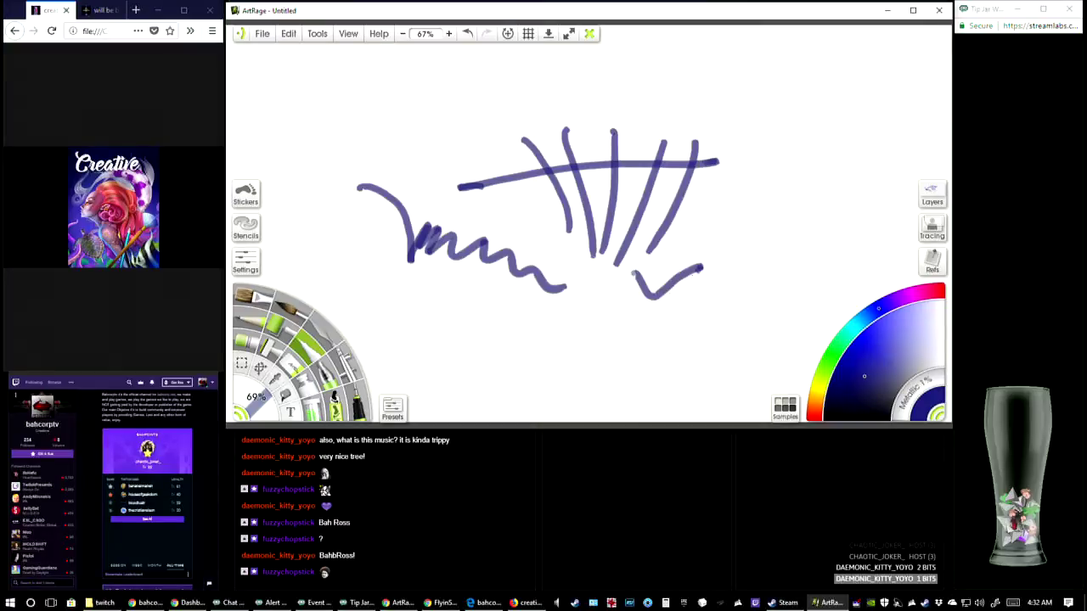
mouse_move(636, 270)
mouse_down()
mouse_move(655, 325)
mouse_move(705, 268)
mouse_up()
Layer dark yellow Felt Pen strokes diagonally over the blue check mark
click(824, 388)
drag(654, 299, 747, 236)
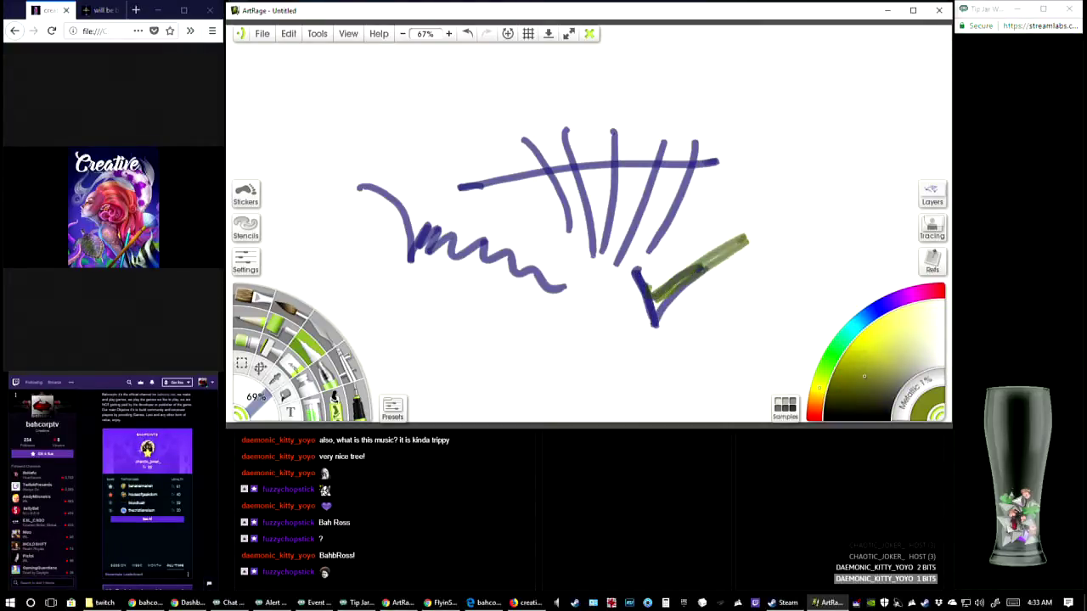
mouse_move(656, 317)
mouse_down()
mouse_move(770, 241)
mouse_move(782, 248)
mouse_up()
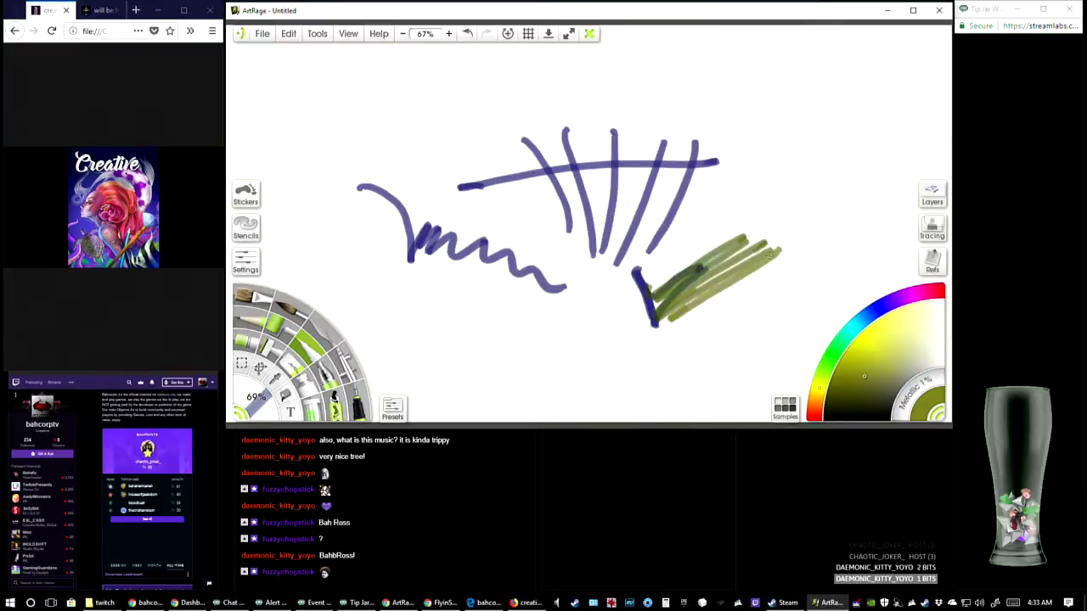
Scatter Glitter Tube trails in olive and dark green below the pen marks, plus a wide lighter green band above at 86% size
click(314, 413)
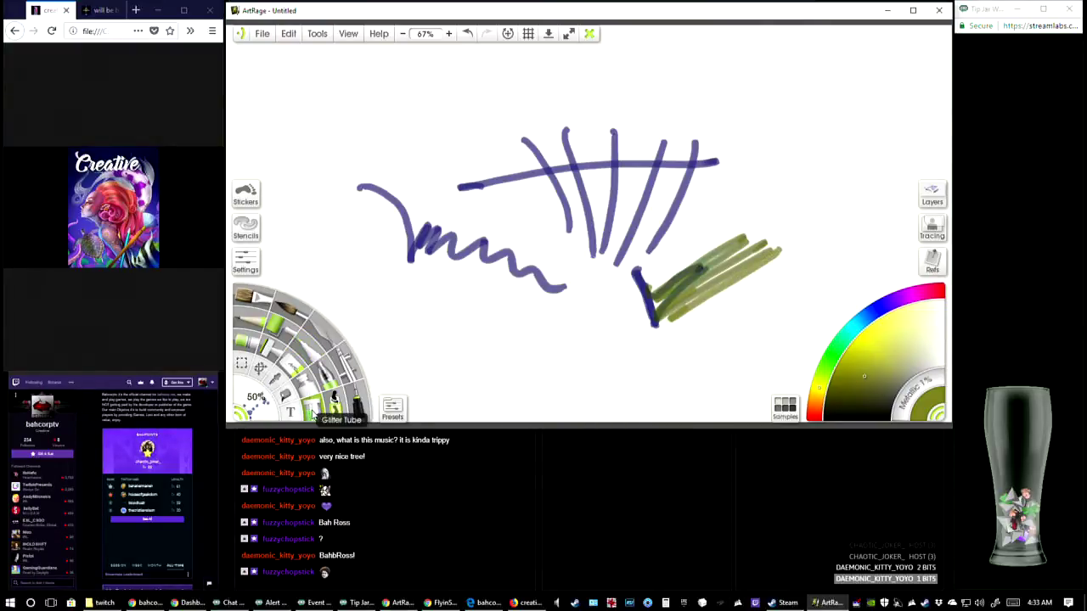
mouse_move(345, 192)
mouse_down()
mouse_move(381, 291)
mouse_move(463, 329)
mouse_move(532, 341)
mouse_up()
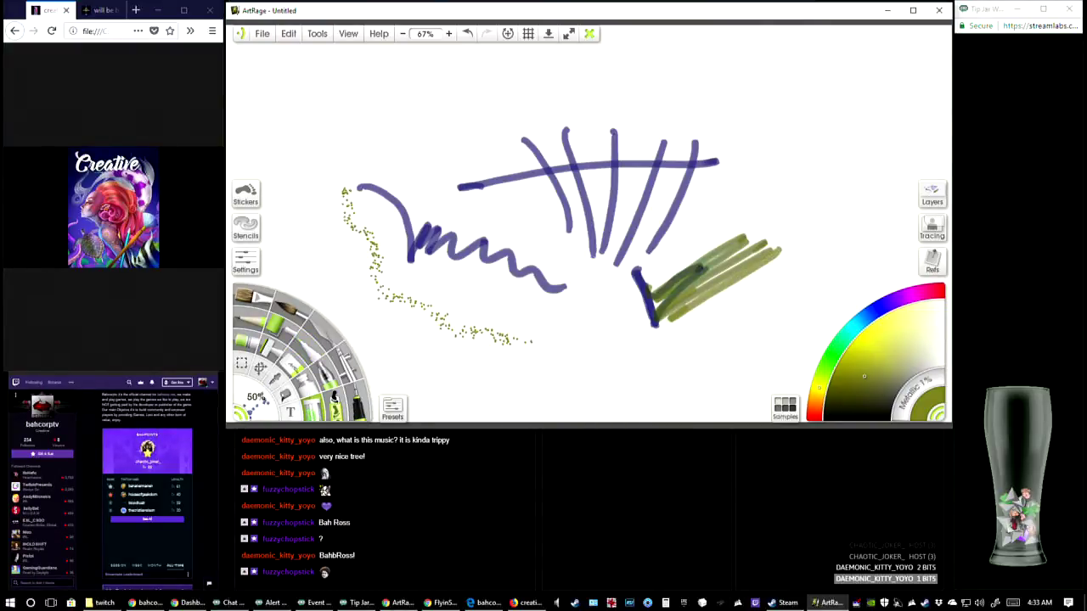
click(837, 354)
mouse_move(578, 306)
mouse_down()
mouse_move(648, 326)
mouse_move(765, 294)
mouse_up()
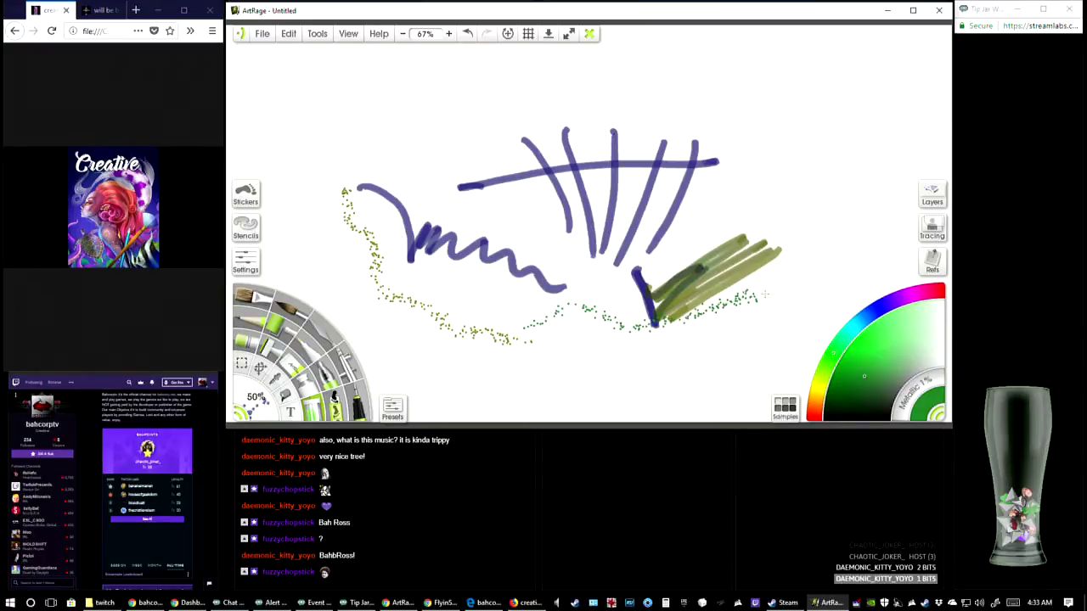
click(891, 352)
drag(247, 399, 278, 408)
mouse_move(413, 155)
mouse_down()
mouse_move(552, 134)
mouse_move(646, 146)
mouse_move(544, 161)
mouse_move(676, 123)
mouse_up()
Scatter magenta glitter across the crossed blue lines and paint a magenta blob beside them with the Gloop Pen at 50% size
click(912, 294)
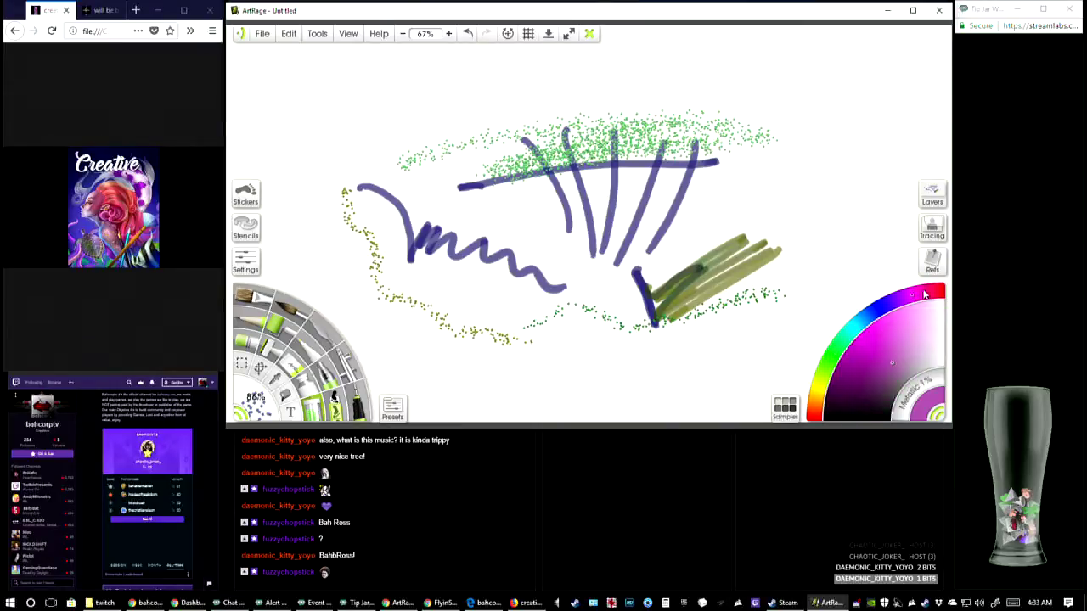
click(600, 134)
mouse_move(600, 133)
mouse_down()
mouse_move(532, 180)
mouse_move(466, 193)
mouse_move(544, 237)
mouse_up()
drag(637, 227, 799, 211)
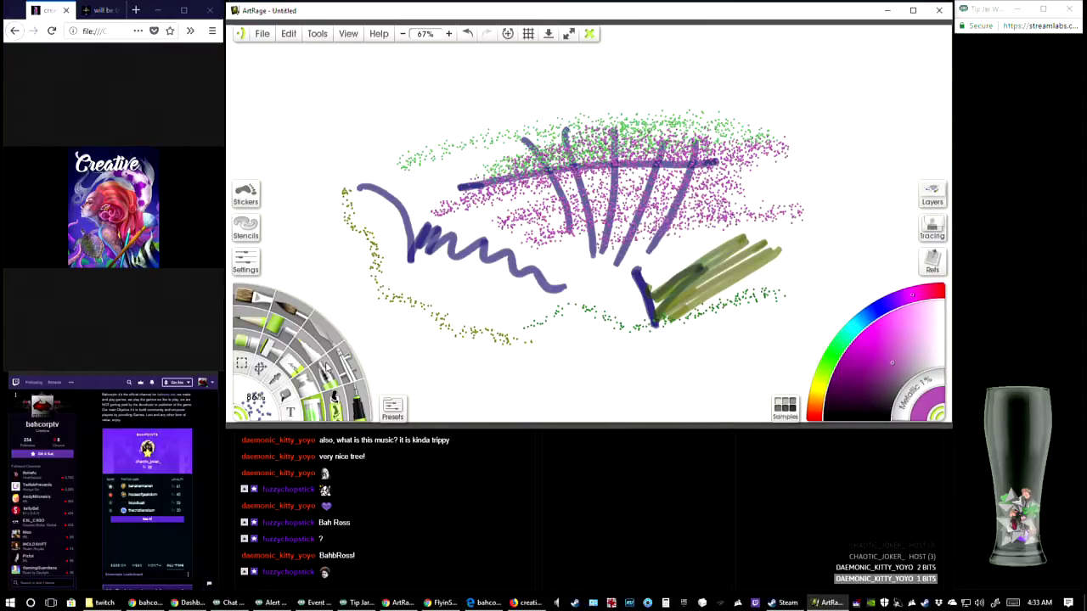
click(330, 371)
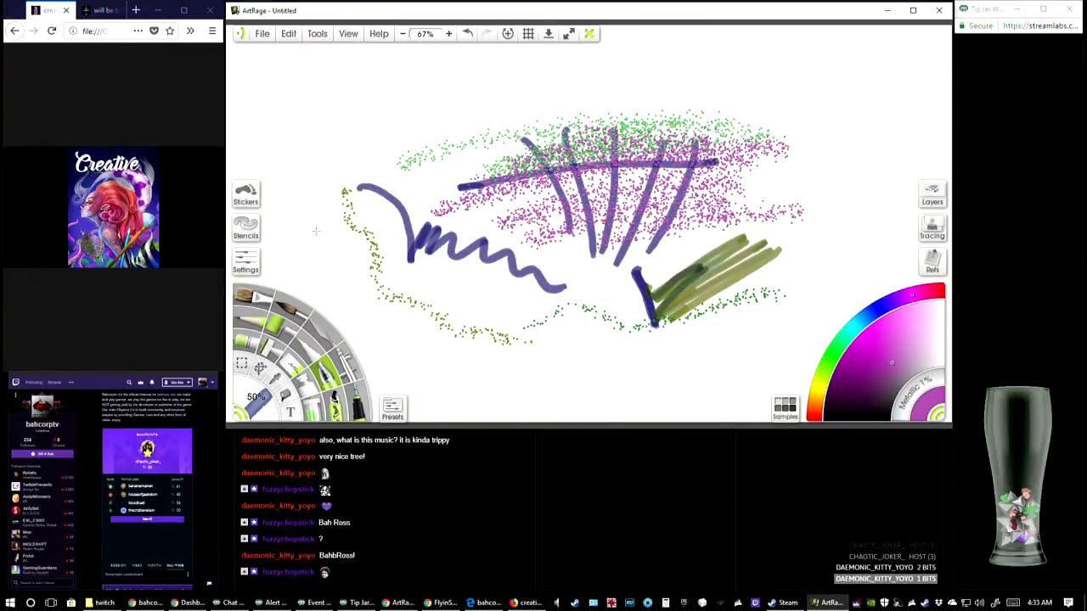
mouse_move(293, 143)
mouse_down()
mouse_move(367, 104)
mouse_move(306, 179)
mouse_move(307, 200)
mouse_move(407, 102)
mouse_move(458, 83)
mouse_move(450, 126)
mouse_move(467, 146)
mouse_up()
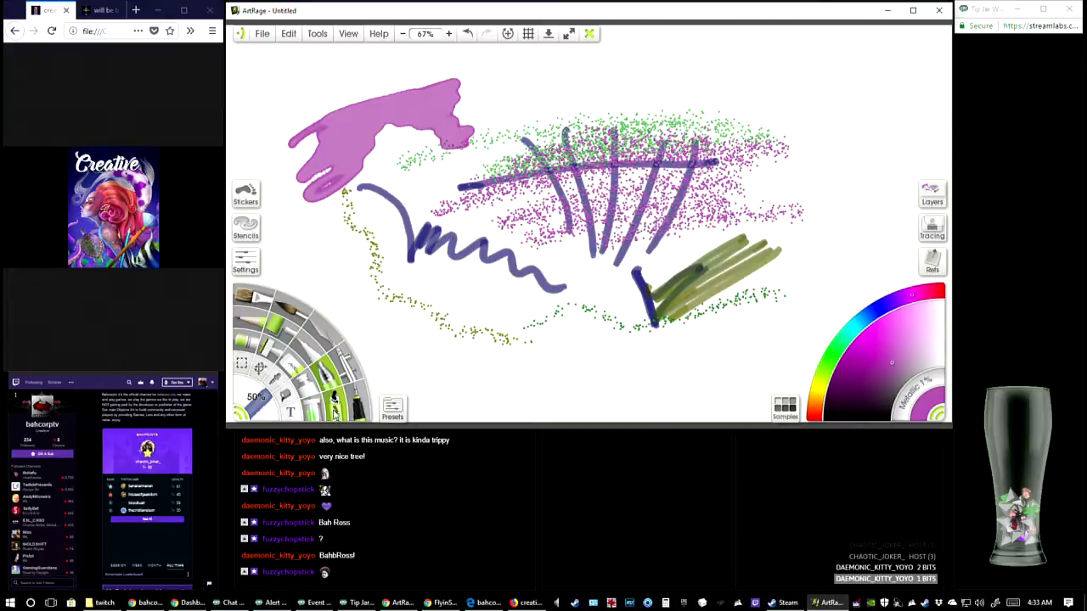
Draw a hairline black Ink Pen stroke at 1% size, plus a thick black check mark at 46% below the blue zigzag
click(358, 411)
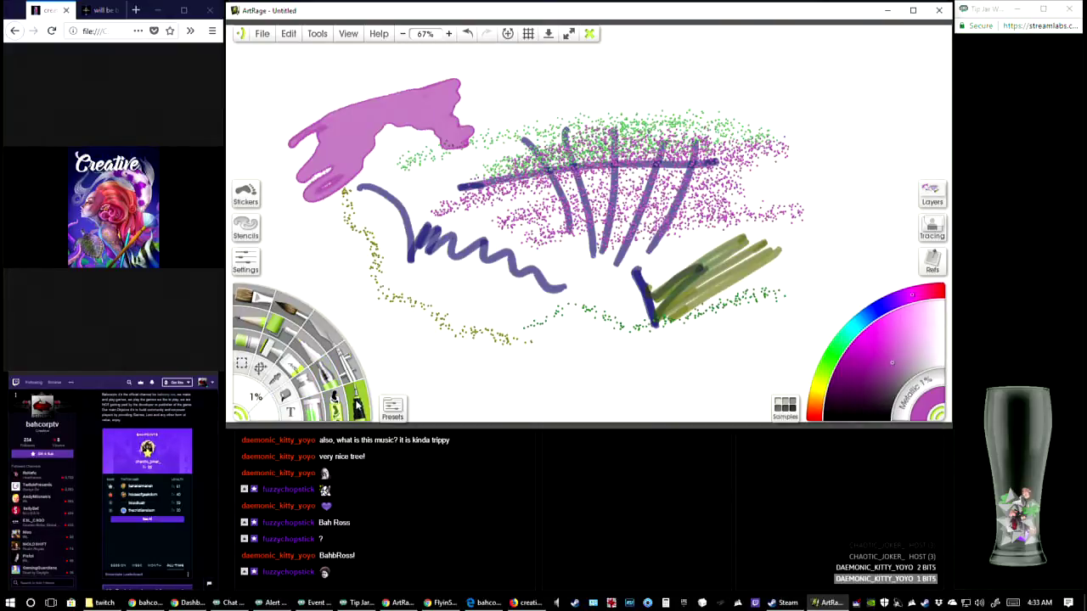
click(879, 416)
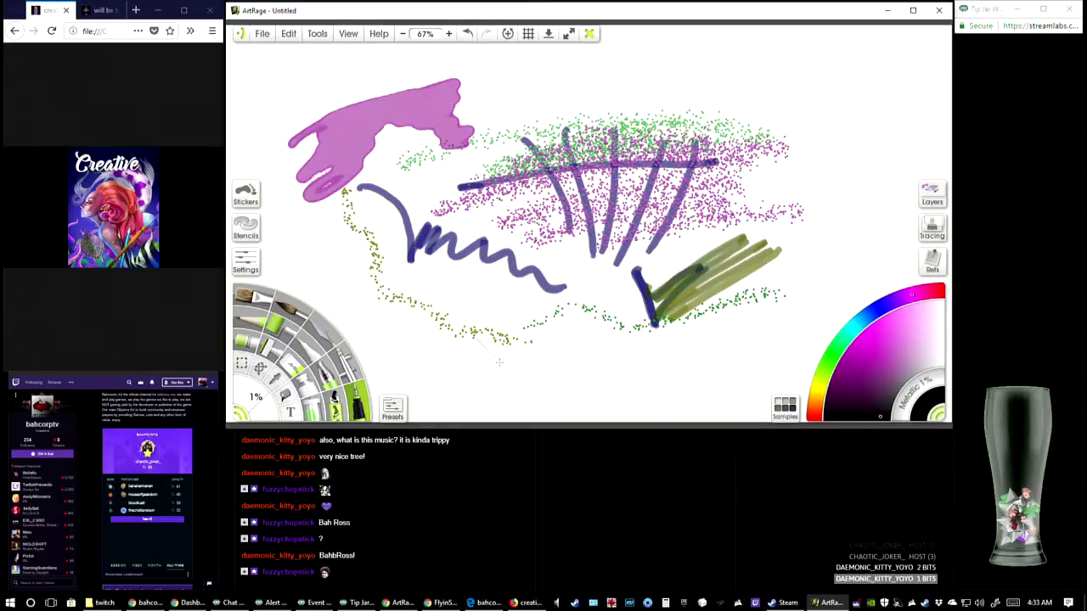
drag(499, 362, 519, 384)
drag(265, 415, 253, 393)
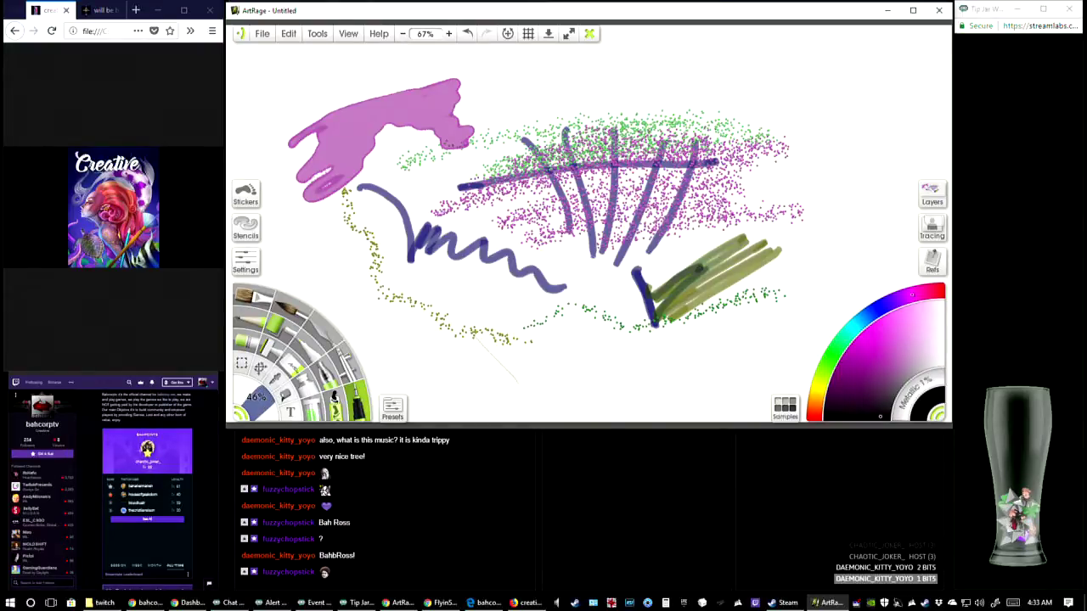
mouse_move(461, 329)
mouse_down()
mouse_move(516, 372)
mouse_move(668, 256)
mouse_move(695, 259)
mouse_up()
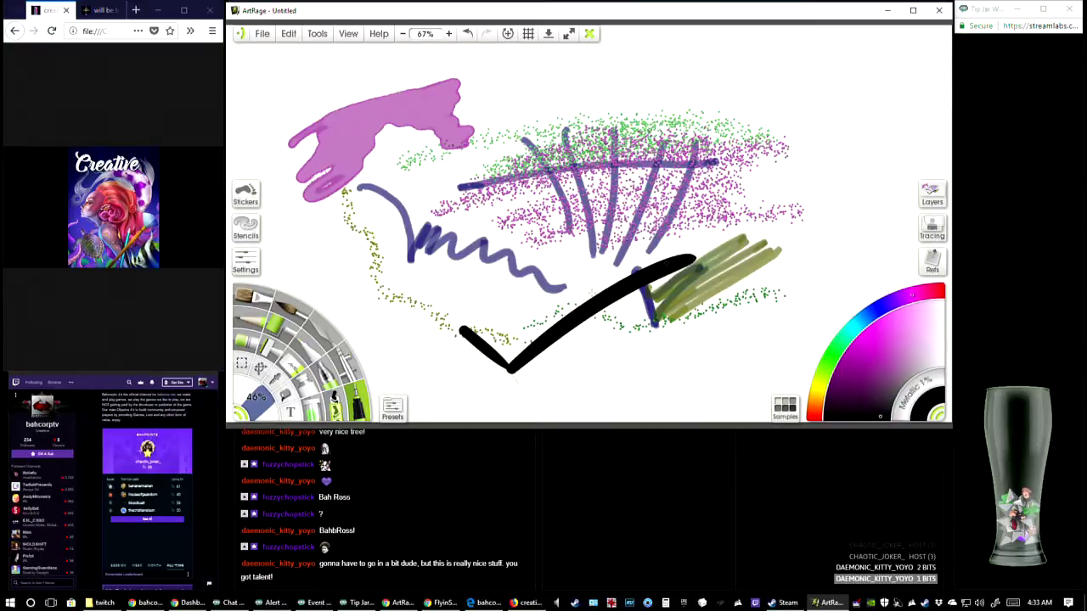
Draw a thick black asterisk and a large five-pointed star with the Ink Pen, plus a thinner star at 13% size
drag(537, 100, 570, 178)
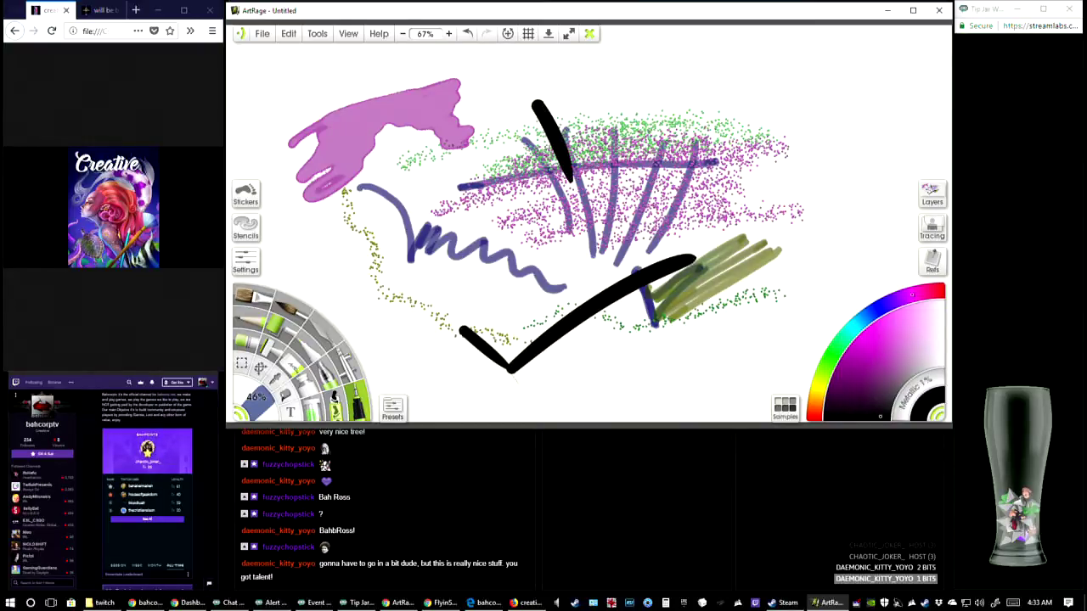
mouse_move(505, 146)
mouse_down()
mouse_move(635, 95)
mouse_move(509, 194)
mouse_up()
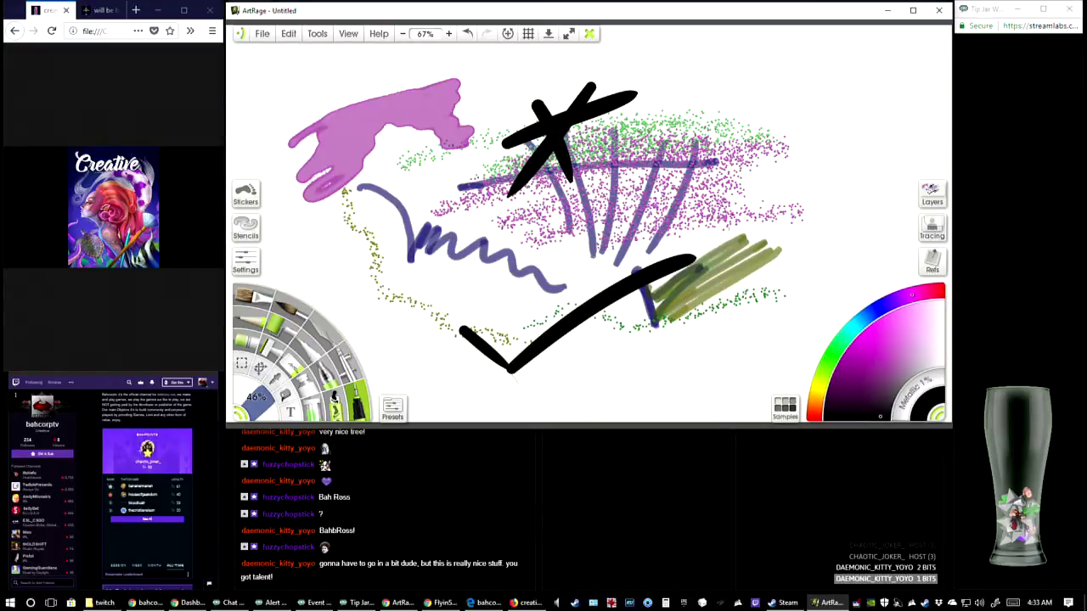
mouse_move(718, 109)
mouse_down()
mouse_move(760, 174)
mouse_move(854, 243)
mouse_move(887, 53)
mouse_move(628, 272)
mouse_move(909, 248)
mouse_move(705, 119)
mouse_up()
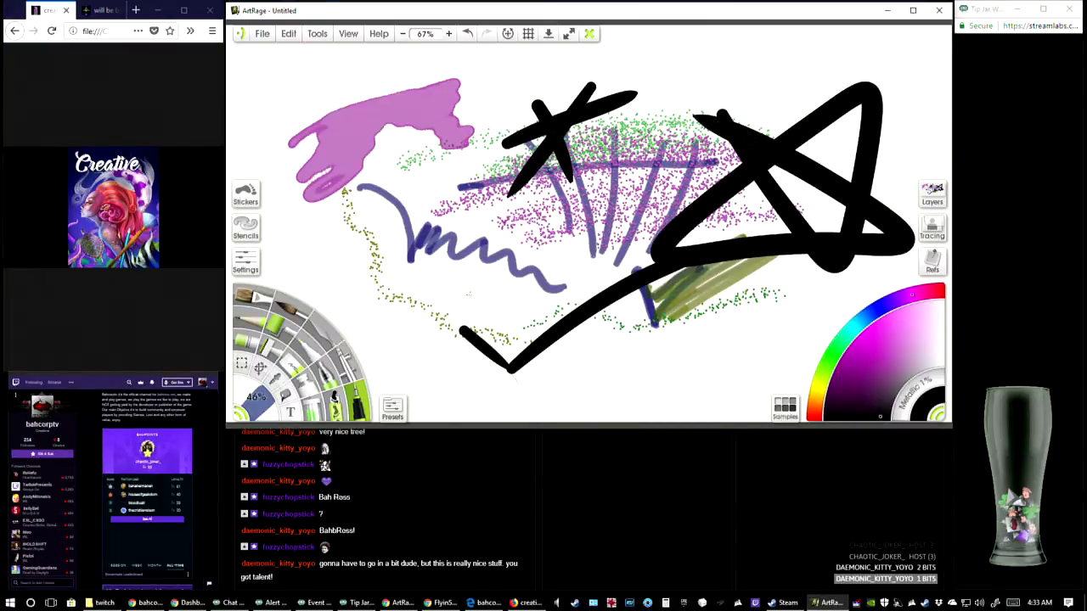
drag(256, 411, 247, 411)
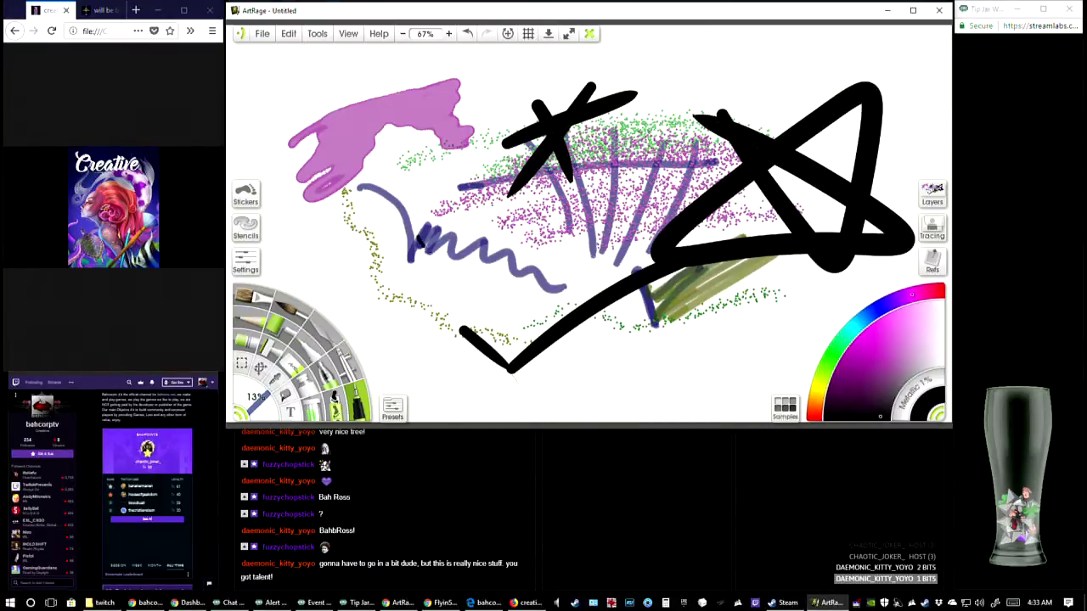
mouse_move(425, 251)
mouse_down()
mouse_move(512, 384)
mouse_move(502, 239)
mouse_move(361, 344)
mouse_move(567, 308)
mouse_move(378, 238)
mouse_up()
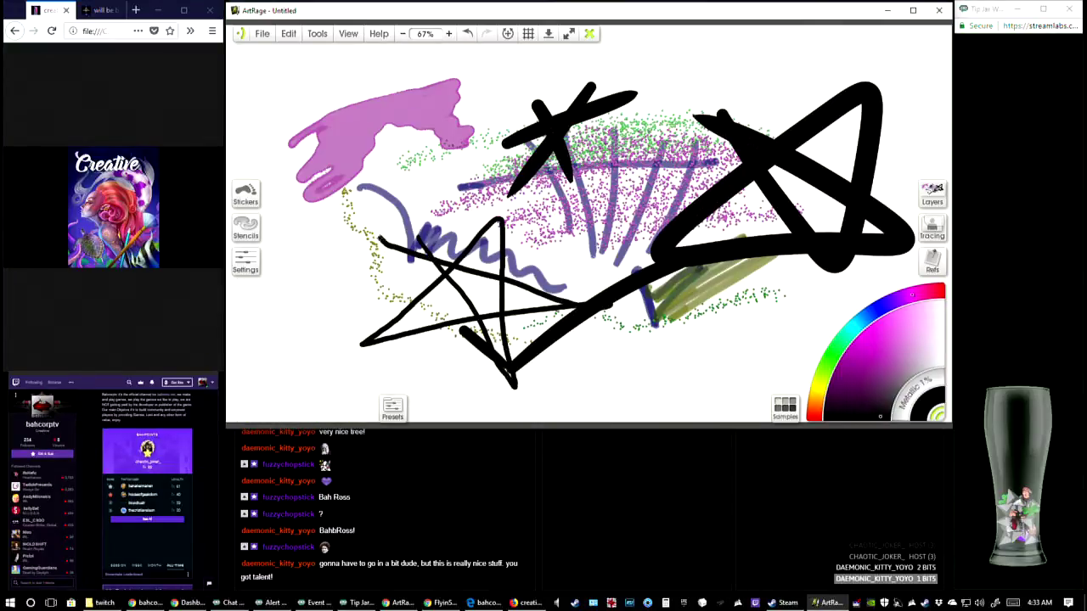
Draw a red five-pointed star over the magenta blob, with small circles between its points joined by connecting lines
click(865, 354)
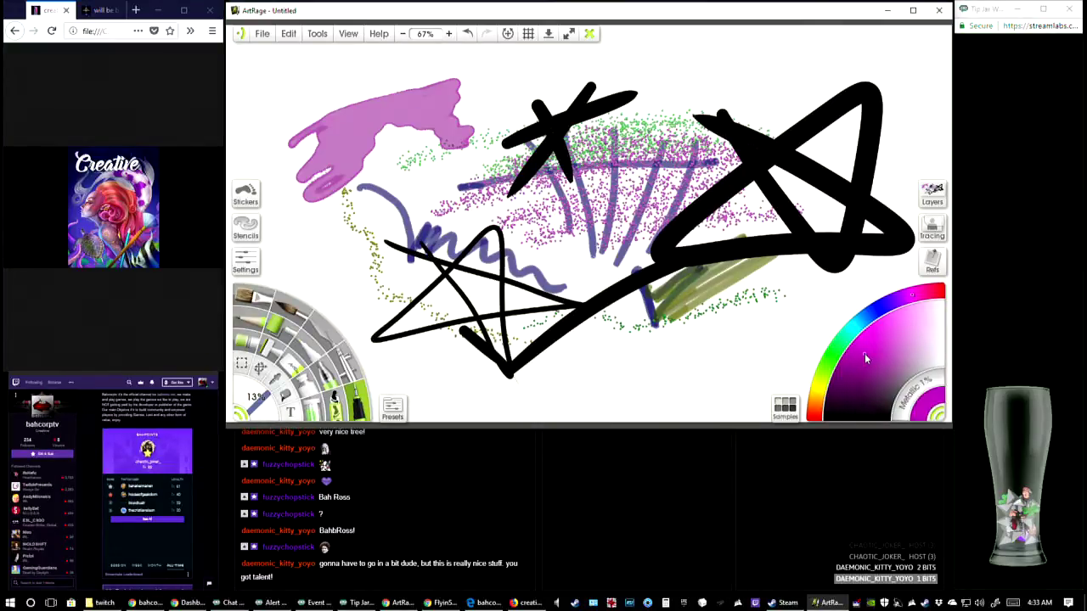
click(941, 291)
mouse_move(309, 79)
mouse_down()
mouse_move(308, 213)
mouse_move(393, 127)
mouse_move(238, 135)
mouse_move(416, 219)
mouse_move(307, 66)
mouse_move(258, 96)
mouse_move(271, 90)
mouse_up()
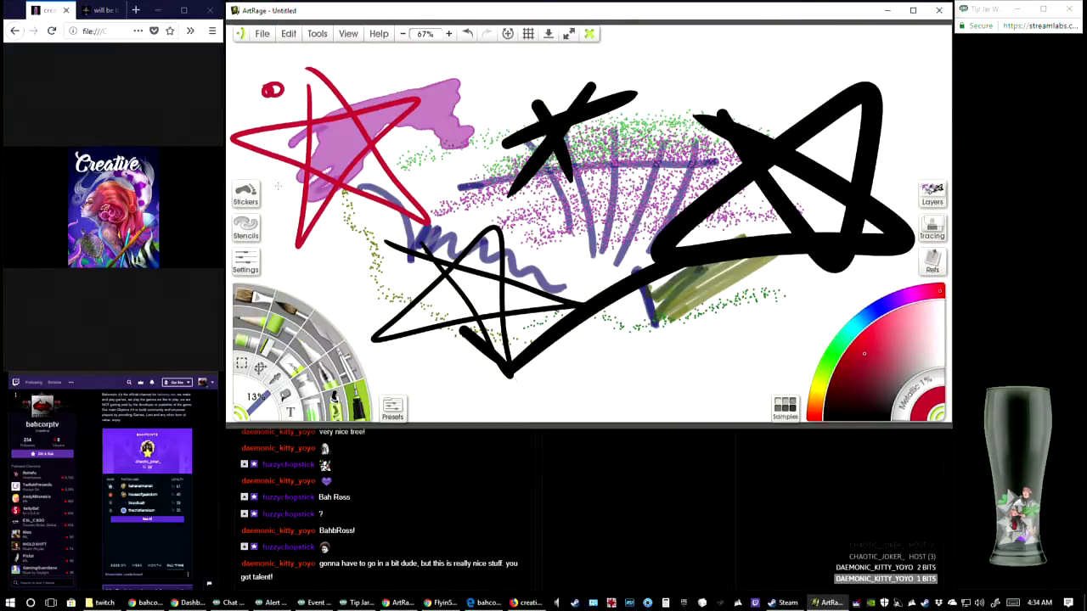
drag(283, 180, 288, 202)
drag(360, 216, 338, 225)
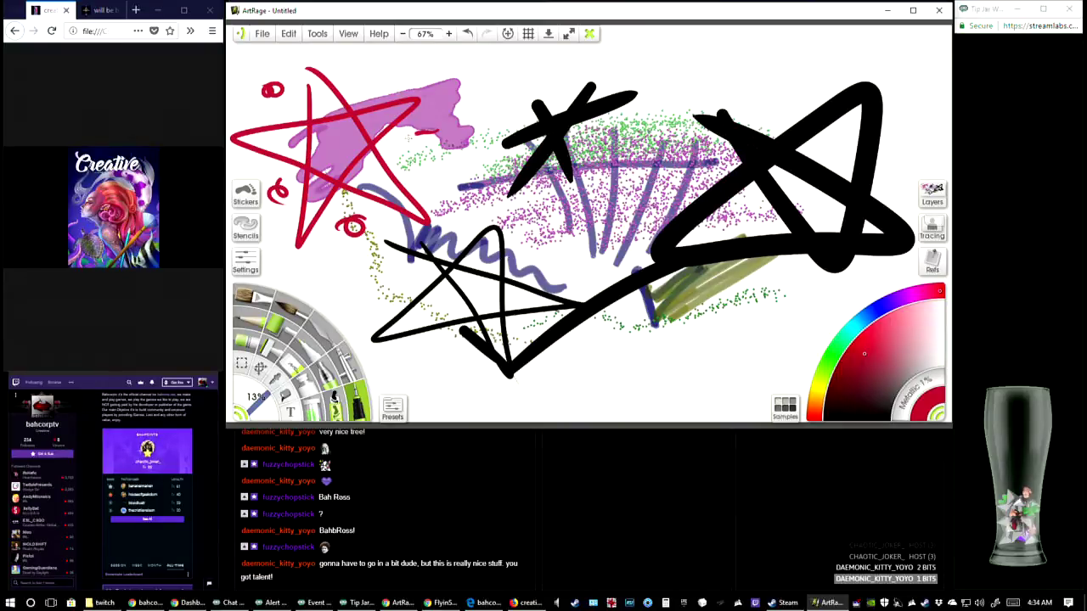
drag(409, 134, 425, 146)
mouse_move(372, 75)
mouse_down()
mouse_move(364, 96)
mouse_move(374, 89)
mouse_up()
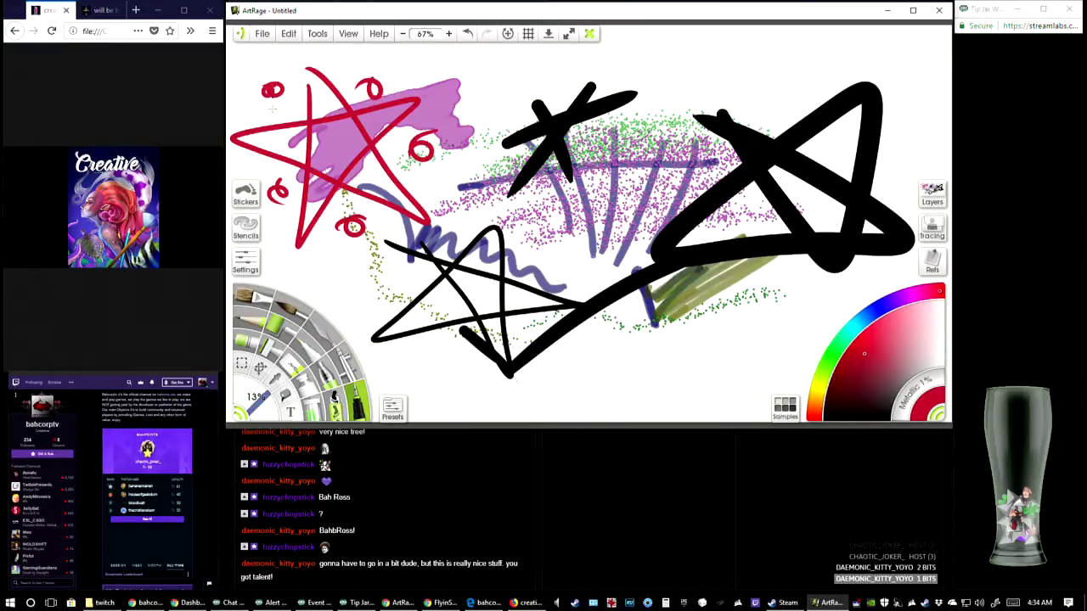
mouse_move(272, 96)
mouse_down()
mouse_move(280, 193)
mouse_move(365, 225)
mouse_move(396, 180)
mouse_move(395, 129)
mouse_move(367, 92)
mouse_move(274, 92)
mouse_up()
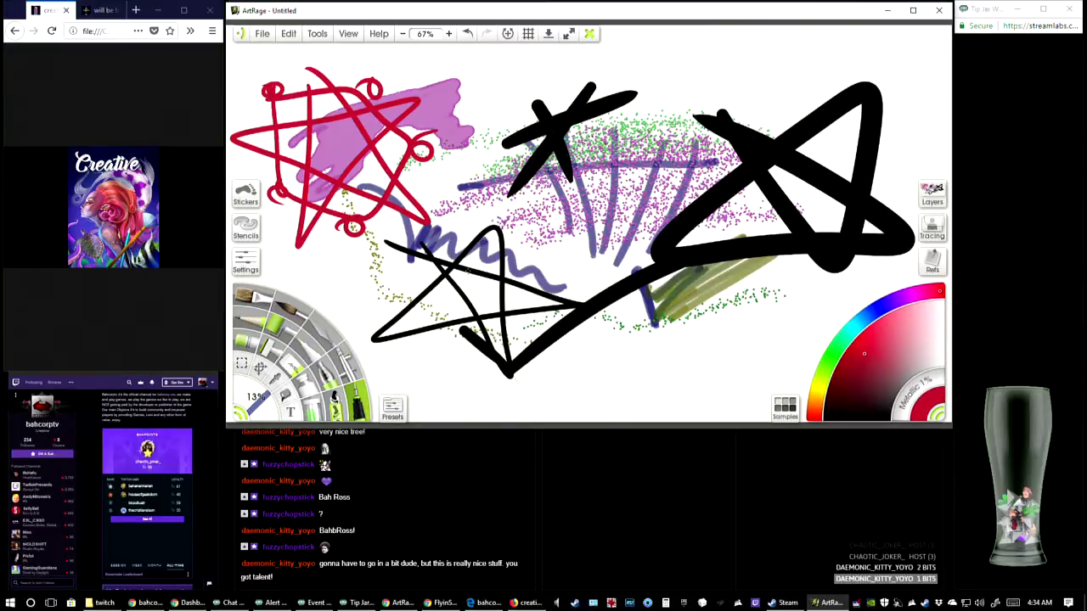
Start opening an existing painting, leaving the practice canvas unsaved
drag(467, 270, 462, 271)
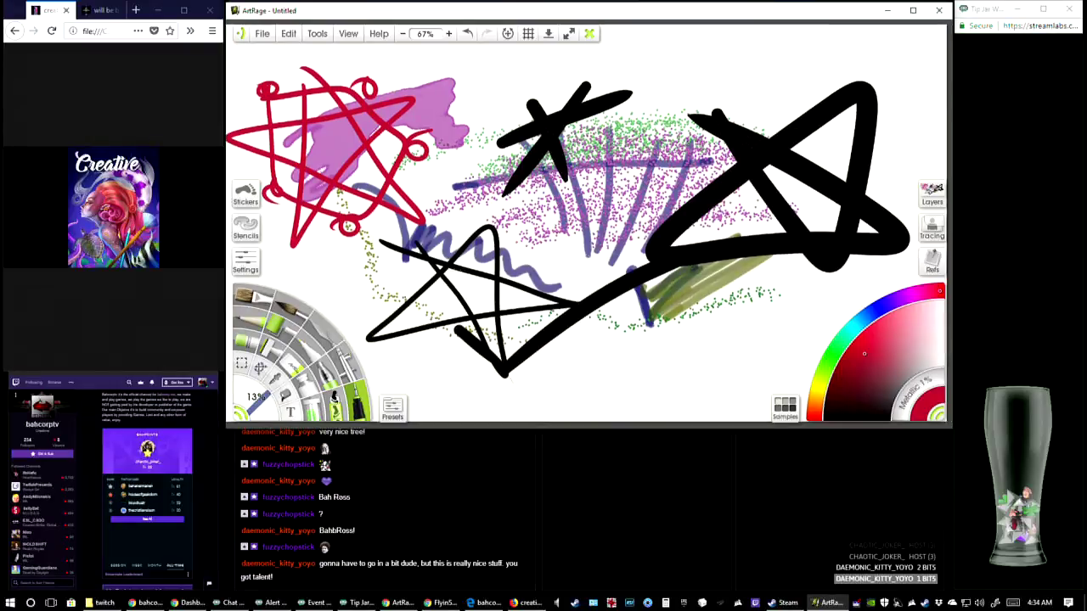
click(262, 33)
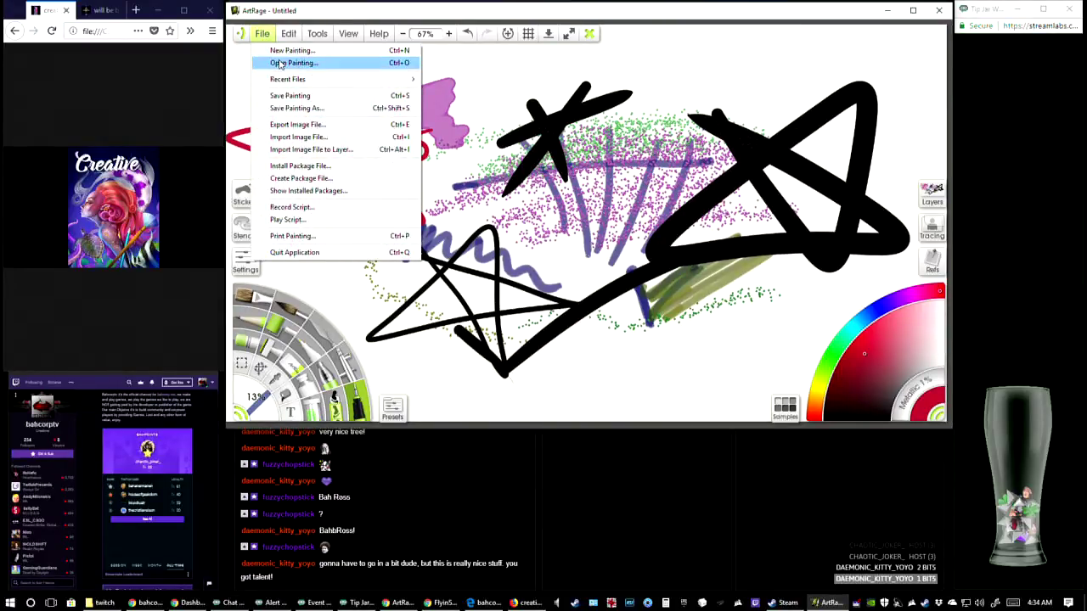
click(288, 64)
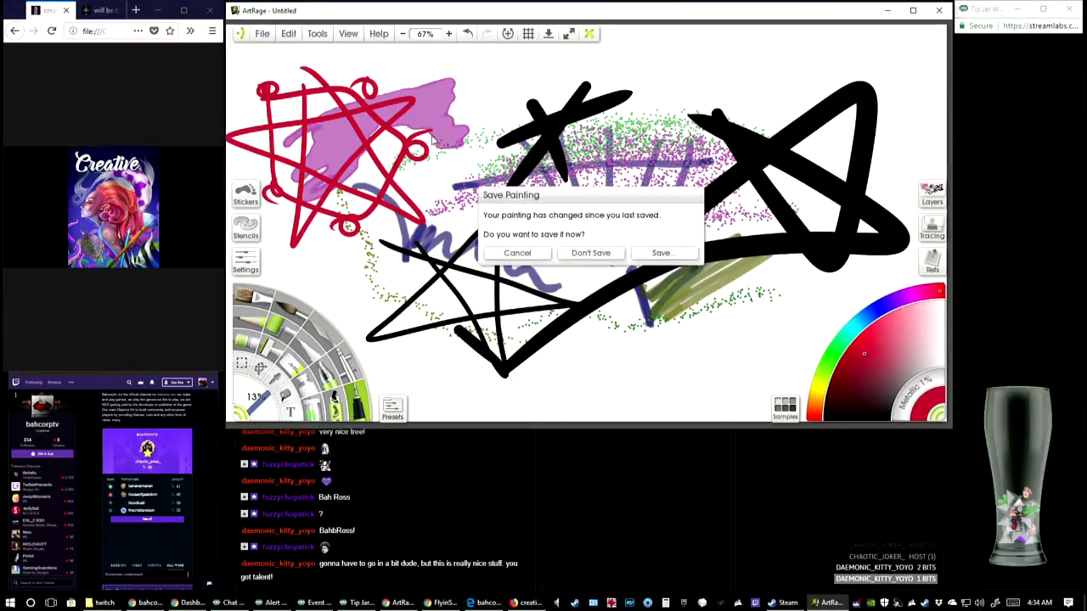
click(569, 255)
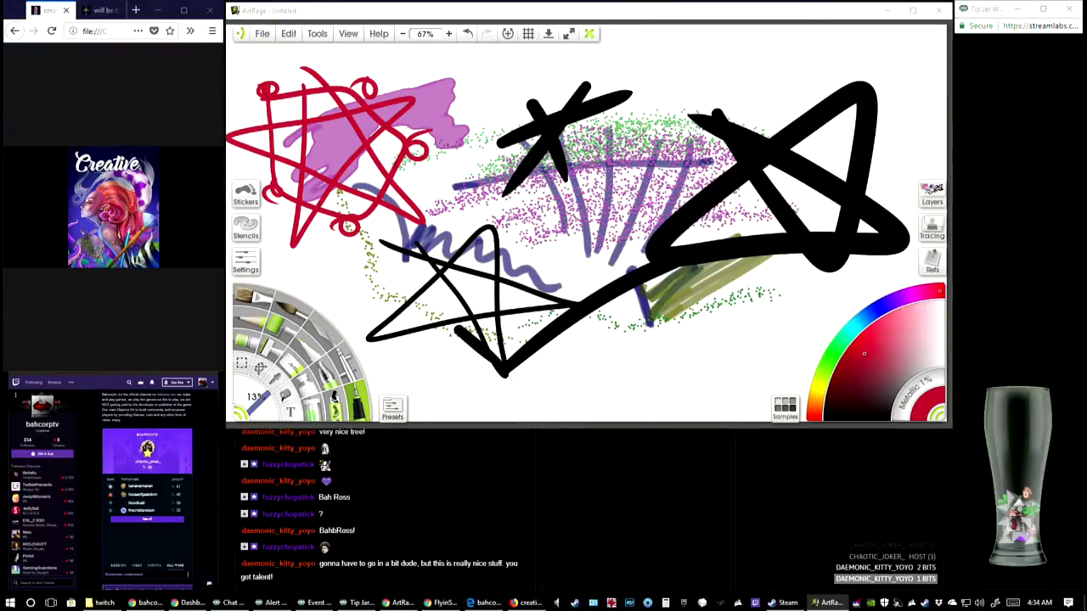
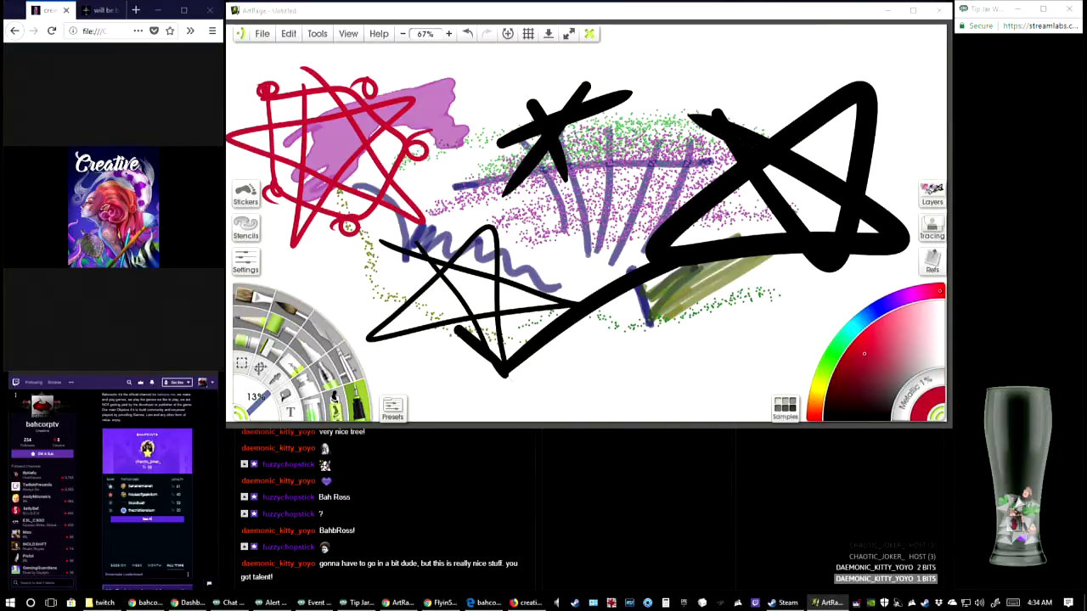
Open the recent painting dominoartweek6b.ptg without saving the practice canvas
click(262, 33)
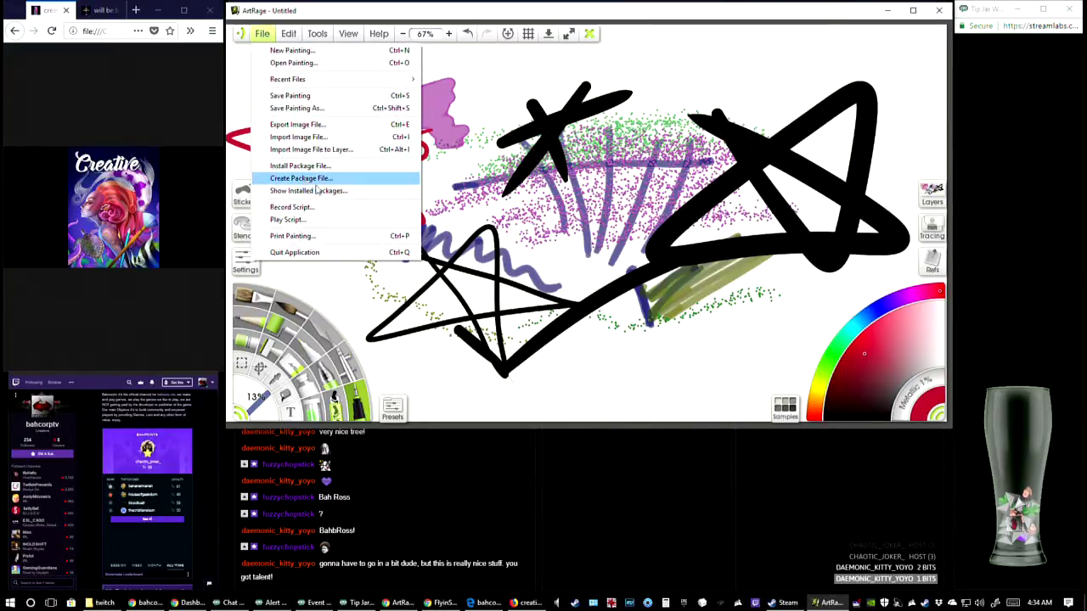
mouse_move(330, 80)
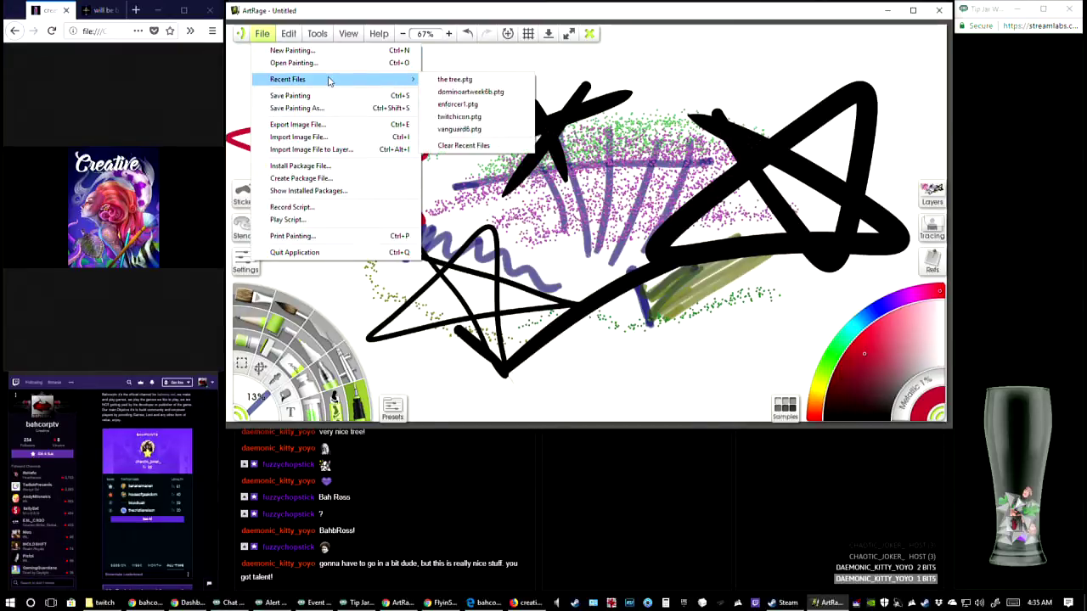
click(480, 92)
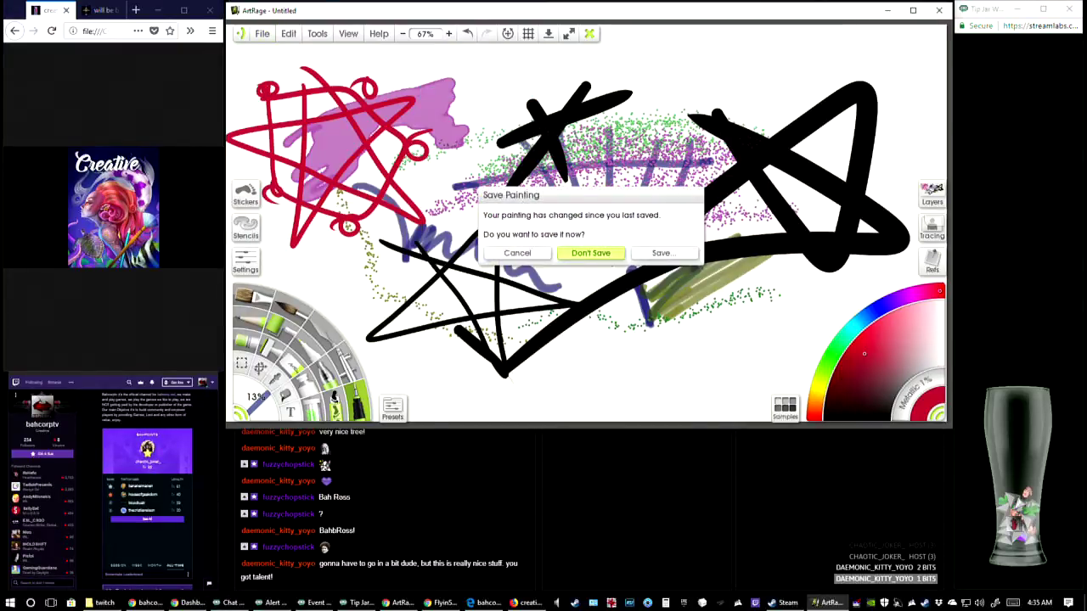
click(592, 253)
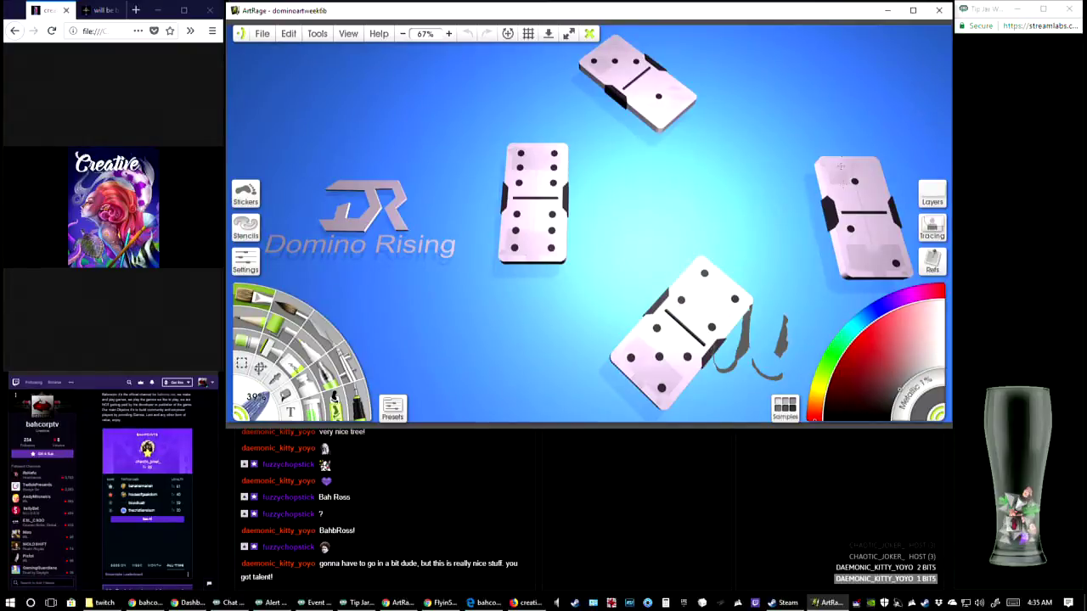
Delete the empty top layer and the empty layer beneath the black-clad figure's layer
click(933, 194)
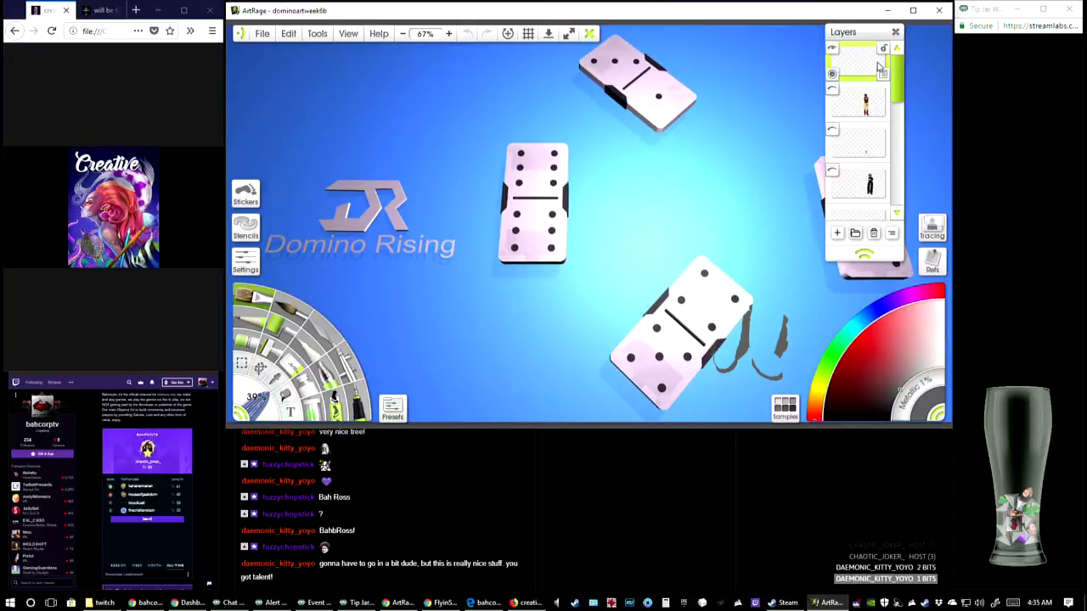
click(884, 76)
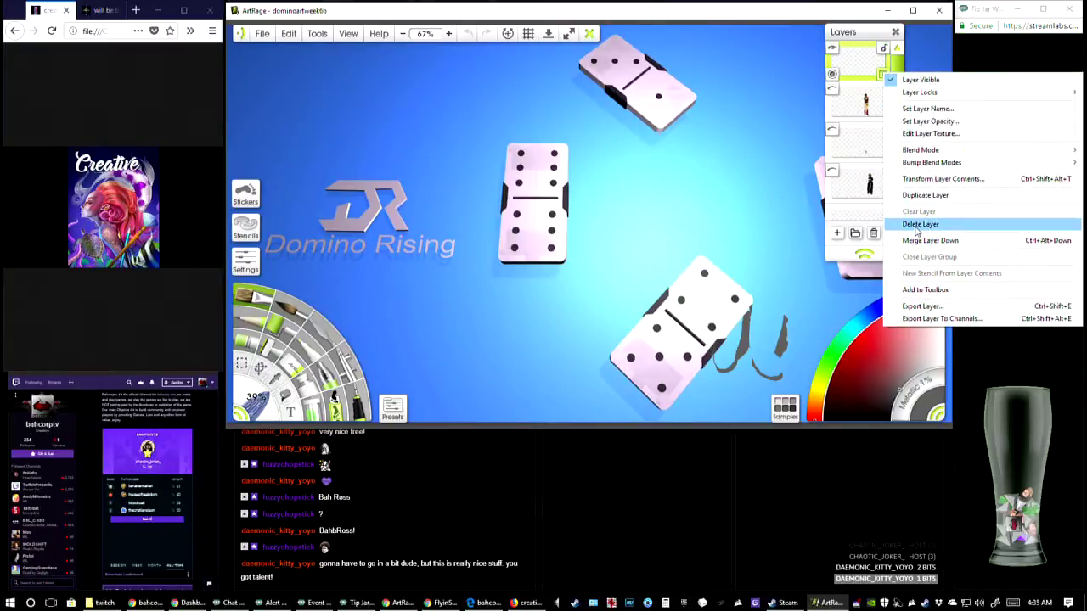
click(892, 224)
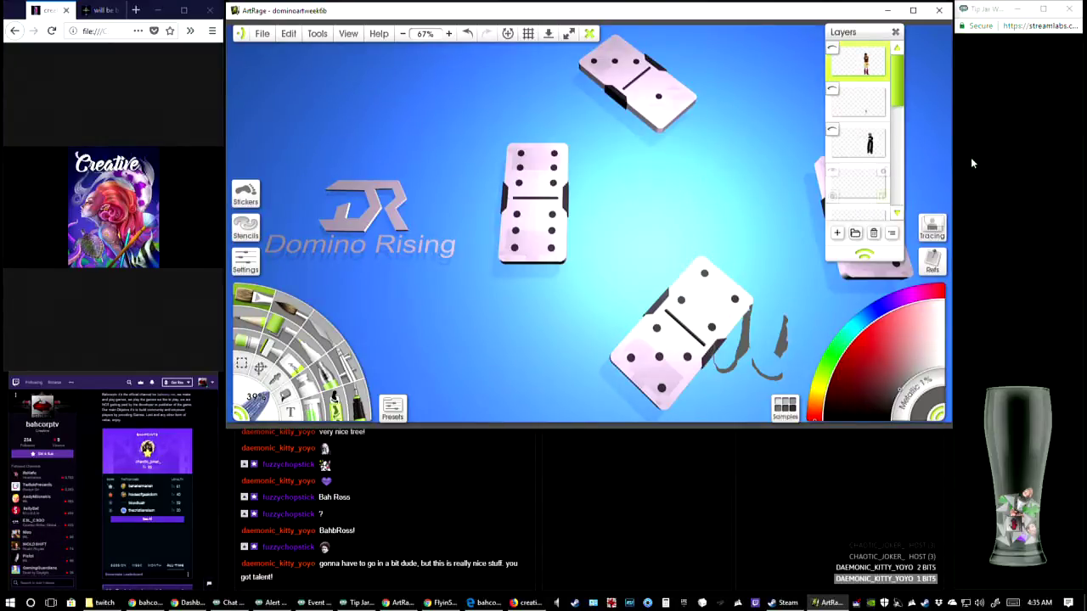
mouse_move(900, 95)
mouse_down()
mouse_move(906, 121)
mouse_move(904, 109)
mouse_up()
click(883, 136)
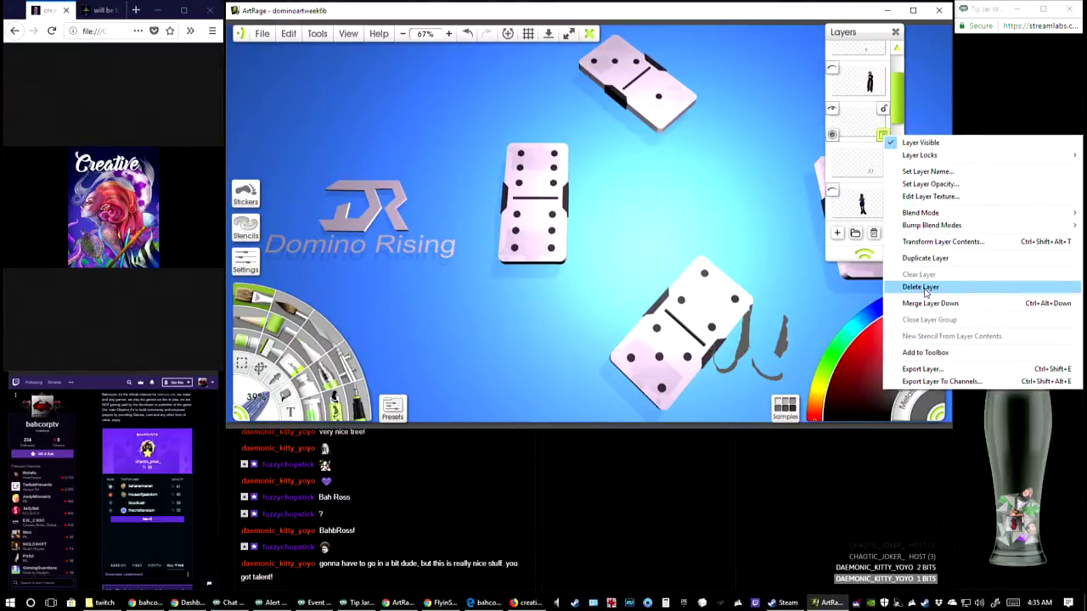
click(925, 288)
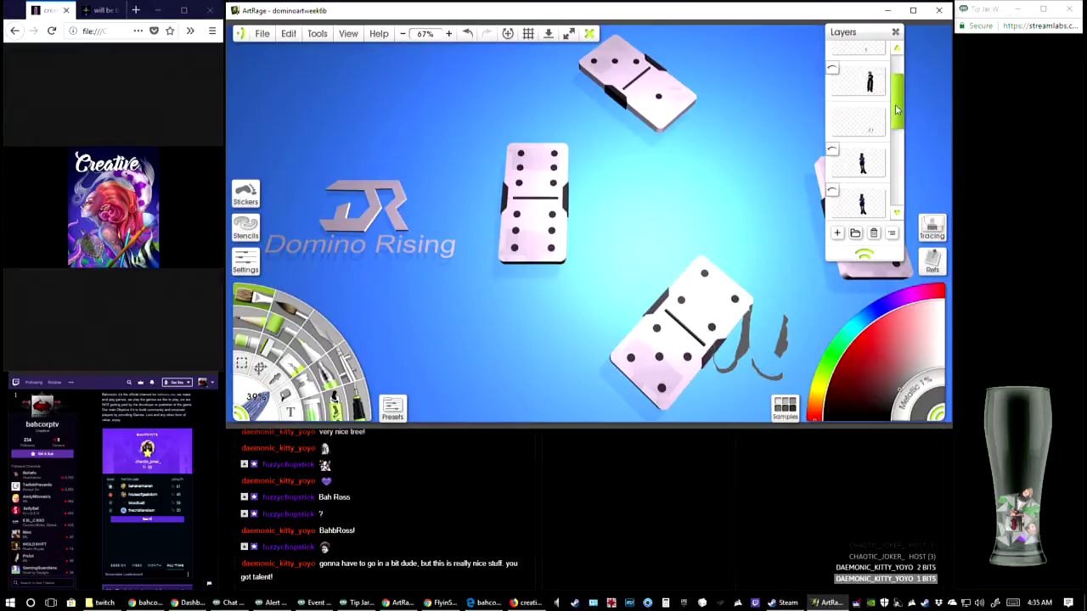
Hide the layer with the grey shadow scraps beside the lower domino
drag(896, 109, 900, 85)
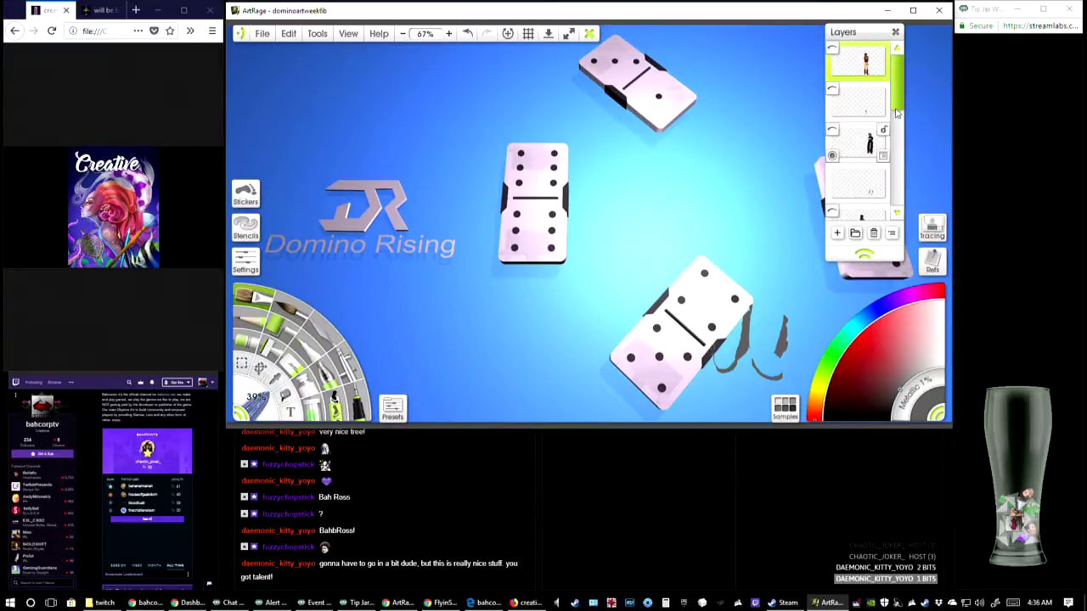
scroll(897, 111, down, 2)
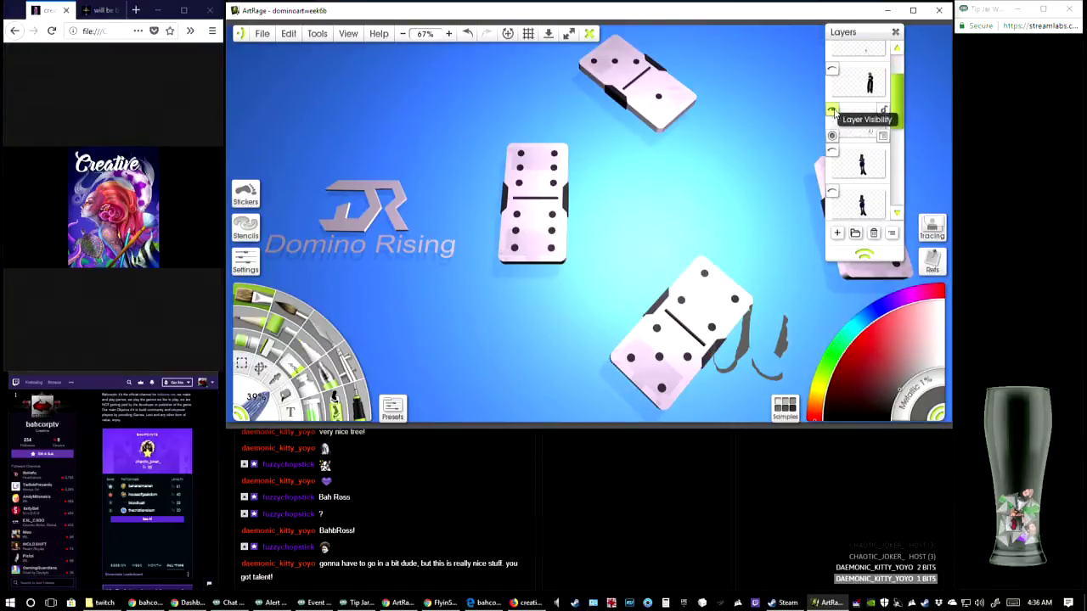
click(832, 111)
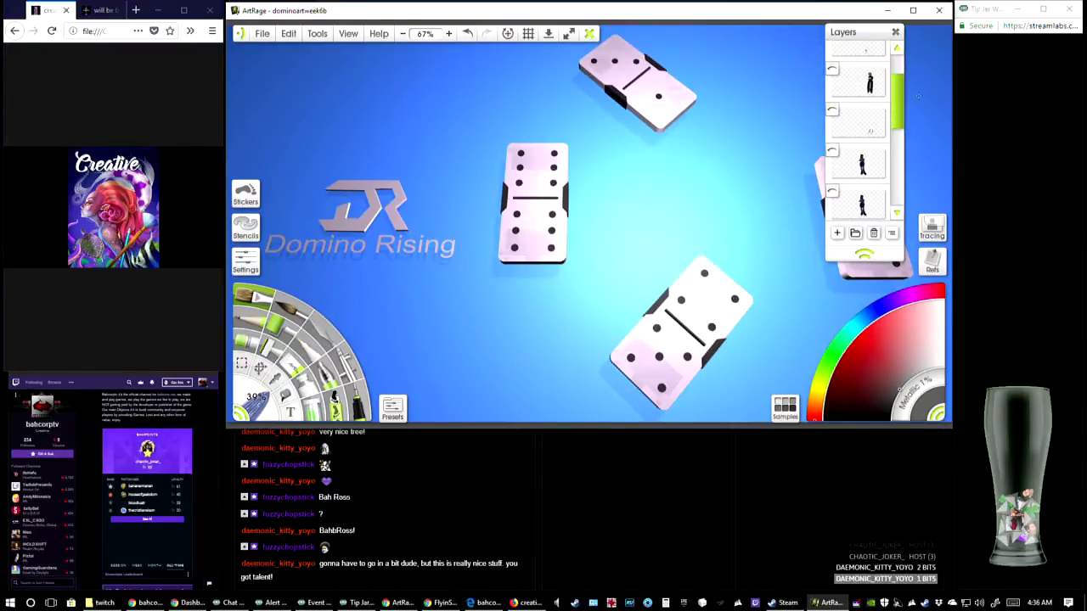
Lengthen the layer list, then select and show the lower of the two blue-dressed character layers
scroll(901, 109, down, 1)
drag(864, 254, 864, 298)
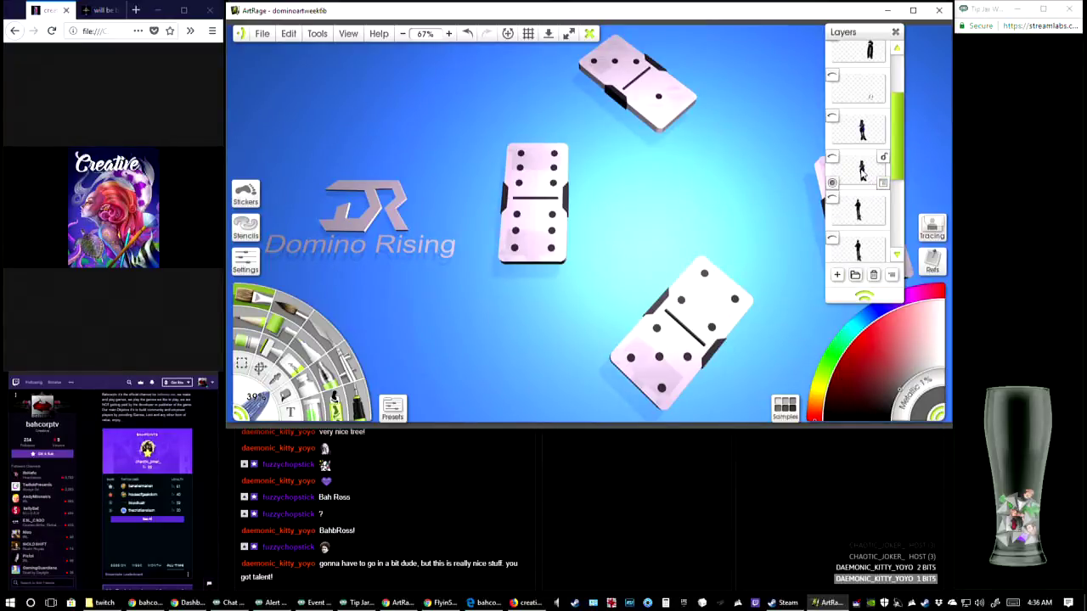
click(861, 174)
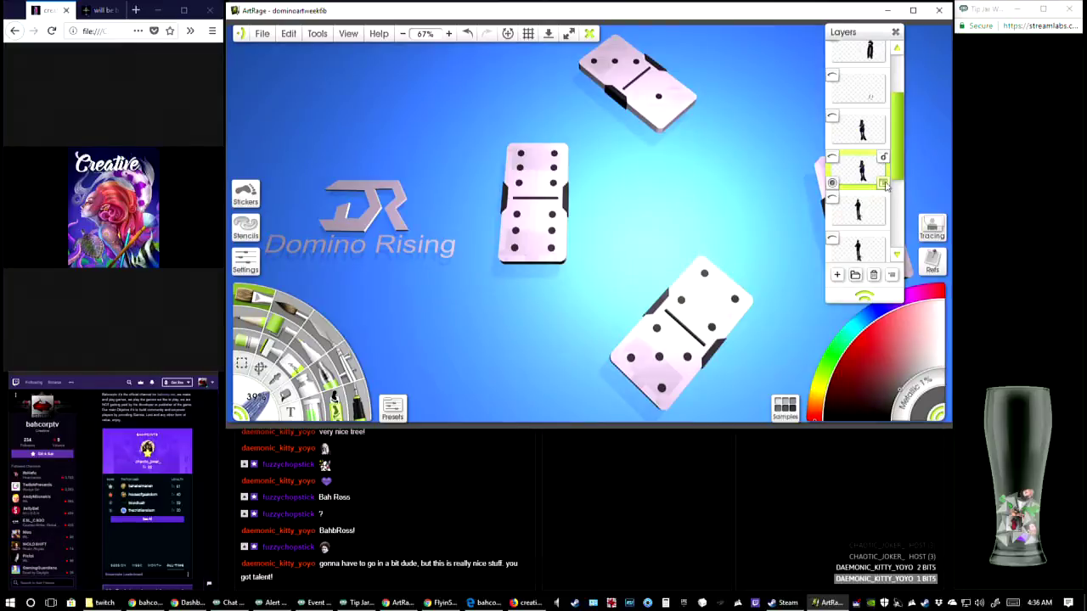
click(832, 158)
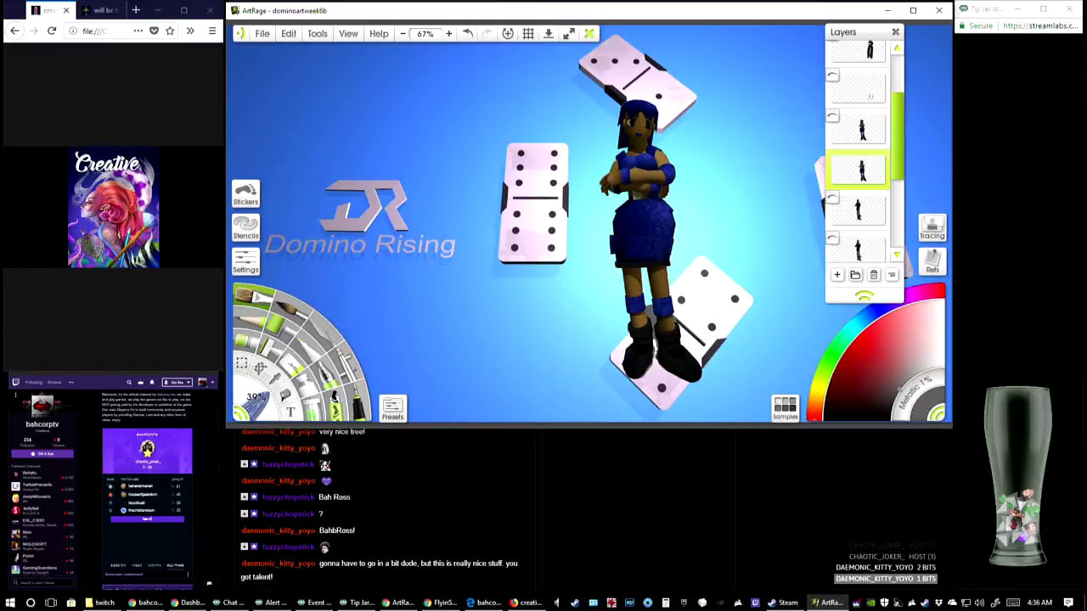
Erase the blue-dressed character from the head down to the shins, using the Eraser at 9% and then 29%
click(294, 363)
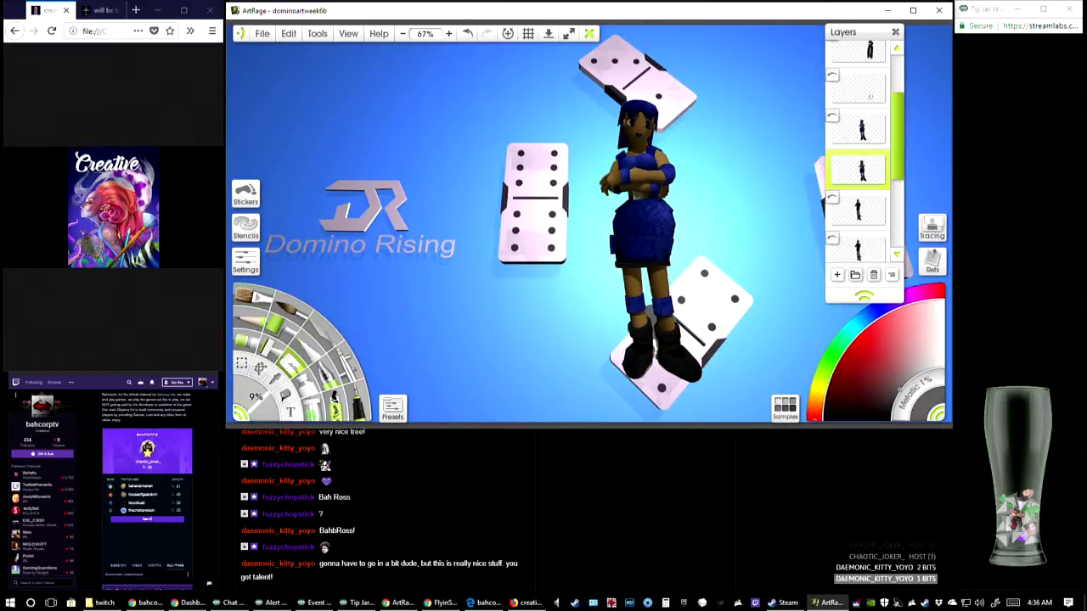
mouse_move(640, 146)
mouse_down()
mouse_move(613, 167)
mouse_move(654, 146)
mouse_move(613, 167)
mouse_move(662, 151)
mouse_move(614, 170)
mouse_move(659, 181)
mouse_up()
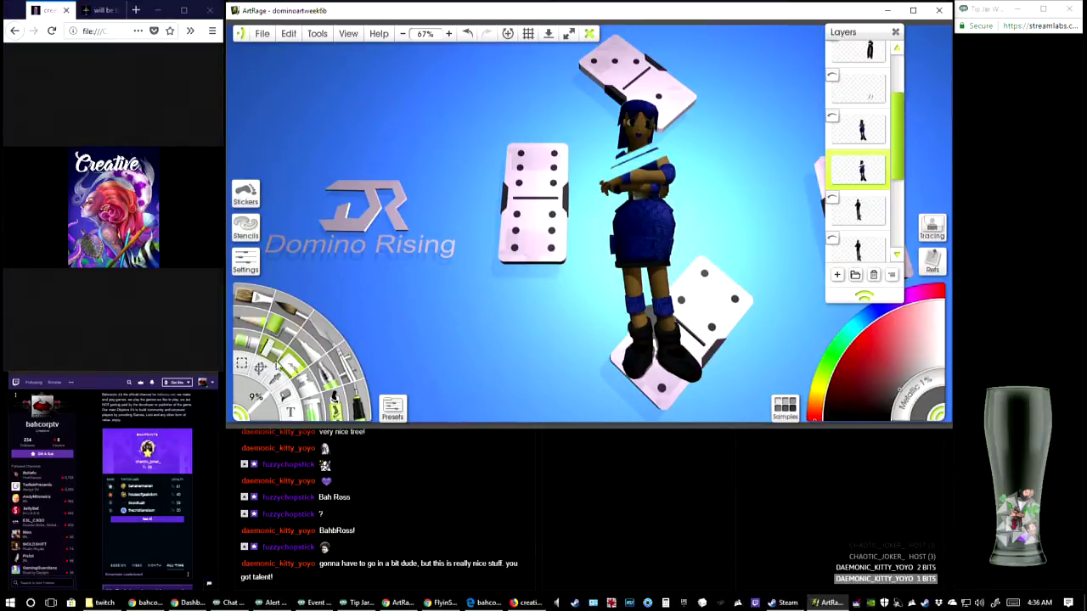
drag(249, 400, 274, 412)
mouse_move(675, 161)
mouse_down()
mouse_move(601, 184)
mouse_move(677, 145)
mouse_up()
mouse_move(599, 167)
mouse_down()
mouse_move(635, 150)
mouse_move(639, 119)
mouse_move(679, 99)
mouse_move(575, 122)
mouse_up()
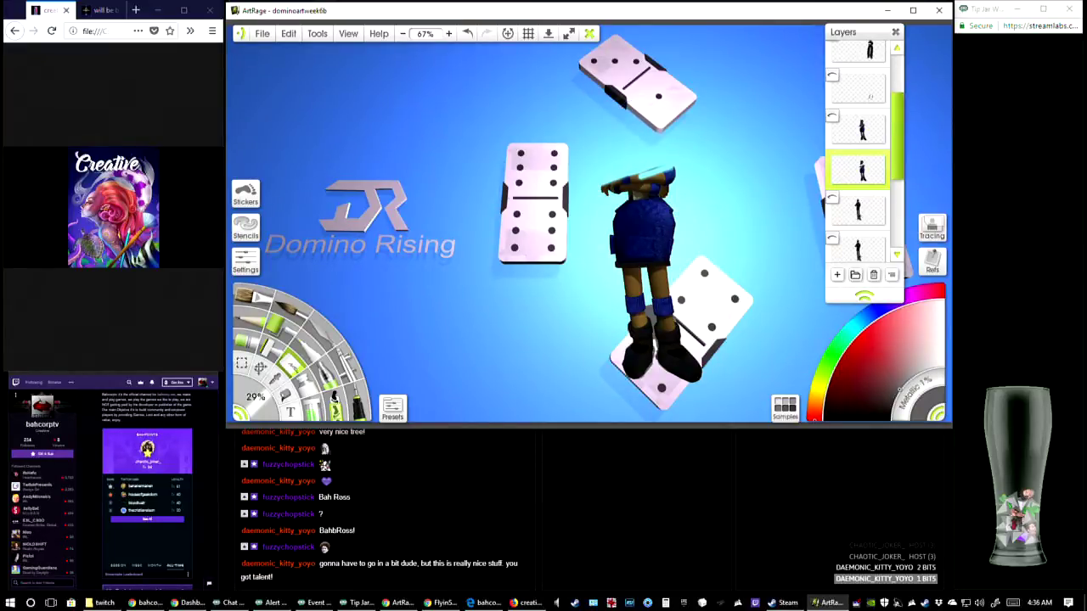
mouse_move(601, 185)
mouse_down()
mouse_move(571, 225)
mouse_move(694, 168)
mouse_move(647, 184)
mouse_move(561, 237)
mouse_up()
mouse_move(673, 206)
mouse_down()
mouse_move(610, 236)
mouse_move(673, 215)
mouse_move(611, 244)
mouse_move(675, 223)
mouse_move(612, 253)
mouse_move(675, 232)
mouse_move(615, 270)
mouse_move(670, 257)
mouse_up()
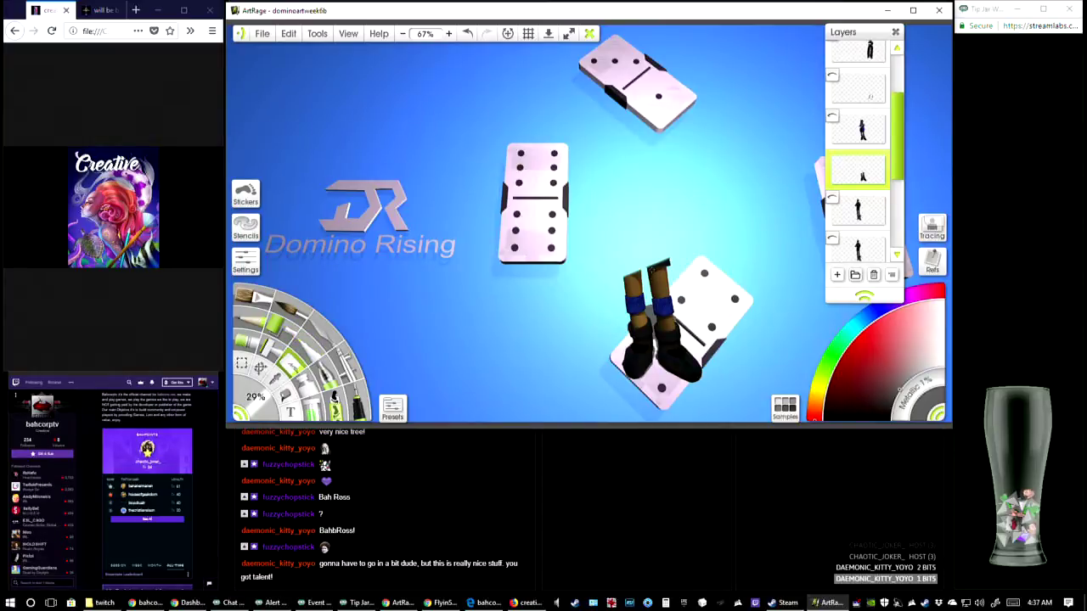
mouse_move(658, 259)
mouse_down()
mouse_move(633, 282)
mouse_move(658, 277)
mouse_move(638, 280)
mouse_move(655, 290)
mouse_up()
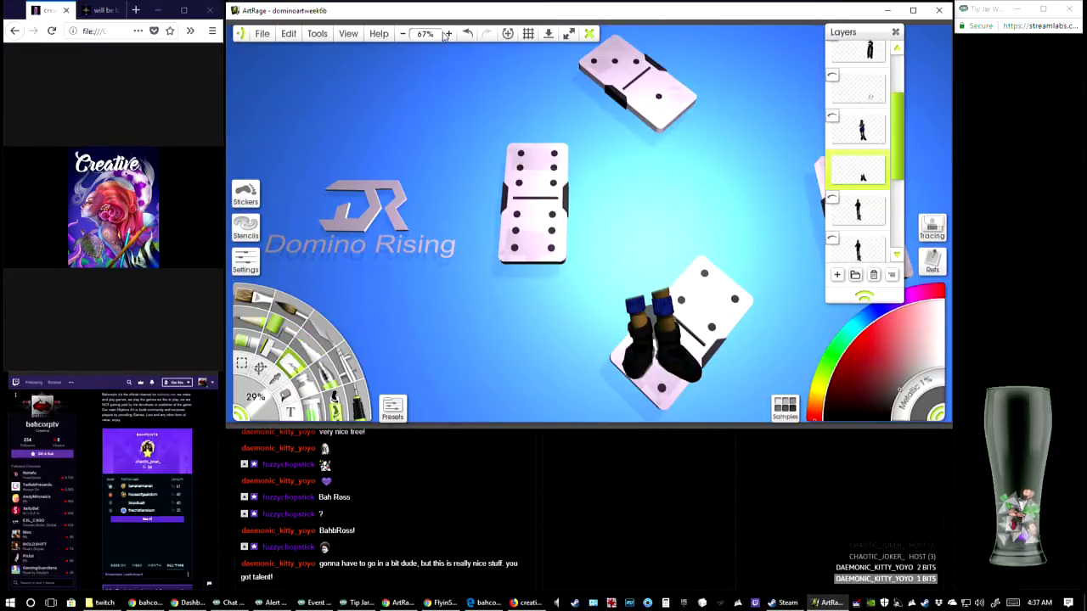
Erase most of the character's left-hand leg cuff, shin and boot at 200% zoom with the 29% Eraser
click(448, 35)
click(448, 35)
click(448, 35)
drag(680, 373, 502, 135)
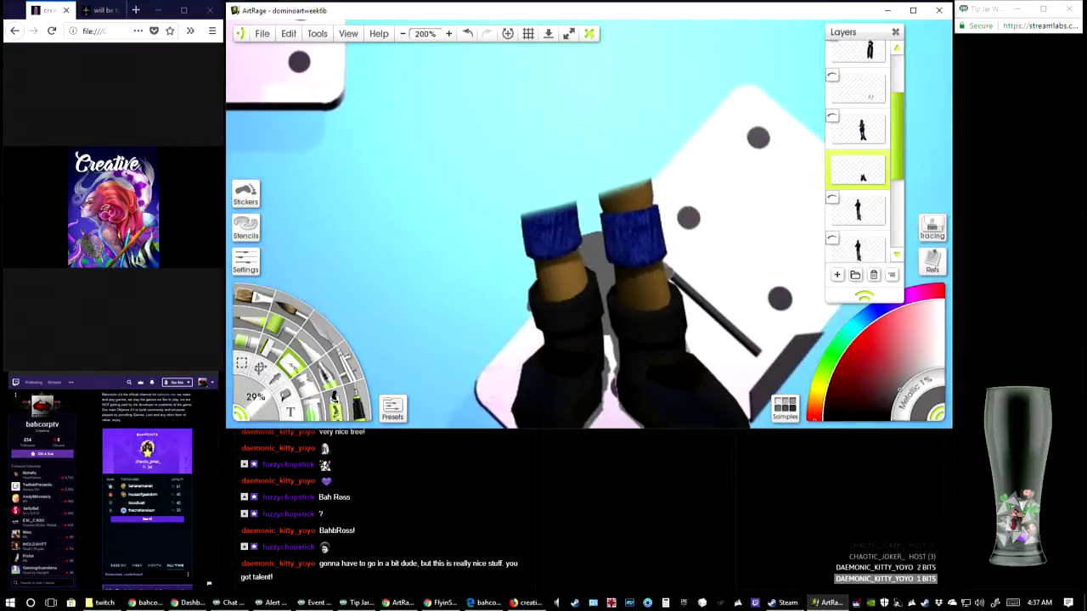
mouse_move(510, 225)
mouse_down()
mouse_move(531, 216)
mouse_move(535, 255)
mouse_move(544, 198)
mouse_move(560, 255)
mouse_move(571, 213)
mouse_move(574, 247)
mouse_move(558, 239)
mouse_up()
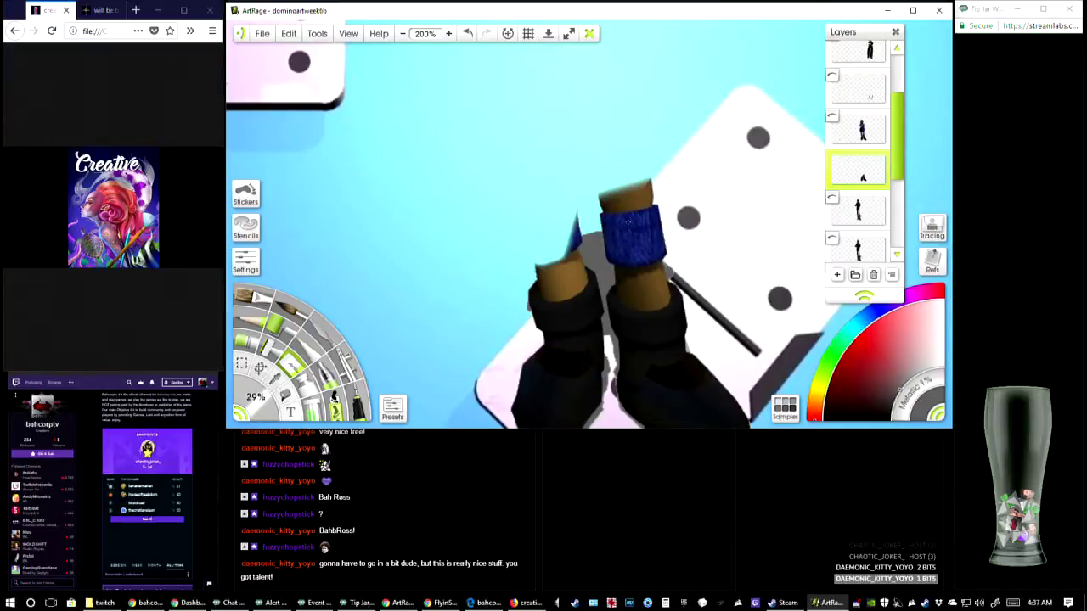
scroll(629, 223, down, 2)
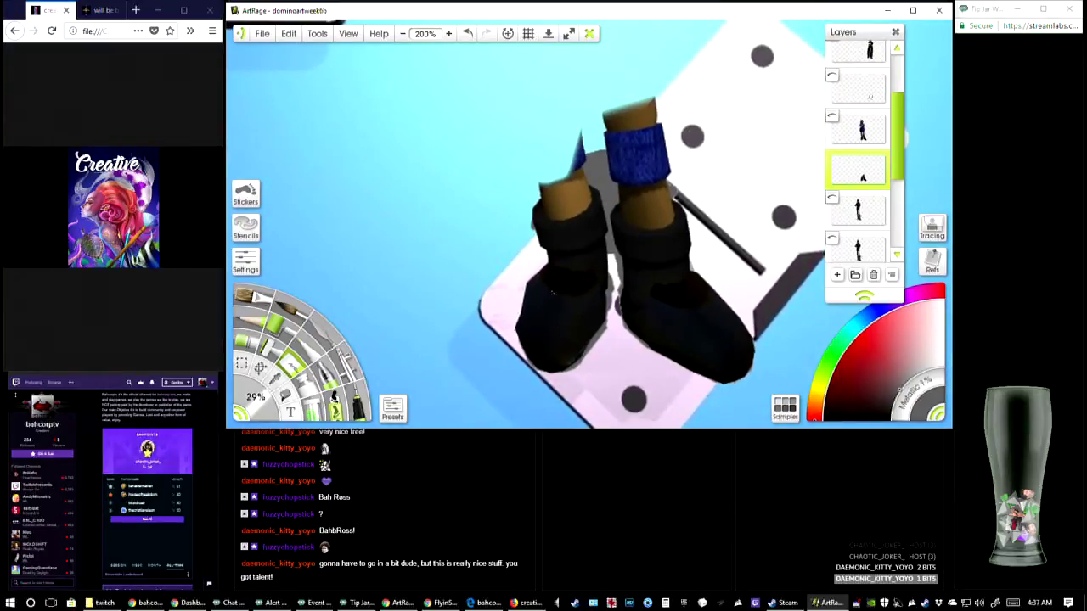
mouse_move(552, 294)
mouse_down()
mouse_move(525, 295)
mouse_move(560, 259)
mouse_move(559, 173)
mouse_move(550, 222)
mouse_move(541, 209)
mouse_move(563, 256)
mouse_move(523, 334)
mouse_move(525, 350)
mouse_move(545, 344)
mouse_move(544, 357)
mouse_move(558, 360)
mouse_move(546, 361)
mouse_move(569, 326)
mouse_move(544, 334)
mouse_move(563, 270)
mouse_move(581, 141)
mouse_up()
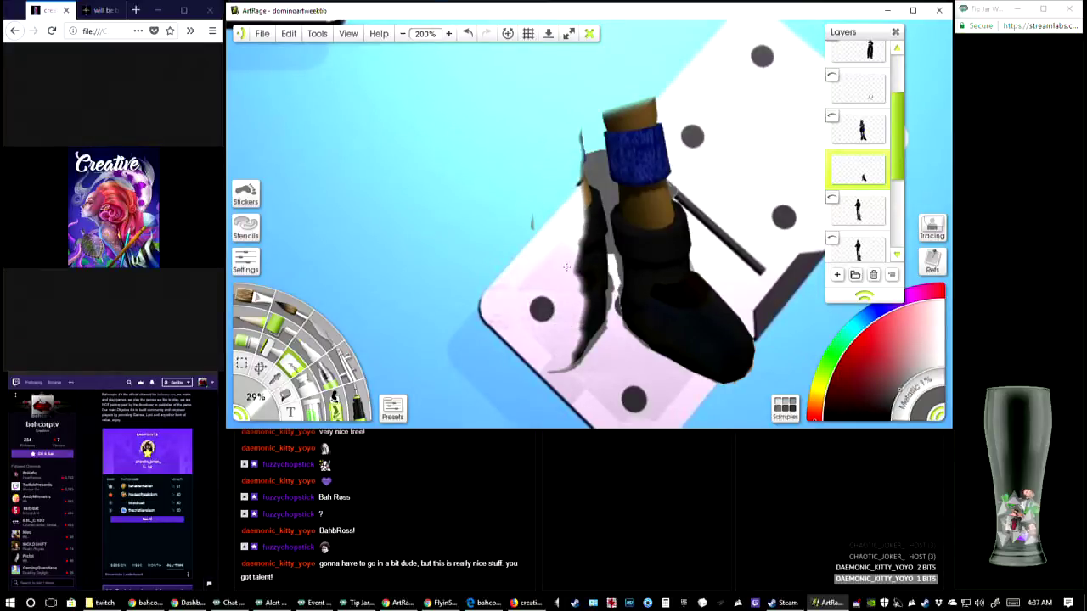
mouse_move(549, 291)
mouse_down()
mouse_move(575, 306)
mouse_move(574, 251)
mouse_move(573, 313)
mouse_move(582, 231)
mouse_move(577, 304)
mouse_move(581, 276)
mouse_up()
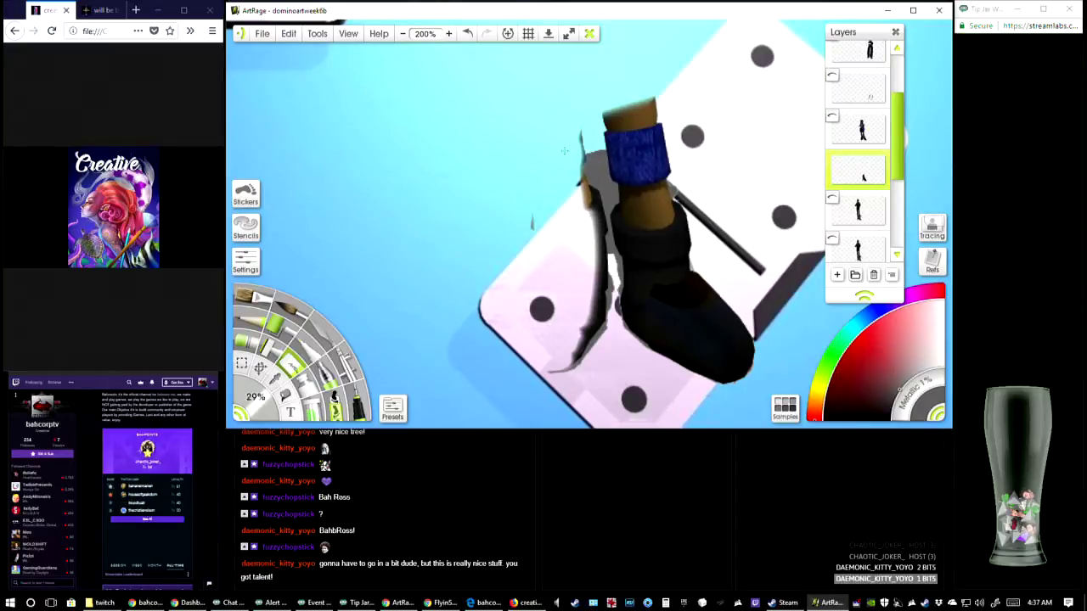
drag(578, 133, 576, 145)
mouse_move(572, 211)
mouse_down()
mouse_move(575, 185)
mouse_move(579, 209)
mouse_move(581, 192)
mouse_up()
Reduce the Eraser to 9% and clear the leftover skin and black boot edges along the left-hand foot's grey shadow
drag(267, 412, 275, 402)
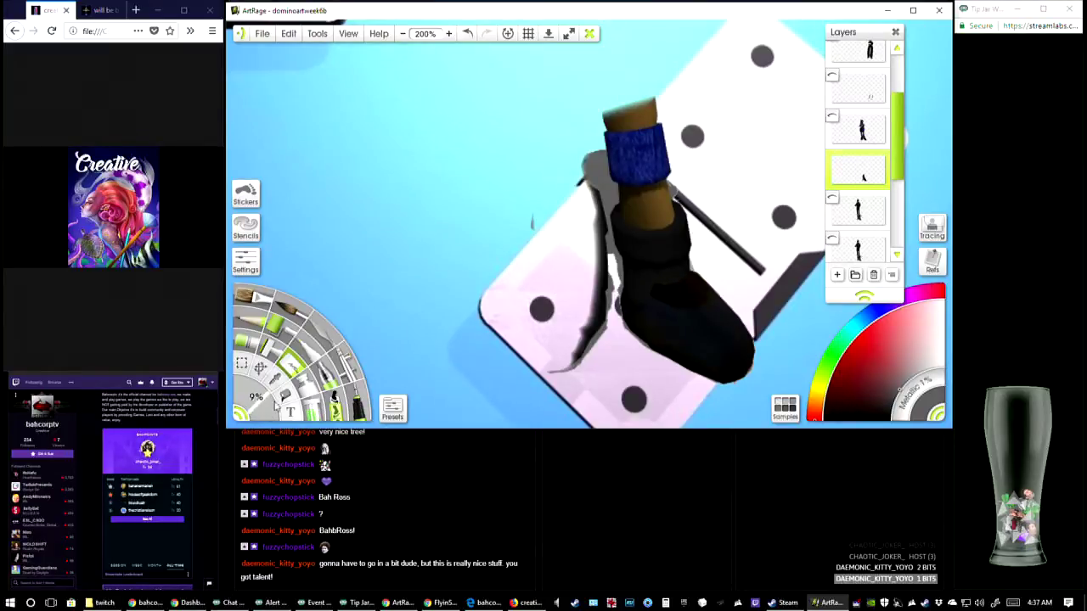
drag(594, 238, 586, 201)
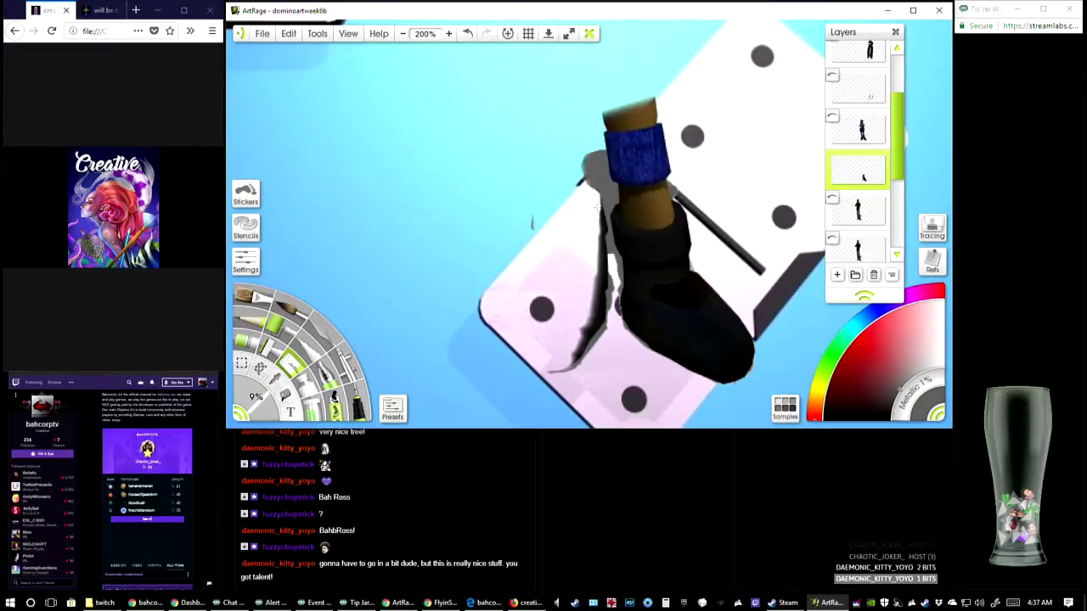
drag(596, 229, 597, 225)
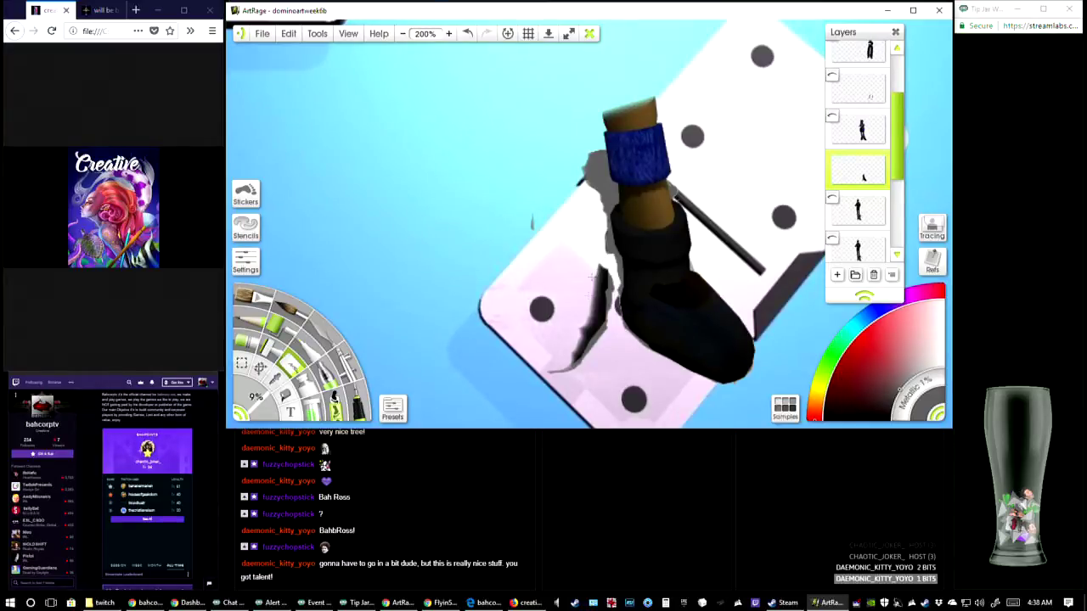
mouse_move(592, 278)
mouse_down()
mouse_move(596, 292)
mouse_move(602, 282)
mouse_move(583, 338)
mouse_move(600, 302)
mouse_up()
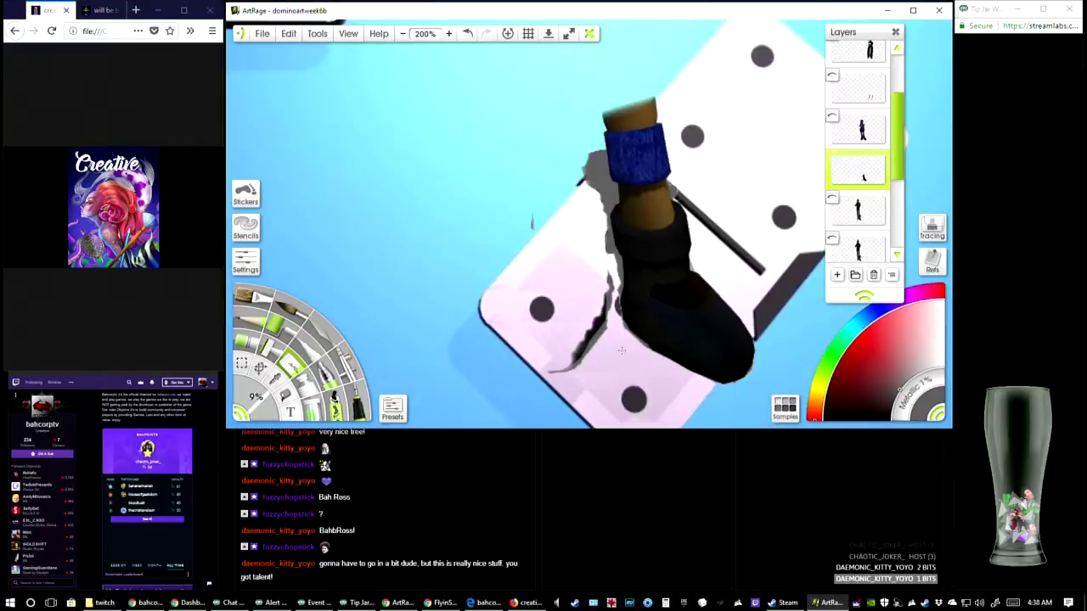
key(ctrl+z)
mouse_move(586, 320)
mouse_down()
mouse_move(578, 349)
mouse_move(595, 323)
mouse_move(574, 350)
mouse_up()
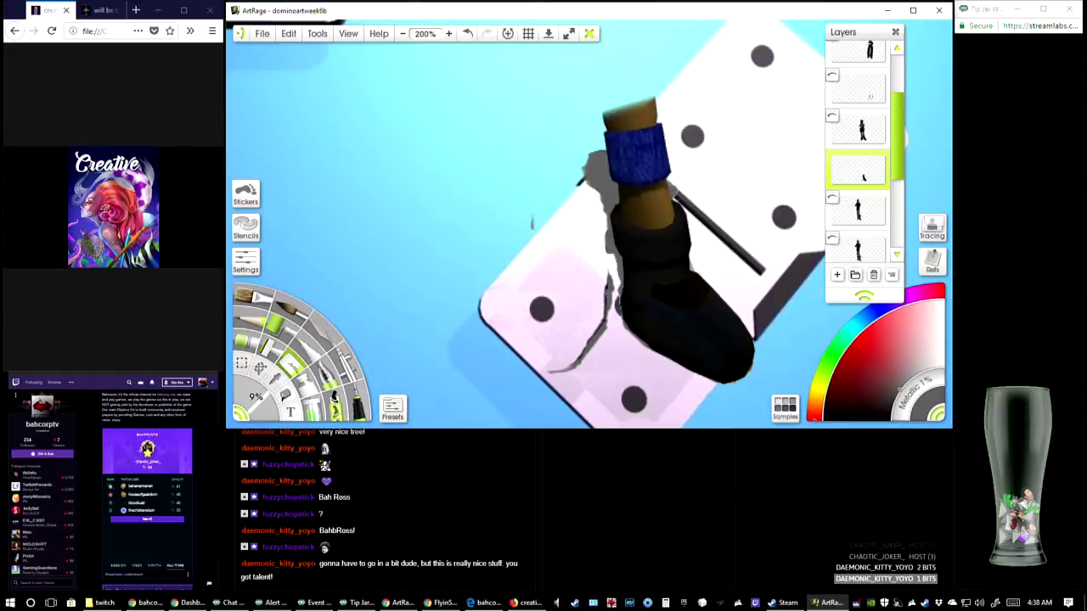
At 400% zoom, erase the shin stump and most of the blue cuff on the remaining leg with the 9% Eraser
click(449, 33)
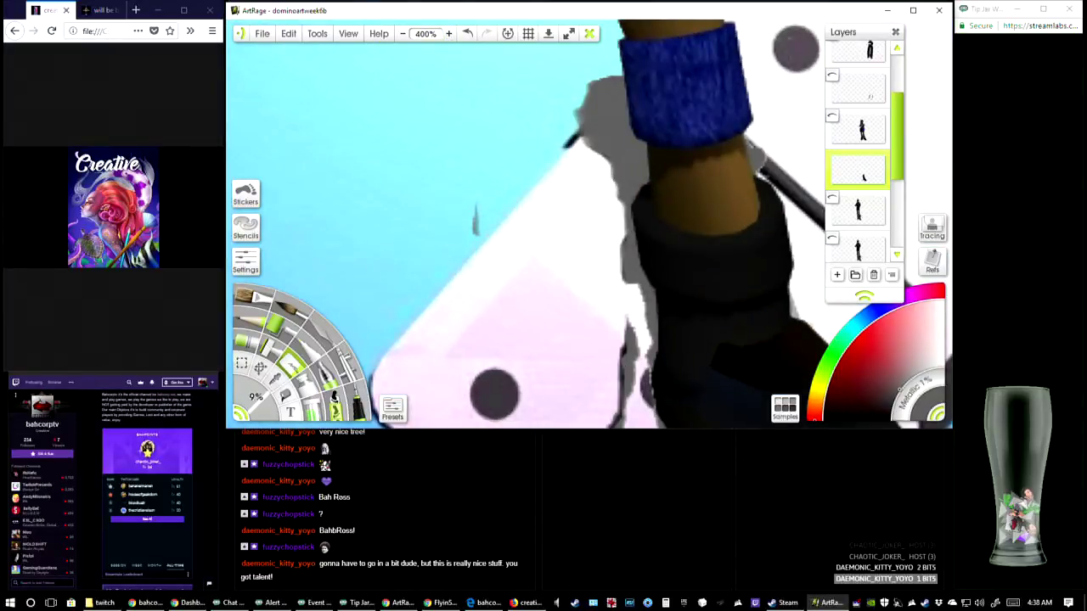
drag(560, 297, 512, 159)
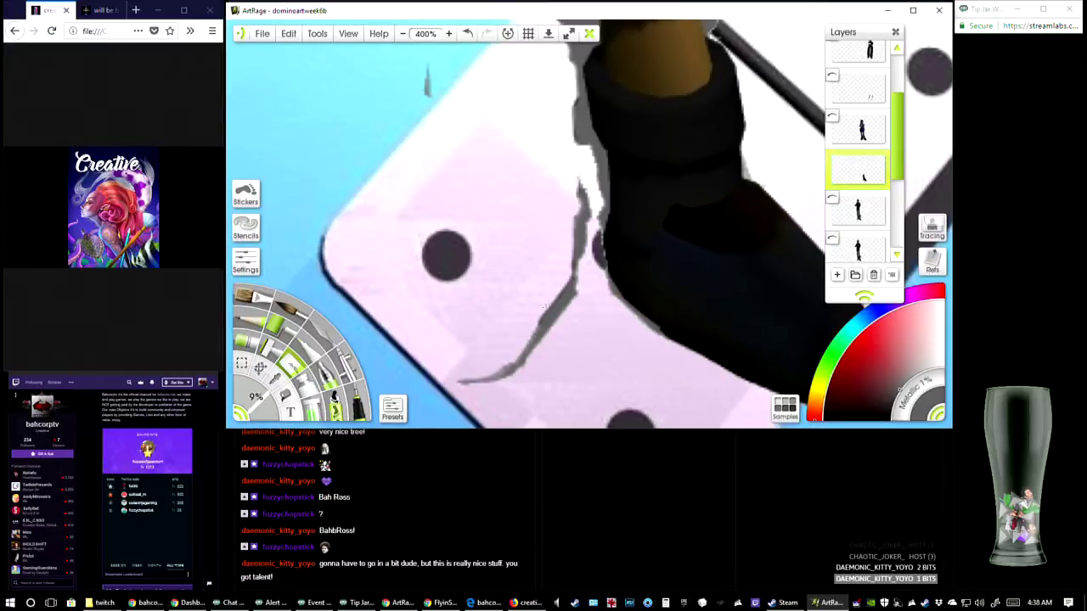
drag(552, 186, 400, 328)
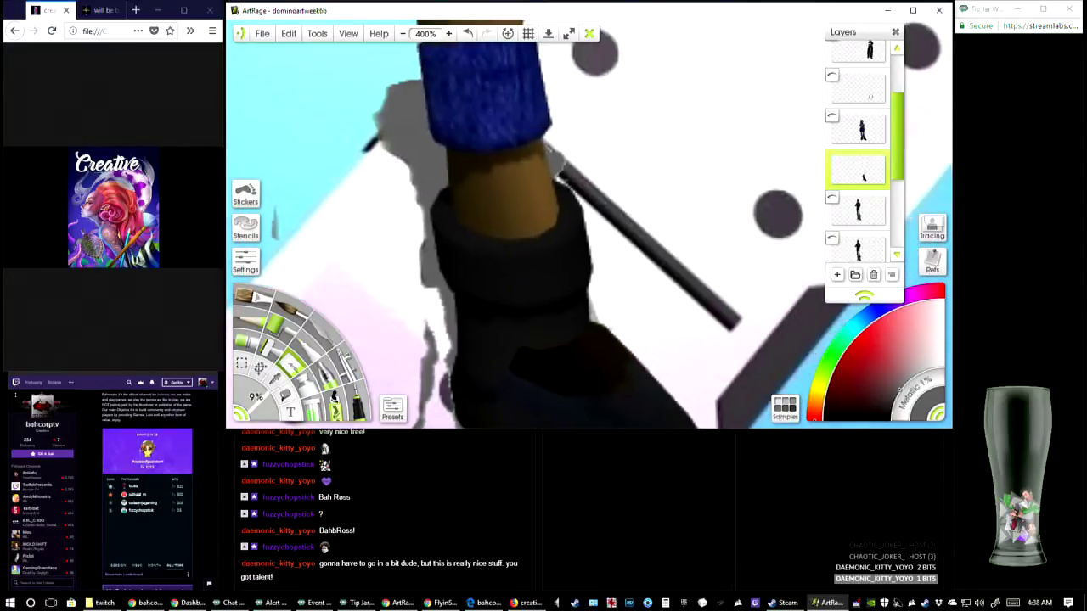
drag(509, 212, 466, 289)
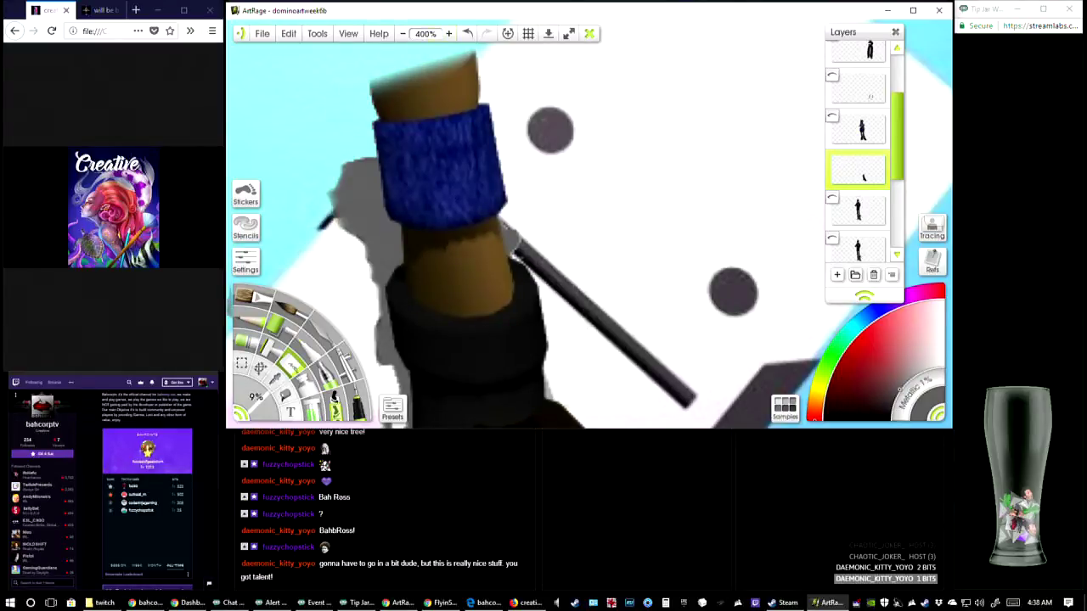
mouse_move(473, 95)
mouse_down()
mouse_move(465, 68)
mouse_move(481, 64)
mouse_move(453, 85)
mouse_move(454, 60)
mouse_move(443, 58)
mouse_move(488, 108)
mouse_move(502, 203)
mouse_up()
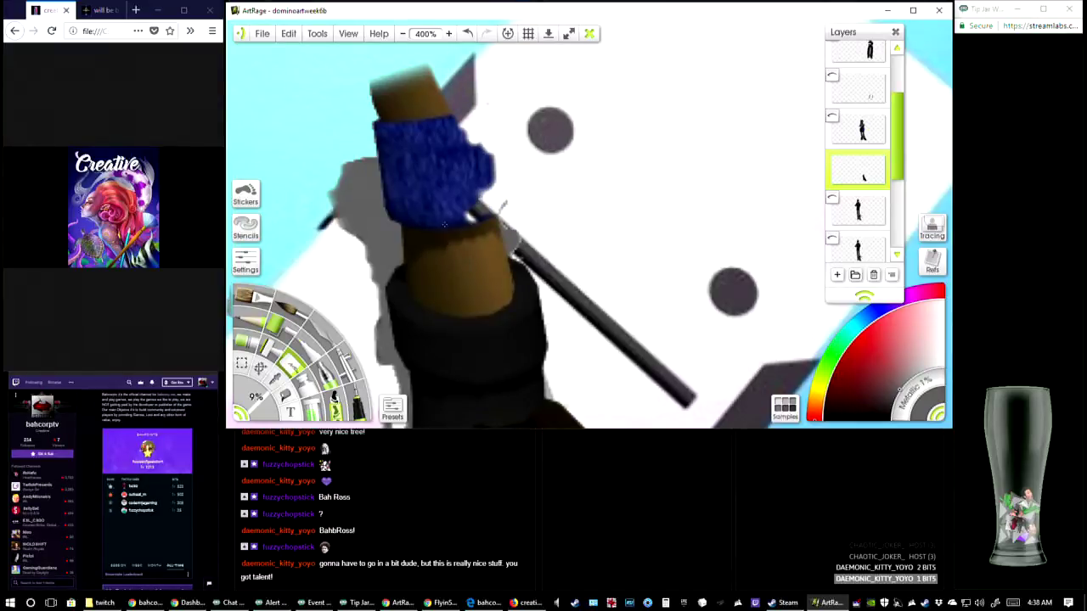
mouse_move(444, 224)
mouse_down()
mouse_move(457, 348)
mouse_move(426, 161)
mouse_move(443, 144)
mouse_move(439, 195)
mouse_move(456, 170)
mouse_move(452, 195)
mouse_move(483, 170)
mouse_move(488, 199)
mouse_up()
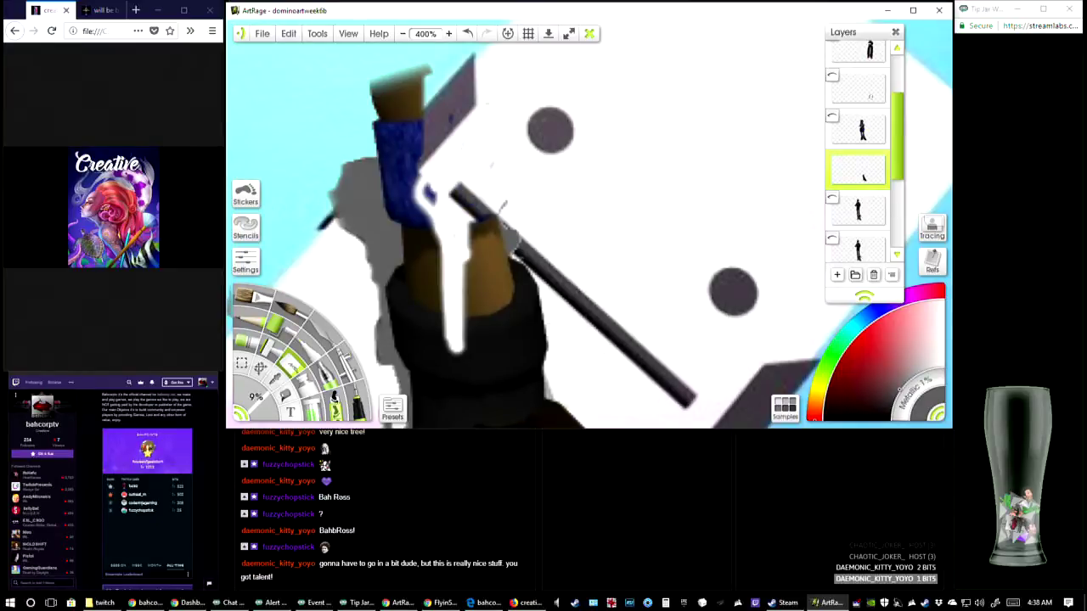
mouse_move(427, 110)
mouse_down()
mouse_move(424, 72)
mouse_move(418, 94)
mouse_move(380, 106)
mouse_move(395, 151)
mouse_move(382, 148)
mouse_move(399, 155)
mouse_move(413, 75)
mouse_up()
mouse_move(417, 133)
mouse_down()
mouse_move(418, 202)
mouse_move(433, 227)
mouse_up()
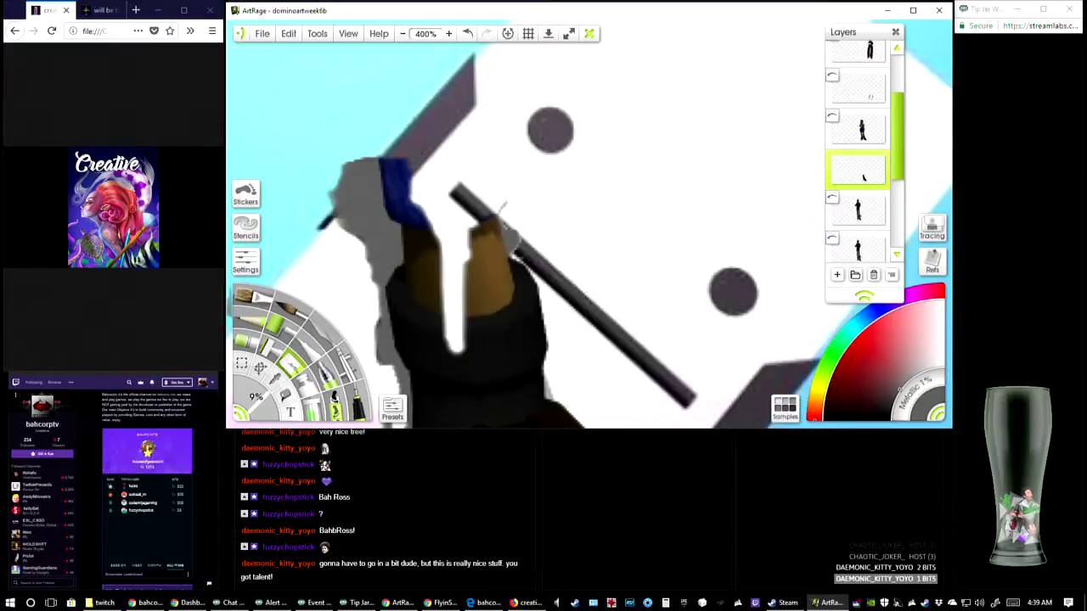
Erase the rest of the blue cuff and the brown skin between the cuff and the boot
drag(438, 173, 453, 45)
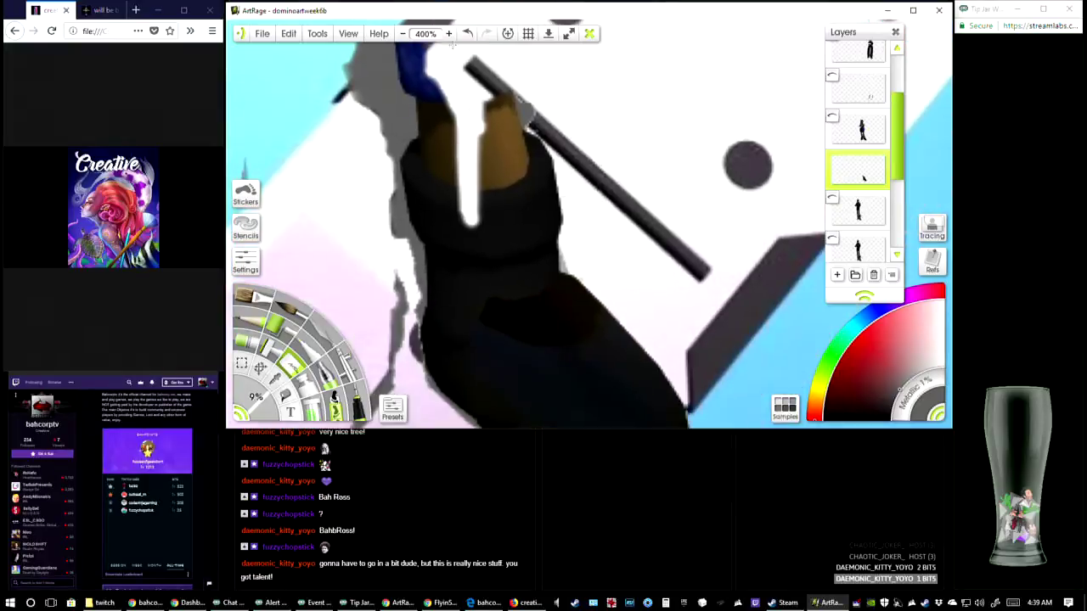
drag(490, 135, 472, 182)
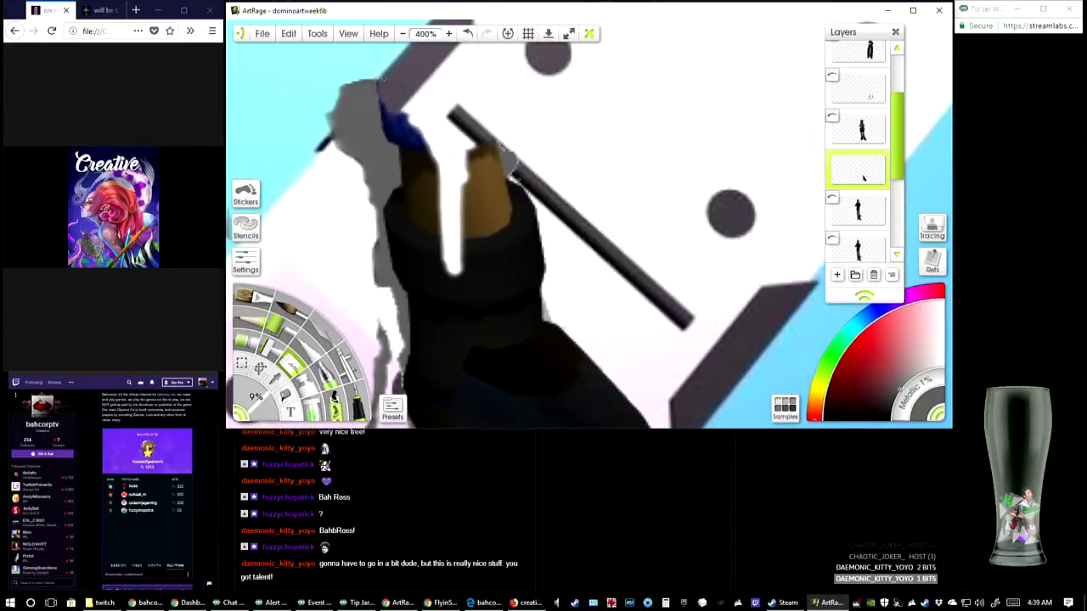
mouse_move(392, 108)
mouse_down()
mouse_move(392, 129)
mouse_move(412, 149)
mouse_move(401, 110)
mouse_move(432, 219)
mouse_move(437, 157)
mouse_move(437, 189)
mouse_move(465, 178)
mouse_move(472, 229)
mouse_move(483, 161)
mouse_move(486, 218)
mouse_move(498, 161)
mouse_move(503, 242)
mouse_move(492, 220)
mouse_up()
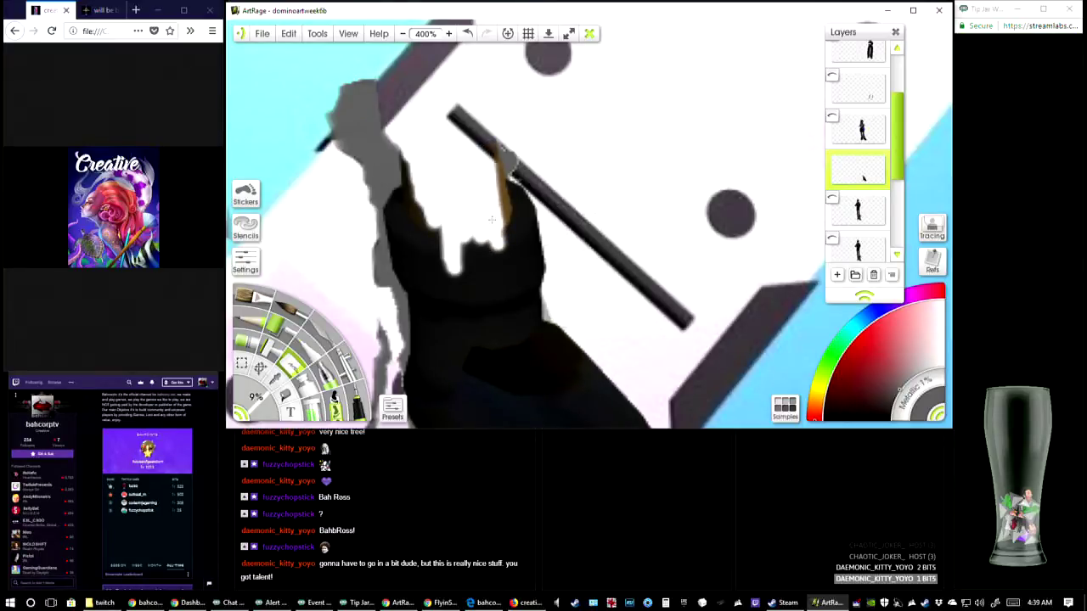
mouse_move(498, 183)
mouse_down()
mouse_move(504, 234)
mouse_move(509, 166)
mouse_up()
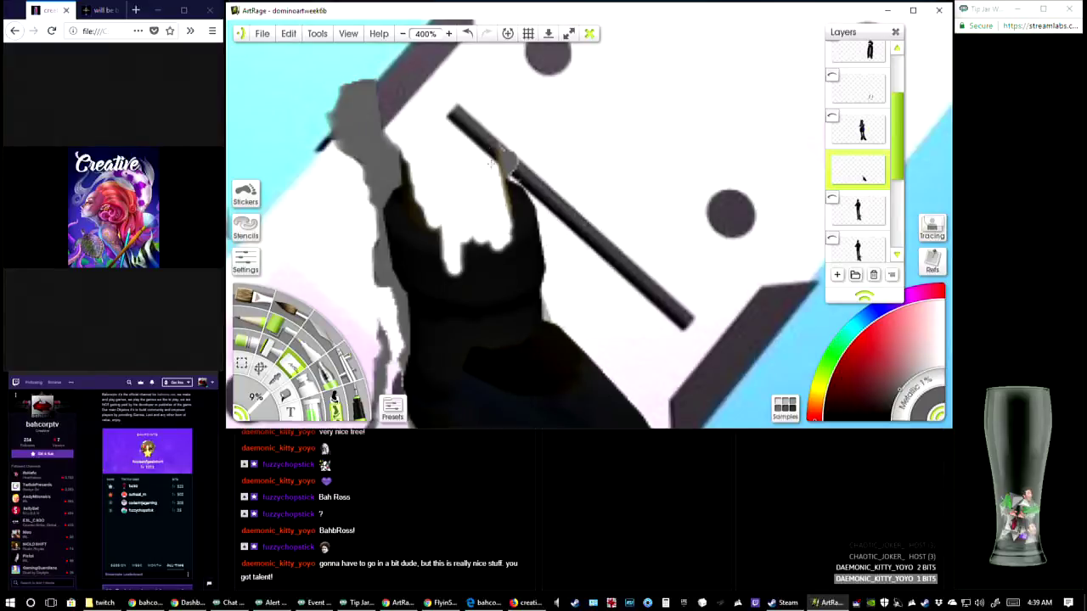
drag(507, 222, 497, 163)
Erase the boot's shaft down to the instep, undoing unwanted eraser strokes and clearing its right-hand edge
mouse_move(460, 240)
mouse_down()
mouse_move(493, 352)
mouse_move(430, 229)
mouse_move(424, 165)
mouse_move(408, 212)
mouse_move(402, 157)
mouse_move(406, 225)
mouse_move(404, 191)
mouse_move(397, 228)
mouse_move(415, 259)
mouse_move(428, 195)
mouse_up()
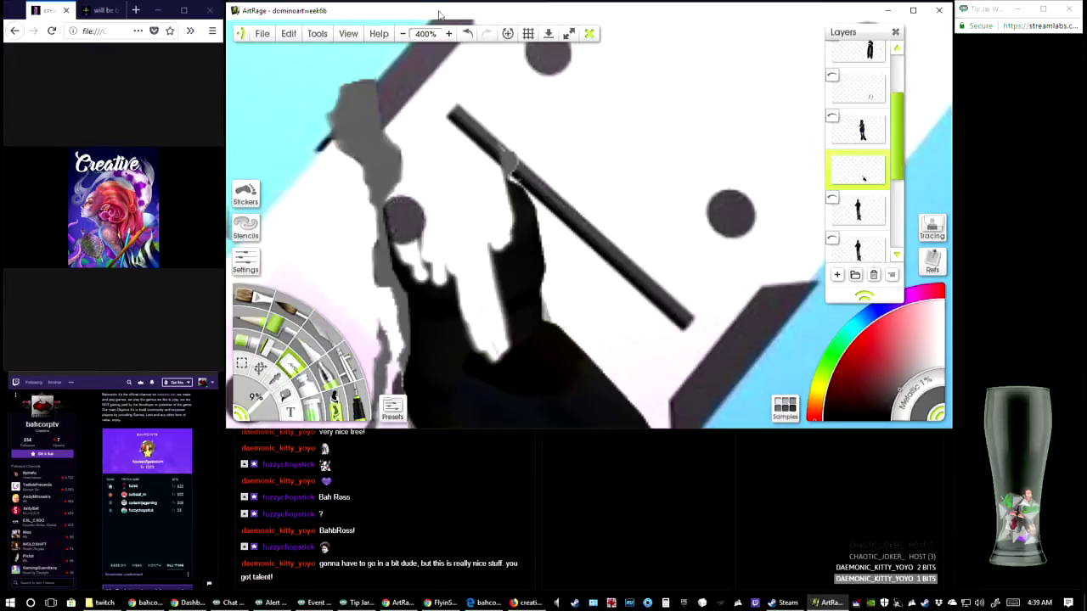
click(467, 33)
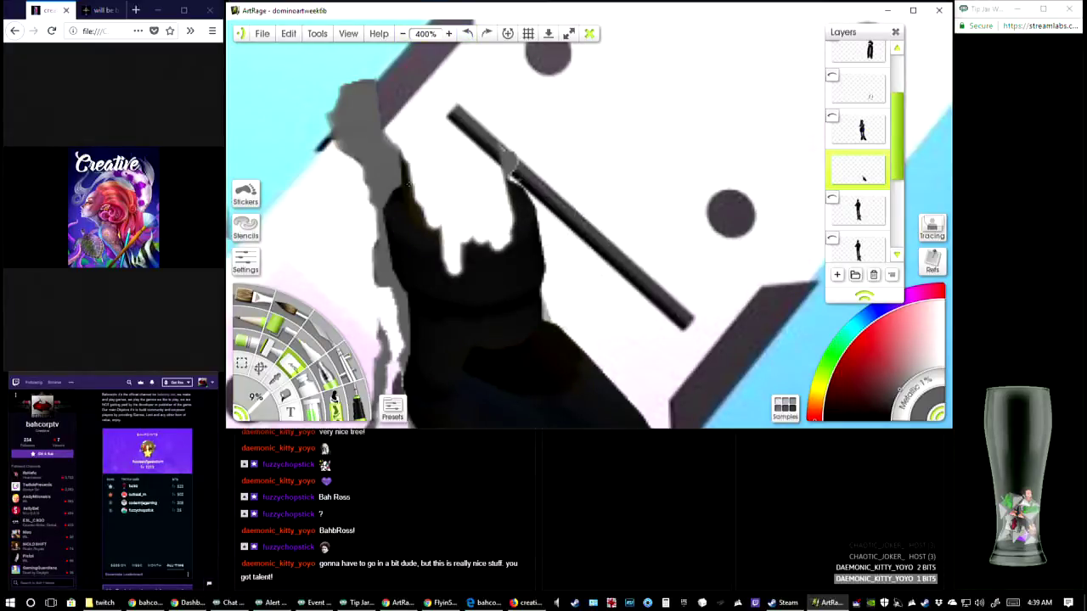
mouse_move(411, 158)
mouse_down()
mouse_move(399, 238)
mouse_move(432, 288)
mouse_move(419, 236)
mouse_move(452, 297)
mouse_move(472, 309)
mouse_move(484, 352)
mouse_move(501, 328)
mouse_move(493, 312)
mouse_move(501, 343)
mouse_up()
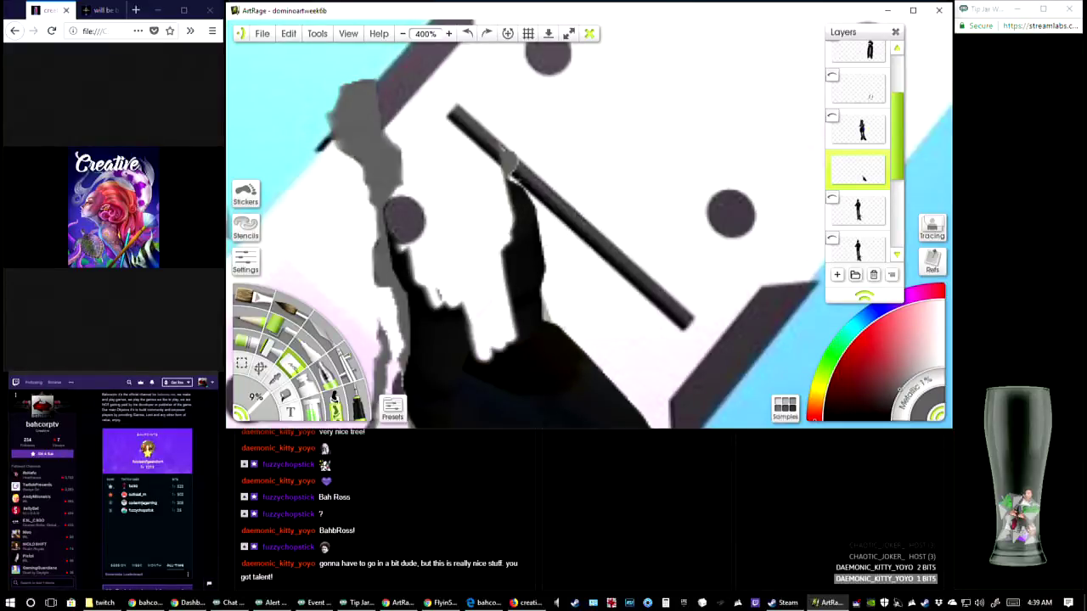
scroll(456, 227, down, 3)
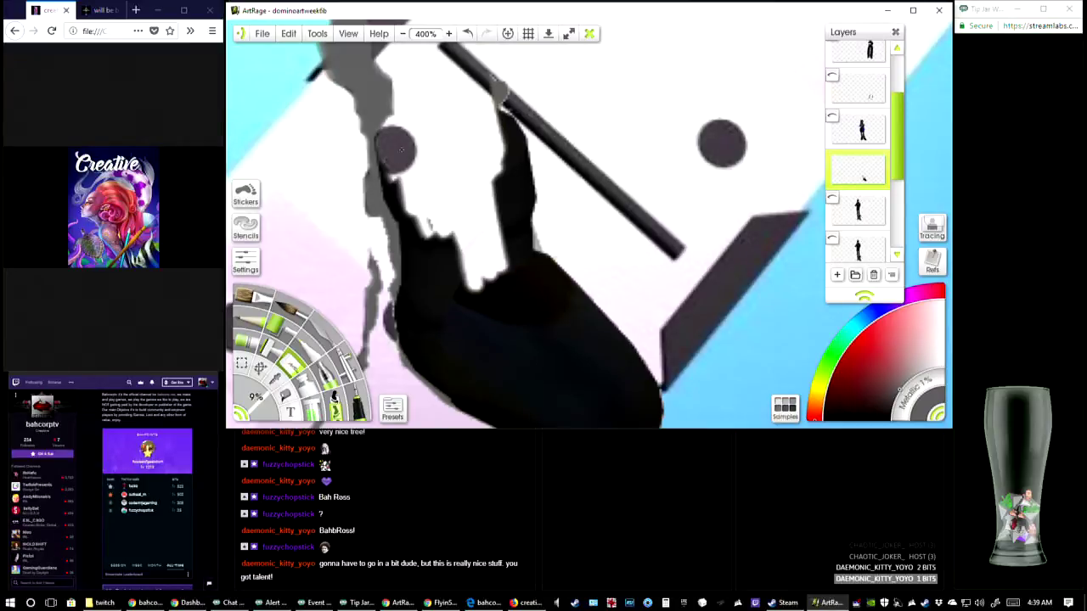
mouse_move(392, 170)
mouse_down()
mouse_move(399, 206)
mouse_move(514, 350)
mouse_up()
mouse_move(472, 255)
mouse_down()
mouse_move(503, 263)
mouse_move(481, 204)
mouse_move(499, 144)
mouse_move(488, 148)
mouse_move(495, 137)
mouse_move(513, 146)
mouse_move(476, 149)
mouse_move(533, 106)
mouse_move(485, 125)
mouse_move(518, 115)
mouse_move(556, 123)
mouse_move(509, 201)
mouse_move(551, 190)
mouse_move(533, 238)
mouse_move(509, 244)
mouse_move(559, 270)
mouse_up()
click(467, 33)
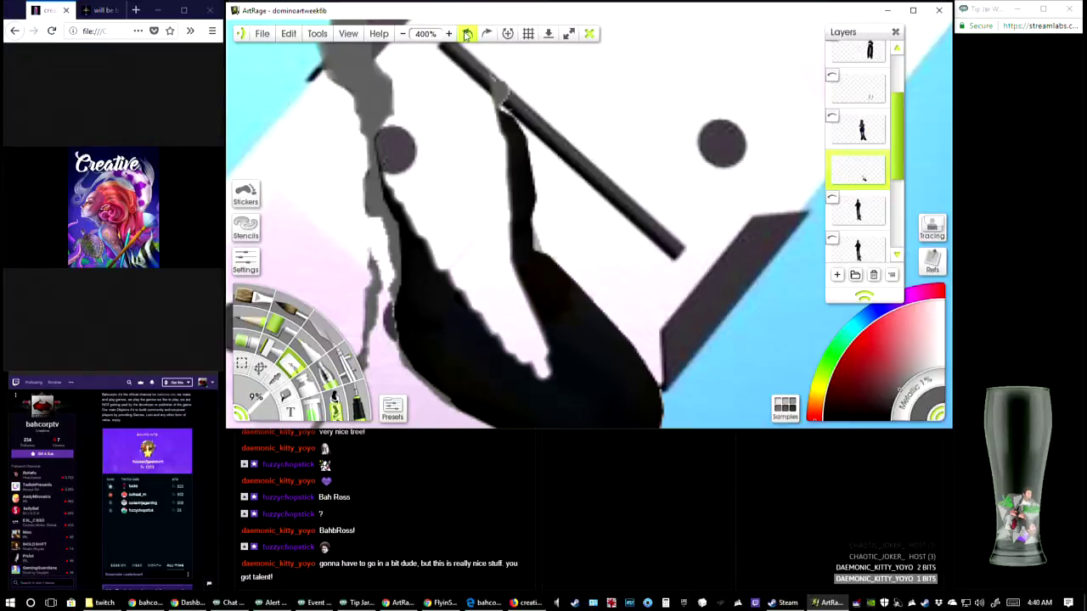
mouse_move(513, 141)
mouse_down()
mouse_move(504, 120)
mouse_move(492, 130)
mouse_move(510, 157)
mouse_move(520, 289)
mouse_move(528, 221)
mouse_move(527, 293)
mouse_move(534, 216)
mouse_move(523, 219)
mouse_up()
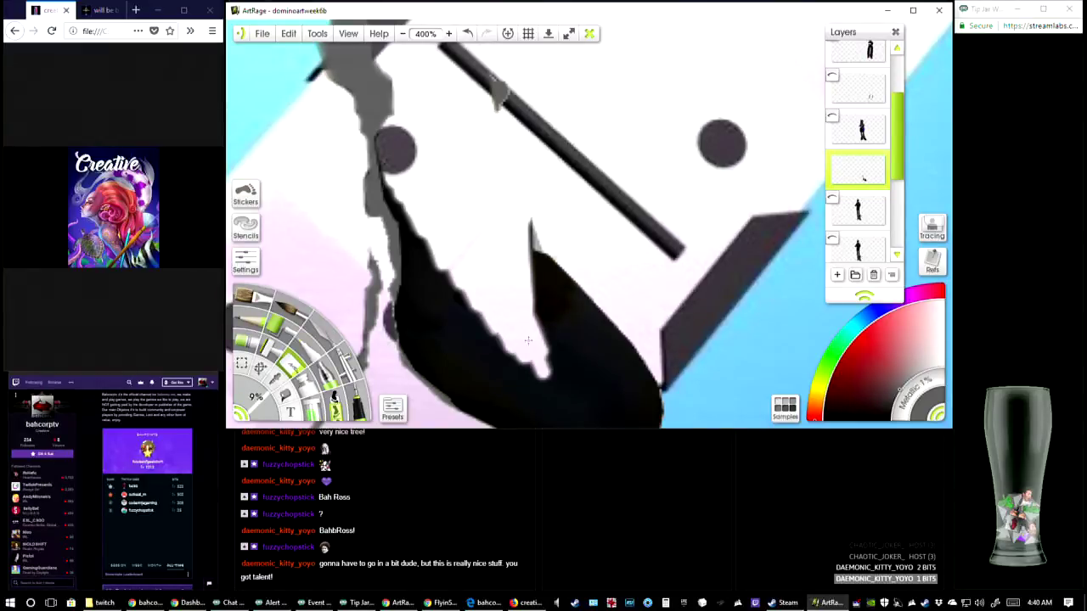
Erase the middle and right-hand side of the boot's foot, leaving the toe and a black strip along the shadow
drag(505, 258, 540, 126)
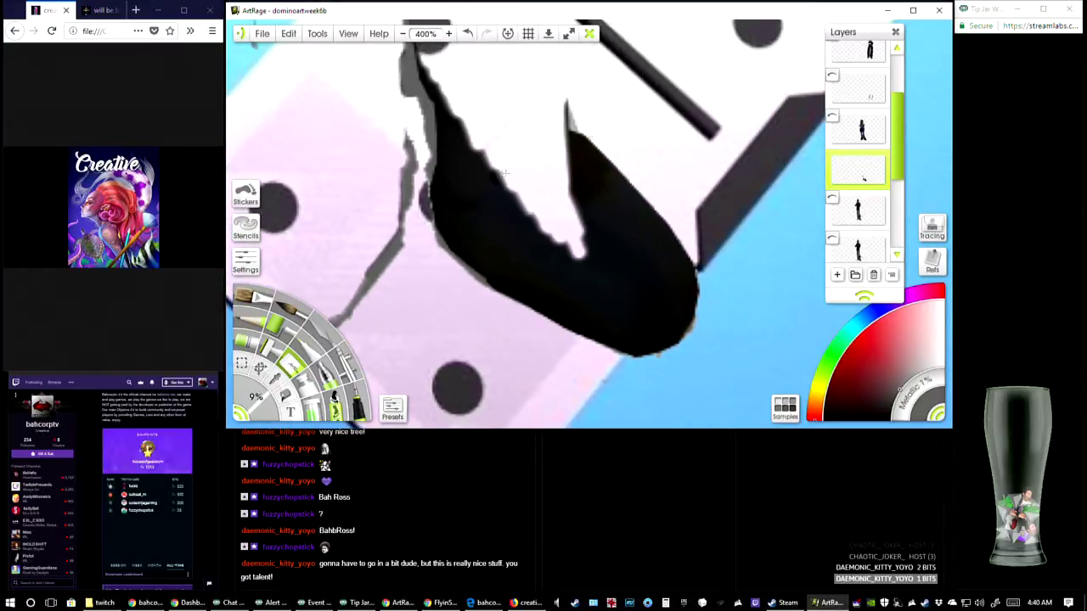
mouse_move(504, 172)
mouse_down()
mouse_move(480, 348)
mouse_move(510, 378)
mouse_move(582, 399)
mouse_move(616, 272)
mouse_up()
drag(610, 349, 556, 250)
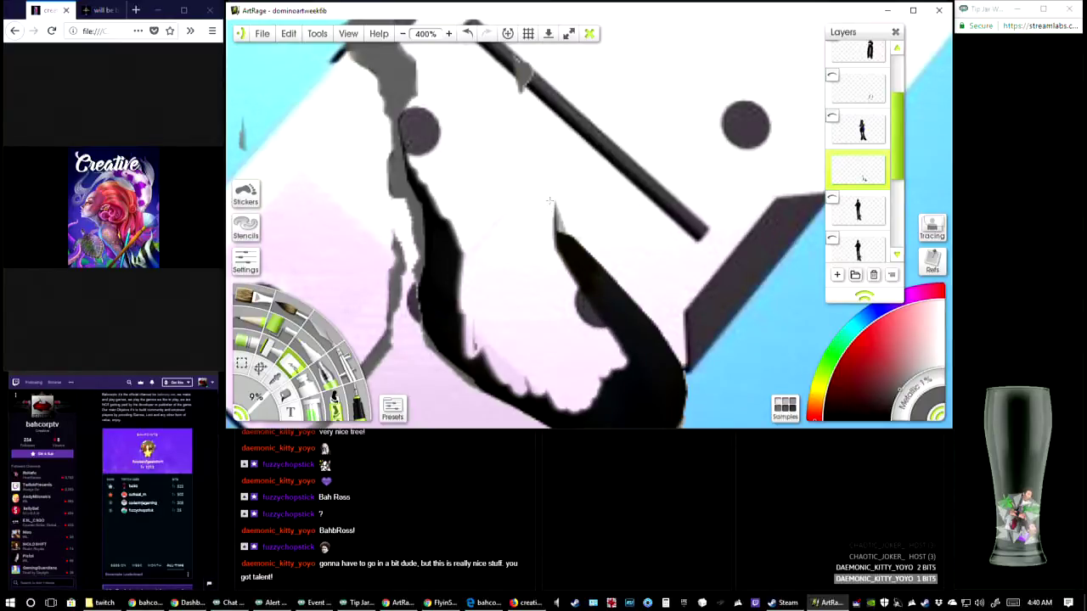
mouse_move(548, 256)
mouse_down()
mouse_move(577, 255)
mouse_move(556, 242)
mouse_move(590, 238)
mouse_move(565, 234)
mouse_move(633, 299)
mouse_move(646, 316)
mouse_move(633, 331)
mouse_move(658, 352)
mouse_move(633, 369)
mouse_up()
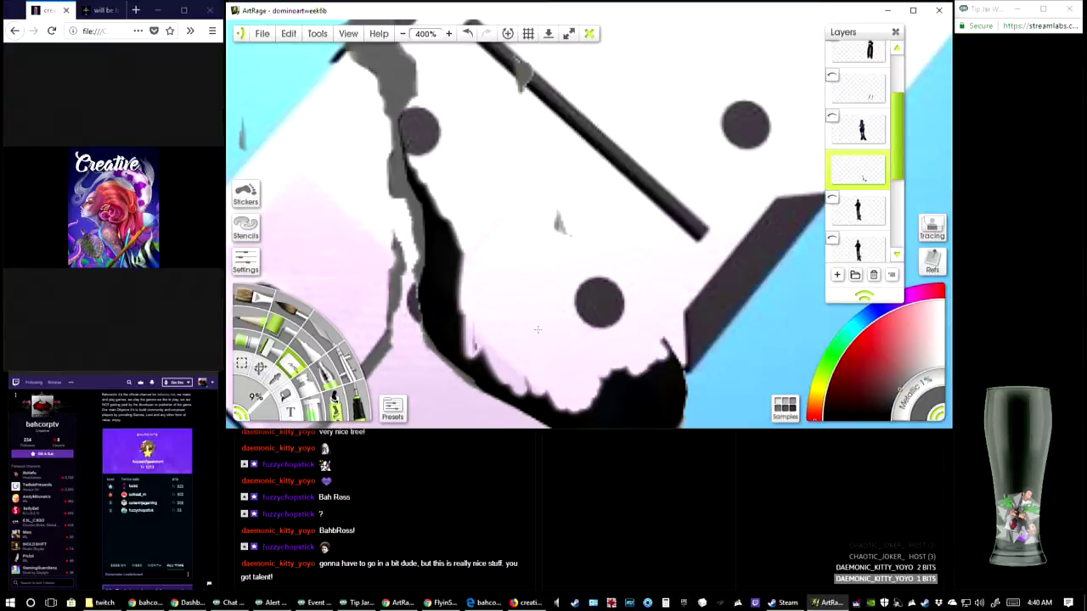
mouse_move(484, 357)
mouse_down()
mouse_move(540, 393)
mouse_move(463, 344)
mouse_move(562, 406)
mouse_move(545, 405)
mouse_up()
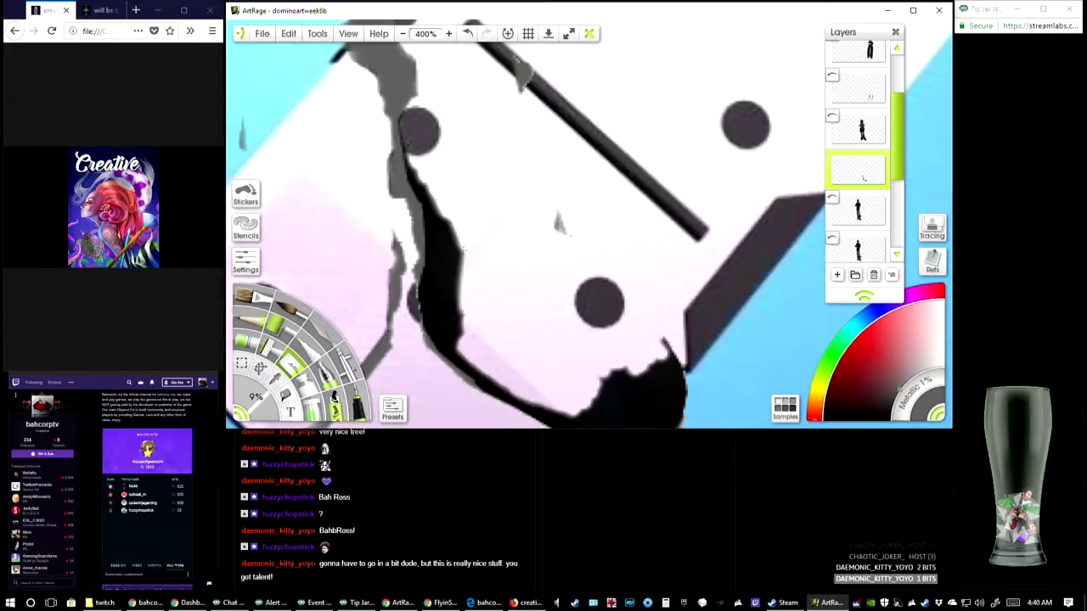
Erase the boot's toe and trim the black sole edge down to the thin shadow line
drag(568, 261, 503, 147)
mouse_move(545, 272)
mouse_down()
mouse_move(544, 293)
mouse_move(531, 259)
mouse_move(561, 293)
mouse_move(571, 266)
mouse_move(604, 259)
mouse_move(595, 246)
mouse_move(611, 263)
mouse_move(598, 304)
mouse_move(606, 309)
mouse_move(571, 328)
mouse_move(592, 320)
mouse_up()
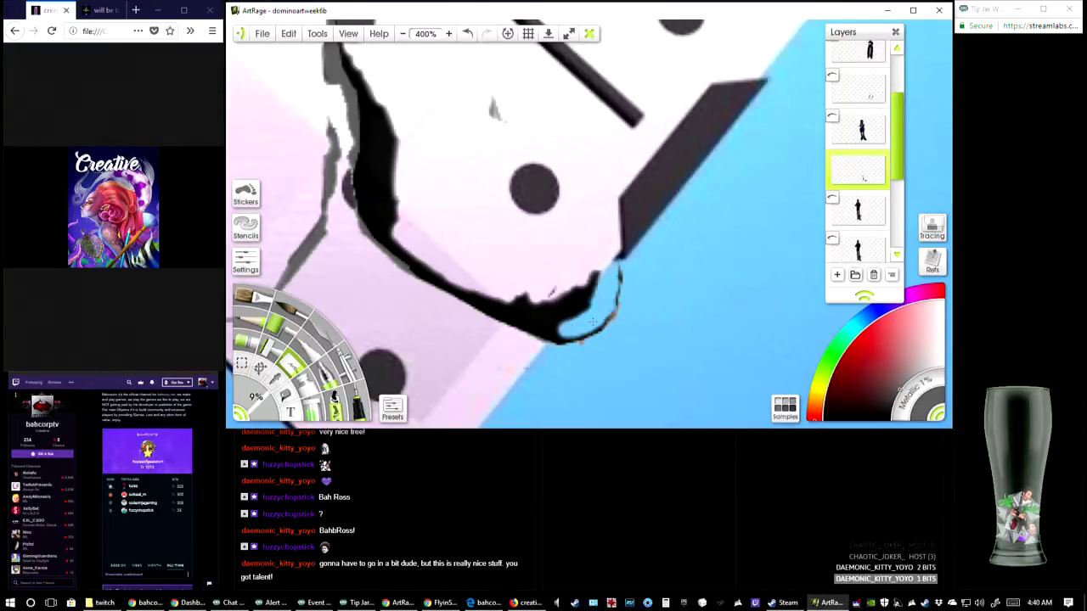
mouse_move(619, 277)
mouse_down()
mouse_move(597, 306)
mouse_move(588, 277)
mouse_move(602, 264)
mouse_move(598, 285)
mouse_move(560, 303)
mouse_move(539, 284)
mouse_move(499, 281)
mouse_move(571, 330)
mouse_move(545, 329)
mouse_move(584, 330)
mouse_up()
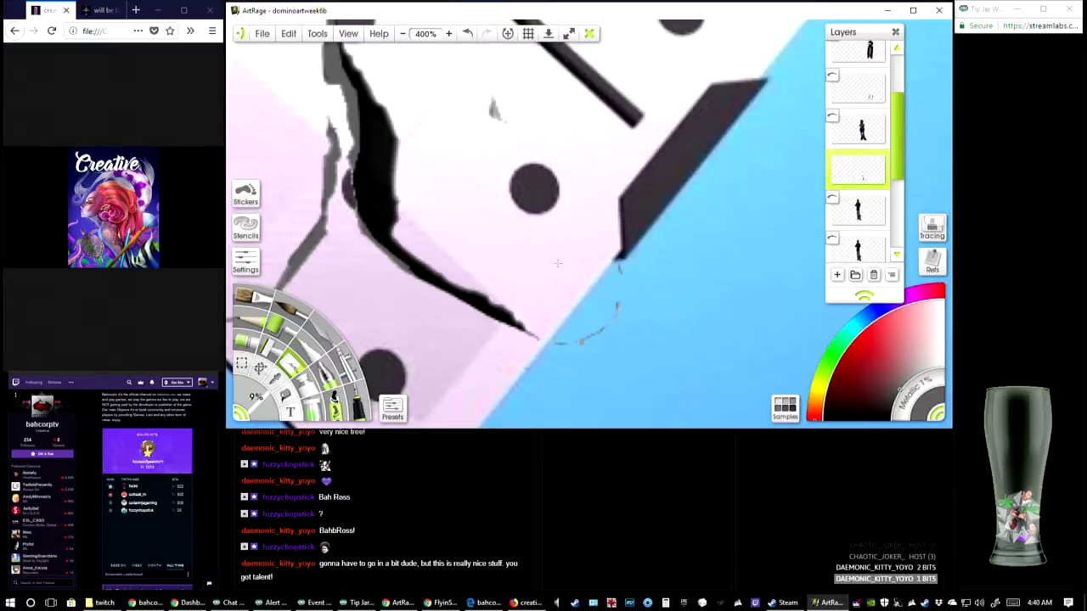
mouse_move(419, 255)
mouse_down()
mouse_move(389, 238)
mouse_move(514, 321)
mouse_move(480, 304)
mouse_up()
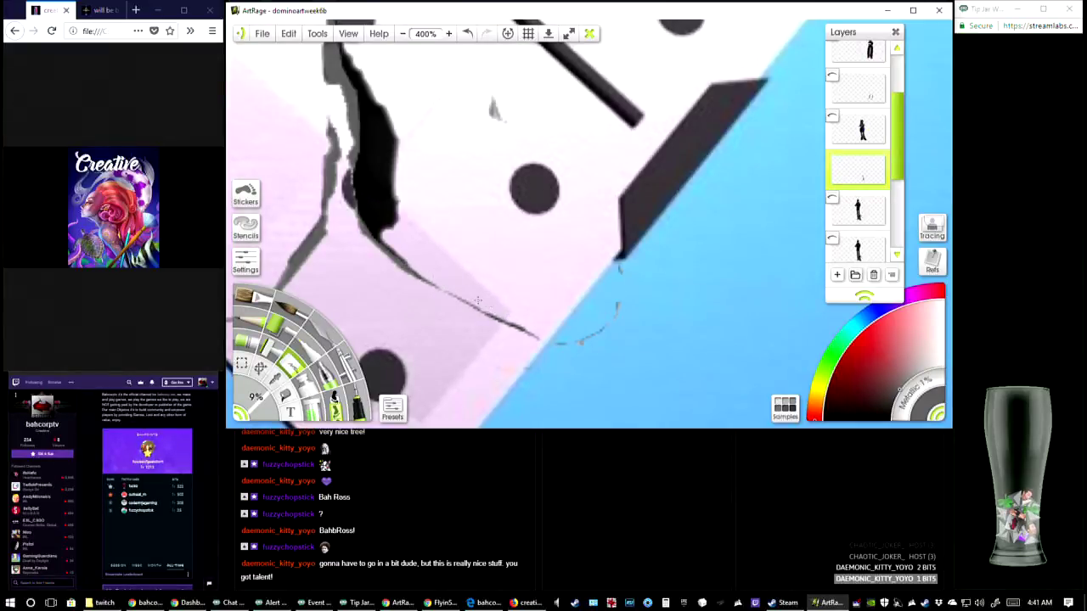
drag(479, 299, 536, 328)
Erase the boot's remaining black heel and back edge along the grey shadow up to the ankle
mouse_move(451, 199)
mouse_down()
mouse_move(487, 271)
mouse_move(433, 279)
mouse_move(426, 212)
mouse_move(424, 298)
mouse_move(425, 188)
mouse_move(420, 297)
mouse_move(416, 188)
mouse_move(413, 229)
mouse_move(405, 162)
mouse_move(402, 208)
mouse_move(423, 148)
mouse_up()
drag(392, 106, 392, 140)
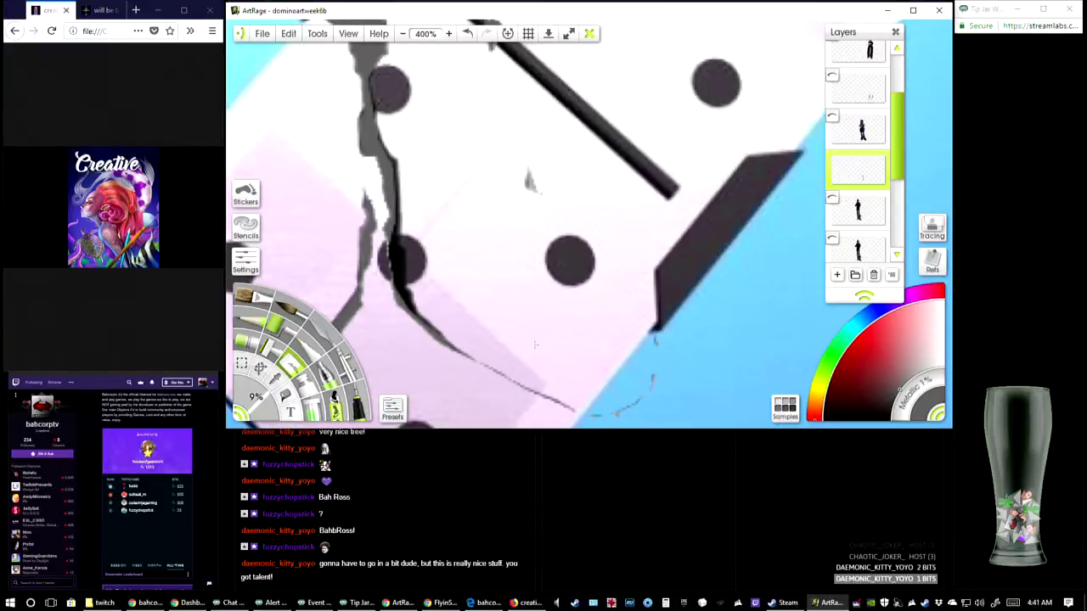
mouse_move(411, 251)
mouse_down()
mouse_move(401, 227)
mouse_move(400, 258)
mouse_move(397, 242)
mouse_move(432, 318)
mouse_up()
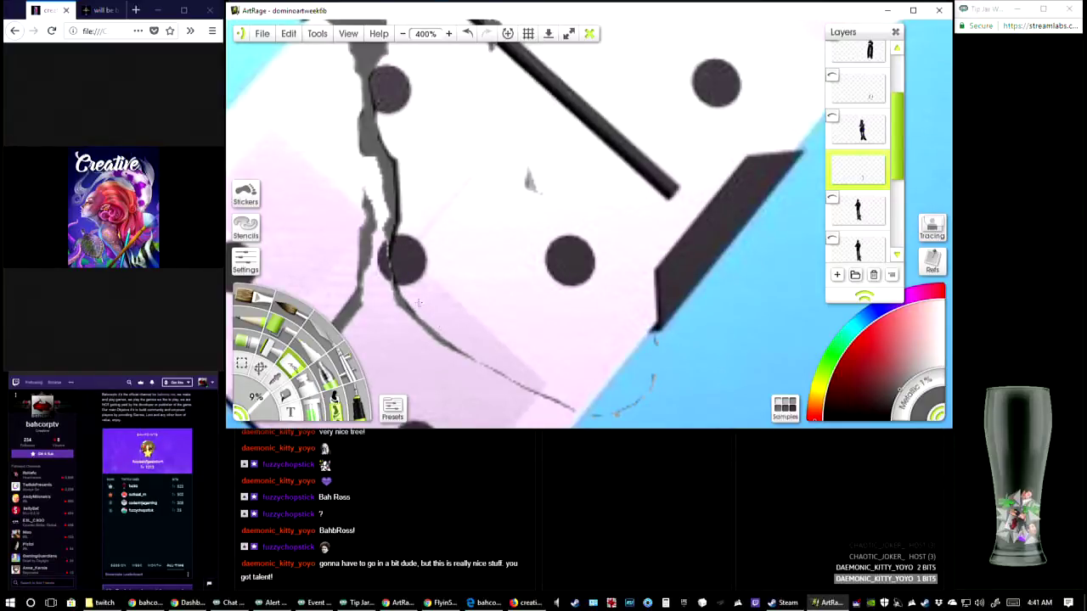
mouse_move(401, 245)
mouse_down()
mouse_move(399, 222)
mouse_move(399, 241)
mouse_up()
mouse_move(403, 187)
mouse_down()
mouse_move(463, 252)
mouse_move(489, 337)
mouse_up()
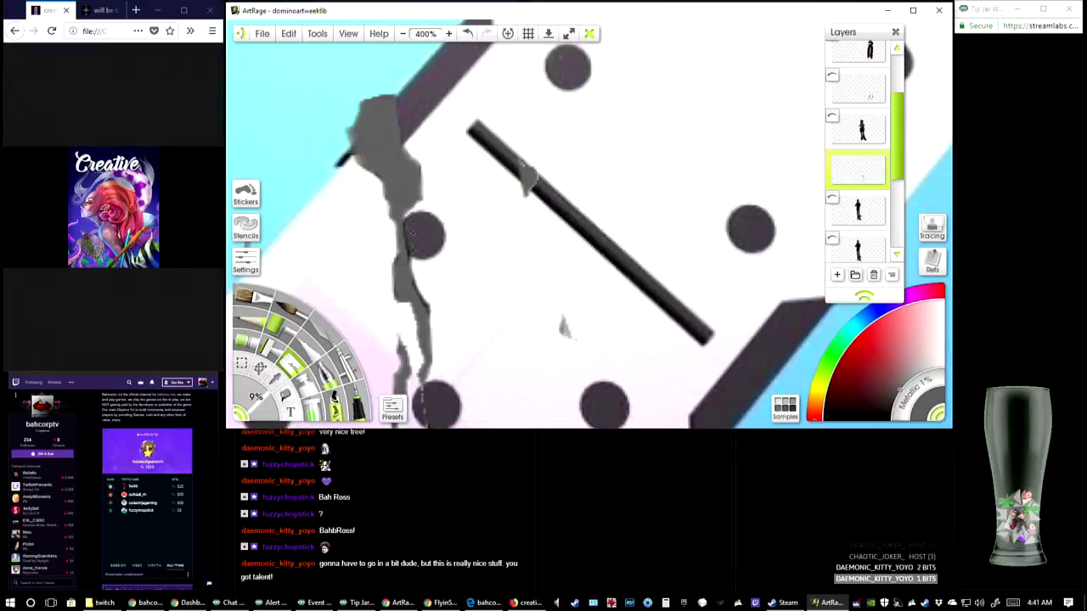
drag(422, 277, 419, 280)
mouse_move(477, 201)
mouse_down()
mouse_move(474, 240)
mouse_move(476, 183)
mouse_up()
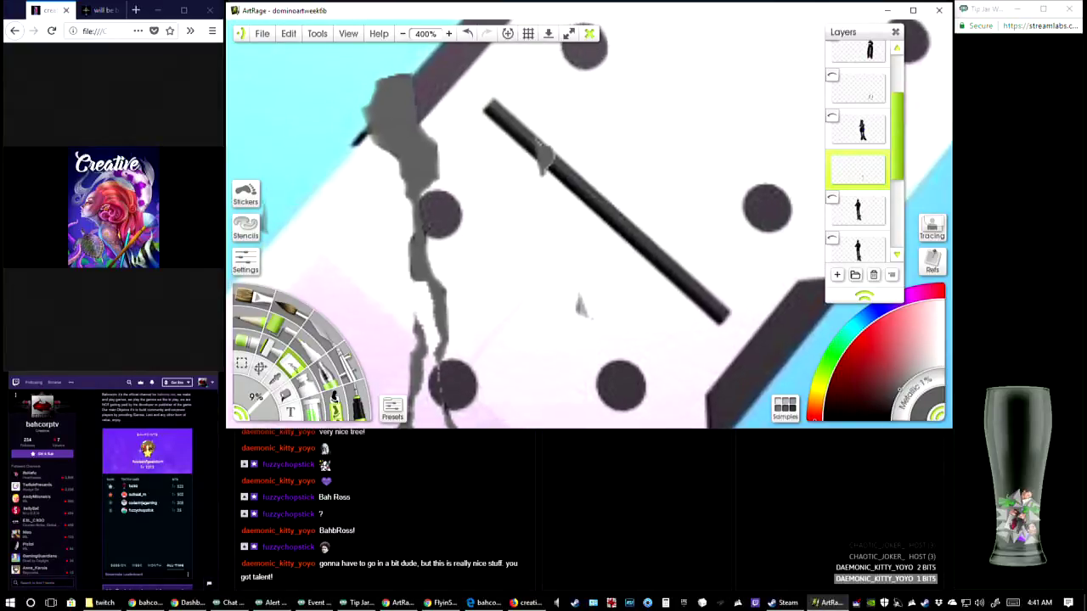
Return the canvas to 100% zoom and hide the layer of the erased blue-dressed character
click(404, 34)
click(403, 34)
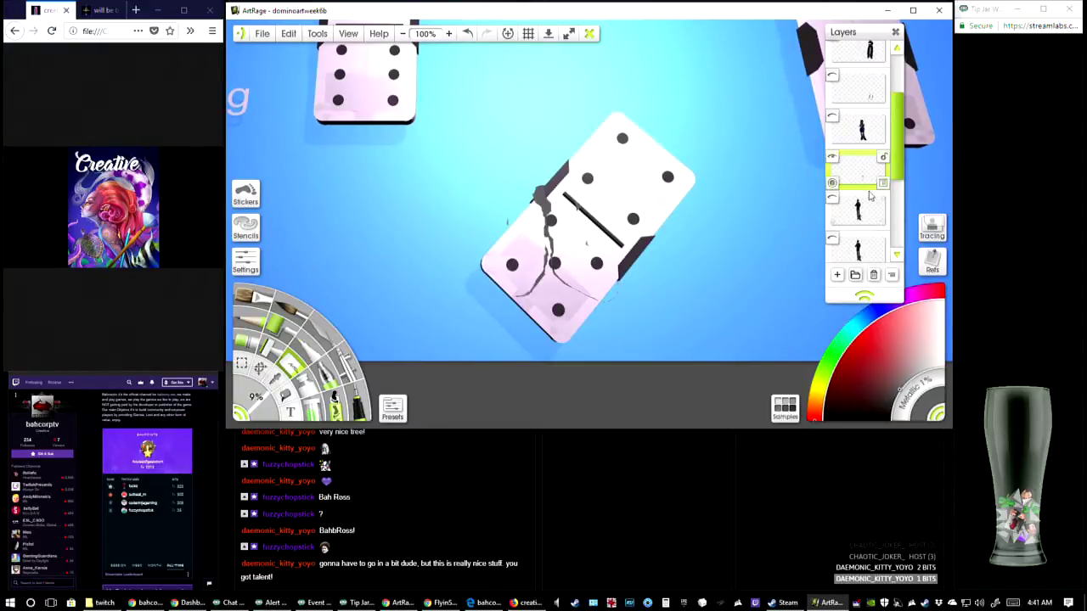
scroll(871, 184, down, 2)
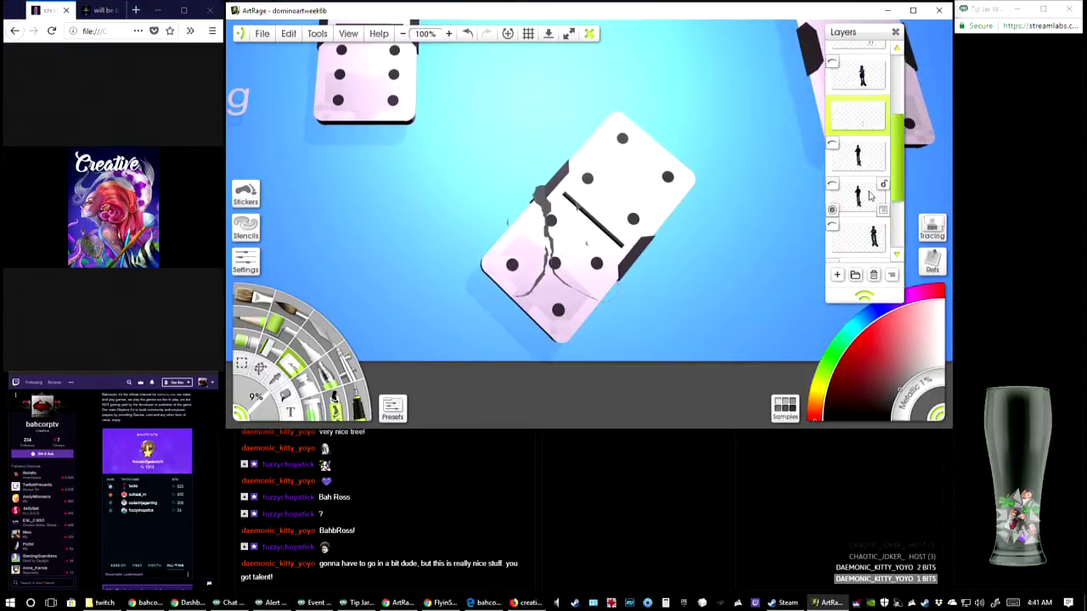
scroll(865, 183, up, 1)
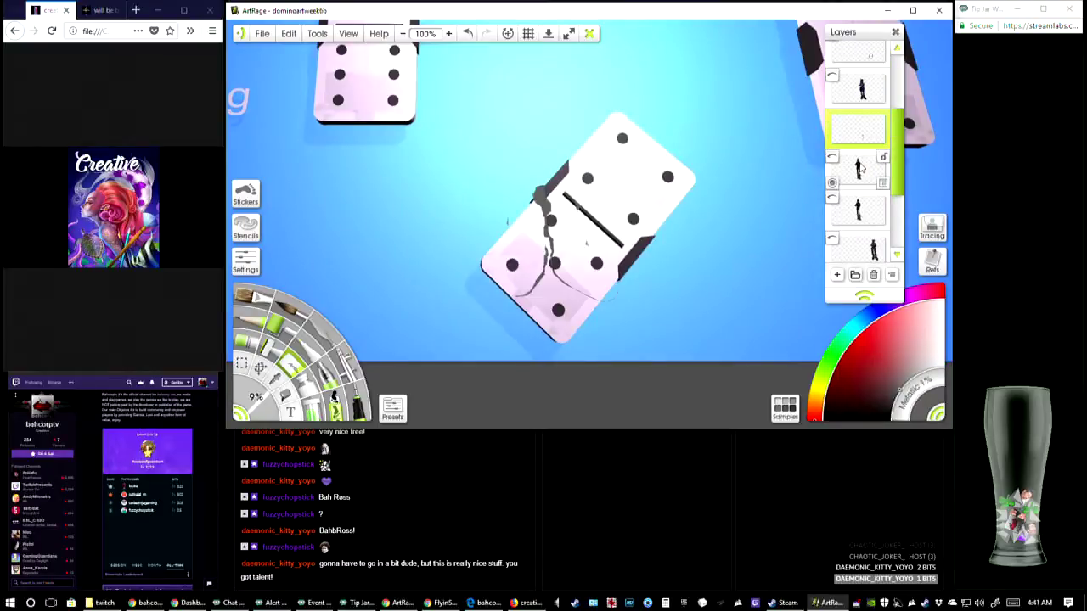
click(833, 118)
Show and select the second dark-clothed character layer below the hidden one, bringing the figure's legs into view
scroll(860, 203, down, 1)
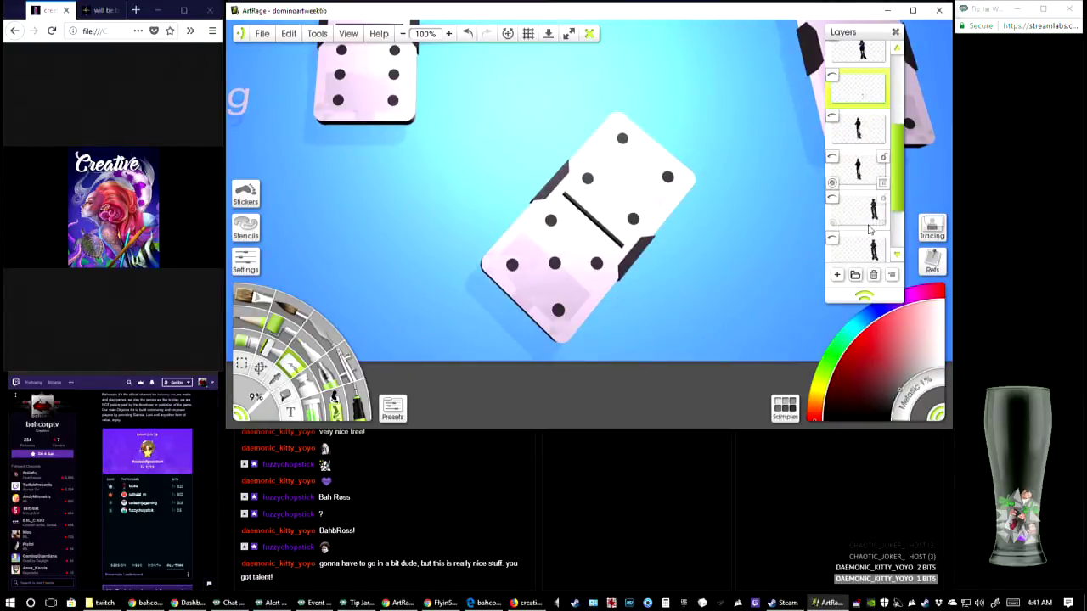
scroll(861, 179, down, 2)
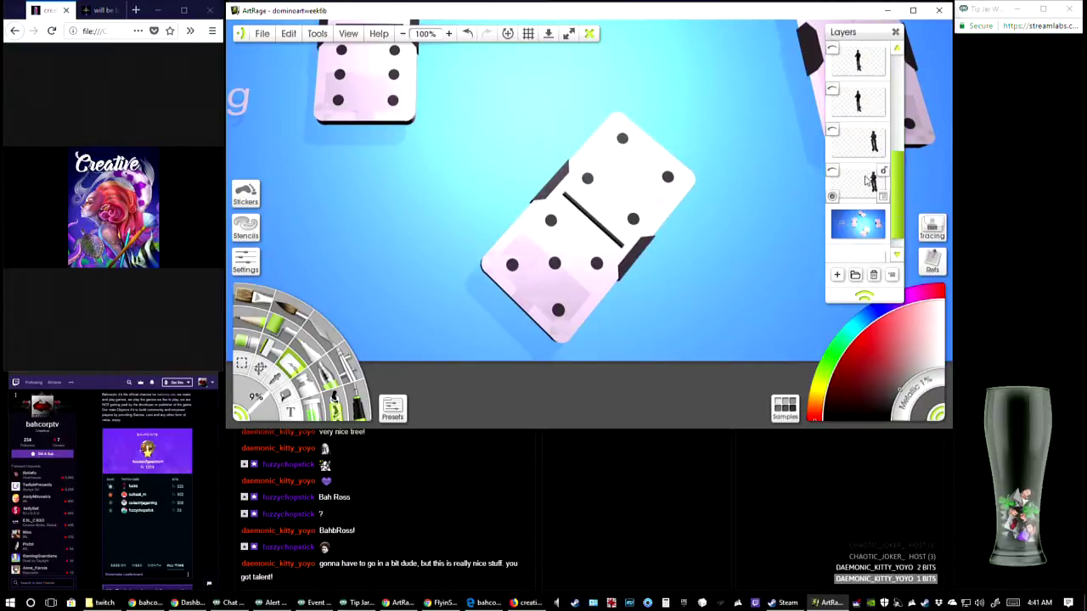
click(832, 89)
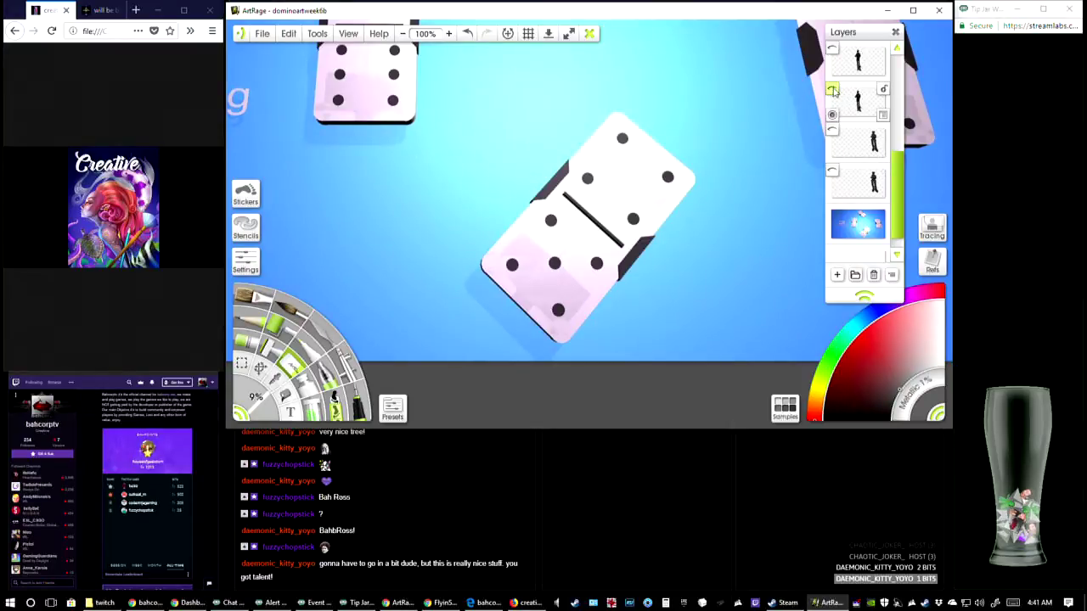
scroll(640, 196, up, 2)
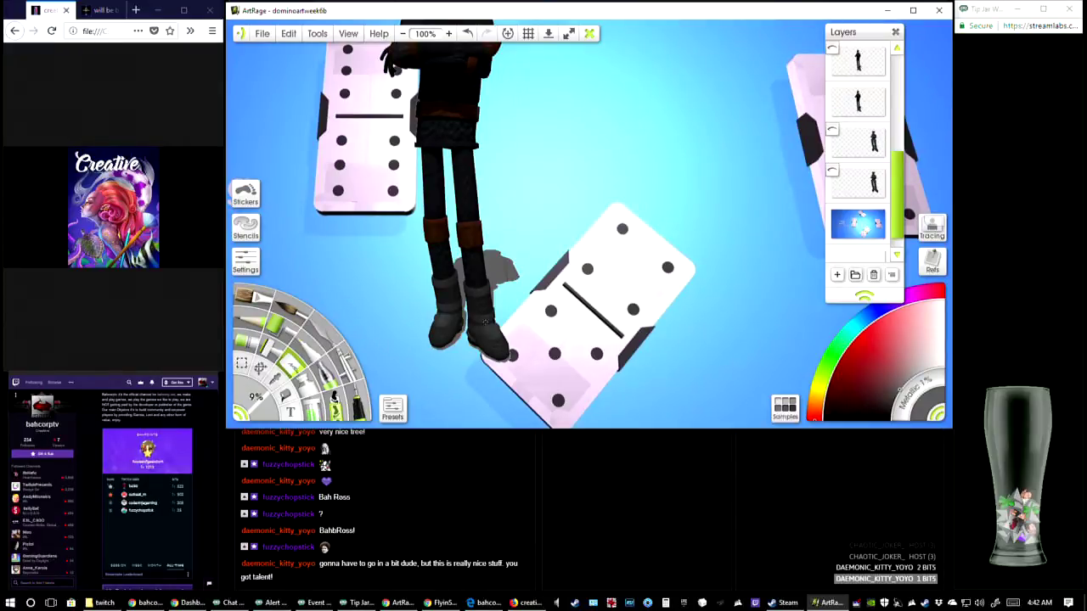
Sample the grey of the shadow behind the dark-clothed figure's boots and touch the shadow up with a 1% brush at 300% zoom
click(858, 101)
scroll(566, 268, up, 2)
scroll(566, 267, down, 1)
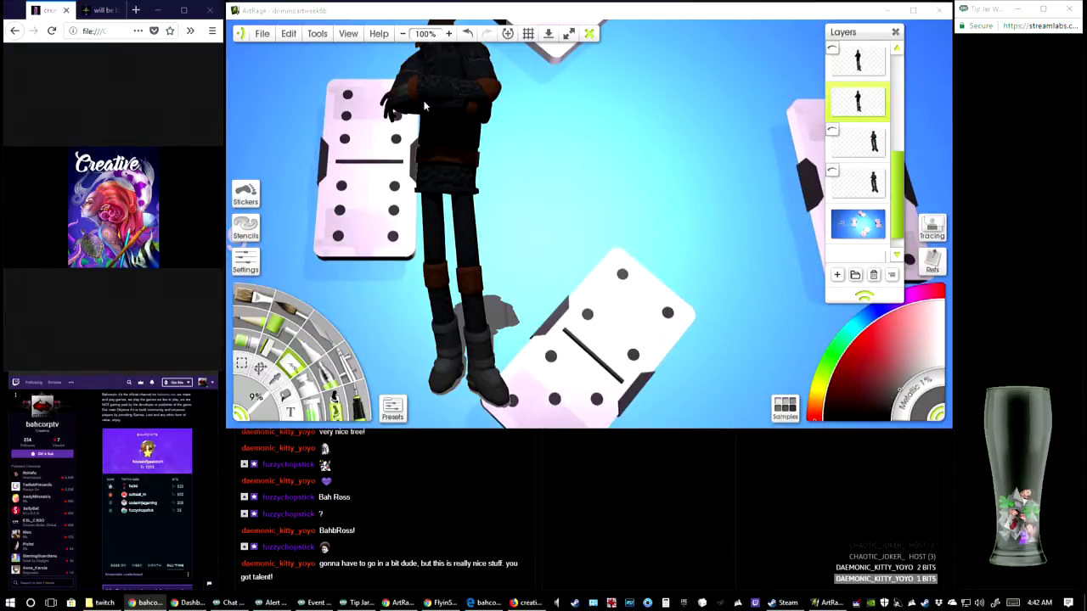
click(449, 34)
click(449, 34)
drag(458, 356, 699, 126)
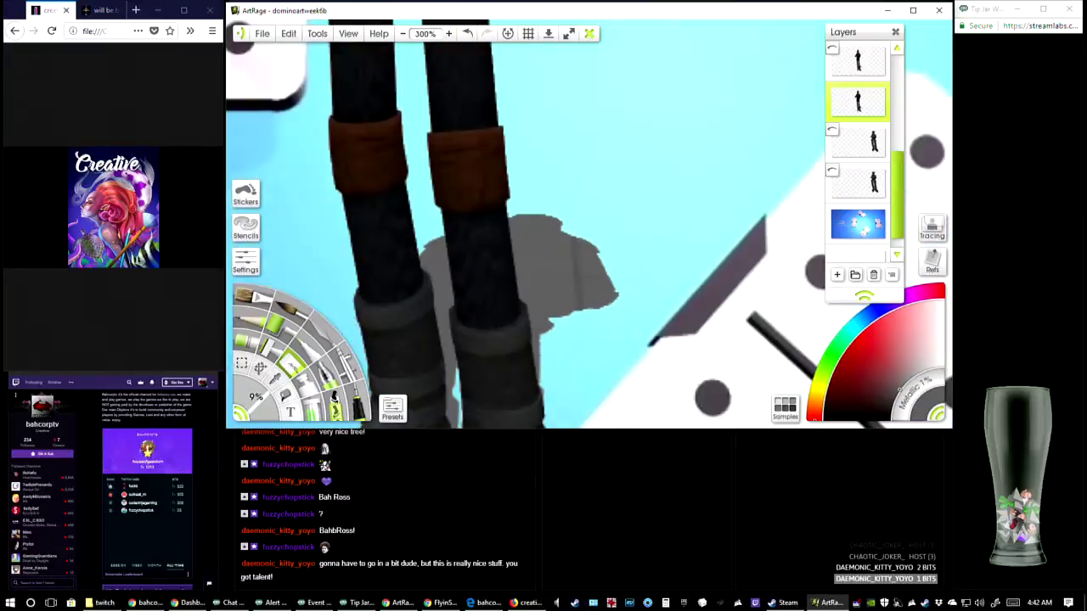
drag(544, 340, 593, 198)
drag(639, 378, 613, 422)
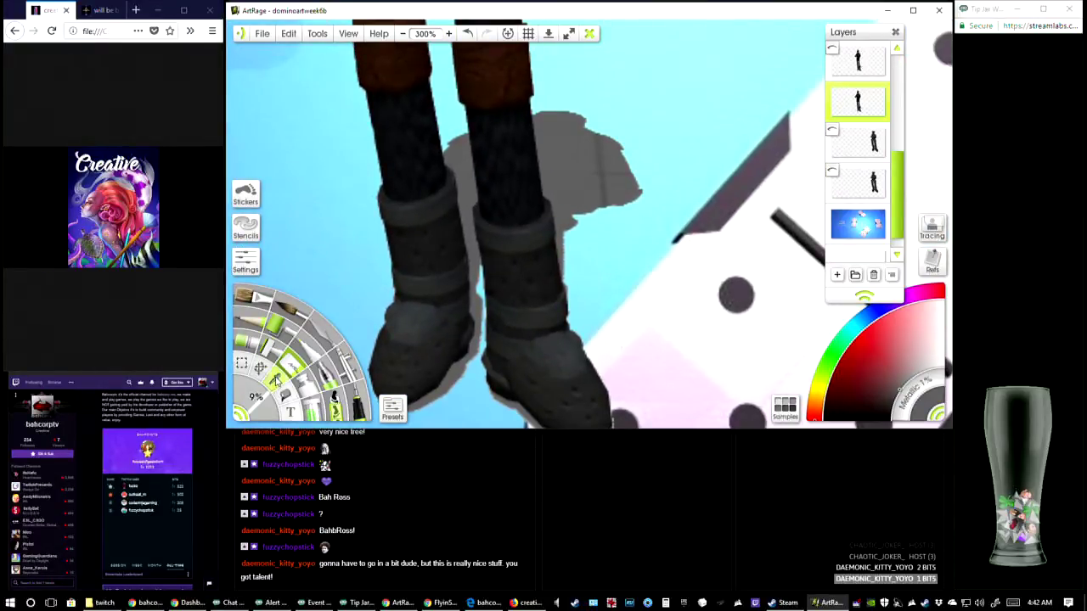
click(275, 382)
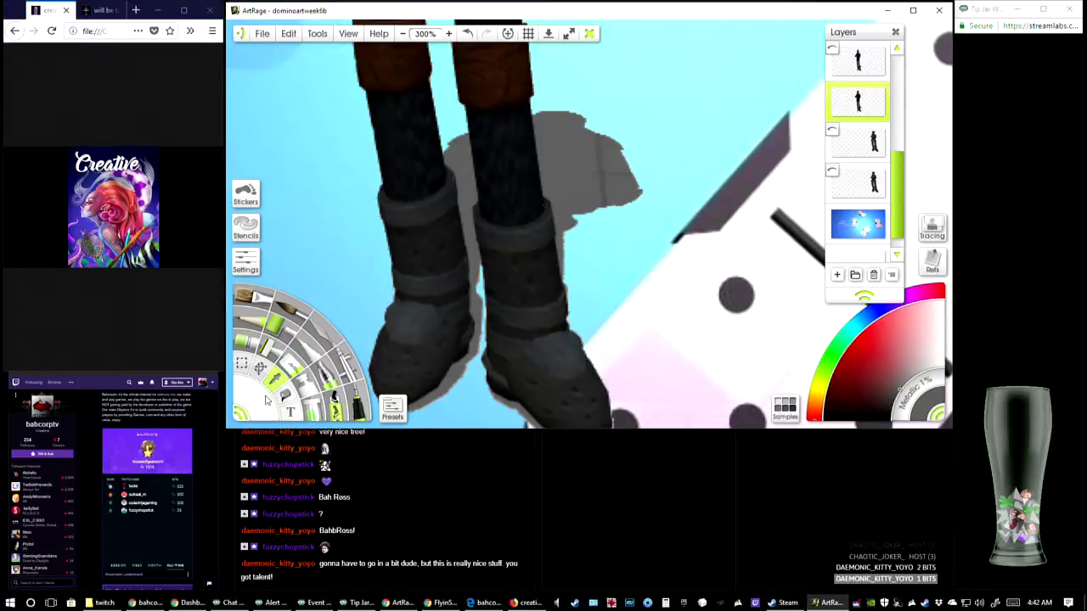
click(355, 399)
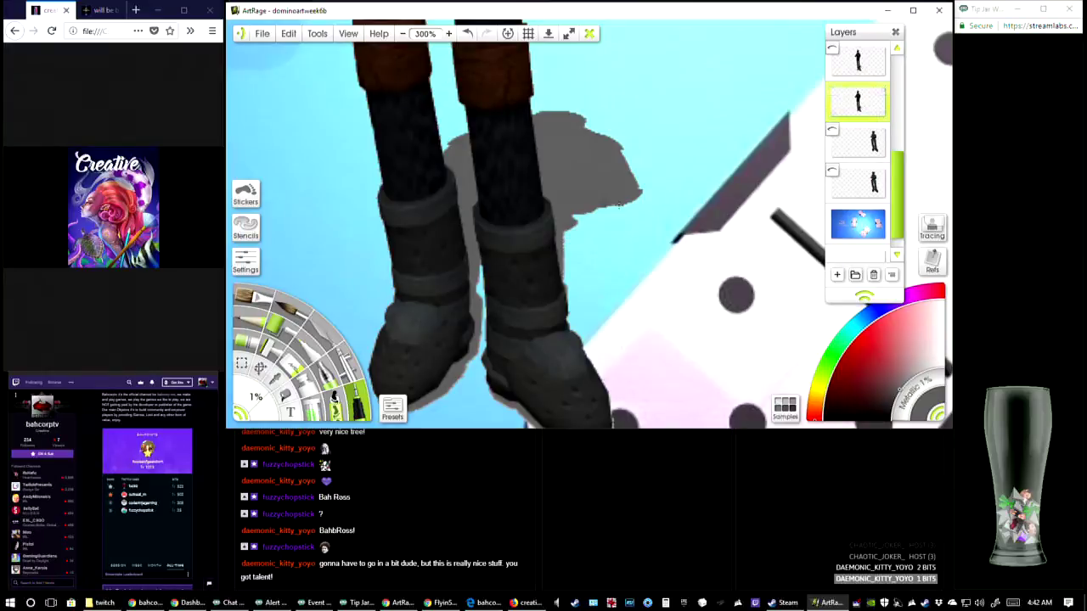
Erase the dark-clothed figure from the head down to just above the boots with a 44% eraser
click(403, 35)
click(403, 35)
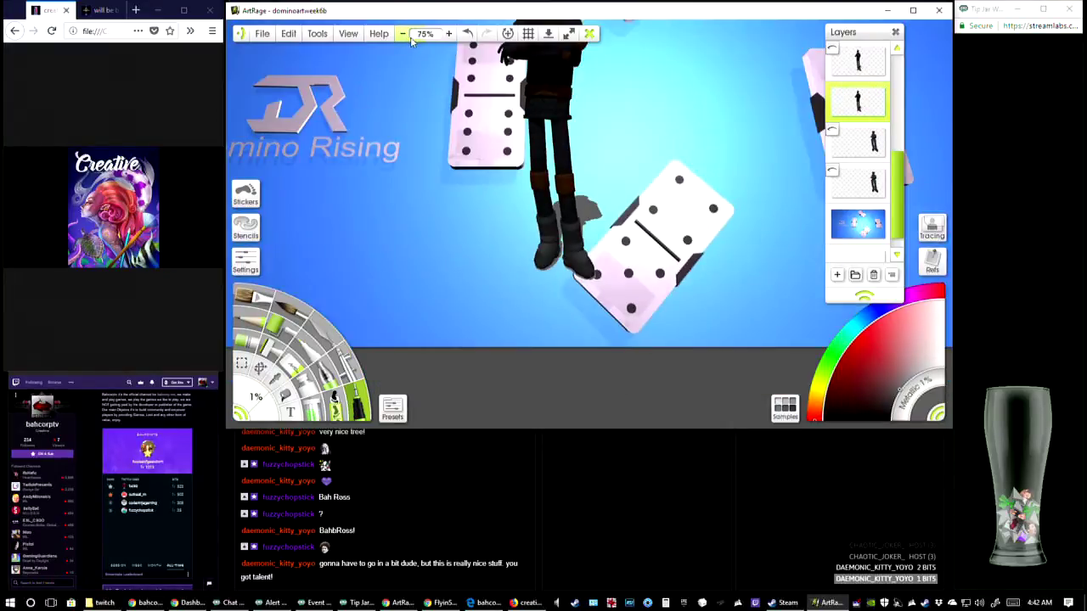
drag(493, 161, 517, 306)
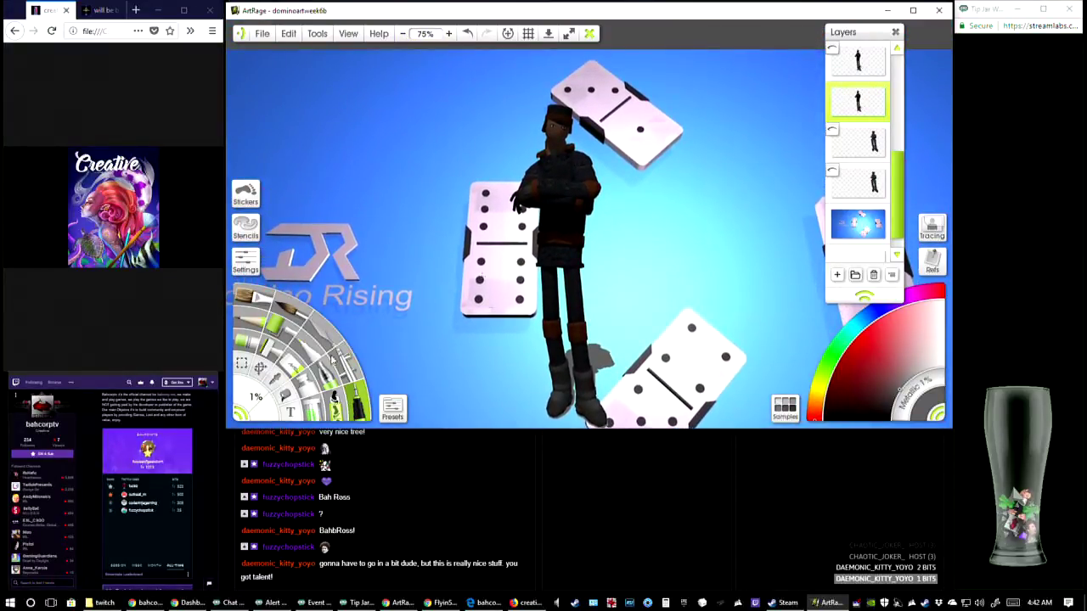
click(288, 367)
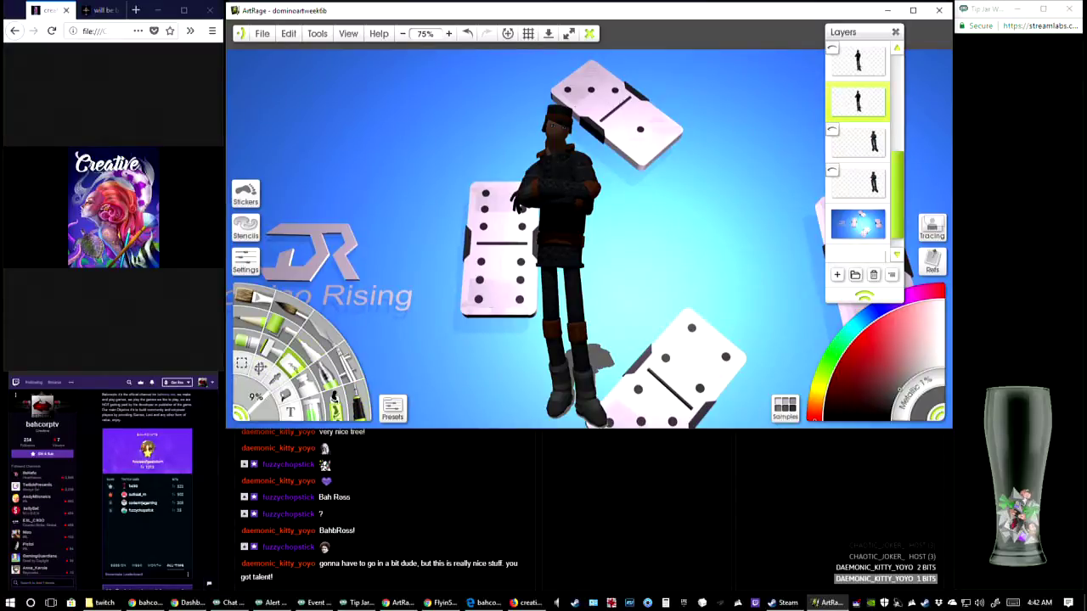
mouse_move(546, 122)
mouse_down()
mouse_move(581, 107)
mouse_move(547, 133)
mouse_move(572, 120)
mouse_up()
drag(255, 402, 290, 414)
mouse_move(574, 149)
mouse_down()
mouse_move(474, 198)
mouse_move(595, 104)
mouse_move(514, 131)
mouse_up()
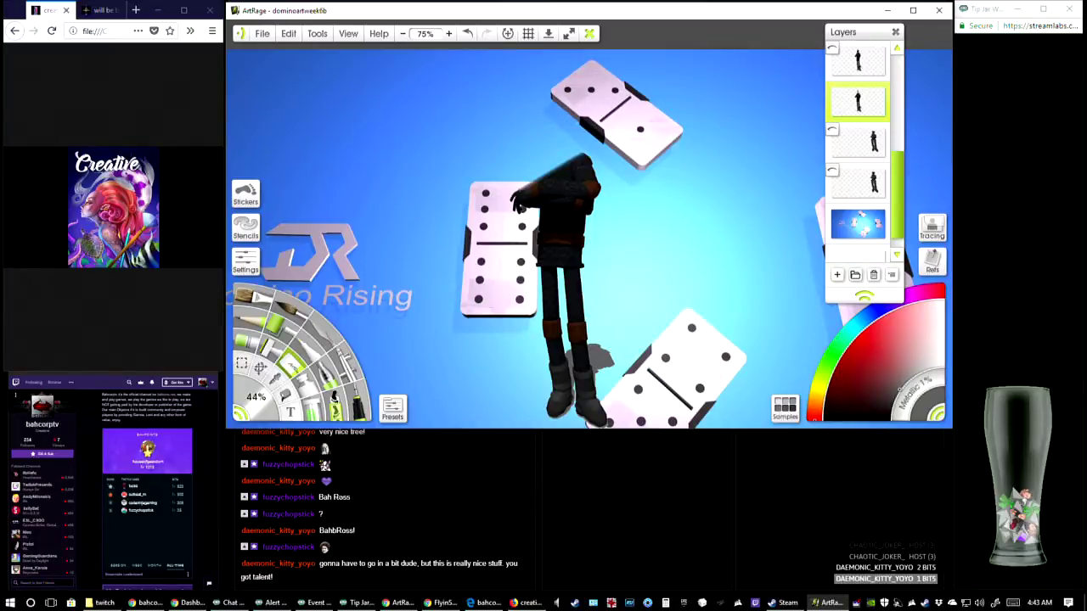
mouse_move(514, 170)
mouse_down()
mouse_move(586, 192)
mouse_move(520, 210)
mouse_move(594, 225)
mouse_move(552, 246)
mouse_move(565, 255)
mouse_move(586, 199)
mouse_move(552, 268)
mouse_move(582, 244)
mouse_move(552, 281)
mouse_move(575, 287)
mouse_move(552, 298)
mouse_move(581, 293)
mouse_move(556, 329)
mouse_move(578, 319)
mouse_move(554, 341)
mouse_move(579, 337)
mouse_up()
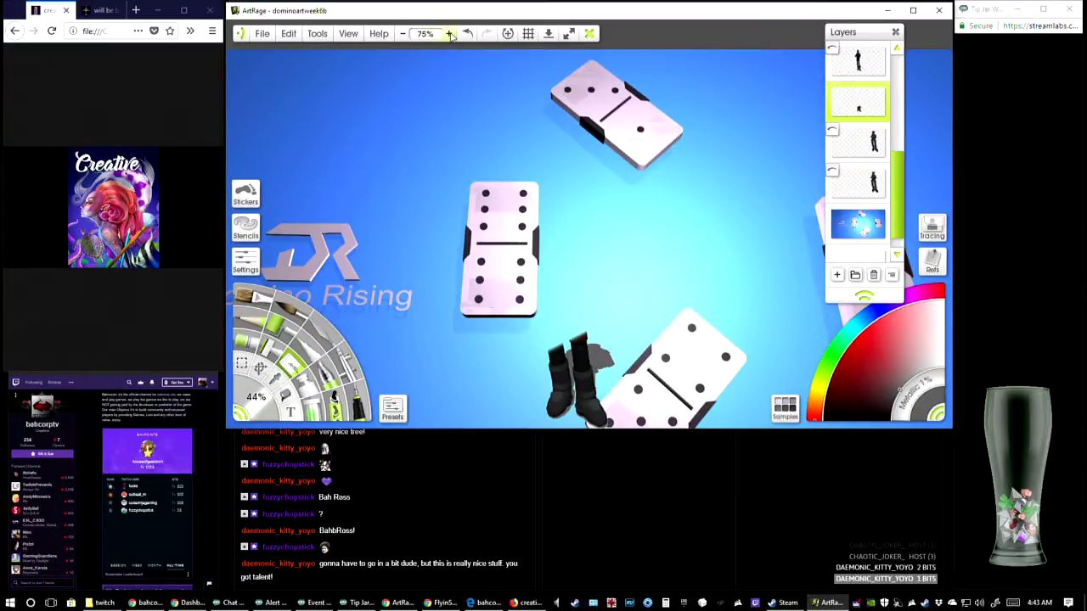
Reduce the eraser to 19% and erase the outer side and upper ankle of the left boot
click(448, 33)
drag(544, 340, 566, 116)
drag(578, 340, 564, 135)
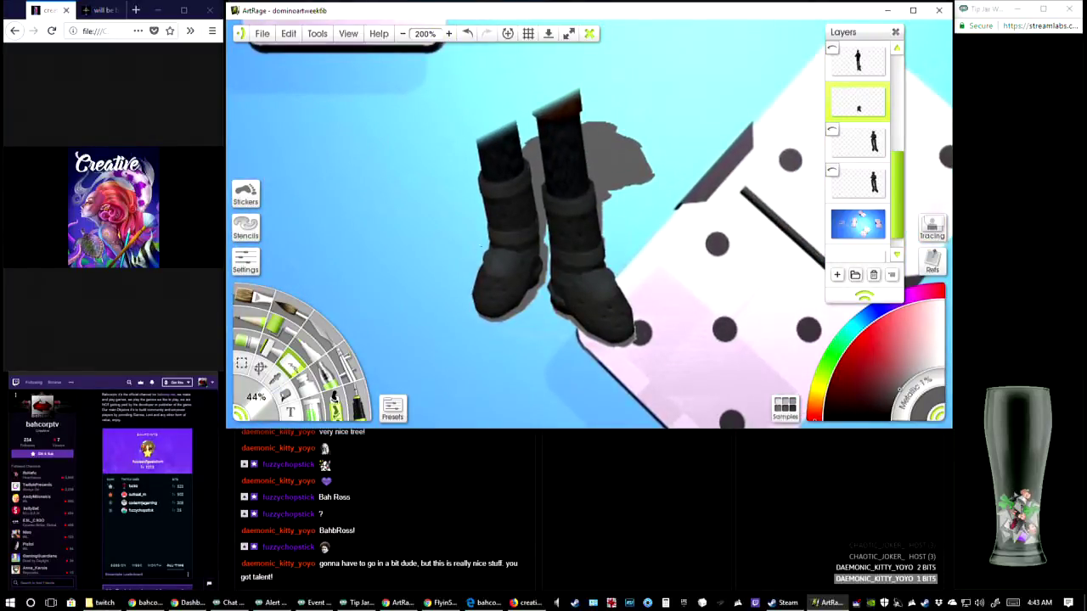
drag(254, 411, 255, 419)
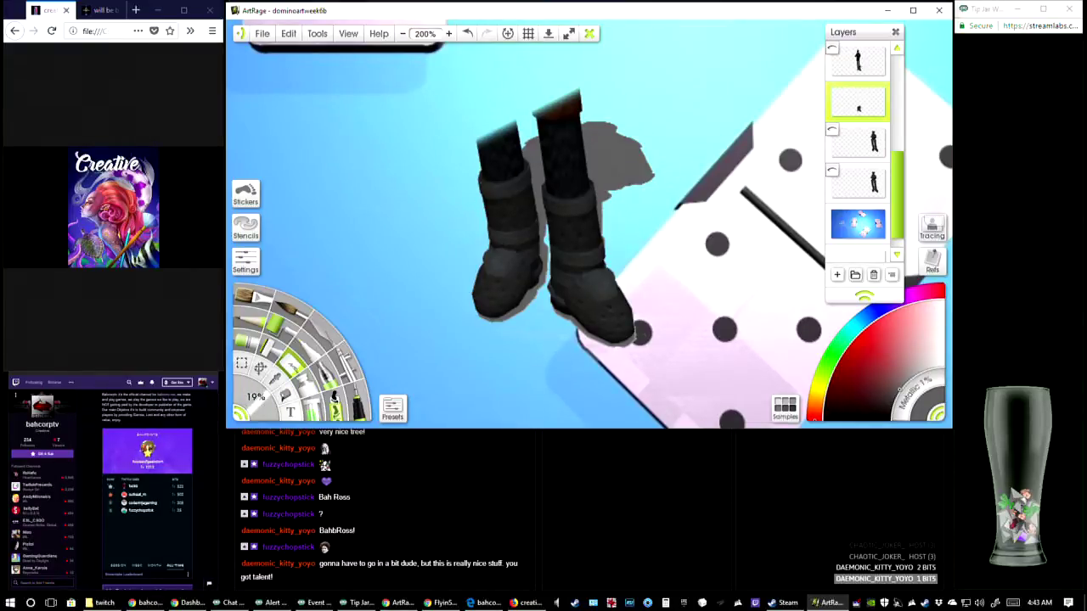
mouse_move(471, 177)
mouse_down()
mouse_move(487, 238)
mouse_move(491, 136)
mouse_move(508, 217)
mouse_move(513, 123)
mouse_move(515, 216)
mouse_up()
click(449, 34)
click(448, 34)
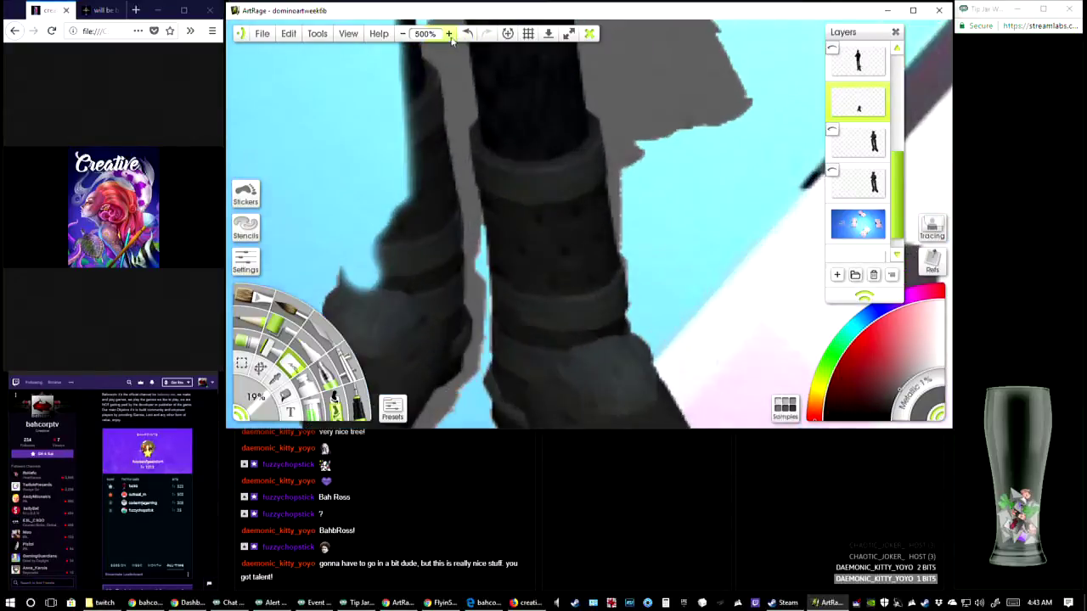
click(449, 34)
drag(433, 128, 468, 187)
drag(463, 136, 467, 63)
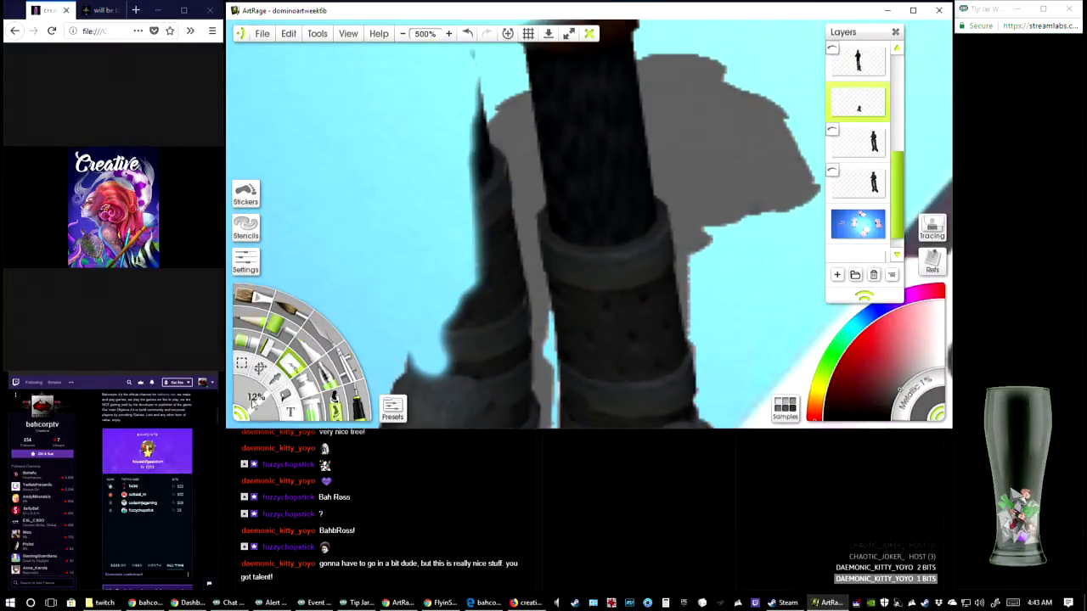
Set the eraser to 4% and trim the left boot's inner edge and sole away from the grey shadow line
drag(260, 406, 264, 411)
mouse_move(475, 259)
mouse_down()
mouse_move(471, 85)
mouse_move(476, 153)
mouse_move(477, 137)
mouse_move(497, 158)
mouse_move(480, 145)
mouse_move(508, 222)
mouse_move(516, 303)
mouse_up()
mouse_move(488, 164)
mouse_down()
mouse_move(508, 200)
mouse_move(515, 256)
mouse_up()
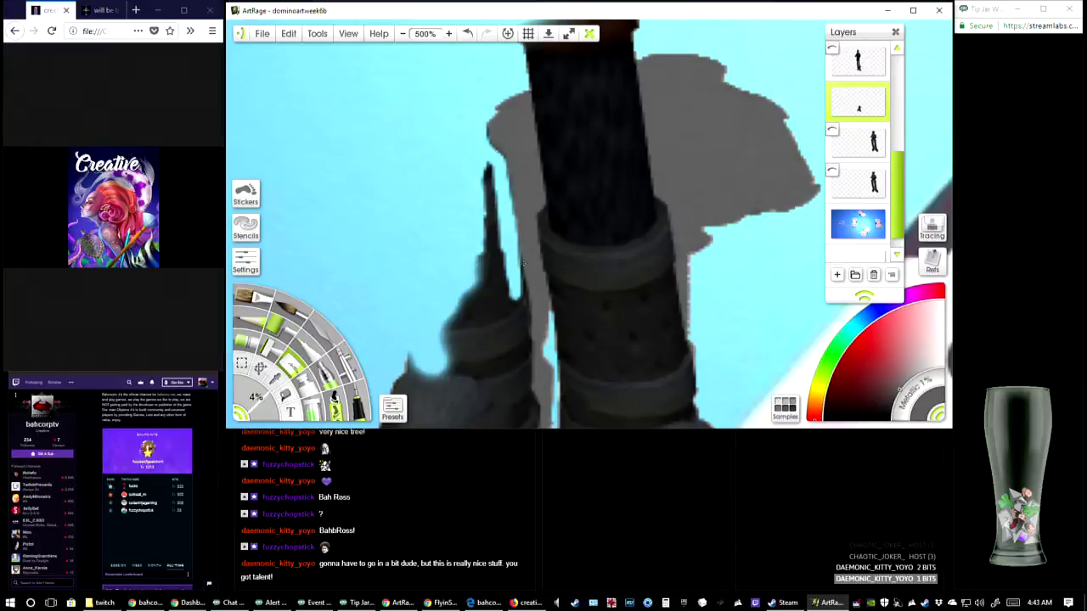
drag(516, 322, 533, 167)
mouse_move(532, 126)
mouse_down()
mouse_move(532, 162)
mouse_move(535, 120)
mouse_move(548, 263)
mouse_move(538, 295)
mouse_move(540, 270)
mouse_move(531, 271)
mouse_move(534, 305)
mouse_move(525, 302)
mouse_move(471, 365)
mouse_move(420, 379)
mouse_move(395, 360)
mouse_move(386, 334)
mouse_move(413, 238)
mouse_move(372, 293)
mouse_move(422, 243)
mouse_move(450, 236)
mouse_move(404, 340)
mouse_up()
mouse_move(428, 287)
mouse_down()
mouse_move(383, 356)
mouse_move(398, 377)
mouse_move(451, 379)
mouse_move(495, 355)
mouse_move(520, 313)
mouse_up()
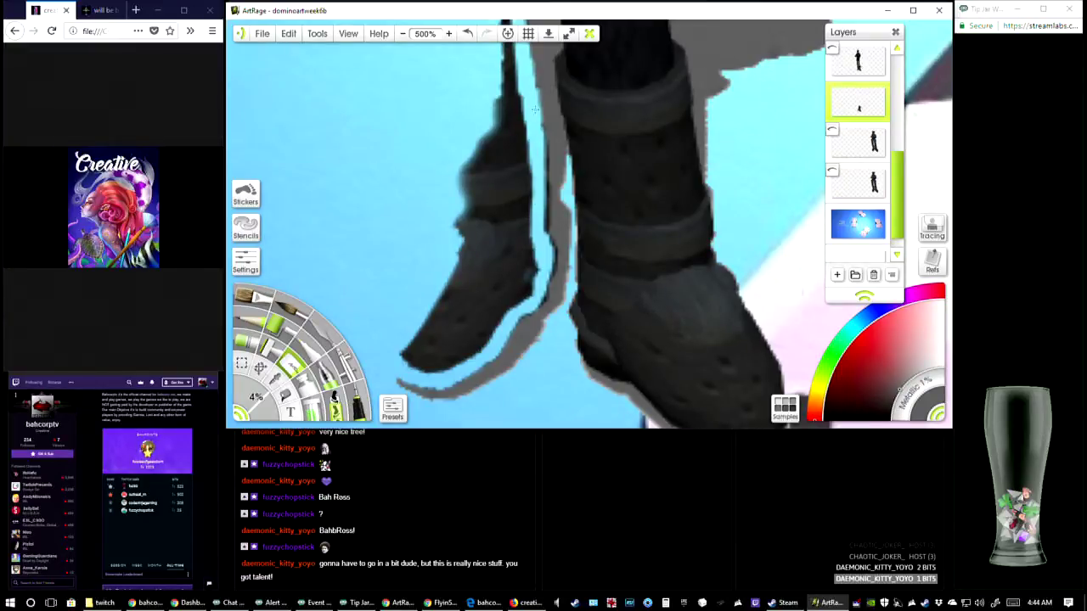
Erase the body of the left boot from the shaft down to the toe
mouse_move(539, 170)
mouse_down()
mouse_move(542, 236)
mouse_move(553, 249)
mouse_move(537, 308)
mouse_up()
mouse_move(510, 125)
mouse_down()
mouse_move(451, 289)
mouse_move(454, 227)
mouse_move(441, 299)
mouse_move(406, 359)
mouse_move(445, 310)
mouse_move(422, 370)
mouse_up()
mouse_move(422, 370)
mouse_down()
mouse_move(463, 265)
mouse_move(440, 367)
mouse_up()
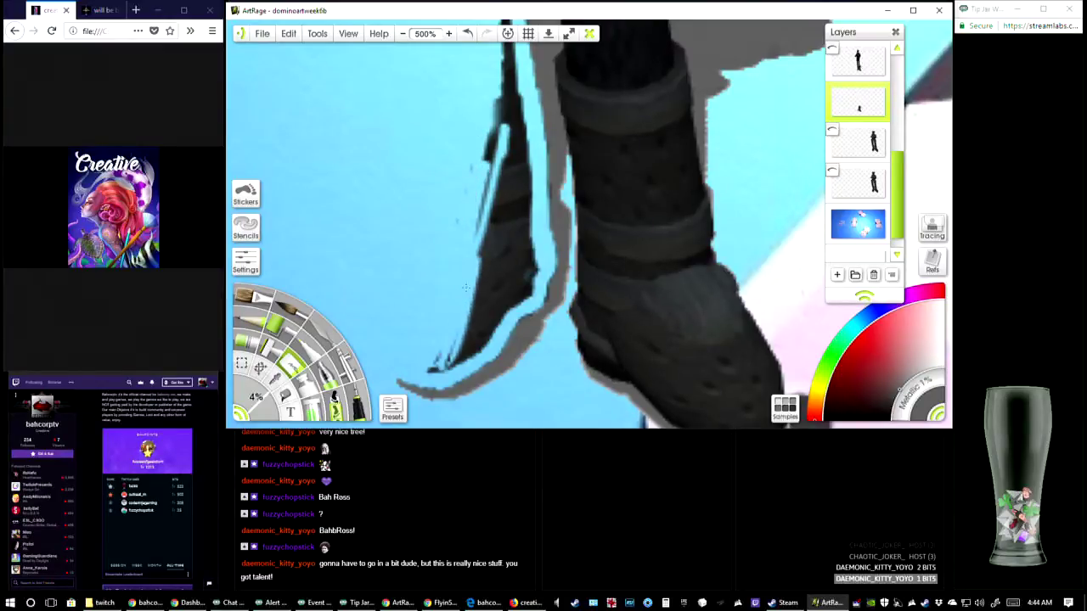
mouse_move(479, 255)
mouse_down()
mouse_move(448, 367)
mouse_move(431, 370)
mouse_move(452, 368)
mouse_move(491, 315)
mouse_move(532, 289)
mouse_move(514, 204)
mouse_move(465, 350)
mouse_move(503, 309)
mouse_up()
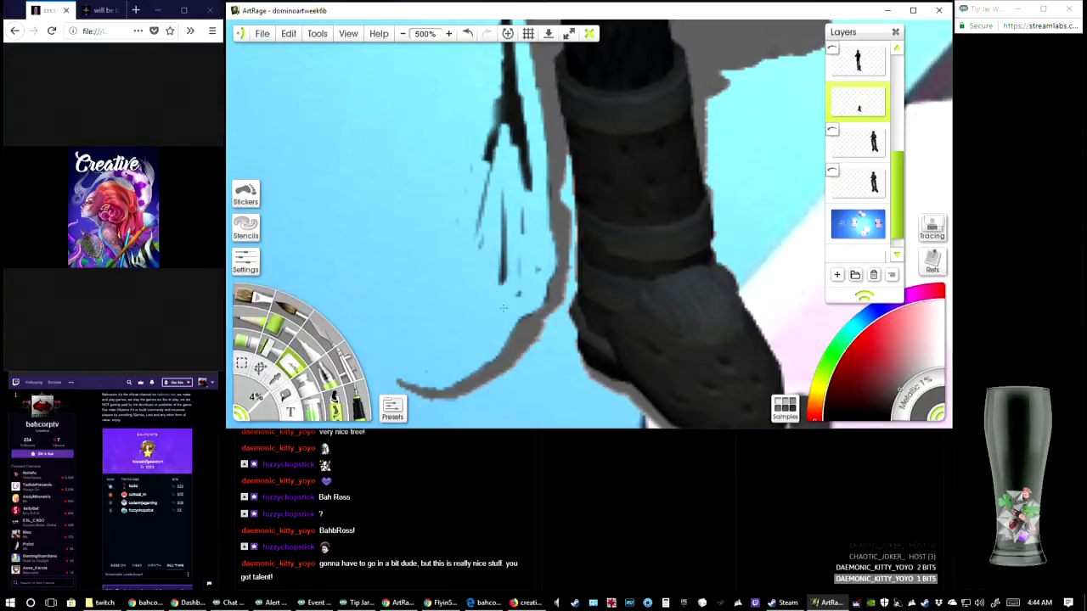
mouse_move(522, 211)
mouse_down()
mouse_move(496, 232)
mouse_move(473, 160)
mouse_up()
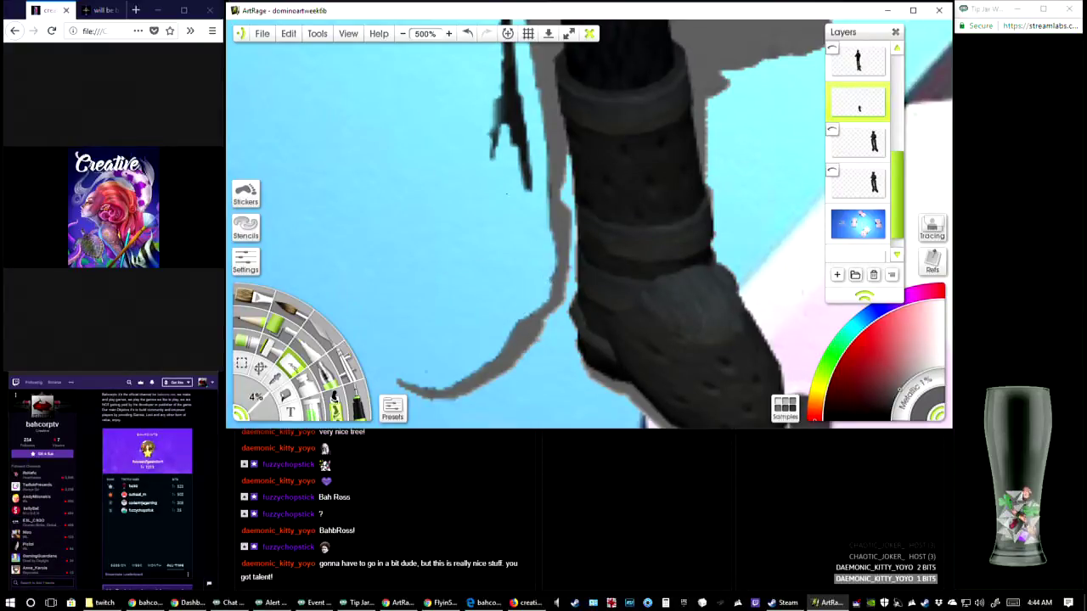
Erase the left boot's last dark fragments and clean along the grey ankle shadow
drag(507, 194, 491, 309)
drag(493, 200, 481, 242)
mouse_move(487, 154)
mouse_down()
mouse_move(493, 132)
mouse_move(516, 290)
mouse_move(506, 312)
mouse_move(498, 302)
mouse_move(475, 318)
mouse_up()
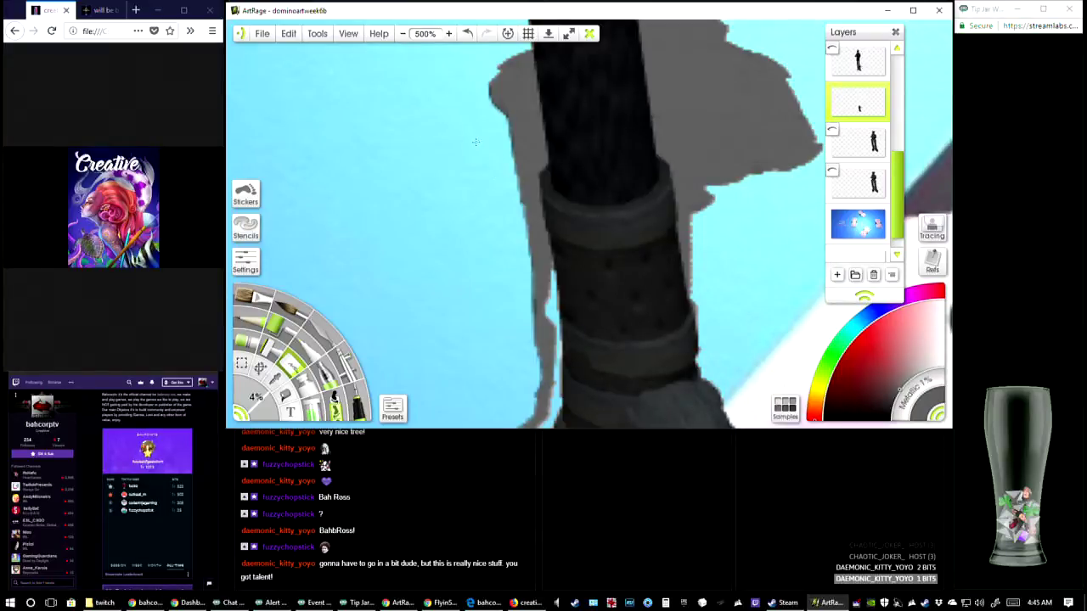
drag(486, 154, 510, 214)
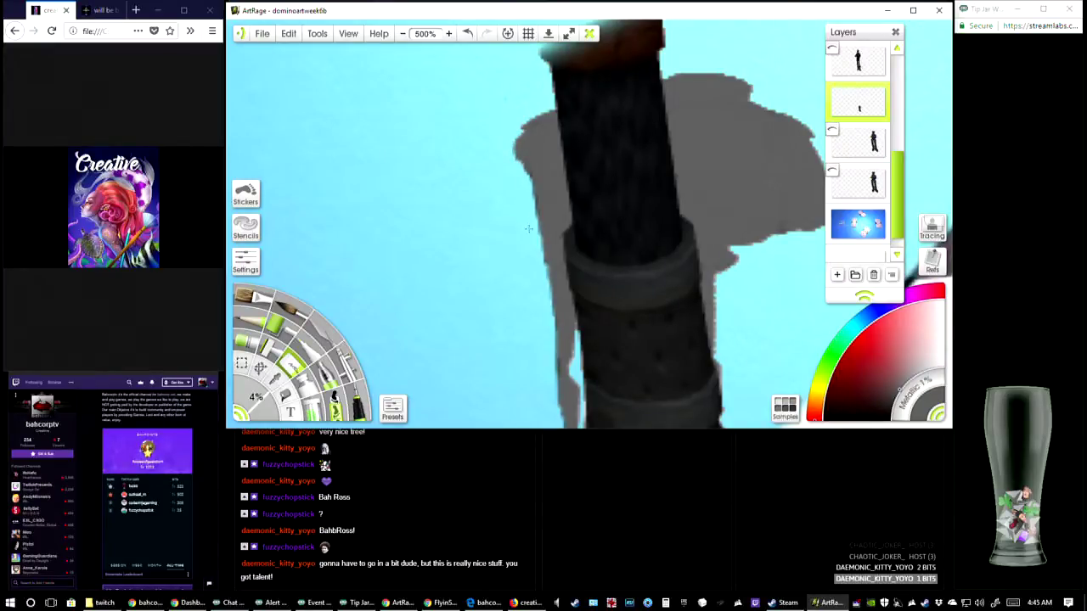
drag(528, 185, 537, 261)
drag(515, 167, 426, 40)
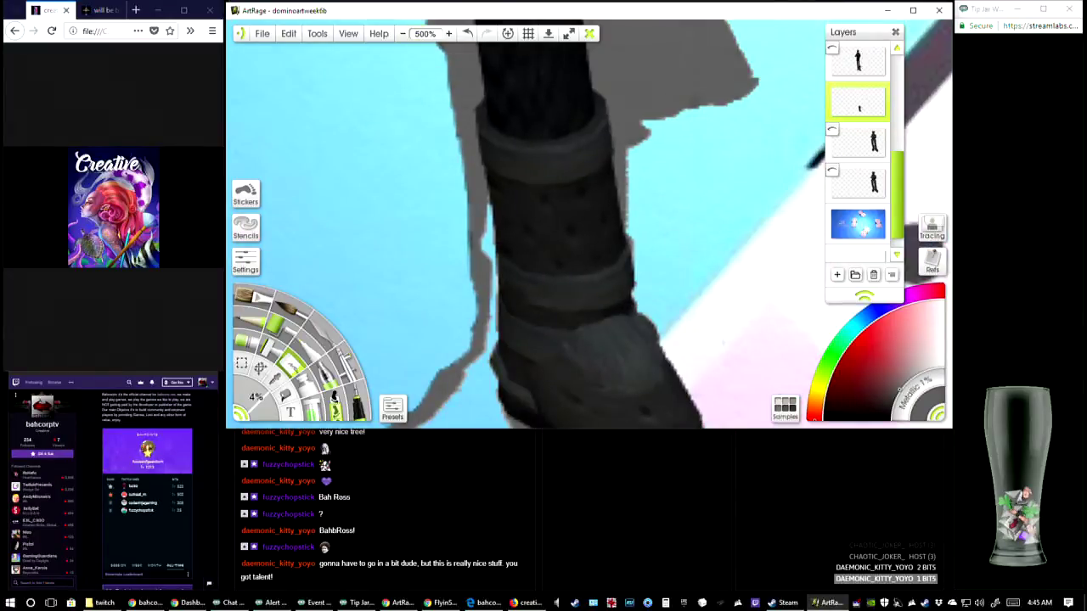
Erase the brown cuff on top of the remaining leg and cut the leg's left edge back from the shadow
drag(544, 153, 575, 352)
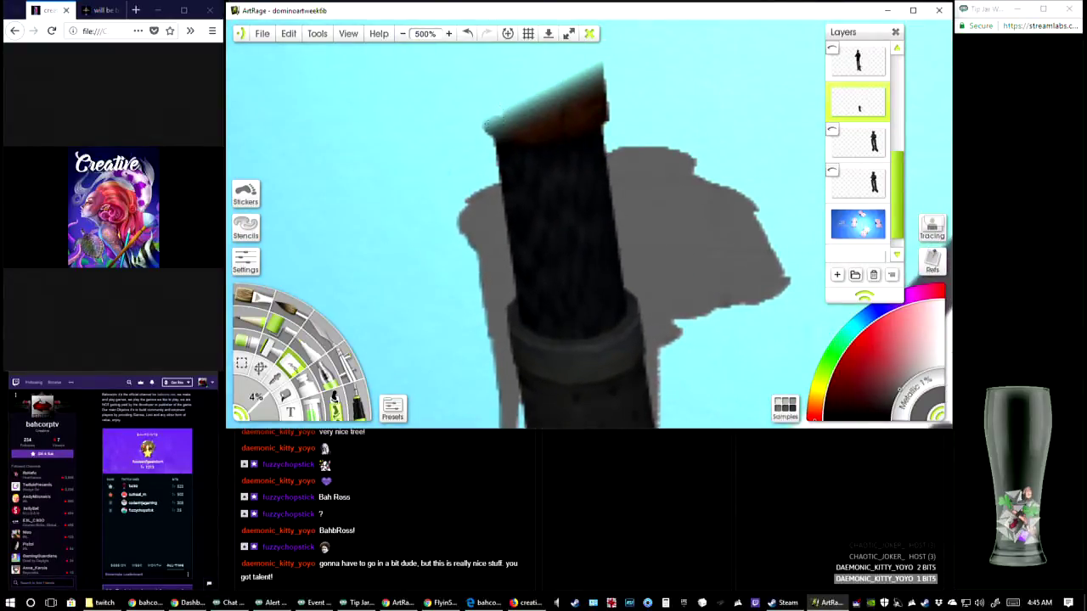
mouse_move(489, 127)
mouse_down()
mouse_move(494, 146)
mouse_move(606, 76)
mouse_move(468, 155)
mouse_move(609, 92)
mouse_move(491, 150)
mouse_move(611, 110)
mouse_move(493, 155)
mouse_up()
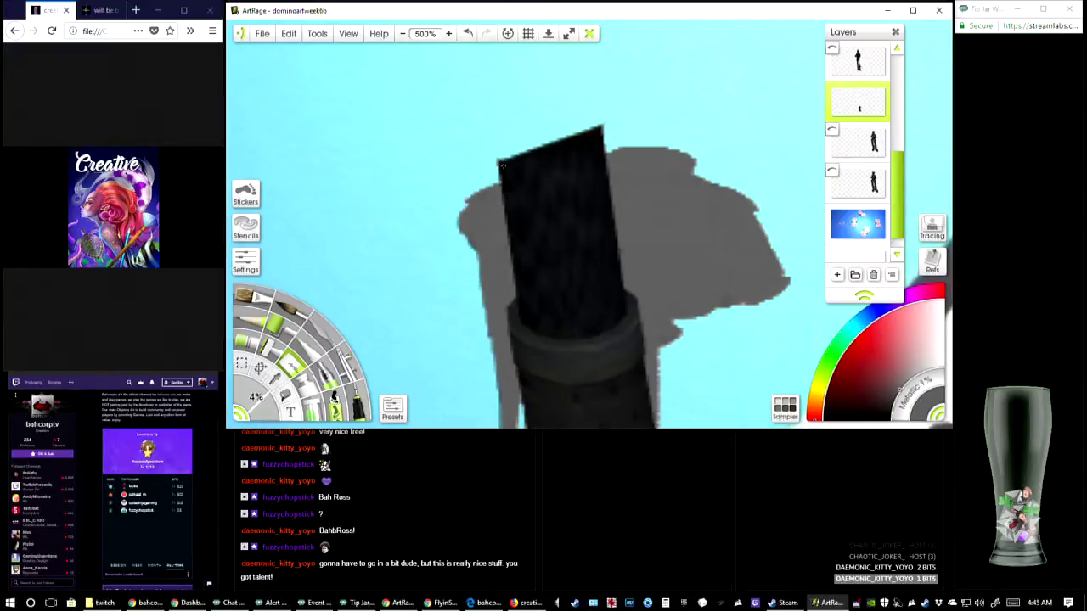
mouse_move(544, 138)
mouse_down()
mouse_move(605, 127)
mouse_move(496, 180)
mouse_move(489, 170)
mouse_move(534, 312)
mouse_move(514, 310)
mouse_move(521, 322)
mouse_up()
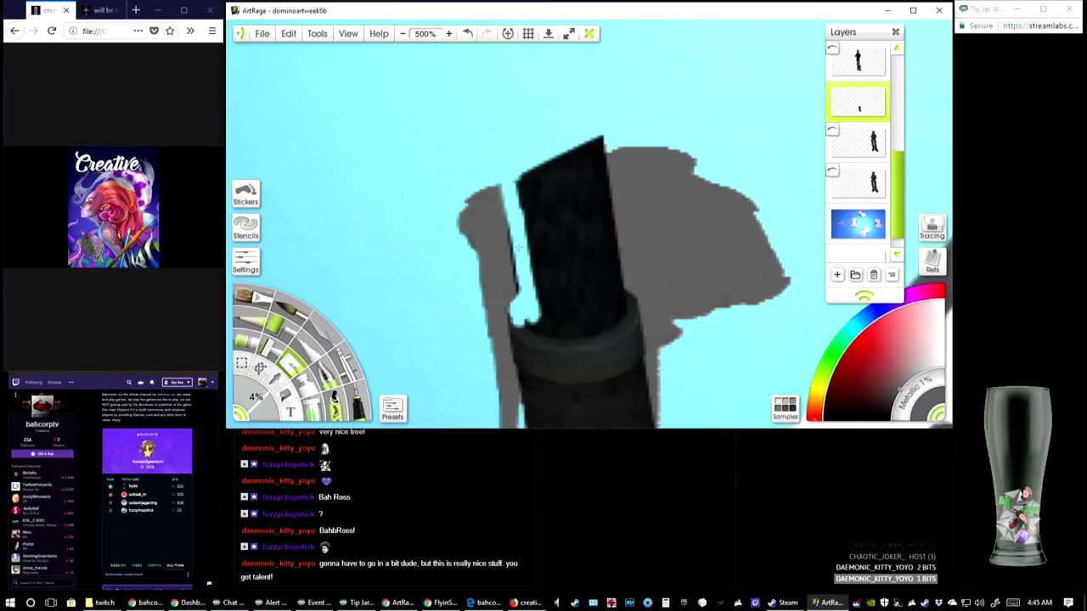
mouse_move(515, 253)
mouse_down()
mouse_move(512, 229)
mouse_move(518, 291)
mouse_move(538, 113)
mouse_up()
drag(538, 180, 550, 243)
mouse_move(551, 243)
mouse_down()
mouse_move(534, 181)
mouse_move(571, 360)
mouse_move(576, 226)
mouse_up()
drag(555, 166, 547, 255)
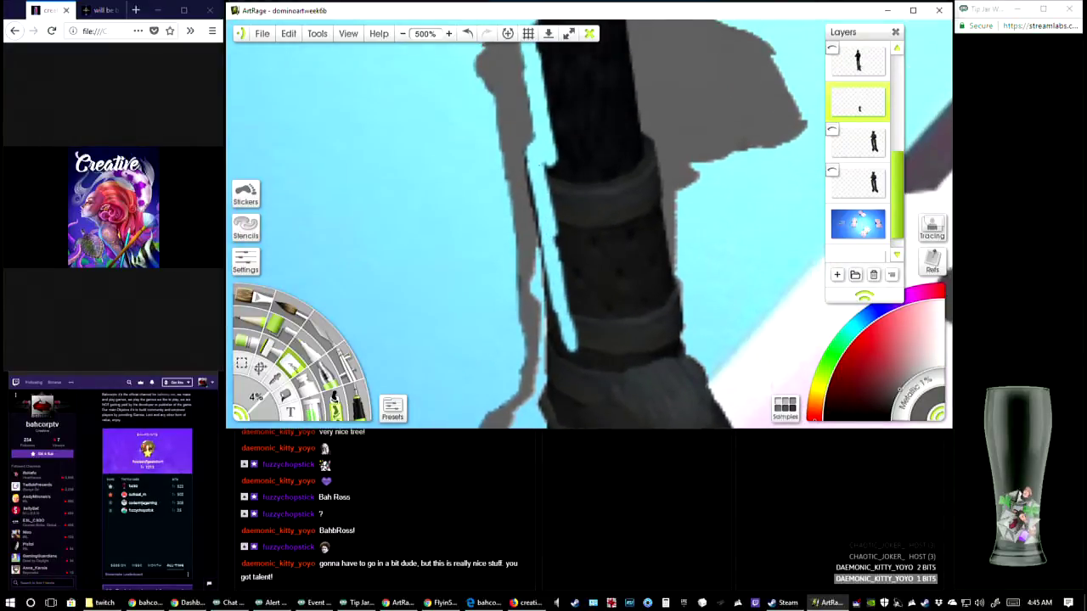
Erase the remaining boot's dark back edge from the shaft down to the heel
mouse_move(530, 149)
mouse_down()
mouse_move(554, 333)
mouse_move(543, 274)
mouse_up()
drag(552, 326, 553, 378)
drag(546, 393, 553, 299)
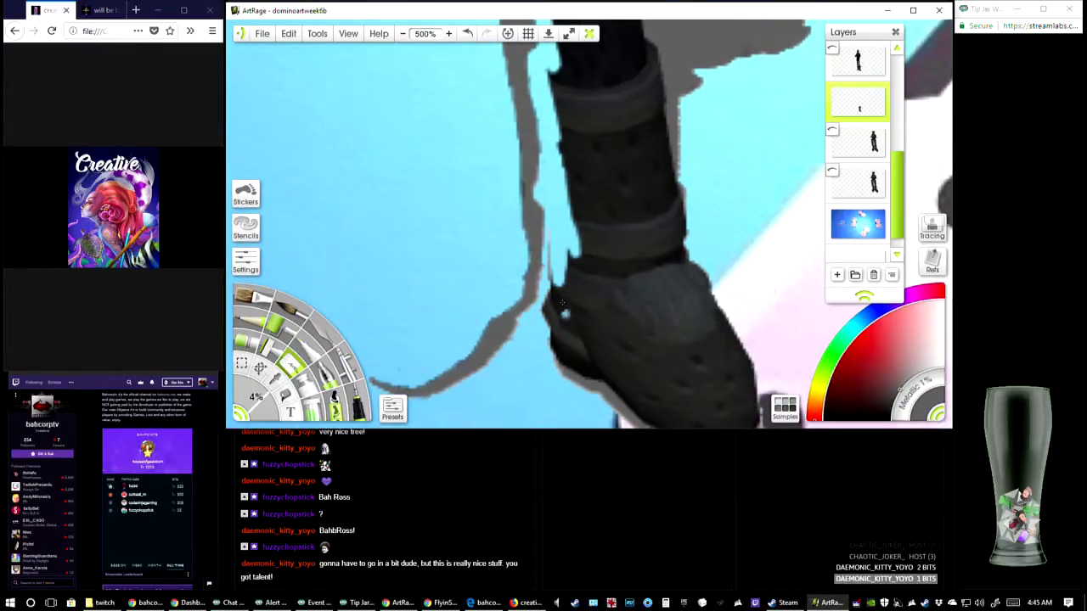
mouse_move(564, 304)
mouse_down()
mouse_move(566, 278)
mouse_move(549, 299)
mouse_move(549, 225)
mouse_up()
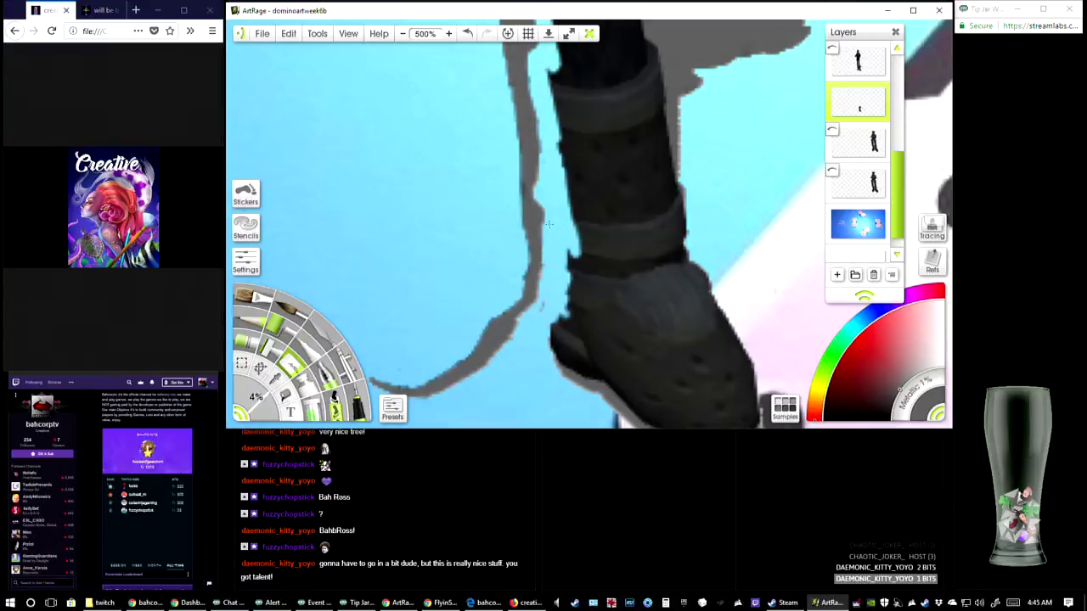
Erase the remaining boot's heel, sole edge and toe down to the thin grey shadow line on the domino
mouse_move(557, 299)
mouse_down()
mouse_move(565, 350)
mouse_move(595, 365)
mouse_move(577, 299)
mouse_move(567, 322)
mouse_move(584, 255)
mouse_move(571, 271)
mouse_move(592, 238)
mouse_move(612, 289)
mouse_move(627, 297)
mouse_move(636, 272)
mouse_move(636, 285)
mouse_up()
drag(636, 285, 595, 181)
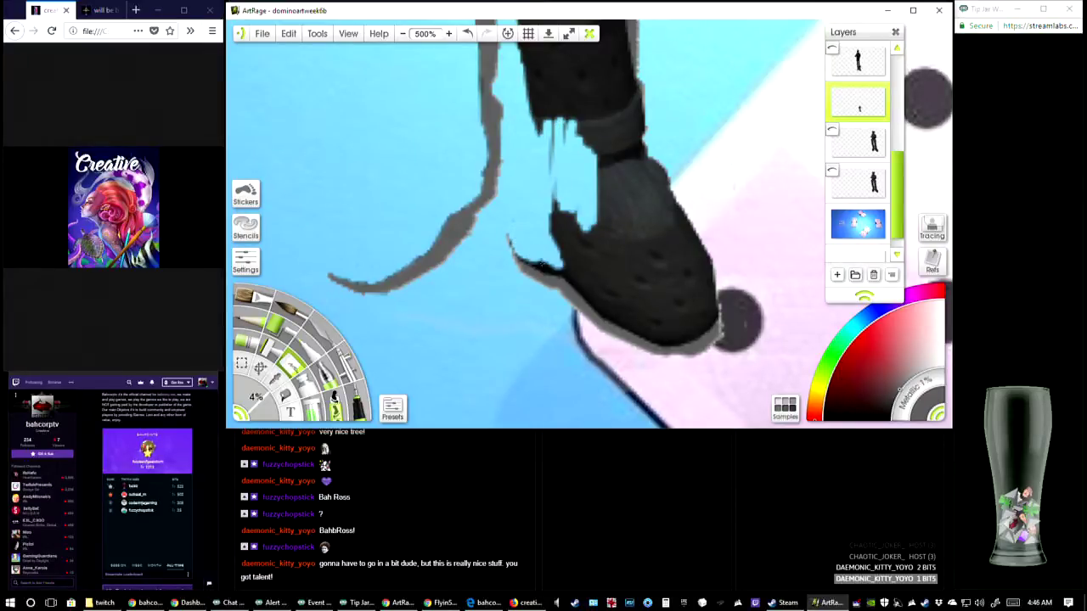
mouse_move(548, 268)
mouse_down()
mouse_move(513, 244)
mouse_move(561, 270)
mouse_move(547, 207)
mouse_move(560, 179)
mouse_move(578, 189)
mouse_move(556, 243)
mouse_move(571, 252)
mouse_move(593, 222)
mouse_move(562, 257)
mouse_move(593, 285)
mouse_move(553, 256)
mouse_move(563, 270)
mouse_move(550, 267)
mouse_move(602, 296)
mouse_move(574, 284)
mouse_move(579, 251)
mouse_move(620, 306)
mouse_move(628, 299)
mouse_move(583, 208)
mouse_move(641, 264)
mouse_move(629, 235)
mouse_move(563, 168)
mouse_move(598, 206)
mouse_up()
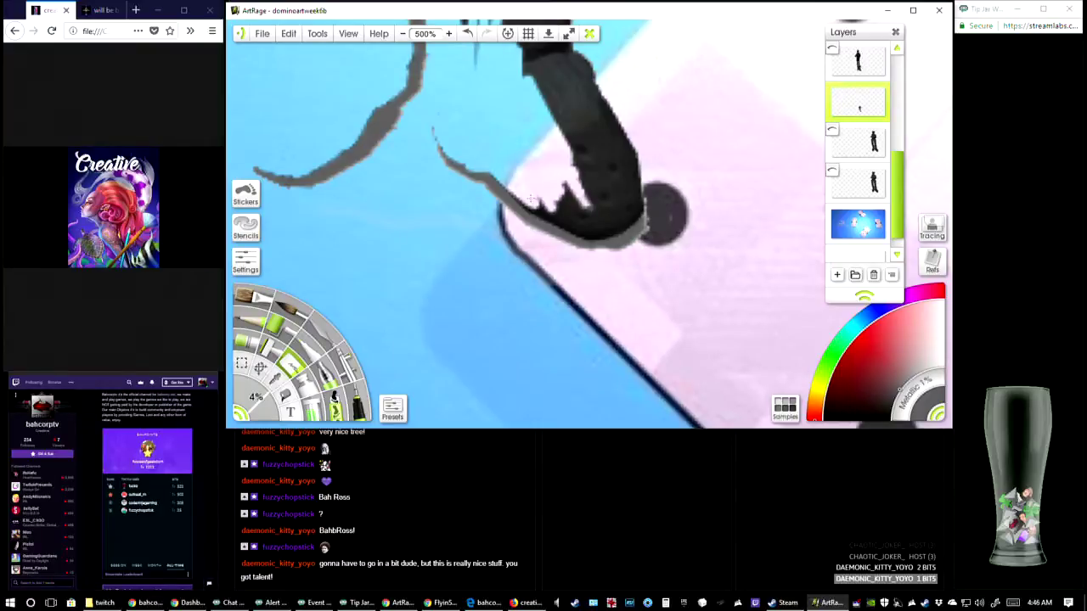
mouse_move(512, 186)
mouse_down()
mouse_move(568, 219)
mouse_move(560, 200)
mouse_move(572, 202)
mouse_move(591, 222)
mouse_move(533, 208)
mouse_move(603, 231)
mouse_move(639, 205)
mouse_move(578, 151)
mouse_move(598, 200)
mouse_move(595, 181)
mouse_move(591, 220)
mouse_move(622, 209)
mouse_move(594, 175)
mouse_move(600, 152)
mouse_move(635, 119)
mouse_move(641, 177)
mouse_up()
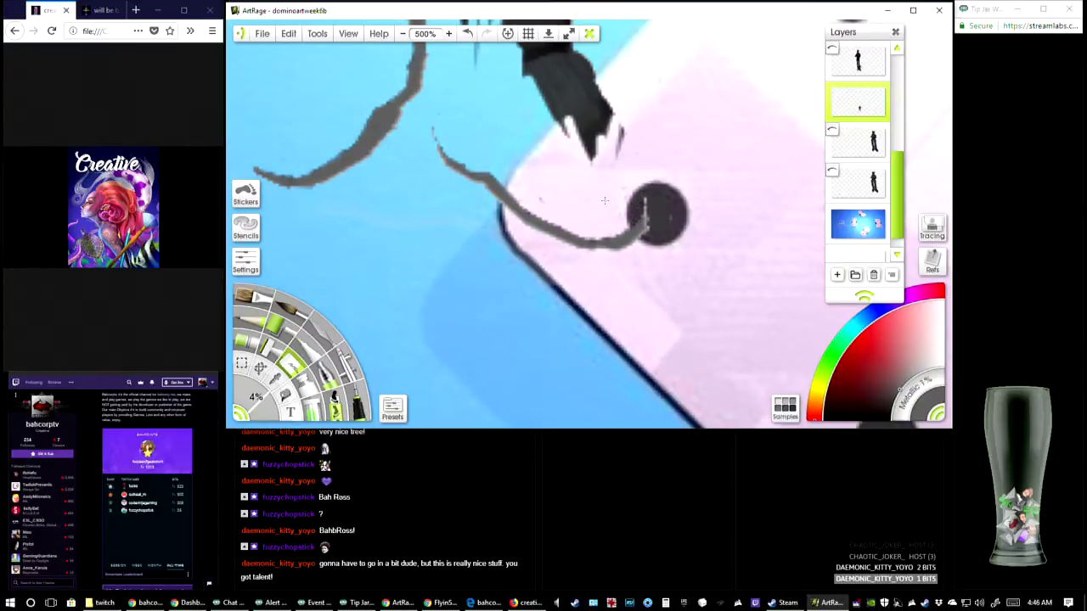
Erase the remaining boot's ankle and work up the shaft, trimming it to a narrow dark wedge beside the shadow
drag(645, 68, 631, 176)
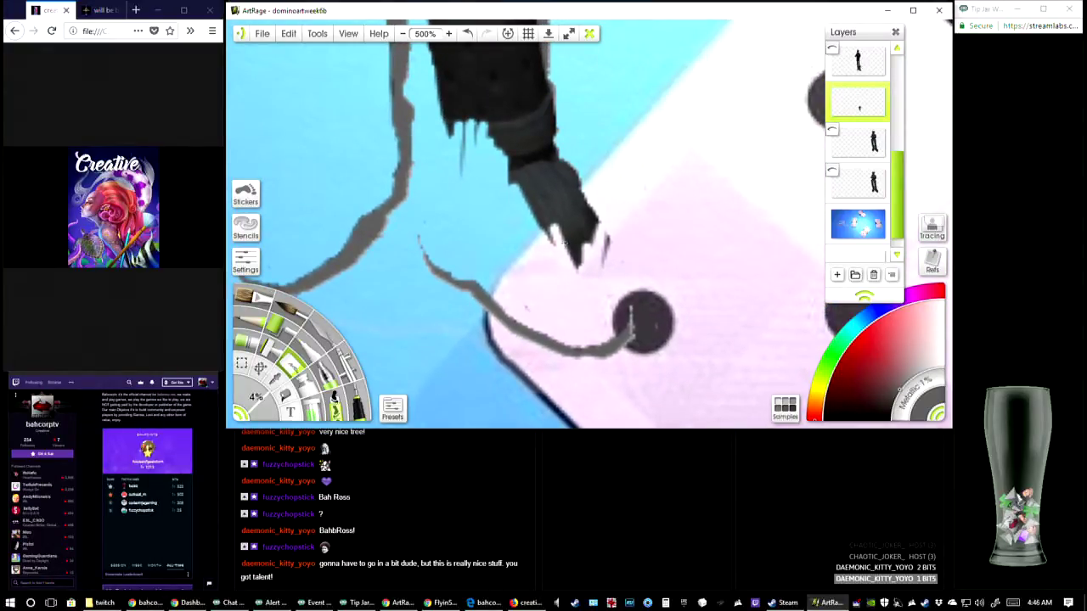
mouse_move(550, 183)
mouse_down()
mouse_move(588, 204)
mouse_move(527, 217)
mouse_move(529, 199)
mouse_move(560, 176)
mouse_move(587, 171)
mouse_move(590, 181)
mouse_move(555, 255)
mouse_move(577, 265)
mouse_move(632, 228)
mouse_move(548, 293)
mouse_up()
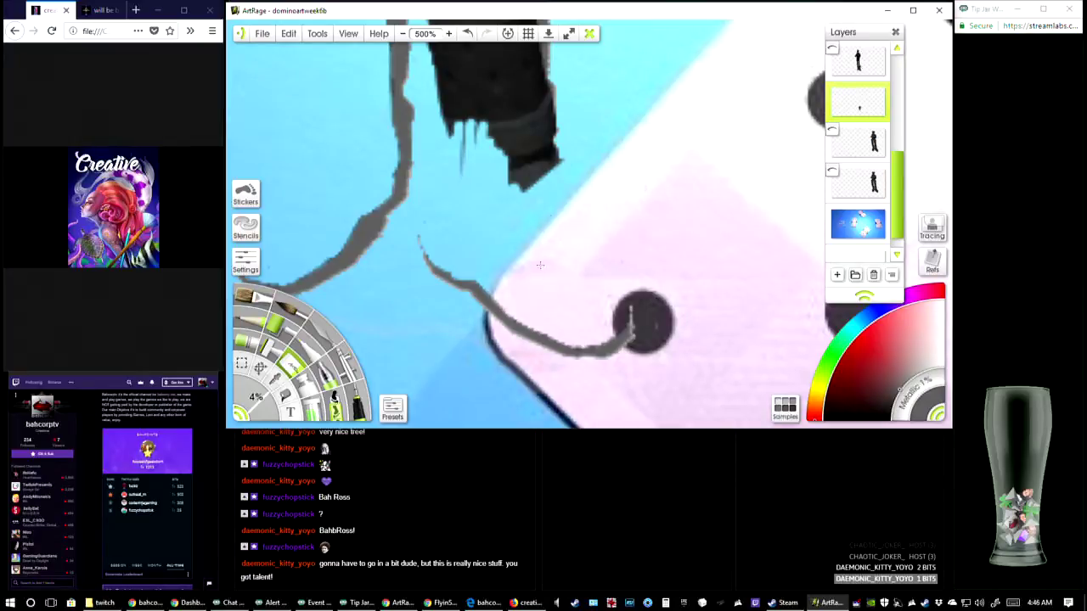
drag(555, 206, 614, 335)
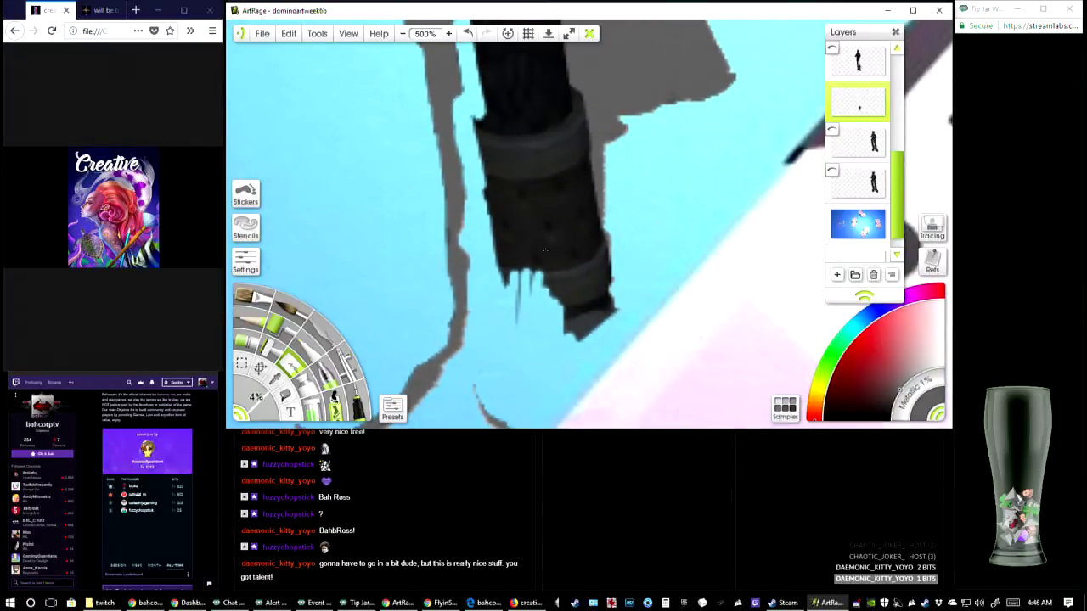
mouse_move(546, 250)
mouse_down()
mouse_move(526, 219)
mouse_move(531, 282)
mouse_move(493, 180)
mouse_move(513, 289)
mouse_move(485, 188)
mouse_move(506, 282)
mouse_up()
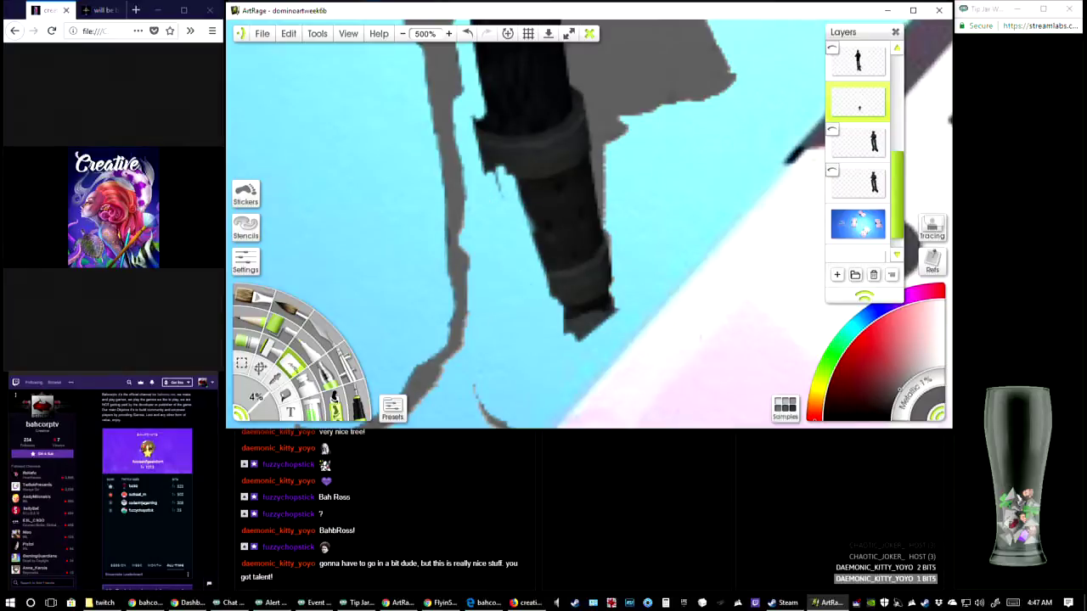
mouse_move(532, 246)
mouse_down()
mouse_move(578, 336)
mouse_move(542, 229)
mouse_move(474, 110)
mouse_move(491, 173)
mouse_move(501, 128)
mouse_move(582, 310)
mouse_move(537, 119)
mouse_move(562, 204)
mouse_up()
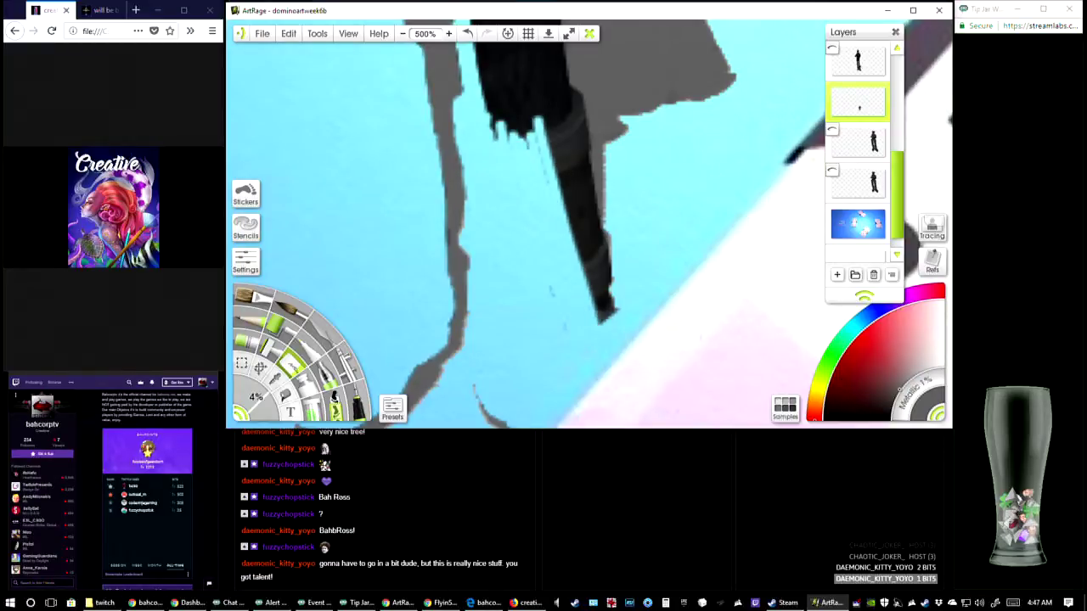
mouse_move(548, 124)
mouse_down()
mouse_move(569, 234)
mouse_move(608, 312)
mouse_move(594, 242)
mouse_move(601, 264)
mouse_move(601, 254)
mouse_up()
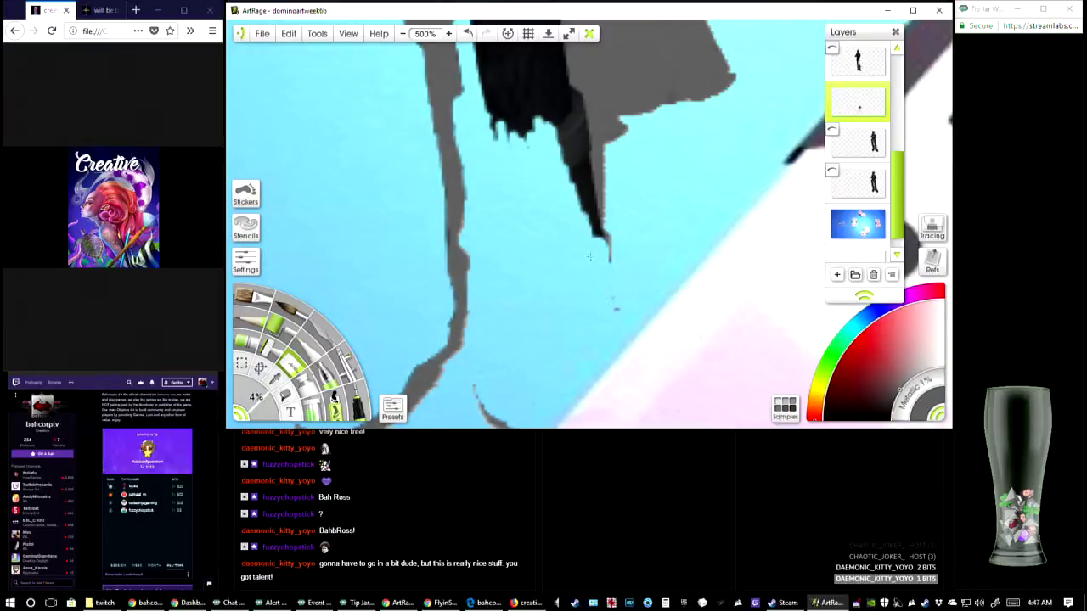
Erase the dark upper leg back to the straight left edge of the large grey shadow
scroll(590, 255, up, 4)
mouse_move(491, 161)
mouse_down()
mouse_move(510, 310)
mouse_move(503, 255)
mouse_move(520, 298)
mouse_move(533, 162)
mouse_move(543, 314)
mouse_move(535, 140)
mouse_move(549, 320)
mouse_up()
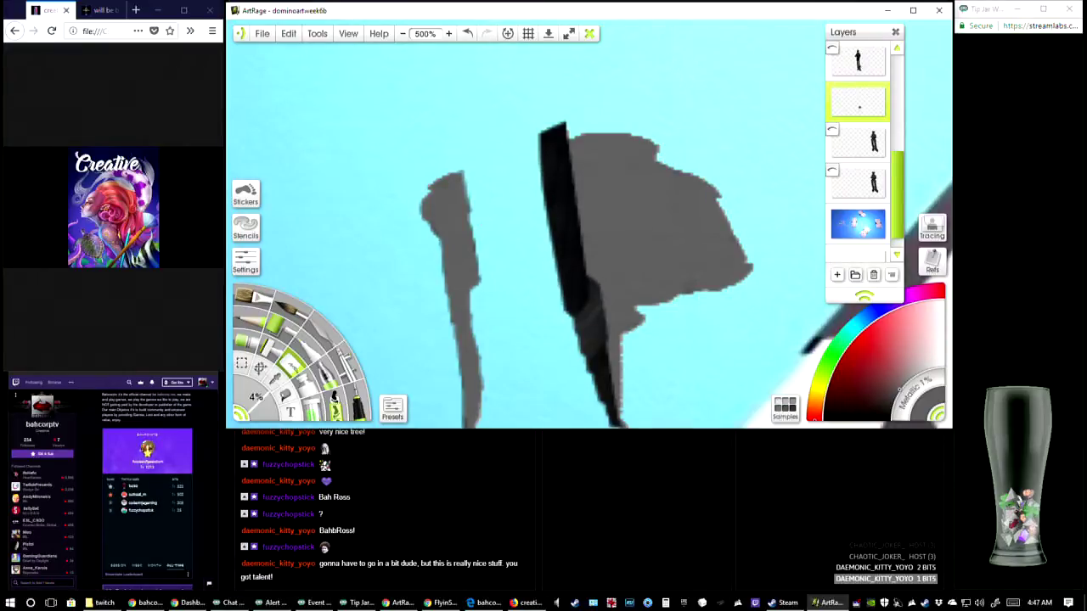
drag(467, 176, 481, 282)
mouse_move(537, 106)
mouse_down()
mouse_move(550, 247)
mouse_move(554, 127)
mouse_move(558, 255)
mouse_move(548, 119)
mouse_move(556, 204)
mouse_move(561, 127)
mouse_move(563, 285)
mouse_move(586, 352)
mouse_move(567, 238)
mouse_move(567, 257)
mouse_up()
mouse_move(554, 114)
mouse_down()
mouse_move(562, 170)
mouse_move(553, 160)
mouse_up()
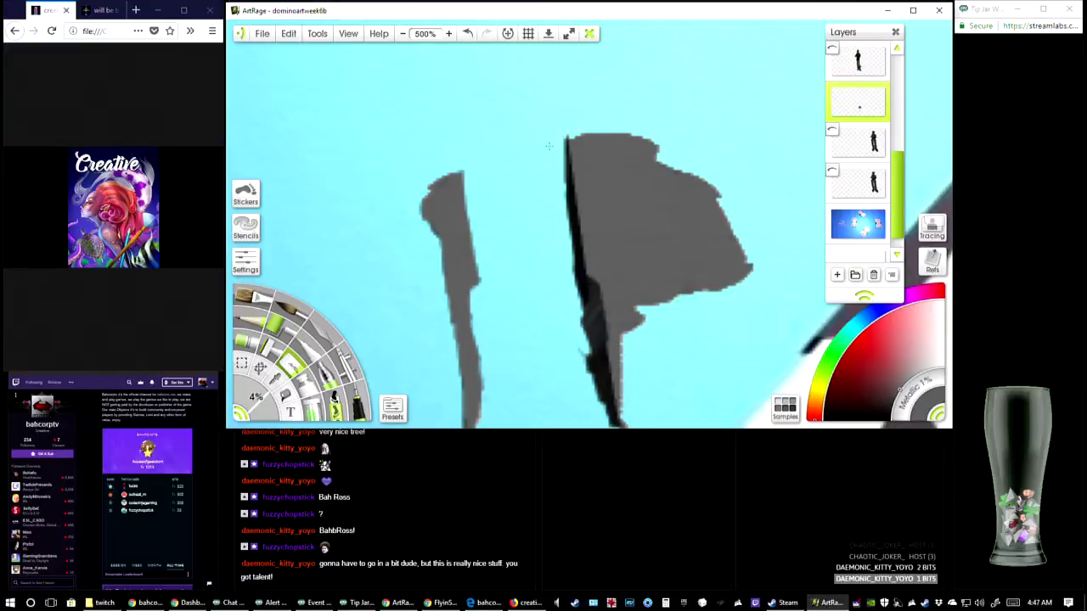
drag(567, 225, 552, 220)
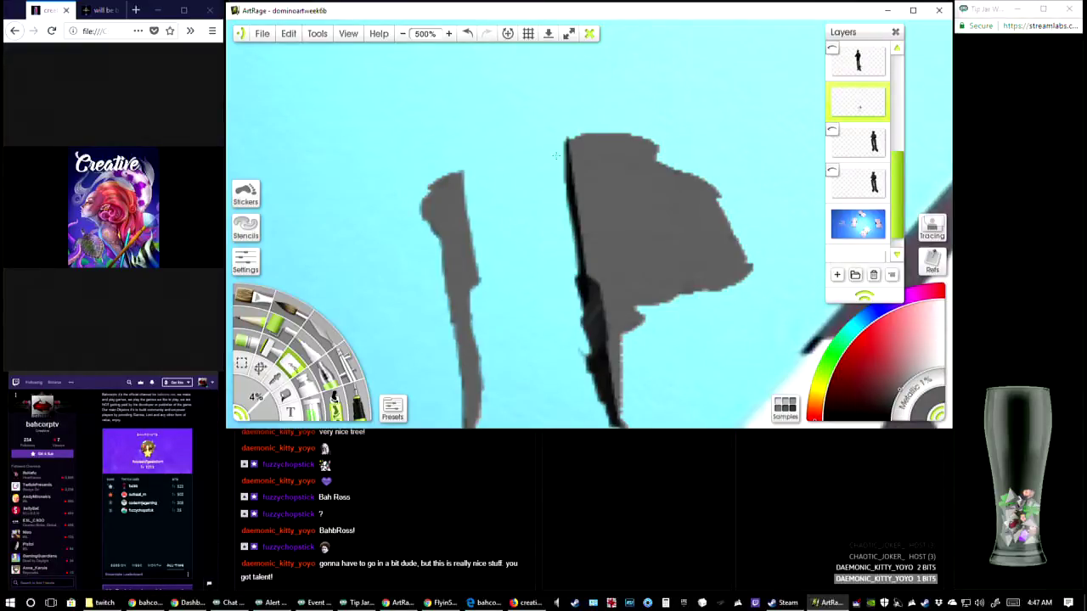
mouse_move(557, 155)
mouse_down()
mouse_move(569, 224)
mouse_move(564, 146)
mouse_move(567, 165)
mouse_up()
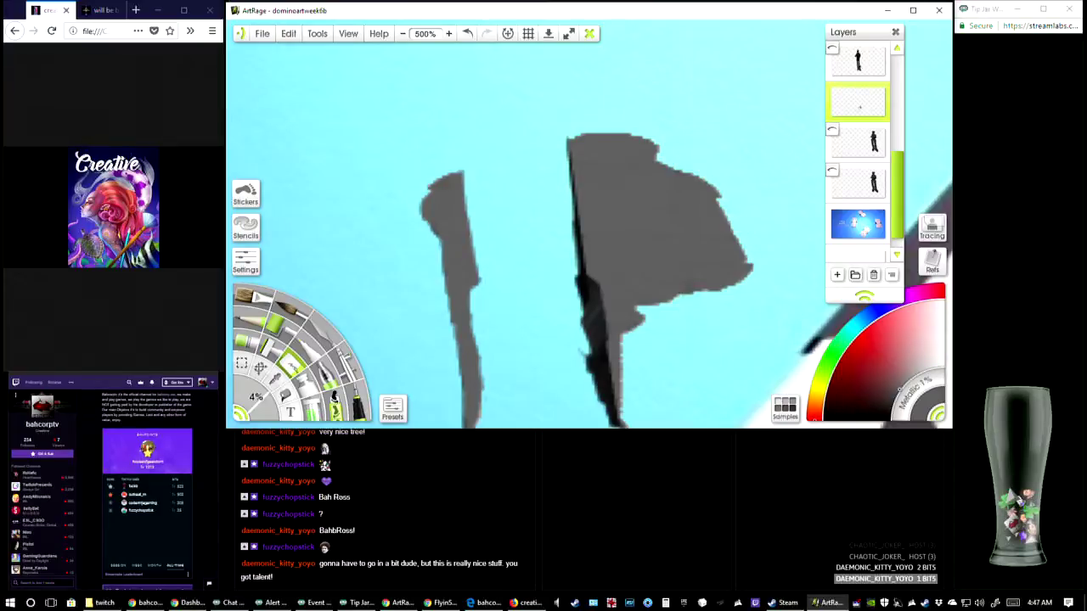
mouse_move(570, 299)
mouse_down()
mouse_move(564, 172)
mouse_move(581, 280)
mouse_move(569, 162)
mouse_move(588, 374)
mouse_up()
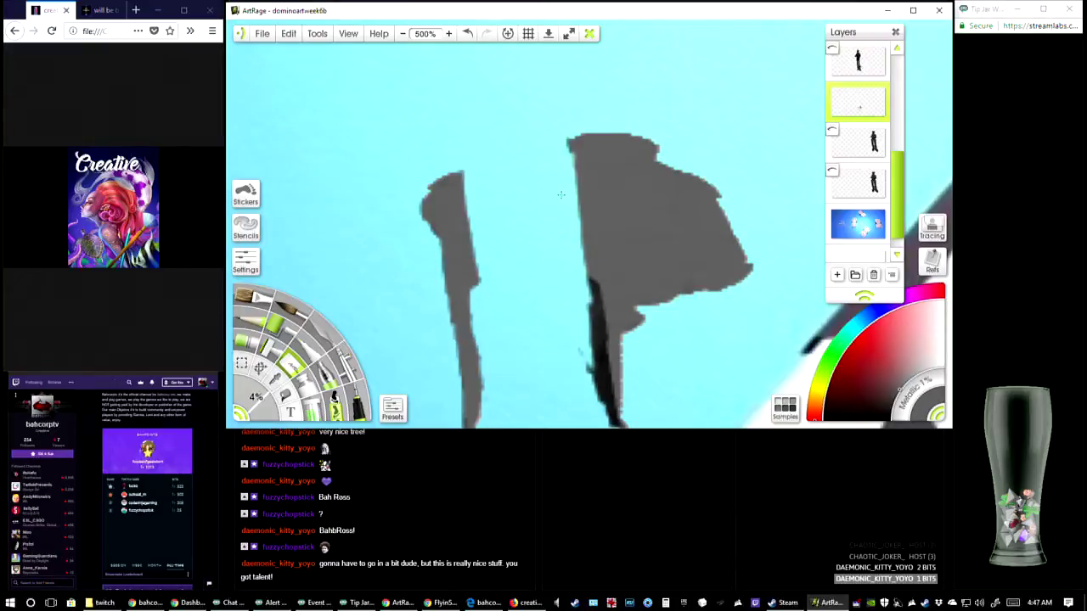
drag(561, 195, 554, 192)
Erase the last black sliver along the lower part of the large shadow down to its pointed tip
drag(584, 323, 546, 281)
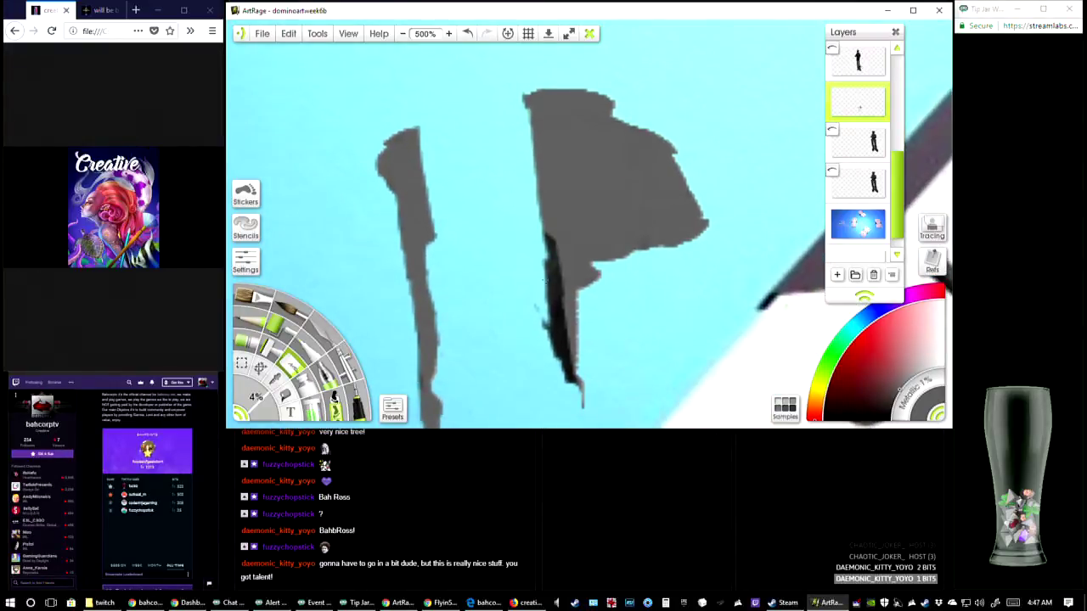
mouse_move(544, 240)
mouse_down()
mouse_move(562, 357)
mouse_move(539, 203)
mouse_move(548, 179)
mouse_move(562, 300)
mouse_up()
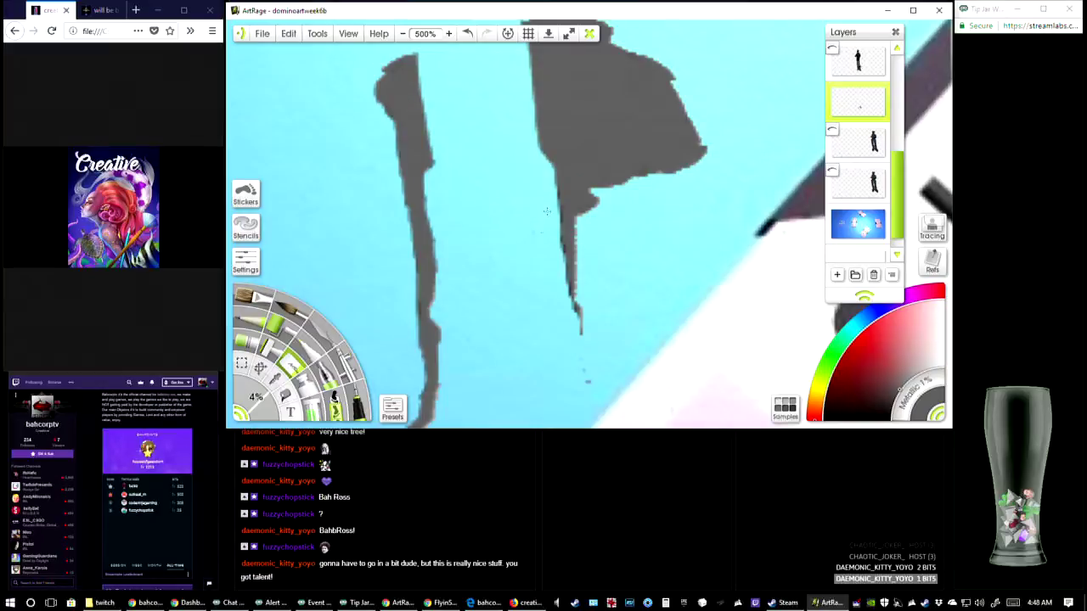
drag(552, 187, 563, 304)
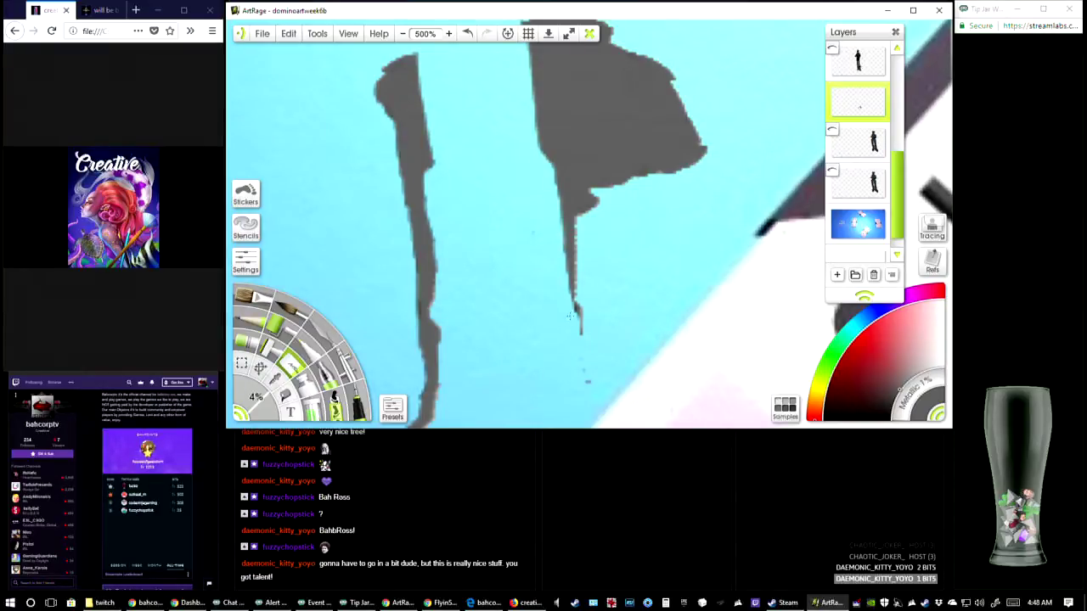
mouse_move(564, 252)
mouse_down()
mouse_move(575, 216)
mouse_move(687, 71)
mouse_move(606, 98)
mouse_move(551, 97)
mouse_move(534, 135)
mouse_up()
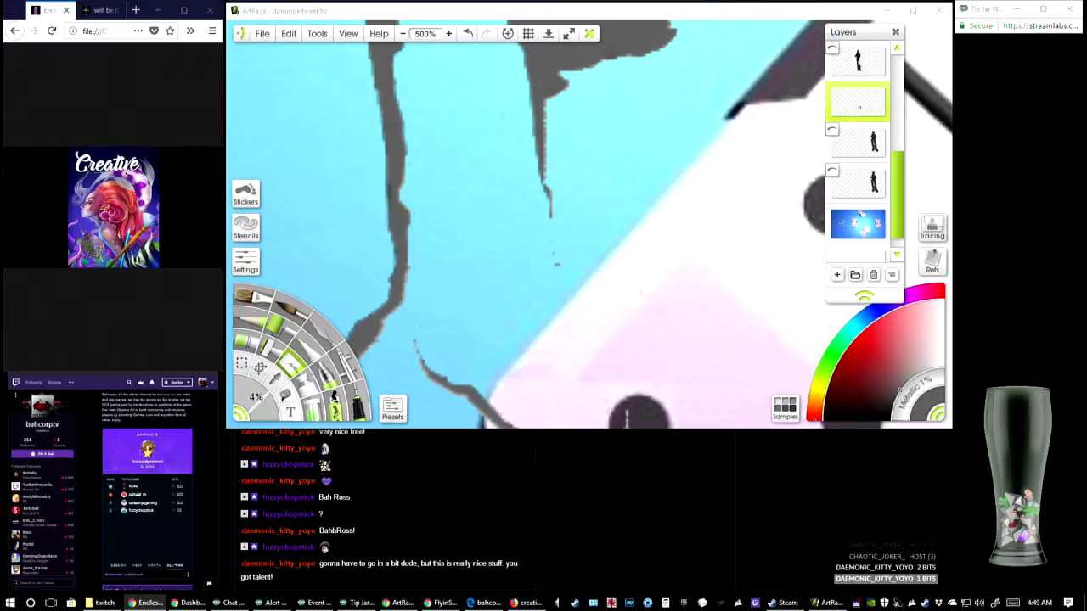
Examine the remaining grey leg shadows in the wider domino painting at 75% zoom
click(675, 204)
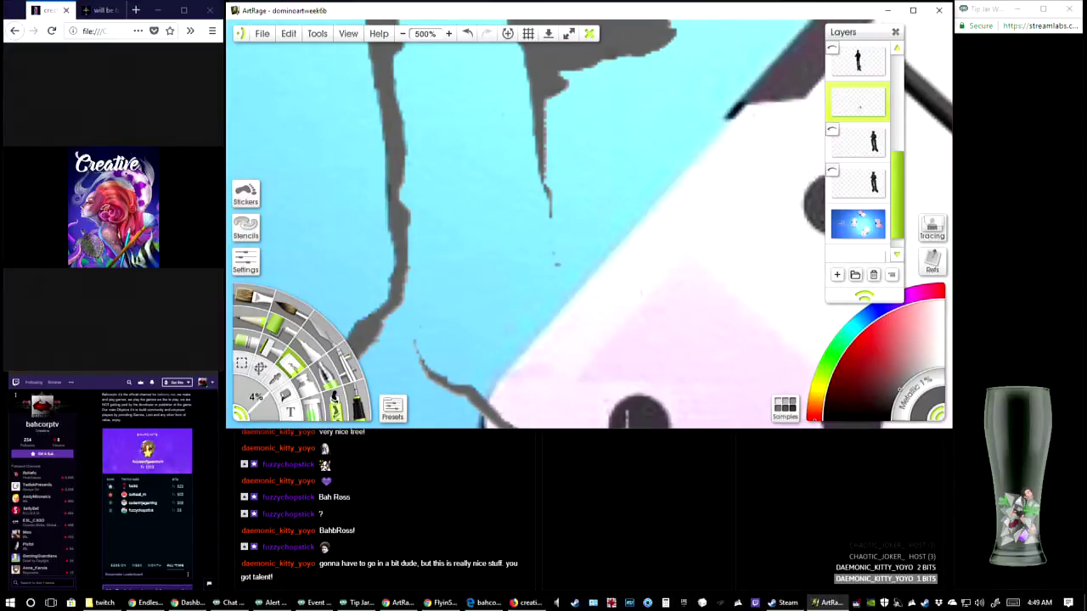
right_click(656, 112)
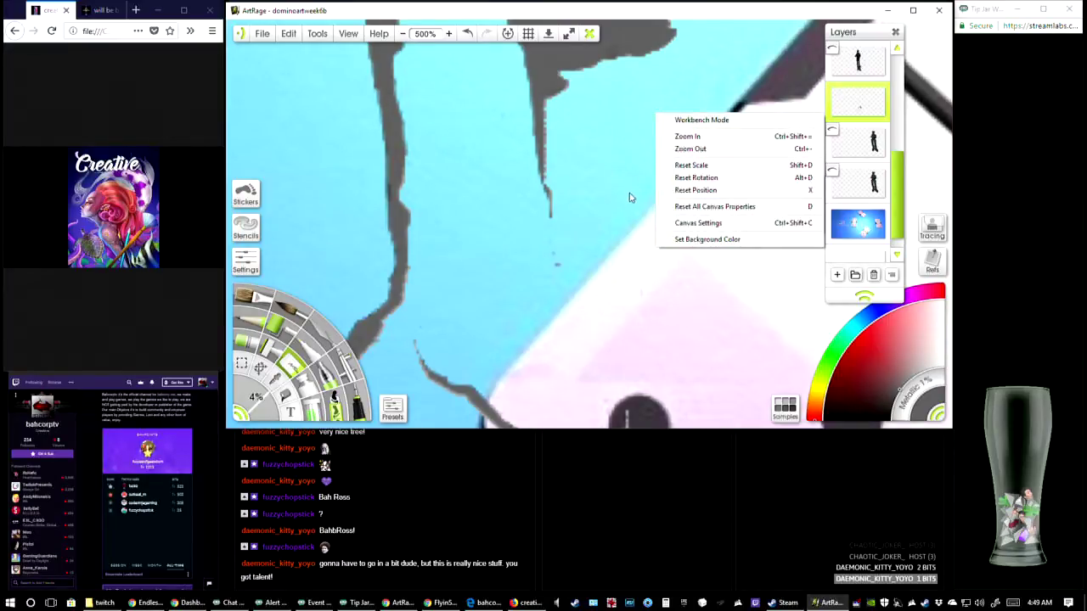
click(608, 196)
drag(621, 202, 532, 413)
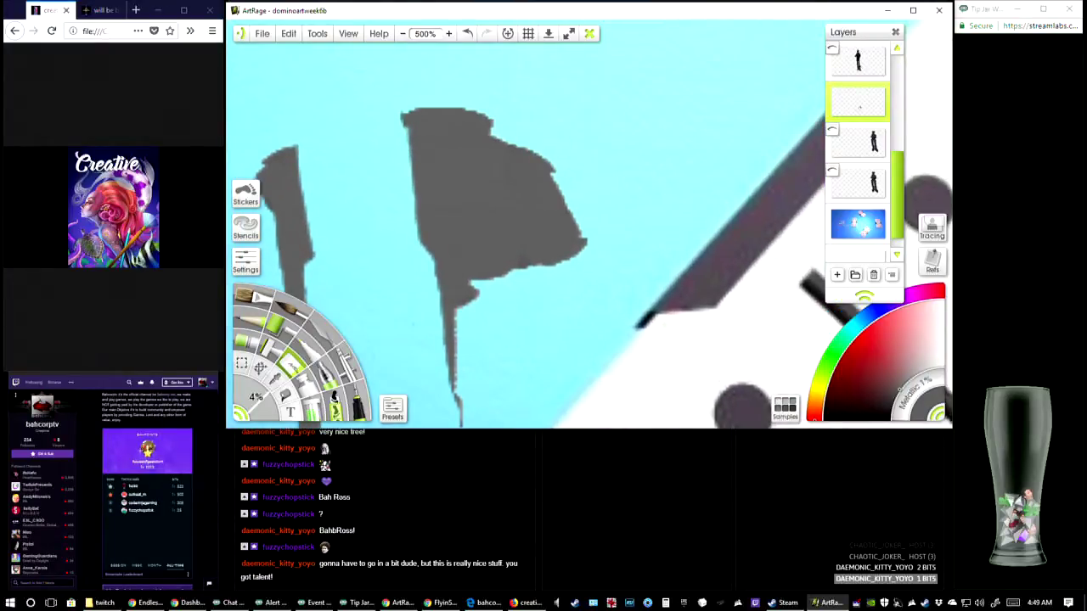
click(404, 35)
click(403, 36)
click(403, 35)
click(406, 35)
click(418, 37)
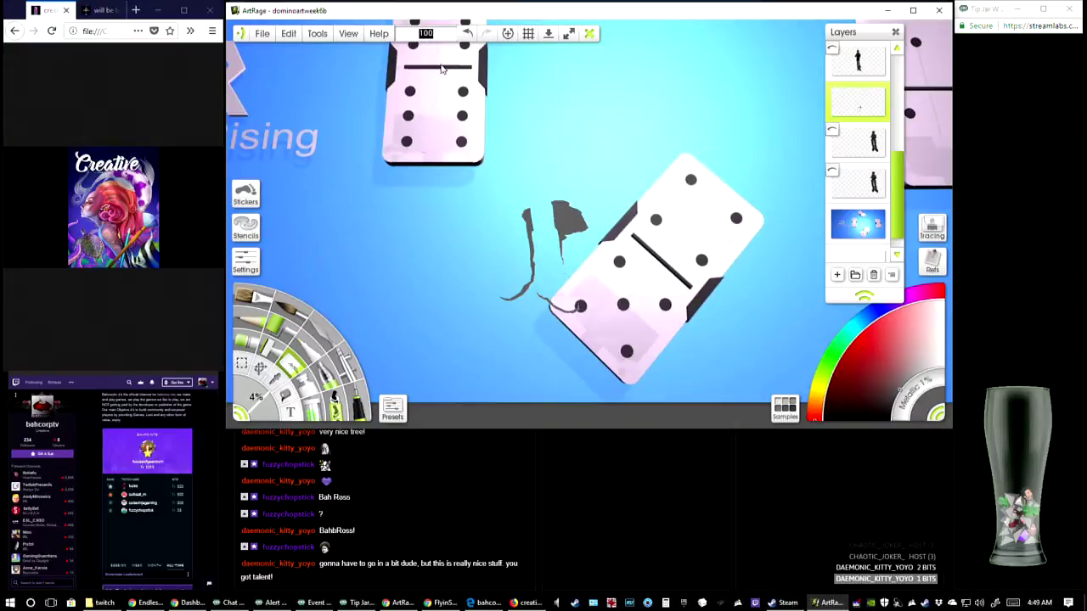
click(456, 119)
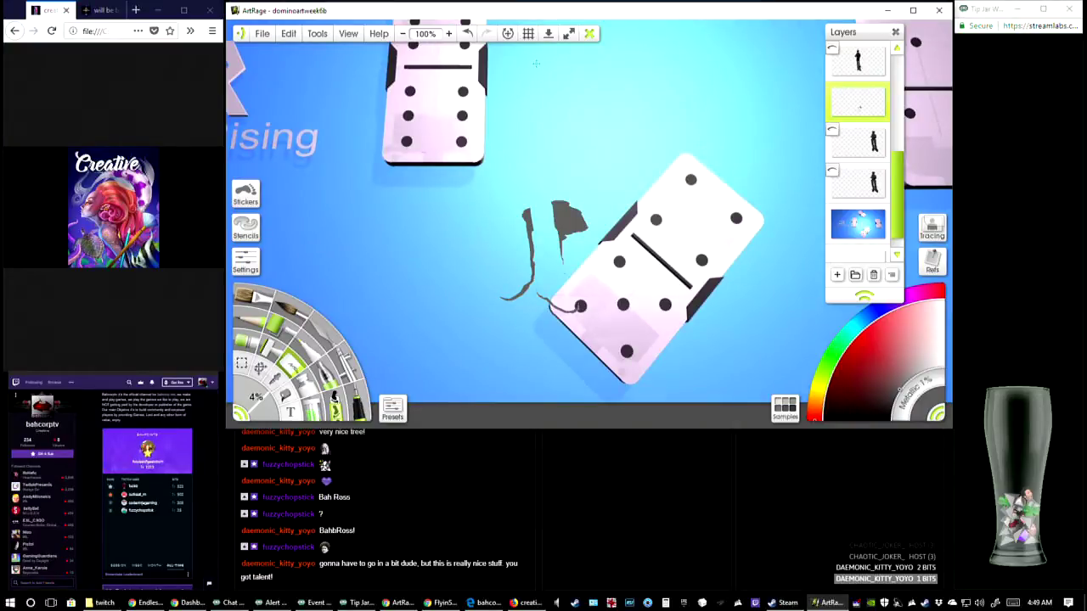
click(403, 34)
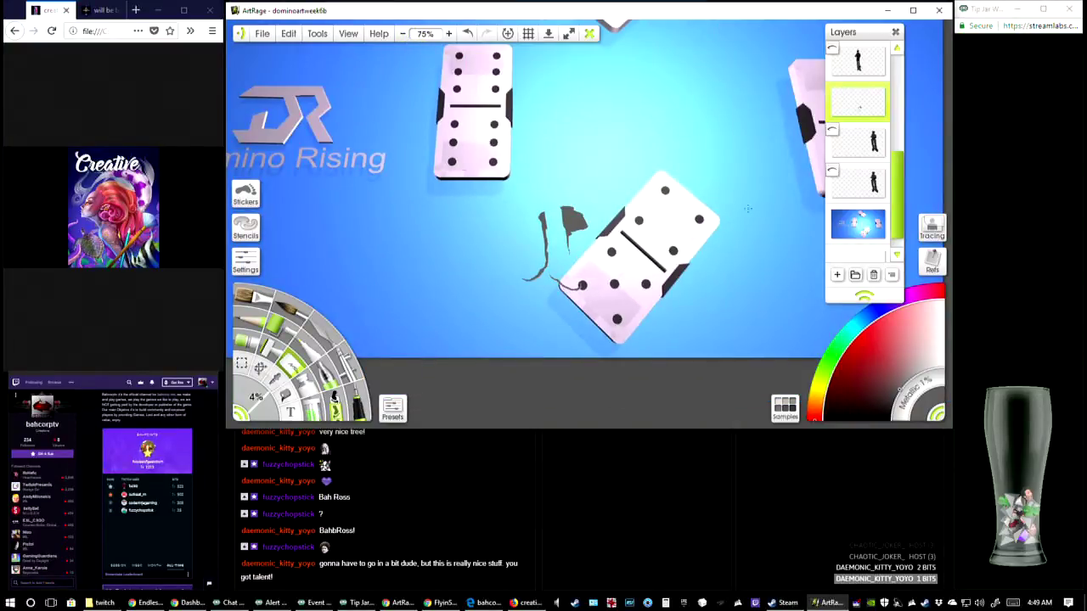
Hide the finished shadow layer, then select and show the figure layer directly above the domino background
scroll(901, 146, up, 2)
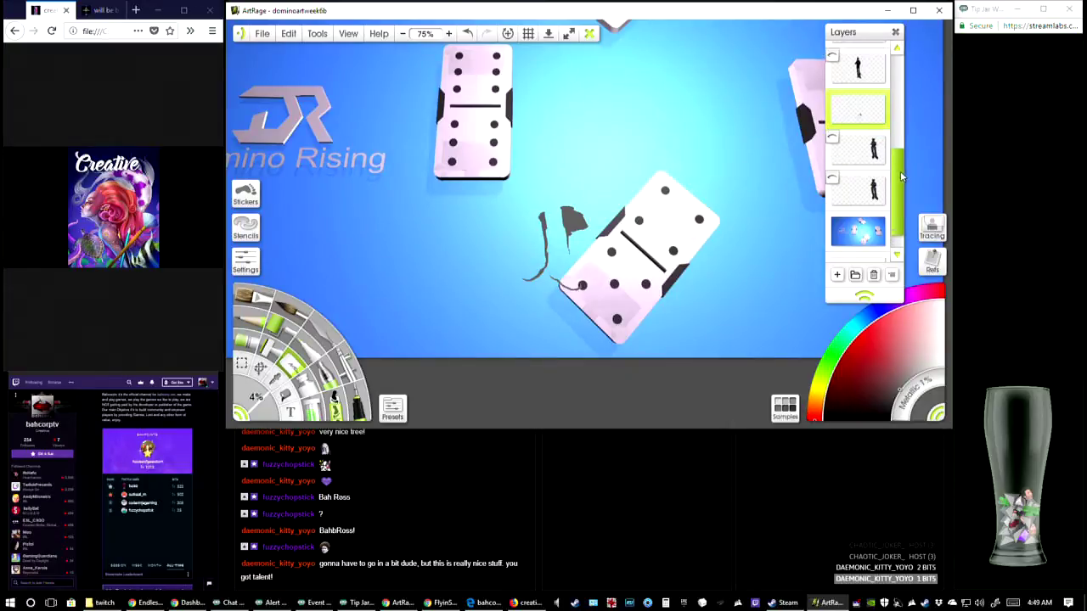
drag(901, 146, 902, 193)
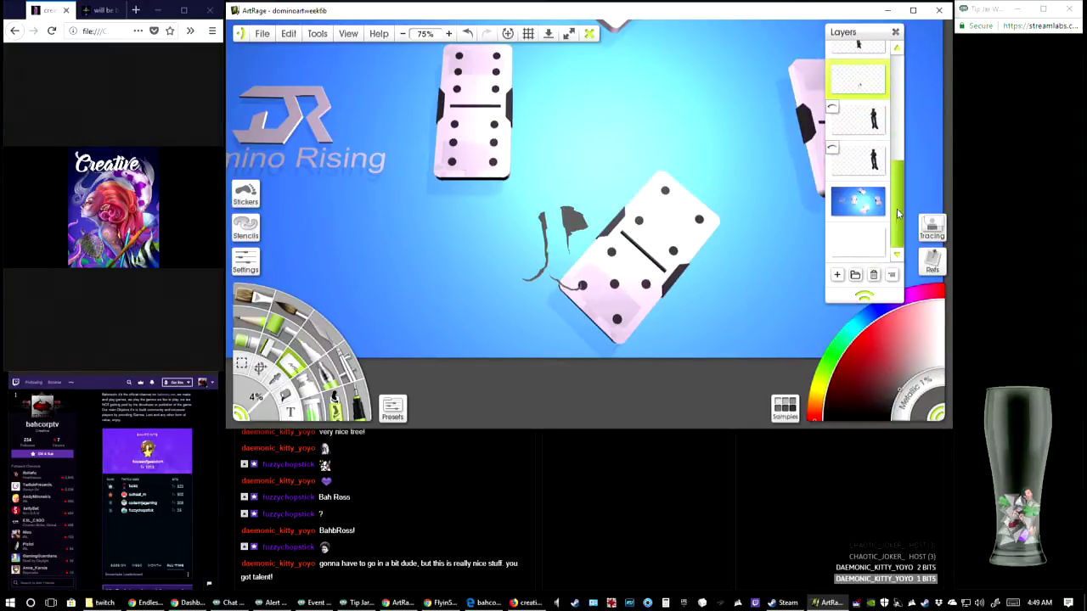
click(859, 172)
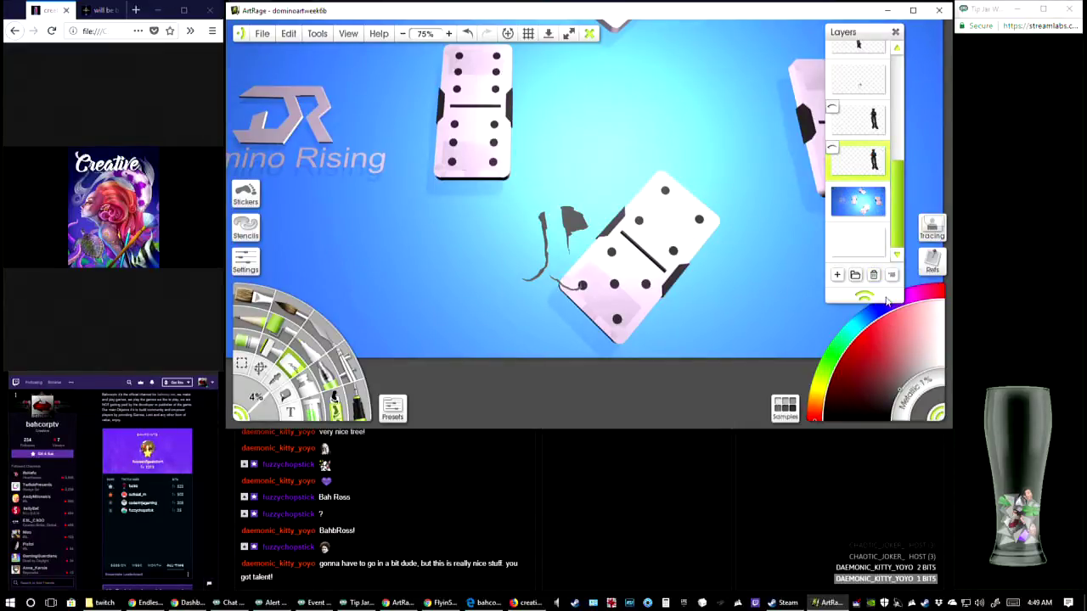
click(833, 66)
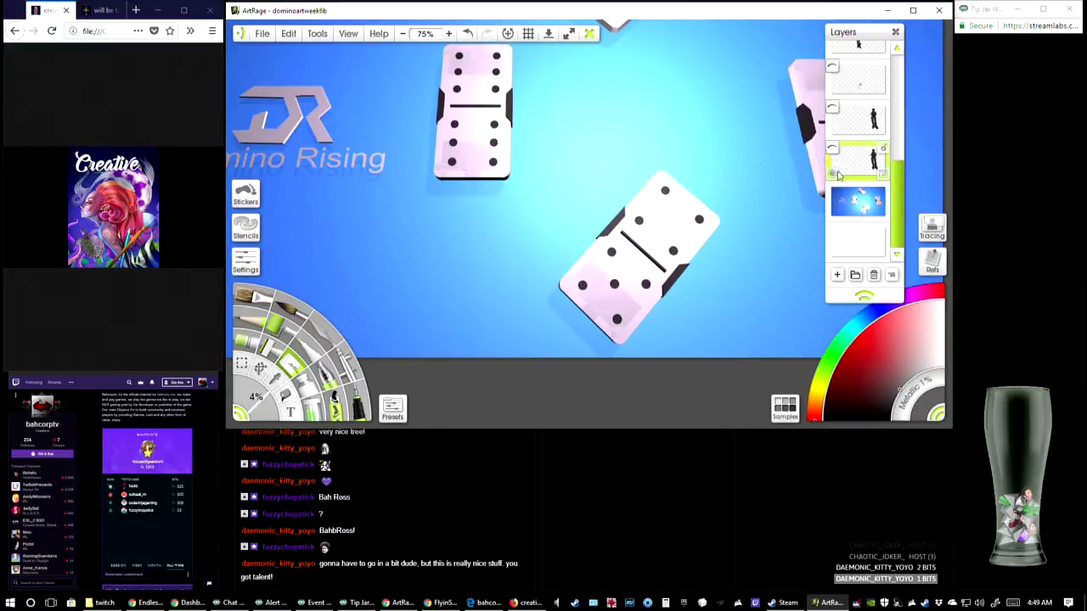
mouse_move(834, 194)
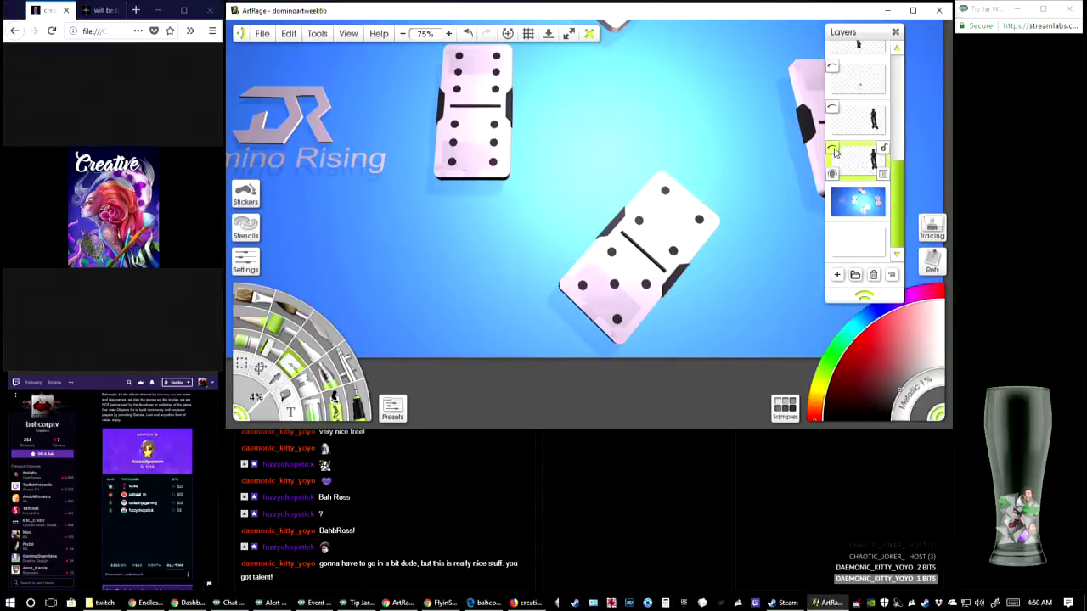
click(834, 151)
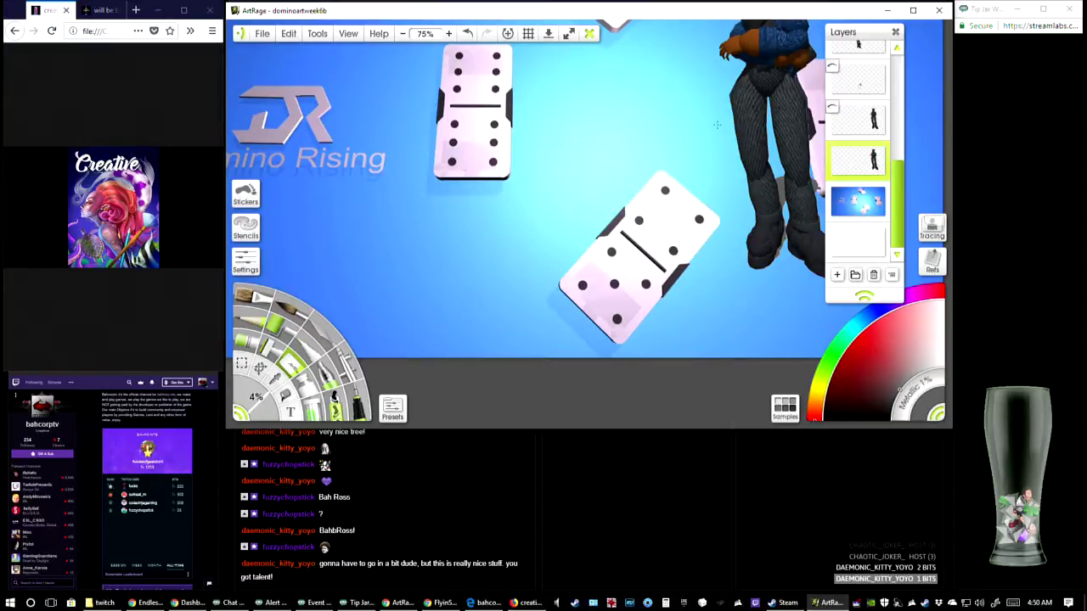
Enlarge the eraser to 18% and erase the head of the figure in the blue sweater
drag(717, 125, 533, 164)
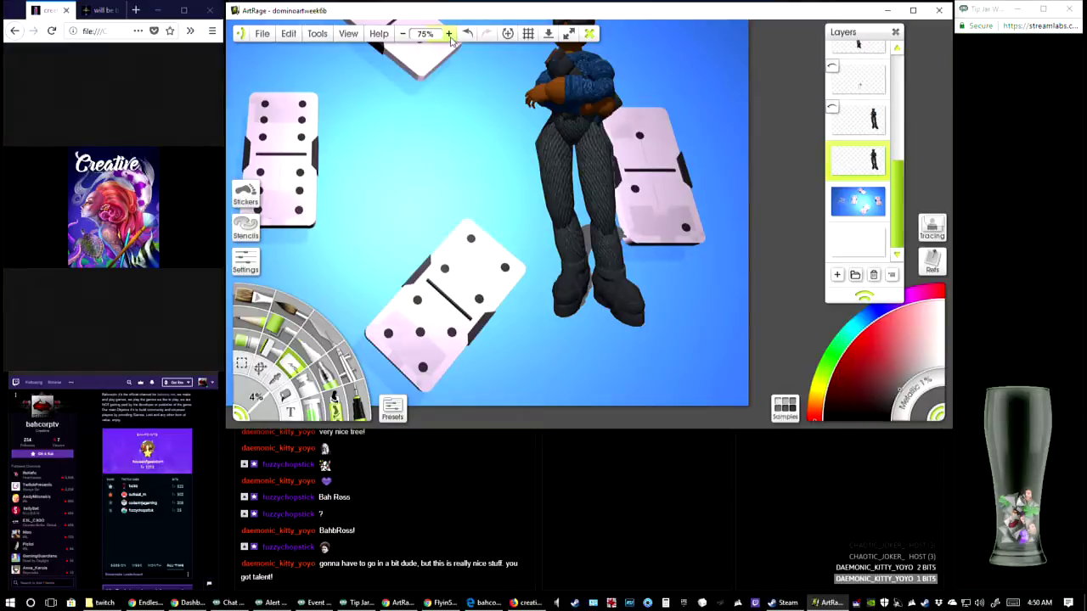
click(449, 33)
mouse_move(544, 247)
mouse_down()
mouse_move(544, 176)
mouse_move(539, 238)
mouse_up()
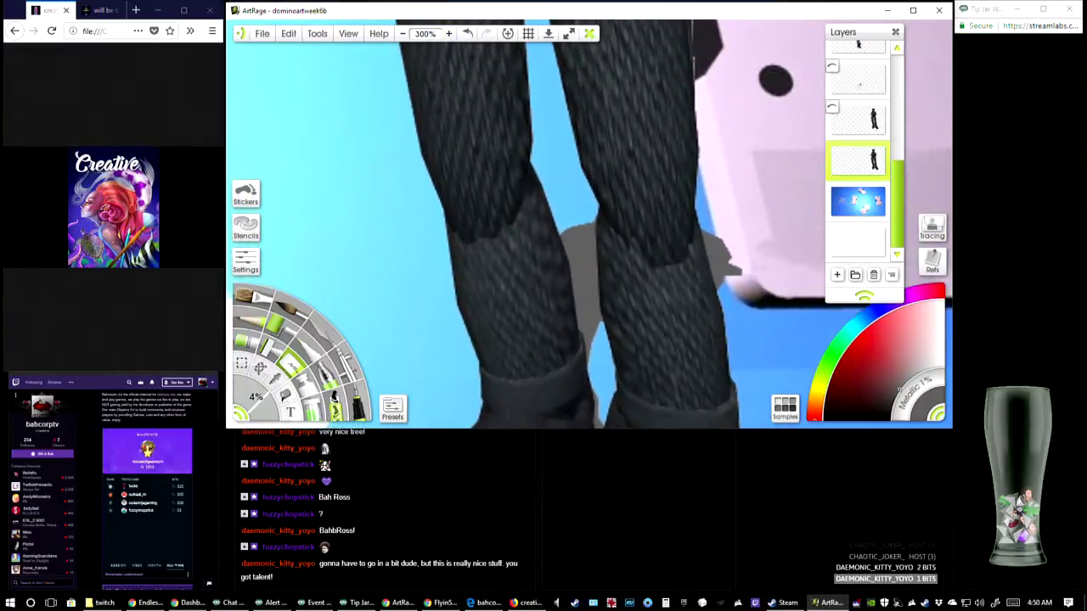
drag(547, 51, 550, 173)
click(402, 34)
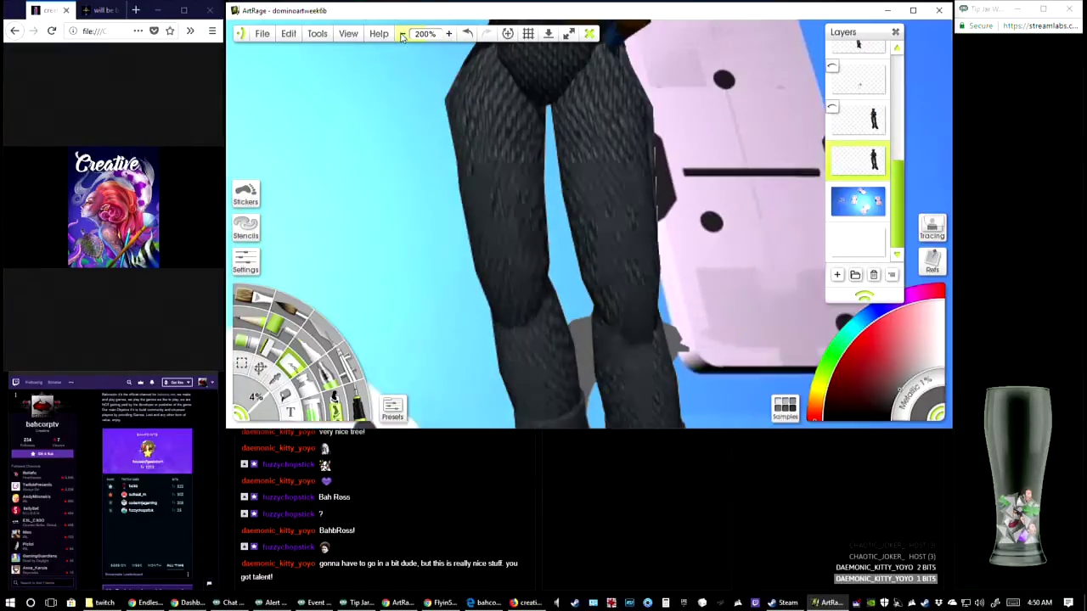
click(403, 34)
drag(439, 153, 440, 207)
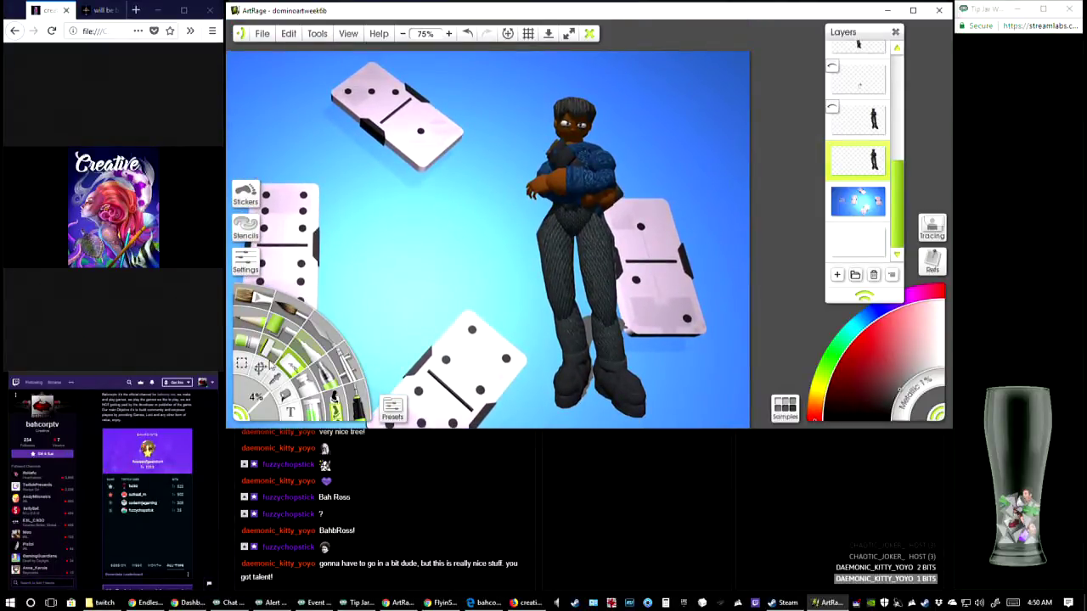
mouse_move(560, 103)
mouse_down()
mouse_move(591, 108)
mouse_move(556, 115)
mouse_move(593, 125)
mouse_up()
mouse_move(246, 412)
mouse_down()
mouse_move(267, 415)
mouse_move(273, 399)
mouse_up()
mouse_move(556, 127)
mouse_down()
mouse_move(593, 112)
mouse_move(557, 114)
mouse_move(582, 102)
mouse_move(595, 121)
mouse_move(555, 131)
mouse_move(586, 141)
mouse_up()
drag(508, 171, 493, 189)
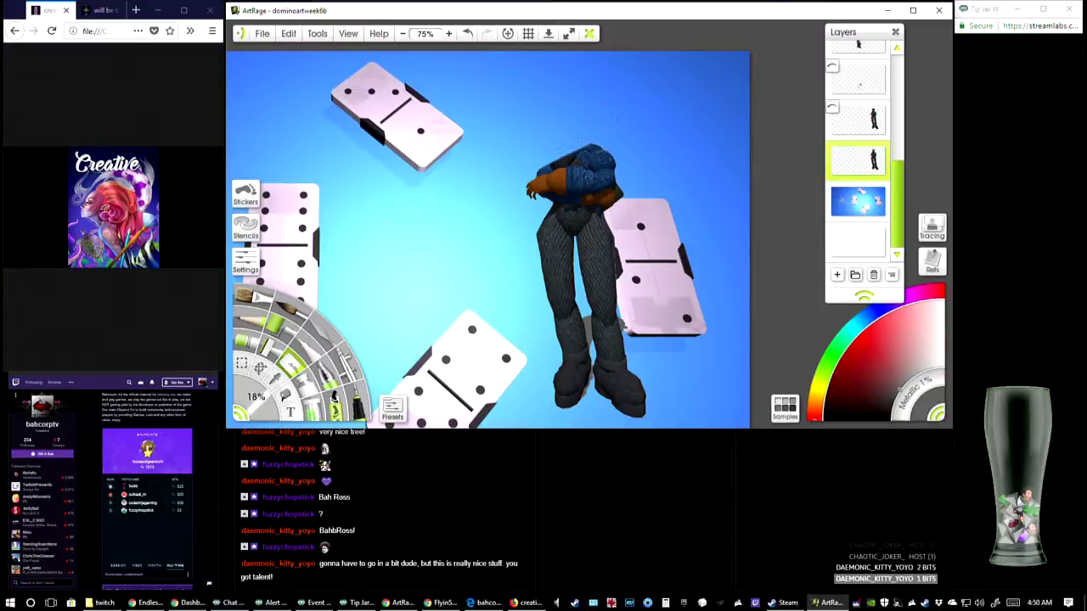
Erase the figure's shoulders, folded arms, torso and trouser legs down to the boots
mouse_move(578, 138)
mouse_down()
mouse_move(561, 161)
mouse_move(595, 174)
mouse_move(614, 135)
mouse_up()
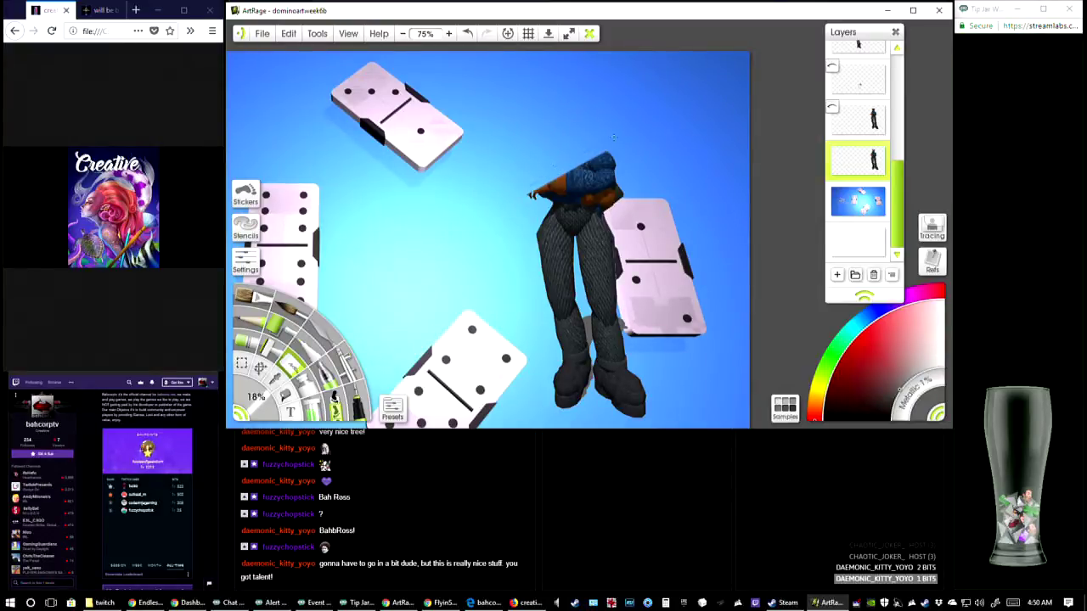
mouse_move(530, 195)
mouse_down()
mouse_move(594, 169)
mouse_move(562, 182)
mouse_move(612, 180)
mouse_move(554, 198)
mouse_move(624, 170)
mouse_move(535, 223)
mouse_move(667, 159)
mouse_move(552, 222)
mouse_move(620, 194)
mouse_move(544, 242)
mouse_move(603, 217)
mouse_move(543, 253)
mouse_move(599, 225)
mouse_move(548, 259)
mouse_move(610, 238)
mouse_move(543, 270)
mouse_move(608, 236)
mouse_move(569, 251)
mouse_move(603, 255)
mouse_move(552, 281)
mouse_move(596, 276)
mouse_move(552, 293)
mouse_move(605, 284)
mouse_move(613, 297)
mouse_move(559, 307)
mouse_move(604, 287)
mouse_move(576, 305)
mouse_move(614, 295)
mouse_up()
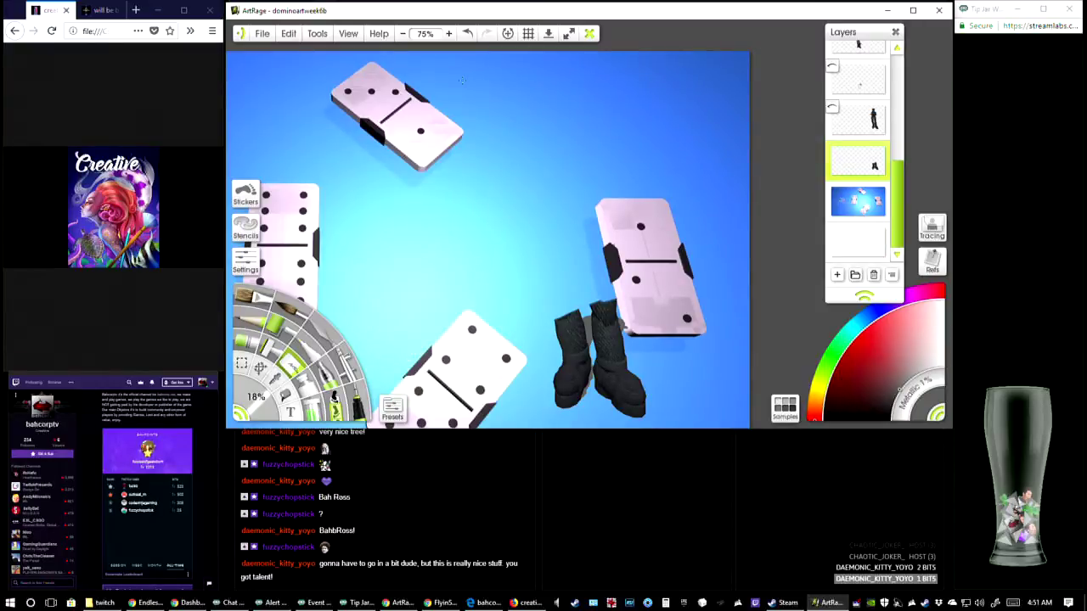
click(448, 34)
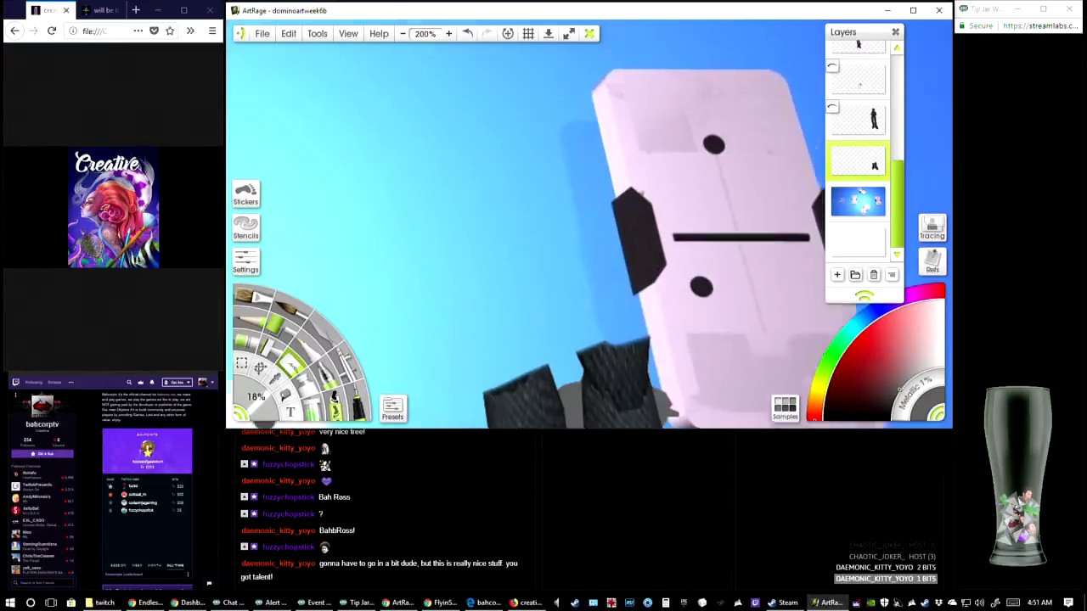
Erase the ribbed upper shaft of the figure's left-hand boot at the 18% eraser size
drag(553, 257, 542, 166)
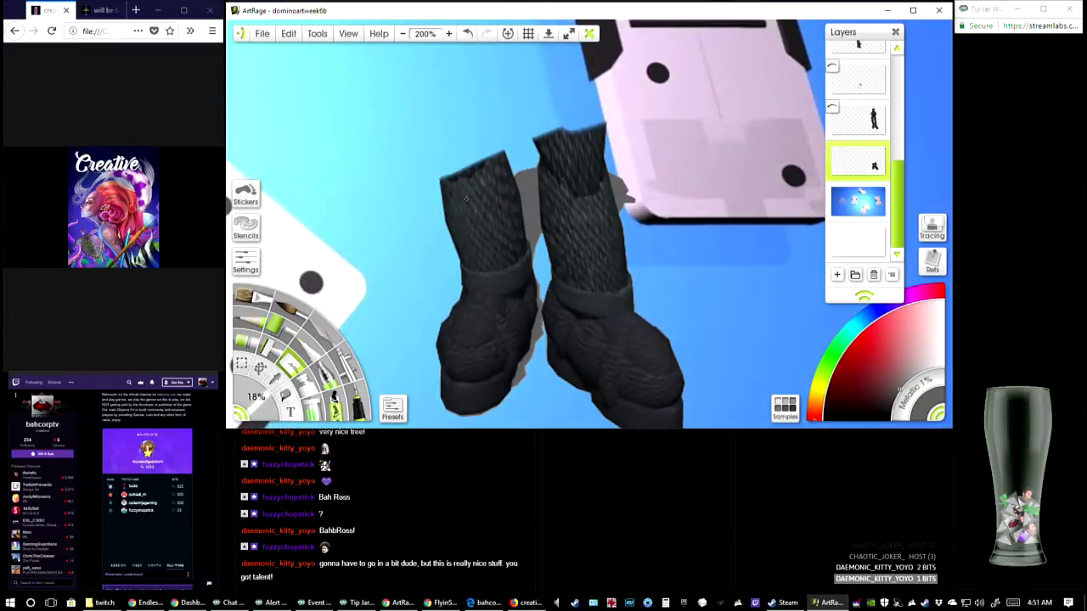
mouse_move(465, 199)
mouse_down()
mouse_move(454, 204)
mouse_move(445, 179)
mouse_up()
mouse_move(463, 236)
mouse_down()
mouse_move(470, 284)
mouse_move(462, 314)
mouse_move(438, 336)
mouse_move(433, 386)
mouse_move(462, 372)
mouse_move(454, 178)
mouse_move(484, 226)
mouse_move(473, 180)
mouse_move(506, 148)
mouse_move(473, 189)
mouse_move(508, 160)
mouse_move(477, 200)
mouse_move(472, 229)
mouse_move(479, 197)
mouse_move(498, 275)
mouse_move(502, 164)
mouse_move(518, 233)
mouse_up()
Erase the foot and sole of the left-hand boot beside its grey shadow at 400% zoom
click(449, 36)
click(449, 36)
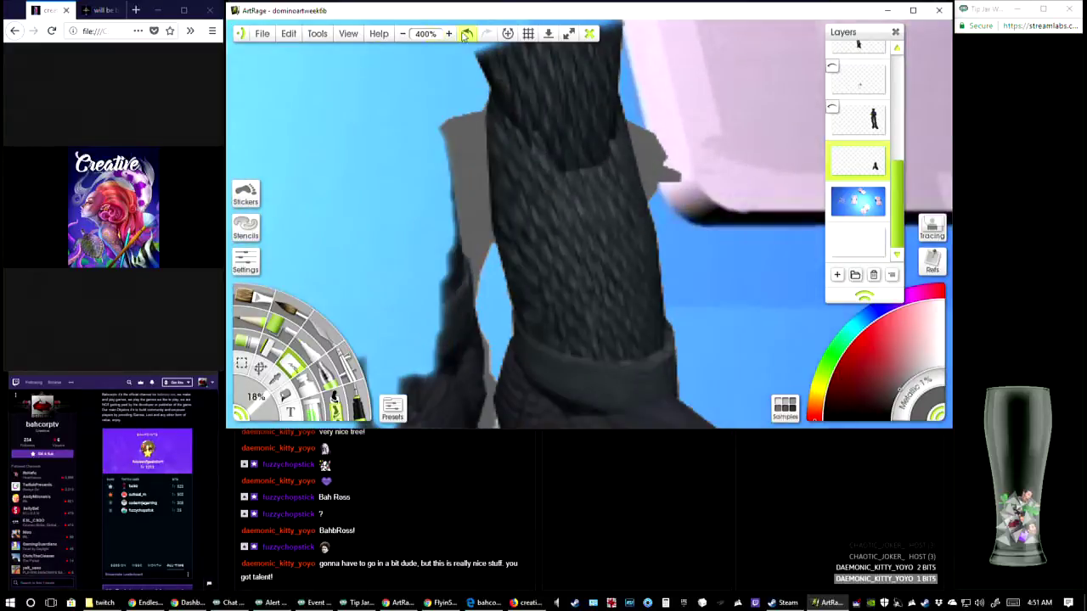
drag(412, 231, 494, 117)
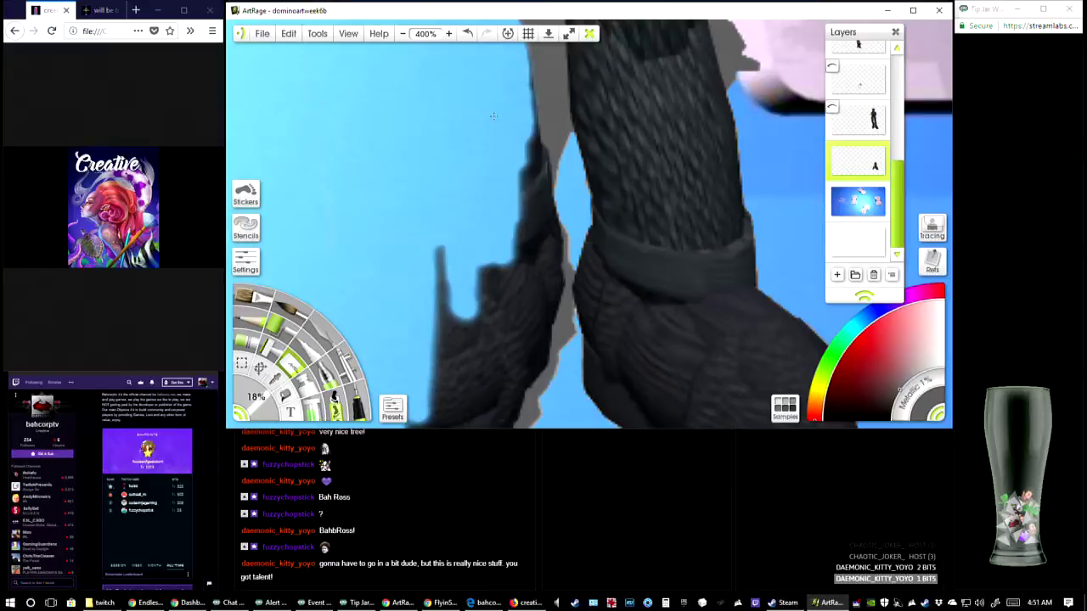
mouse_move(476, 243)
mouse_down()
mouse_move(519, 153)
mouse_move(484, 198)
mouse_move(491, 306)
mouse_move(485, 277)
mouse_move(505, 255)
mouse_move(497, 306)
mouse_move(438, 384)
mouse_move(450, 399)
mouse_move(440, 395)
mouse_up()
mouse_move(458, 399)
mouse_down()
mouse_move(510, 365)
mouse_move(526, 297)
mouse_up()
mouse_move(520, 339)
mouse_down()
mouse_move(537, 195)
mouse_move(524, 191)
mouse_move(503, 257)
mouse_move(491, 241)
mouse_up()
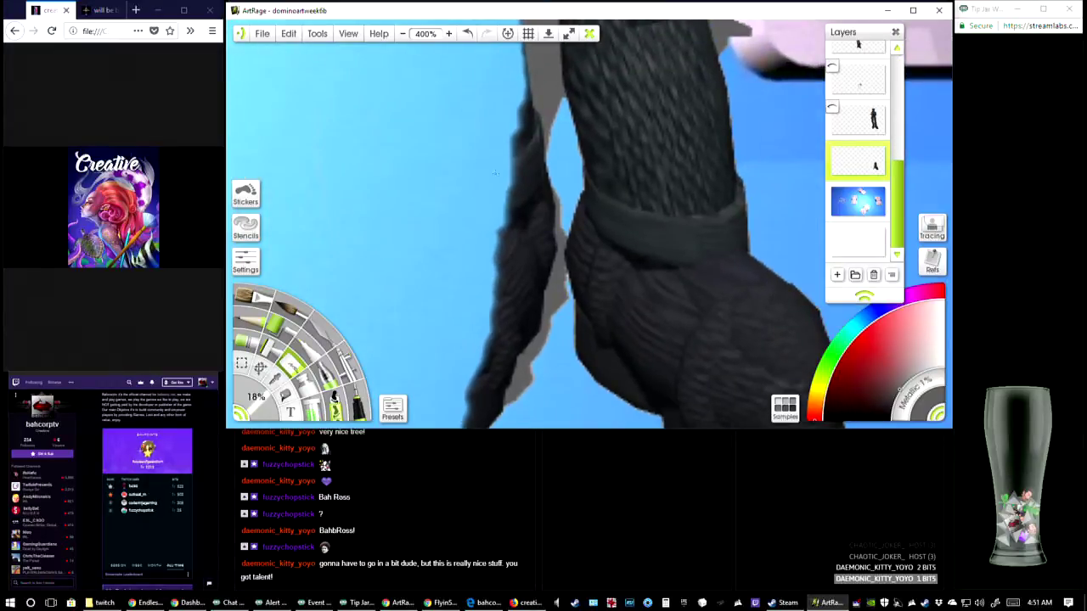
mouse_move(506, 173)
mouse_down()
mouse_move(528, 106)
mouse_move(530, 128)
mouse_move(519, 124)
mouse_move(533, 110)
mouse_move(536, 137)
mouse_move(502, 314)
mouse_up()
mouse_move(486, 336)
mouse_down()
mouse_move(464, 231)
mouse_move(489, 212)
mouse_move(494, 228)
mouse_move(481, 255)
mouse_move(468, 245)
mouse_move(442, 323)
mouse_move(429, 340)
mouse_move(418, 333)
mouse_move(458, 307)
mouse_move(467, 274)
mouse_move(464, 300)
mouse_up()
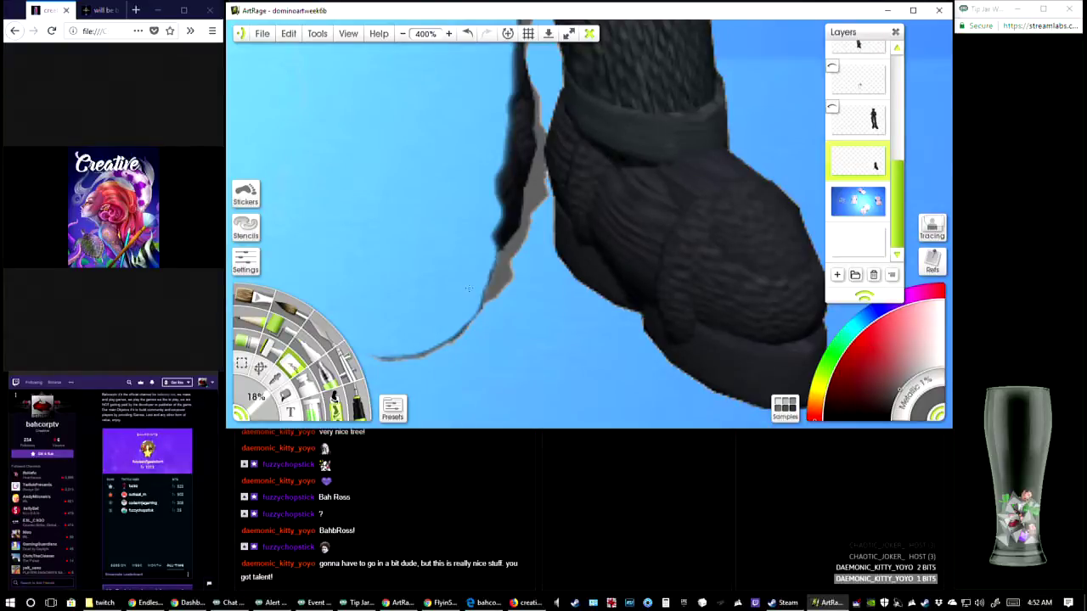
Erase the remaining dark strip of the left-hand boot along the narrow grey shadow
drag(480, 173, 530, 171)
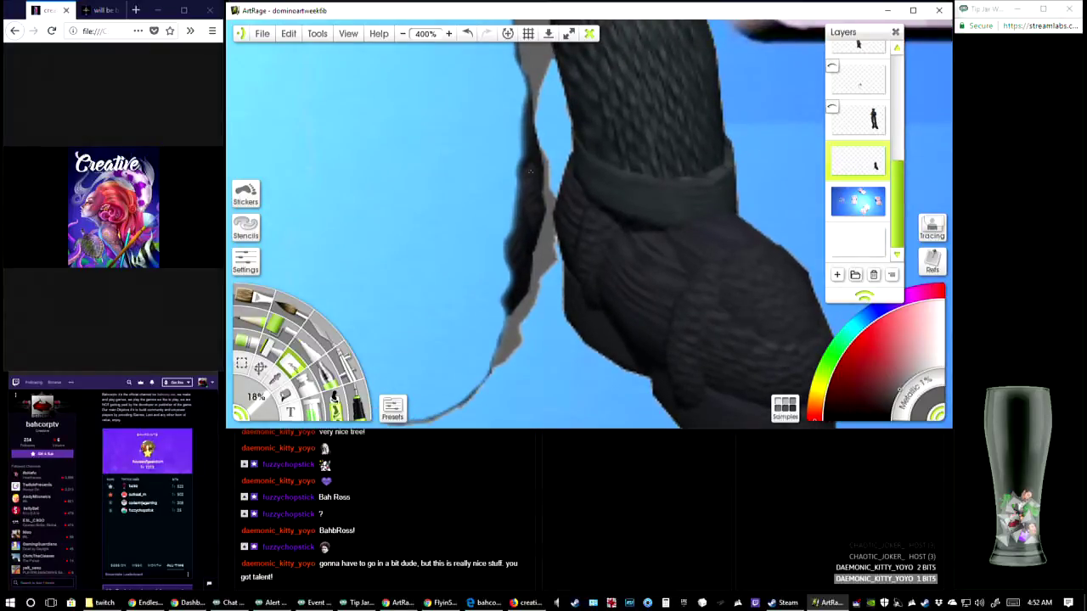
mouse_move(515, 135)
mouse_down()
mouse_move(489, 303)
mouse_move(510, 288)
mouse_move(508, 234)
mouse_up()
mouse_move(526, 140)
mouse_down()
mouse_move(532, 188)
mouse_move(530, 161)
mouse_move(513, 229)
mouse_move(524, 213)
mouse_move(527, 254)
mouse_move(527, 220)
mouse_move(514, 243)
mouse_move(528, 221)
mouse_move(530, 250)
mouse_move(511, 264)
mouse_move(507, 331)
mouse_up()
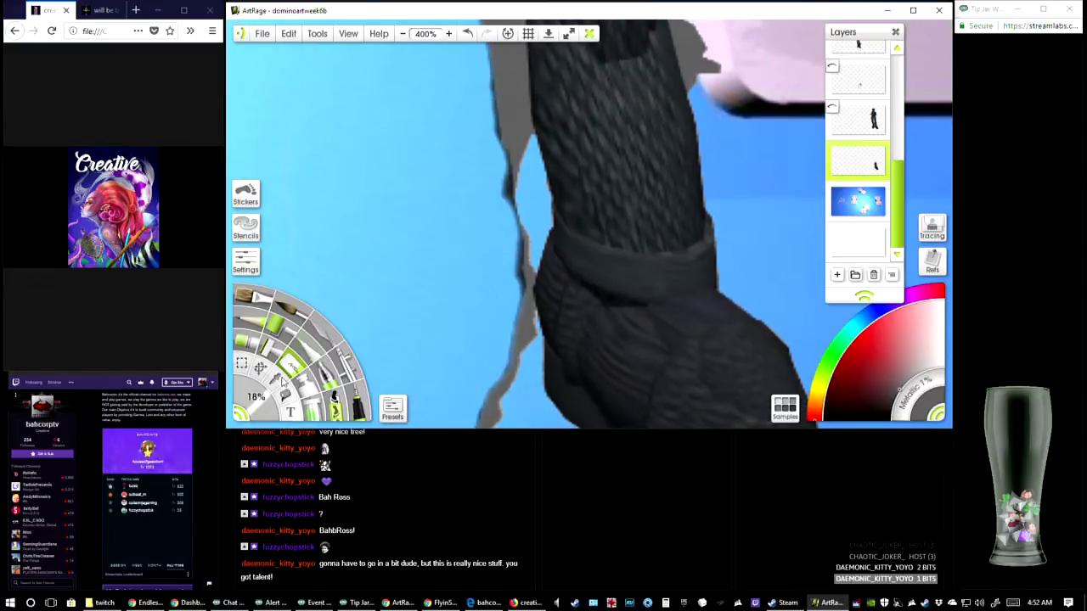
Reduce the eraser to 13% and clean the dark fringe off the outer edge of the grey leg shadow
drag(263, 399, 250, 397)
mouse_move(511, 265)
mouse_down()
mouse_move(514, 247)
mouse_move(511, 290)
mouse_up()
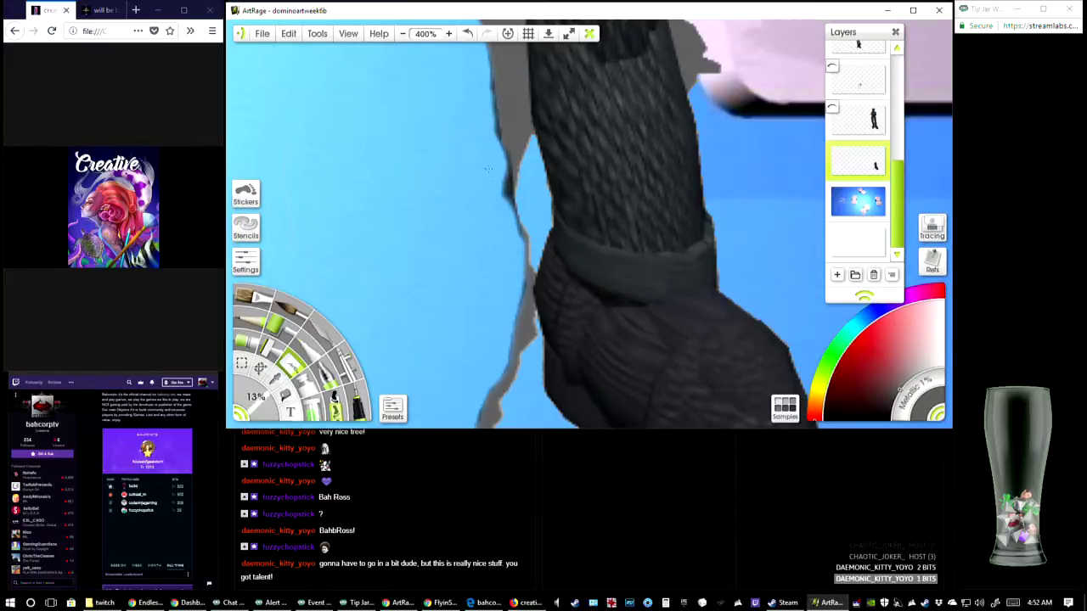
mouse_move(501, 171)
mouse_down()
mouse_move(502, 193)
mouse_move(500, 180)
mouse_up()
drag(466, 111, 471, 173)
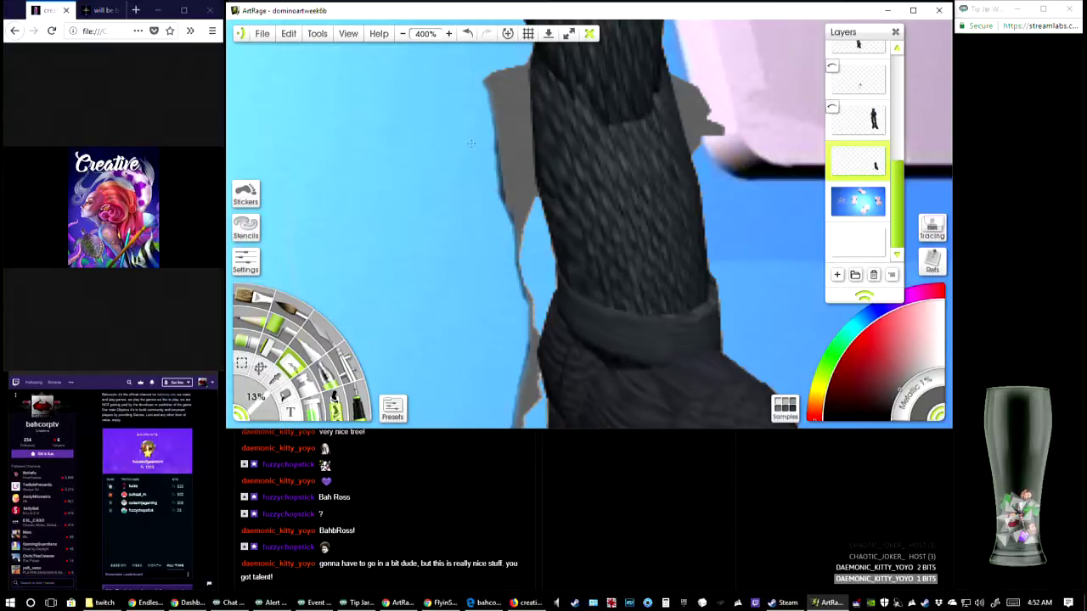
drag(485, 136, 503, 218)
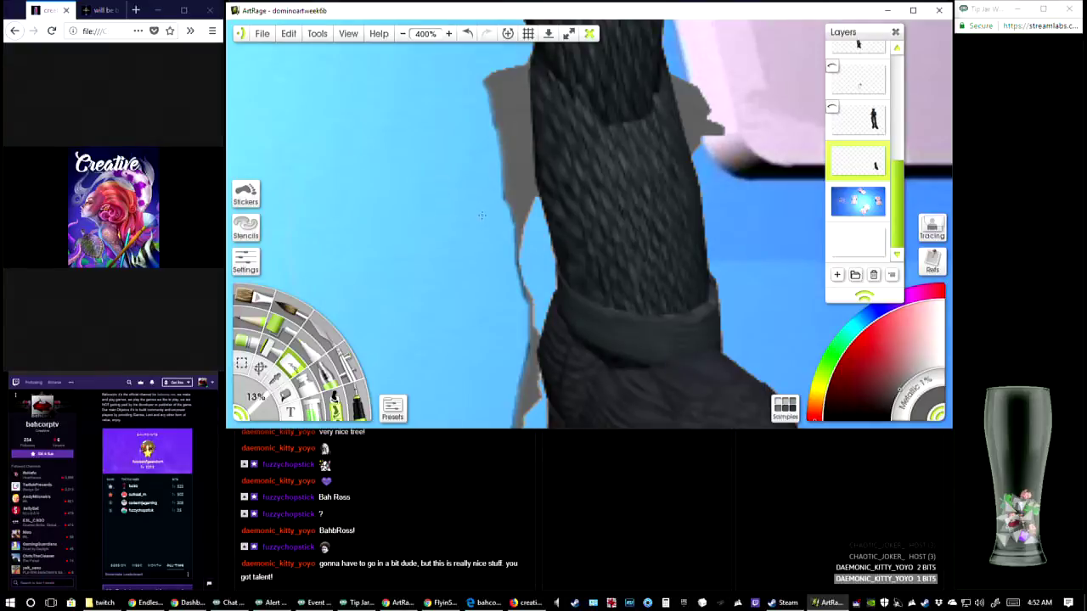
mouse_move(526, 327)
mouse_down()
mouse_move(522, 215)
mouse_move(517, 232)
mouse_up()
mouse_move(486, 371)
mouse_down()
mouse_move(492, 273)
mouse_move(475, 279)
mouse_up()
drag(508, 179, 458, 341)
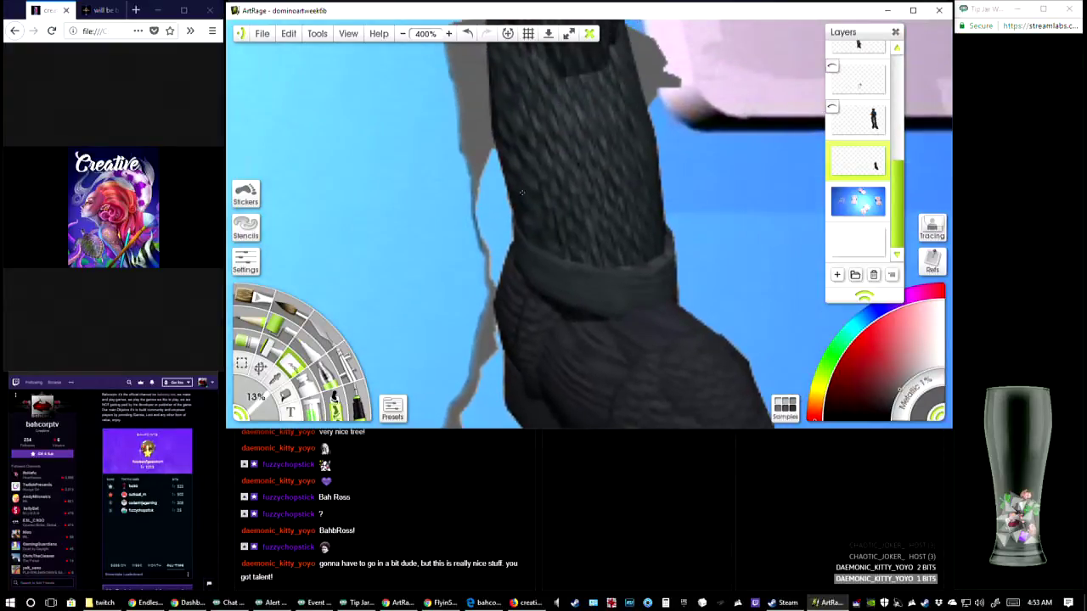
drag(506, 213, 452, 323)
Save the painting and erase the upper corner of the remaining right-hand boot
drag(502, 47, 505, 99)
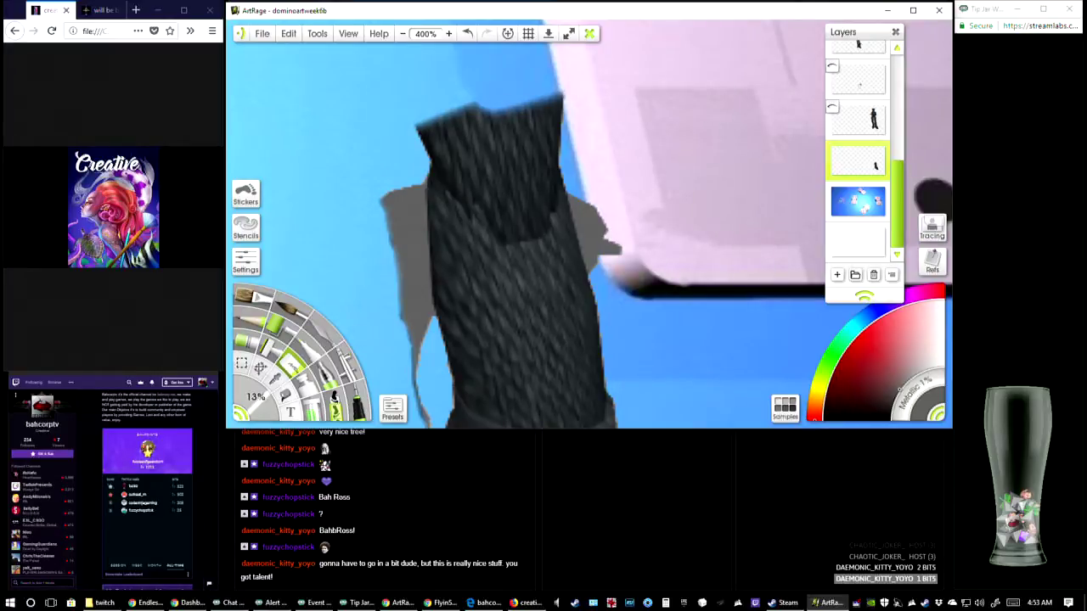
key(alt+Tab)
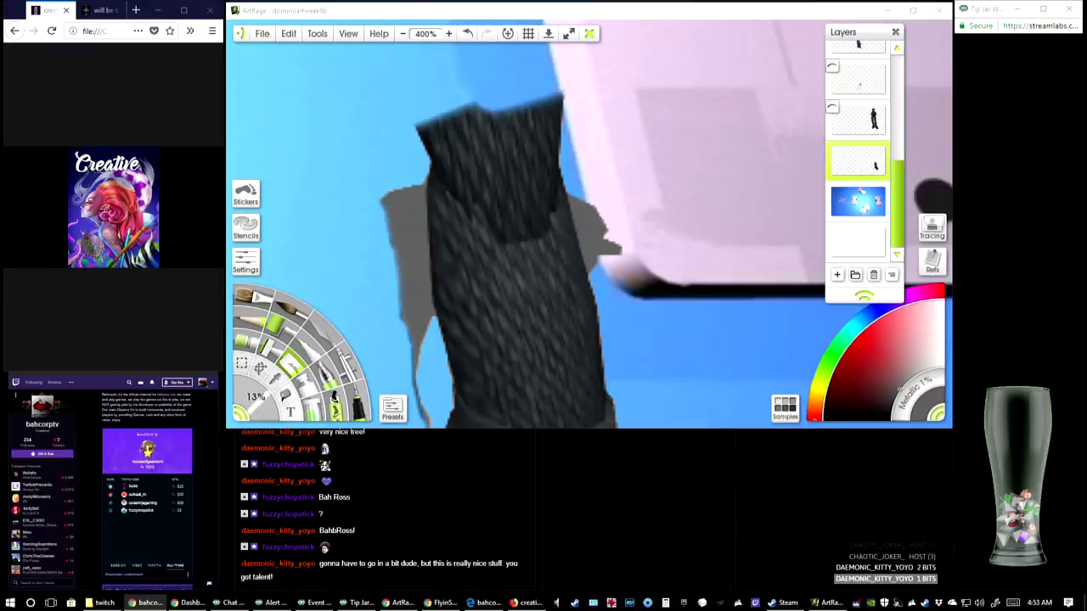
click(262, 33)
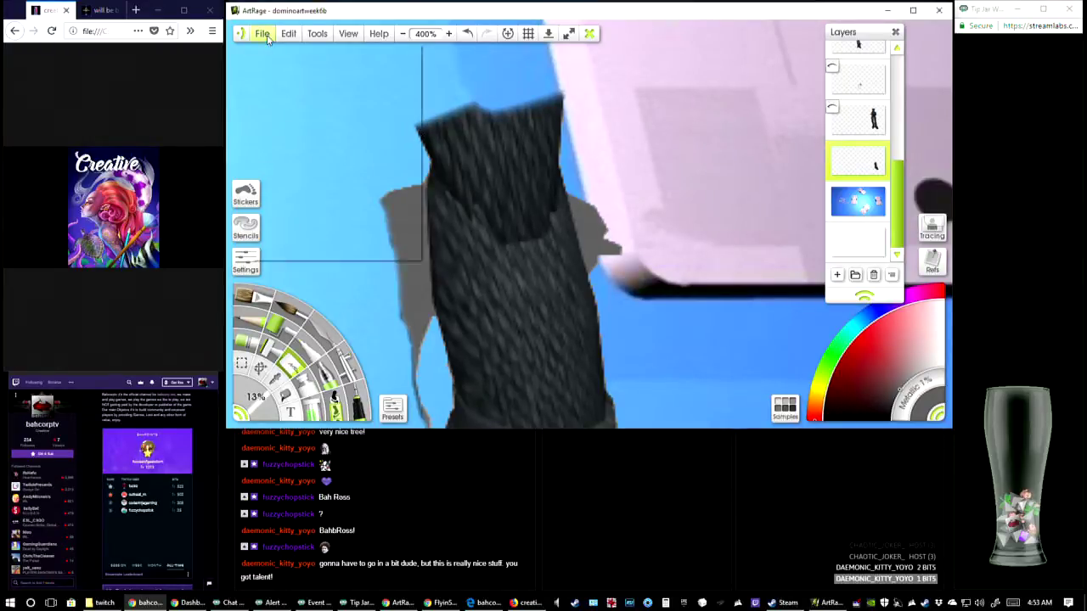
click(293, 99)
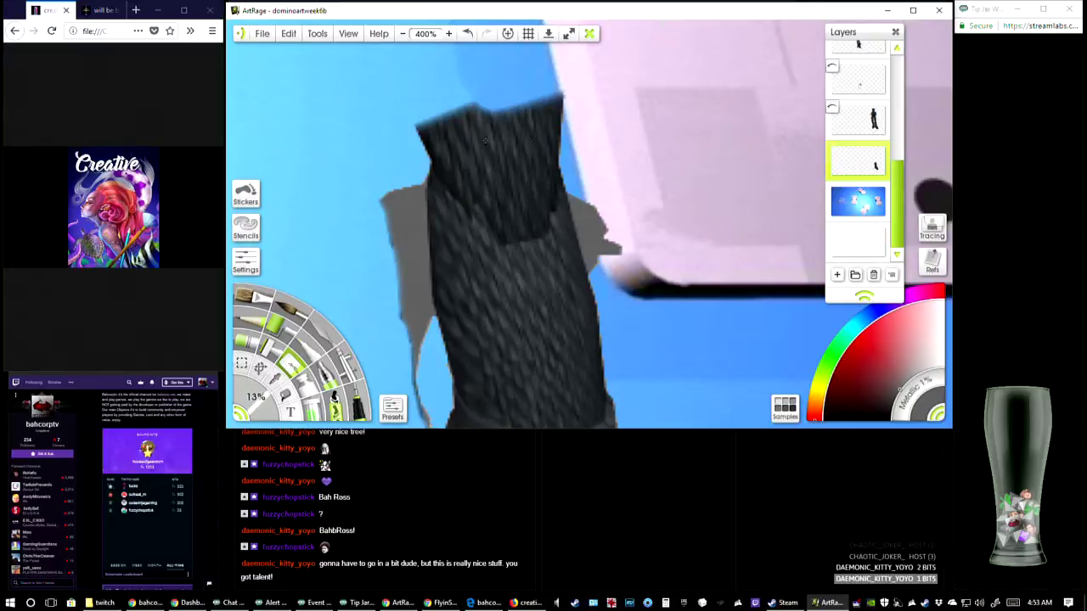
mouse_move(465, 136)
mouse_down()
mouse_move(472, 126)
mouse_move(450, 117)
mouse_move(450, 154)
mouse_move(437, 140)
mouse_move(465, 170)
mouse_up()
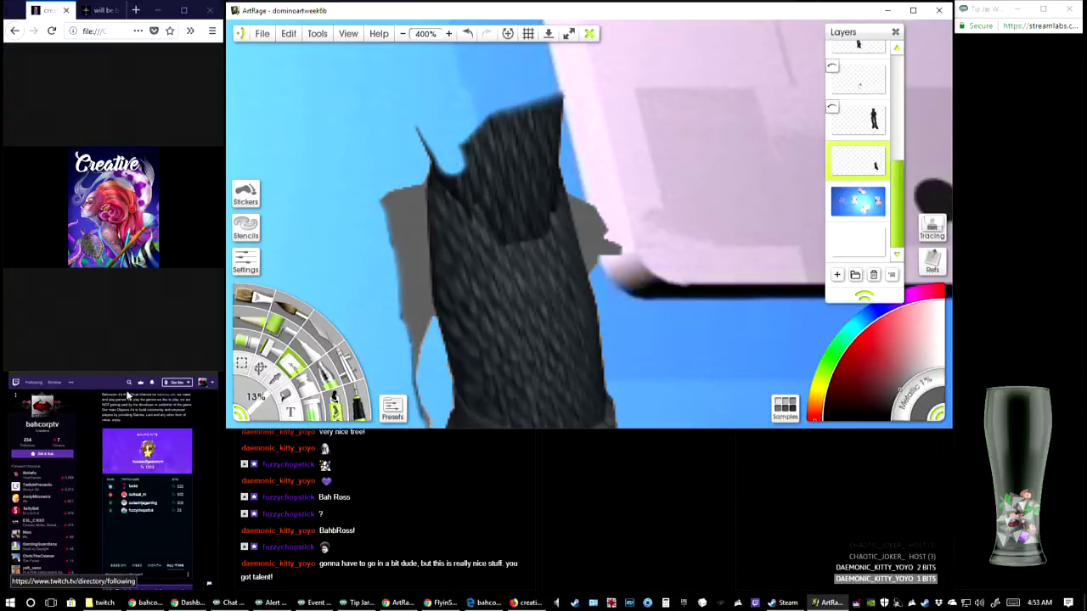
click(159, 439)
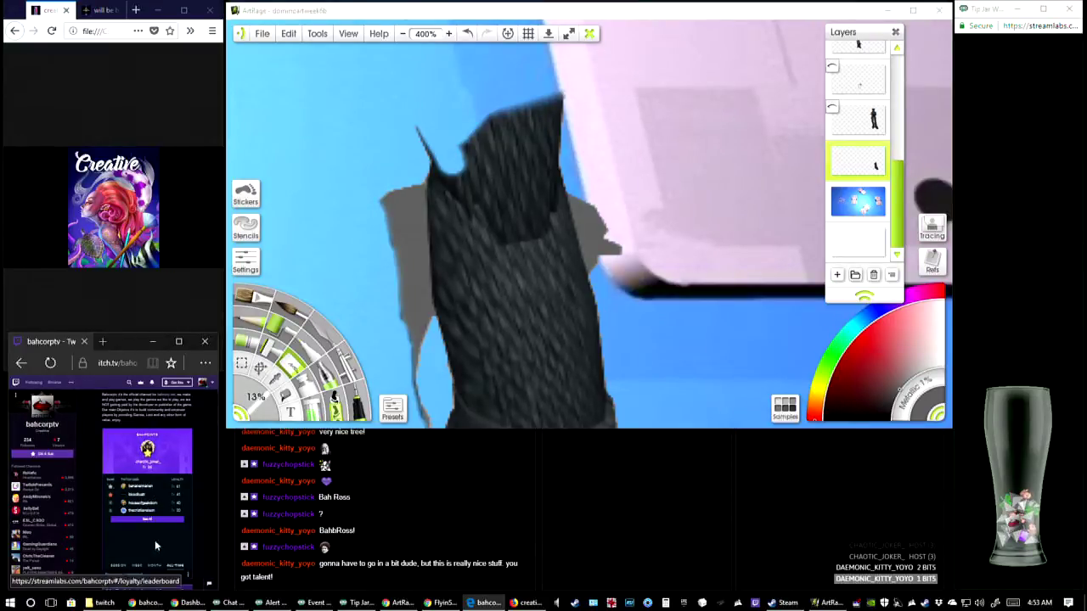
click(22, 10)
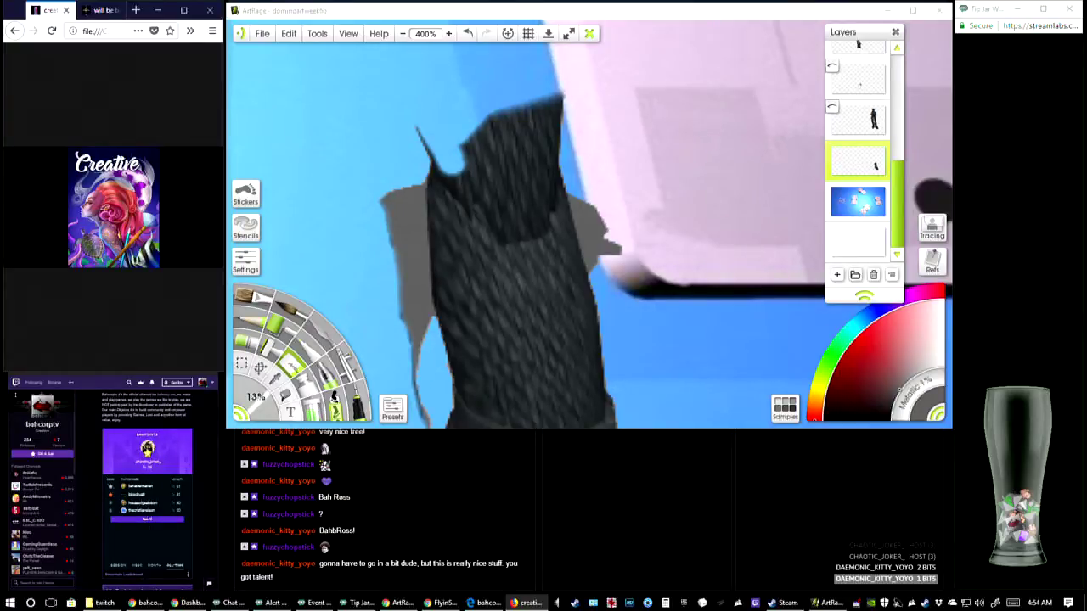
key(alt+Tab)
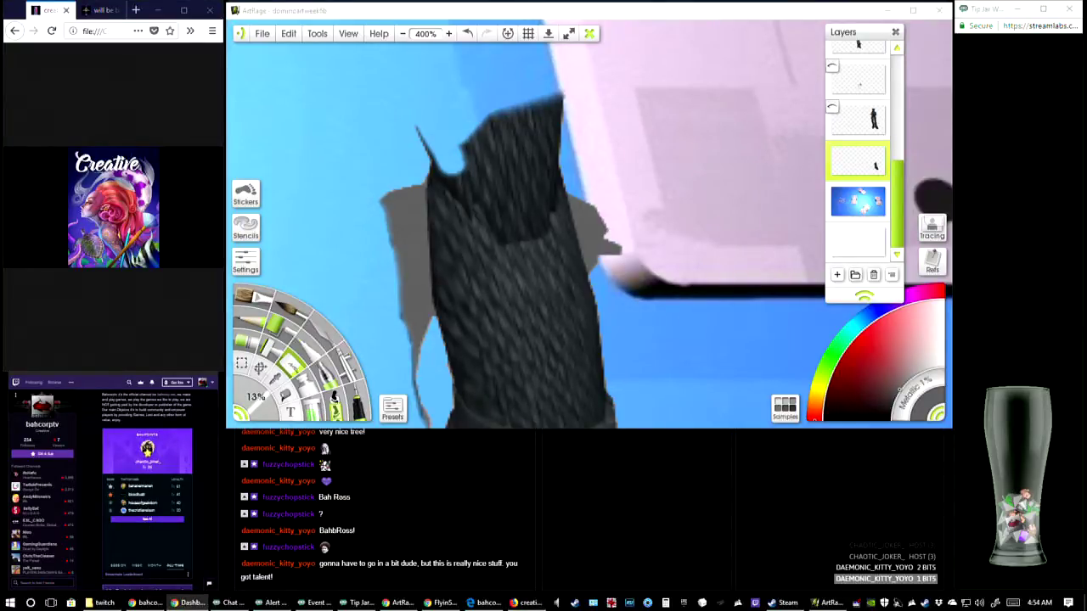
key(alt+Tab)
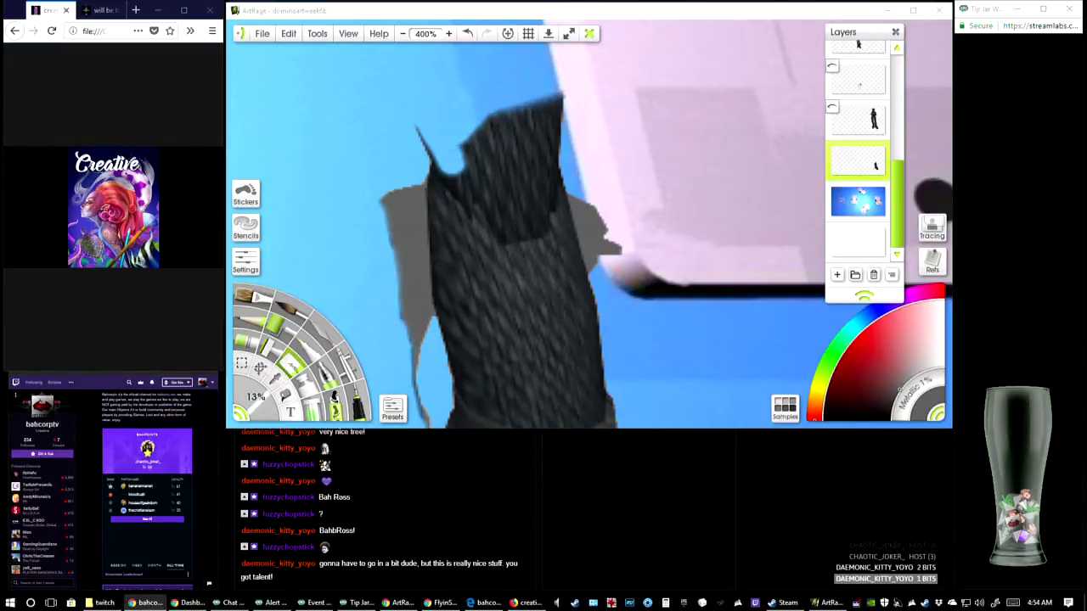
click(507, 221)
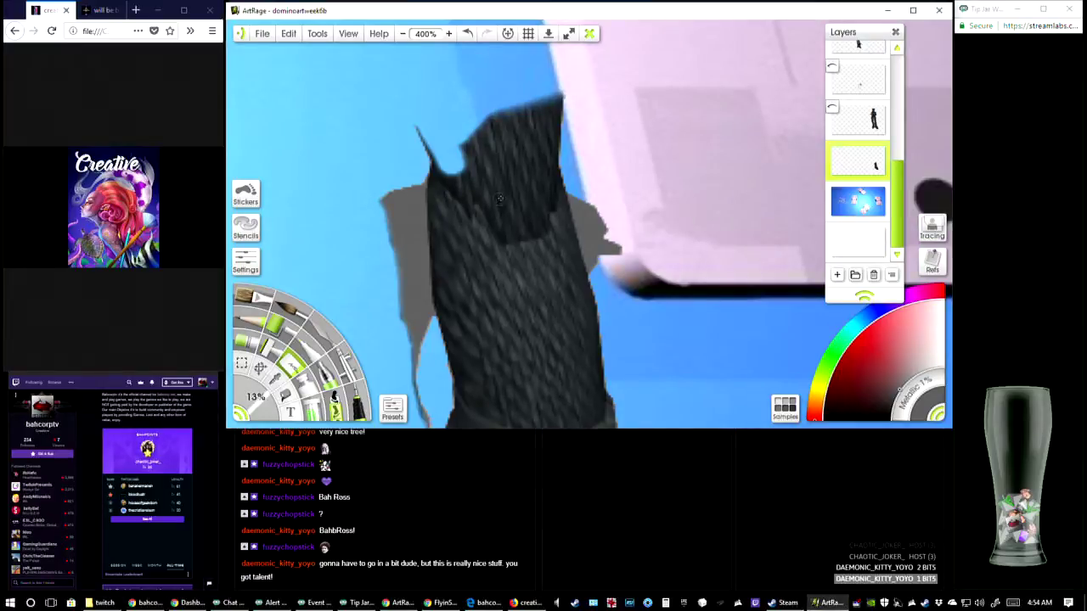
Erase the ribbed shaft and most of the cuff of the right-hand boot between the two grey shadow pieces
mouse_move(456, 140)
mouse_down()
mouse_move(510, 267)
mouse_move(515, 111)
mouse_move(519, 265)
mouse_move(527, 120)
mouse_move(559, 95)
mouse_move(532, 128)
mouse_move(544, 183)
mouse_move(548, 147)
mouse_move(524, 321)
mouse_move(545, 194)
mouse_move(550, 294)
mouse_move(552, 197)
mouse_move(557, 280)
mouse_move(559, 168)
mouse_move(560, 263)
mouse_move(562, 231)
mouse_move(564, 255)
mouse_move(558, 165)
mouse_move(549, 181)
mouse_move(563, 192)
mouse_up()
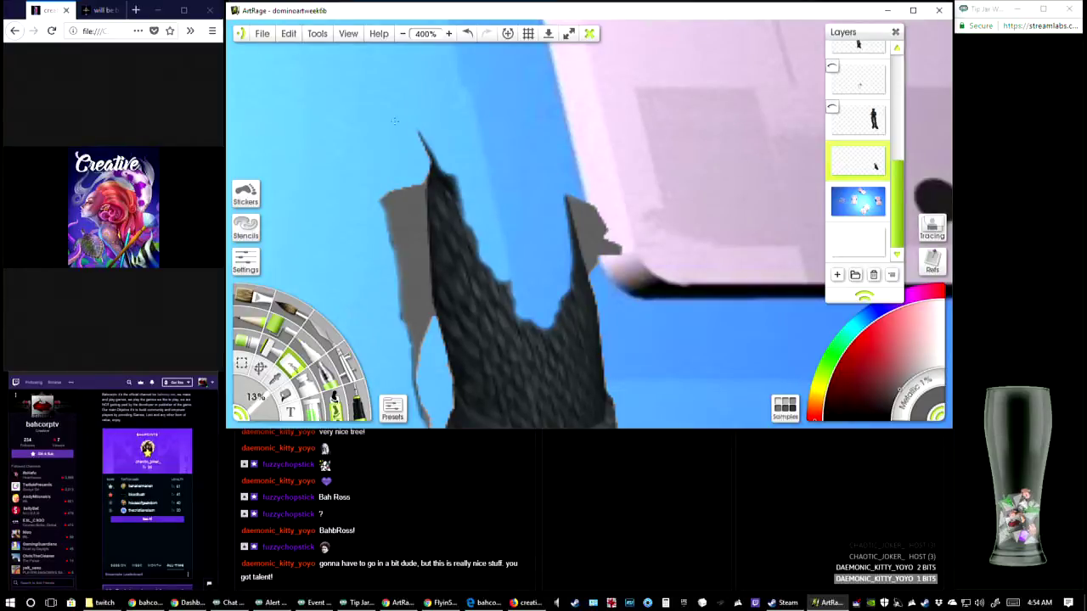
mouse_move(432, 144)
mouse_down()
mouse_move(443, 197)
mouse_move(518, 341)
mouse_move(499, 269)
mouse_move(536, 361)
mouse_move(560, 335)
mouse_move(573, 271)
mouse_move(580, 333)
mouse_move(574, 246)
mouse_move(582, 338)
mouse_move(562, 389)
mouse_move(546, 405)
mouse_move(515, 360)
mouse_move(556, 408)
mouse_move(473, 280)
mouse_move(459, 189)
mouse_move(447, 191)
mouse_move(430, 167)
mouse_move(443, 190)
mouse_move(457, 307)
mouse_move(521, 398)
mouse_up()
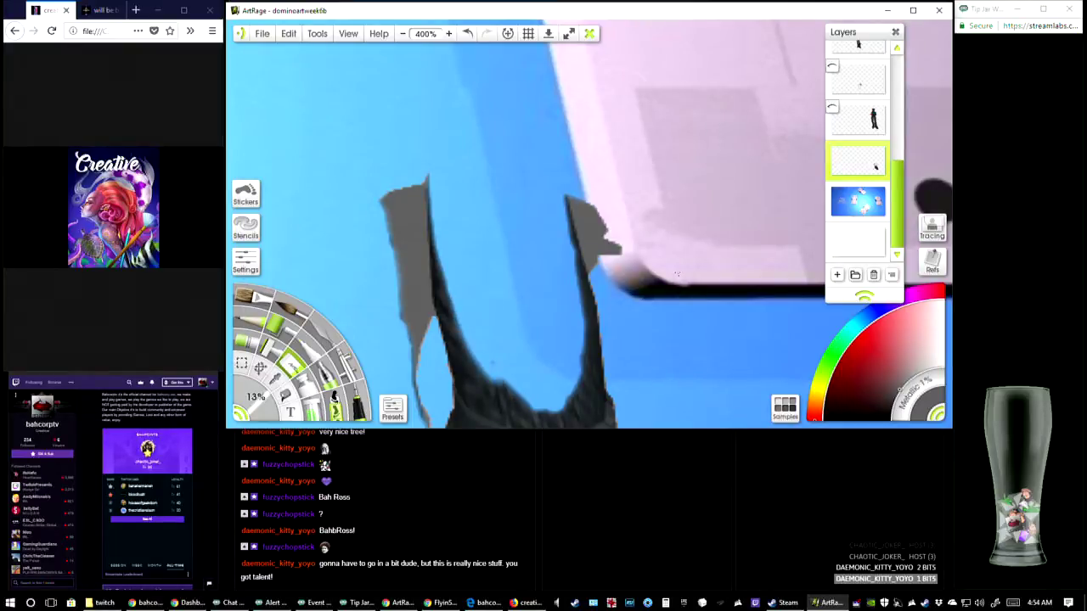
scroll(677, 274, down, 5)
scroll(621, 222, up, 3)
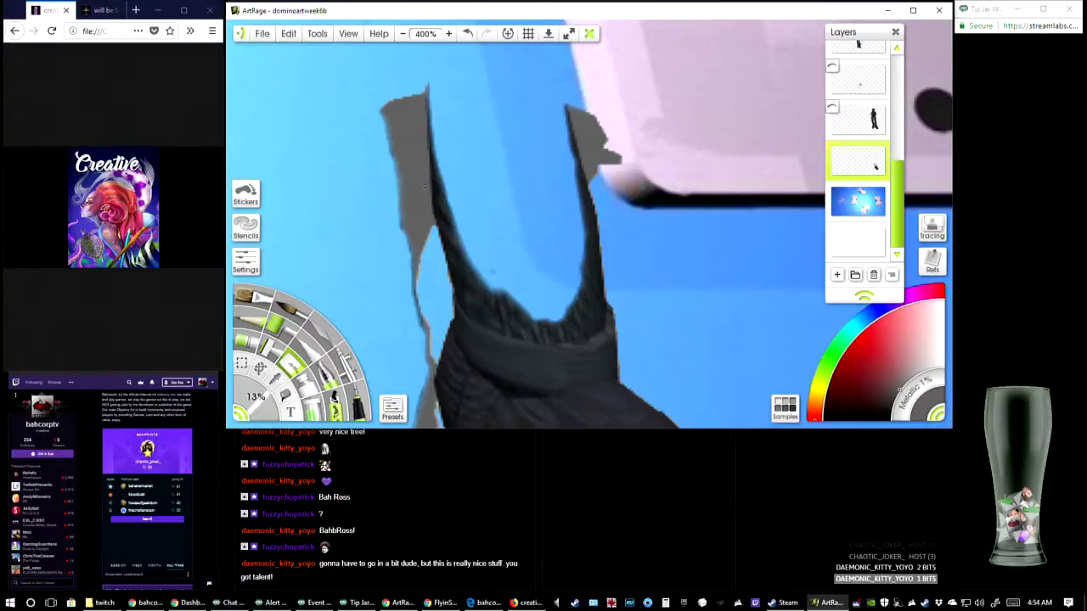
mouse_move(443, 159)
mouse_down()
mouse_move(444, 208)
mouse_move(474, 279)
mouse_move(463, 231)
mouse_up()
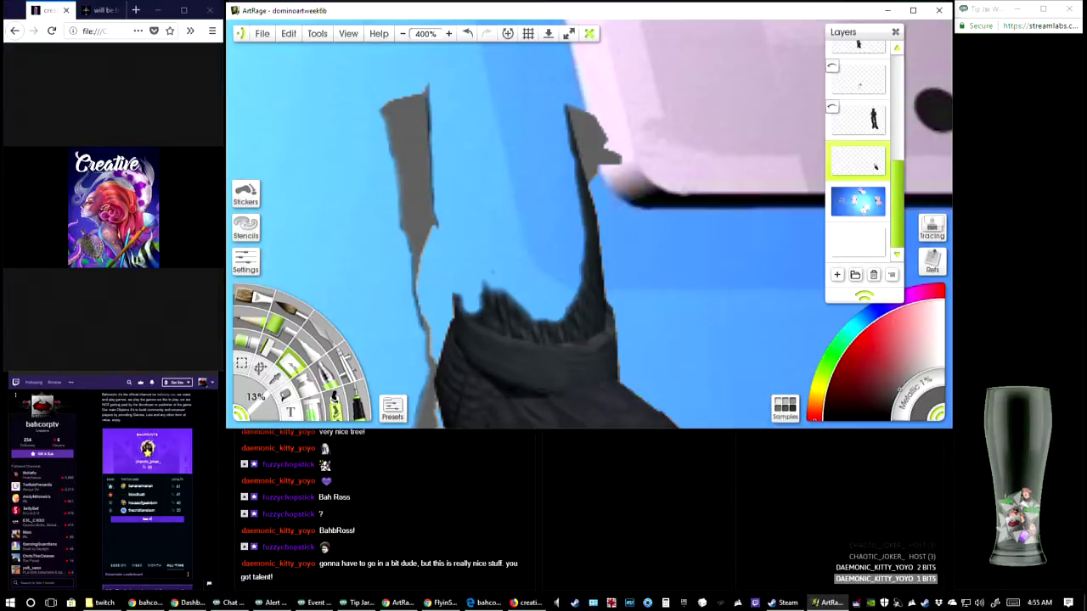
drag(457, 295, 467, 329)
mouse_move(491, 357)
mouse_down()
mouse_move(502, 335)
mouse_move(542, 344)
mouse_move(586, 412)
mouse_up()
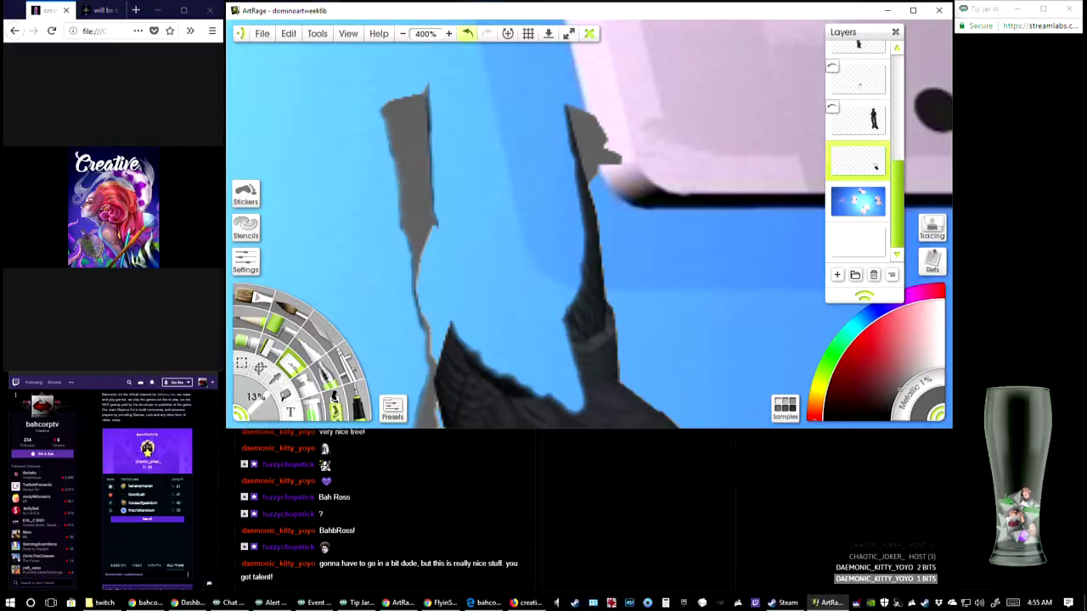
Erase the dark slivers along the inner edges of both shadow pieces and the last of the boot's cuff
drag(428, 86, 436, 226)
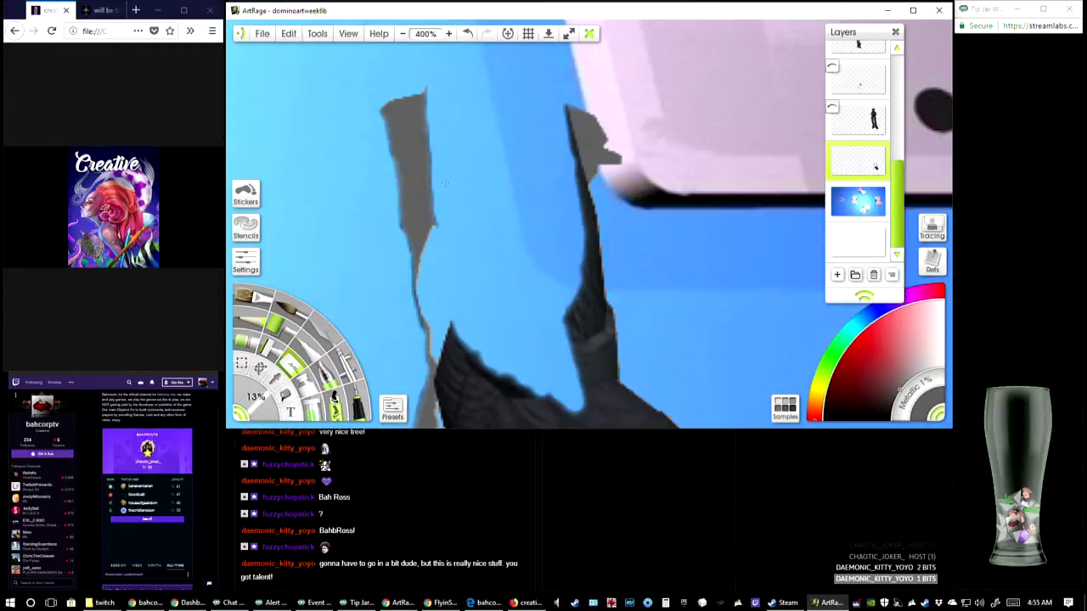
drag(440, 159, 446, 183)
mouse_move(571, 161)
mouse_down()
mouse_move(564, 107)
mouse_move(576, 247)
mouse_move(565, 237)
mouse_up()
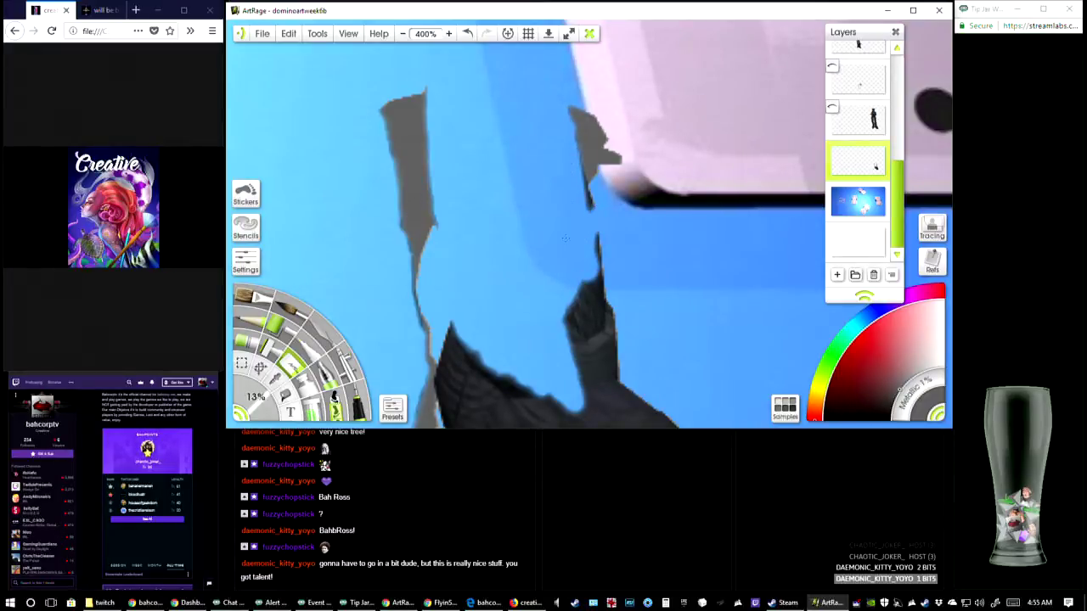
drag(600, 186, 562, 219)
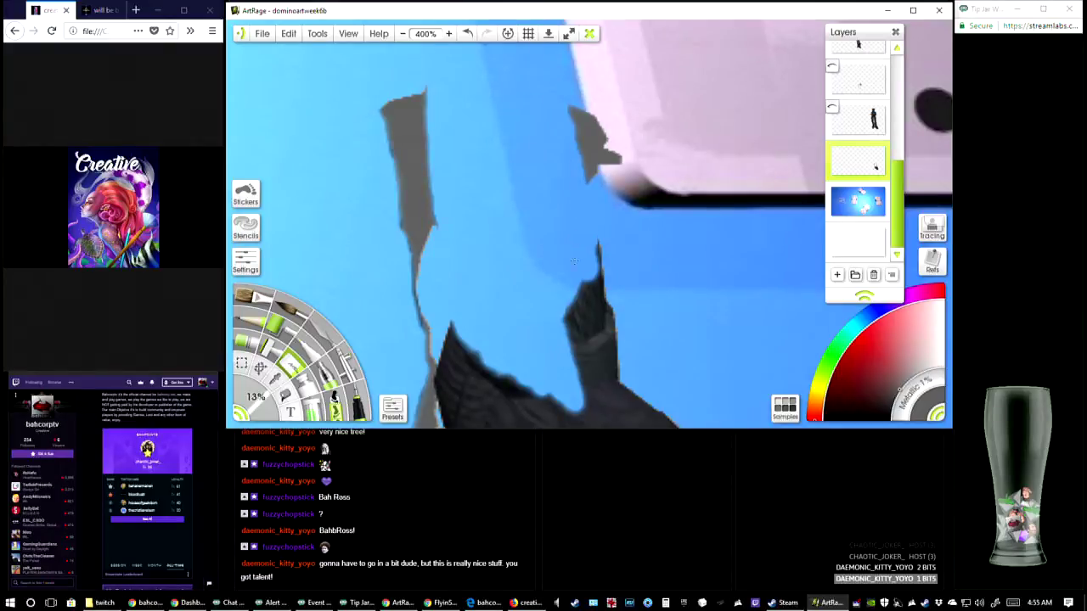
mouse_move(574, 262)
mouse_down()
mouse_move(605, 252)
mouse_move(622, 288)
mouse_move(606, 376)
mouse_up()
mouse_move(571, 306)
mouse_down()
mouse_move(552, 262)
mouse_move(562, 119)
mouse_up()
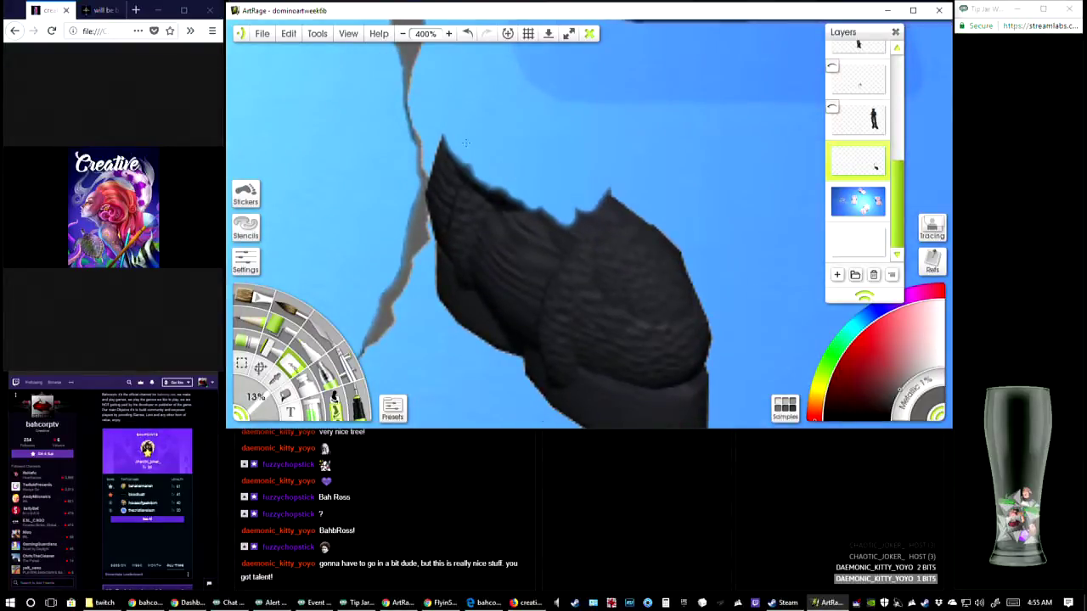
Erase the foot, toe and sole of the right-hand boot, including the leftover specks around it
mouse_move(466, 143)
mouse_down()
mouse_move(440, 176)
mouse_move(480, 174)
mouse_move(494, 225)
mouse_move(537, 242)
mouse_move(546, 295)
mouse_move(562, 302)
mouse_move(562, 346)
mouse_move(540, 330)
mouse_move(505, 345)
mouse_move(478, 228)
mouse_move(454, 249)
mouse_move(449, 190)
mouse_move(440, 211)
mouse_up()
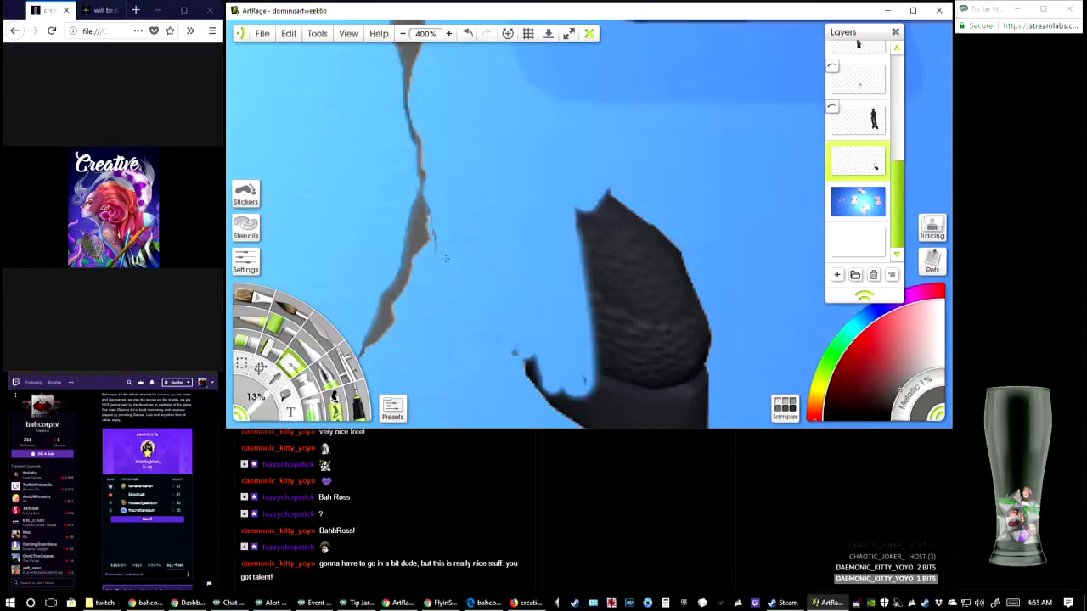
mouse_move(515, 350)
mouse_down()
mouse_move(536, 386)
mouse_move(507, 345)
mouse_up()
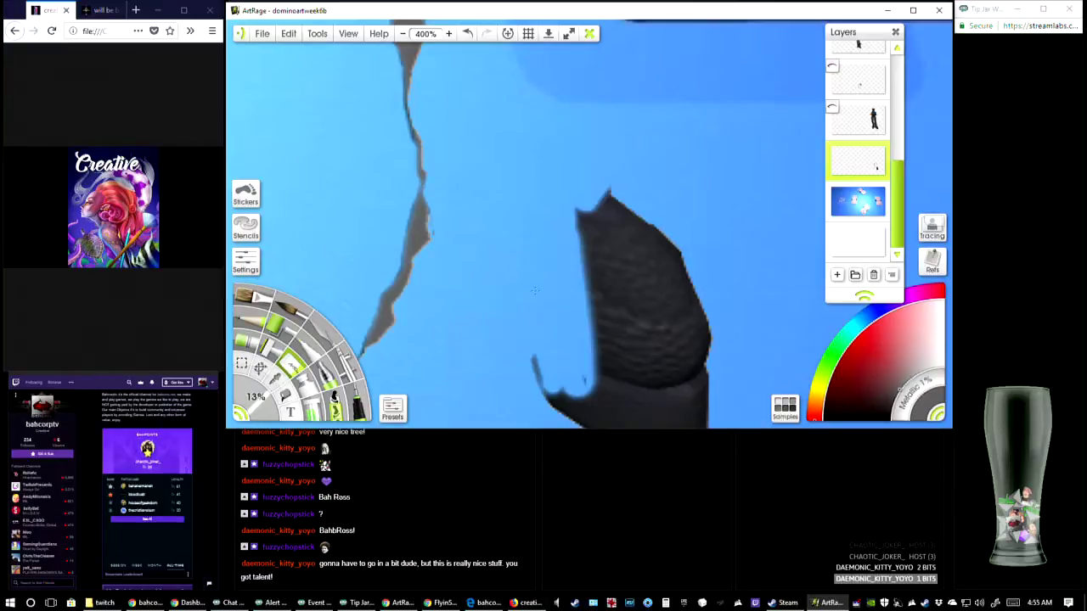
mouse_move(534, 290)
mouse_down()
mouse_move(582, 395)
mouse_move(605, 255)
mouse_move(632, 204)
mouse_move(608, 189)
mouse_move(639, 222)
mouse_move(656, 357)
mouse_move(673, 238)
mouse_move(705, 365)
mouse_move(673, 259)
mouse_up()
drag(602, 219, 616, 128)
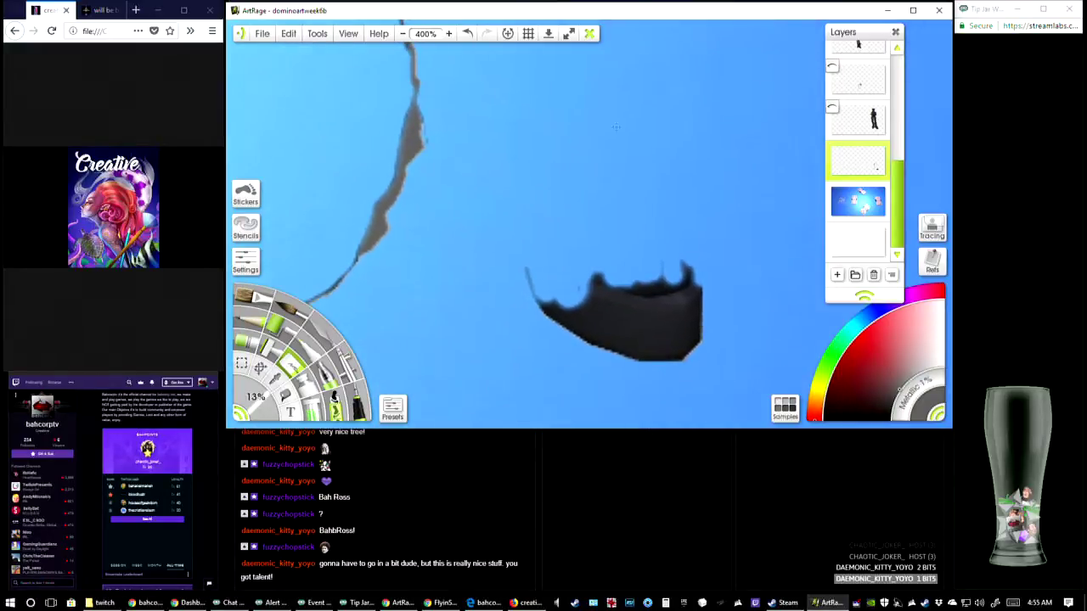
mouse_move(654, 258)
mouse_down()
mouse_move(564, 305)
mouse_move(537, 297)
mouse_move(570, 327)
mouse_move(603, 289)
mouse_move(610, 344)
mouse_move(629, 289)
mouse_up()
mouse_move(613, 339)
mouse_down()
mouse_move(658, 289)
mouse_move(671, 356)
mouse_move(692, 280)
mouse_move(686, 414)
mouse_move(685, 266)
mouse_up()
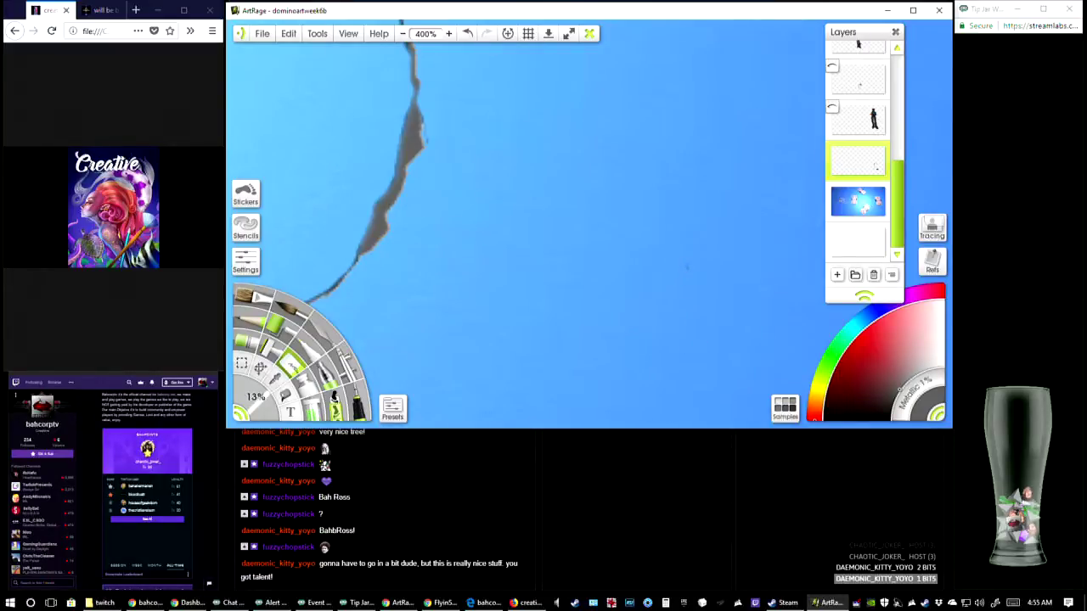
drag(698, 200, 580, 216)
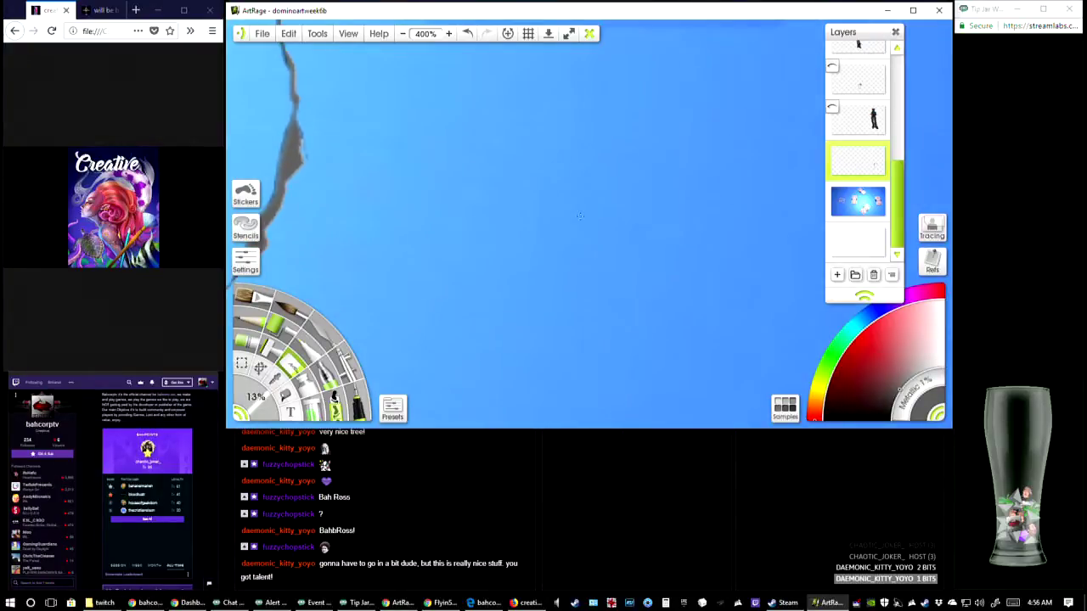
Check the leftover shadow pieces against the whole domino scene and save the painting
click(402, 33)
click(449, 35)
drag(384, 95, 607, 316)
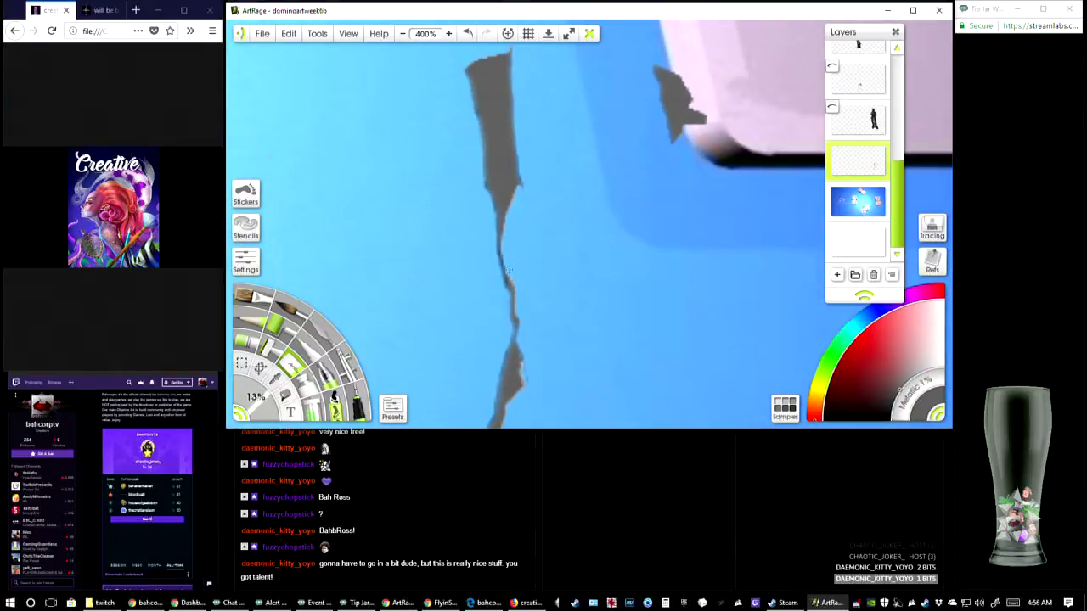
click(401, 35)
click(400, 35)
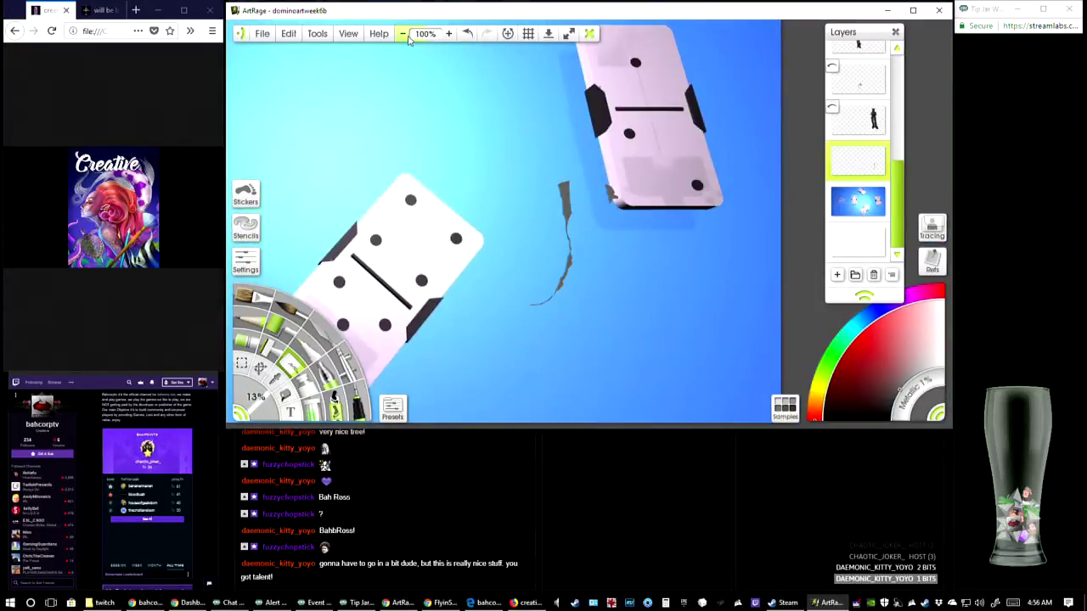
click(404, 35)
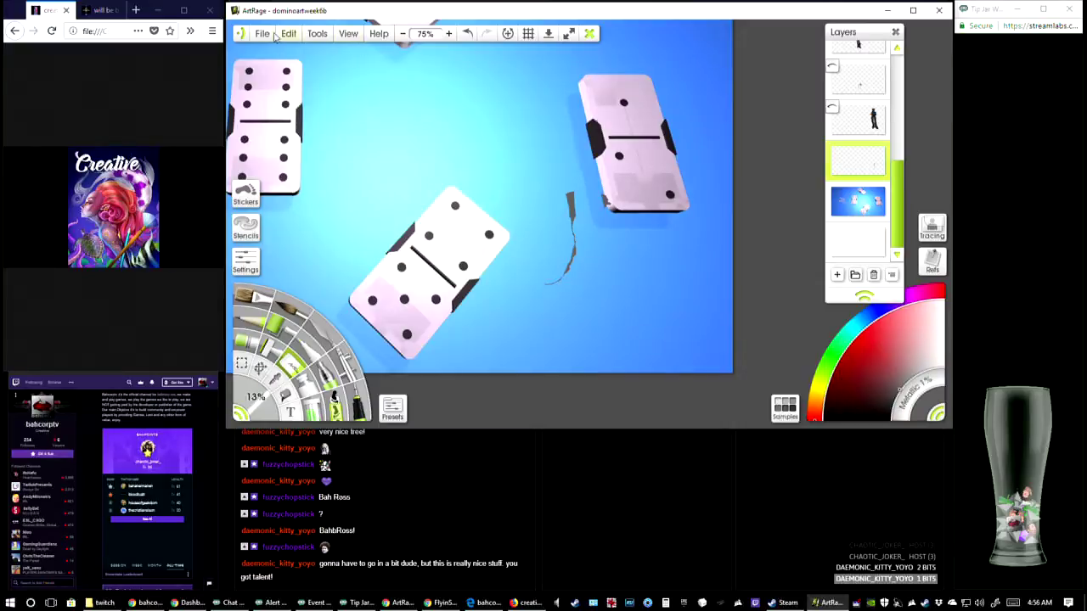
click(265, 36)
click(290, 97)
Delete the empty layer beneath the domino background layer
mouse_move(863, 178)
scroll(864, 177, up, 6)
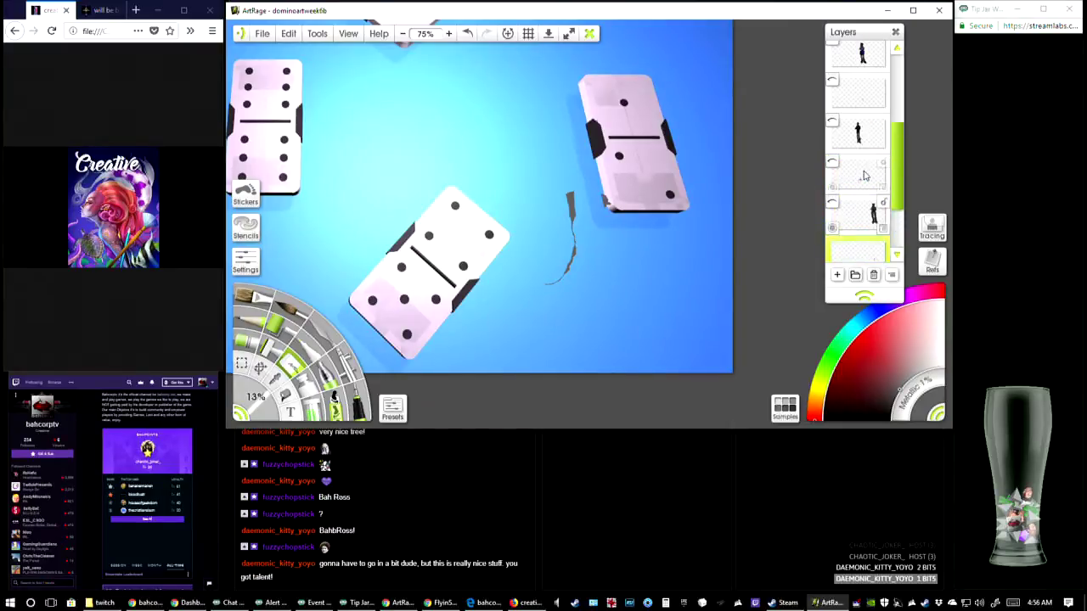
scroll(848, 156, down, 5)
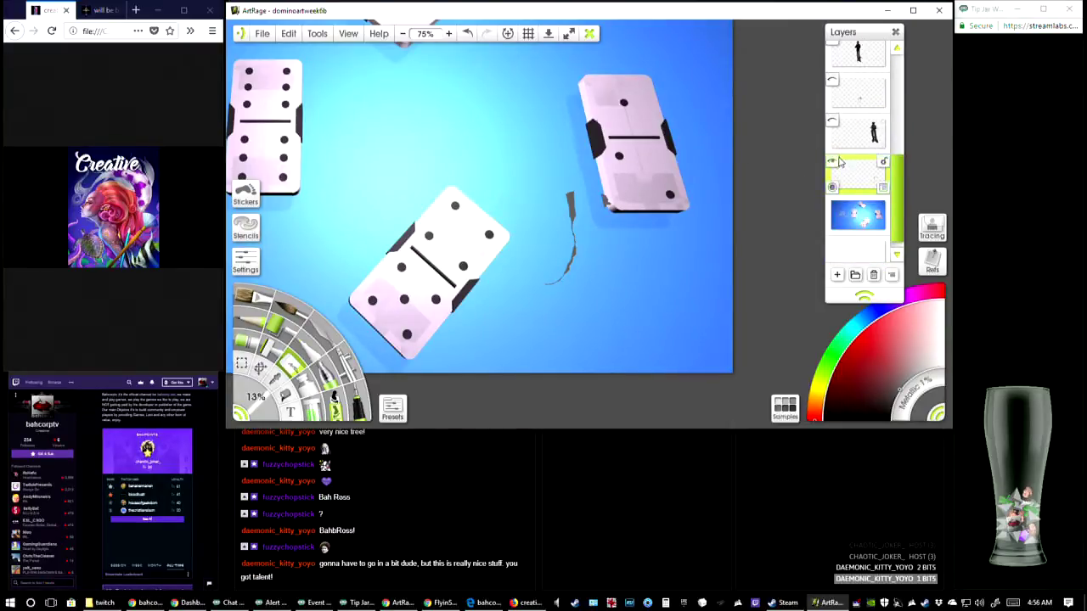
scroll(858, 204, down, 1)
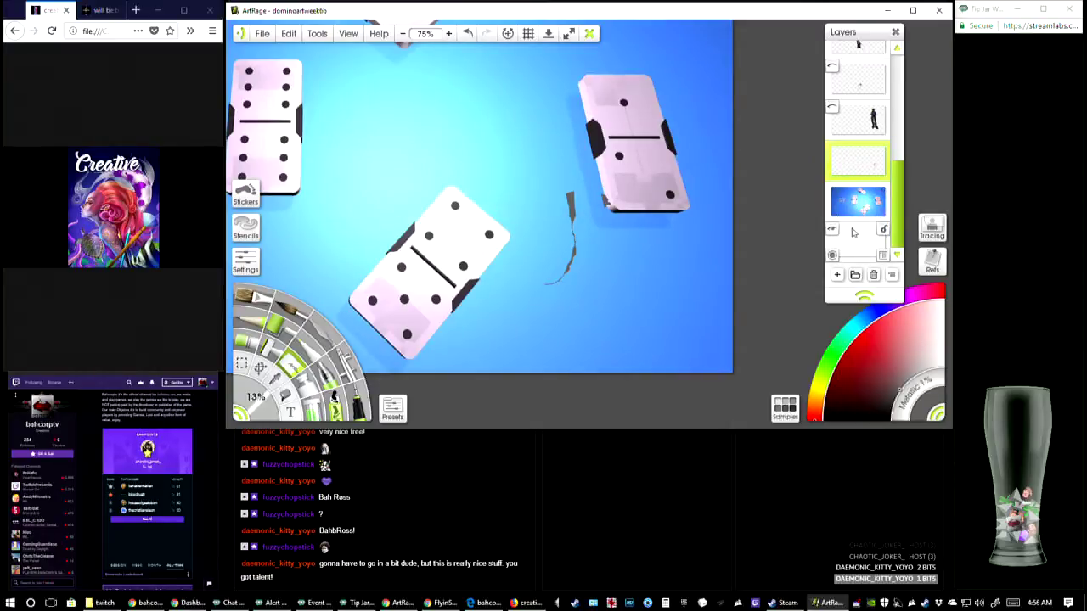
click(884, 256)
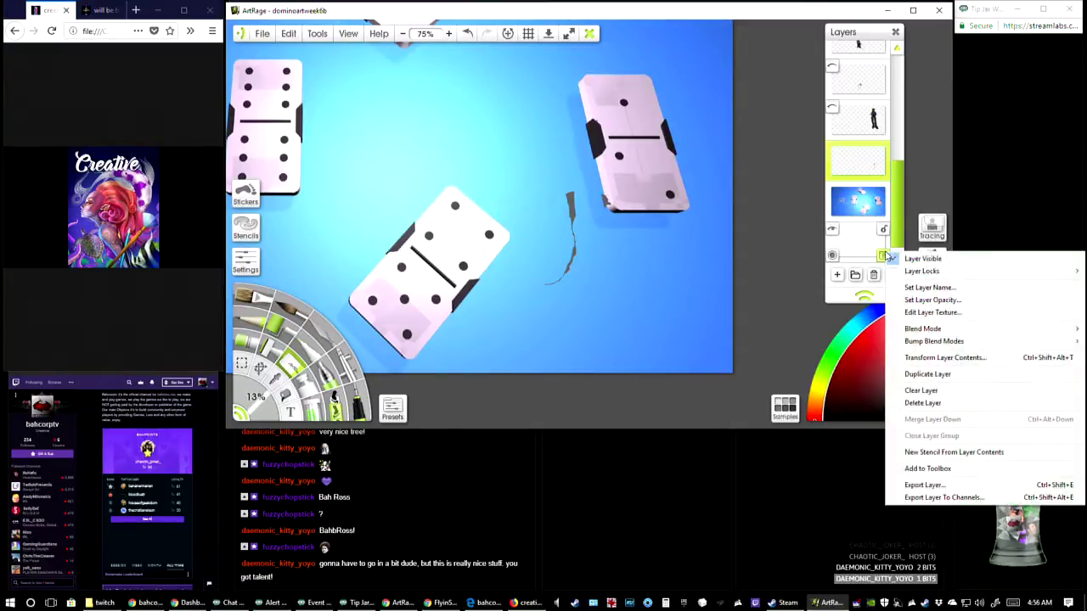
click(928, 402)
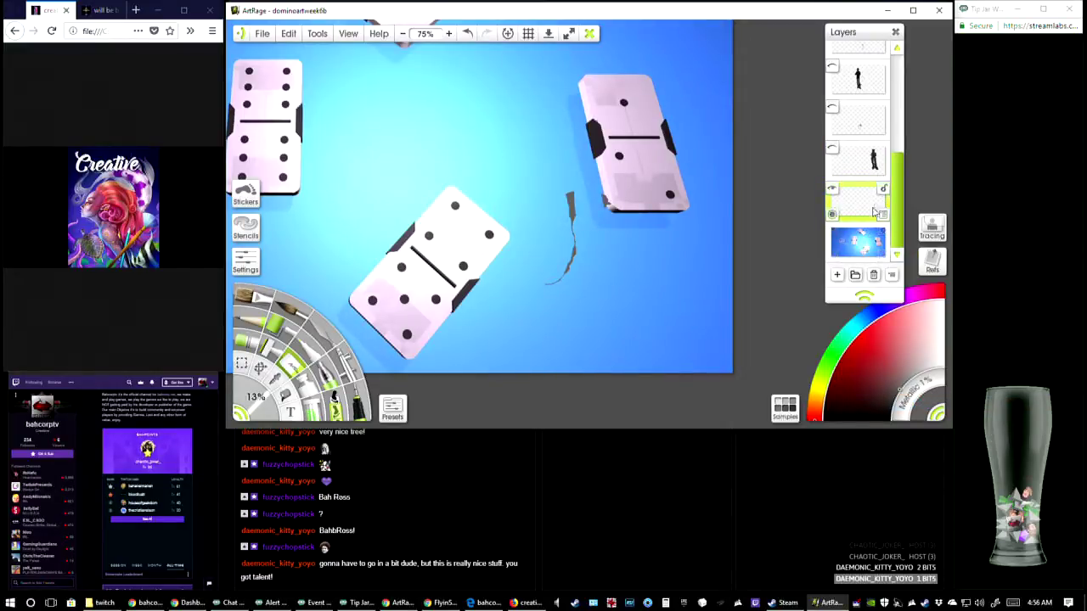
Select the domino background layer and hide the layer that holds the leftover shadow pieces
click(862, 233)
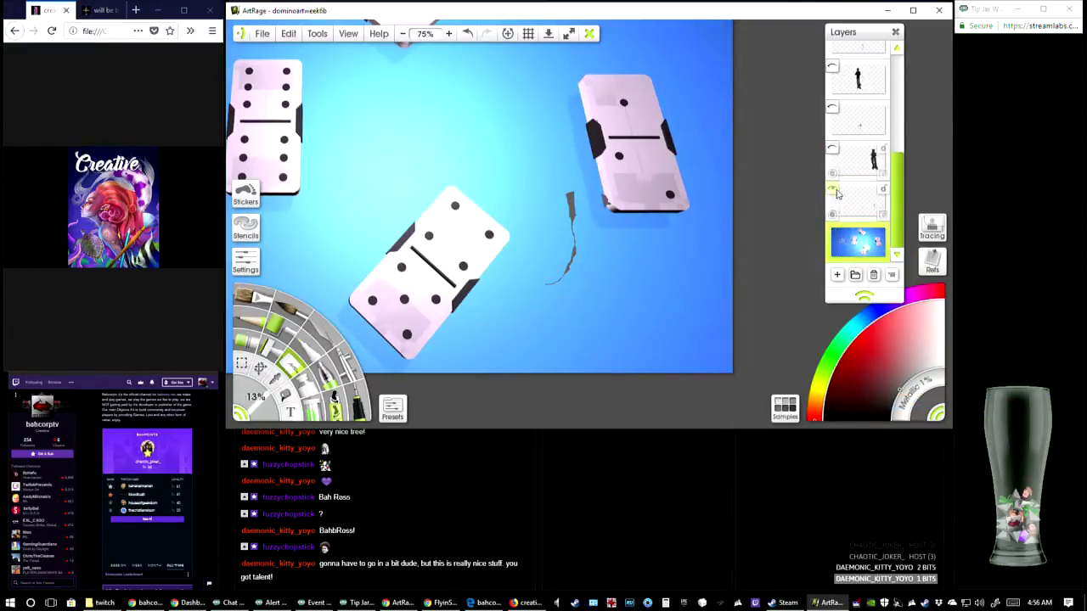
click(833, 190)
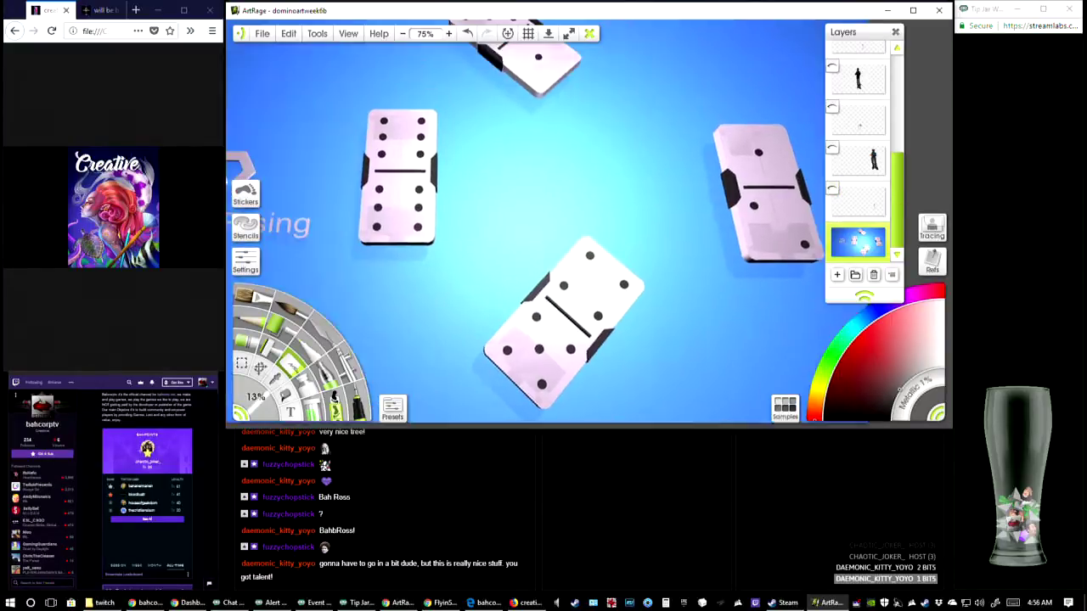
drag(558, 218, 580, 195)
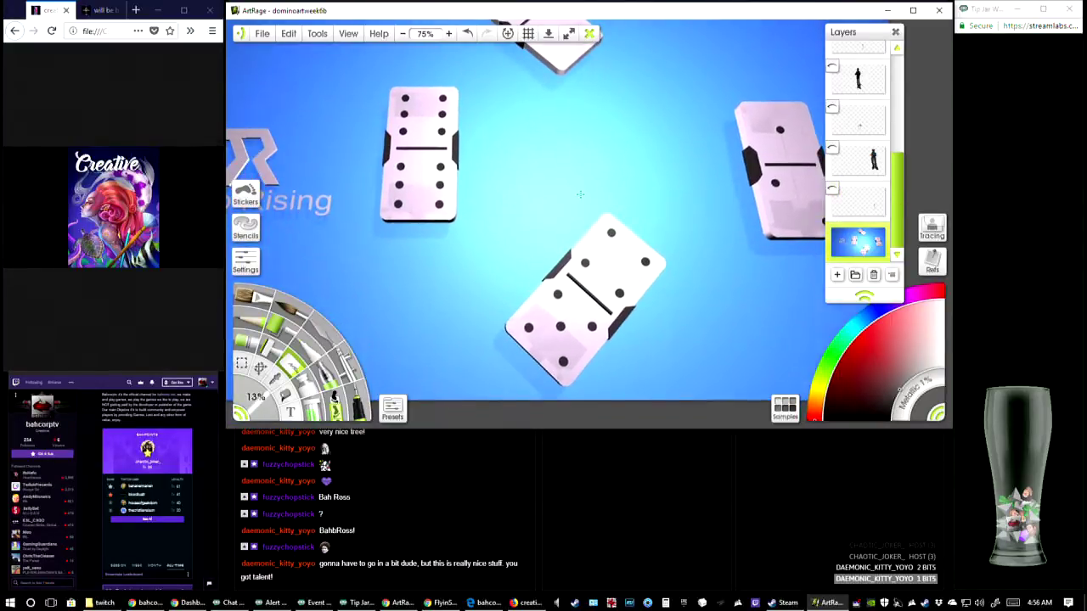
click(403, 33)
click(402, 33)
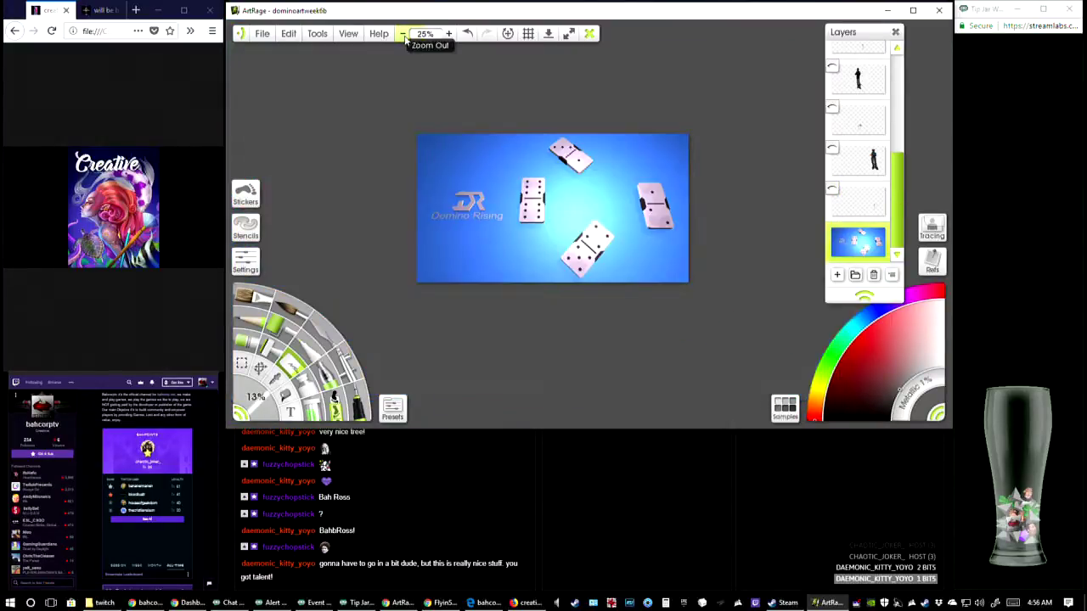
click(449, 34)
mouse_move(515, 167)
mouse_down()
mouse_move(579, 192)
mouse_move(570, 209)
mouse_up()
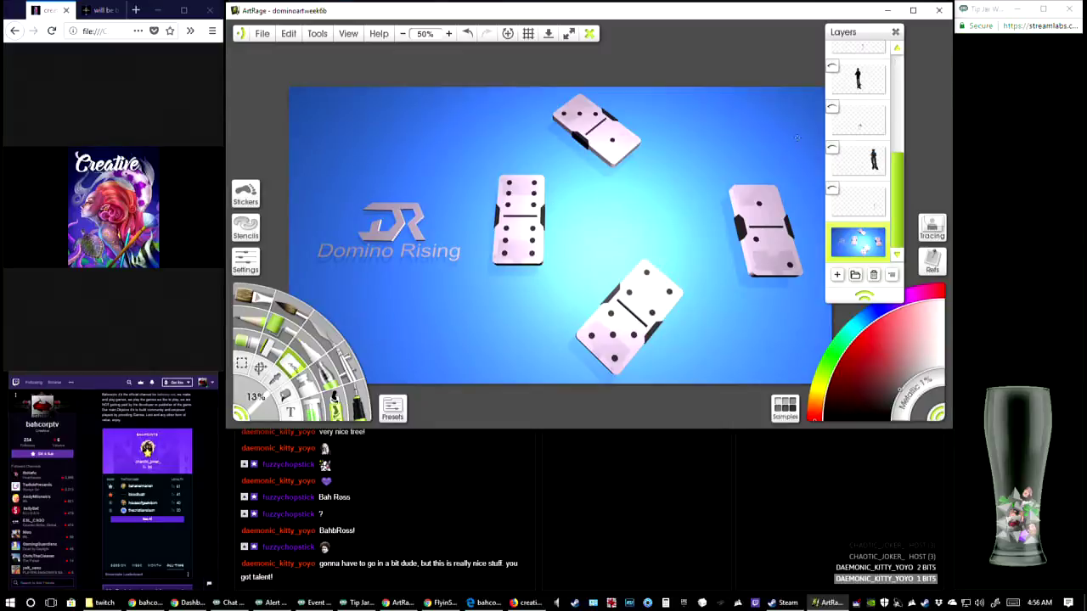
Show the layer of the black-clothed figure with brown boots and crossed arms
scroll(865, 167, up, 3)
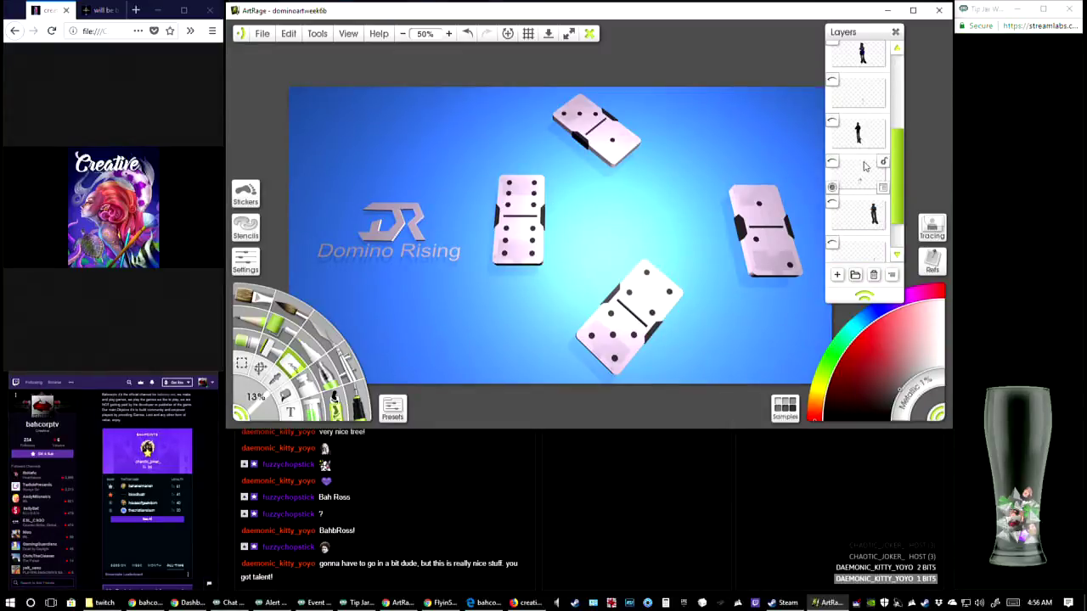
scroll(865, 166, up, 1)
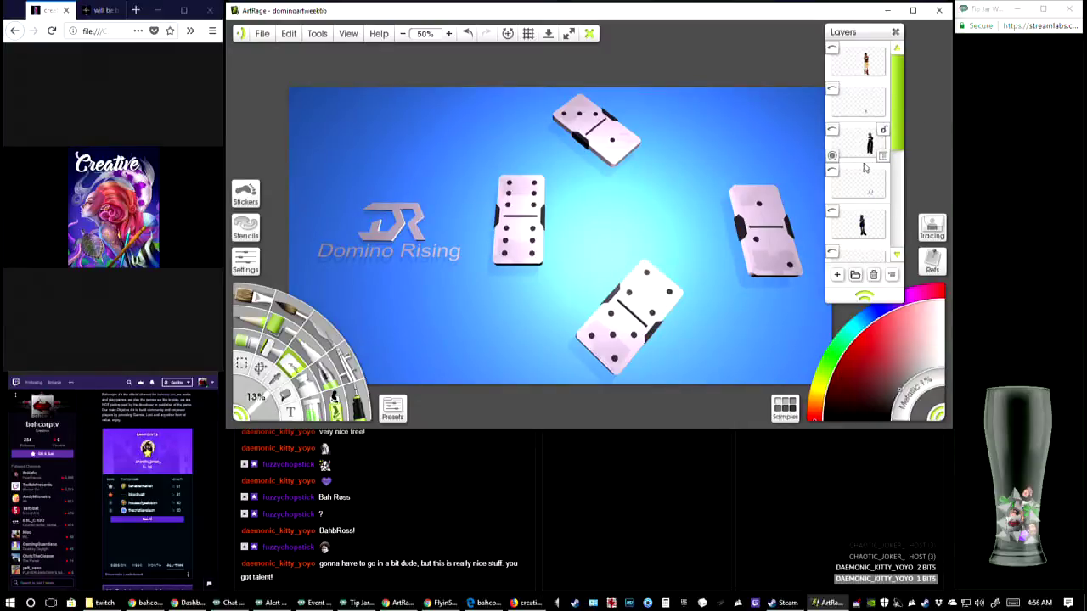
click(831, 132)
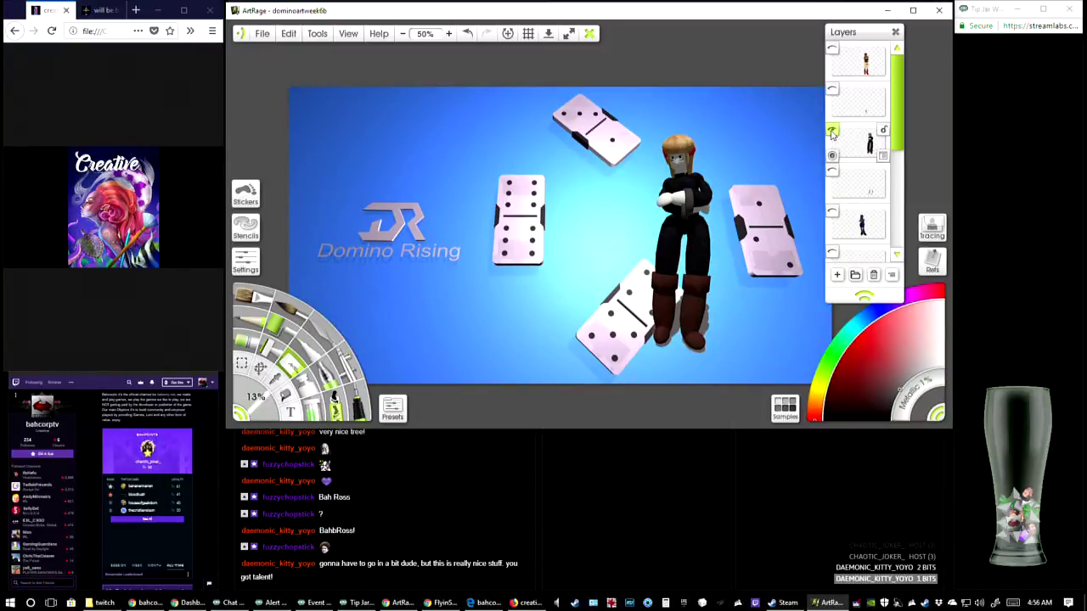
click(833, 132)
click(832, 132)
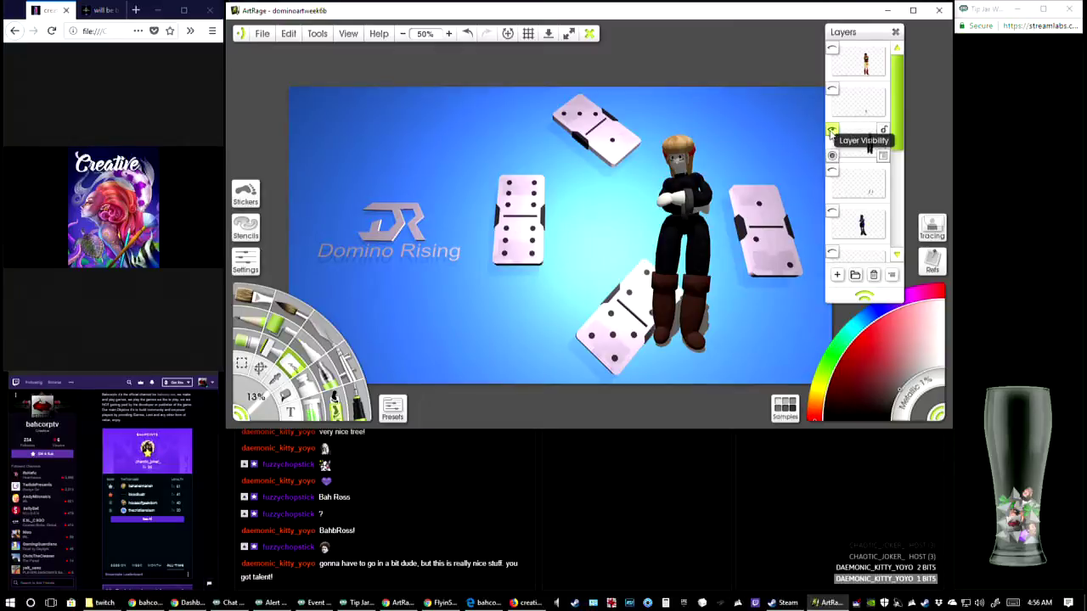
On the black-clothed figure's layer, select the grey shadows around the boots with the Magic Wand at 10% spread and remove them
click(448, 33)
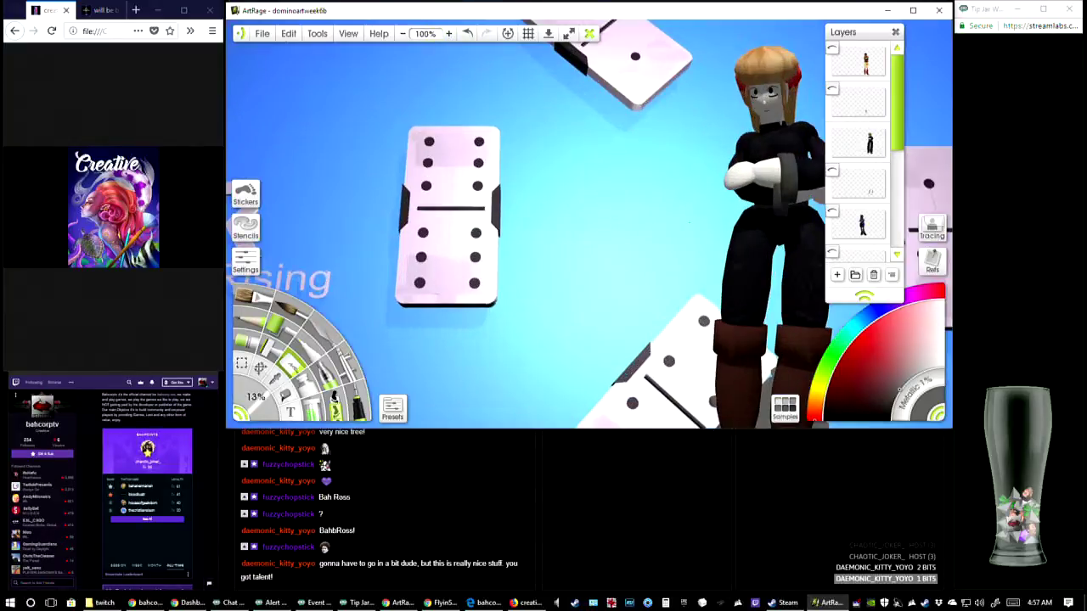
drag(689, 222, 509, 39)
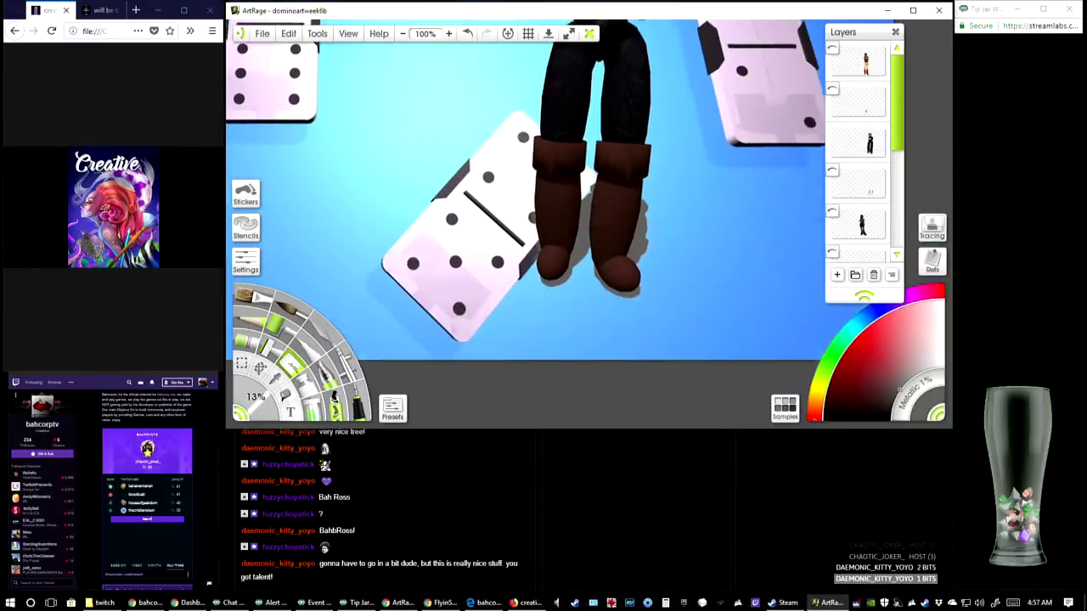
drag(577, 203, 582, 186)
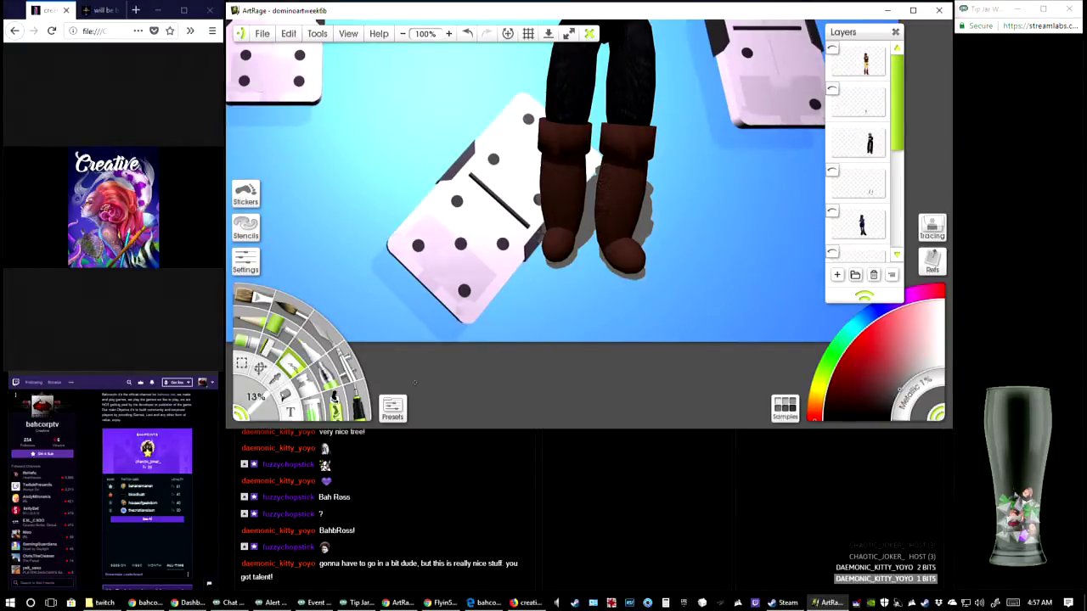
click(242, 363)
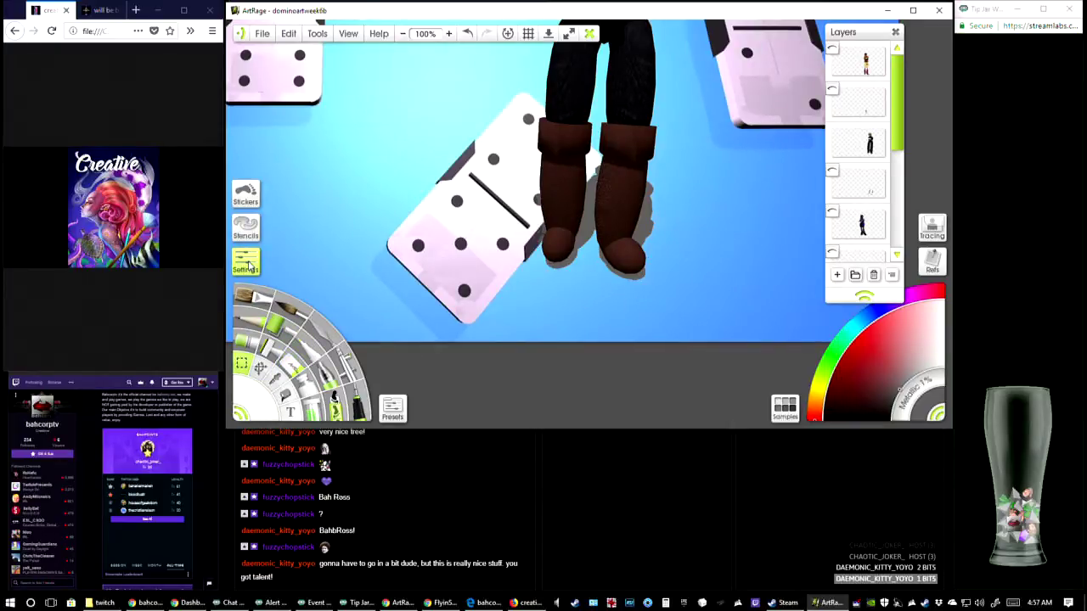
click(248, 267)
click(338, 52)
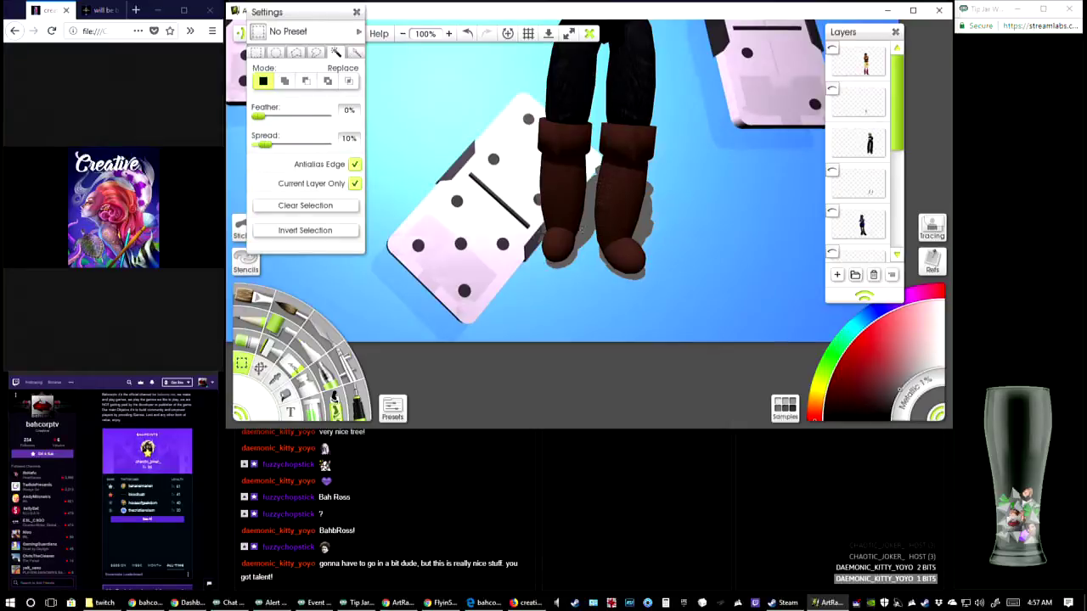
click(581, 229)
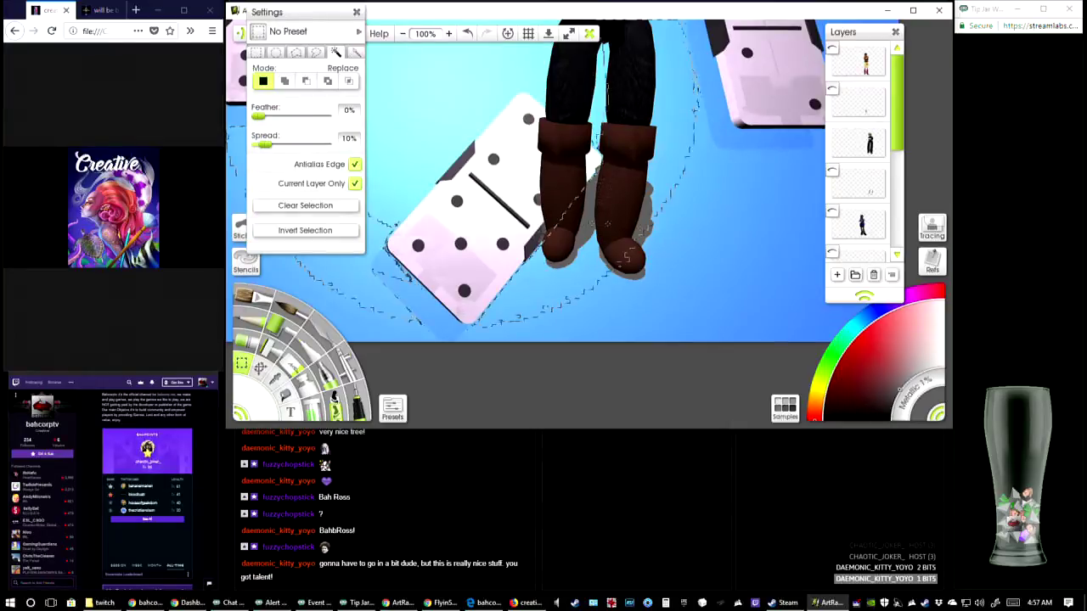
click(865, 157)
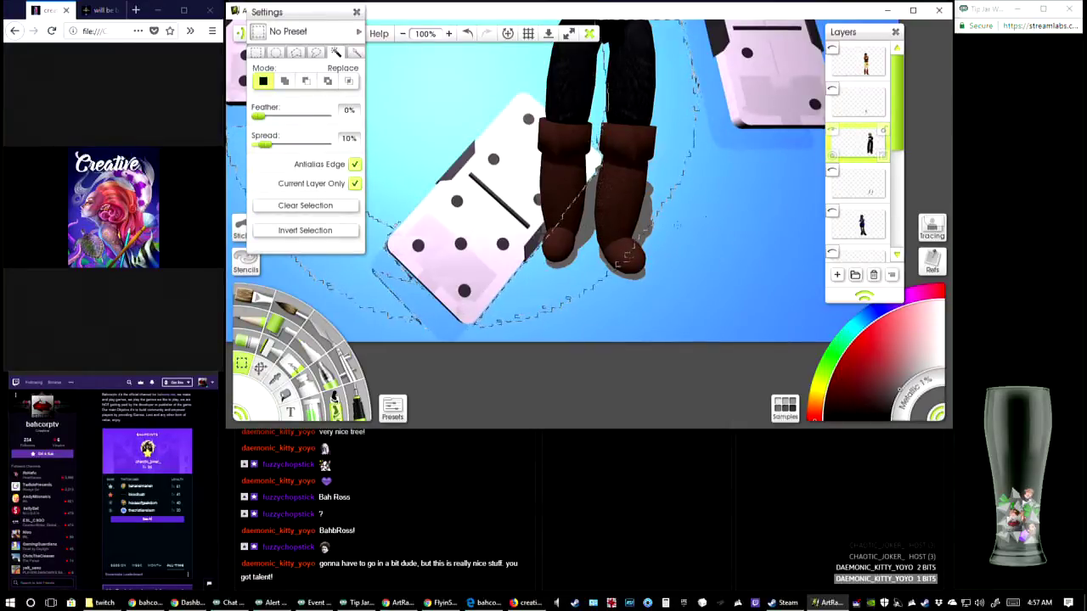
click(603, 231)
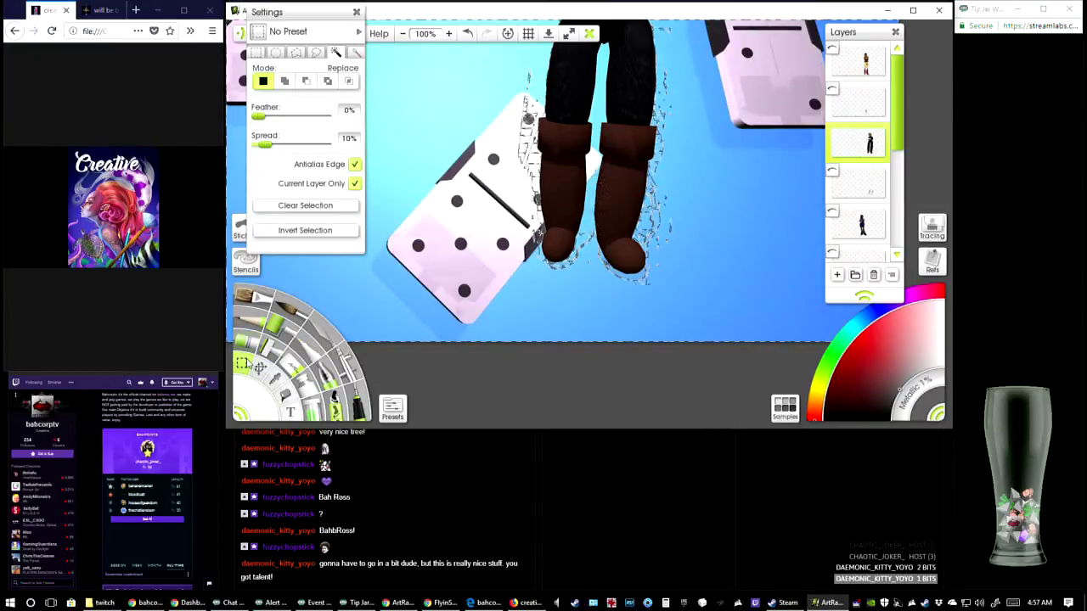
Clear the selection surrounding the black-clothed figure
click(260, 367)
click(243, 364)
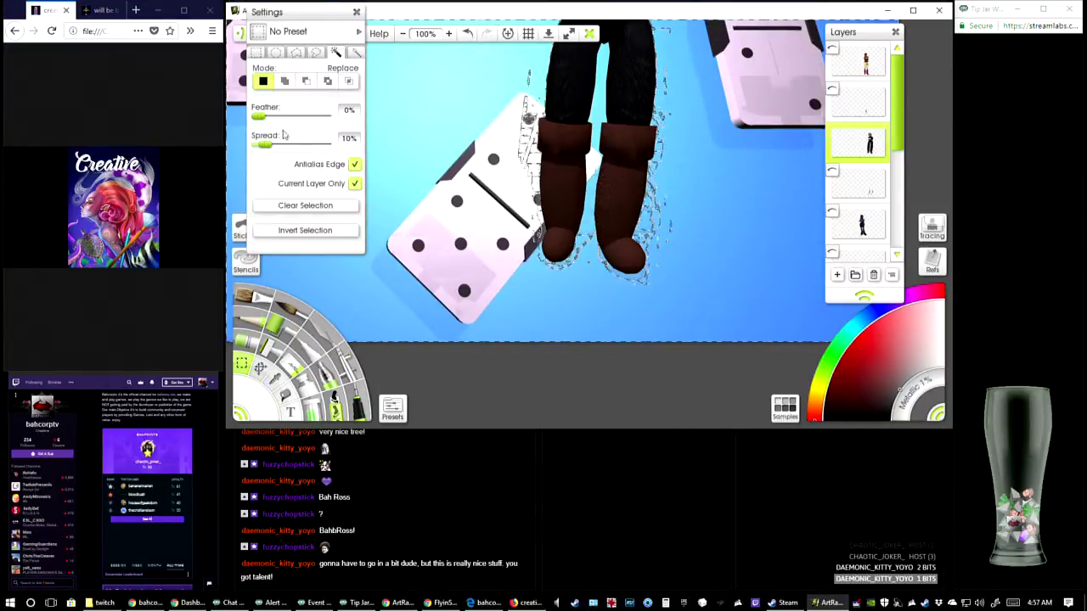
click(256, 52)
click(305, 138)
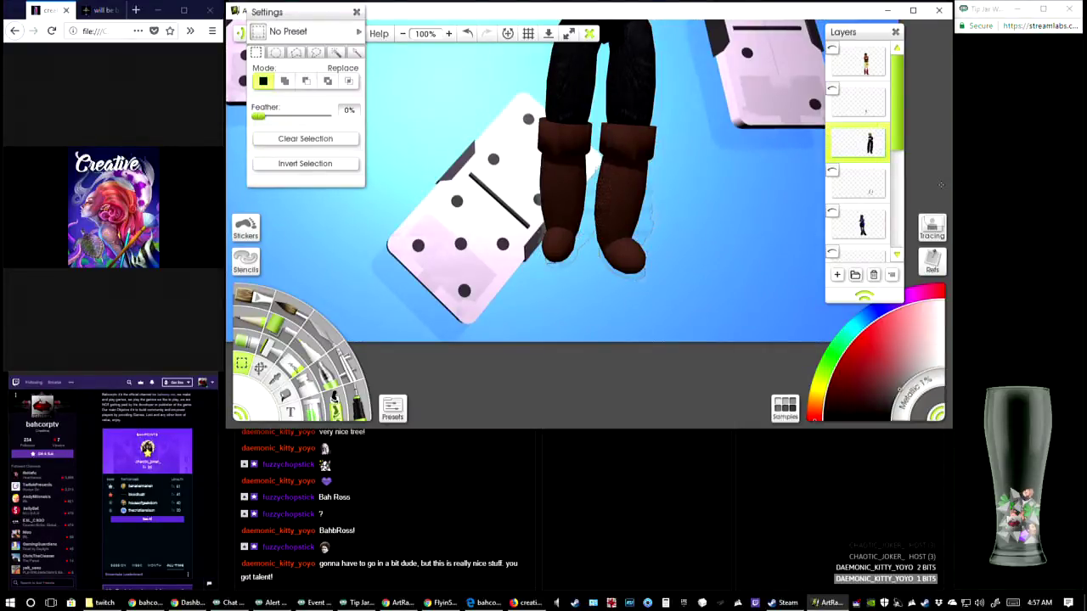
Set the eraser size to 5% and erase the thin shadow outlines left around both brown boots
click(292, 368)
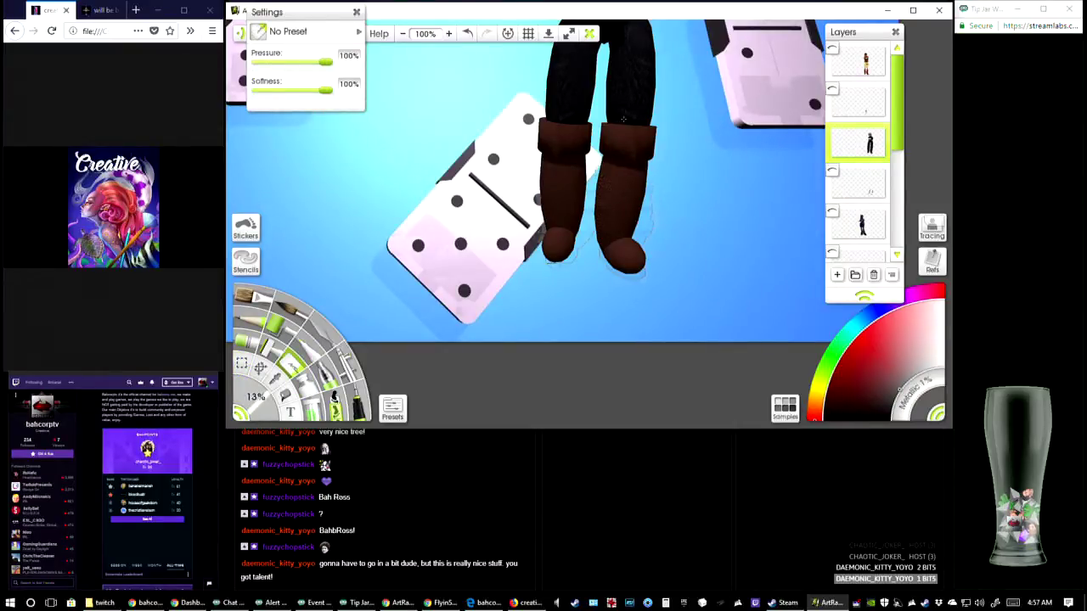
click(356, 13)
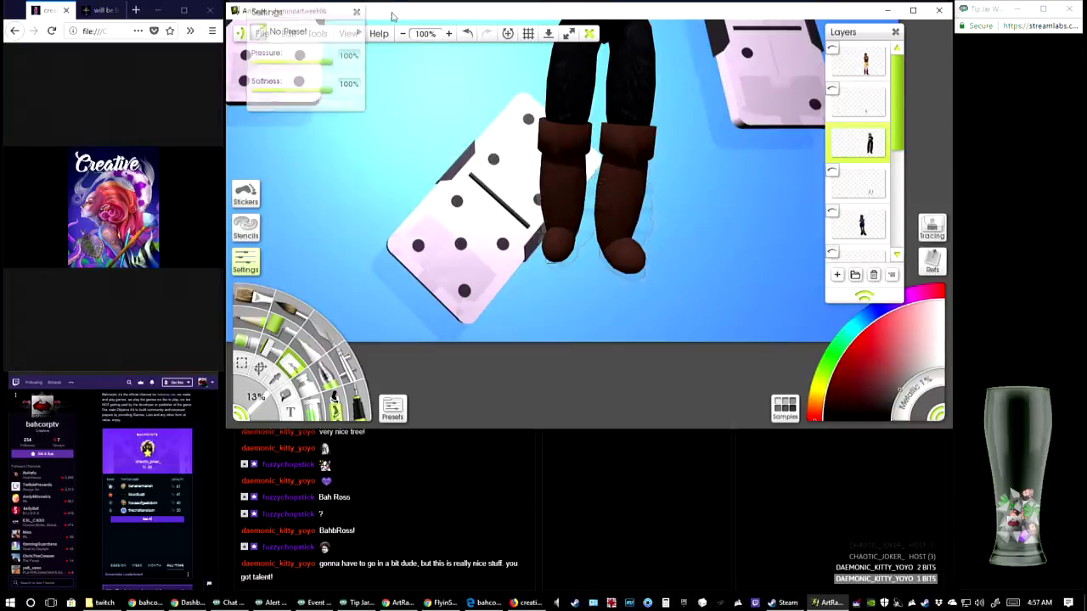
click(448, 33)
click(448, 33)
drag(572, 82, 491, 215)
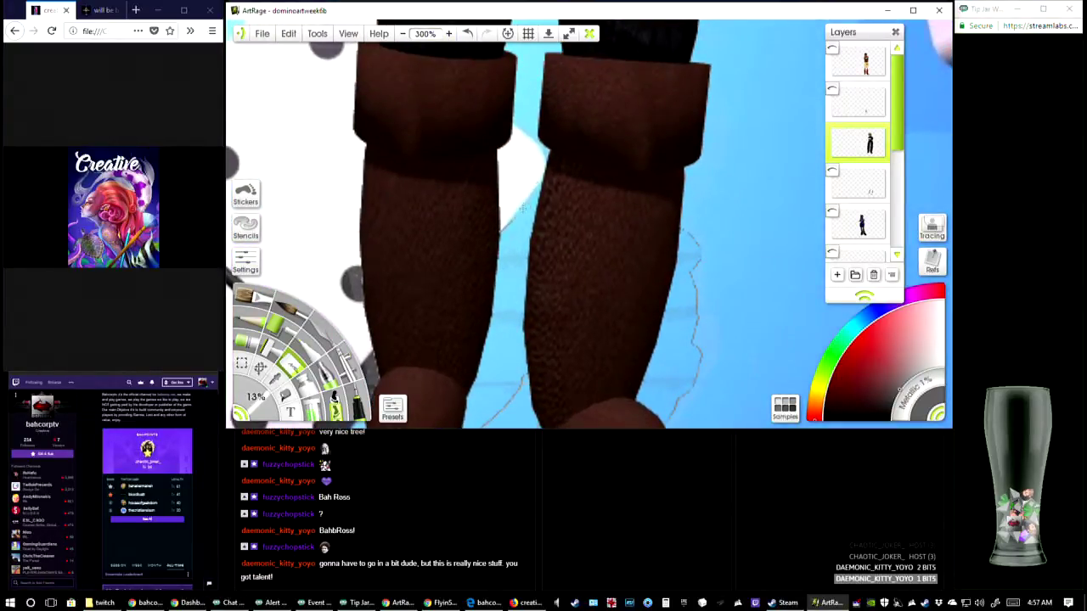
drag(271, 400, 258, 400)
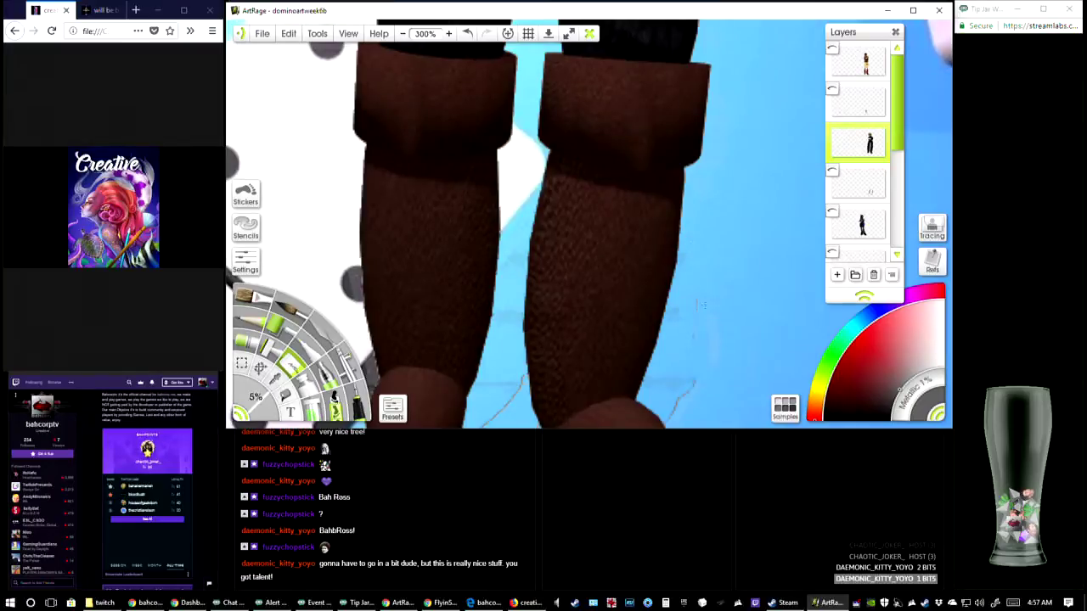
drag(728, 313, 763, 172)
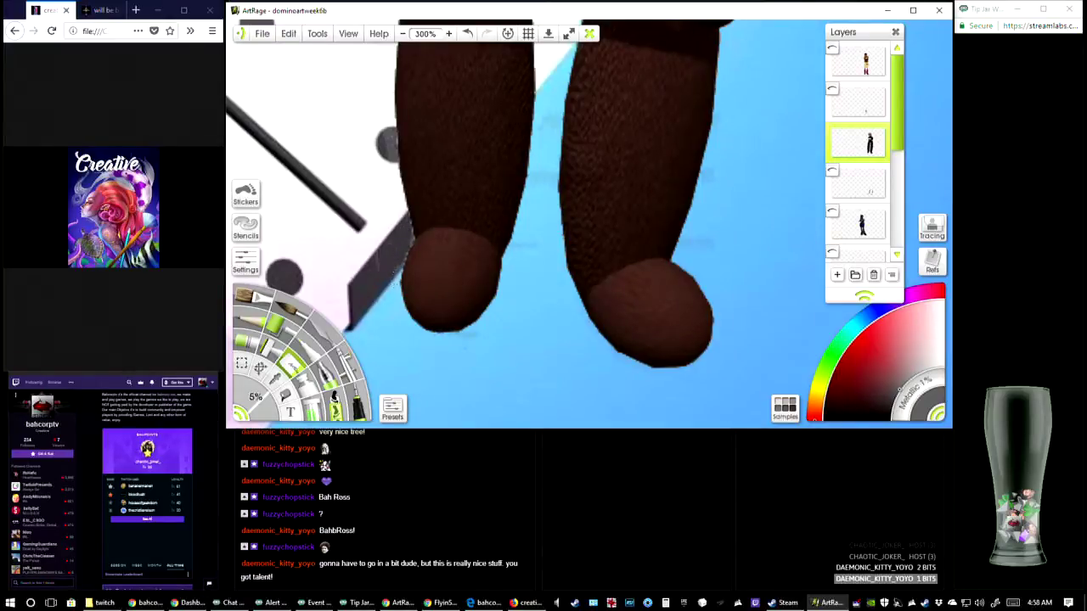
drag(387, 170, 371, 325)
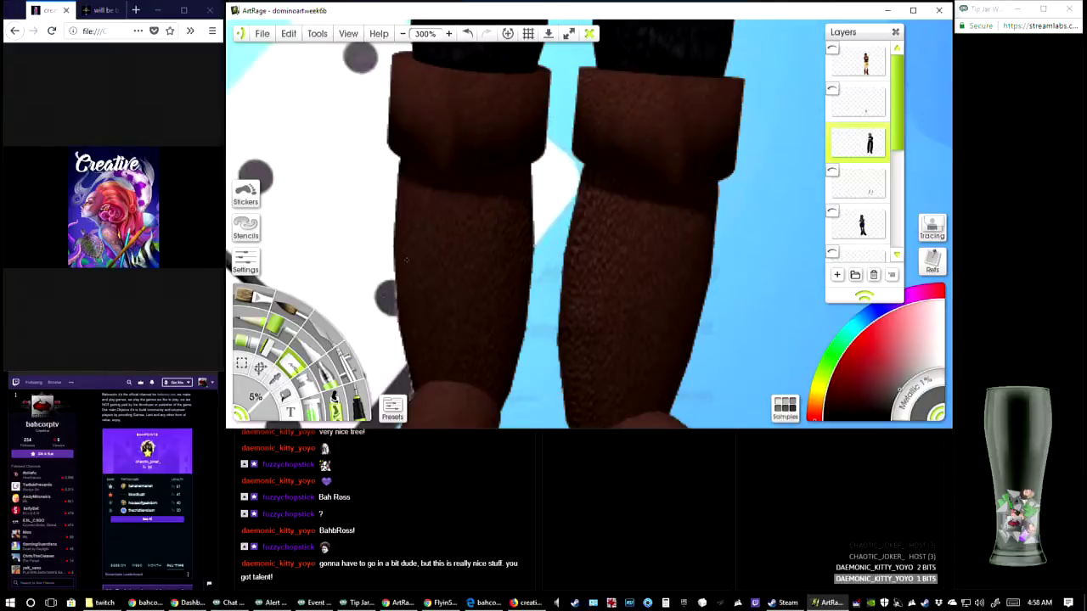
drag(556, 281, 586, 130)
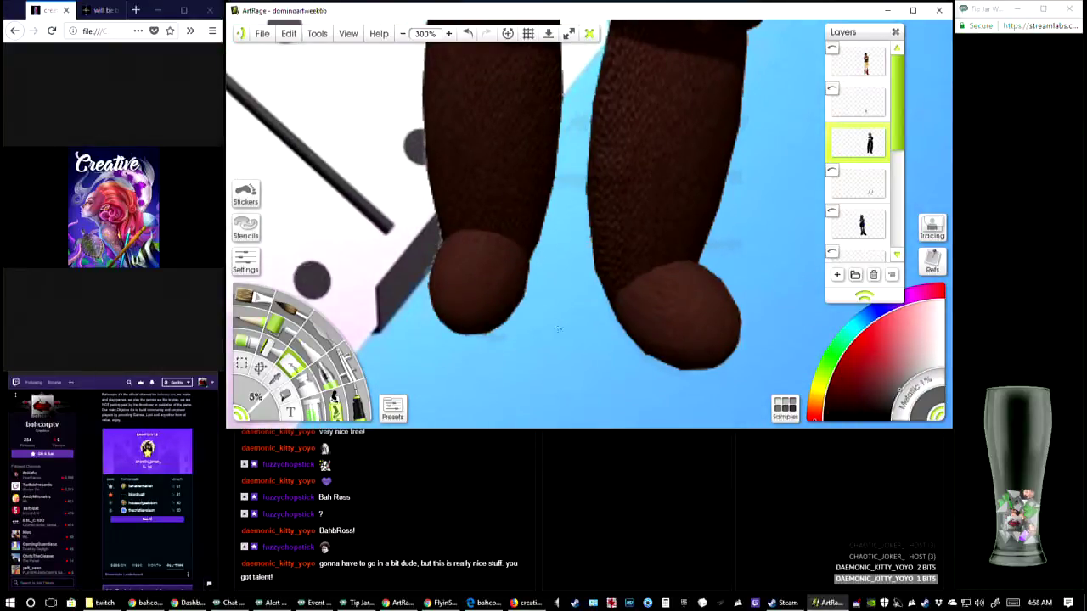
drag(558, 94, 577, 424)
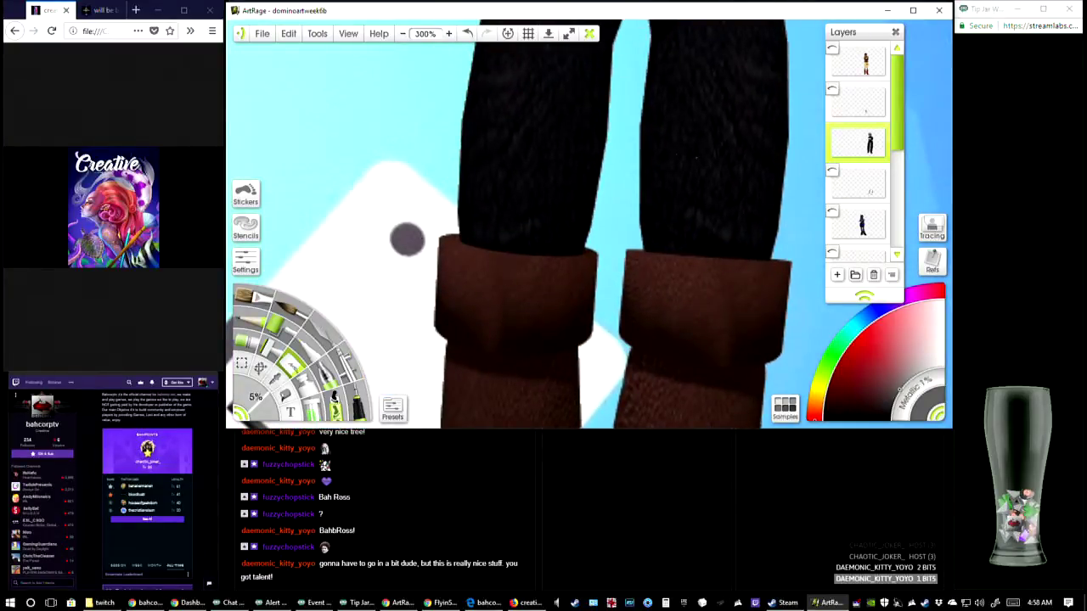
Inspect the cleaned black-clothed figure at 100% zoom, hiding and showing its layer to compare
click(404, 38)
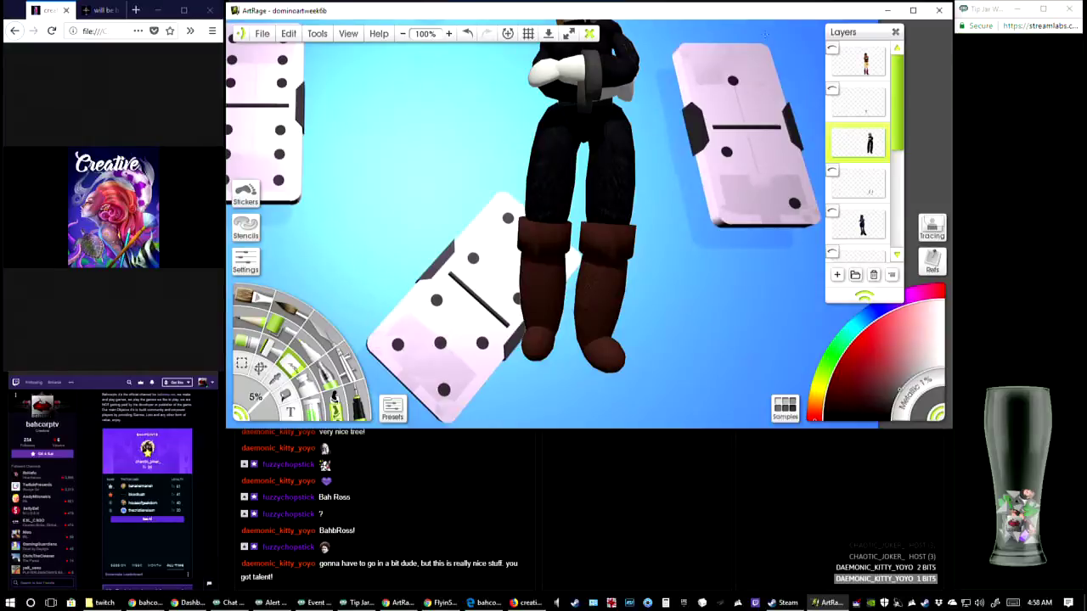
mouse_move(837, 141)
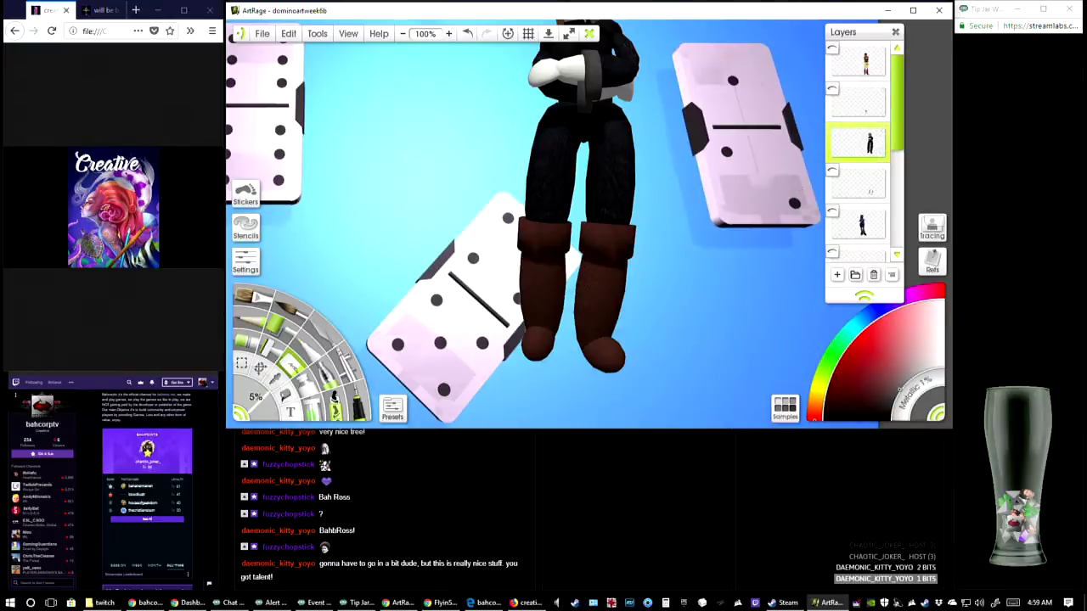
click(832, 132)
click(833, 132)
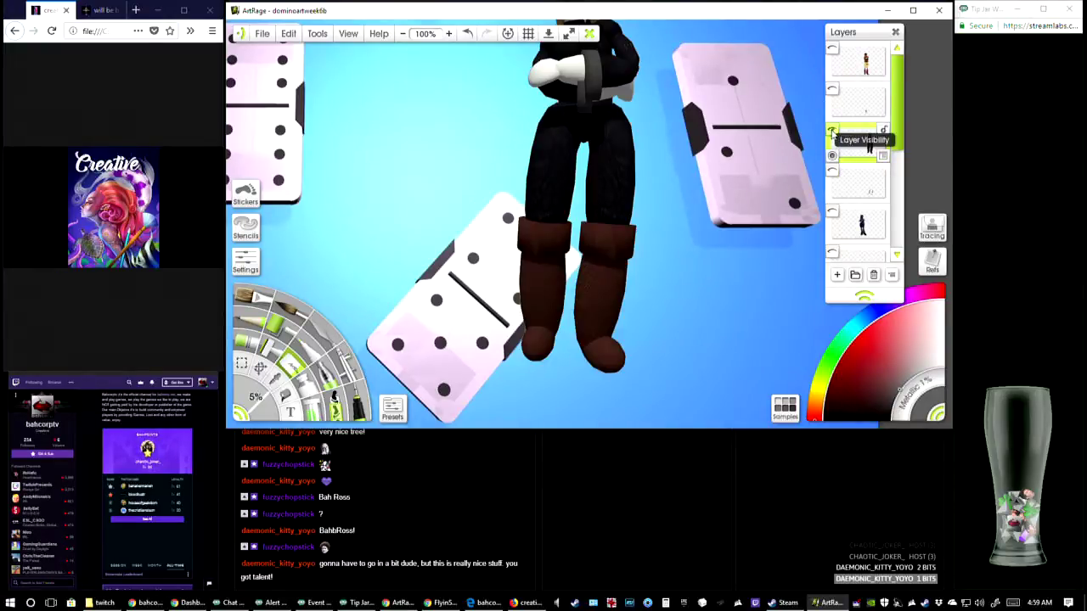
click(832, 132)
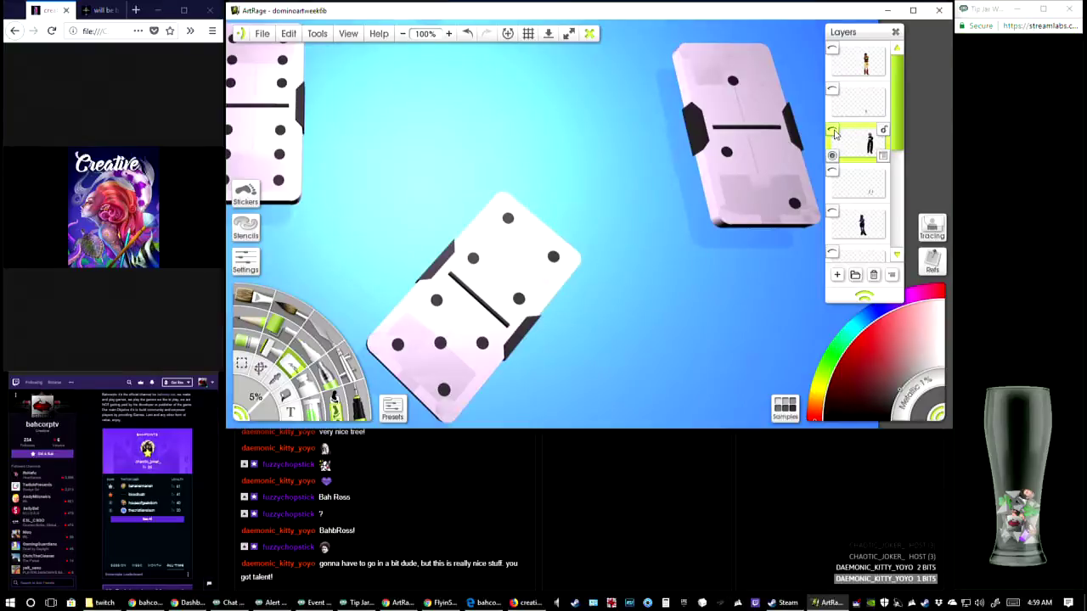
click(834, 134)
scroll(657, 221, up, 5)
scroll(657, 220, down, 3)
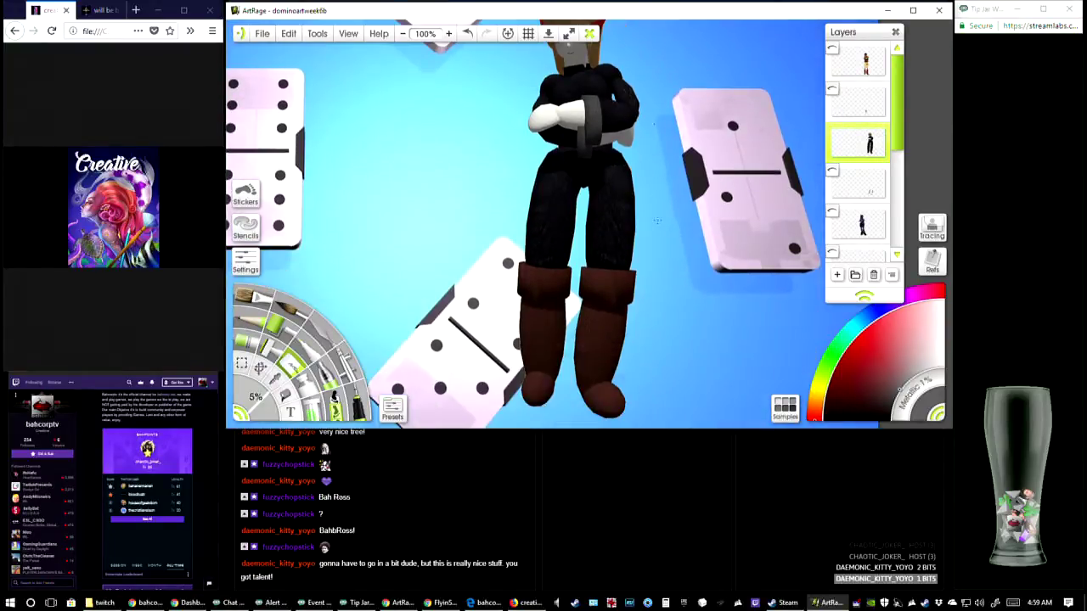
scroll(658, 221, up, 2)
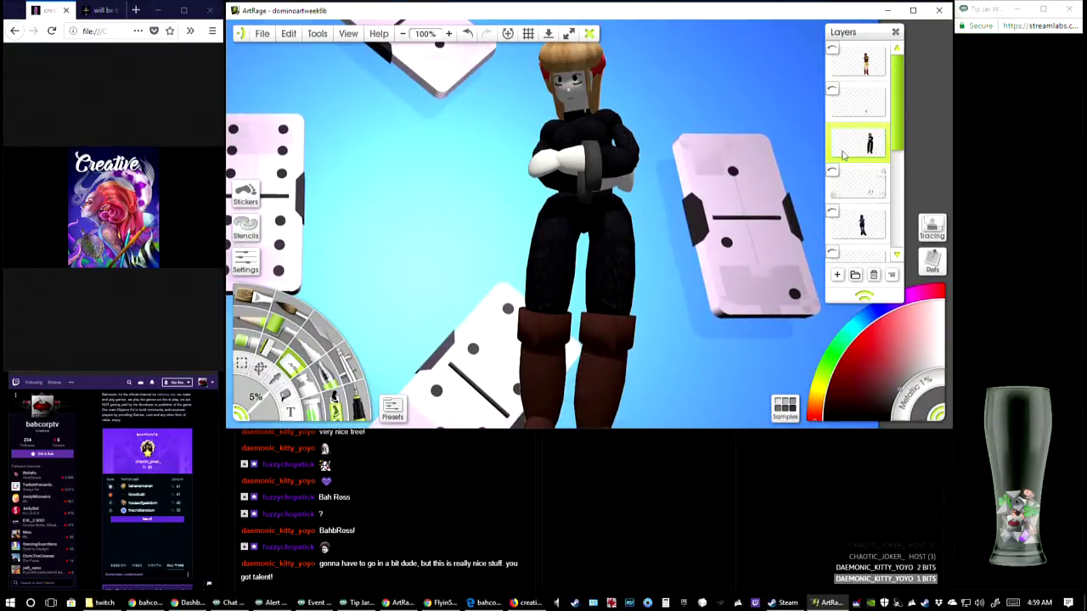
Hide the black-clothed figure's layer and show the layer of the figure in the blue skirt
mouse_move(834, 138)
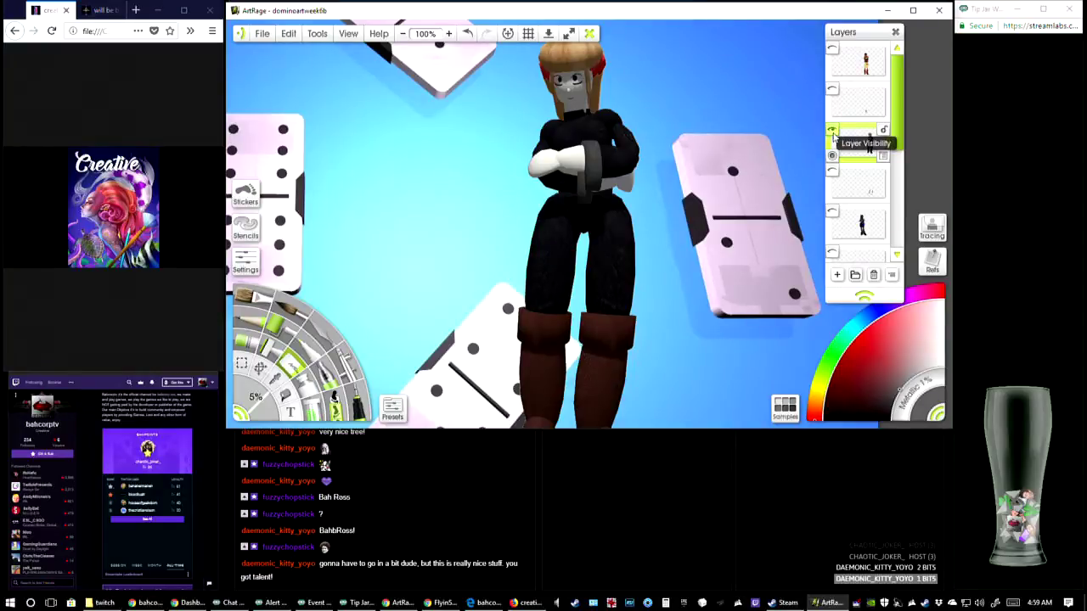
click(834, 133)
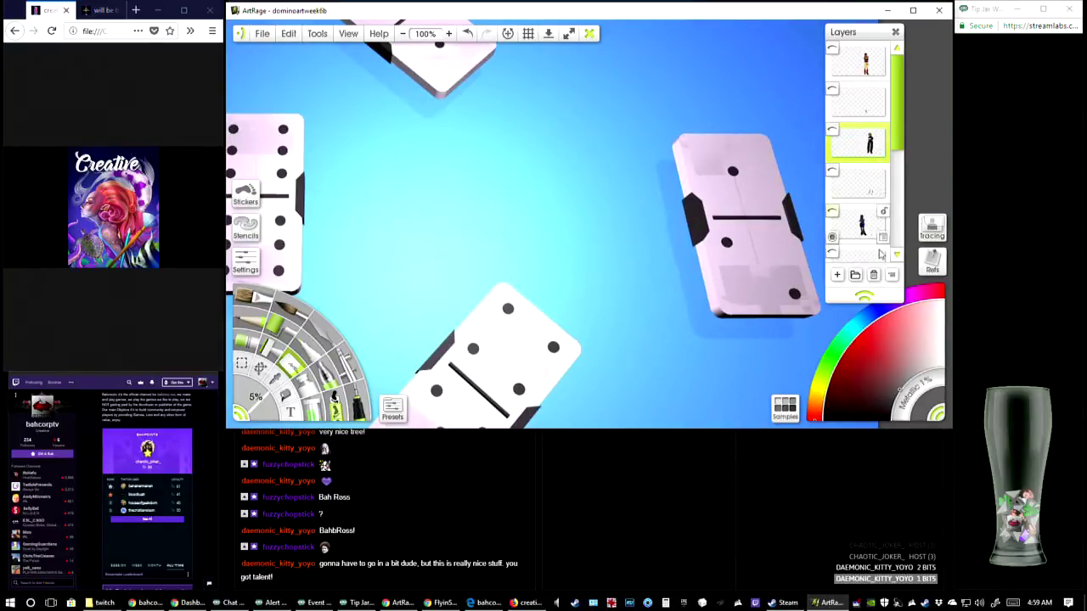
scroll(880, 254, down, 1)
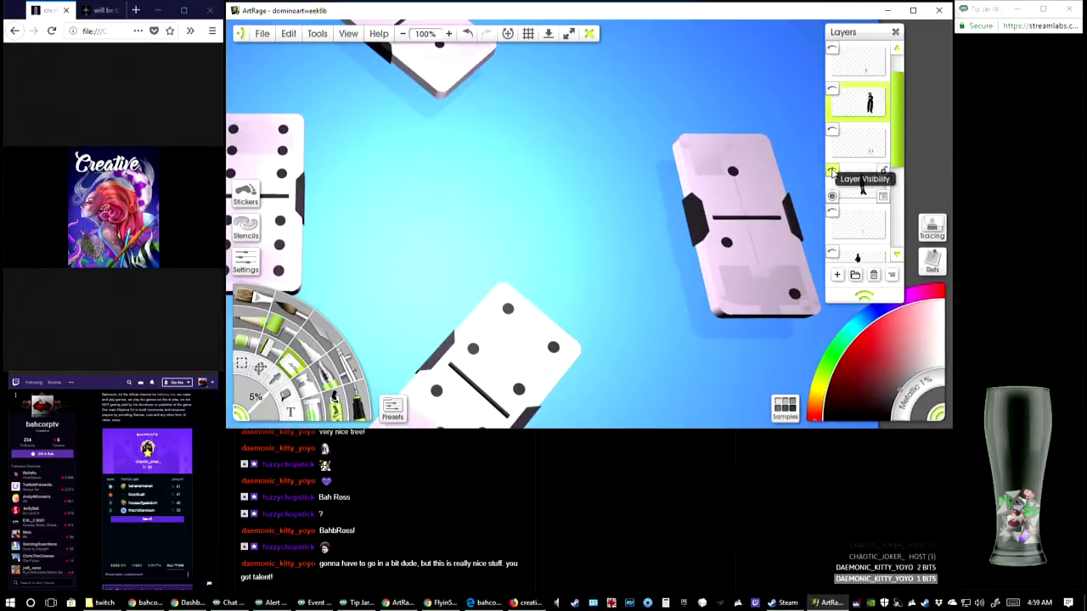
click(833, 174)
On the blue-skirted figure's layer, select the grey shadow around the black boots with the Magic Wand at 10% spread and remove it
drag(489, 263, 630, 150)
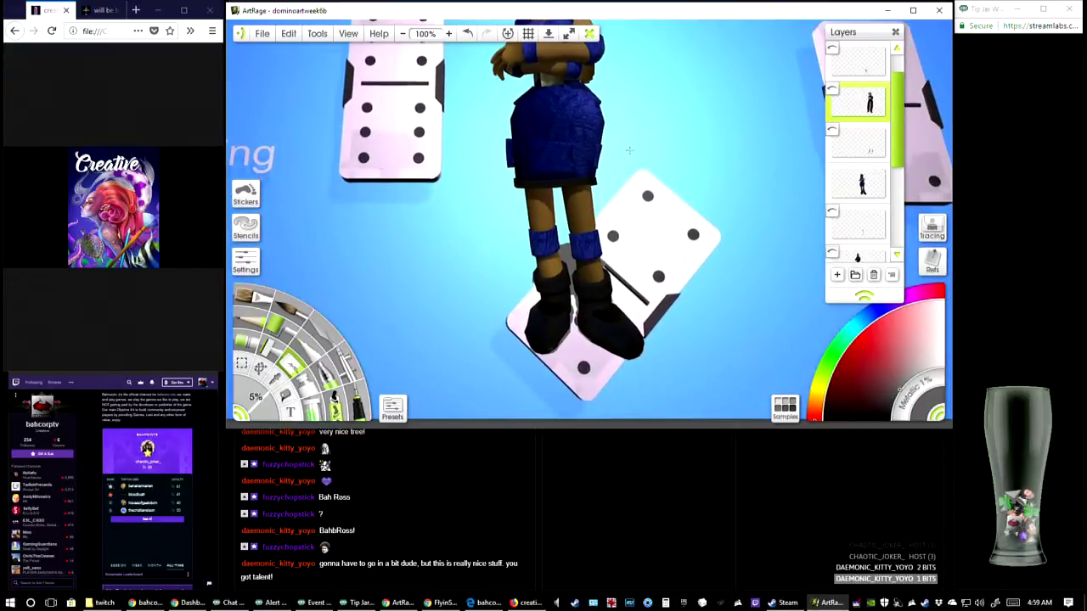
click(448, 33)
click(449, 34)
drag(620, 290, 599, 158)
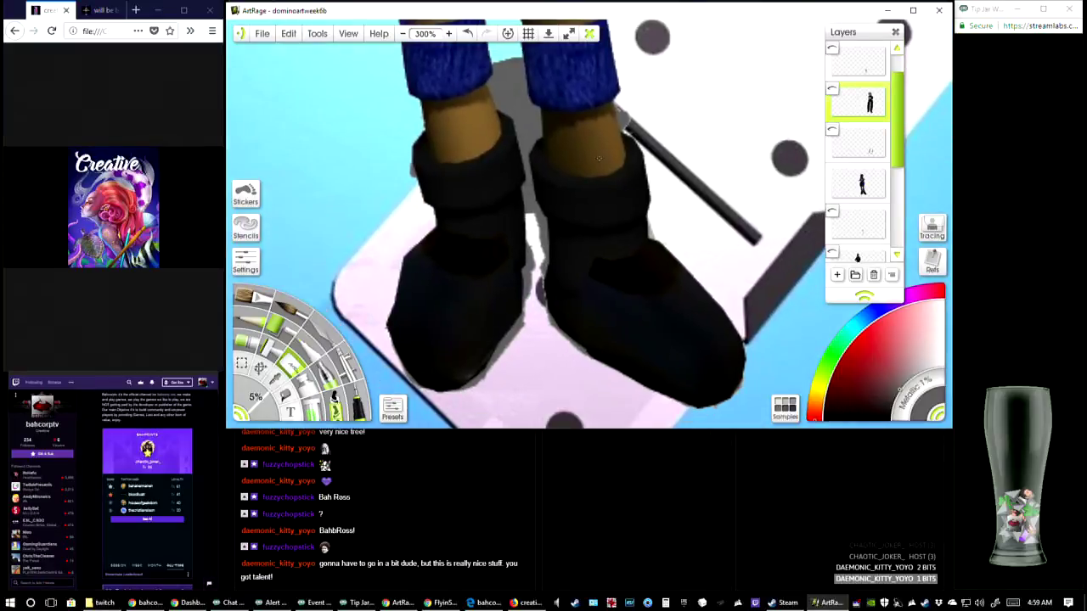
click(242, 363)
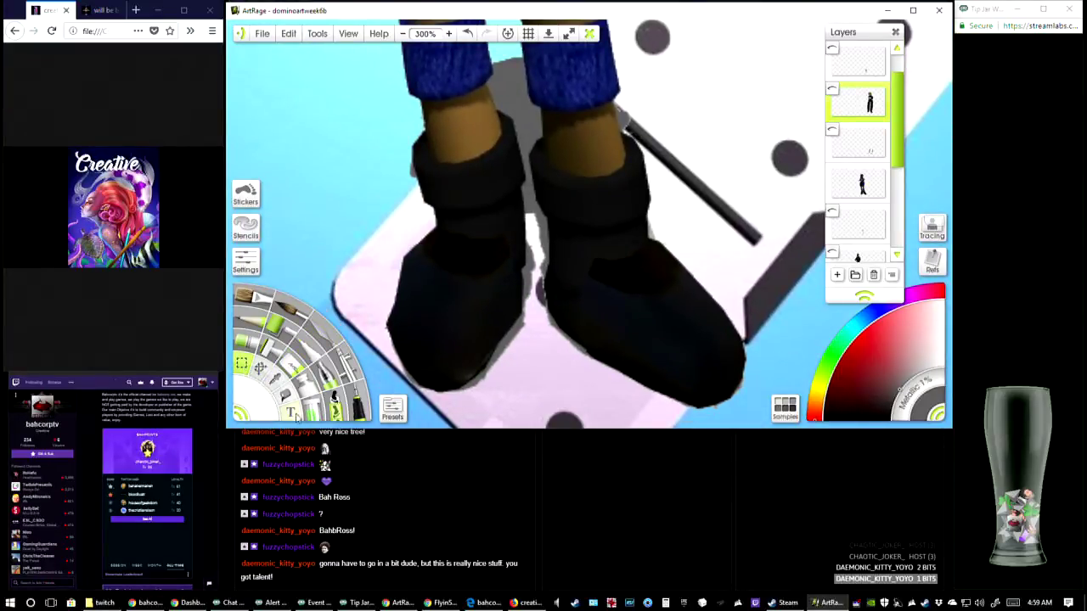
click(248, 263)
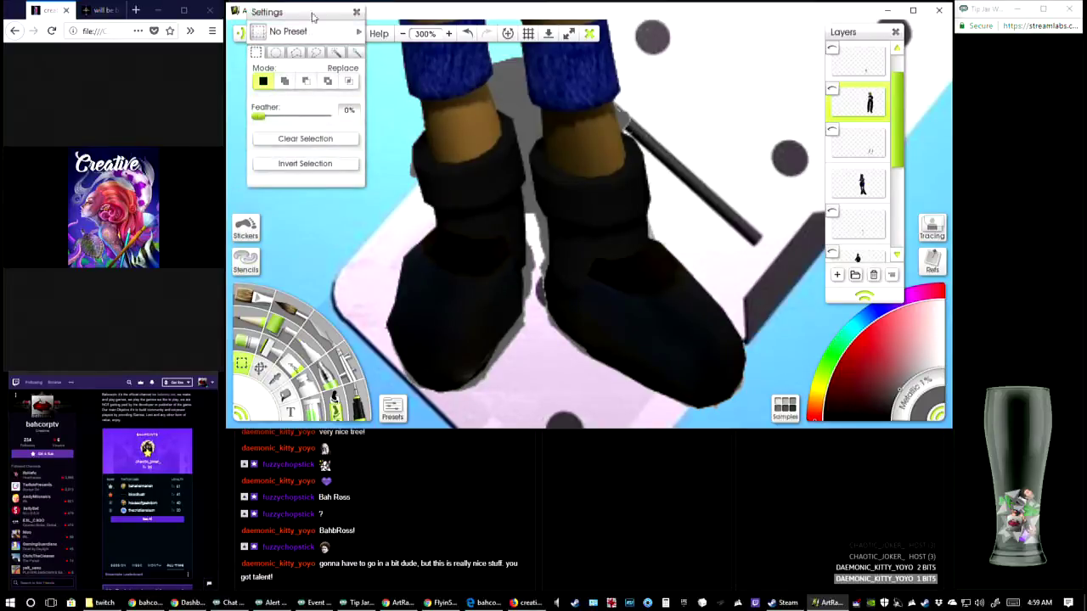
click(335, 53)
click(510, 107)
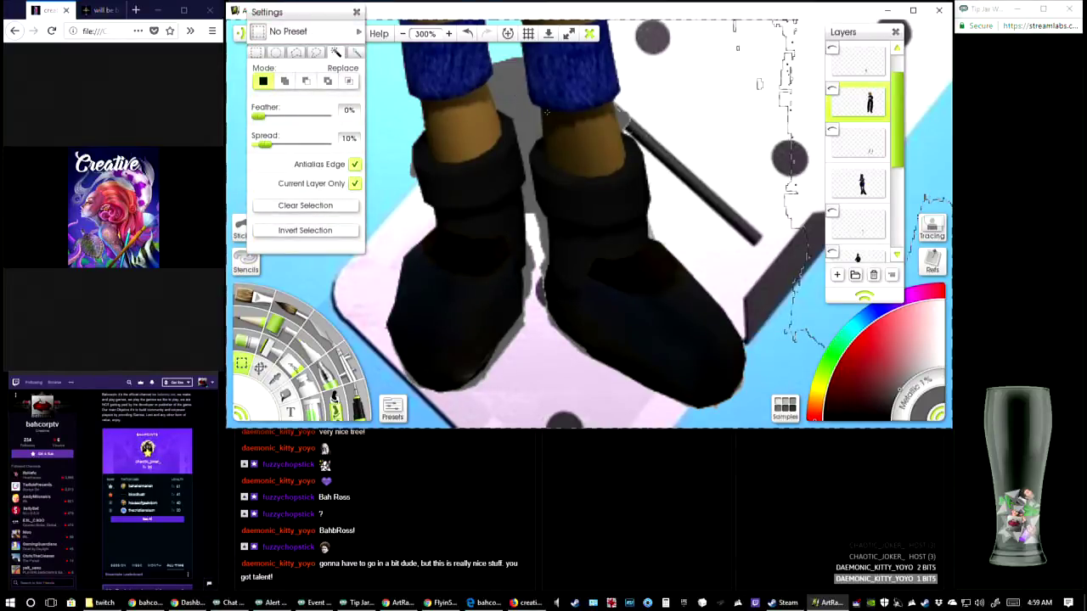
click(861, 183)
click(622, 133)
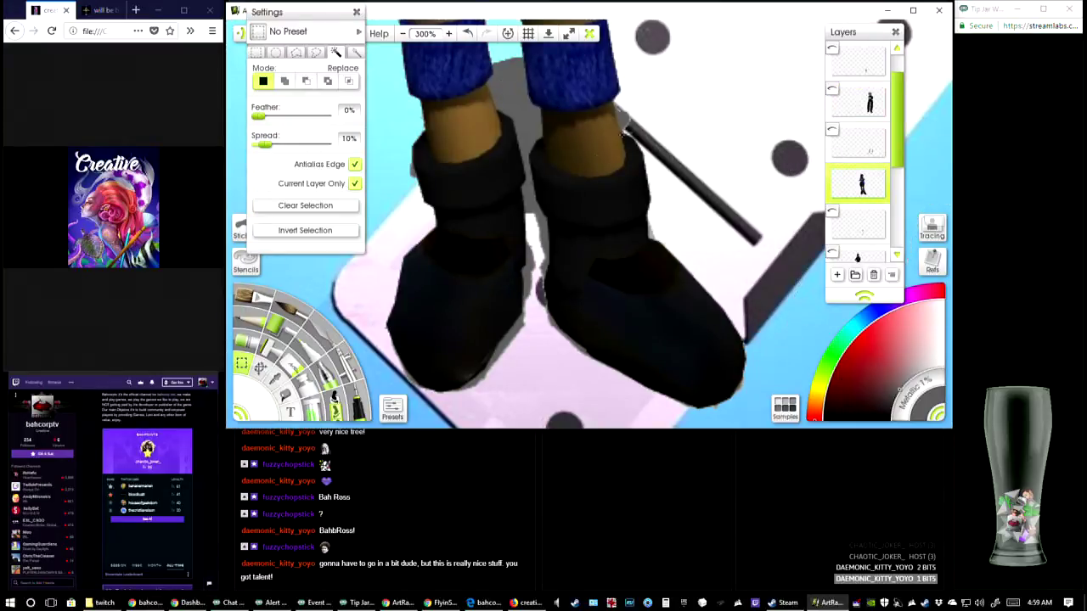
click(525, 118)
key(Delete)
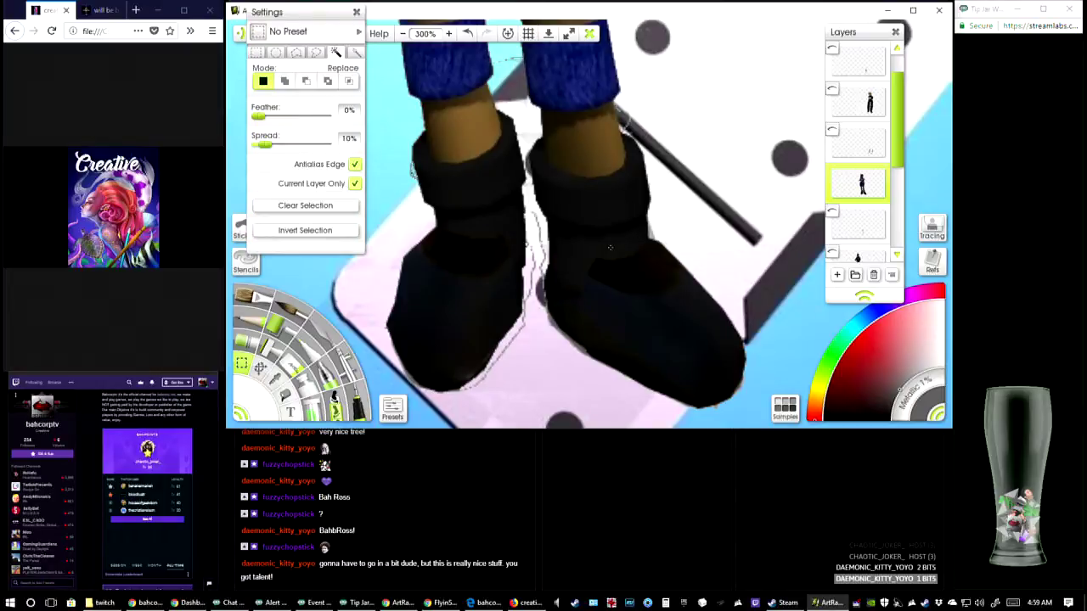
Erase the thin shadow outlines left around the black boots with the eraser at 5% size
click(256, 52)
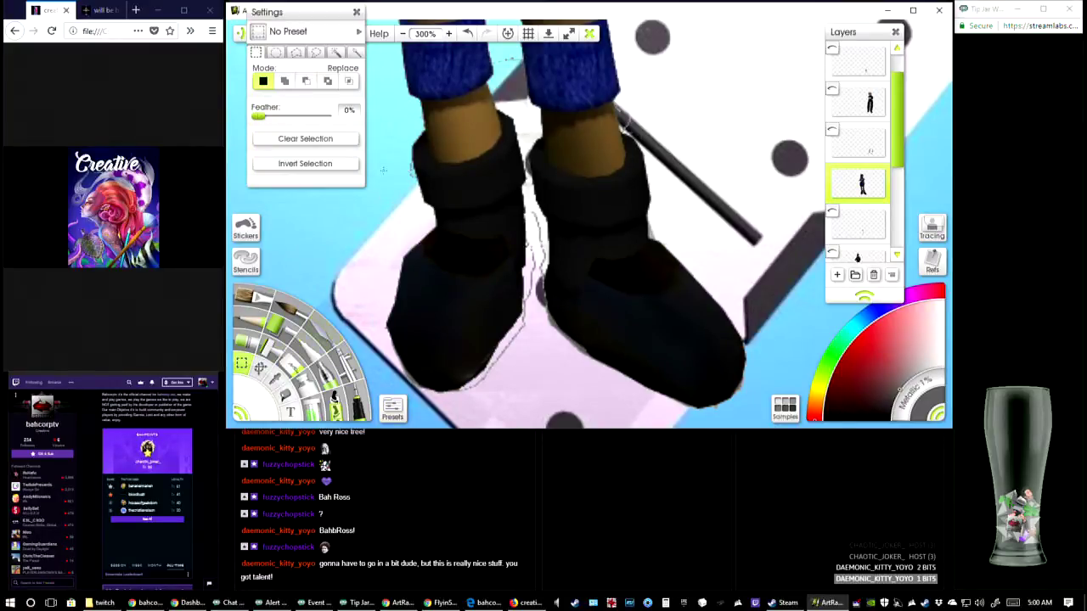
click(296, 371)
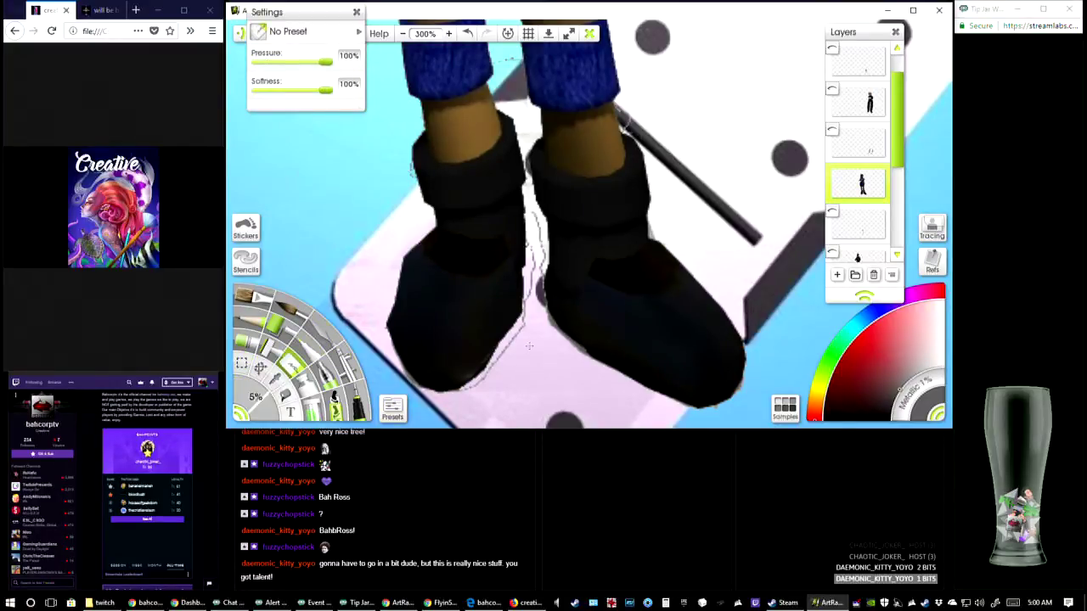
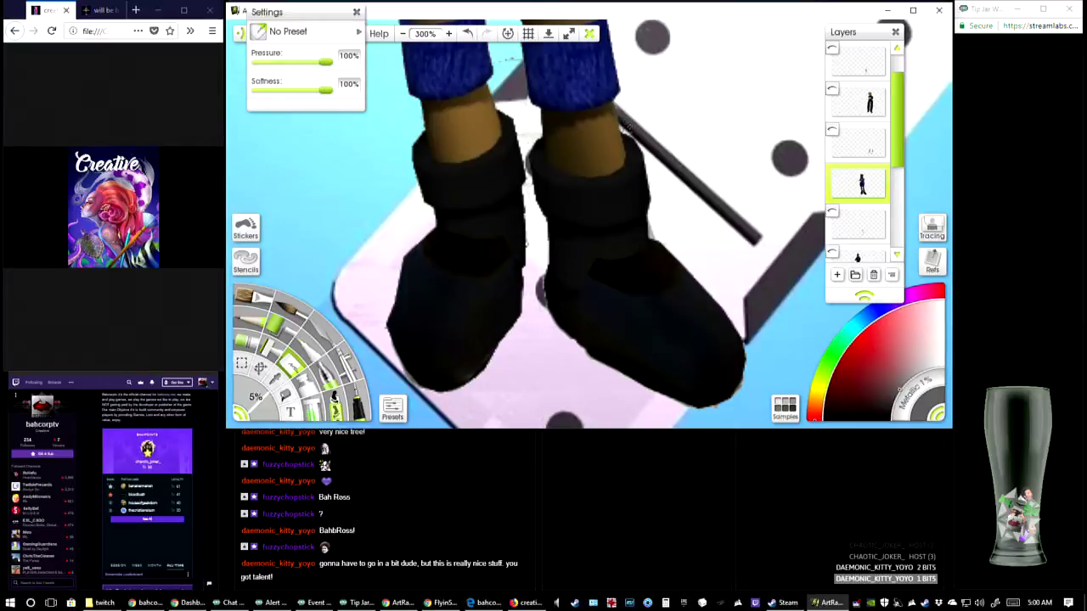
scroll(578, 213, up, 3)
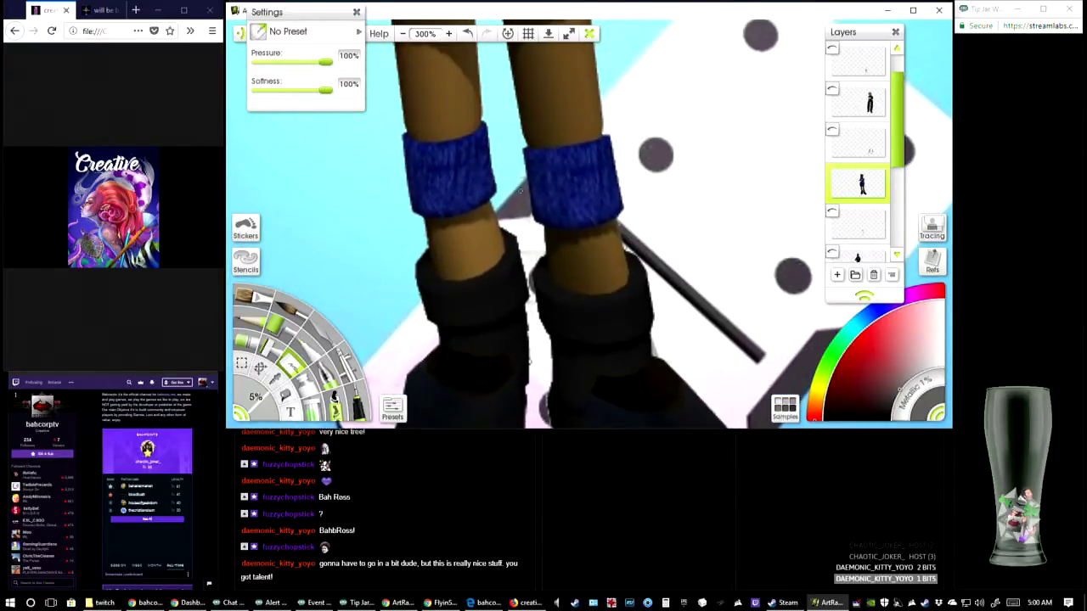
scroll(528, 363, down, 3)
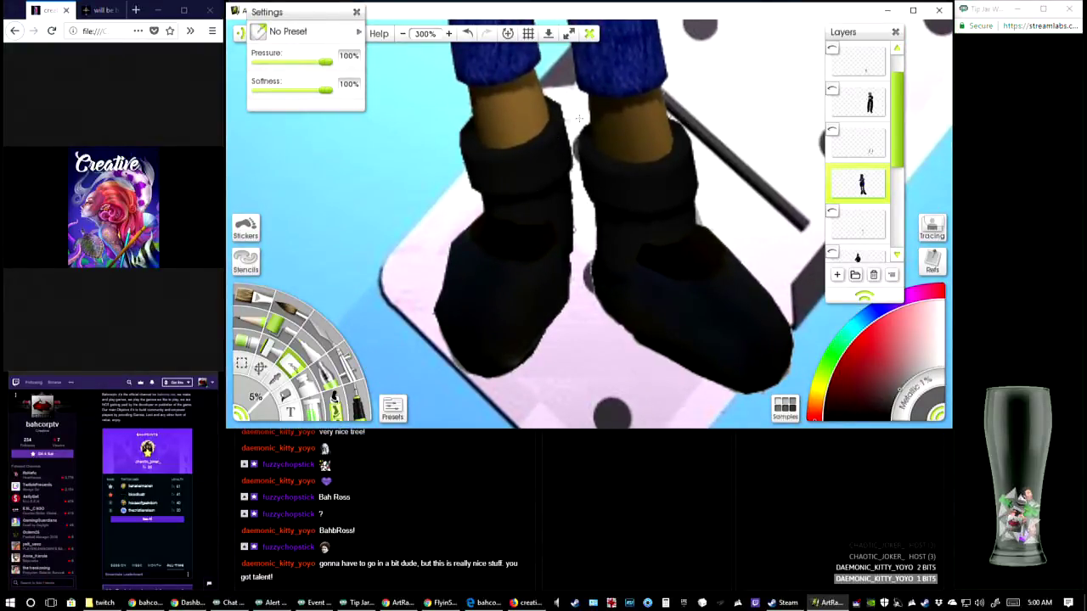
Switch to Steam and show the software titles in the library
click(782, 603)
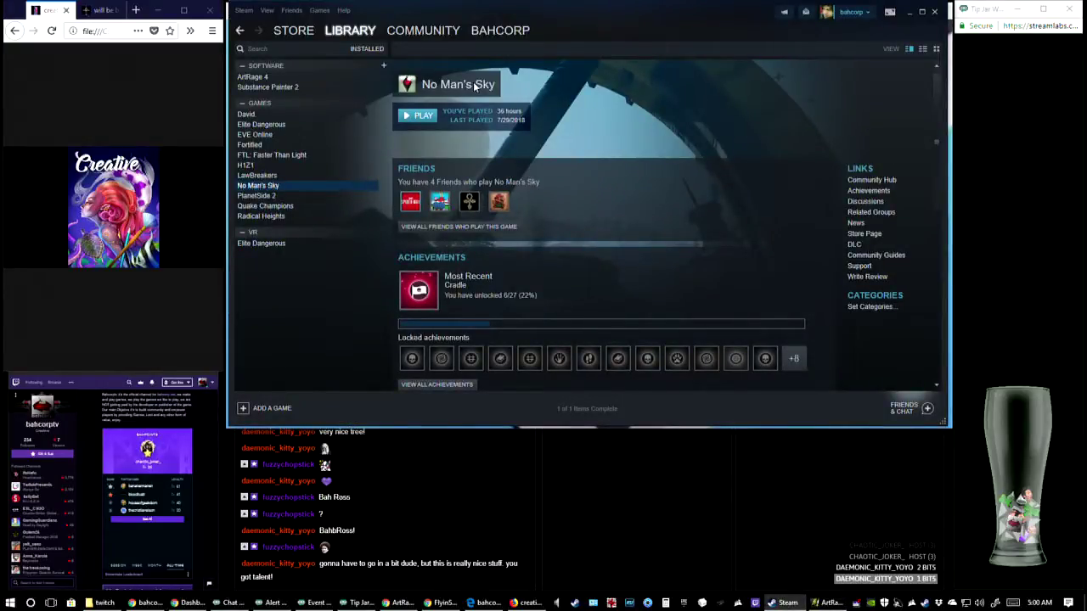
click(367, 48)
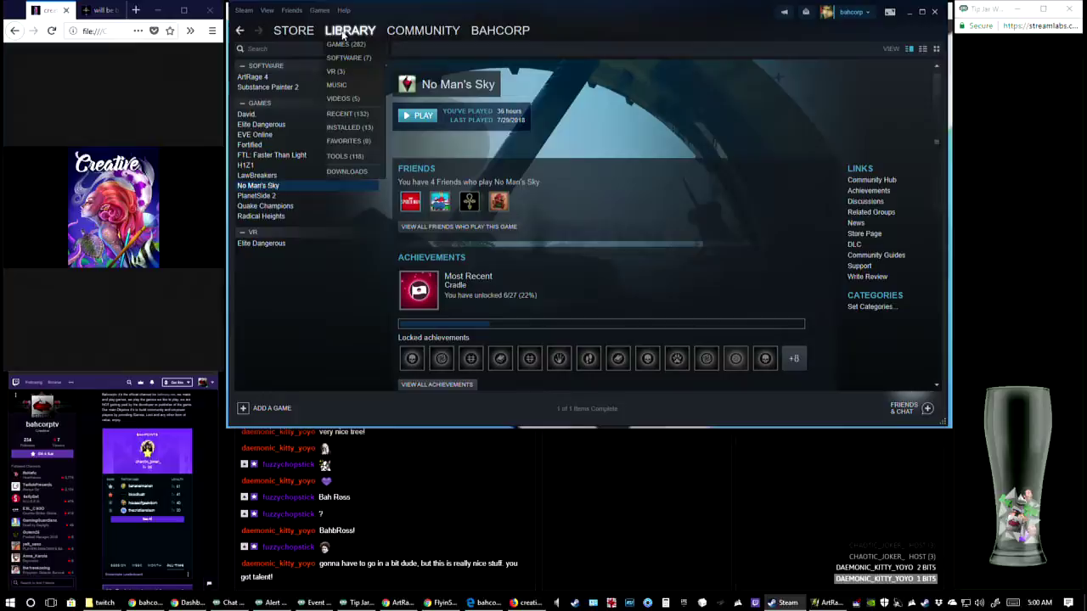
click(345, 73)
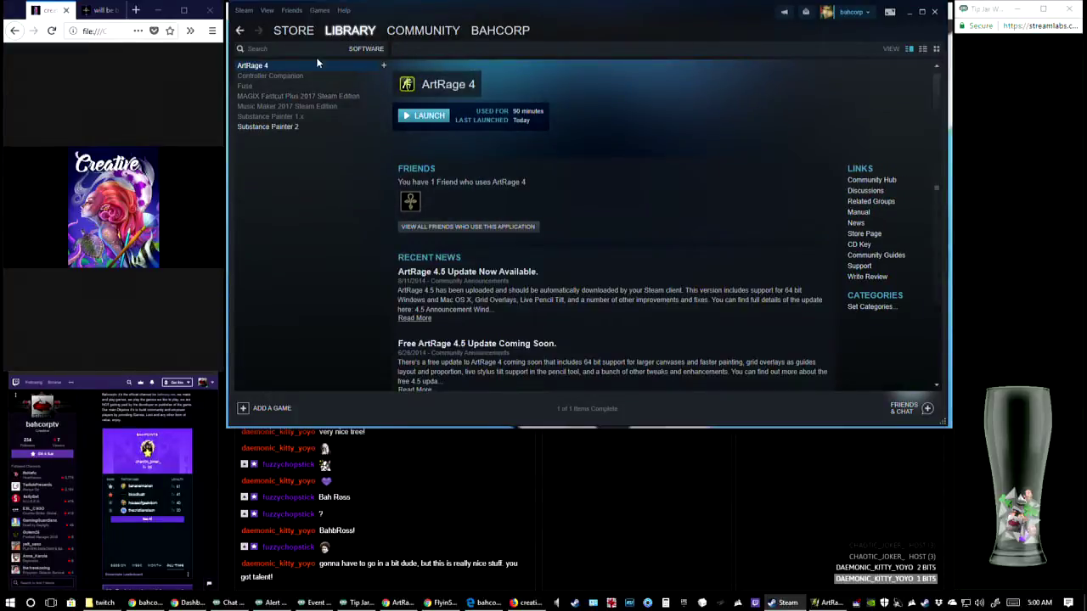
Open the Animation & Modeling software category in the Steam store
click(290, 43)
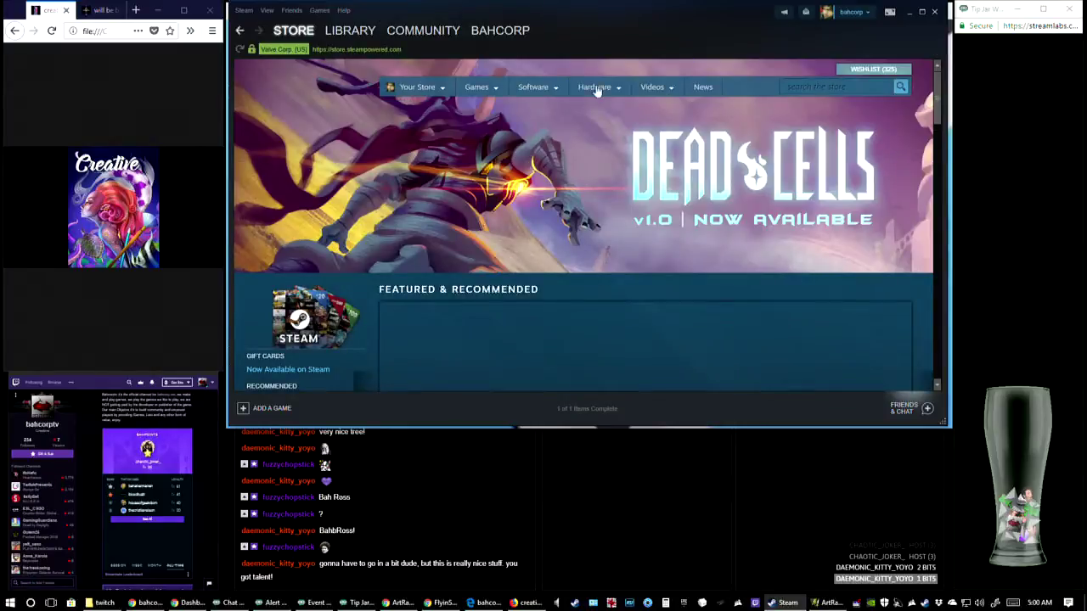
mouse_move(538, 92)
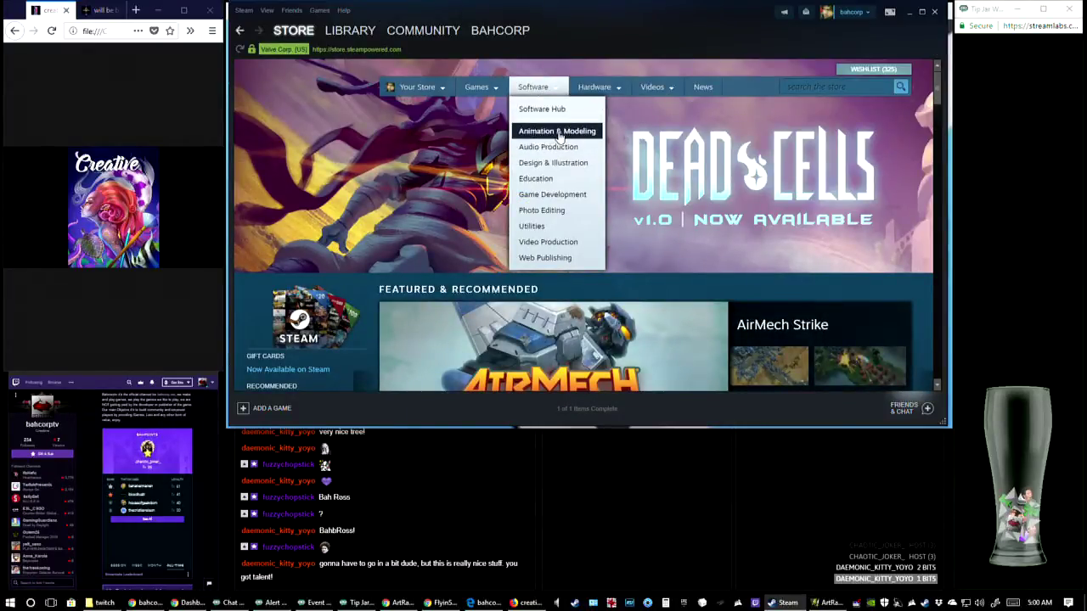
click(558, 132)
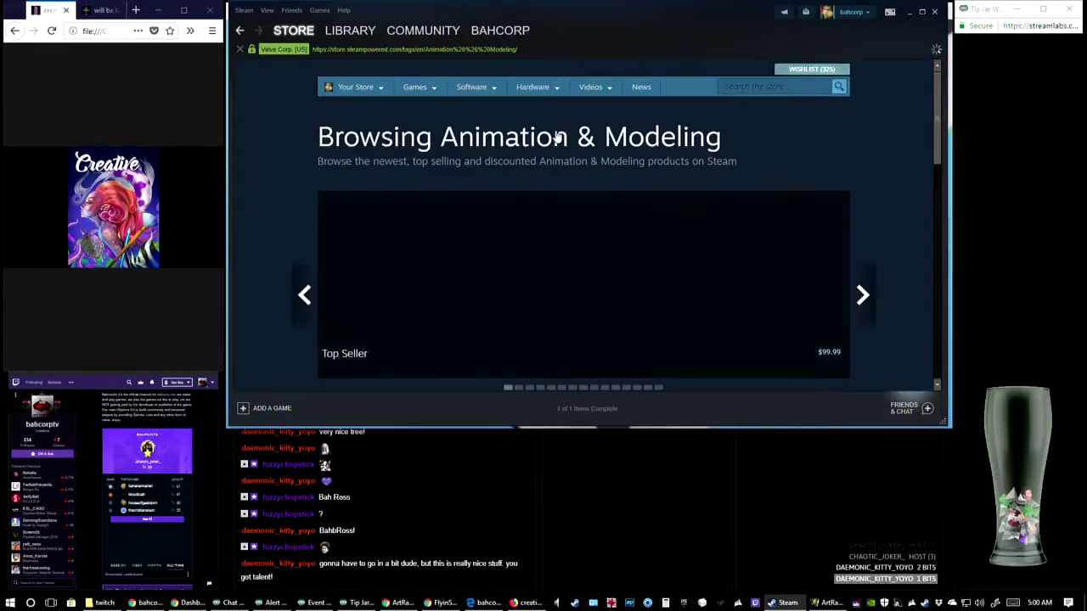
Look through the Top Selling and the New and Trending lists of Animation & Modeling products
scroll(538, 252, down, 3)
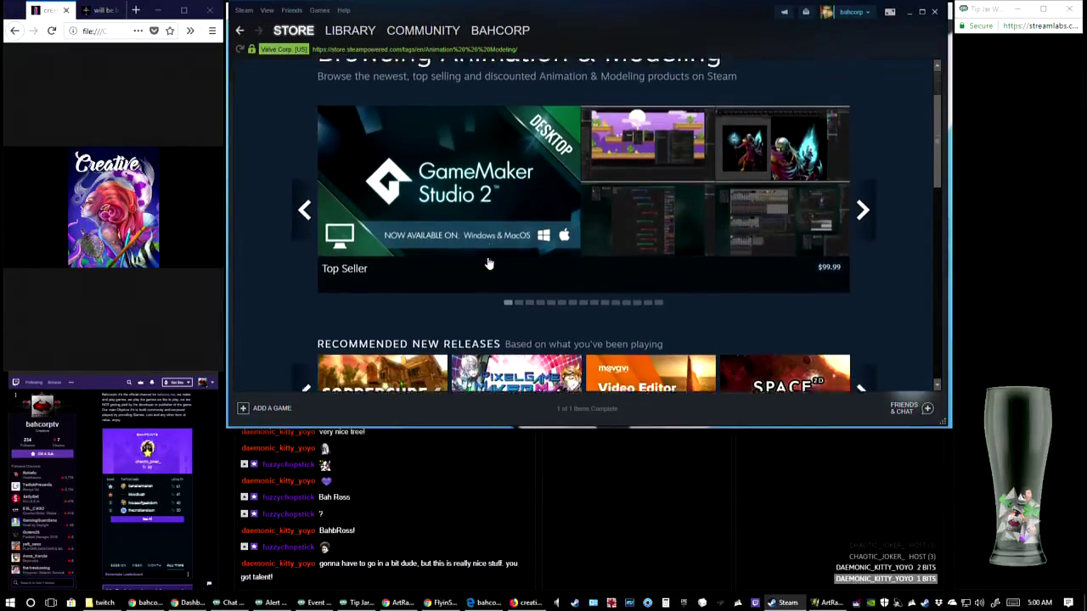
scroll(538, 253, down, 6)
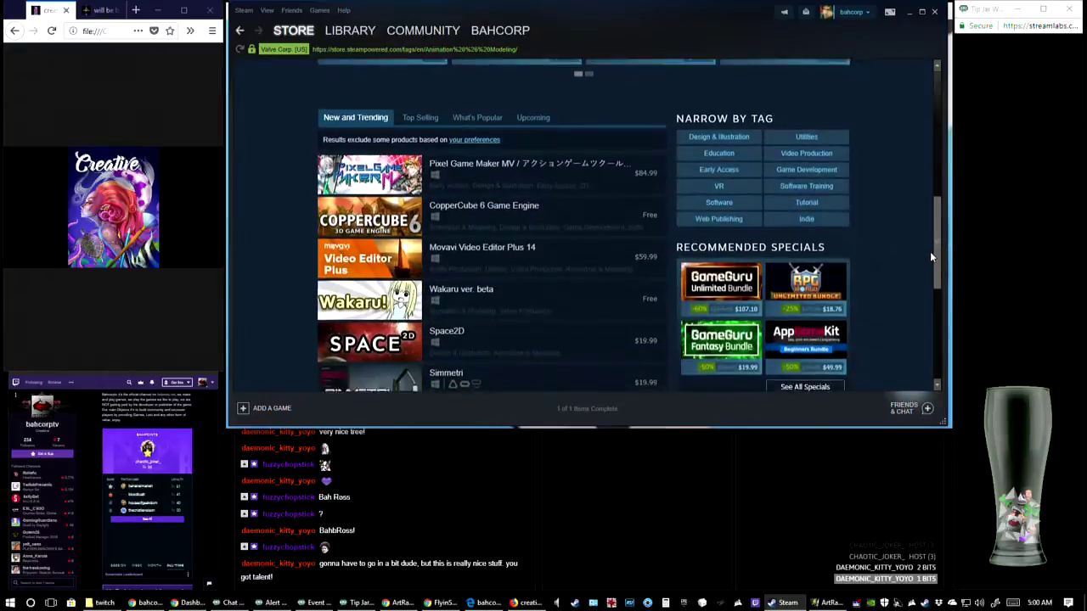
click(420, 113)
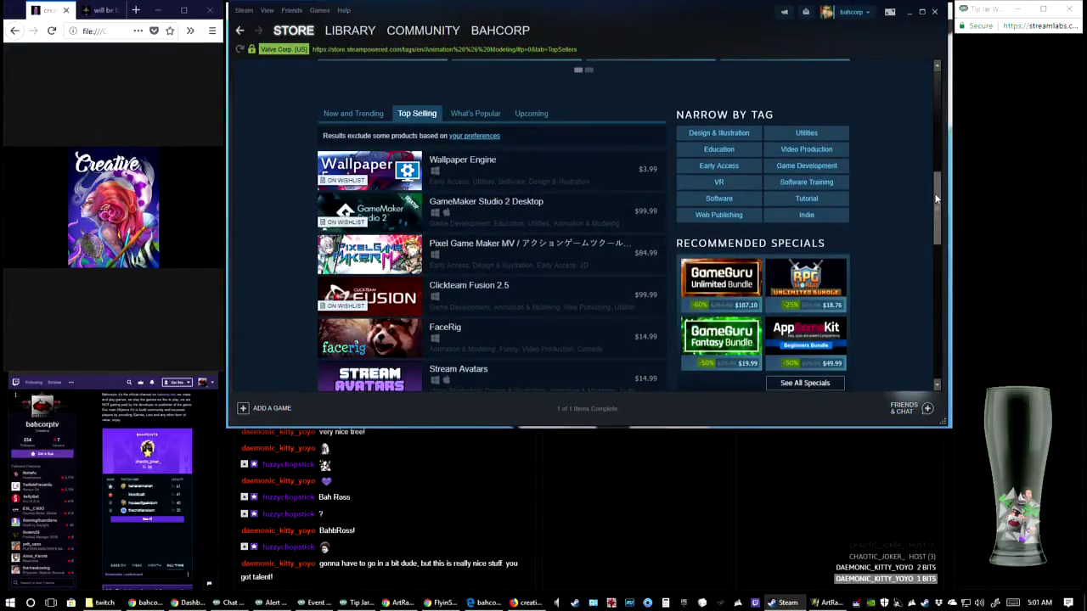
drag(936, 197, 917, 137)
click(353, 329)
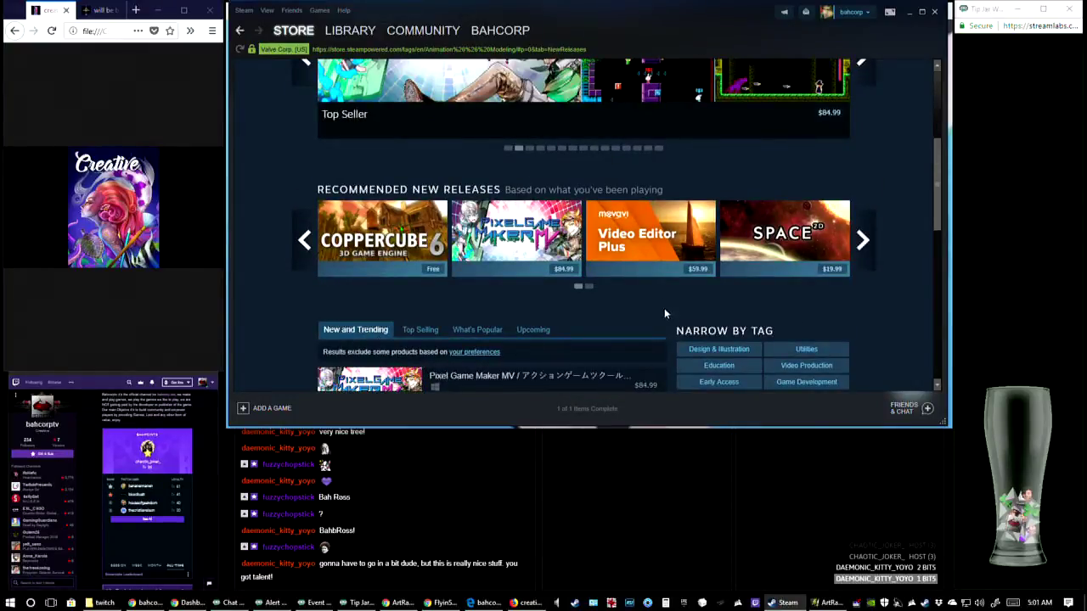
scroll(667, 311, down, 1)
drag(942, 169, 922, 231)
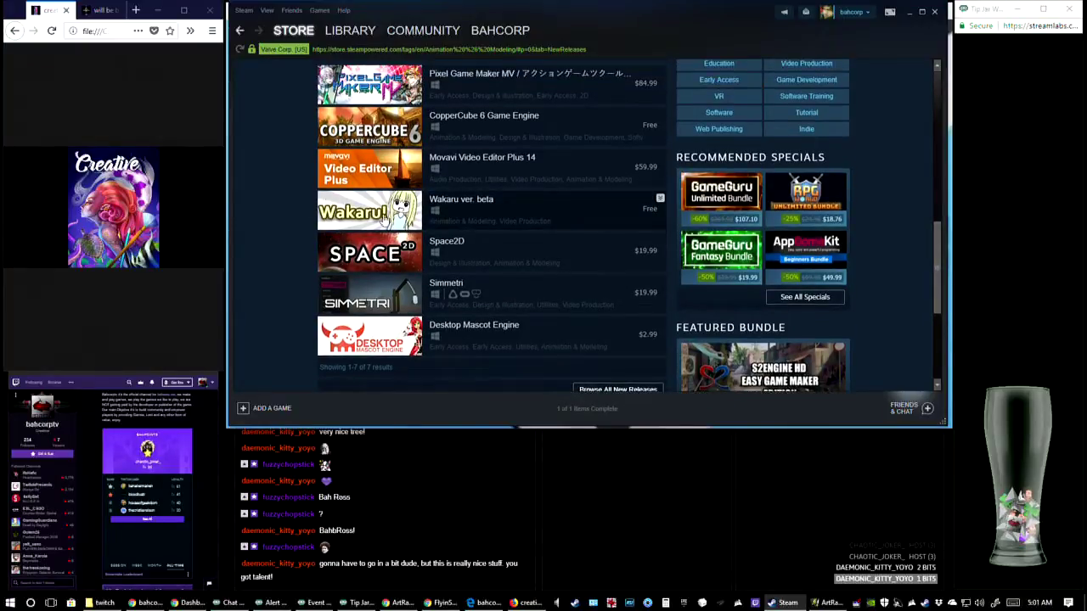
Show the What's Popular list for Animation & Modeling and look through its titles down to the end
scroll(660, 208, up, 1)
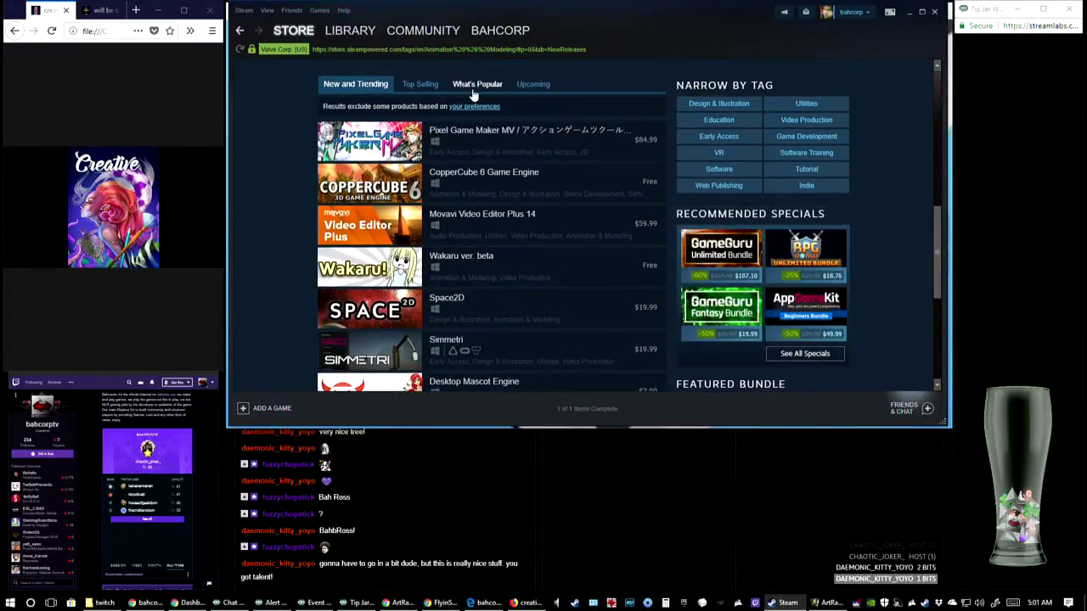
click(474, 88)
scroll(484, 259, down, 4)
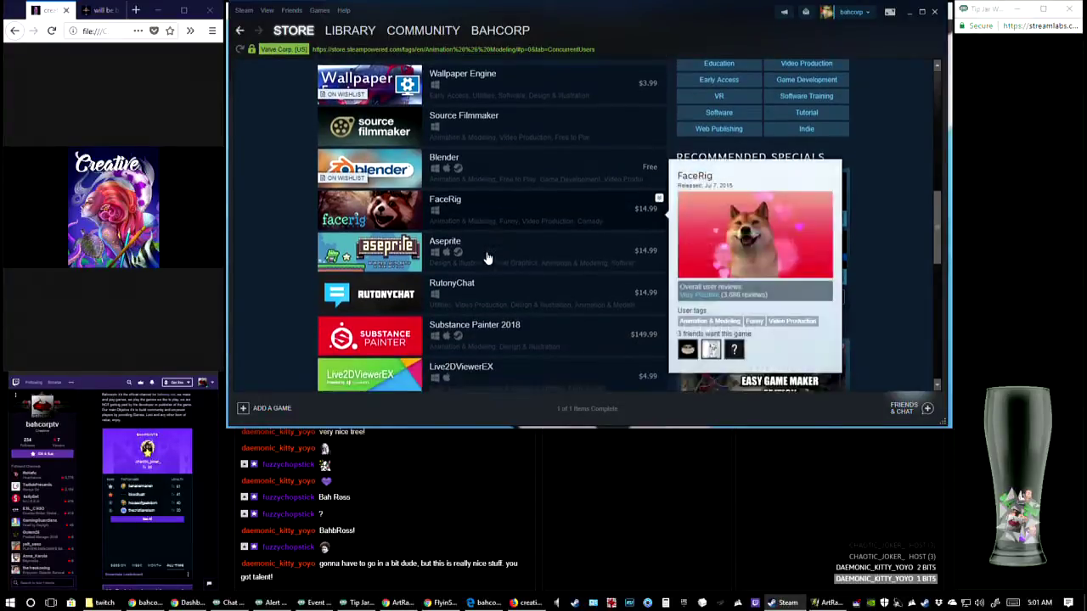
scroll(483, 263, down, 2)
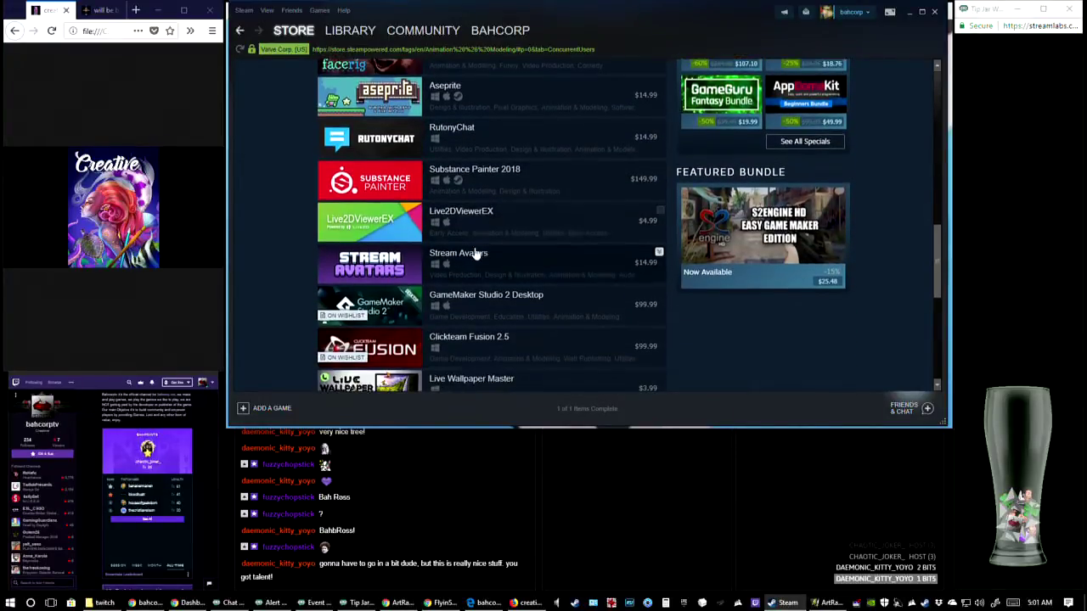
mouse_move(366, 187)
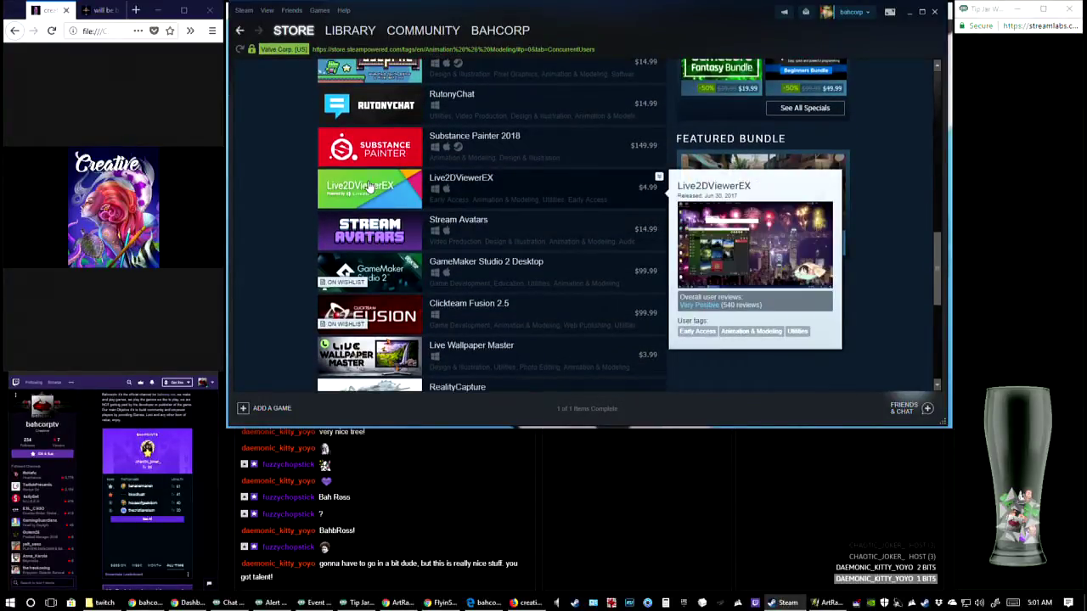
scroll(370, 186, down, 3)
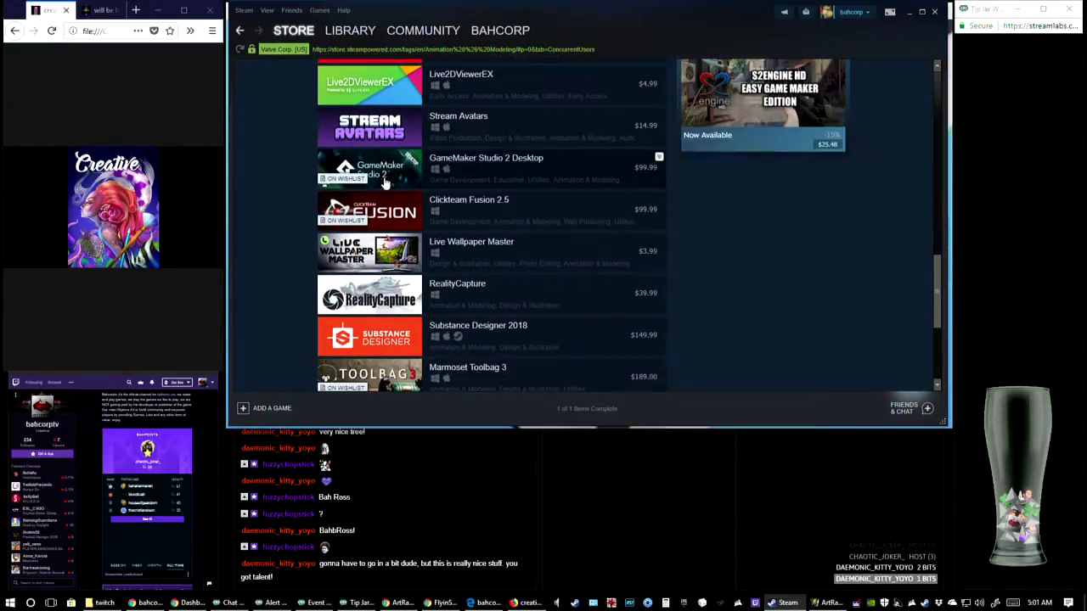
scroll(384, 183, down, 1)
scroll(929, 287, down, 2)
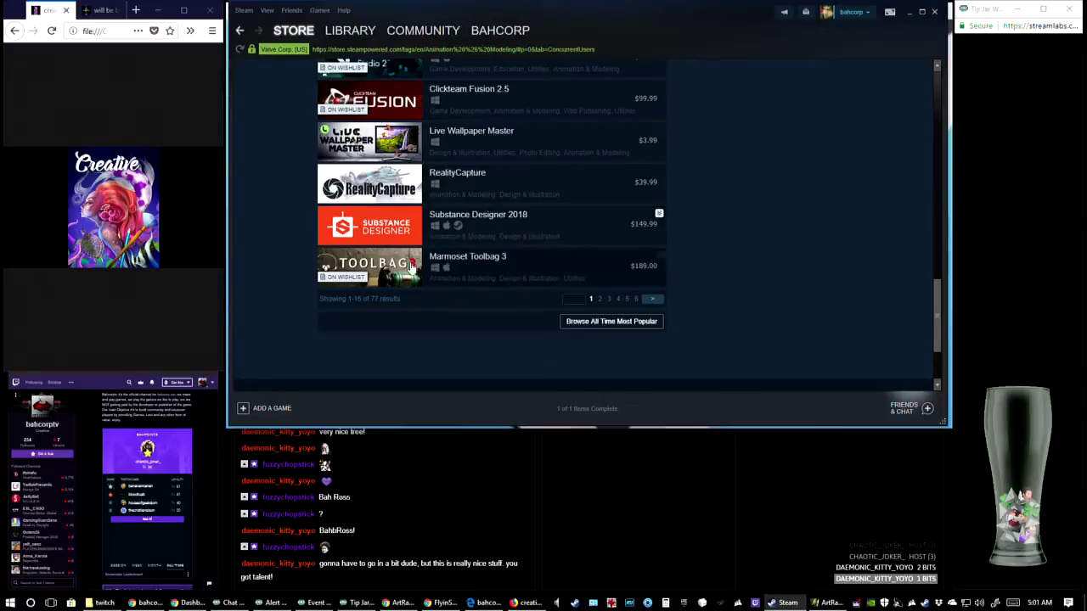
Narrow the Animation & Modeling products by the Design & Illustration tag and look through the first results page
scroll(933, 268, up, 5)
drag(933, 268, 929, 194)
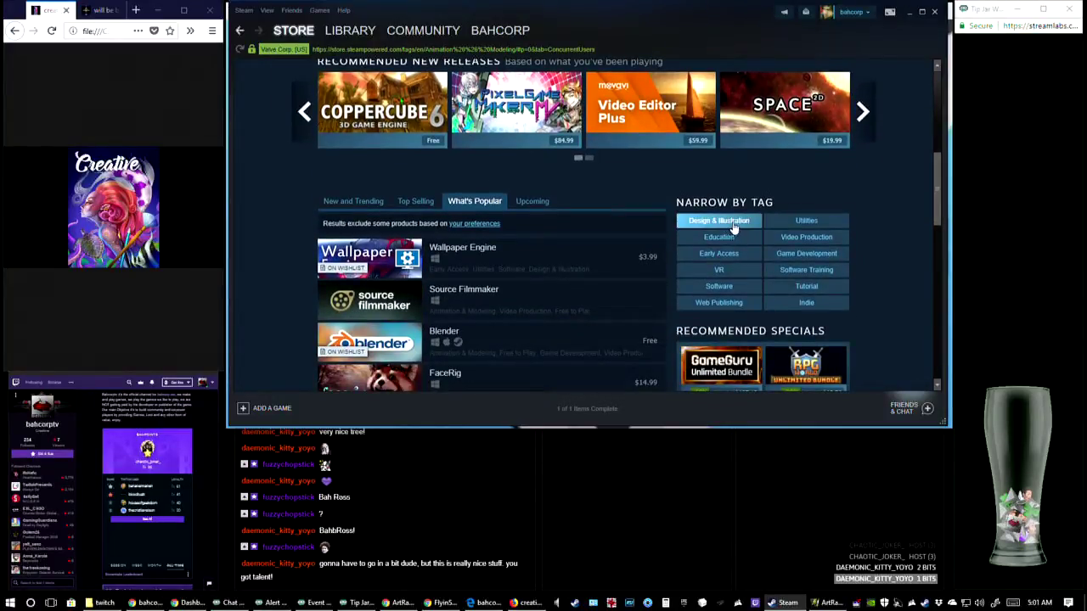
click(736, 224)
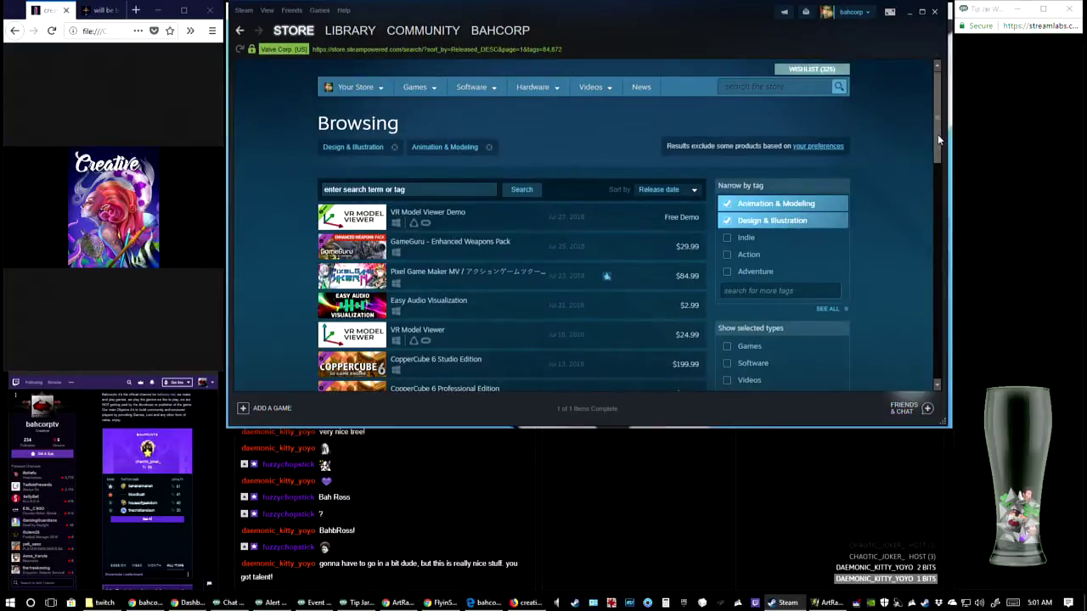
drag(938, 135, 910, 330)
Look through page 2 of the Animation & Modeling and Design & Illustration results
click(696, 253)
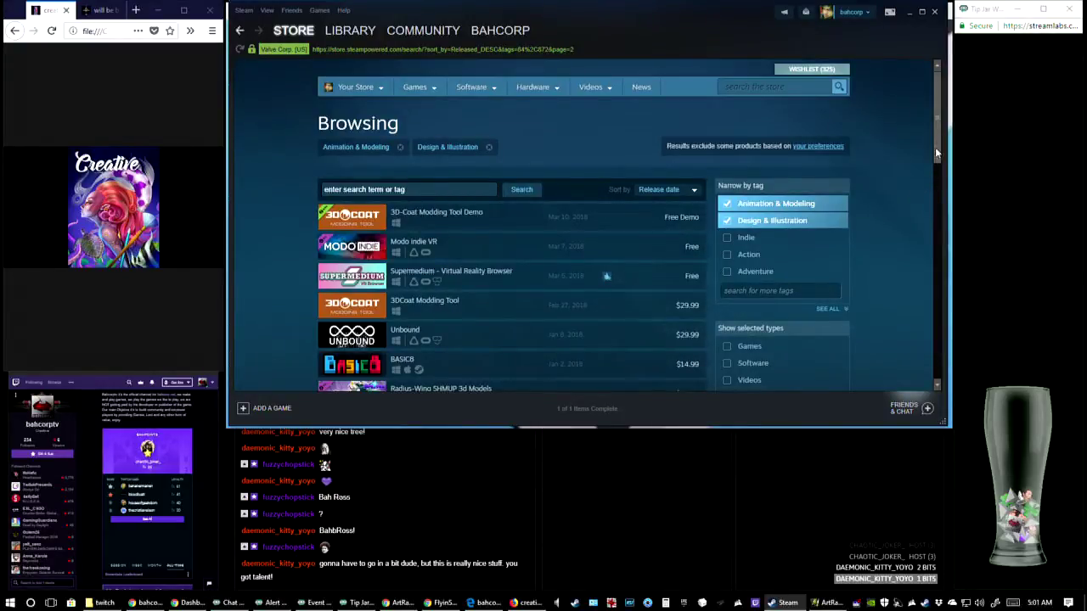
drag(935, 147, 934, 203)
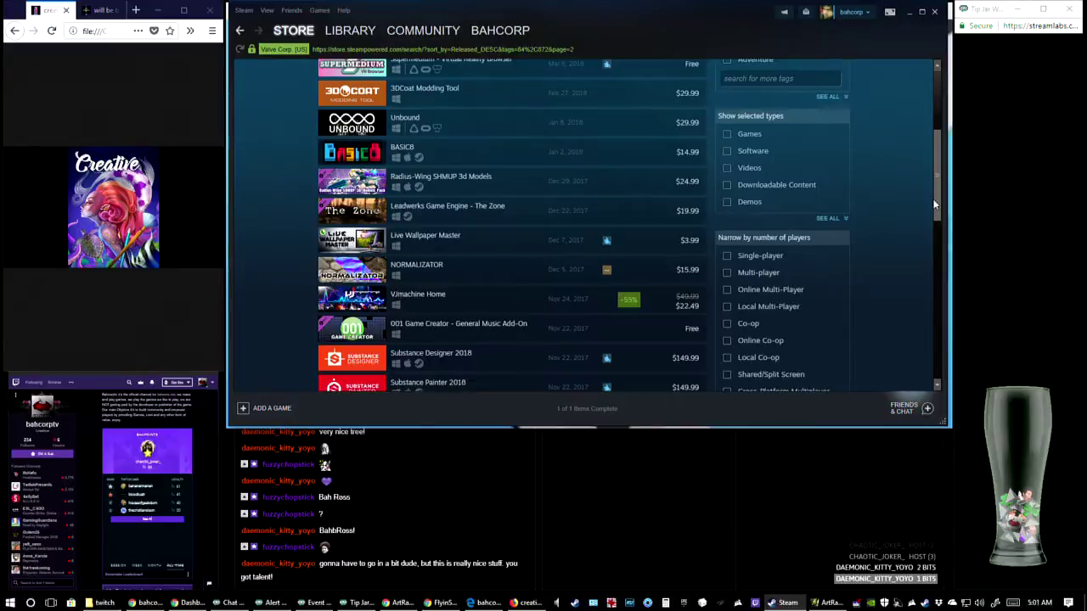
drag(934, 204, 916, 304)
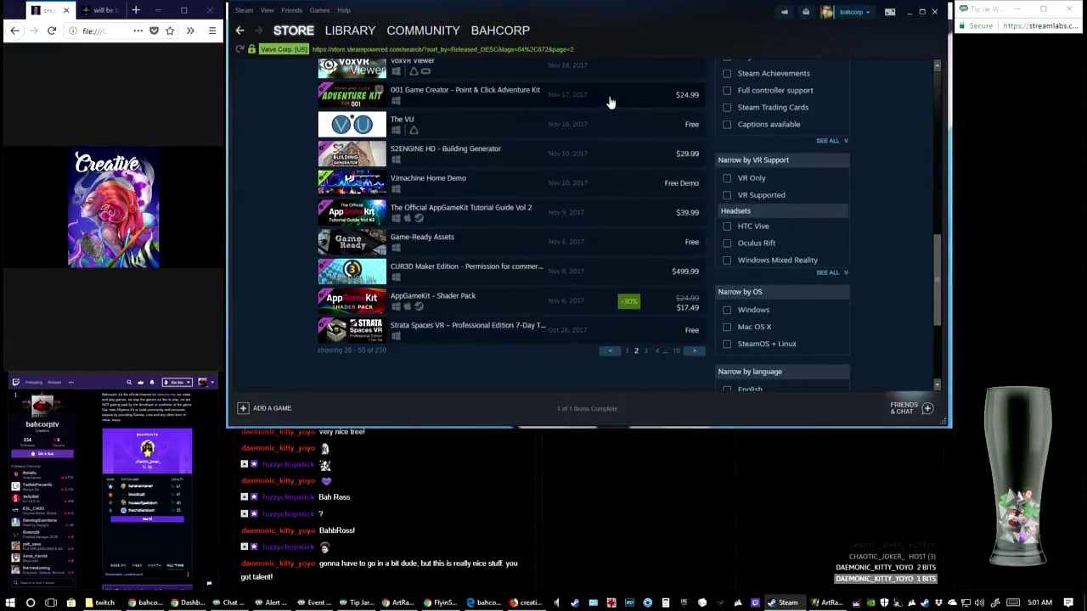
Go to page 3 of the tagged results and examine its software titles down to the end of the list
click(694, 352)
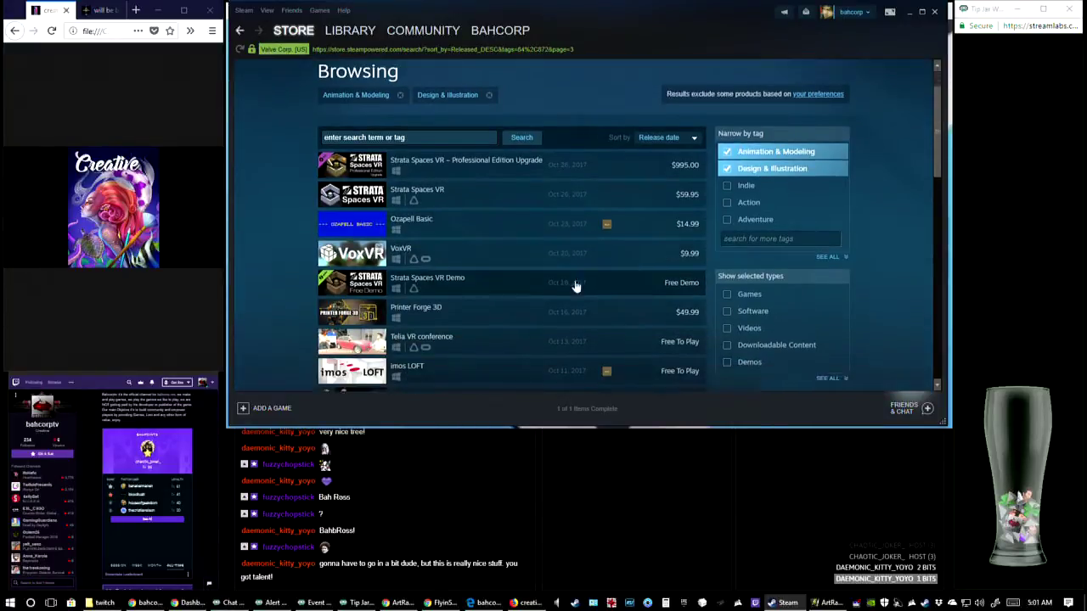
scroll(532, 263, down, 2)
scroll(544, 262, down, 2)
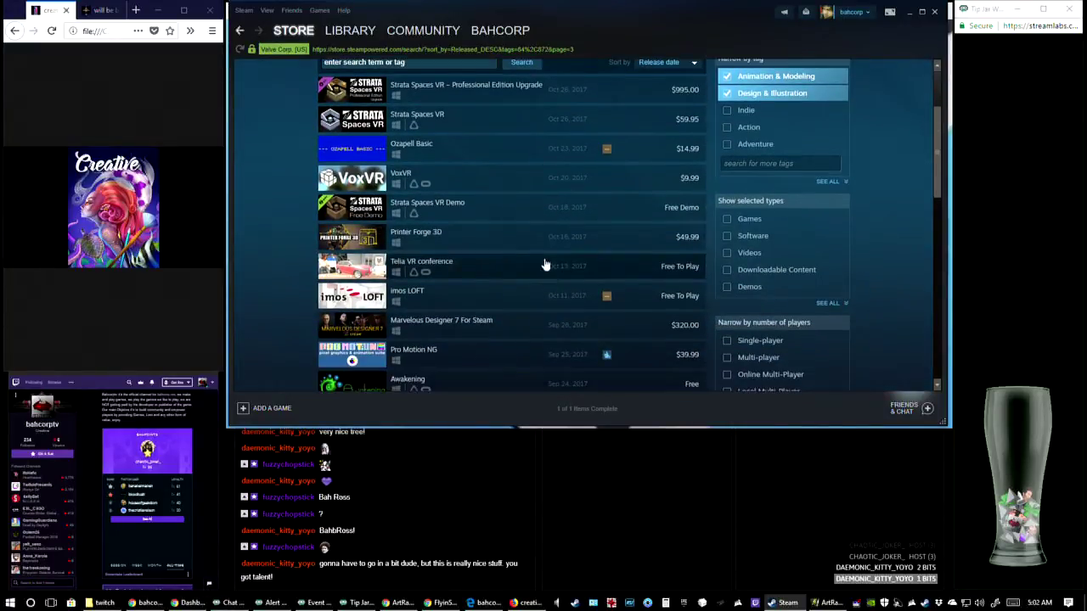
mouse_move(465, 257)
scroll(466, 257, down, 4)
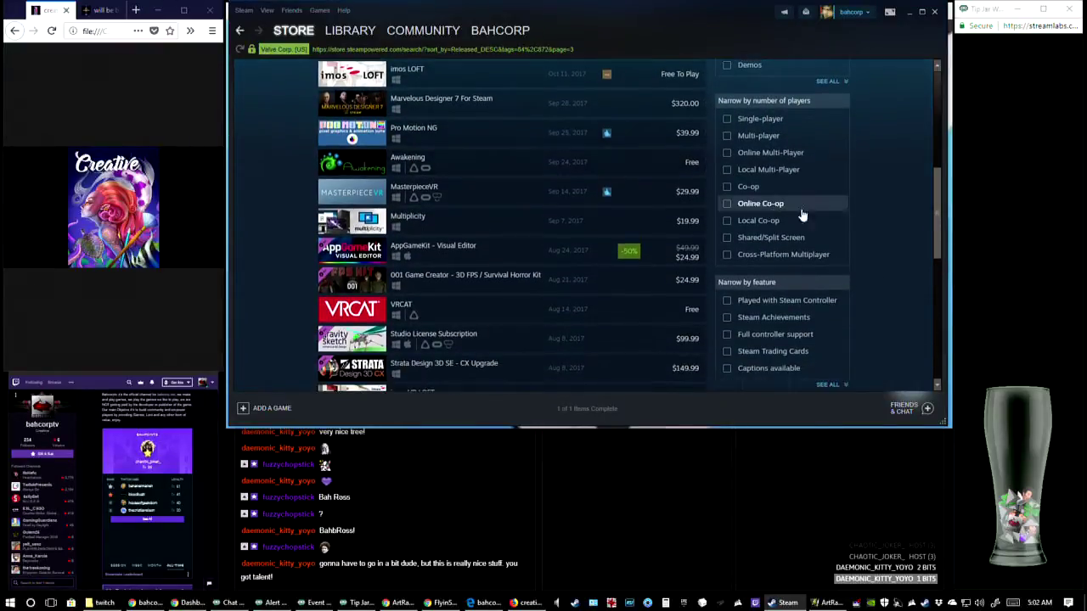
scroll(801, 211, down, 4)
scroll(591, 216, down, 5)
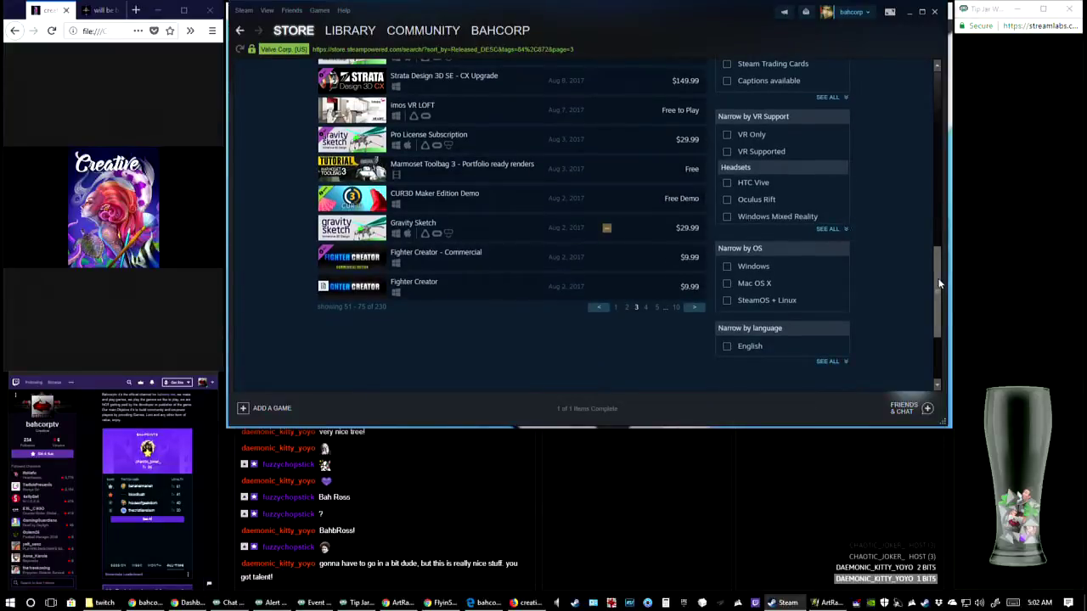
Go to page 4 of the tagged results and examine the software titles listed there
scroll(938, 283, down, 1)
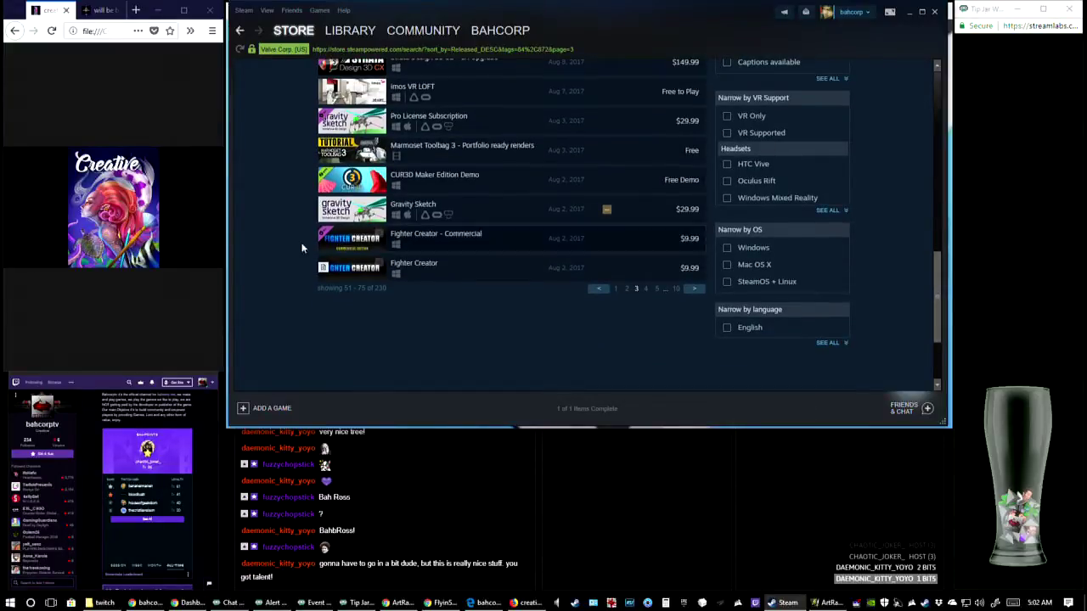
click(694, 288)
scroll(597, 231, down, 4)
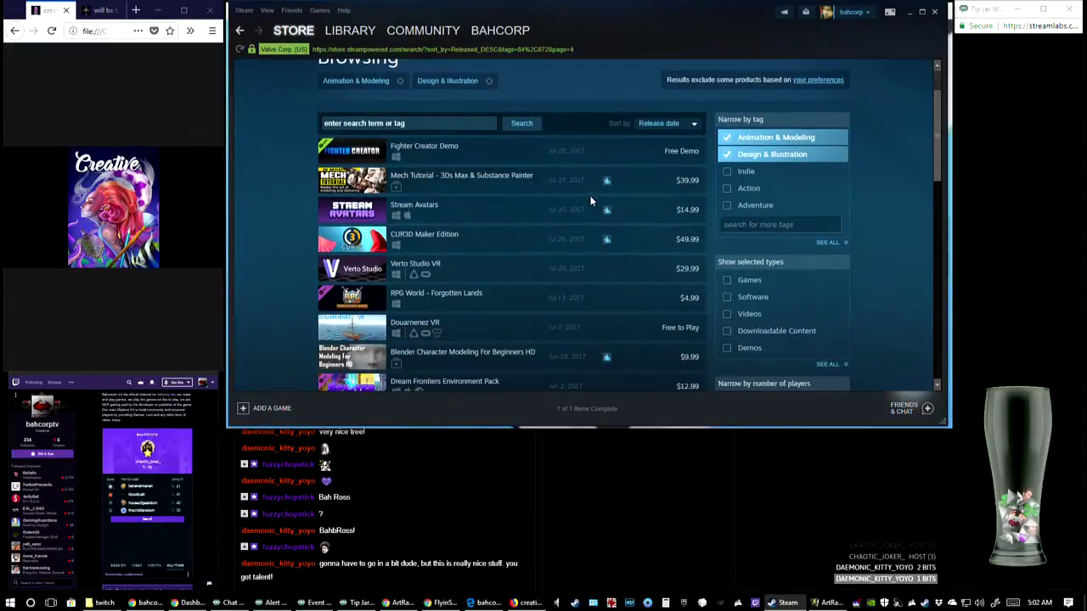
scroll(540, 258, down, 5)
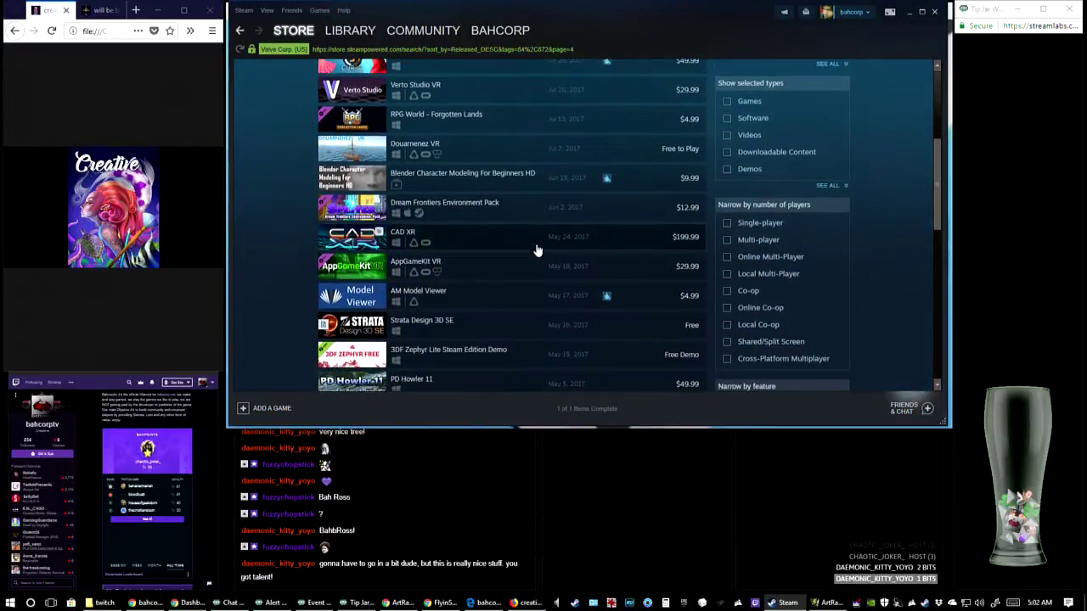
scroll(520, 255, down, 4)
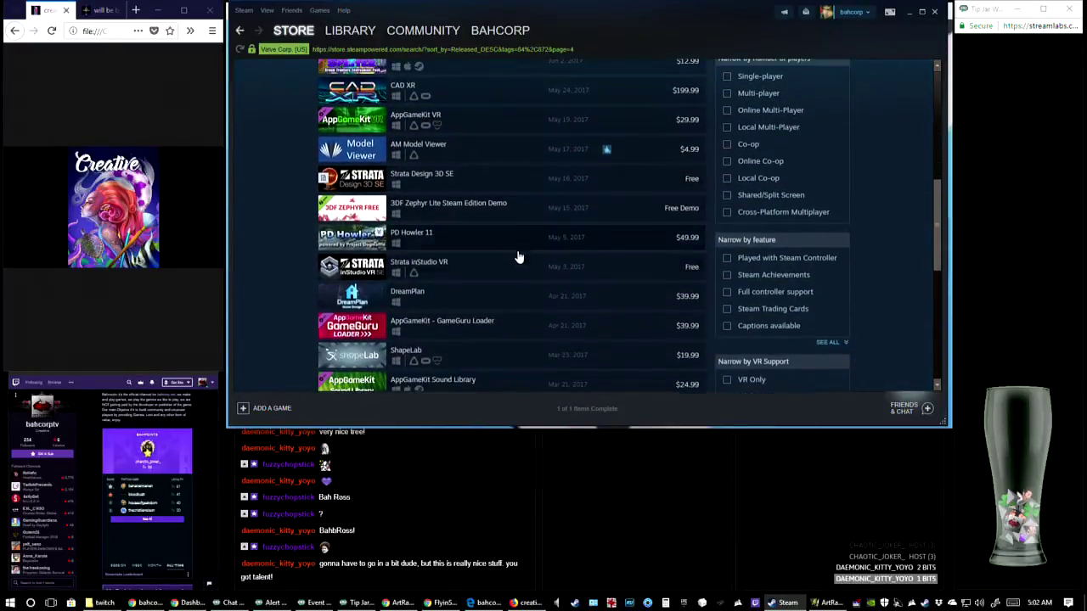
scroll(515, 257, down, 3)
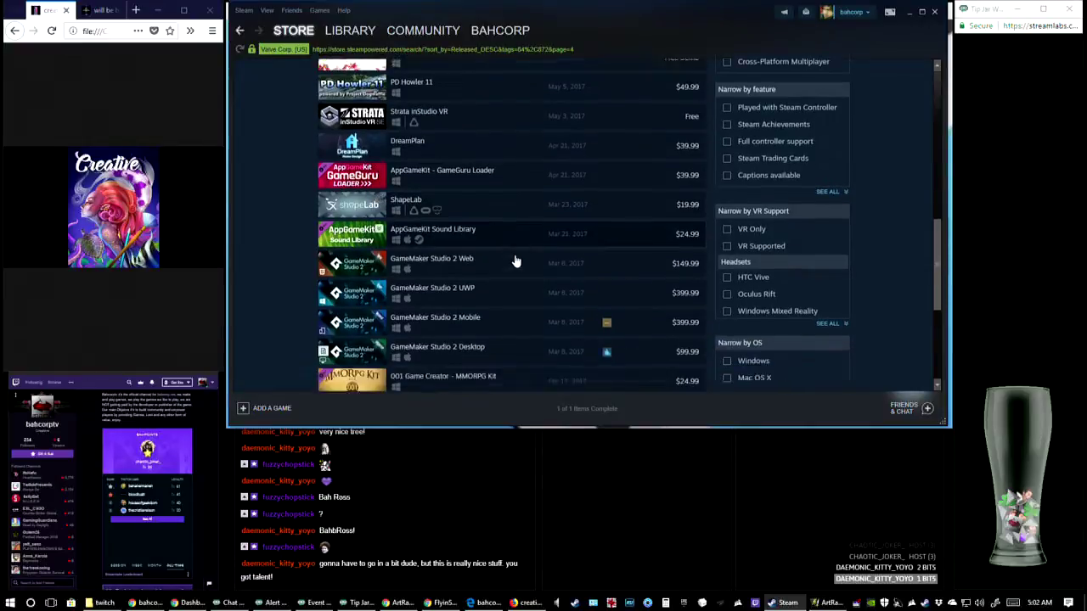
Show the games library and switch back to the character painting in ArtRage
click(350, 30)
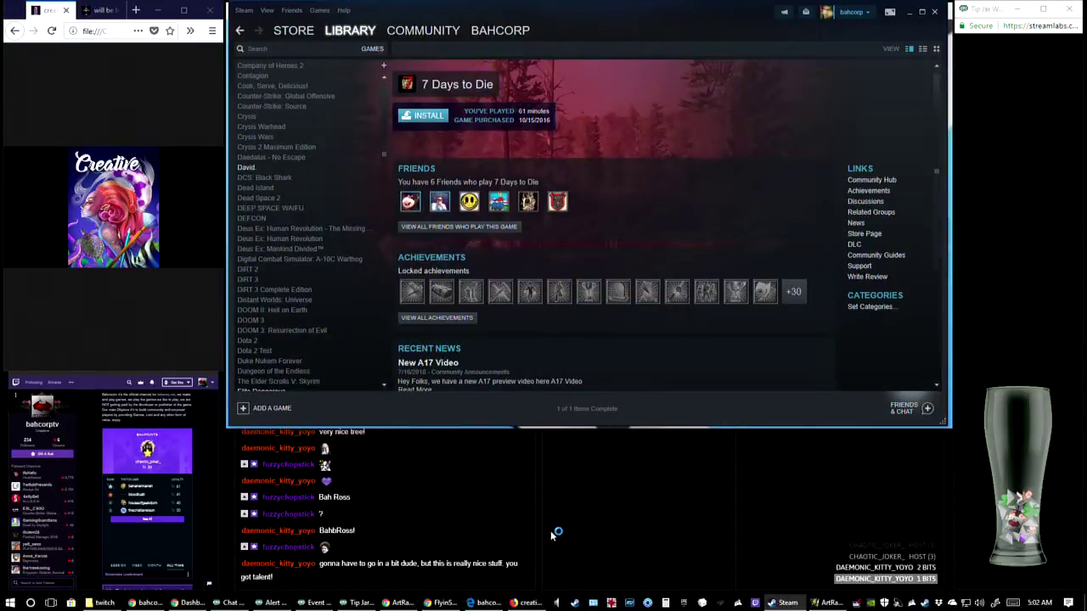
click(829, 603)
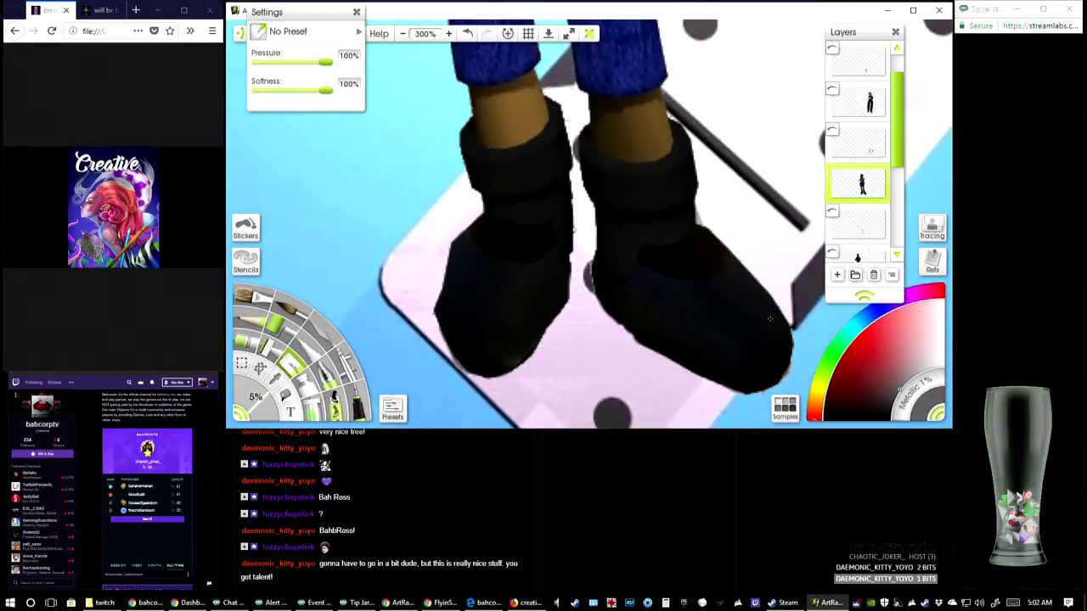
Move the Settings panel off the menu bar and reposition the Layers panel near the canvas edge
drag(595, 195, 583, 232)
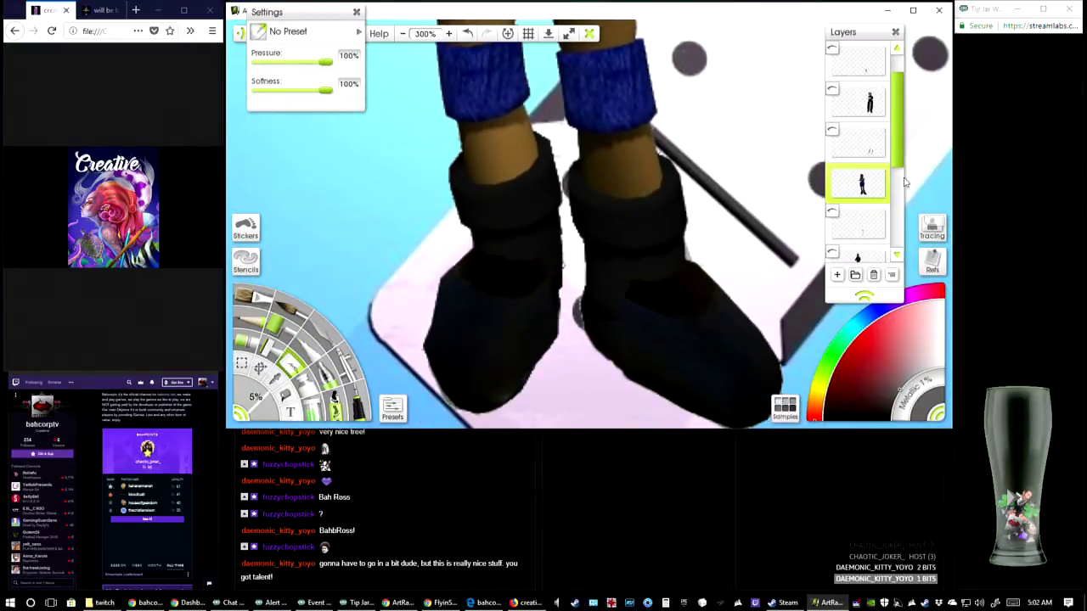
drag(904, 151, 902, 168)
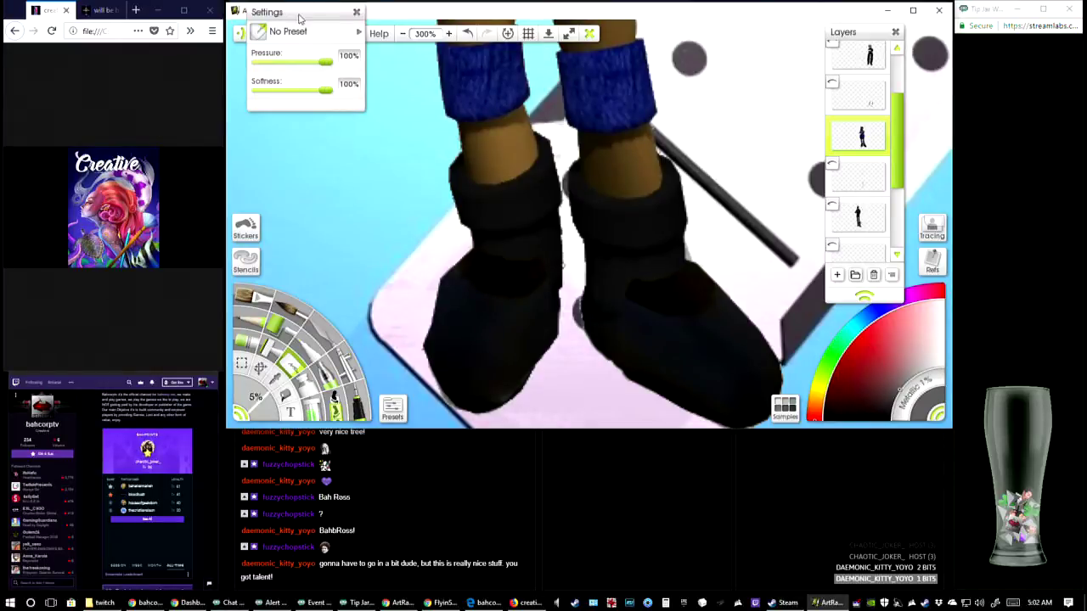
drag(293, 17, 329, 123)
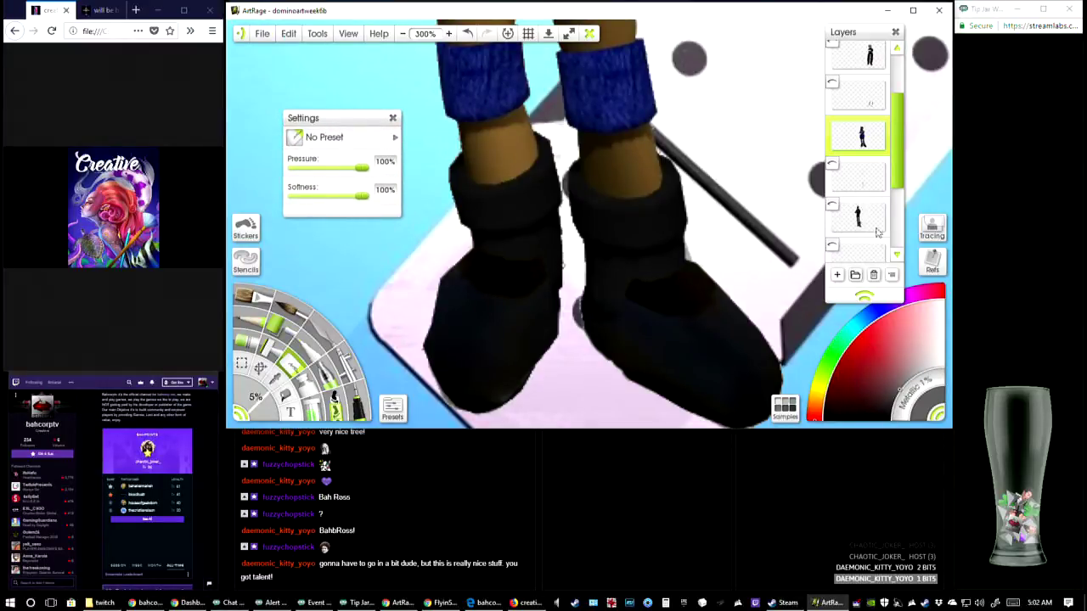
drag(891, 27, 753, 111)
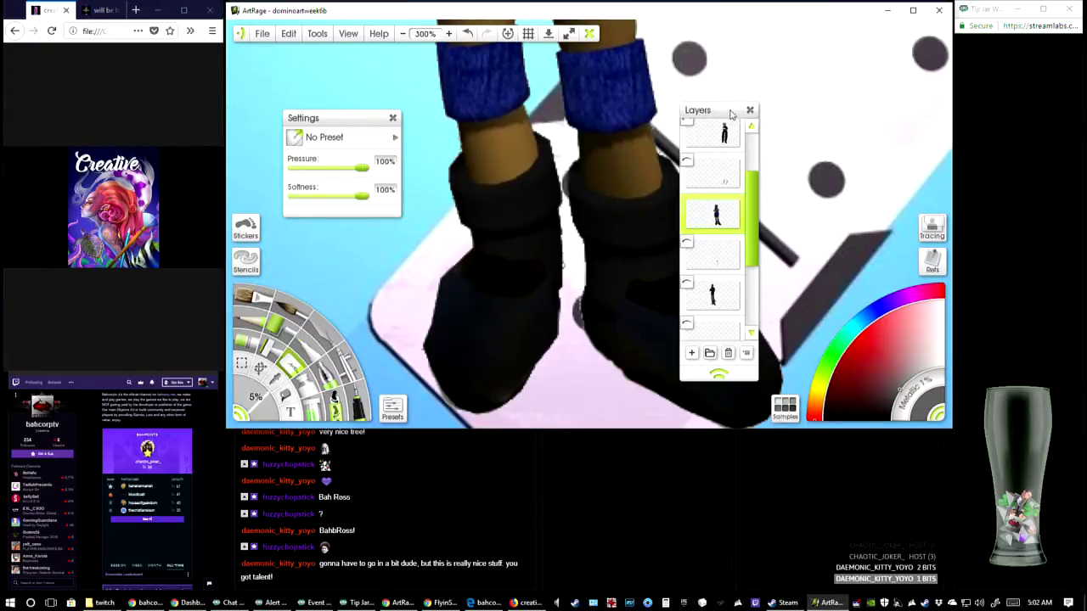
drag(732, 116, 902, 52)
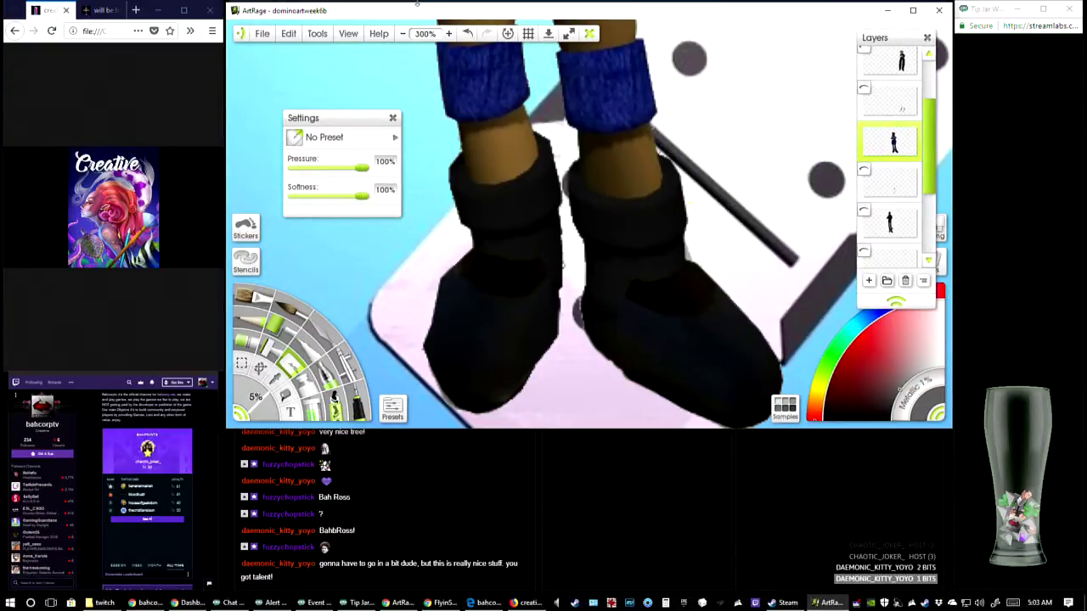
Hide the blue-dressed character's layer and show the layer with the black-clothed character in brown cuffs
click(405, 34)
click(404, 34)
click(404, 34)
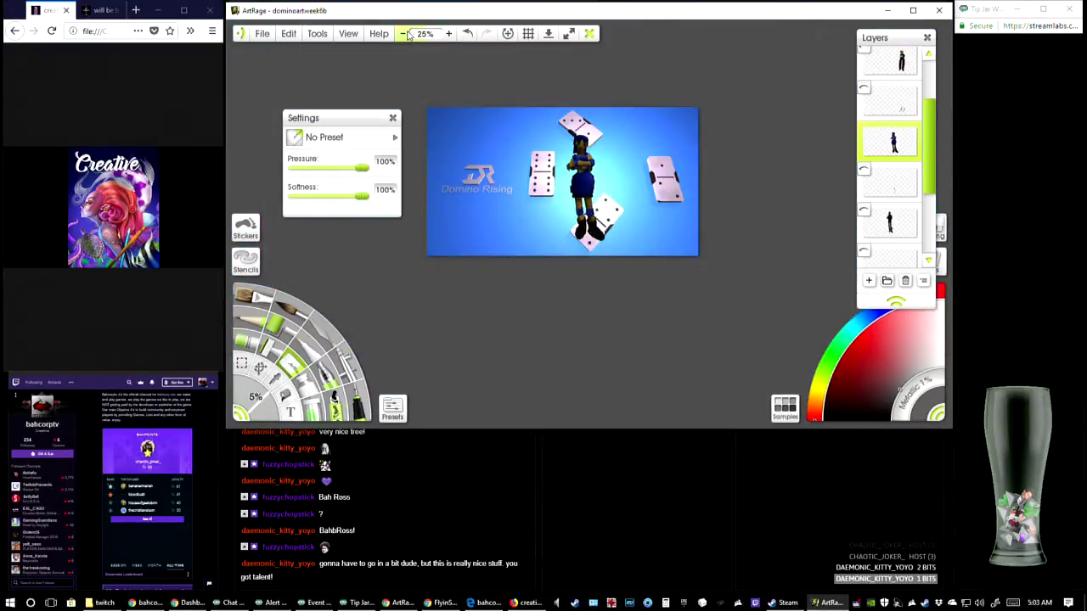
click(449, 34)
click(448, 34)
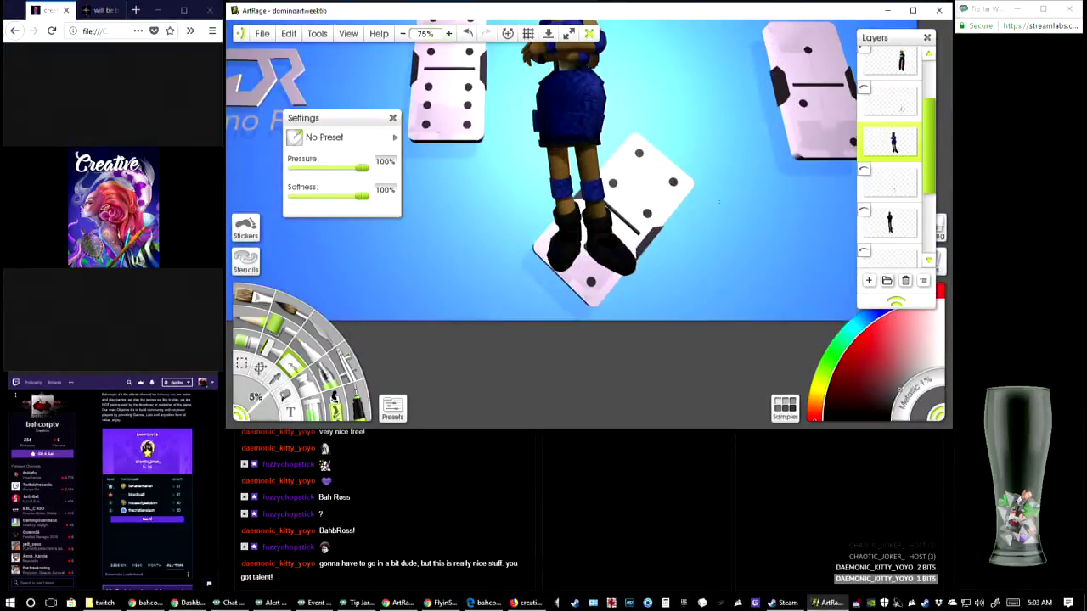
click(448, 33)
click(402, 33)
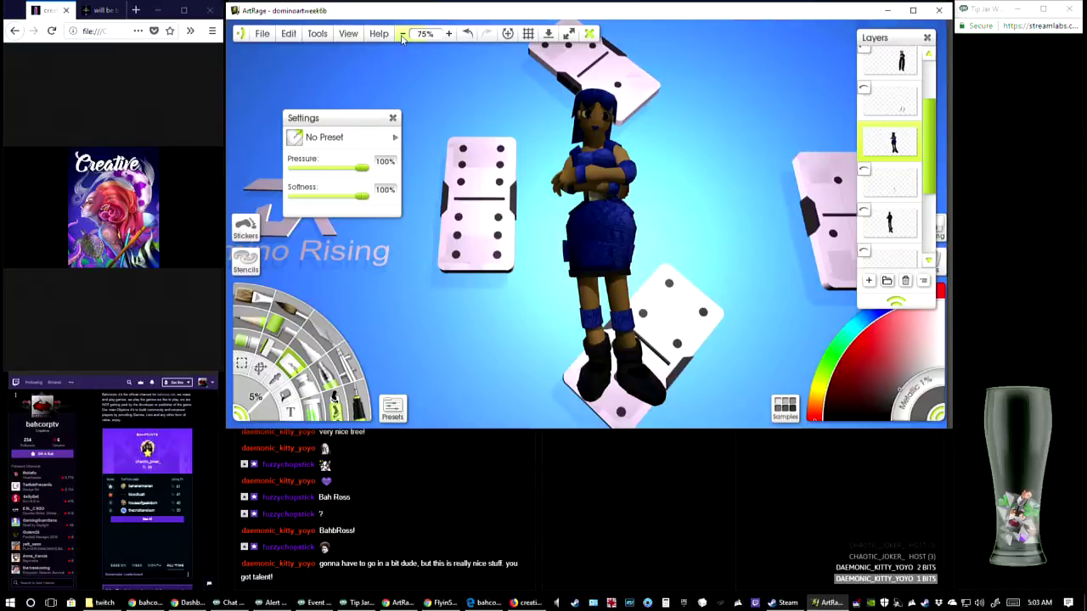
click(448, 34)
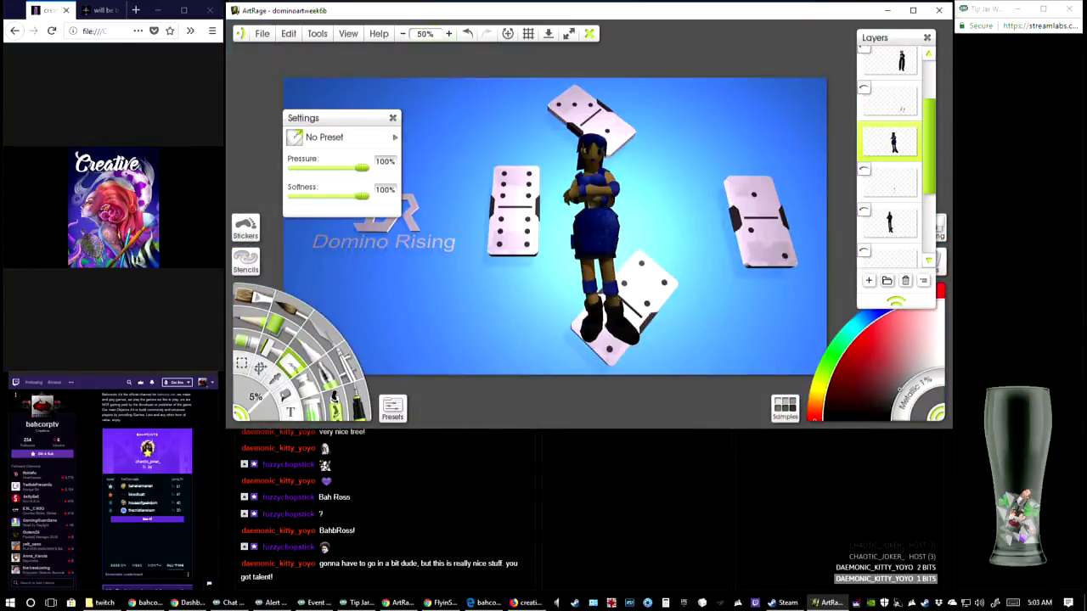
drag(640, 270, 667, 270)
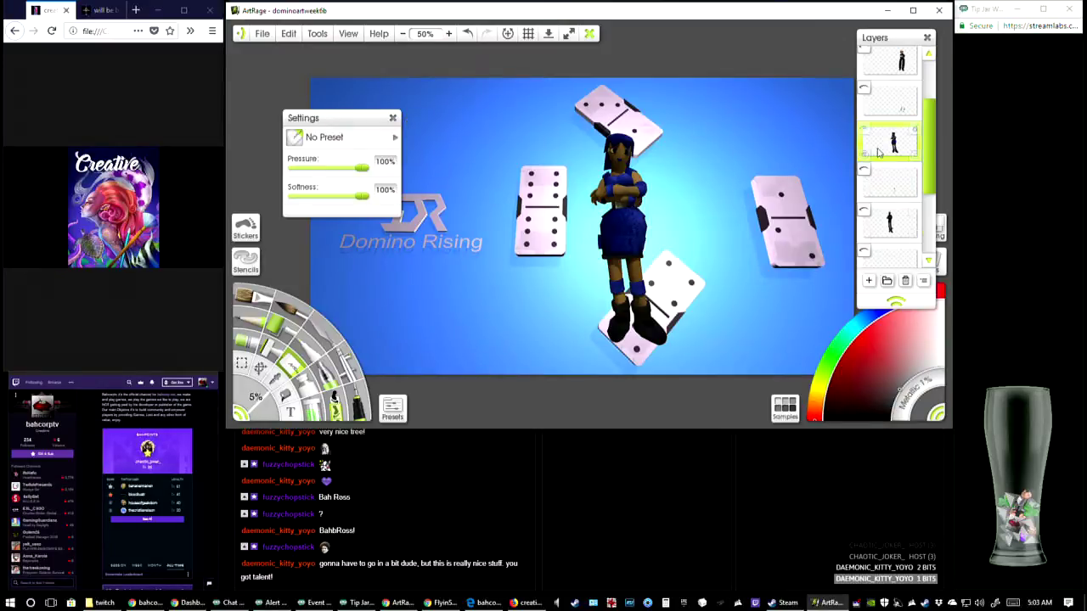
click(864, 129)
click(901, 222)
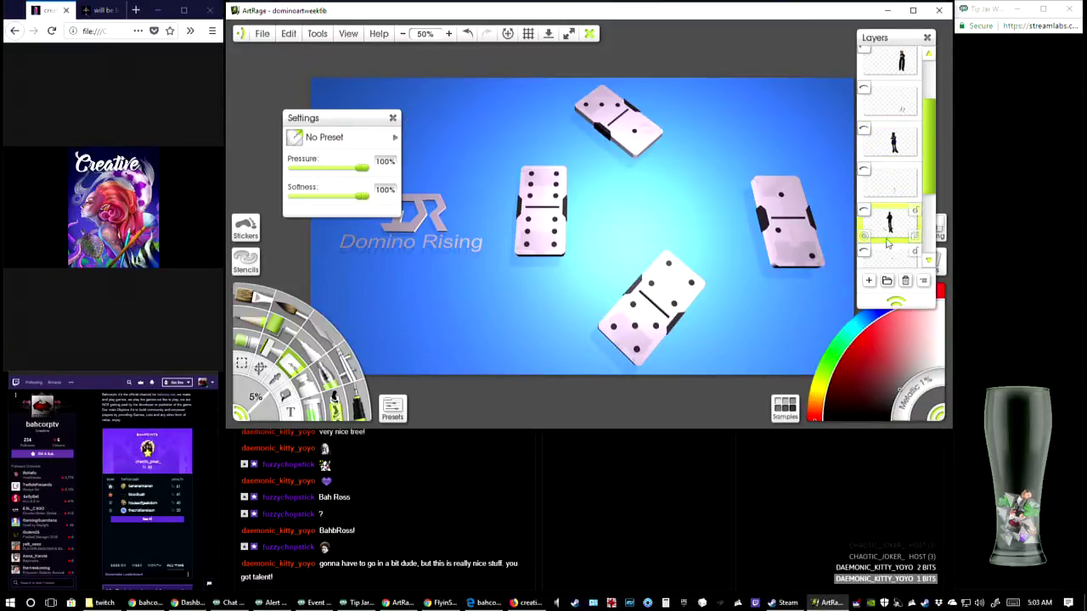
click(863, 211)
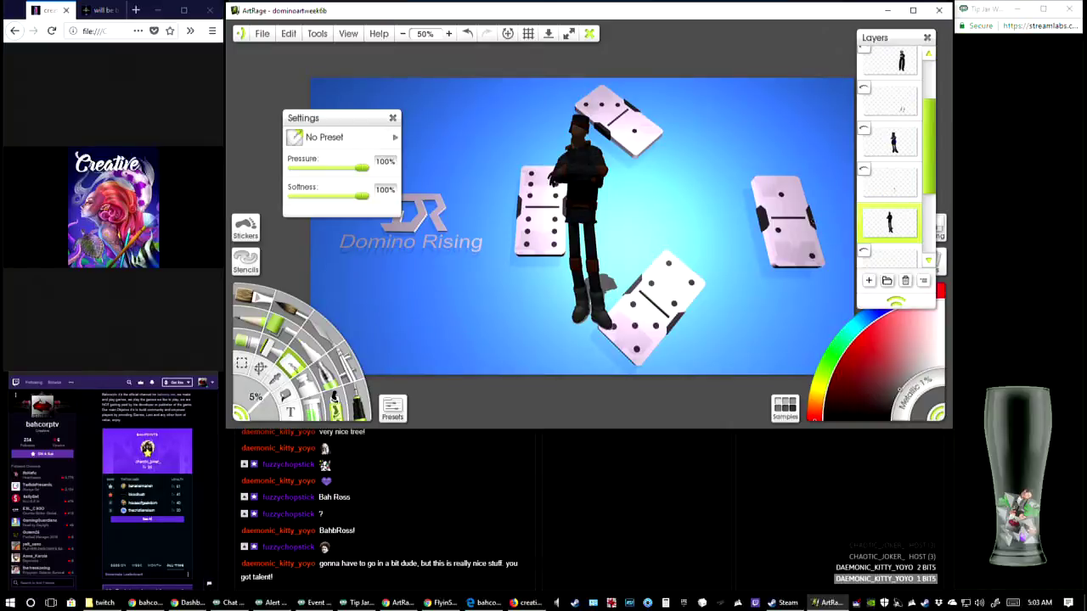
Magic-wand select the grey shadow areas around the black-clothed character's boots at 10% spread and delete them from the layer
click(451, 34)
drag(706, 390, 717, 230)
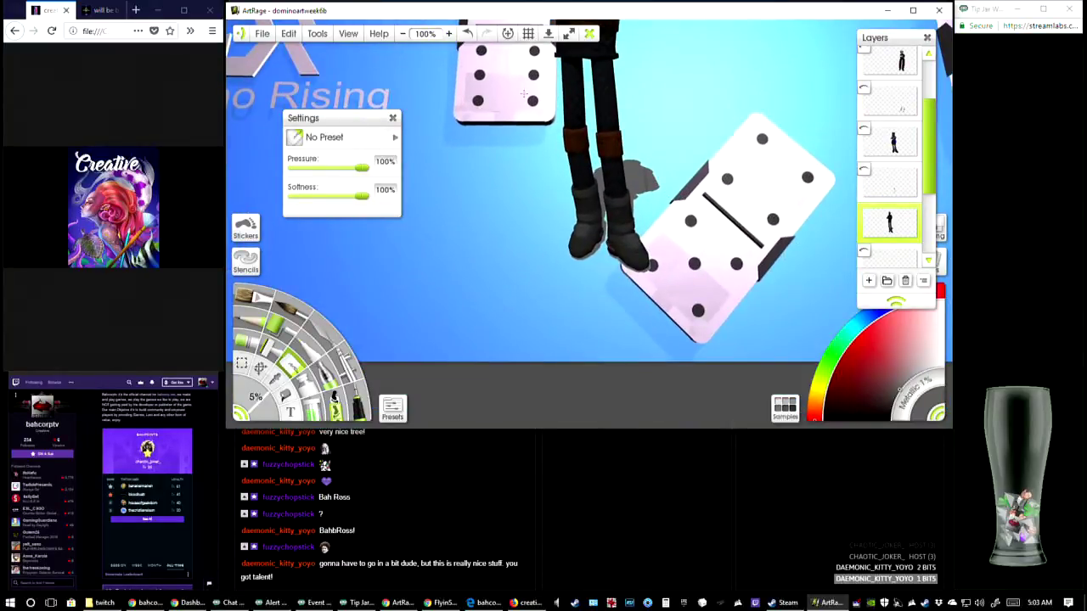
click(450, 35)
click(450, 34)
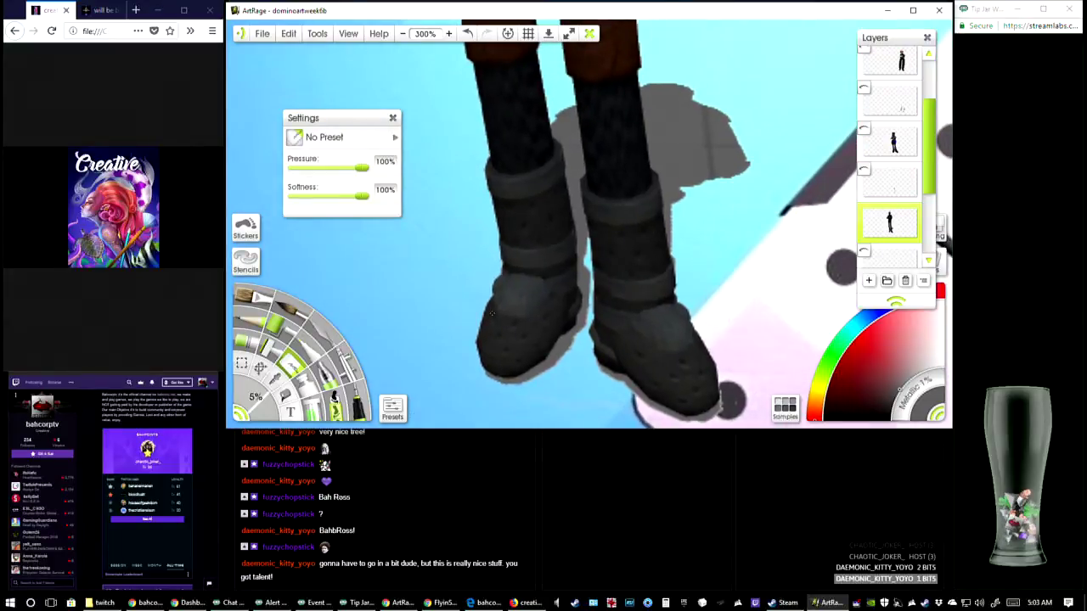
click(243, 363)
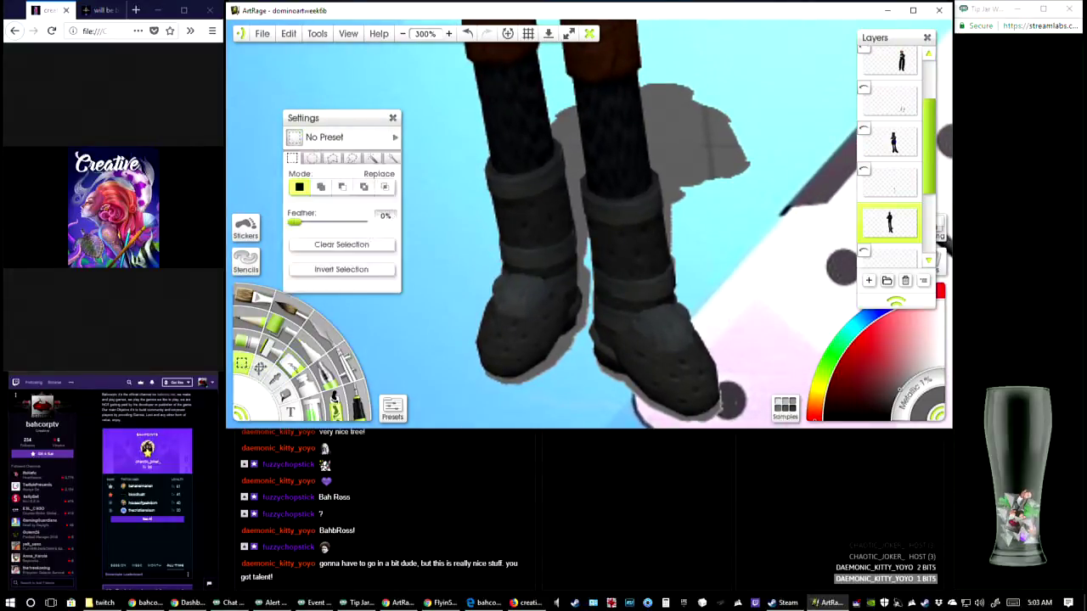
click(372, 158)
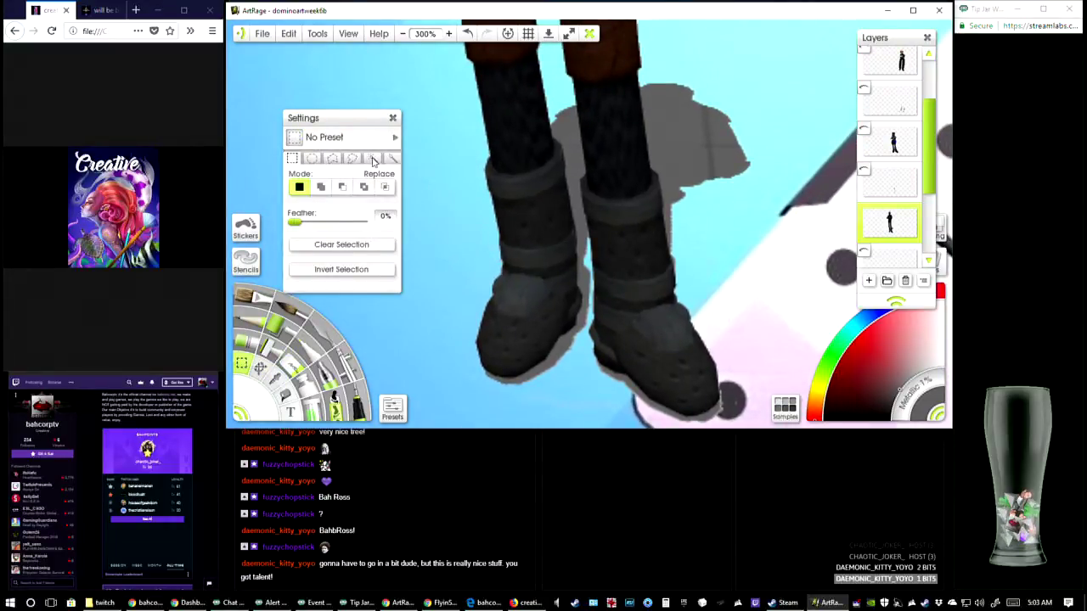
click(575, 146)
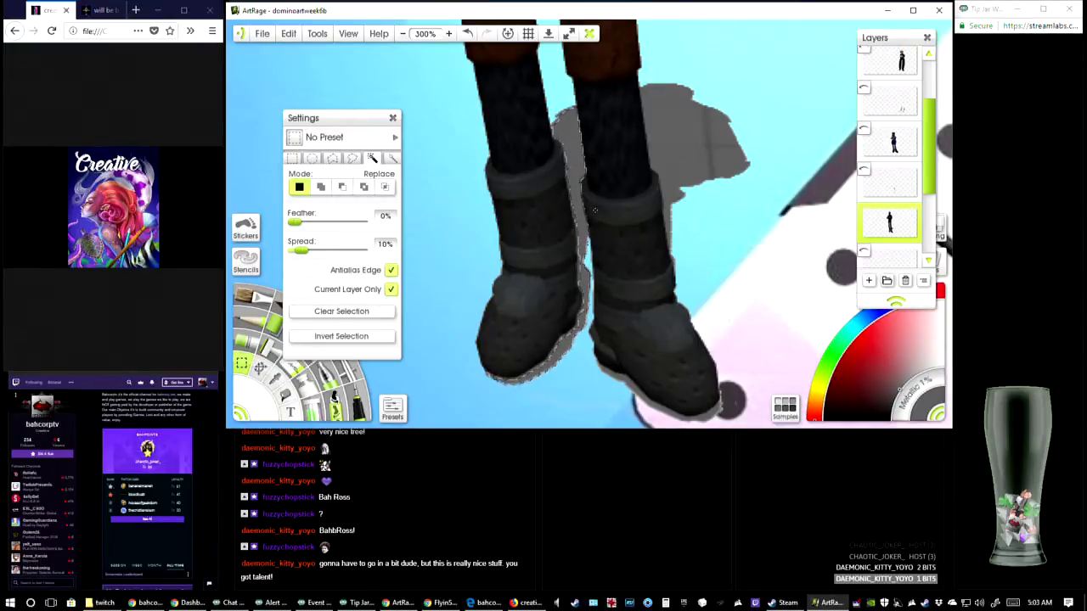
key(Delete)
click(708, 157)
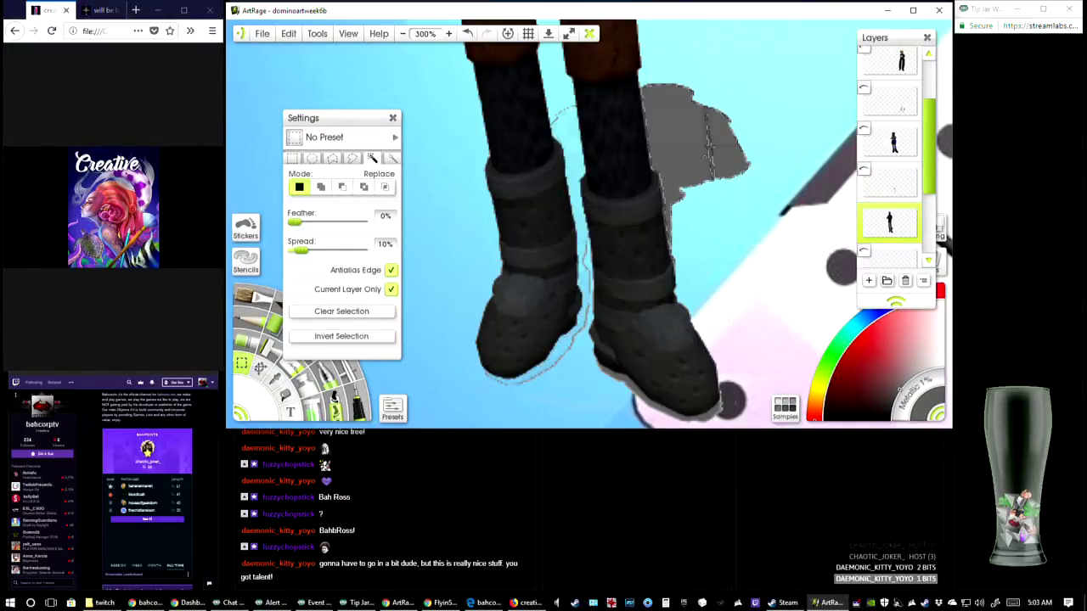
key(Delete)
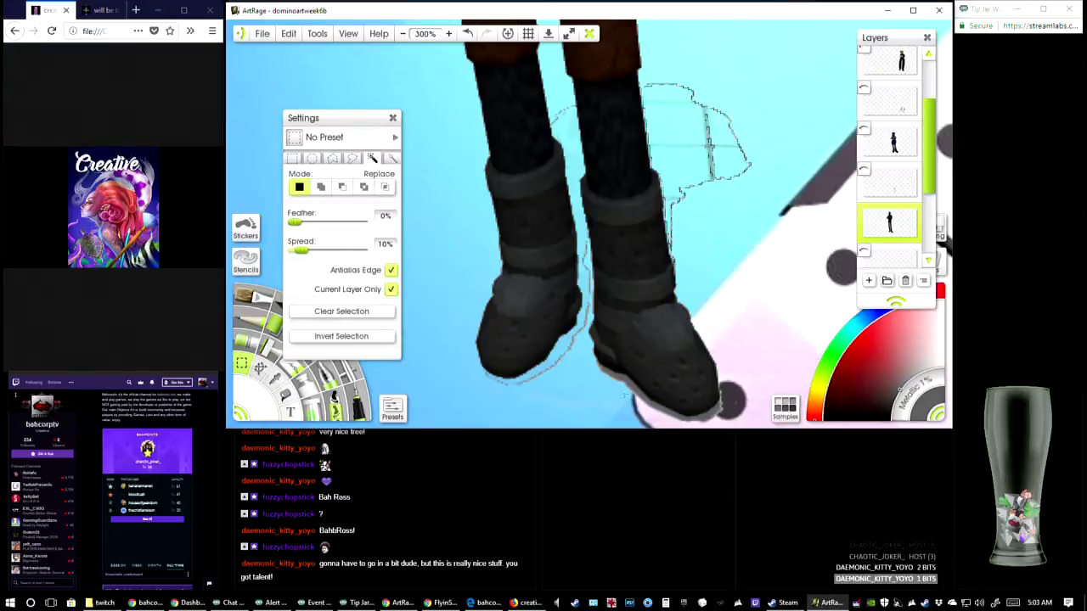
click(625, 395)
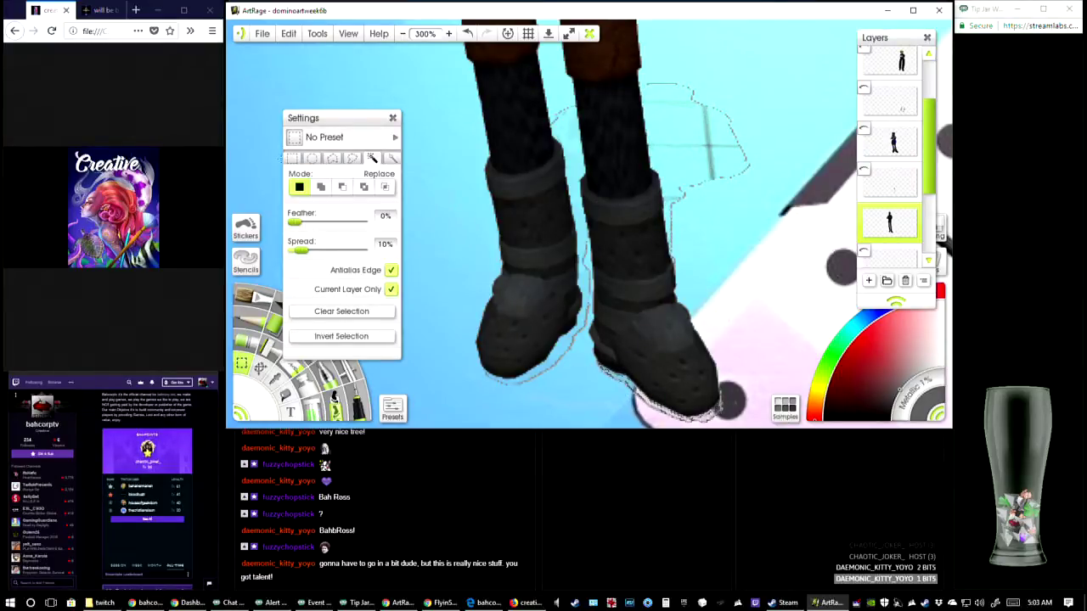
Clear the selection and erase the leftover shadow outline around the rear boot and between the legs
click(293, 160)
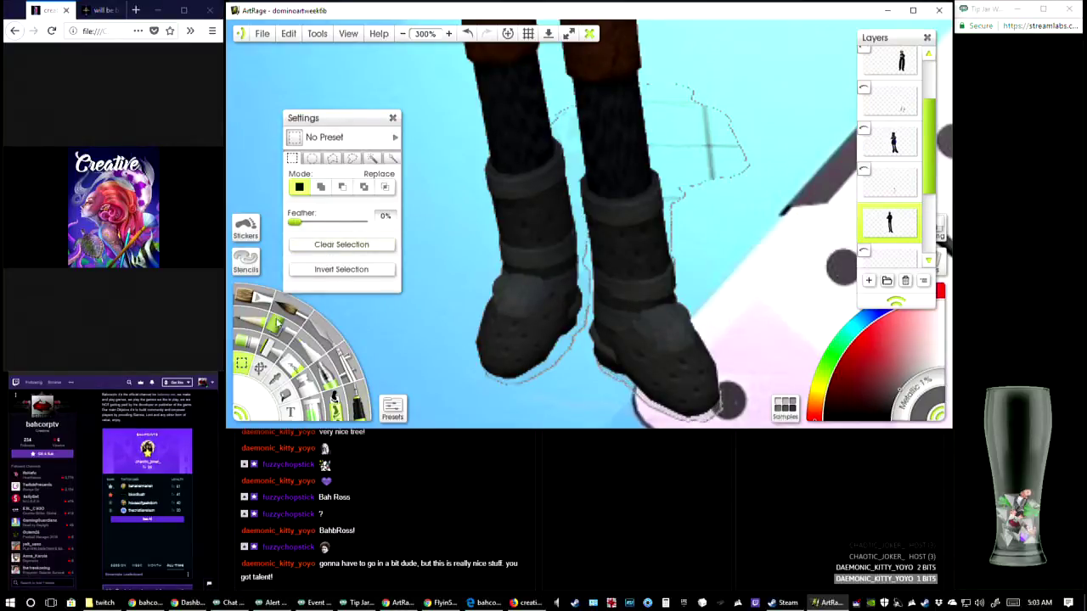
click(300, 371)
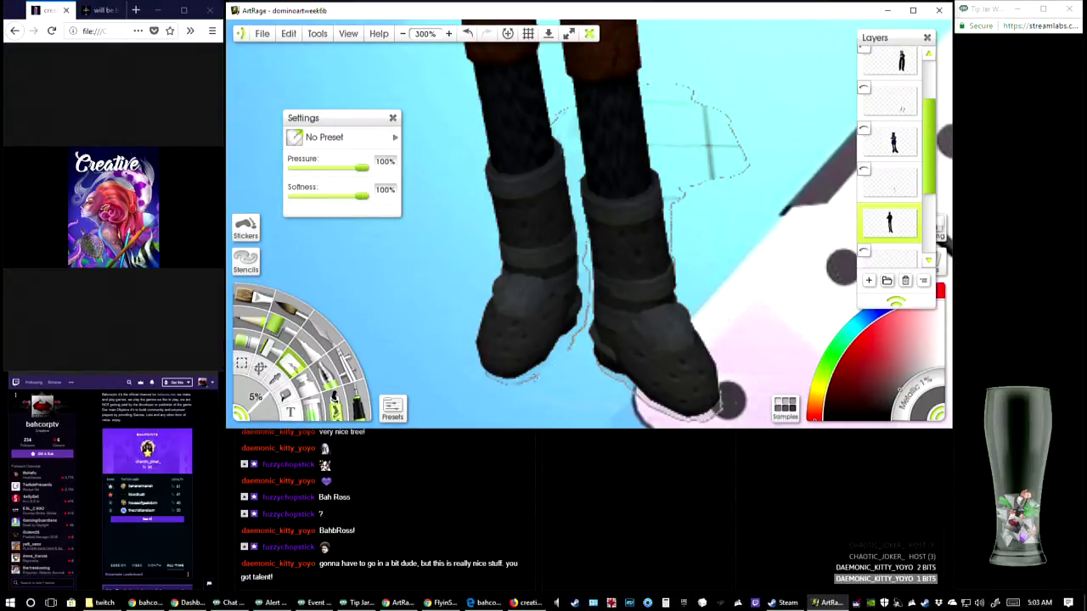
drag(538, 376, 486, 377)
drag(585, 236, 586, 272)
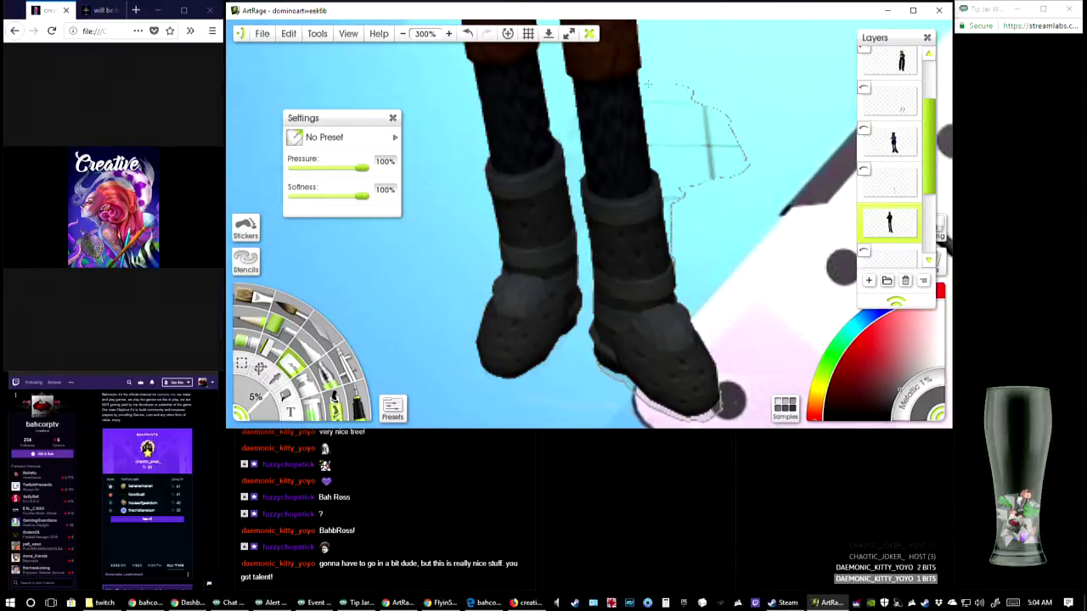
Erase the remaining shadow outline and grey lines on the blue background beside the legs, undoing one stroke along the way
mouse_move(648, 84)
mouse_down()
mouse_move(677, 87)
mouse_move(712, 125)
mouse_move(710, 178)
mouse_up()
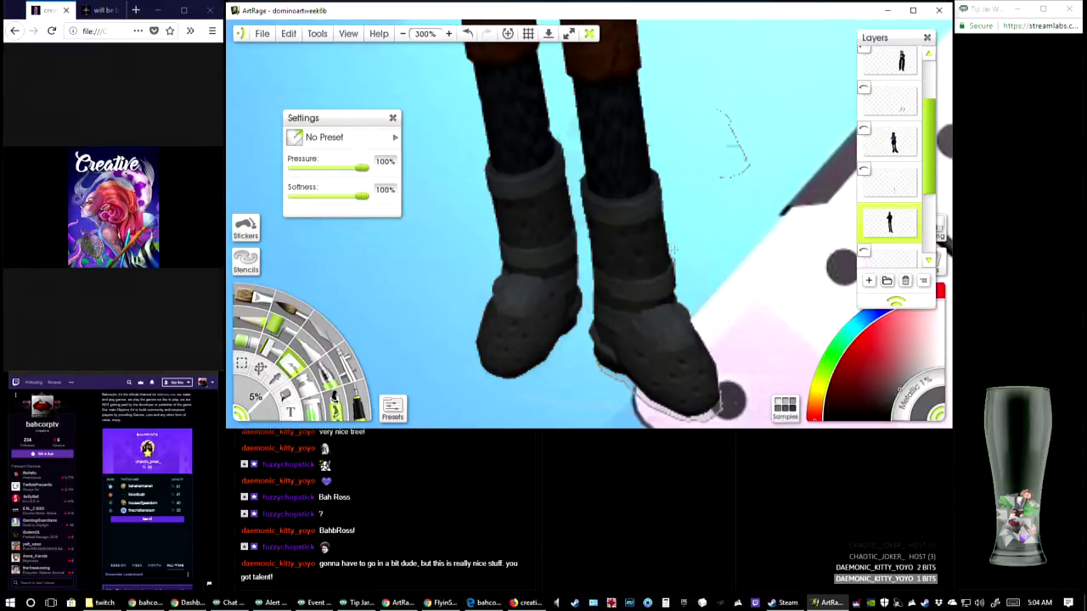
click(467, 33)
drag(693, 92, 689, 87)
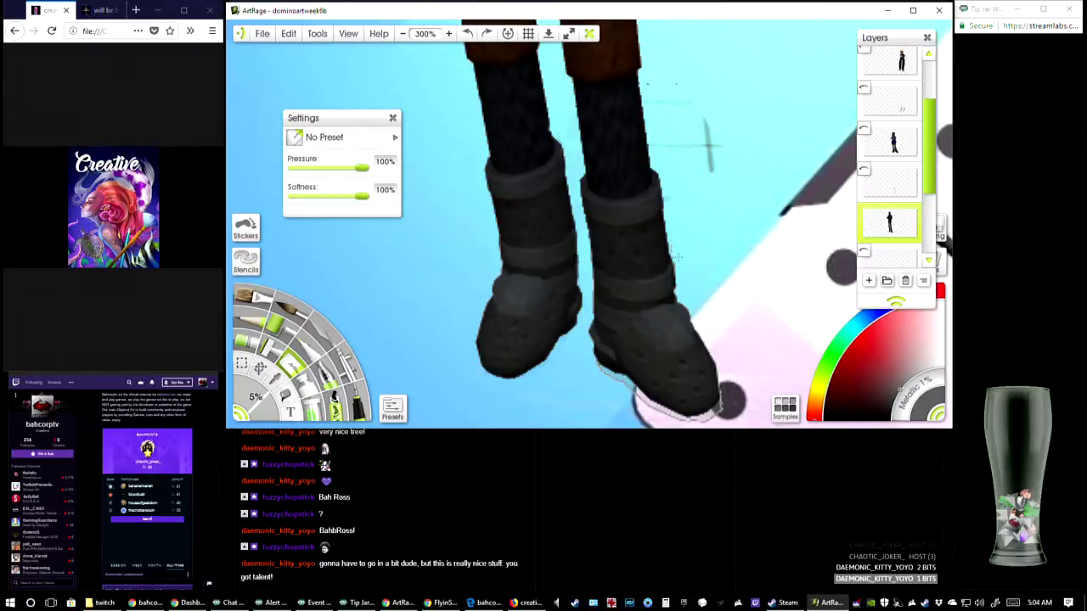
mouse_move(707, 166)
mouse_down()
mouse_move(708, 132)
mouse_move(711, 170)
mouse_up()
drag(723, 113, 715, 192)
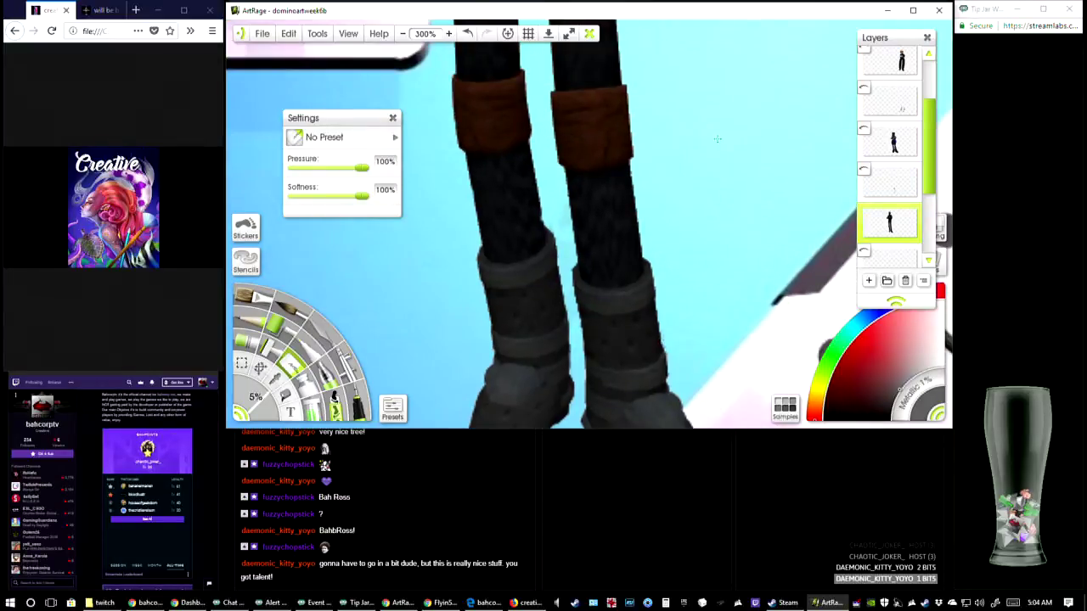
Erase the leftover shadow edge beneath the front boot where it overlaps the domino
drag(646, 275, 630, 118)
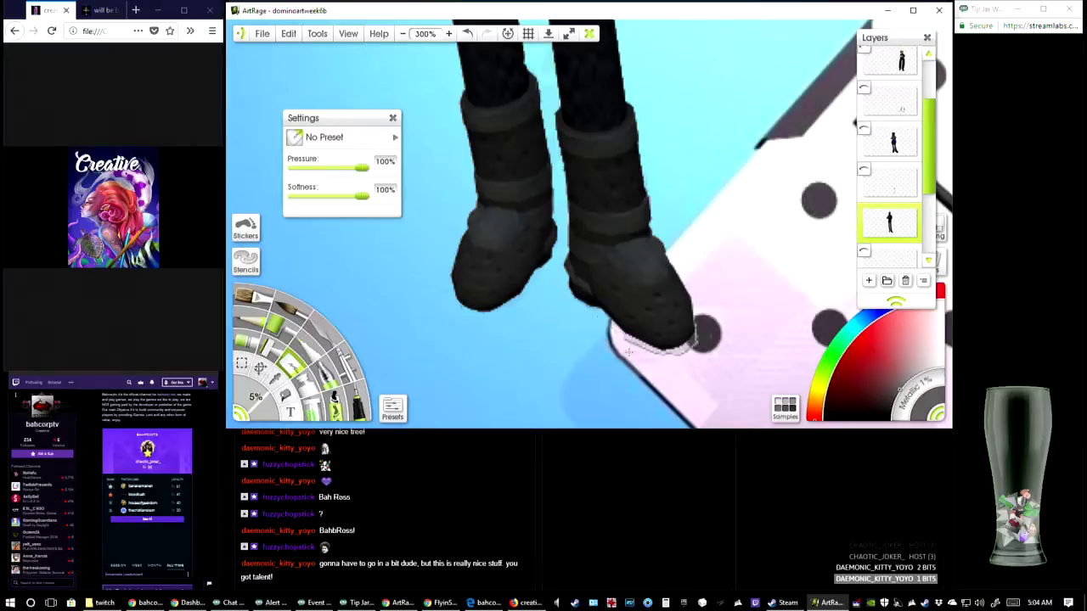
drag(629, 351, 676, 357)
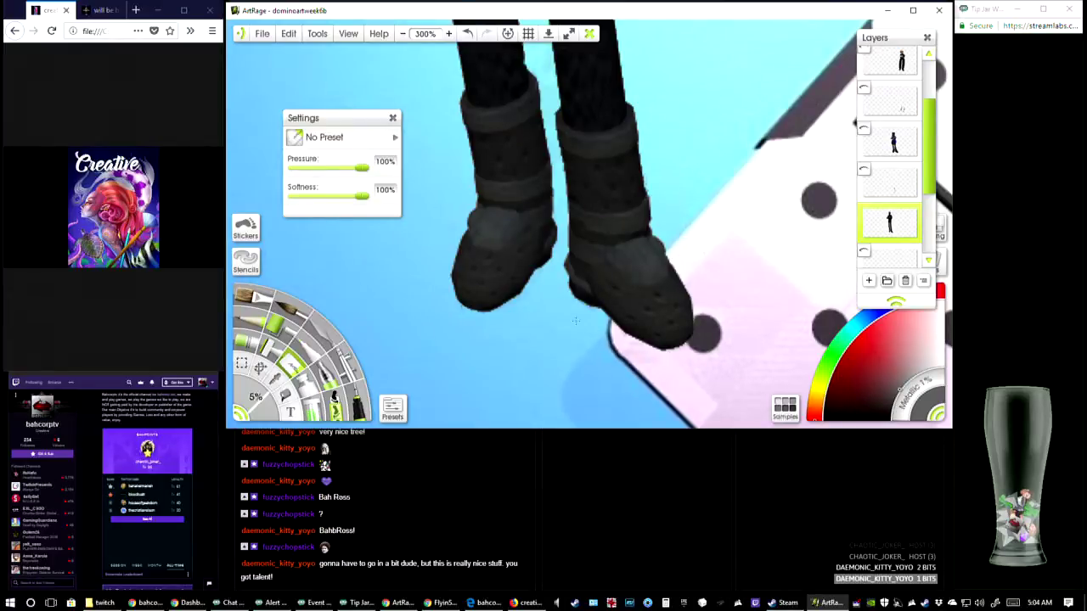
drag(595, 333, 572, 426)
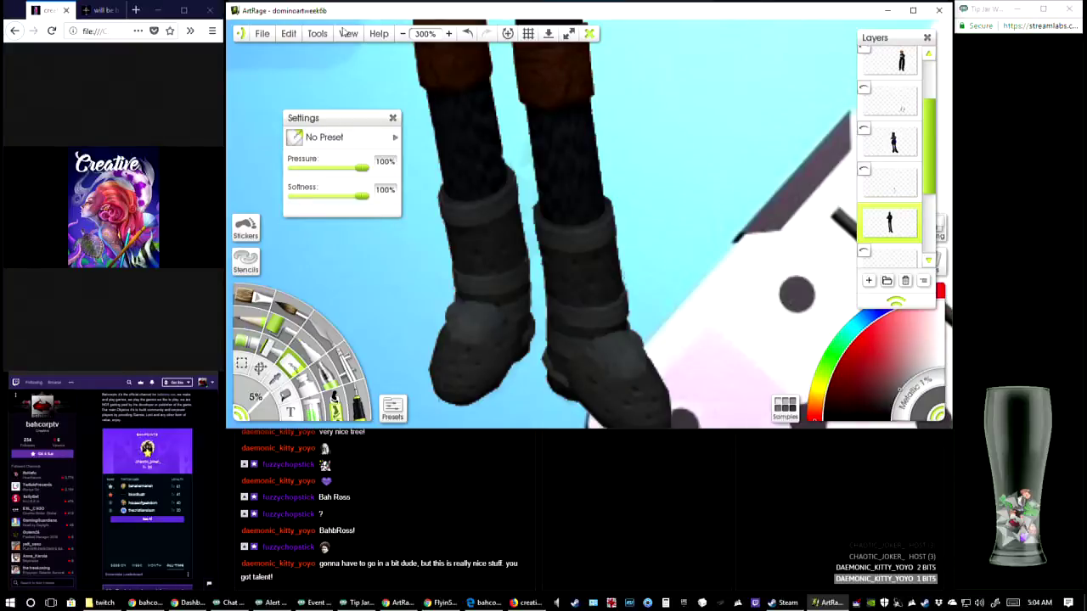
Check the cleaned figure as a whole, hide its layer and show the red-dressed character's layer
click(404, 38)
click(405, 39)
click(404, 38)
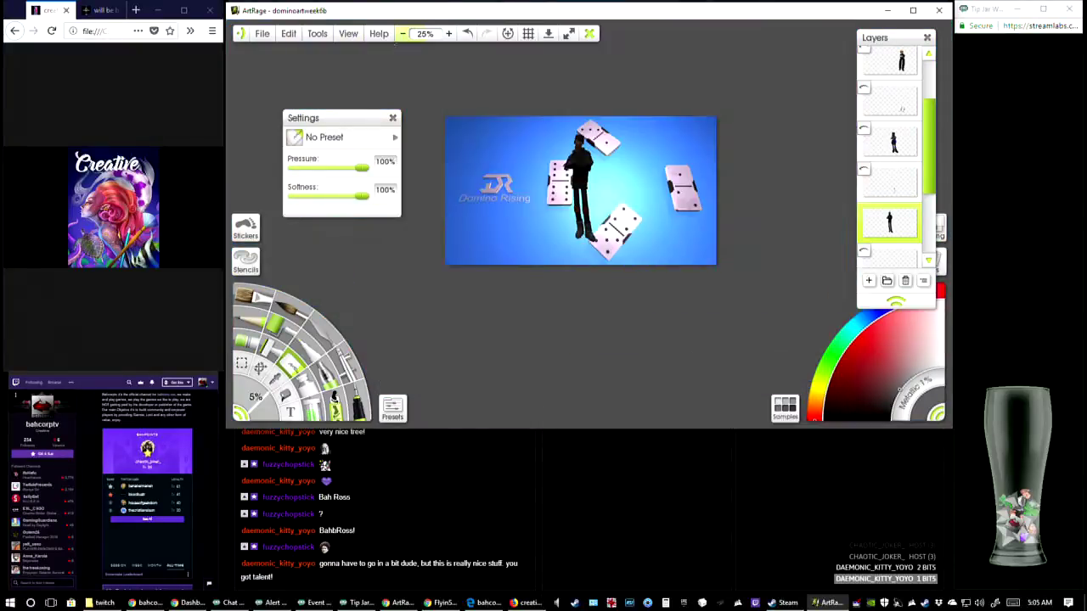
click(450, 34)
click(451, 34)
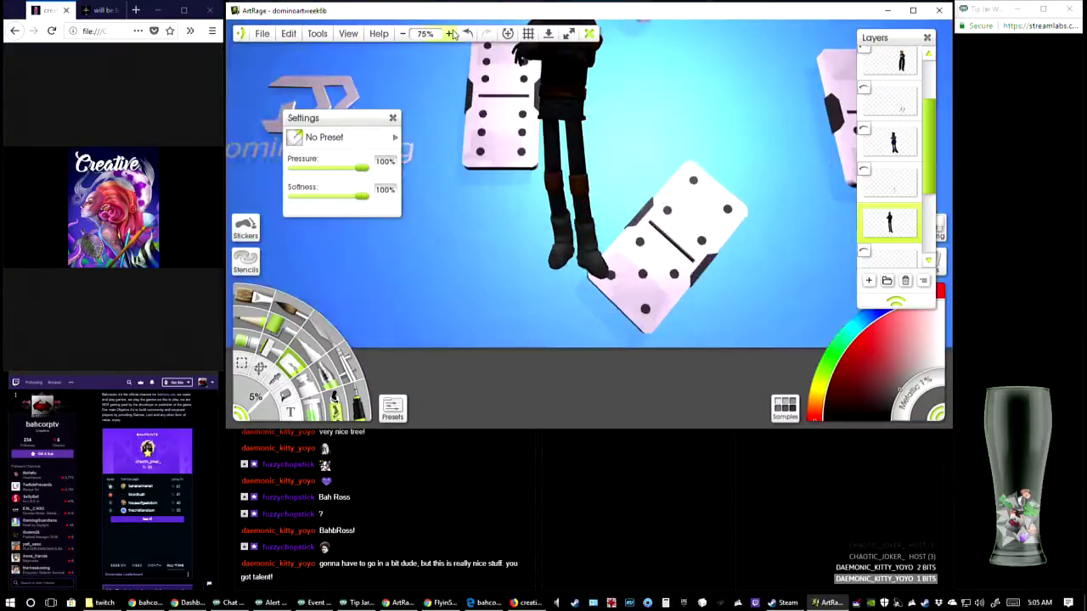
click(451, 34)
drag(544, 204, 589, 300)
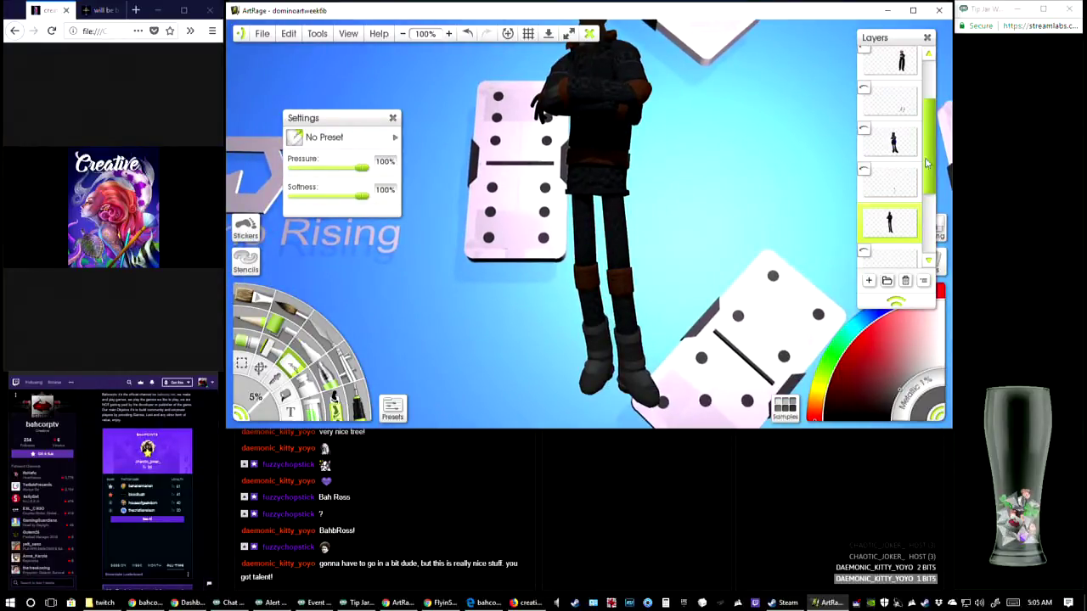
scroll(933, 212, down, 3)
drag(932, 213, 932, 239)
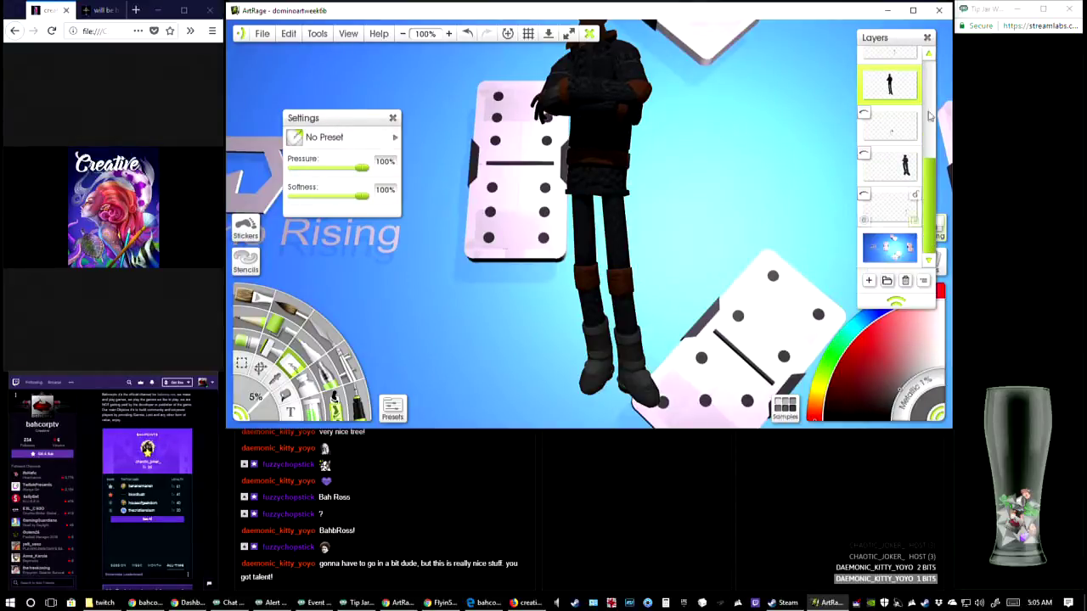
click(867, 75)
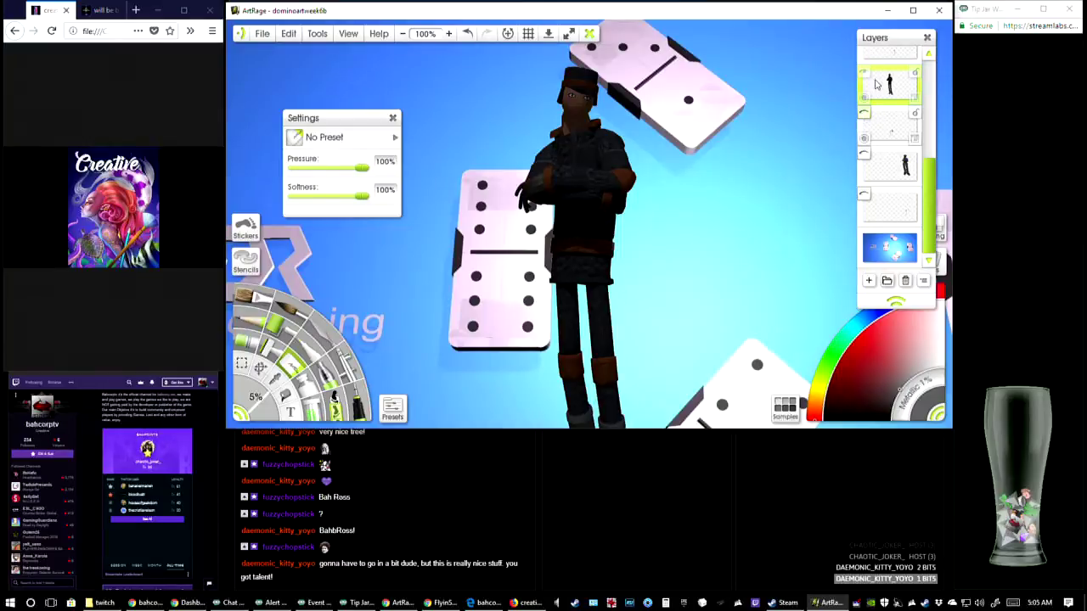
click(866, 73)
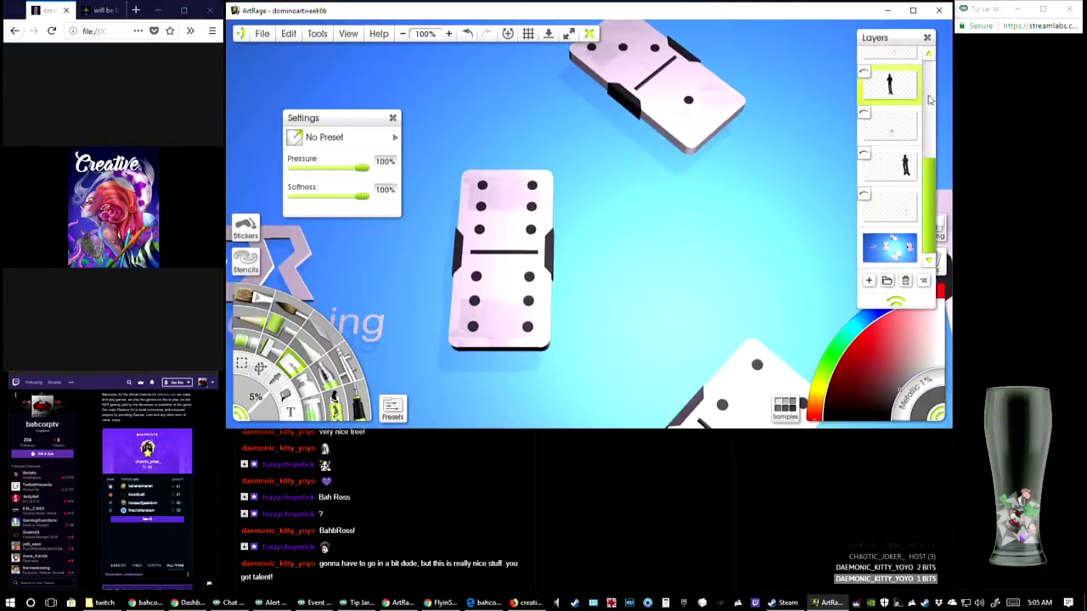
click(931, 94)
click(866, 56)
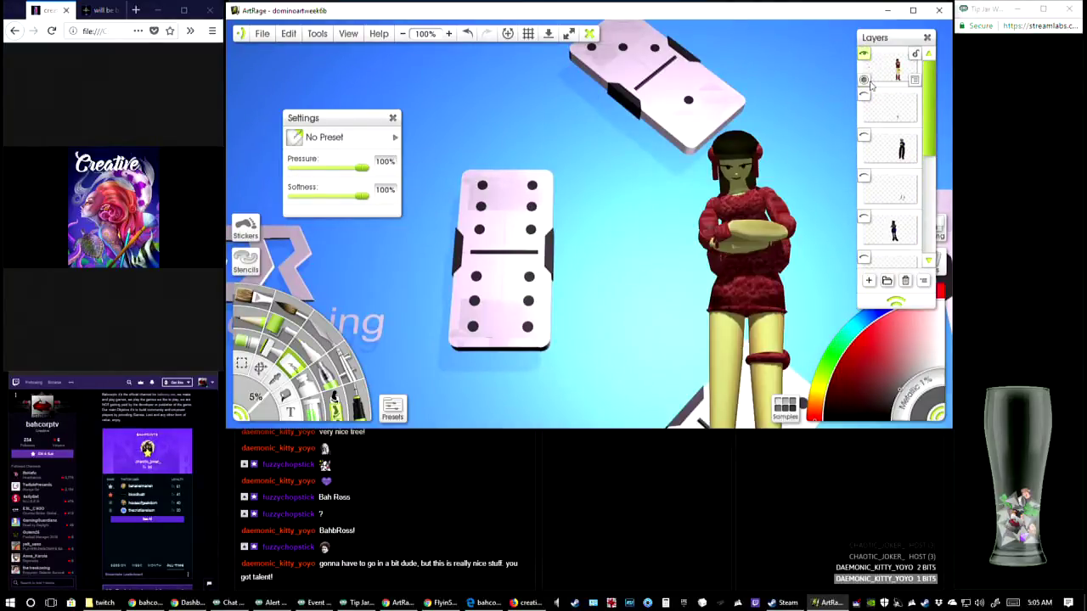
Turn on the visibility of the remaining hidden character layers and their shadow layers
click(866, 95)
click(864, 136)
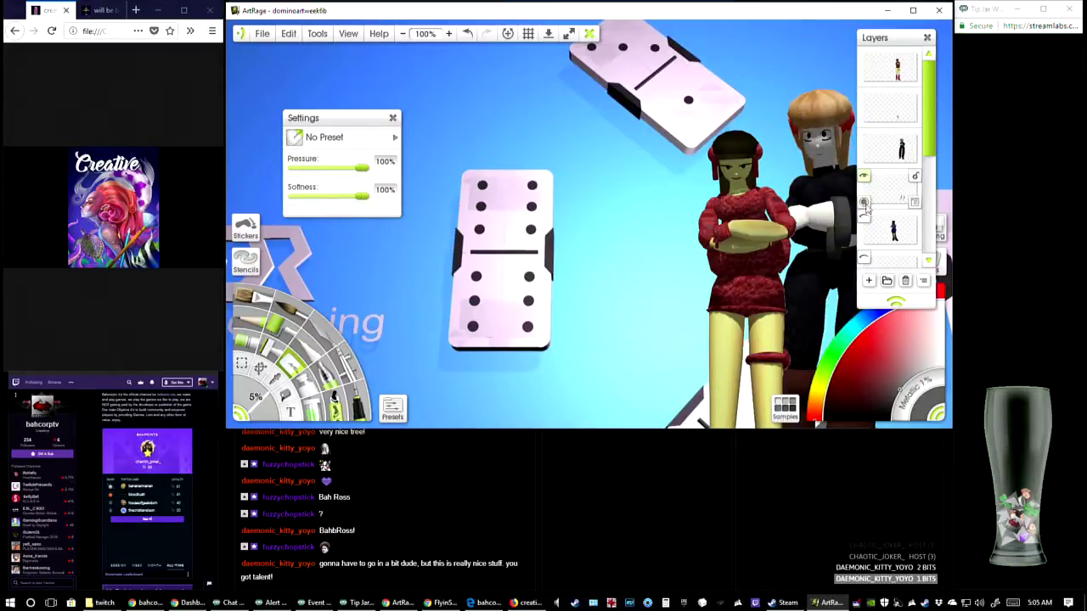
click(864, 218)
scroll(887, 221, down, 3)
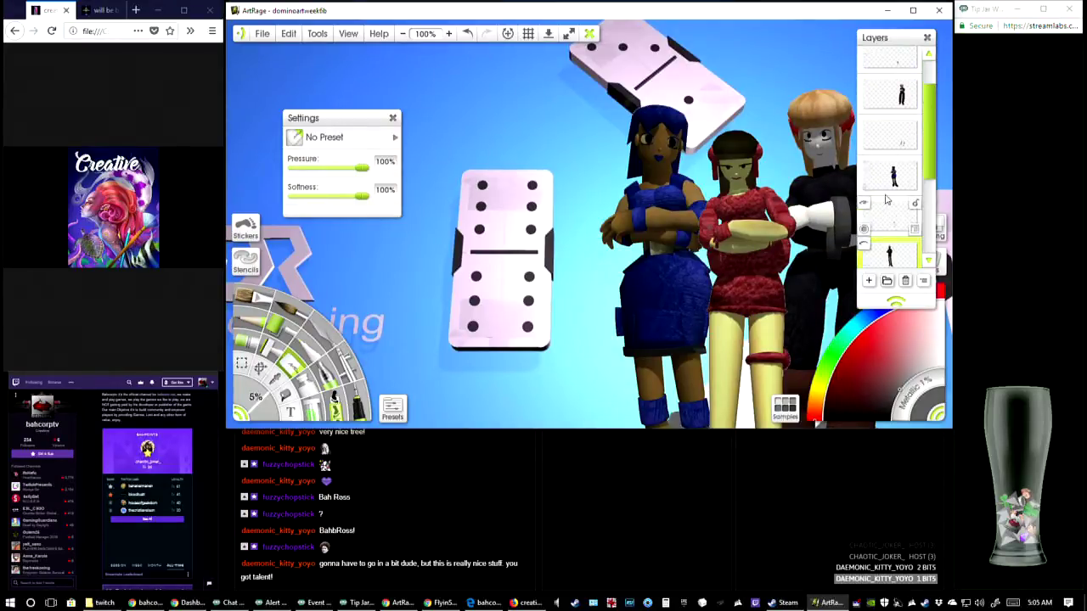
scroll(731, 291, down, 3)
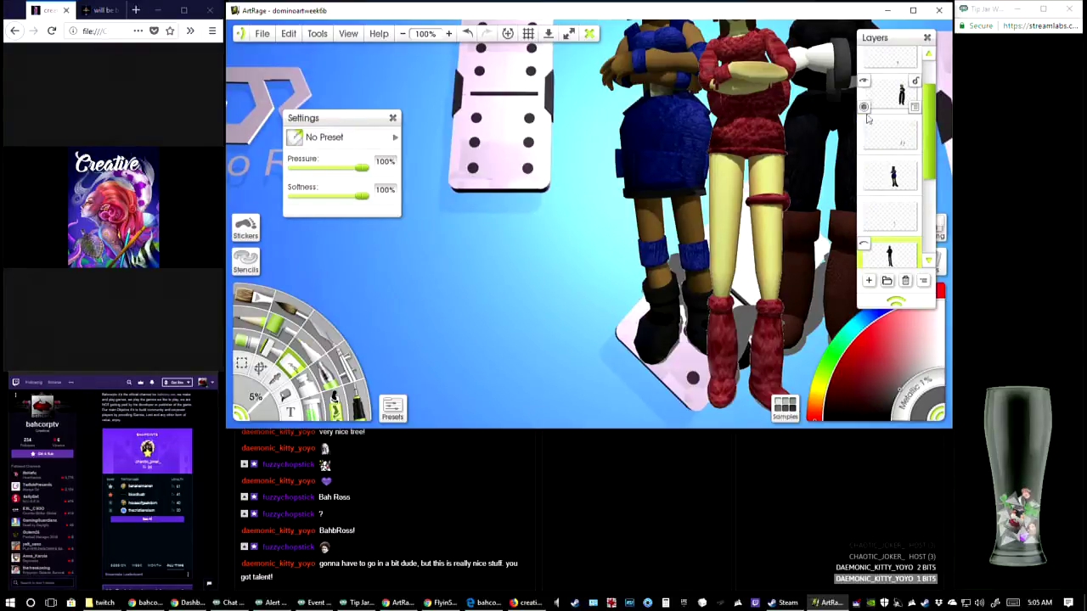
click(864, 245)
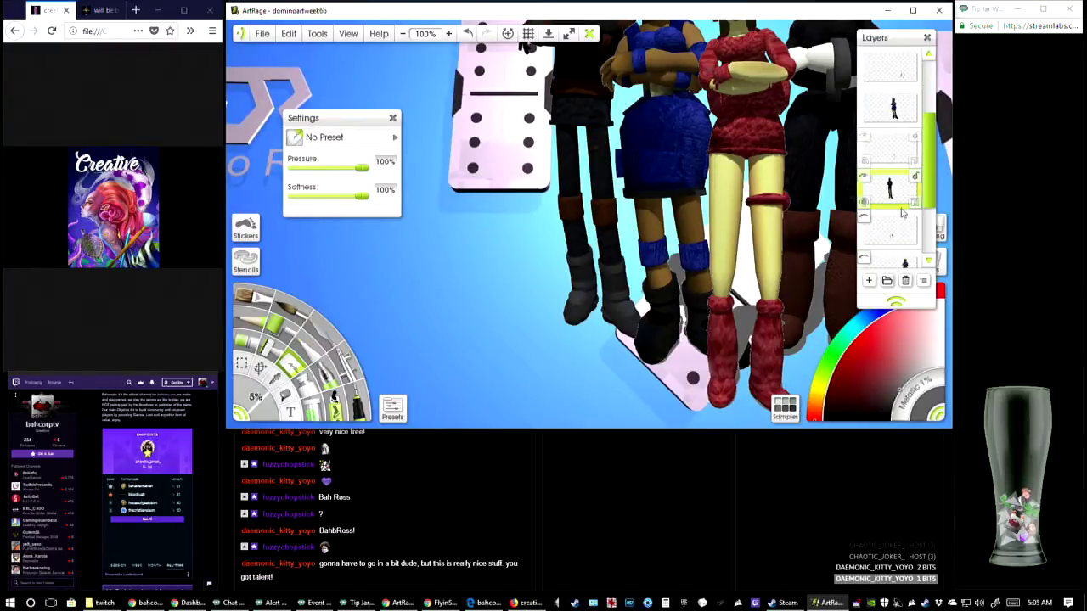
scroll(866, 204, down, 2)
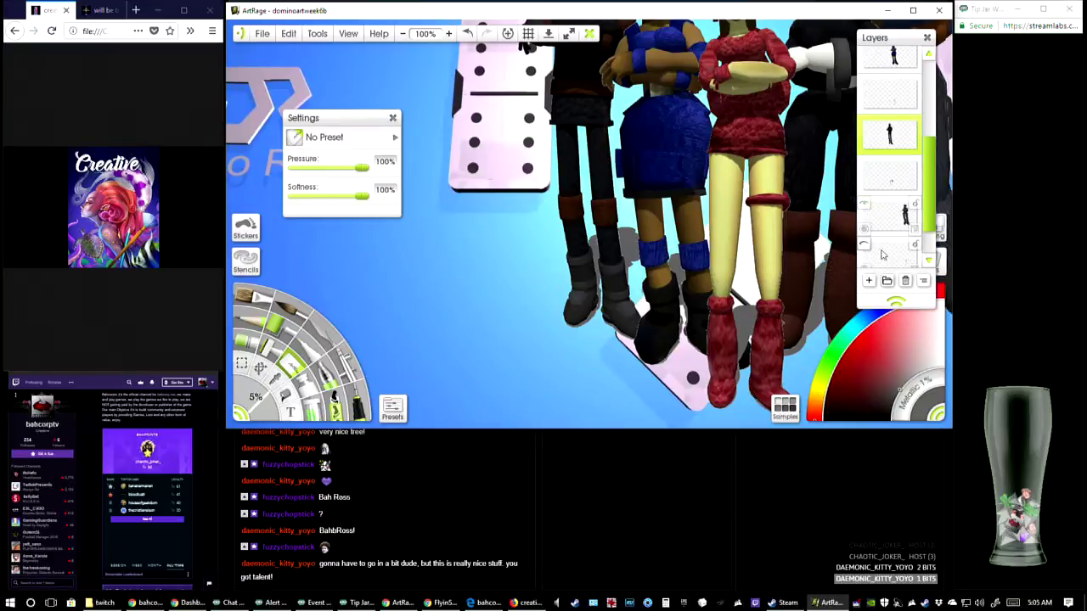
scroll(911, 244, down, 1)
scroll(883, 223, up, 1)
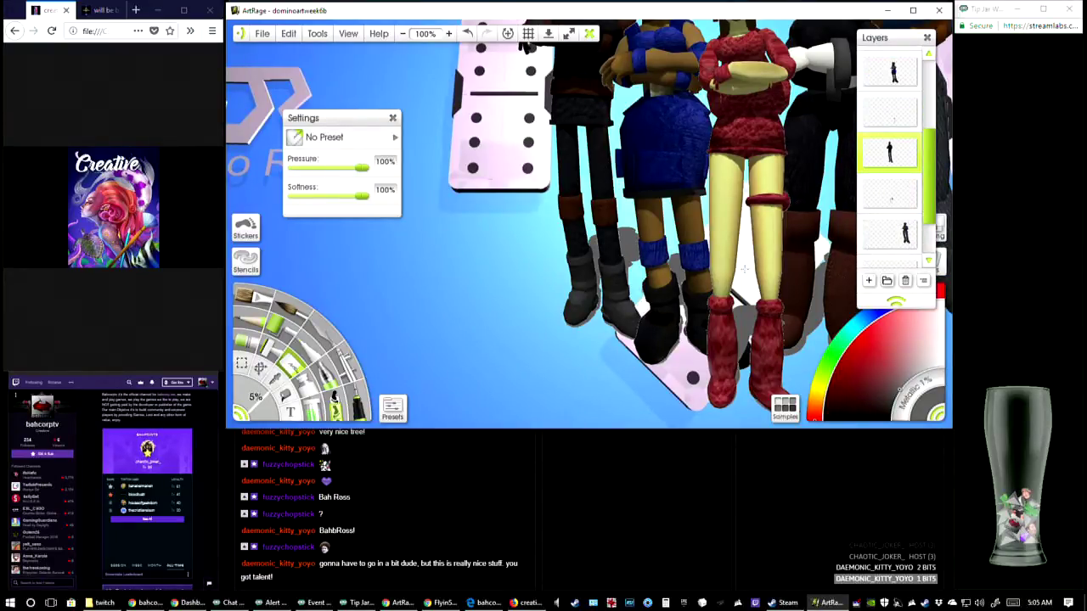
drag(745, 268, 564, 290)
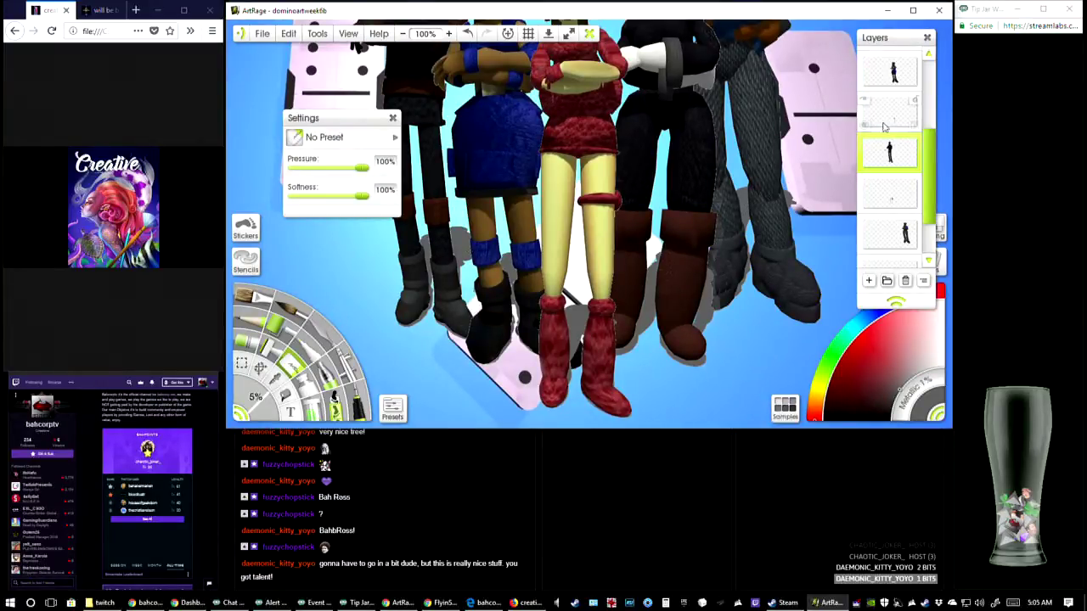
Set the opacity of the red-dressed character's shadow layer to 50%
scroll(896, 128, up, 3)
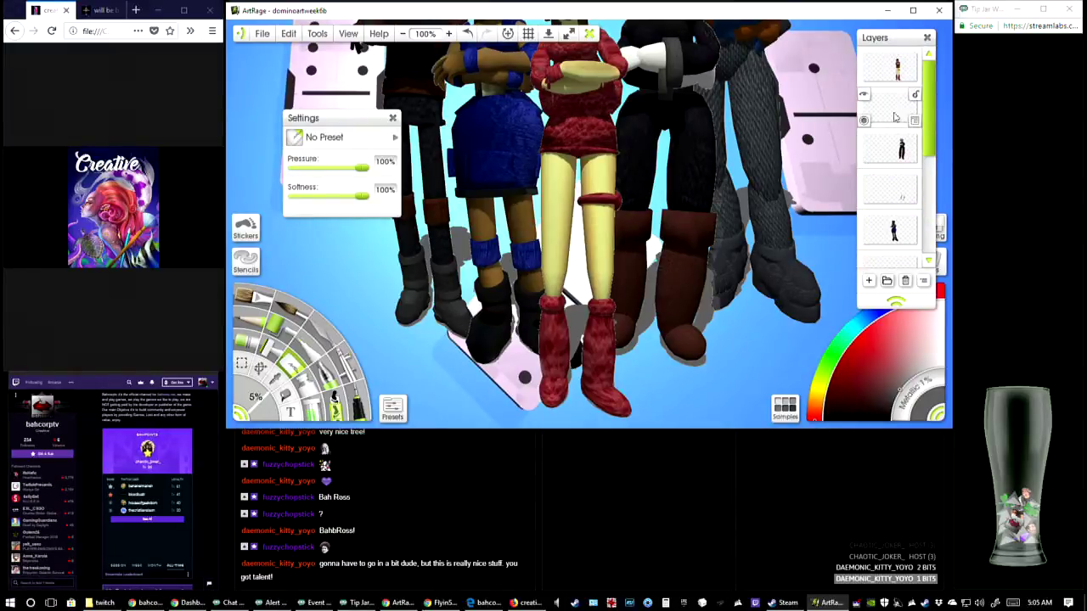
click(892, 112)
double_click(865, 122)
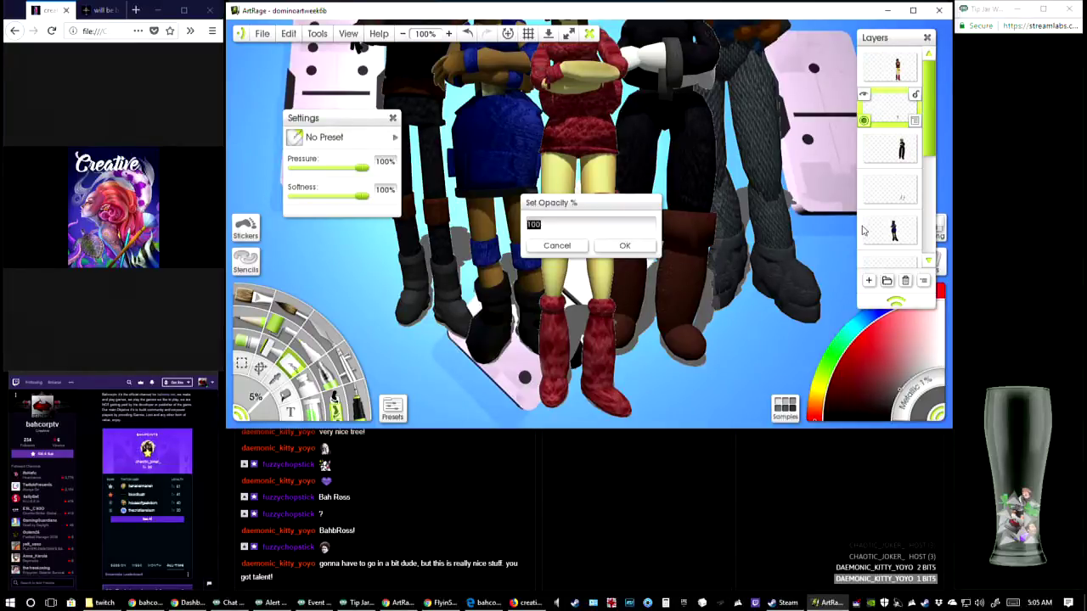
text(40)
click(638, 248)
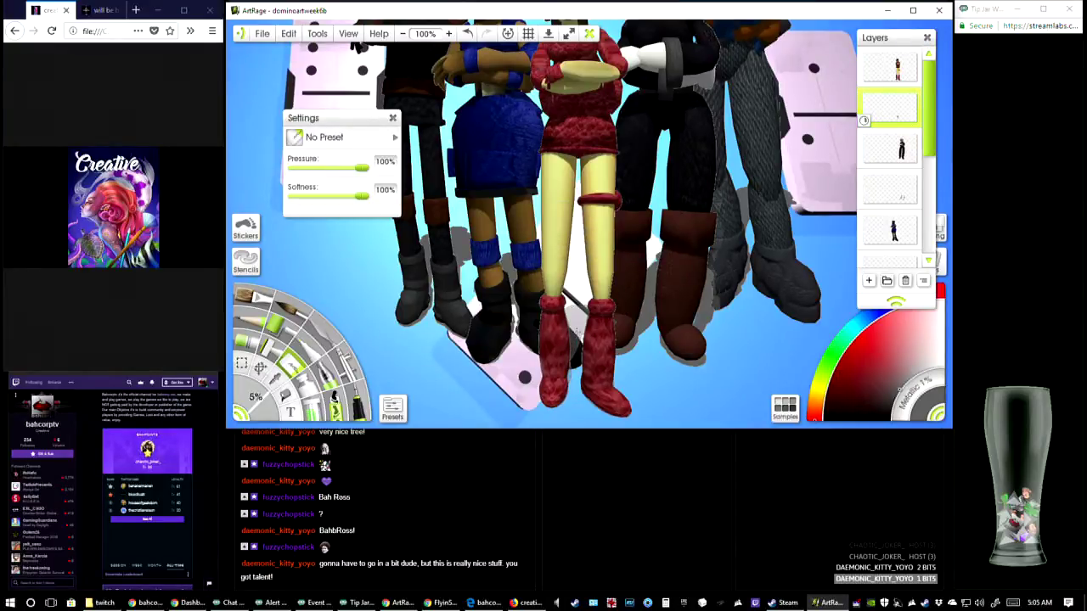
click(863, 119)
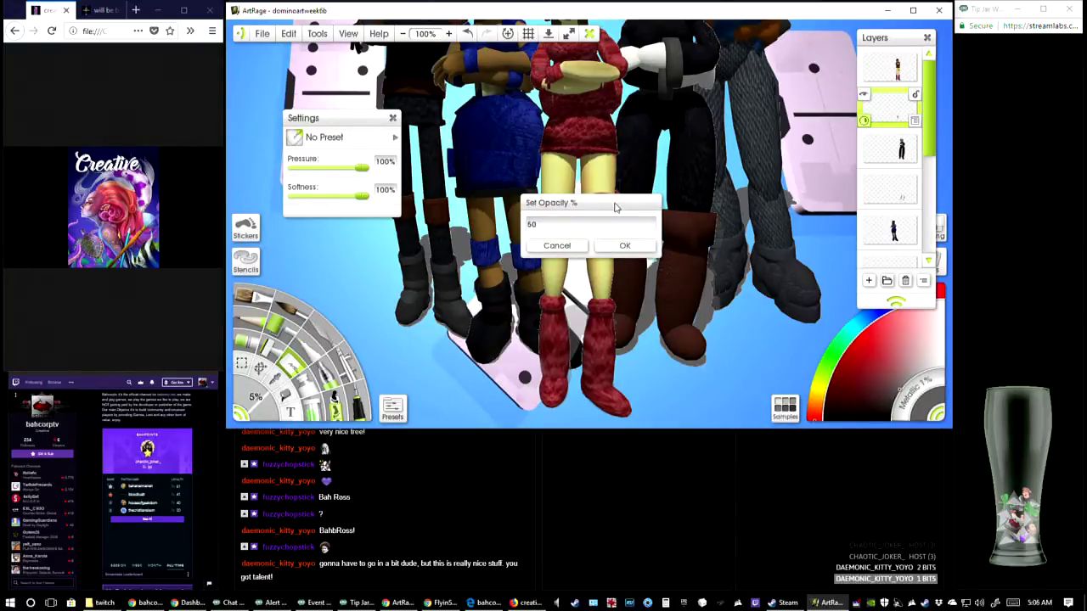
key(Return)
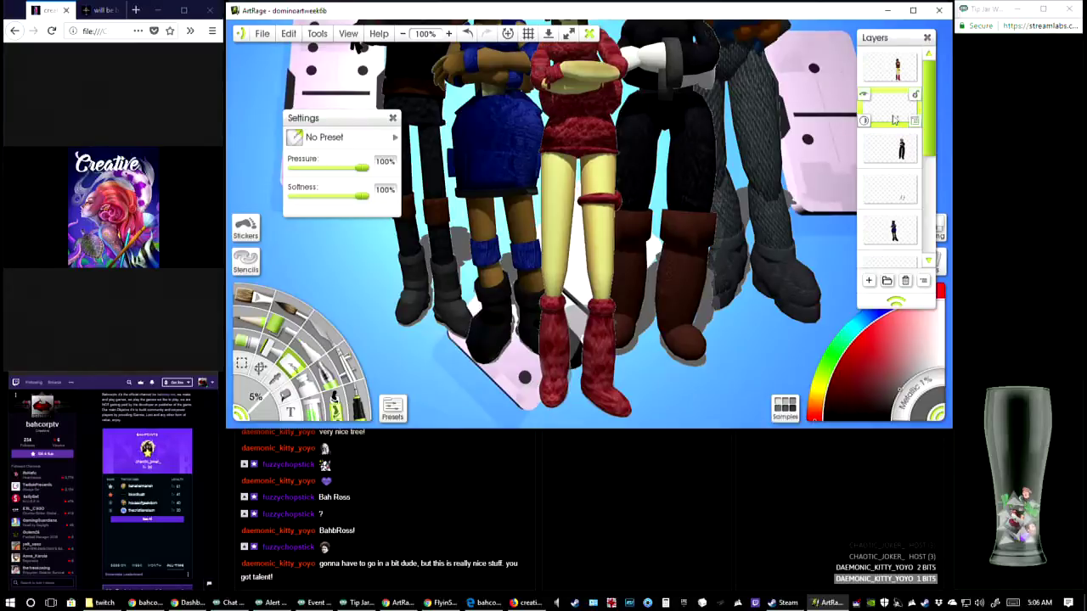
Change the blend mode of the red-dressed character's shadow layer to Shadow
right_click(914, 121)
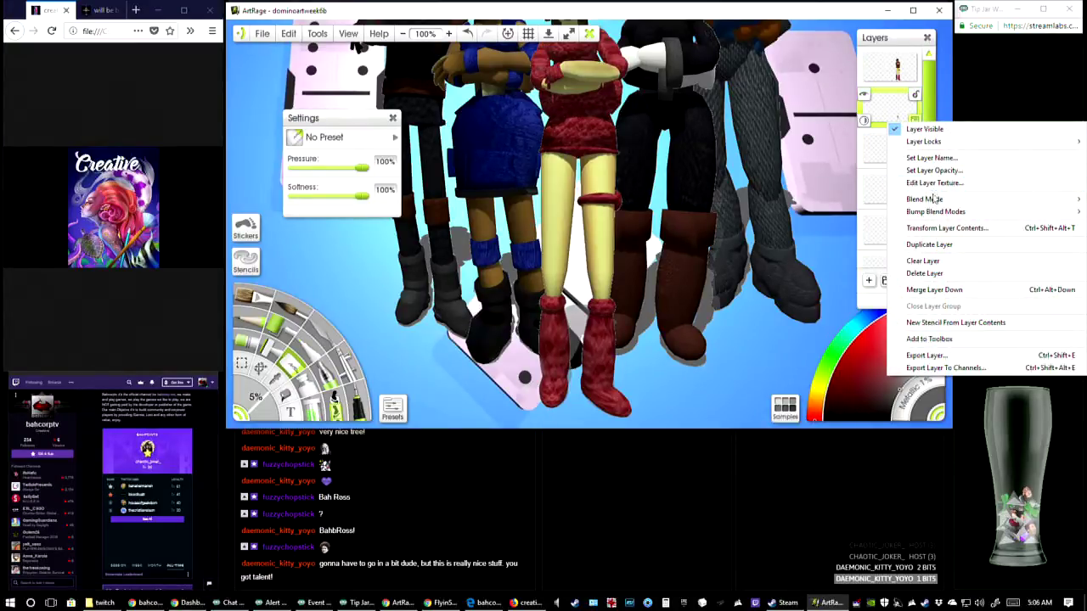
mouse_move(935, 198)
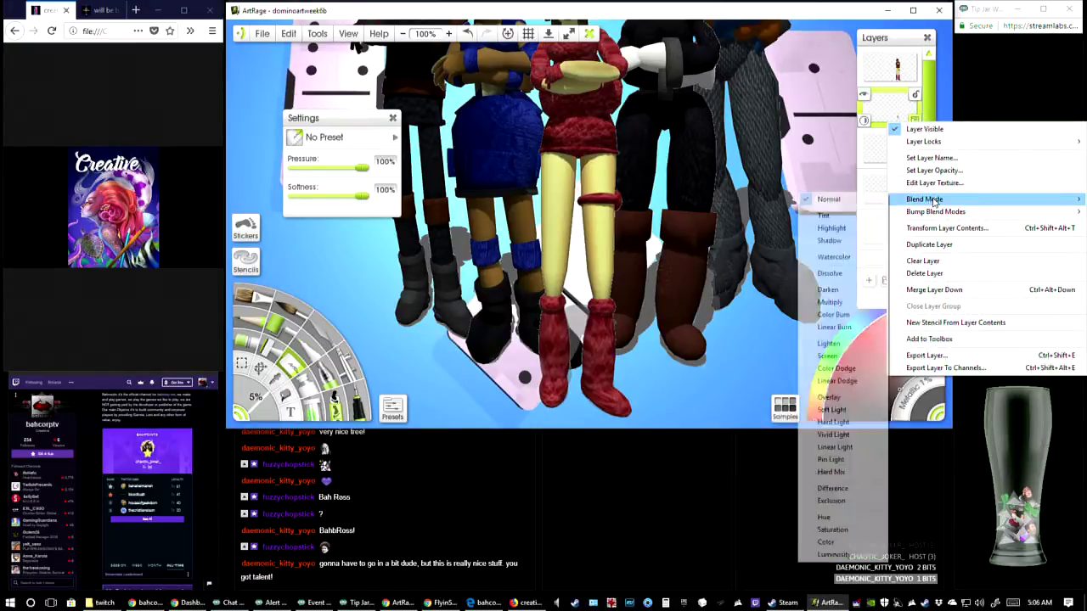
click(830, 241)
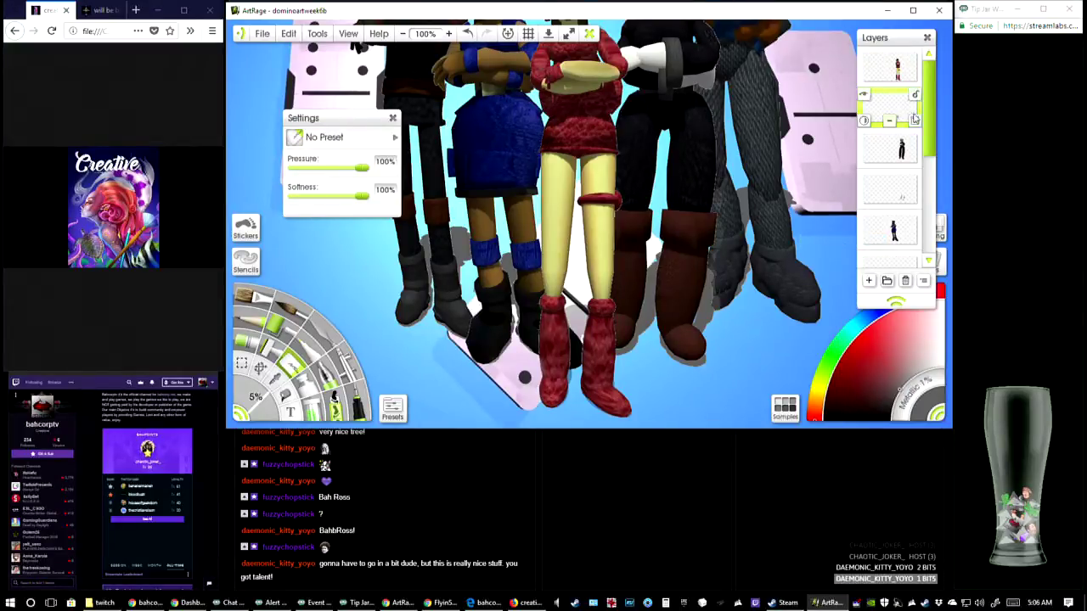
Switch the red-dressed character's shadow layer to Normal blending for comparison and reapply the Shadow blend mode
click(915, 120)
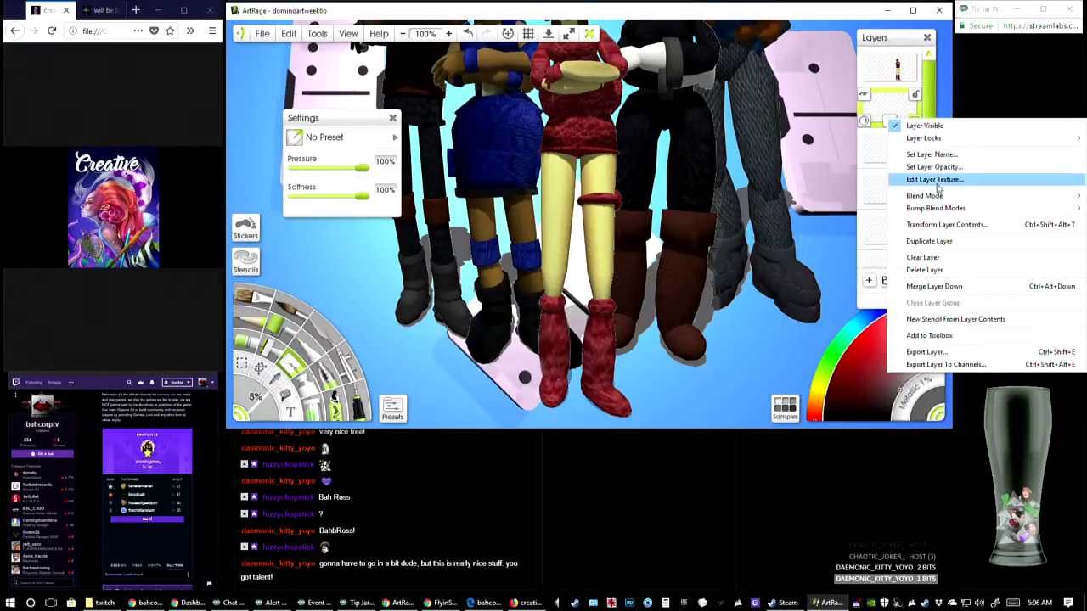
mouse_move(935, 198)
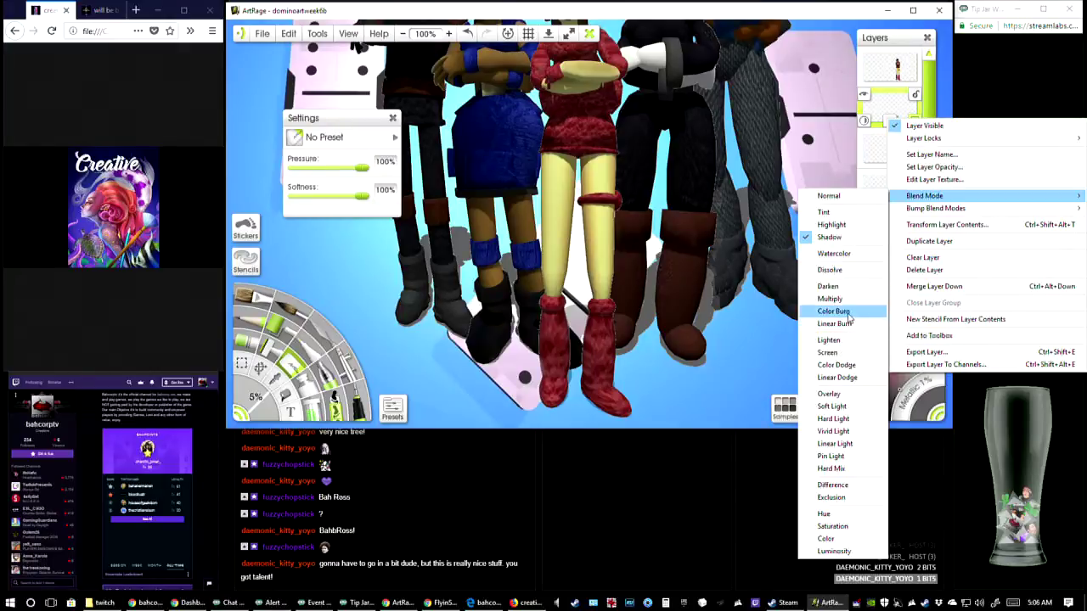
click(848, 198)
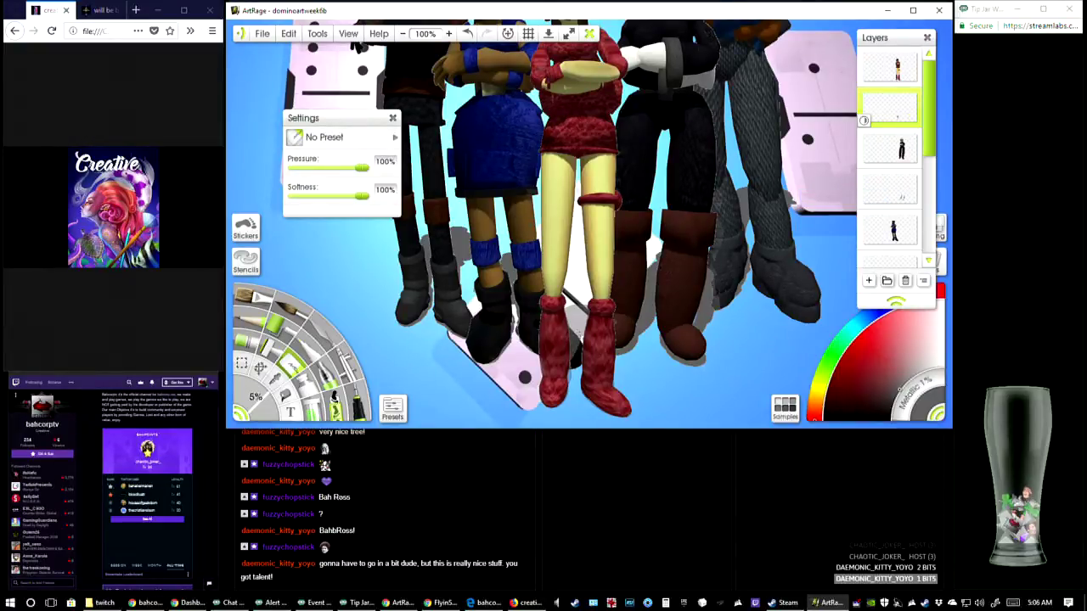
click(914, 121)
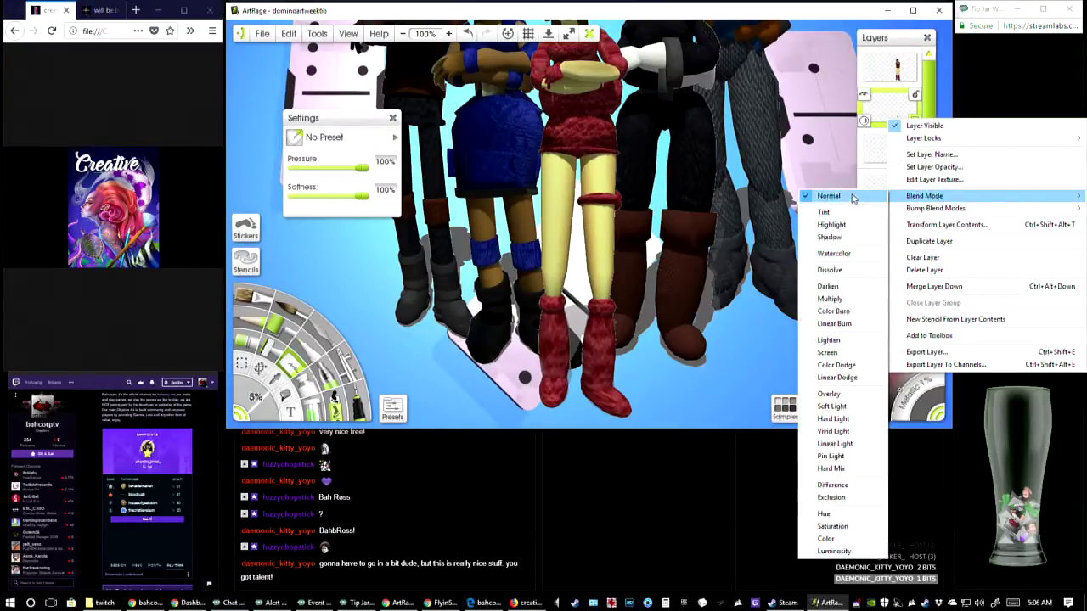
click(851, 238)
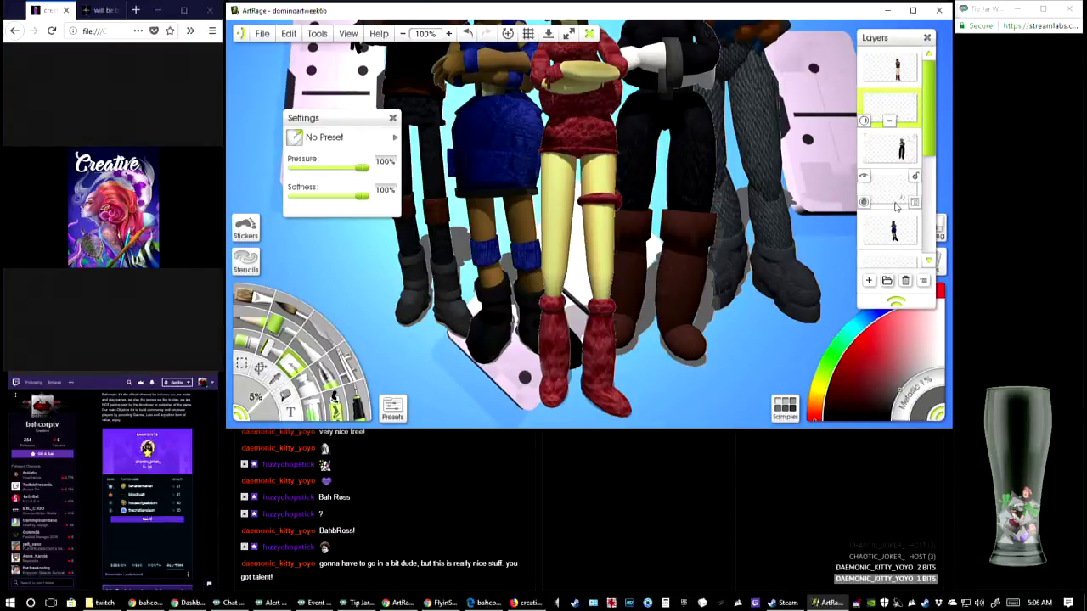
Set the shadow layer of the blonde character in black to 50% opacity and the Shadow blend mode
click(865, 204)
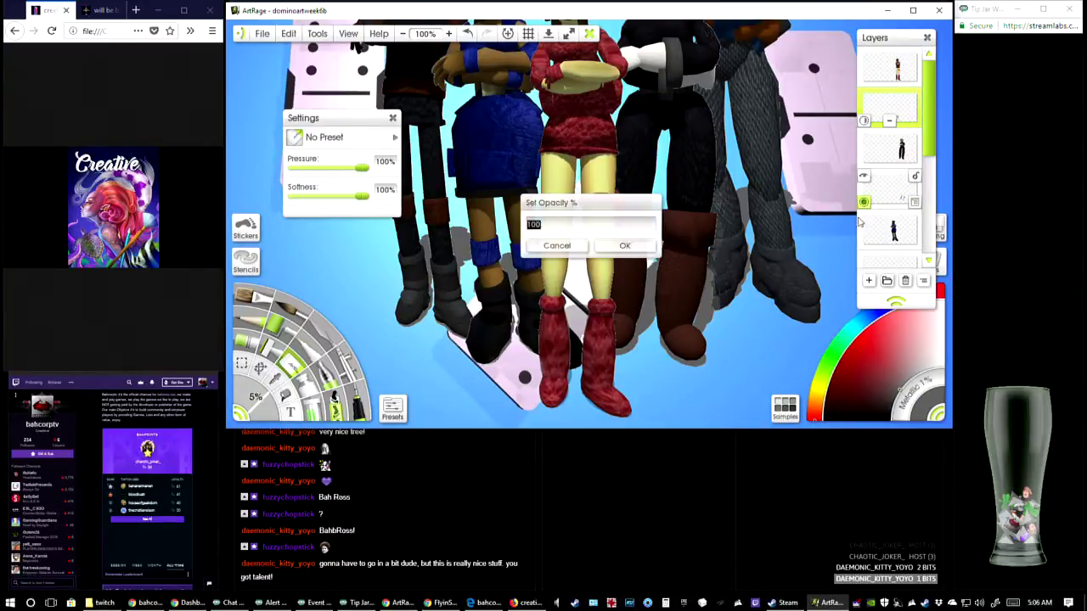
text(50)
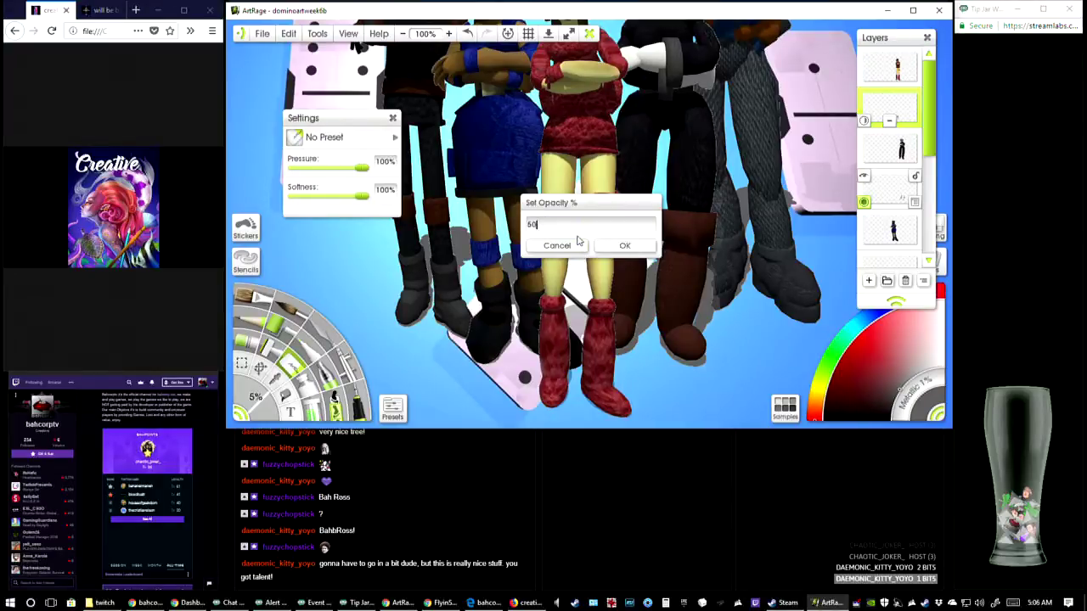
key(Return)
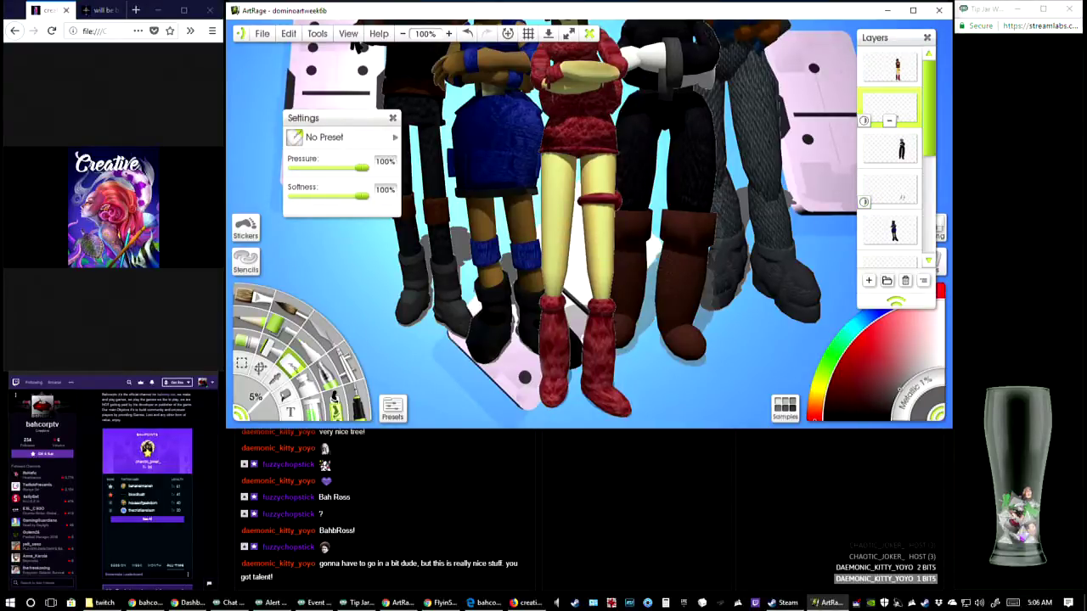
right_click(907, 196)
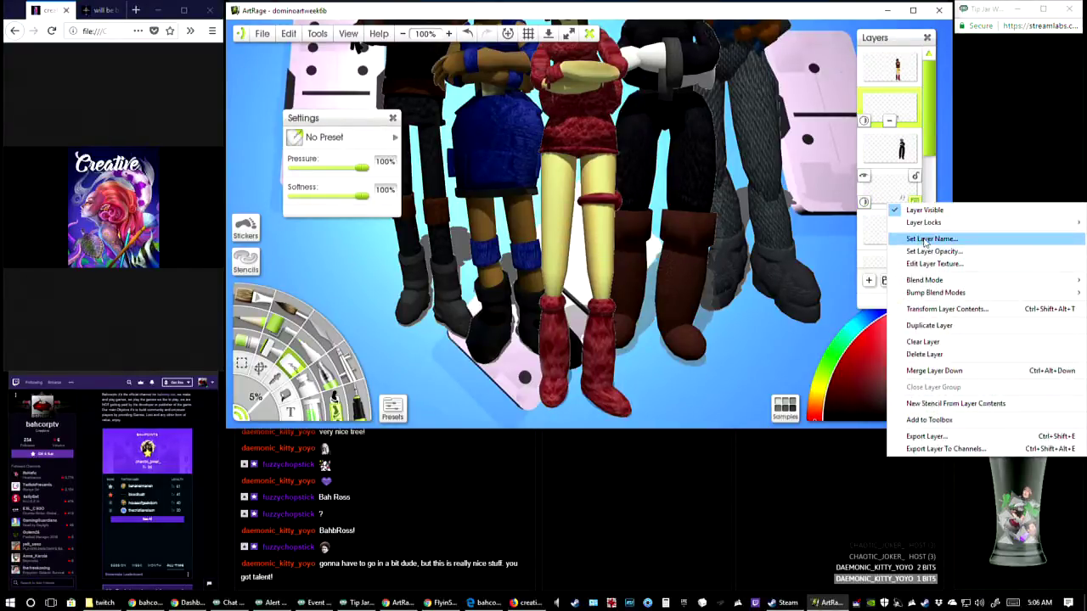
mouse_move(909, 280)
click(832, 276)
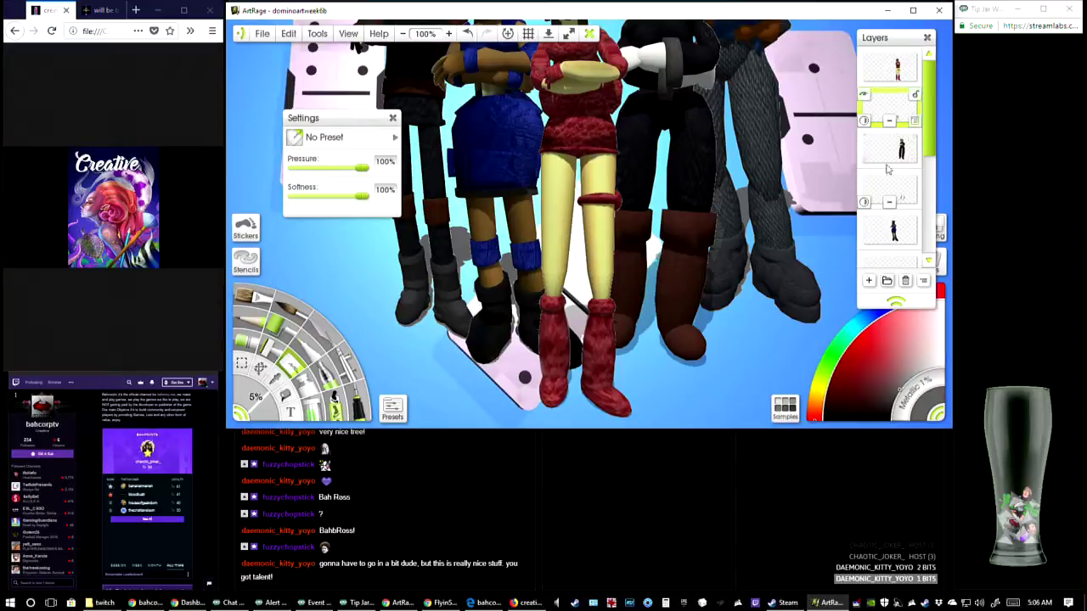
Try 80% opacity on the shadow layer of the blonde character in black
click(864, 203)
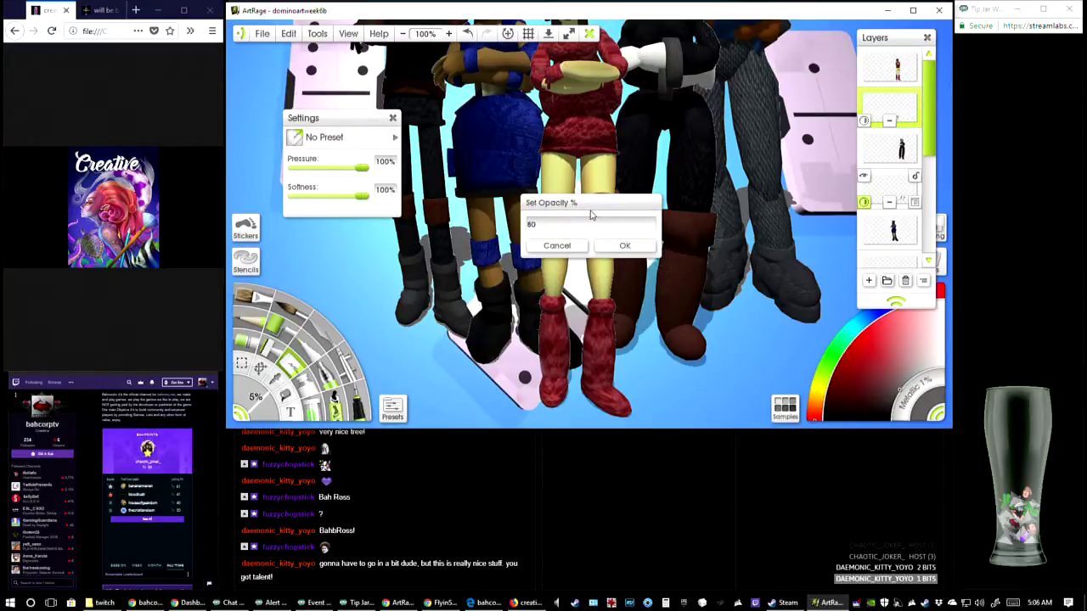
key(Return)
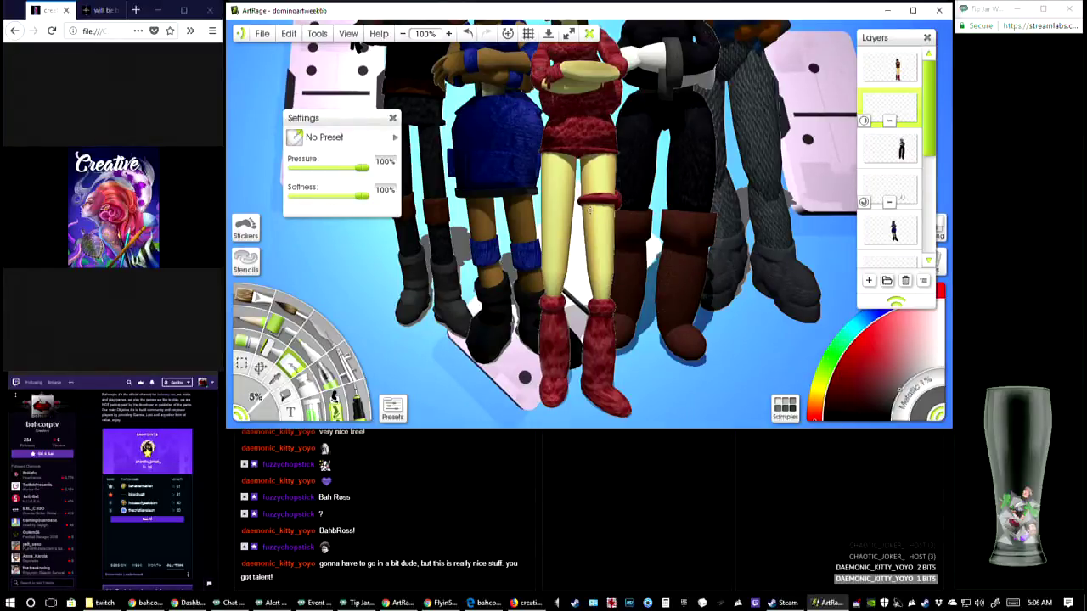
click(864, 204)
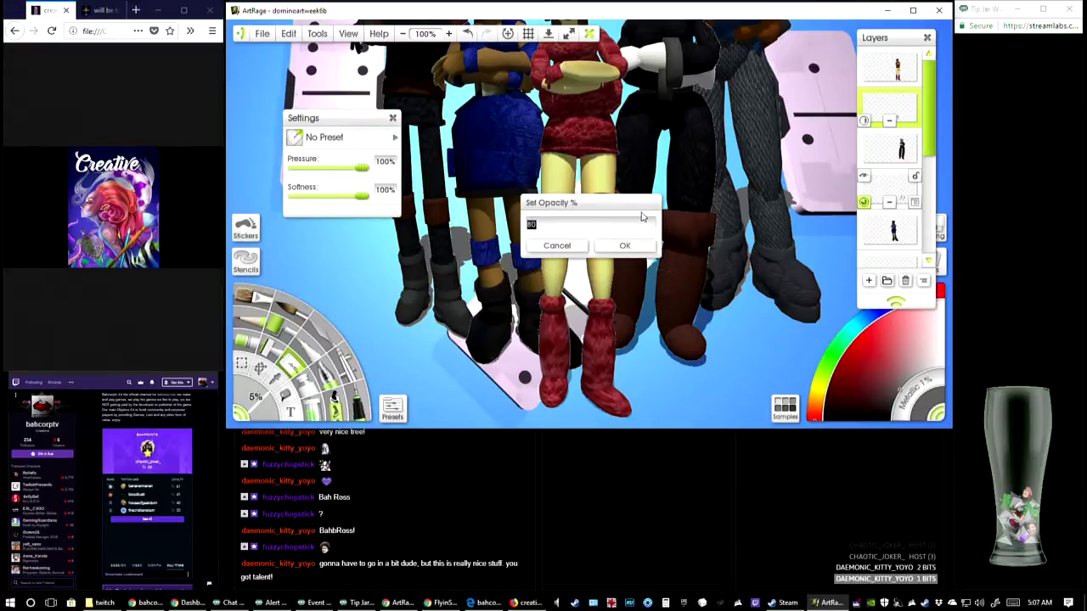
key(Return)
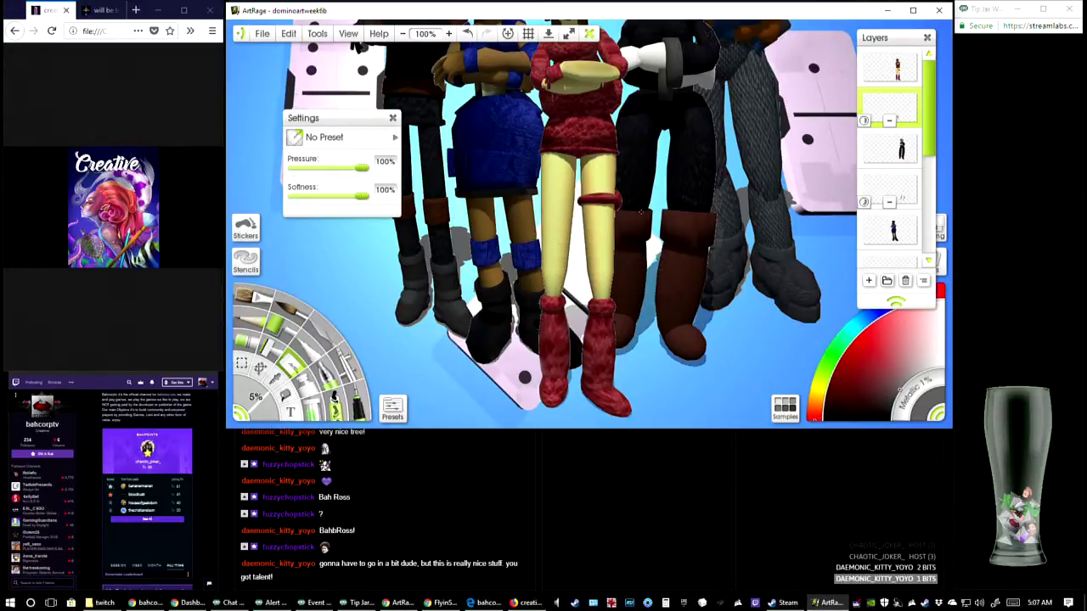
Set the opacity of the black-clad blonde character's shadow layer to 50%
click(865, 203)
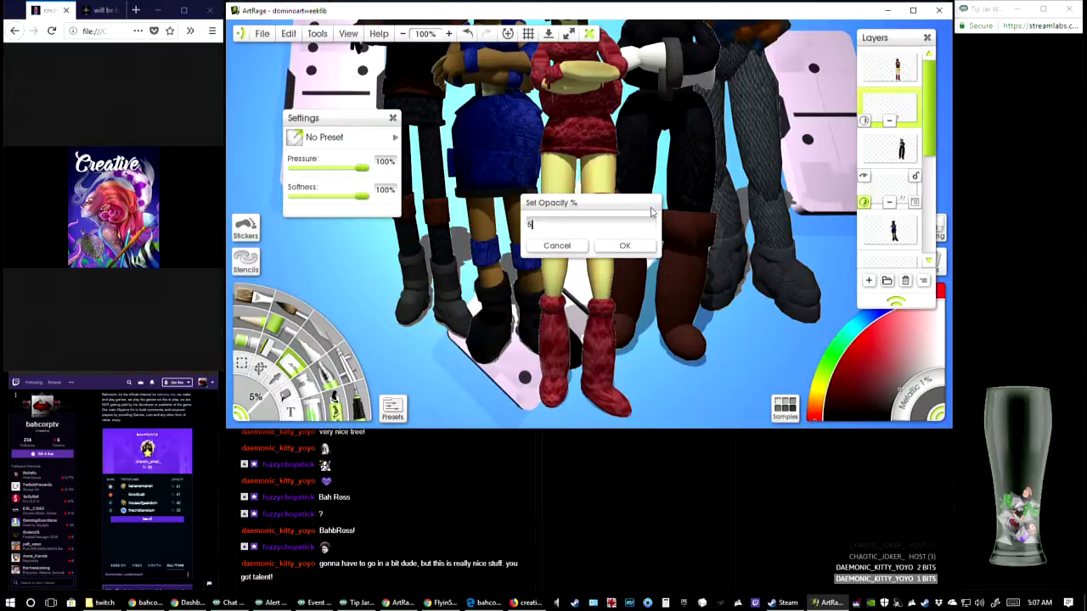
text(50)
key(Return)
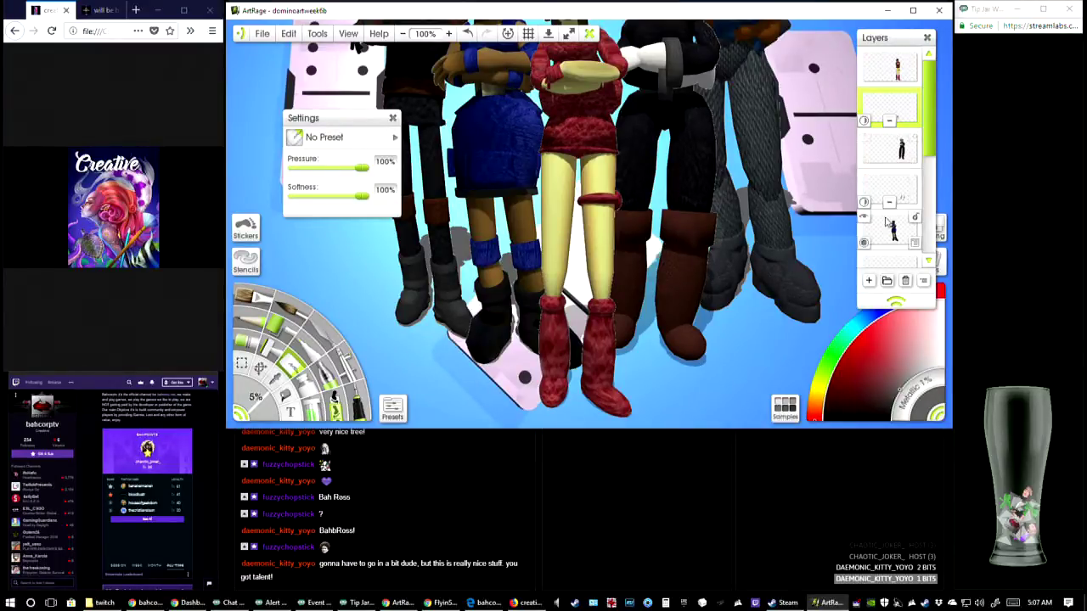
Set the shadow layer of the blue-dressed character to 50% opacity and the Shadow blend mode
scroll(887, 208, down, 2)
click(865, 229)
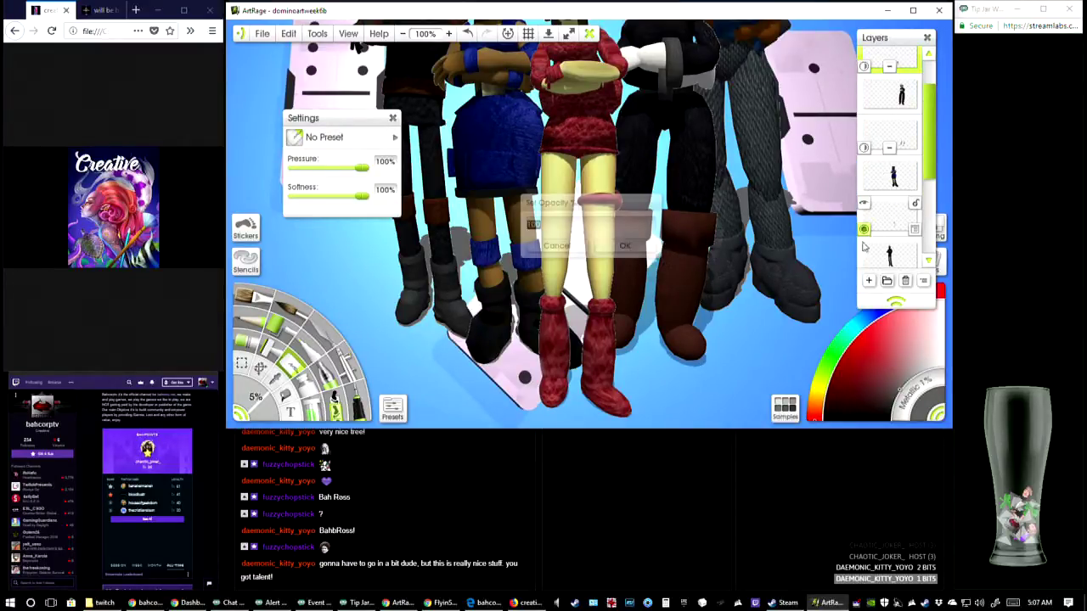
text(5)
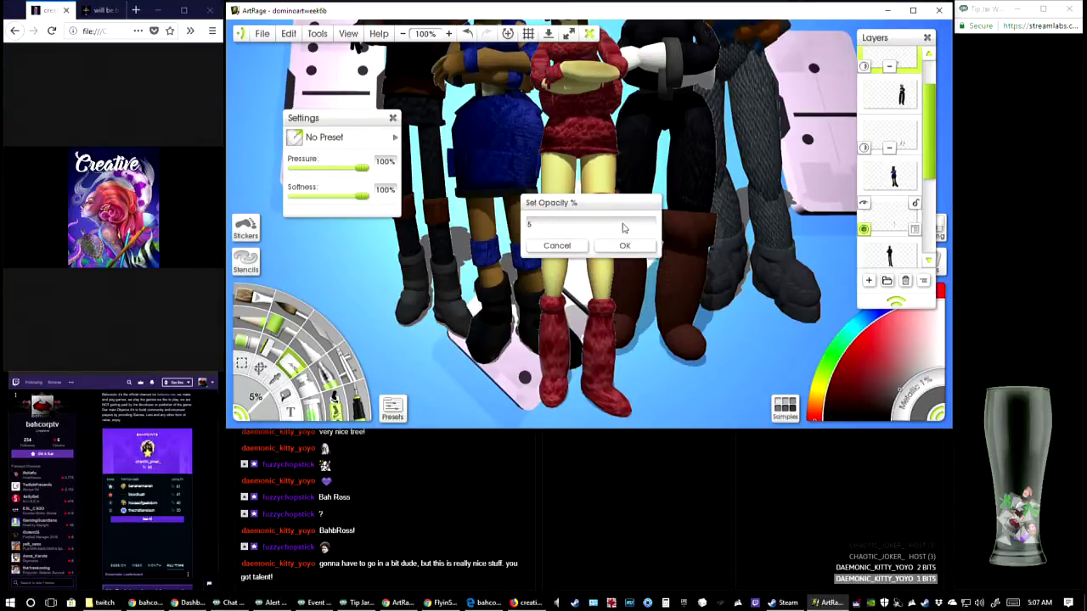
text(0)
key(Return)
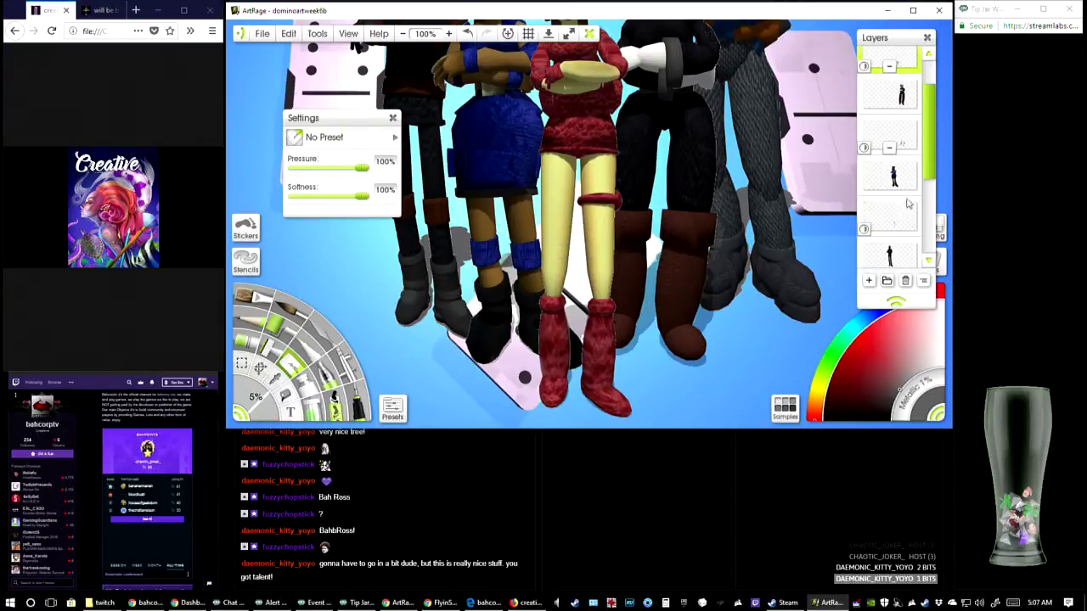
click(915, 231)
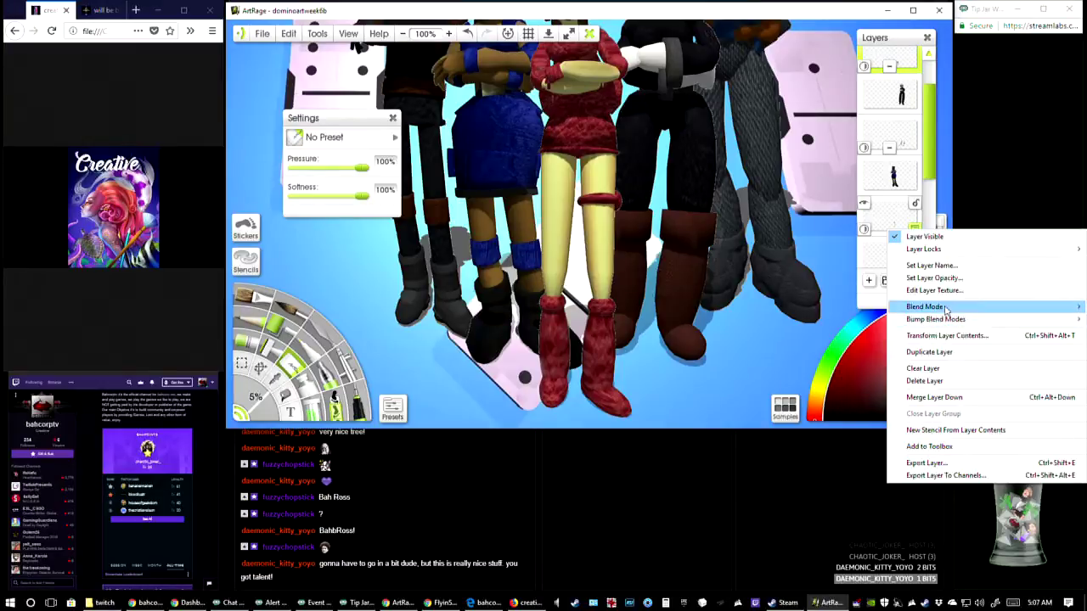
mouse_move(935, 308)
click(852, 292)
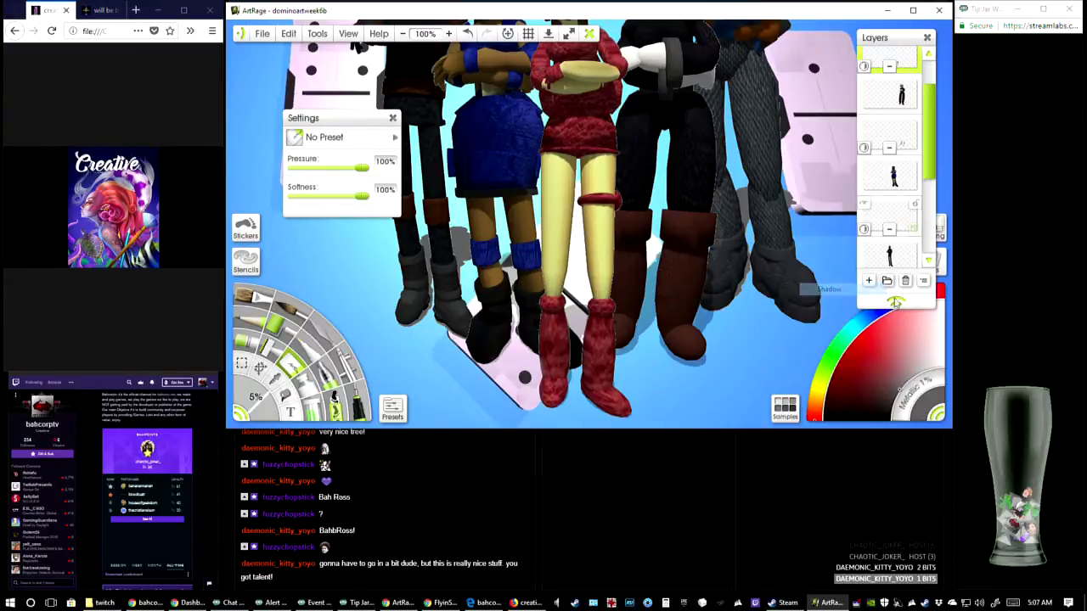
Set the shadow layer beneath the dark-clad character's layer to 50% opacity and the Shadow blend mode
scroll(913, 229, down, 2)
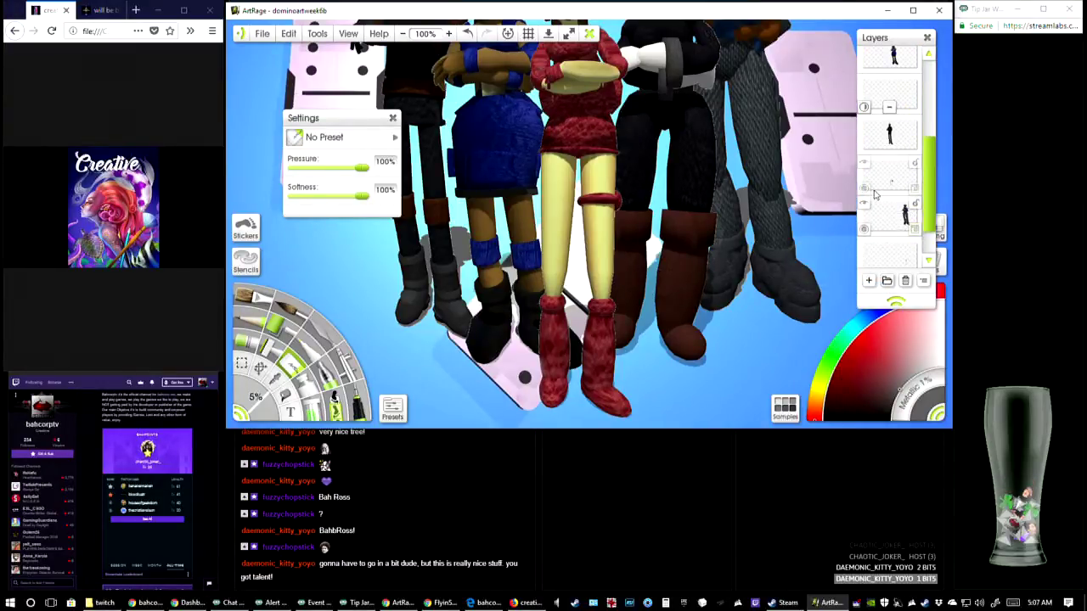
click(865, 189)
text(50)
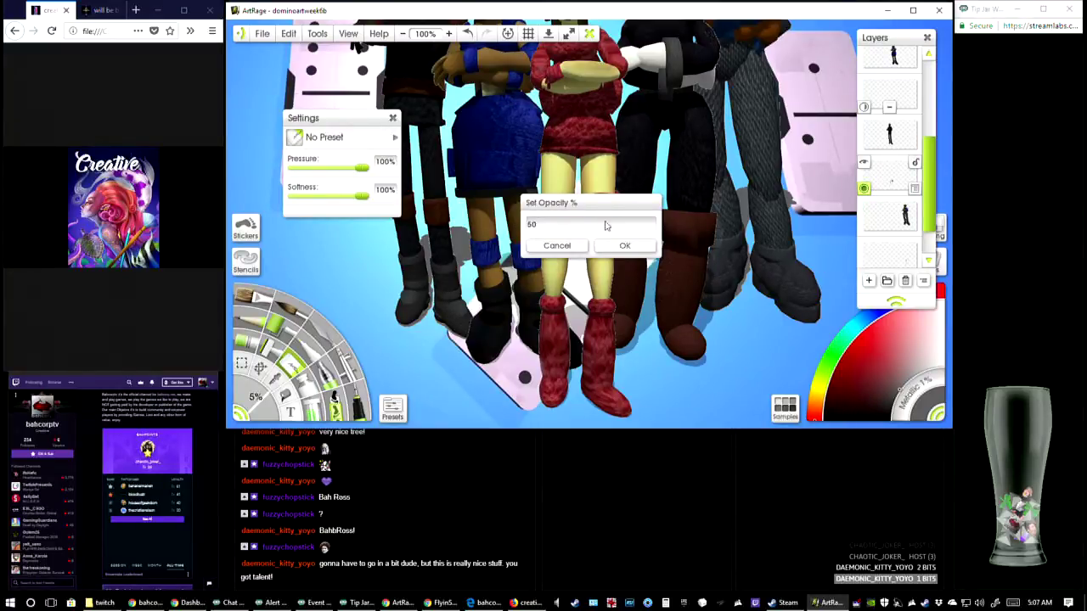
click(624, 246)
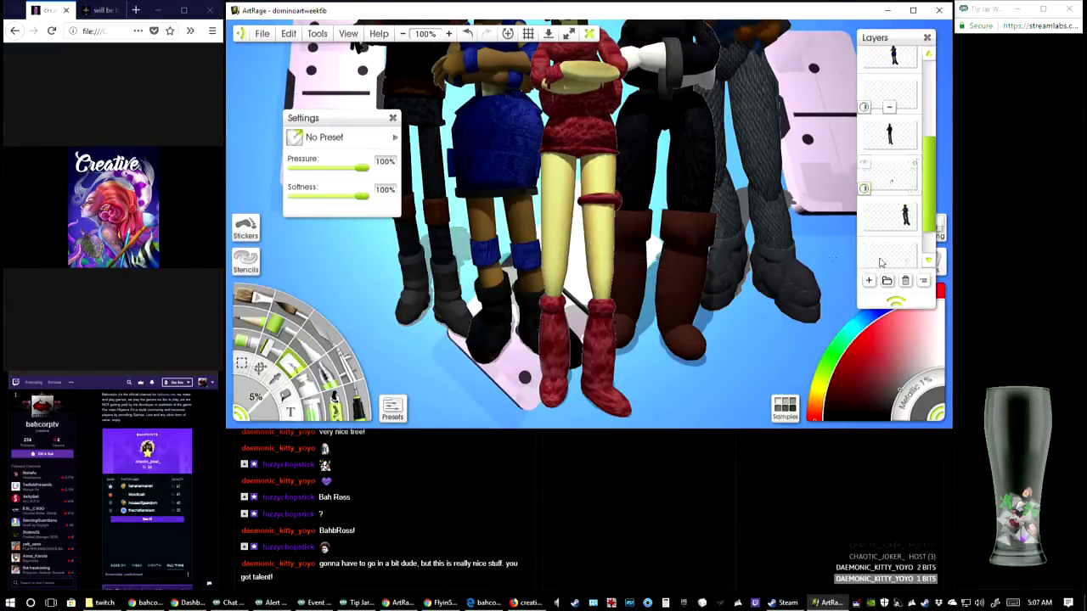
right_click(914, 189)
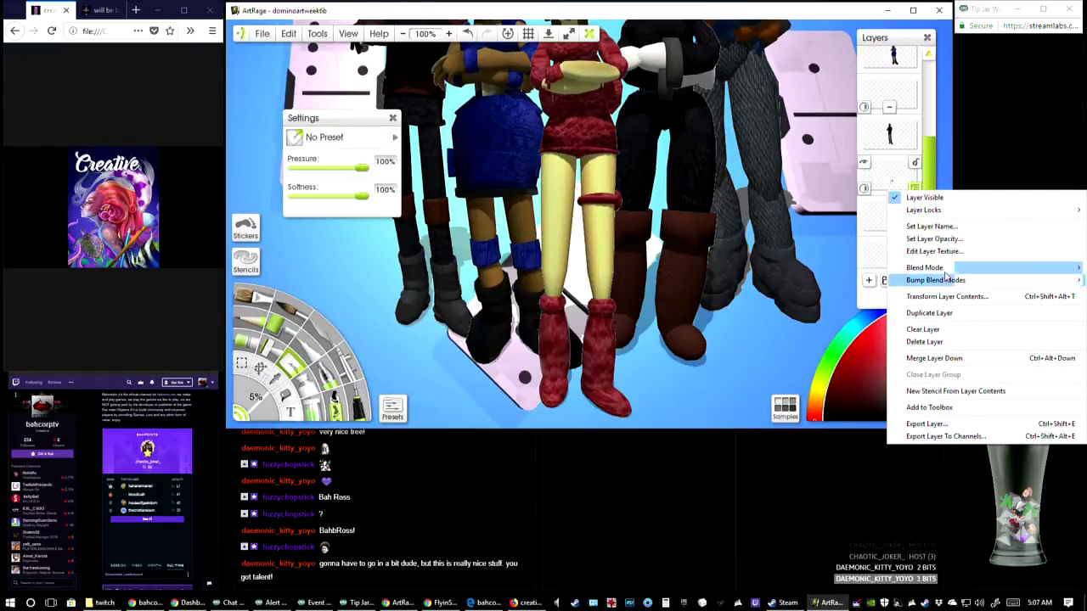
mouse_move(934, 267)
click(829, 290)
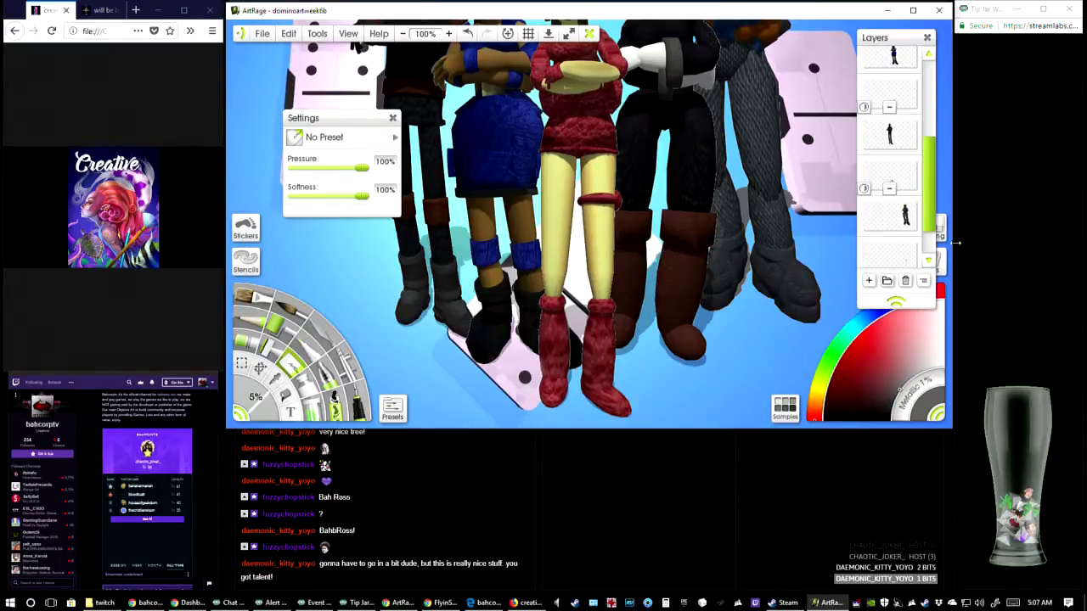
Set the opacity of the blue-jacketed character's shadow layer, just above the background layer, to 50%
scroll(901, 219, down, 1)
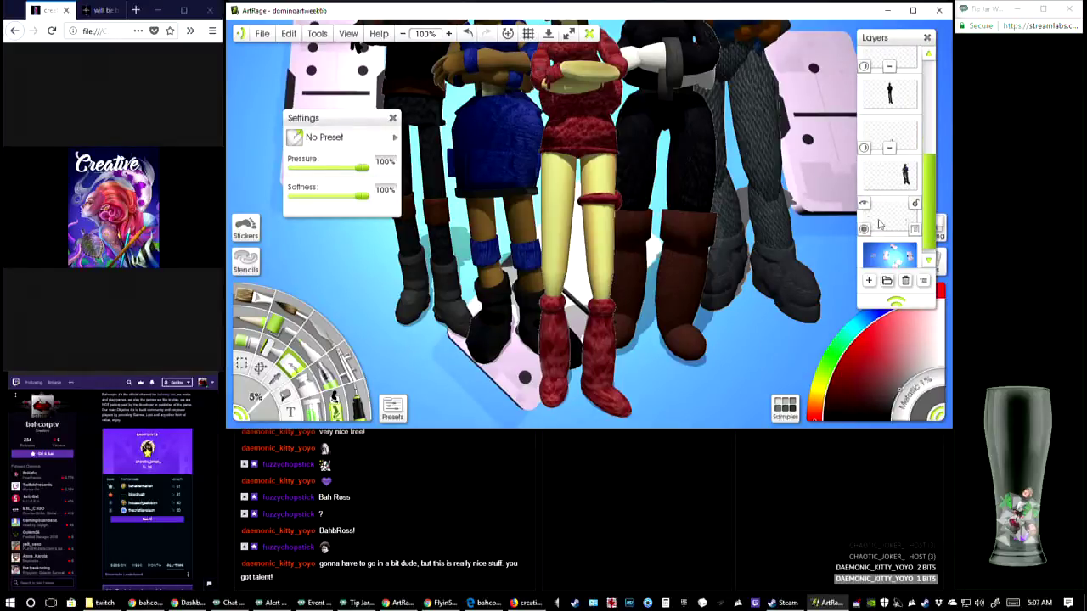
click(864, 230)
text(50)
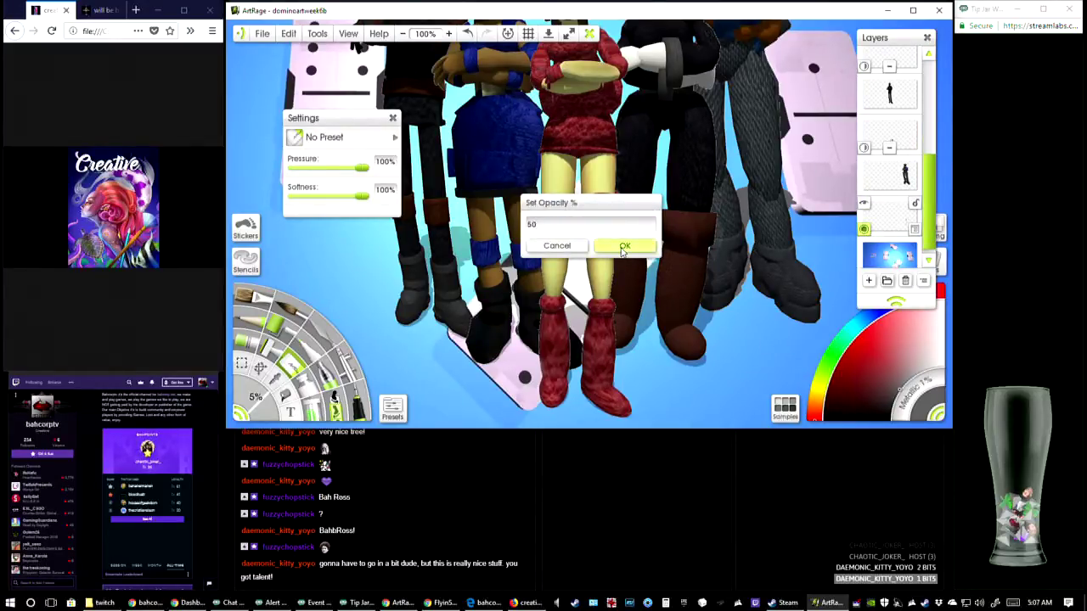
click(625, 245)
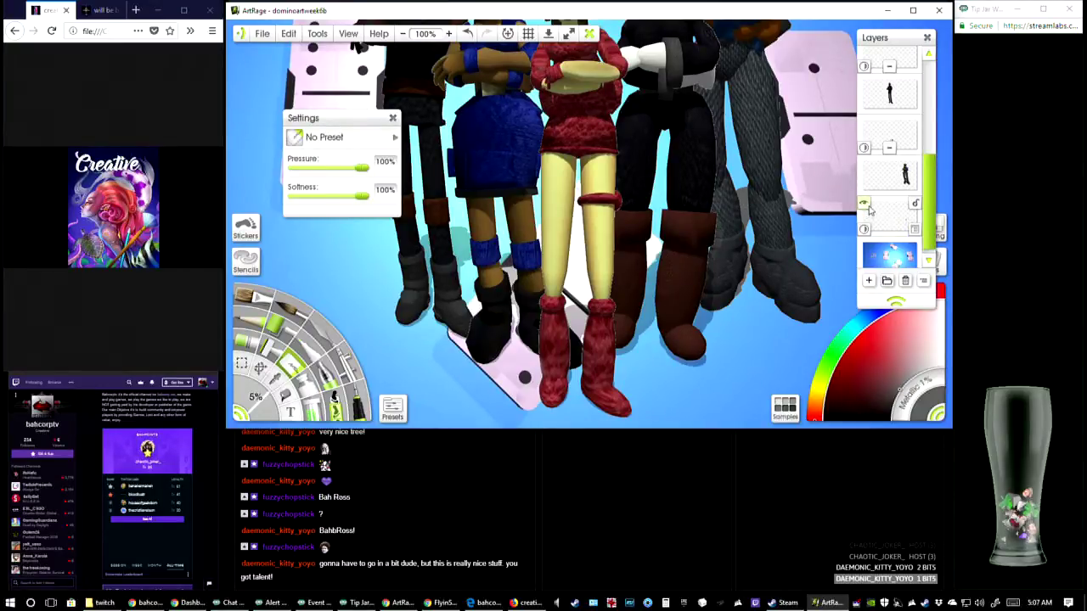
Toggle the visibility of the blue-jacketed character's layer and its shadow layer to check which one holds the stray marks
click(864, 204)
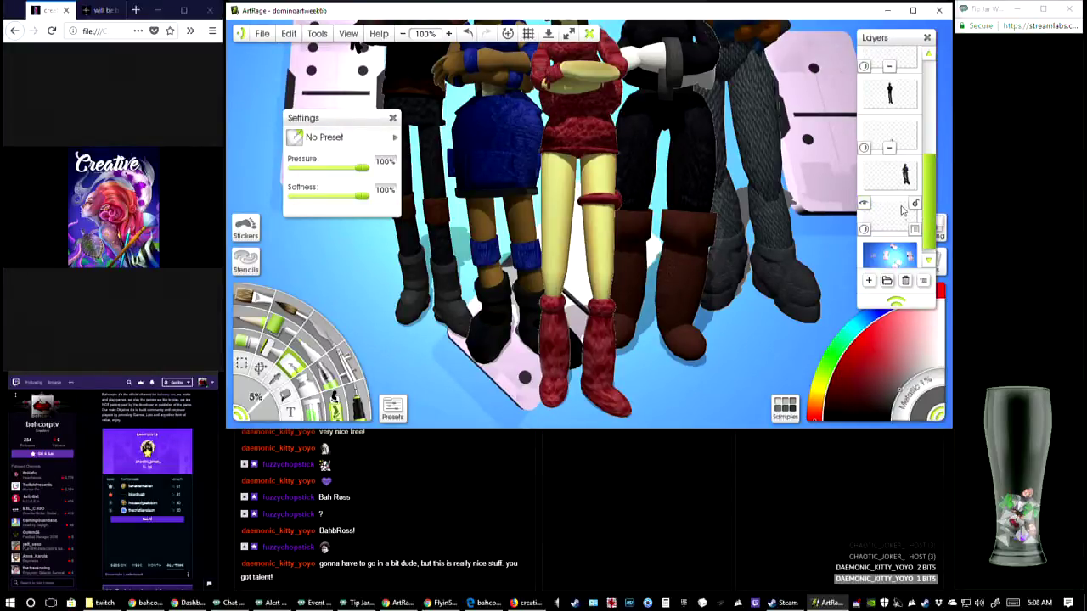
click(866, 163)
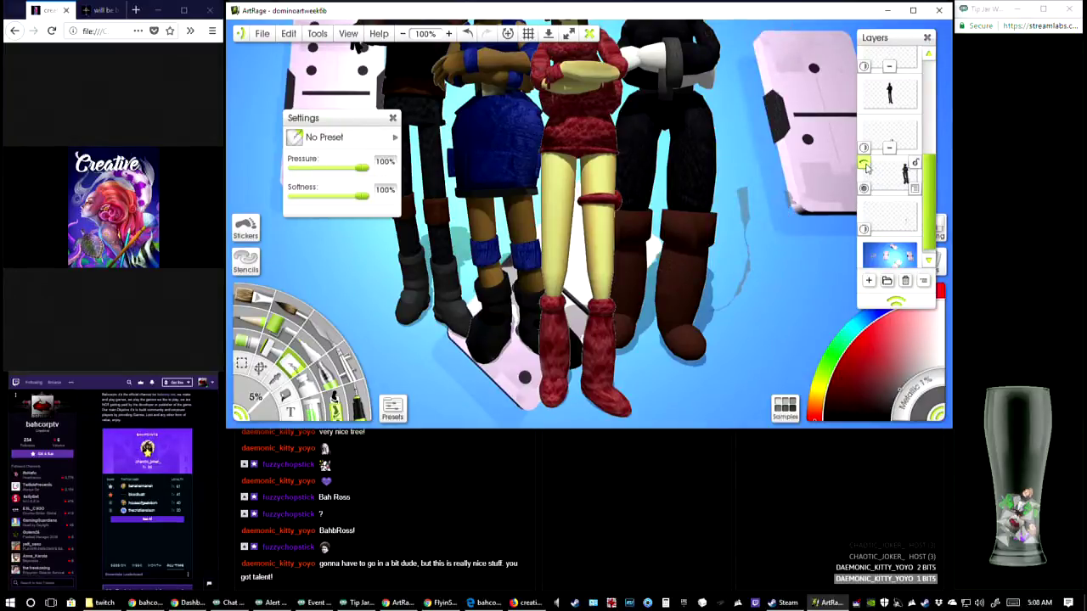
click(865, 164)
click(865, 165)
click(864, 165)
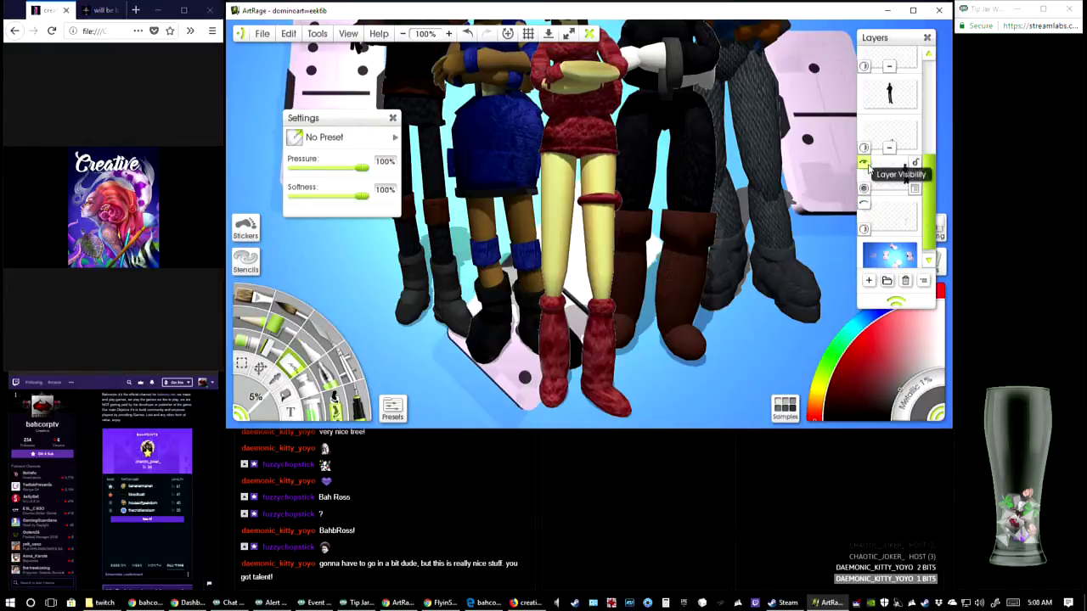
click(868, 165)
click(868, 166)
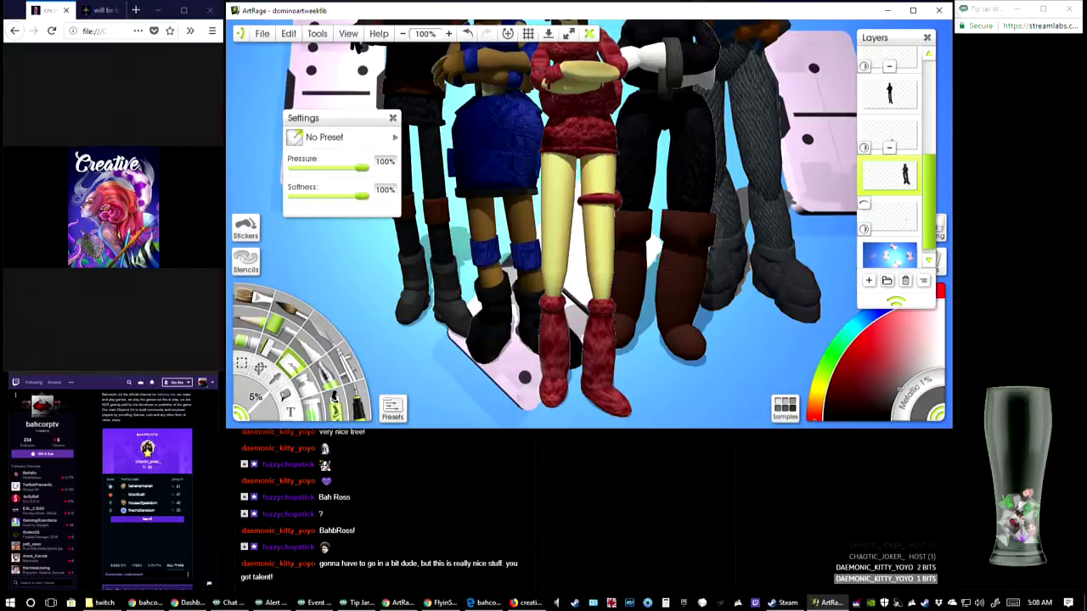
click(243, 364)
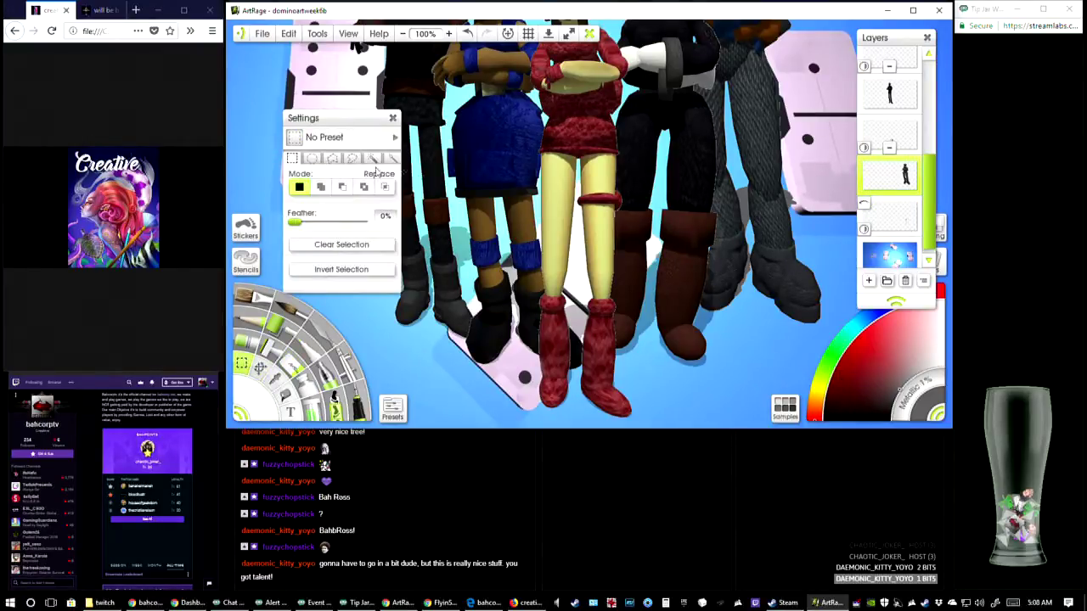
click(372, 159)
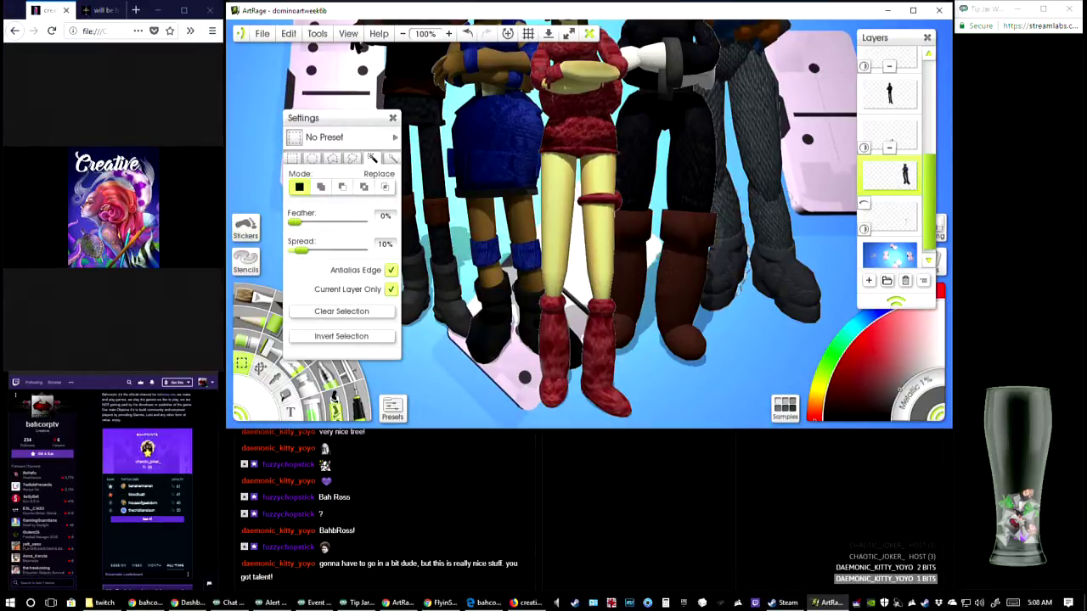
click(292, 160)
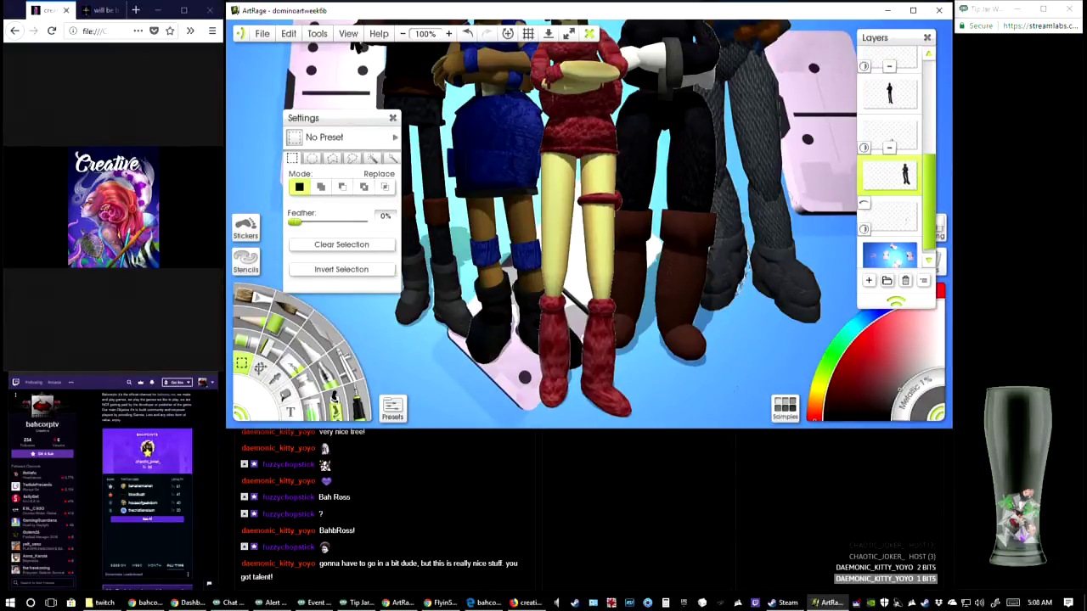
Erase the stray outline fragments around the grey boots and lower legs on the blue-jacketed character's layer
click(448, 34)
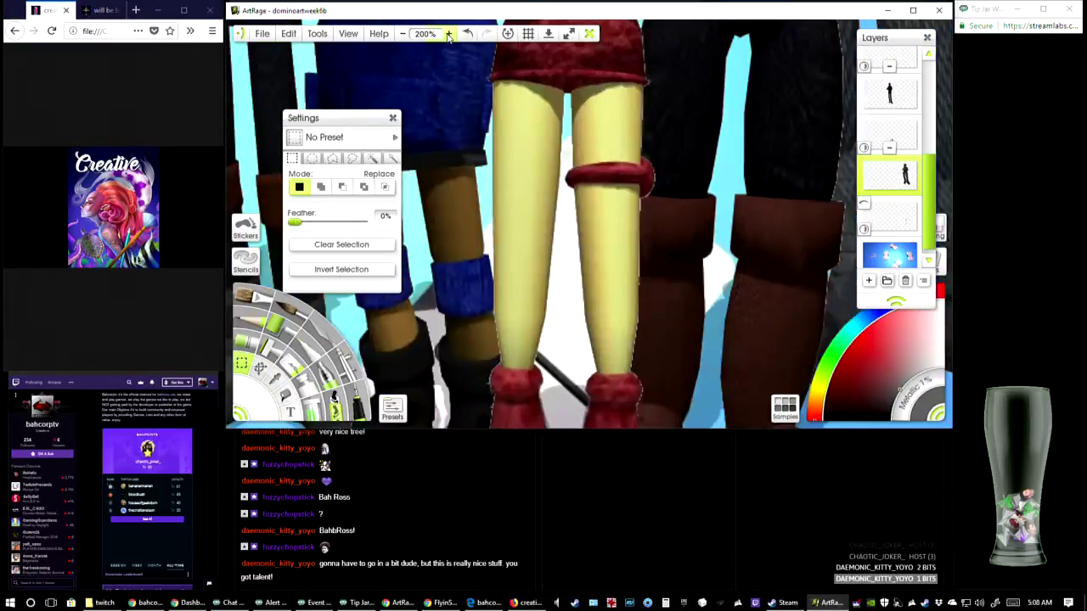
click(448, 34)
drag(789, 255, 346, 170)
drag(816, 238, 662, 153)
drag(789, 151, 816, 126)
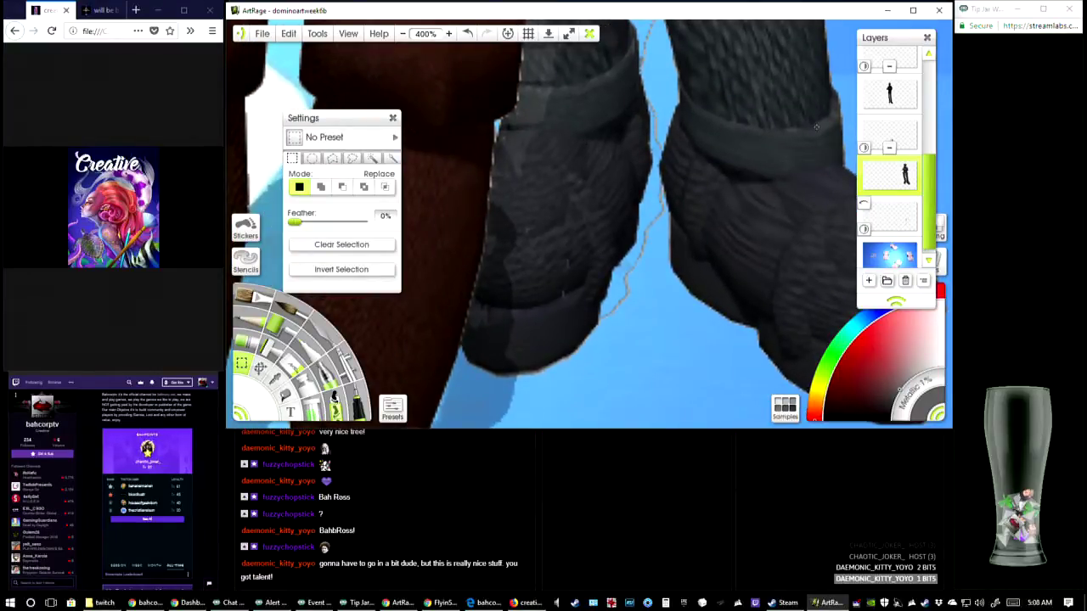
click(301, 355)
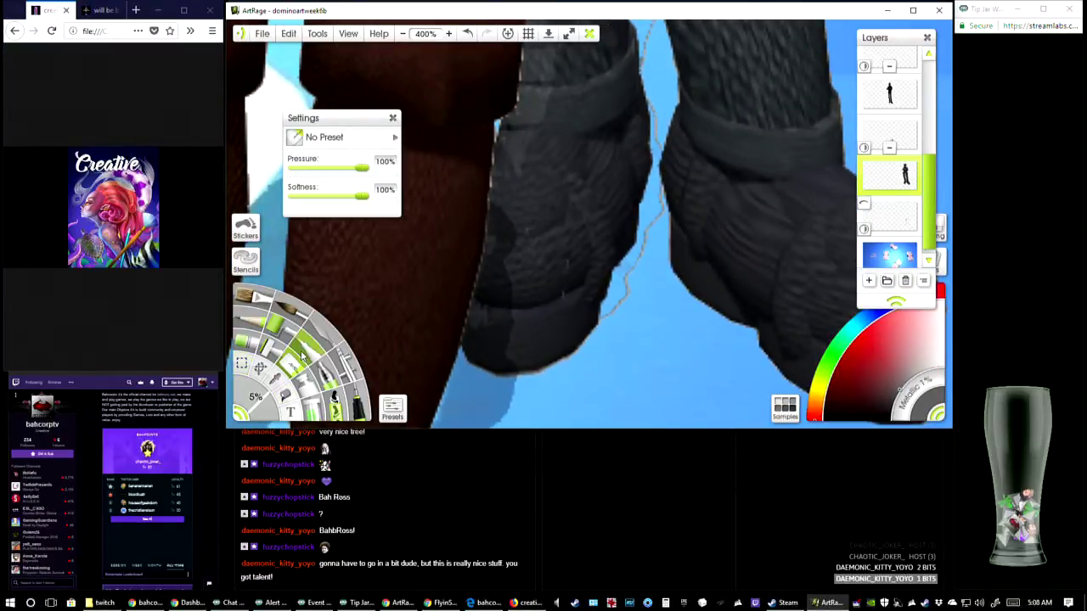
drag(627, 295, 634, 272)
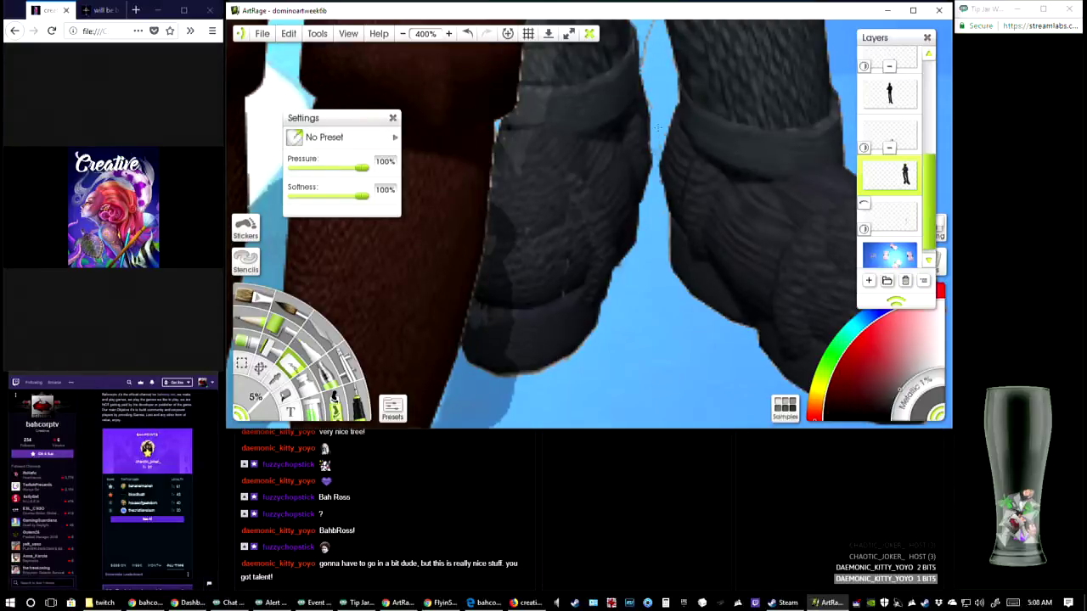
drag(660, 90, 641, 219)
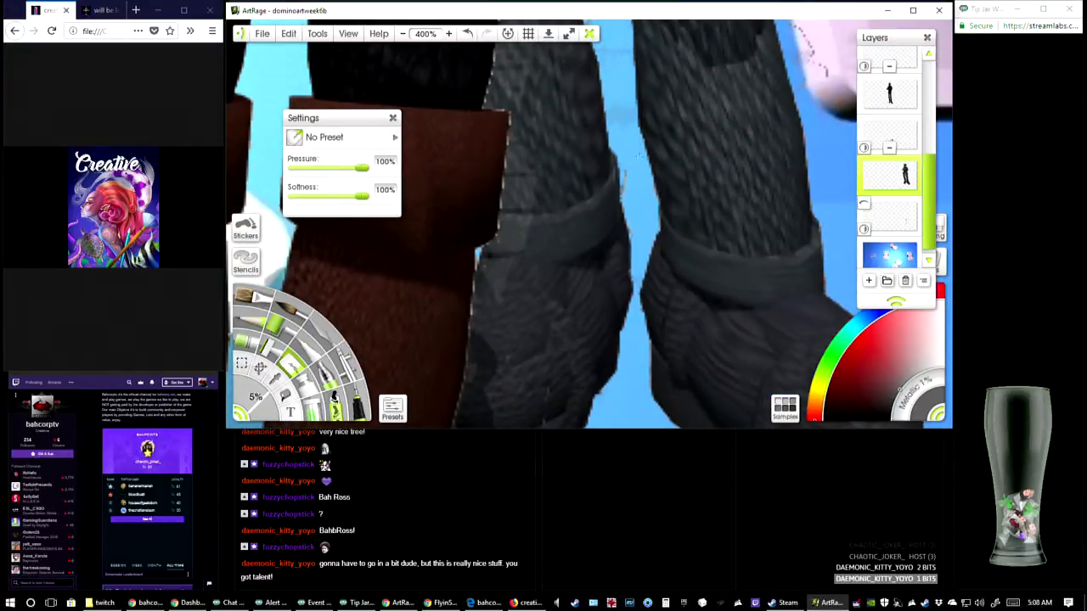
drag(633, 240, 582, 375)
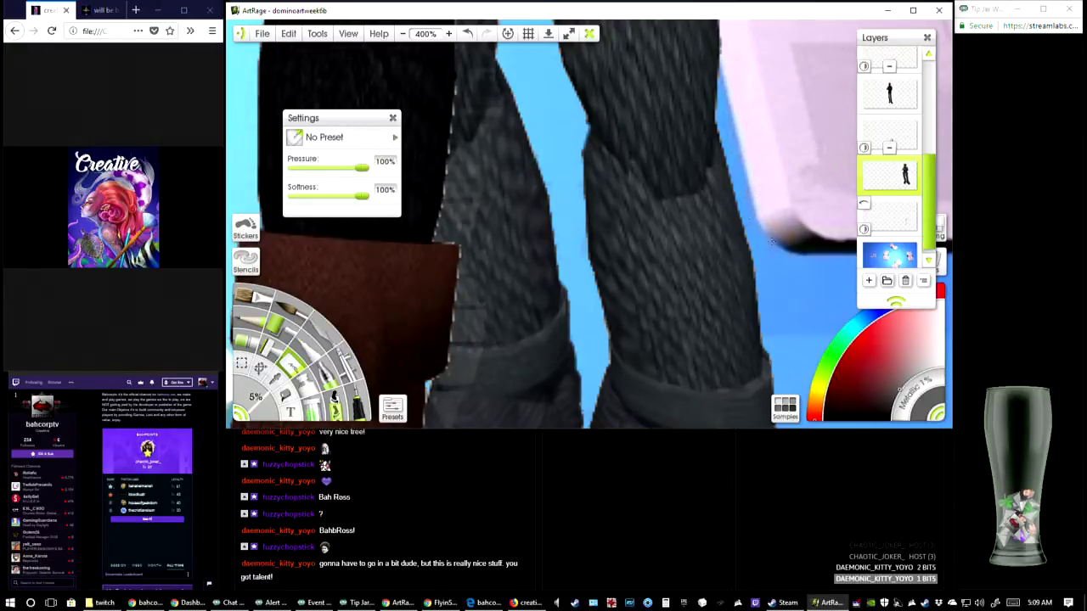
scroll(771, 241, down, 10)
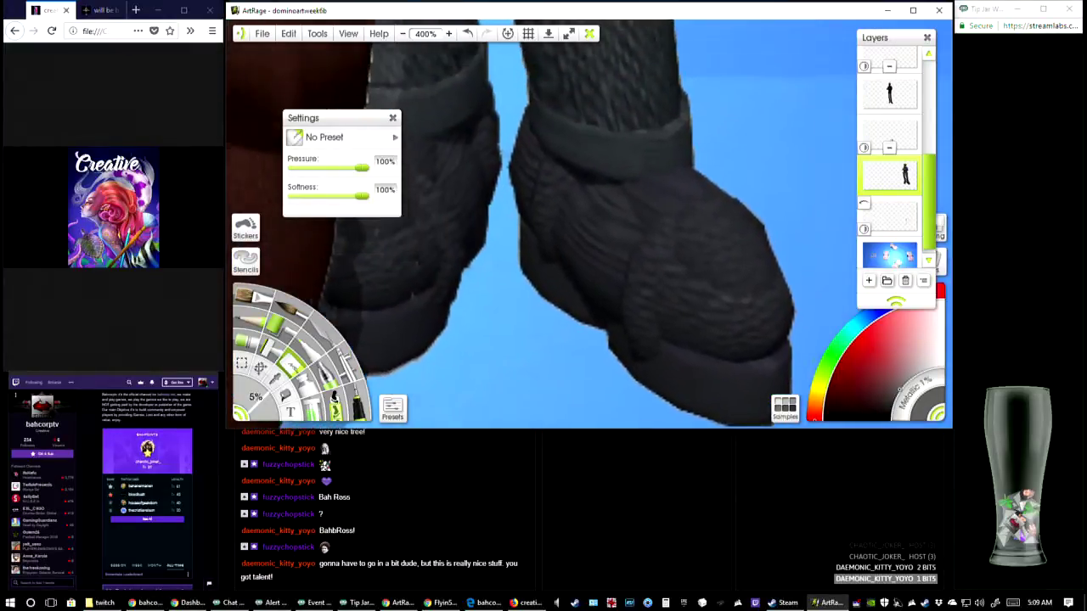
drag(509, 187, 538, 219)
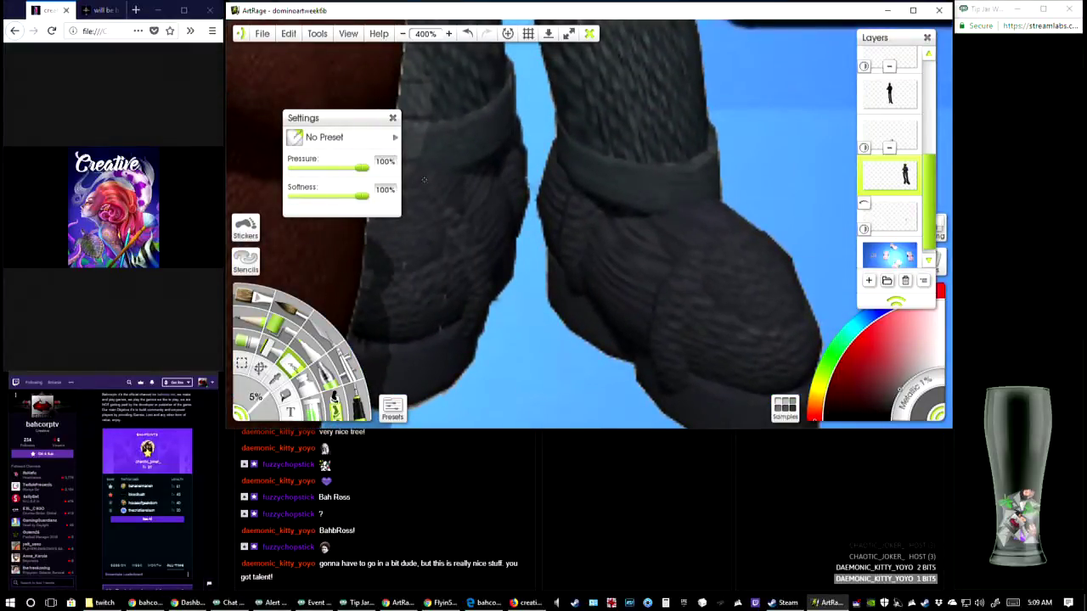
Review the cleaned-up boots and the full composition, and save the painting
click(403, 34)
click(402, 34)
click(402, 34)
drag(509, 170, 512, 245)
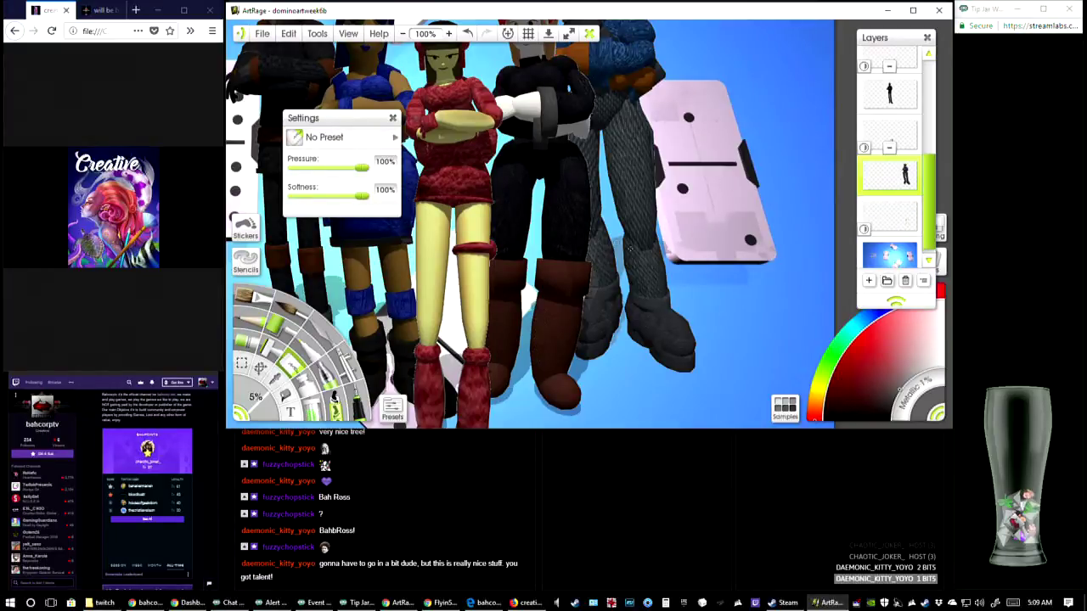
drag(788, 287, 859, 191)
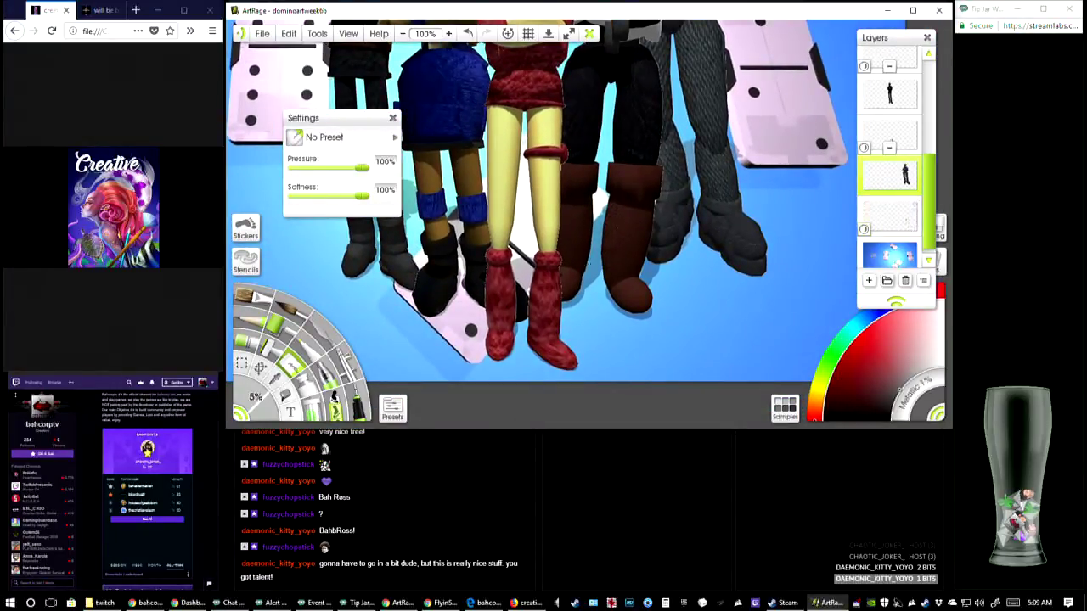
mouse_move(543, 153)
mouse_down()
mouse_move(709, 204)
mouse_move(618, 174)
mouse_up()
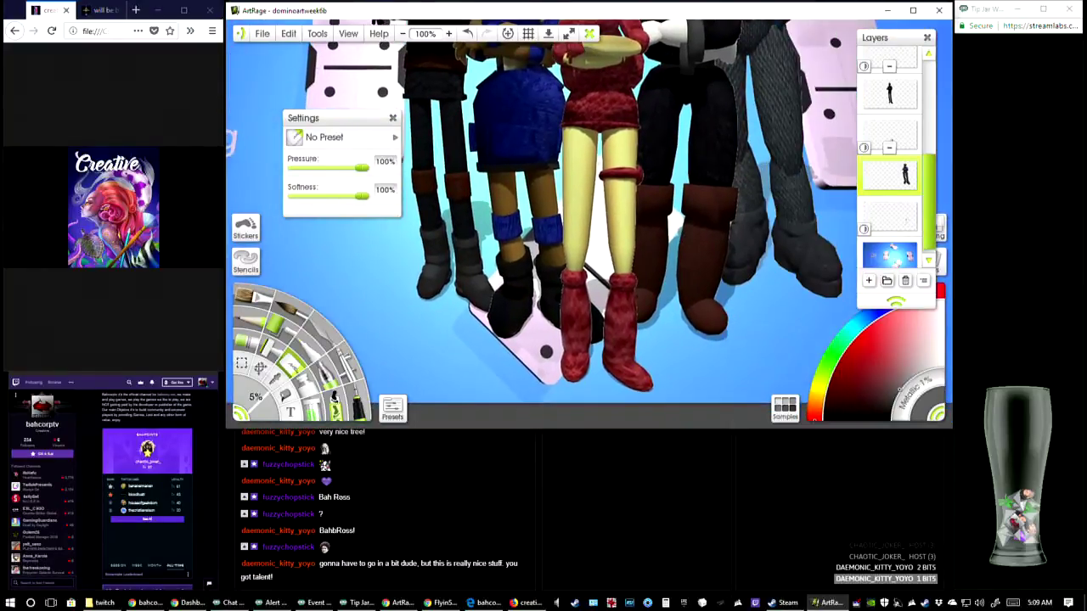
click(402, 33)
click(403, 33)
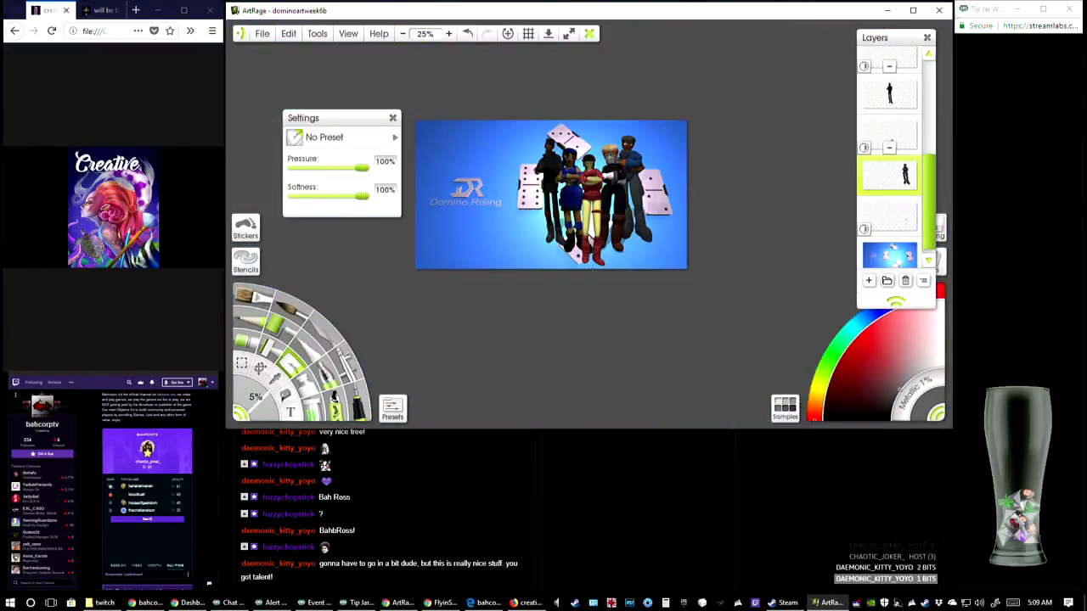
click(448, 33)
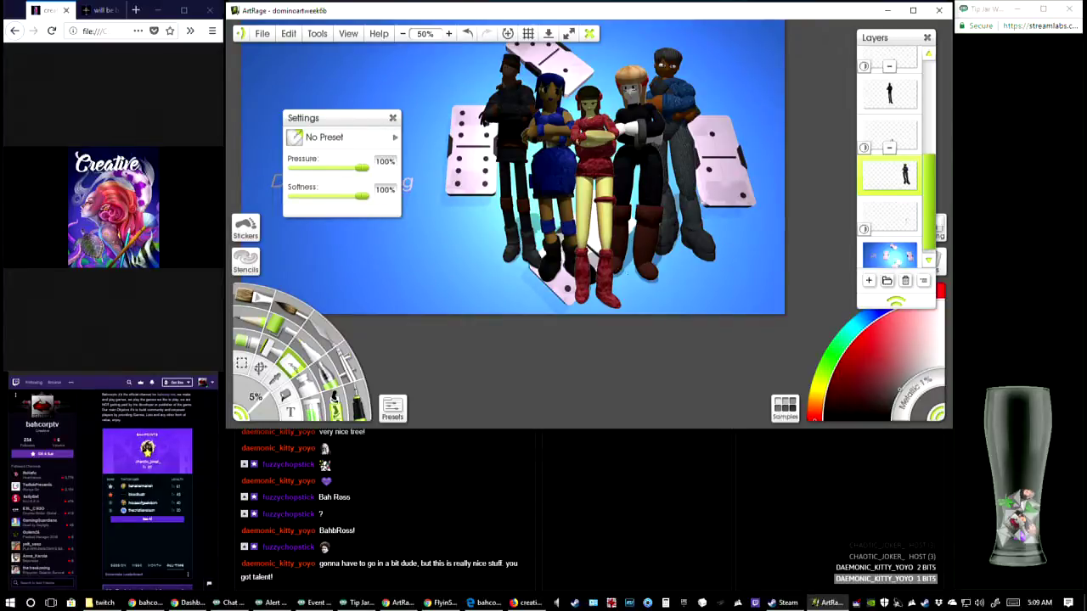
click(262, 34)
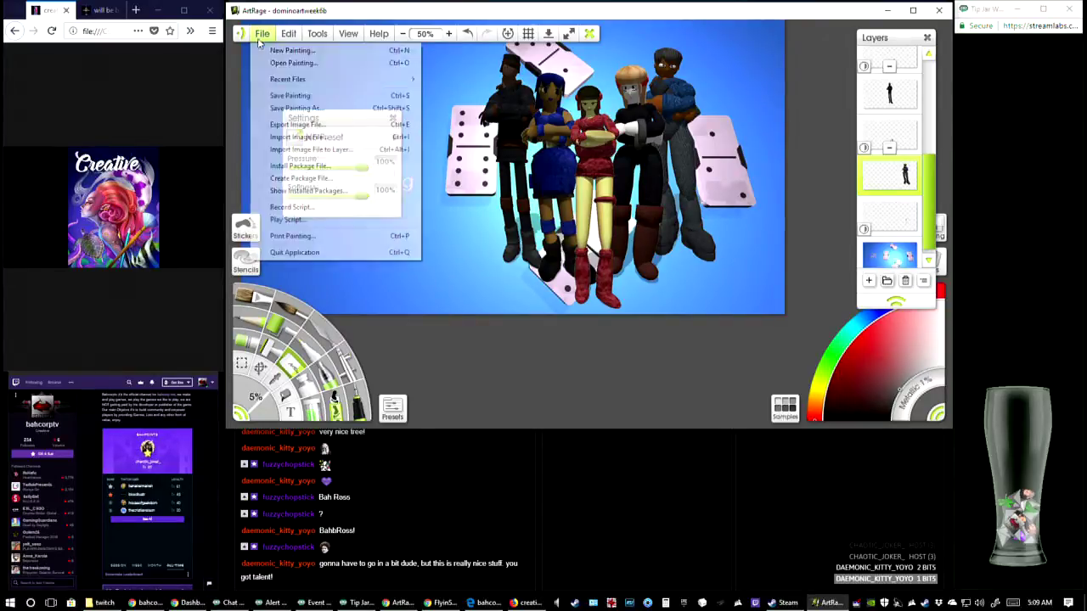
click(297, 94)
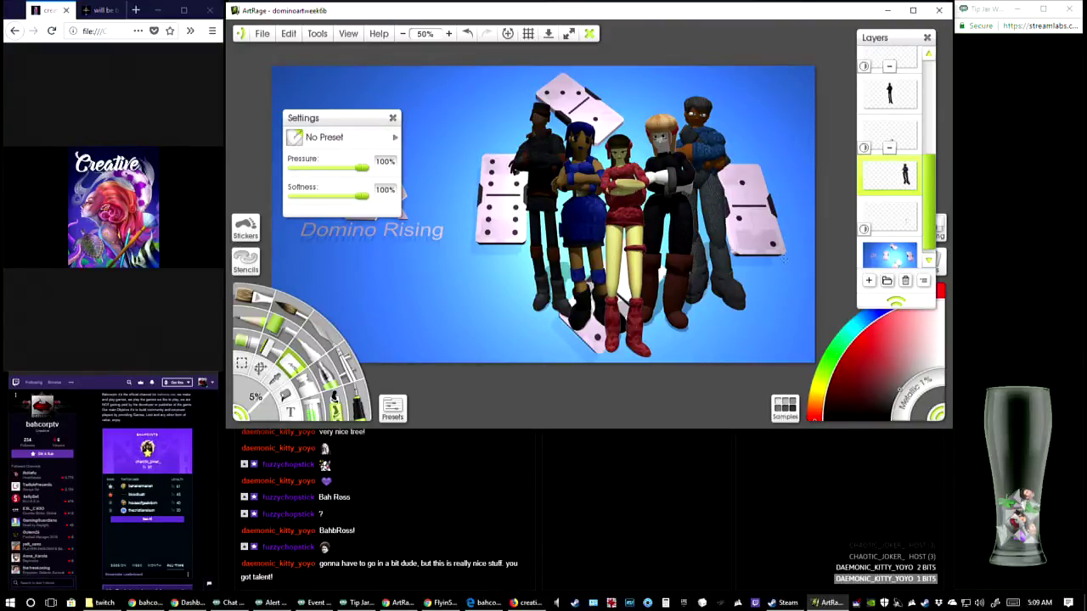
Save the painting and export the composition as the image file dominoartweek6b.jpg
drag(783, 259, 812, 263)
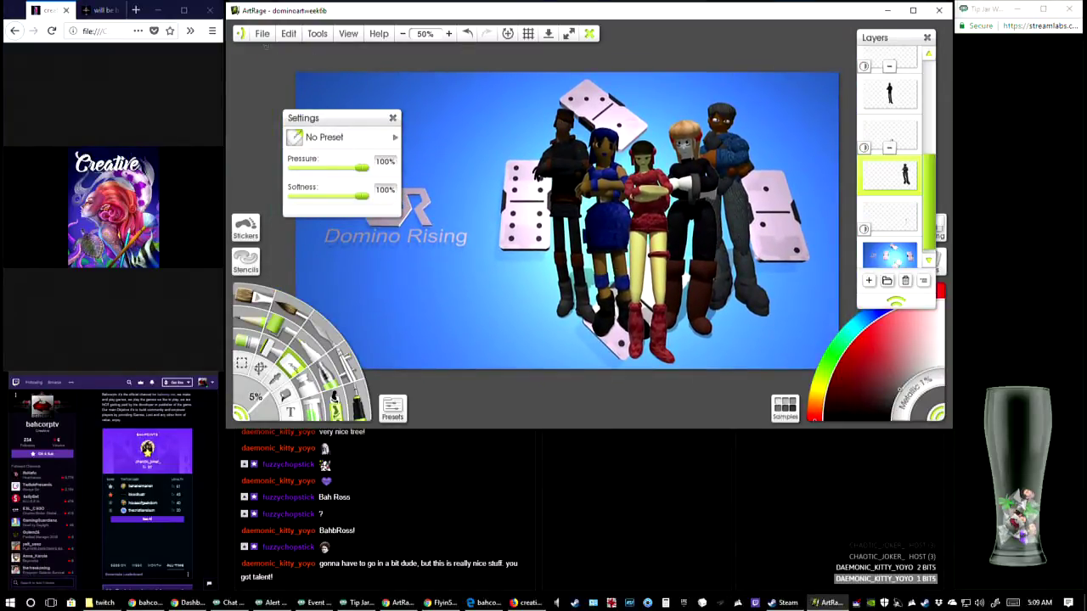
click(262, 33)
click(313, 96)
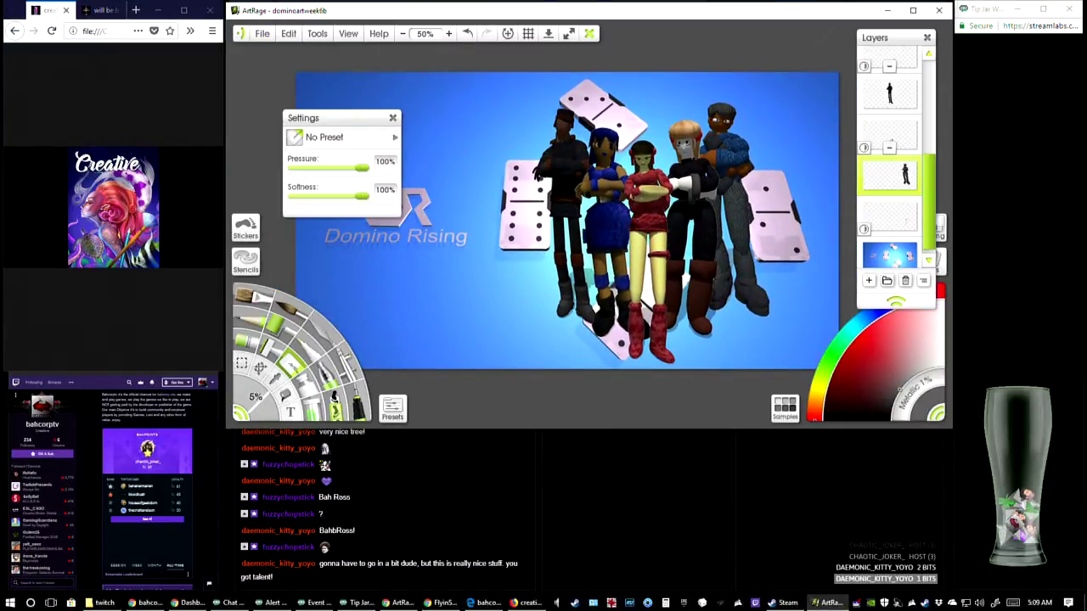
click(262, 33)
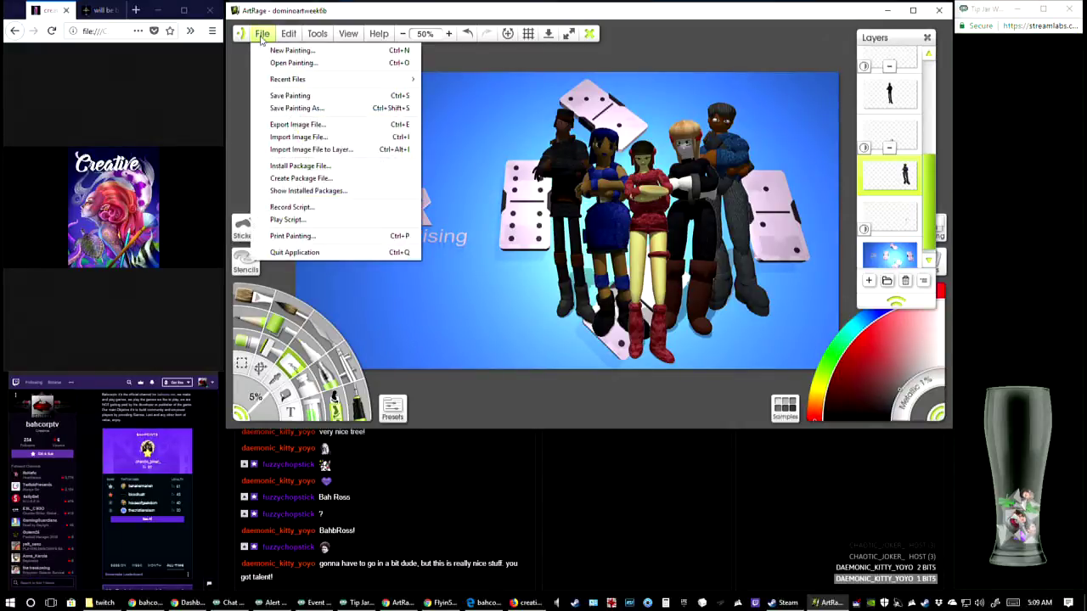
click(321, 125)
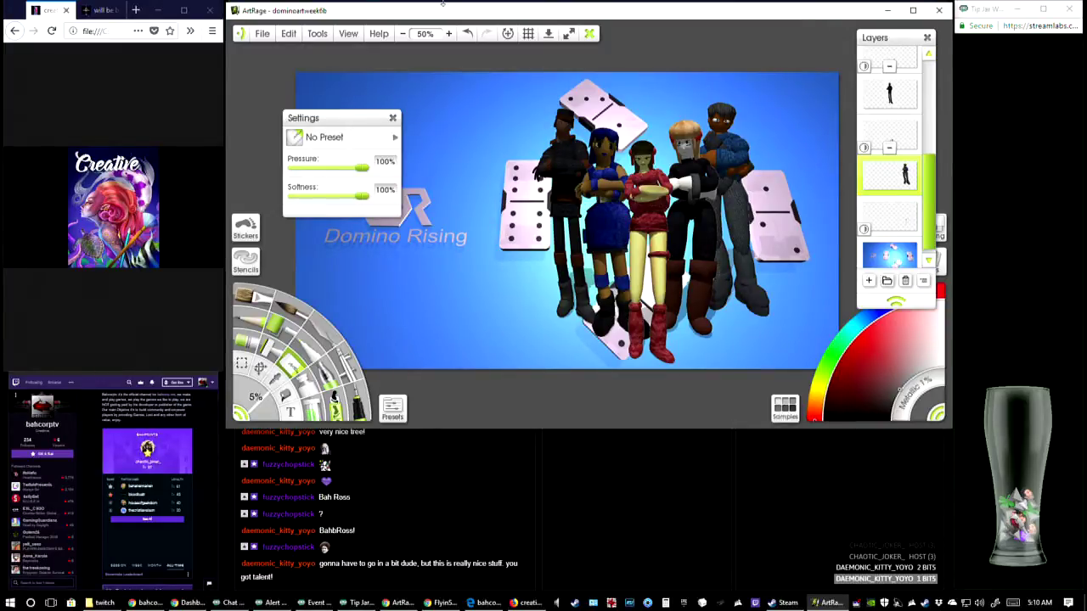
Switch to the Chrome browser and look through the popular models on the bahcorp Sketchfab profile
key(ctrl+t)
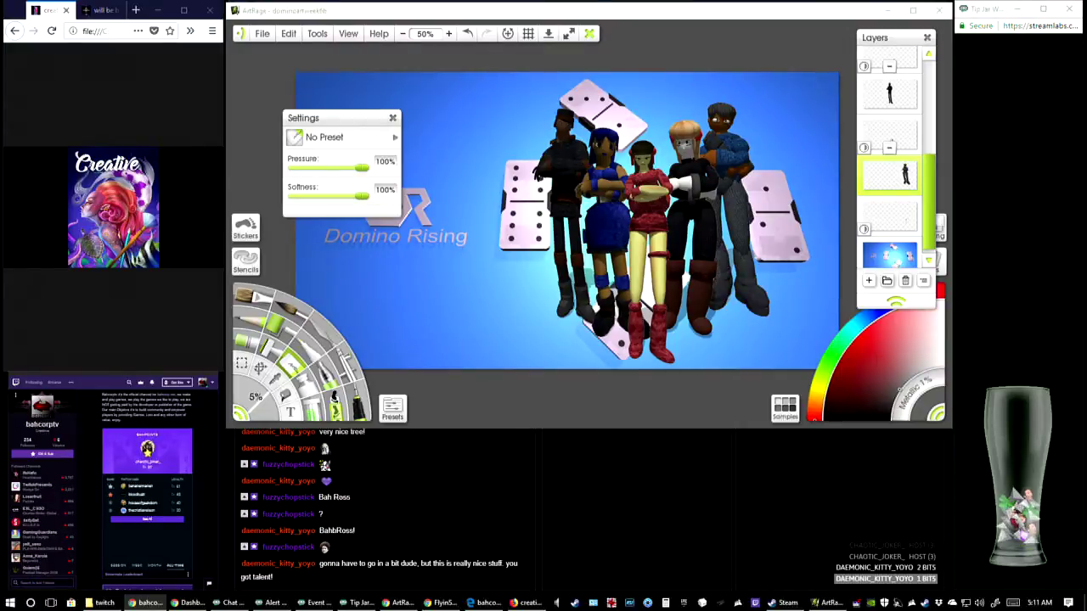
mouse_move(4, 305)
mouse_down()
mouse_move(314, 22)
mouse_move(399, 22)
mouse_up()
scroll(624, 232, down, 3)
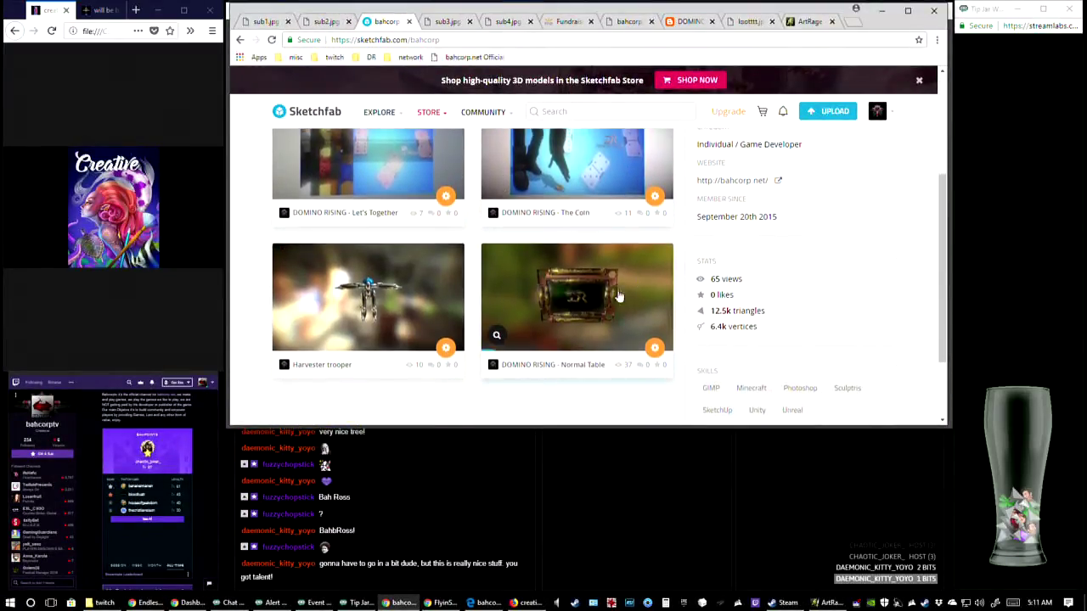
scroll(481, 313, up, 3)
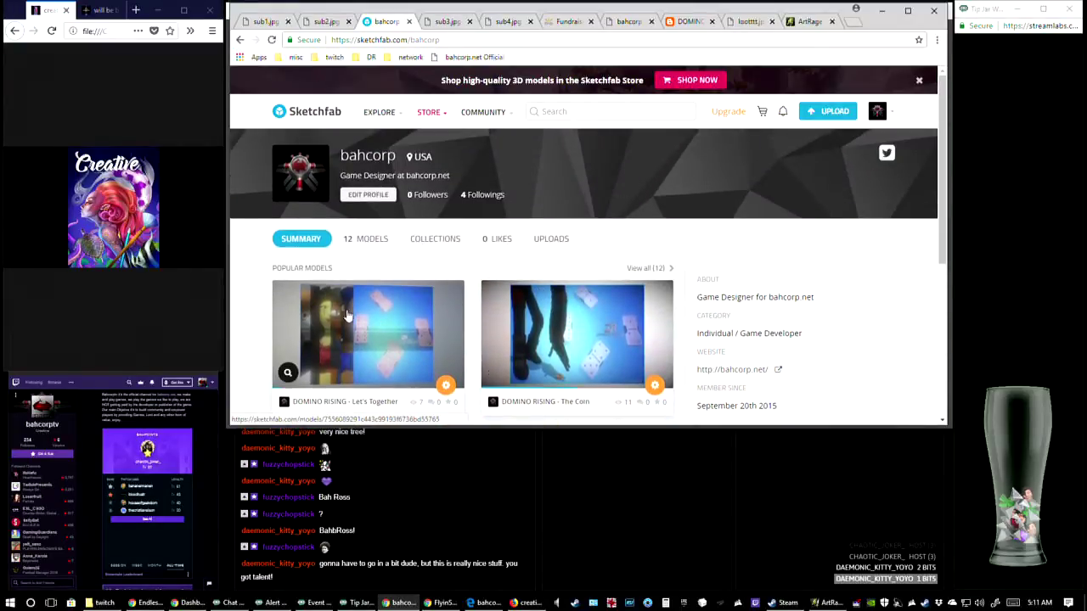
scroll(601, 361, down, 3)
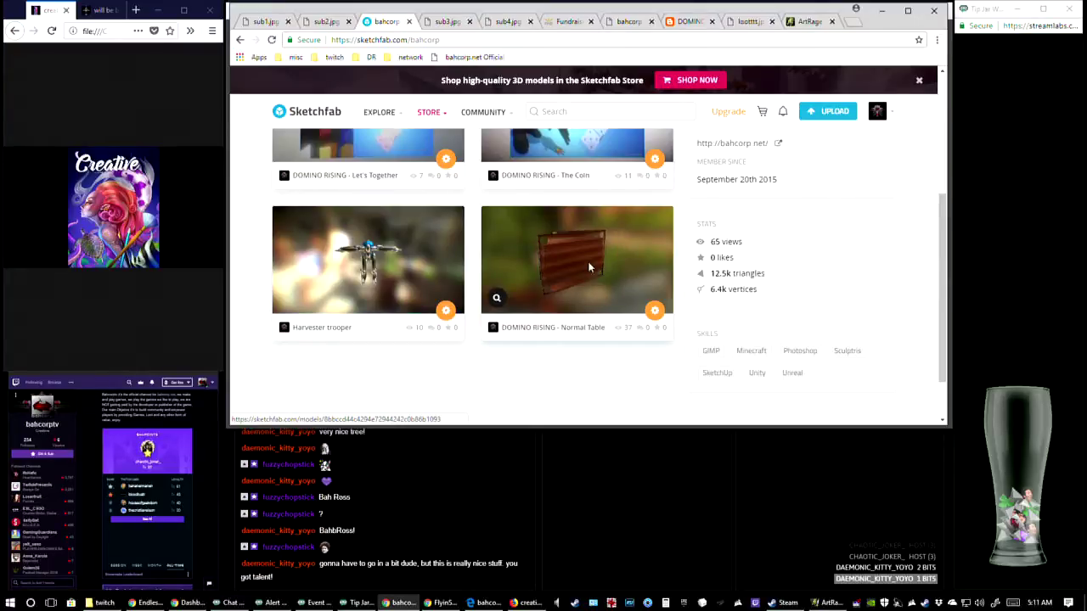
Open the DOMINO RISING - Normal Table model on Sketchfab and inspect it from several angles and up close
click(618, 267)
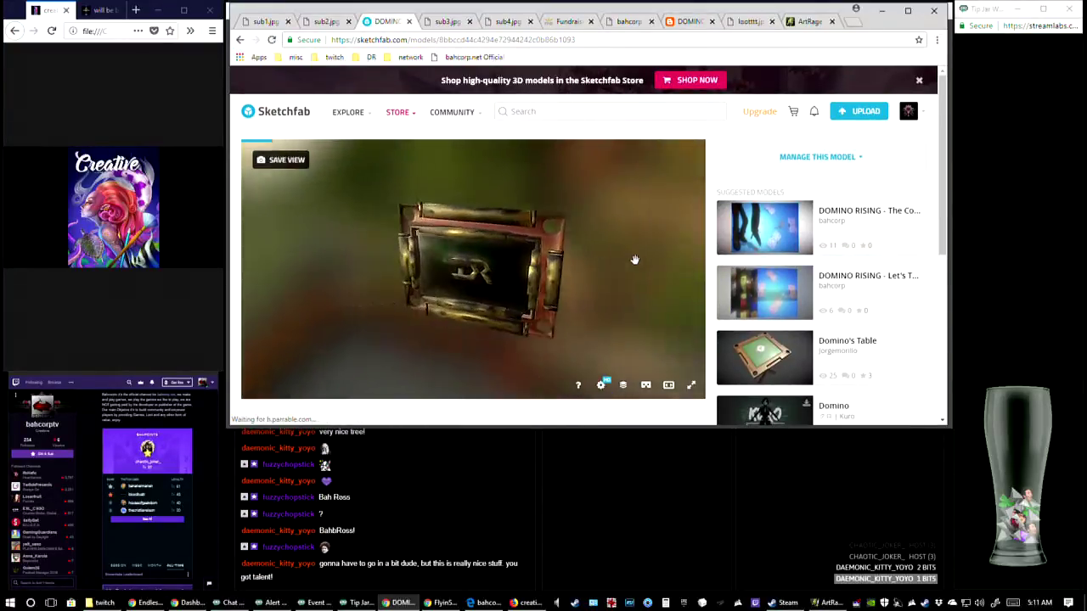
scroll(760, 352, down, 1)
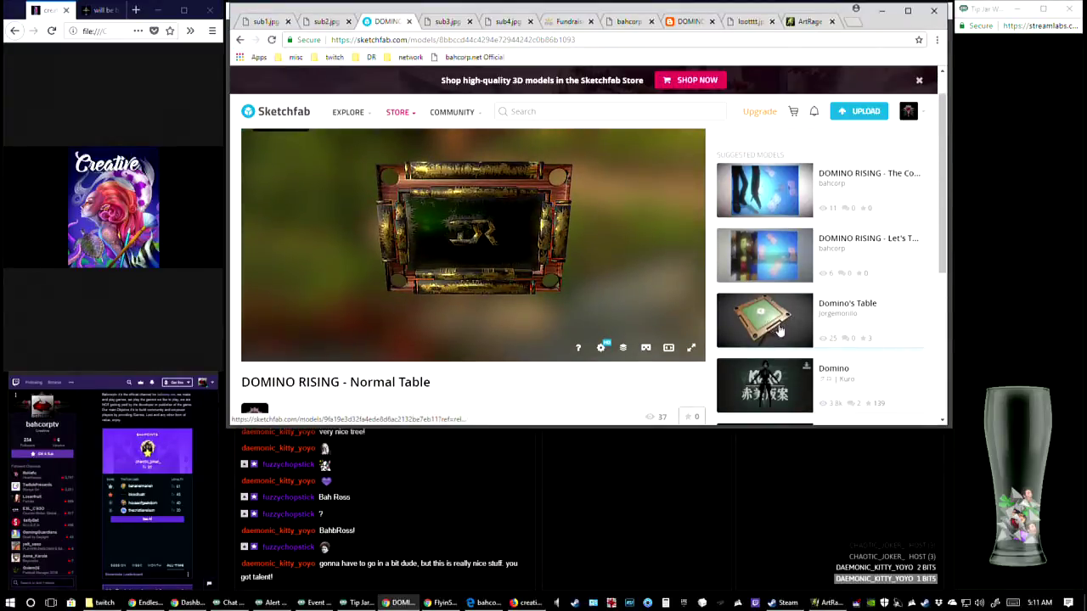
scroll(769, 321, down, 1)
scroll(671, 298, up, 1)
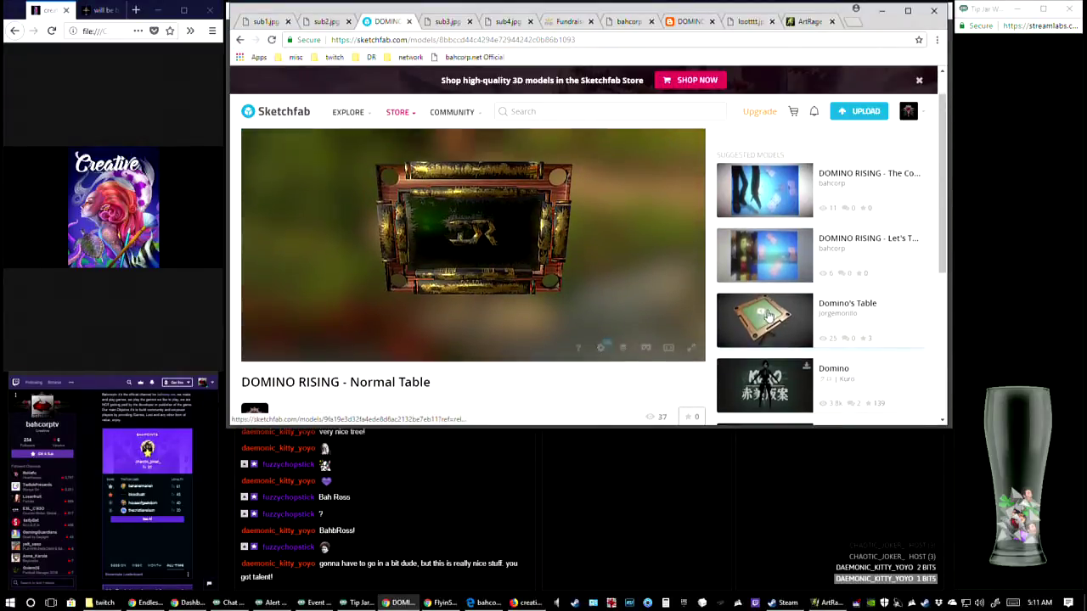
mouse_move(616, 294)
mouse_down()
mouse_move(602, 243)
mouse_move(516, 268)
mouse_move(585, 253)
mouse_move(621, 186)
mouse_move(577, 209)
mouse_move(563, 200)
mouse_move(575, 273)
mouse_move(767, 333)
mouse_up()
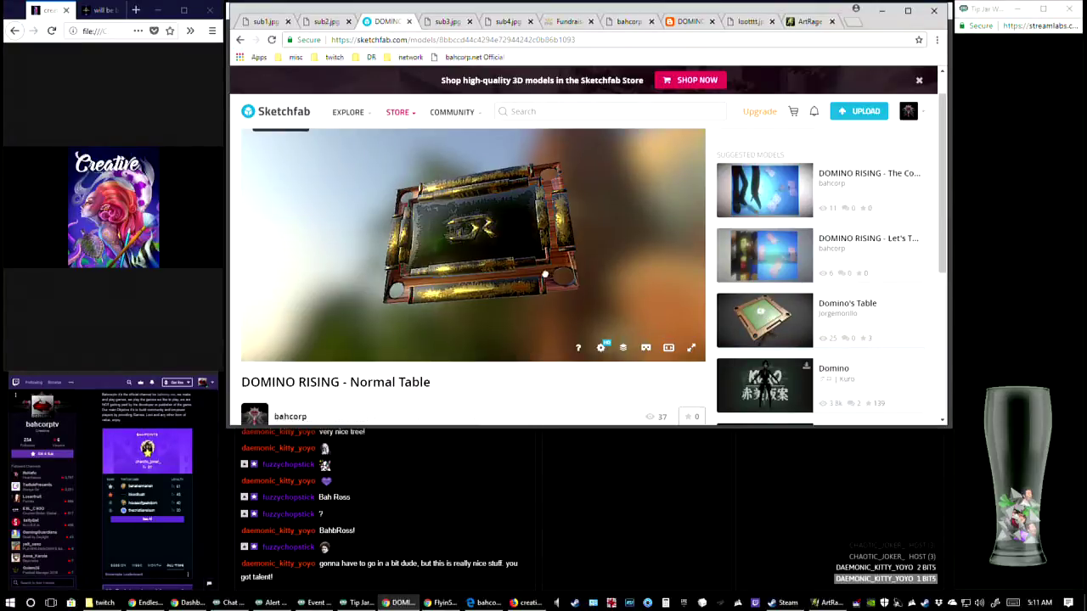
mouse_move(551, 271)
mouse_down()
mouse_move(445, 250)
mouse_move(565, 213)
mouse_move(381, 218)
mouse_move(516, 272)
mouse_move(480, 232)
mouse_up()
mouse_move(488, 236)
mouse_down()
mouse_move(461, 243)
mouse_move(491, 192)
mouse_move(501, 270)
mouse_move(476, 273)
mouse_move(556, 254)
mouse_move(530, 211)
mouse_move(520, 223)
mouse_move(599, 217)
mouse_up()
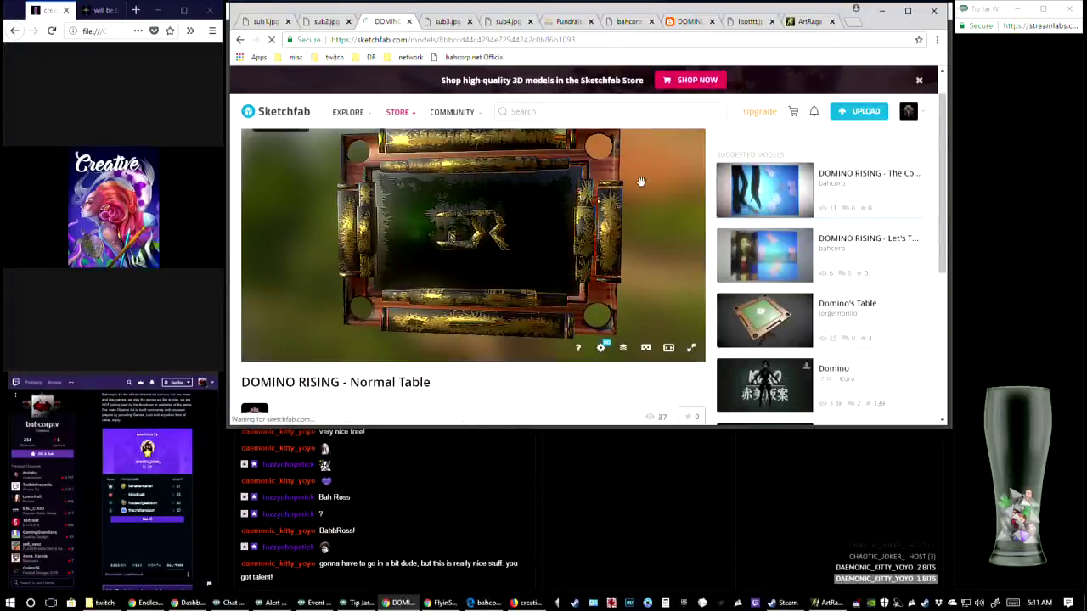
Open the suggested model DOMINO RISING - The Coin and view its scene from afar and up close
click(764, 205)
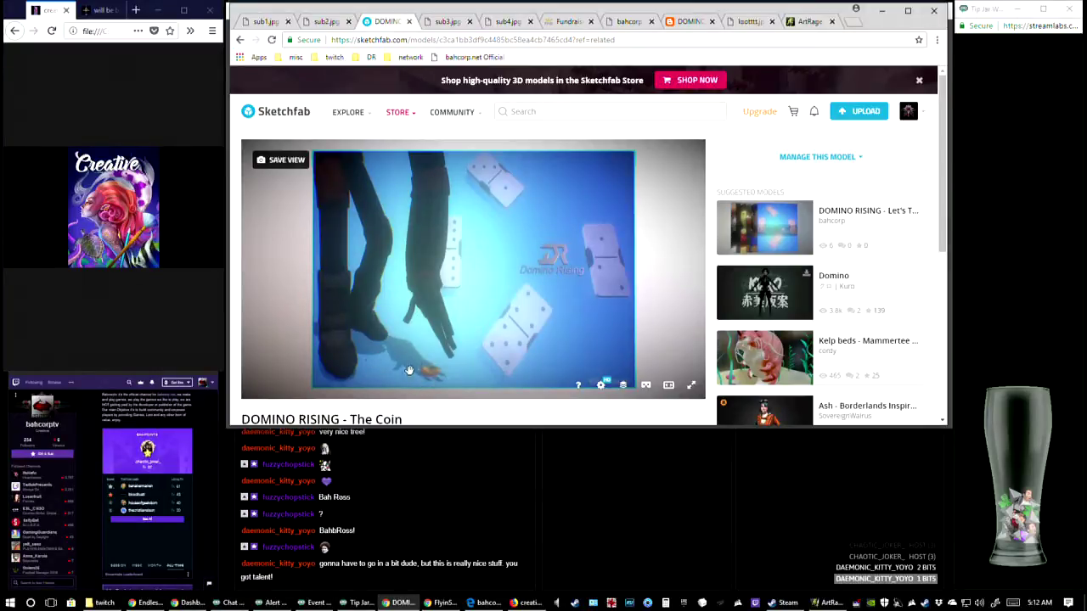
scroll(522, 284, down, 3)
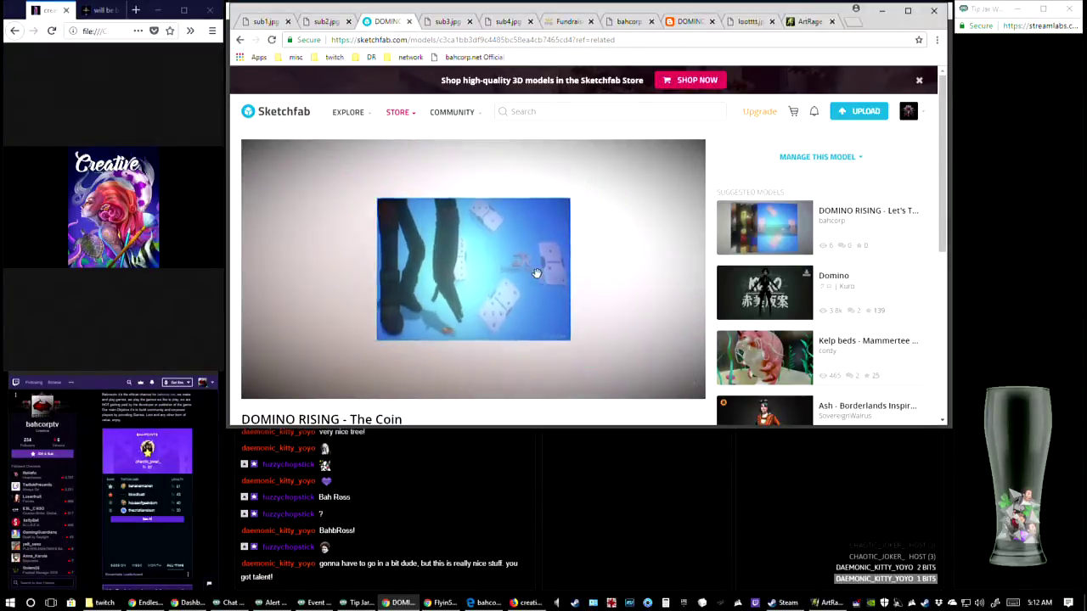
scroll(531, 272, up, 3)
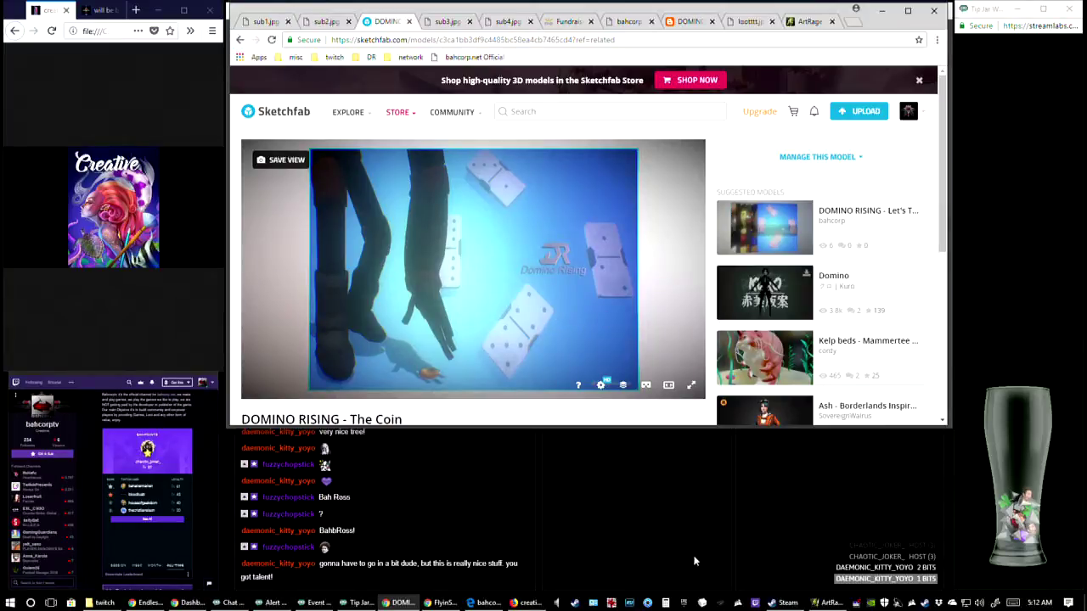
Switch to MilkShape 3D, restore it to a smaller window and place it over the browser
click(702, 603)
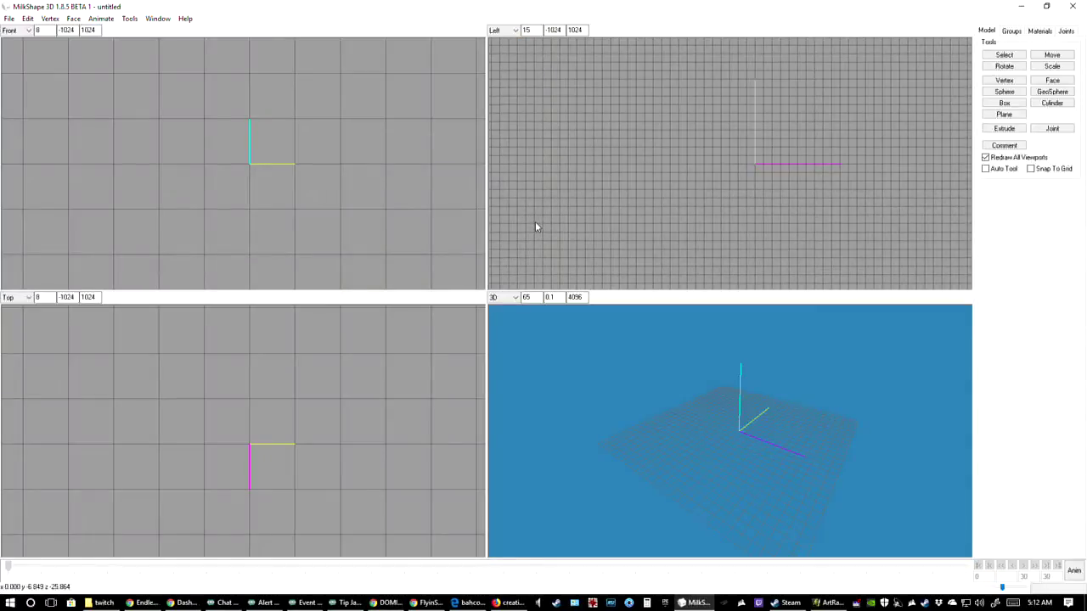
double_click(511, 9)
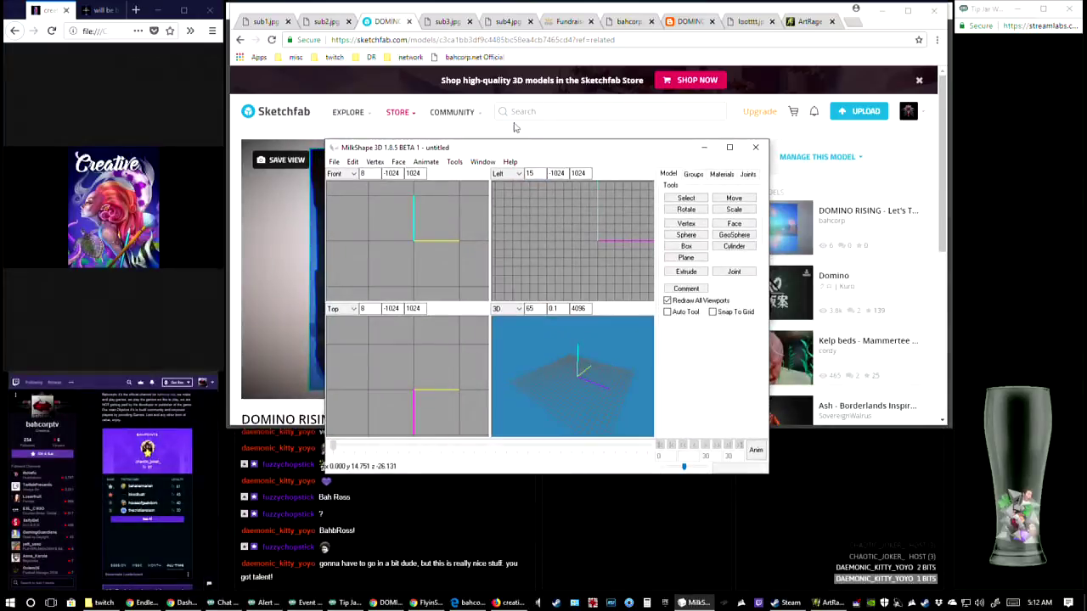
mouse_move(514, 139)
mouse_down()
mouse_move(485, 67)
mouse_move(422, 16)
mouse_up()
View the MilkShape 3D program information, highlight its author and website lines, and close it
click(420, 28)
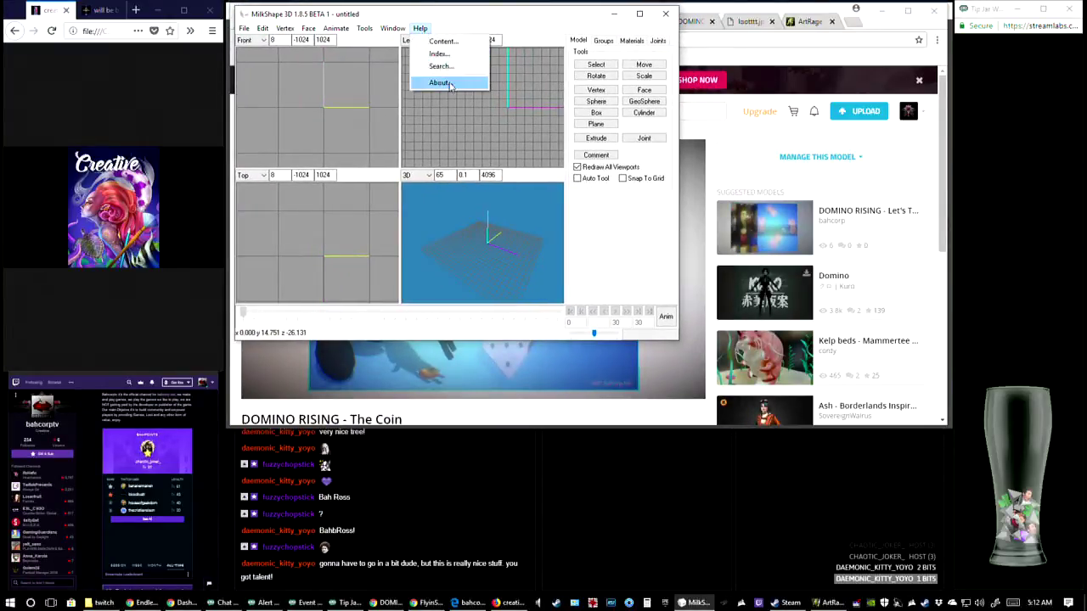
click(437, 80)
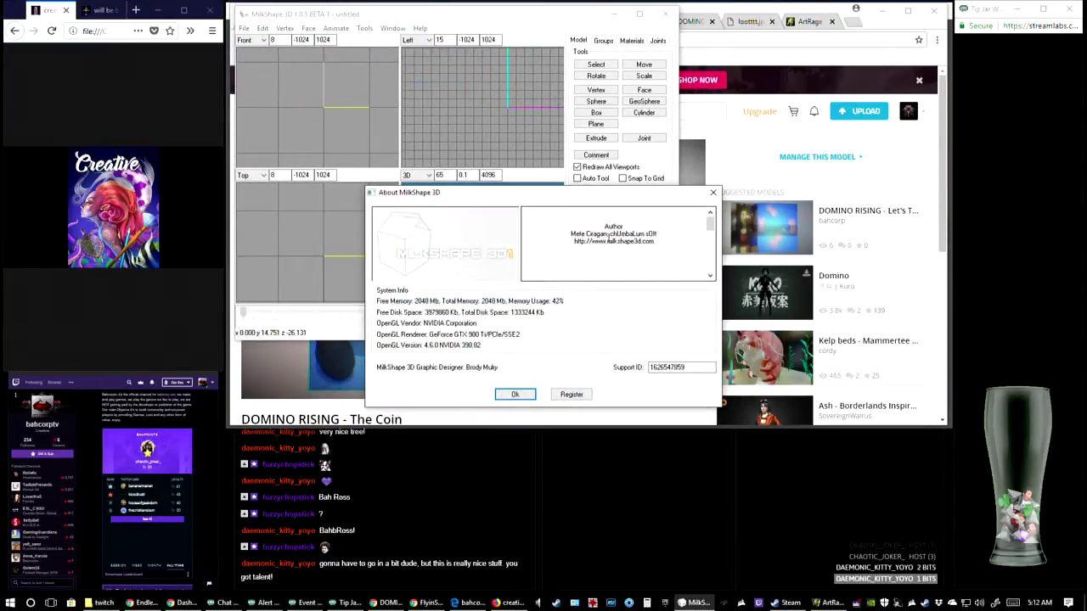
double_click(625, 232)
click(658, 230)
drag(571, 234, 662, 234)
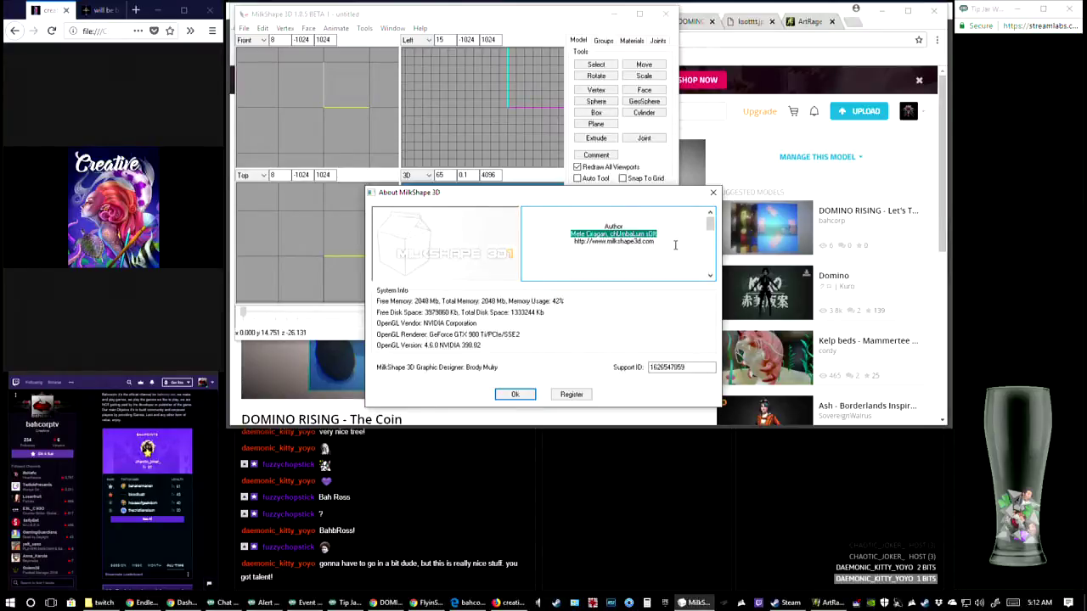
click(670, 248)
drag(661, 244, 549, 240)
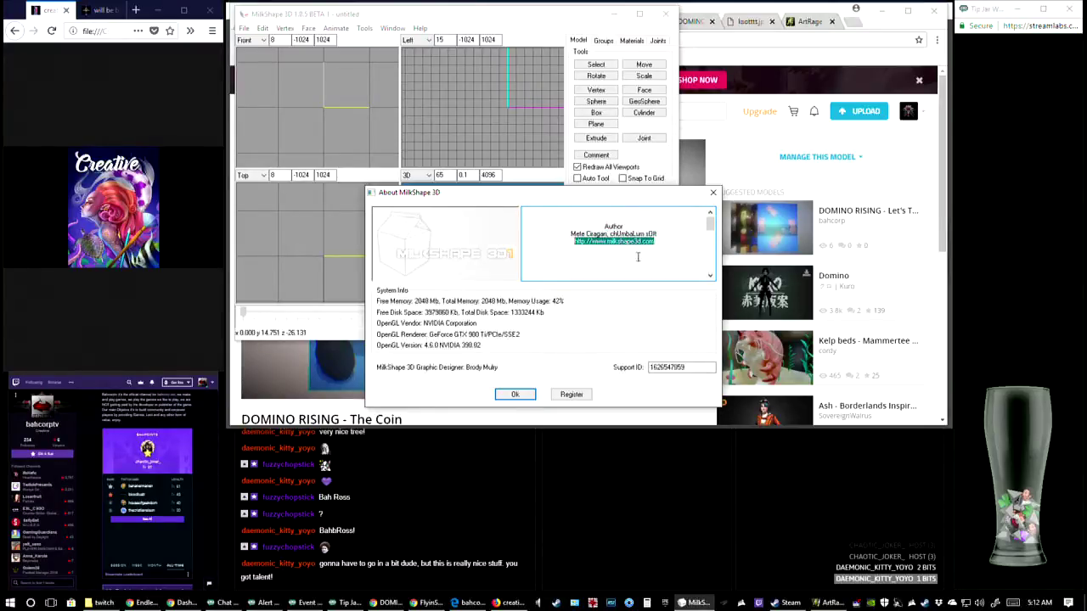
click(712, 195)
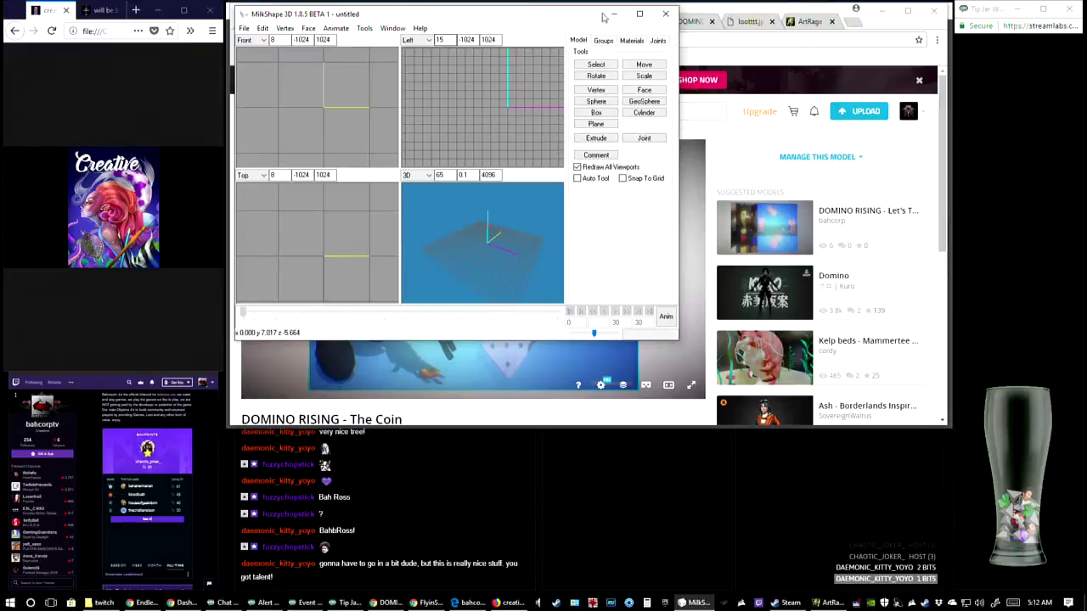
Enlarge the MilkShape 3D window until it covers the browser window behind it
drag(680, 48, 945, 57)
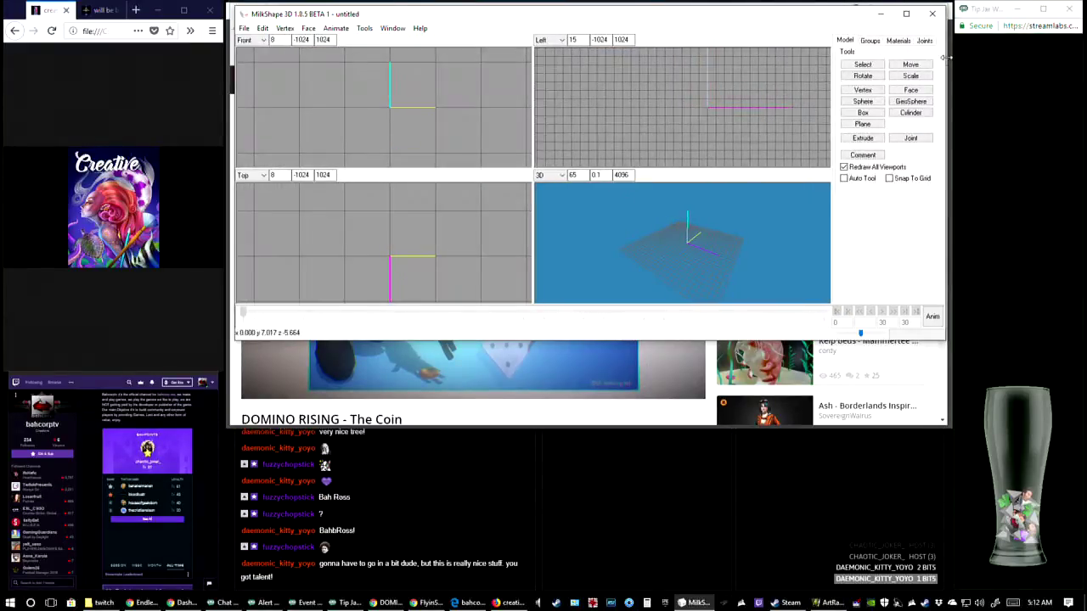
drag(727, 9, 726, 6)
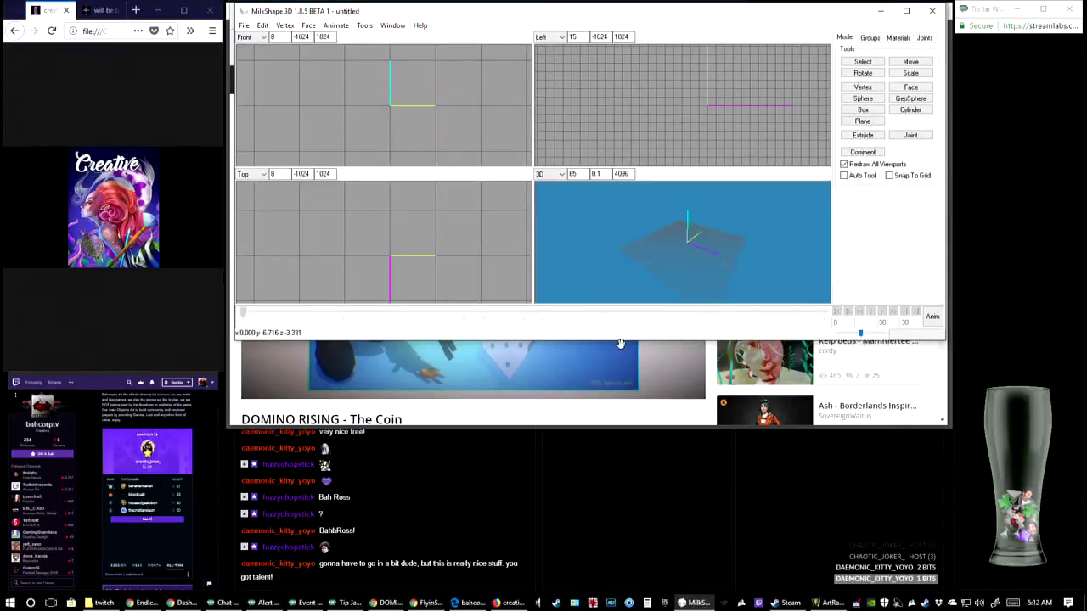
drag(624, 342, 637, 422)
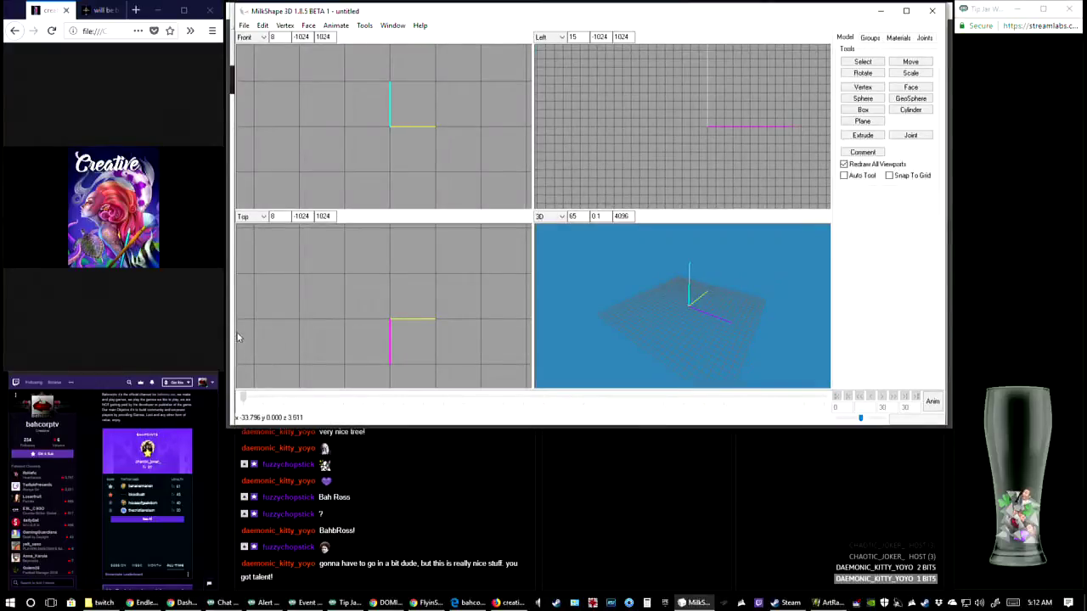
drag(233, 332, 229, 332)
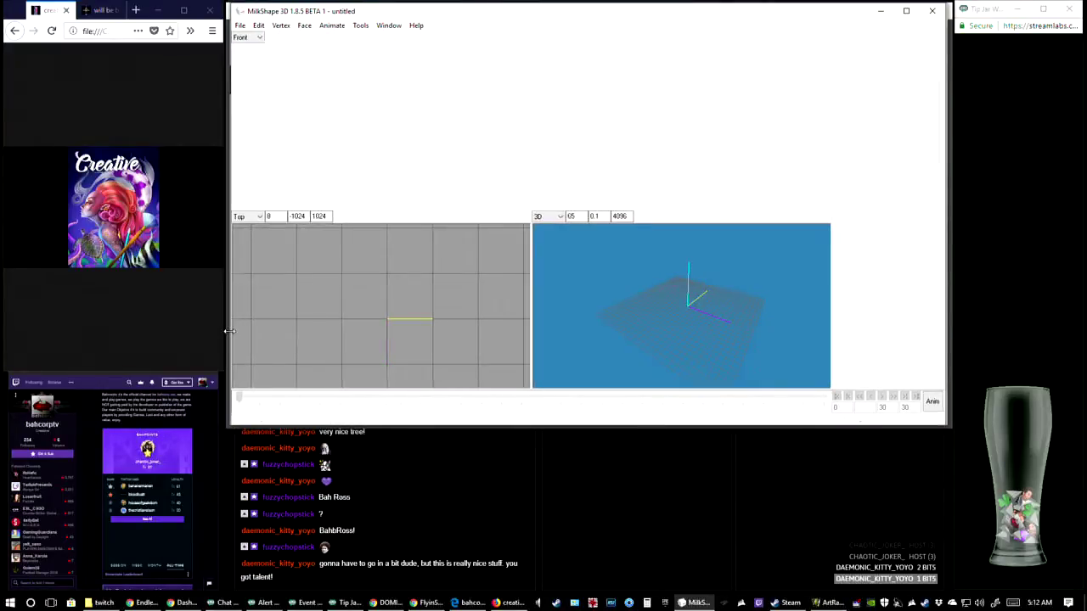
Open the model file drweekart.ms3d from the Domino Art folder
click(242, 26)
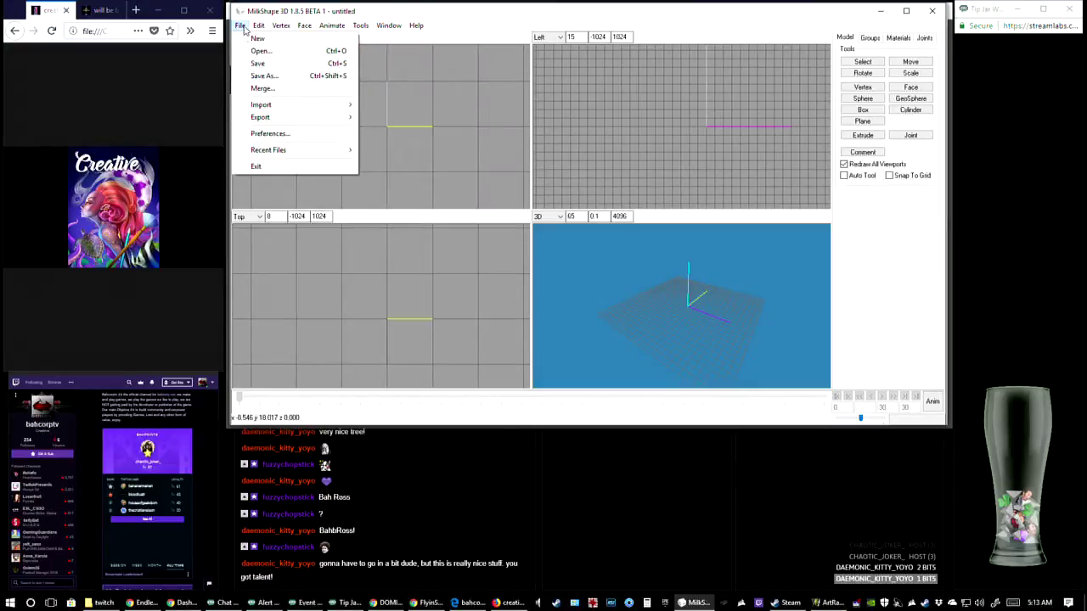
click(259, 51)
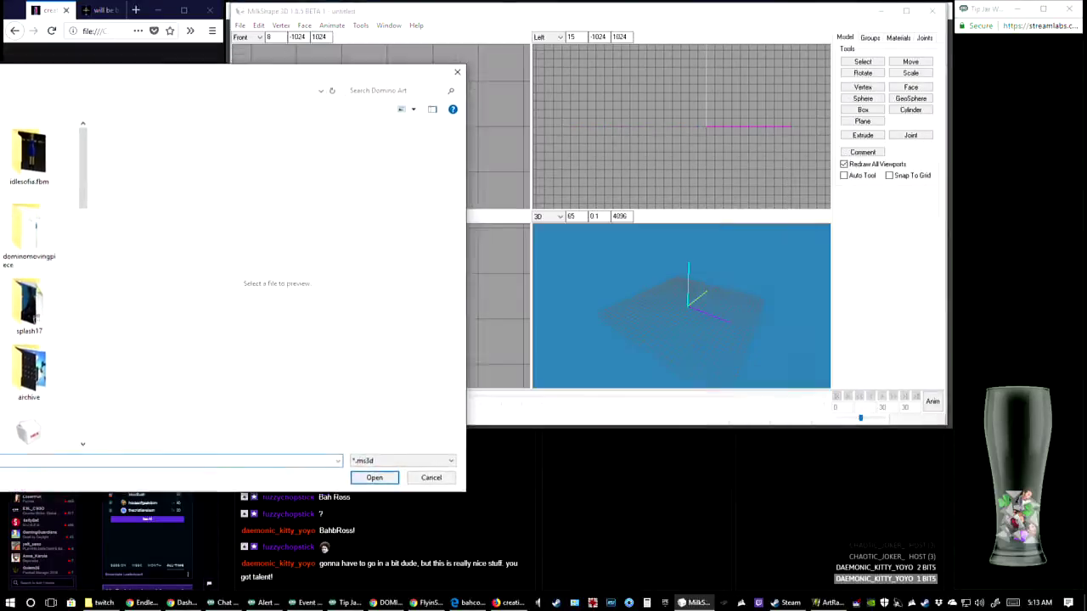
drag(408, 72, 0, 117)
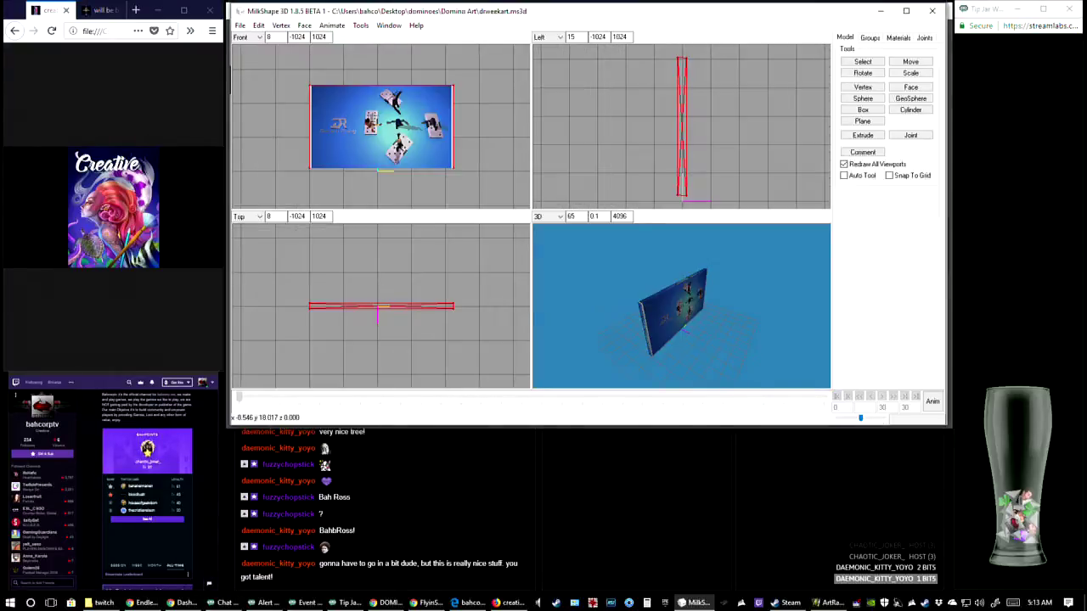
Replace the texture of Material01 with dominoartweek6b.jpg and check the textured panel in the 3D view
drag(742, 337, 692, 327)
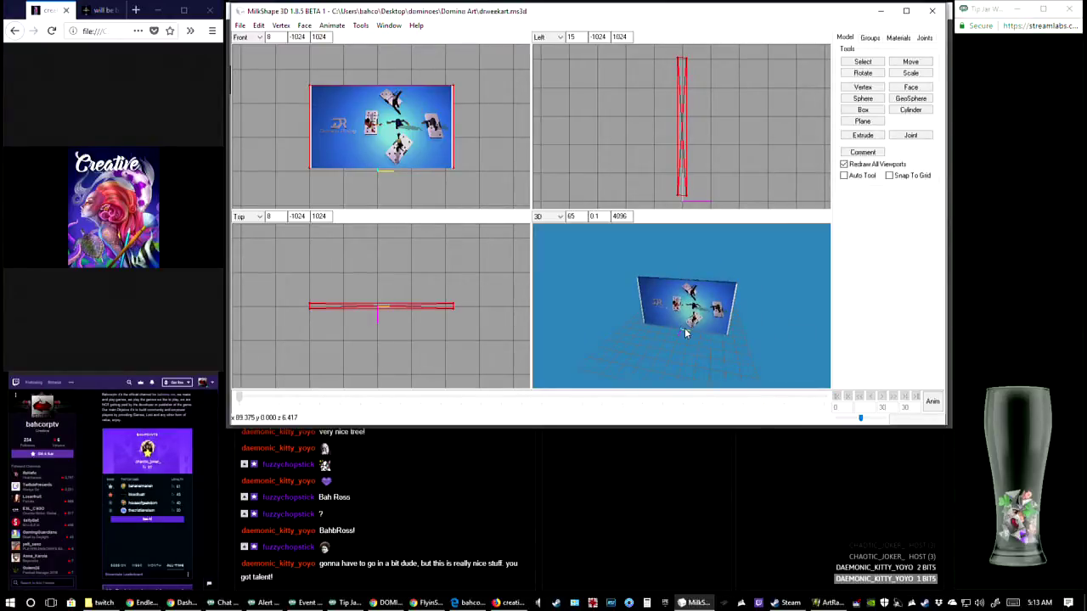
click(901, 38)
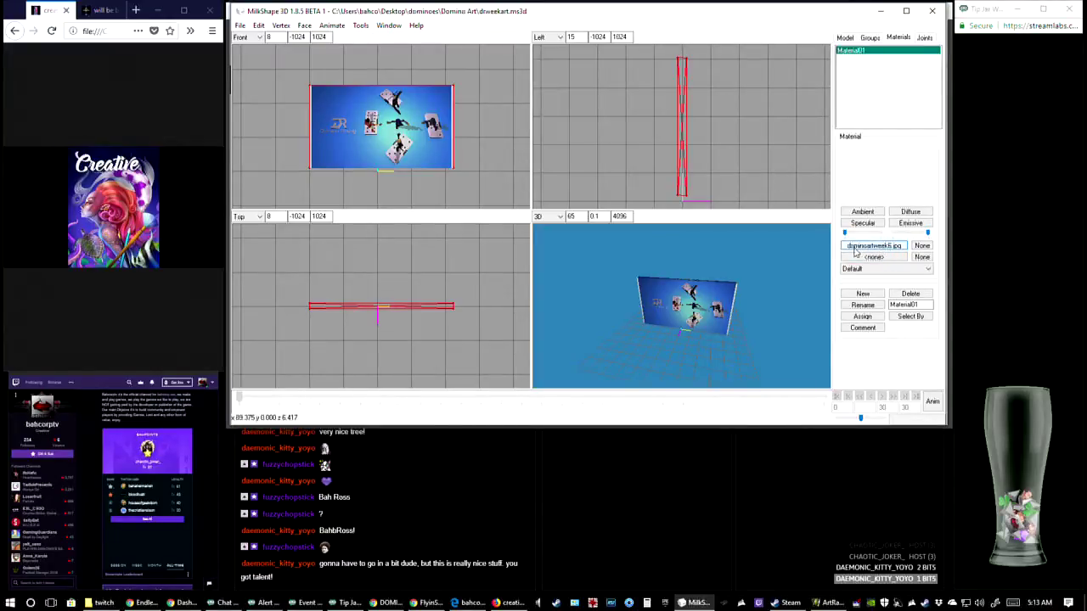
click(879, 247)
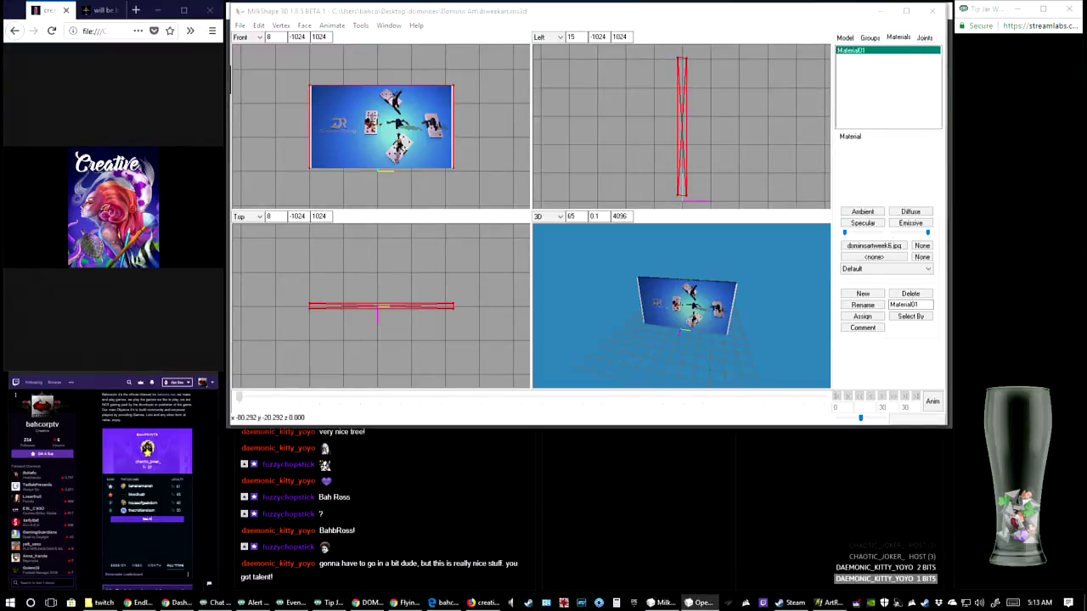
double_click(301, 324)
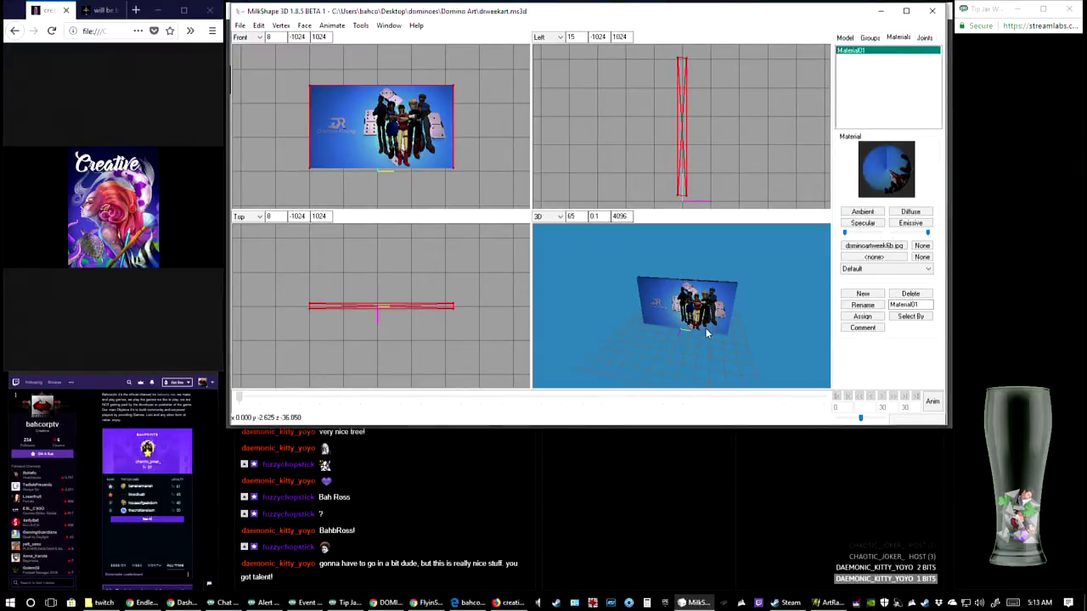
drag(706, 327, 744, 328)
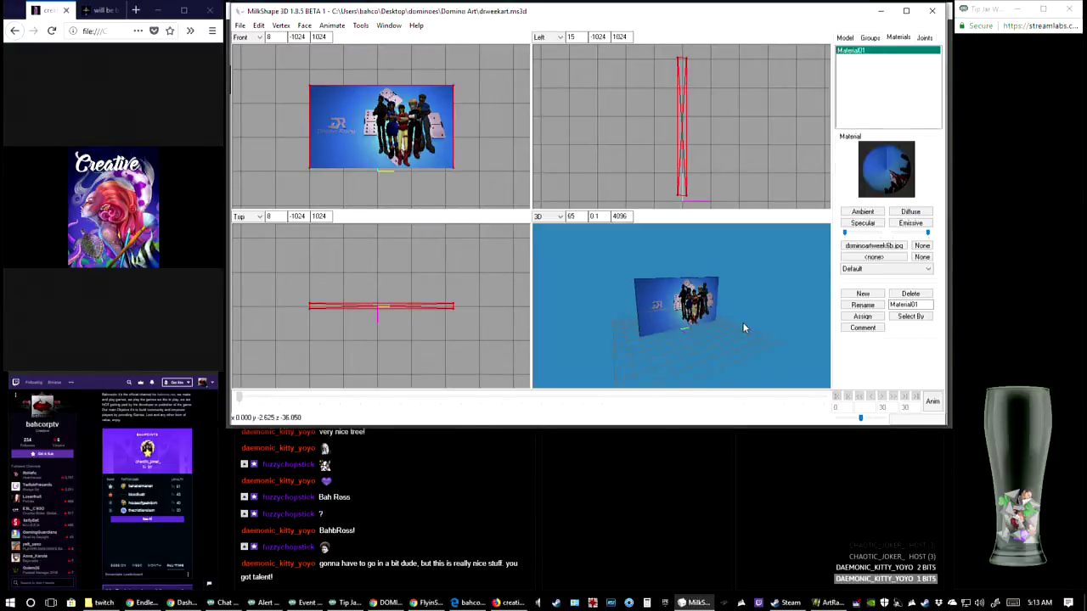
Save the retextured panel model drweekart.ms3d
click(242, 26)
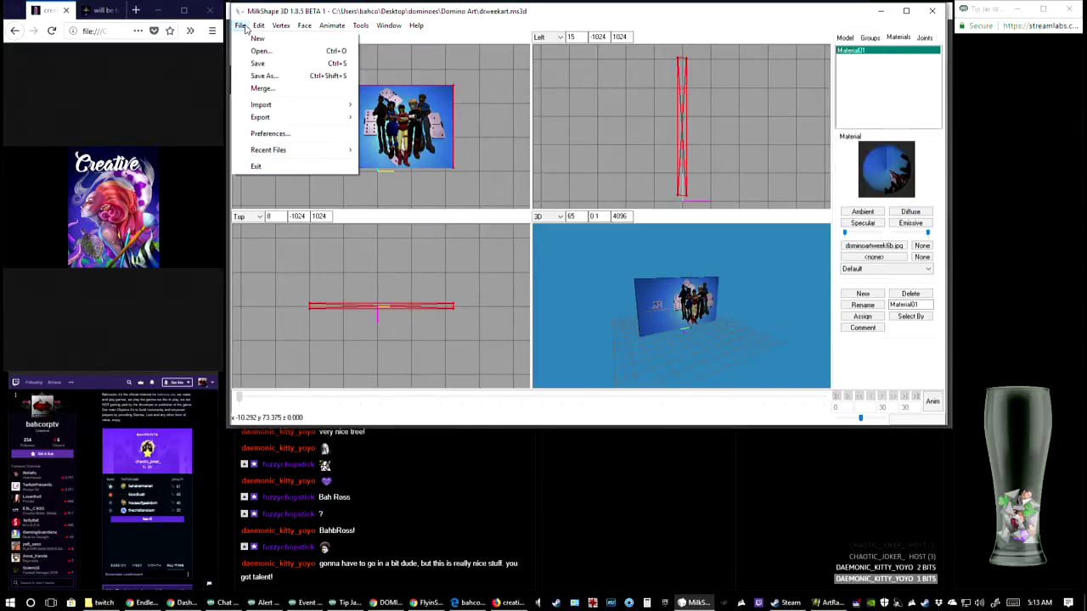
click(269, 67)
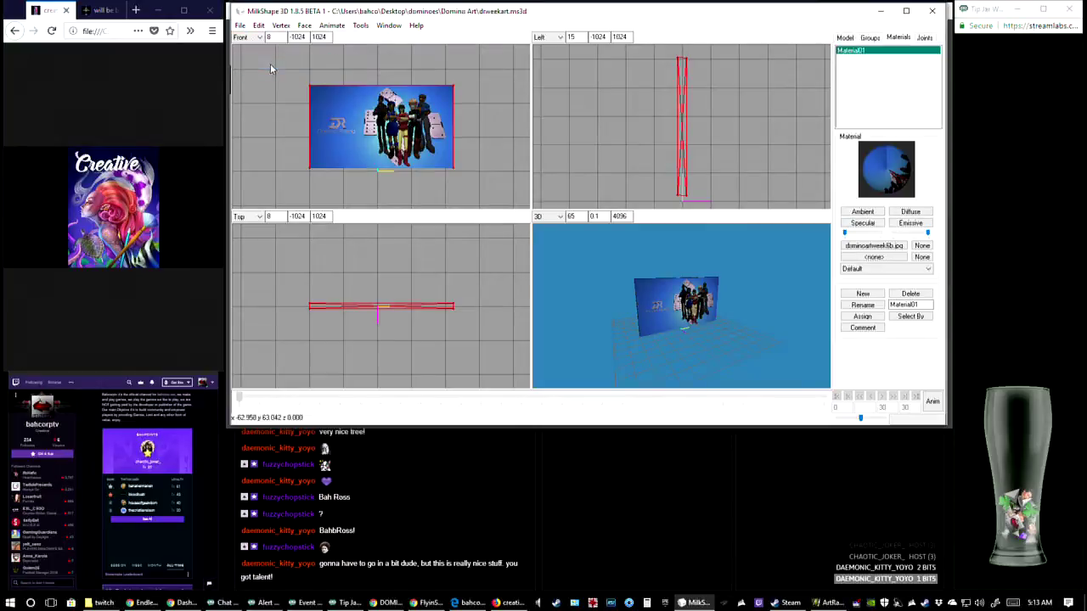
click(240, 26)
click(265, 76)
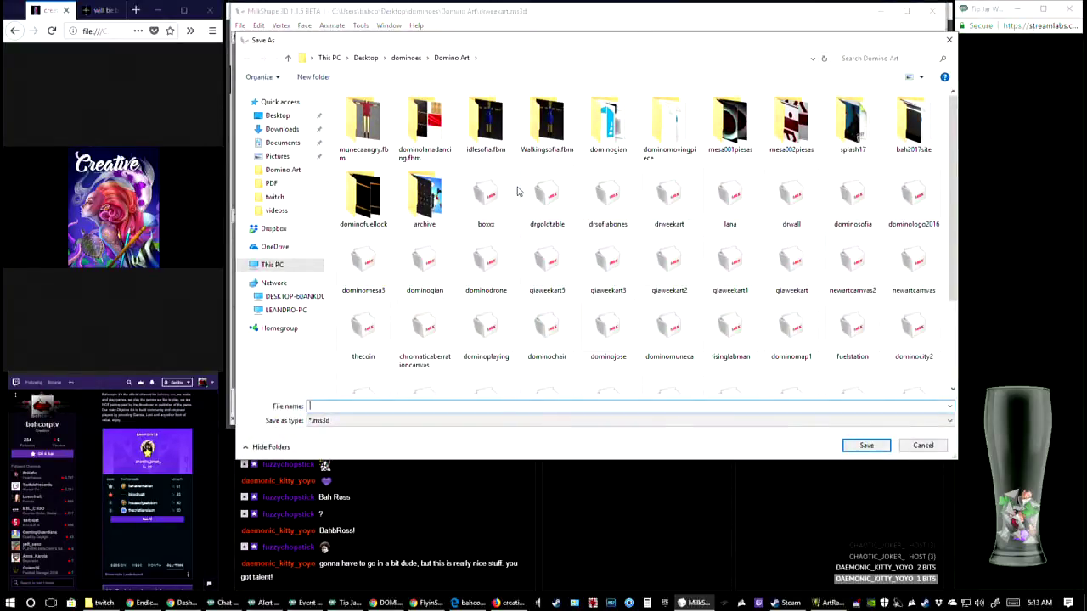
drag(641, 43, 0, 43)
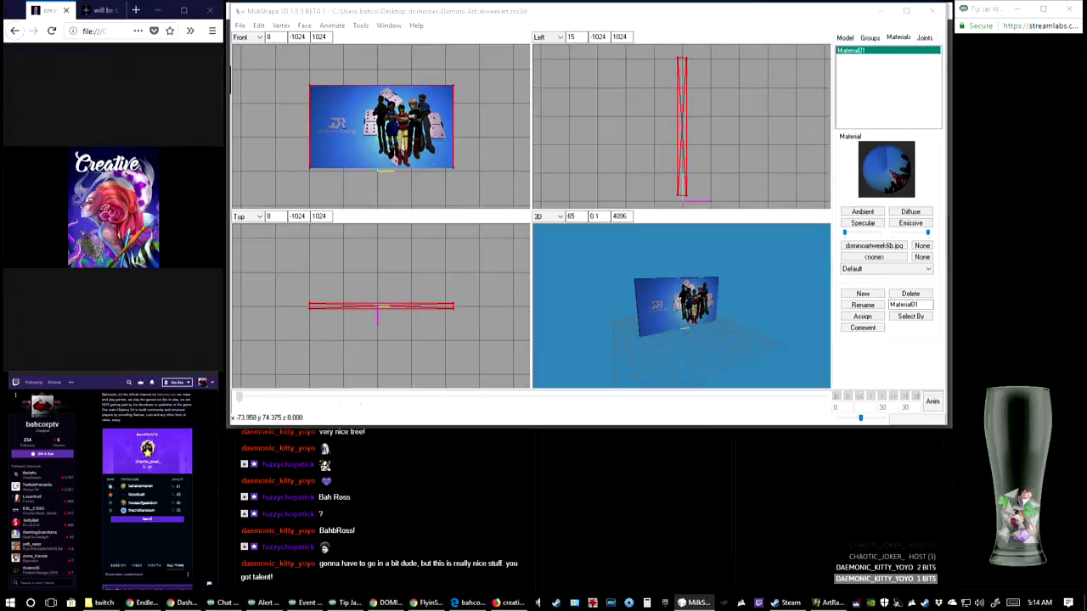
Export the panel model in Wavefront OBJ format as drweekart6b.obj
click(241, 25)
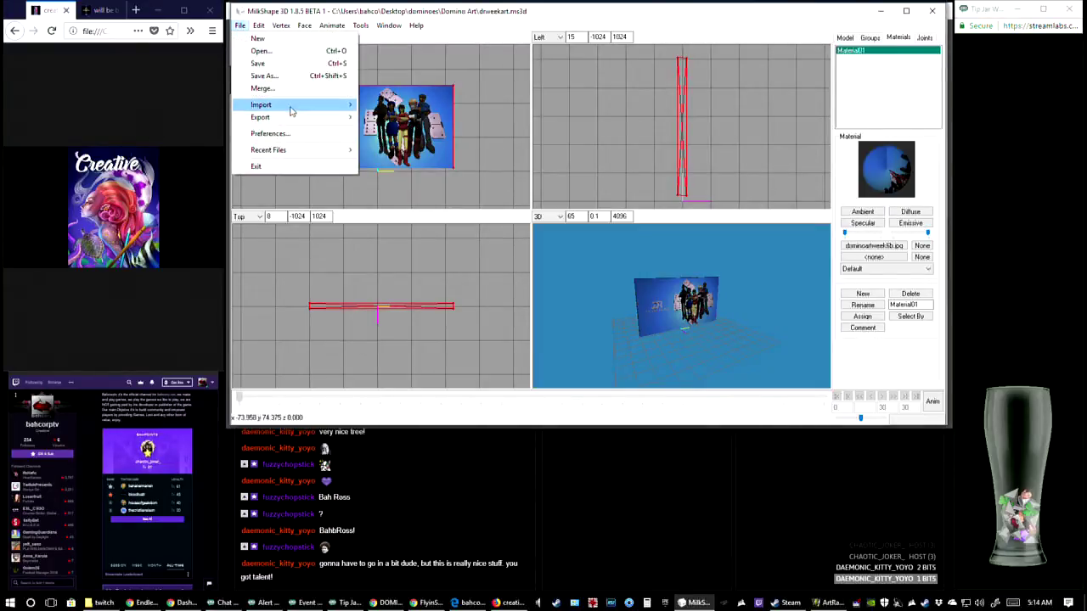
mouse_move(286, 117)
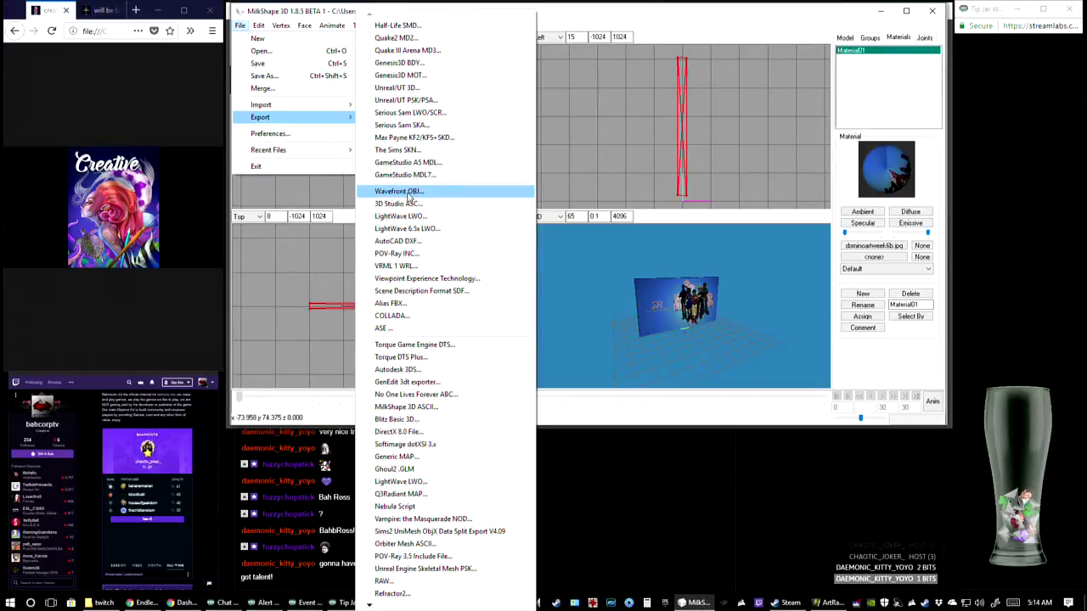
click(411, 193)
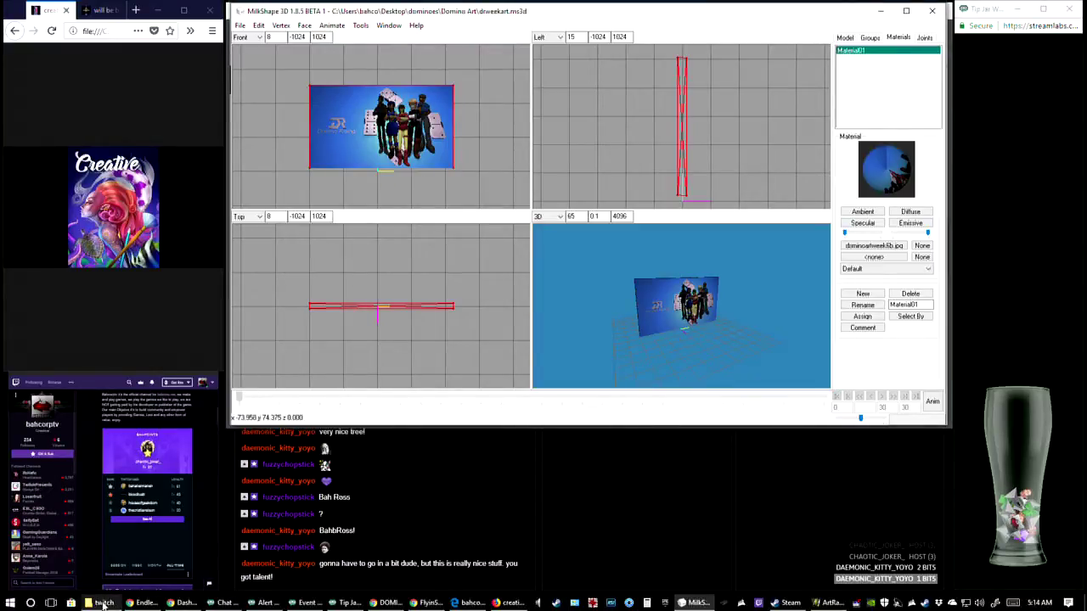
Switch to Sketchfab in the browser and upload dominoartweek6b.jpg, drweekart6b.mtl and drweekart6b.obj together as a new model
click(106, 604)
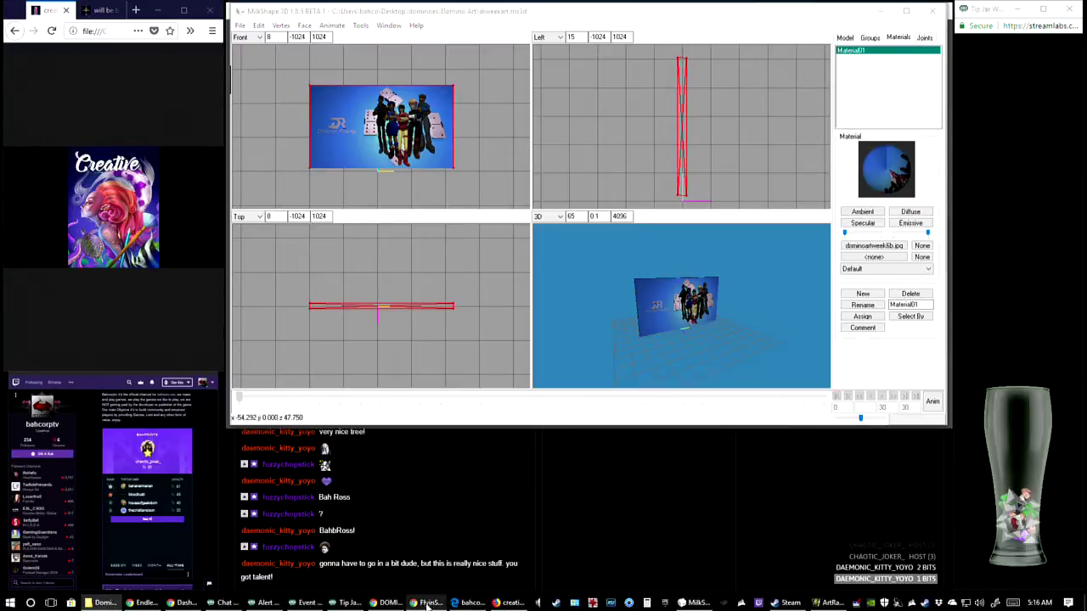
click(390, 601)
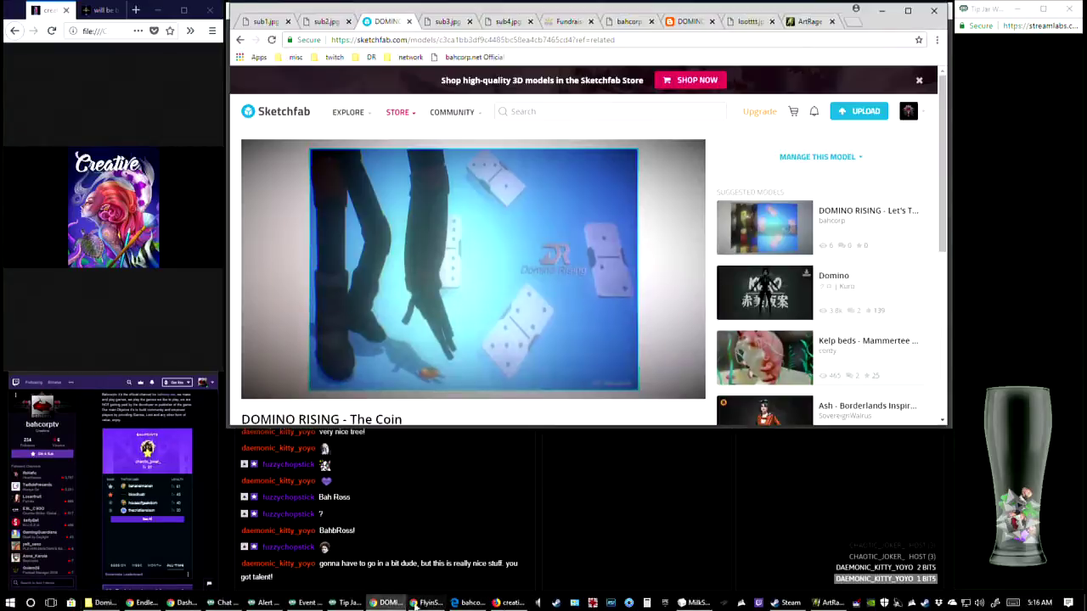
click(862, 115)
click(595, 270)
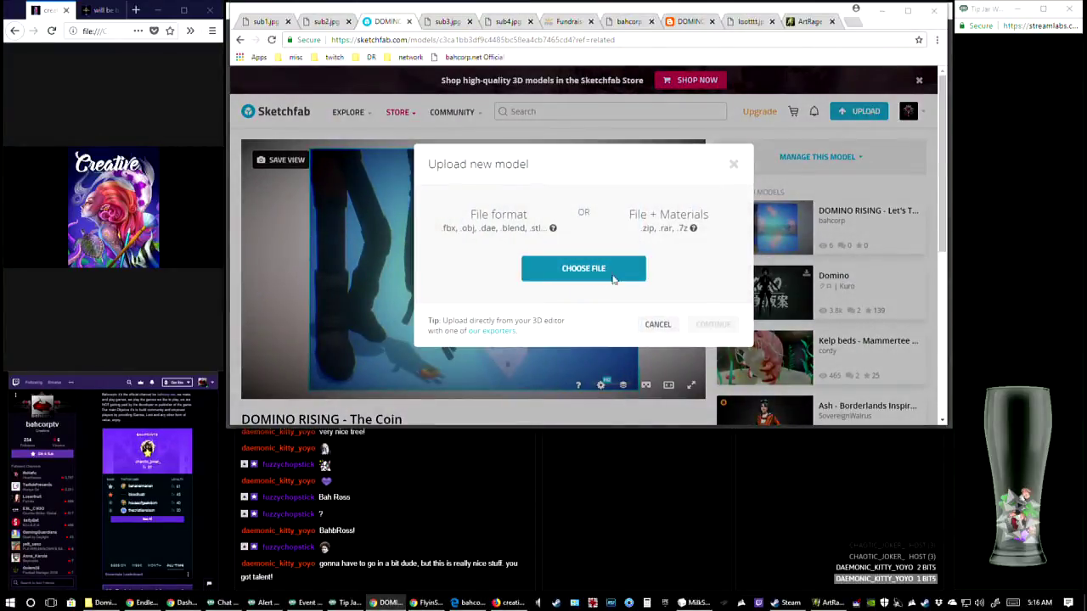
key(Escape)
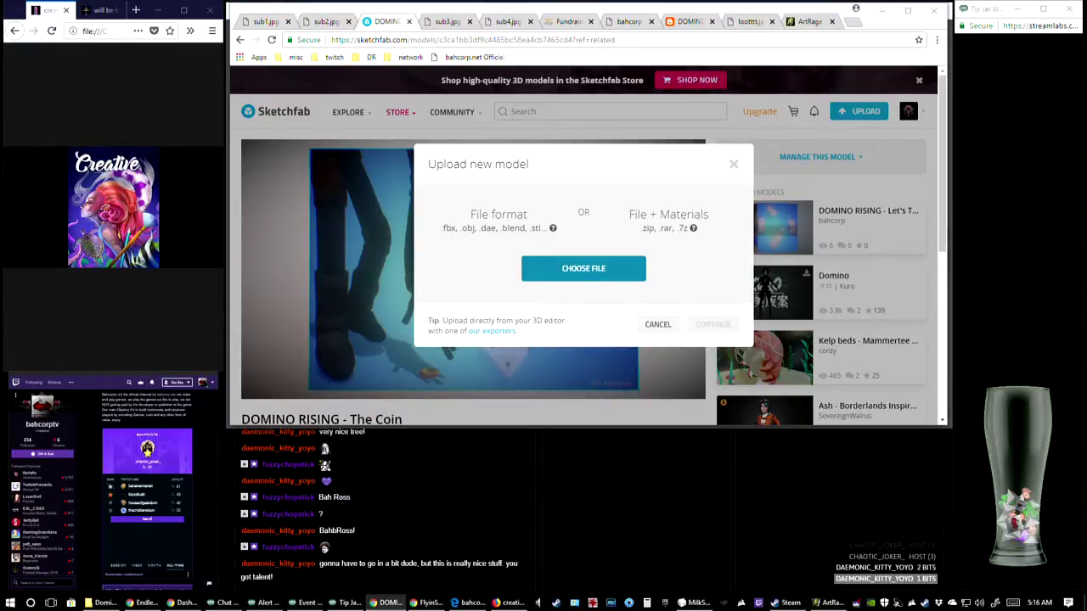
key(Return)
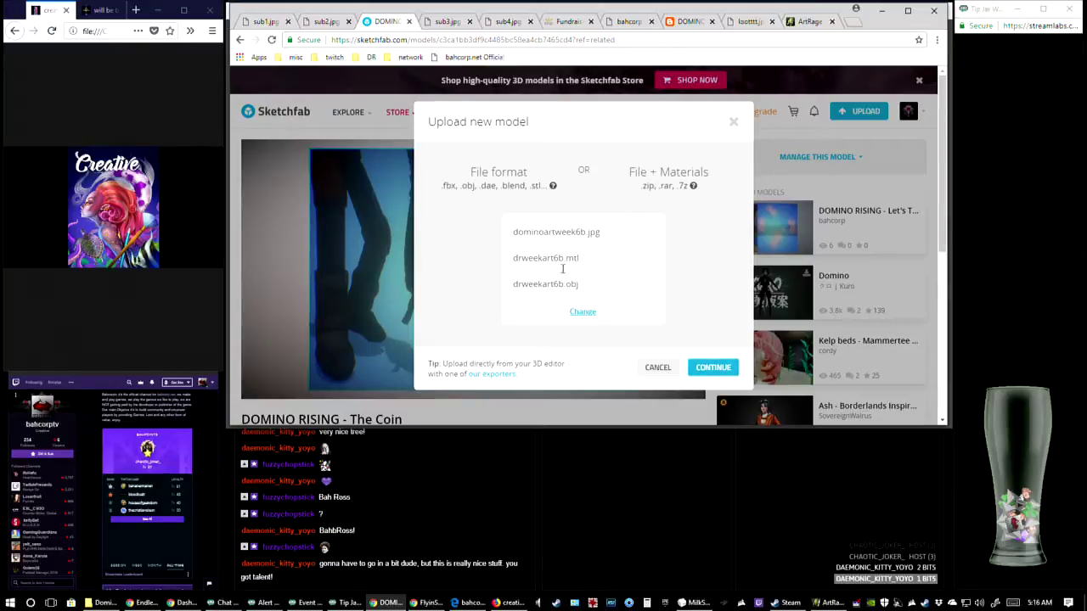
click(712, 369)
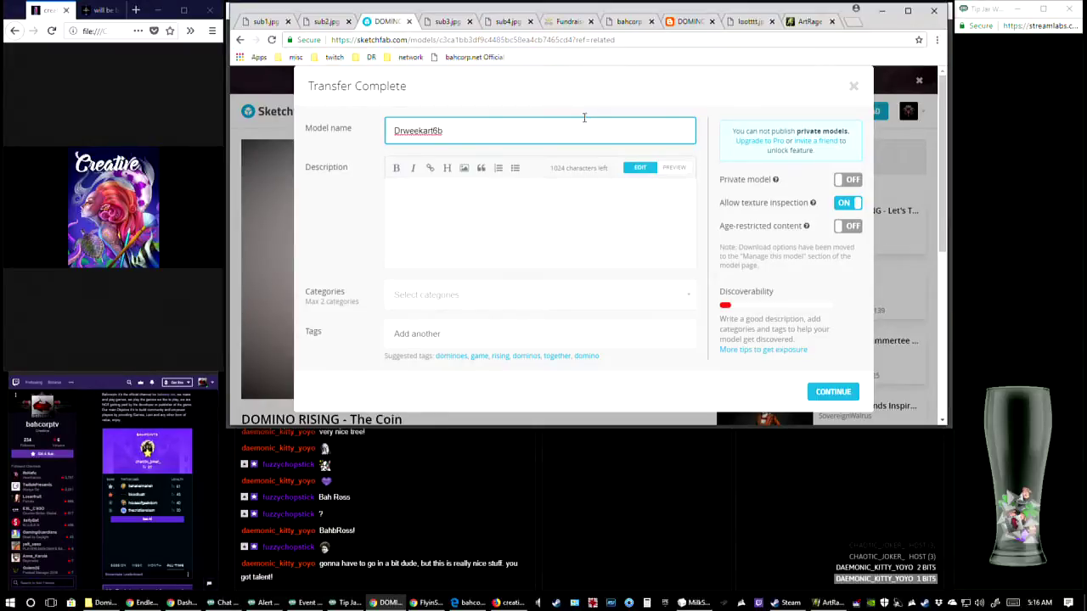
Give the uploaded model the category Art & abstract and the description "domino rising", and continue to its model page
click(459, 234)
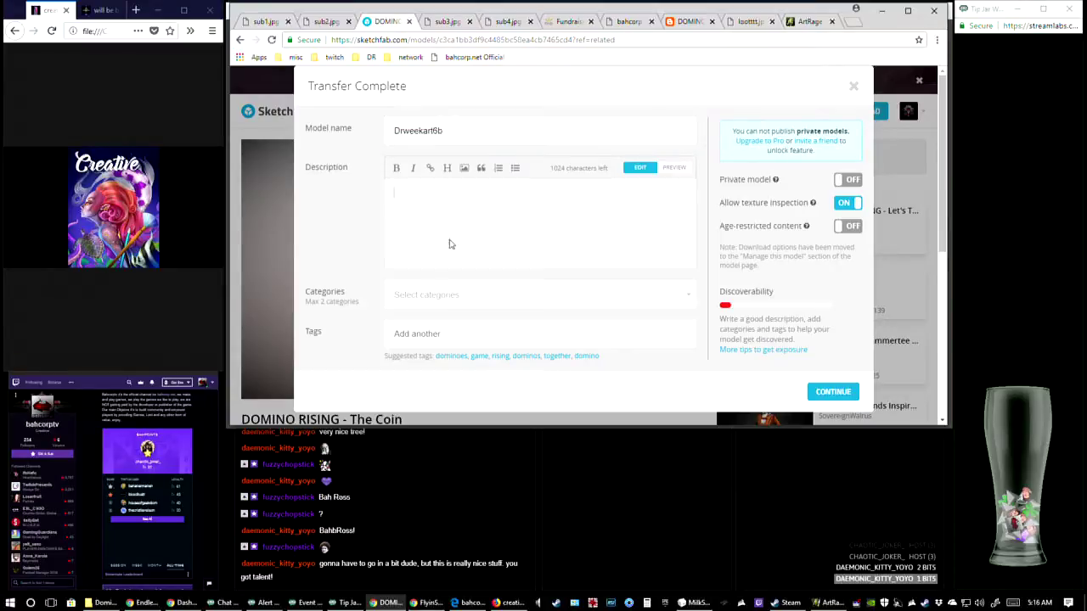
click(418, 292)
scroll(485, 289, down, 1)
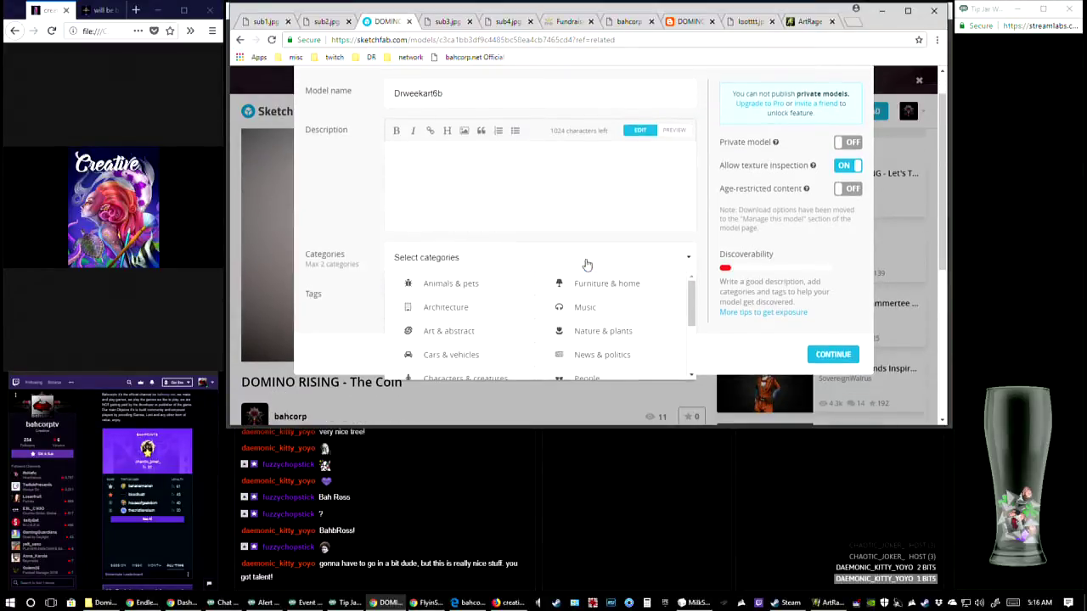
scroll(693, 324, down, 1)
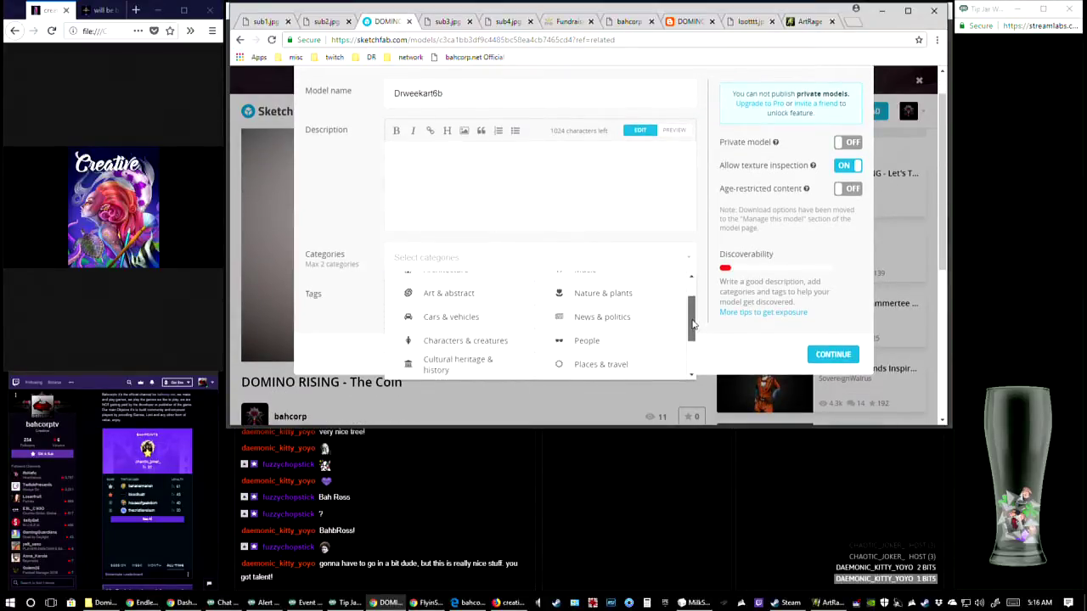
scroll(692, 310, up, 1)
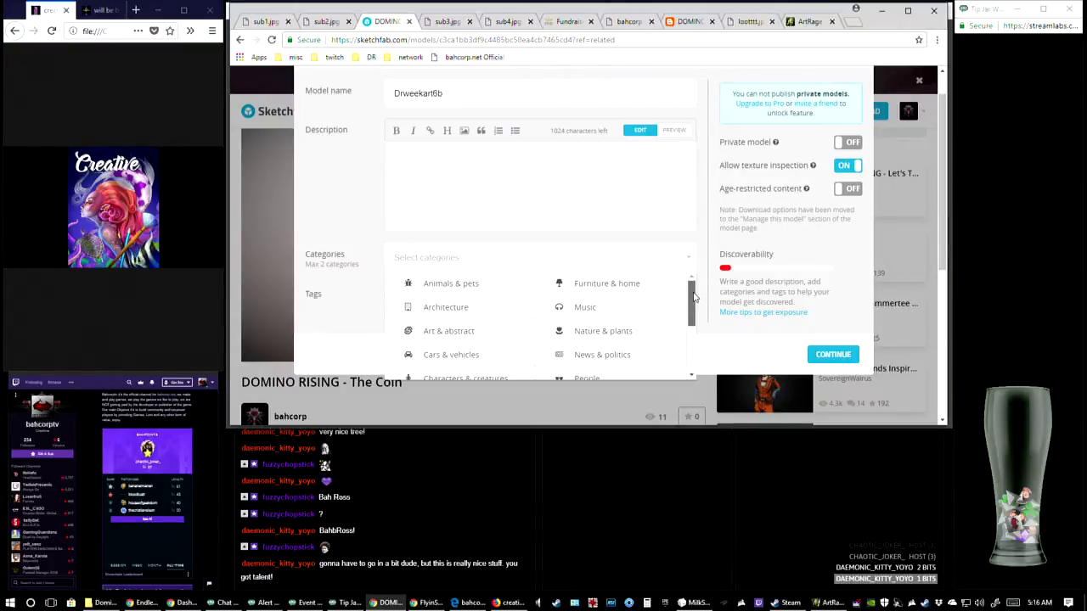
click(501, 324)
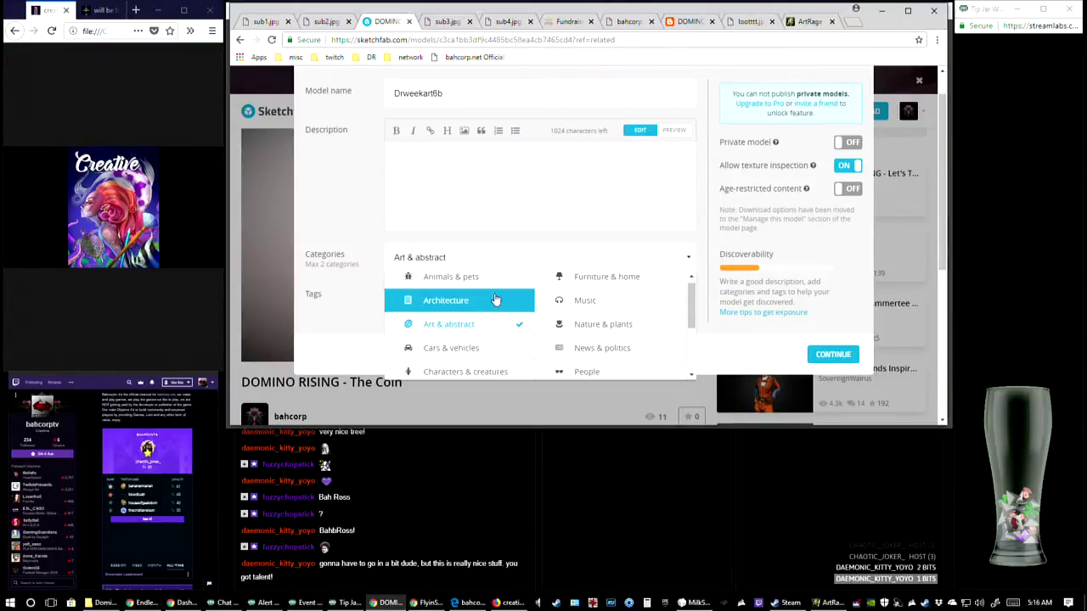
click(365, 236)
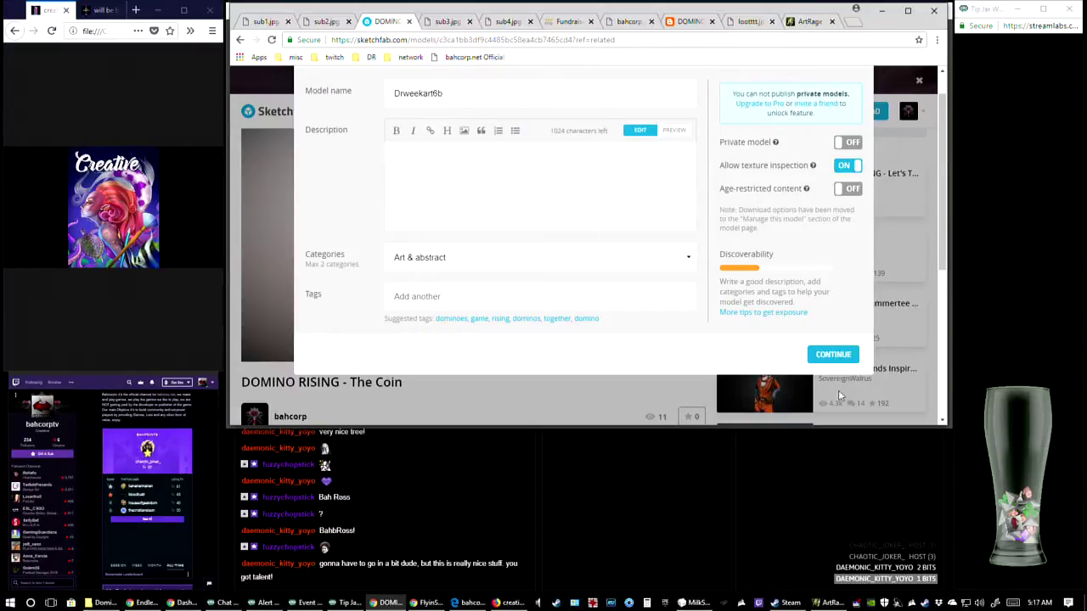
click(498, 181)
click(833, 355)
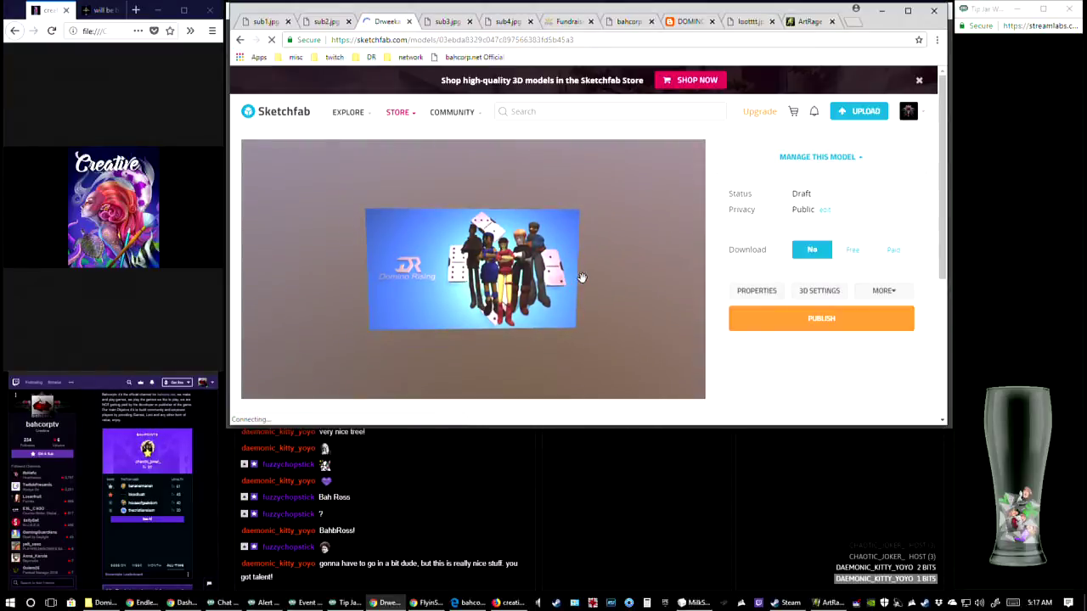
Check the uploaded panel in the model page preview and open its 3D settings editor
scroll(521, 283, down, 2)
scroll(527, 278, up, 6)
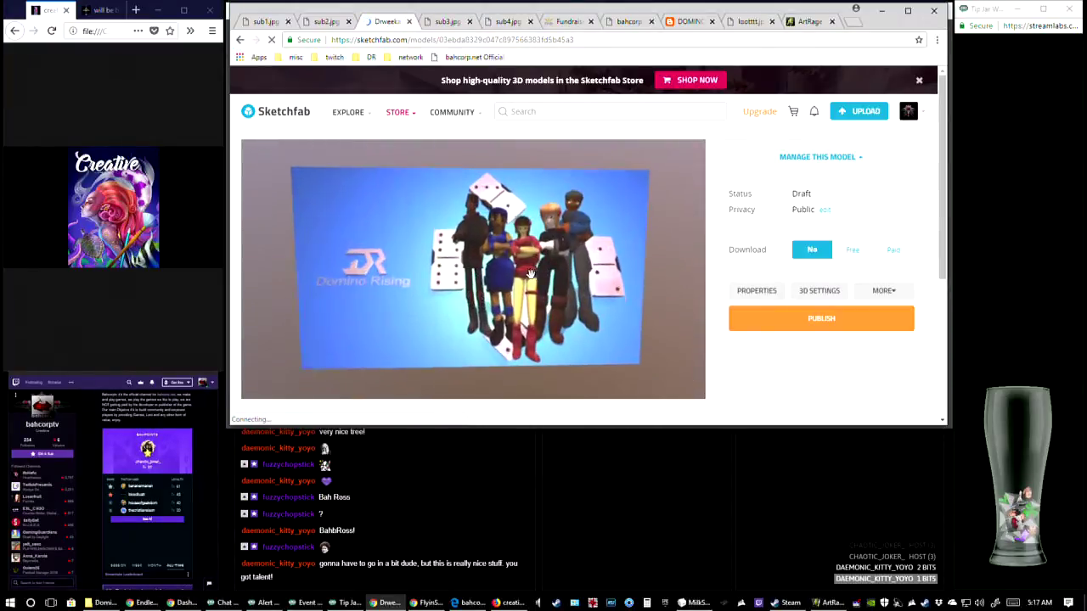
scroll(536, 270, down, 3)
mouse_move(536, 269)
mouse_down()
mouse_move(557, 262)
mouse_move(547, 257)
mouse_up()
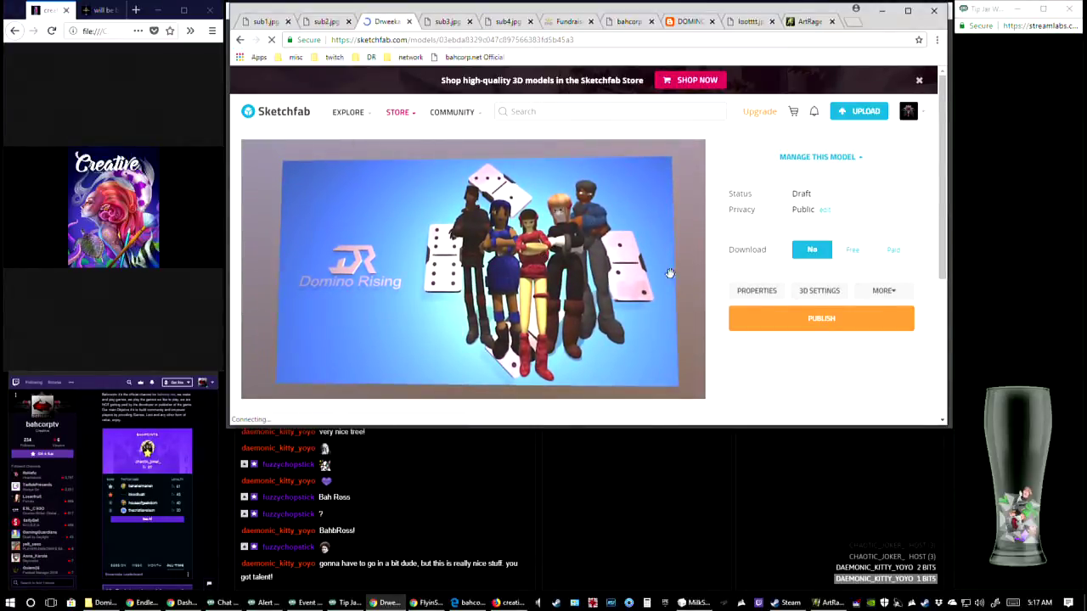
click(811, 289)
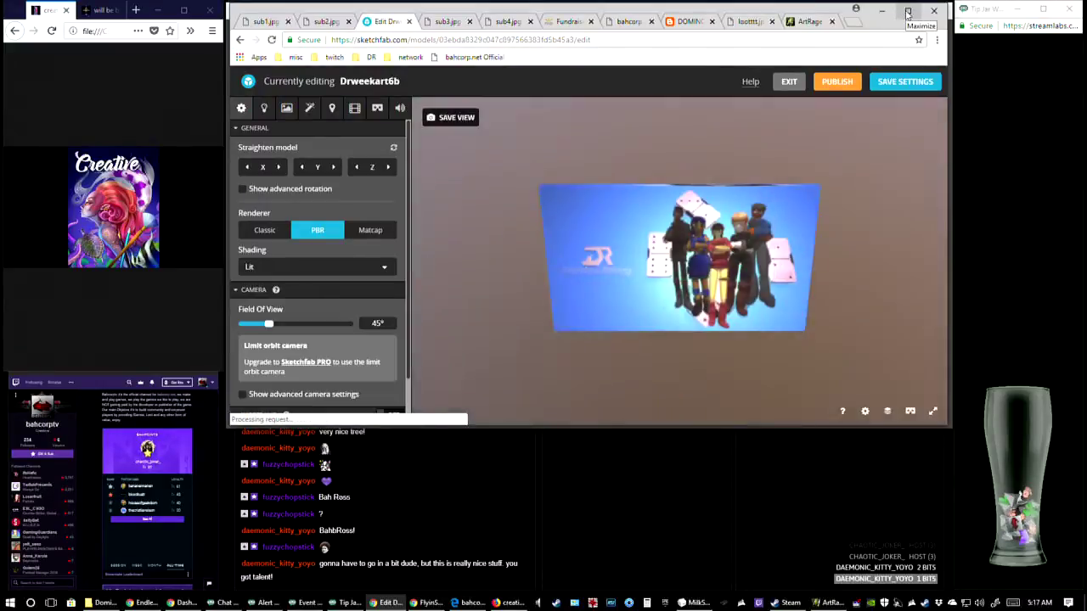
Examine the Domino Rising panel's texture and lighting in the editor preview, both in a maximized and a restored browser window
click(907, 13)
drag(694, 390, 699, 372)
scroll(698, 372, up, 5)
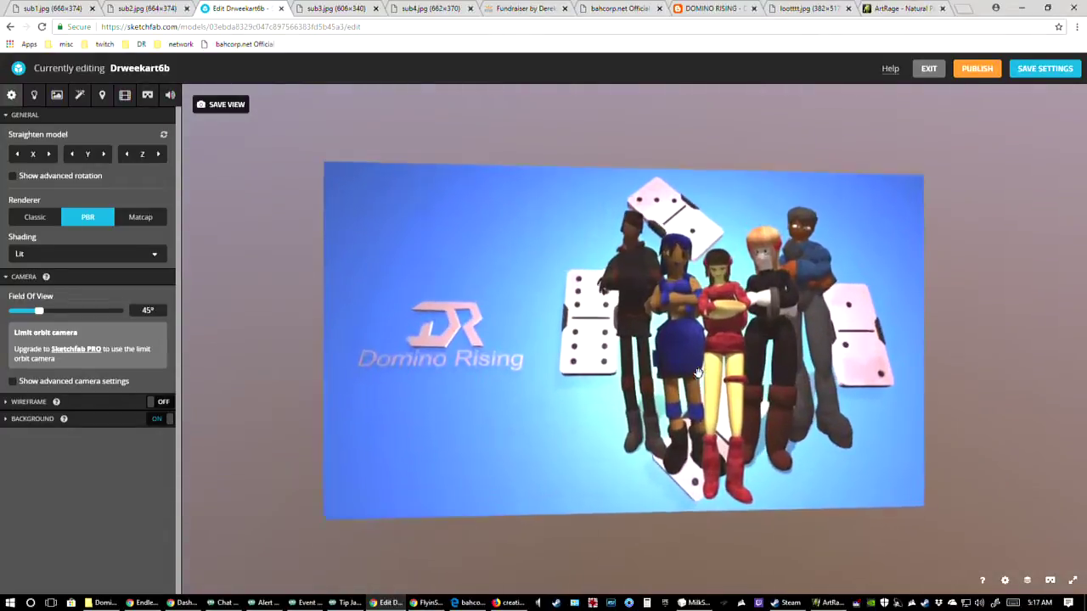
scroll(698, 372, down, 1)
drag(711, 371, 708, 371)
click(1047, 7)
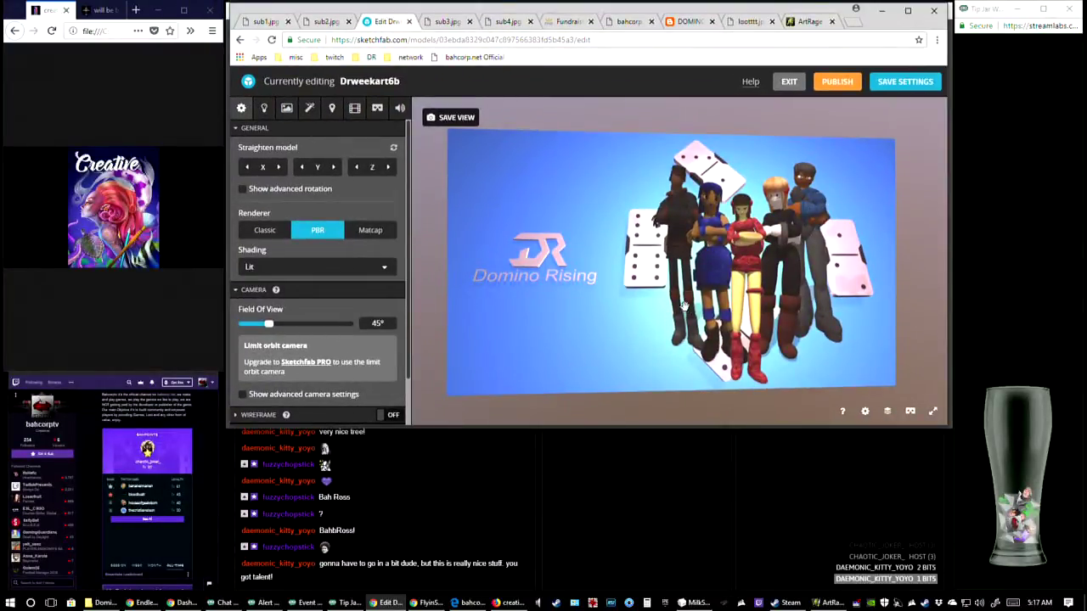
drag(610, 320, 721, 319)
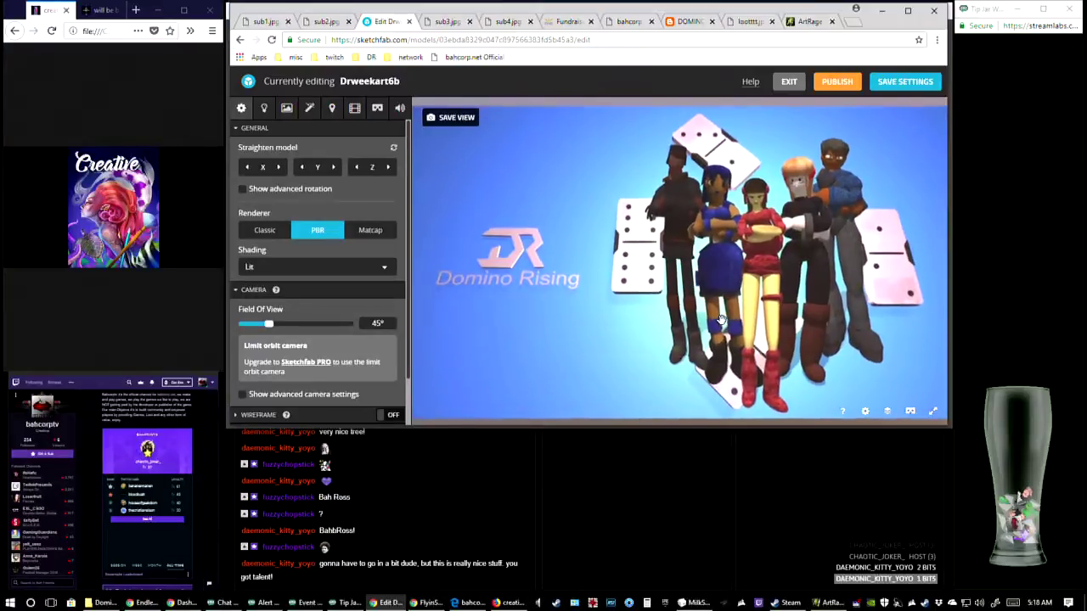
scroll(721, 320, down, 2)
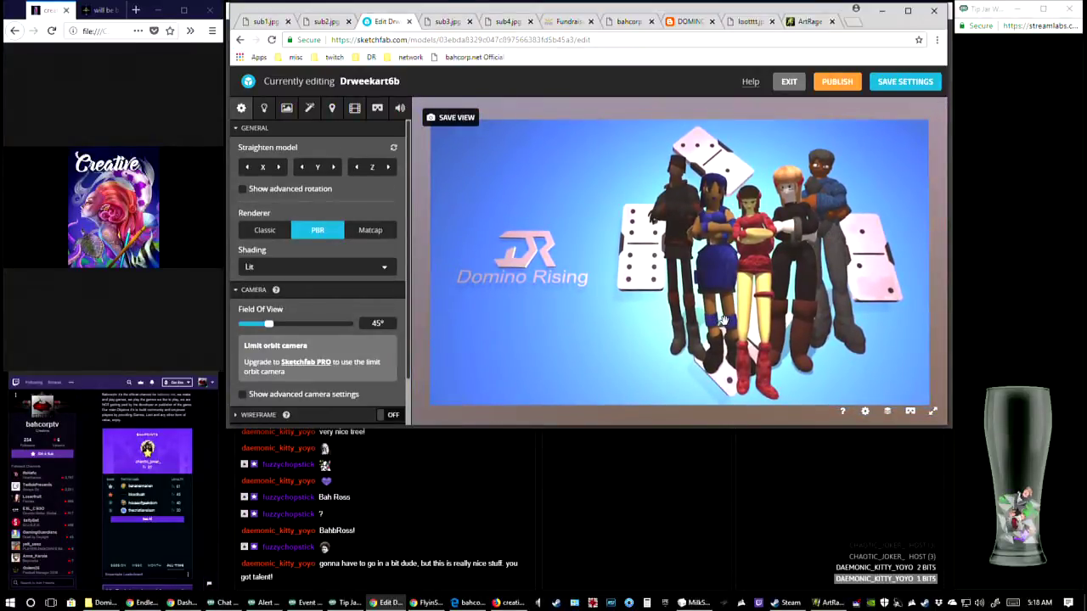
mouse_move(727, 315)
mouse_down()
mouse_move(715, 315)
mouse_move(734, 314)
mouse_up()
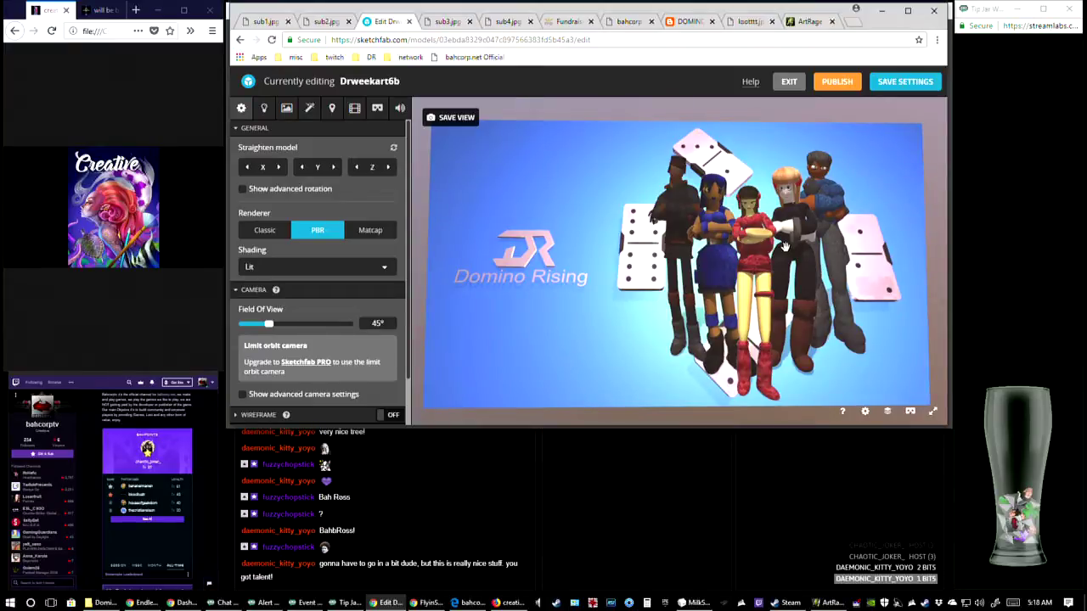
drag(769, 251, 770, 254)
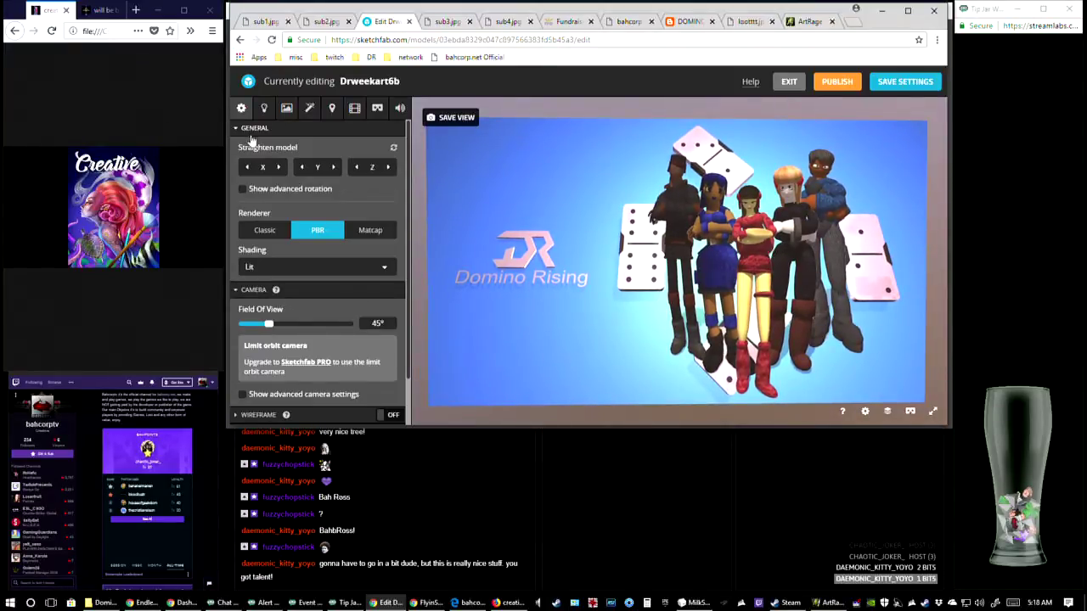
Enable all ten post-processing filters, from Screen Space Reflection and SSAO through Tone Mapping and Color Balance, and check the preview
click(311, 109)
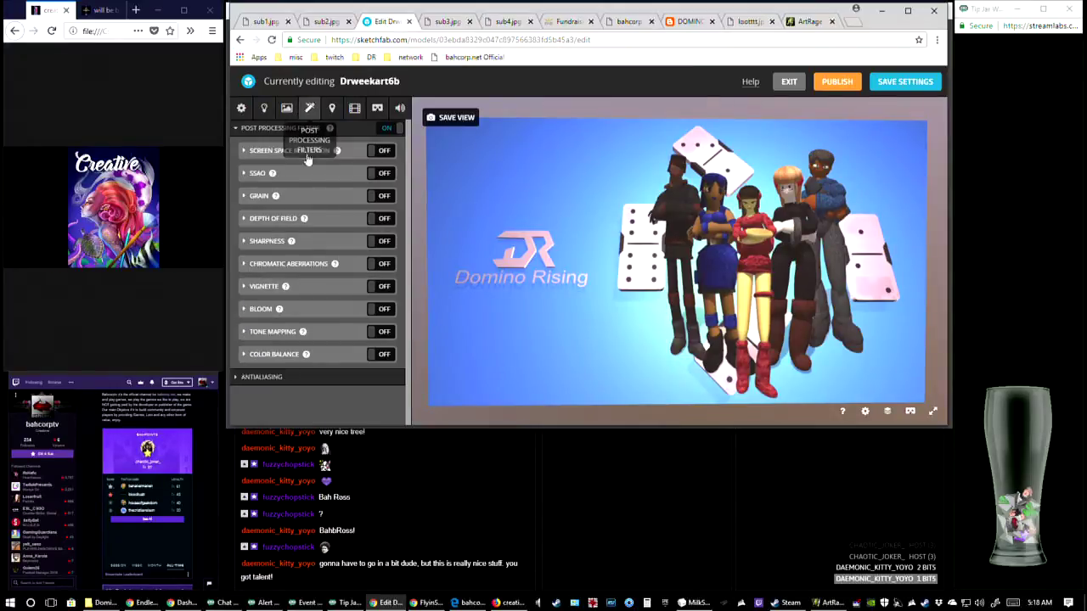
click(382, 151)
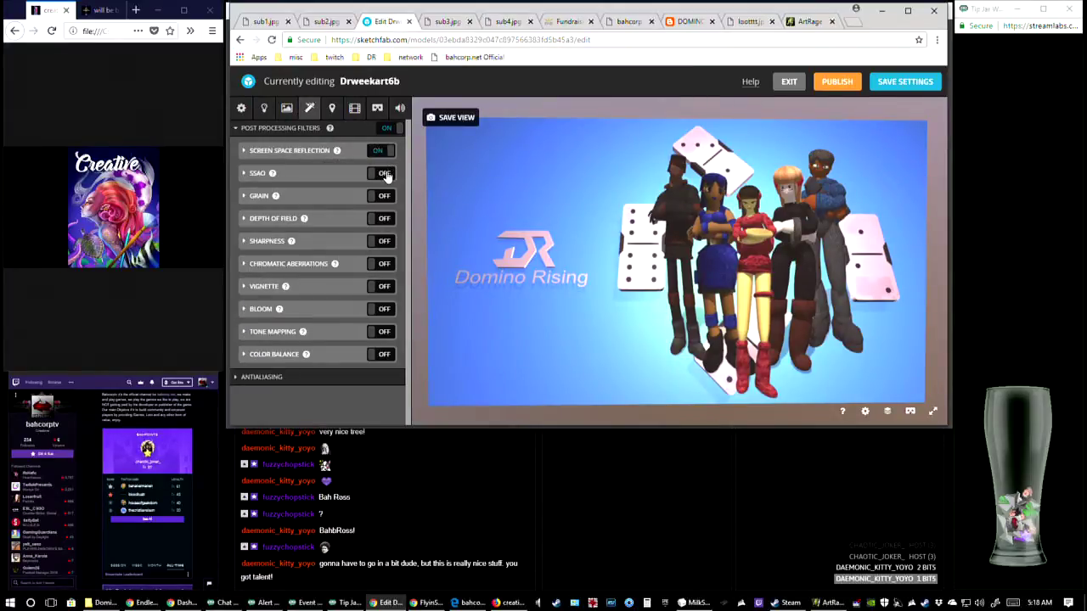
click(384, 173)
click(384, 196)
click(384, 218)
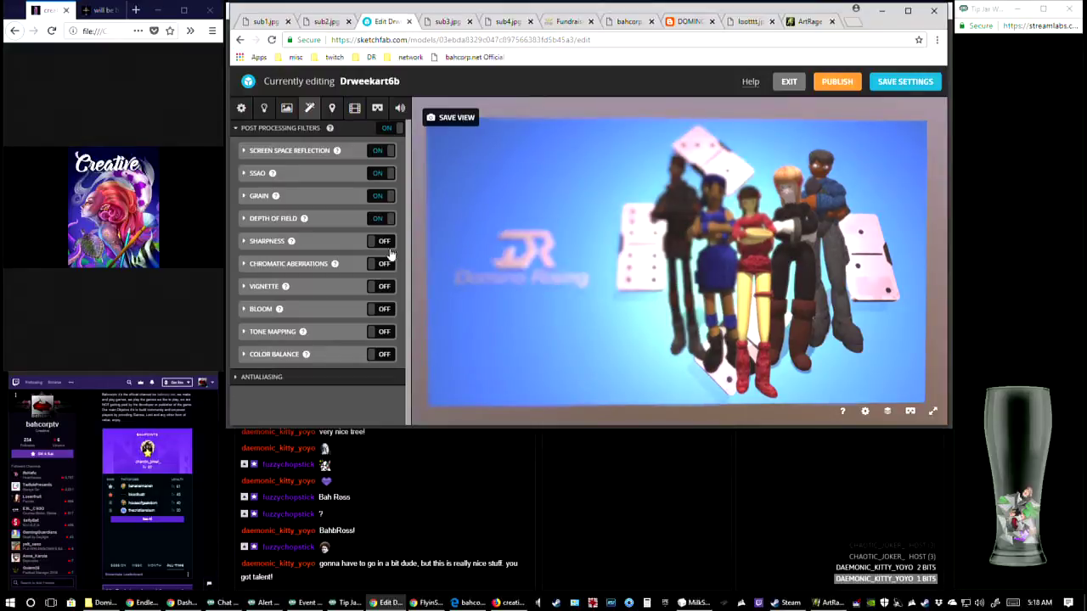
click(384, 242)
click(384, 264)
click(384, 287)
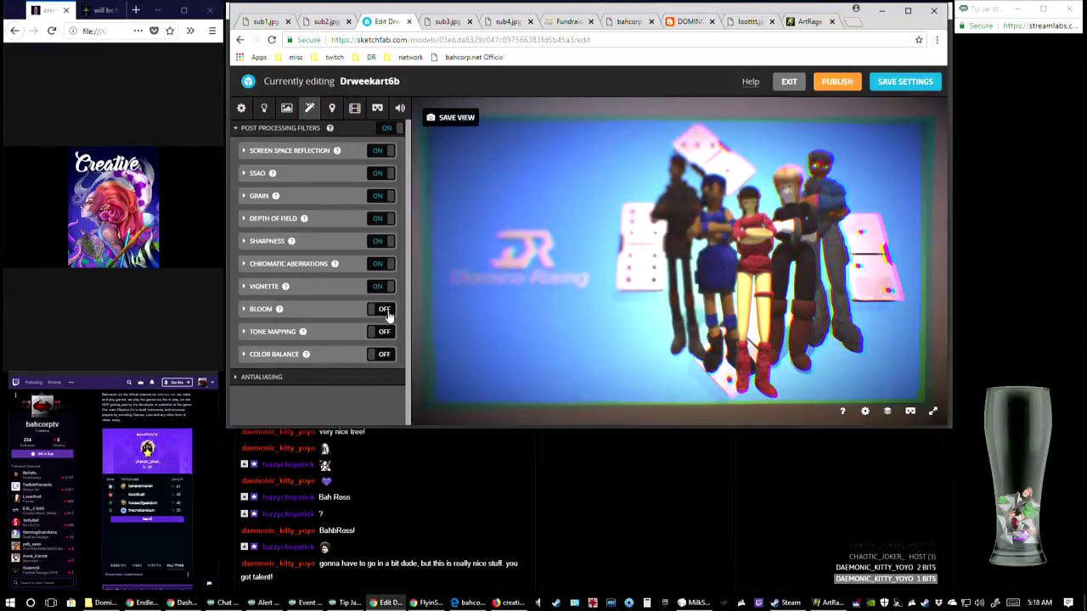
click(384, 309)
click(381, 332)
click(384, 355)
scroll(797, 296, down, 1)
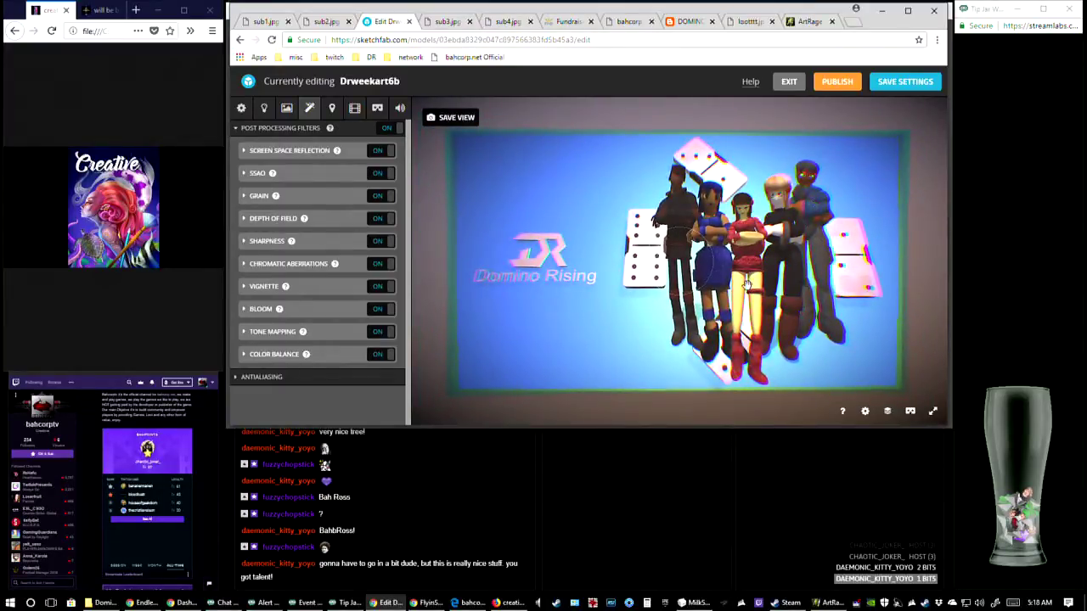
Lower the Chromatic Aberrations strength to about 15.6 while watching the colour fringing on the Domino Rising panel
scroll(677, 264, up, 2)
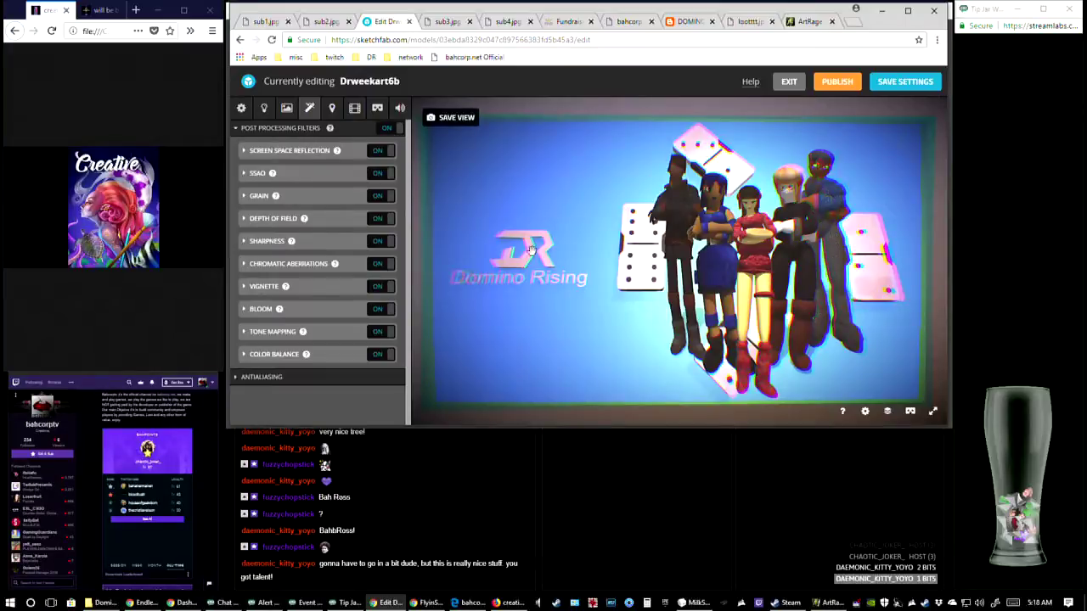
click(272, 266)
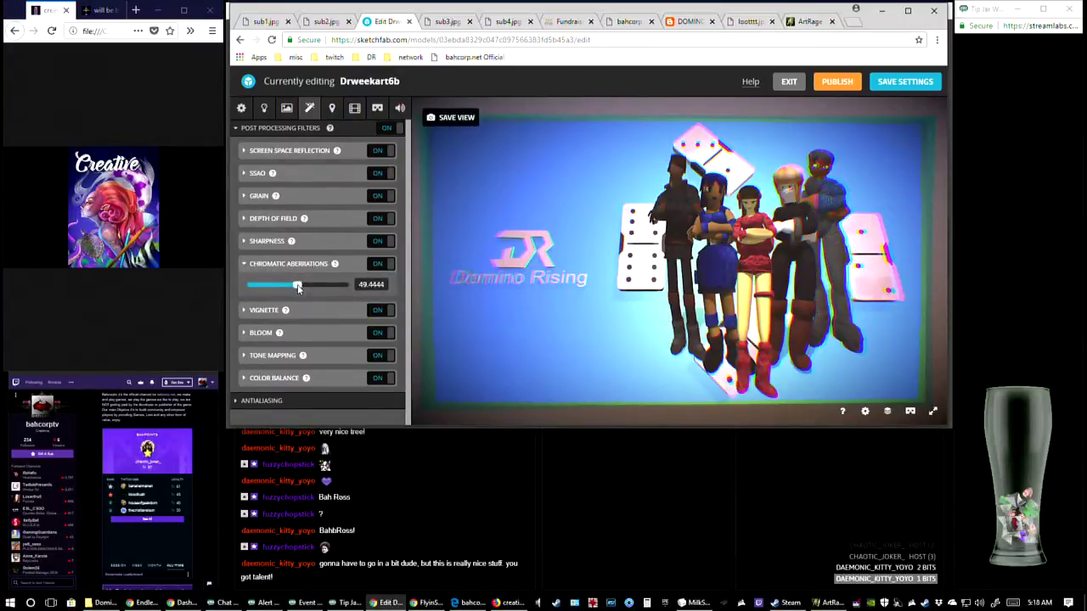
drag(295, 288, 264, 295)
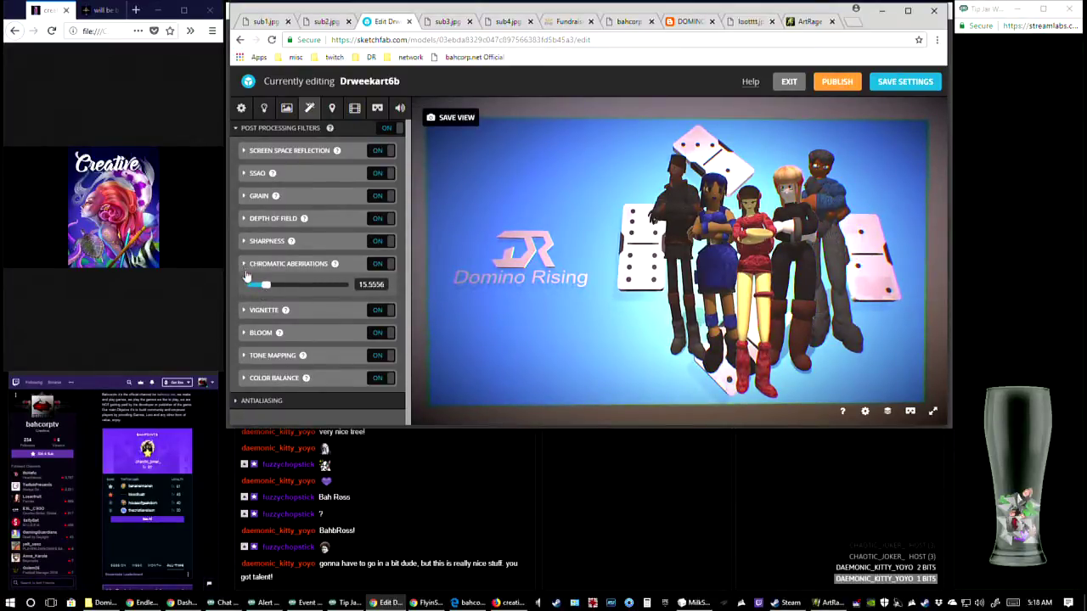
click(247, 265)
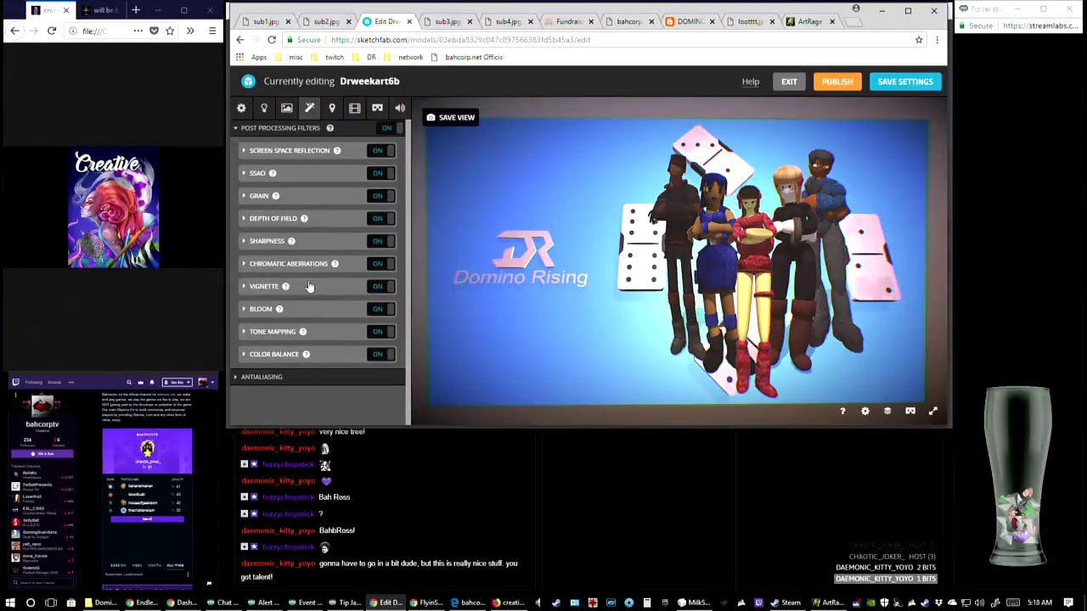
Adjust the Grain amount slightly and review the Depth of Field foreground and background blur settings
click(261, 196)
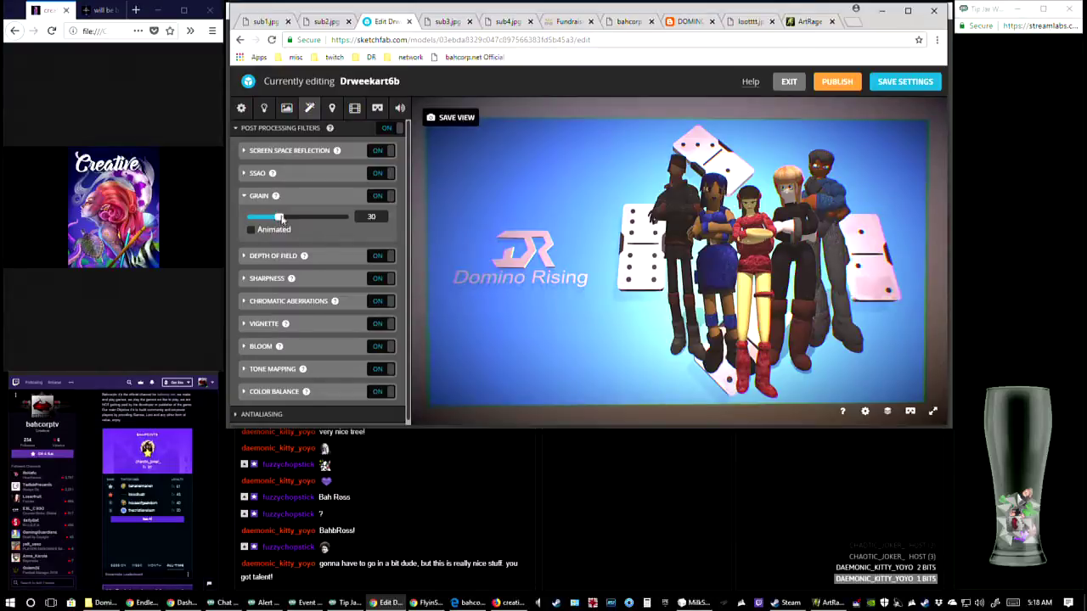
mouse_move(282, 219)
mouse_down()
mouse_move(357, 226)
mouse_move(264, 231)
mouse_move(291, 241)
mouse_move(278, 239)
mouse_up()
click(246, 196)
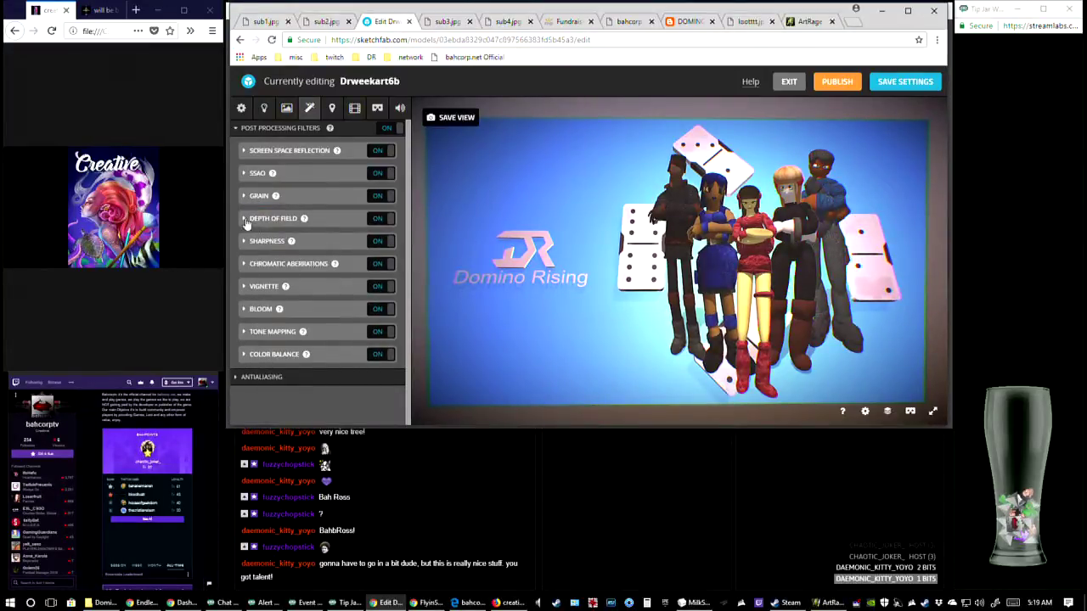
click(246, 220)
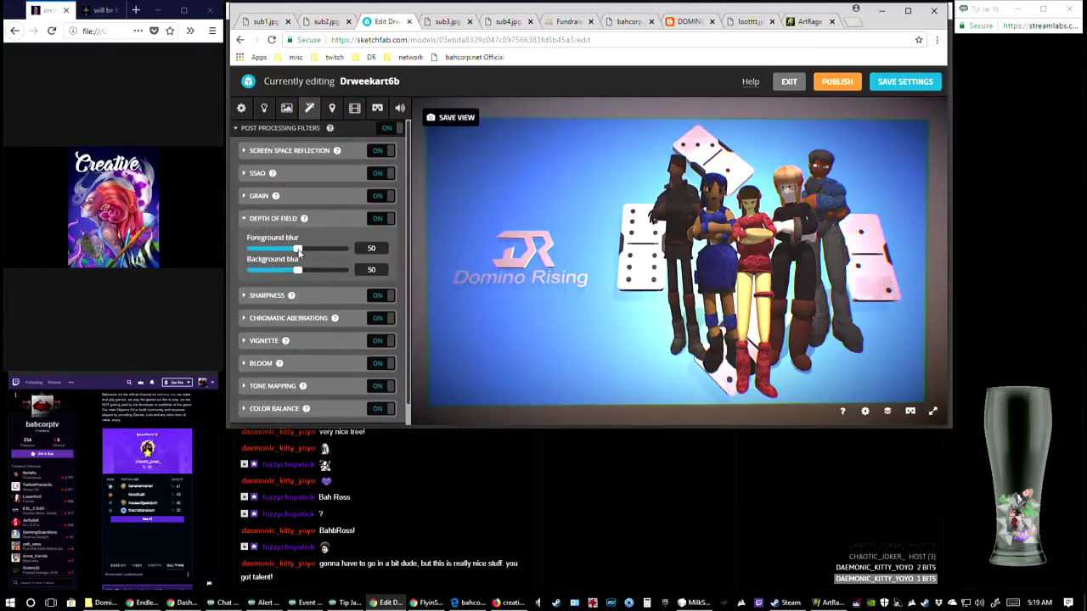
click(246, 220)
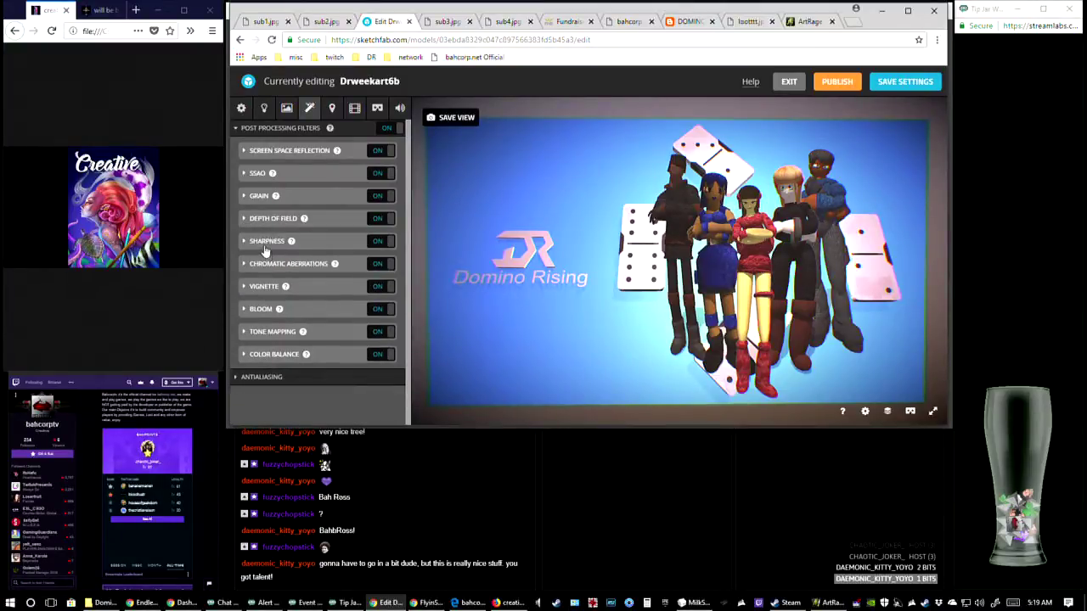
Set the Bloom threshold to about 9.4 and intensity to about 10.6, and check the panel from an angled and a frontal view
click(242, 309)
mouse_move(277, 341)
mouse_down()
mouse_move(265, 343)
mouse_move(344, 355)
mouse_move(256, 340)
mouse_move(263, 362)
mouse_move(346, 364)
mouse_move(259, 361)
mouse_move(273, 340)
mouse_move(298, 344)
mouse_move(284, 340)
mouse_move(258, 348)
mouse_up()
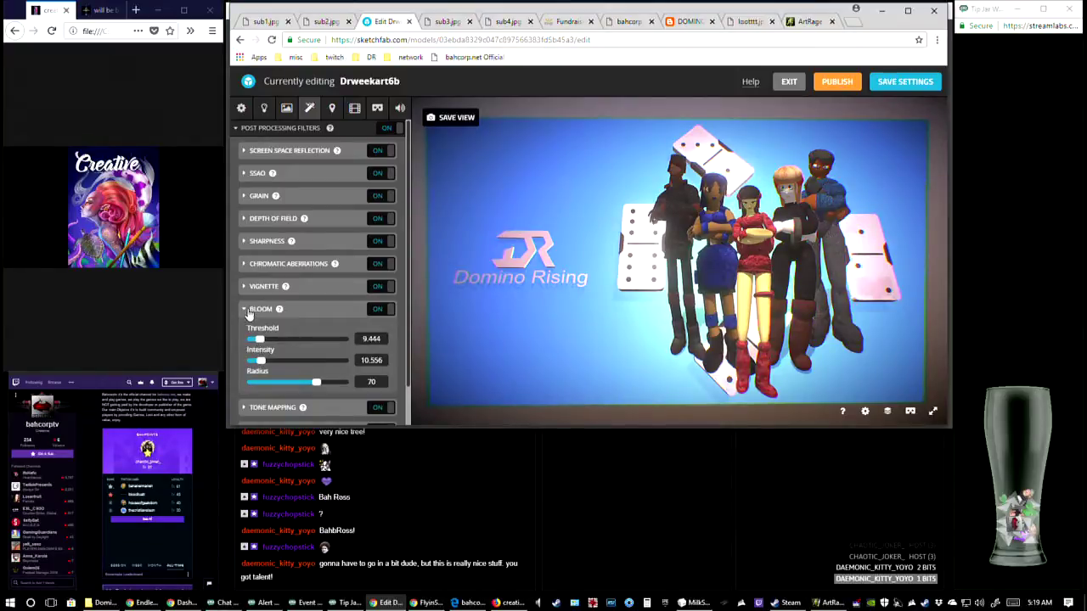
click(247, 310)
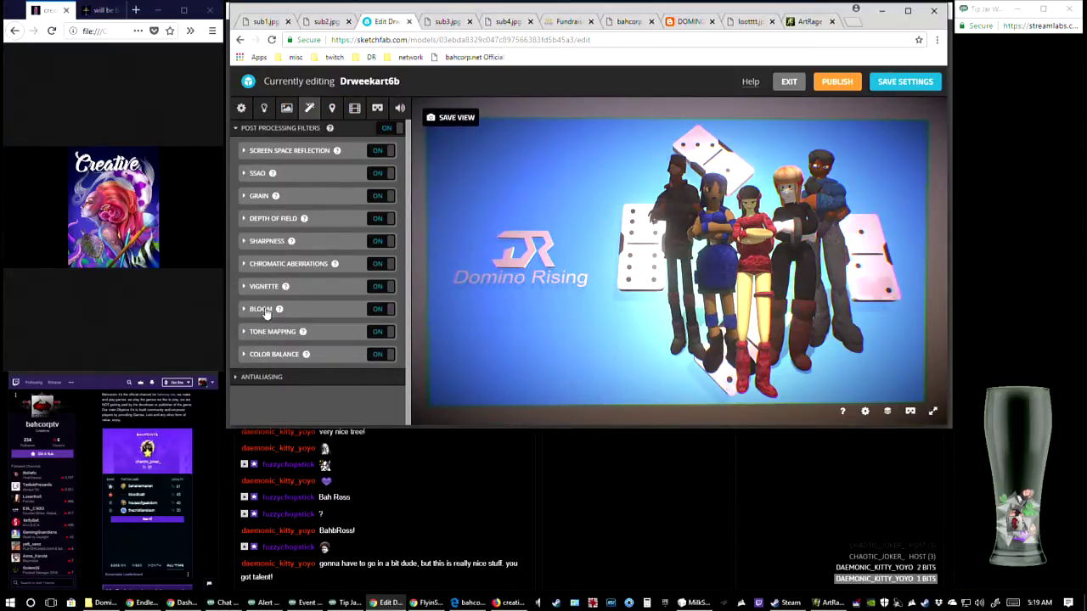
drag(703, 297, 531, 254)
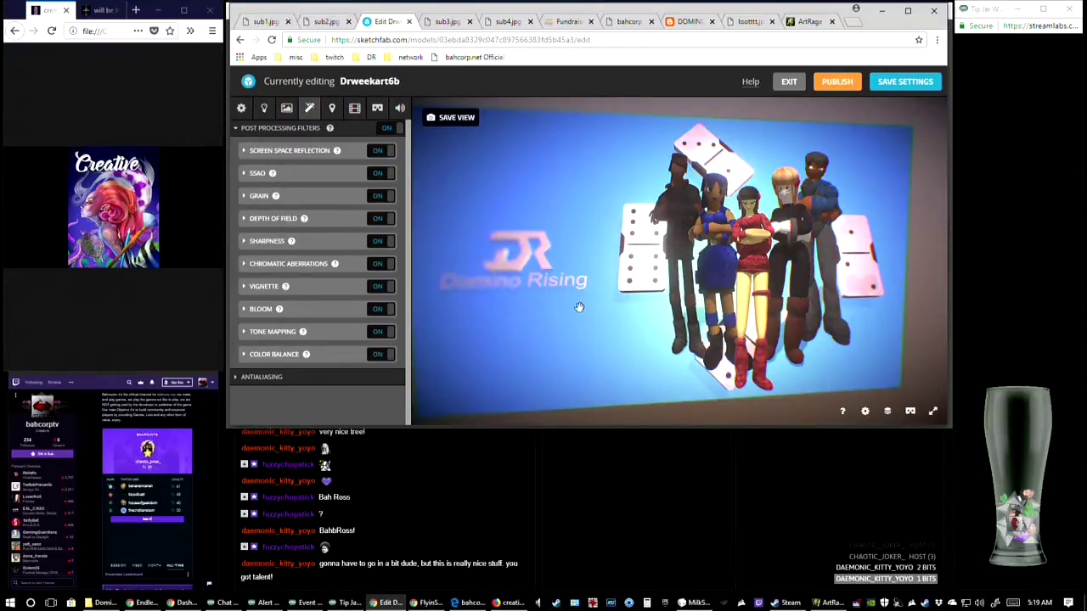
drag(725, 239, 716, 237)
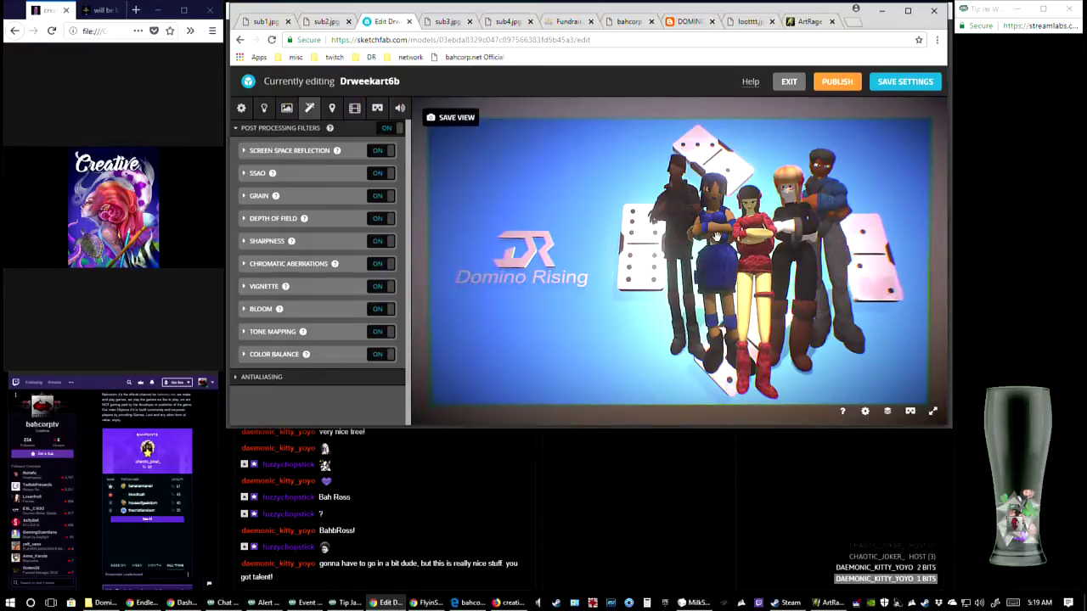
Review the SSAO settings and switch the filter off and back on to compare its effect on the panel
click(249, 174)
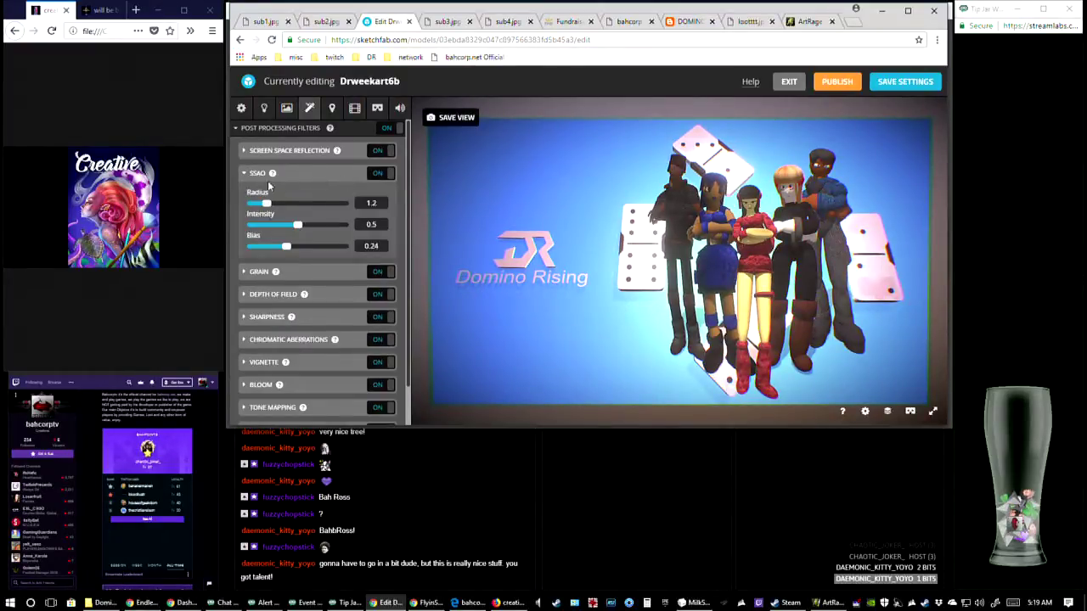
click(250, 174)
click(384, 175)
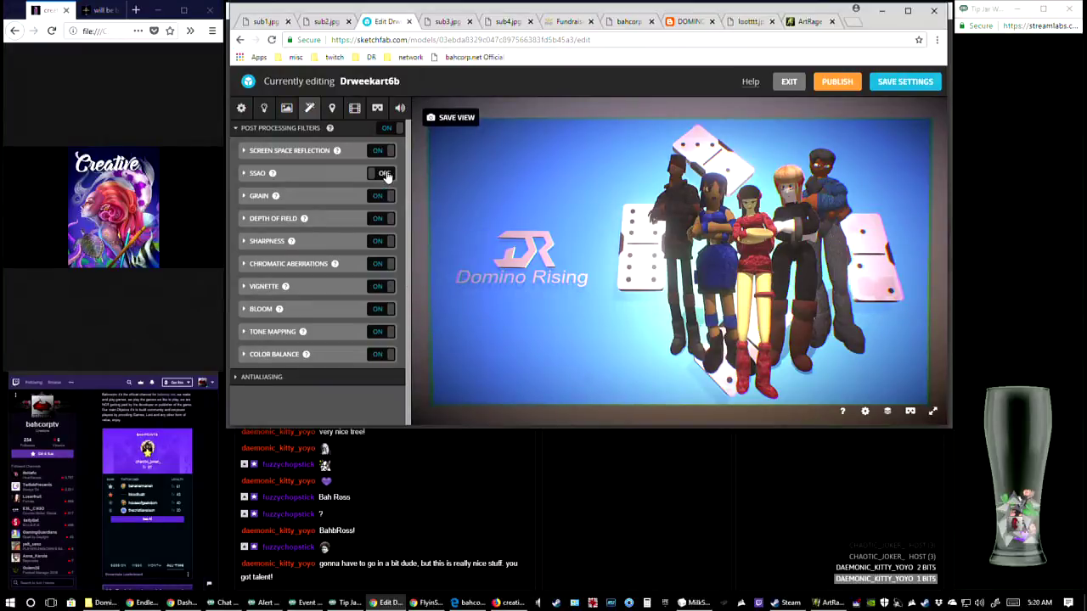
click(387, 175)
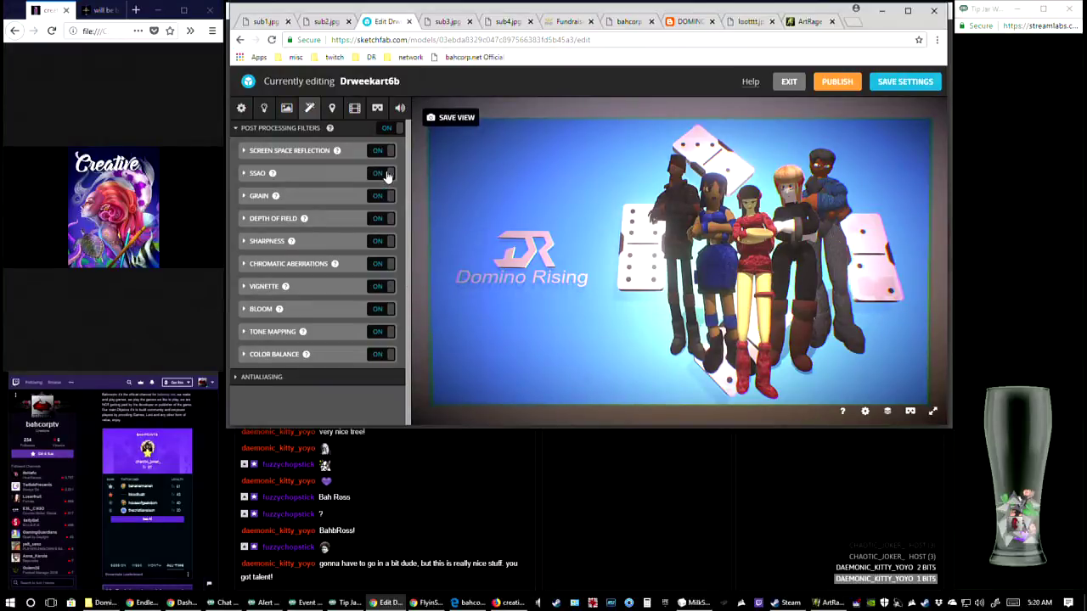
Try a lower Screen Space Reflection strength, restore it to 100, and review the SSAO settings again
click(245, 151)
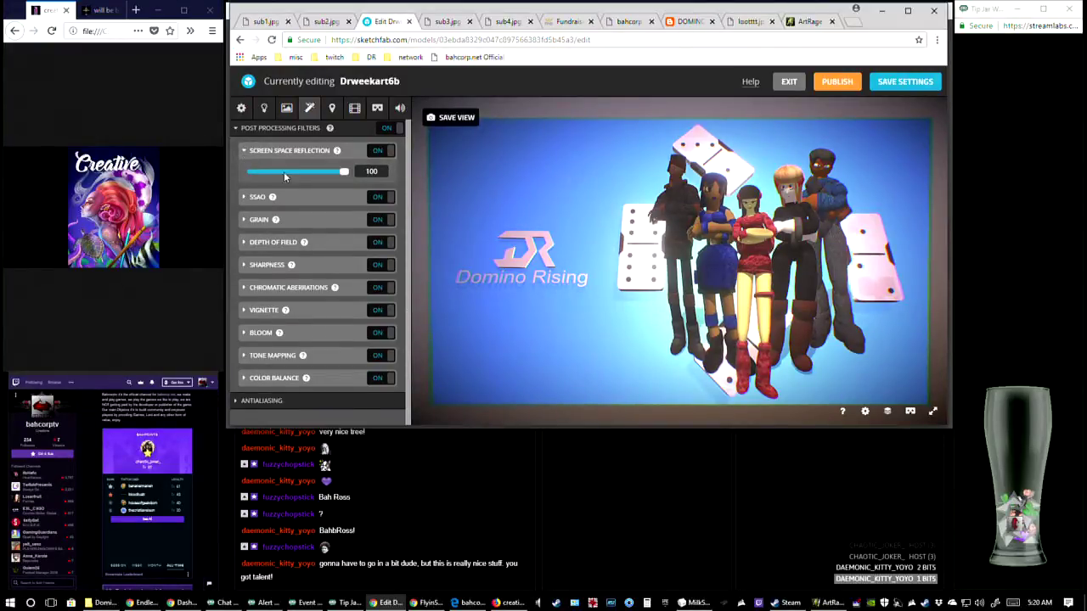
click(284, 171)
click(342, 172)
click(244, 151)
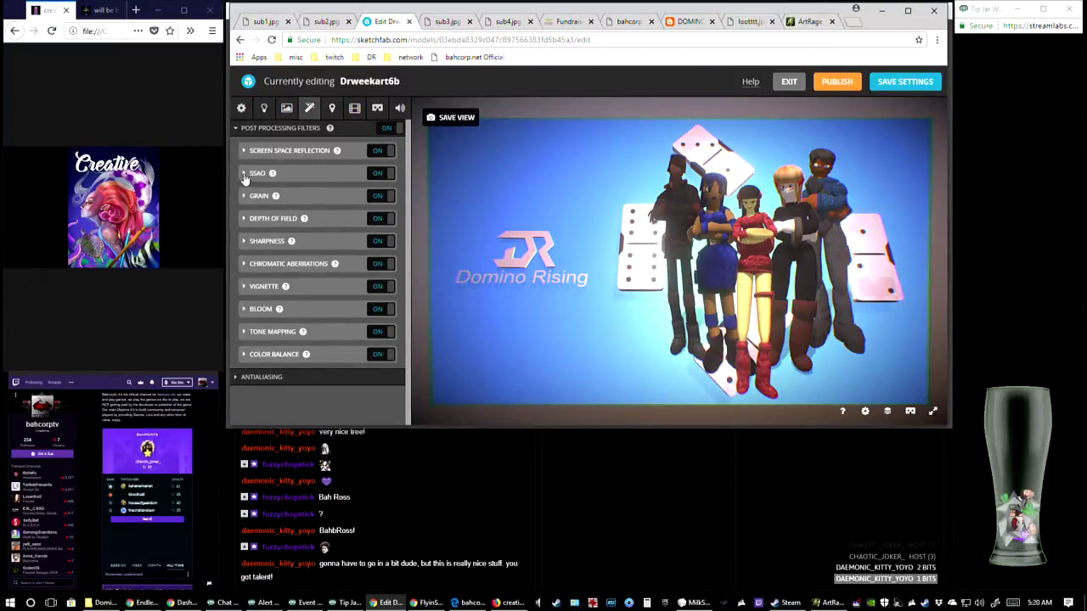
click(245, 174)
click(244, 175)
Review the Sharpness filter's strength and turn the filter off
click(245, 242)
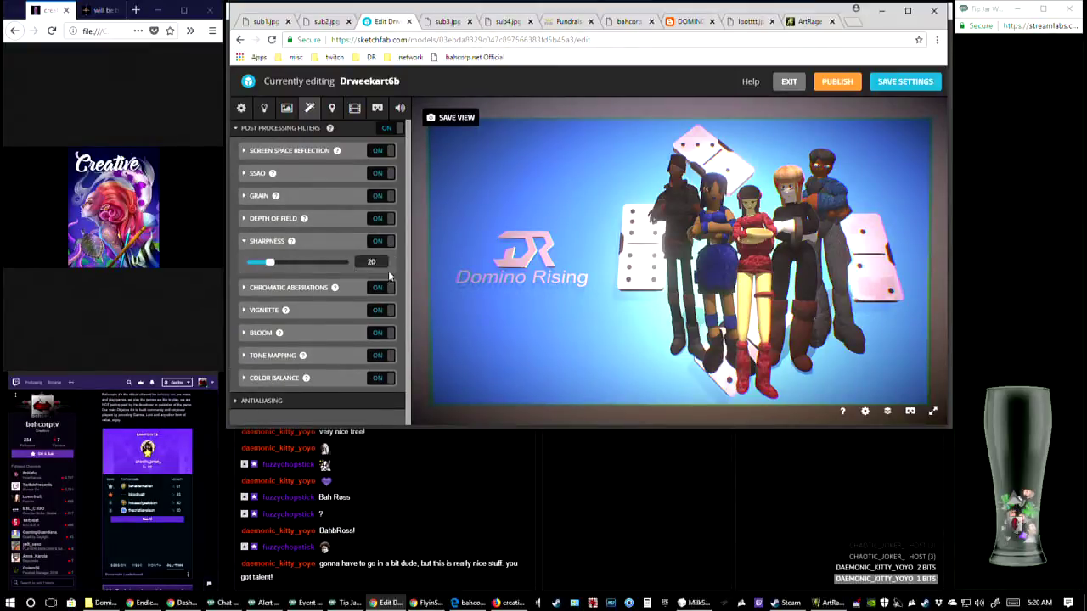
click(384, 244)
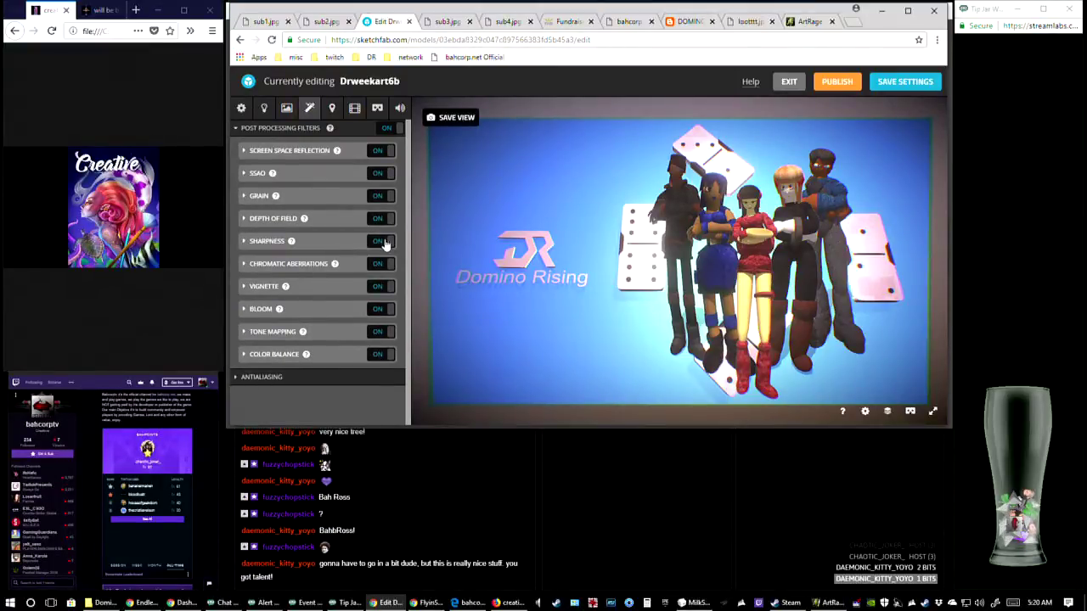
click(385, 243)
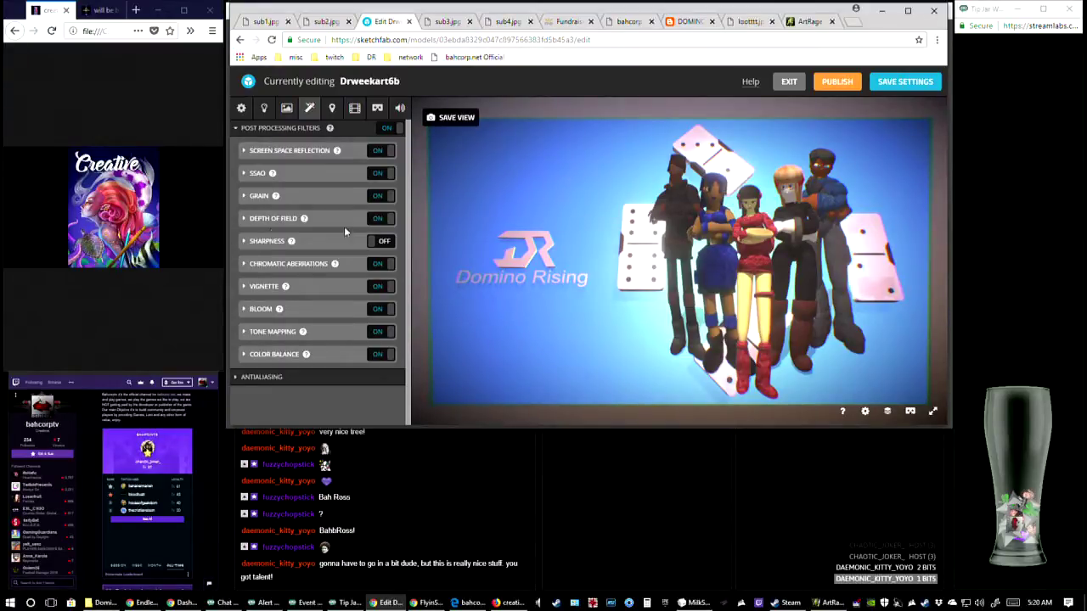
Try different Chromatic Aberrations strengths and leave the value at about 16.7
click(311, 265)
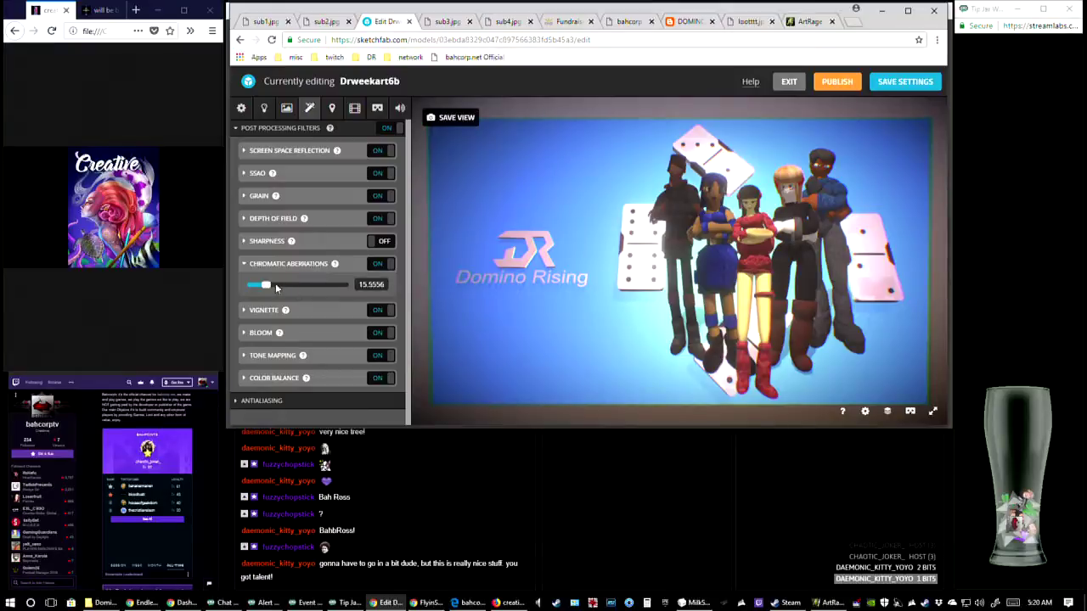
mouse_move(275, 287)
mouse_down()
mouse_move(323, 288)
mouse_move(330, 298)
mouse_move(243, 292)
mouse_move(277, 300)
mouse_move(264, 302)
mouse_up()
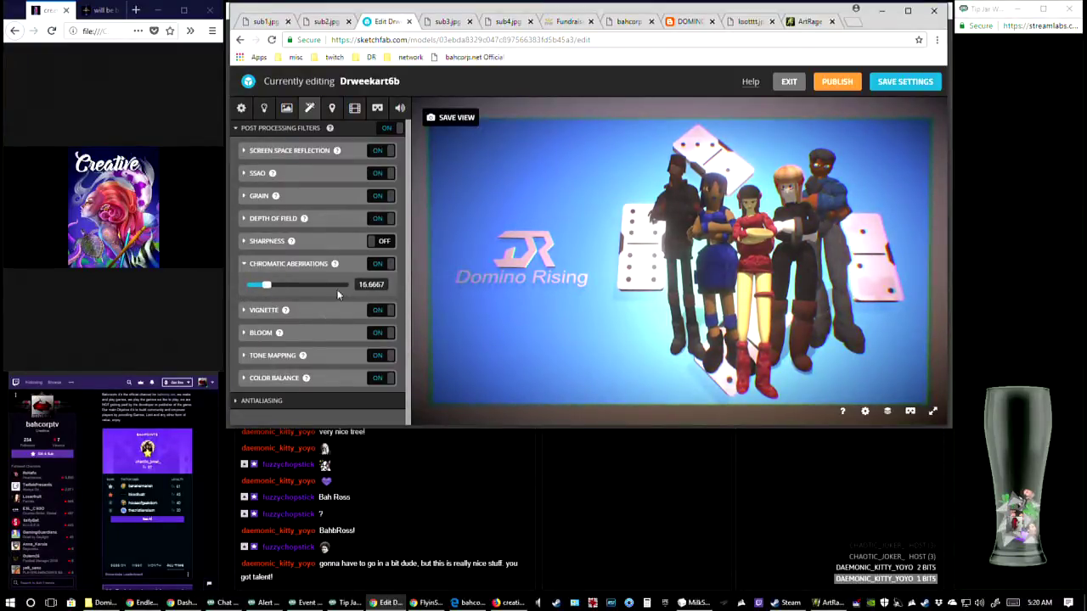
click(245, 264)
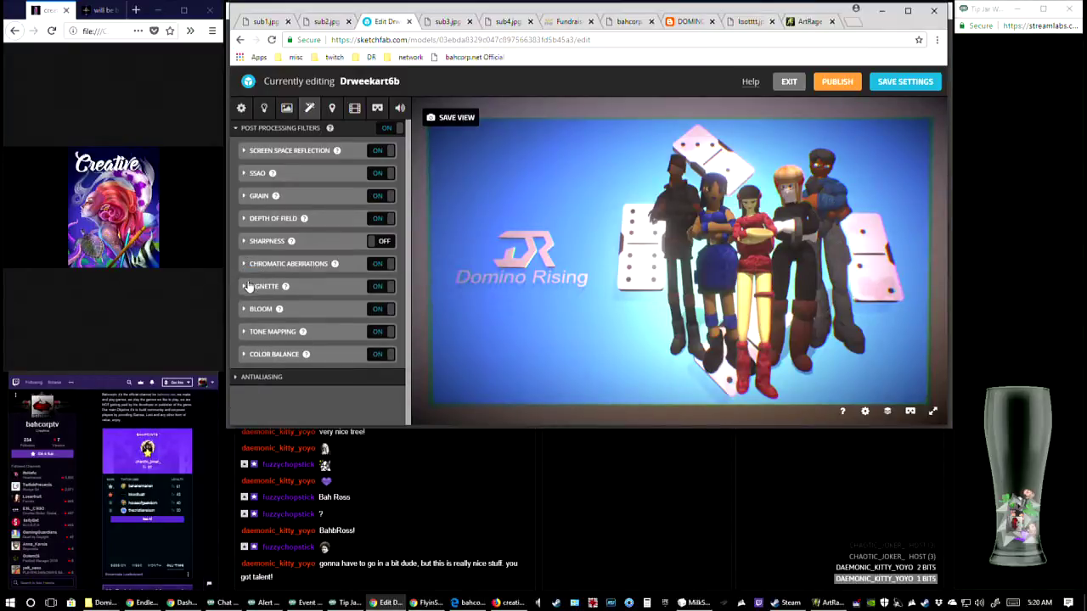
Try stronger and softer Vignette settings, ending with an amount of about 73.9 and a hardness of 40
click(246, 287)
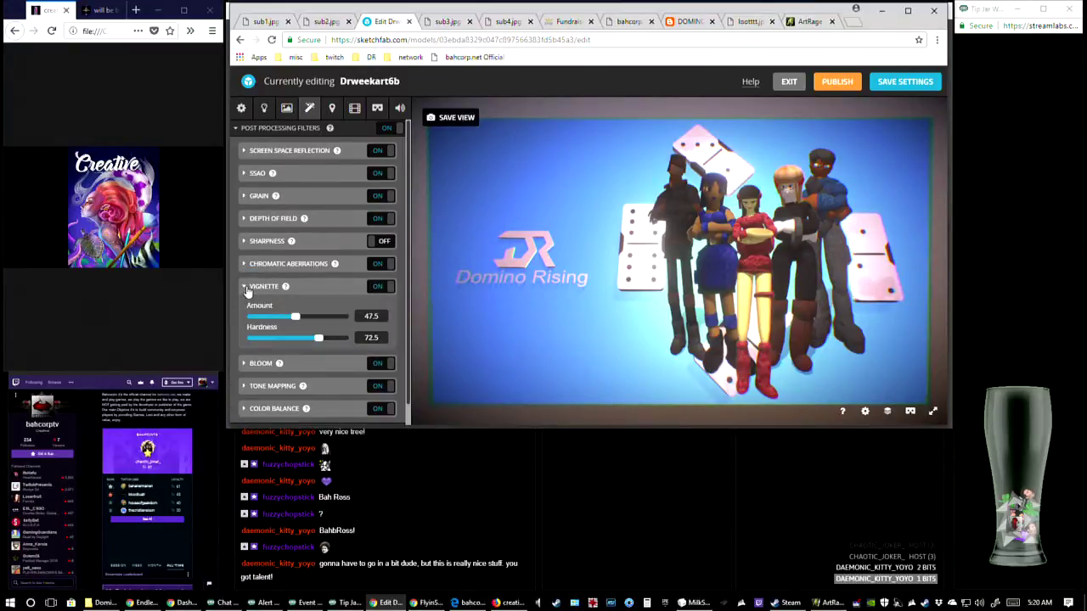
drag(298, 319, 270, 343)
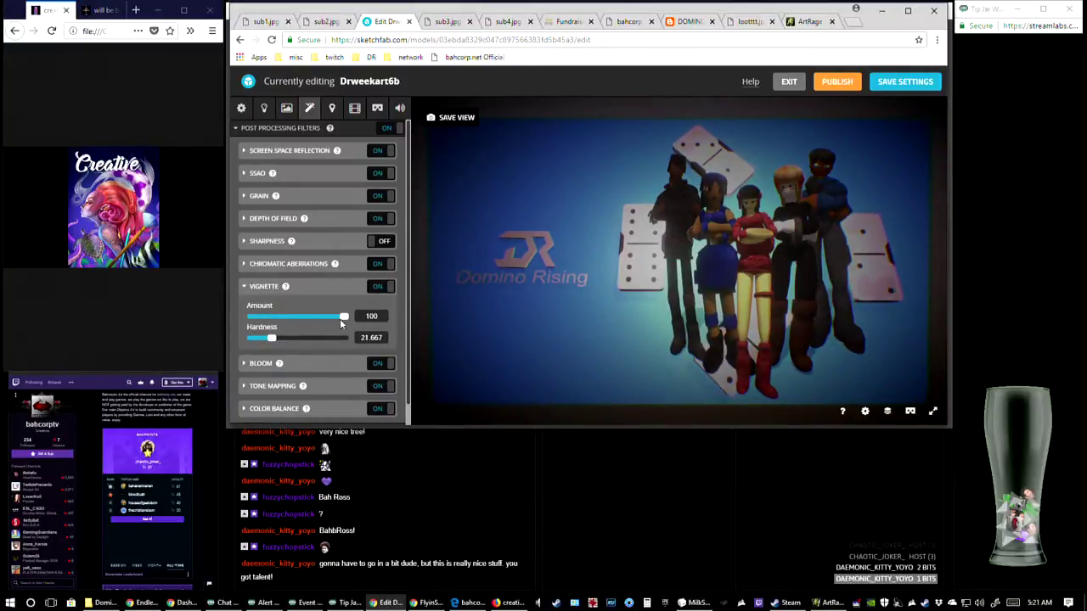
click(341, 318)
drag(342, 321, 310, 354)
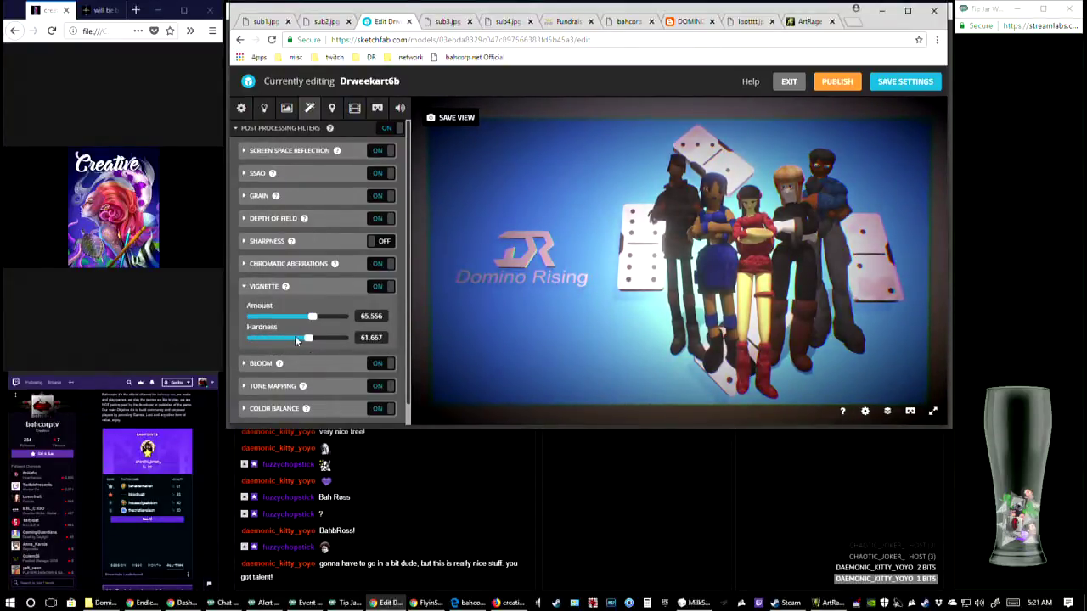
drag(320, 315, 304, 340)
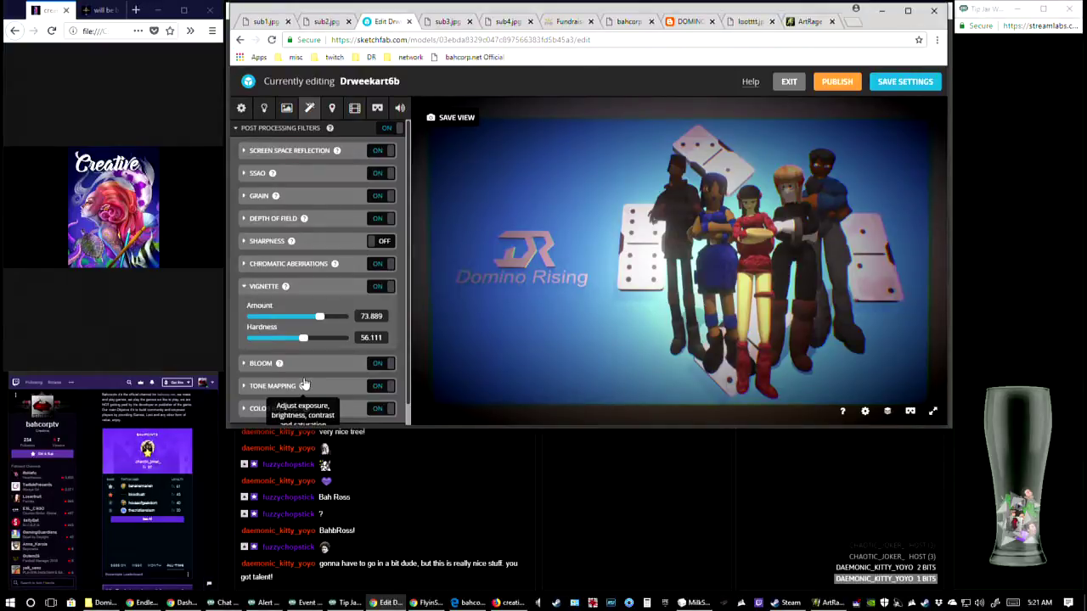
drag(303, 338, 290, 340)
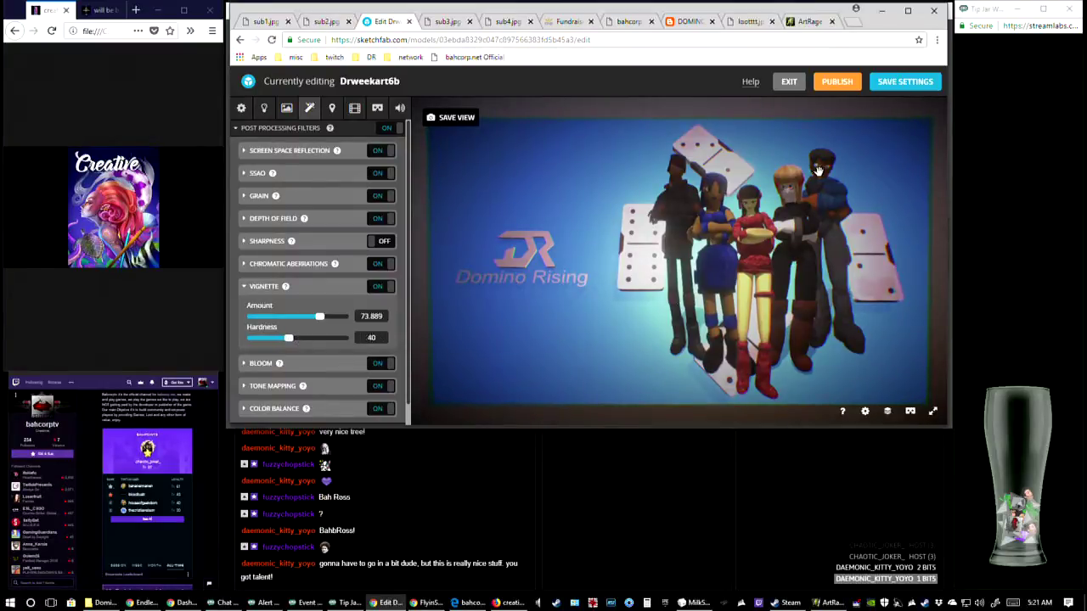
Reduce the Chromatic Aberrations strength to about 11.7 and collapse its settings together with the Vignette settings
click(246, 267)
click(261, 288)
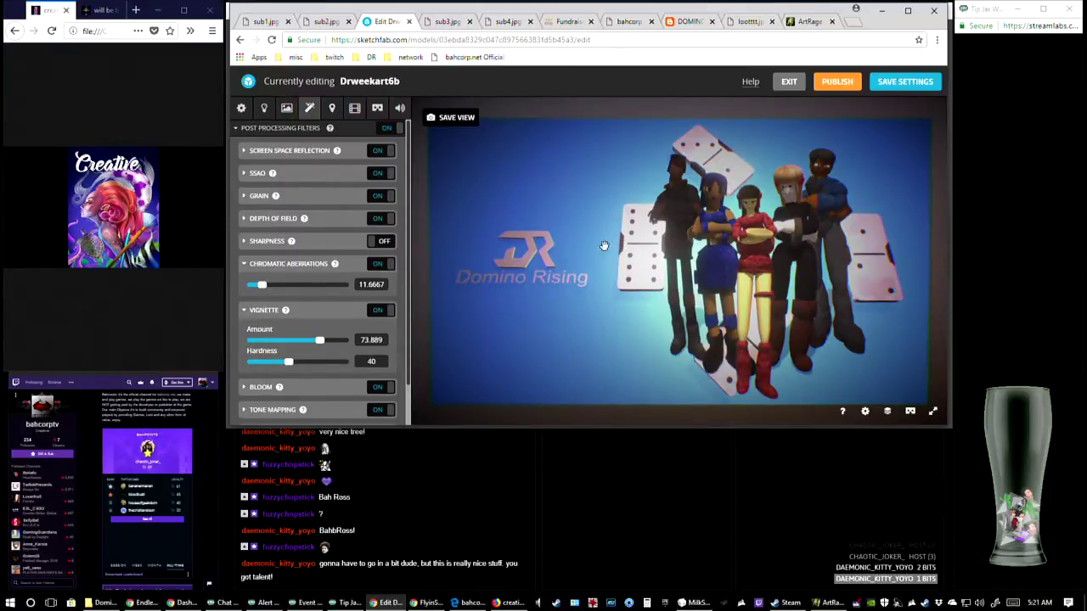
click(246, 266)
click(245, 288)
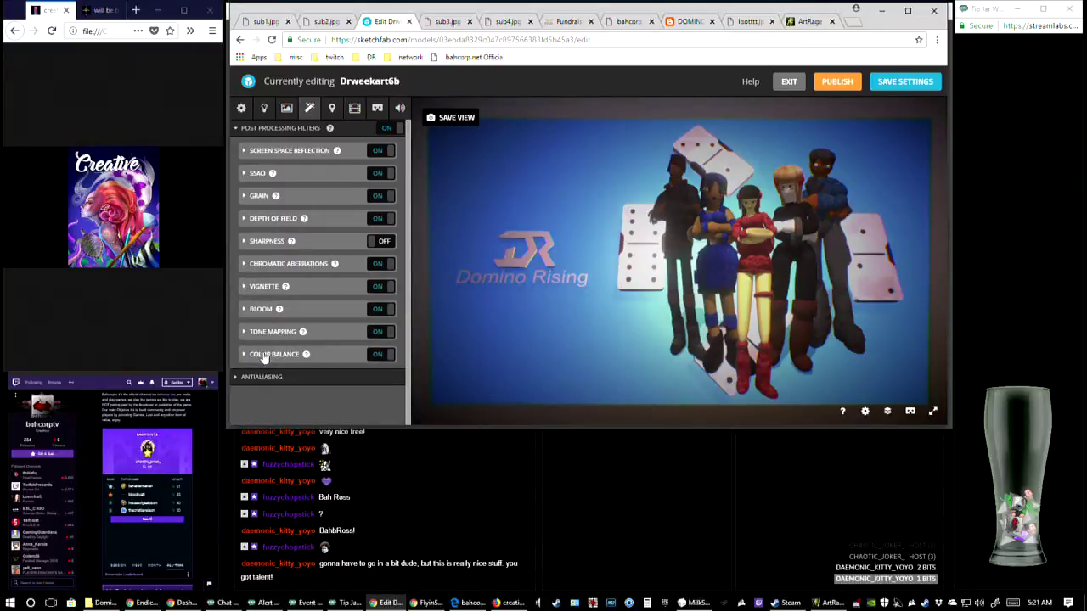
Test higher Bloom radius and intensity values, ending with an intensity of 20 and a radius of 70
click(246, 311)
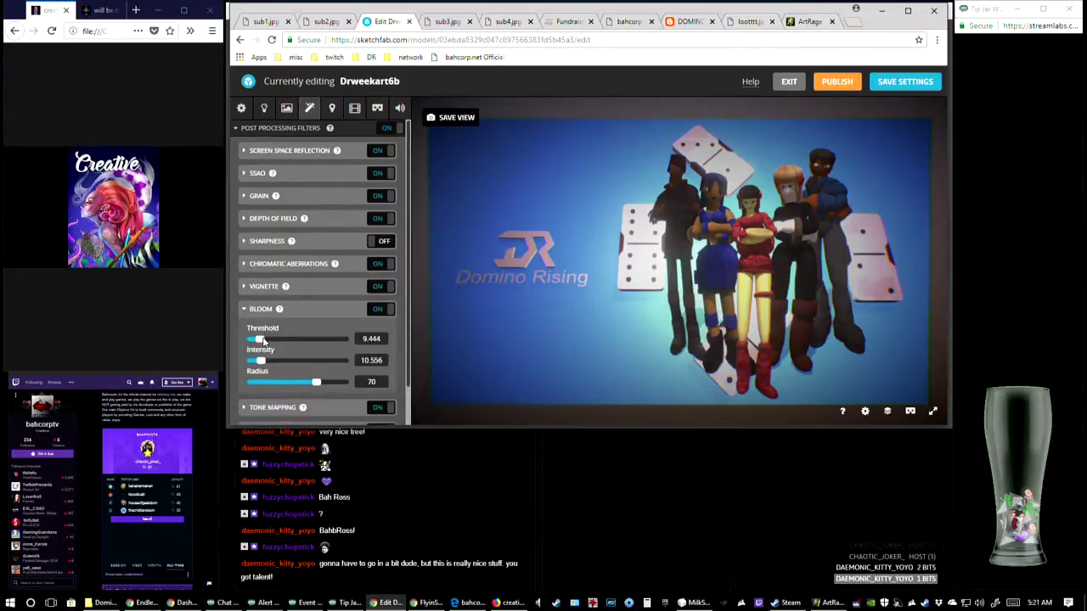
mouse_move(317, 382)
mouse_down()
mouse_move(274, 384)
mouse_move(331, 387)
mouse_move(273, 386)
mouse_move(337, 392)
mouse_move(319, 384)
mouse_move(338, 380)
mouse_up()
drag(348, 381, 315, 383)
drag(261, 361, 355, 365)
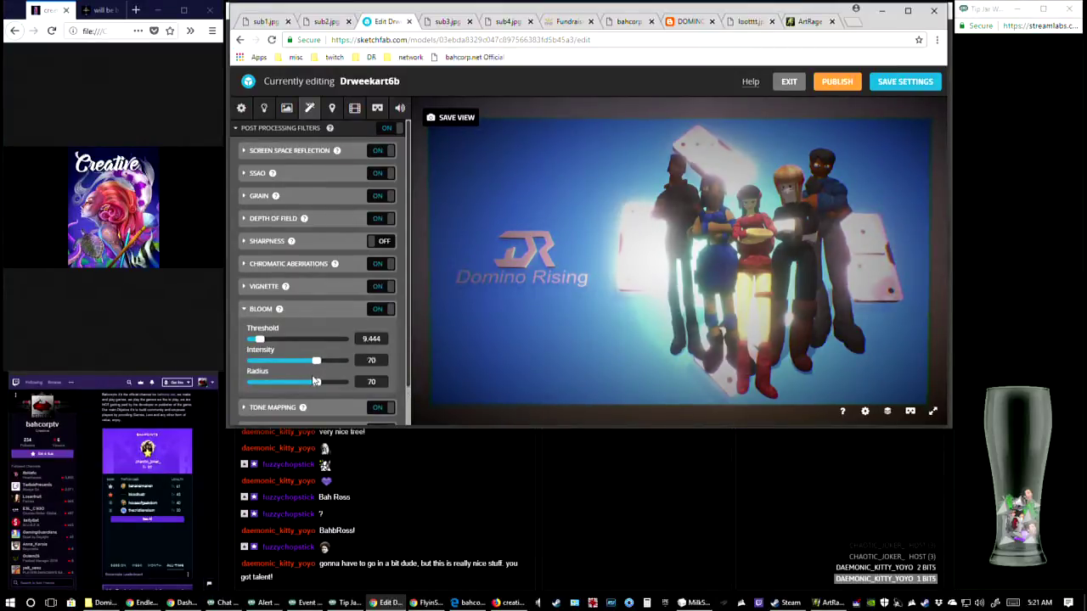
drag(344, 361, 267, 364)
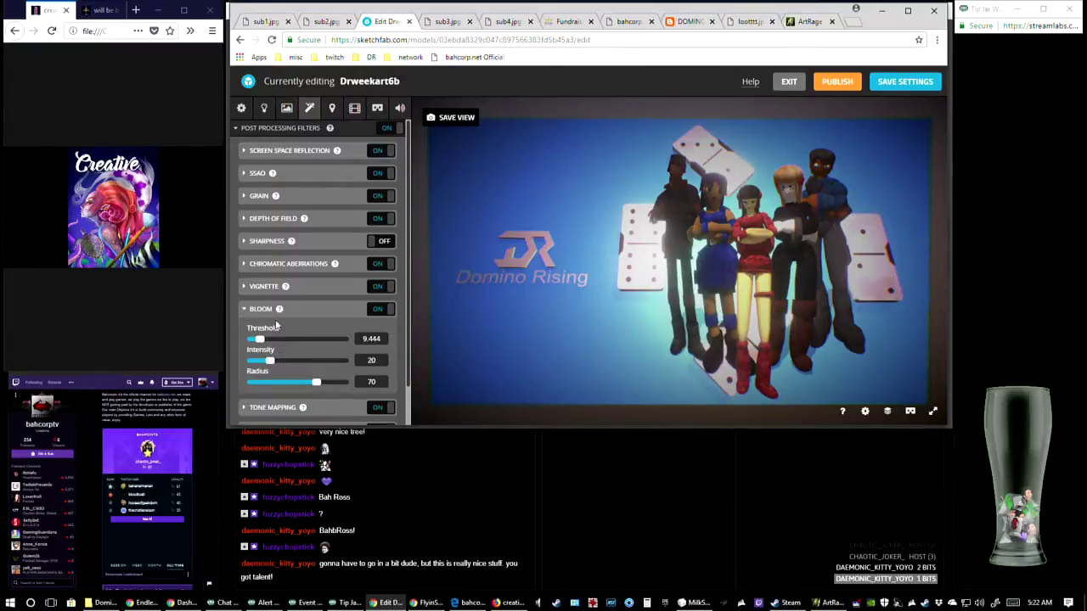
click(249, 310)
Test lower Tone Mapping exposure values with the Linear type, leave the exposure at about -43.3 and collapse its settings
click(248, 332)
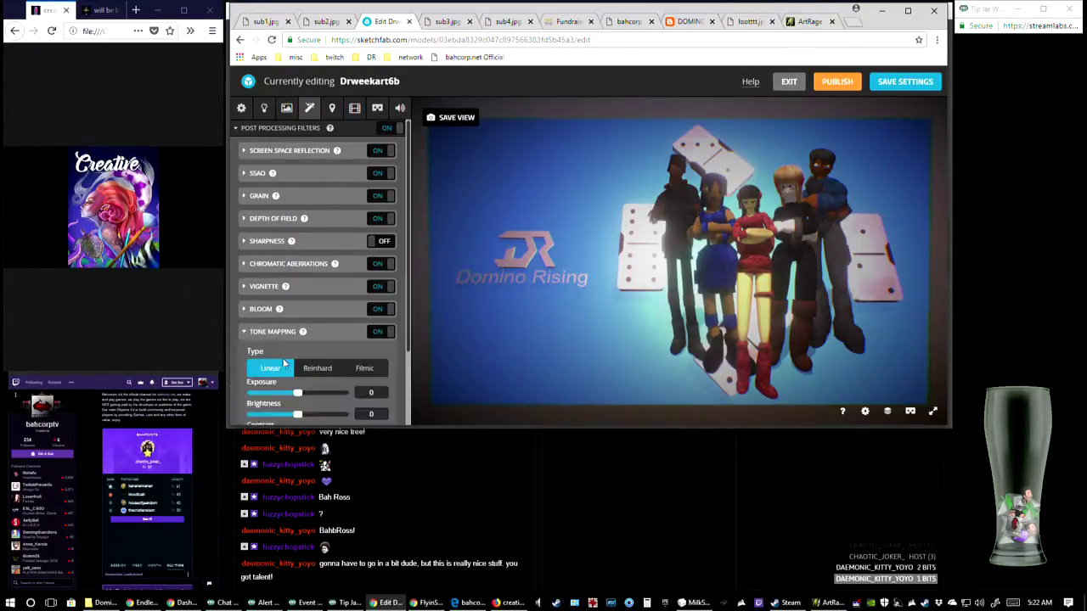
drag(298, 393, 273, 399)
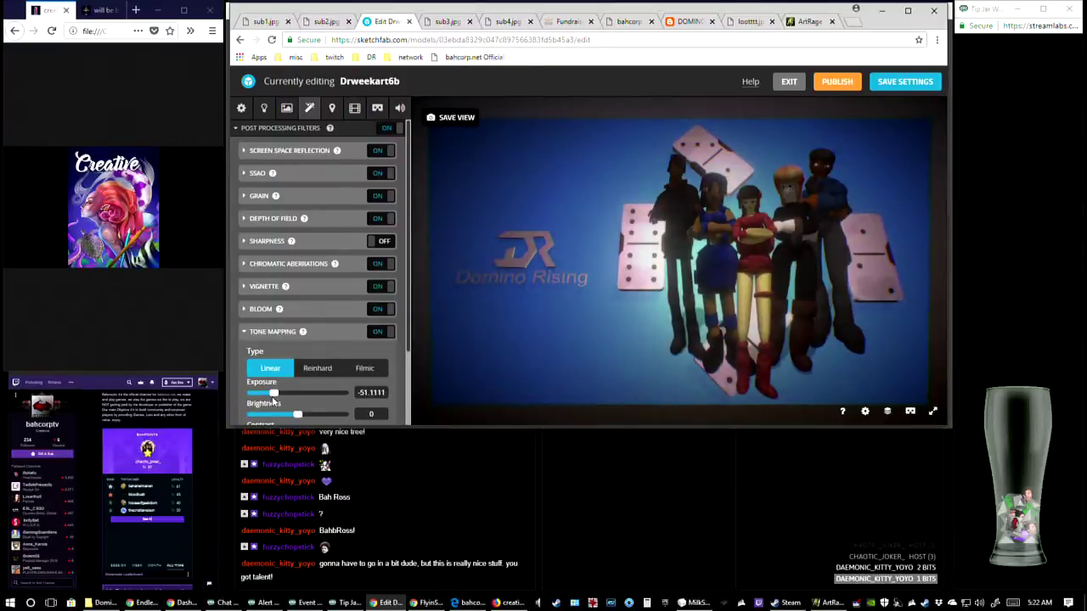
scroll(308, 387, down, 1)
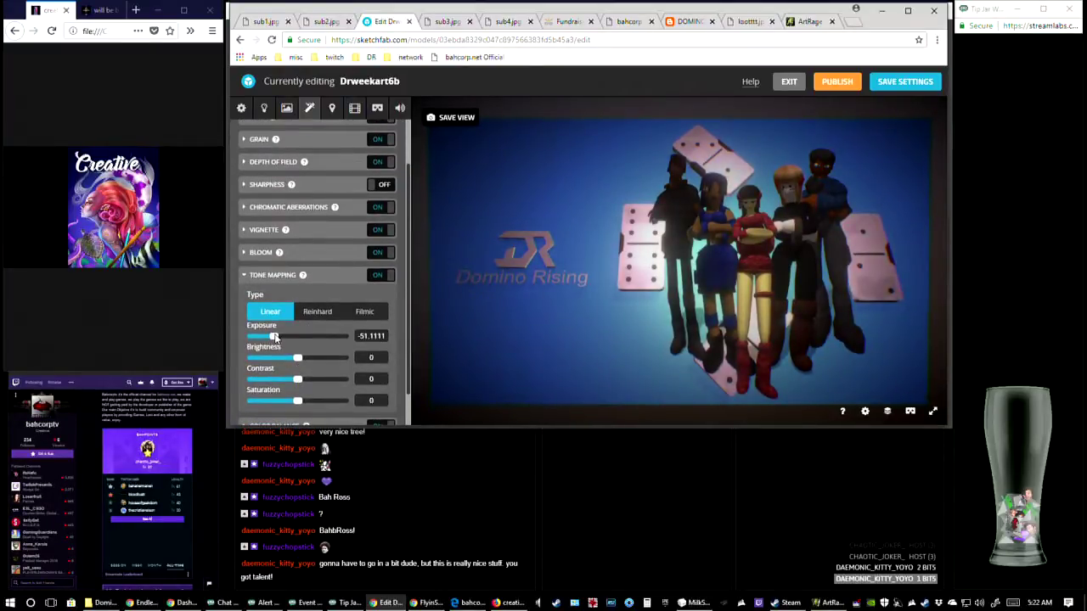
mouse_move(274, 337)
mouse_down()
mouse_move(240, 329)
mouse_move(278, 336)
mouse_move(268, 335)
mouse_up()
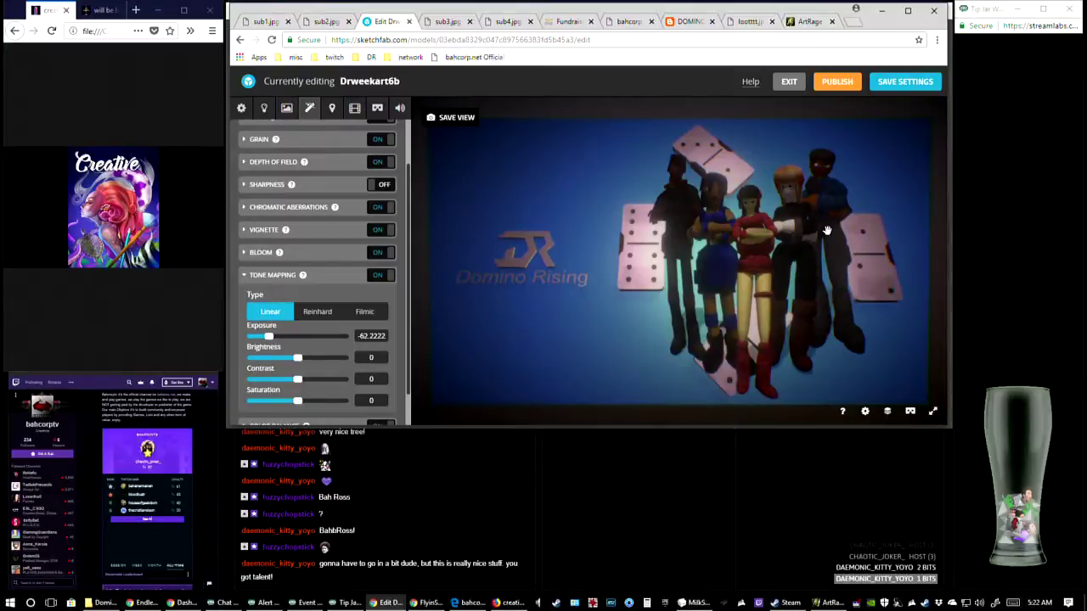
click(272, 337)
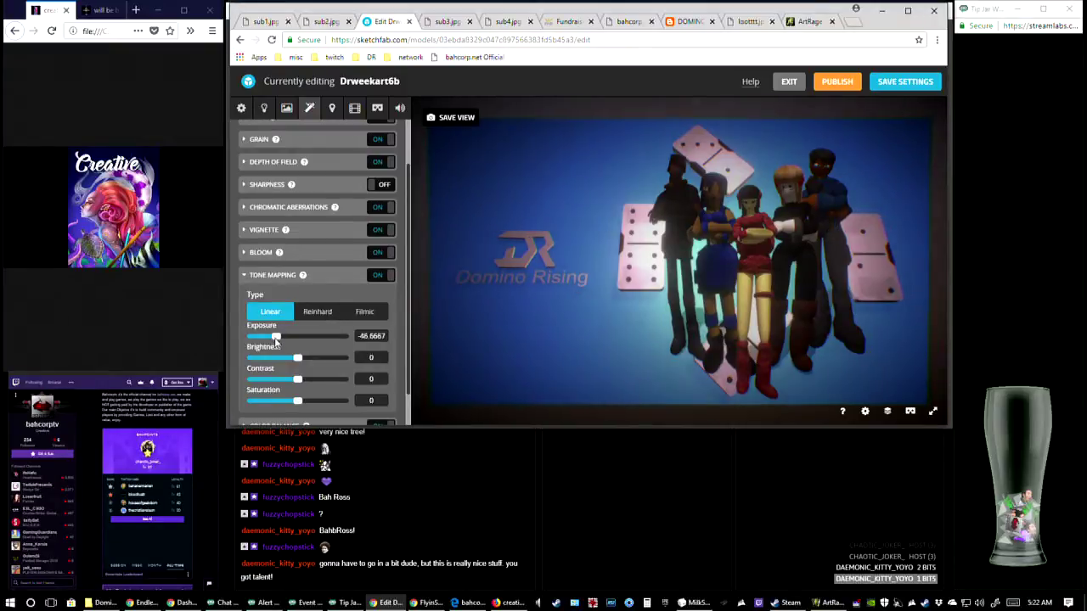
drag(274, 337, 277, 344)
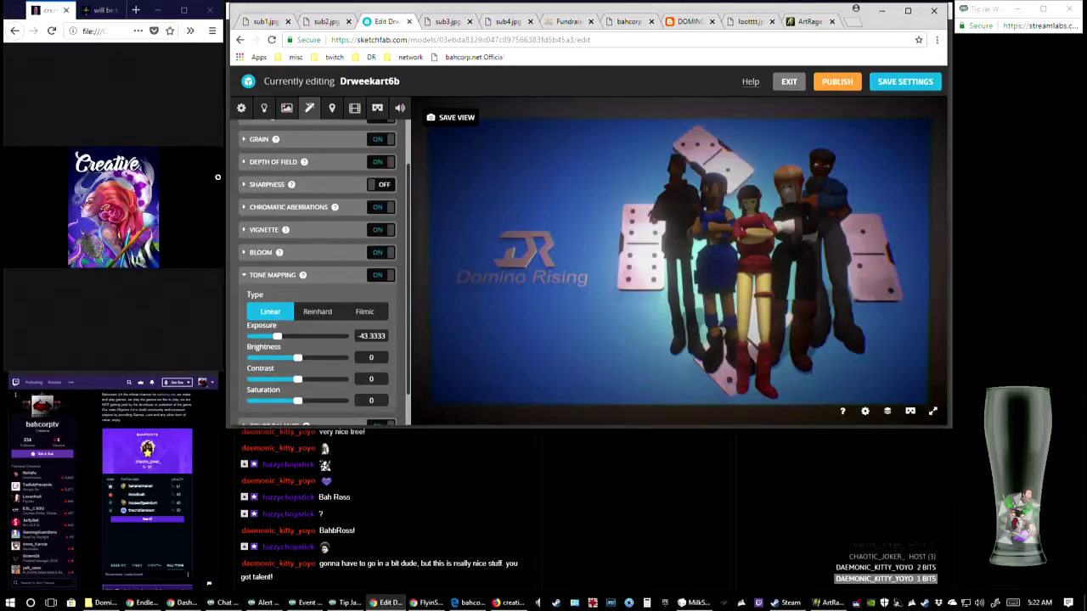
scroll(268, 274, down, 1)
click(244, 239)
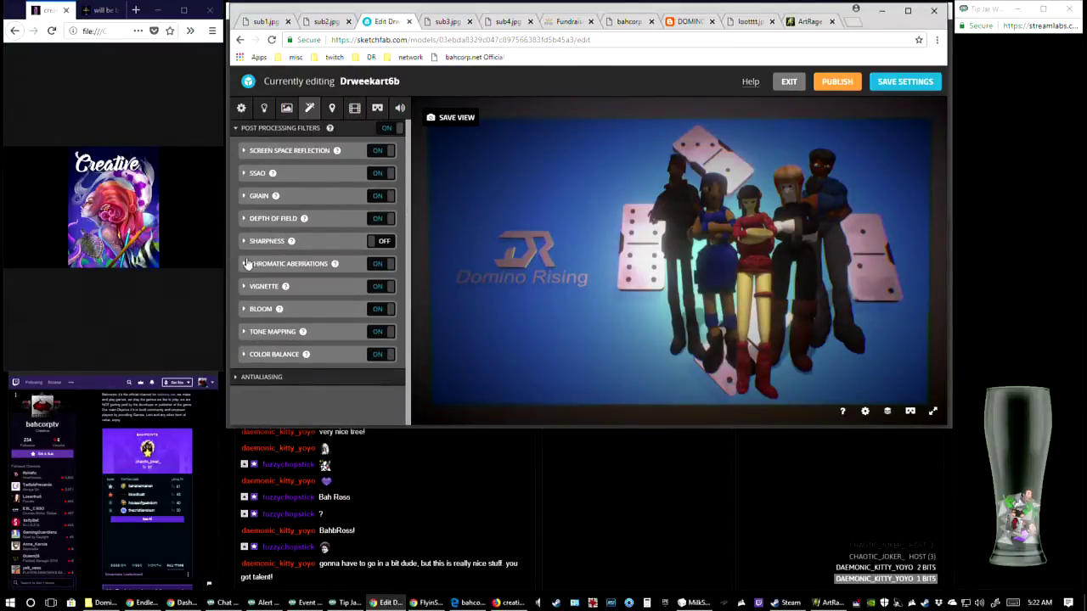
Try a Color Balance shadows red value of about -28.9, reset it to 0 and collapse the settings
click(243, 355)
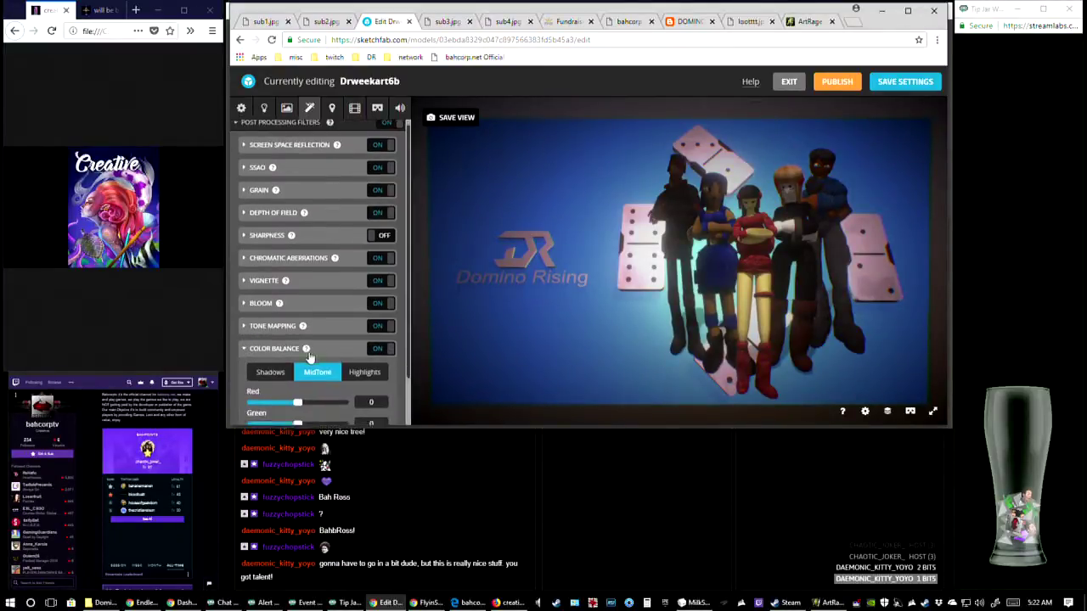
scroll(310, 359, down, 1)
click(276, 321)
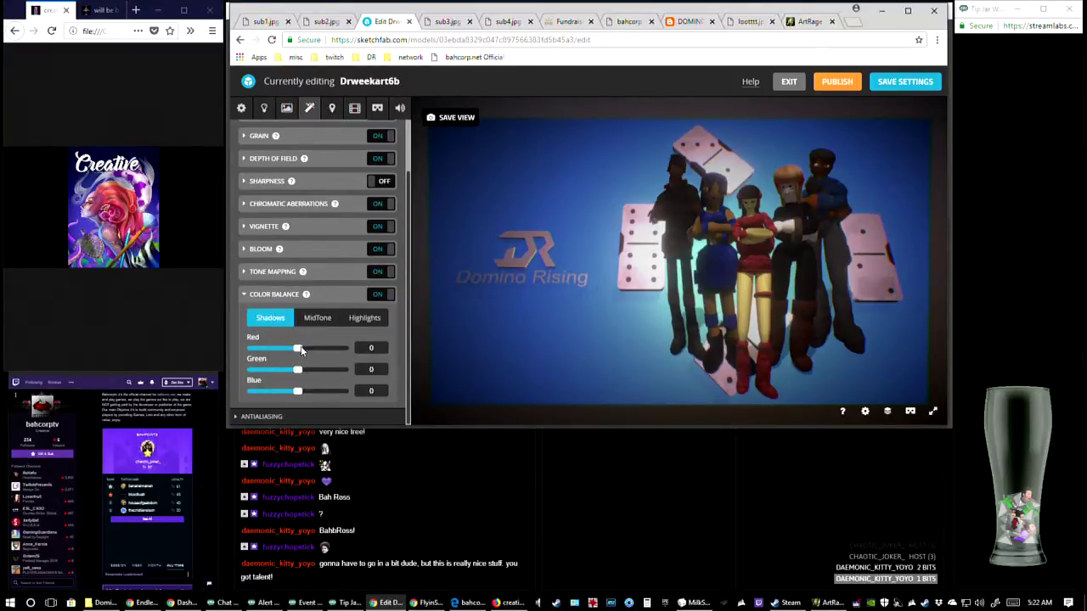
mouse_move(300, 348)
mouse_down()
mouse_move(319, 351)
mouse_move(284, 351)
mouse_up()
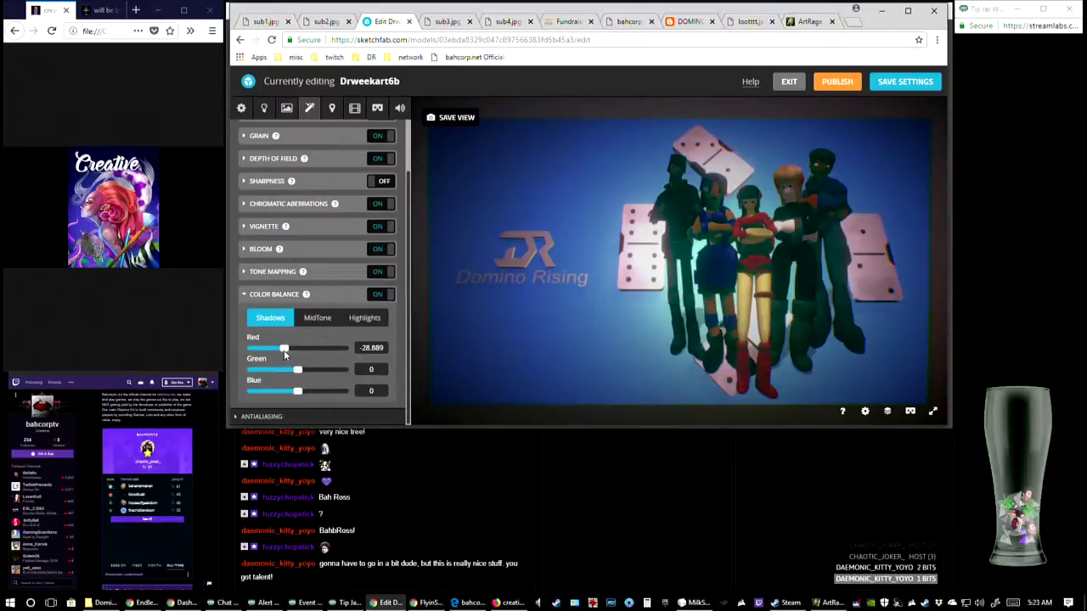
click(372, 348)
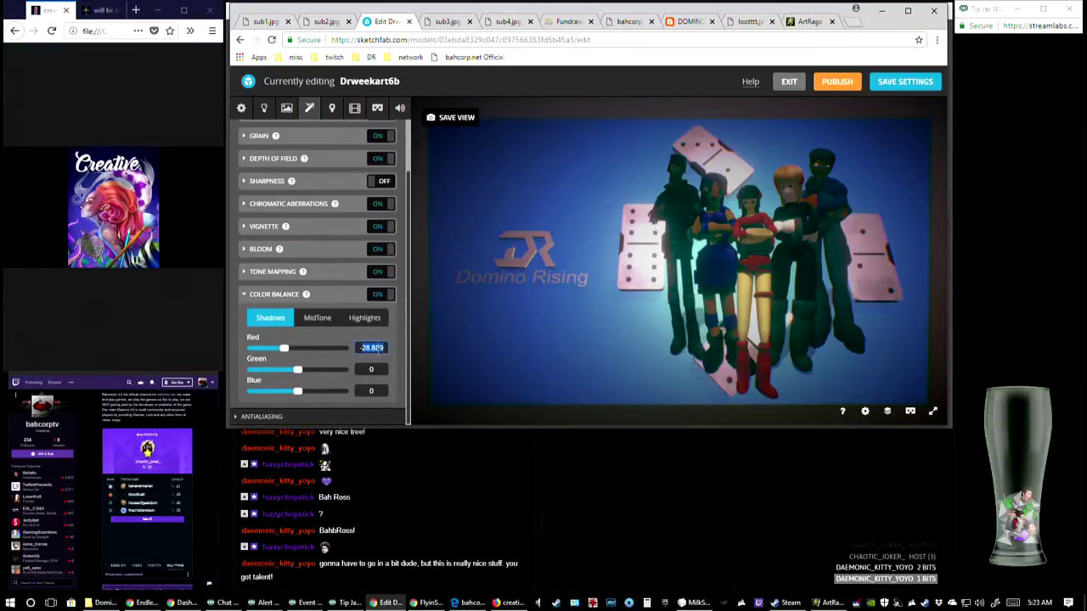
text(0)
key(Return)
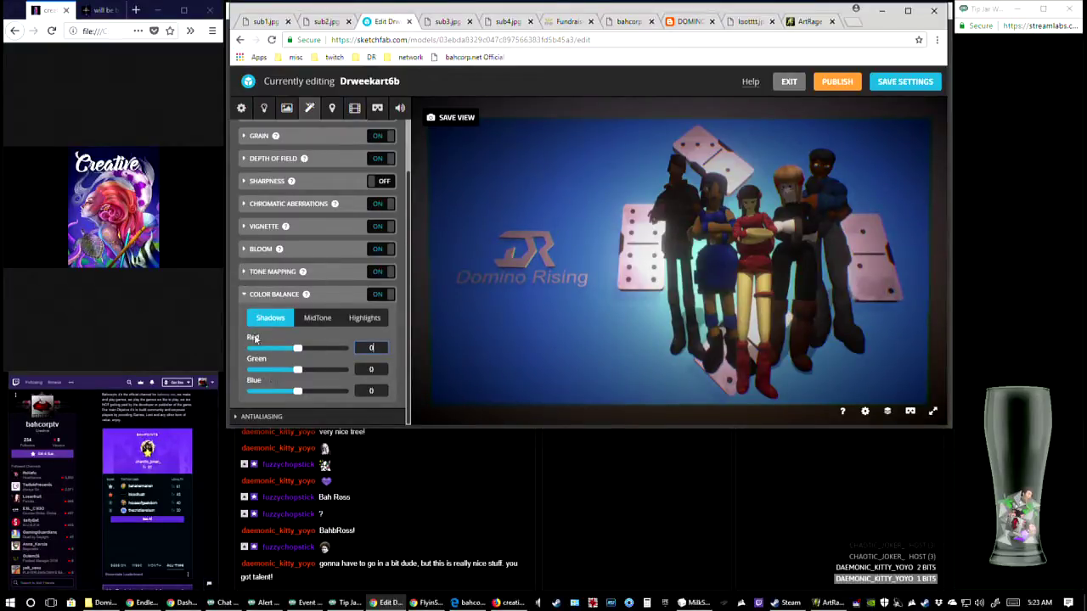
click(244, 295)
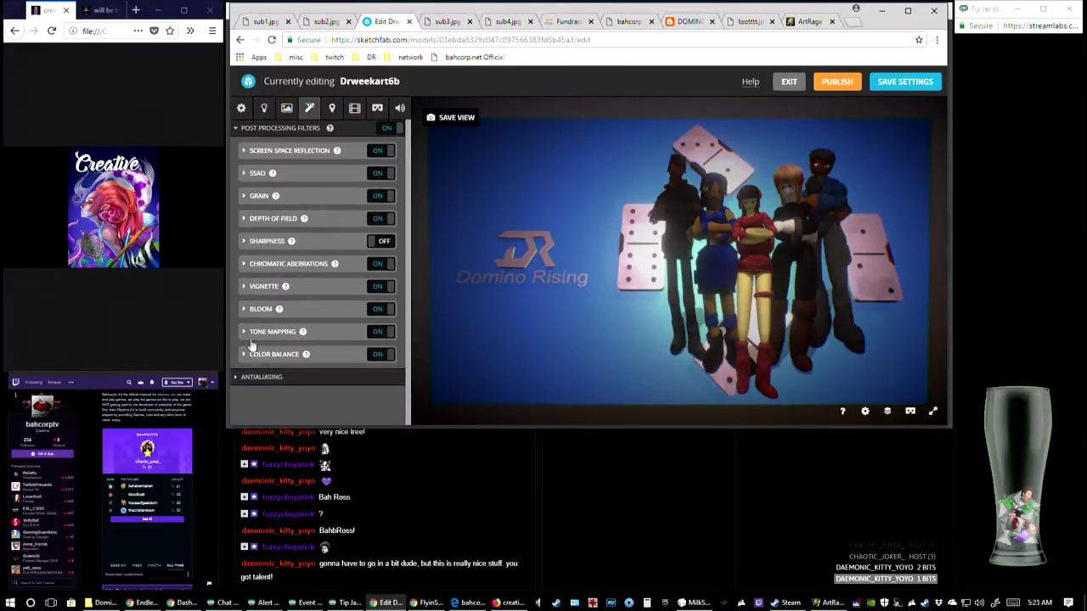
Expand the Antialiasing settings and save the current view of the model
click(241, 379)
scroll(289, 374, down, 2)
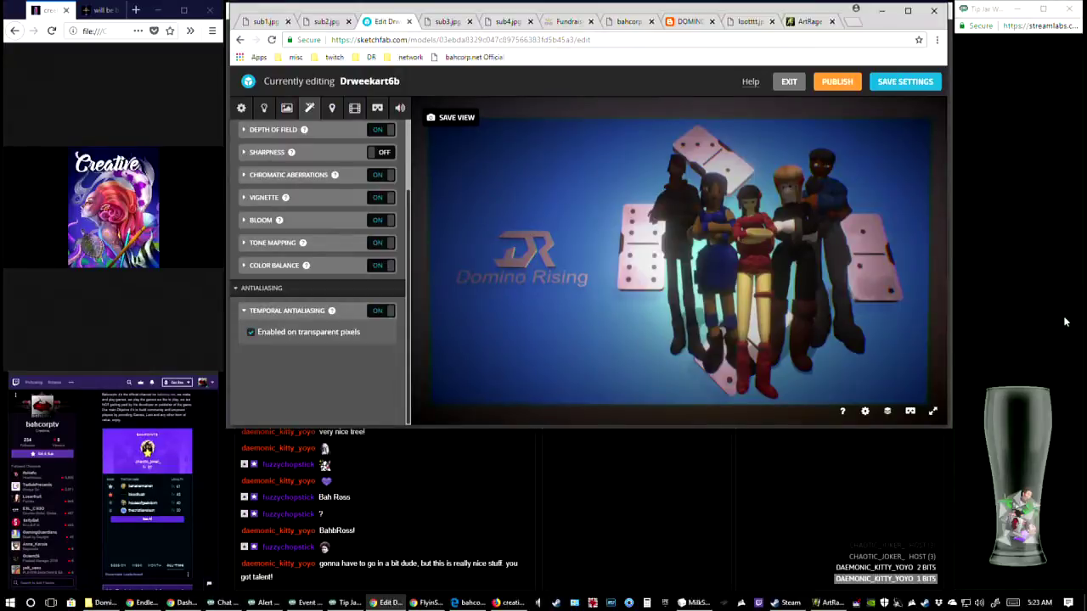
click(452, 119)
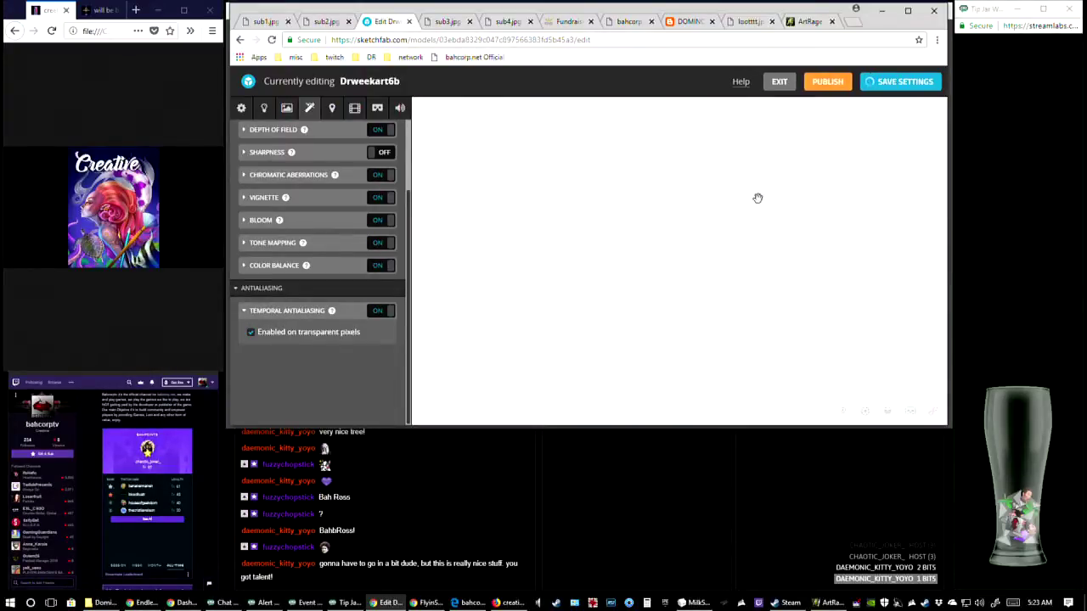
Maximize the browser window, frame the artwork more closely and save that view
click(908, 10)
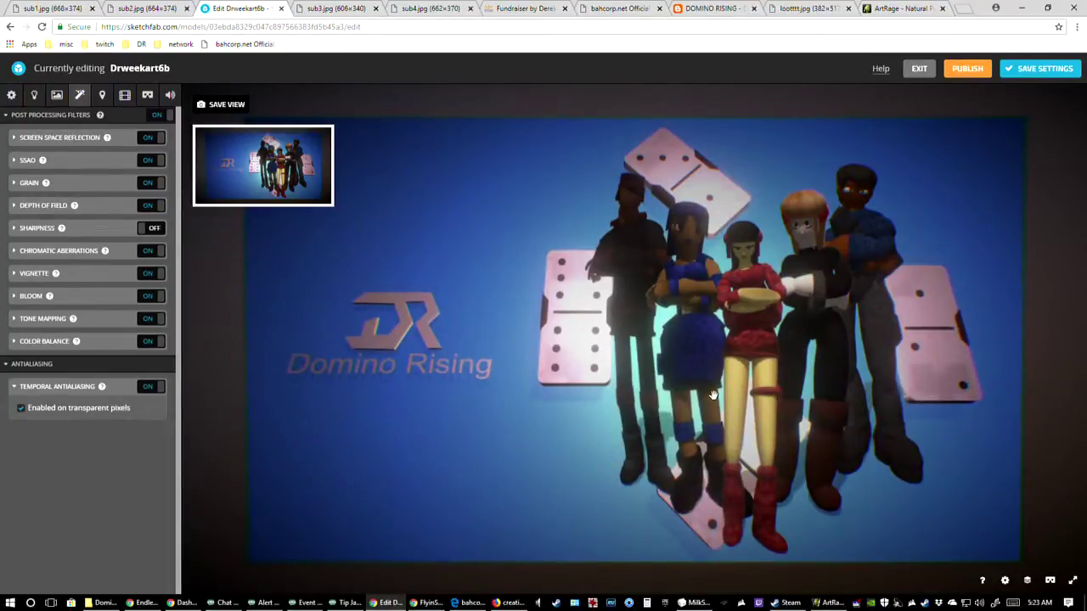
scroll(714, 395, down, 1)
scroll(713, 392, up, 3)
scroll(716, 392, down, 1)
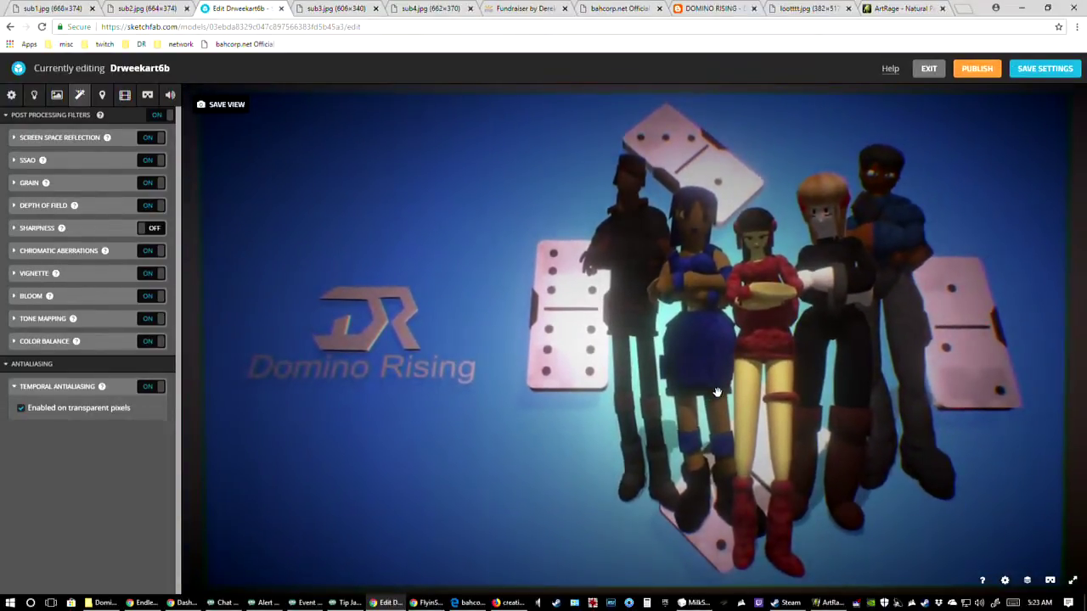
click(235, 111)
Switch to IrfanView, move its window off this screen, paste the screenshot of the artwork and crop it to a selection
scroll(623, 414, down, 1)
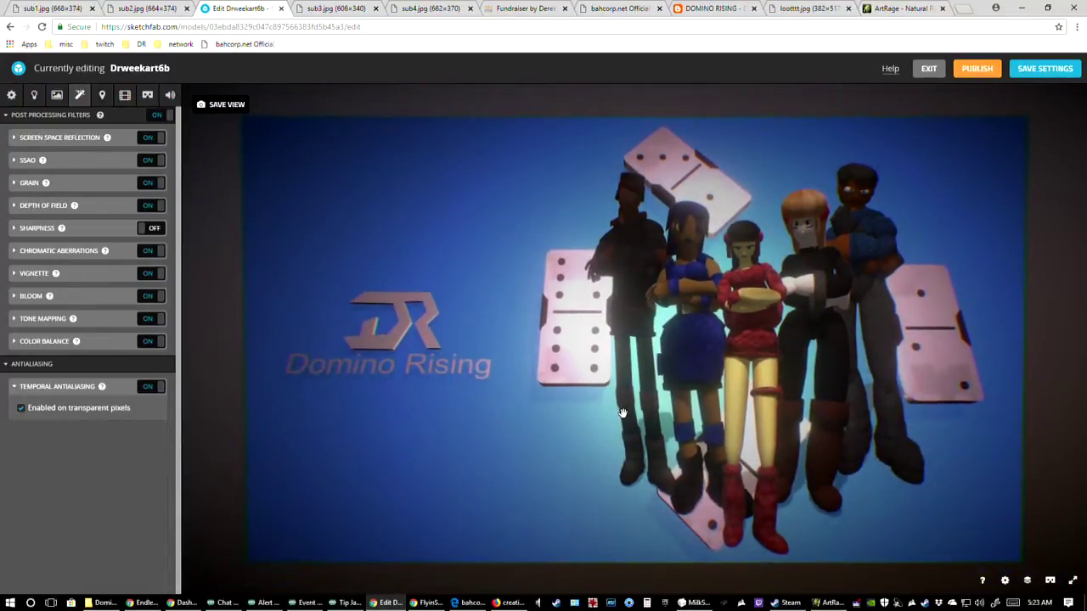
scroll(623, 413, up, 3)
scroll(622, 414, down, 1)
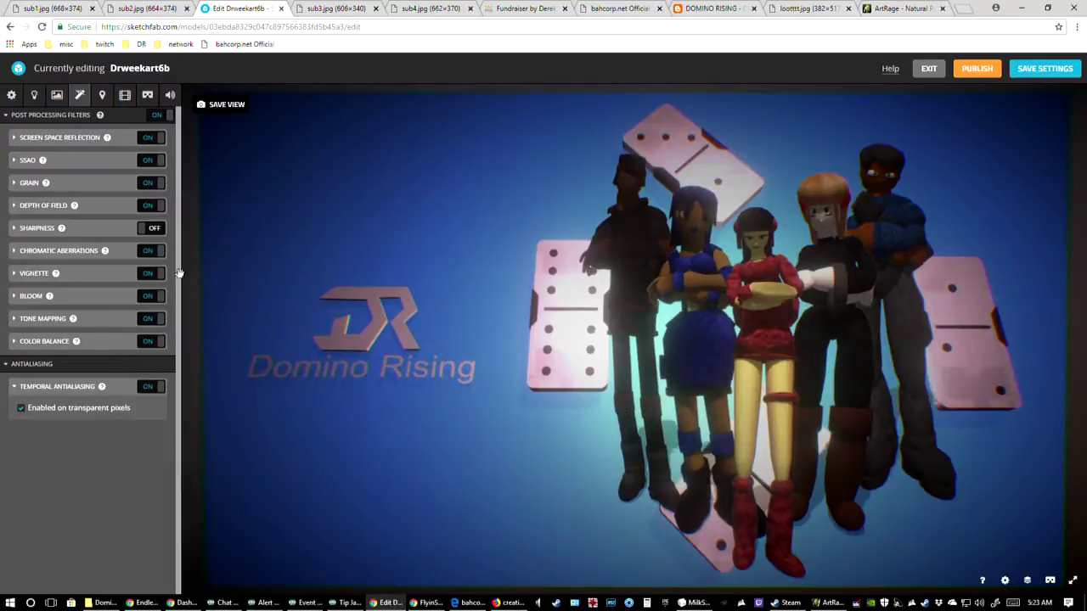
click(592, 603)
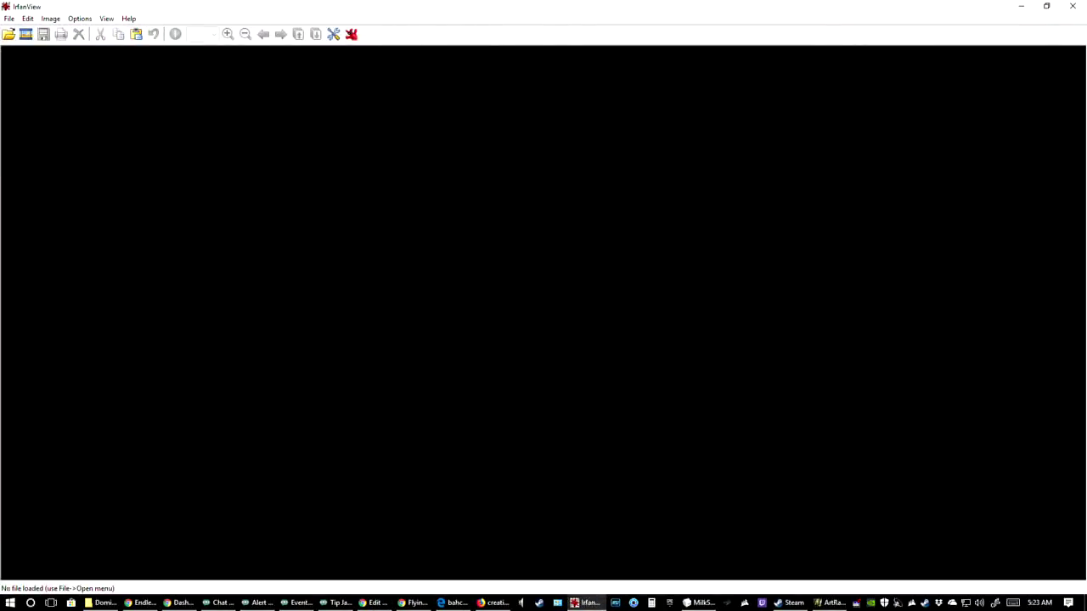
mouse_move(428, 3)
mouse_down()
mouse_move(267, 88)
mouse_move(0, 166)
mouse_up()
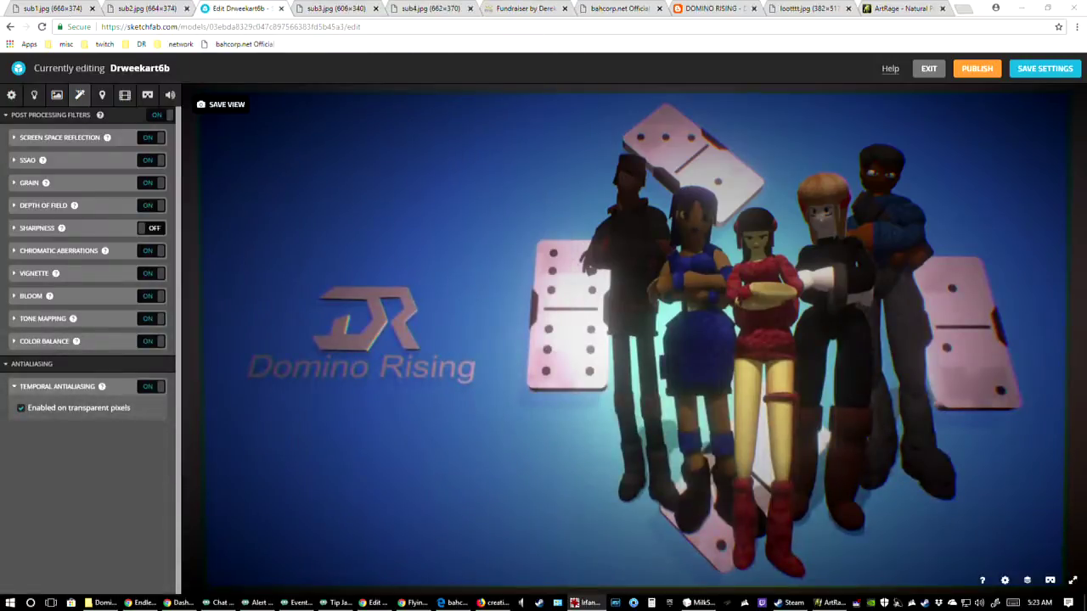
key(ctrl+v)
drag(0, 169, 0, 465)
key(ctrl+y)
scroll(687, 412, down, 2)
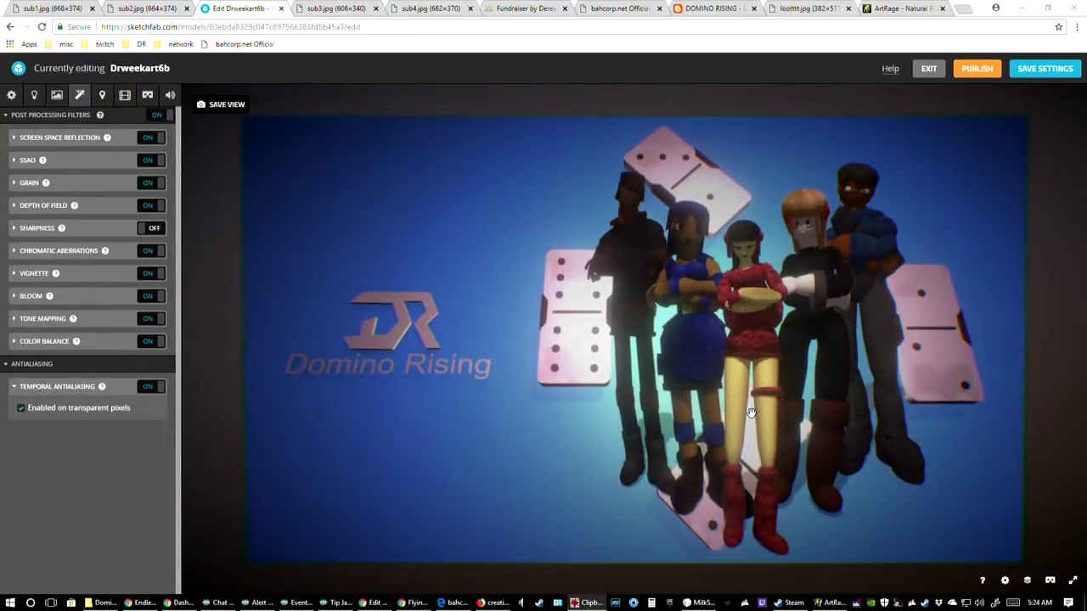
scroll(752, 412, up, 3)
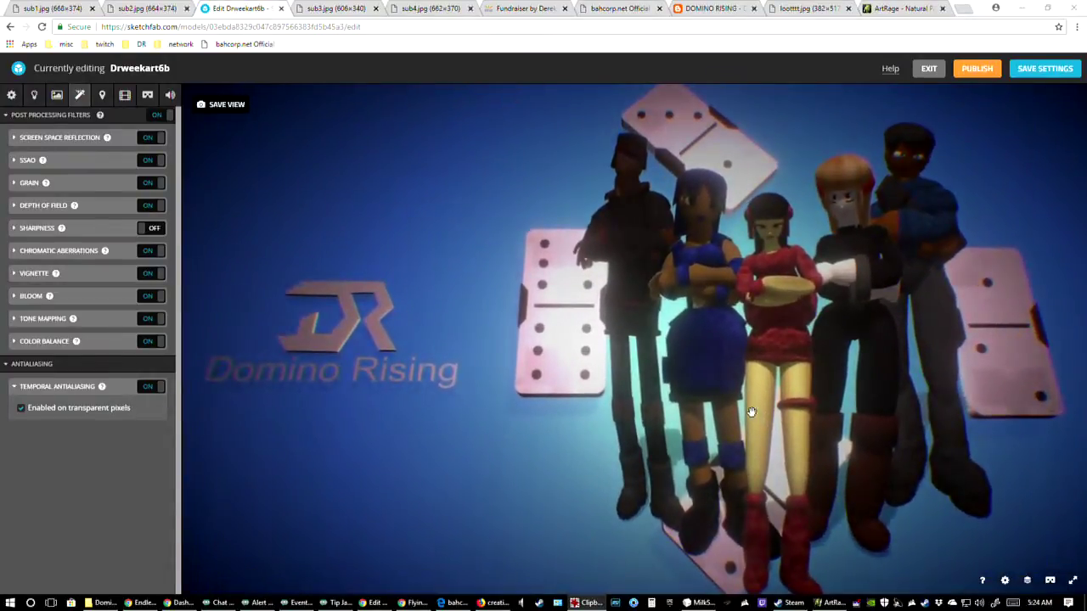
scroll(751, 412, down, 1)
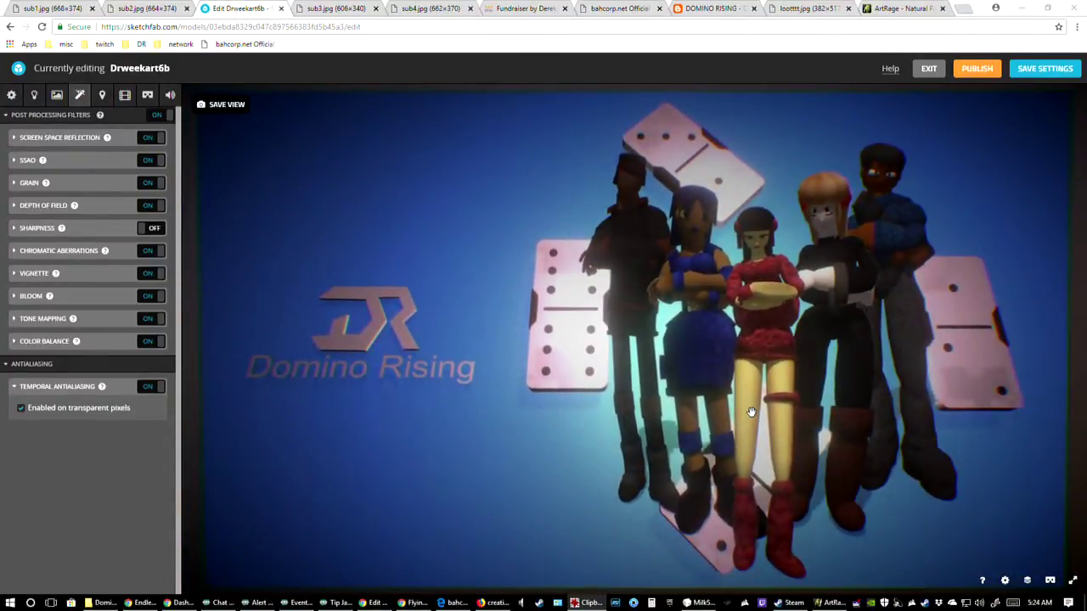
scroll(751, 412, down, 1)
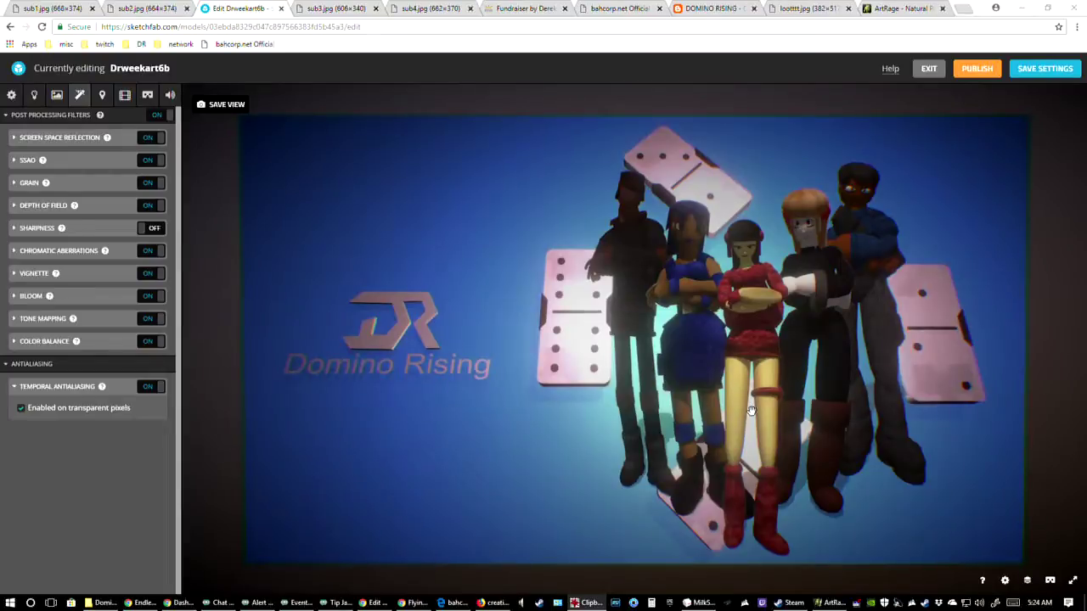
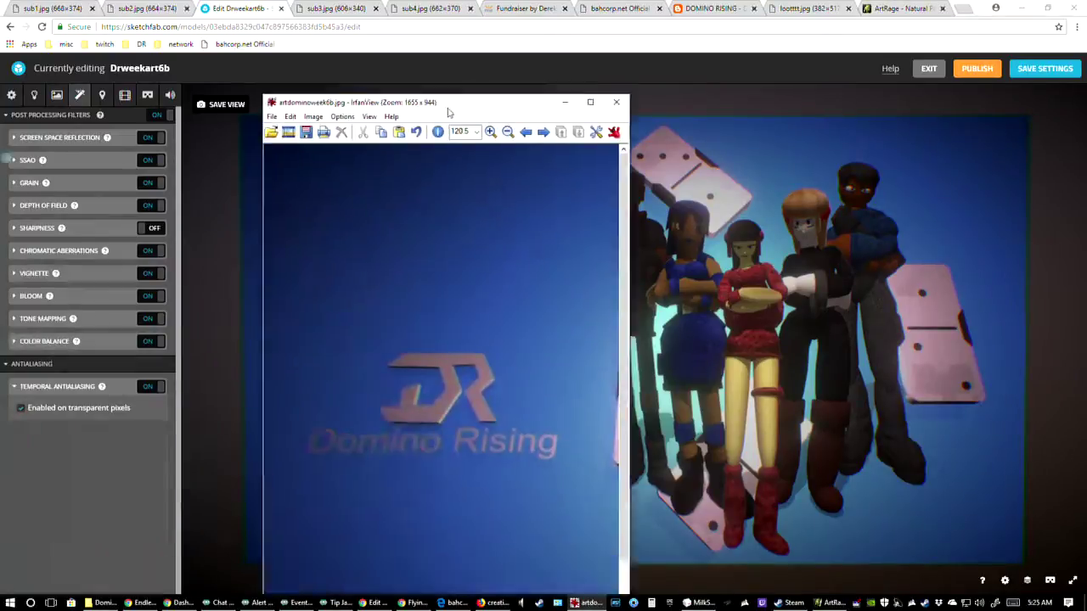
Maximize the cropped artwork in IrfanView, then switch to Photos and dock dominoartweek6b.jpg over one half of the screen
drag(455, 102, 783, 75)
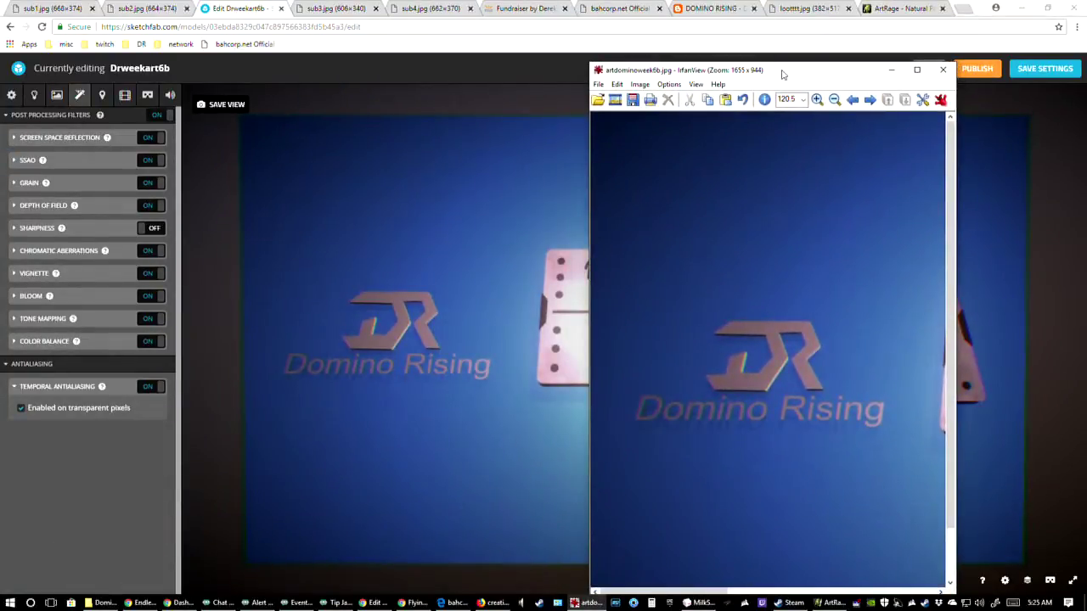
double_click(783, 75)
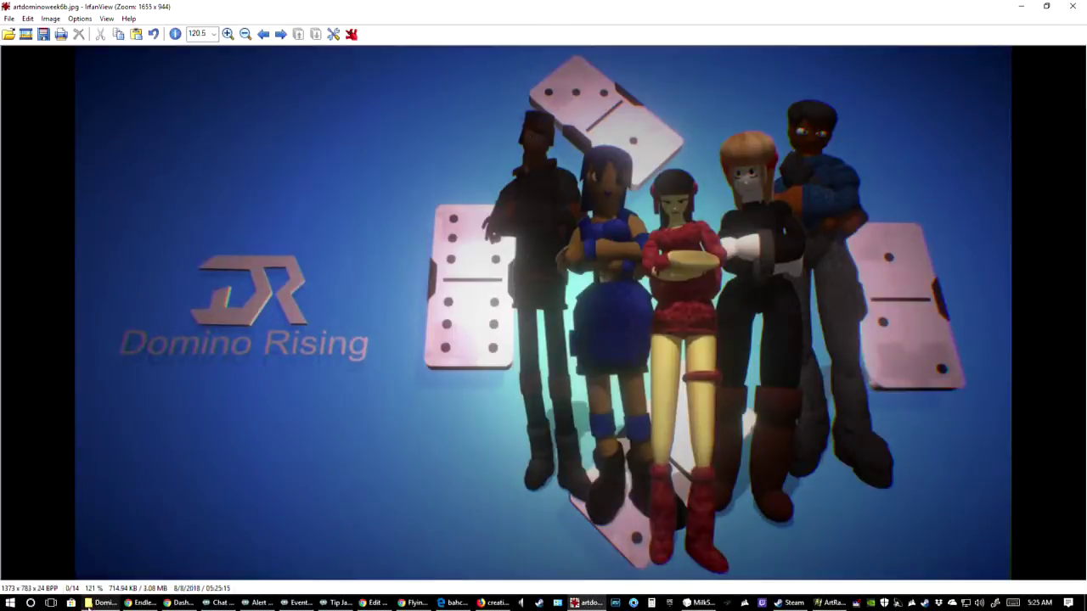
key(alt+Tab)
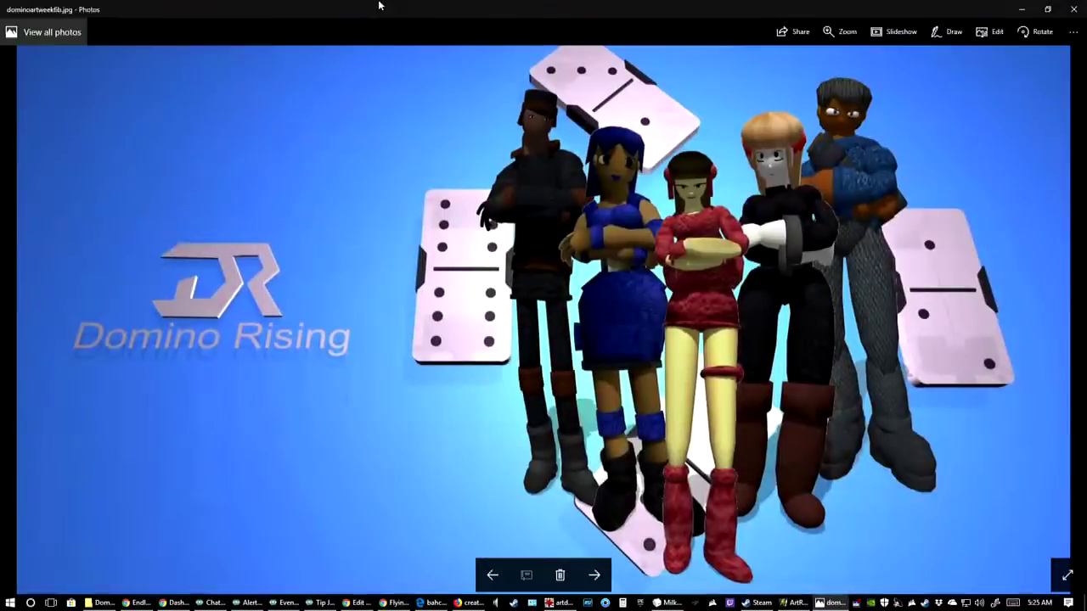
click(1047, 9)
drag(505, 167, 7, 248)
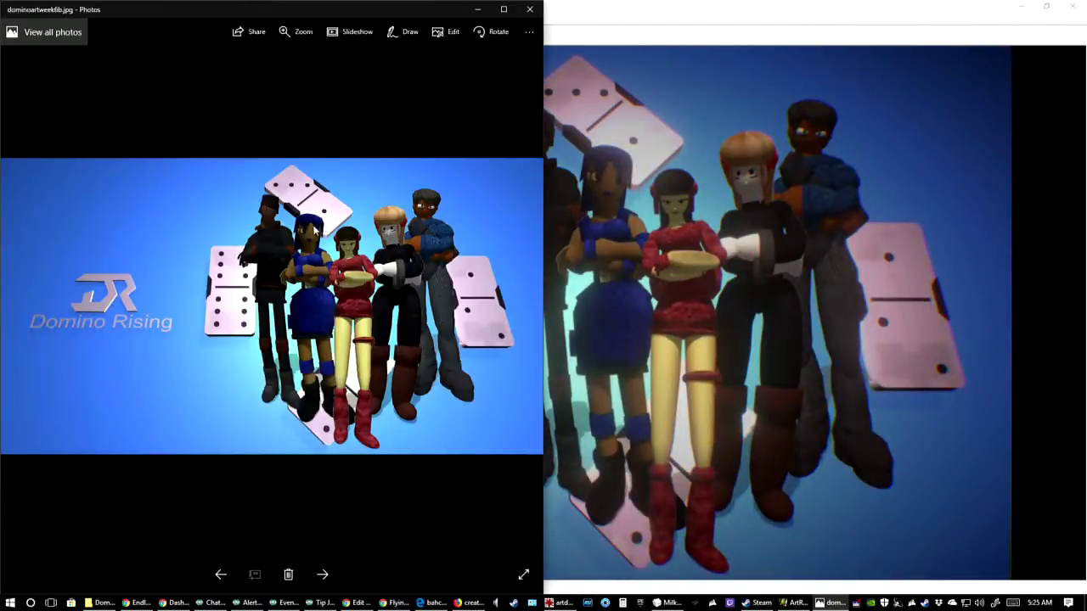
Dock the IrfanView window beside the Photos window, show its image at 100% to compare both versions, and close IrfanView
click(705, 24)
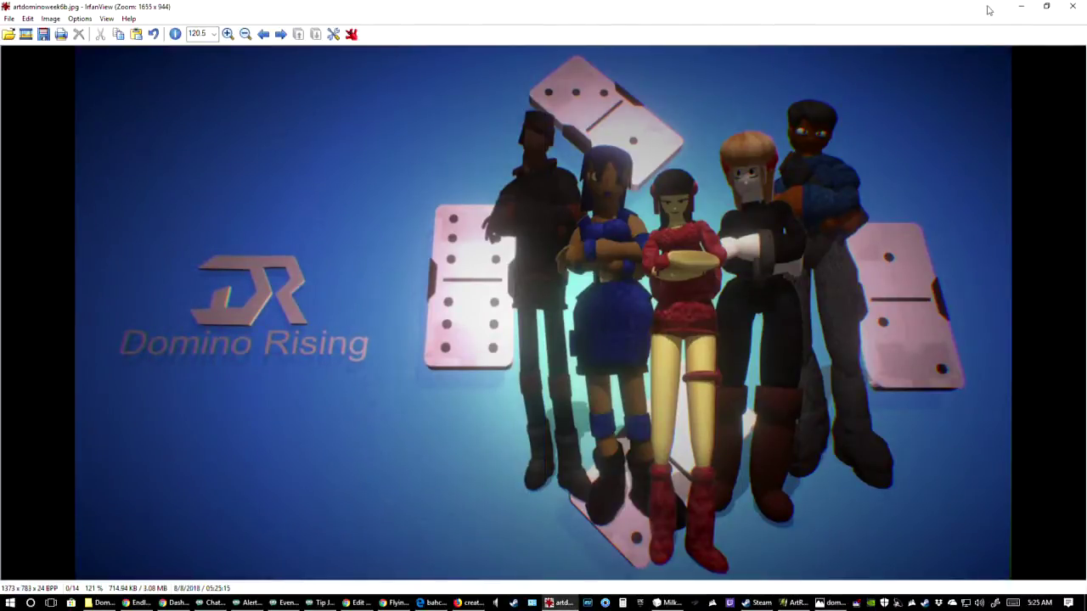
click(1047, 6)
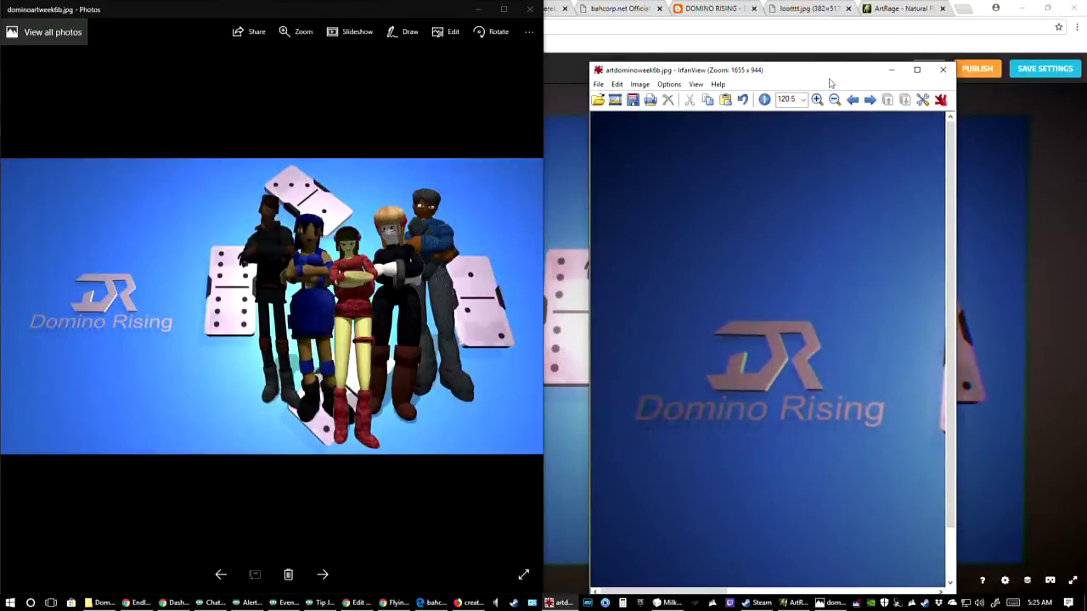
drag(815, 62, 1085, 109)
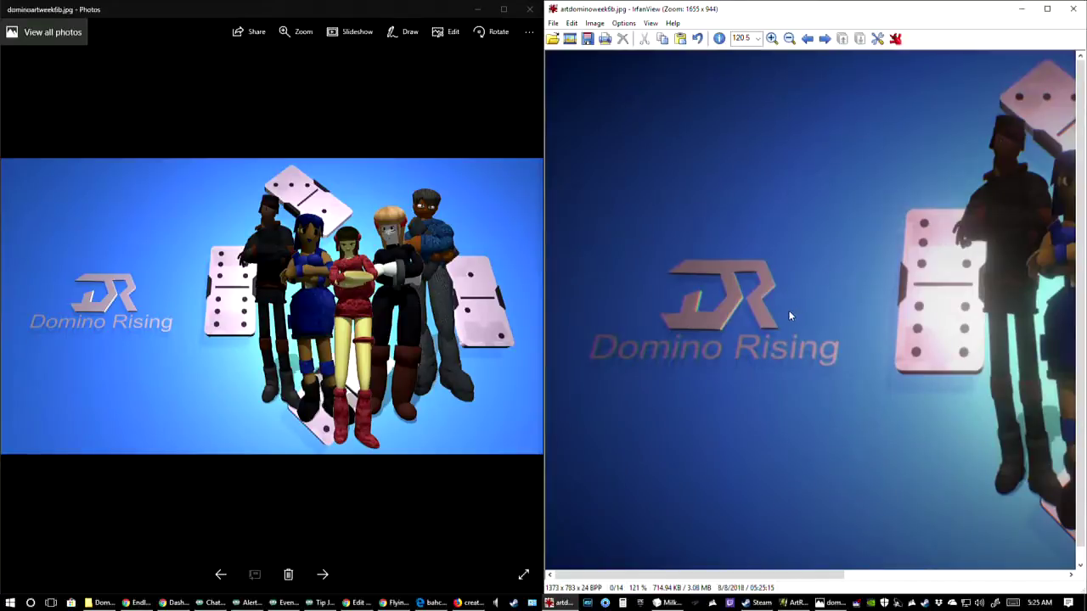
key(ctrl+h)
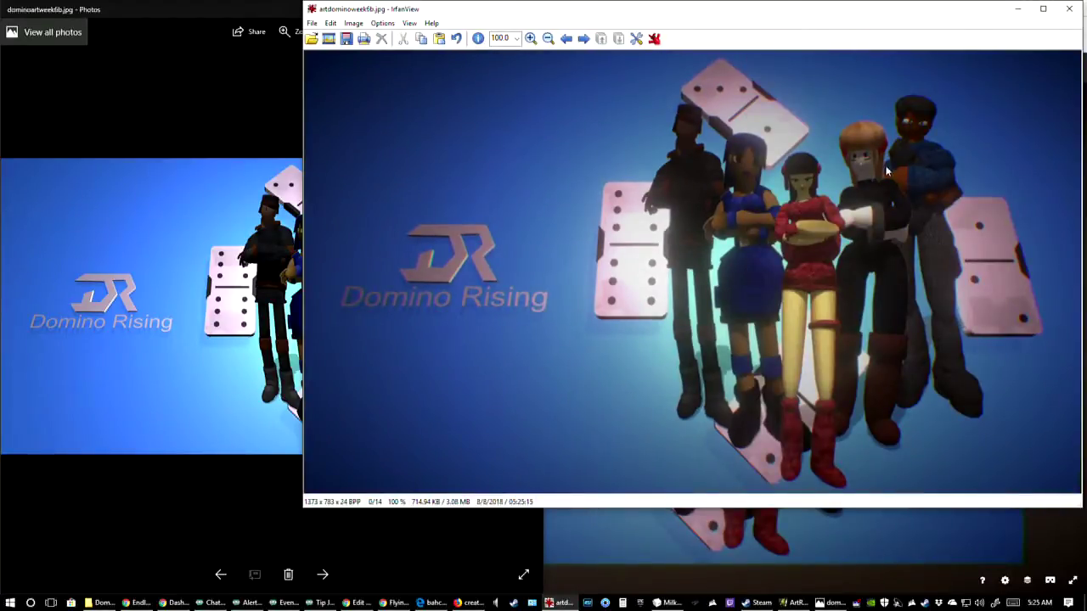
click(1069, 8)
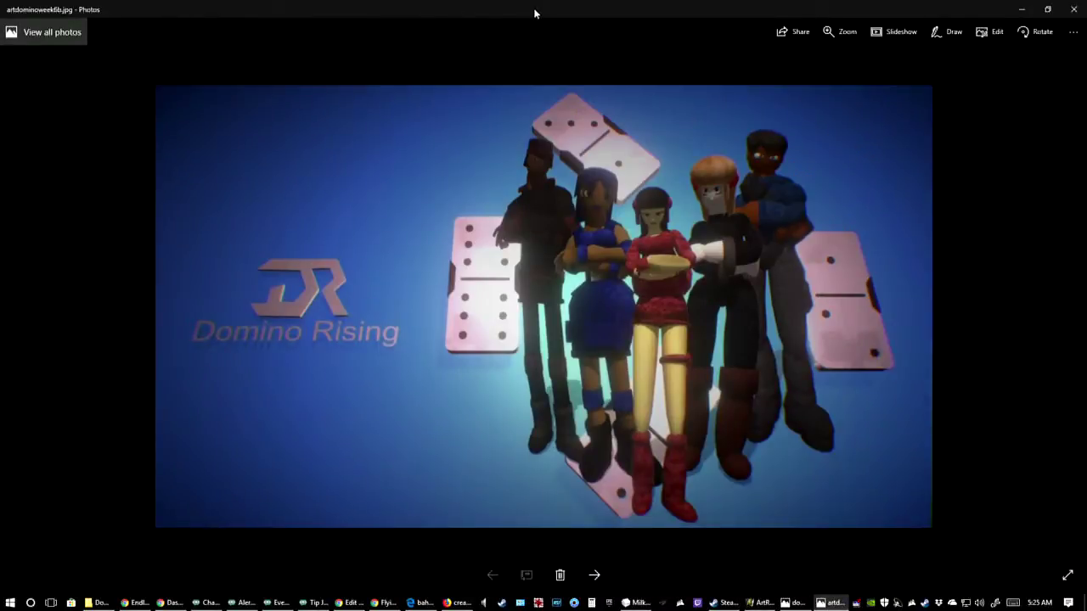
Dock artdominoweek6b.jpg in Photos beside dominoartweek6b.jpg to compare the two versions, then close both image windows
drag(535, 12, 1084, 130)
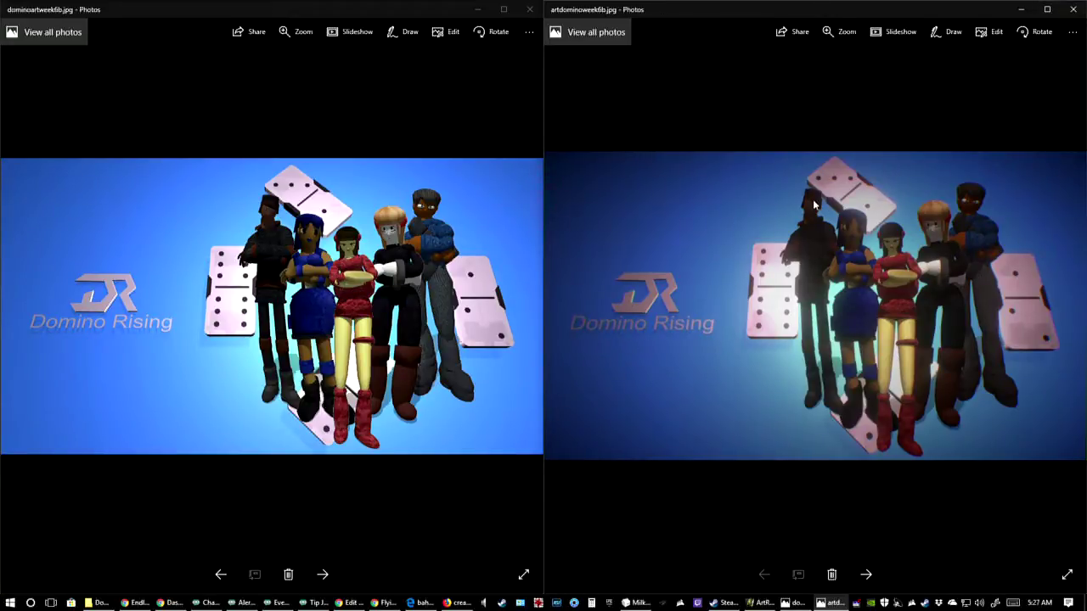
click(530, 9)
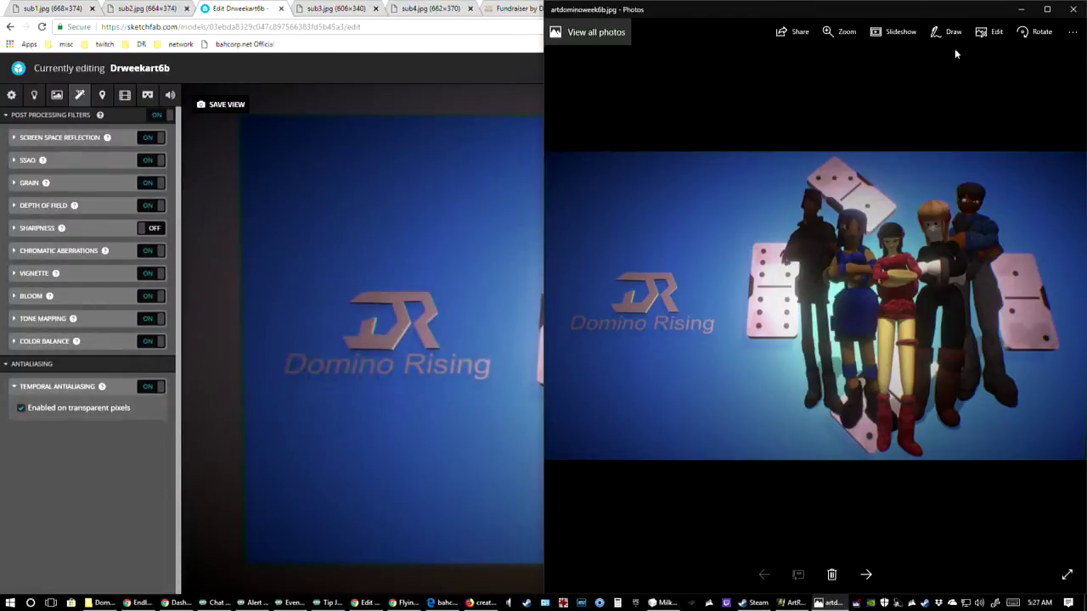
click(1067, 10)
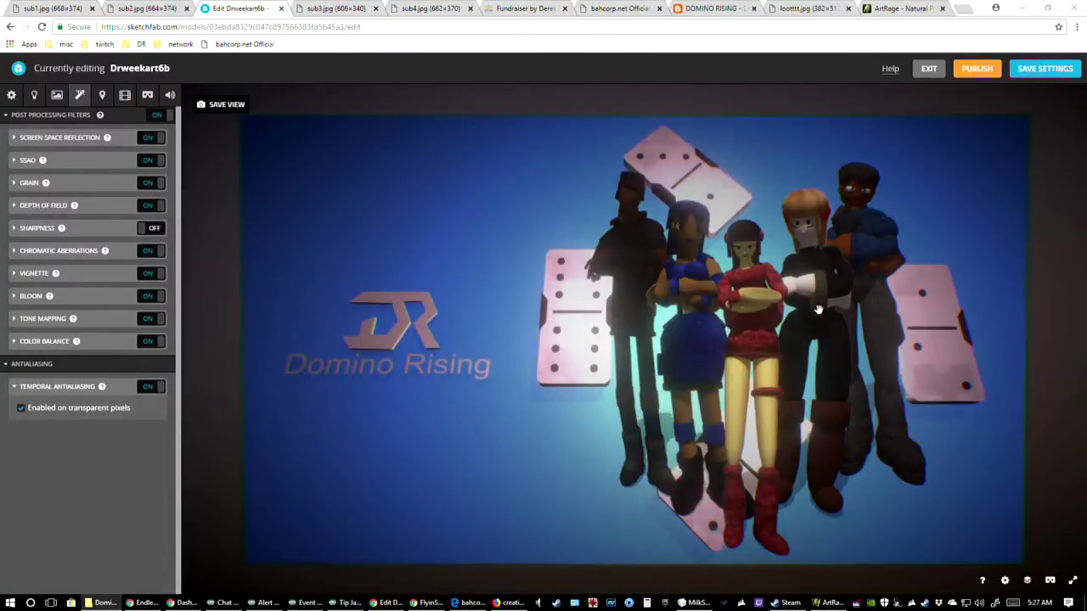
Restore the browser window to its smaller size, save the Sketchfab model's settings and close its editing tab
click(1048, 7)
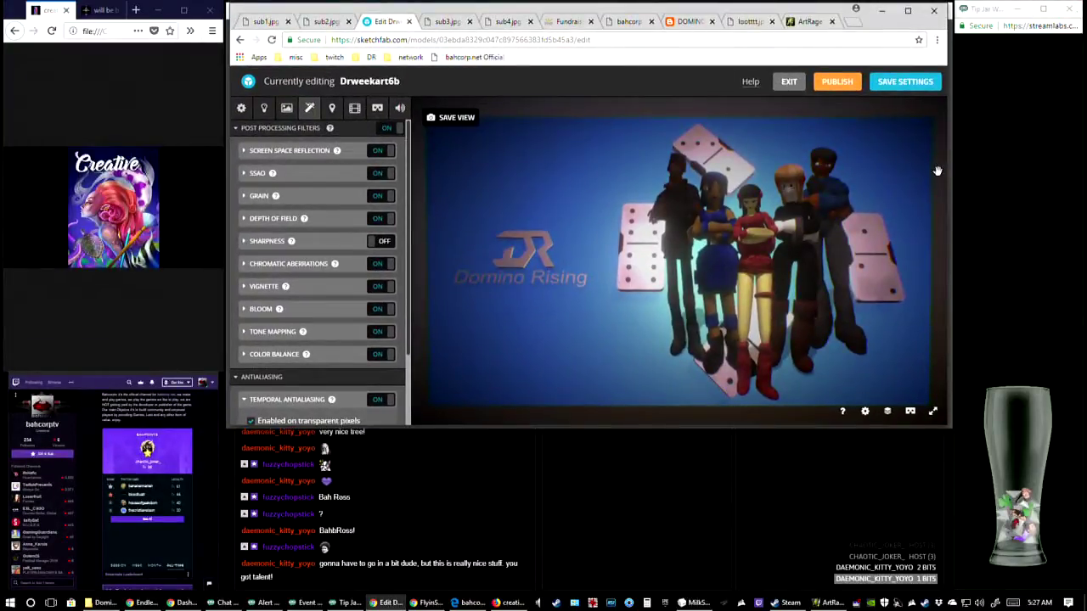
click(906, 89)
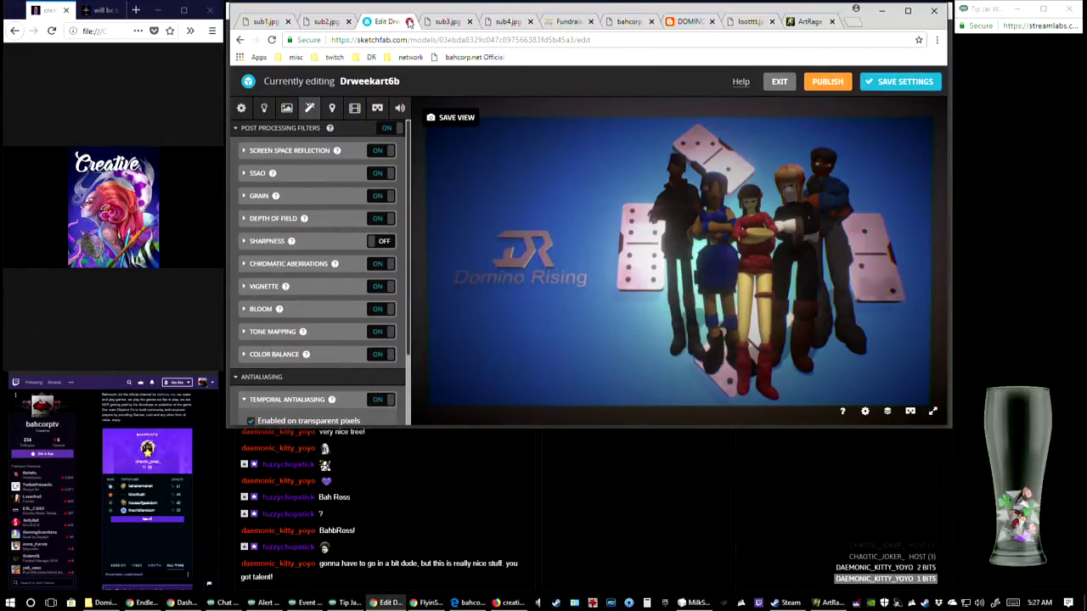
click(408, 21)
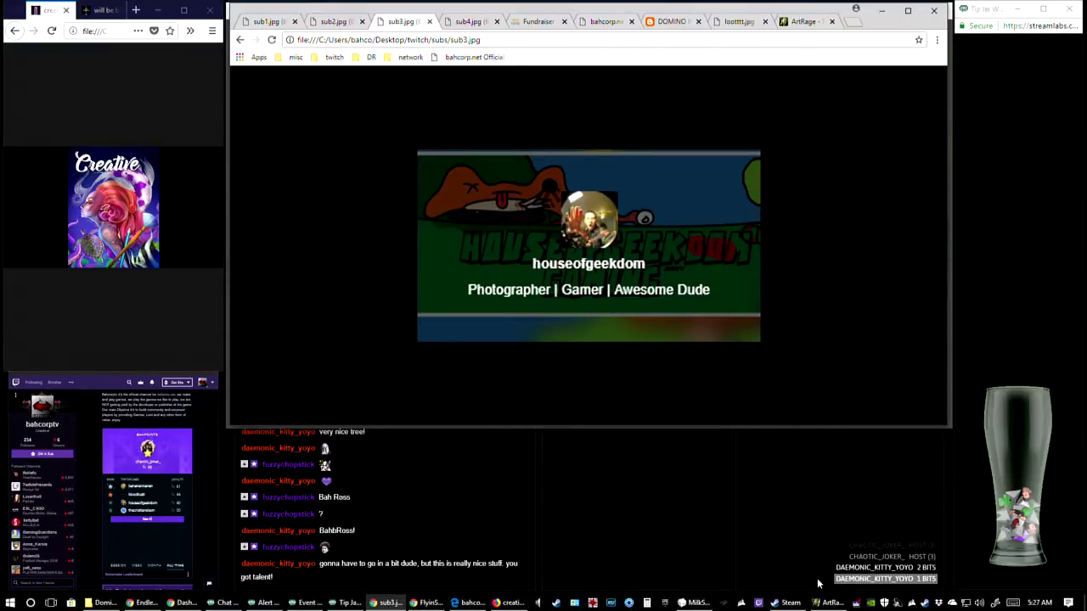
Show ArtRage, open artdominoweek6b.jpg in Photos from the Domino folder, and fit the Photos window over the ArtRage window
click(828, 603)
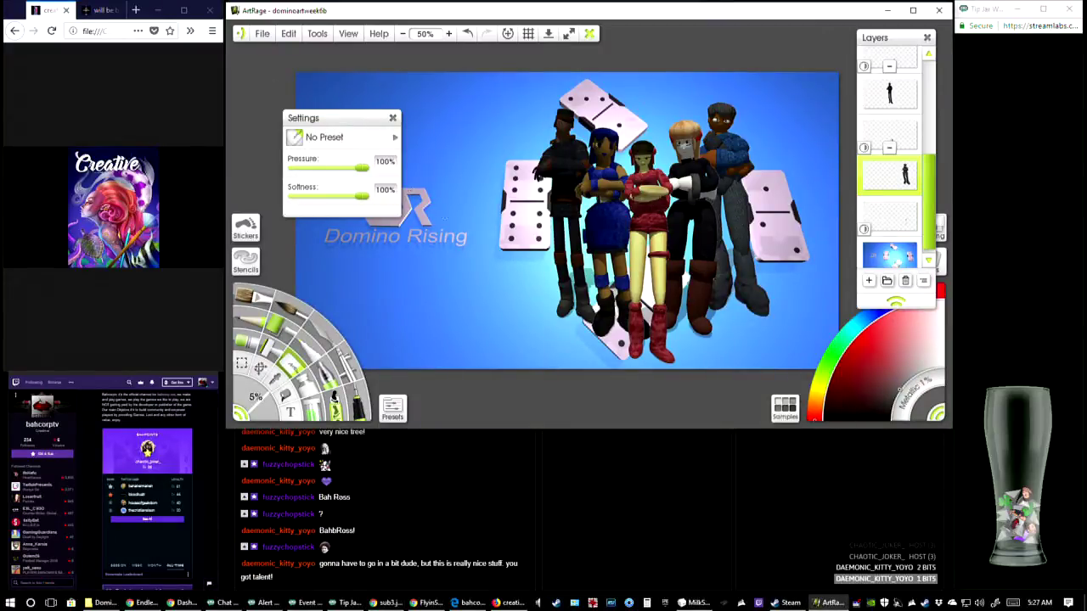
click(102, 603)
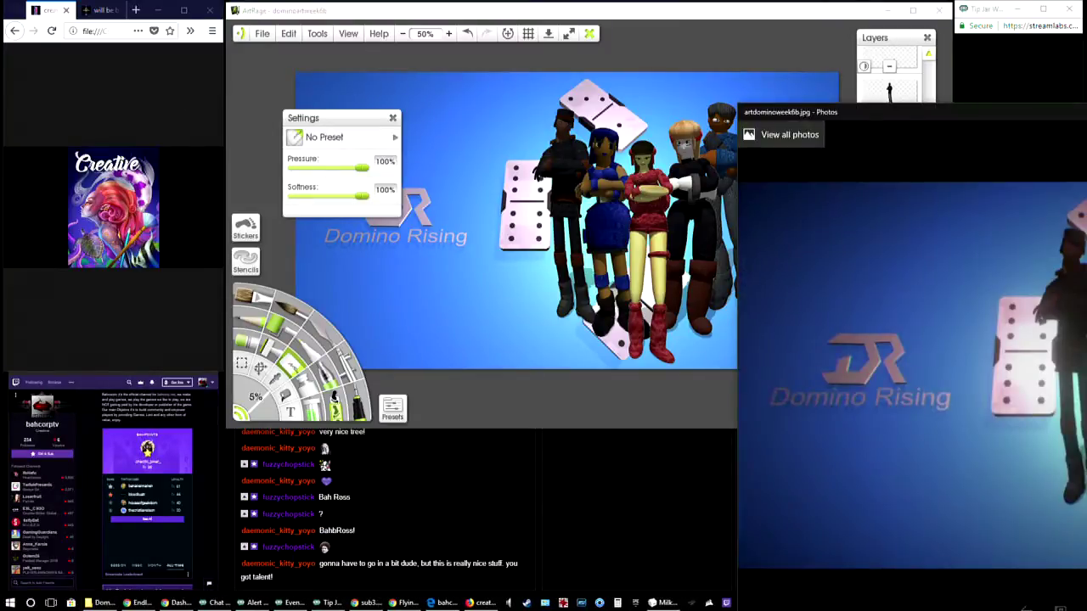
drag(889, 111, 380, 10)
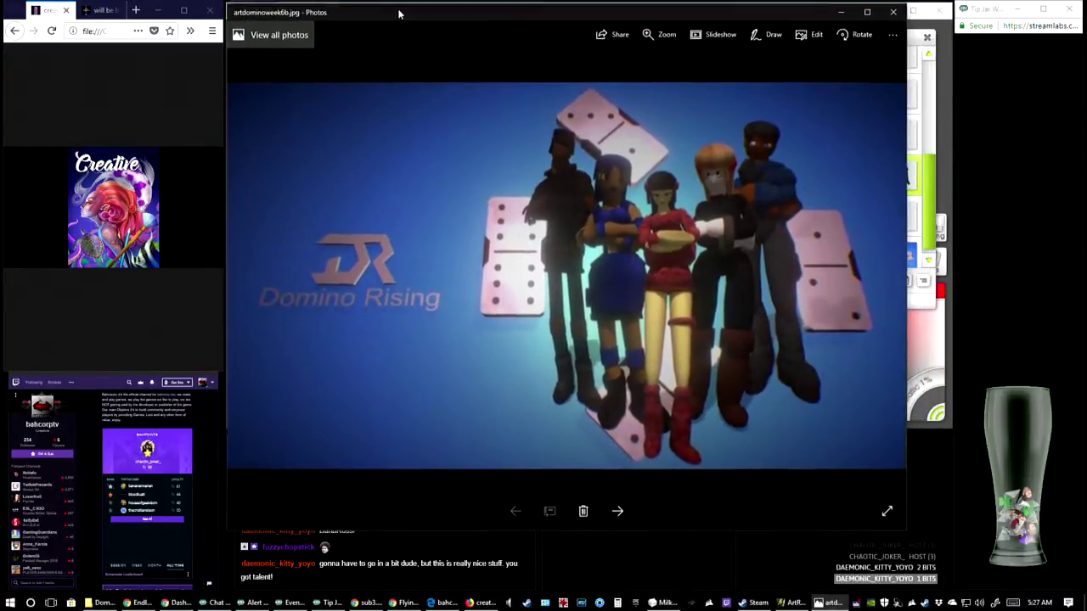
drag(744, 530, 762, 432)
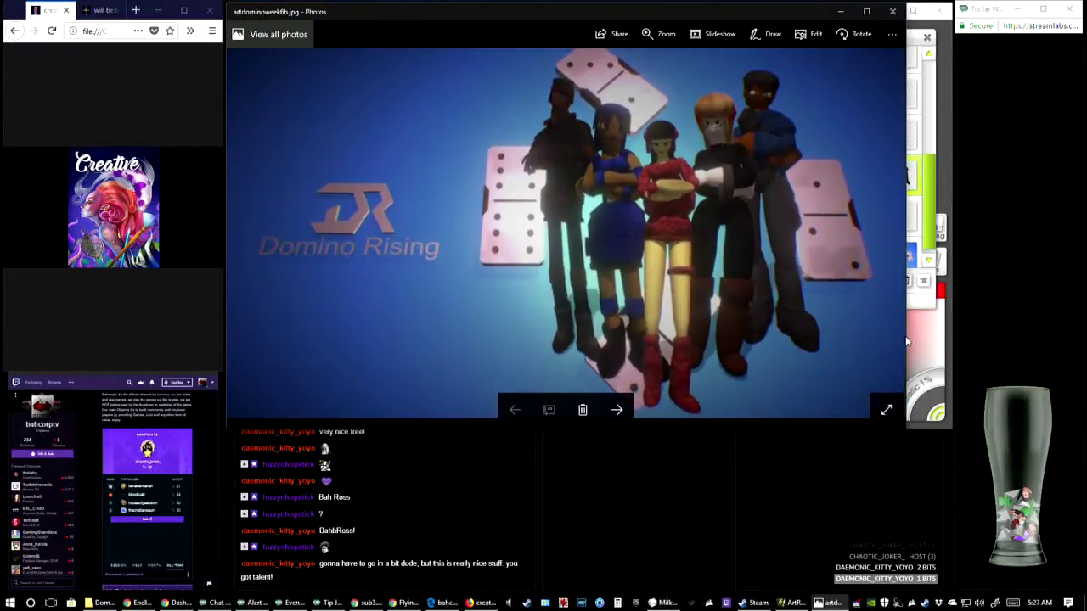
drag(907, 341, 952, 339)
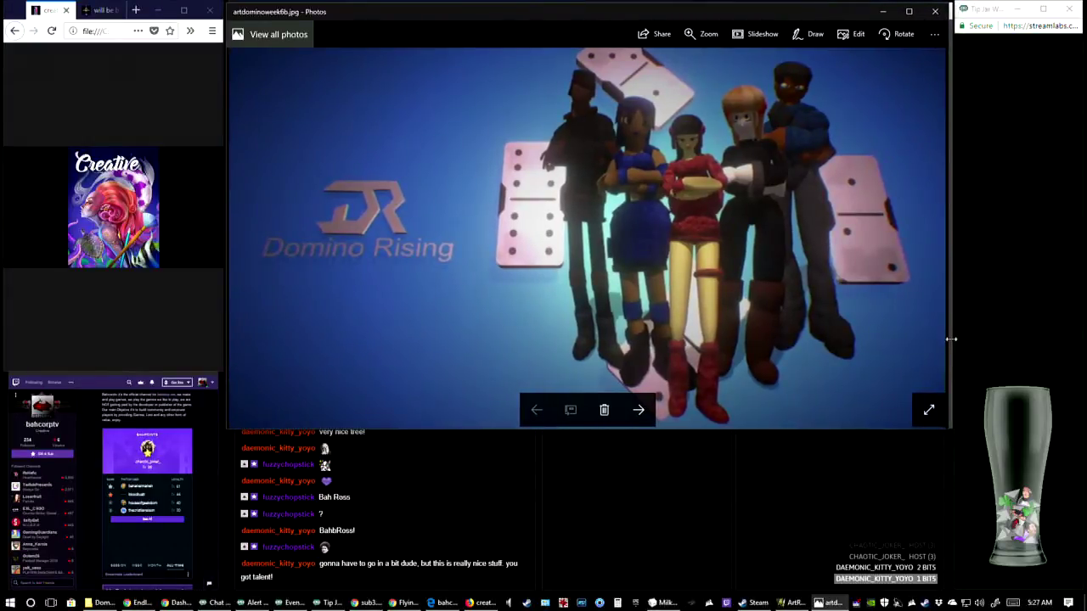
Zoom into the characters of artdominoweek6b.jpg, zoom back out to the whole picture and nudge the Photos window slightly
double_click(585, 203)
double_click(609, 204)
click(700, 34)
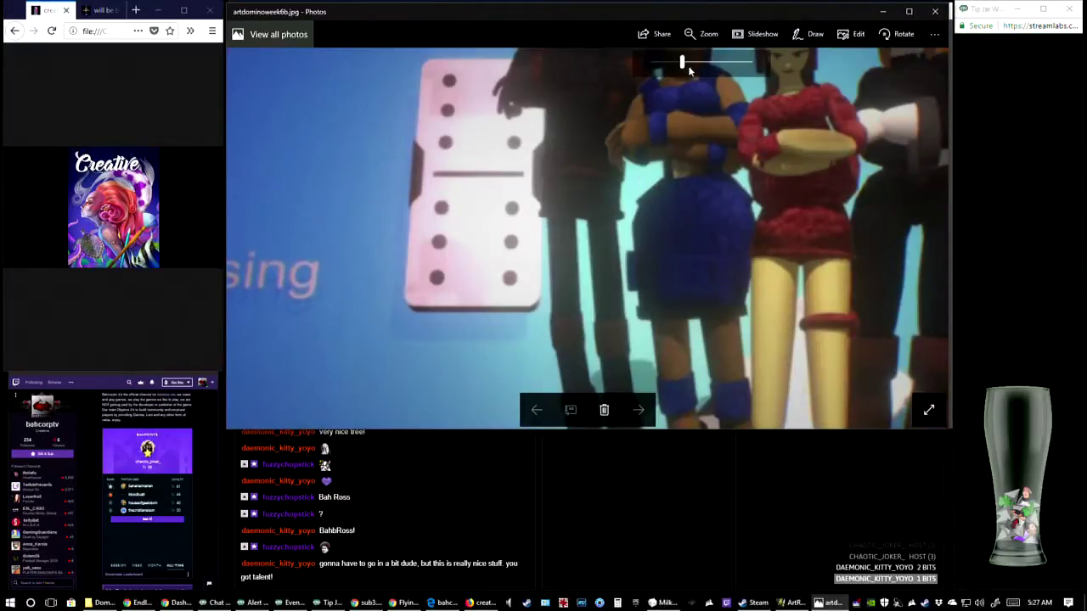
drag(689, 71, 644, 74)
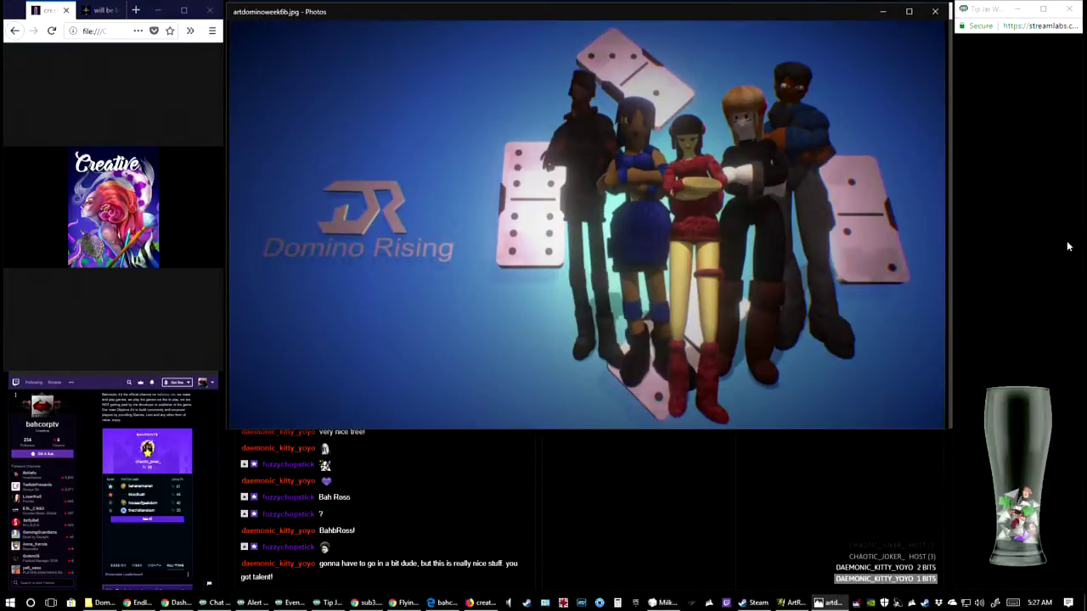
drag(720, 15, 721, 15)
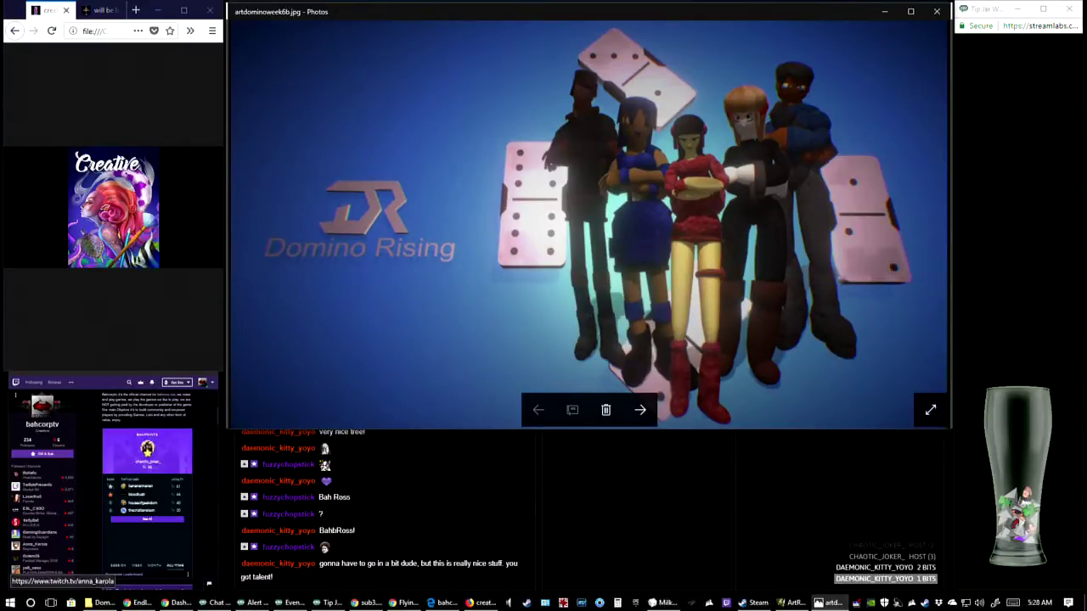
key(alt+Tab)
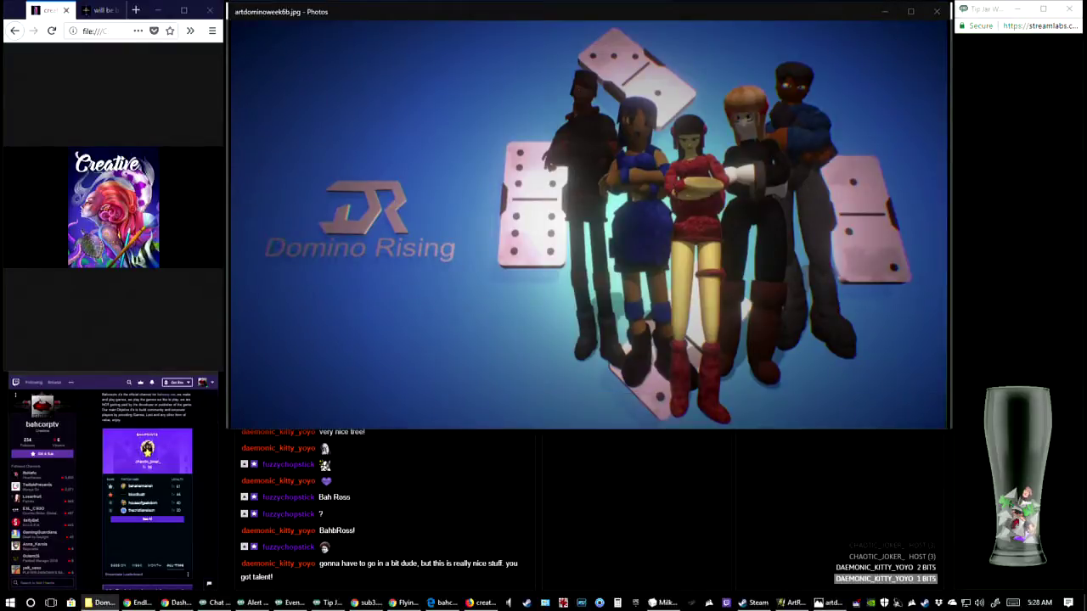
key(alt+Tab)
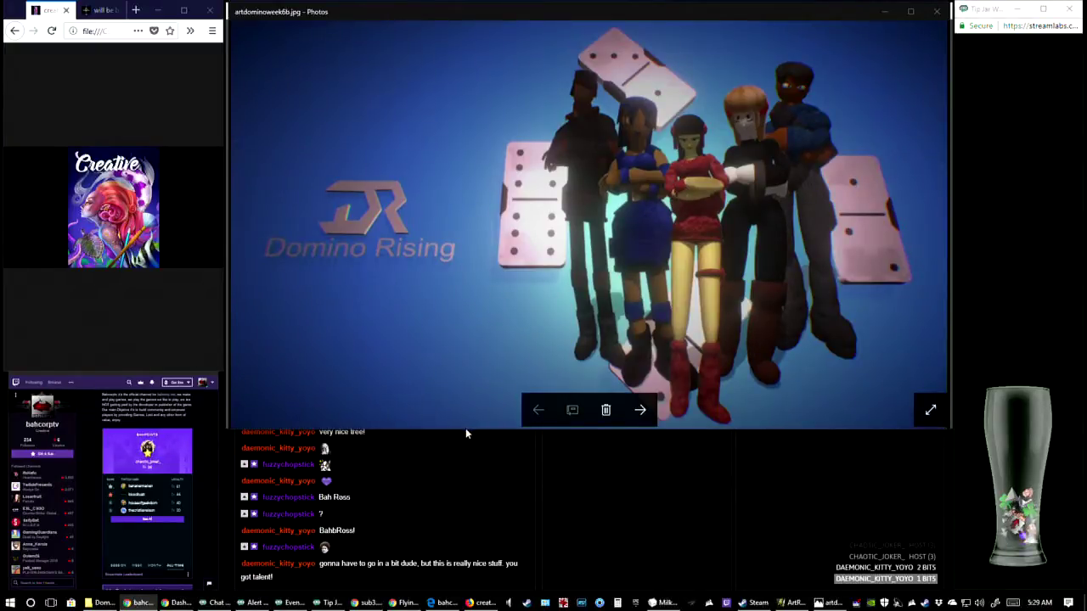
Switch to Chrome and view the subscriber images sub1.jpg, sub2.jpg, sub3.jpg and sub4.jpg one after another
mouse_move(372, 606)
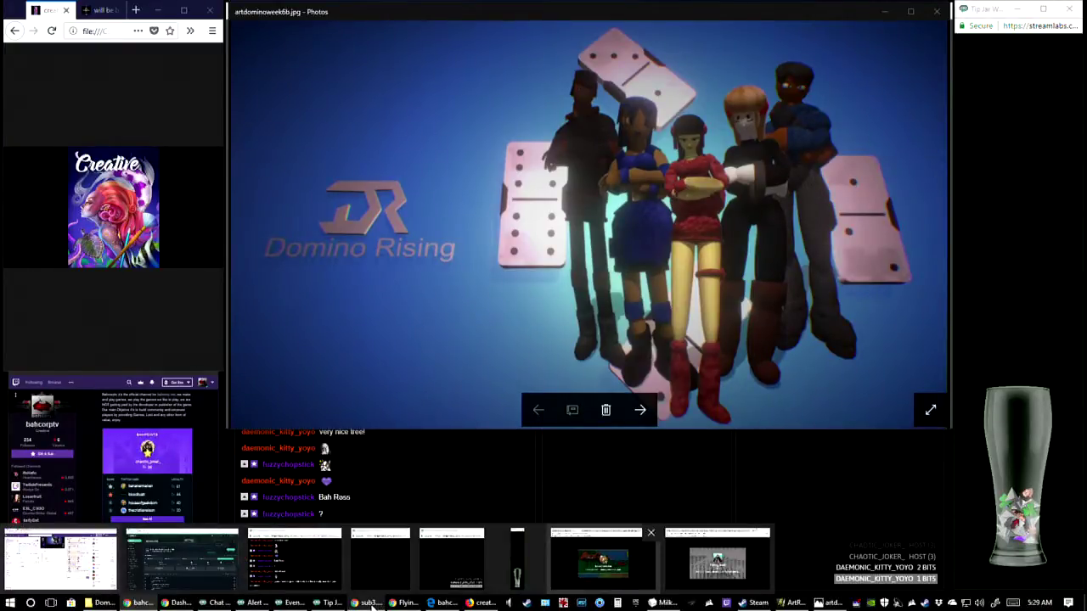
click(603, 561)
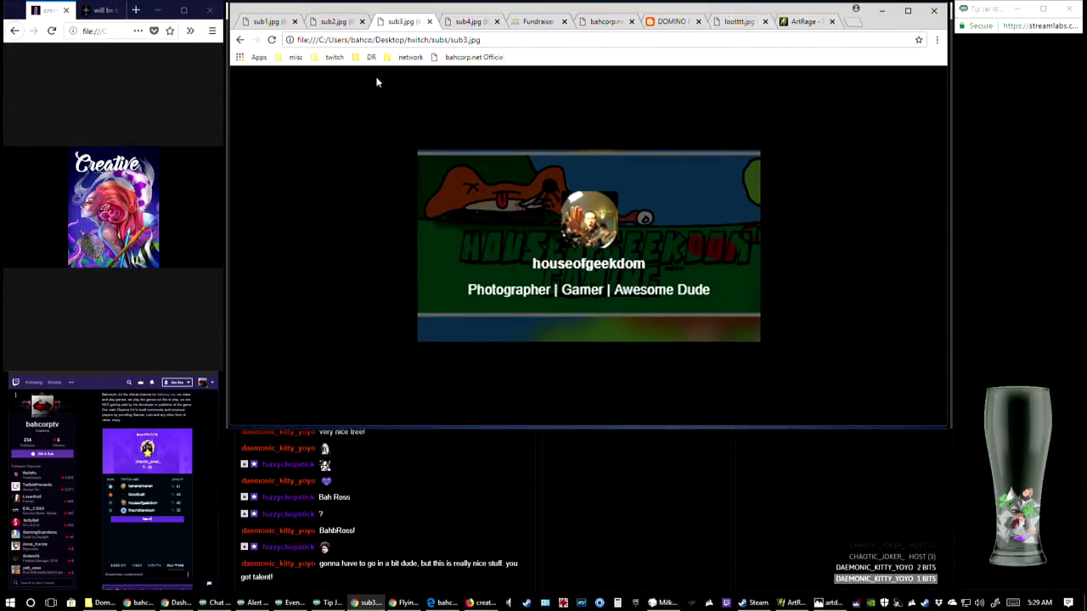
key(ctrl+1)
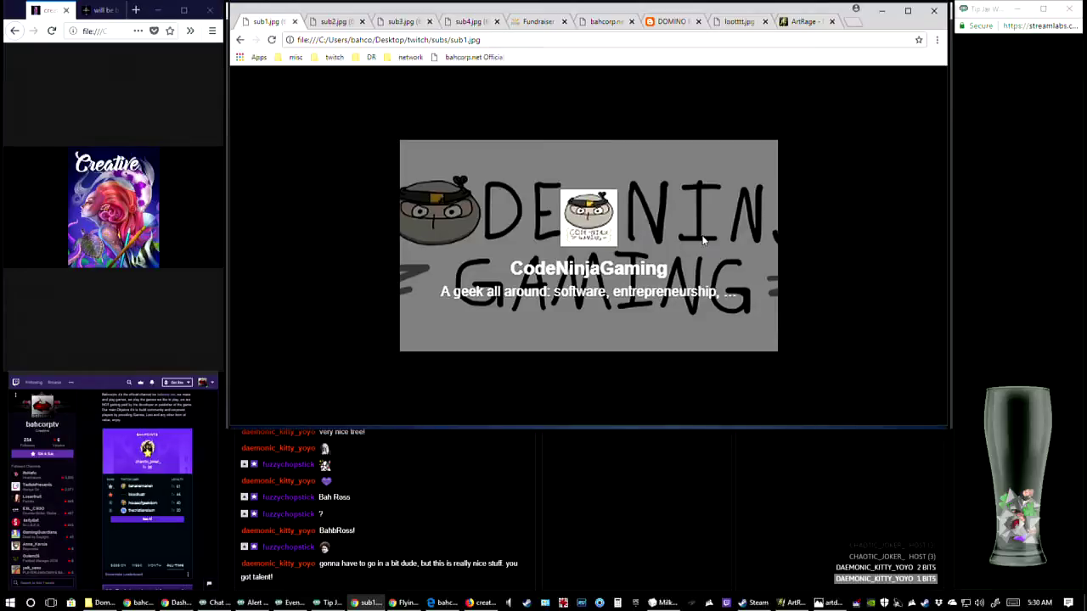
click(311, 21)
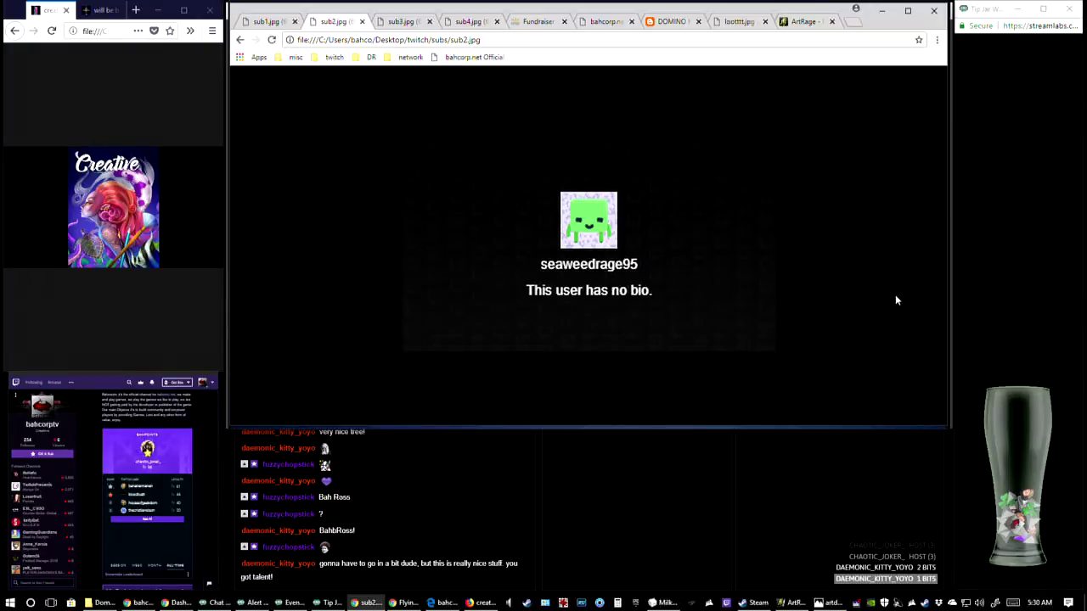
click(387, 21)
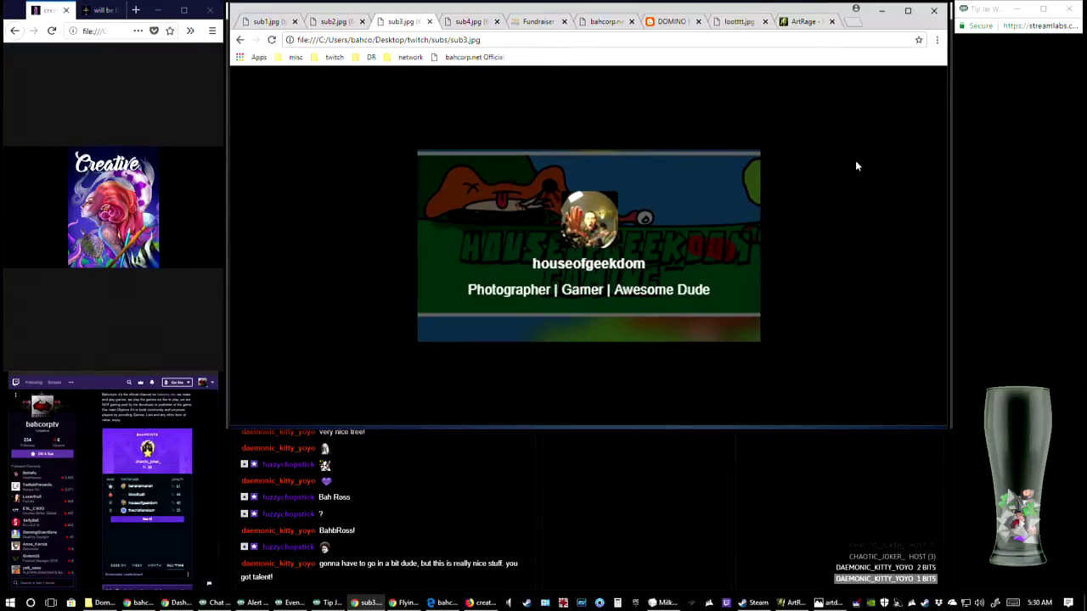
key(alt+Tab)
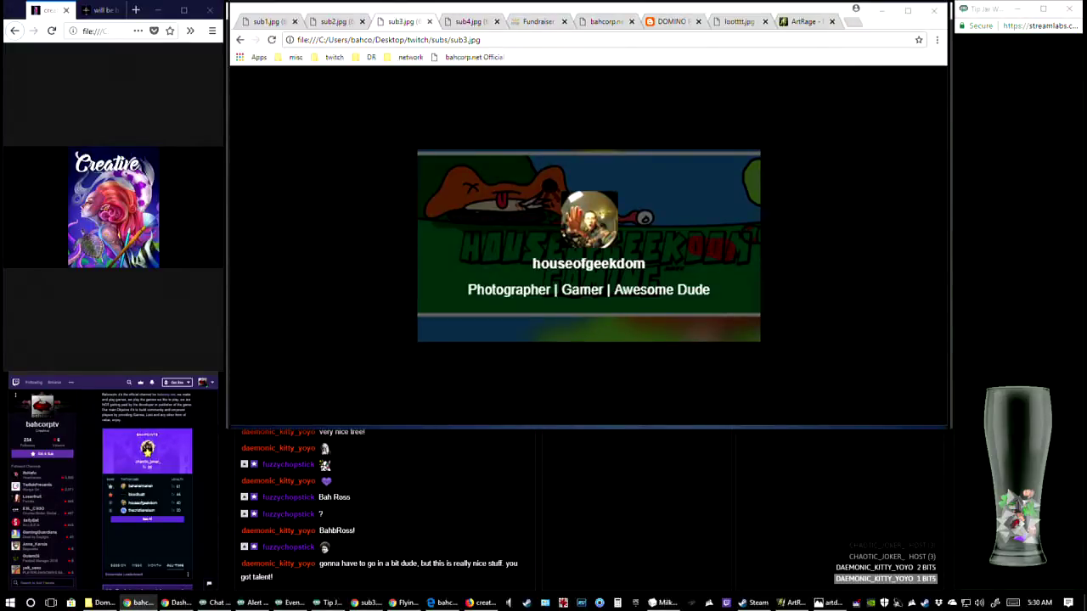
click(465, 23)
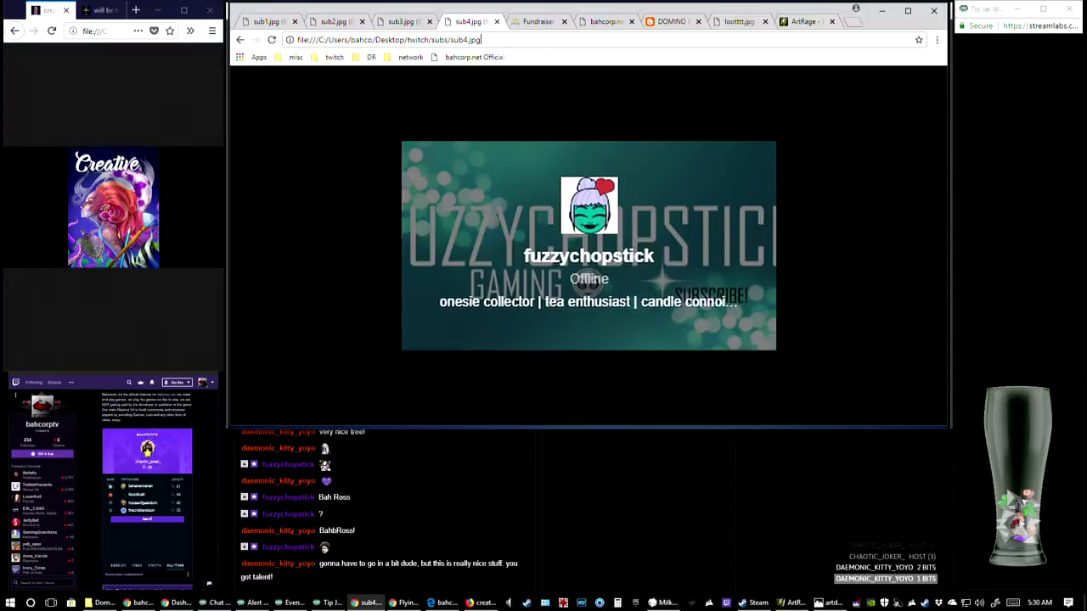
key(alt+Tab)
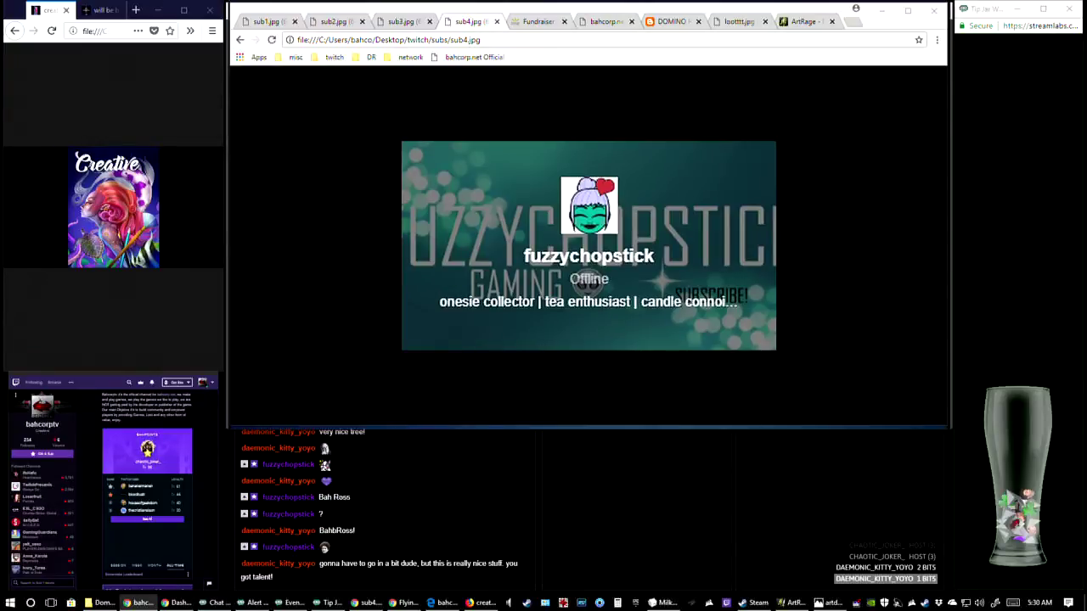
Show the GoFundMe fundraiser page, copy its web address and post it in the stream chat
click(534, 21)
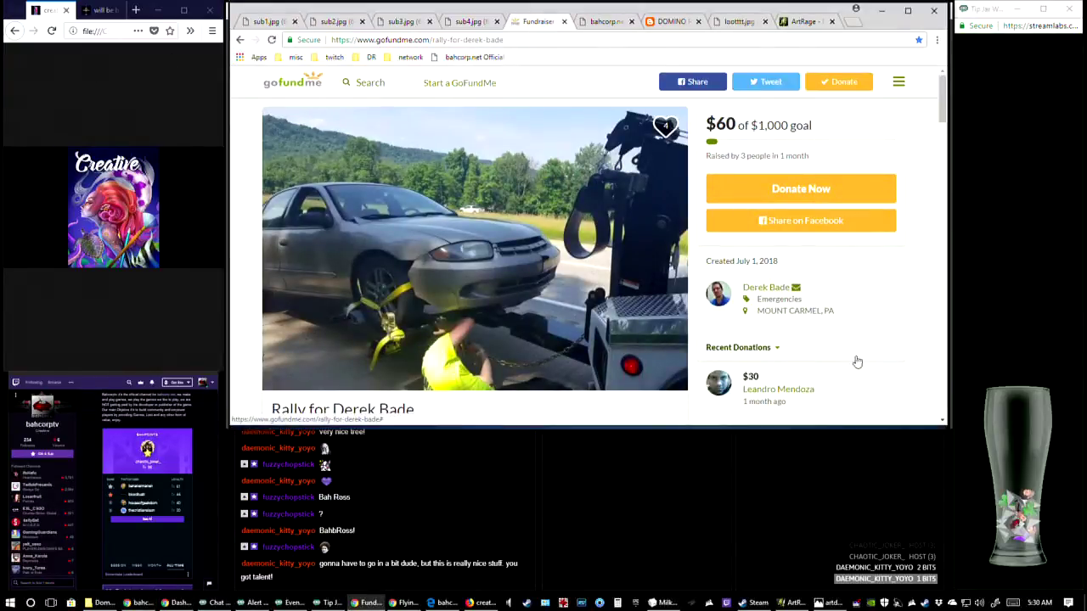
right_click(506, 40)
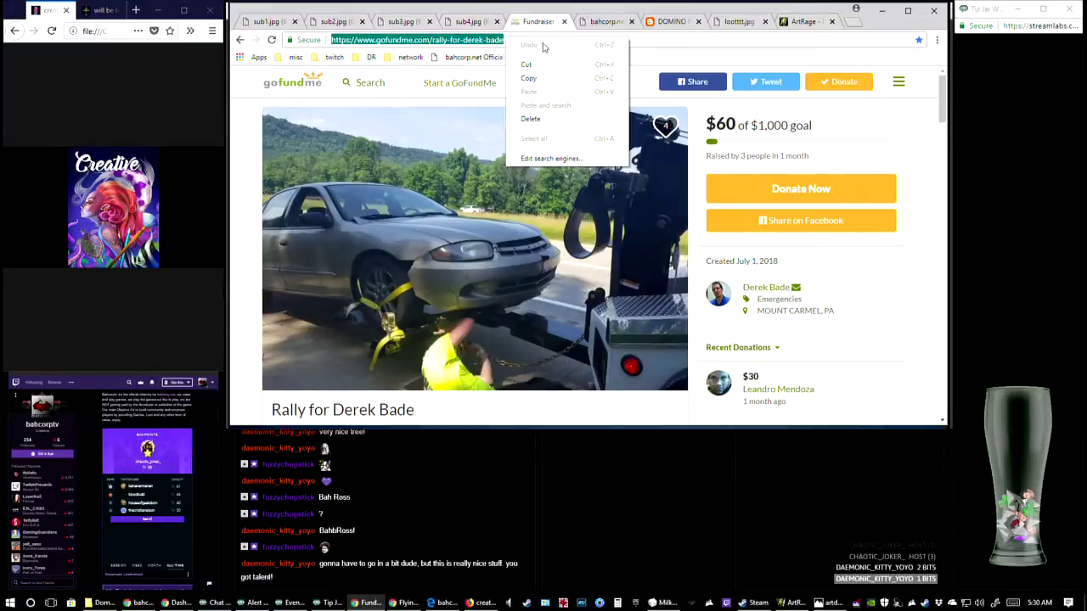
click(528, 78)
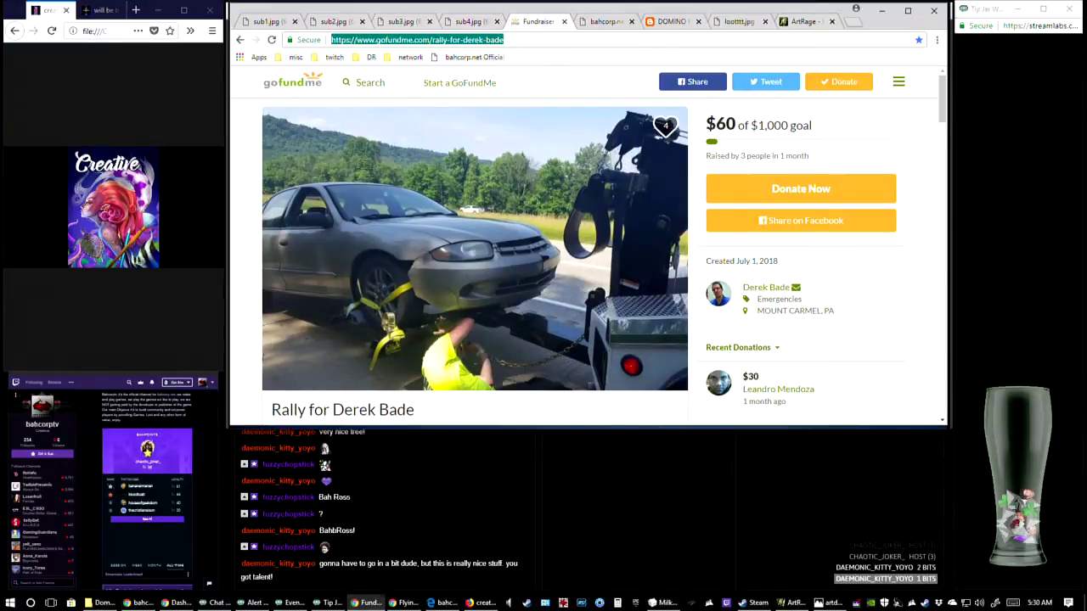
key(alt+Tab)
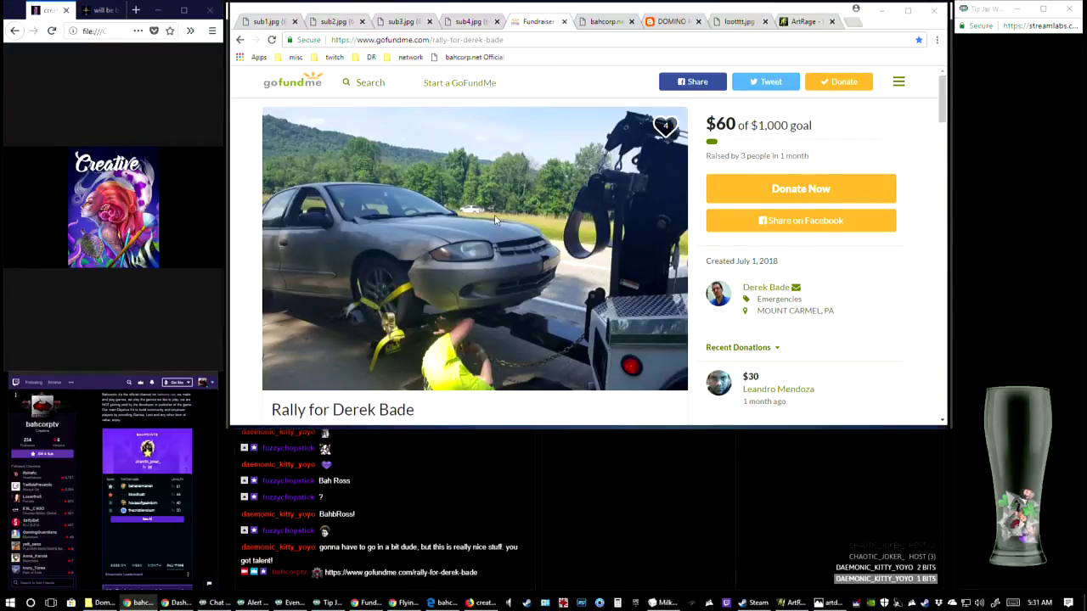
Look through the fundraiser page's story, photos and donation section, and return to its beginning
scroll(496, 215, down, 2)
scroll(494, 215, up, 2)
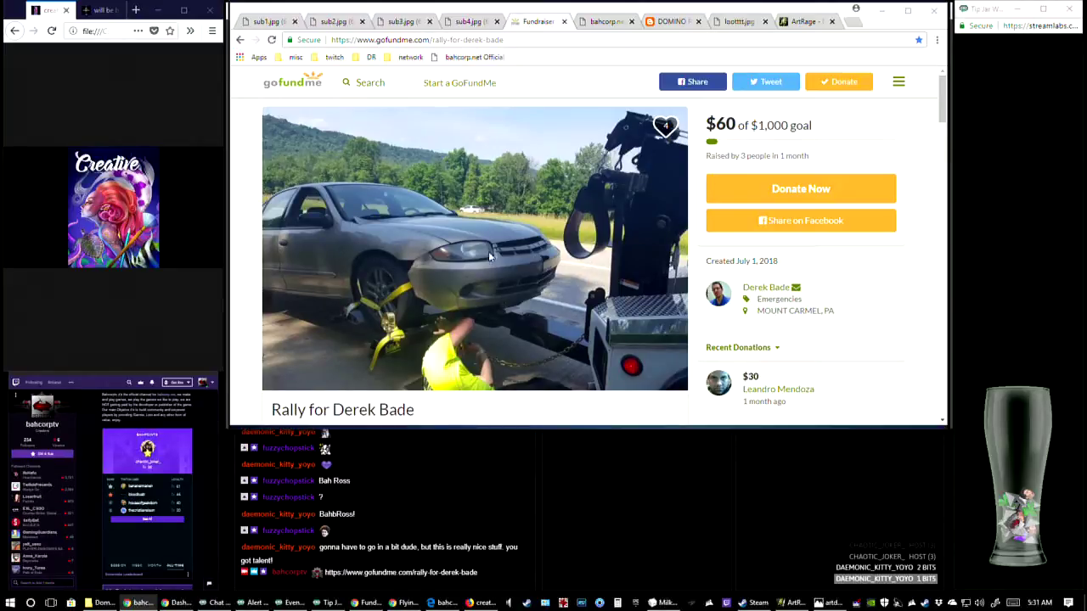
scroll(489, 252, down, 3)
scroll(515, 272, down, 4)
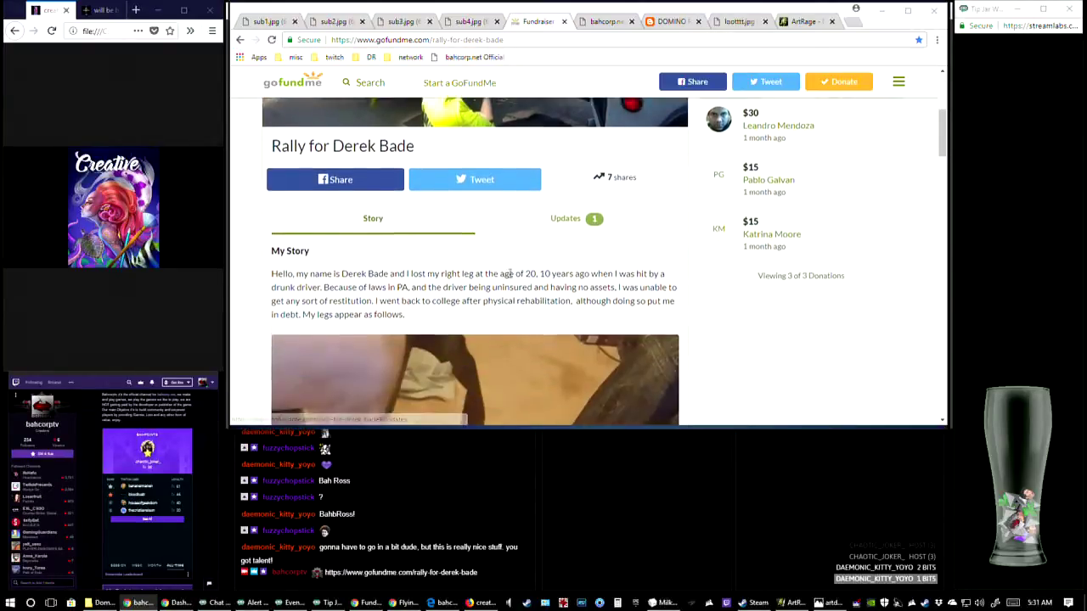
scroll(510, 279, down, 2)
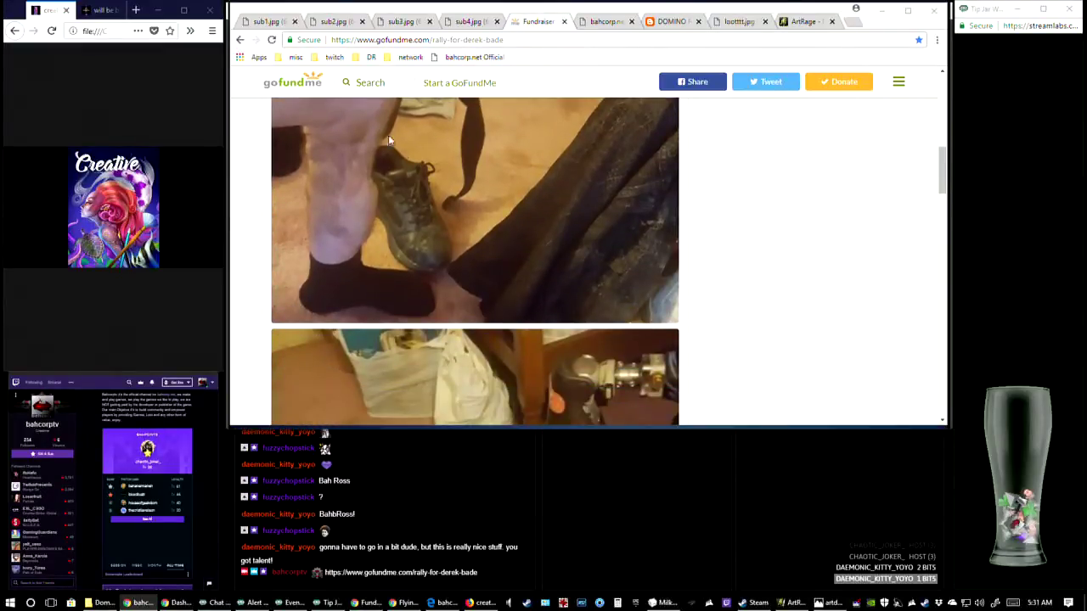
scroll(533, 243, down, 2)
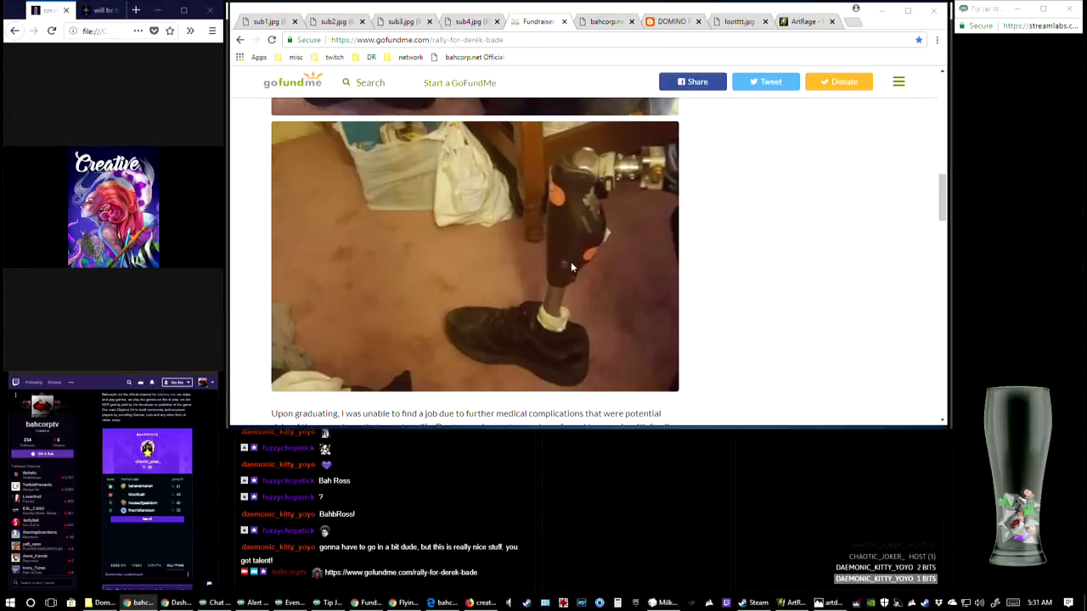
scroll(569, 281, up, 4)
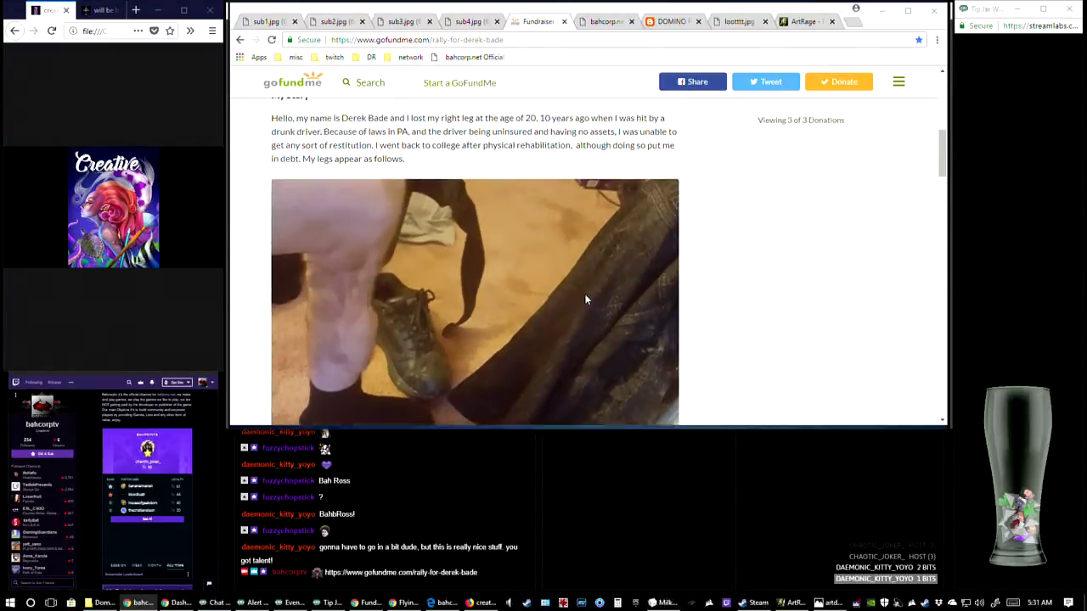
scroll(585, 299, up, 5)
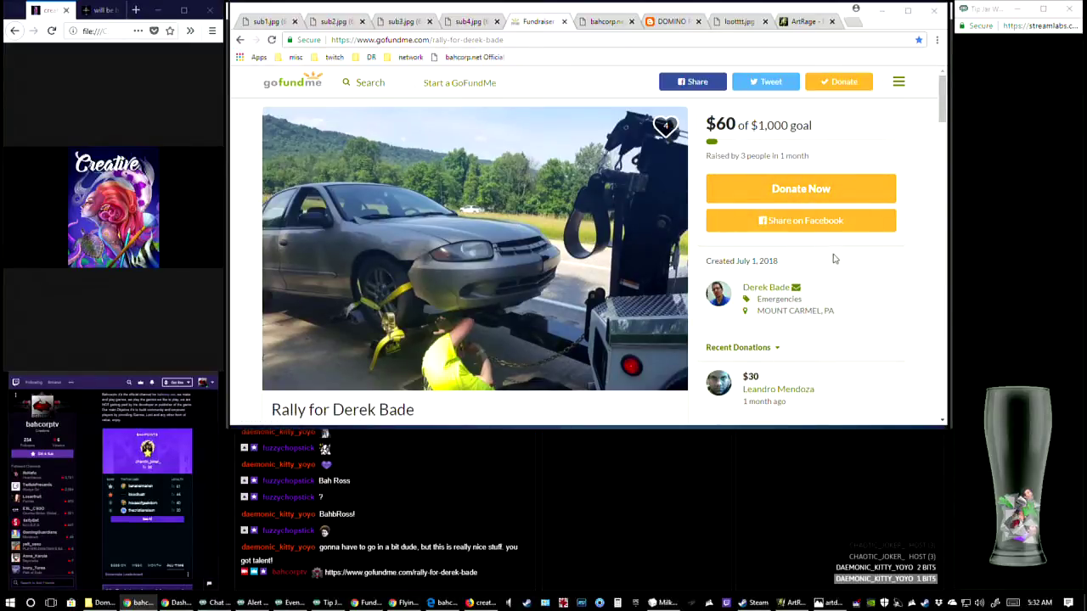
scroll(865, 259, down, 1)
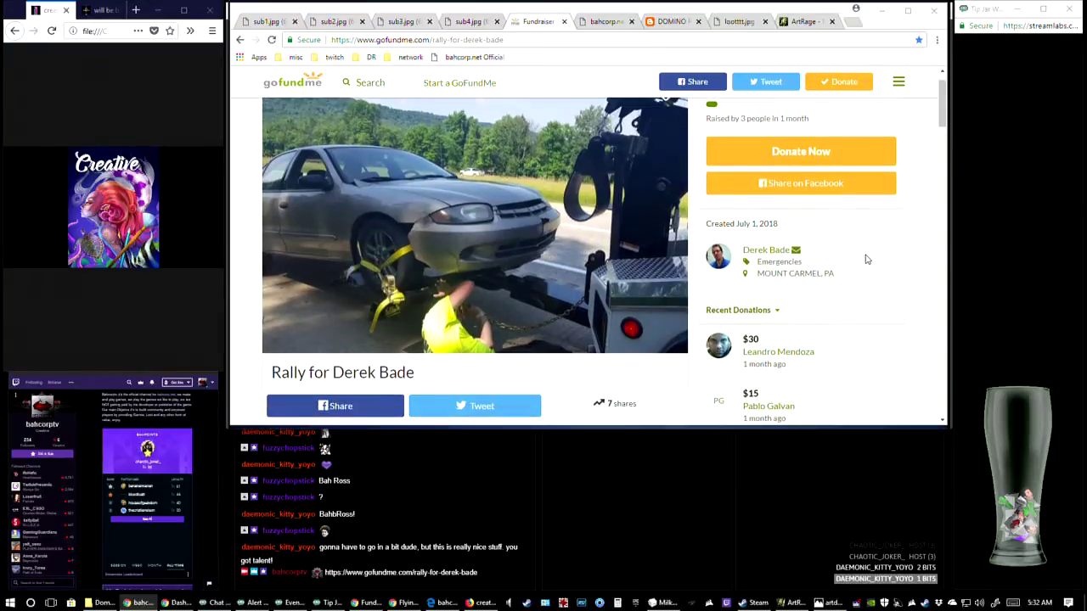
scroll(866, 259, up, 1)
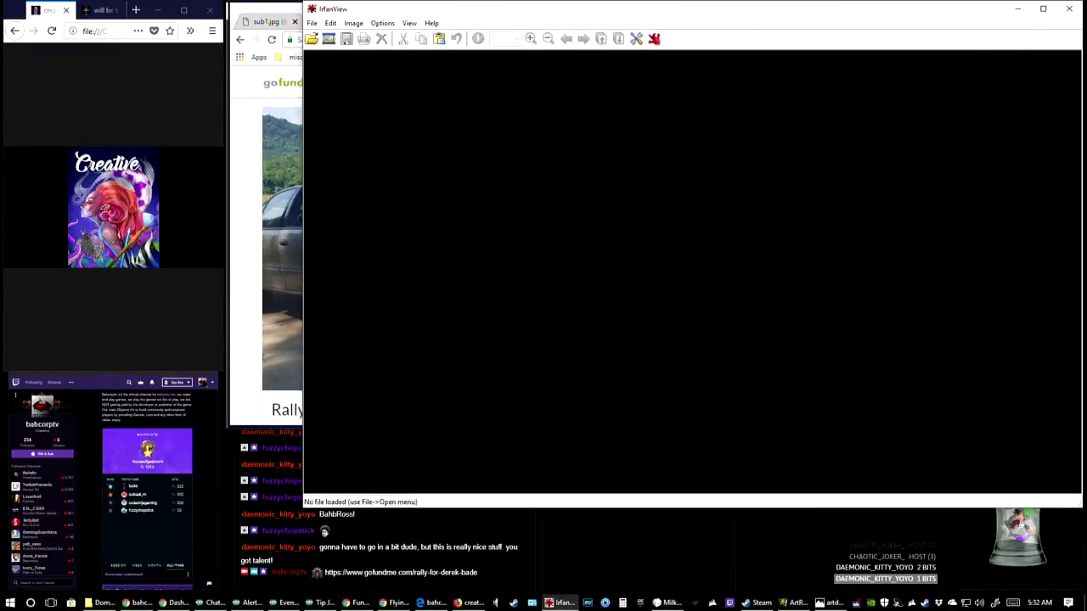
drag(754, 15, 0, 212)
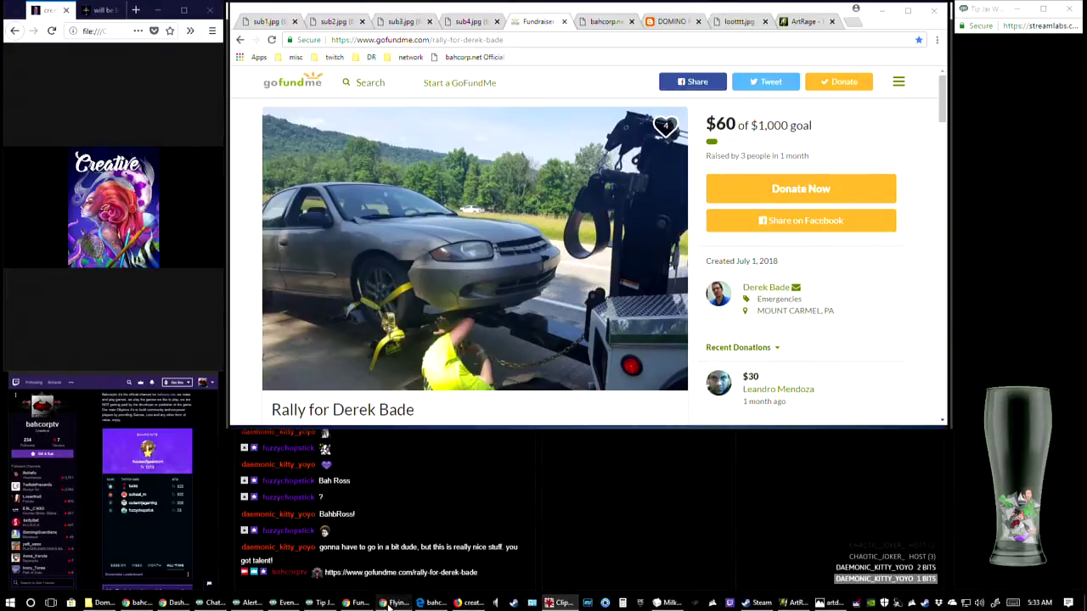
click(394, 603)
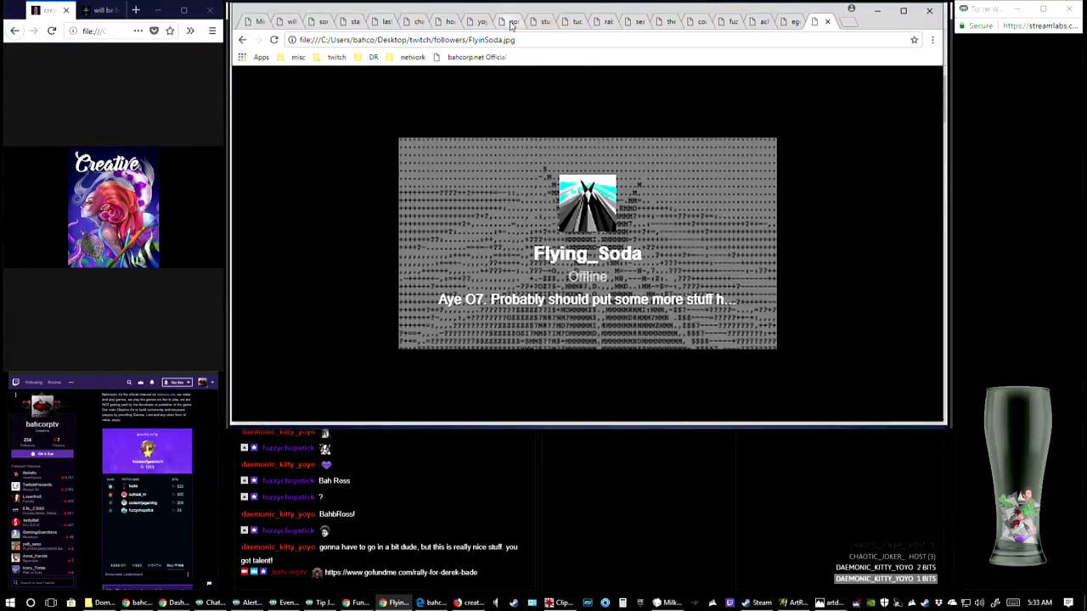
drag(510, 21, 259, 12)
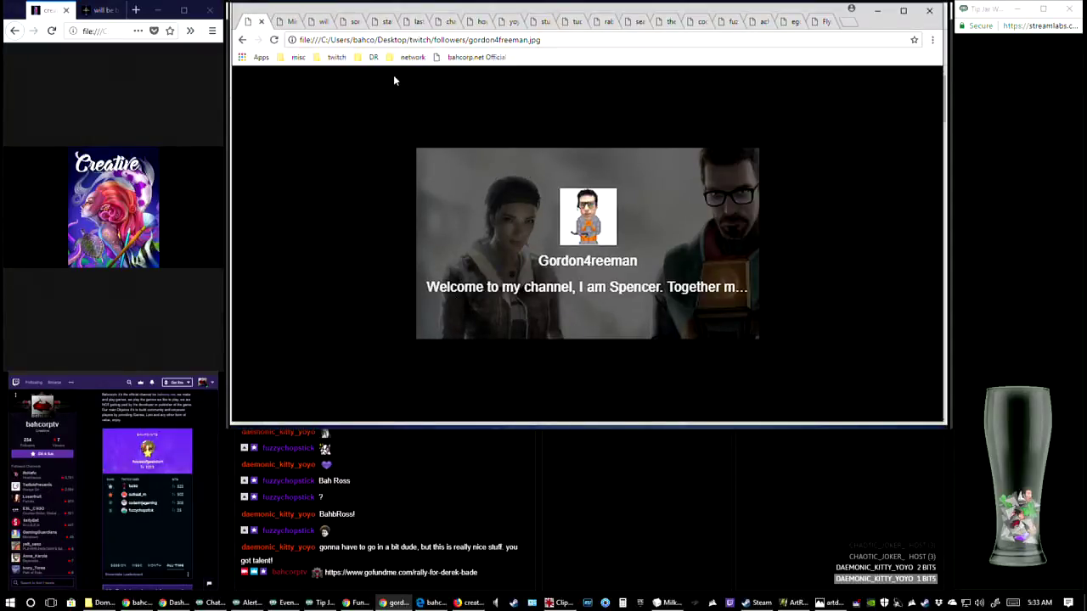
drag(351, 23, 281, 23)
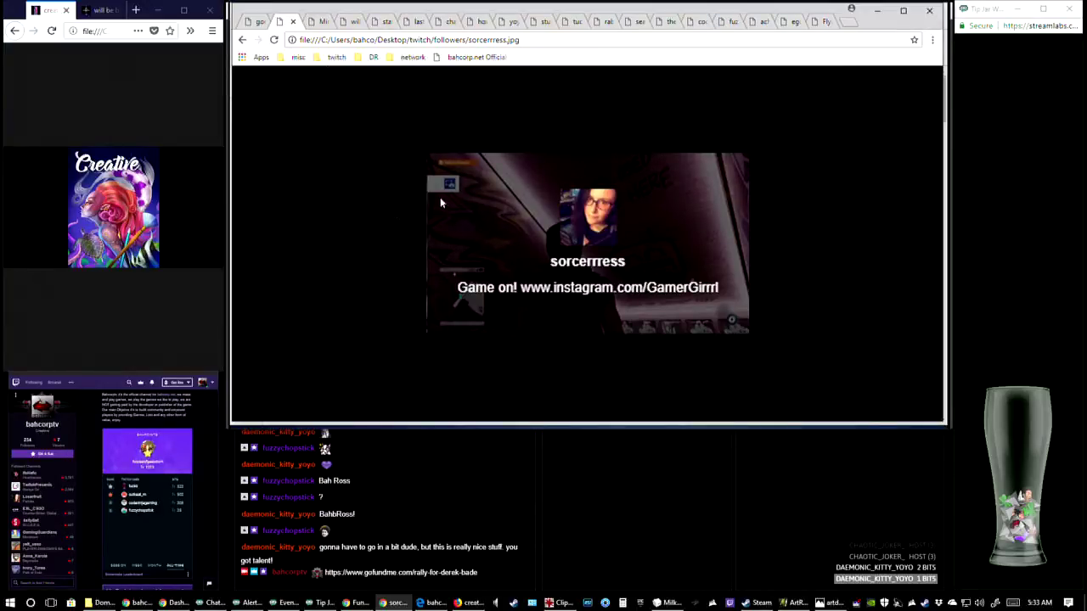
click(322, 22)
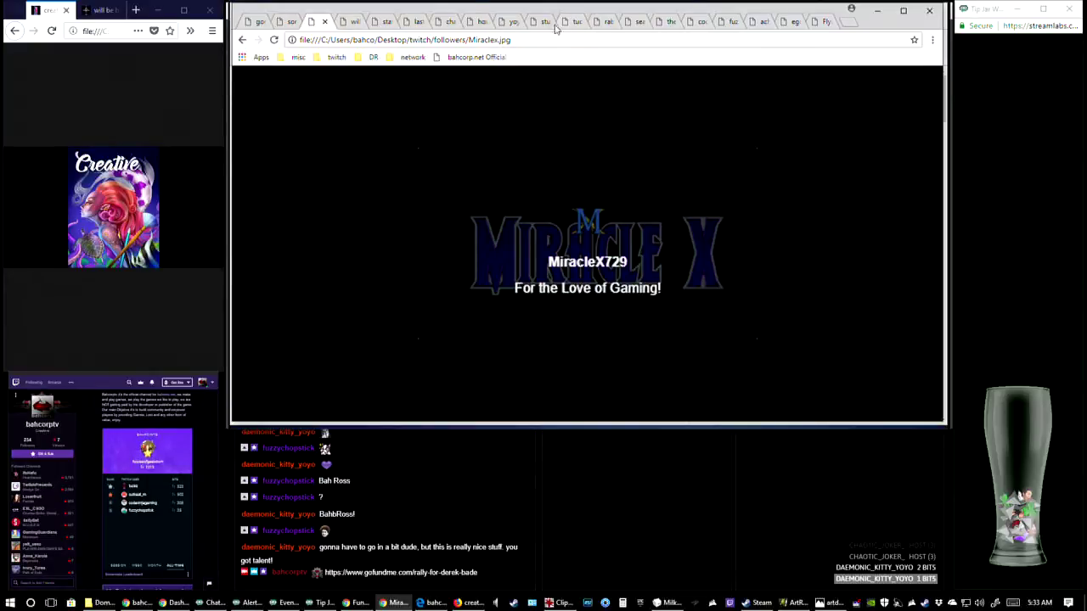
View seaweed.jpg, codeninjahost.jpg and fuzzychopc.jpg in turn, placing each tab in that order after Miraclex.jpg
drag(642, 22, 371, 31)
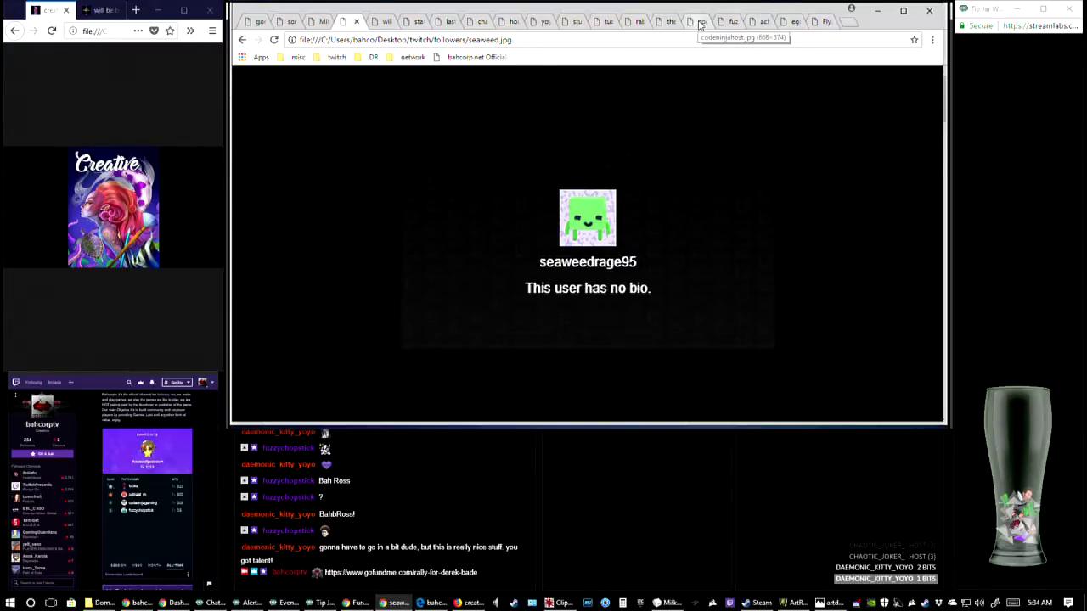
drag(700, 24, 387, 31)
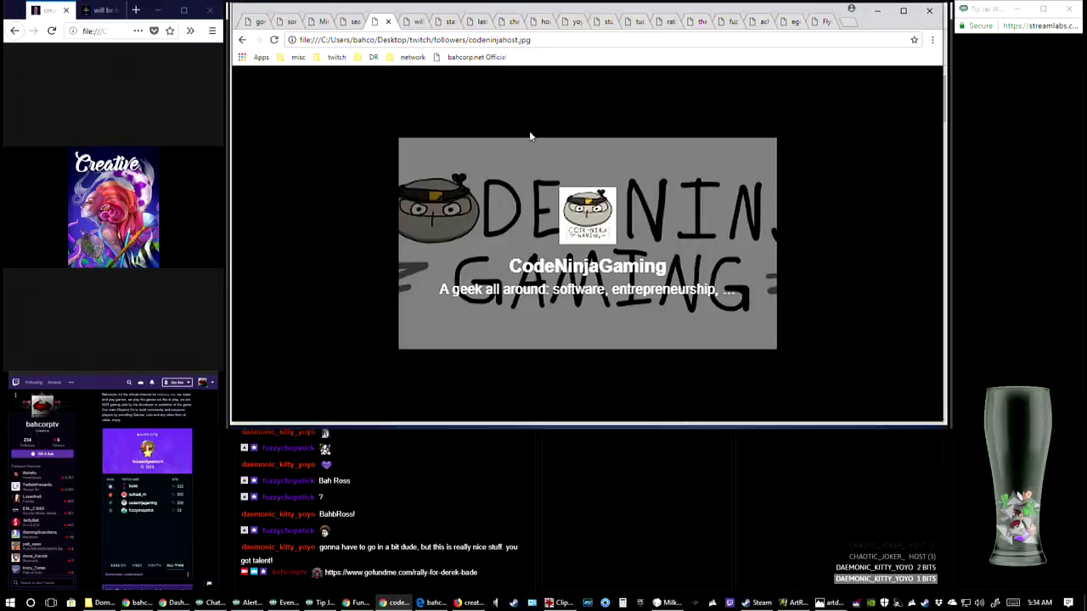
click(729, 24)
drag(729, 24, 414, 24)
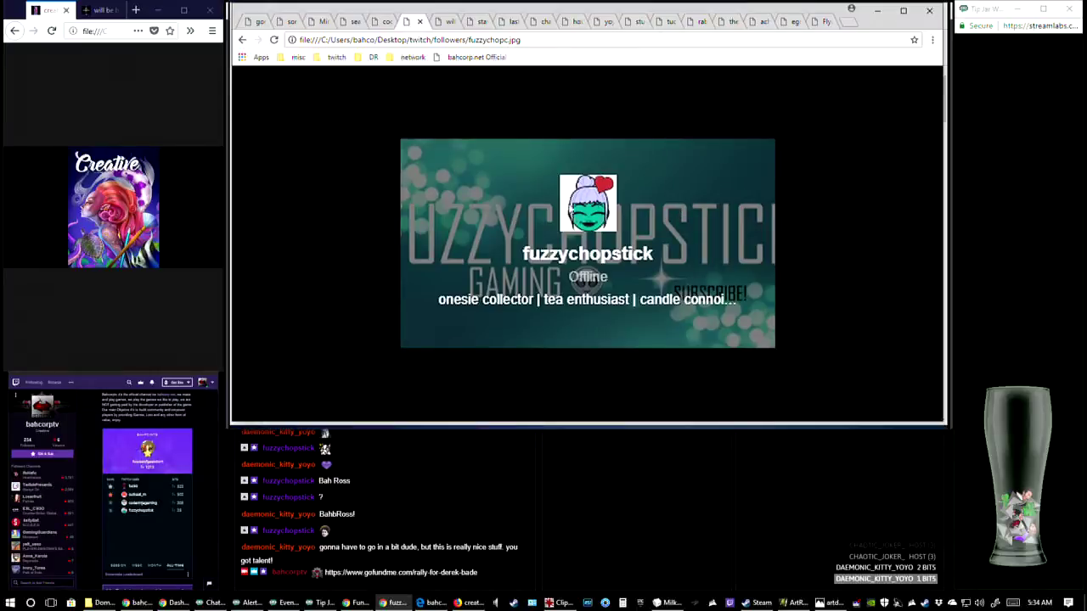
View rabidrickhost.jpg, egohost.jpg, FlyinSoda.jpg and stationsix.jpg in turn, placing their tabs in that order after fuzzychopc.jpg
drag(699, 27, 451, 29)
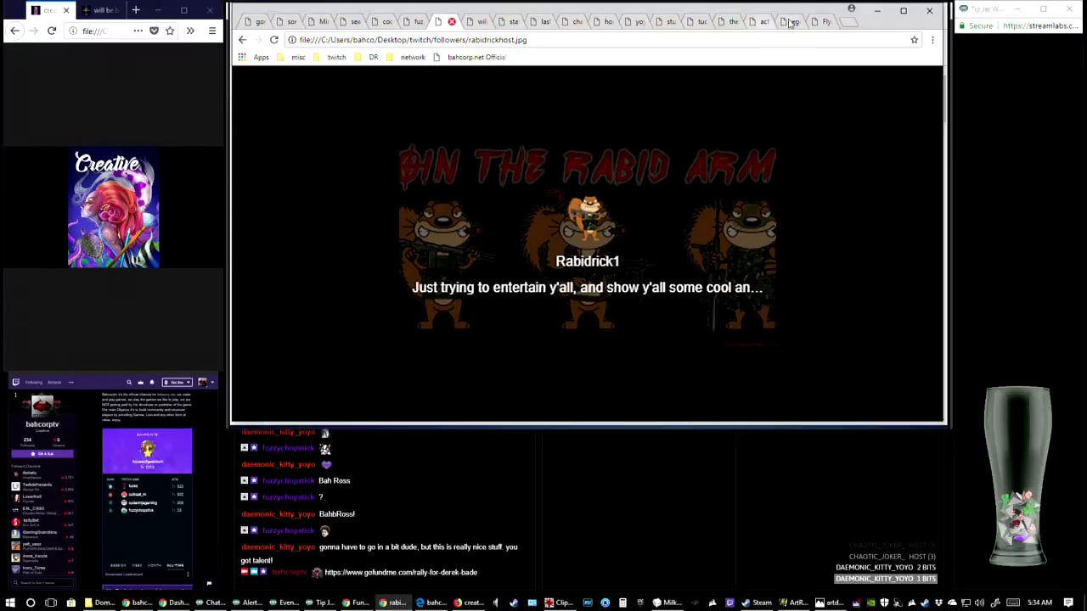
drag(795, 21, 477, 32)
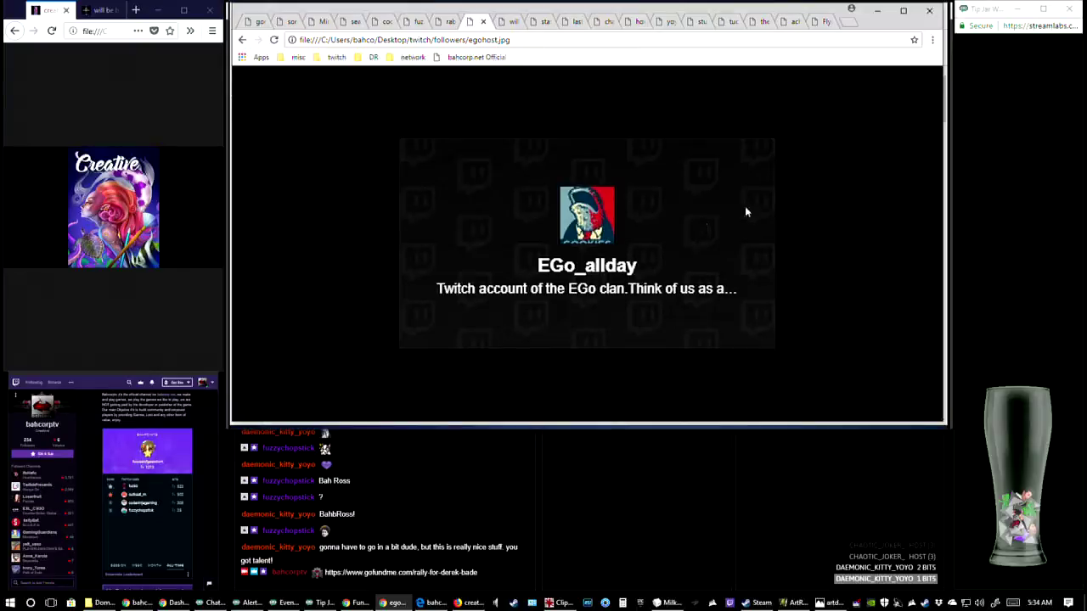
drag(820, 22, 514, 31)
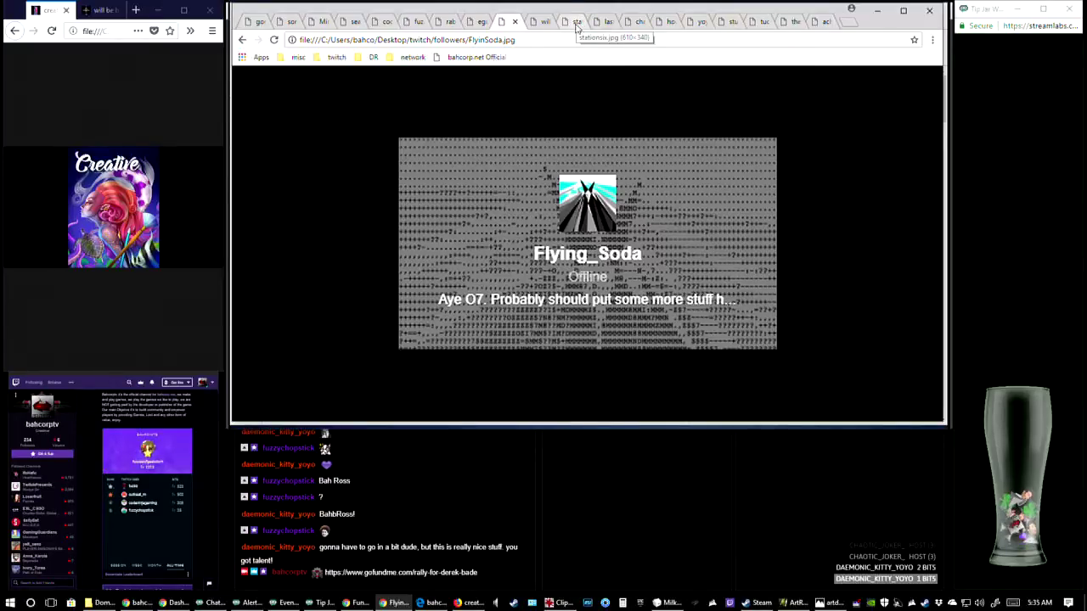
drag(576, 26, 544, 24)
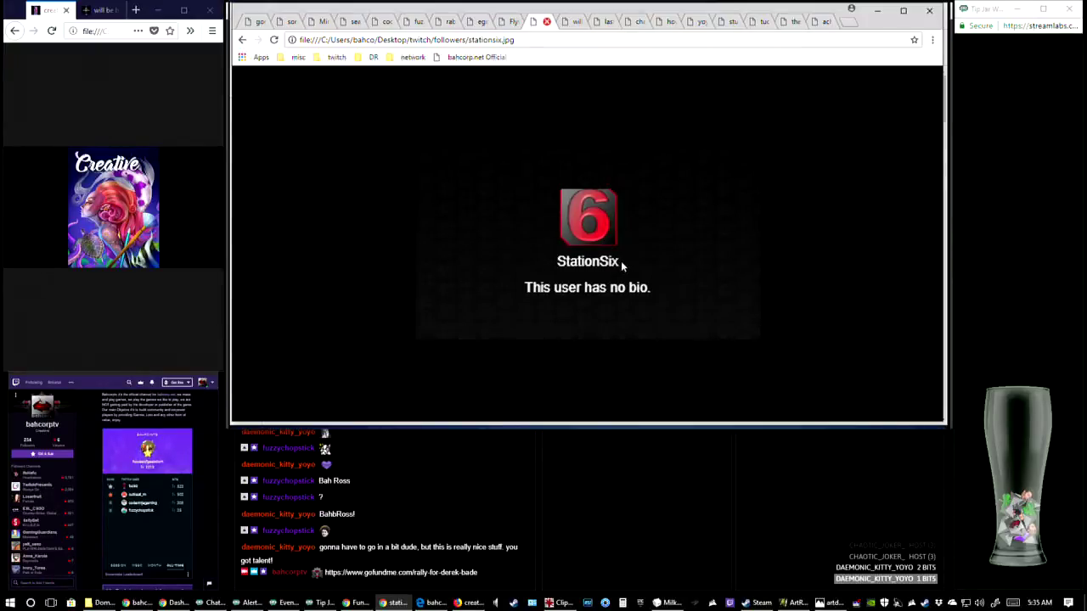
View houseofgeekdom.jpg, chaotic.jpg, lastchild.jpg and yoyo.jpg in turn, placing their tabs in that order after stationsix.jpg
drag(669, 24, 568, 23)
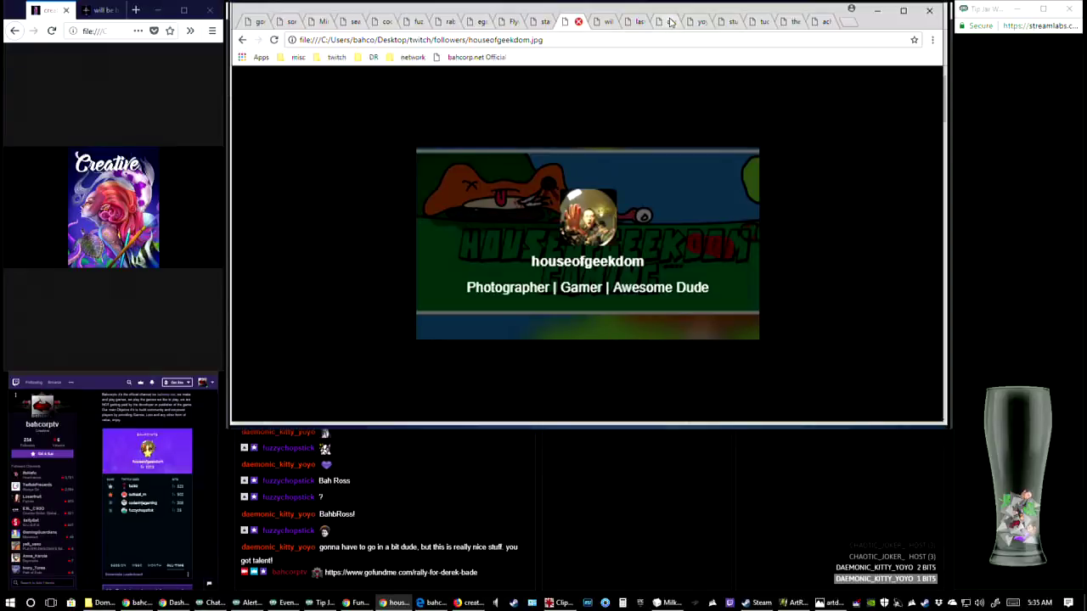
drag(669, 26, 604, 24)
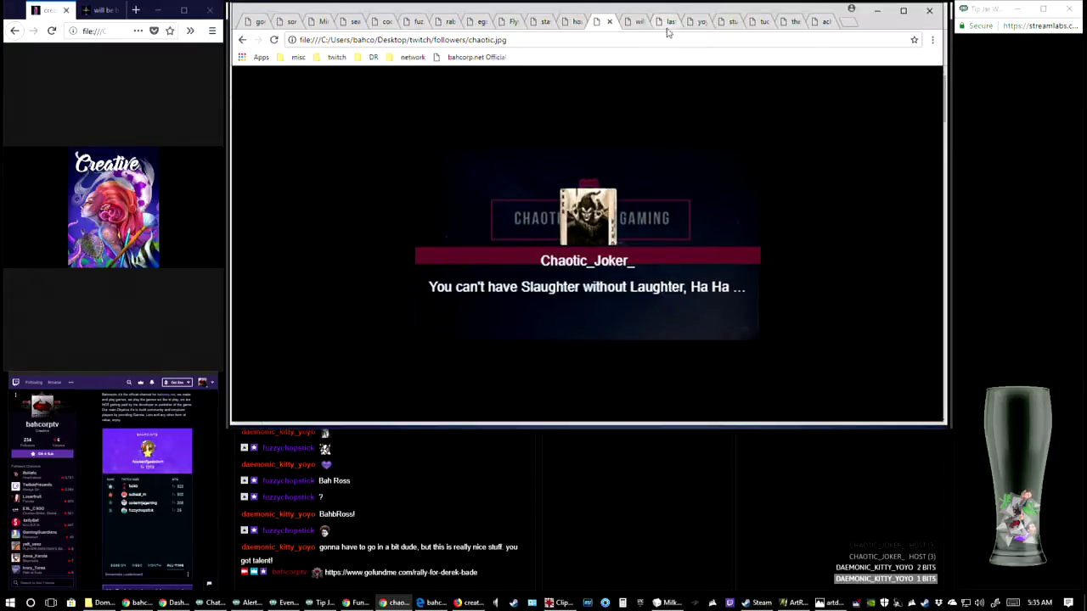
drag(667, 25, 638, 29)
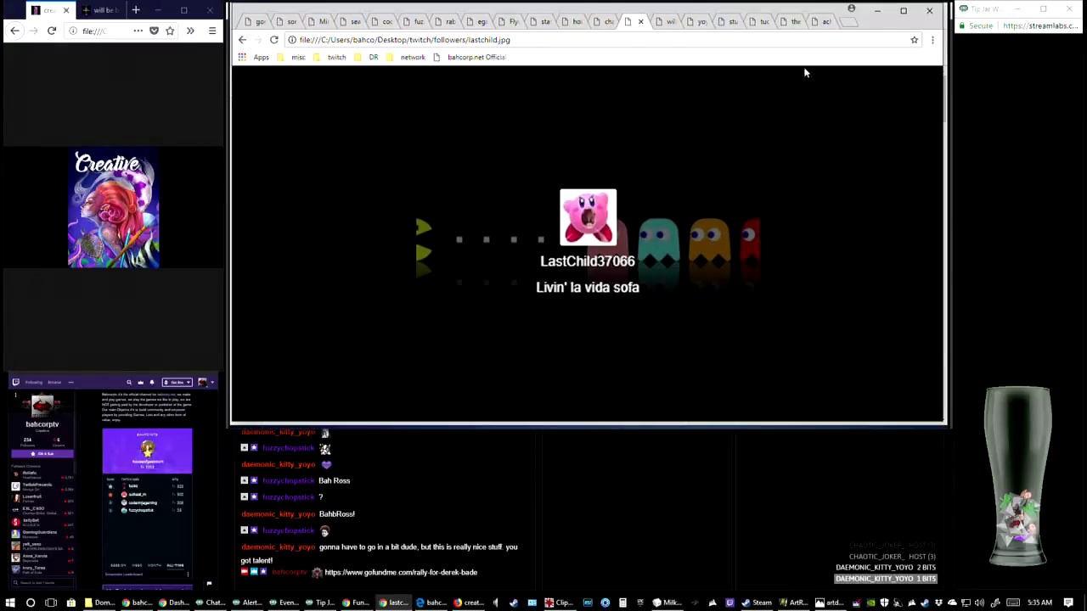
click(699, 26)
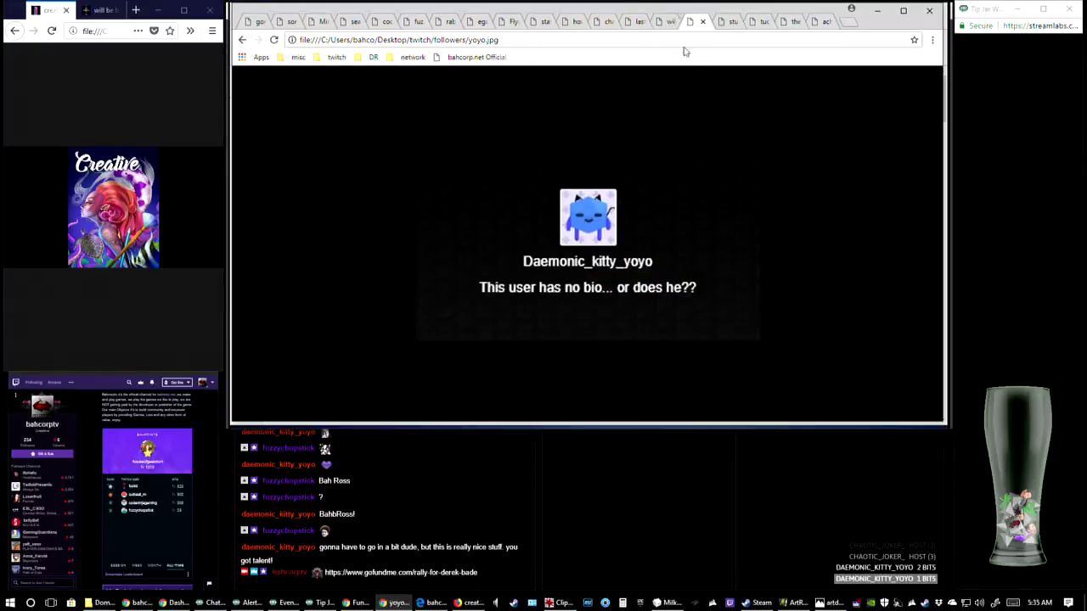
drag(690, 26, 666, 25)
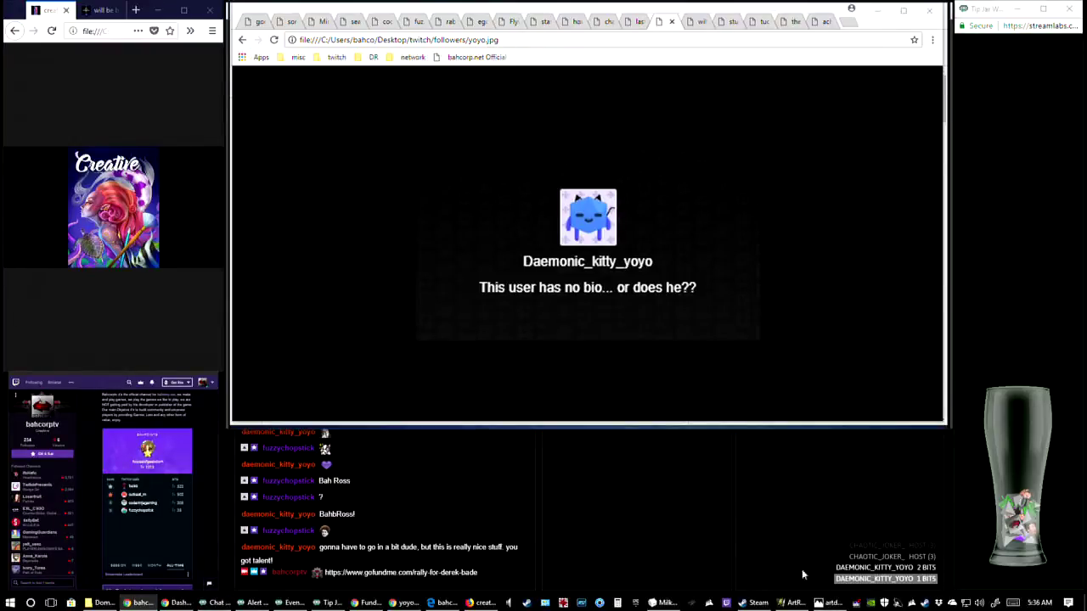
Bring up ArtRage and artdominoweek6b.jpg in Photos, and post a chat message thanking viewers, ending the stream and announcing tomorrow's stream
click(792, 603)
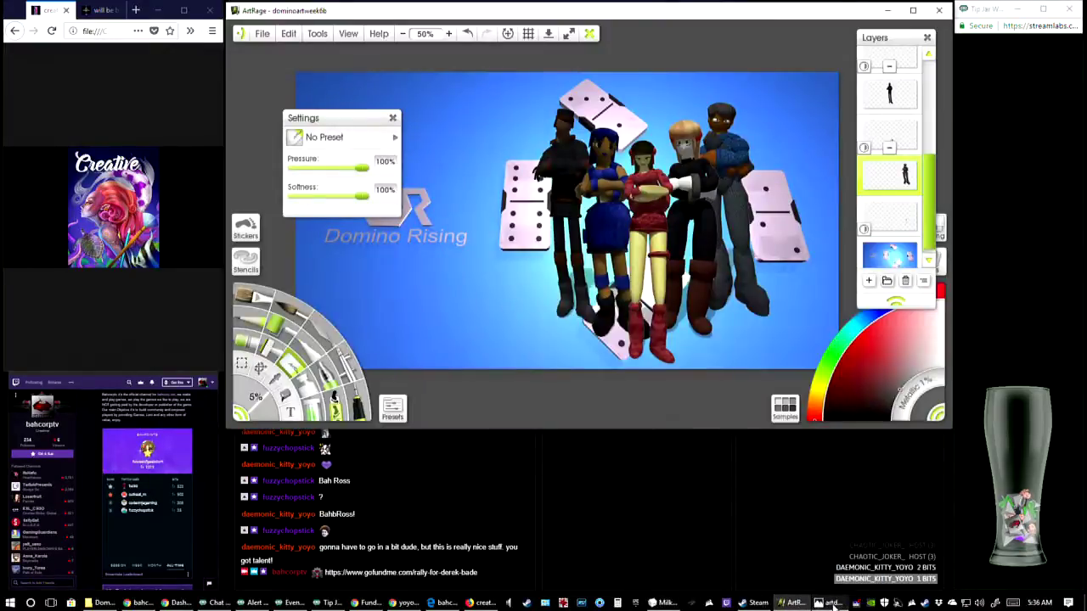
click(830, 603)
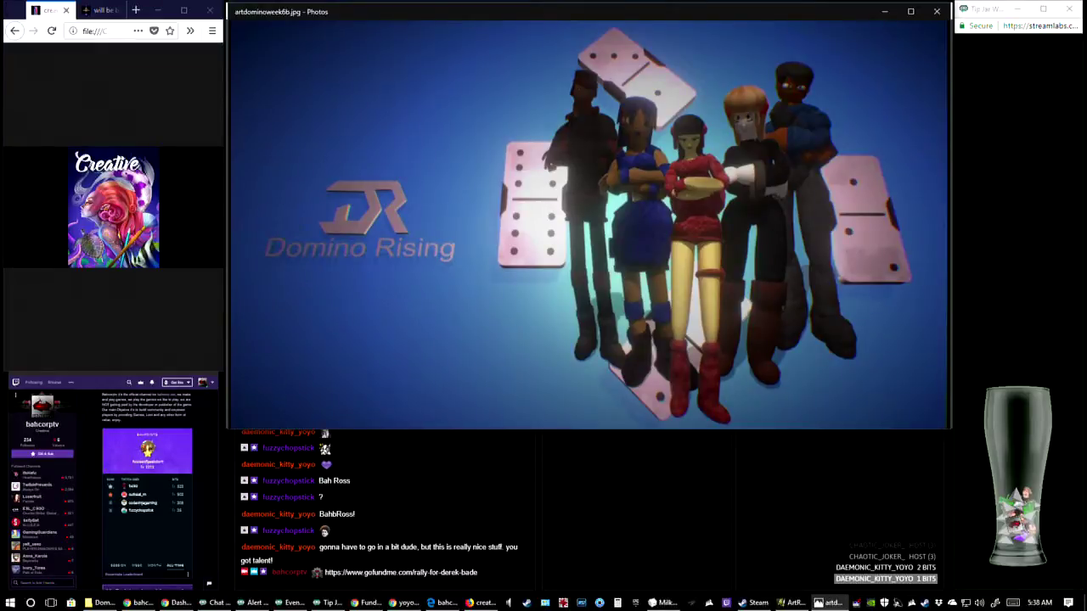
key(alt+Tab)
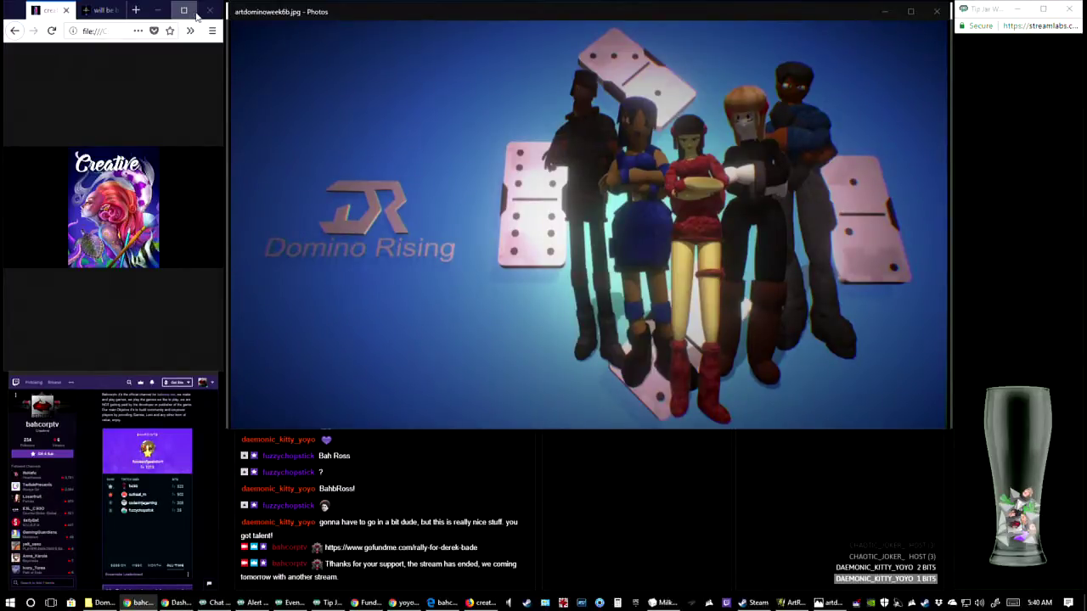
Maximize the Firefox window showing creative.jpg and switch back to the chat browser window
click(194, 12)
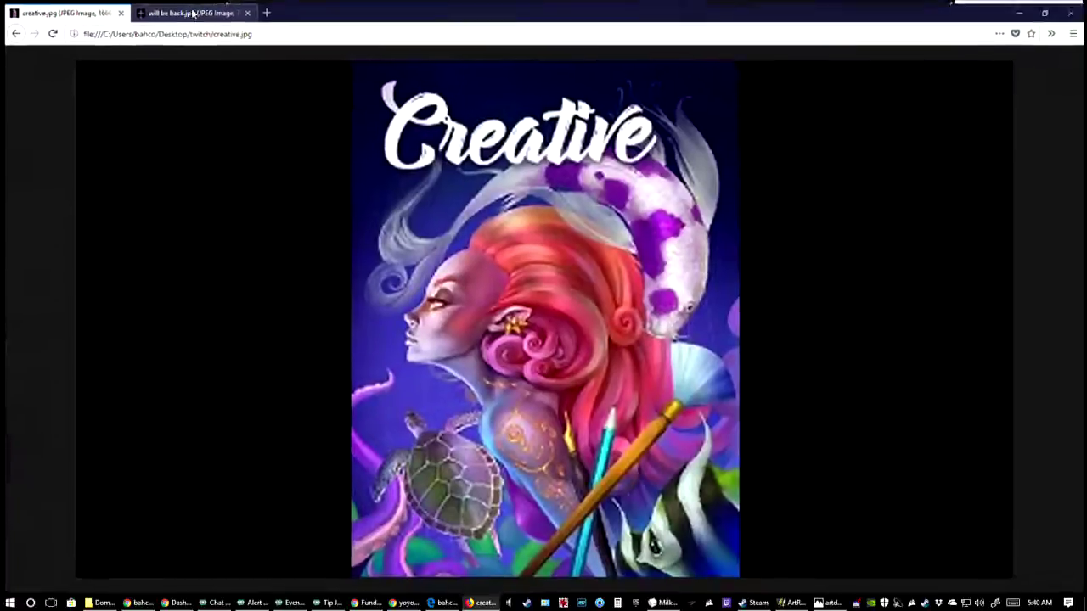
key(alt+Tab)
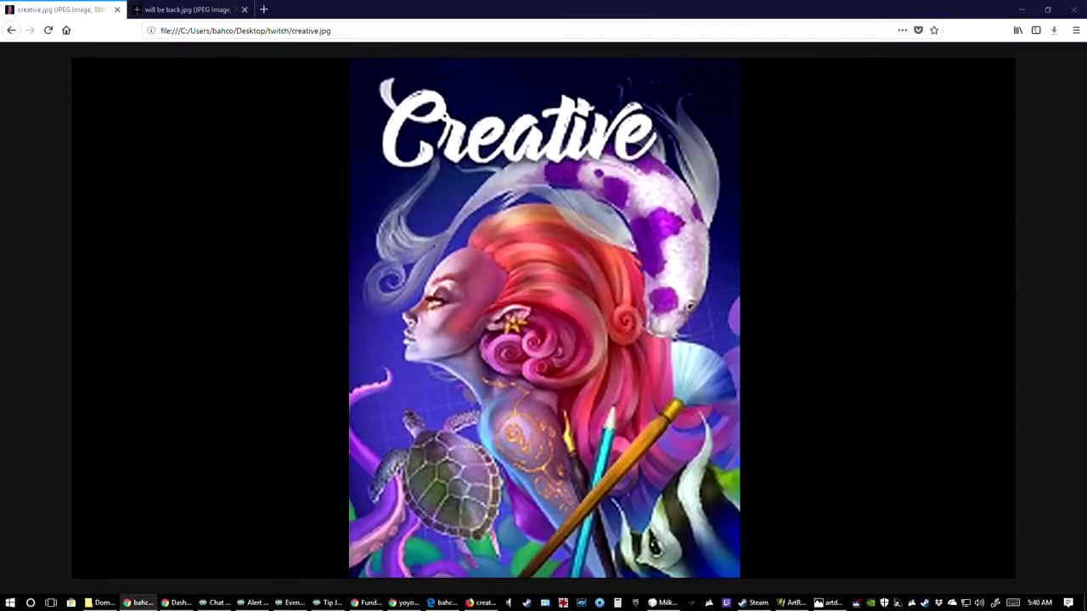